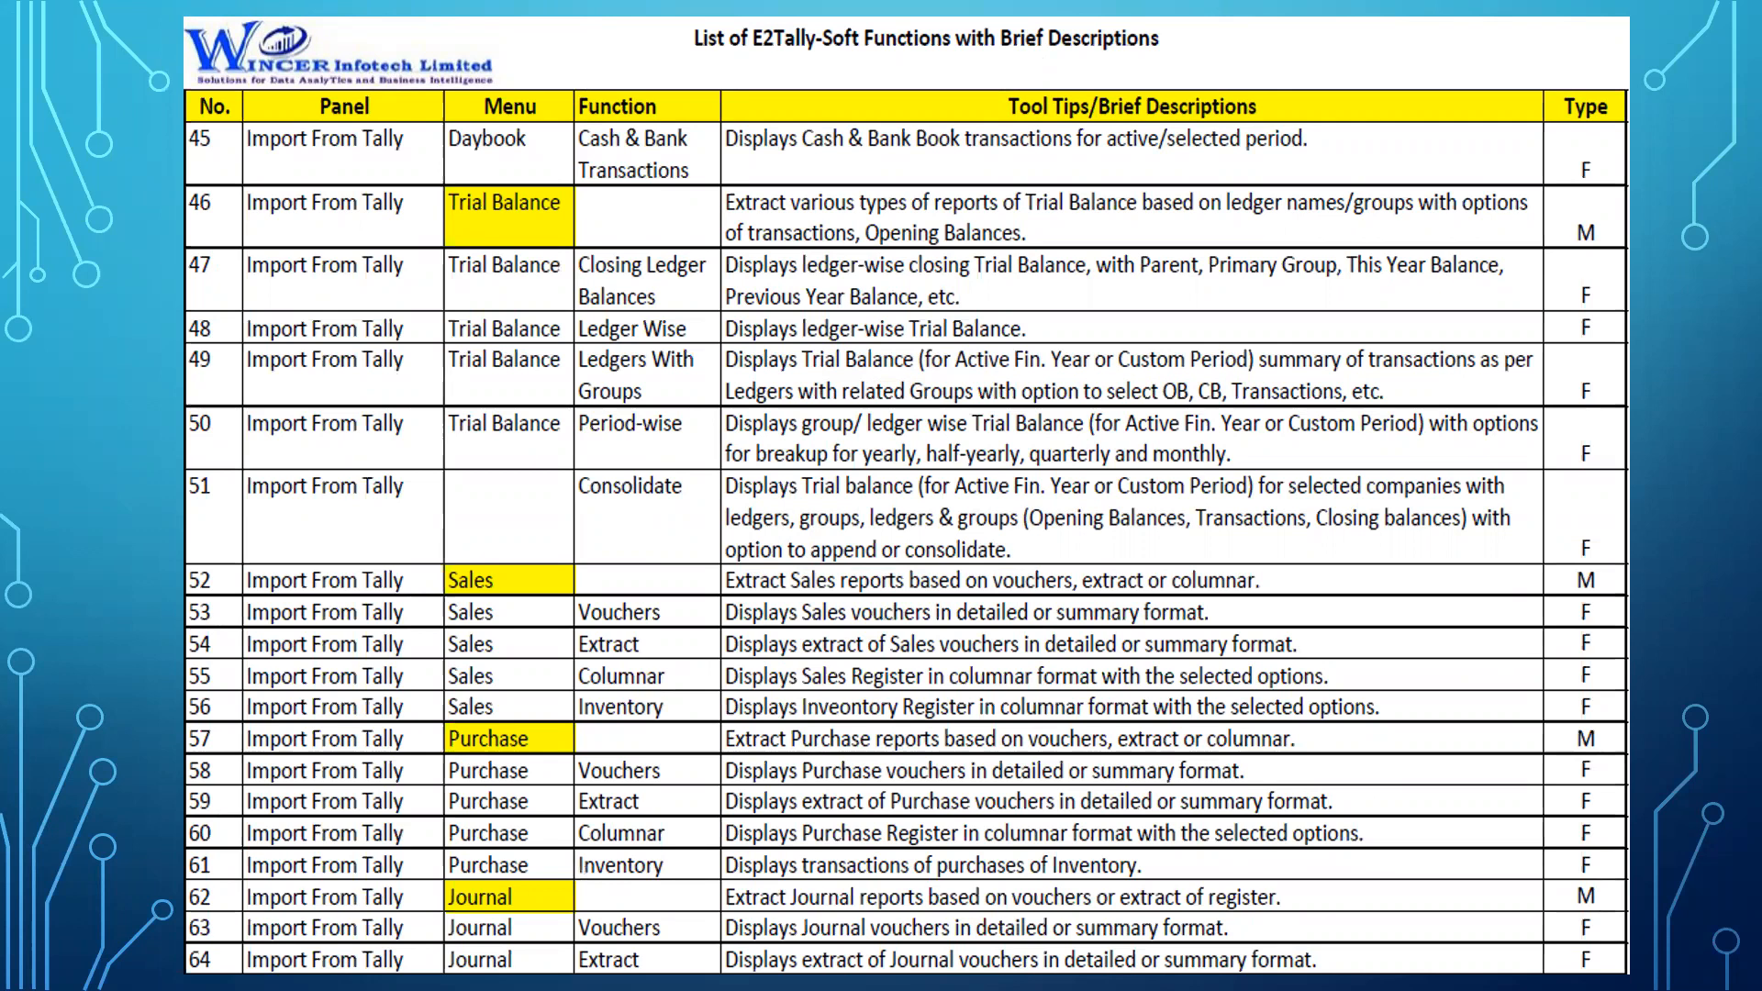
pyautogui.press('Right')
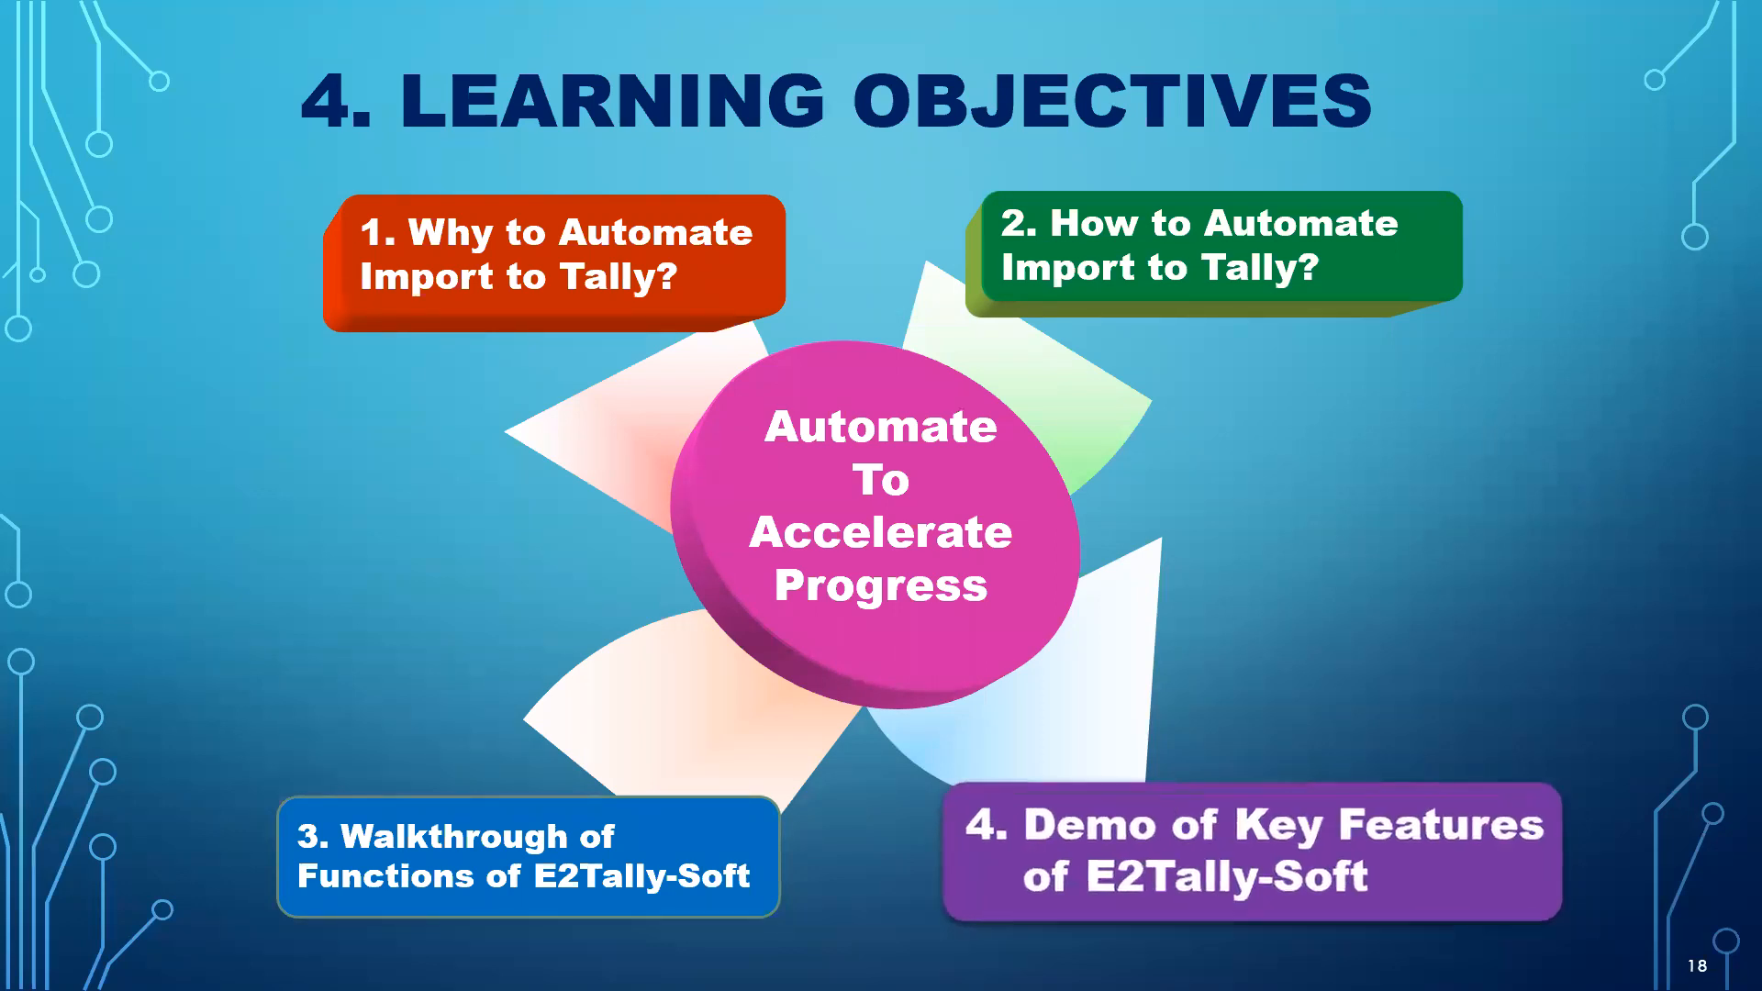
pyautogui.press('Right')
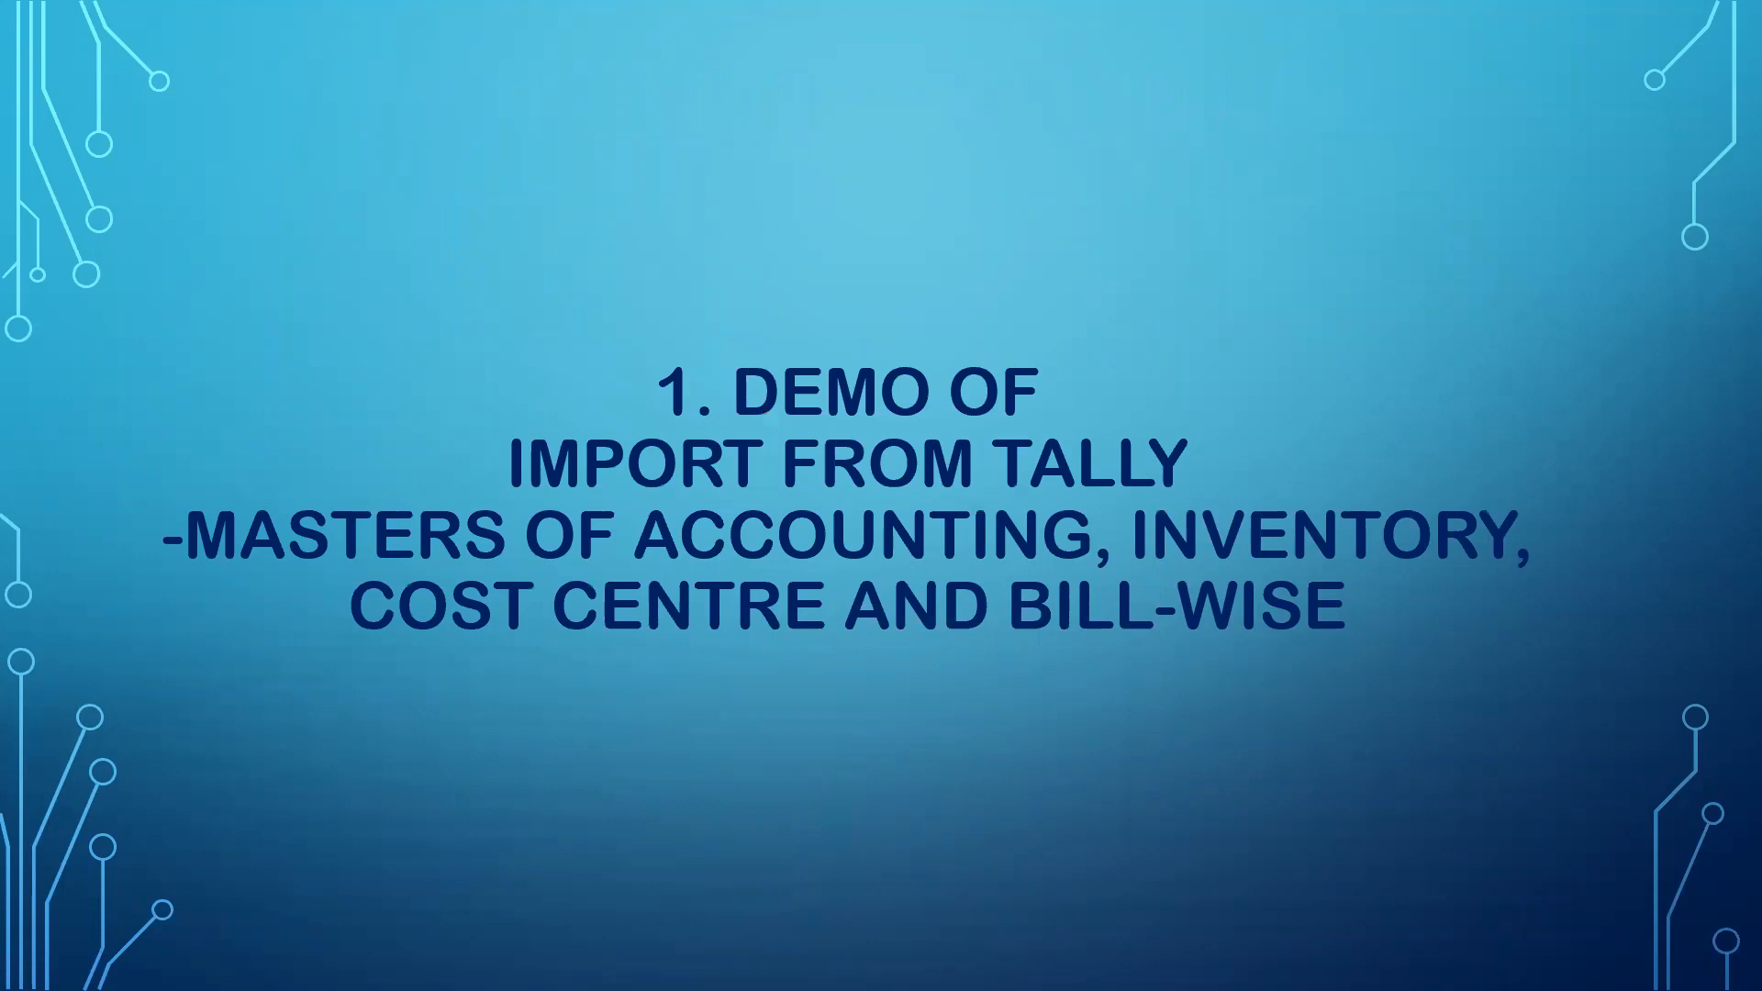
# Step: Switch from the slide show to Excel and create a new blank workbook
pyautogui.hotkey('alt', 'Tab')
pyautogui.hotkey('alt', 'Tab')
pyautogui.hotkey('alt', 'Tab')
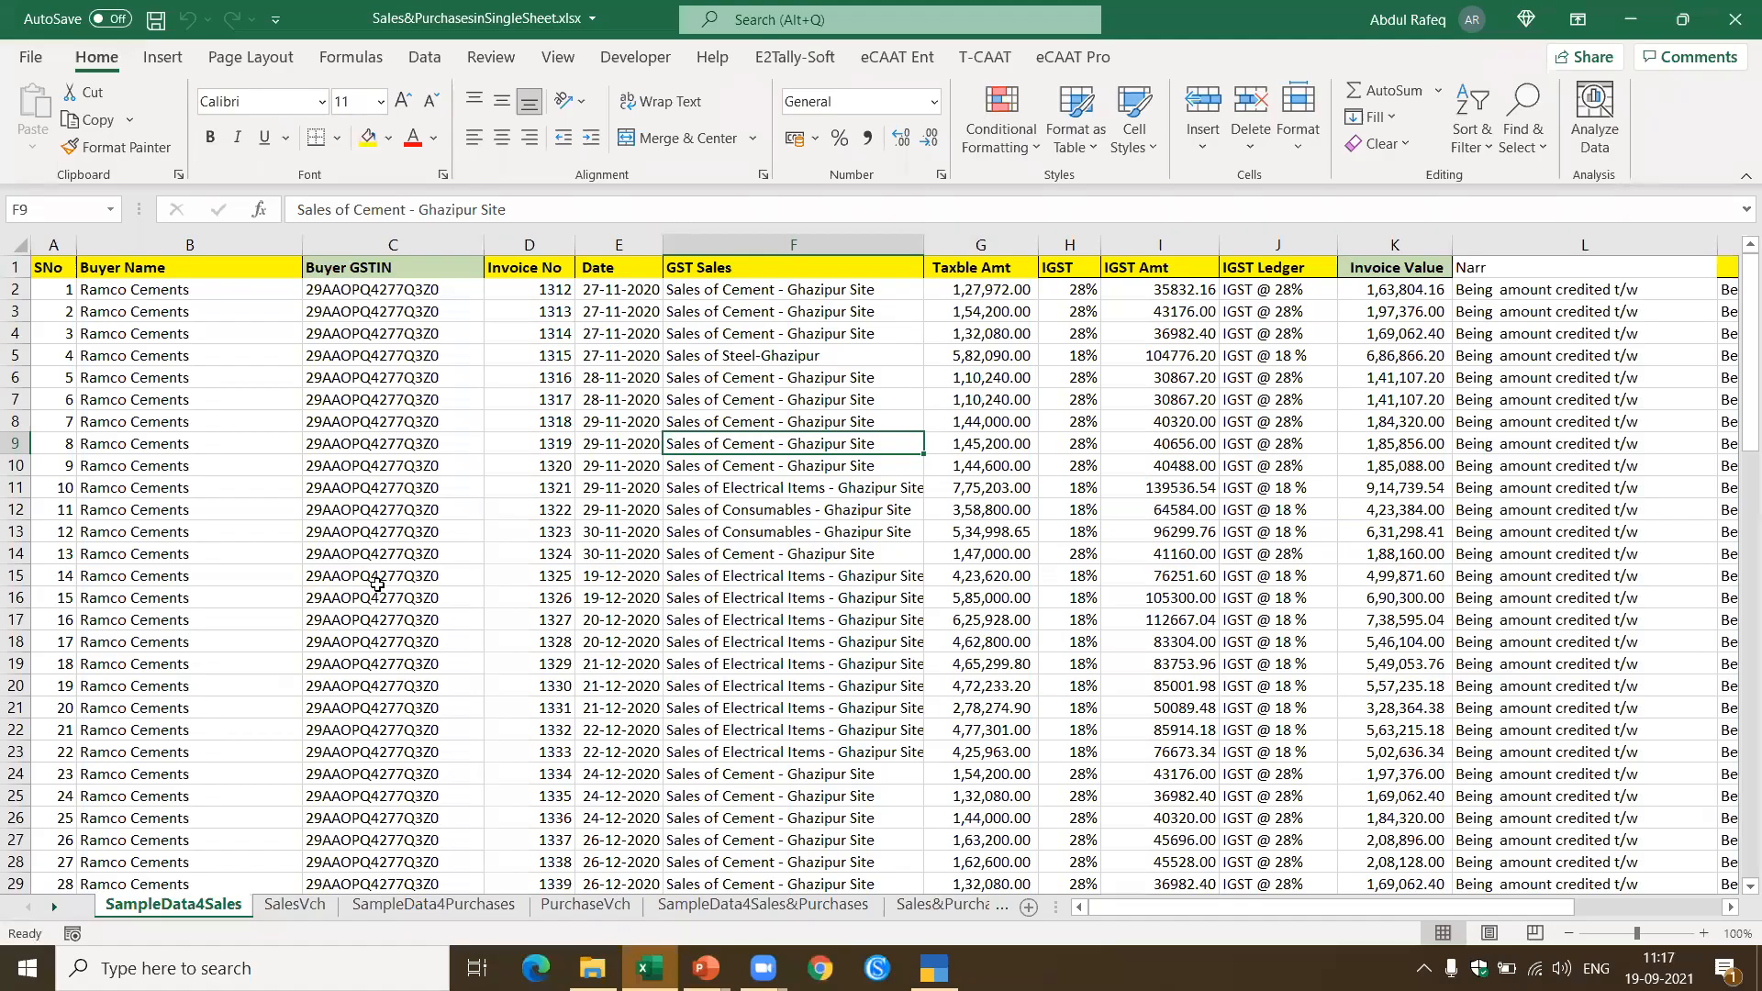
pyautogui.hotkey('ctrl', 'n')
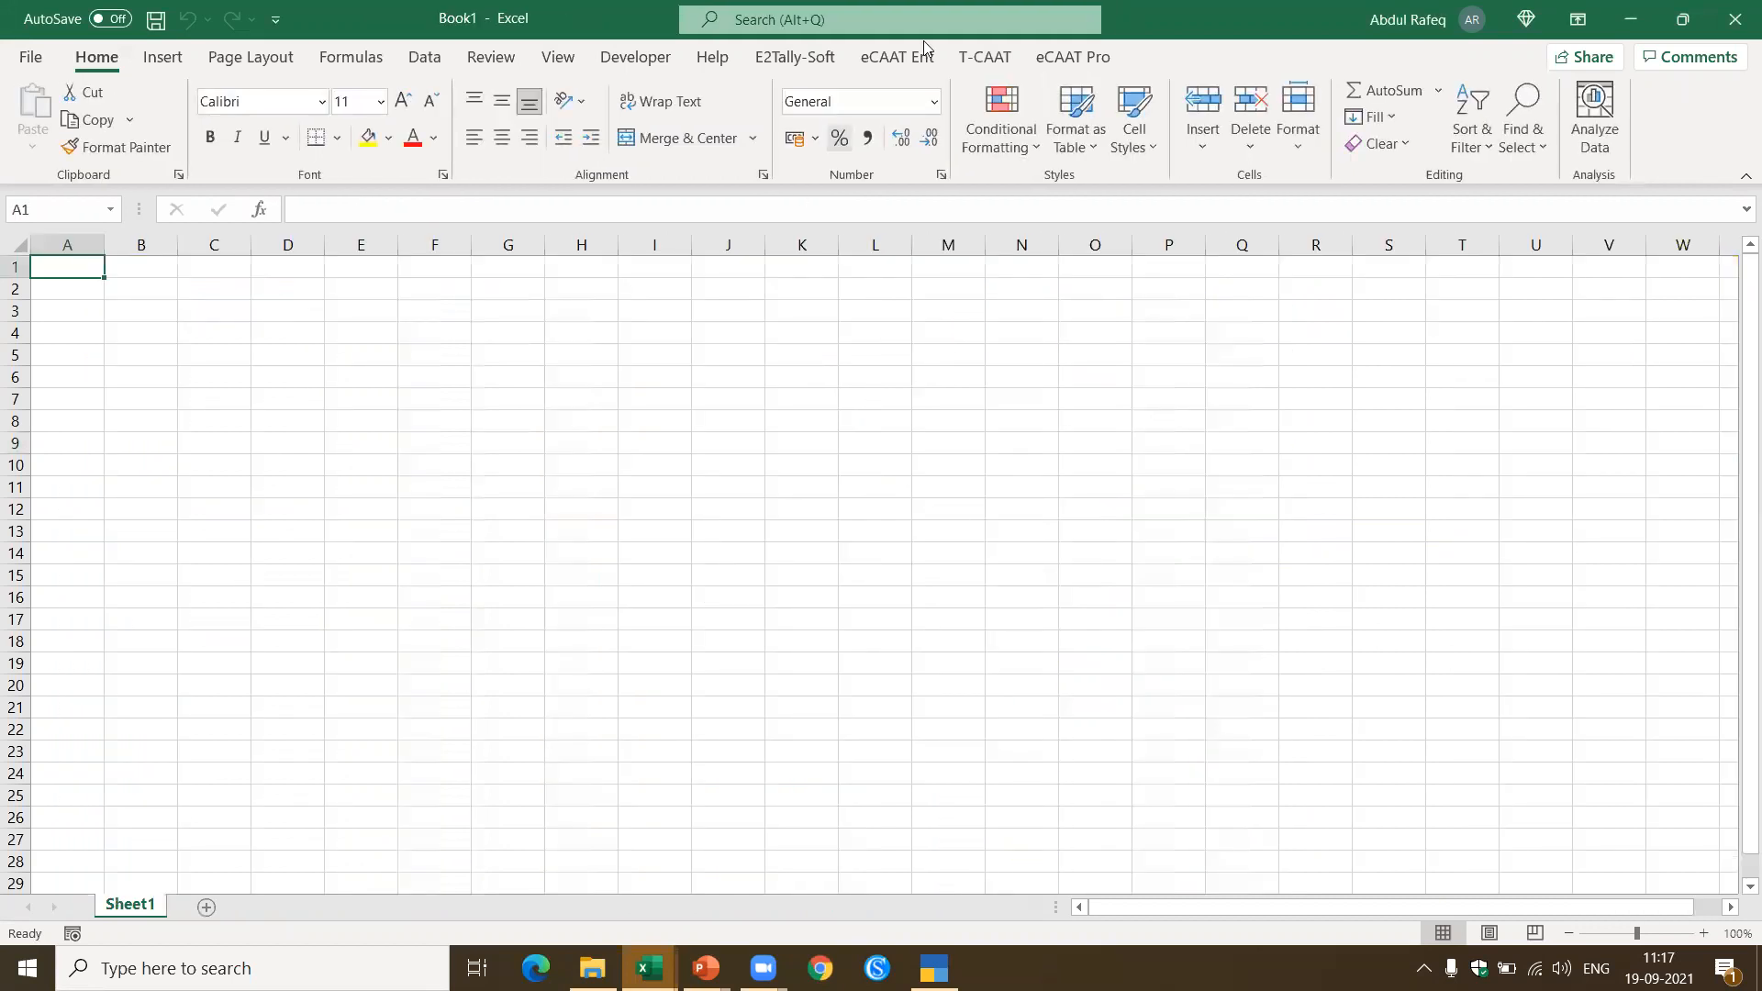
# Step: Look through the functions of the eCAAT Ent, T-CAAT and E2Tally-Soft add-ins, including T-CAAT's Audit functions
pyautogui.click(891, 66)
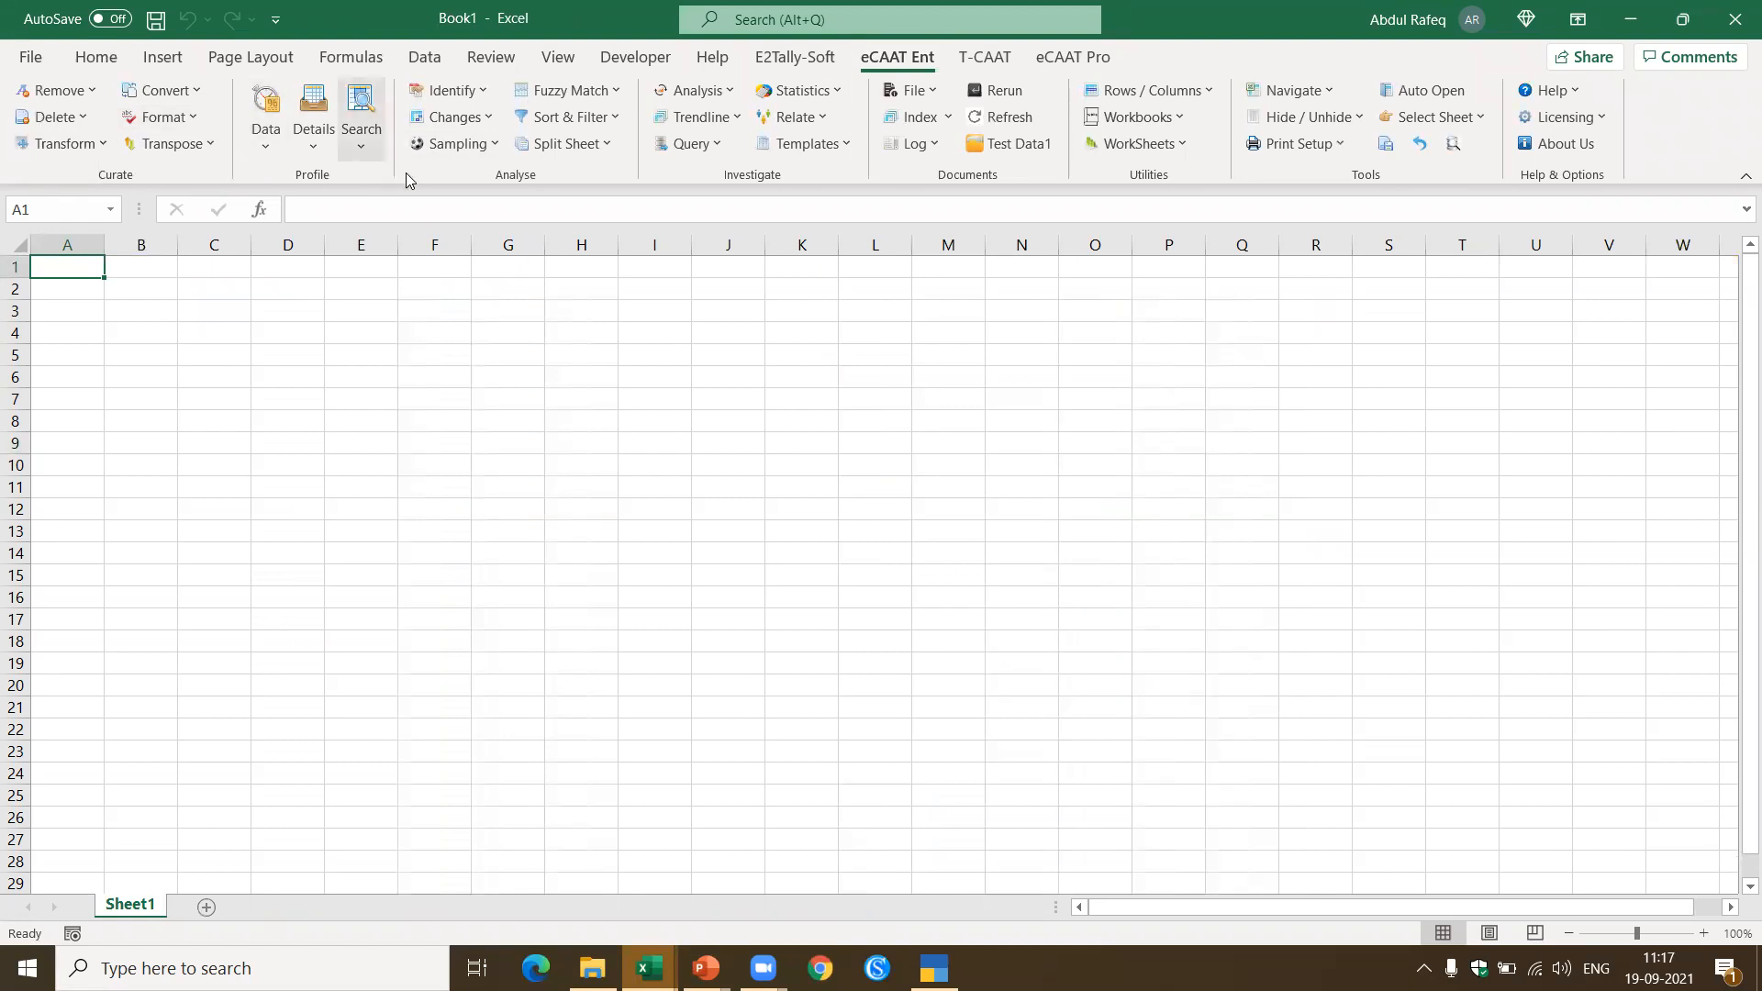
pyautogui.click(791, 57)
pyautogui.click(878, 66)
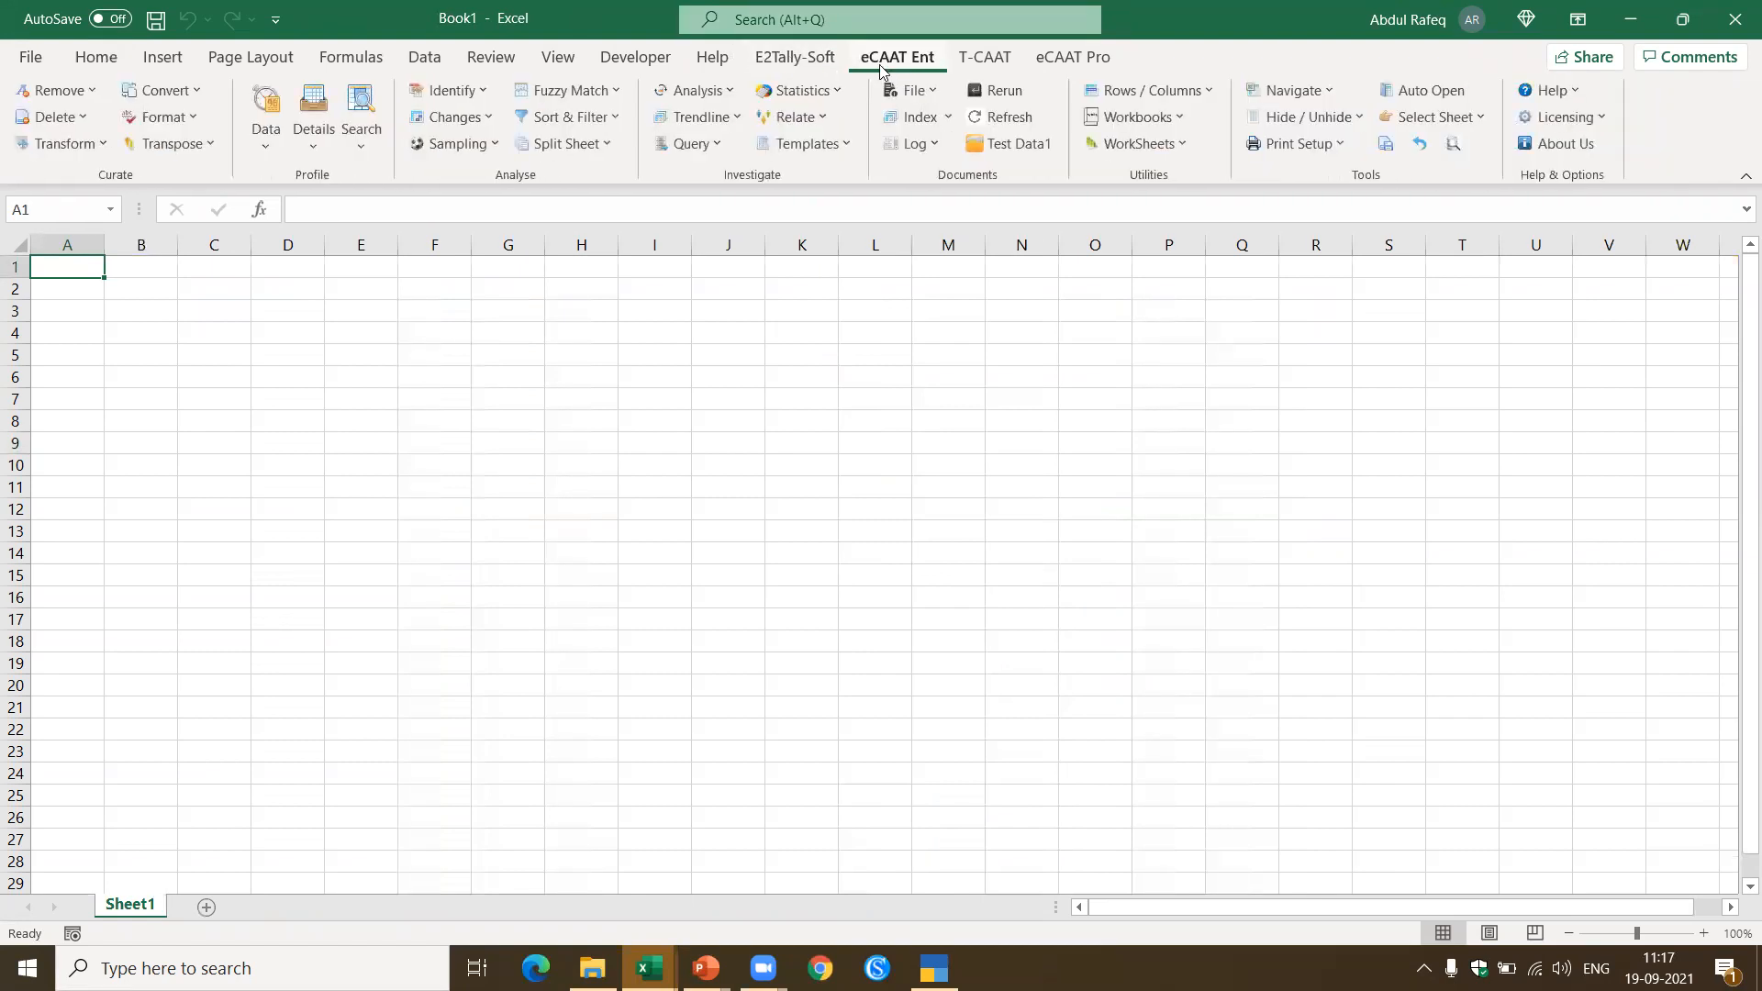
pyautogui.click(974, 66)
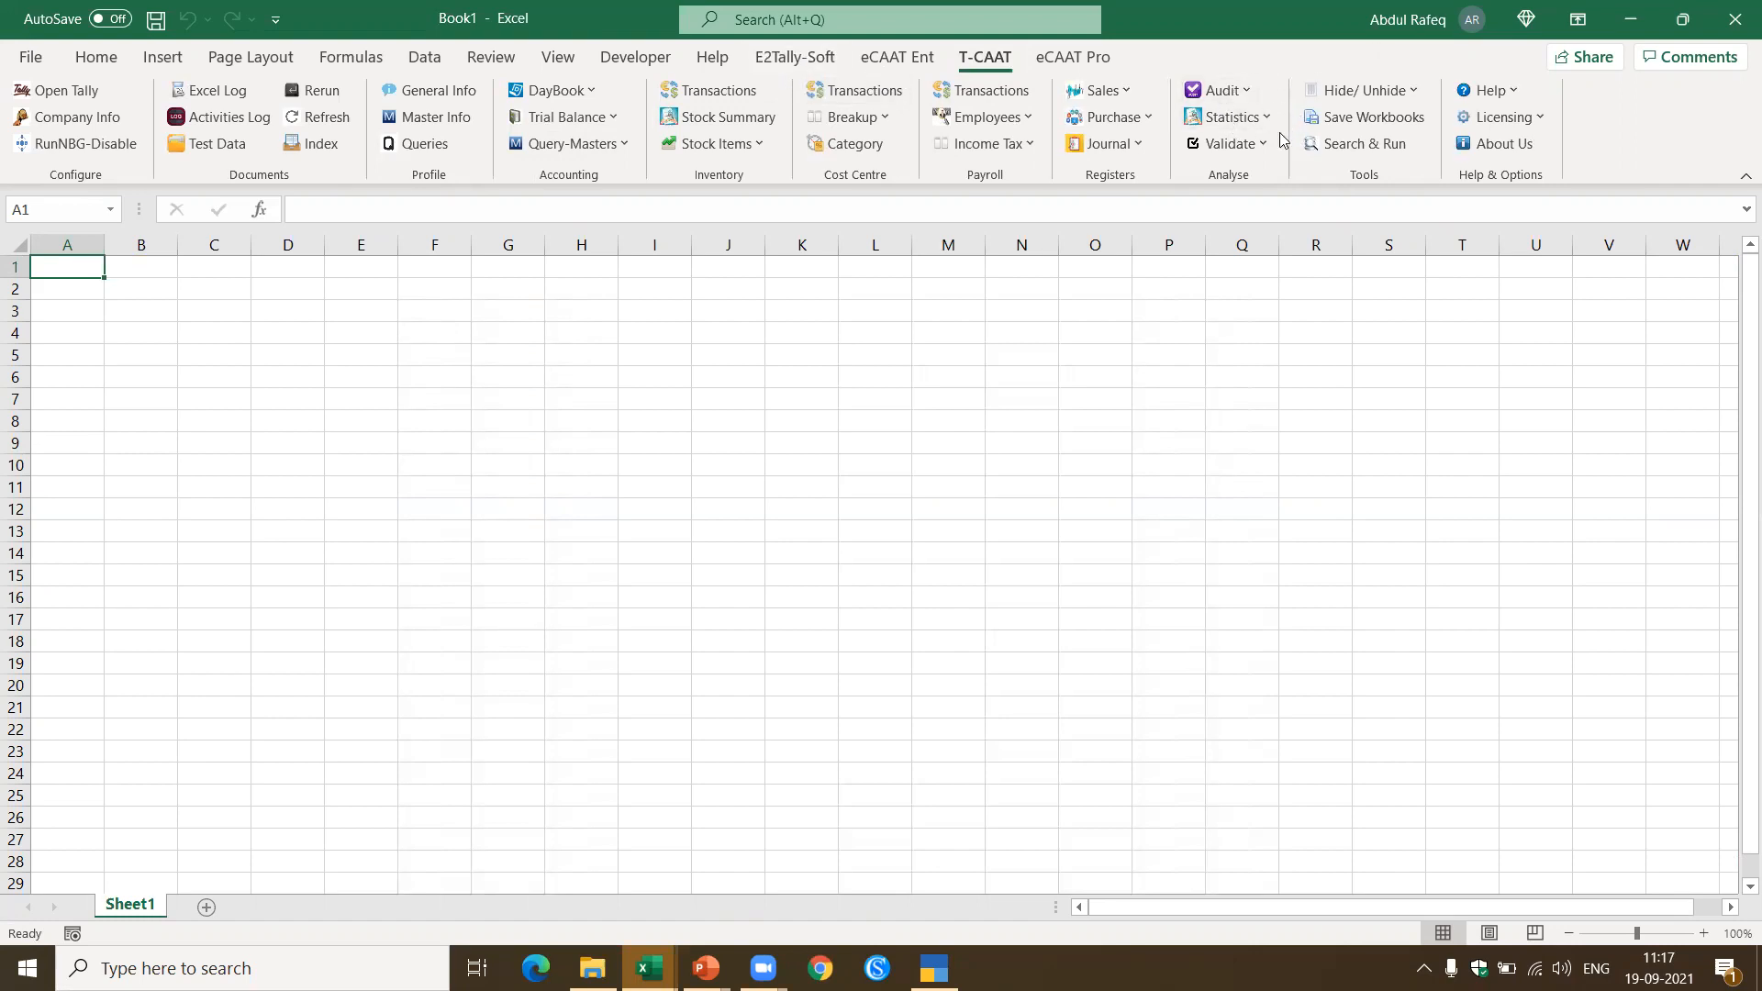
pyautogui.click(1241, 96)
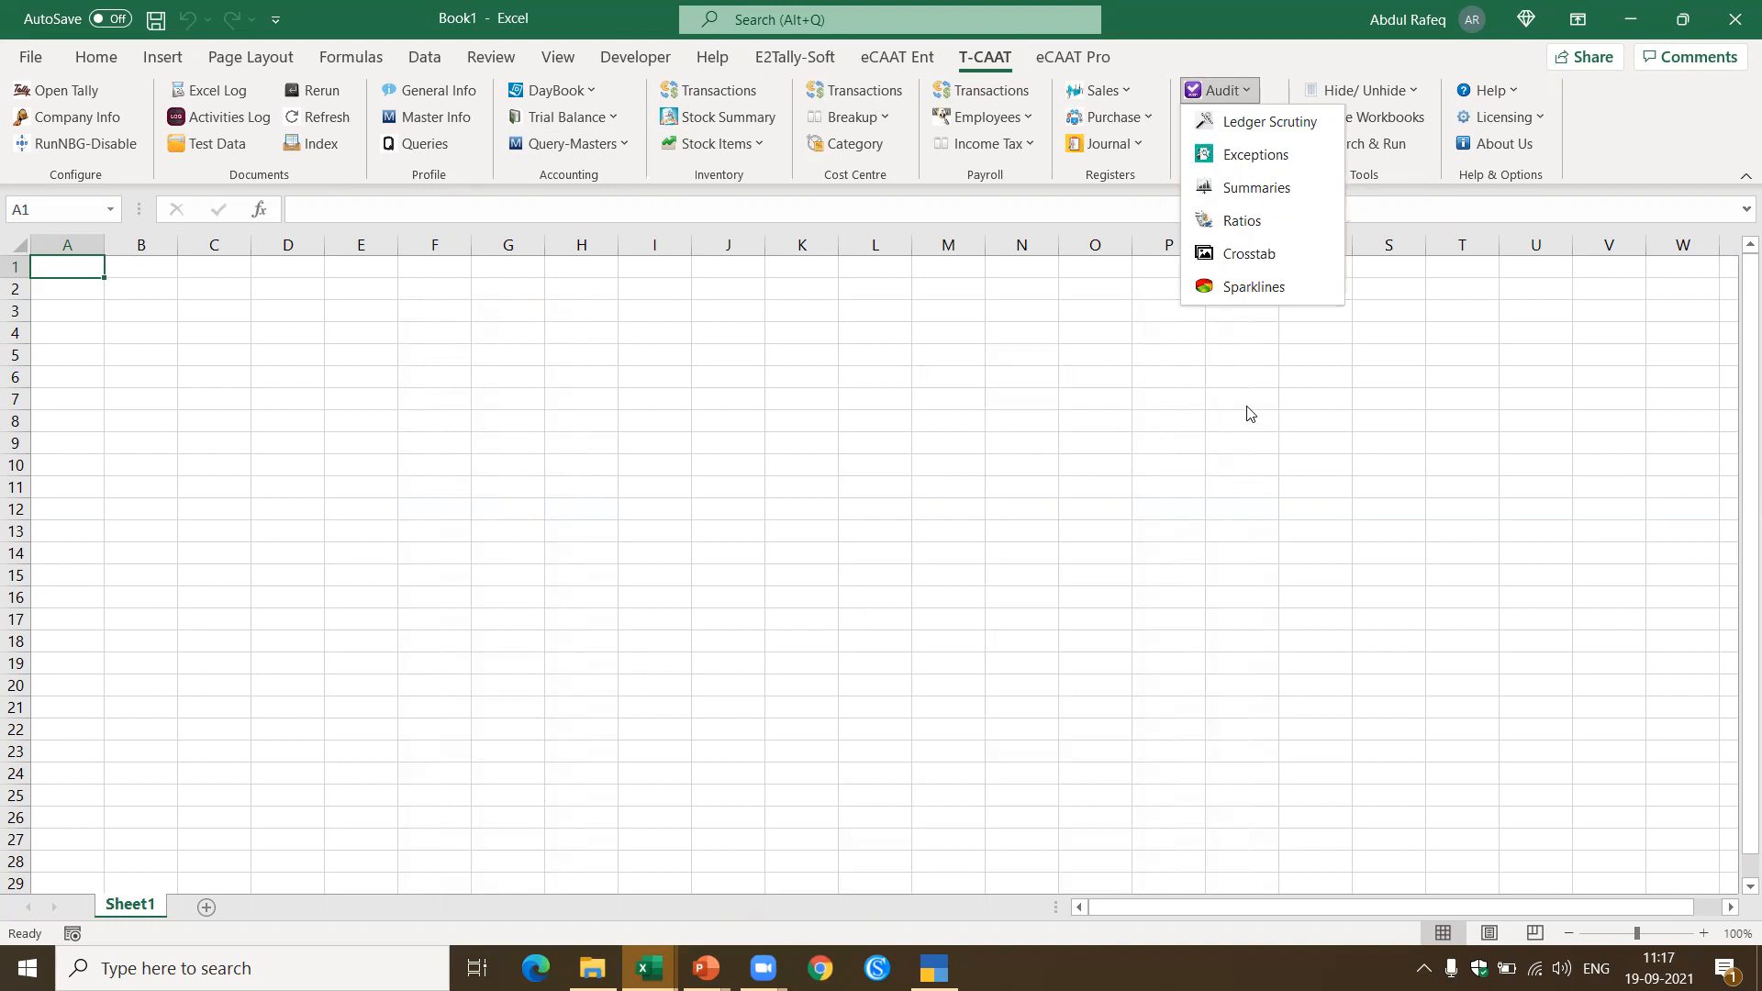
pyautogui.click(1105, 455)
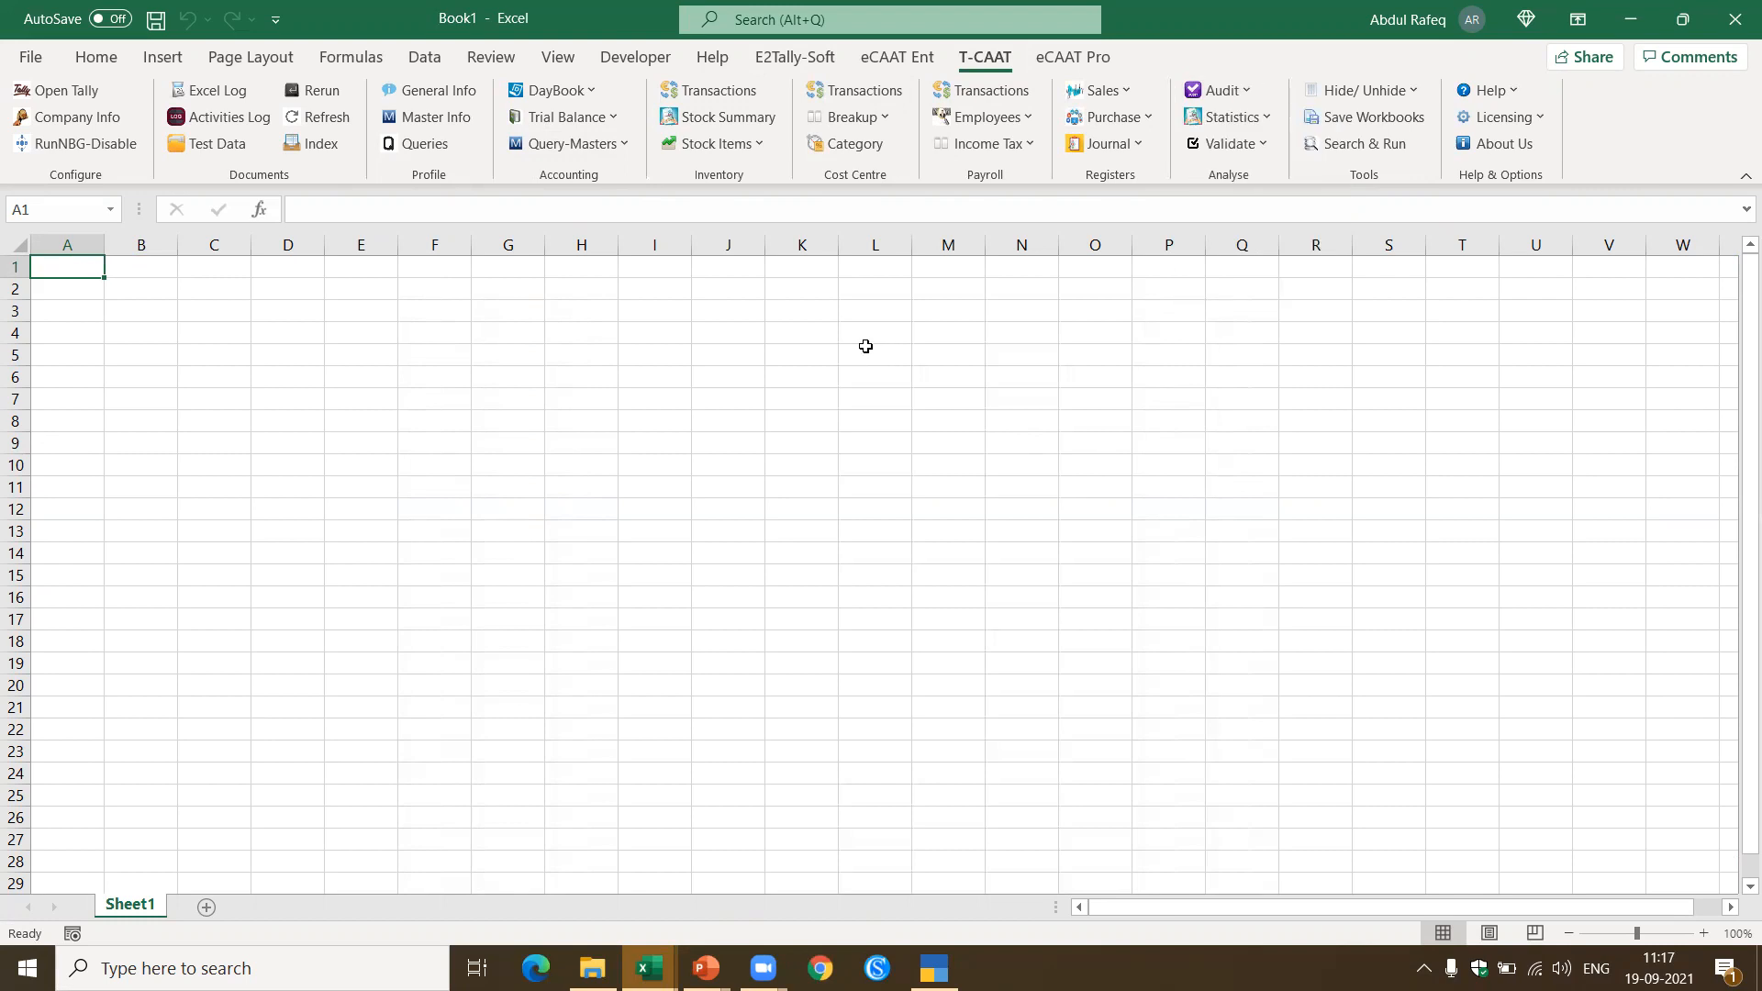
pyautogui.click(785, 58)
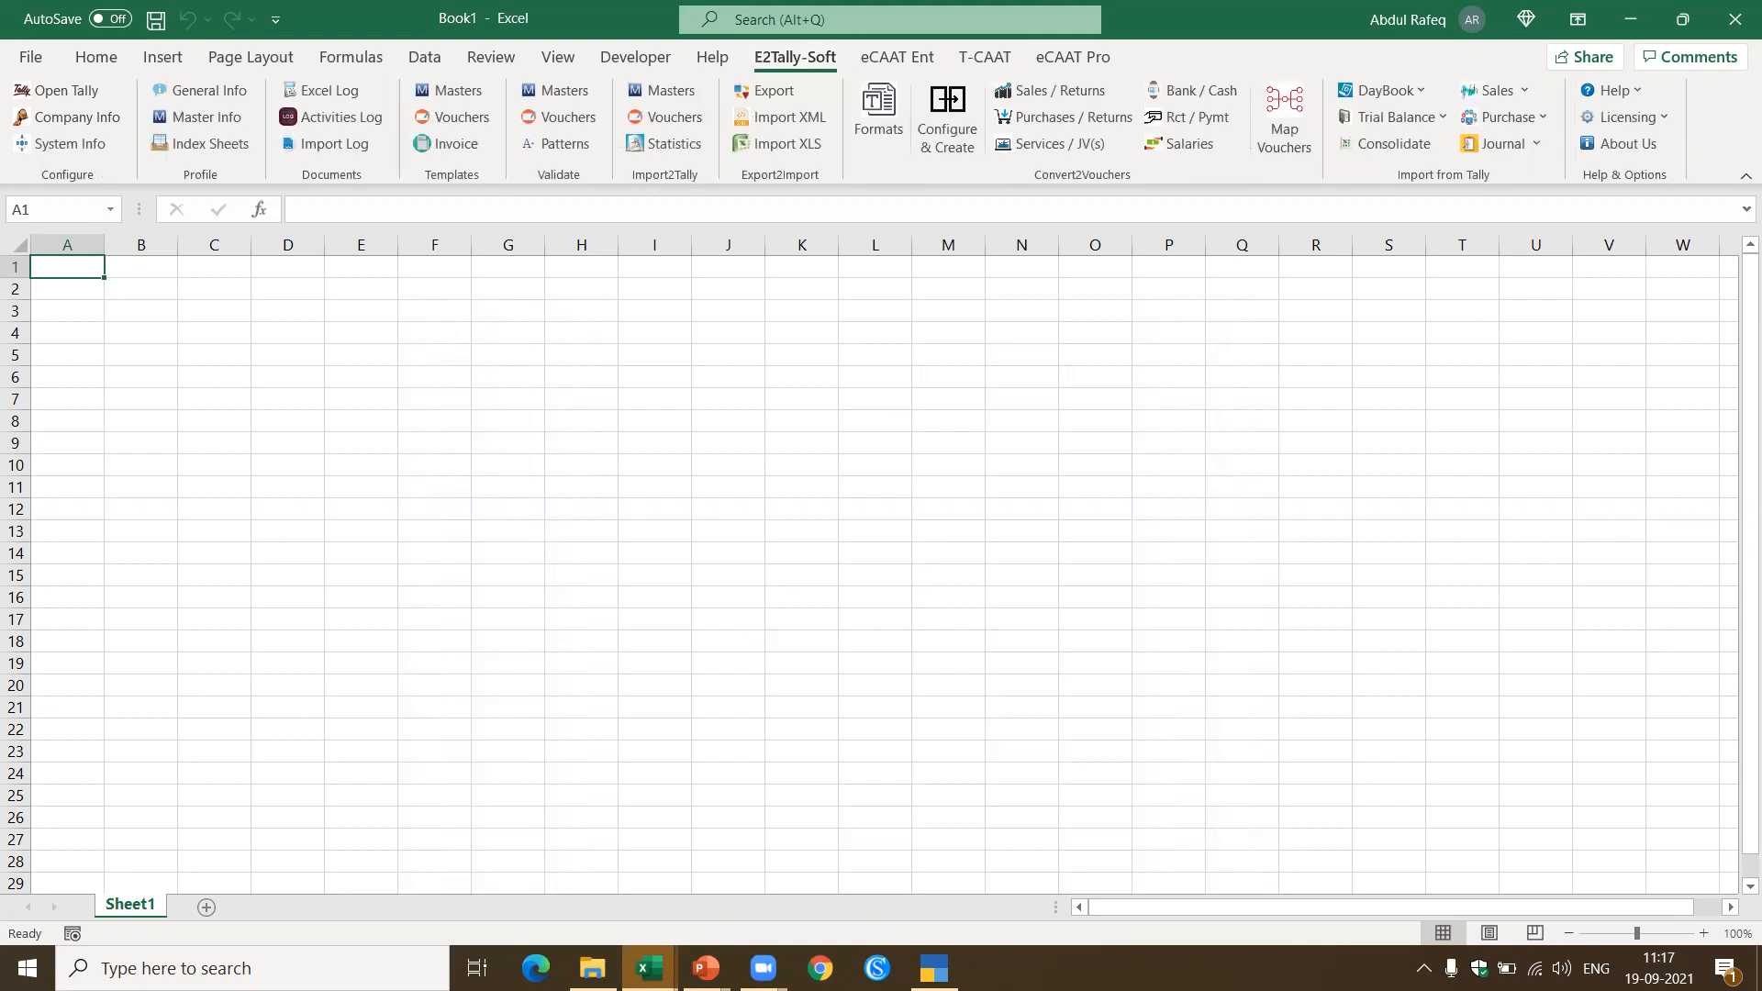
# Step: Switch to TallyPrime and view the Statistics report of voucher and account types for Potential Solutions
pyautogui.click(933, 968)
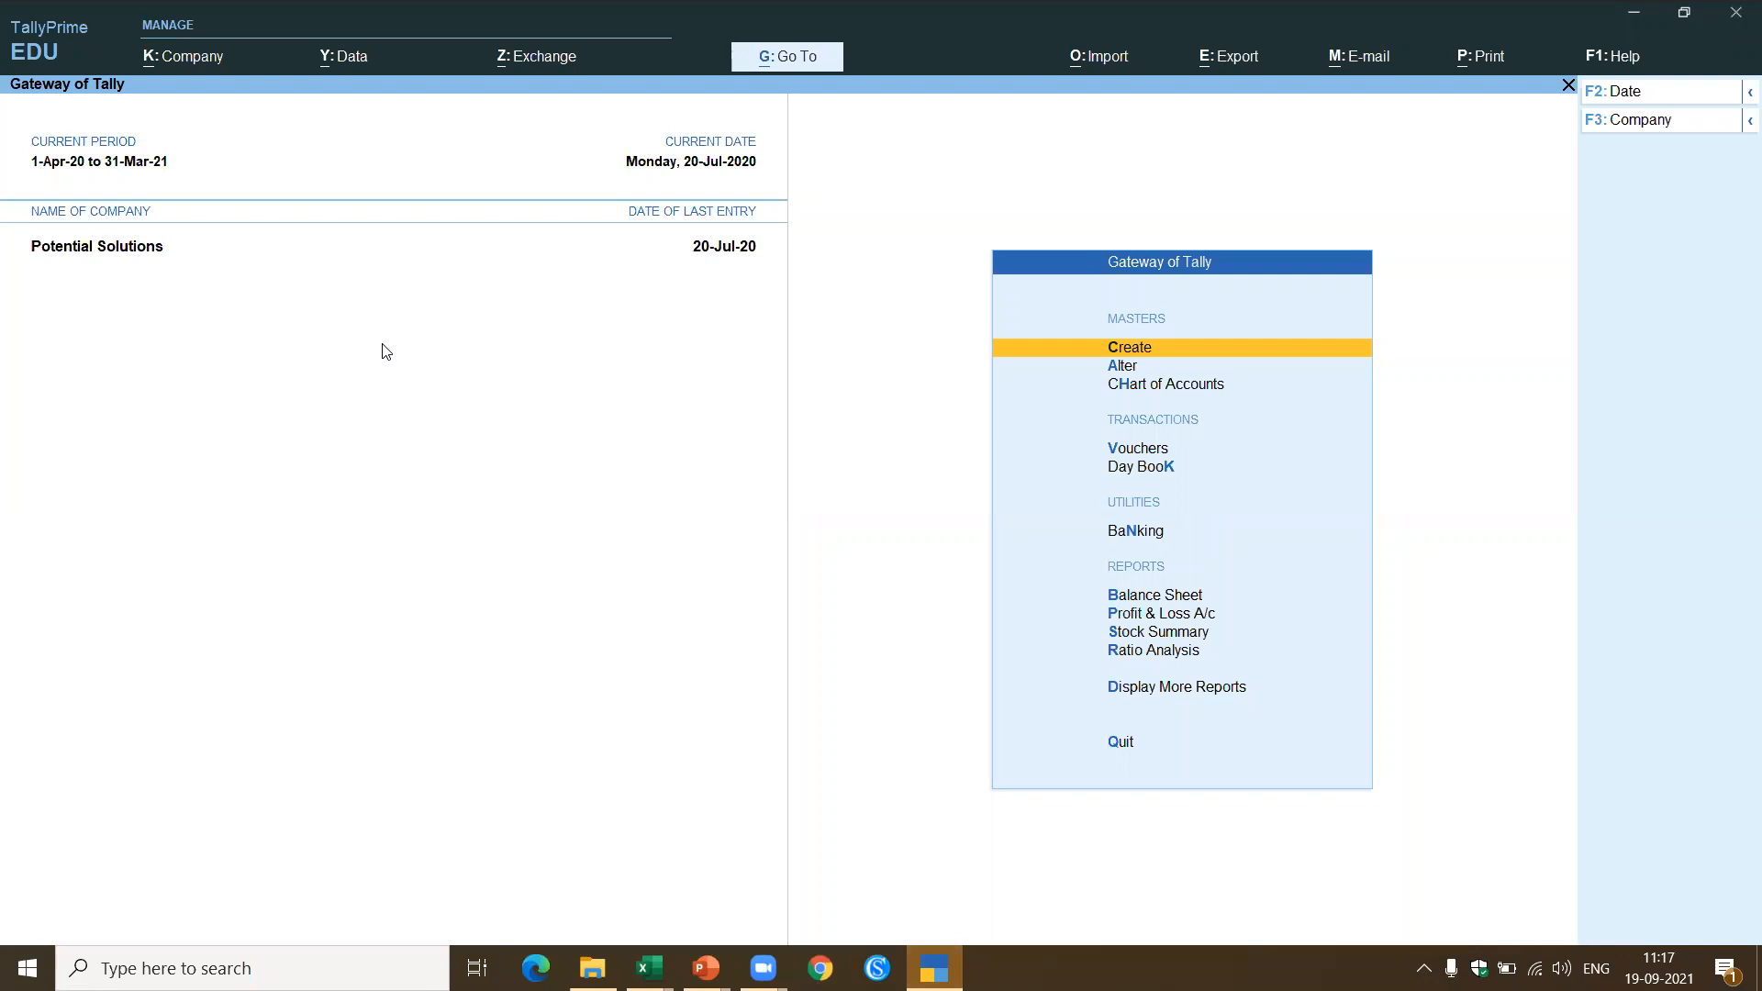
pyautogui.press('d')
pyautogui.press('s')
pyautogui.press('s')
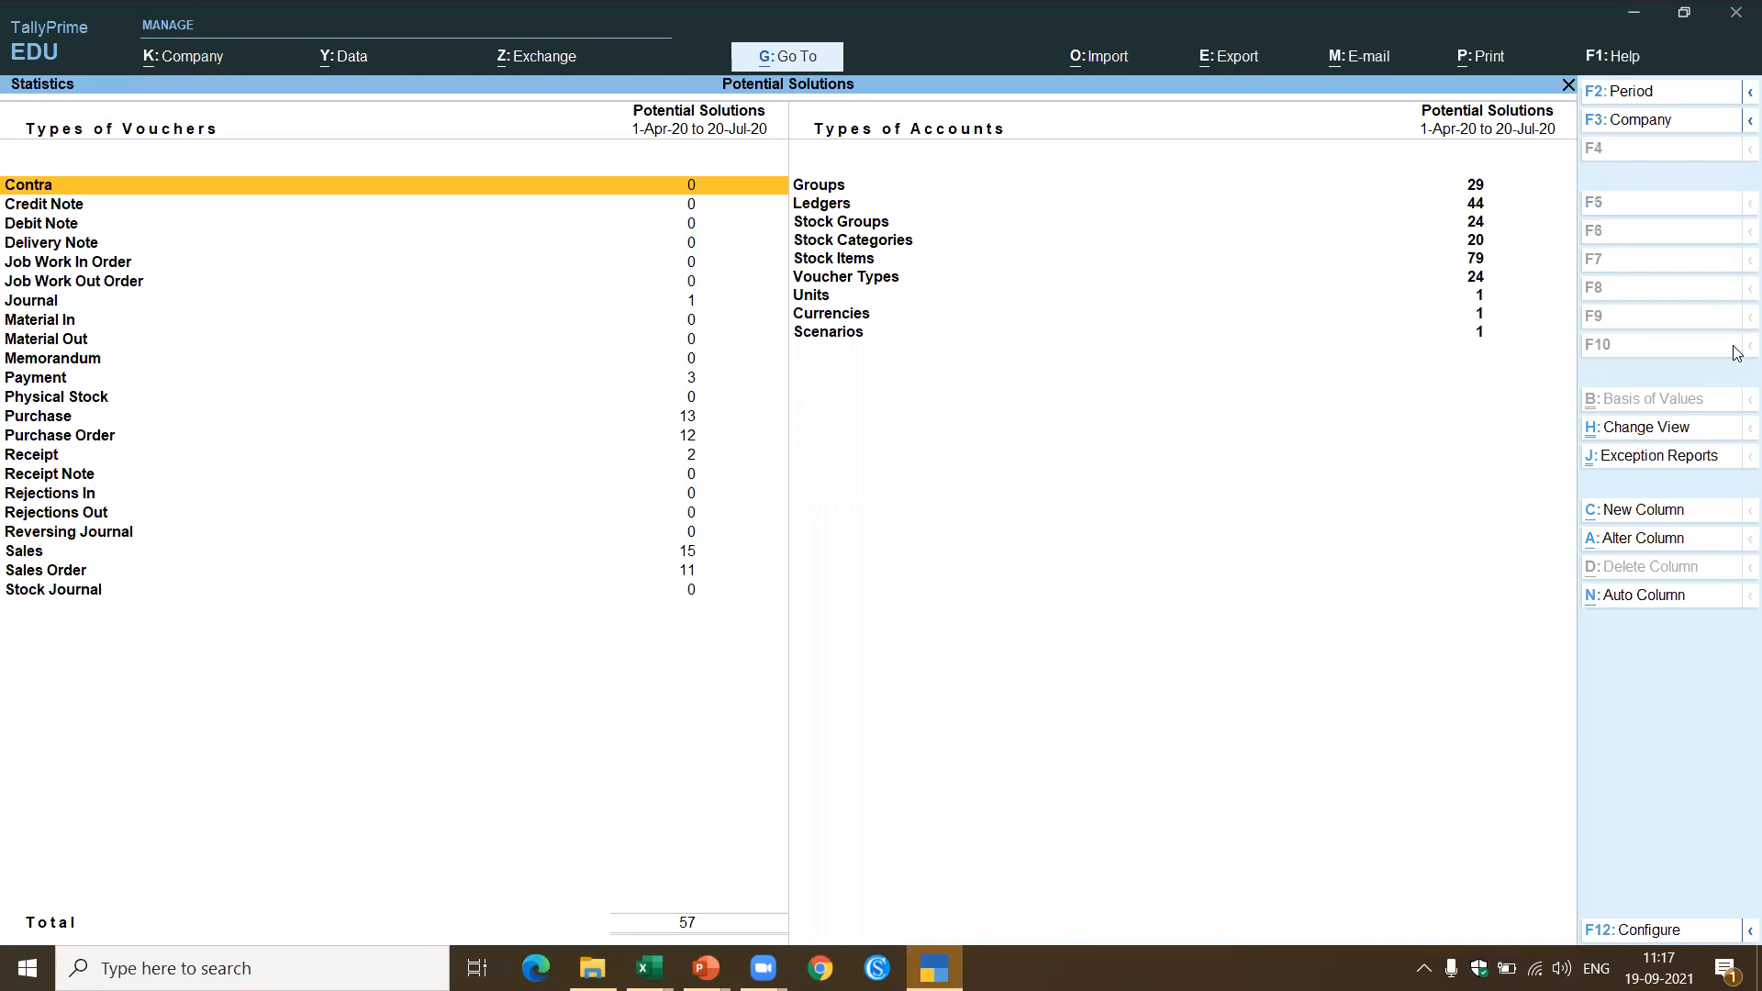
pyautogui.click(1634, 13)
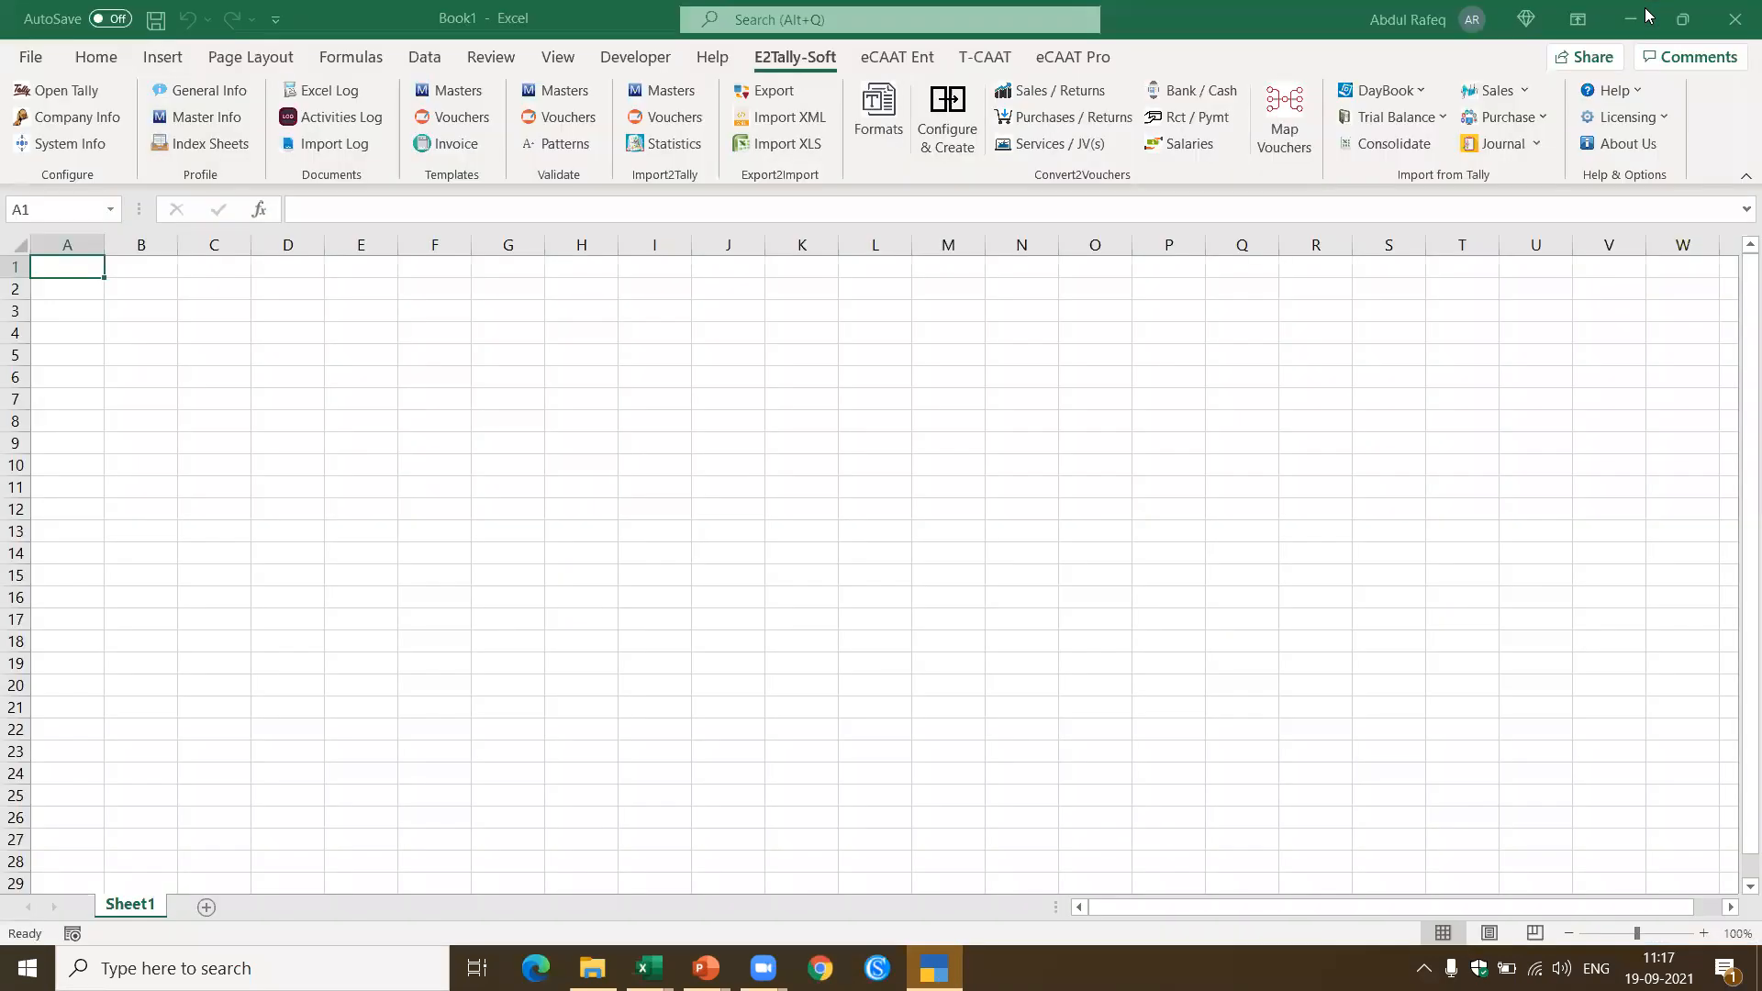
# Step: Import all General Info categories from Tally into the blank Excel workbook with E2Tally-Soft, including an index sheet
pyautogui.click(726, 466)
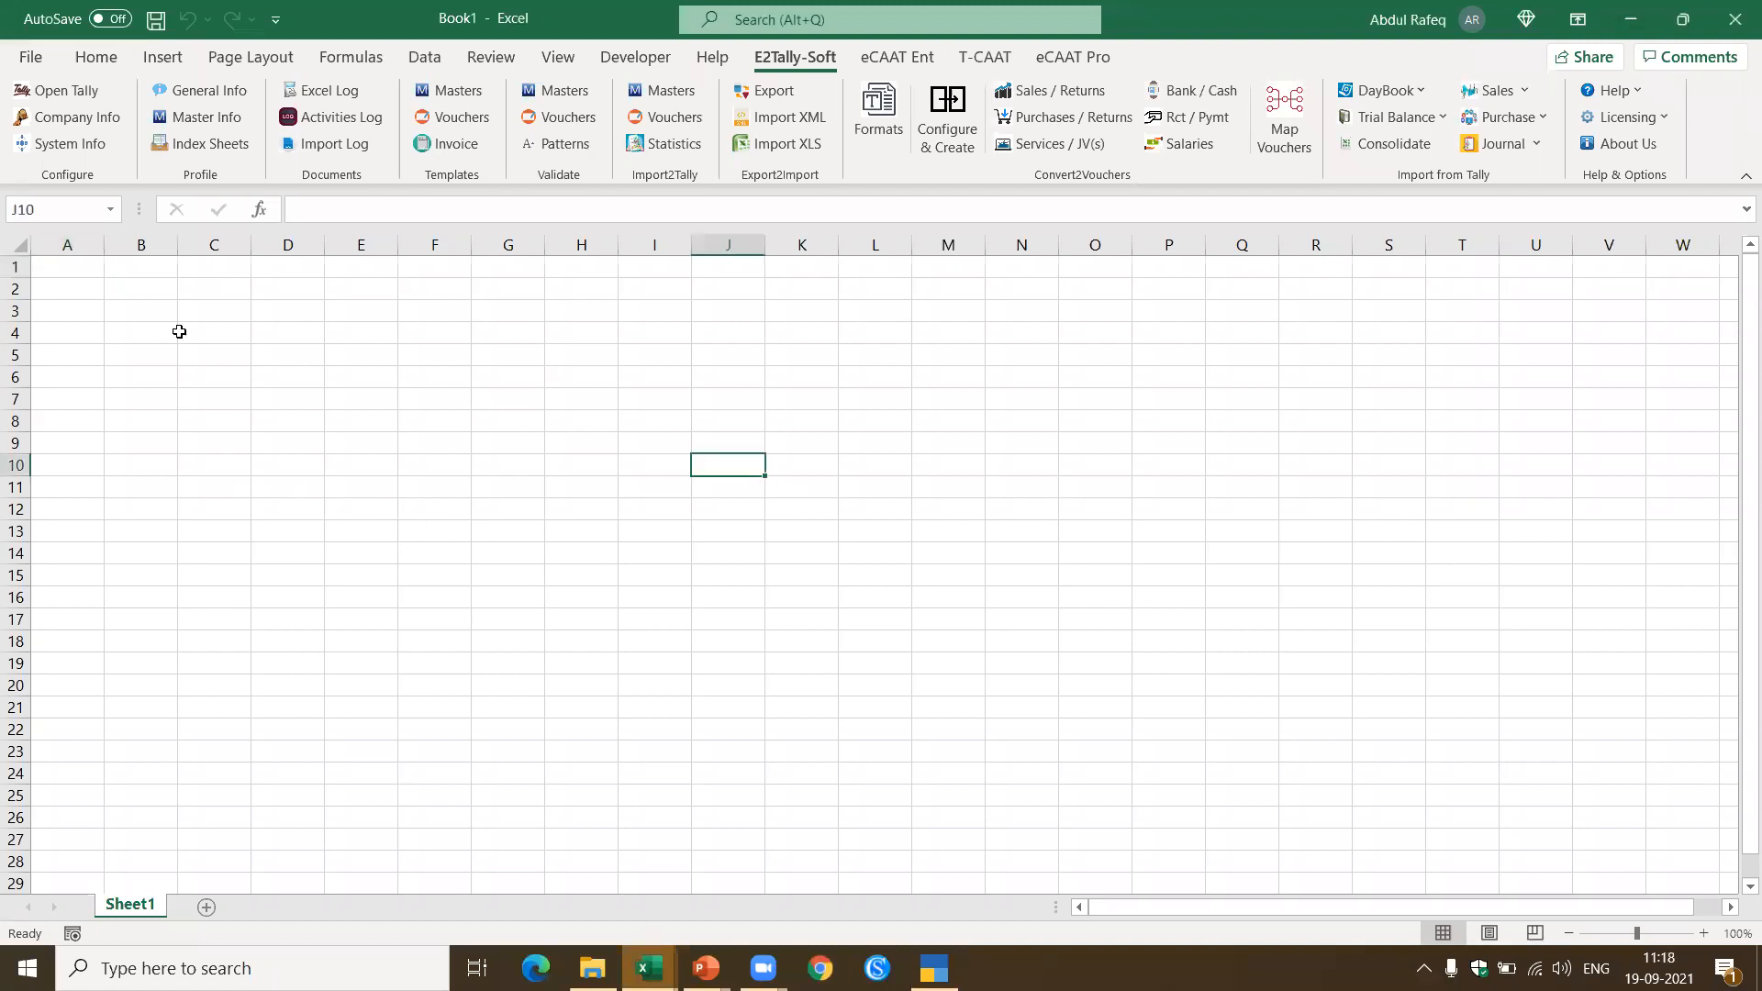
pyautogui.click(210, 93)
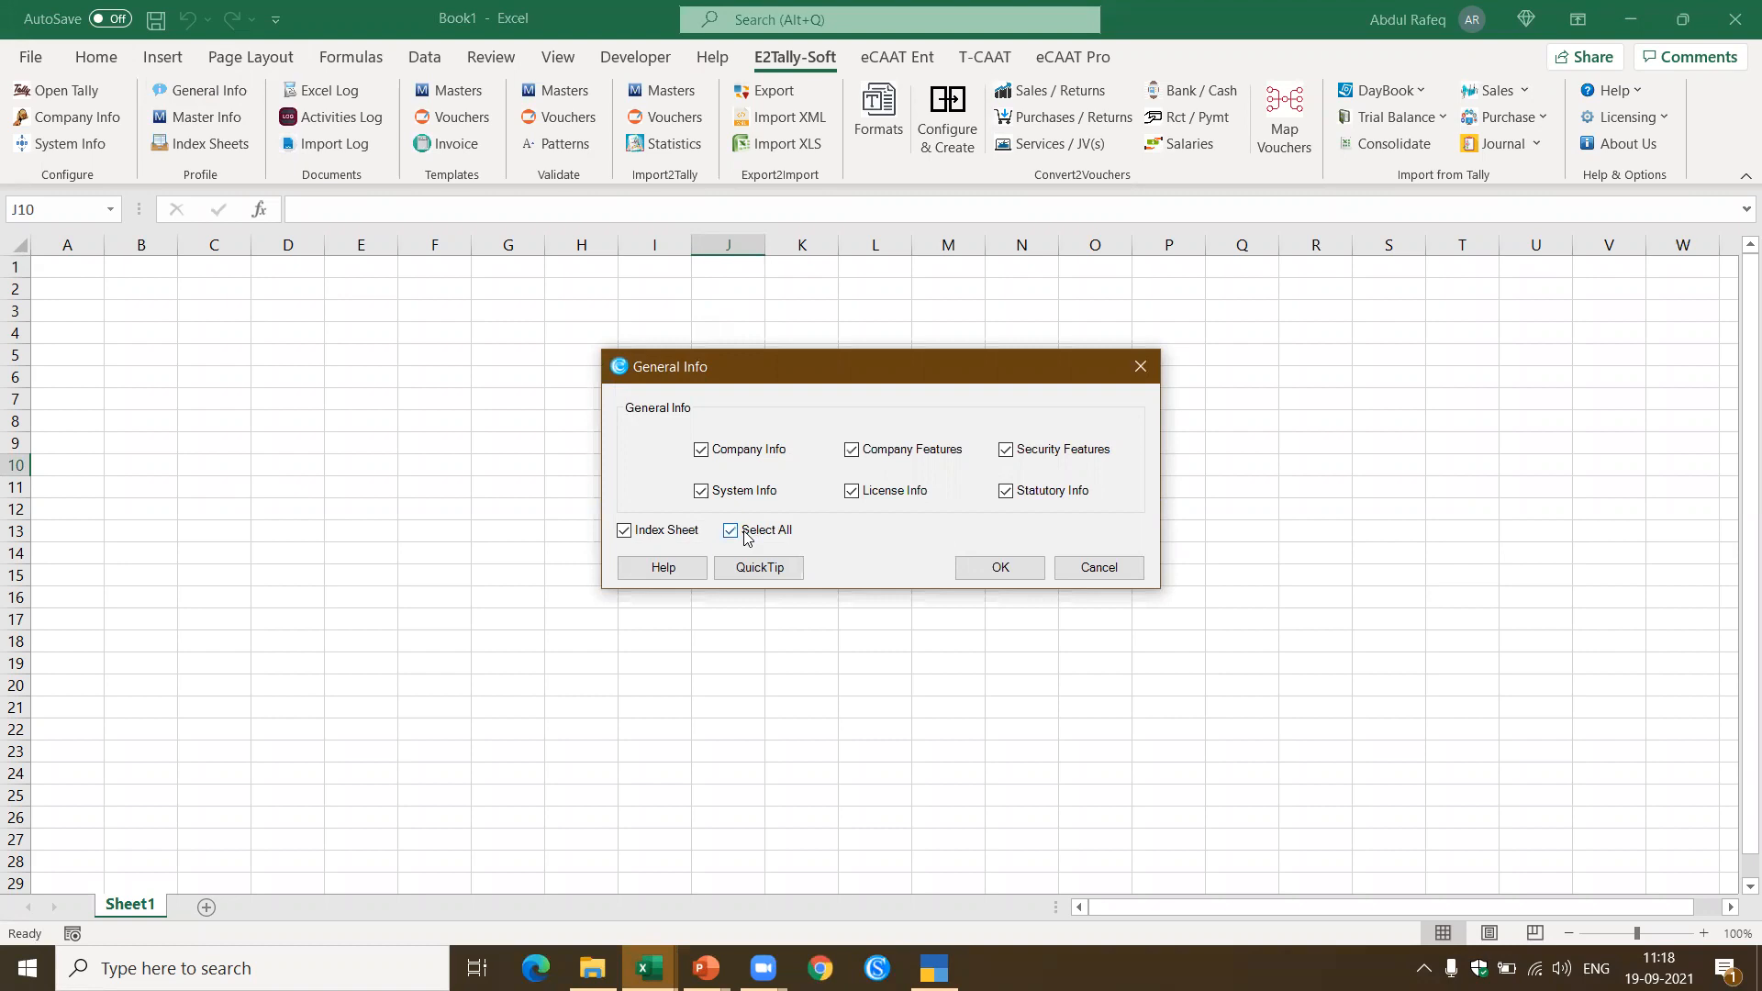
pyautogui.click(1000, 569)
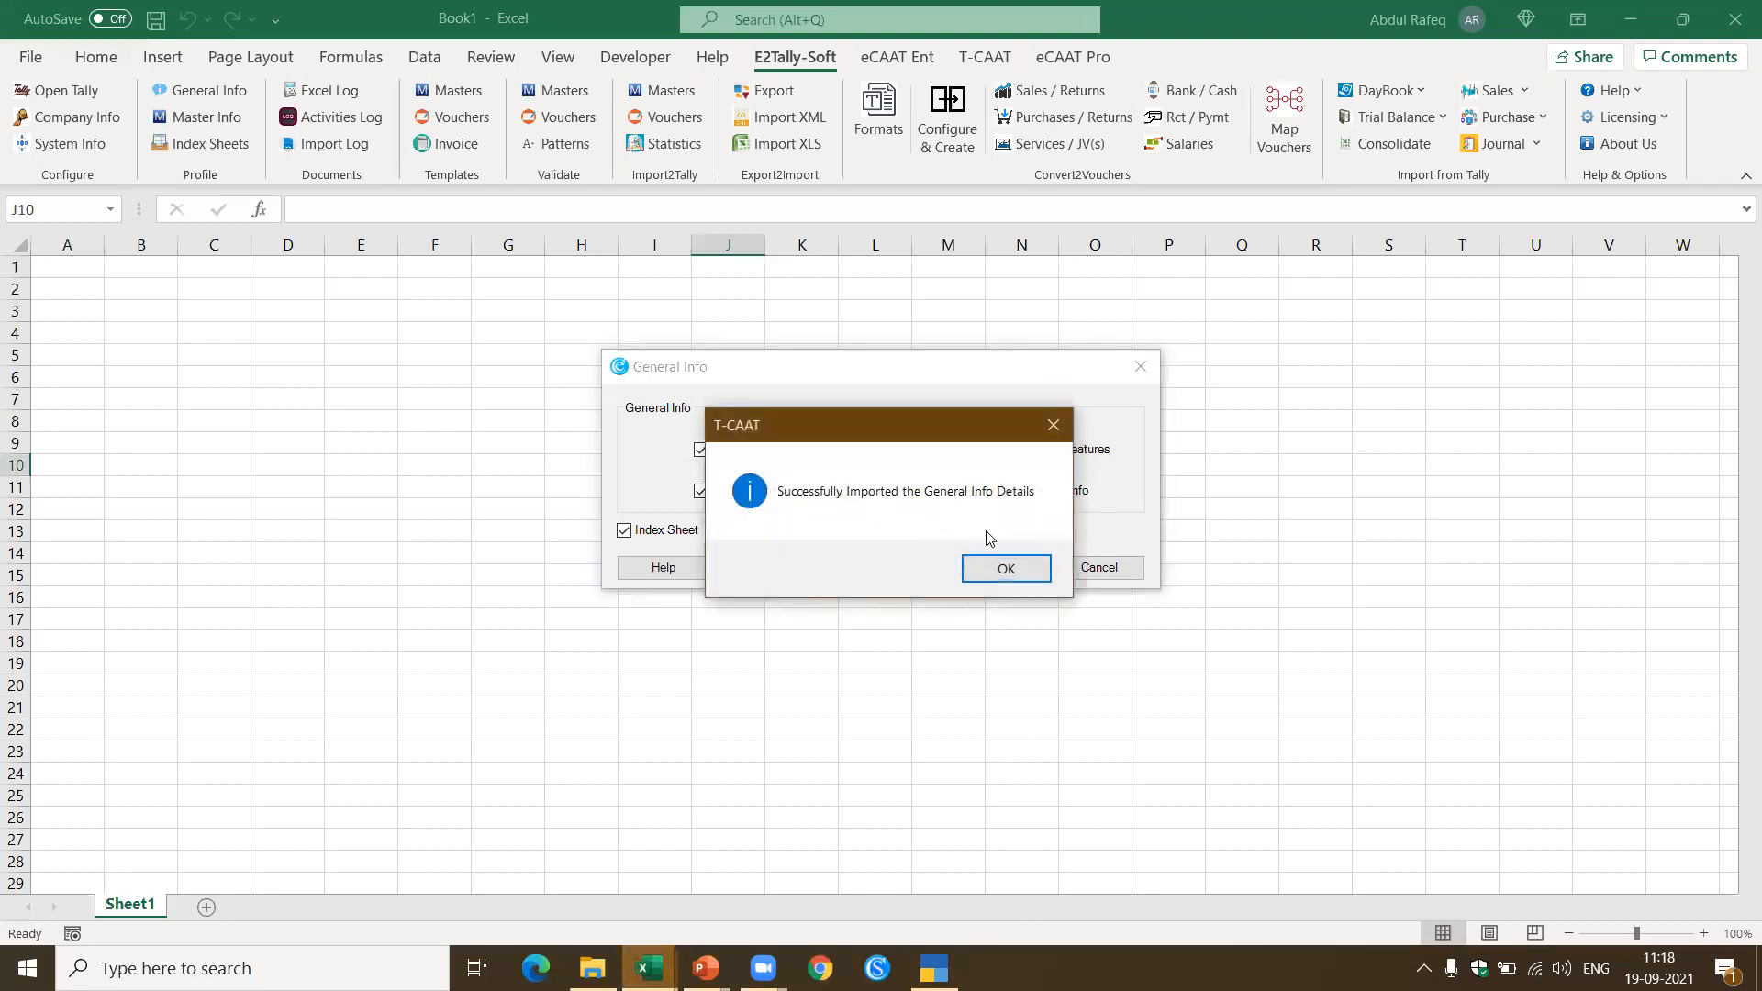
pyautogui.click(1004, 569)
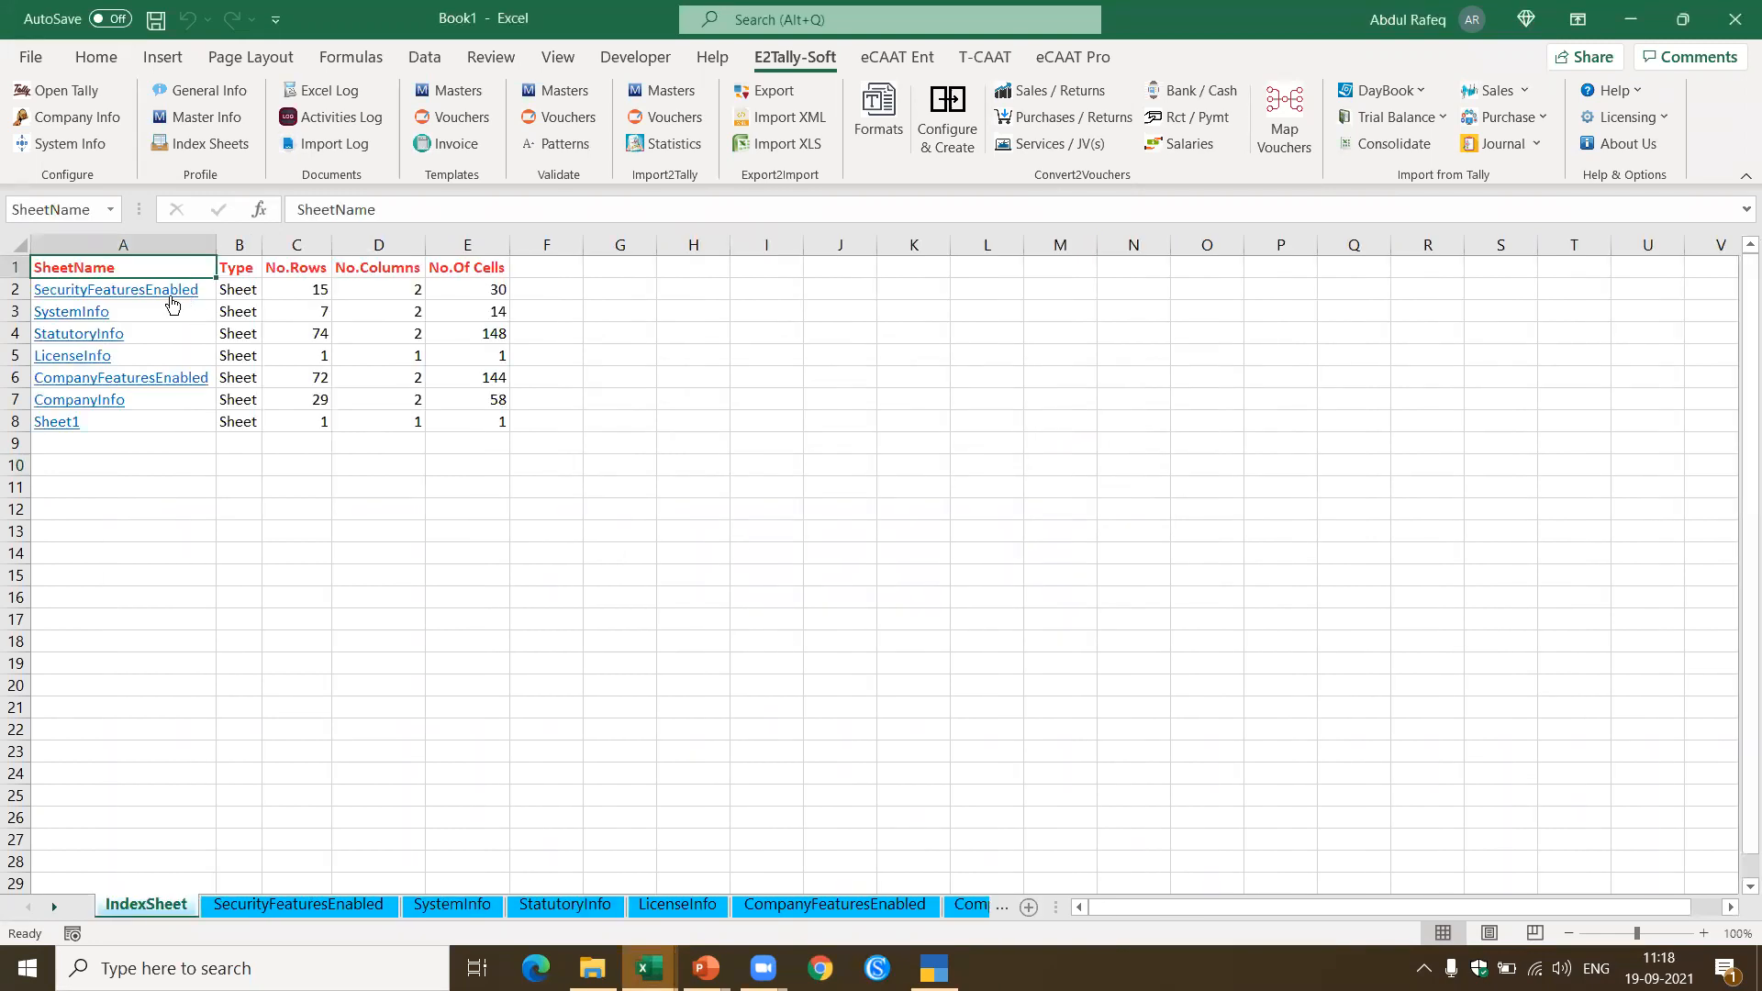
# Step: Examine the imported security feature statuses and system information on the SecurityFeaturesEnabled and SystemInfo sheets
pyautogui.click(170, 290)
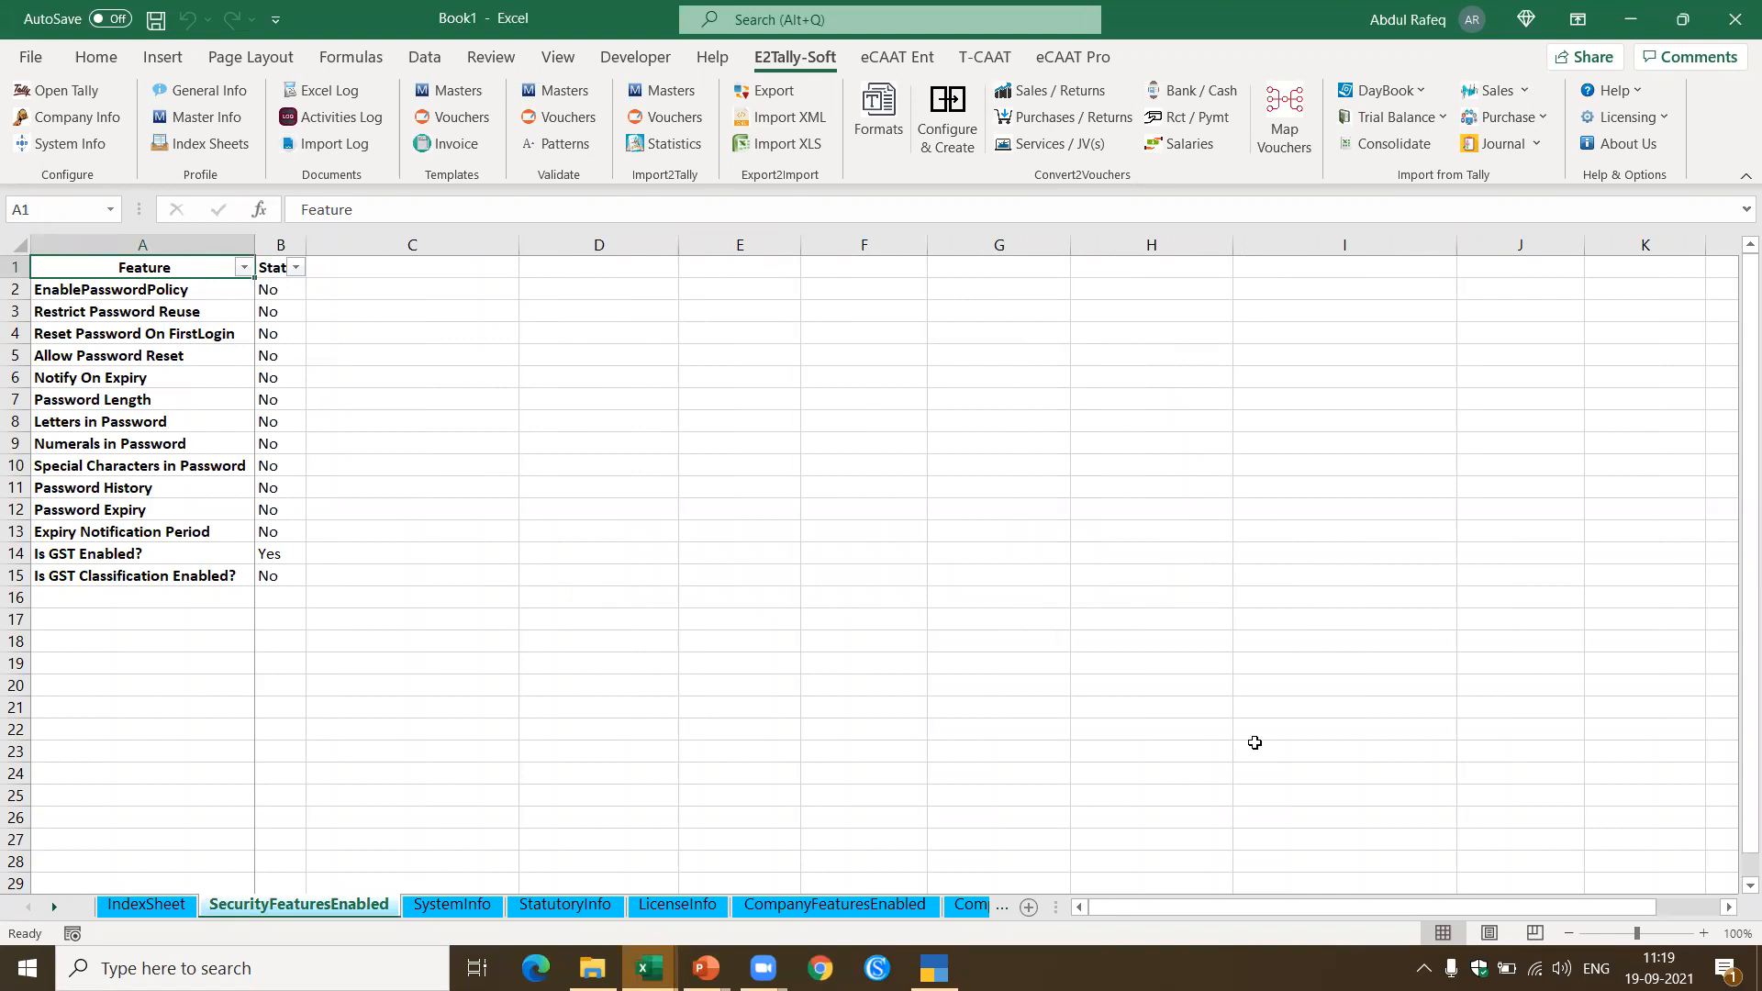
pyautogui.click(1656, 936)
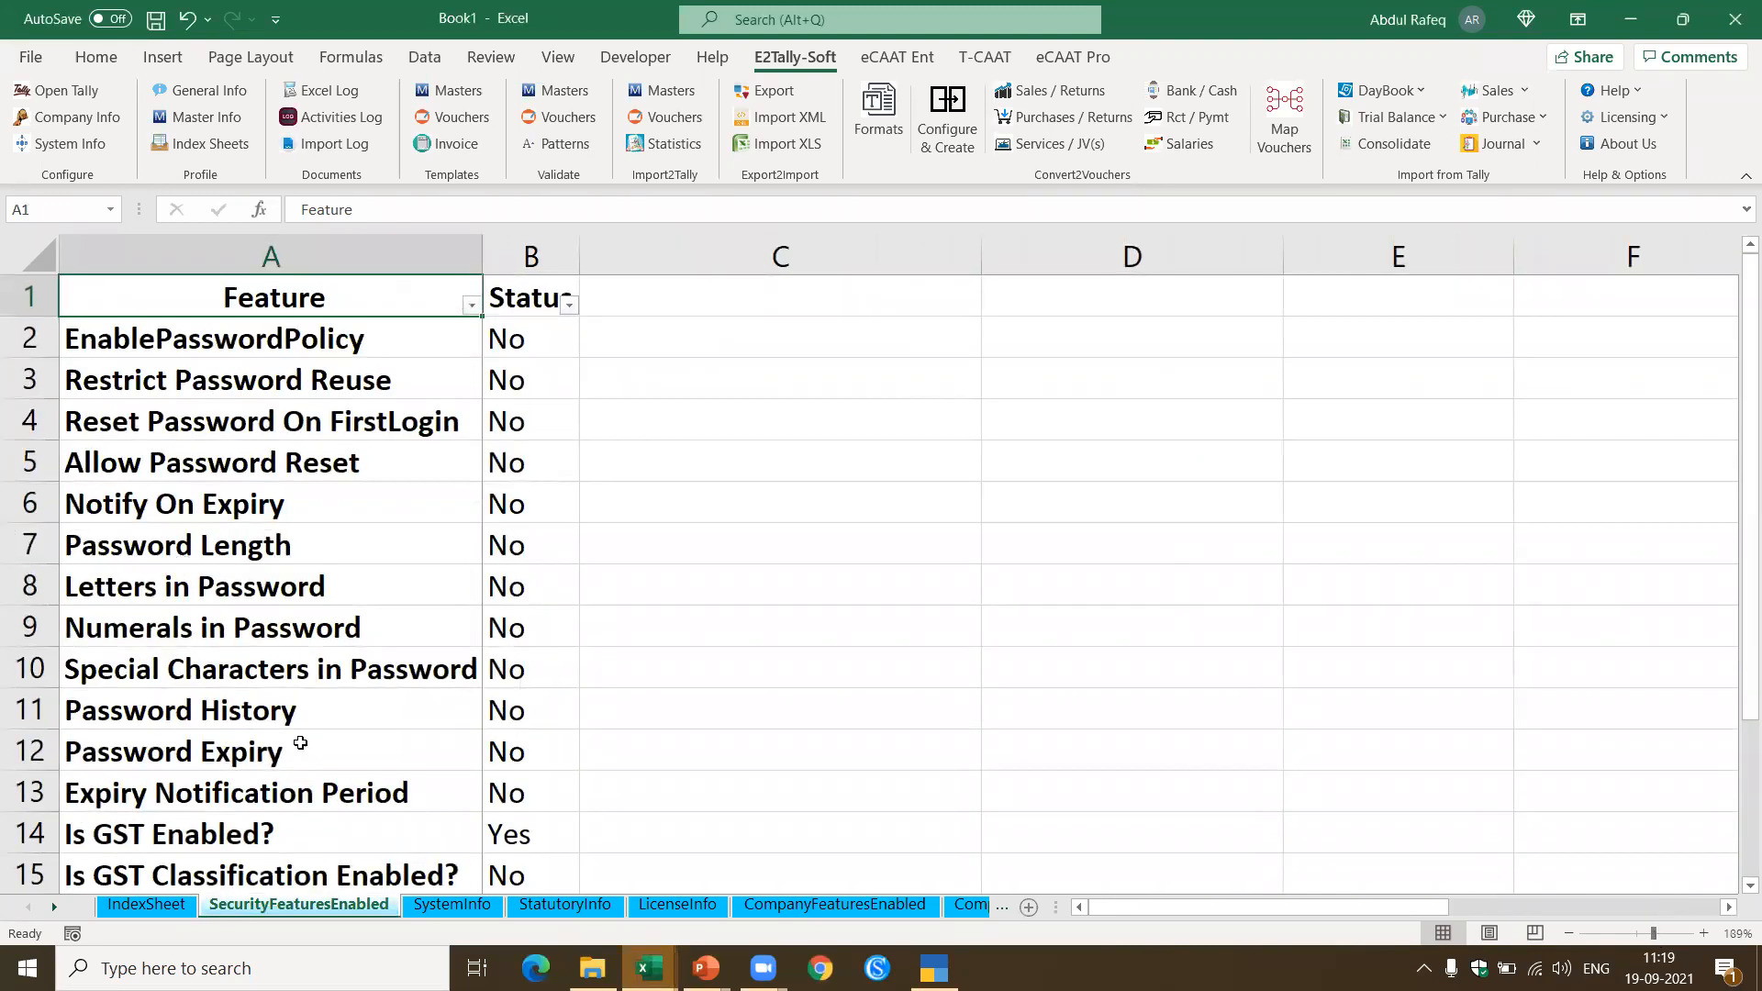
pyautogui.click(454, 905)
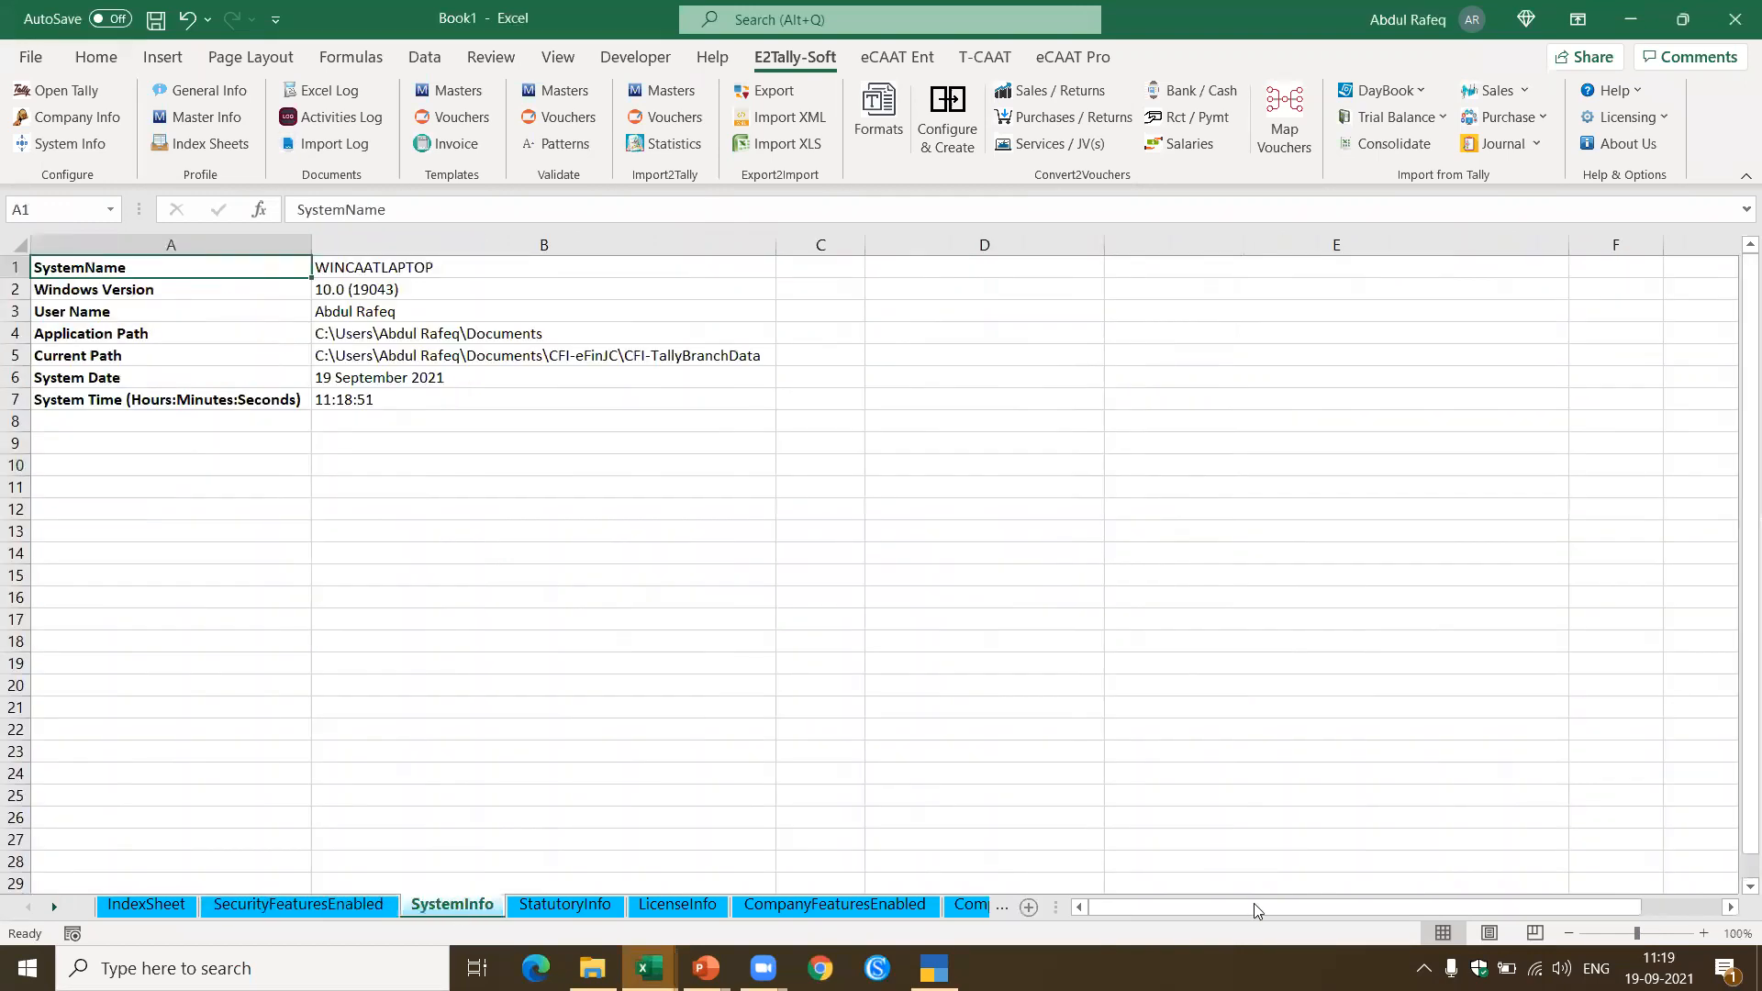
pyautogui.click(1668, 936)
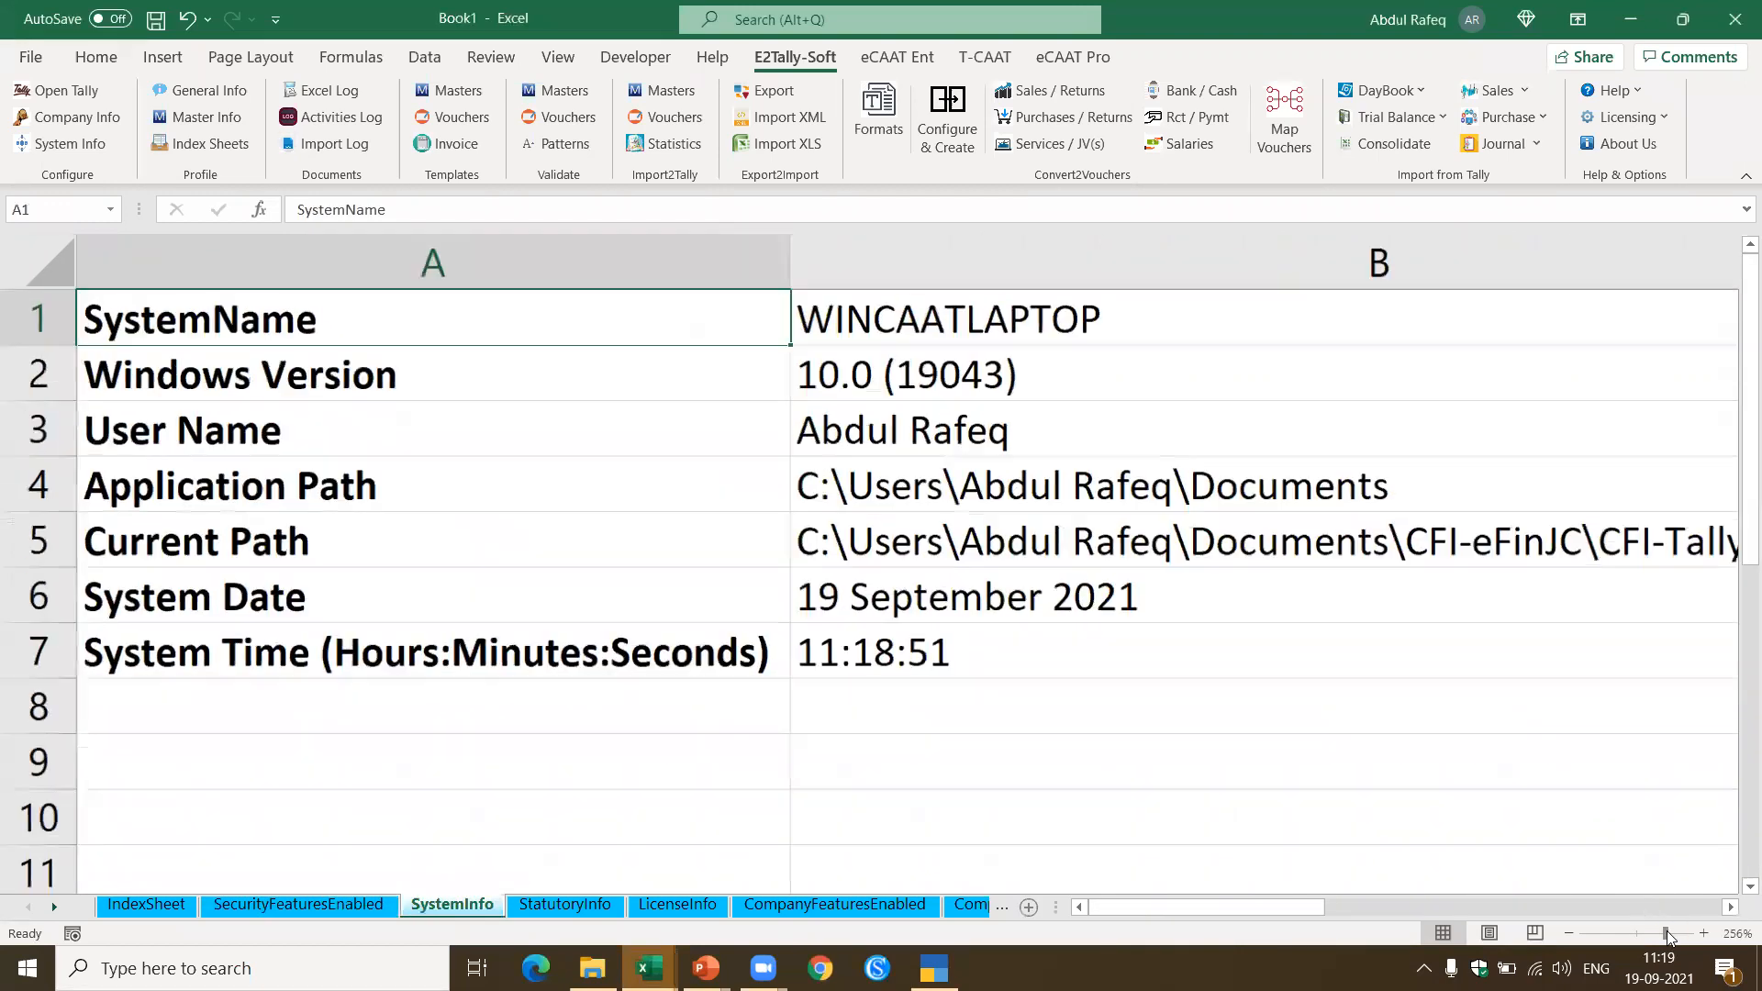
# Step: Read through the company's statutory details on the StatutoryInfo sheet, down to the end of the list
pyautogui.click(560, 907)
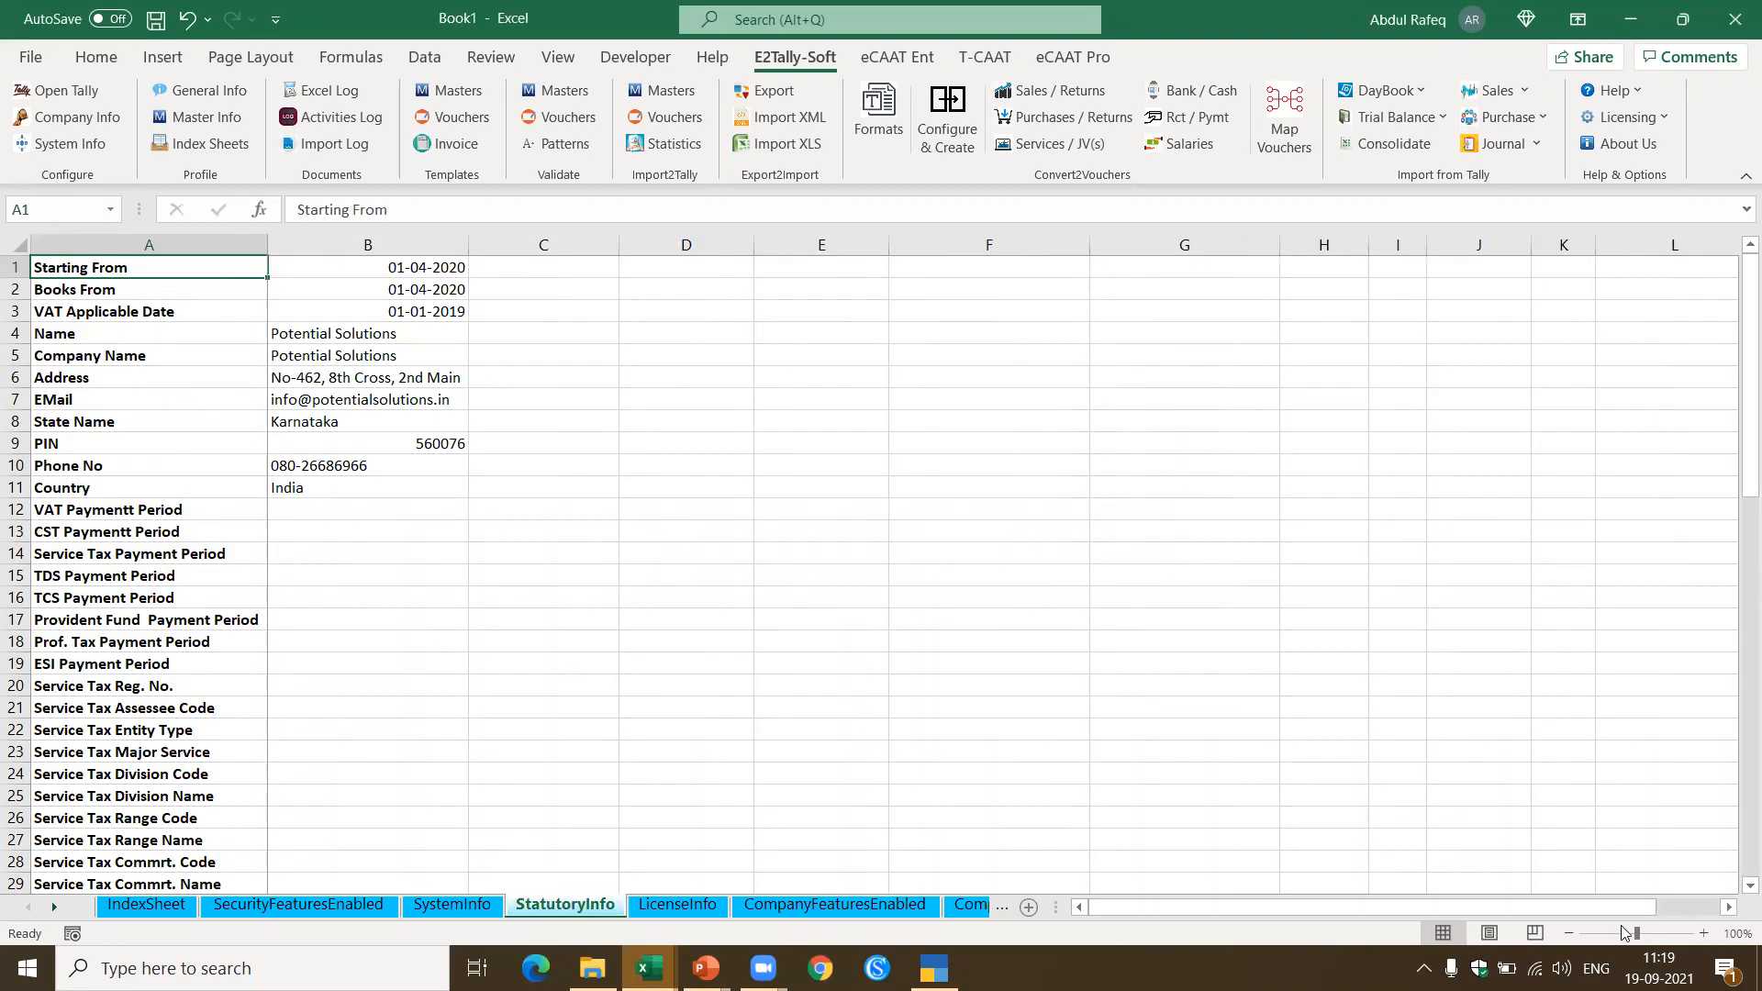
pyautogui.click(1653, 933)
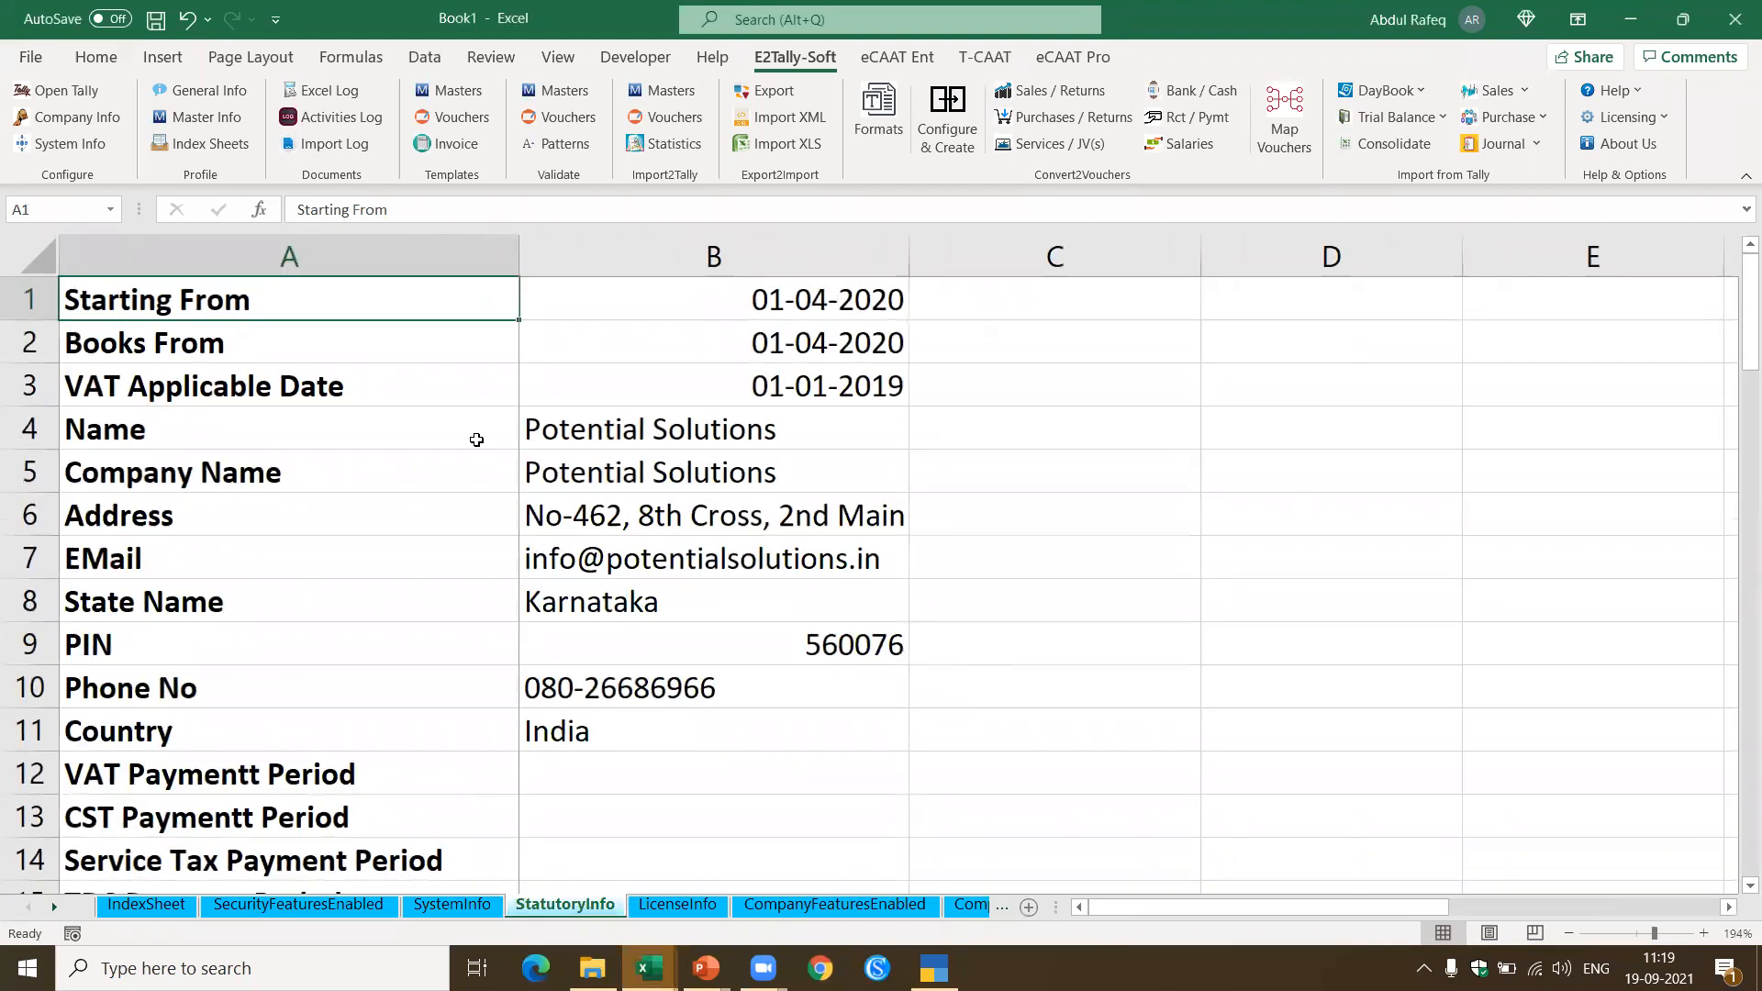
pyautogui.click(226, 419)
pyautogui.press('Down')
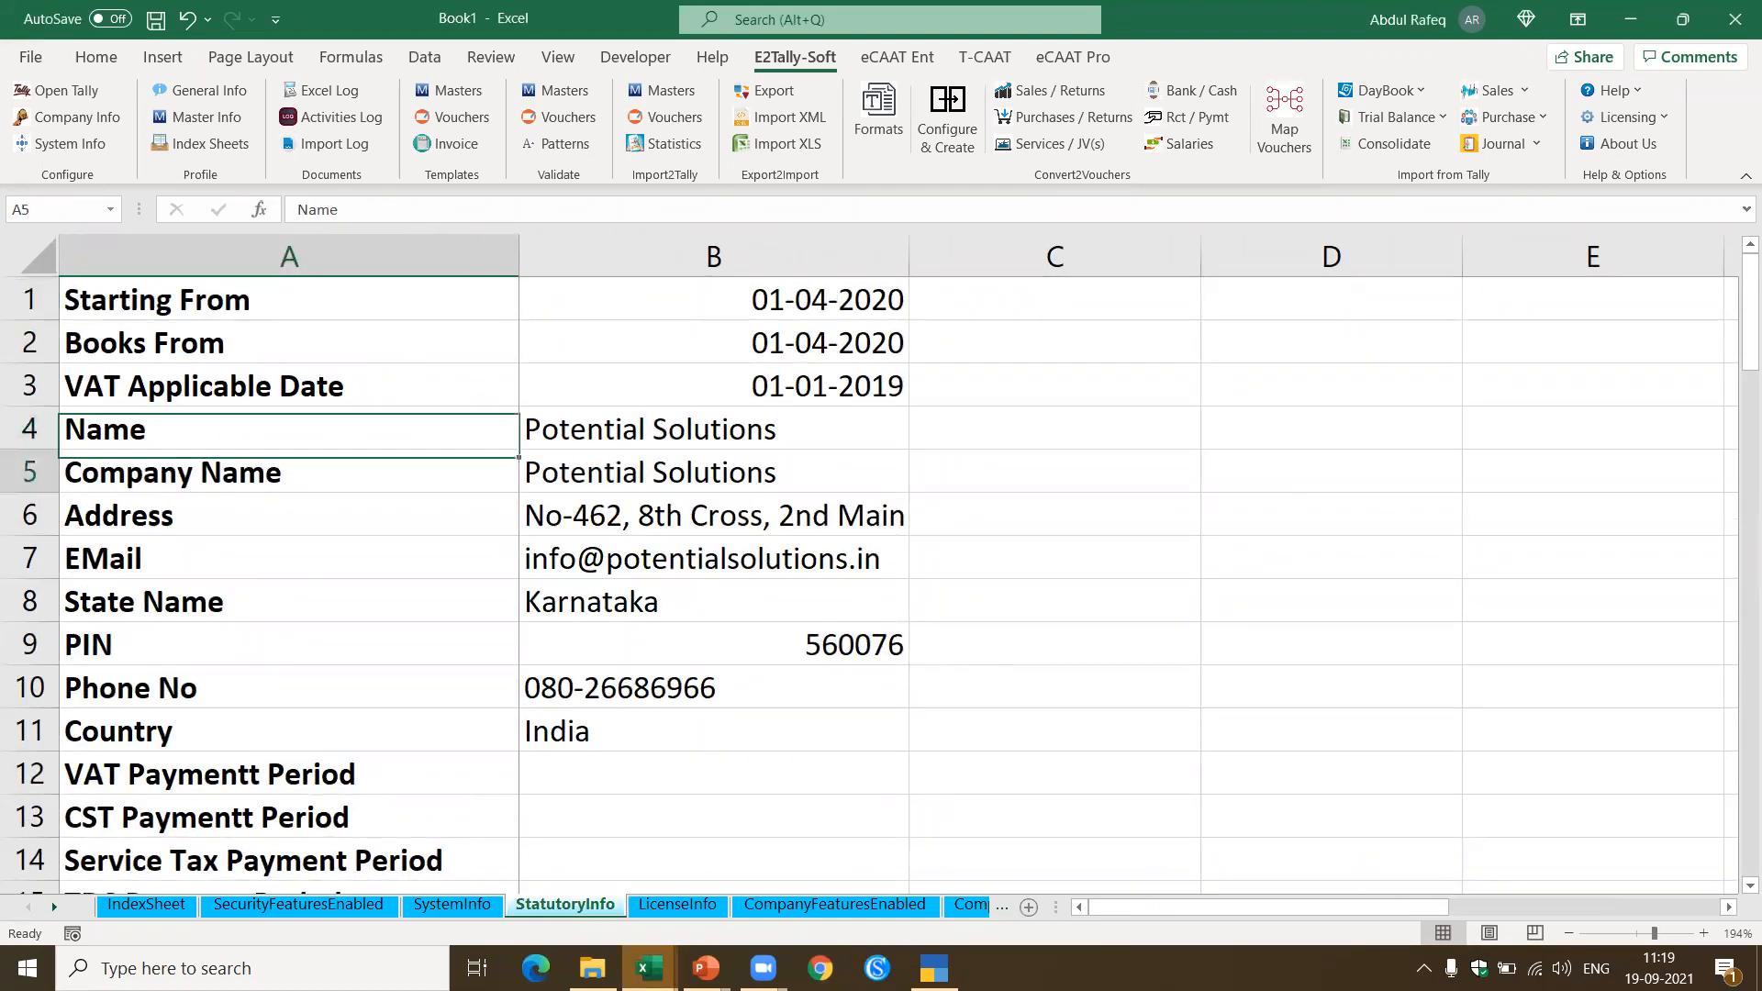
pyautogui.press('Down')
pyautogui.press('Down')
pyautogui.press('Down')
pyautogui.press('Down')
pyautogui.press('Down')
pyautogui.press('Down')
pyautogui.press('Down')
pyautogui.press('Down')
pyautogui.press('Down')
pyautogui.press('Down')
pyautogui.press('Down')
pyautogui.press('Down')
pyautogui.press('Down')
pyautogui.press('Down')
pyautogui.press('Down')
pyautogui.press('Down')
pyautogui.press('Down')
pyautogui.press('Down')
pyautogui.press('Down')
pyautogui.press('Down')
pyautogui.press('Down')
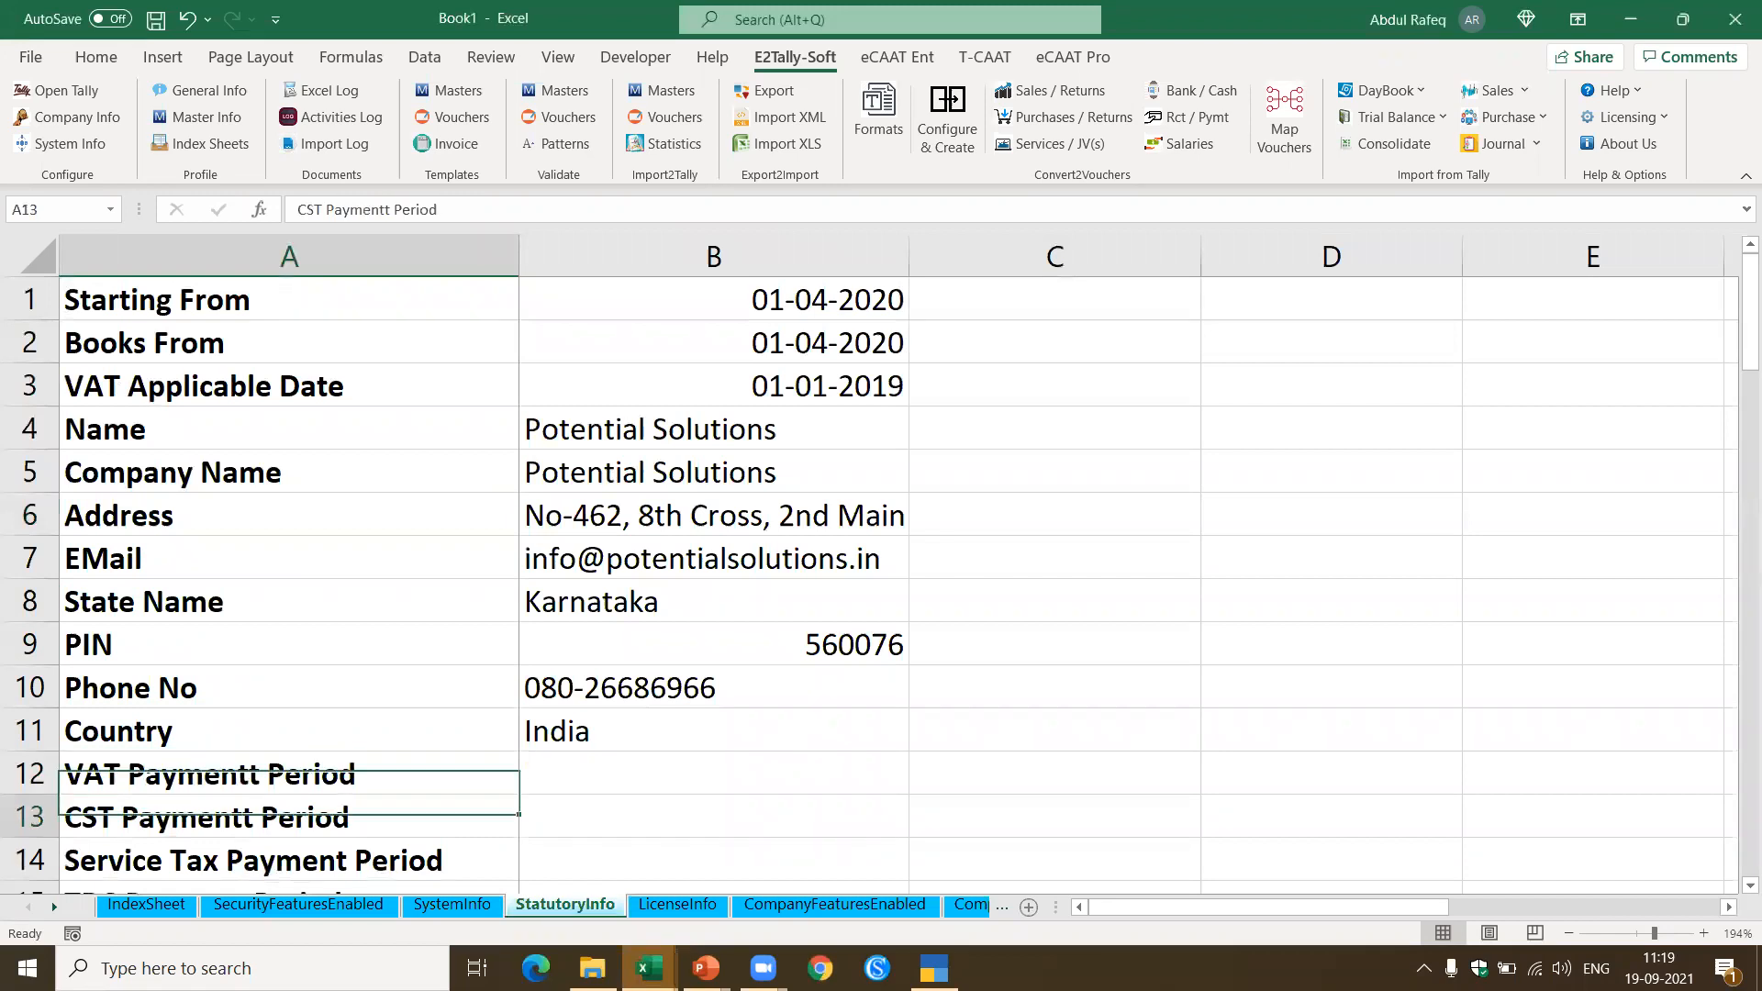
pyautogui.press('Down')
pyautogui.press('Down')
pyautogui.press('Down')
pyautogui.press('Down')
pyautogui.press('Down')
pyautogui.press('Down')
pyautogui.press('Down')
pyautogui.press('Down')
pyautogui.press('Down')
pyautogui.press('Down')
pyautogui.press('Down')
pyautogui.press('Down')
pyautogui.press('Down')
pyautogui.press('Down')
pyautogui.press('Down')
pyautogui.press('Down')
pyautogui.press('Down')
pyautogui.press('Down')
pyautogui.press('Down')
pyautogui.press('Down')
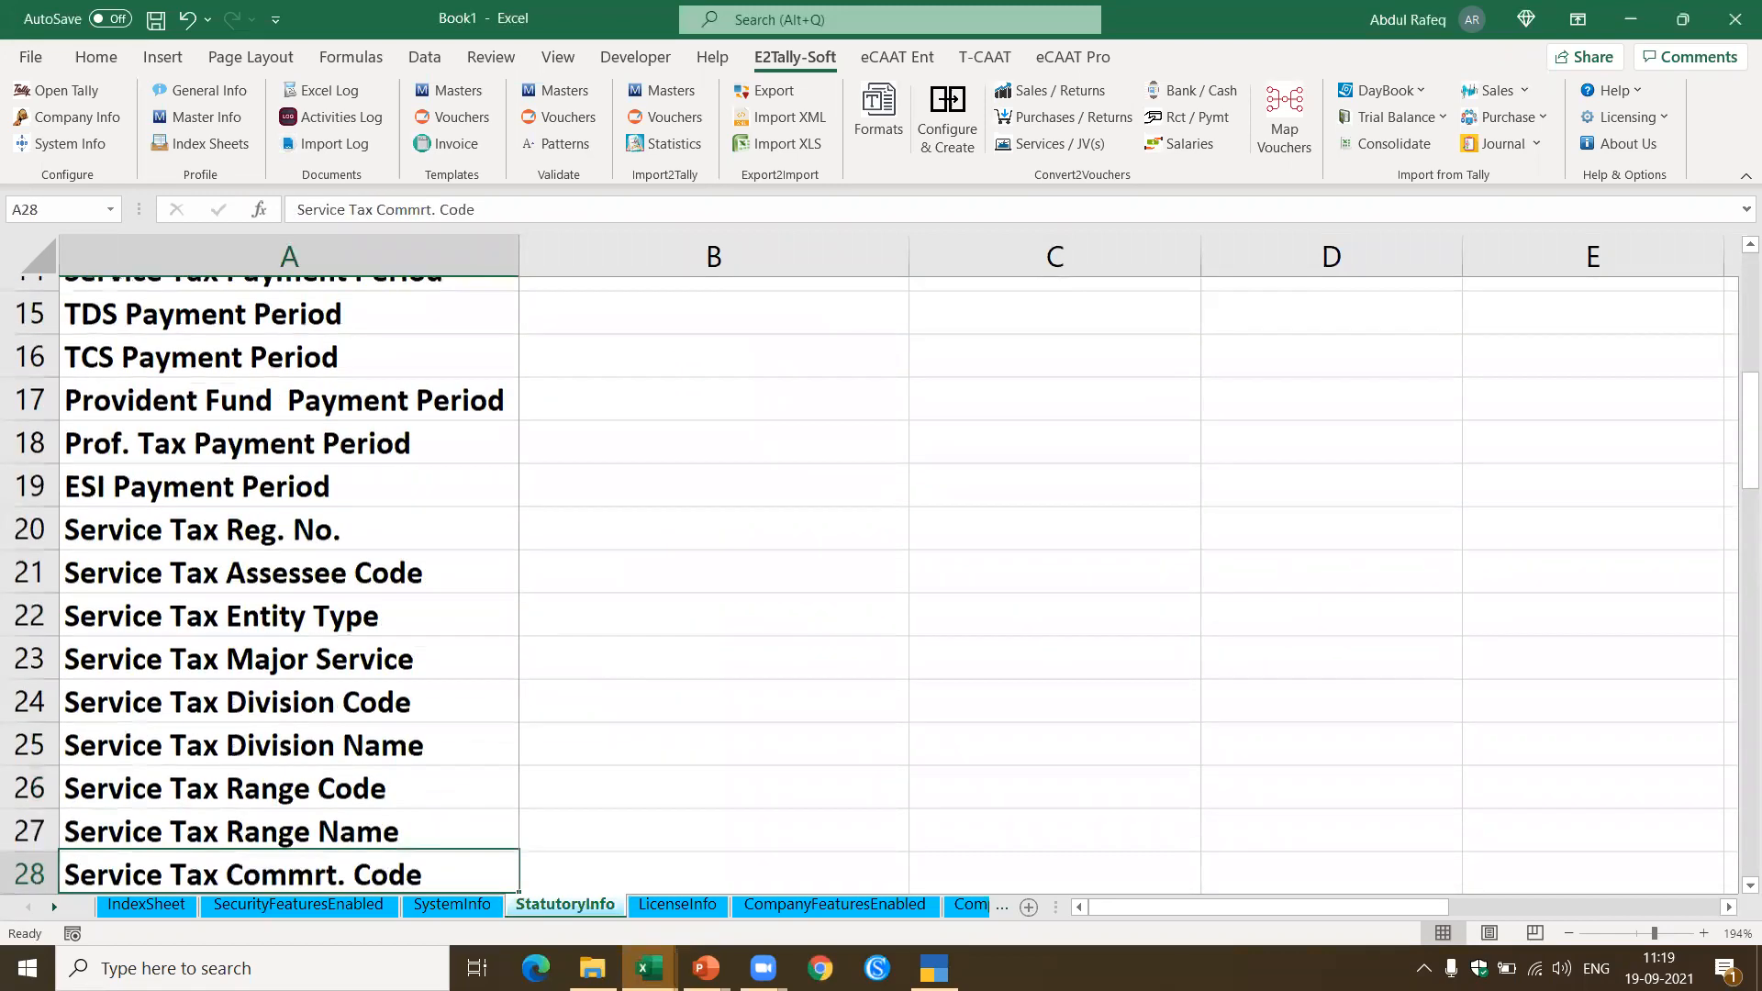
pyautogui.press('Down')
pyautogui.press('Down')
pyautogui.press('Down')
pyautogui.press('Down')
pyautogui.press('Down')
pyautogui.press('Down')
pyautogui.press('Down')
pyautogui.press('Down')
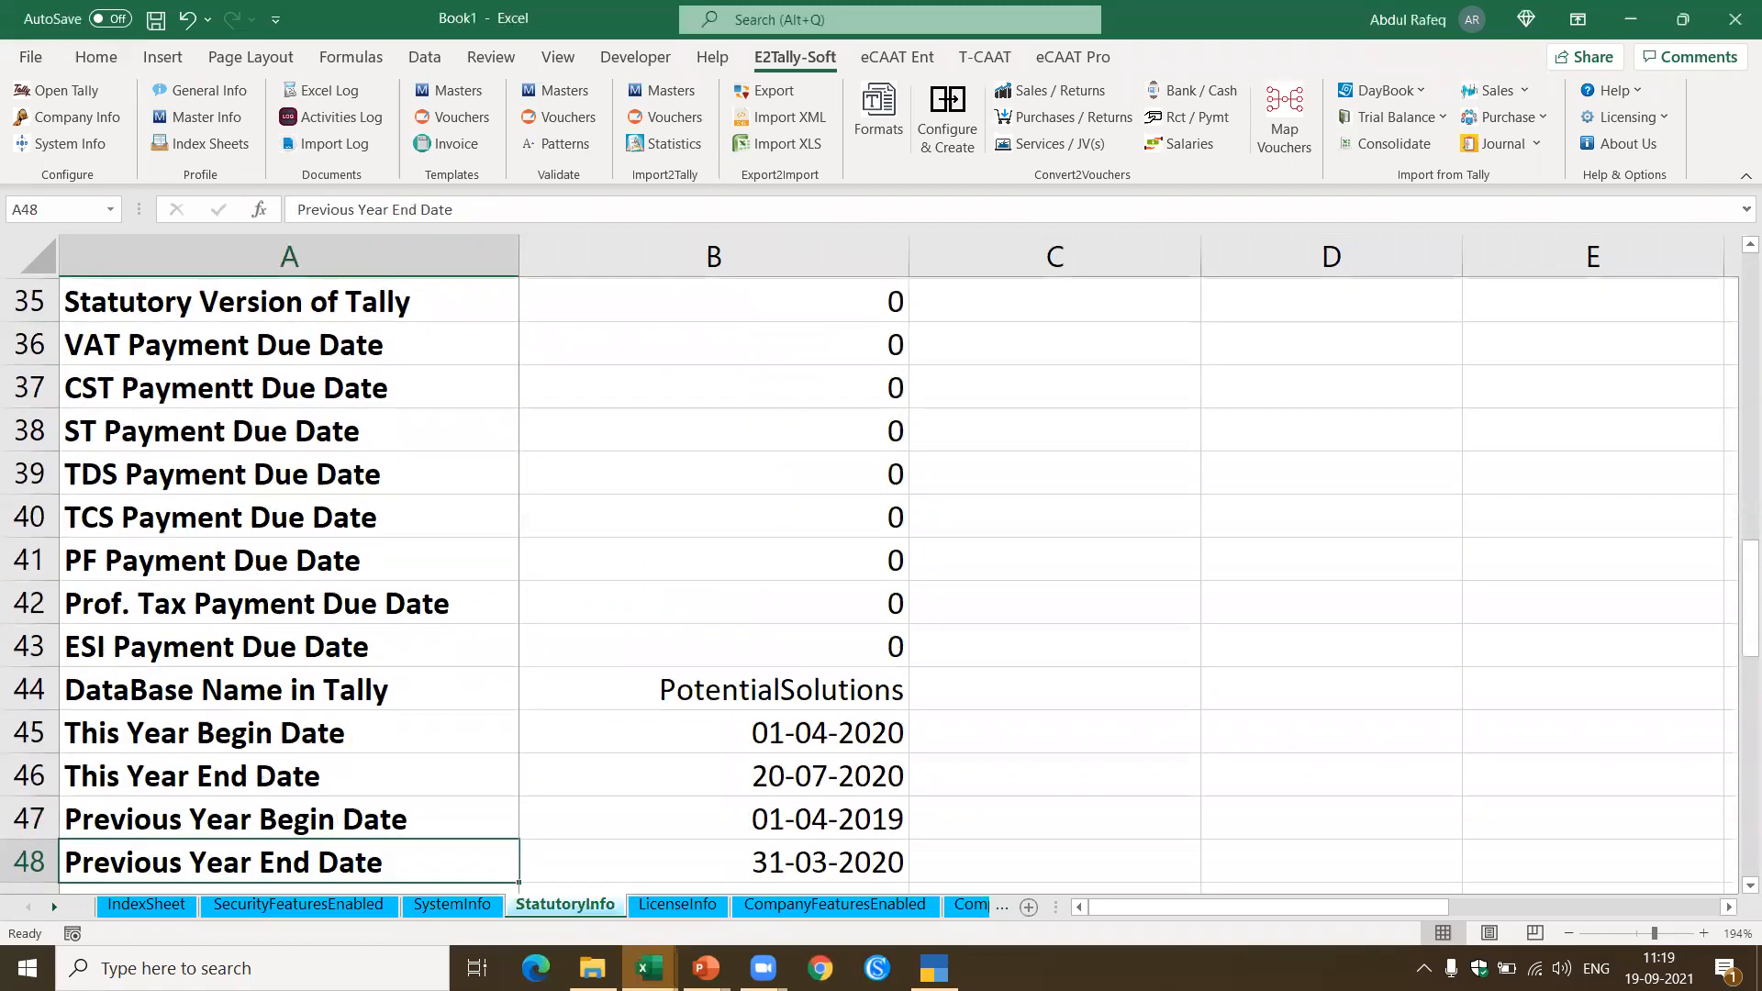
pyautogui.press('Down')
pyautogui.press('Down')
pyautogui.press('Down')
pyautogui.press('Down')
pyautogui.press('Down')
pyautogui.press('Down')
pyautogui.press('Down')
pyautogui.press('Down')
pyautogui.press('Down')
pyautogui.press('Down')
pyautogui.press('Down')
pyautogui.press('Down')
pyautogui.press('Down')
pyautogui.press('Down')
pyautogui.press('Down')
pyautogui.press('Down')
pyautogui.press('Down')
pyautogui.press('Down')
pyautogui.press('Down')
pyautogui.press('Down')
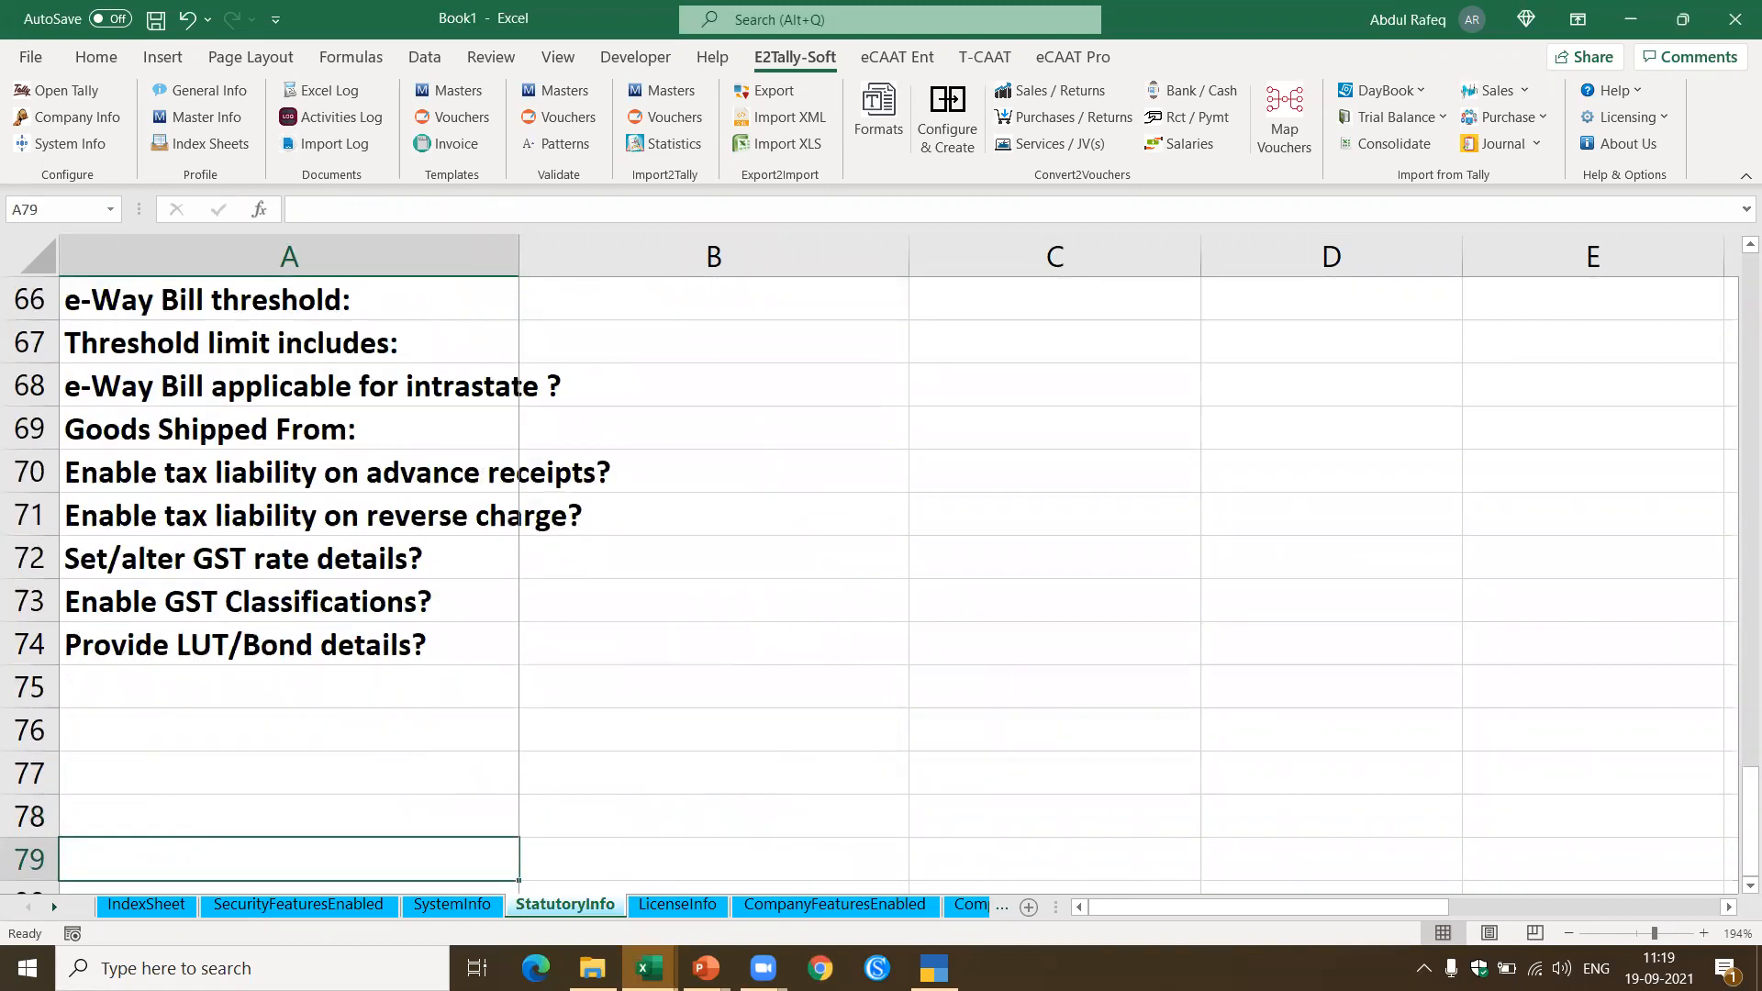
# Step: Read through the company's feature statuses on the CompanyFeaturesEnabled sheet, down to the end of the list and back to the start
pyautogui.click(685, 909)
pyautogui.click(778, 908)
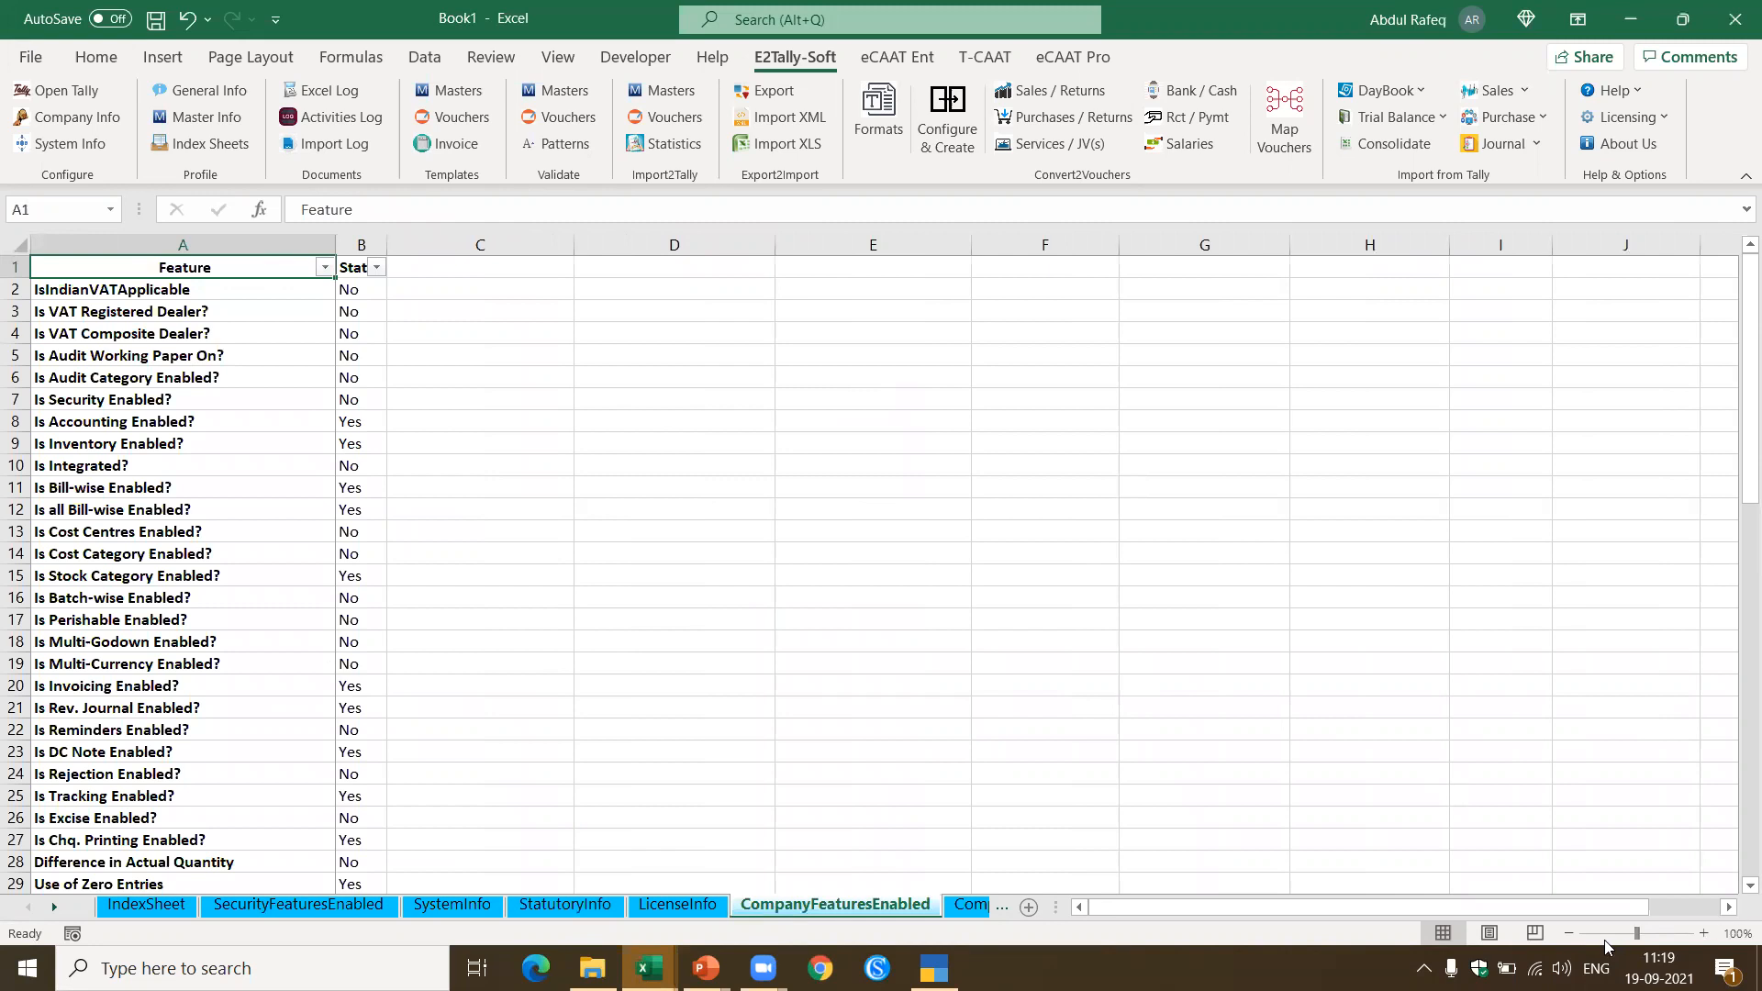
pyautogui.click(1659, 934)
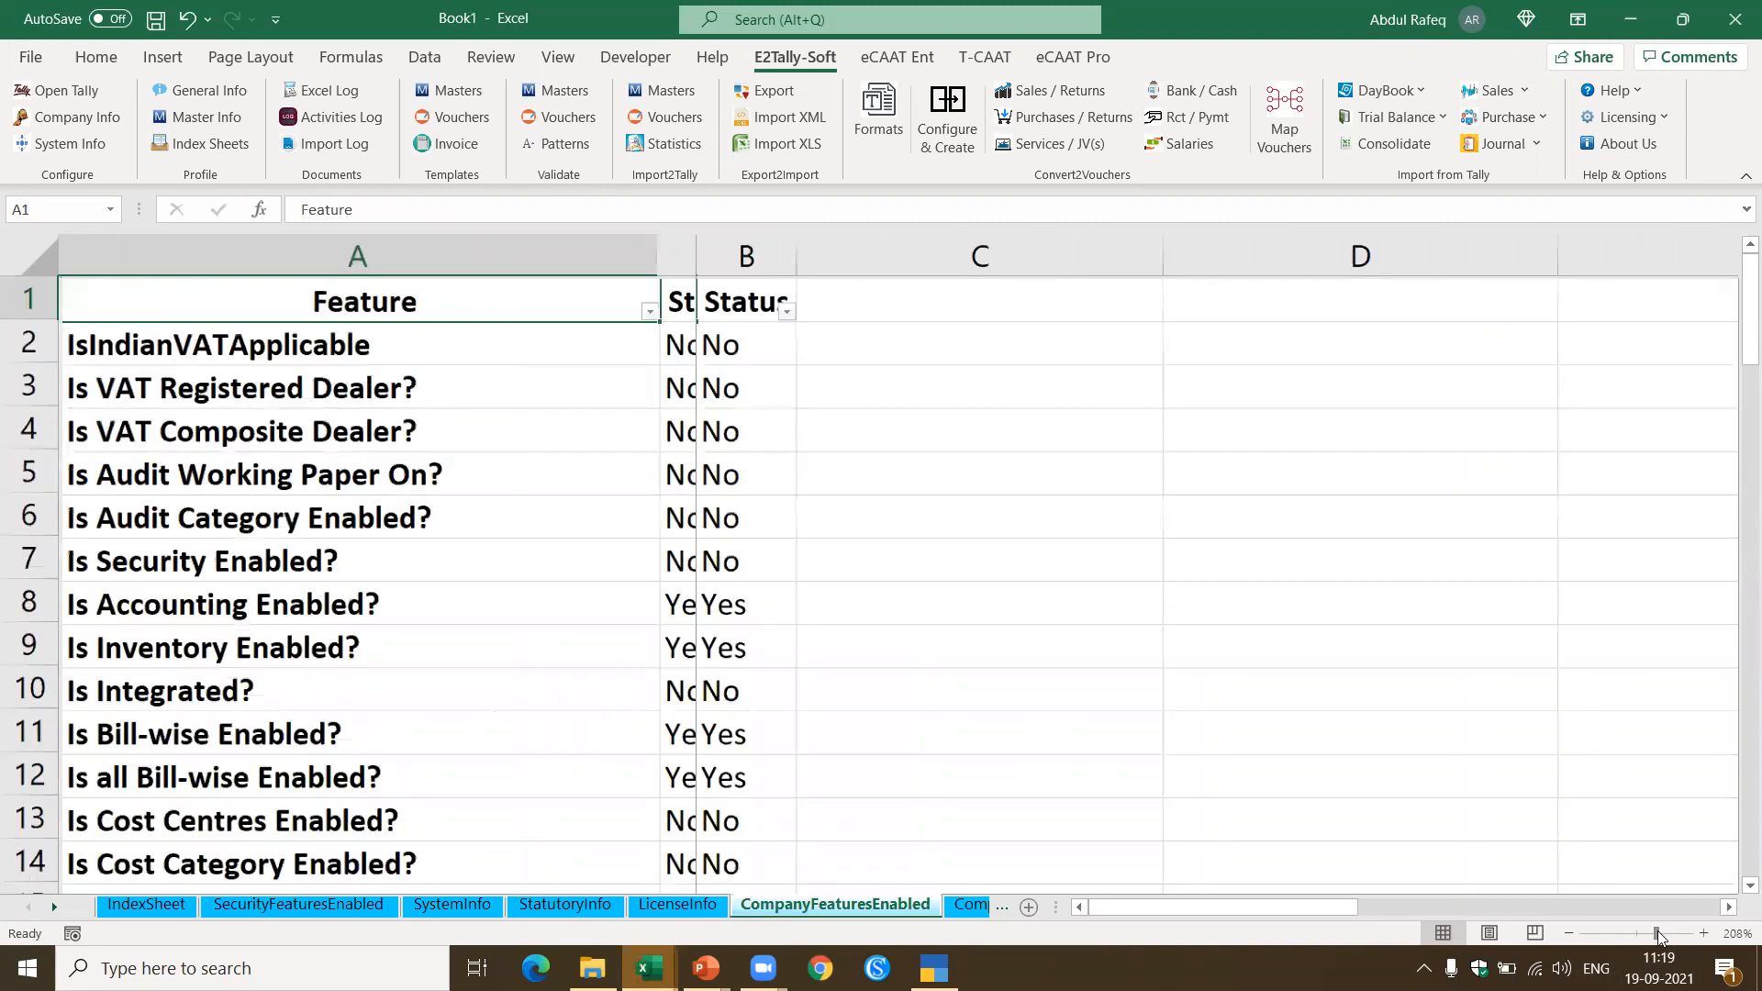
pyautogui.click(212, 362)
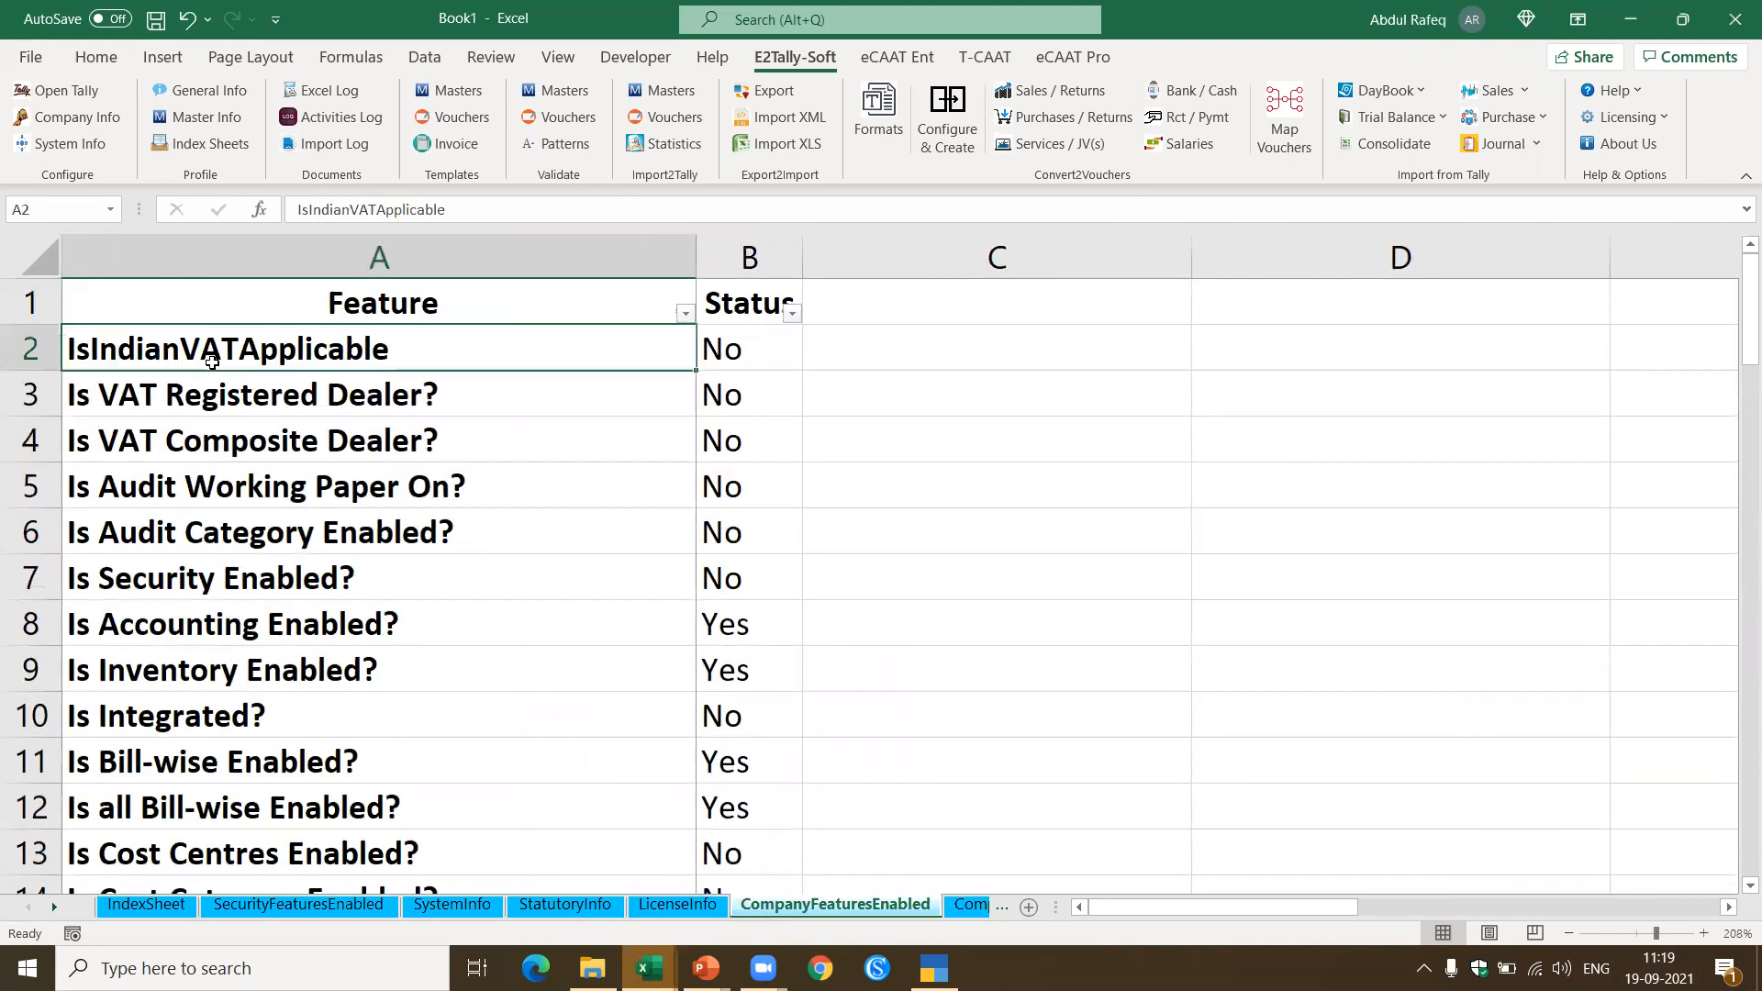
pyautogui.press('Down')
pyautogui.press('Down')
pyautogui.press('Down')
pyautogui.press('Down')
pyautogui.press('Down')
pyautogui.press('Down')
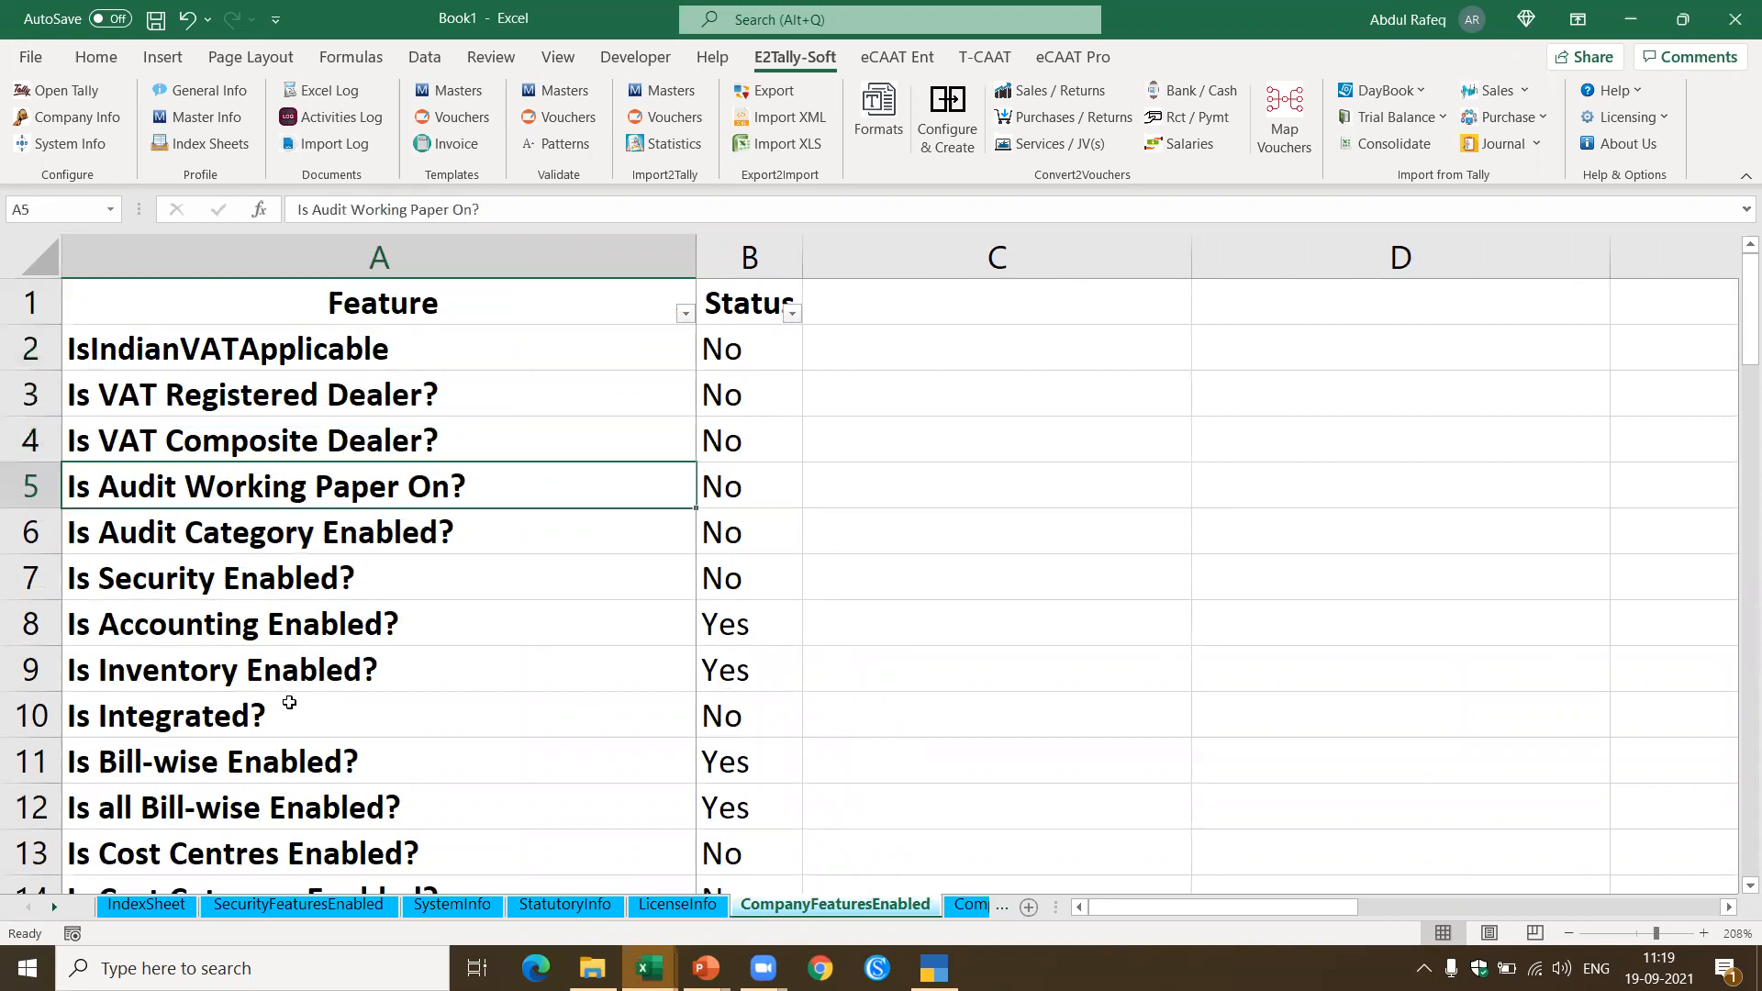
pyautogui.press('Down')
pyautogui.press('Down')
pyautogui.press('Down')
pyautogui.press('Down')
pyautogui.press('Down')
pyautogui.press('Down')
pyautogui.press('Down')
pyautogui.press('Down')
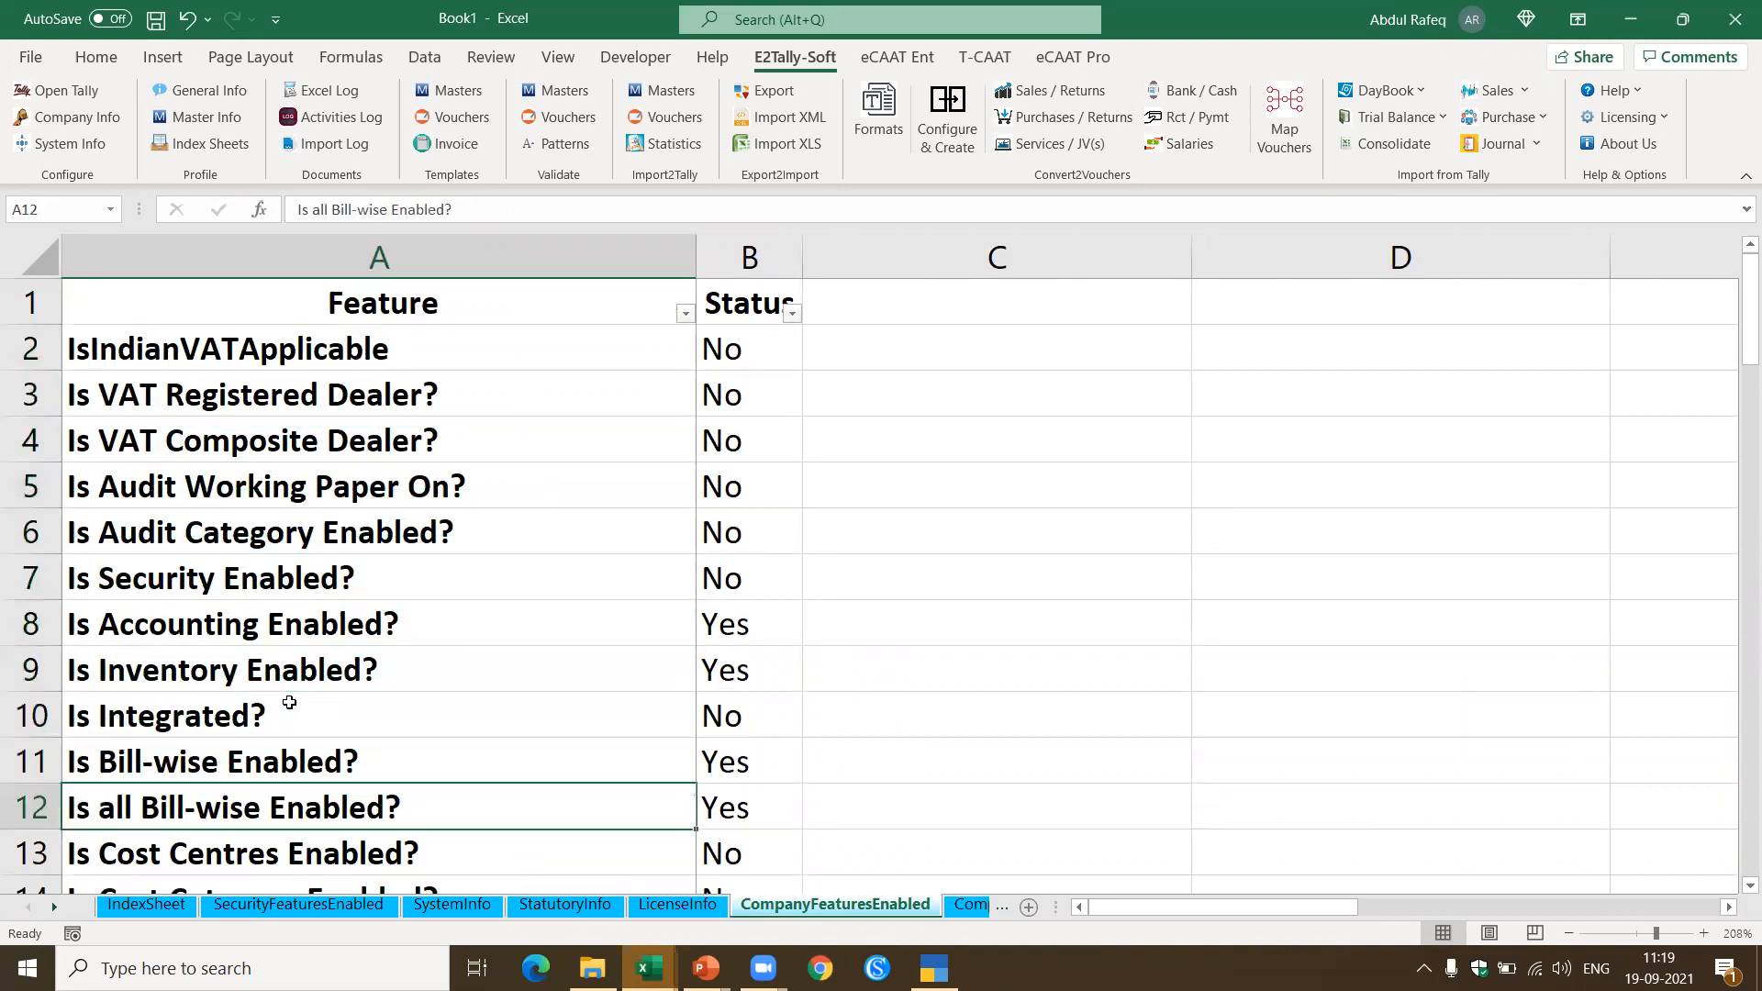
pyautogui.press('Down')
pyautogui.press('Down')
pyautogui.press('Down')
pyautogui.press('Down')
pyautogui.press('Down')
pyautogui.press('Down')
pyautogui.press('Down')
pyautogui.press('Down')
pyautogui.press('Down')
pyautogui.press('Down')
pyautogui.press('Down')
pyautogui.press('Down')
pyautogui.press('Down')
pyautogui.press('Down')
pyautogui.press('Down')
pyautogui.press('Down')
pyautogui.press('Down')
pyautogui.press('Down')
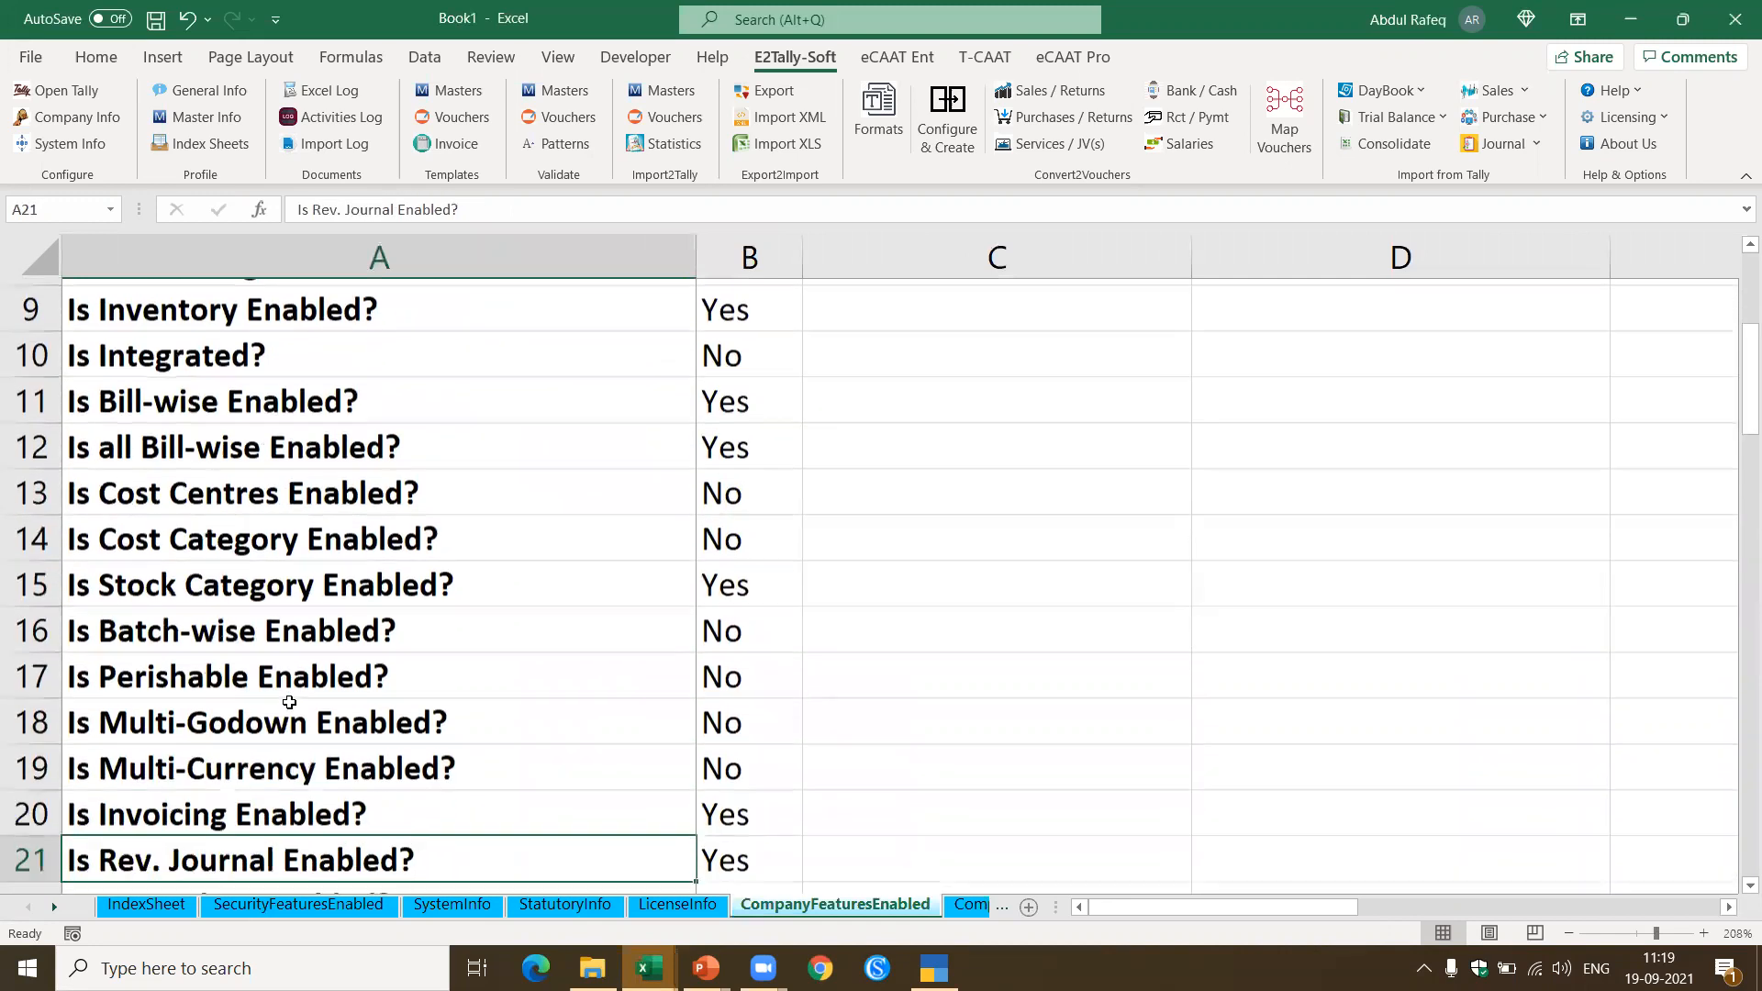
pyautogui.press('Down')
pyautogui.press('Down')
pyautogui.press('Down')
pyautogui.press('Down')
pyautogui.press('Down')
pyautogui.press('Down')
pyautogui.press('Down')
pyautogui.press('Down')
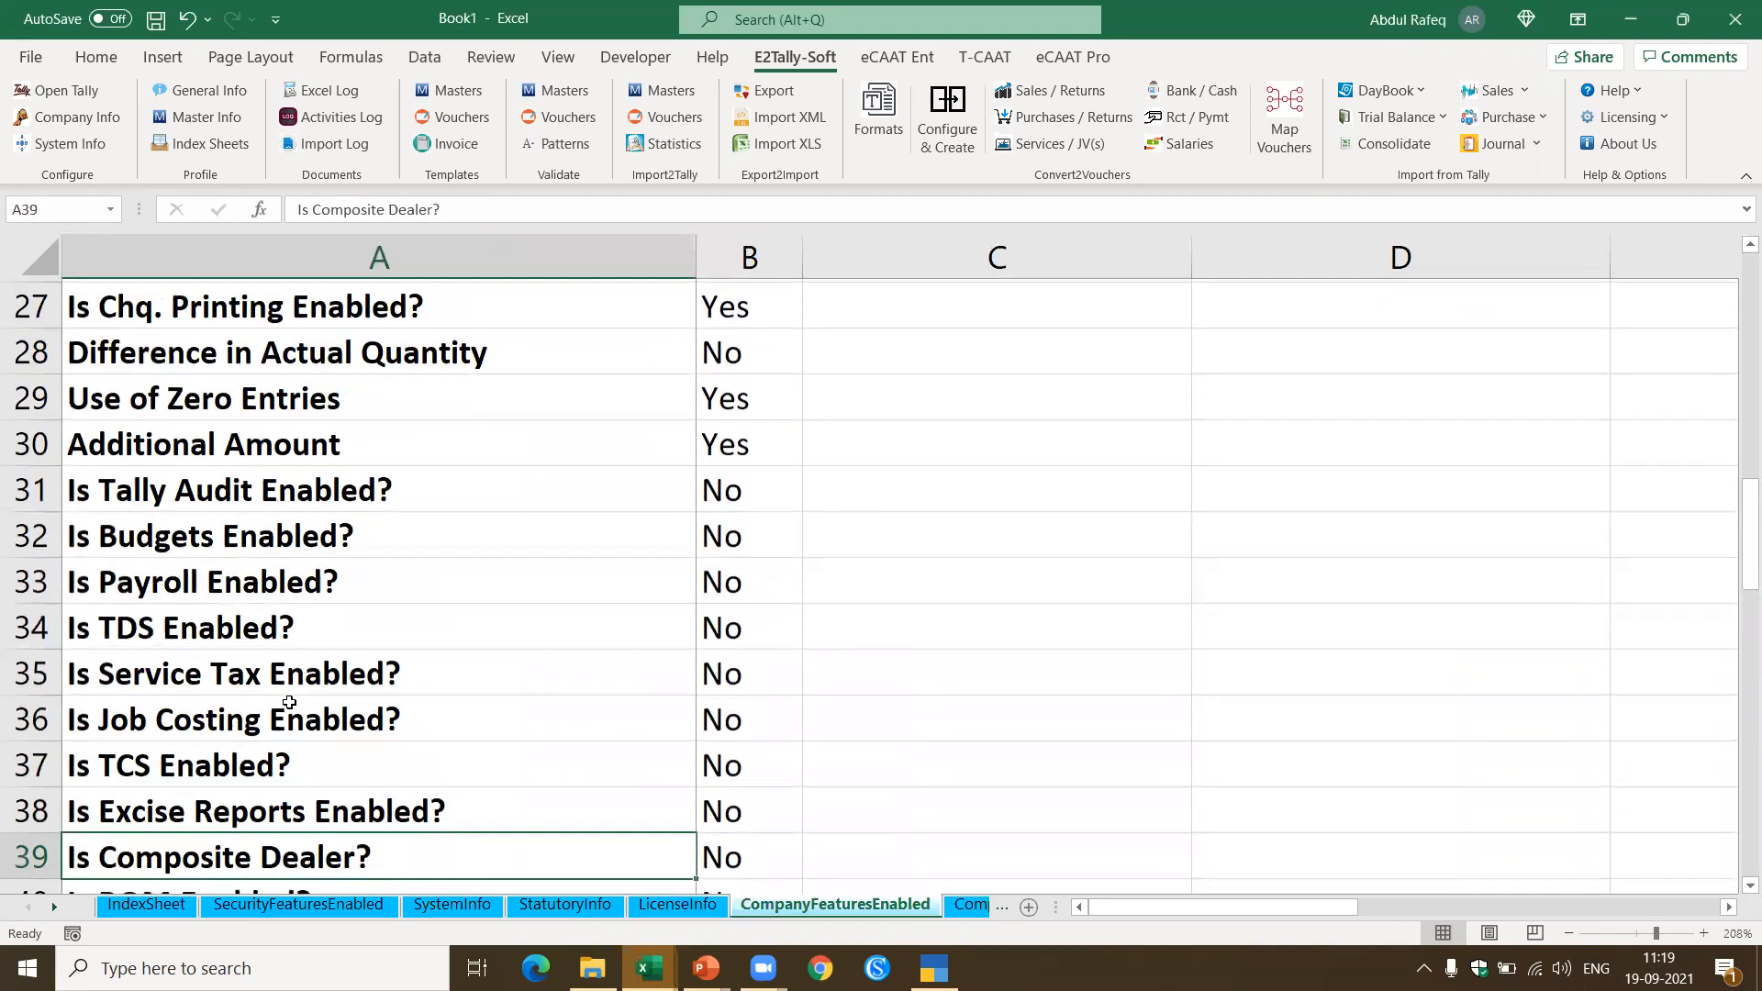
pyautogui.press('Down')
pyautogui.press('Down')
pyautogui.press('Down')
pyautogui.press('Down')
pyautogui.press('Down')
pyautogui.press('Down')
pyautogui.press('Down')
pyautogui.press('Down')
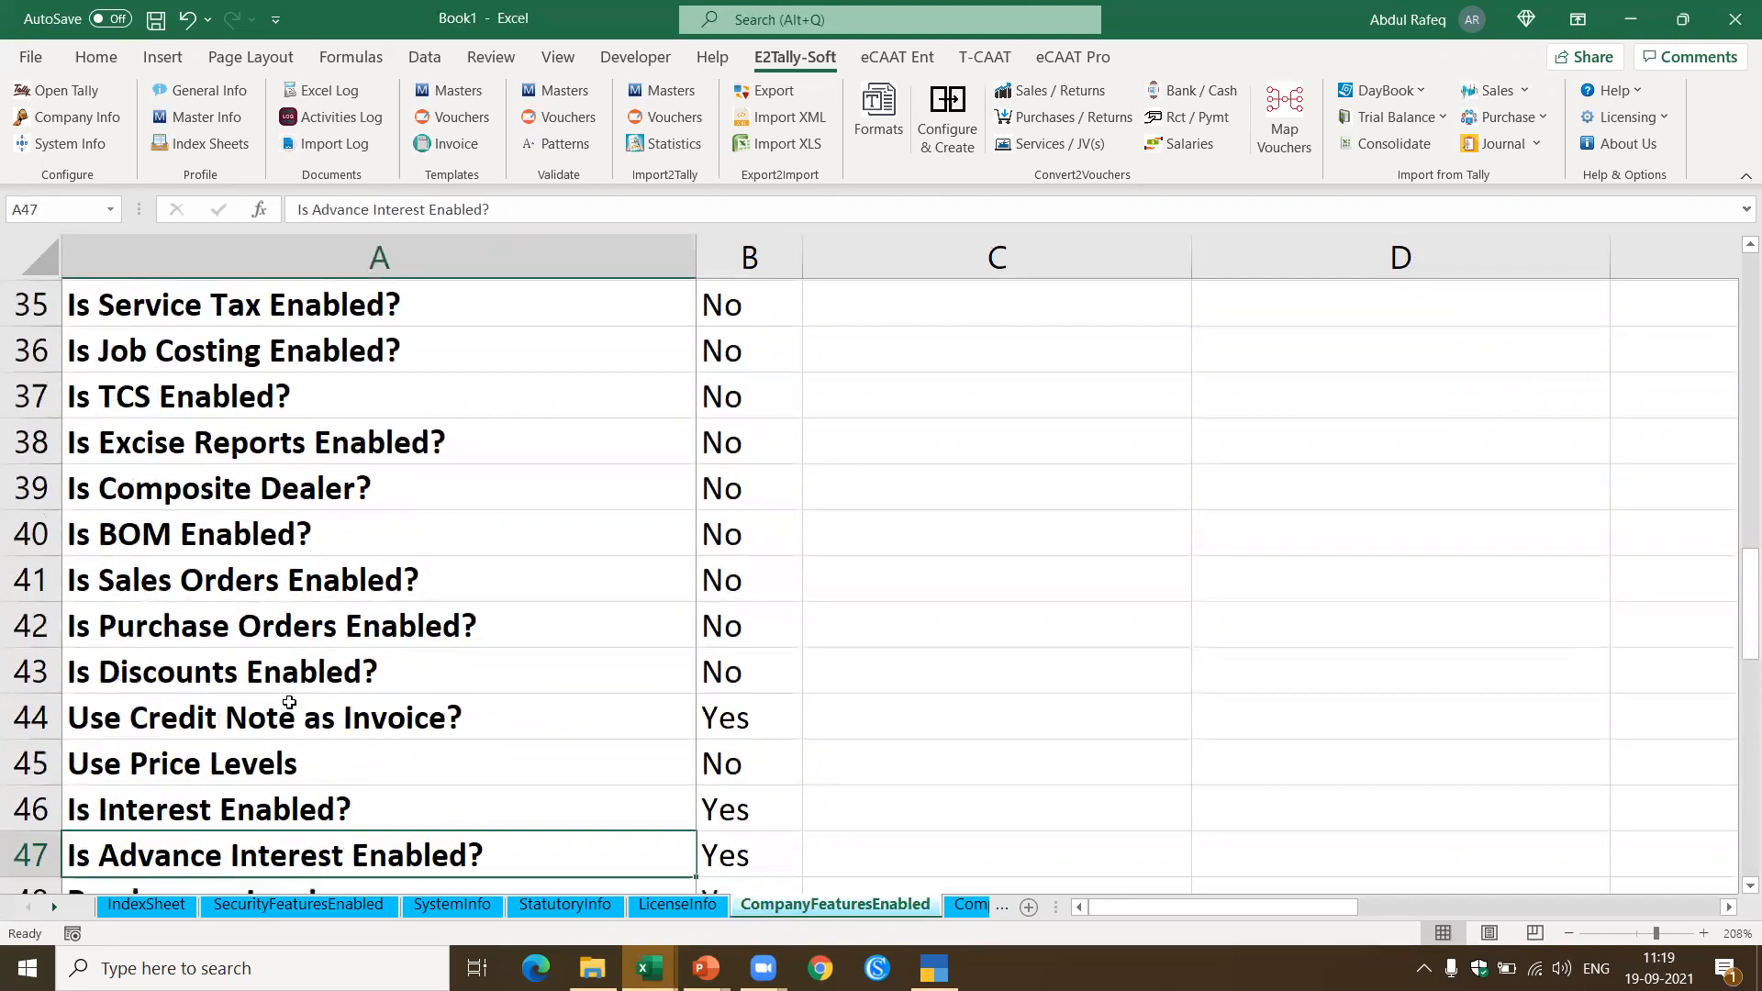
pyautogui.press('Down')
pyautogui.press('Down')
pyautogui.press('Down')
pyautogui.press('Down')
pyautogui.press('Down')
pyautogui.press('Down')
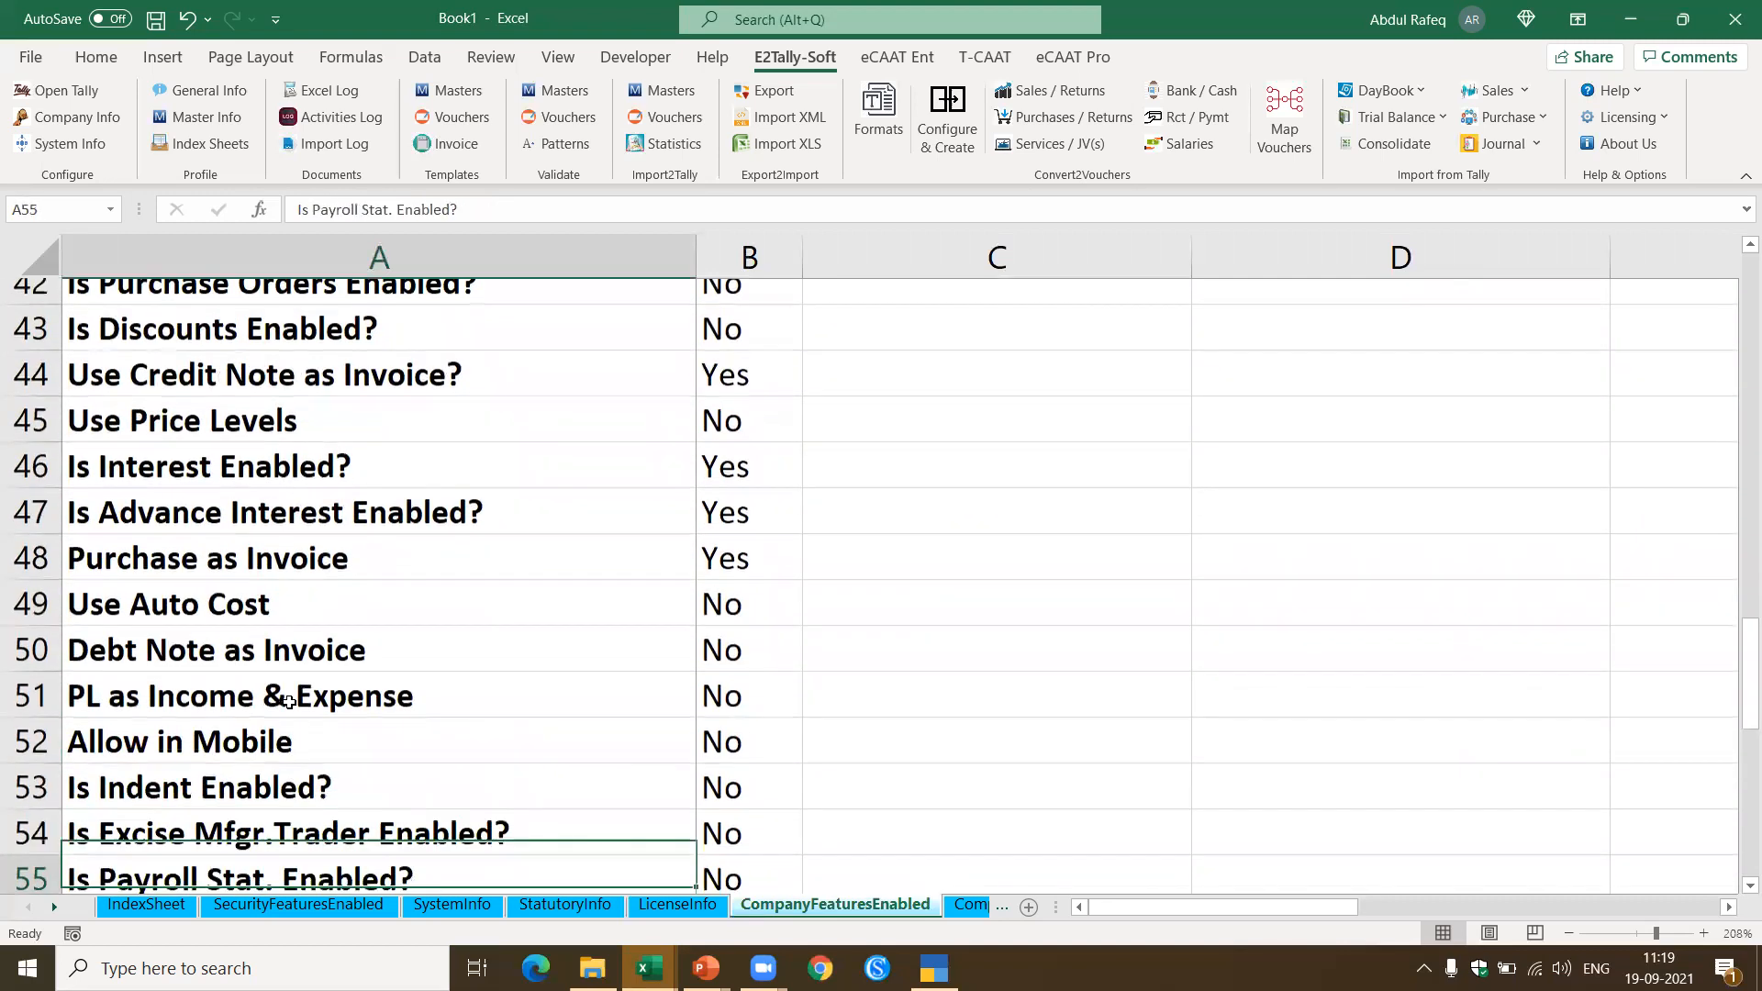
pyautogui.press('Down')
pyautogui.press('Down')
pyautogui.press('Down')
pyautogui.press('Down')
pyautogui.press('Down')
pyautogui.press('Down')
pyautogui.press('Down')
pyautogui.press('Down')
pyautogui.press('Down')
pyautogui.press('Down')
pyautogui.press('Down')
pyautogui.press('Down')
pyautogui.press('Down')
pyautogui.press('Down')
pyautogui.press('Down')
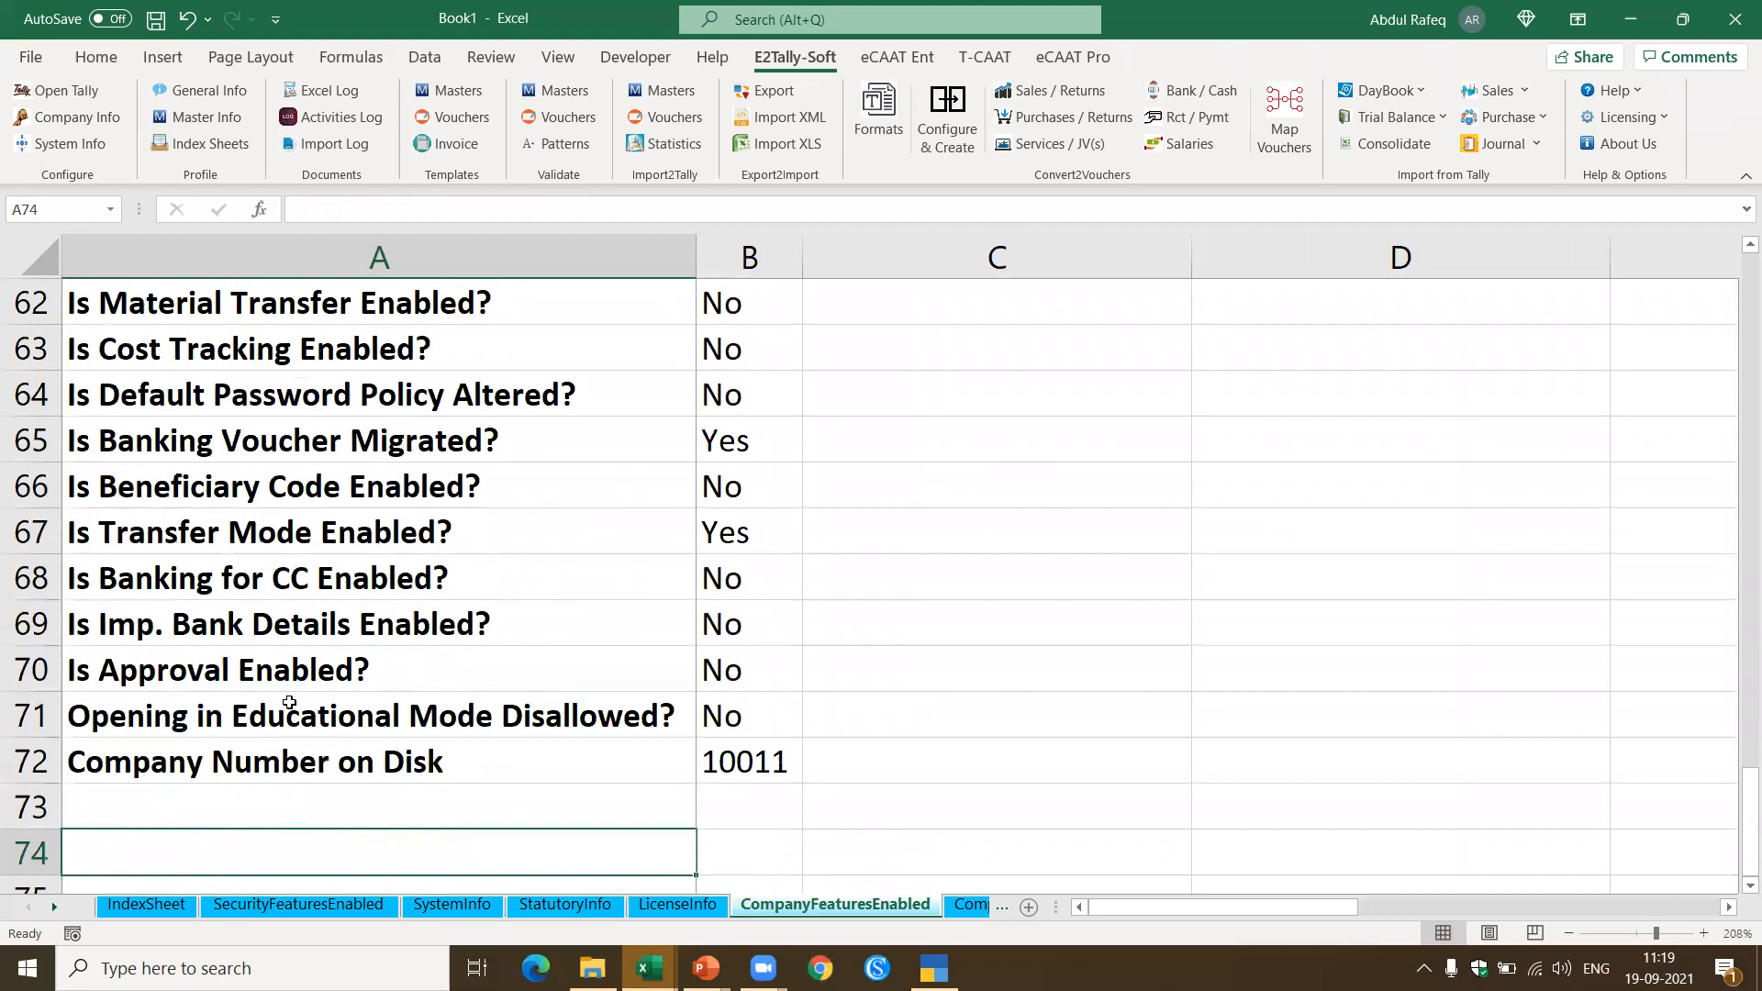
pyautogui.press('Up')
pyautogui.press('Up')
pyautogui.press('Up')
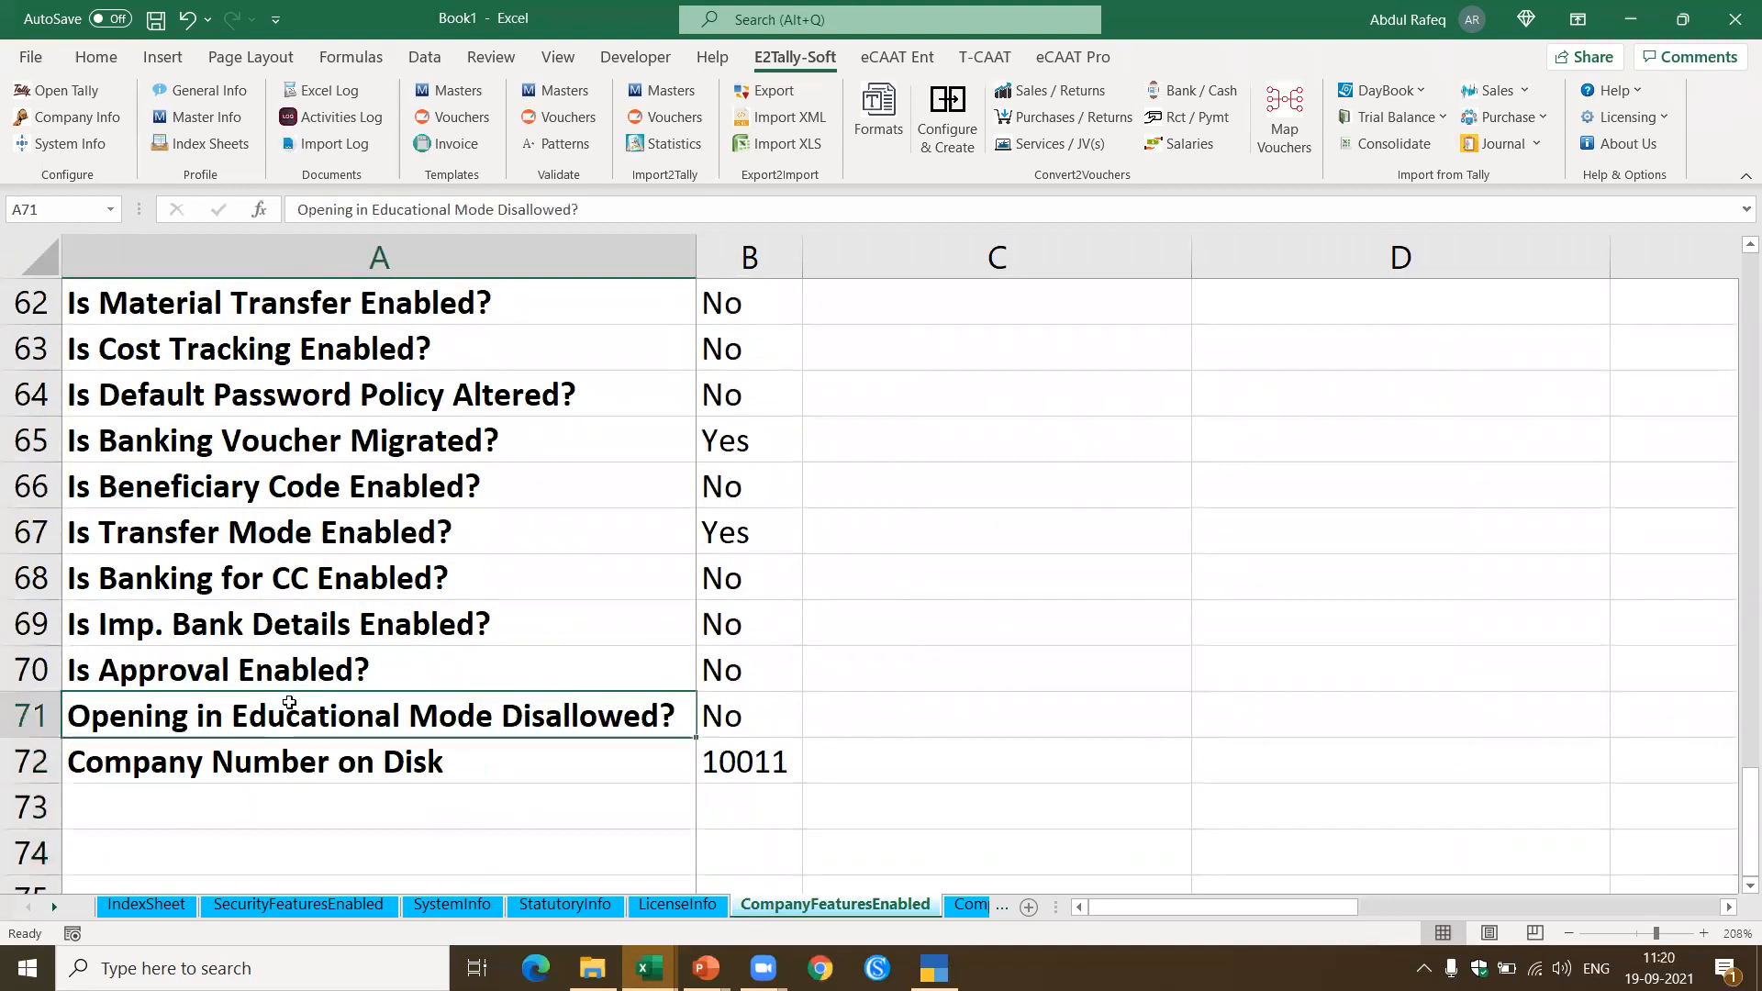
pyautogui.hotkey('ctrl', 'Home')
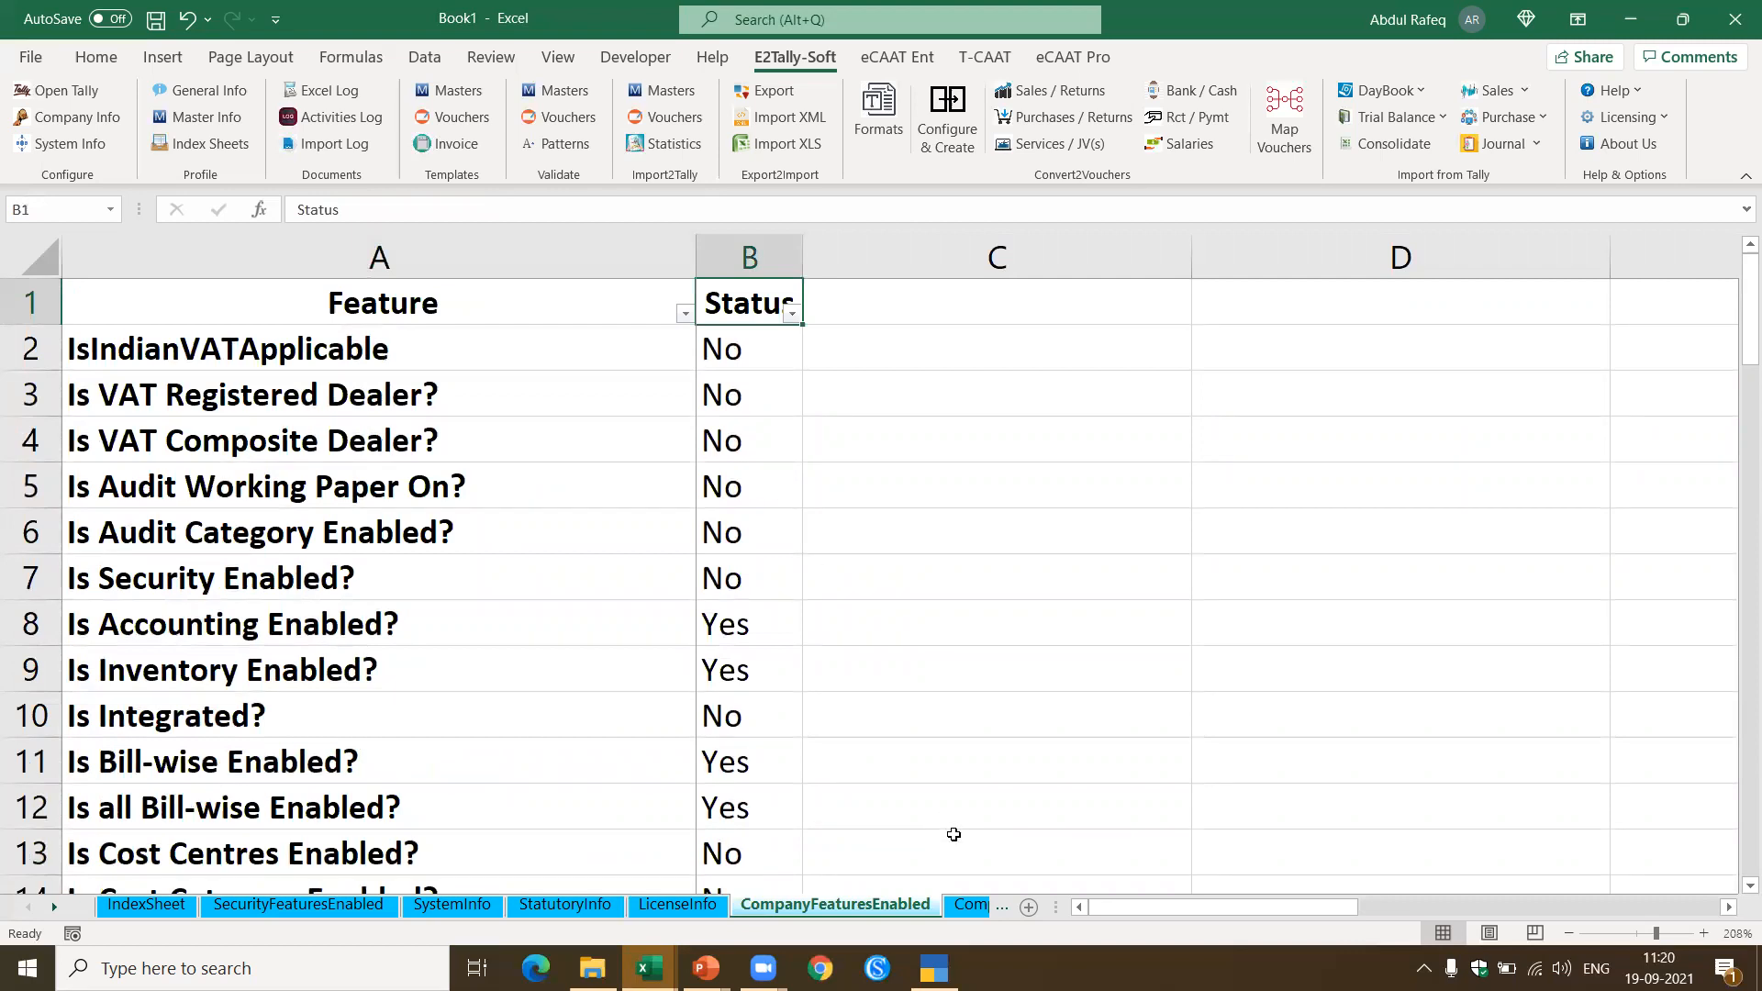
# Step: Examine the company's dates, contact details and tax fields on the CompanyInfo sheet, down to the end and back to the first row
pyautogui.click(972, 905)
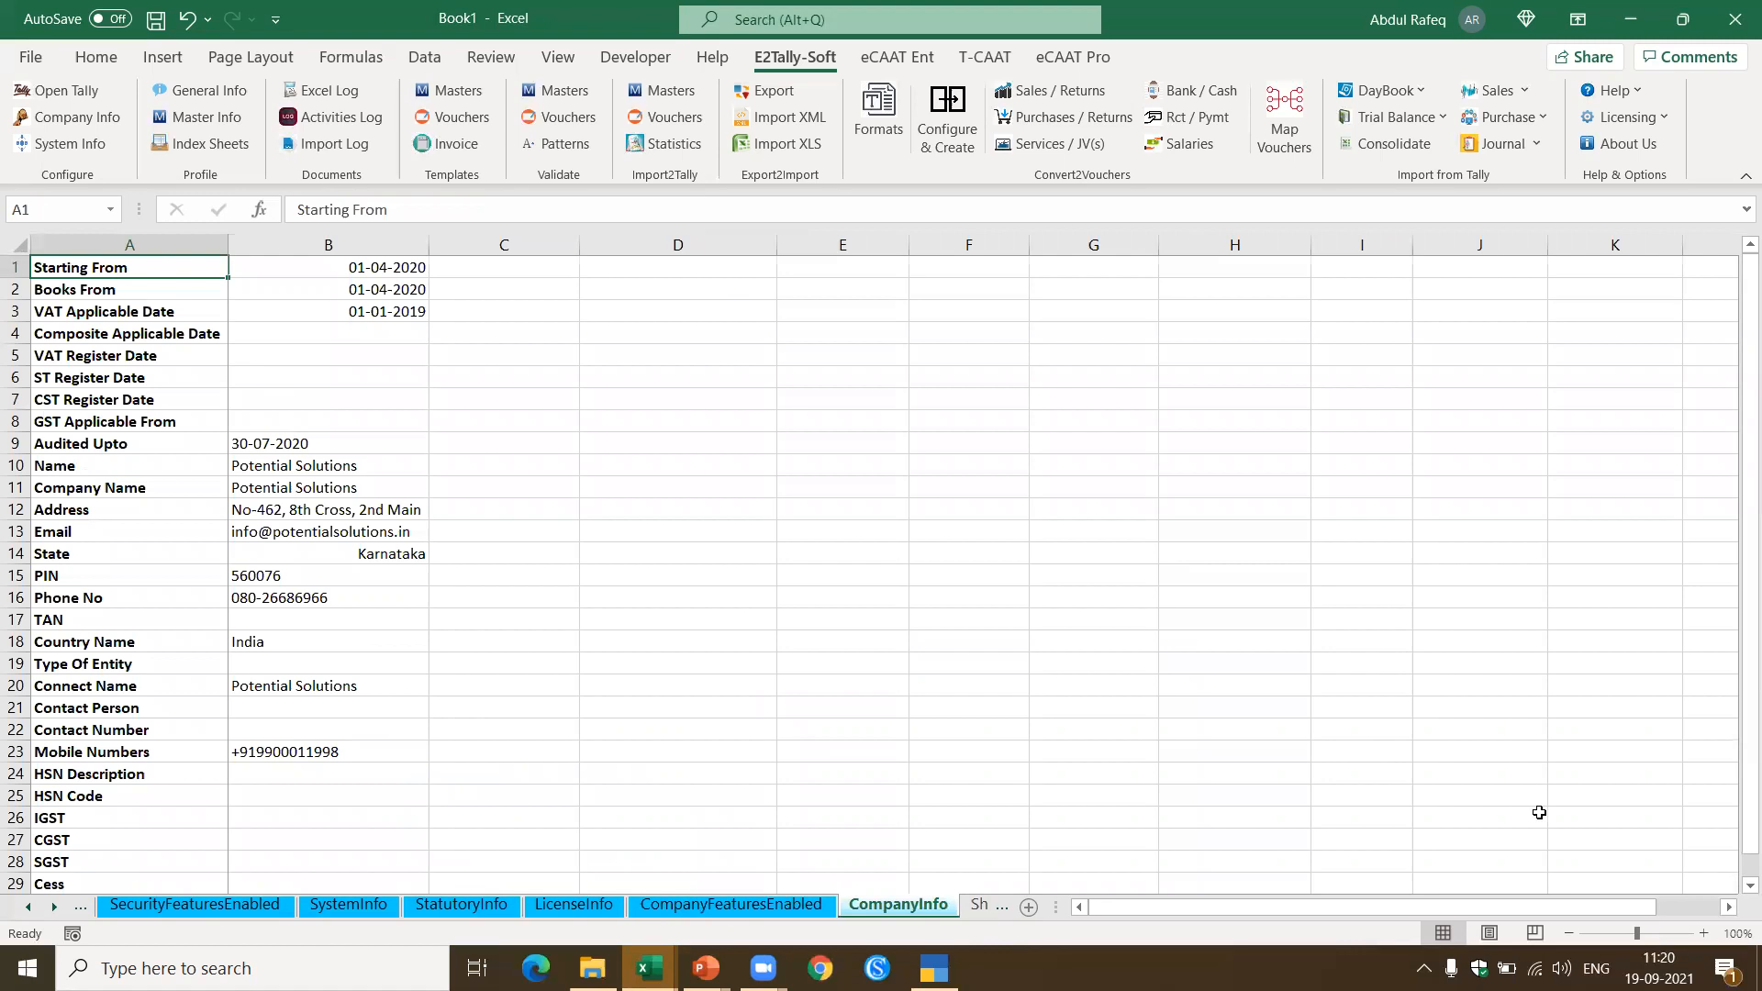
pyautogui.click(1658, 934)
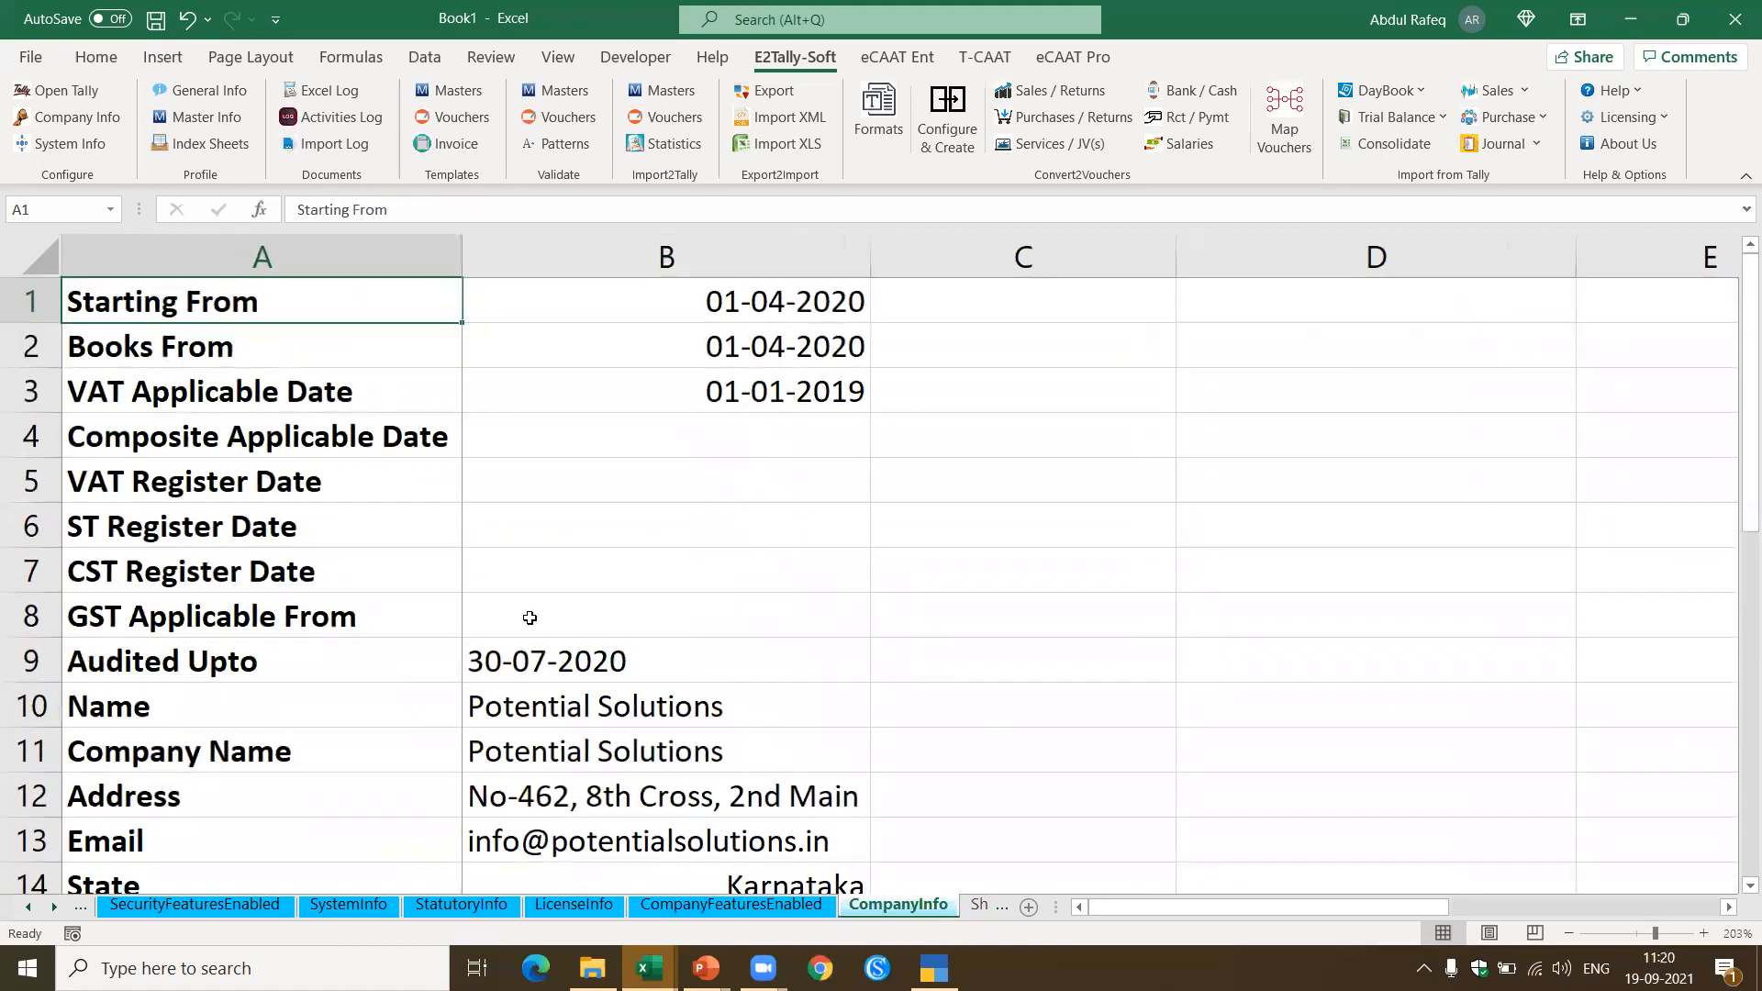
pyautogui.click(413, 621)
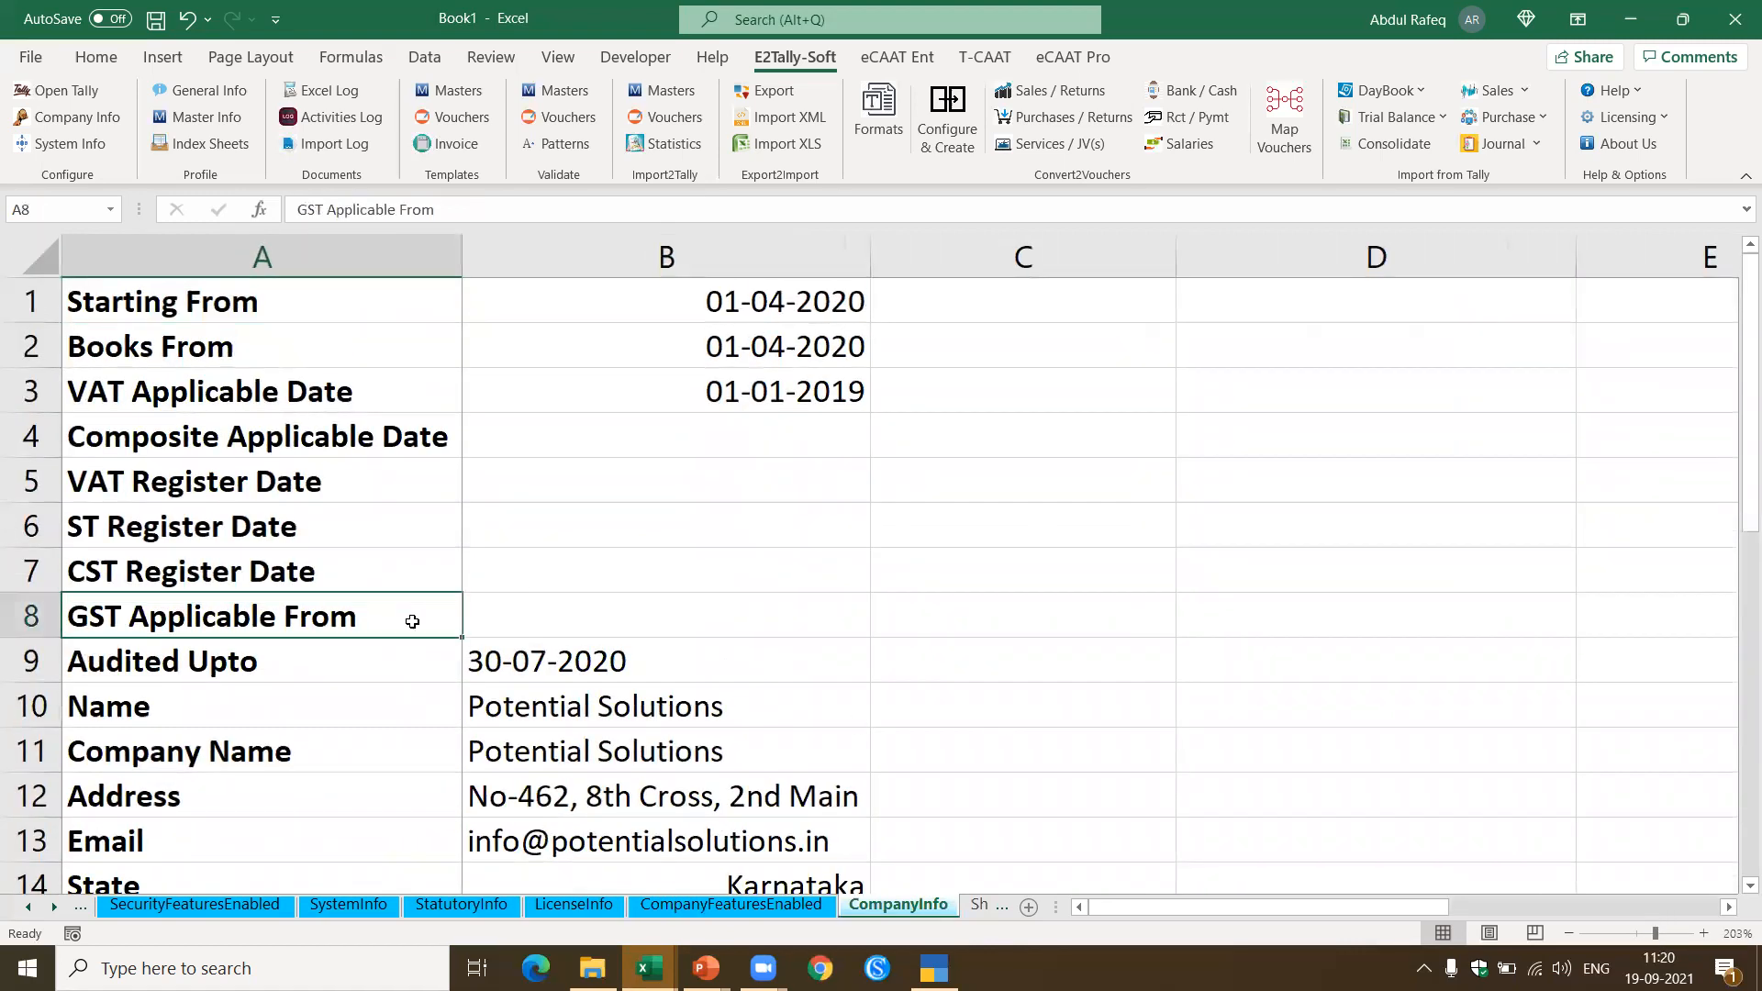
pyautogui.press('Down')
pyautogui.press('Down')
pyautogui.press('Down')
pyautogui.press('Down')
pyautogui.press('Down')
pyautogui.press('Down')
pyautogui.press('Down')
pyautogui.press('Down')
pyautogui.press('Down')
pyautogui.press('Down')
pyautogui.press('Down')
pyautogui.press('Down')
pyautogui.press('Down')
pyautogui.press('Down')
pyautogui.press('Down')
pyautogui.press('Down')
pyautogui.press('Down')
pyautogui.press('Down')
pyautogui.press('Down')
pyautogui.press('Down')
pyautogui.press('Down')
pyautogui.press('Down')
pyautogui.press('Down')
pyautogui.press('Down')
pyautogui.press('Up')
pyautogui.press('Up')
pyautogui.press('Up')
pyautogui.press('Up')
pyautogui.press('Up')
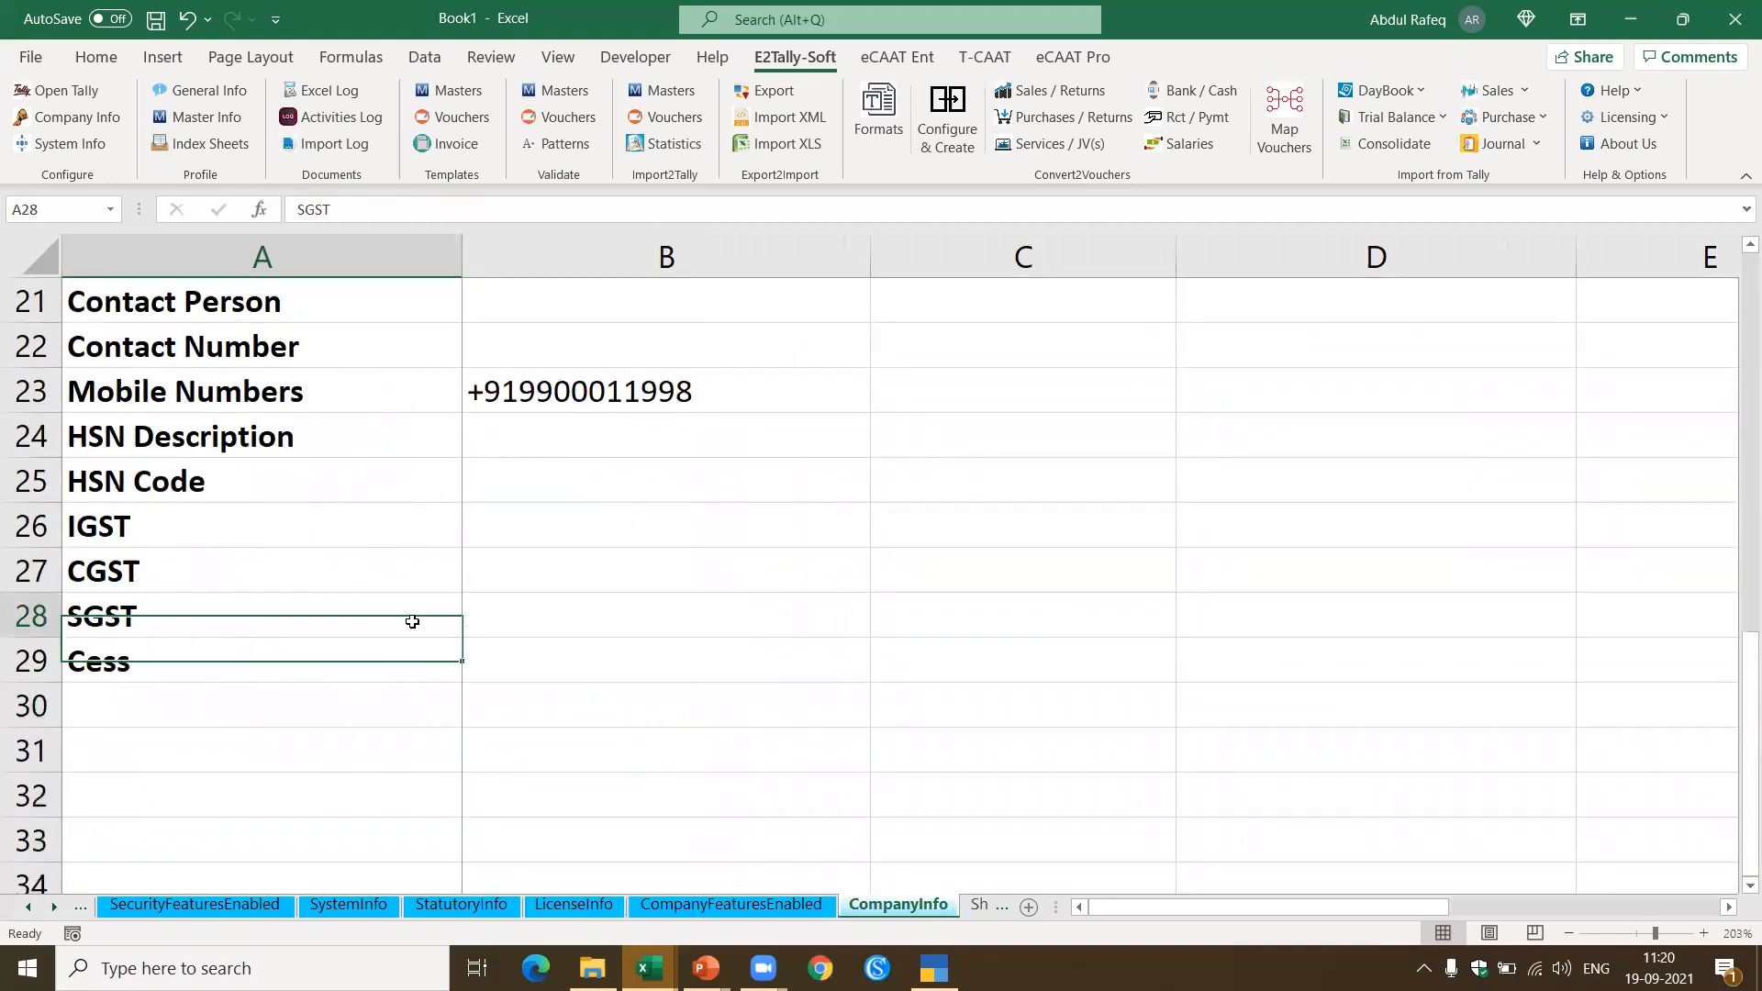
pyautogui.press('Up')
pyautogui.press('Up')
pyautogui.press('Up')
pyautogui.press('Up')
pyautogui.press('Up')
pyautogui.press('Up')
pyautogui.press('Up')
pyautogui.press('Up')
pyautogui.press('Up')
pyautogui.press('Up')
pyautogui.press('Up')
pyautogui.press('Up')
pyautogui.press('Up')
pyautogui.press('Up')
pyautogui.press('Up')
pyautogui.press('Up')
pyautogui.press('Up')
pyautogui.press('Up')
pyautogui.press('Up')
pyautogui.press('Up')
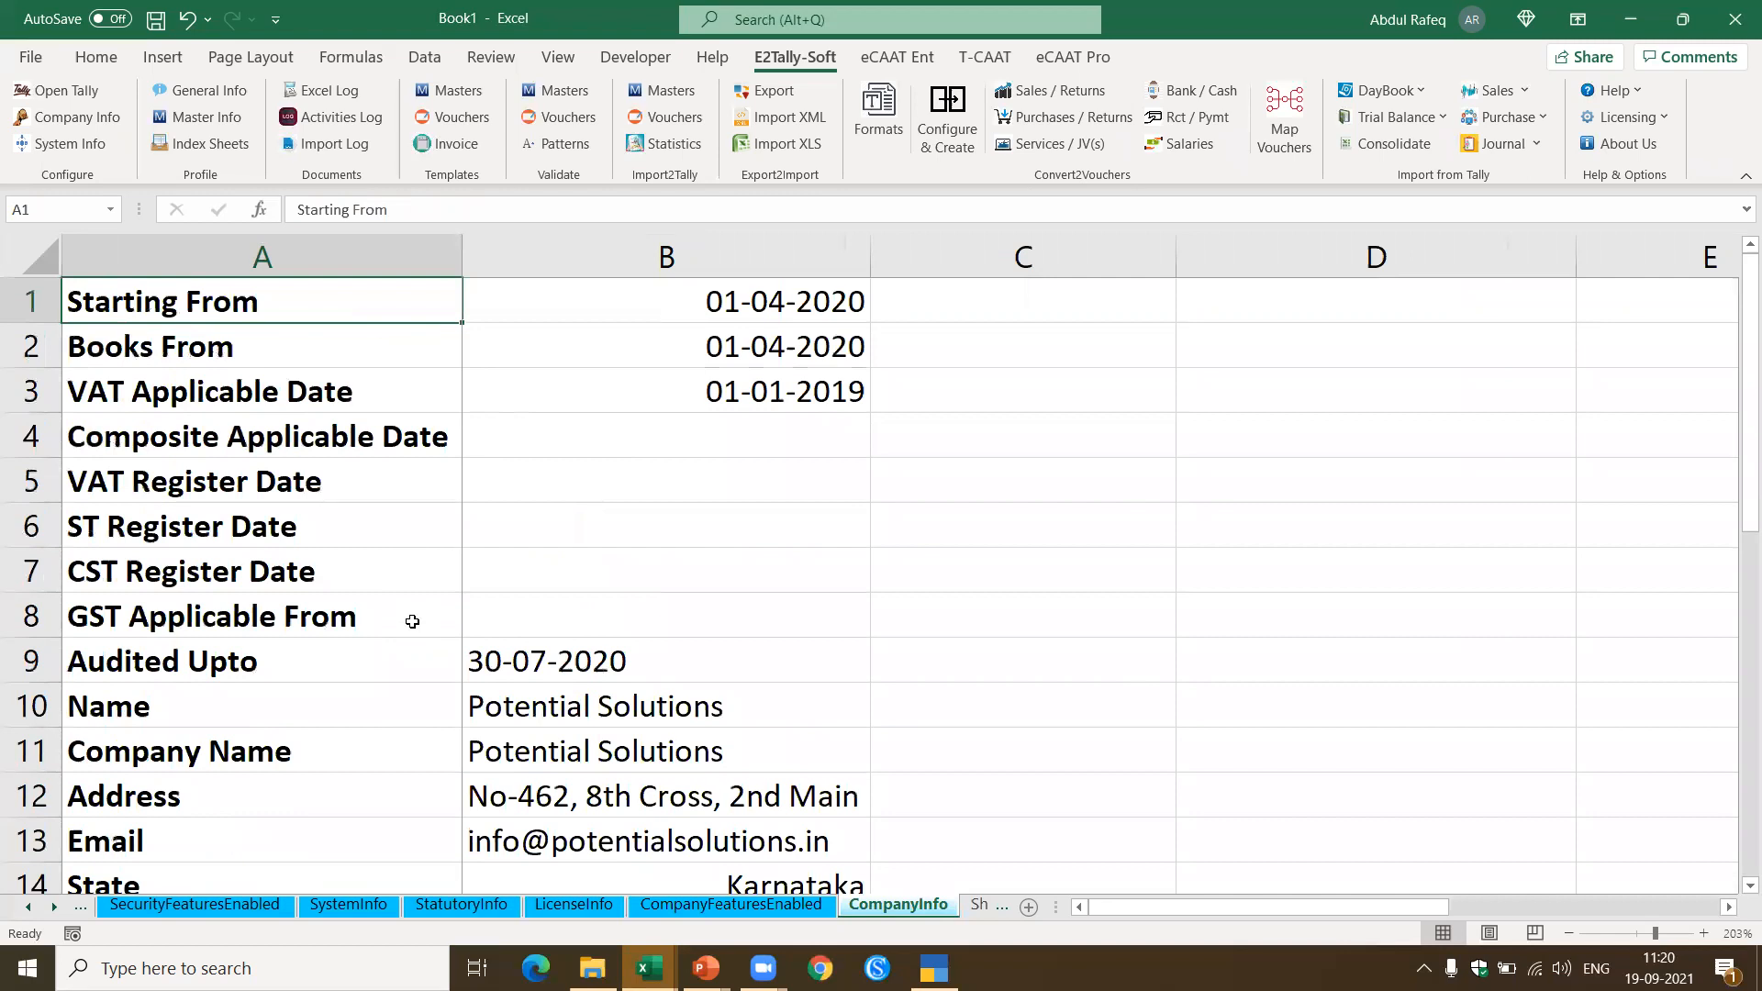
# Step: Close the Book1 workbook without saving its changes
pyautogui.click(1734, 23)
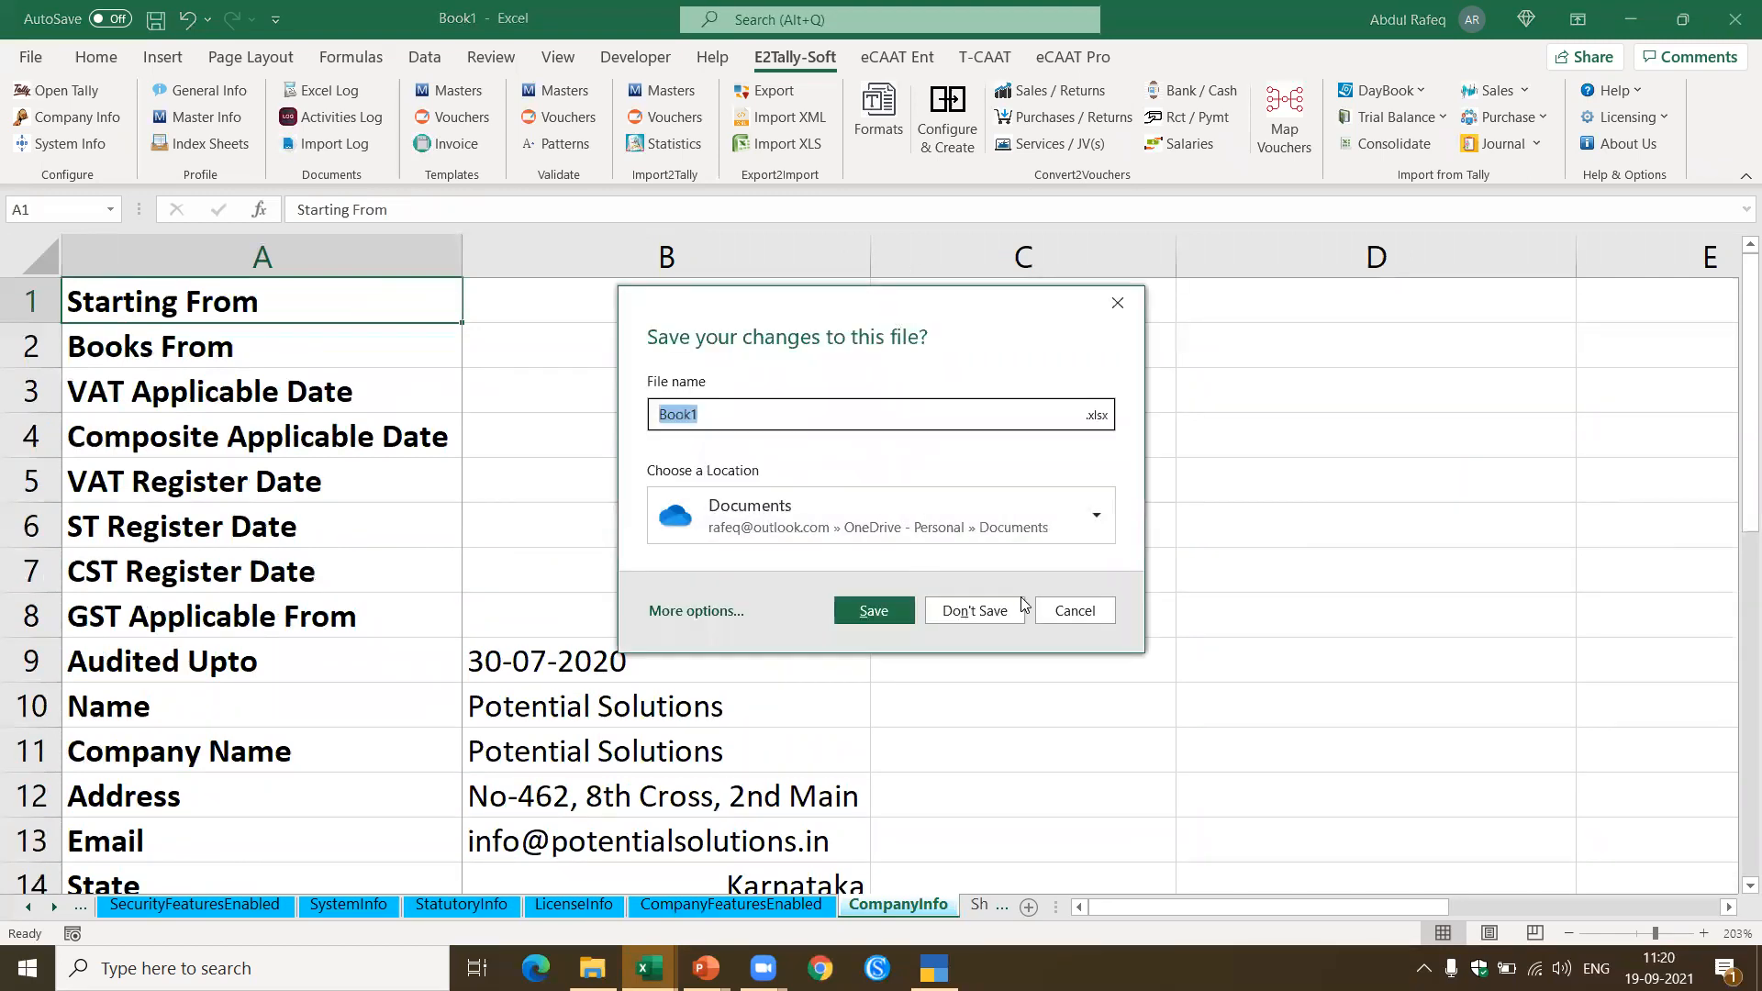
pyautogui.click(1010, 613)
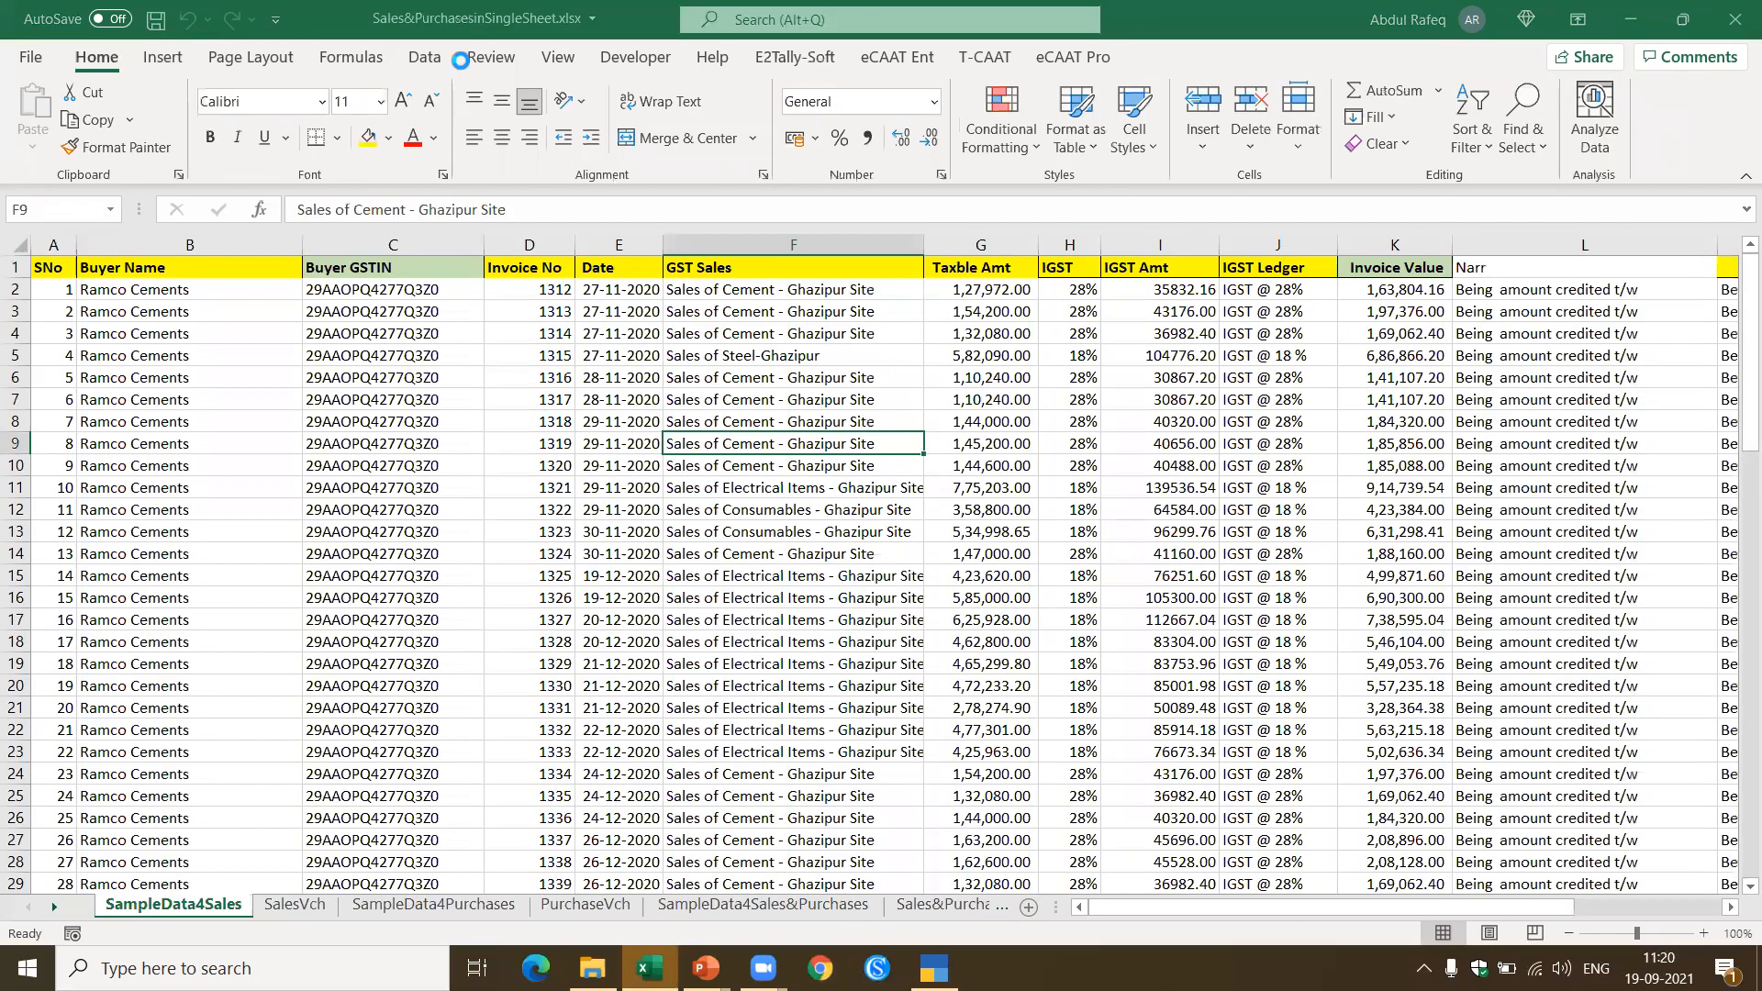
pyautogui.click(795, 56)
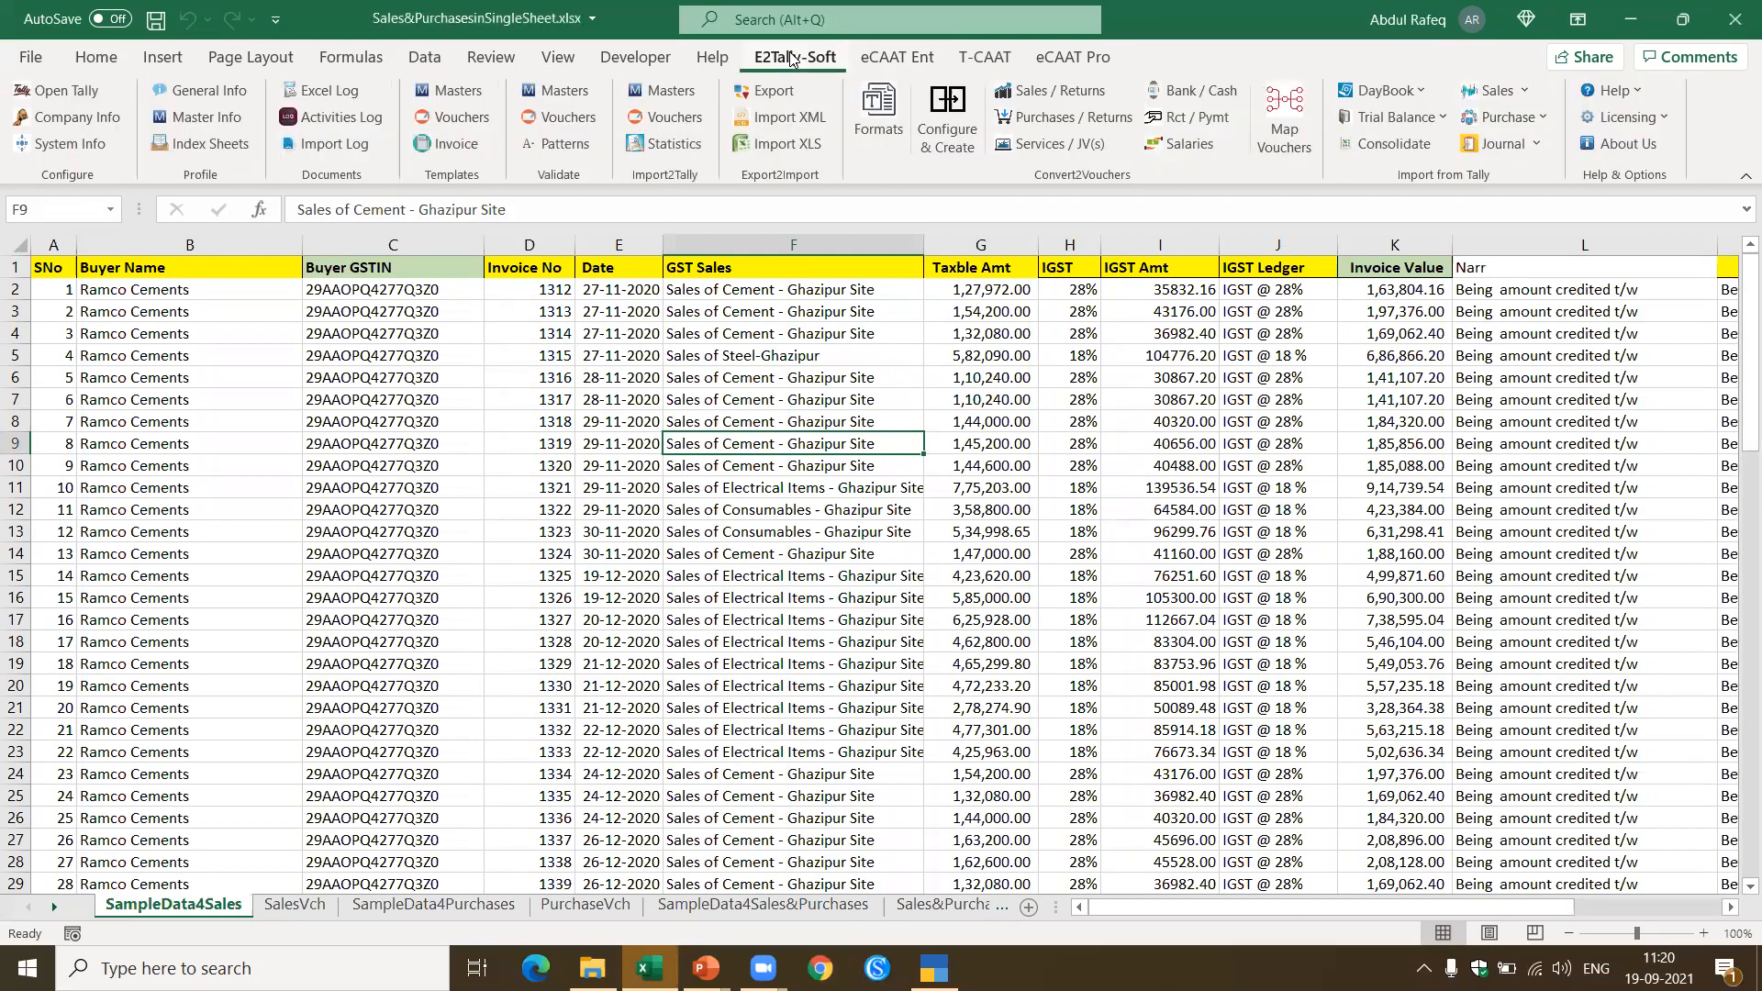
pyautogui.click(228, 127)
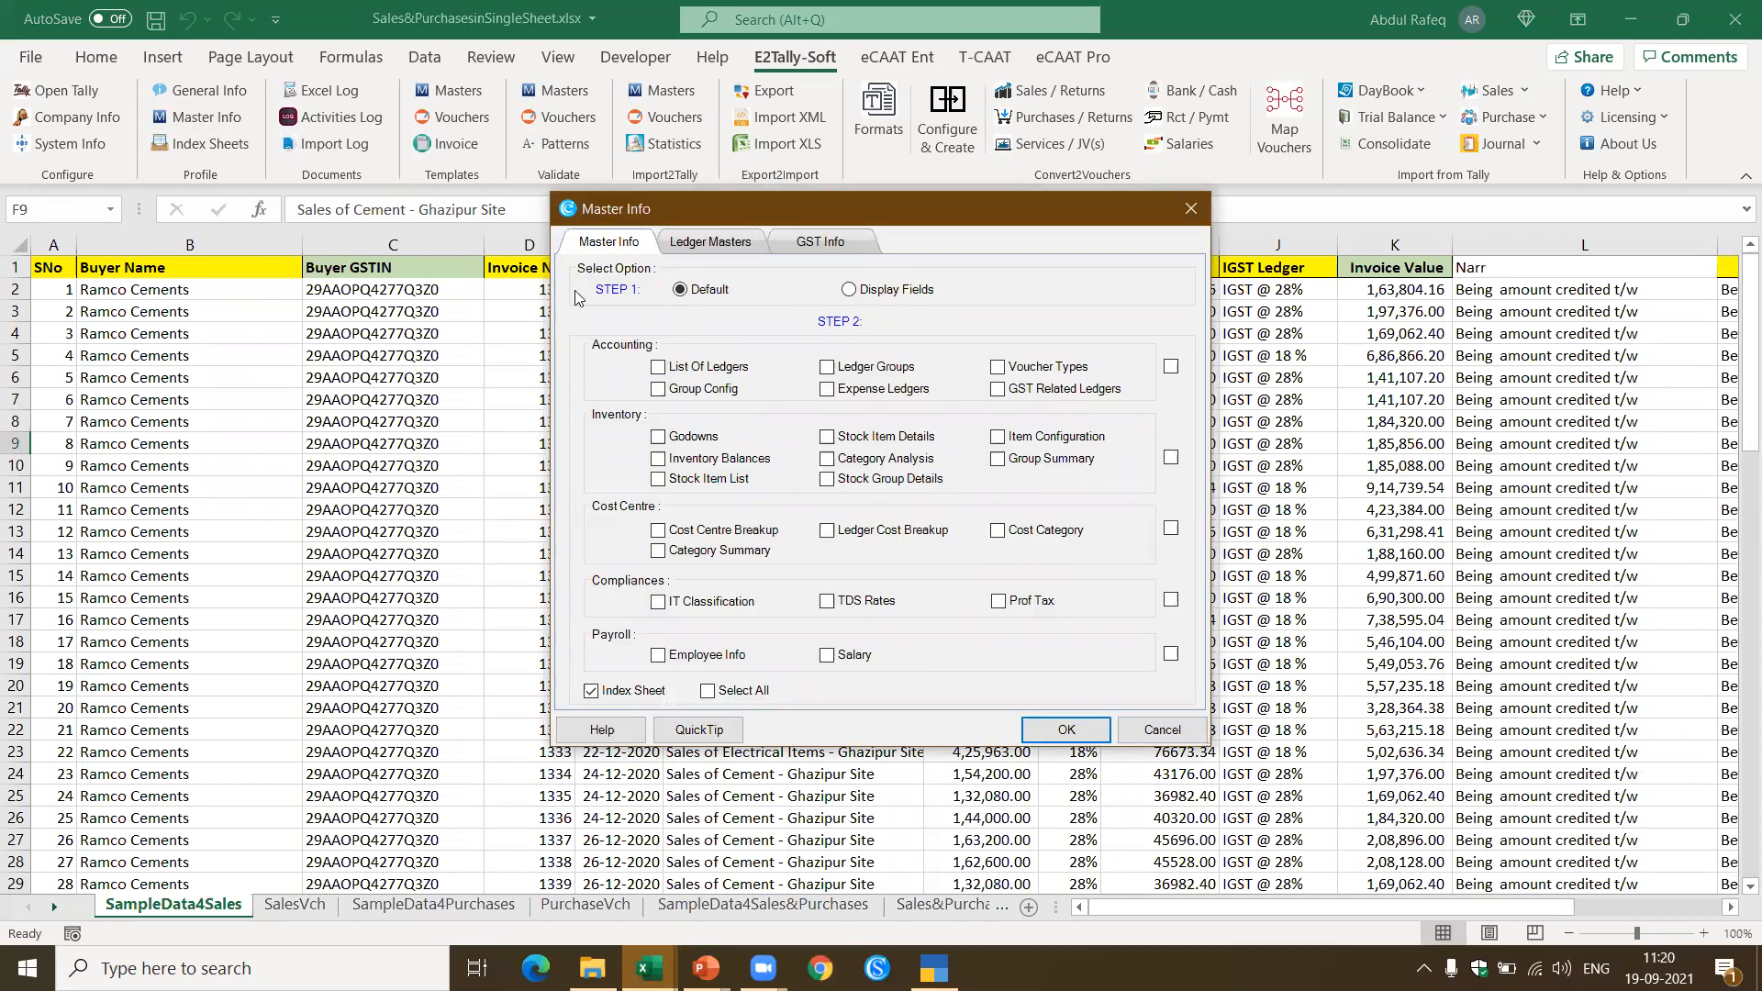
pyautogui.click(603, 245)
pyautogui.click(1171, 738)
# Step: Create a blank workbook and import all Accounting and Inventory masters from Tally with E2Tally-Soft's Master Info, using the Default option and an index sheet
pyautogui.click(785, 607)
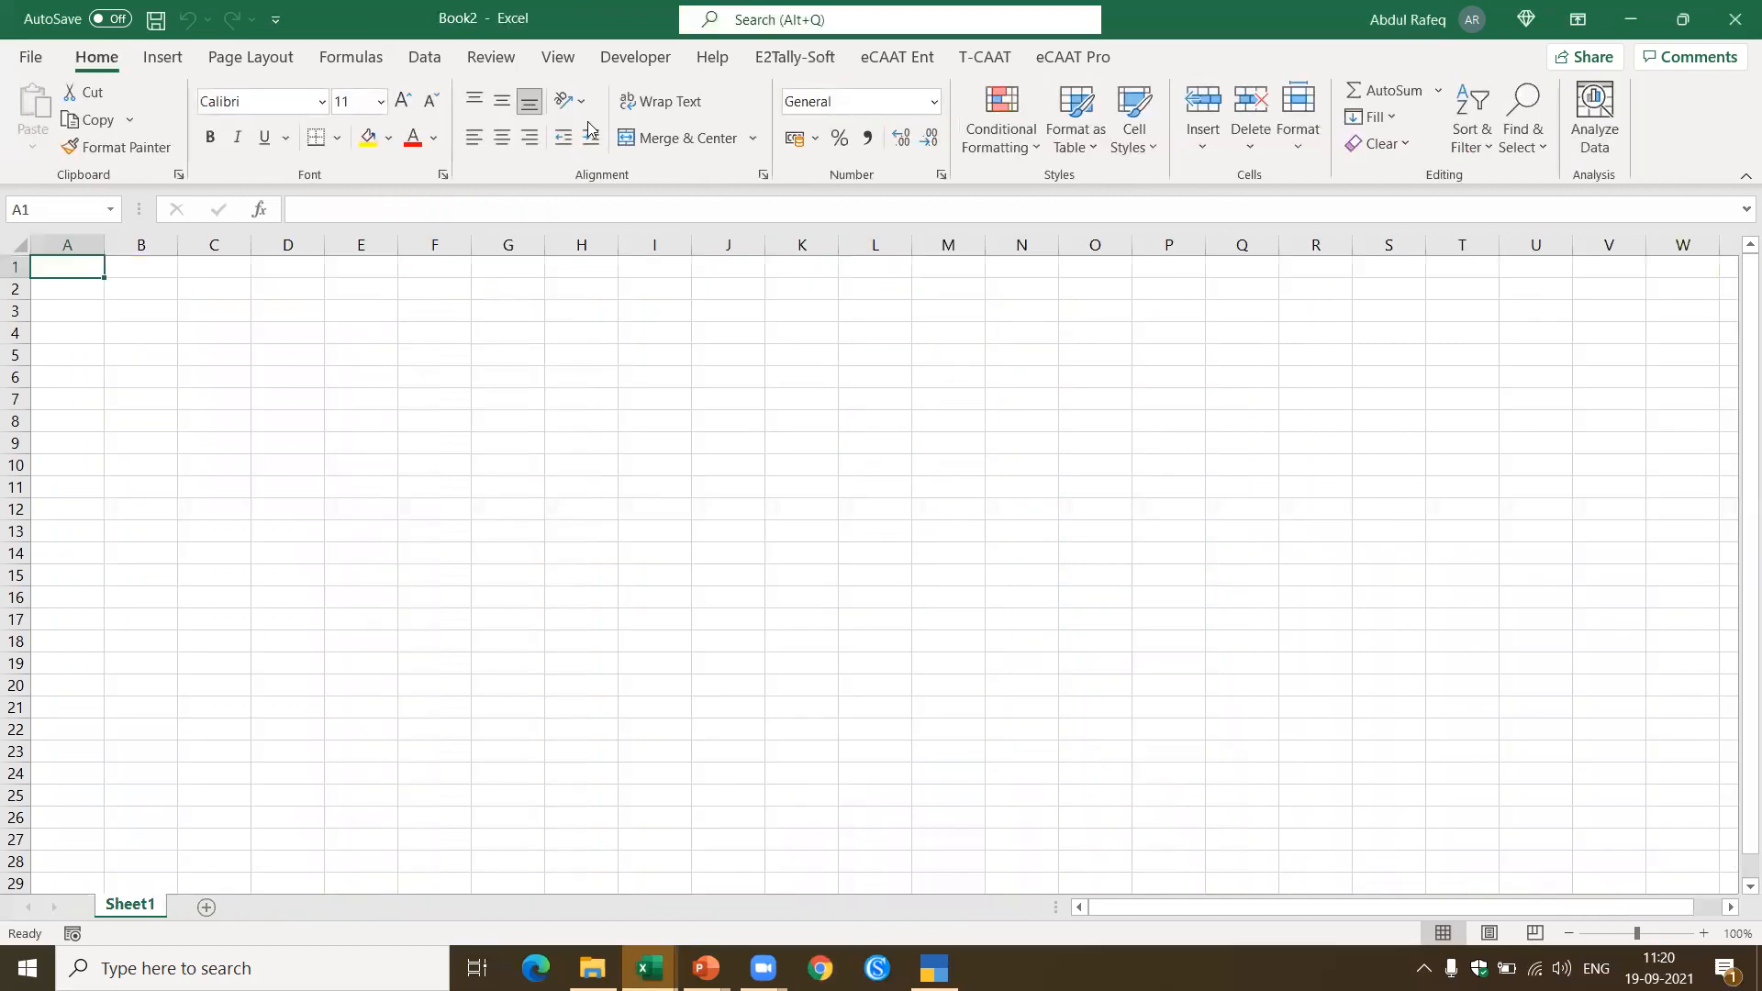
pyautogui.click(794, 57)
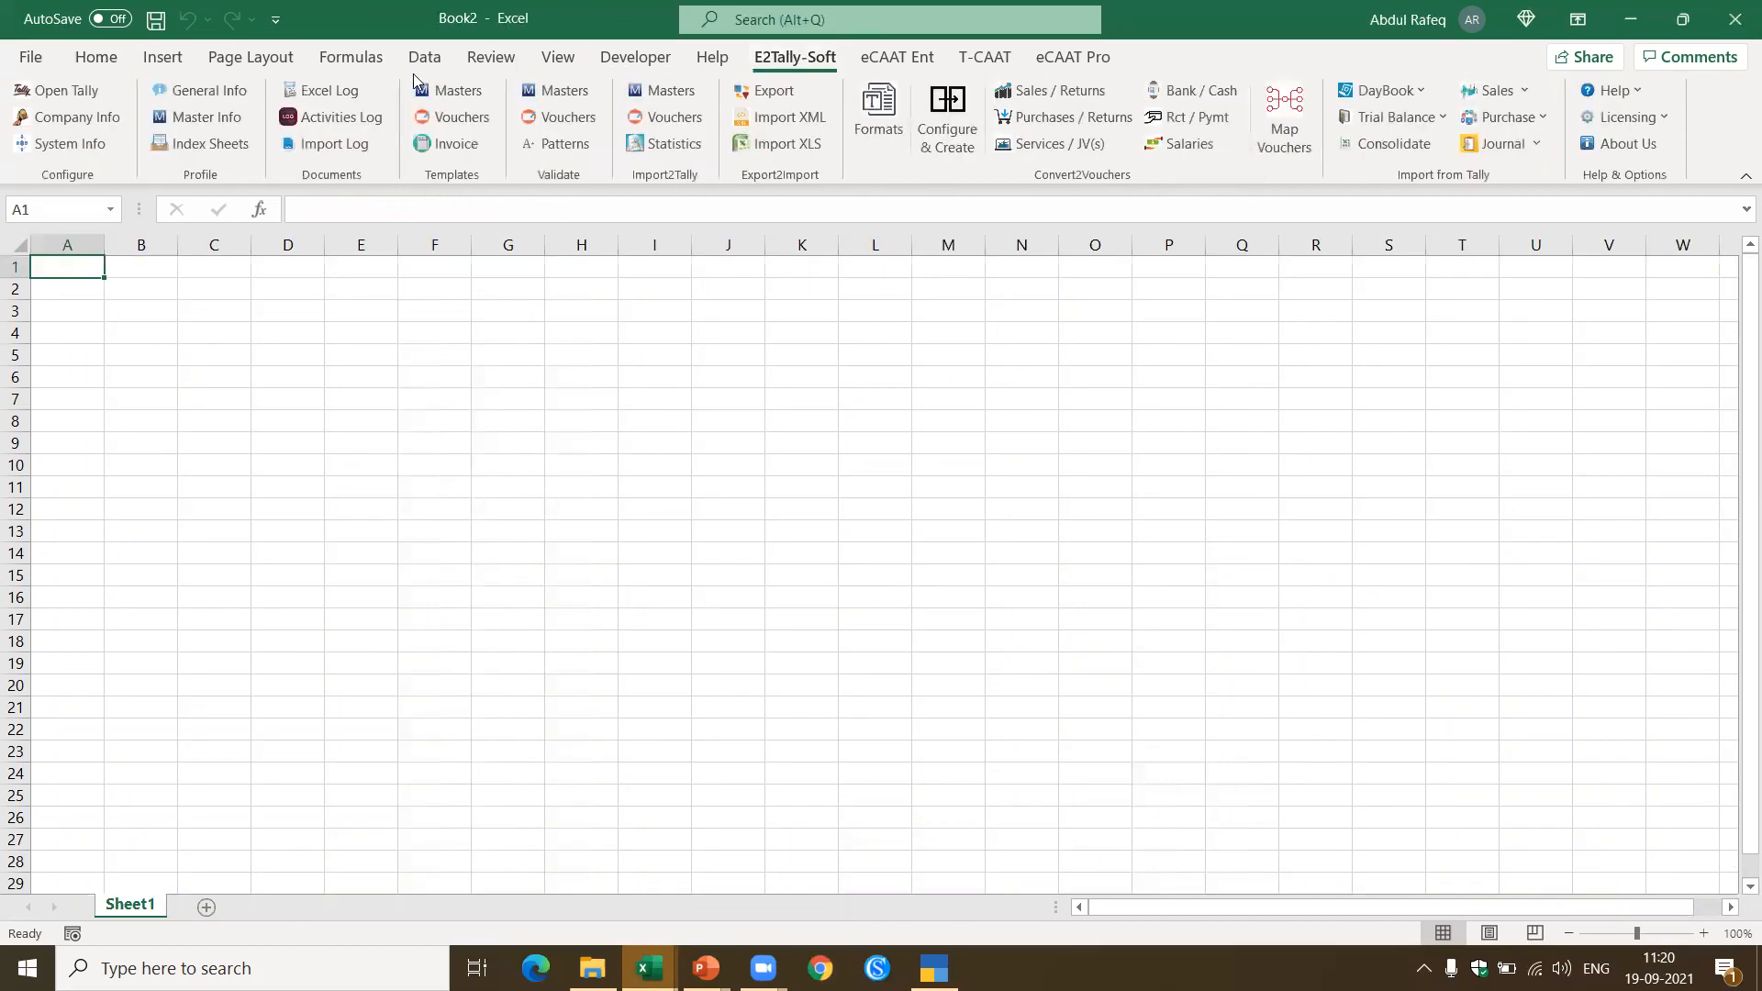
pyautogui.click(211, 119)
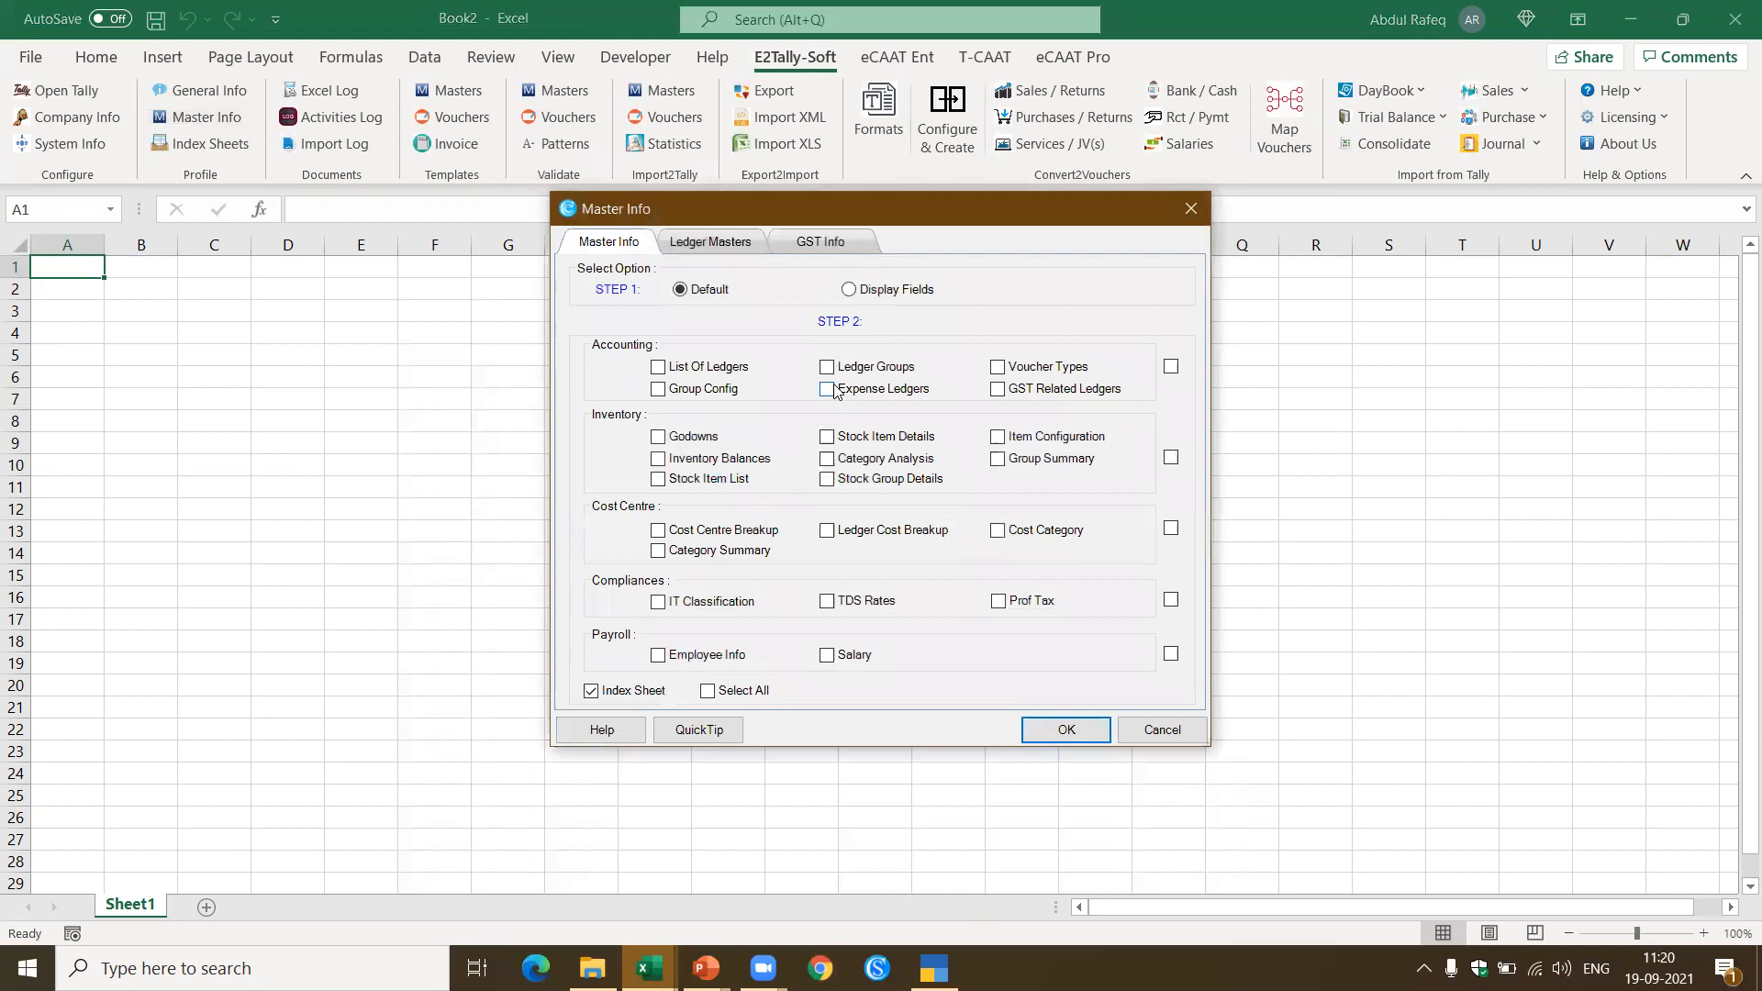
pyautogui.click(1171, 368)
pyautogui.click(1066, 731)
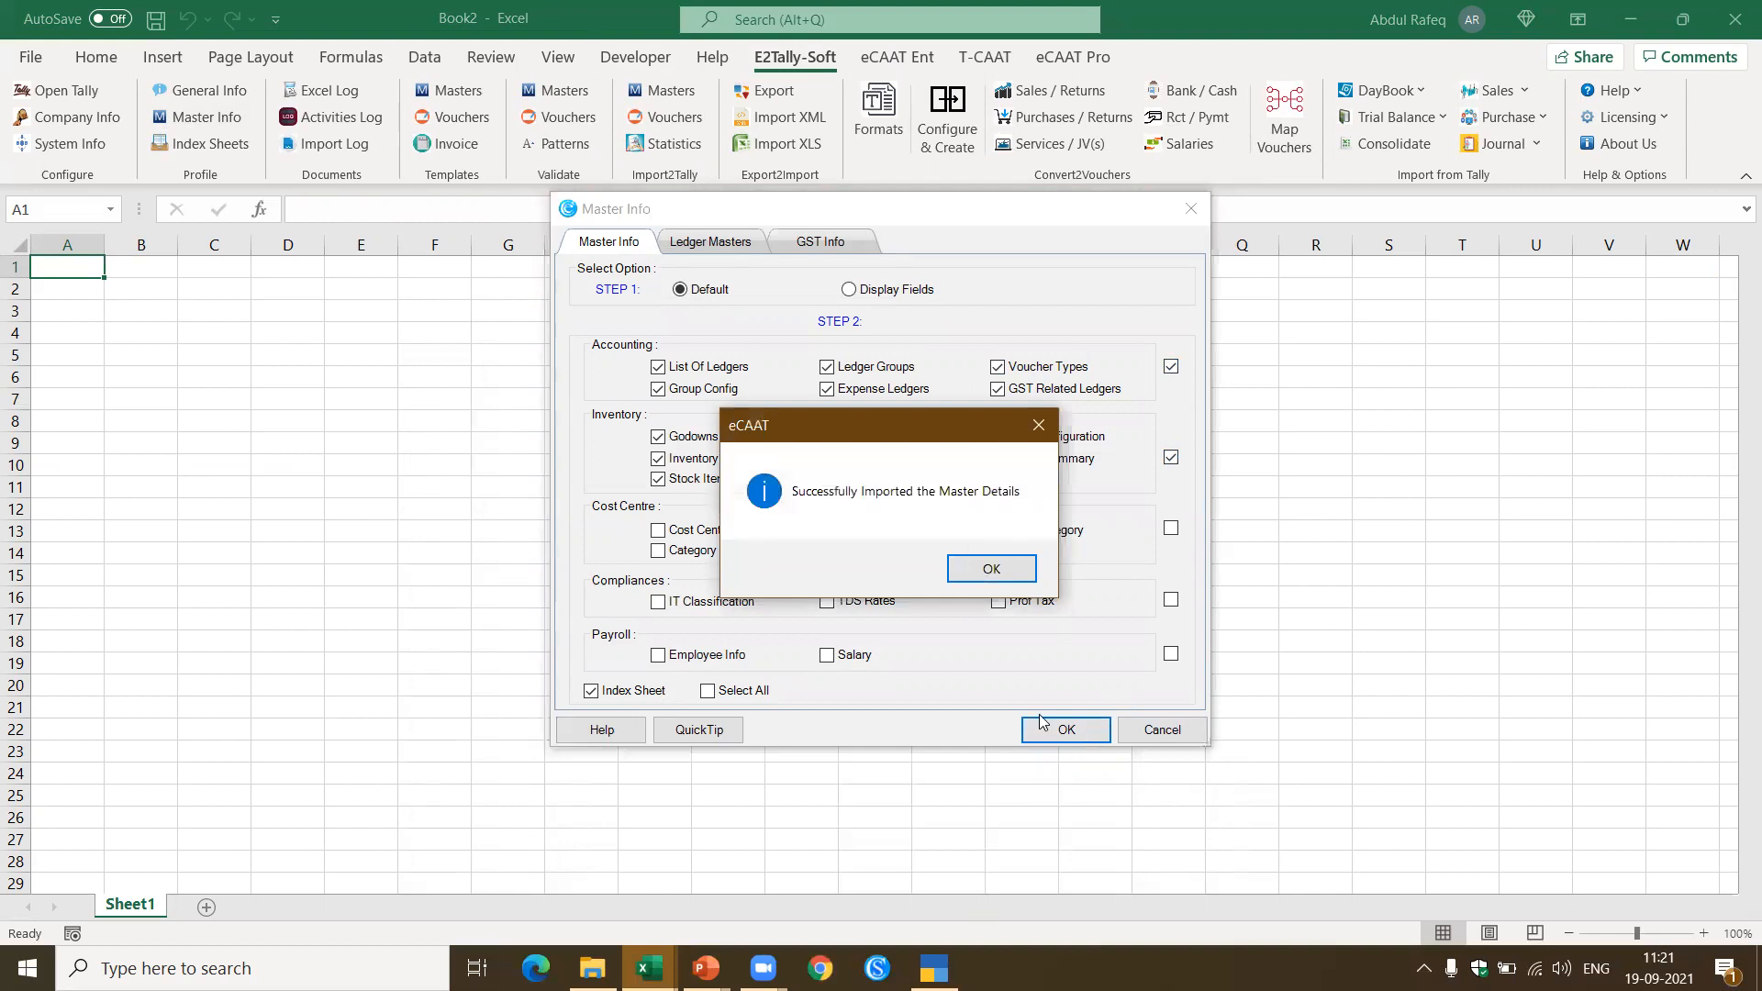
pyautogui.click(1015, 572)
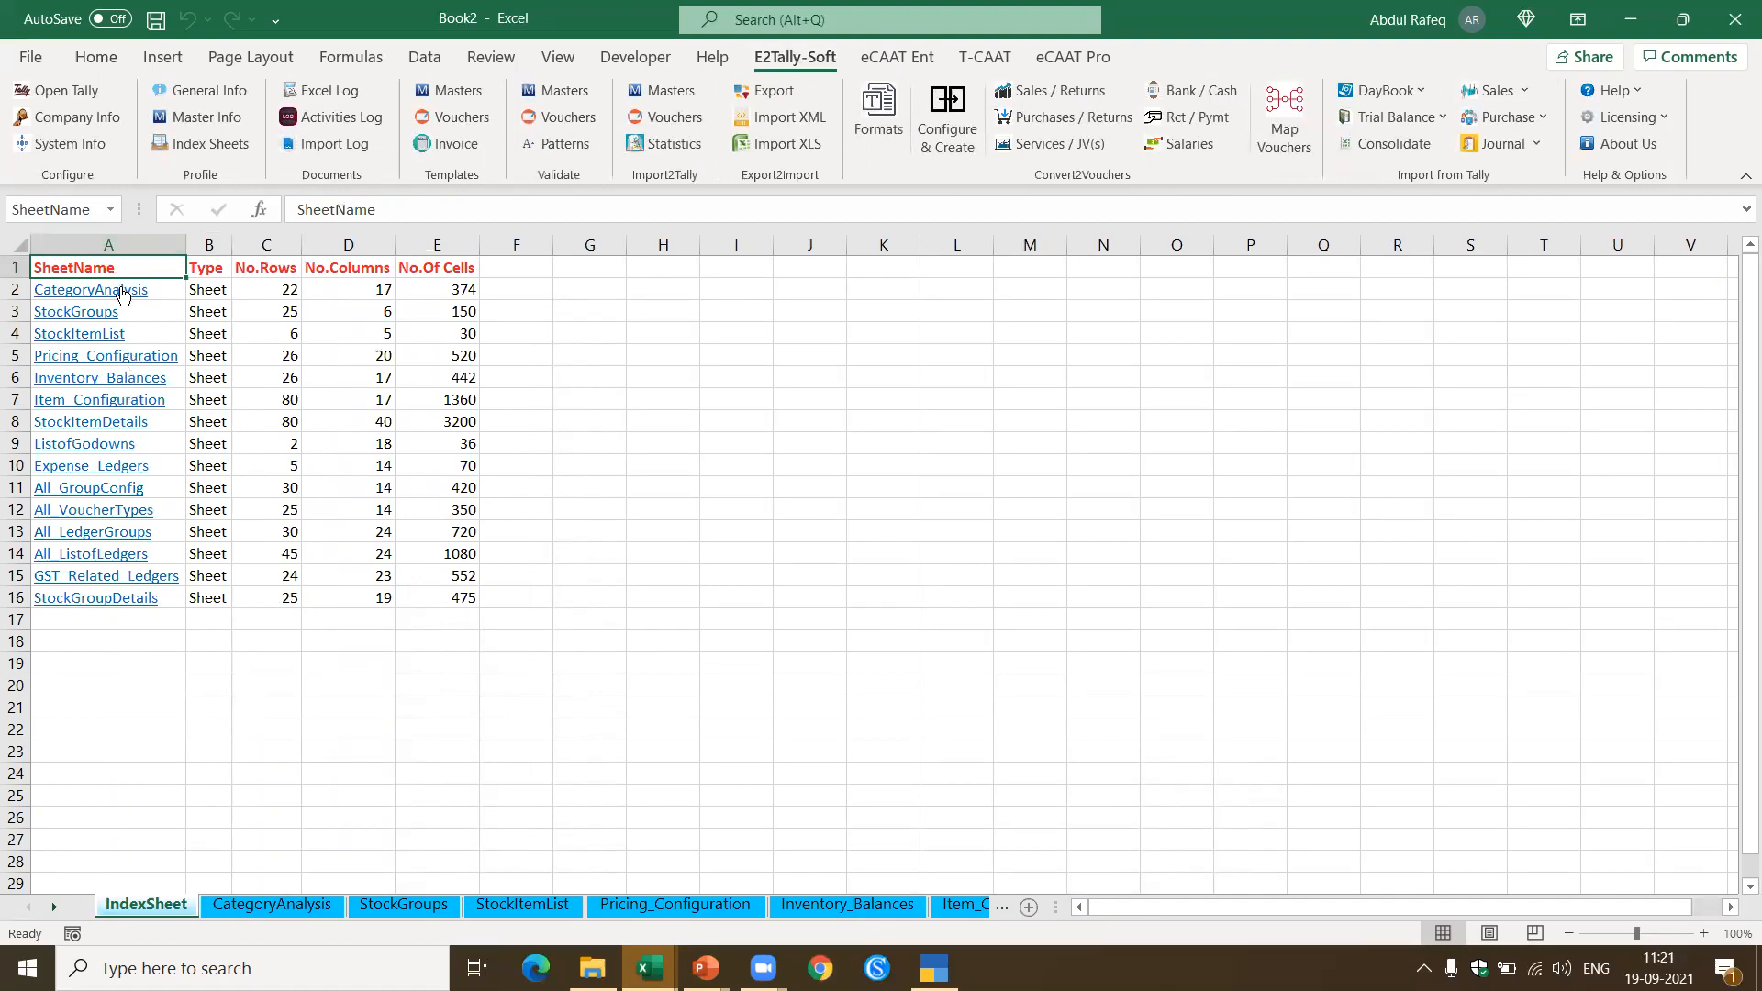
# Step: Open the CategoryAnalysis sheet from the index and examine its columns through to the last one and back to Name
pyautogui.click(122, 293)
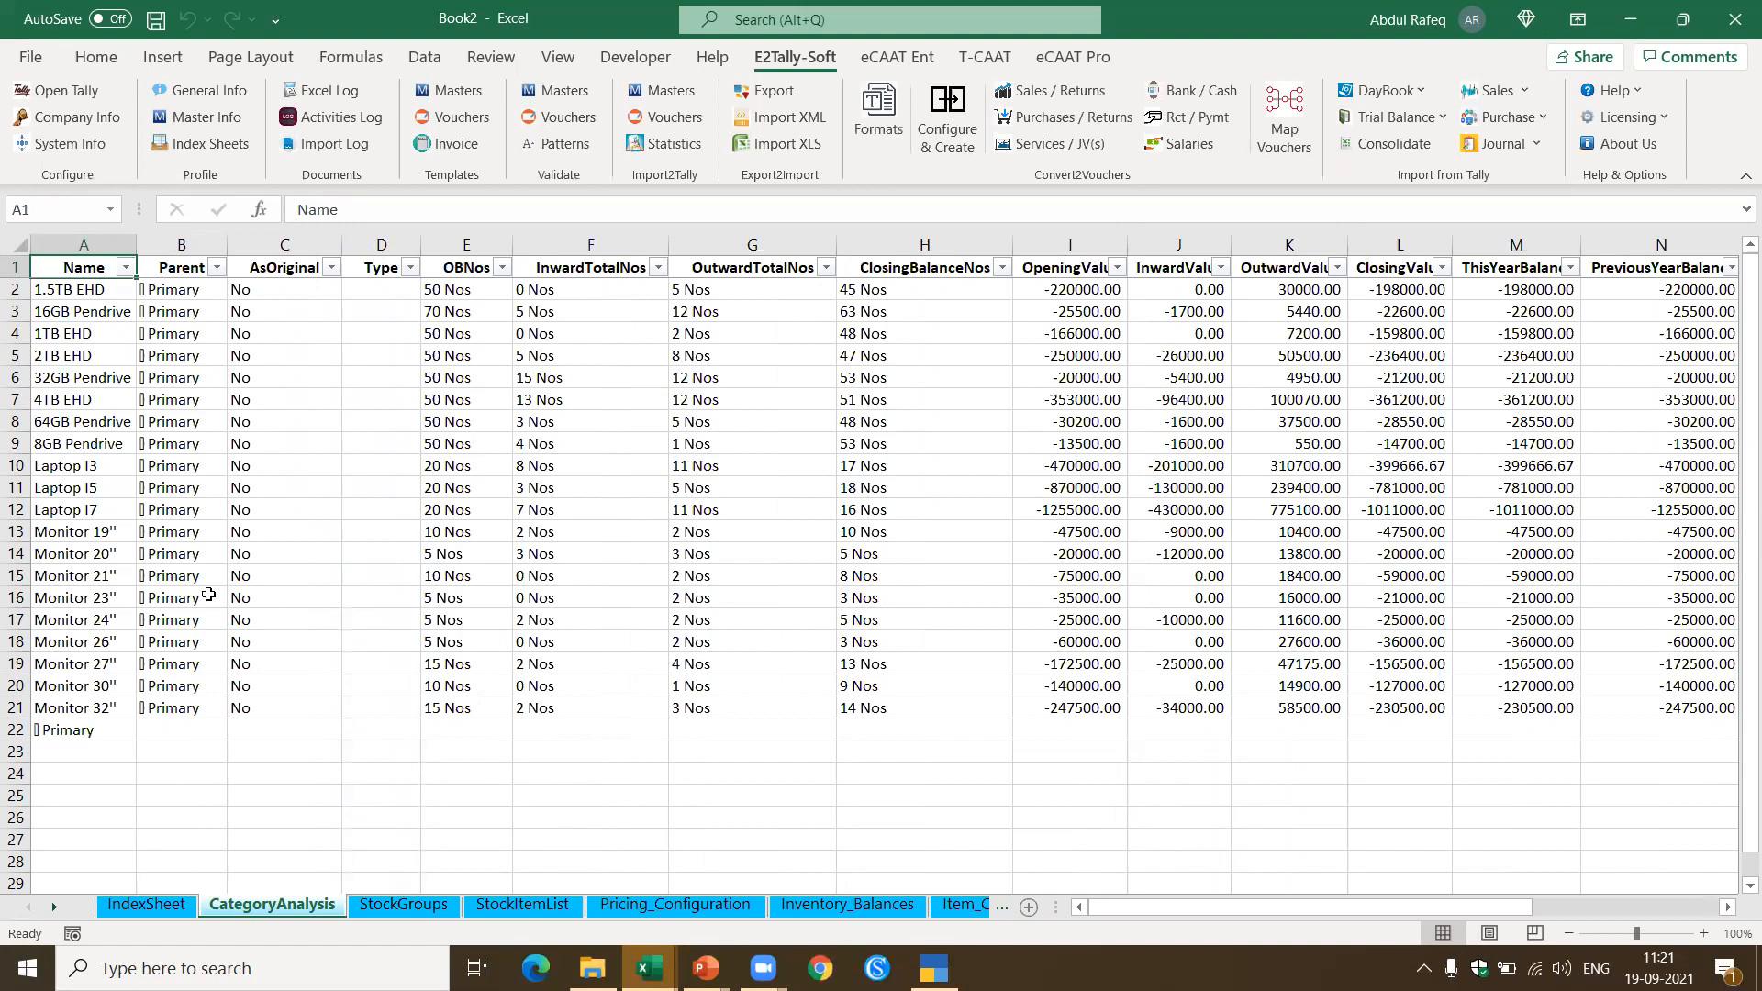
pyautogui.press('Right')
pyautogui.press('Right')
pyautogui.press('Right')
pyautogui.press('Right')
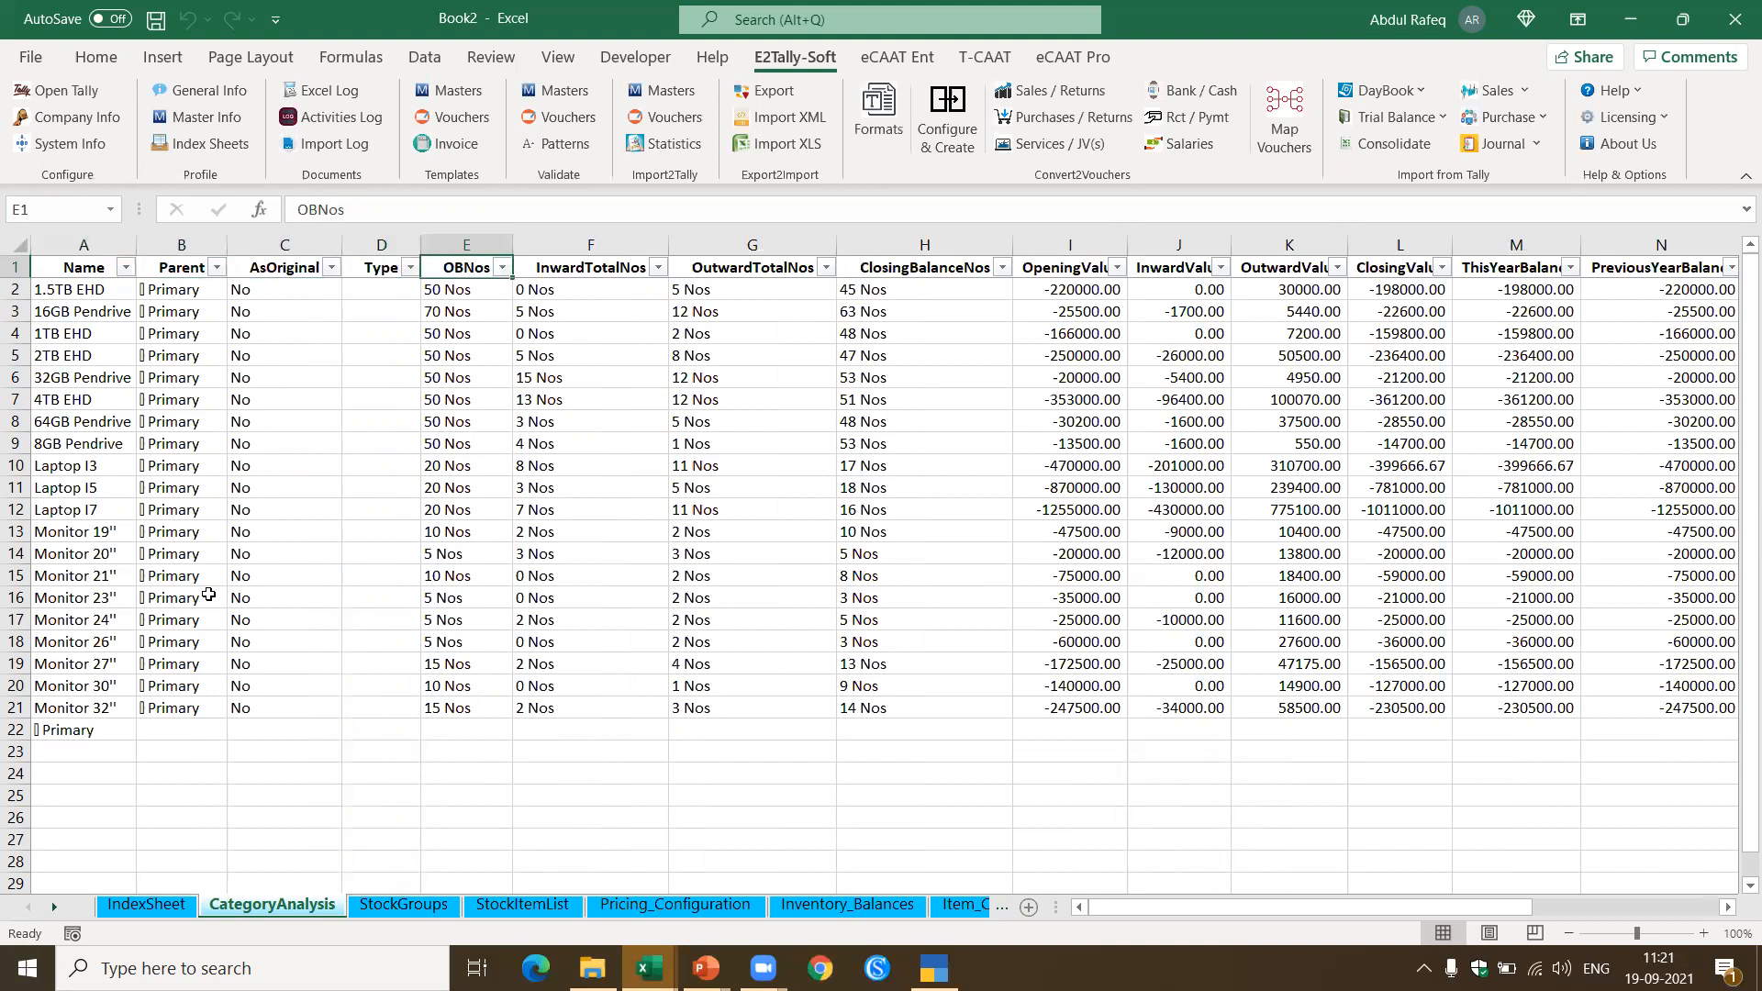
pyautogui.press('Right')
pyautogui.press('Right')
pyautogui.press('Right')
pyautogui.press('Right')
pyautogui.press('Right')
pyautogui.press('Right')
pyautogui.press('Right')
pyautogui.press('Right')
pyautogui.press('Right')
pyautogui.press('Right')
pyautogui.press('Right')
pyautogui.press('Right')
pyautogui.press('Right')
pyautogui.press('Right')
pyautogui.press('Left')
pyautogui.press('Left')
pyautogui.press('Left')
pyautogui.press('Left')
pyautogui.press('Left')
pyautogui.press('Left')
pyautogui.press('Left')
pyautogui.press('Left')
pyautogui.press('Left')
pyautogui.press('Left')
pyautogui.press('Left')
pyautogui.press('Left')
pyautogui.press('Left')
pyautogui.press('Left')
pyautogui.press('Left')
pyautogui.press('Left')
pyautogui.press('Left')
pyautogui.press('Left')
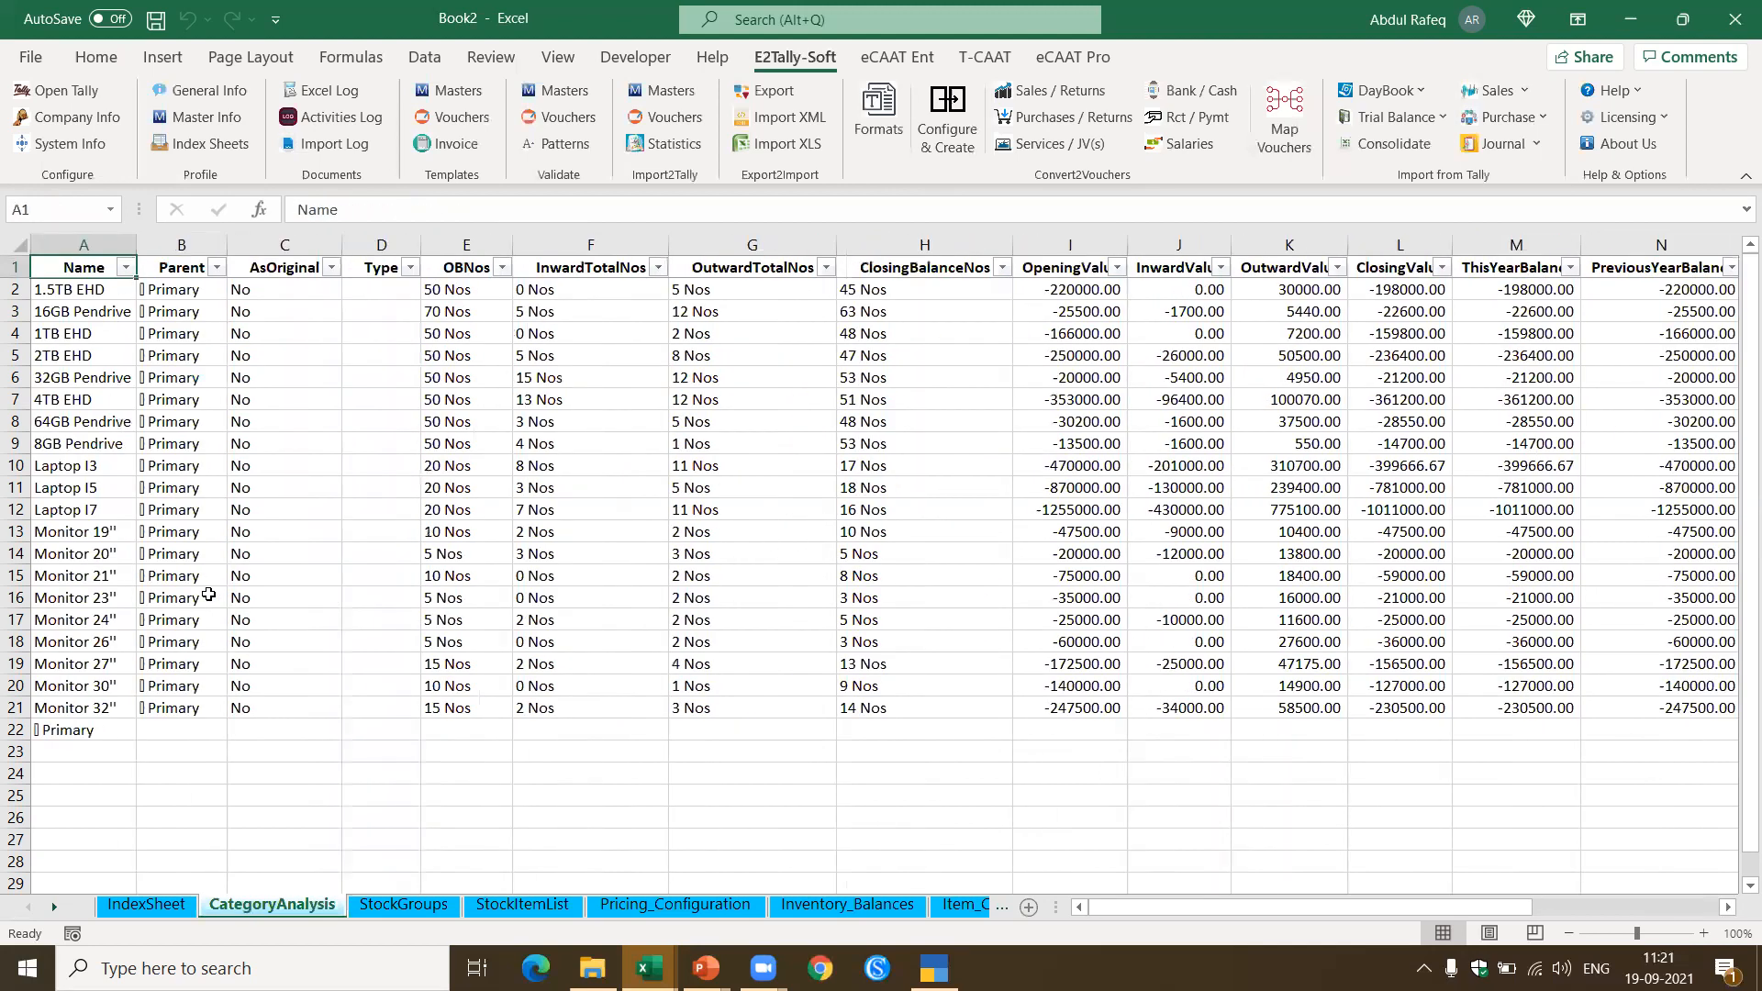
# Step: Look over the StockGroups, StockItemList and Pricing_Configuration sheets
pyautogui.click(393, 908)
pyautogui.click(521, 906)
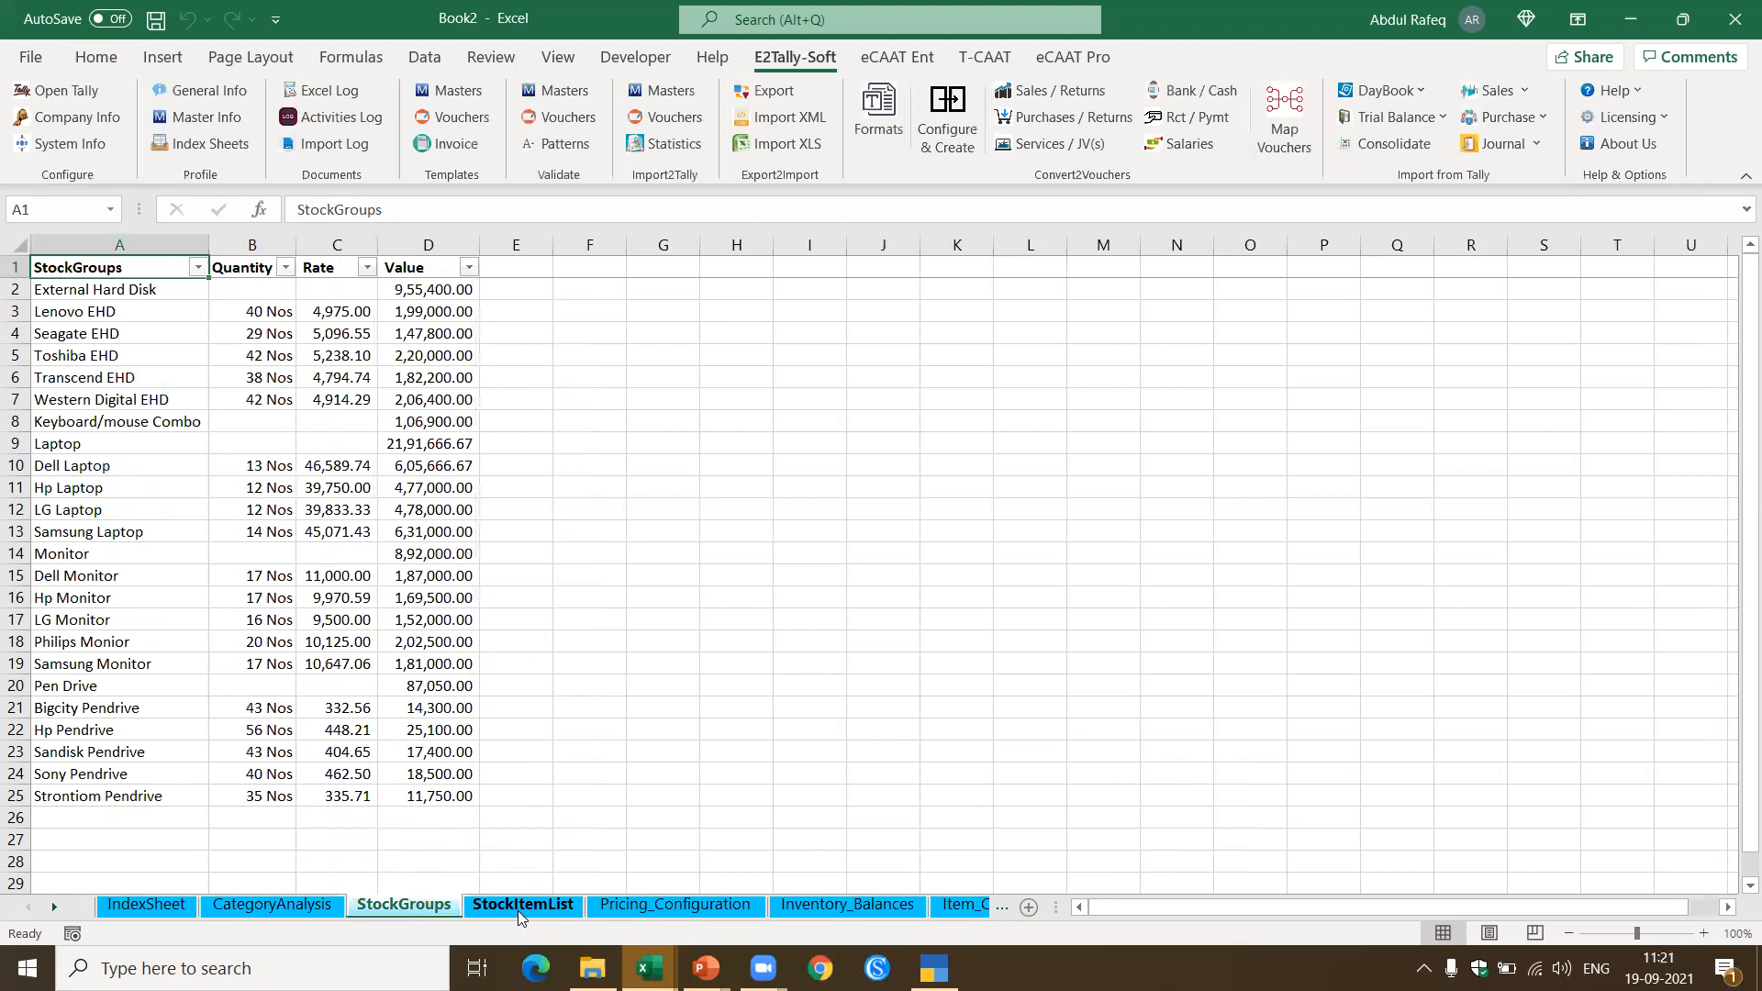
pyautogui.click(627, 908)
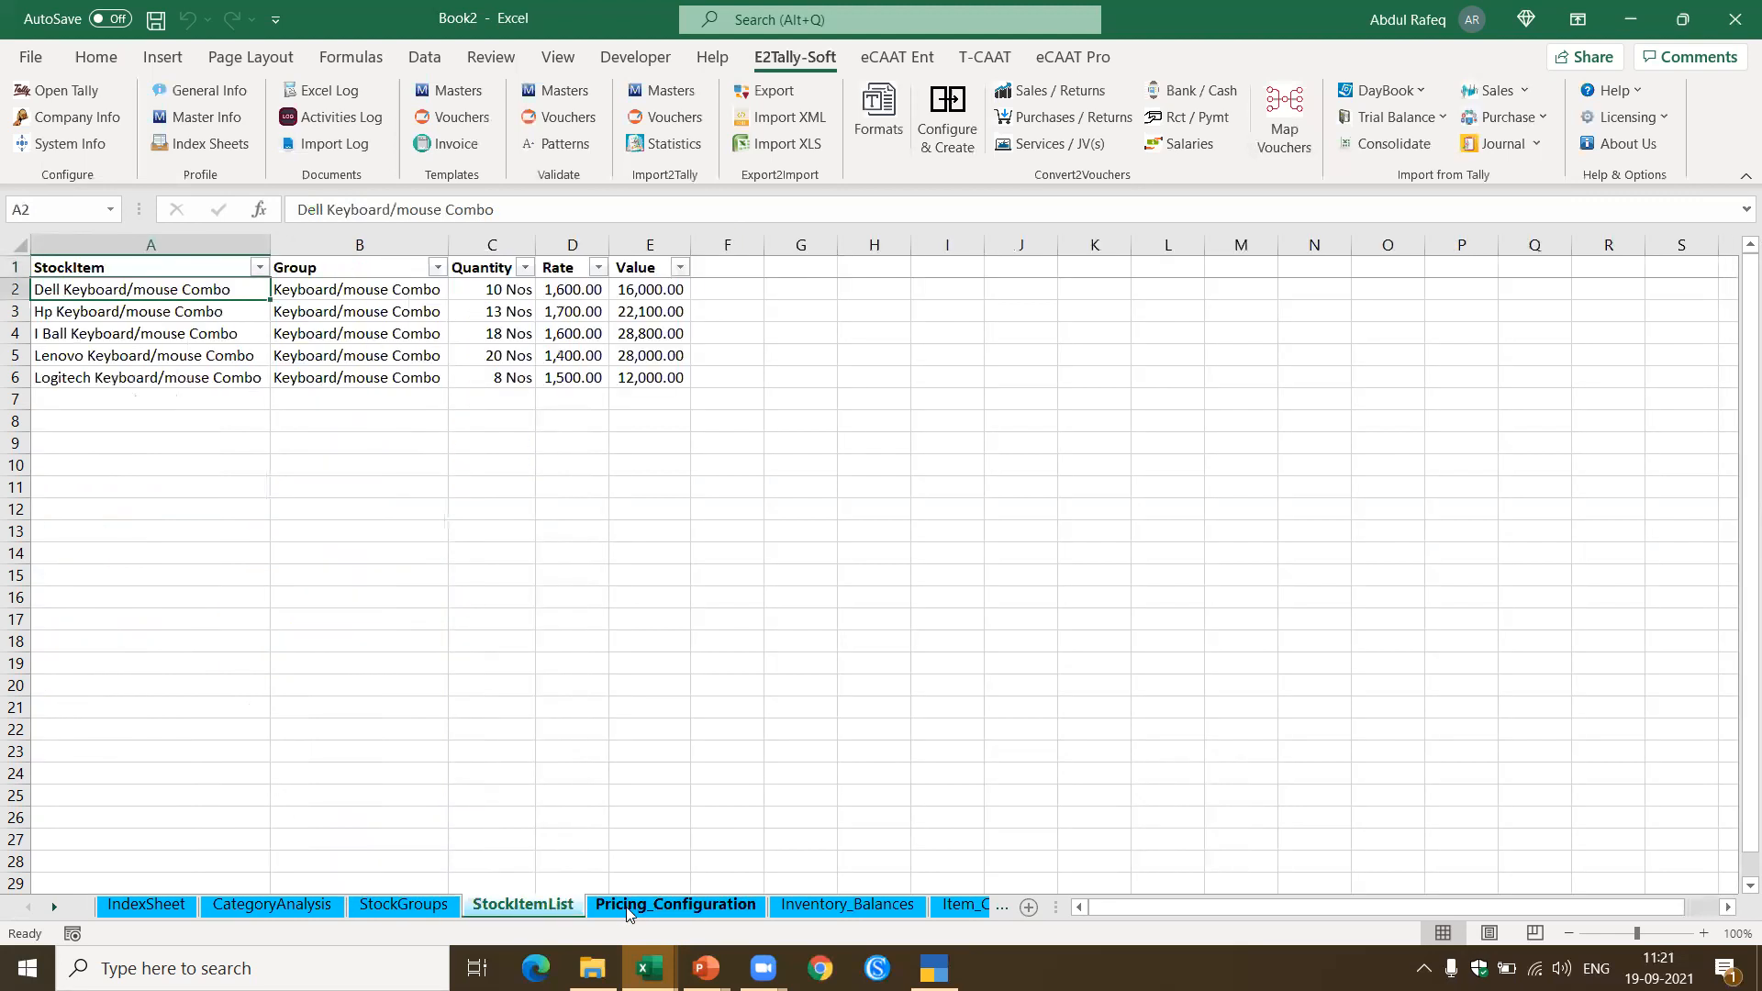
# Step: Examine the Inventory_Balances and Item_Configuration sheets across to their last column, Alias
pyautogui.click(845, 906)
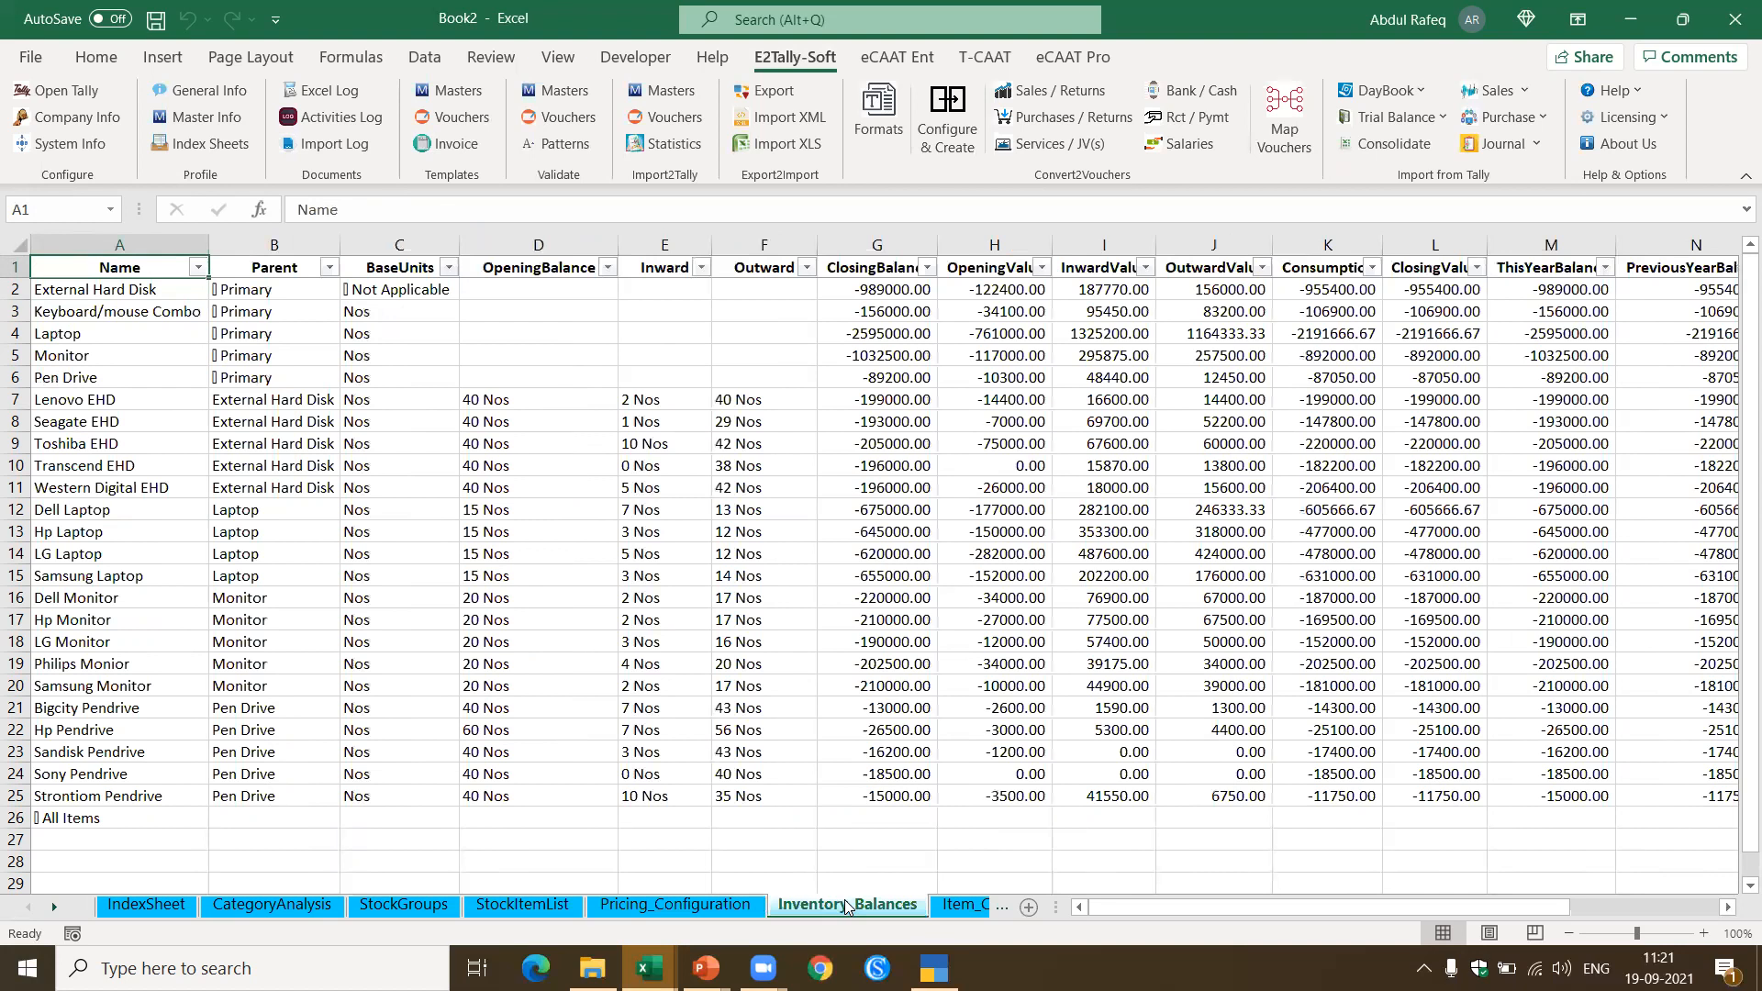
pyautogui.hotkey('ctrl', 'Right')
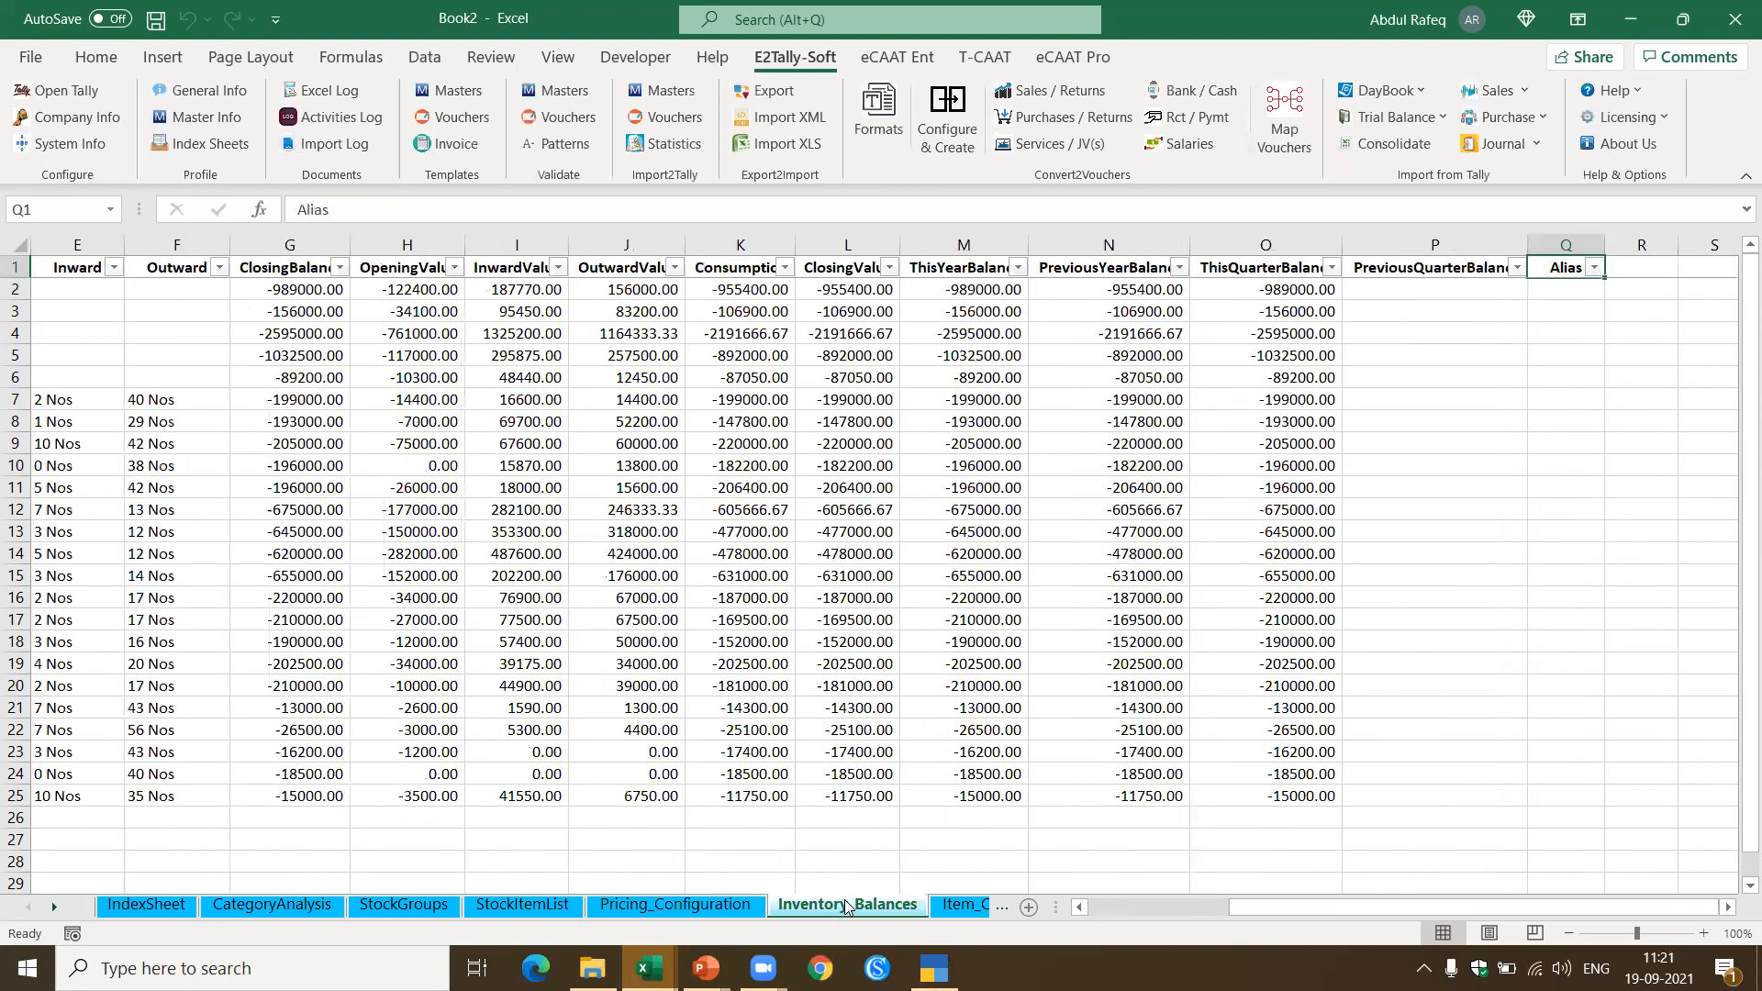
pyautogui.click(958, 912)
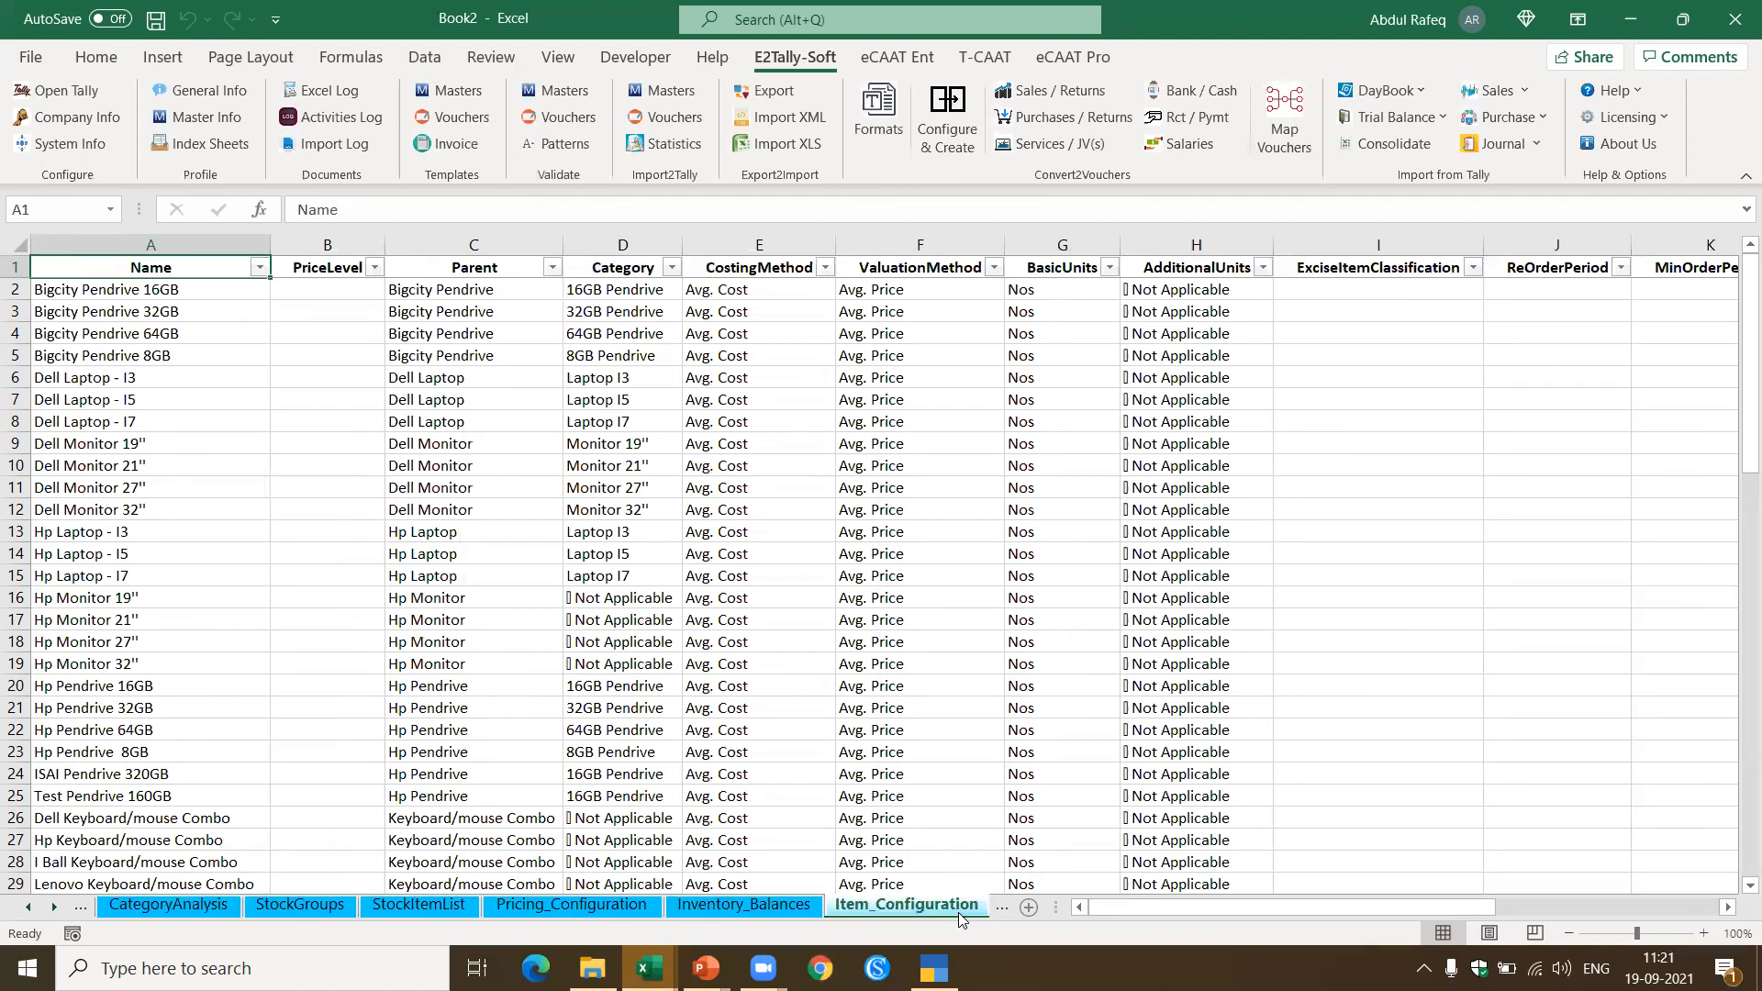
pyautogui.hotkey('ctrl', 'Right')
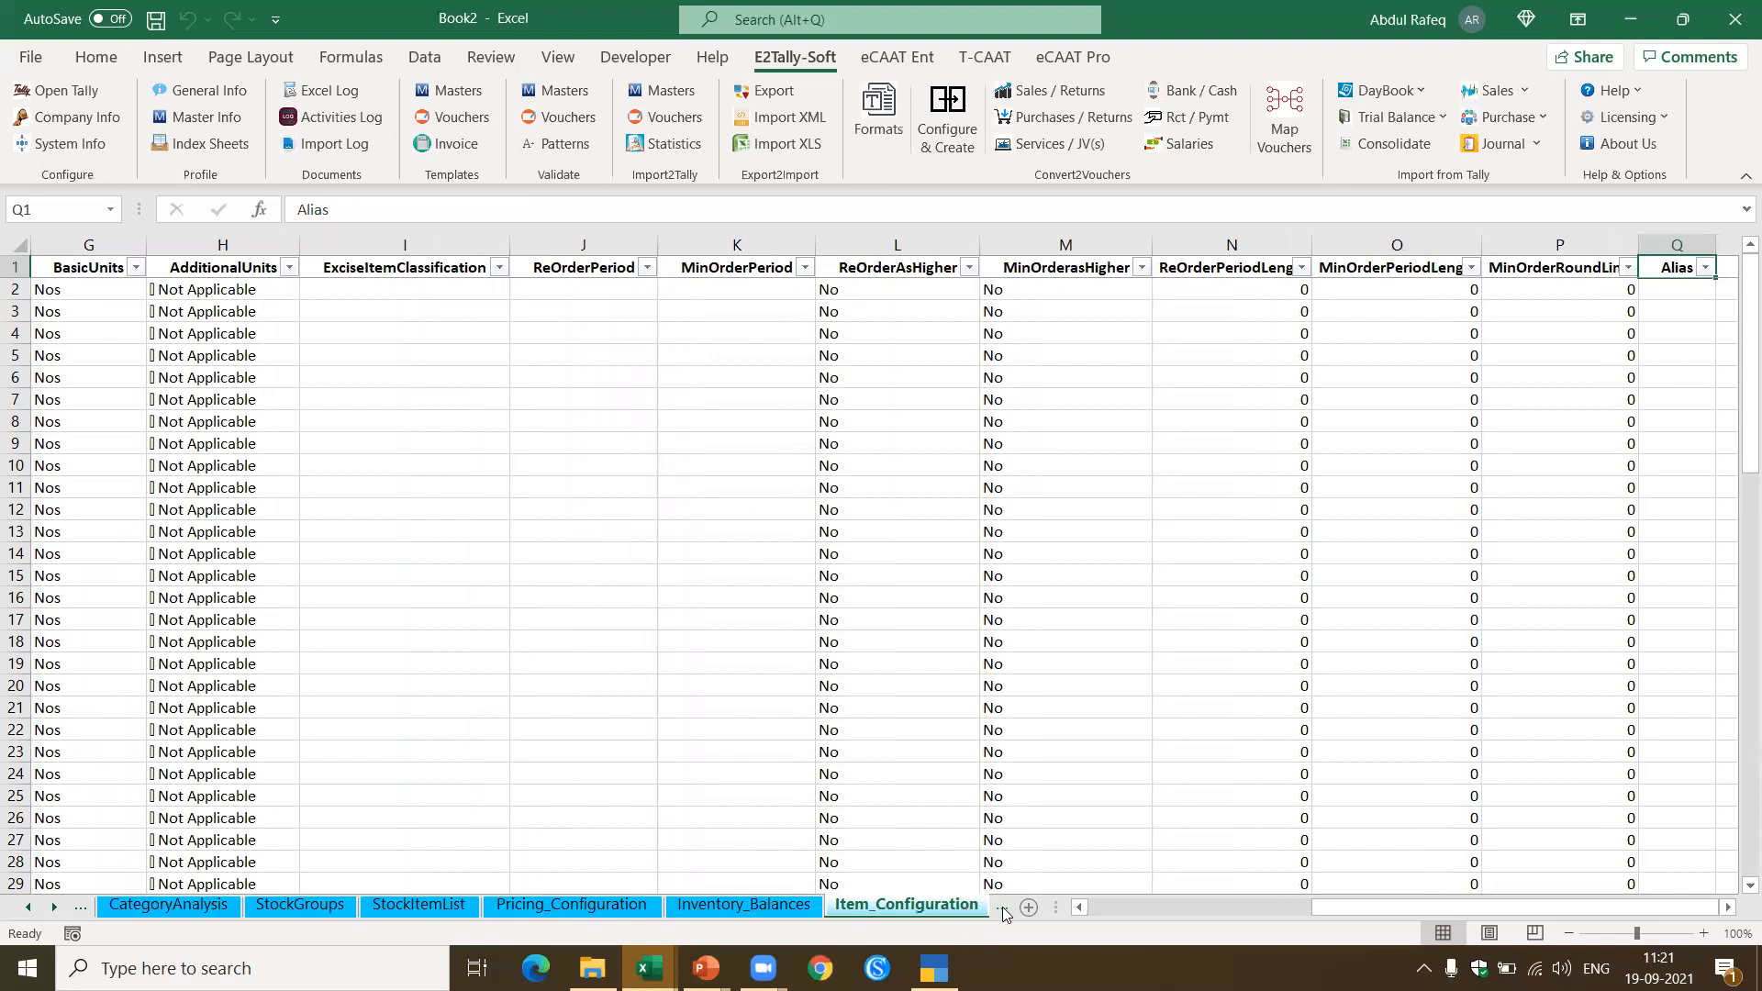
# Step: Examine the StockItemDetails sheet across to its GST and Cess columns, and return to the first item
pyautogui.click(1002, 909)
pyautogui.click(1002, 910)
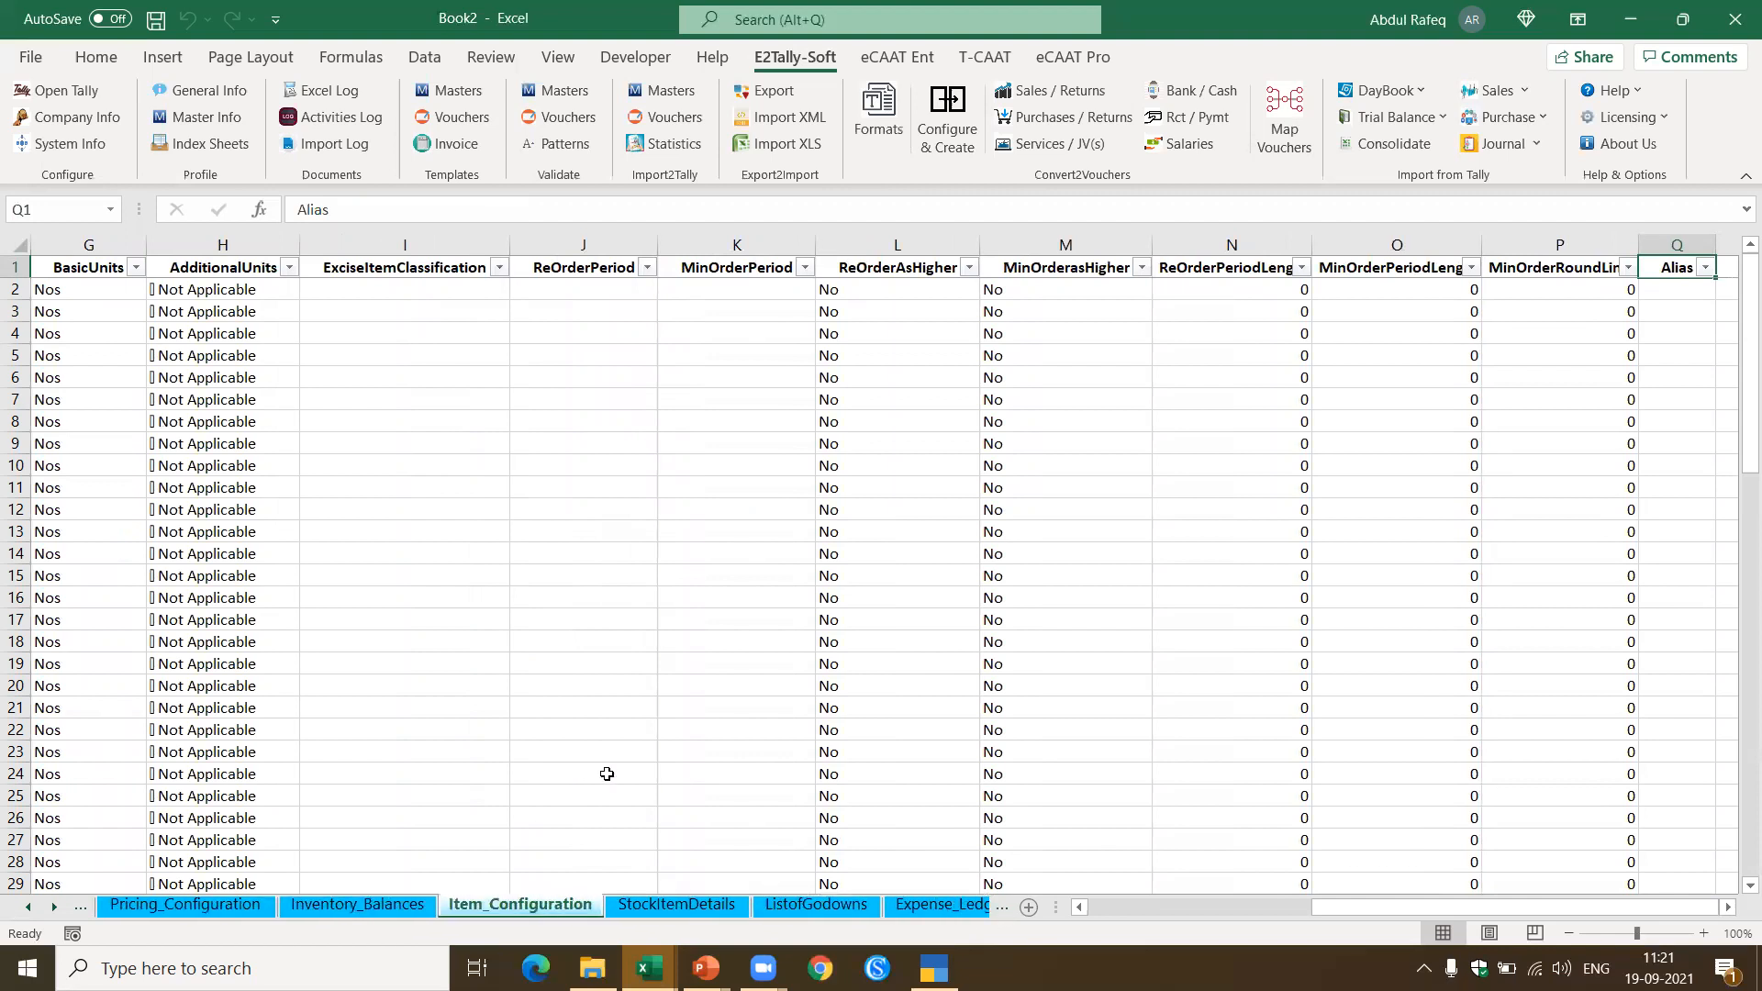
pyautogui.click(661, 906)
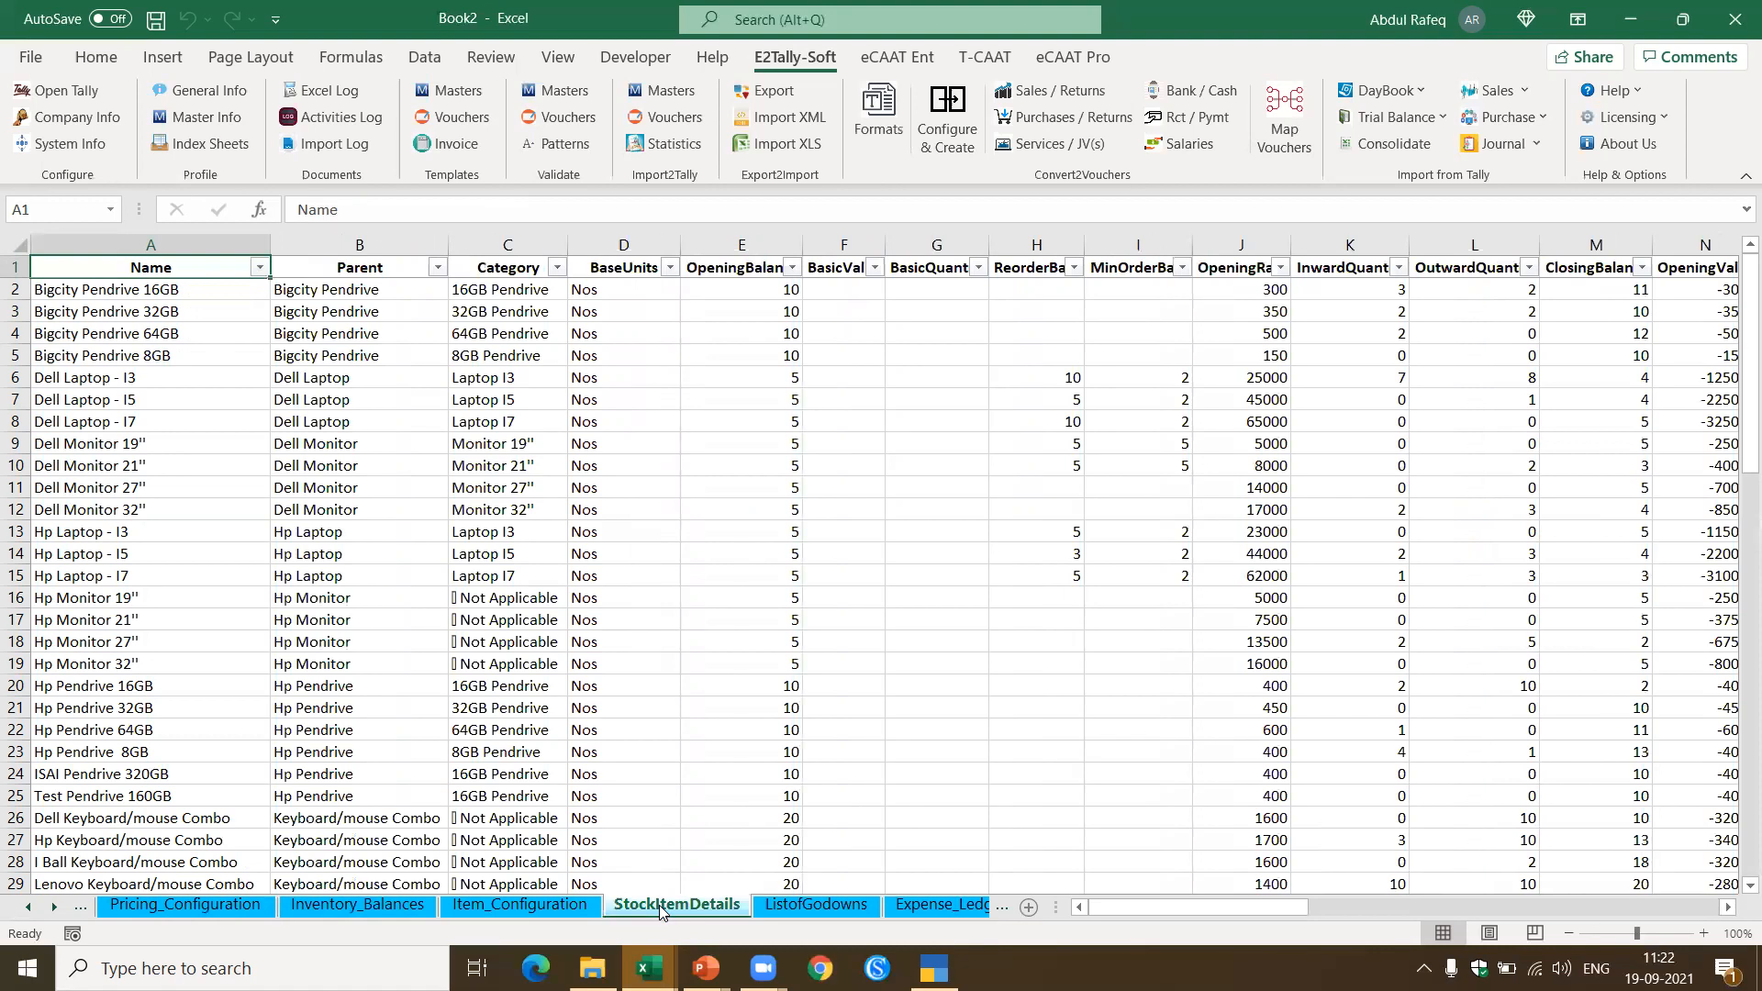
pyautogui.hotkey('ctrl', 'Right')
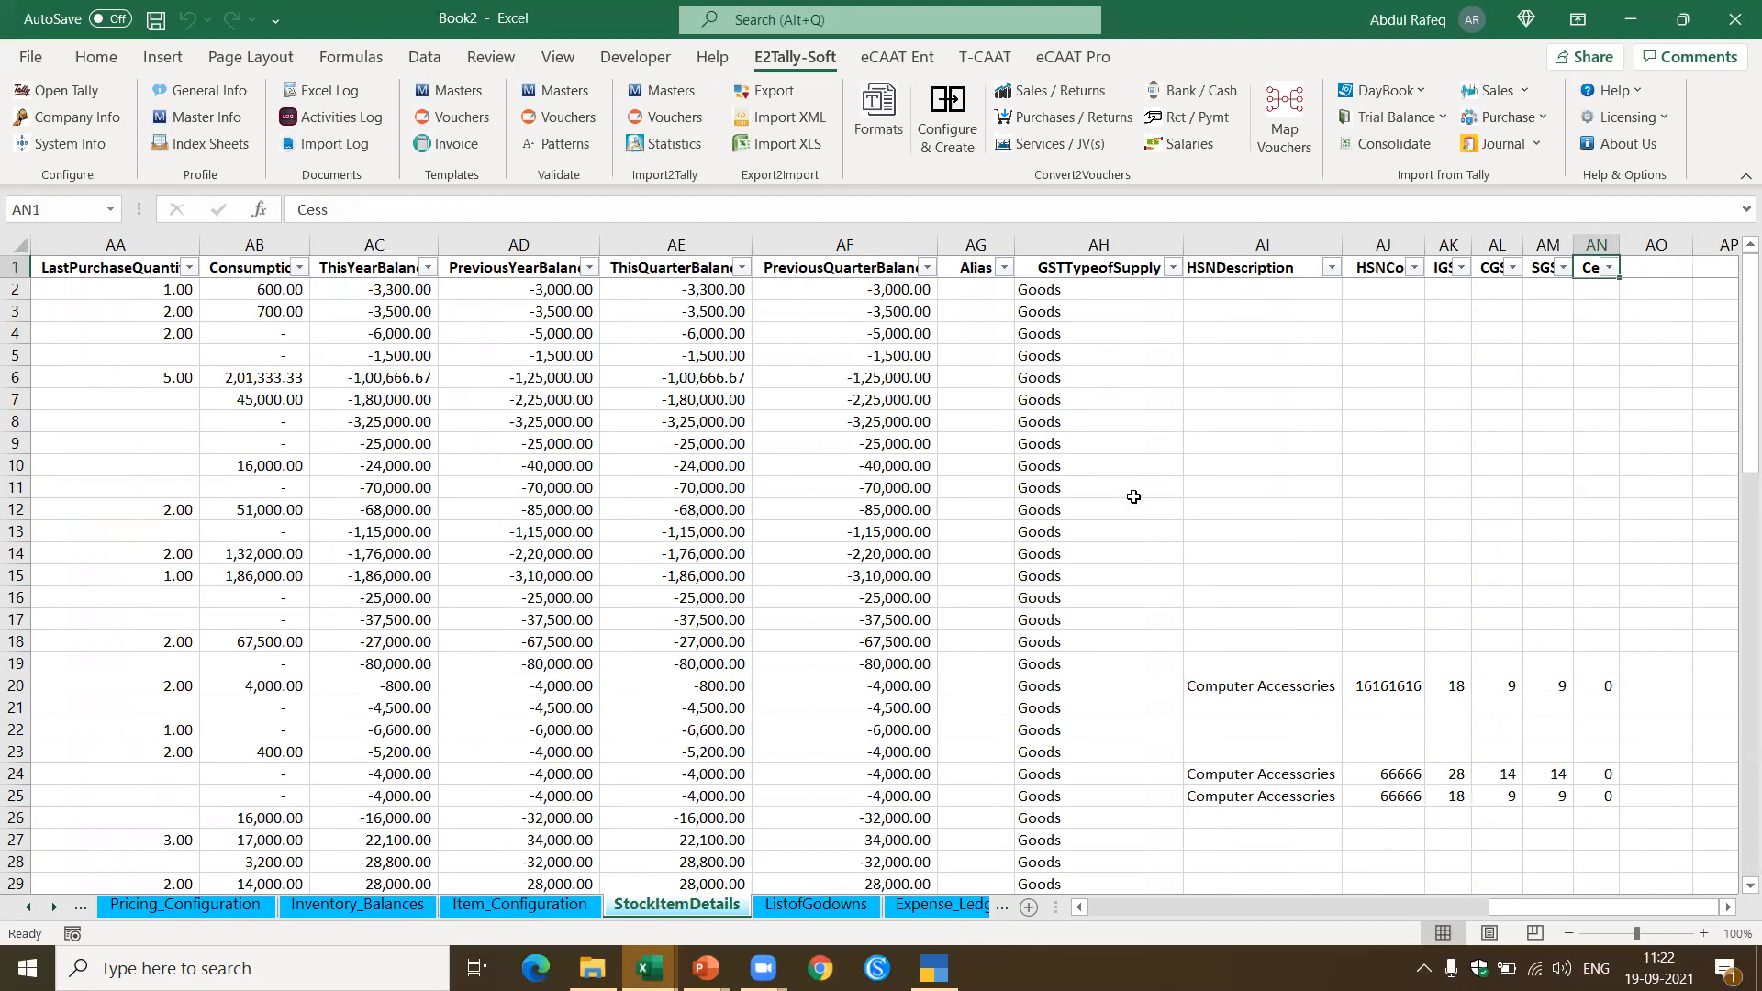
pyautogui.hotkey('ctrl', 'Home')
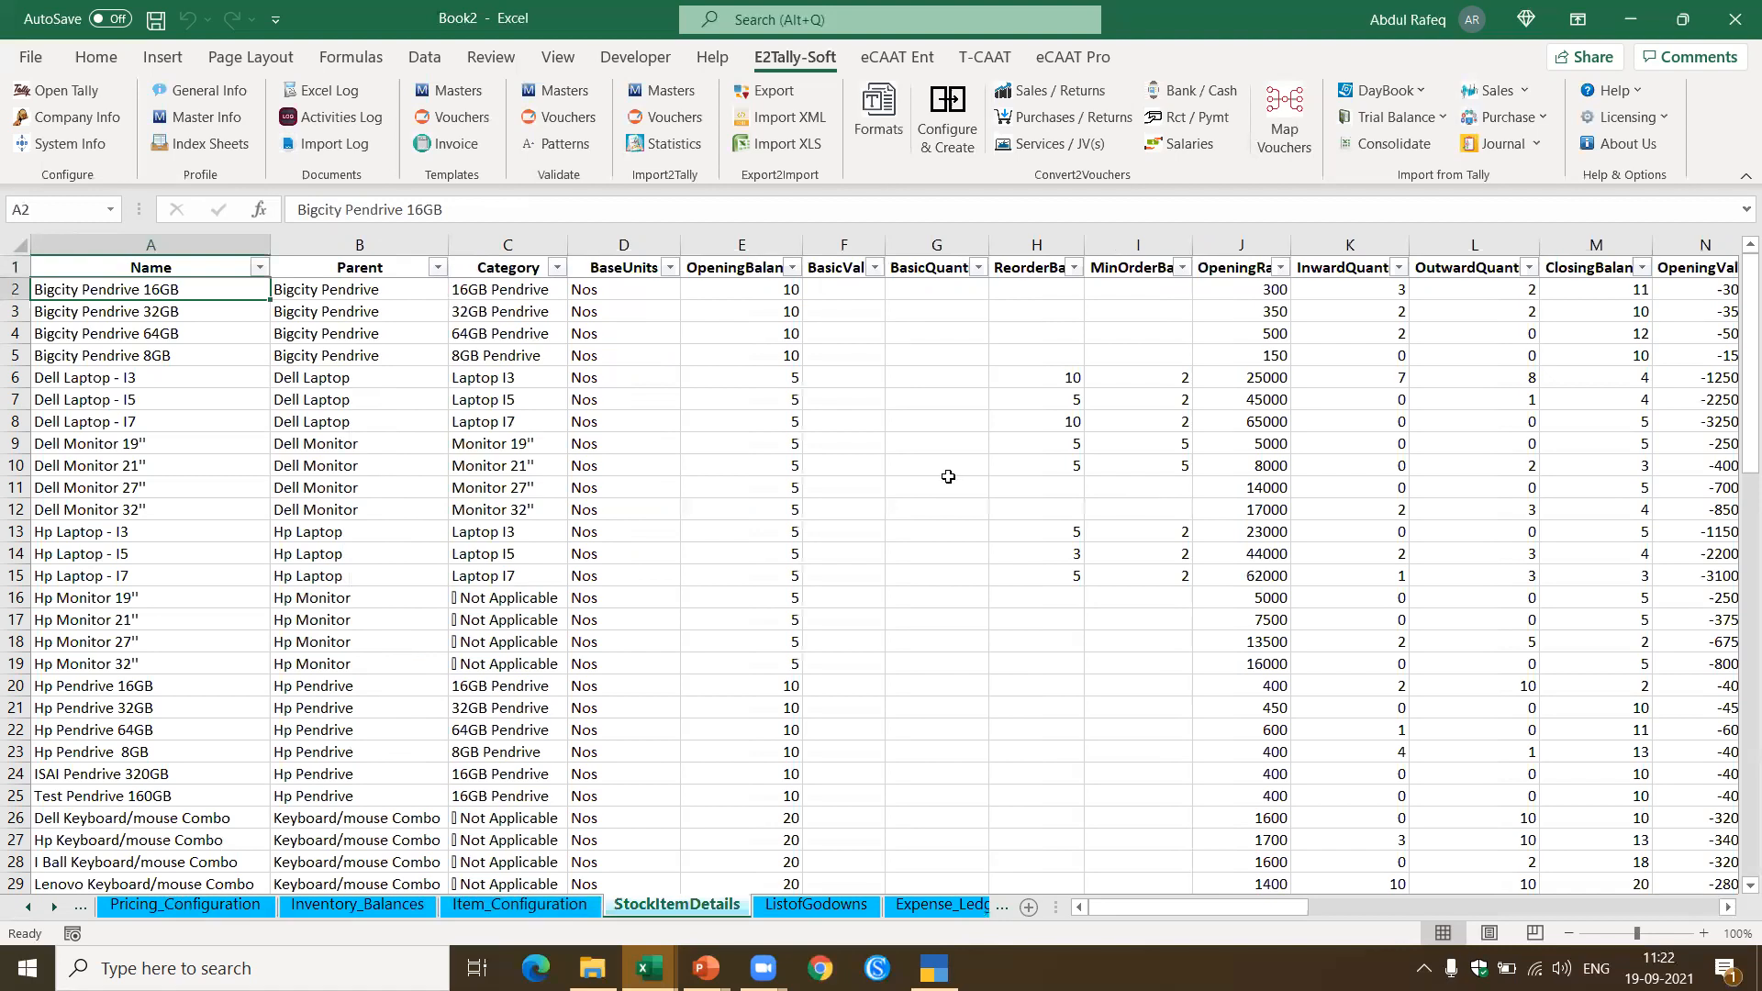
# Step: Look over the ListofGodowns, Expense_Ledgers, All_GroupConfig and All_VoucherTypes sheets
pyautogui.click(820, 907)
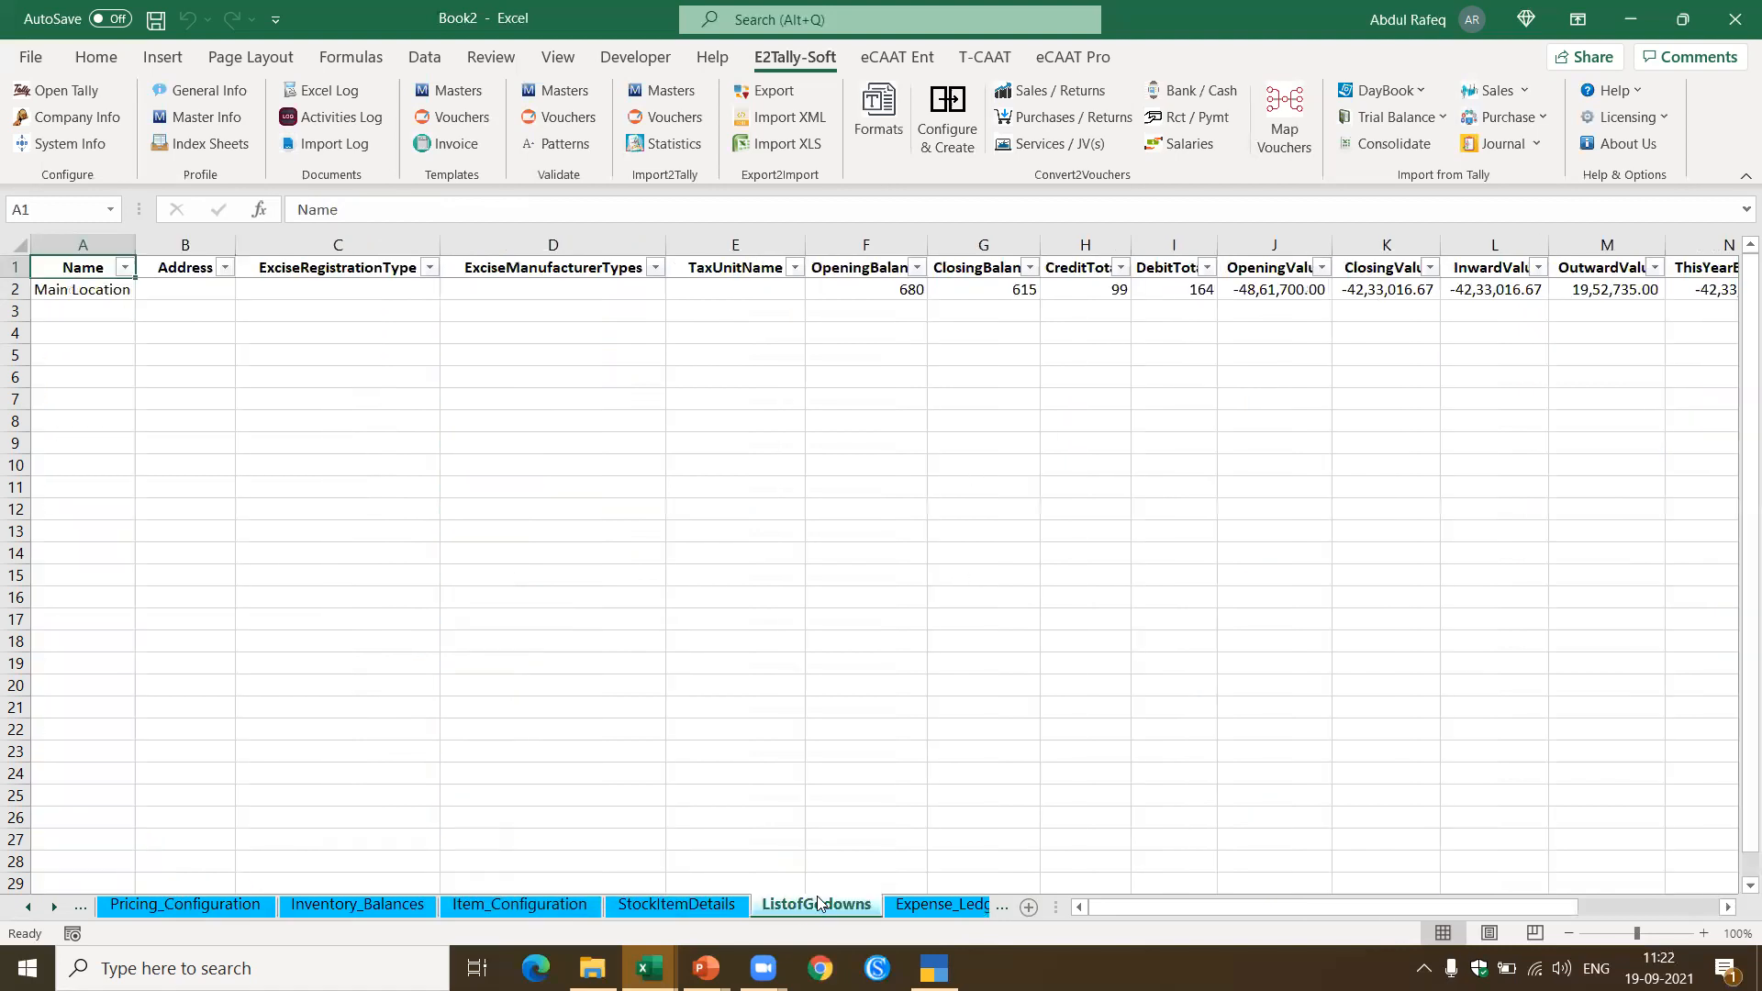
pyautogui.click(903, 909)
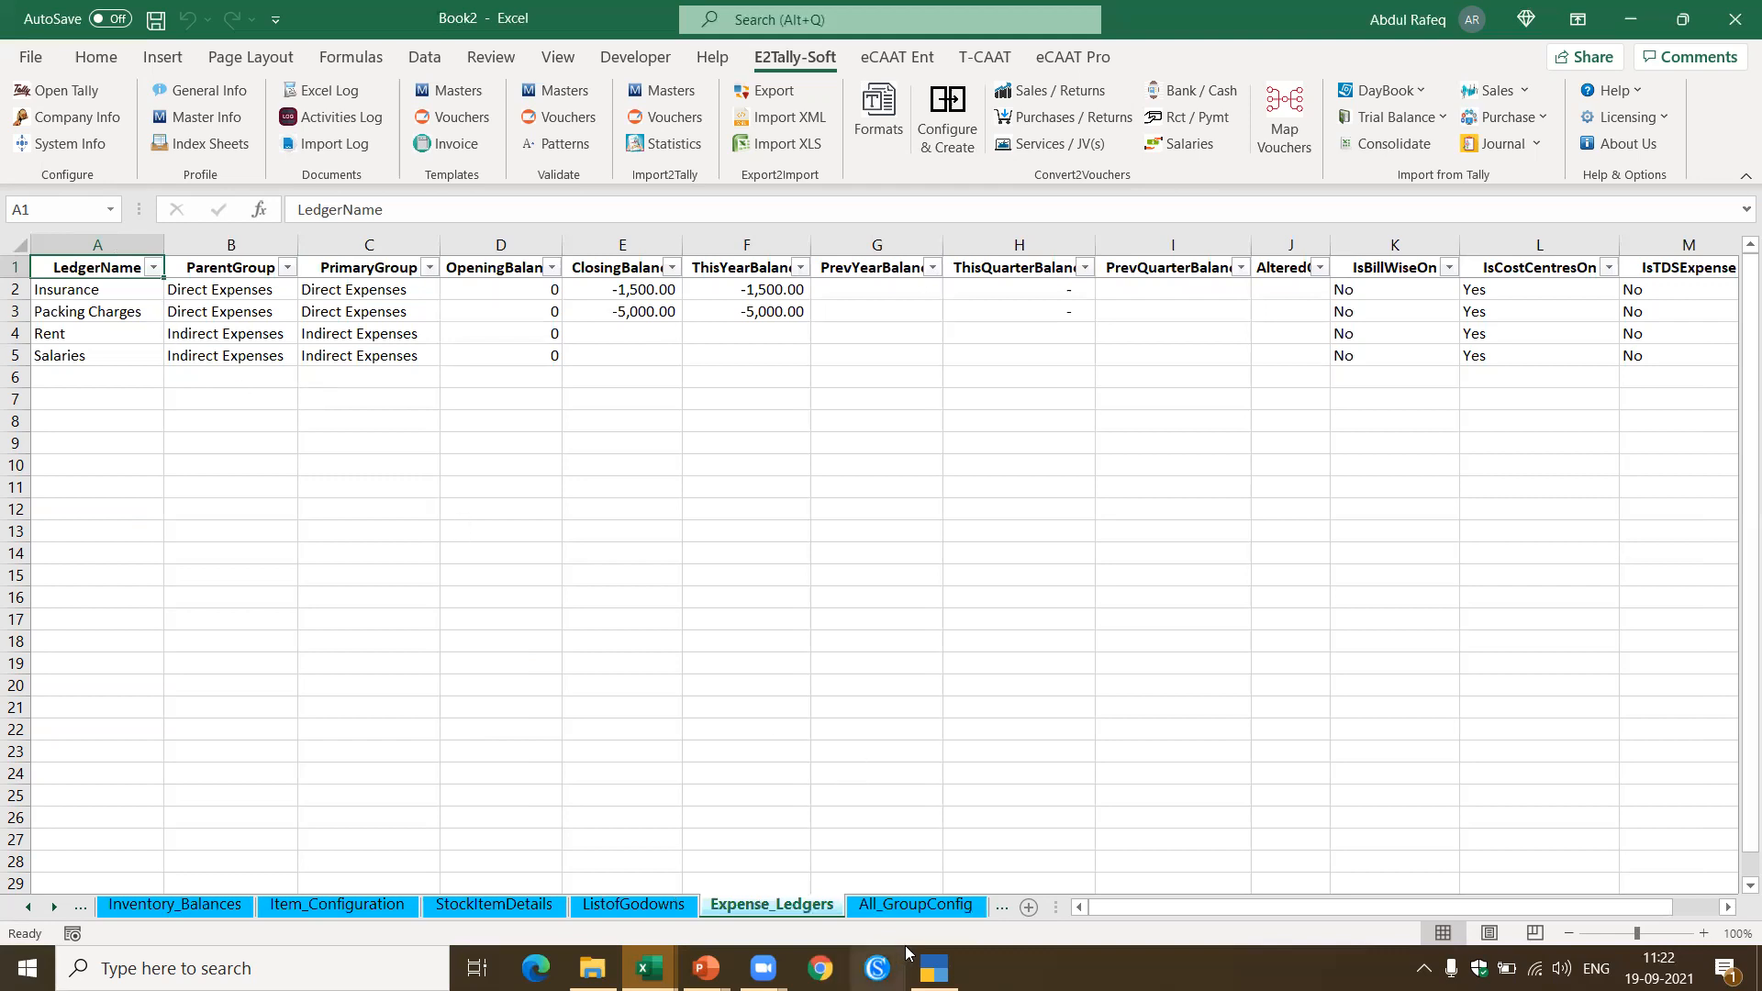
pyautogui.click(911, 918)
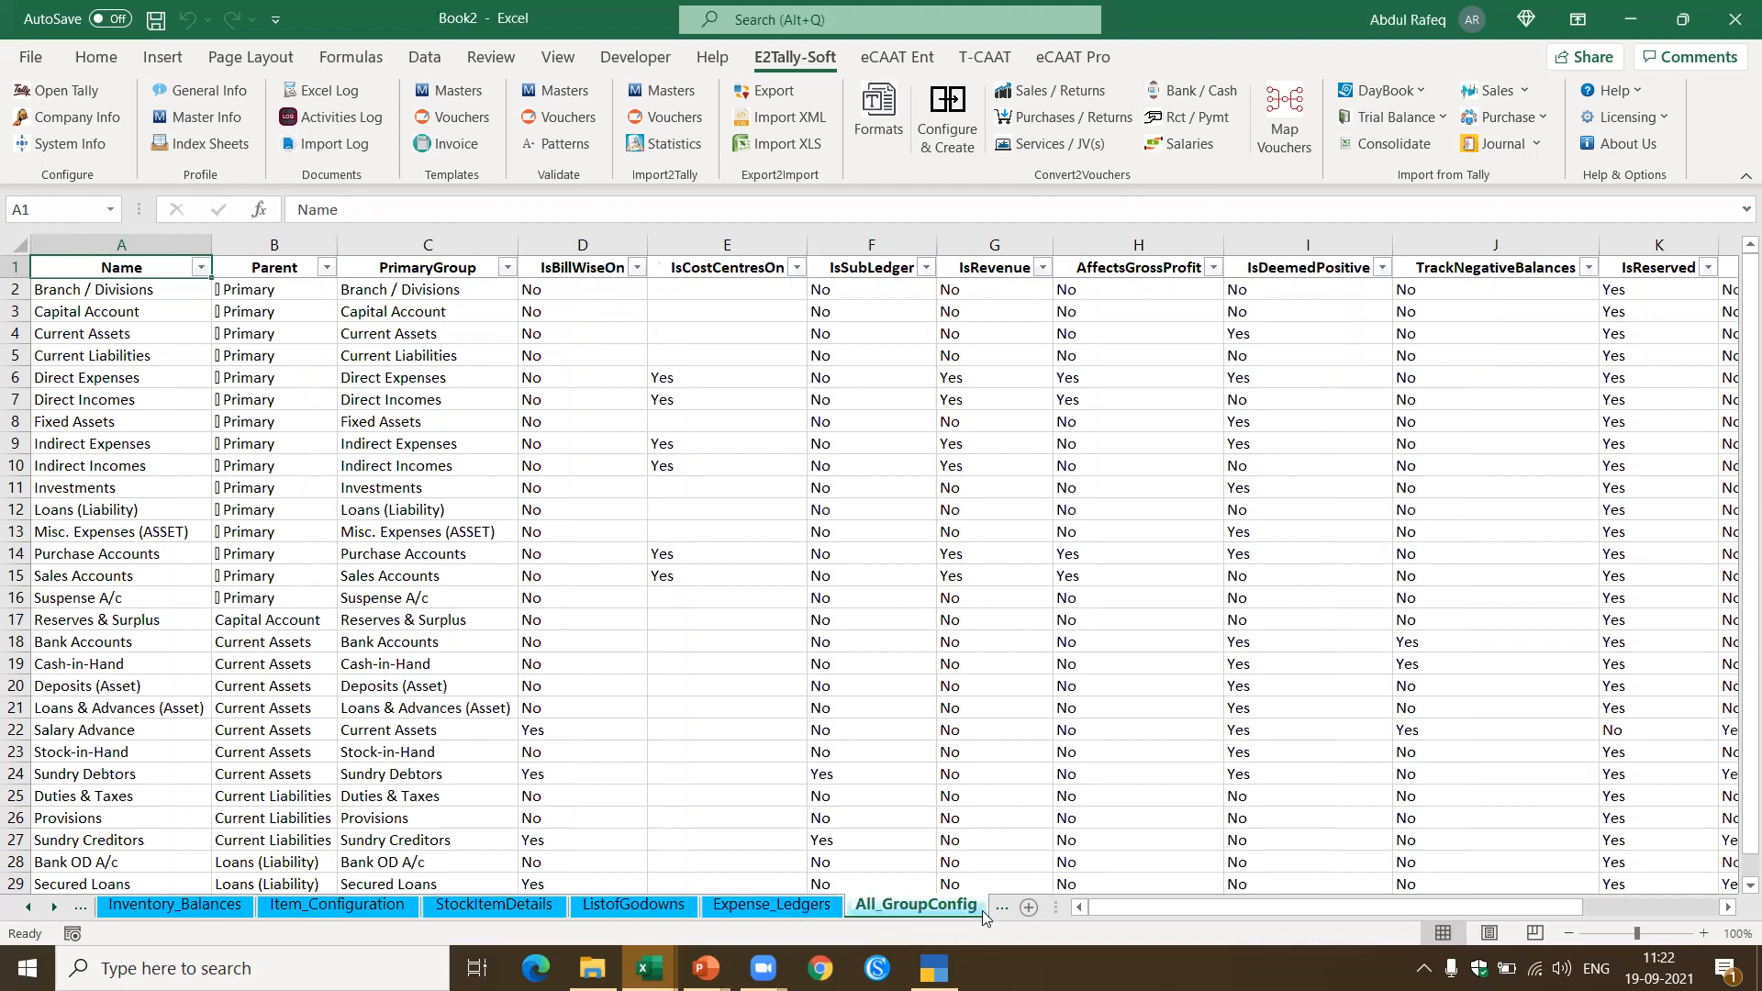
pyautogui.click(999, 910)
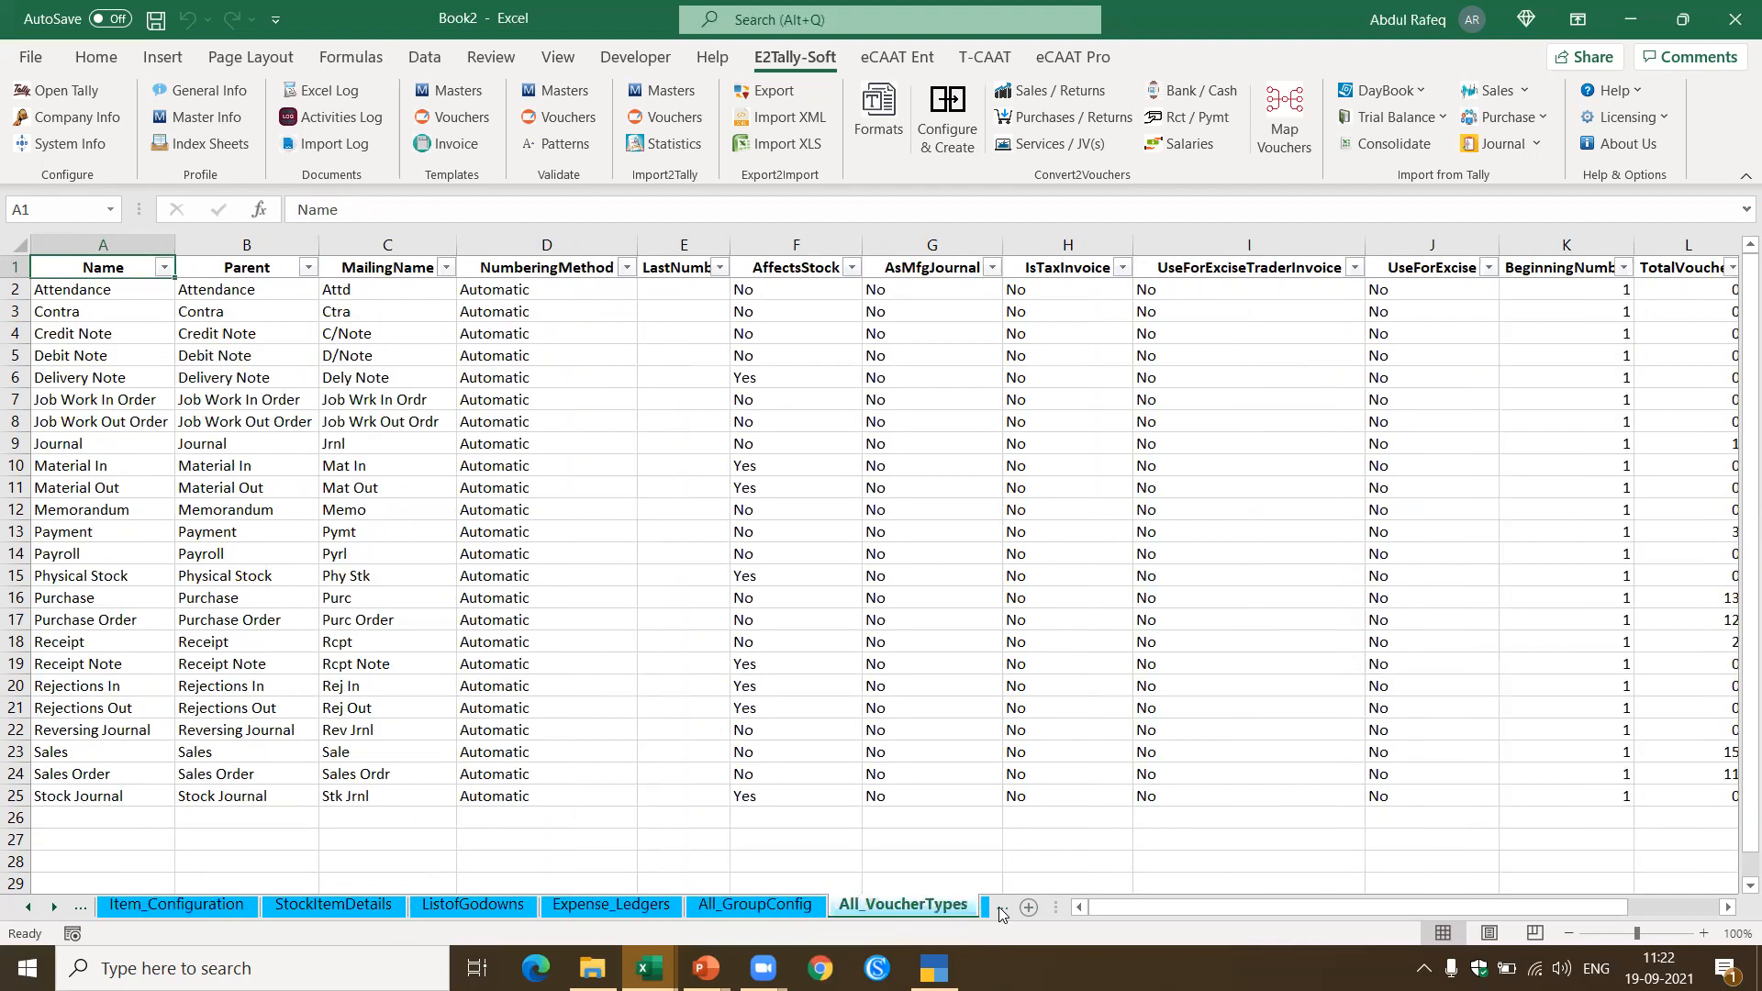
# Step: View the All_LedgerGroups sheet and examine All_ListofLedgers across to its HSN, GST rate and Cess columns
pyautogui.click(985, 910)
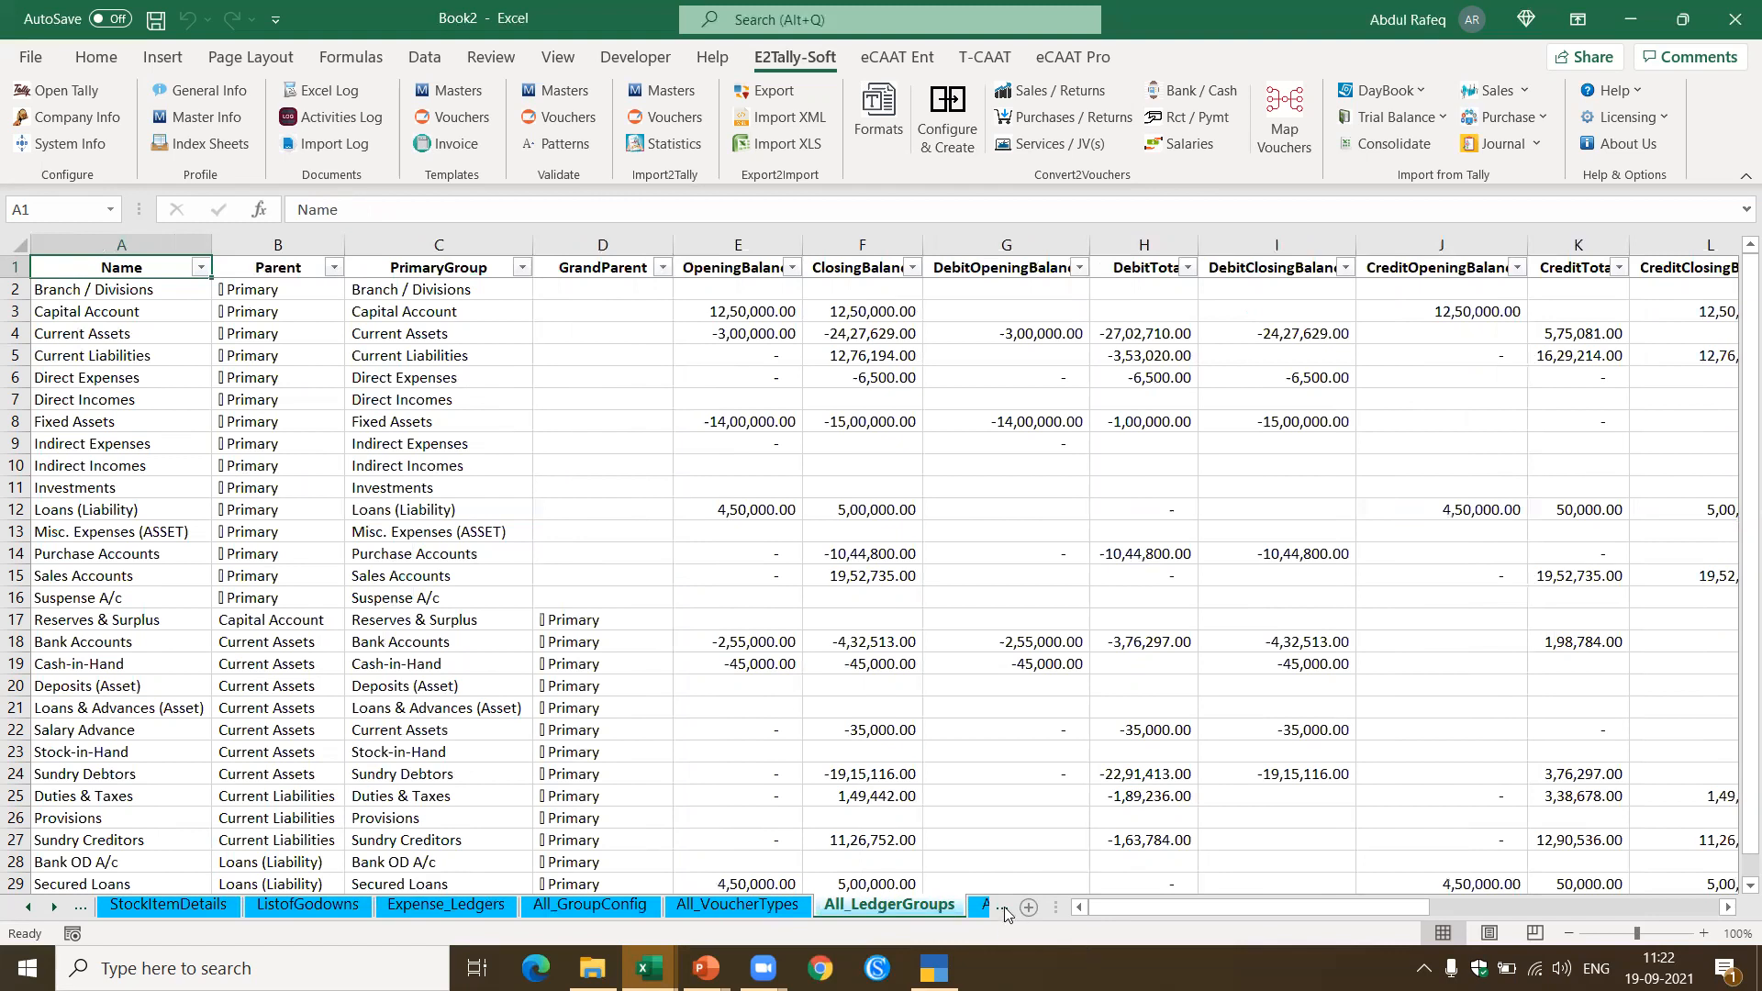
pyautogui.click(985, 909)
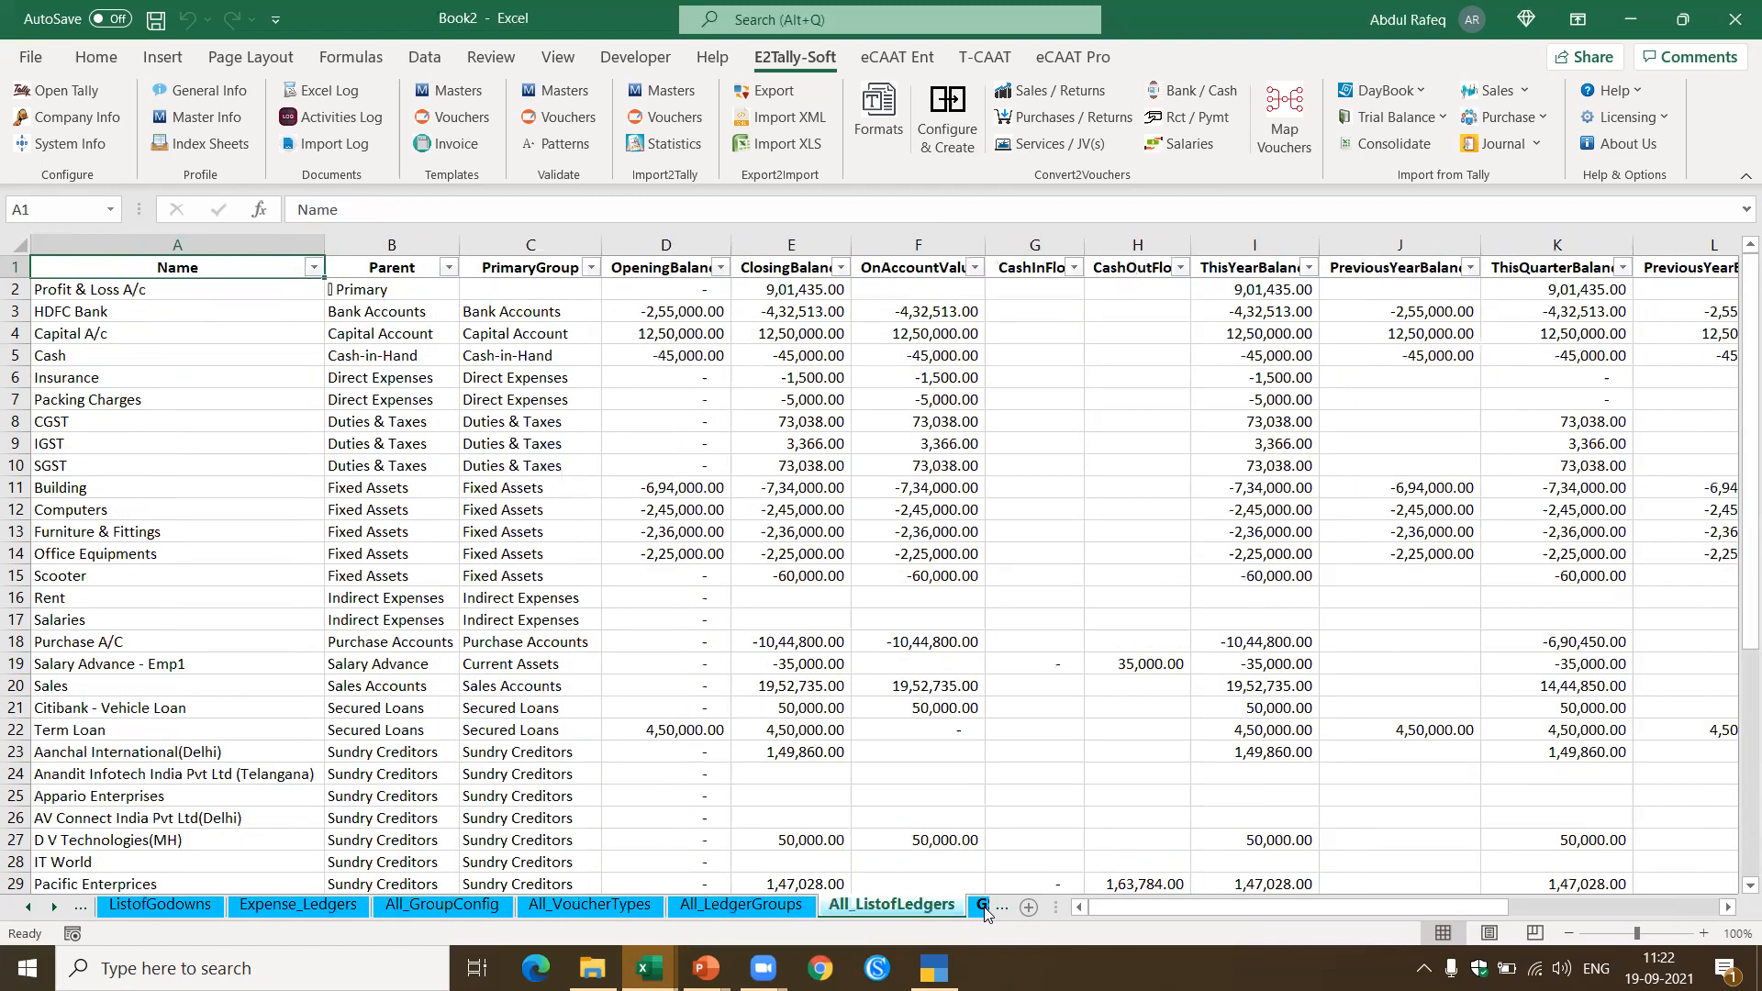
pyautogui.hotkey('ctrl', 'Right')
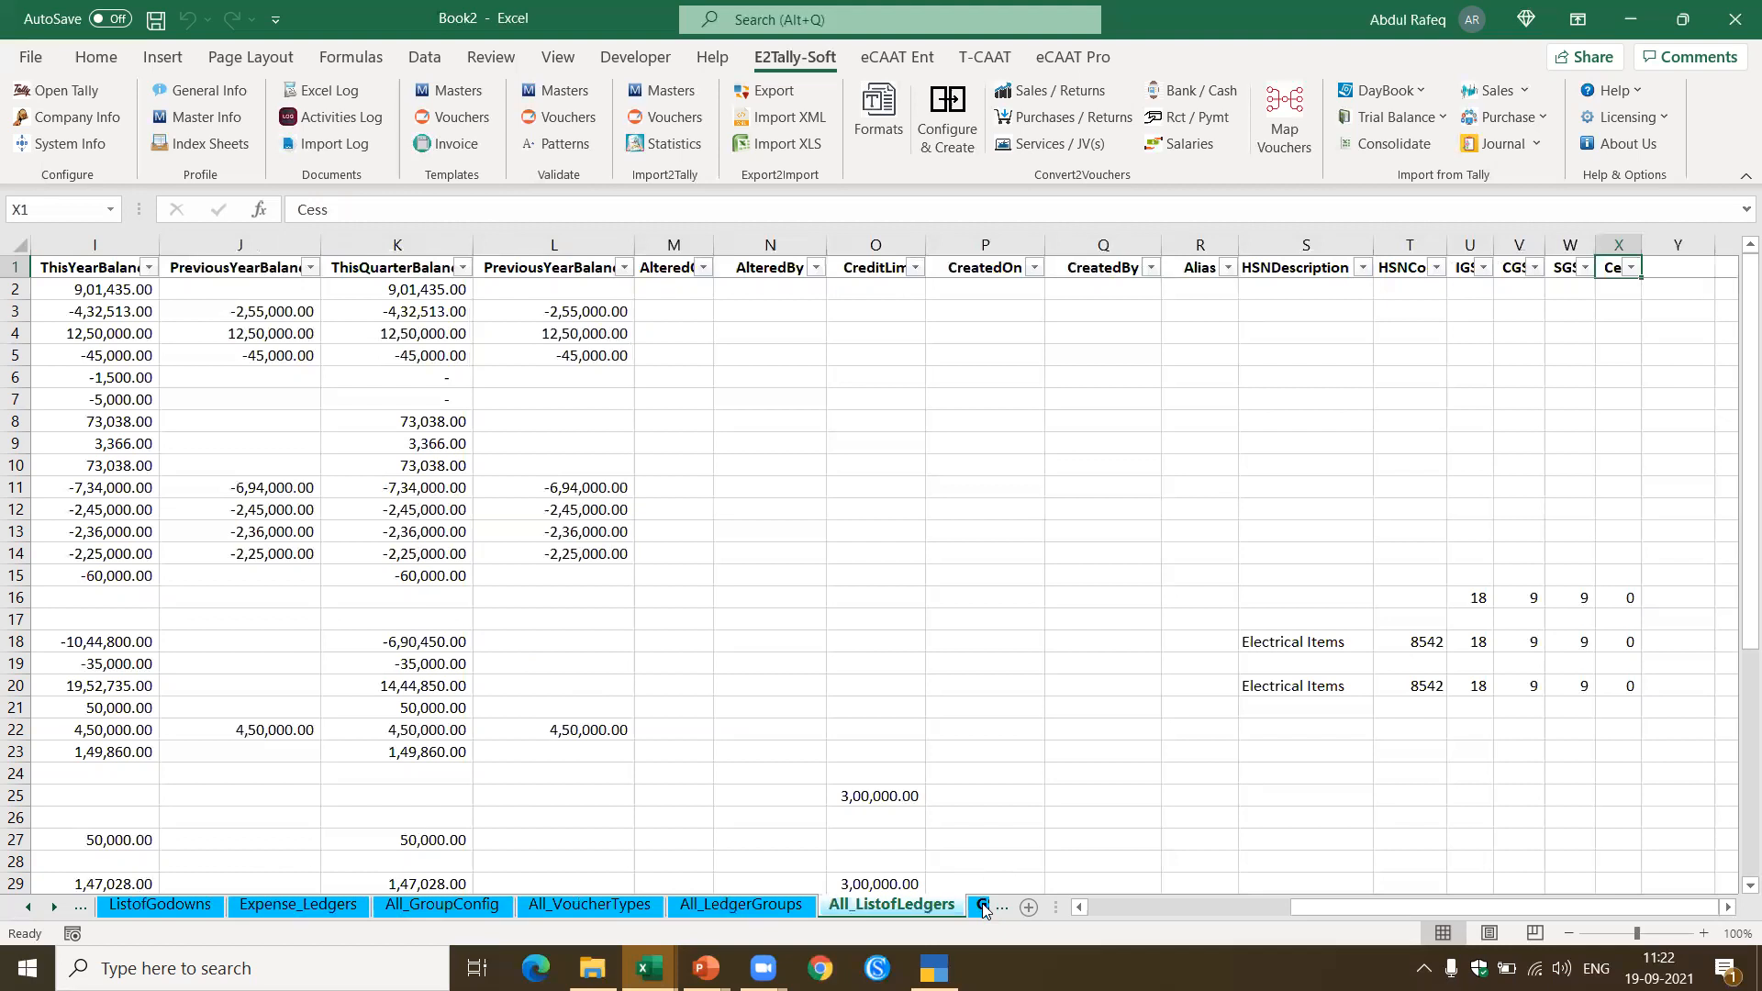
# Step: Examine the GST_Related_Ledgers sheet down to its last ledger and across all its columns, and return to the first record
pyautogui.click(982, 903)
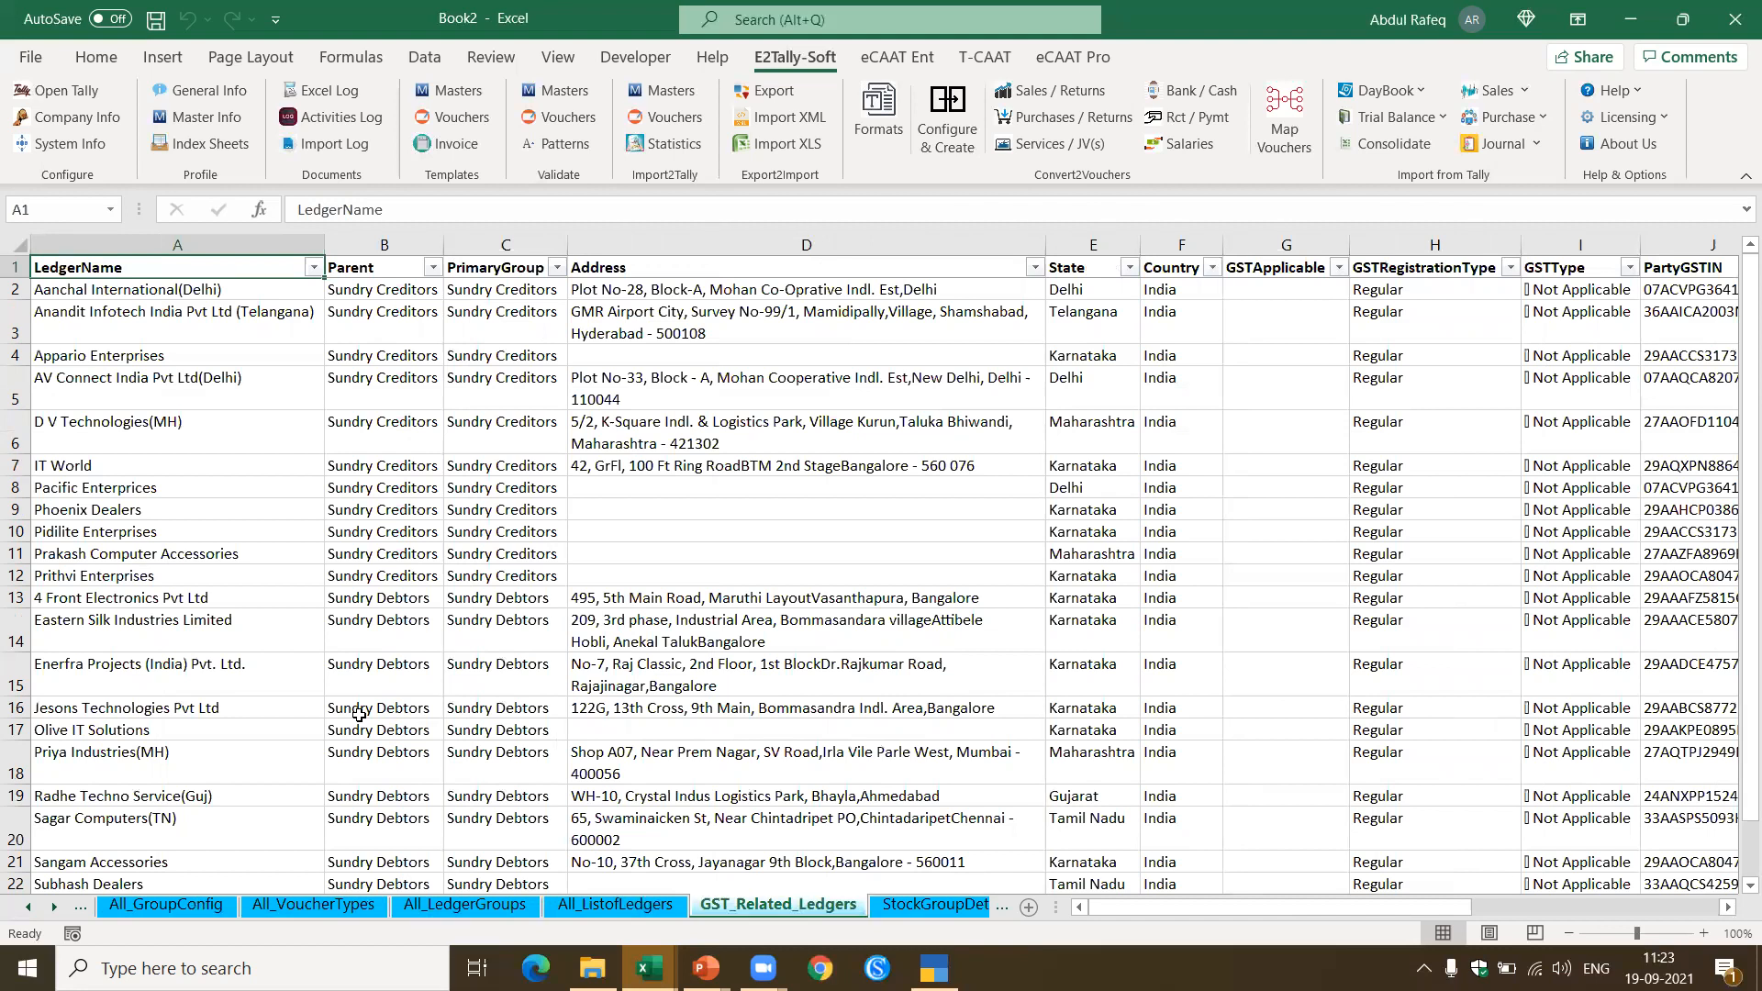
pyautogui.hotkey('ctrl', 'Down')
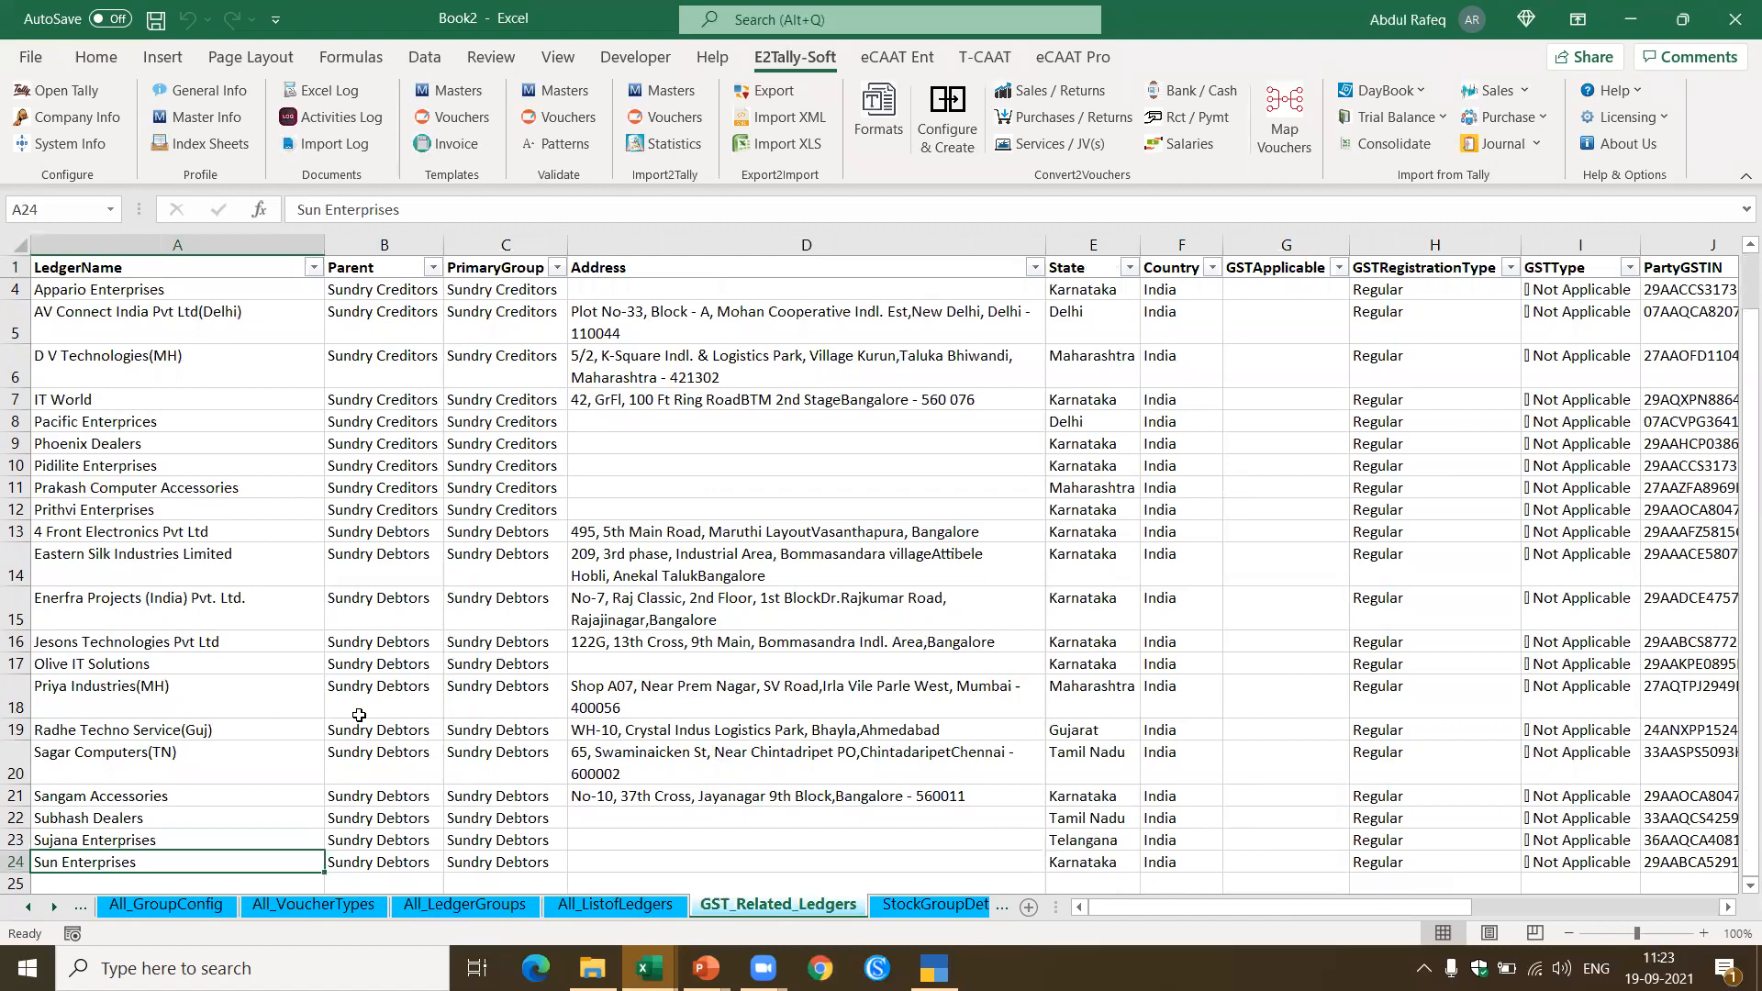
pyautogui.hotkey('ctrl', 'Home')
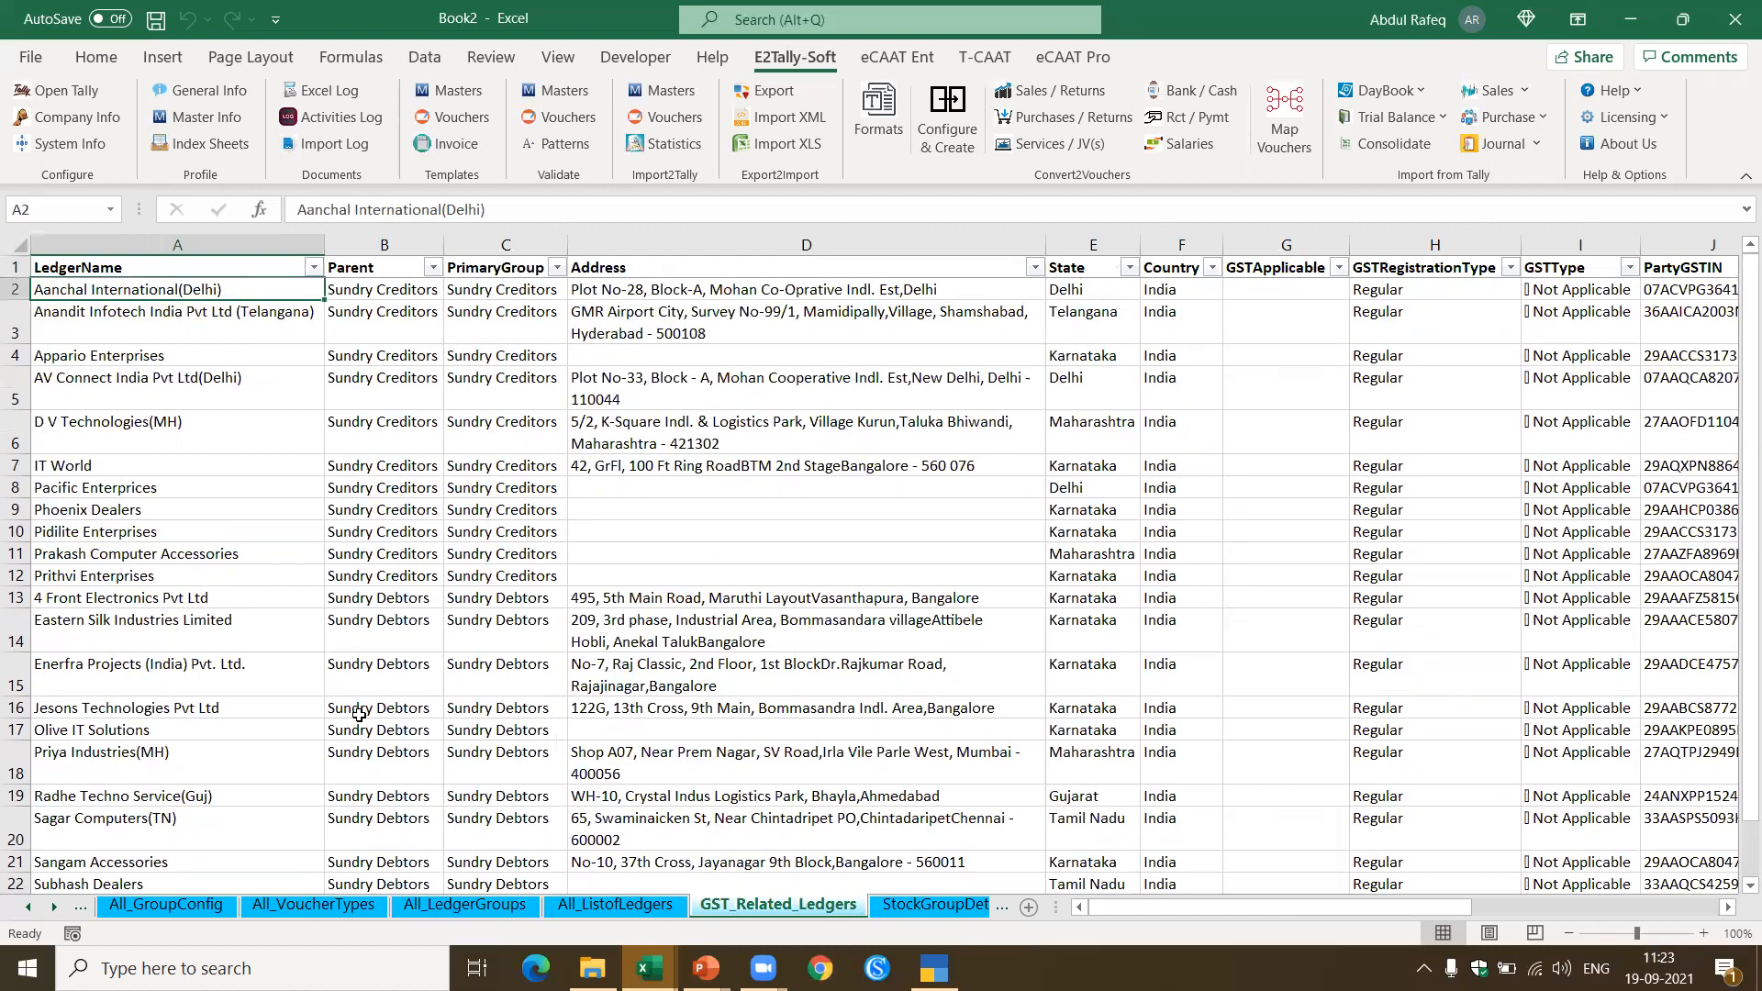
pyautogui.press('Right')
pyautogui.press('Right')
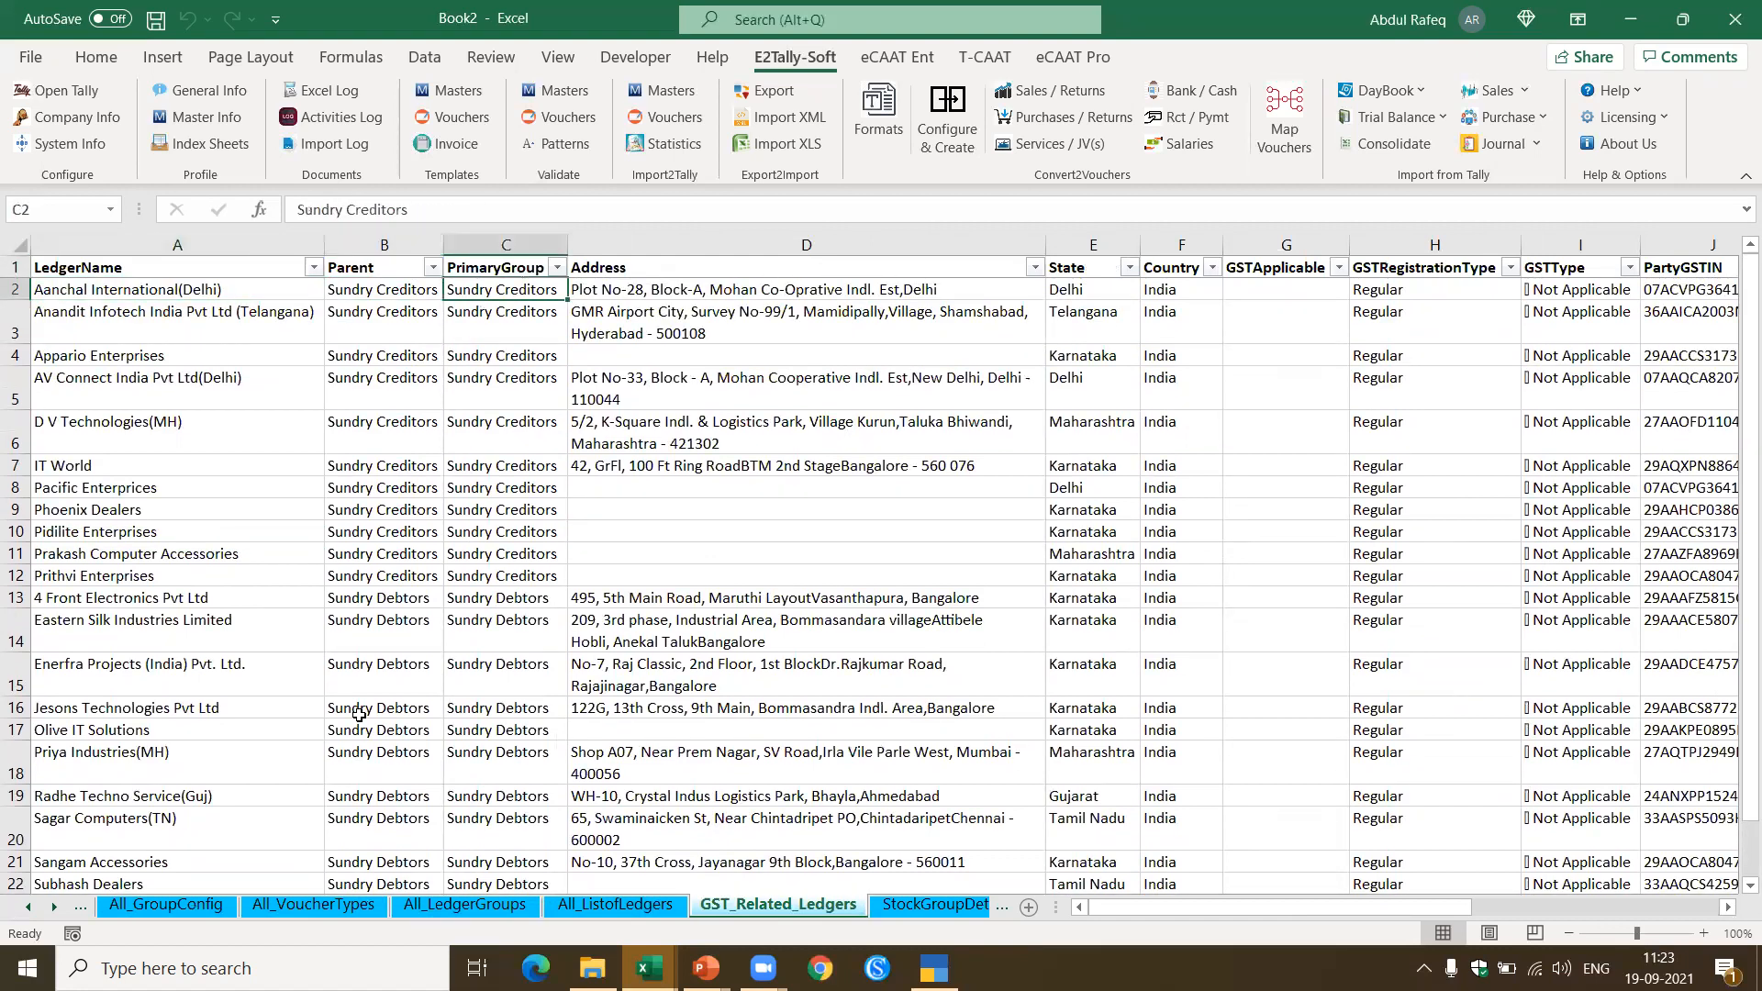
pyautogui.press('Right')
pyautogui.press('Right')
pyautogui.press('Right')
pyautogui.press('Right')
pyautogui.press('Right')
pyautogui.press('Right')
pyautogui.press('Right')
pyautogui.press('Right')
pyautogui.press('Right')
pyautogui.press('Right')
pyautogui.press('Right')
pyautogui.press('Right')
pyautogui.press('Right')
pyautogui.press('Right')
pyautogui.press('Right')
pyautogui.press('Right')
pyautogui.press('Right')
pyautogui.press('Right')
pyautogui.press('Right')
pyautogui.press('Right')
pyautogui.press('Right')
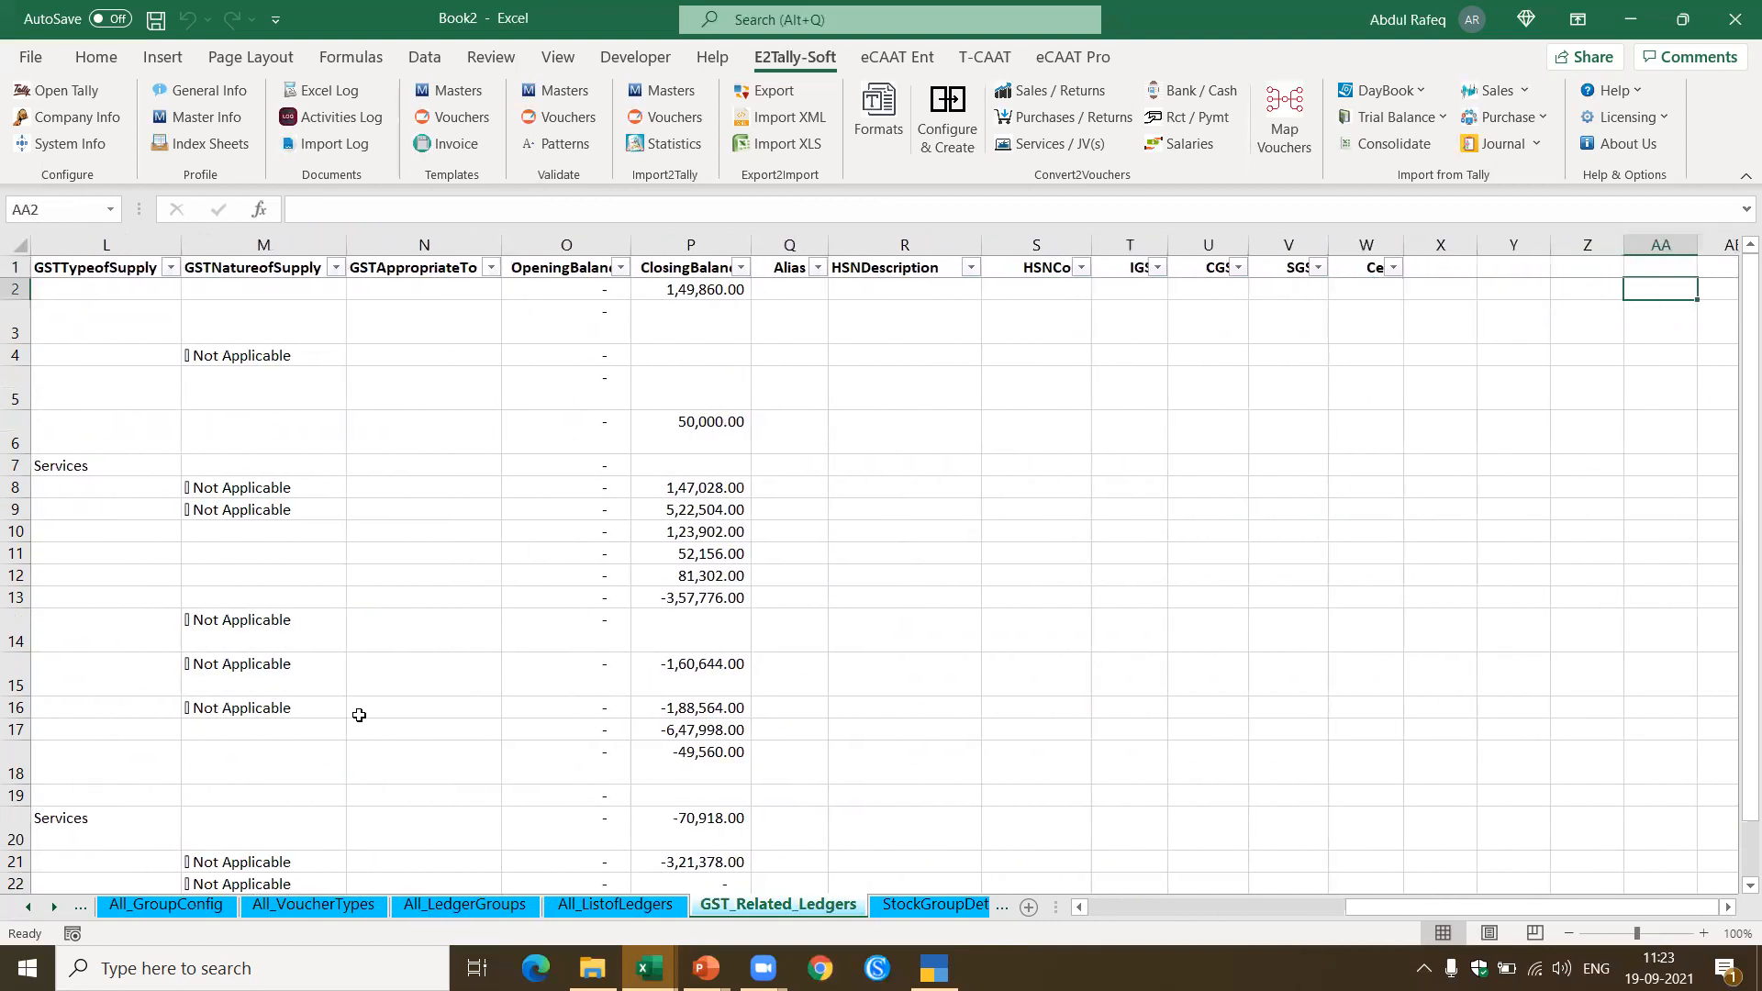
pyautogui.press('Home')
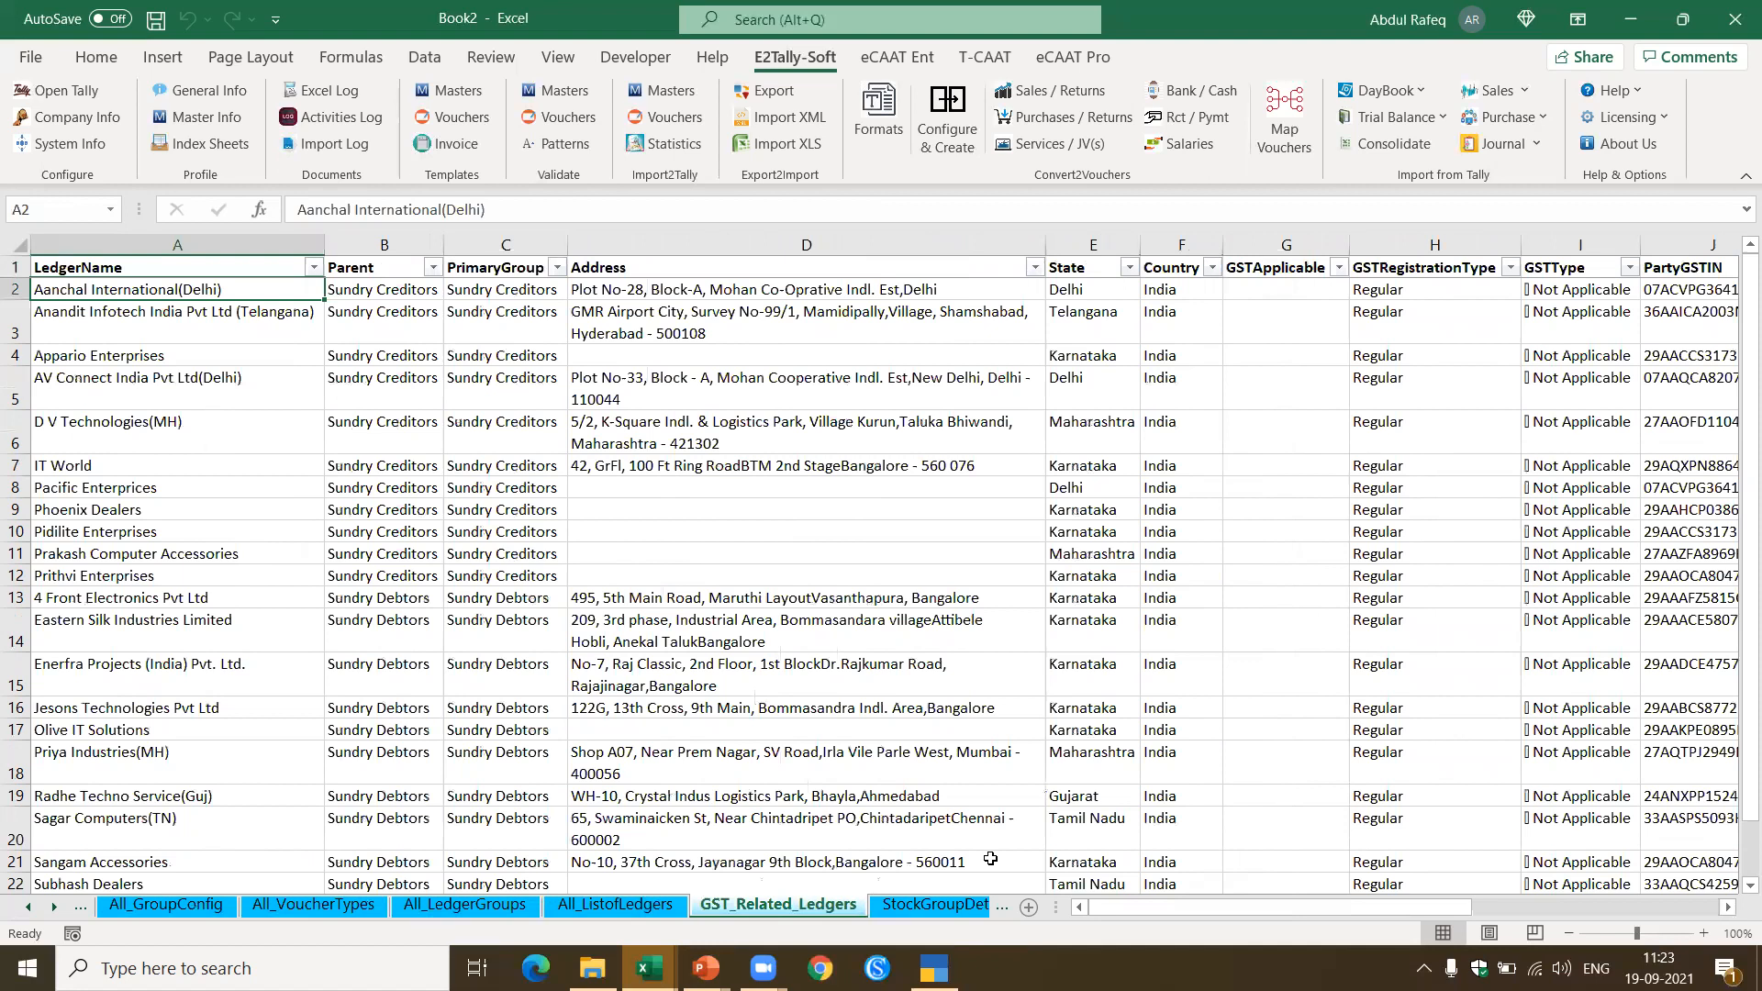
# Step: Look over the StockGroupDetails sheet, and go back to the IndexSheet and CategoryAnalysis sheets
pyautogui.click(954, 906)
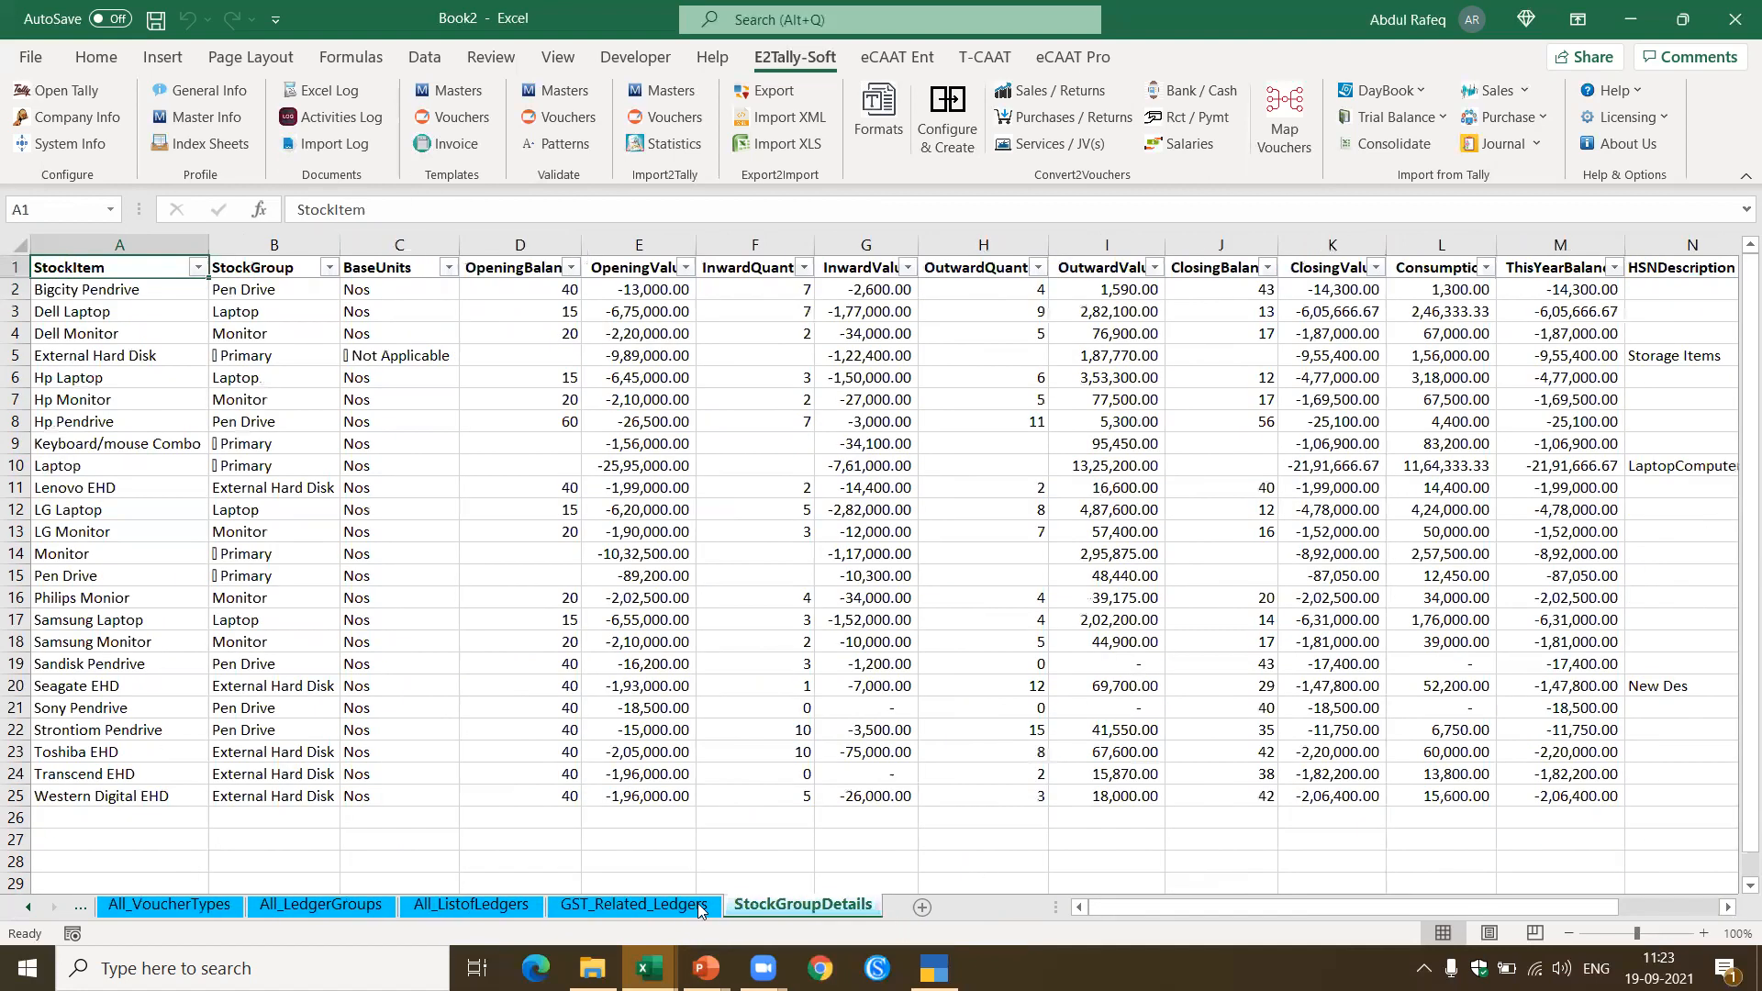
pyautogui.press('Down')
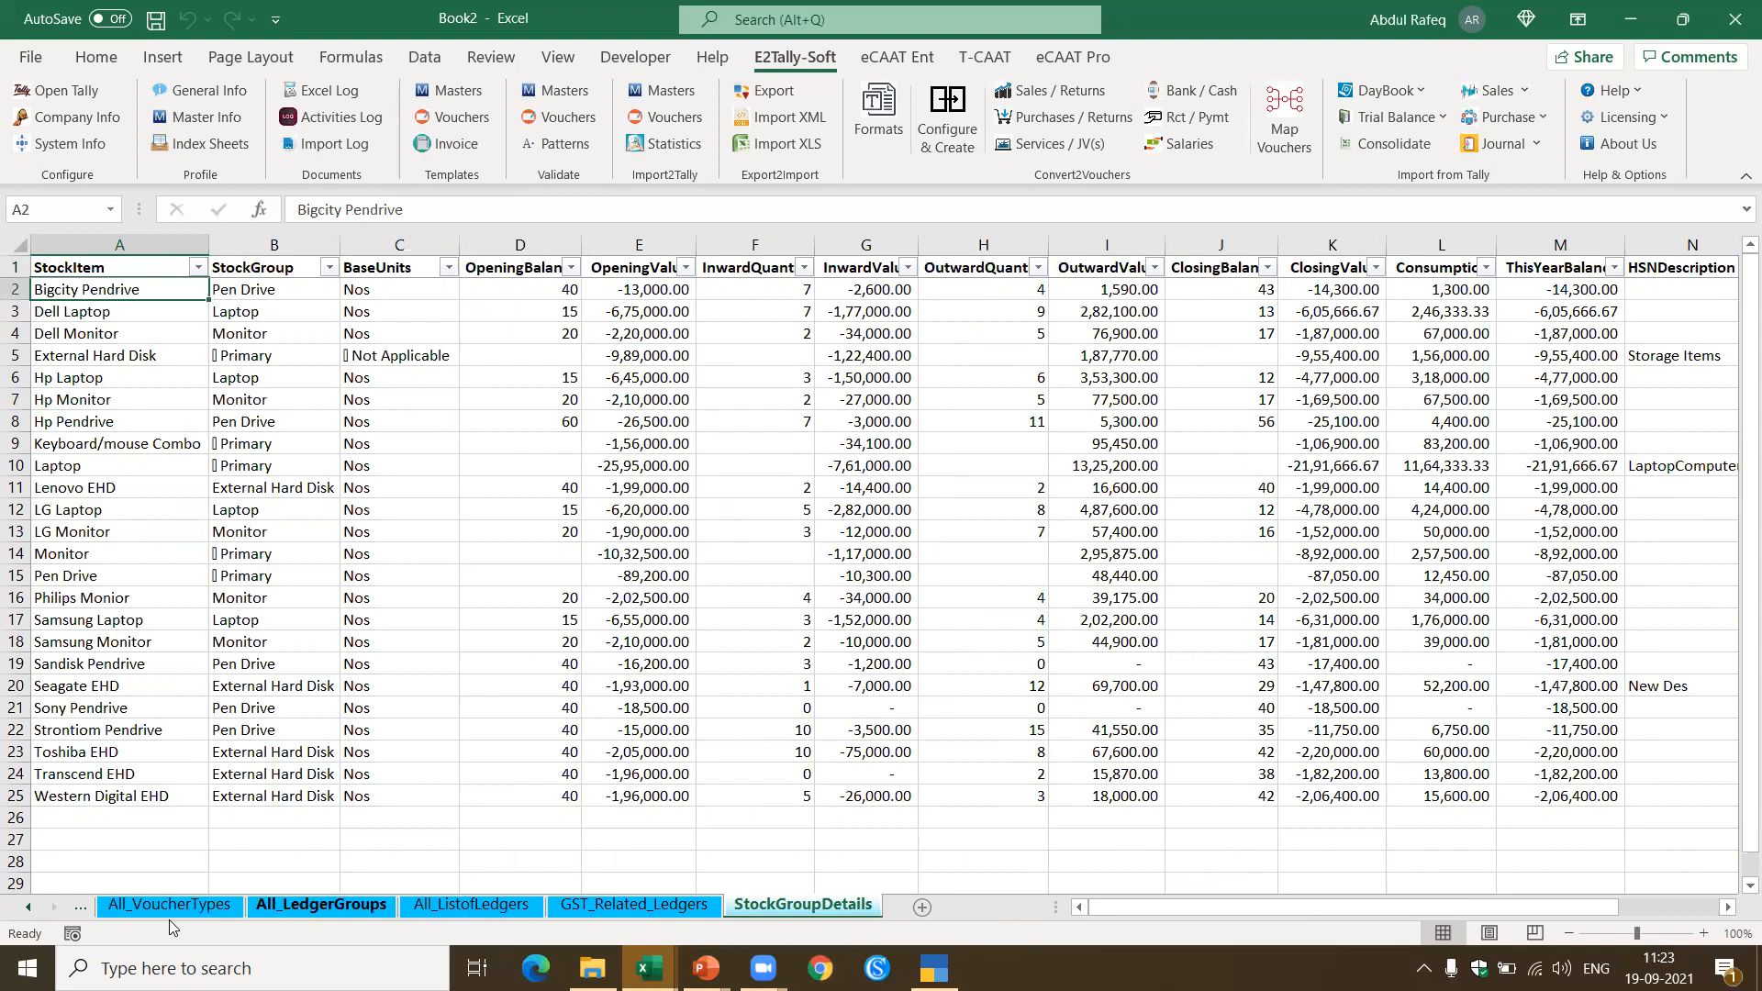
pyautogui.click(30, 908)
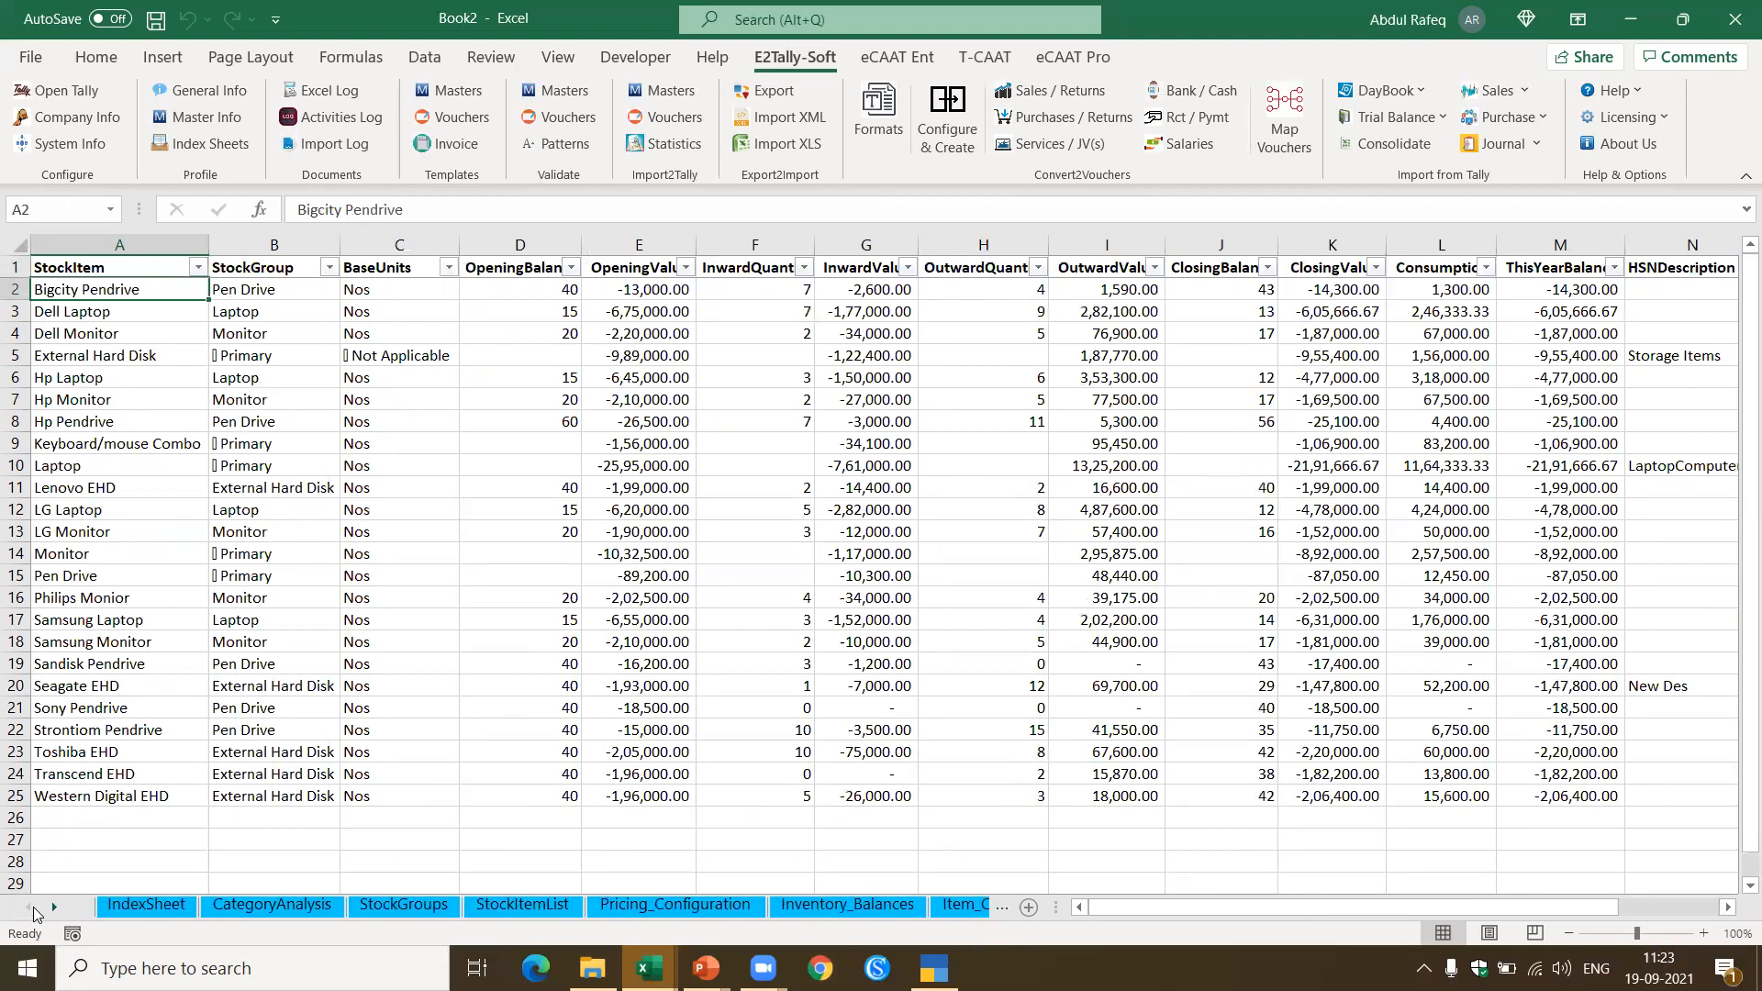
pyautogui.click(146, 904)
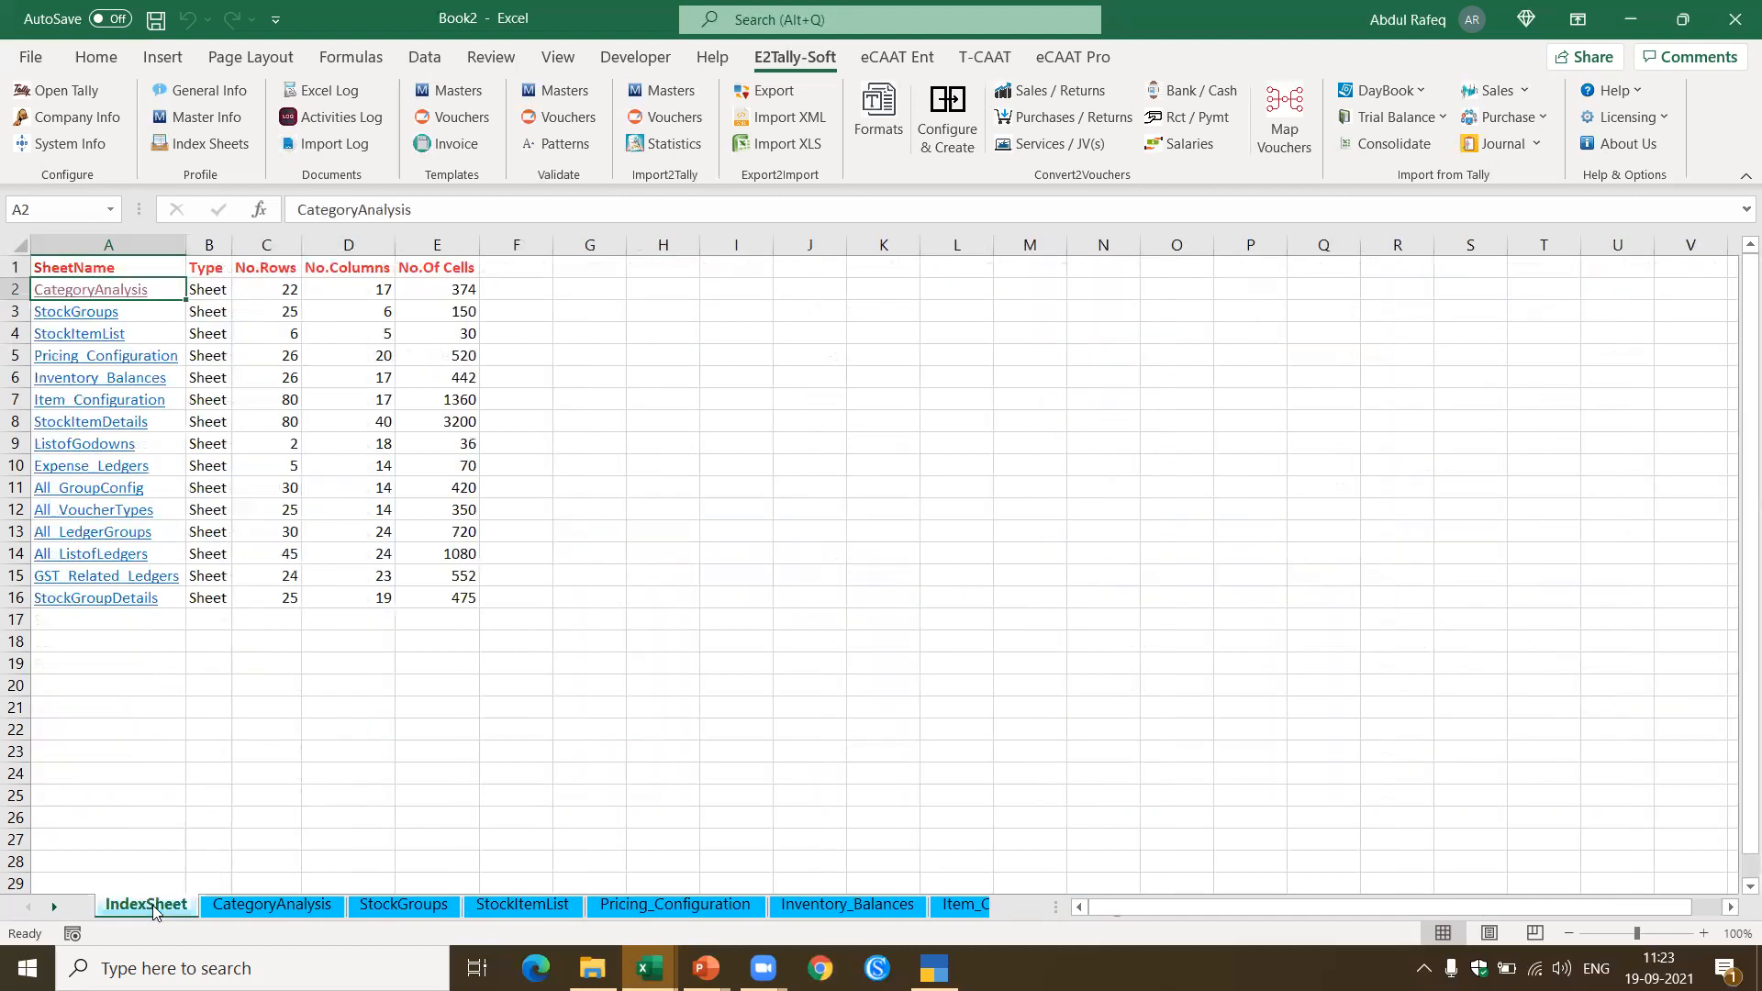
pyautogui.click(241, 908)
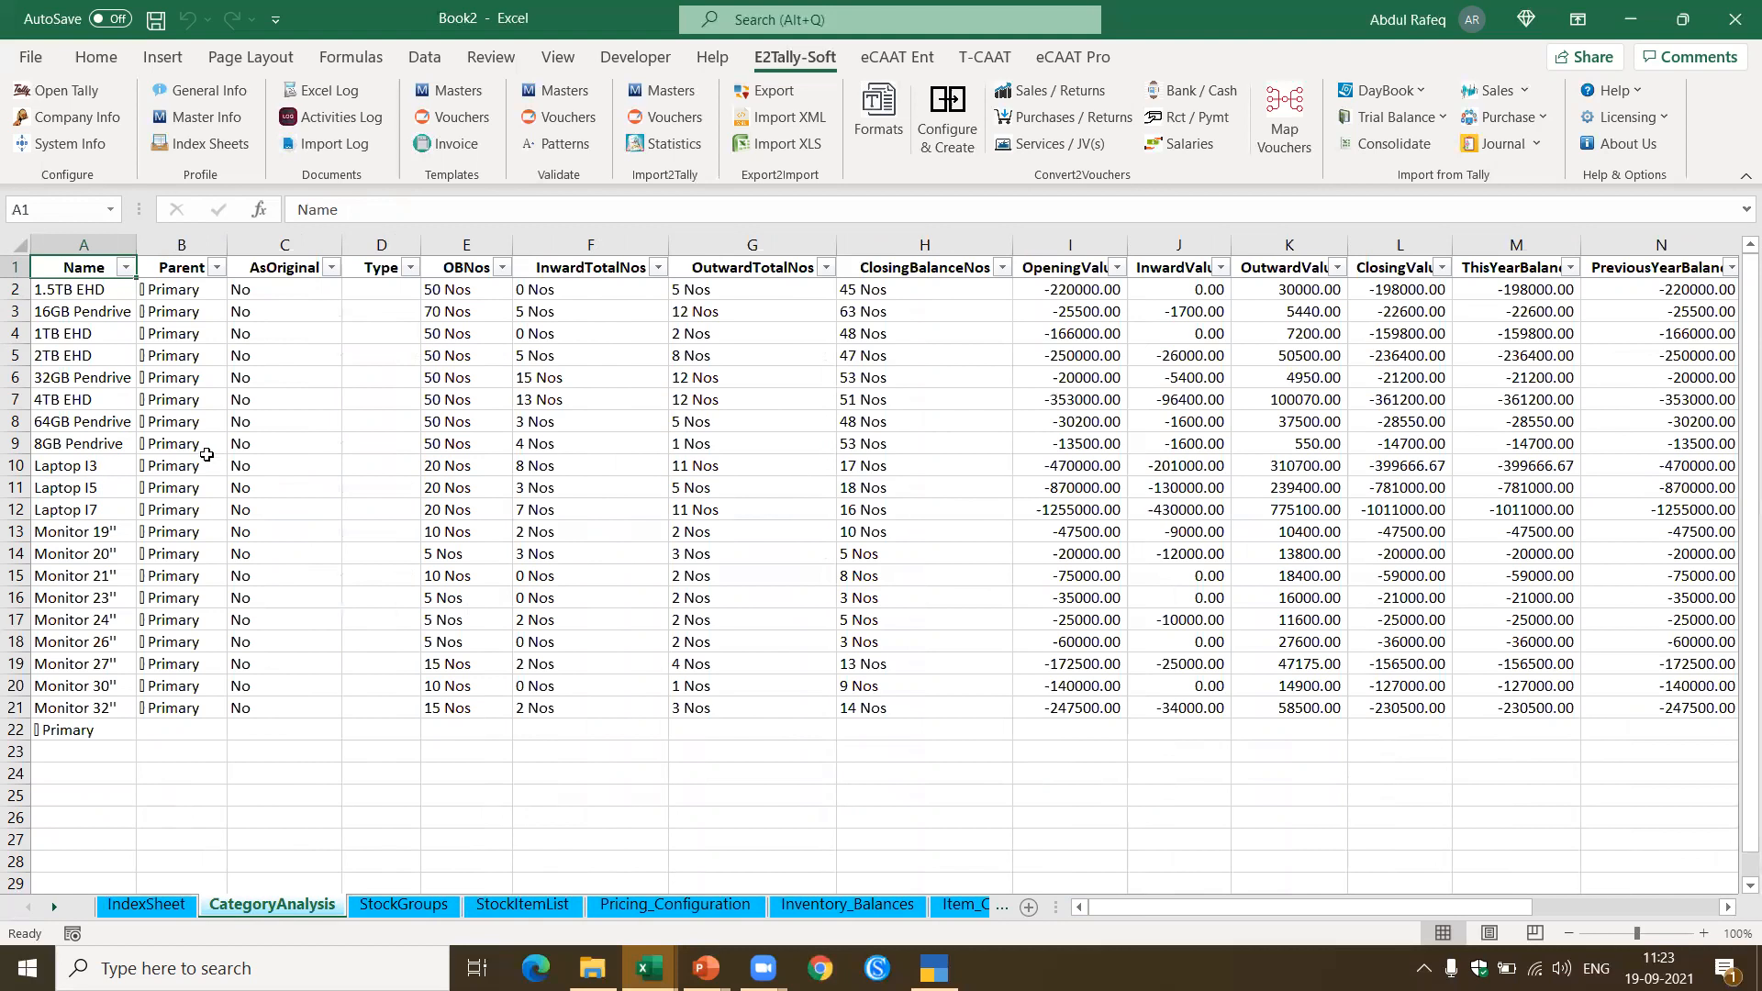
pyautogui.click(171, 447)
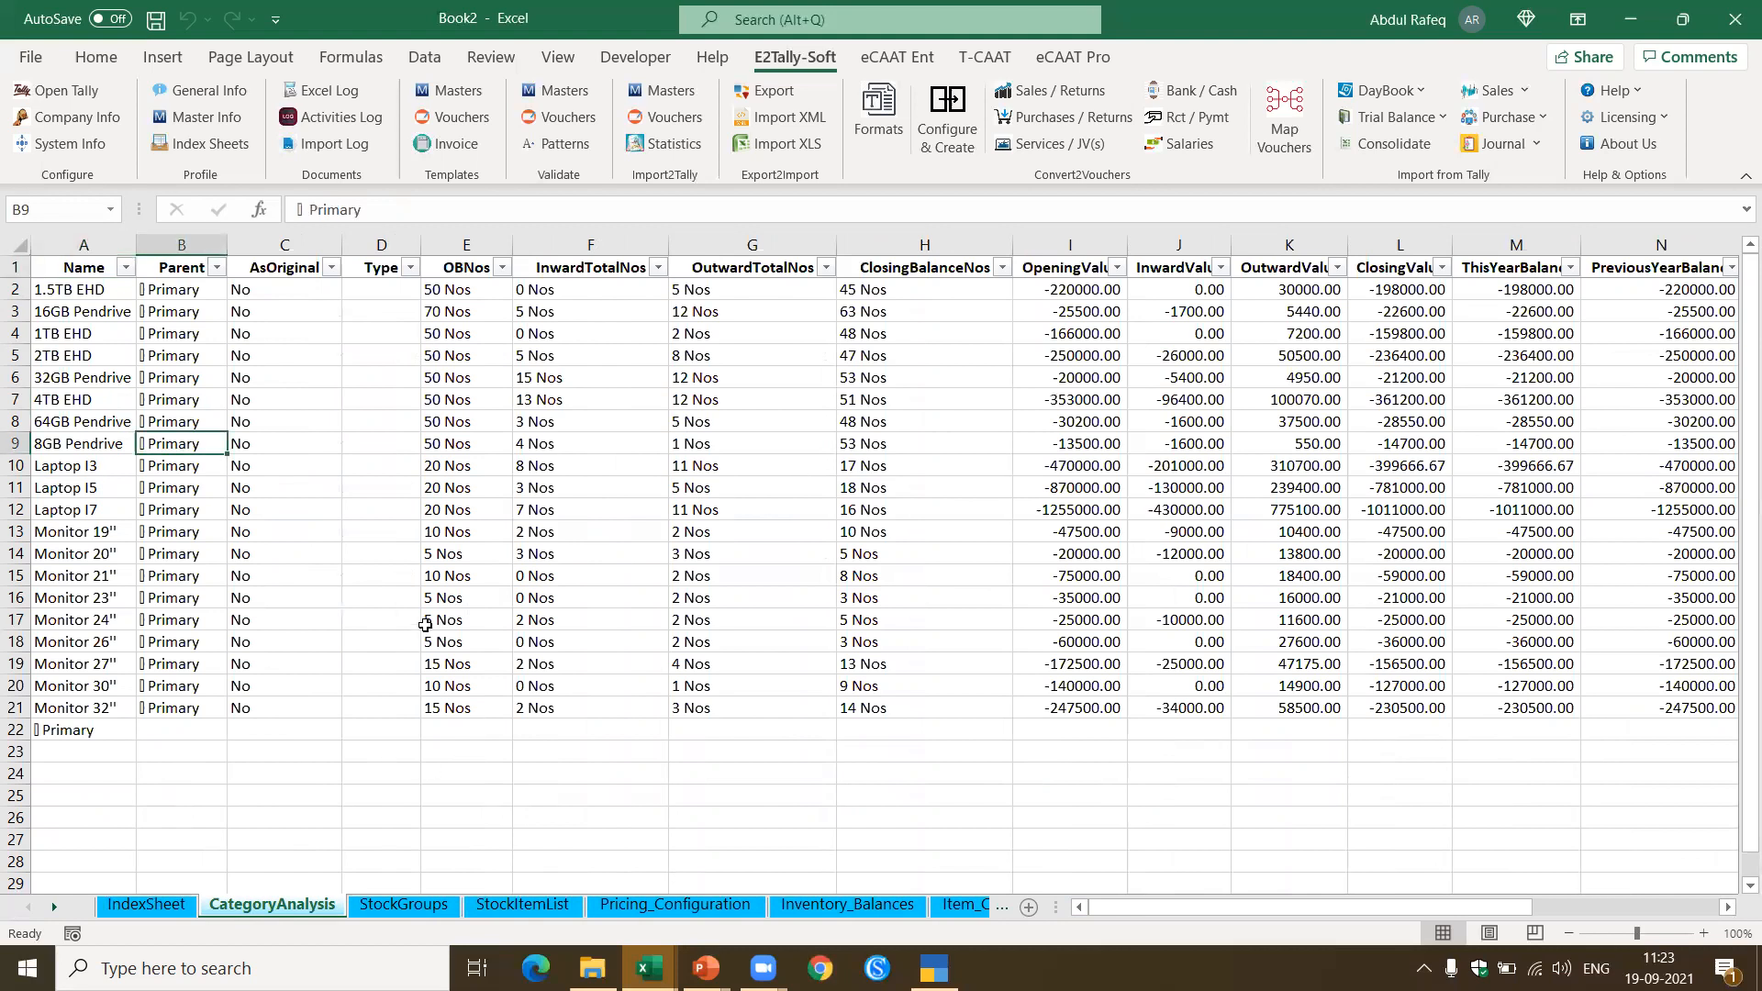
# Step: Switch to the presentation slide about the demo of importing masters from Tally
pyautogui.hotkey('alt', 'Tab')
pyautogui.hotkey('alt', 'Tab')
pyautogui.hotkey('alt', 'Tab')
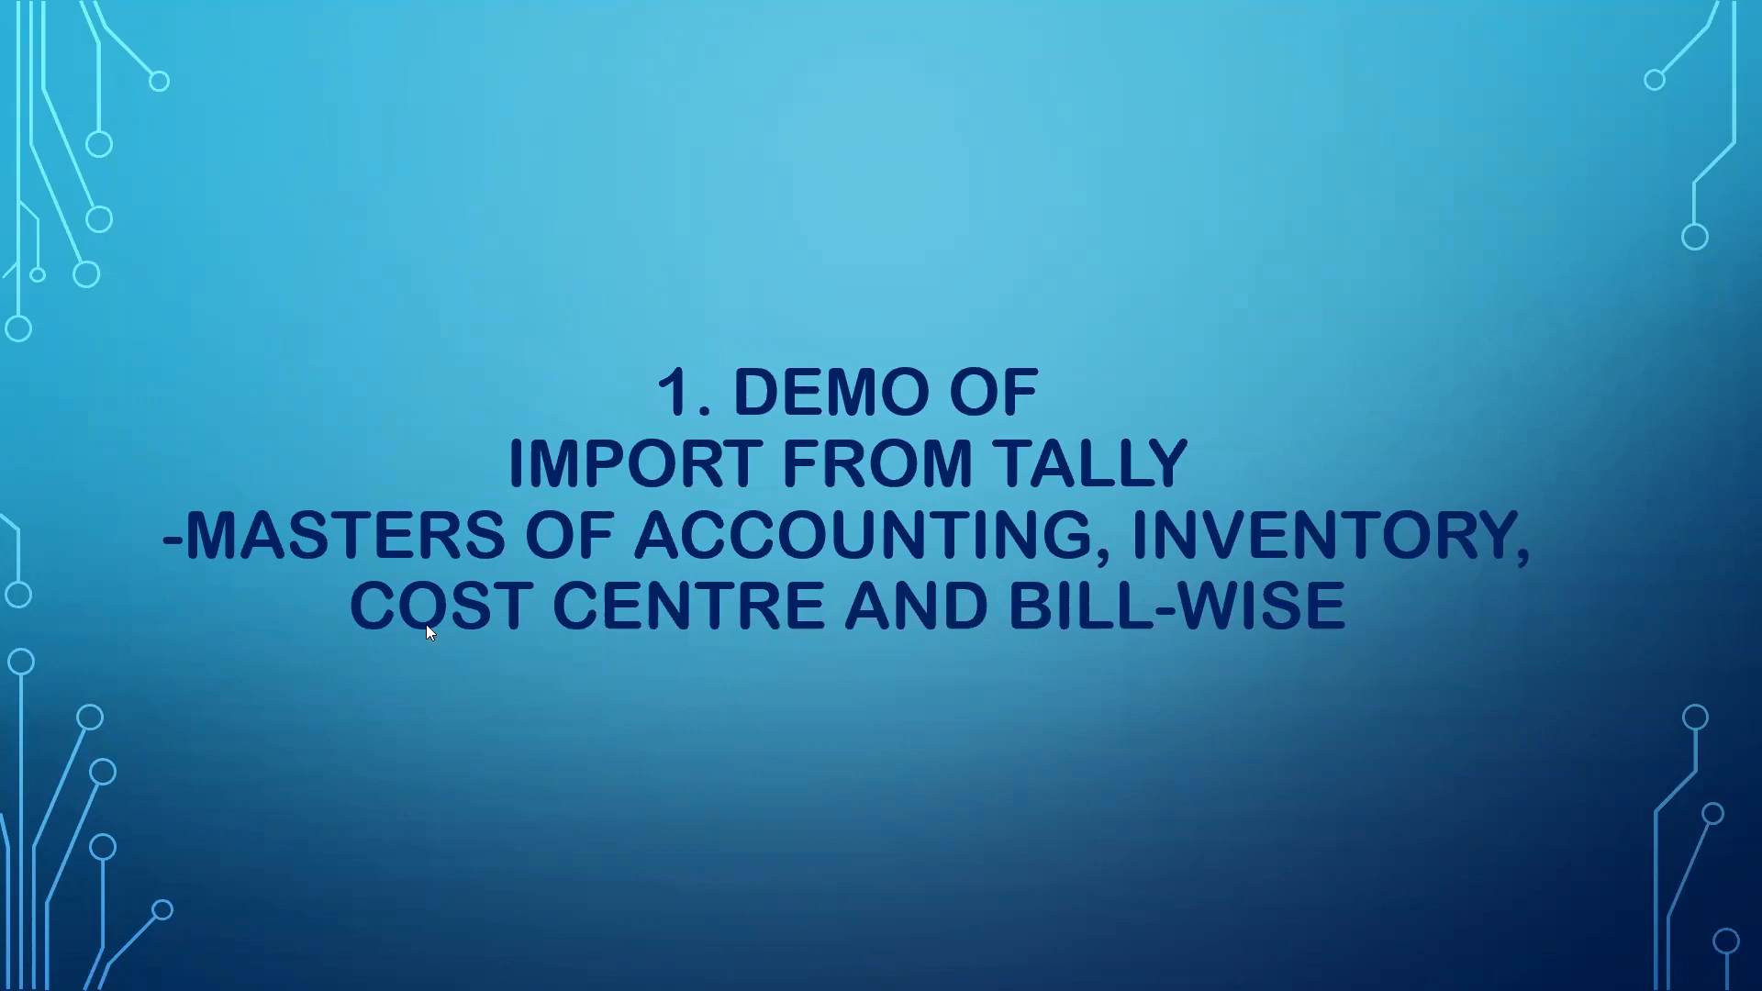
# Step: Switch back to the Book2 workbook and import All Ledger Masters from Tally through Master Info
pyautogui.hotkey('alt', 'Tab')
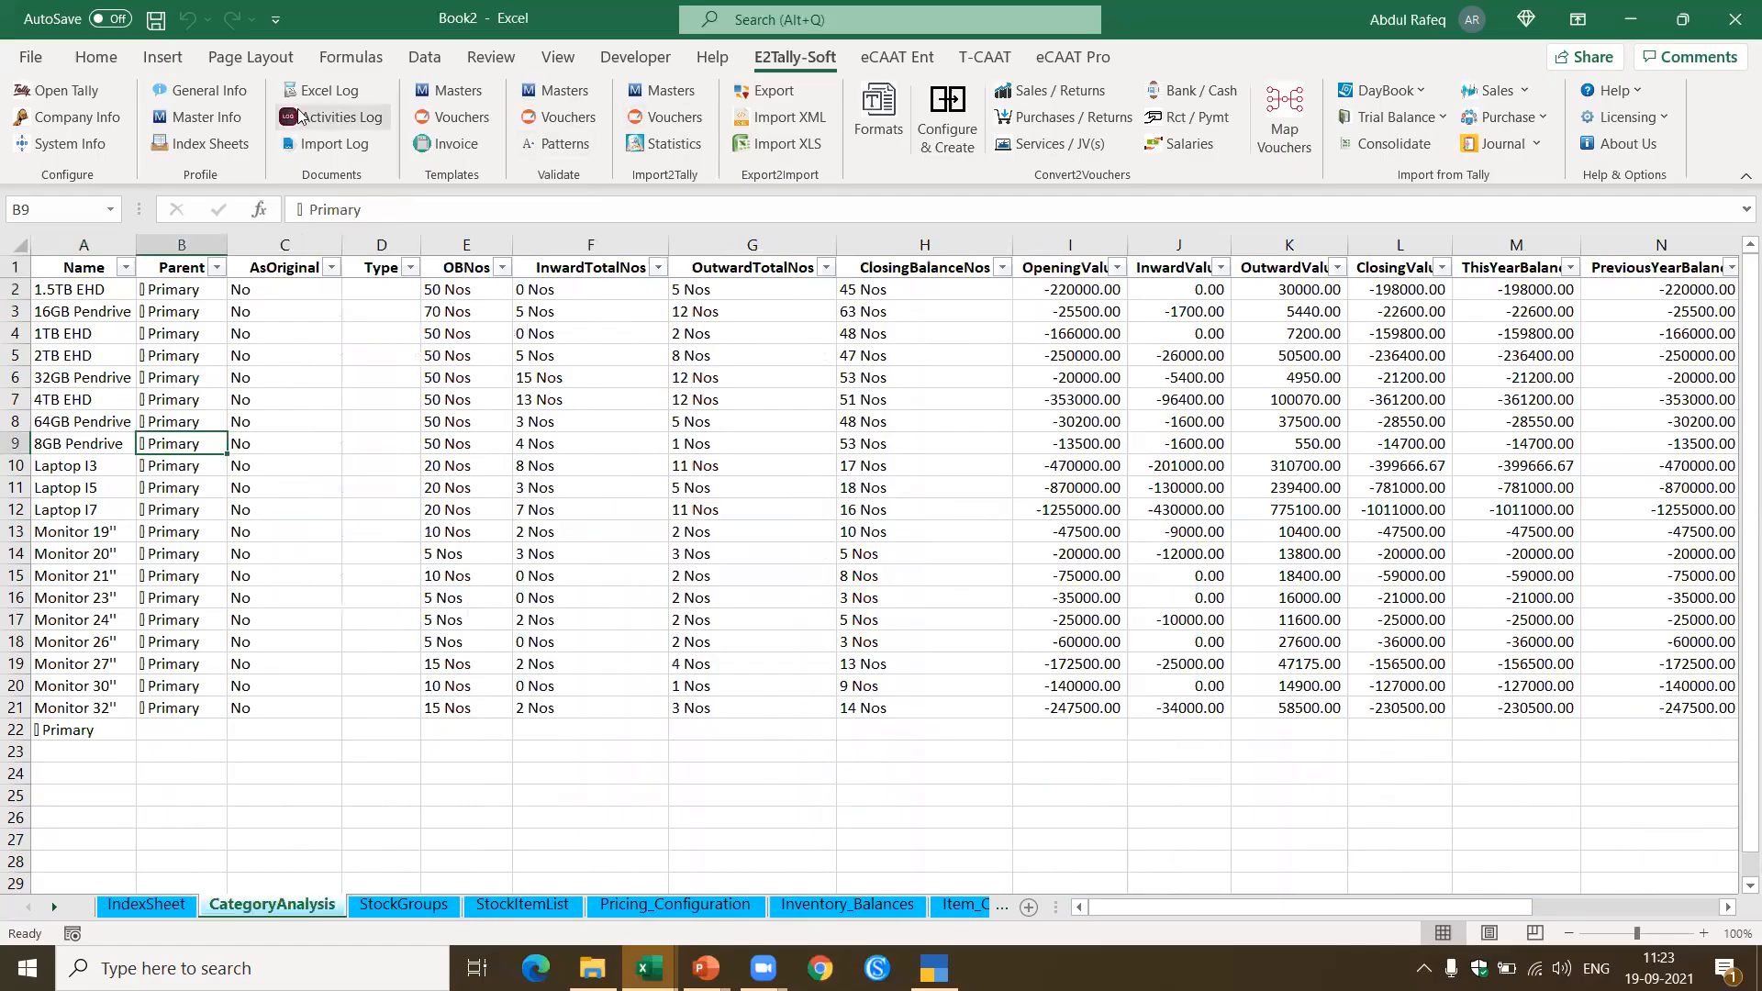
pyautogui.click(196, 115)
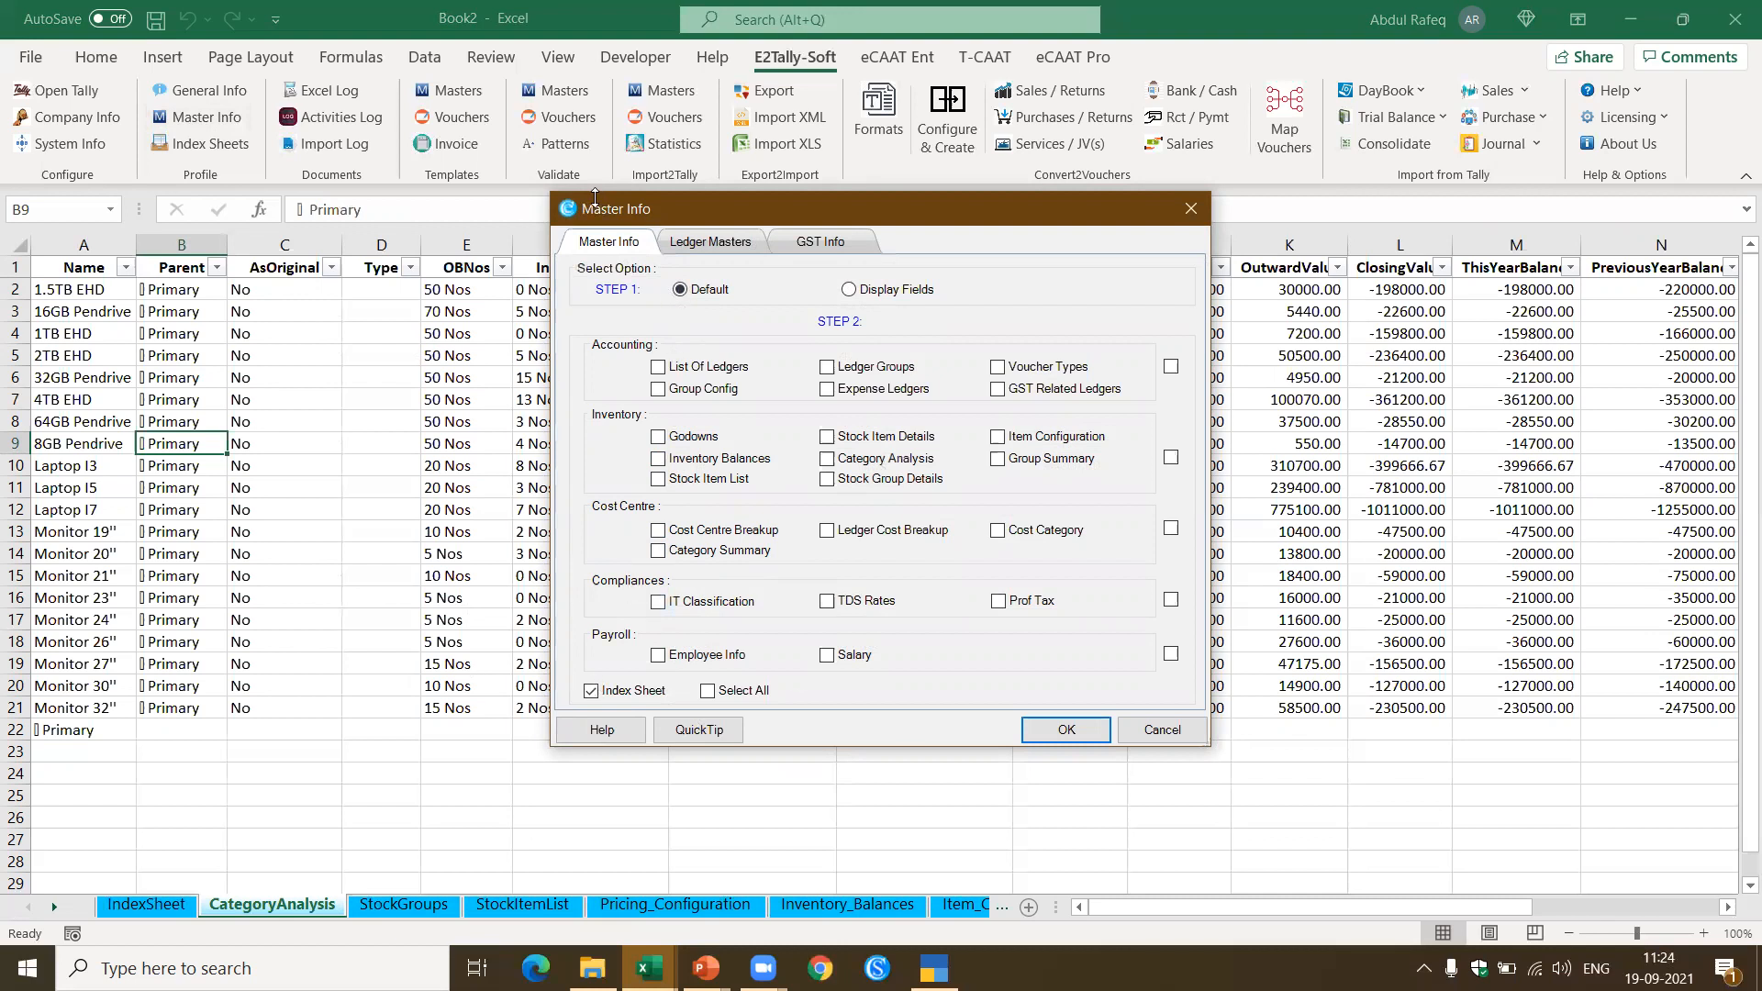
pyautogui.click(715, 248)
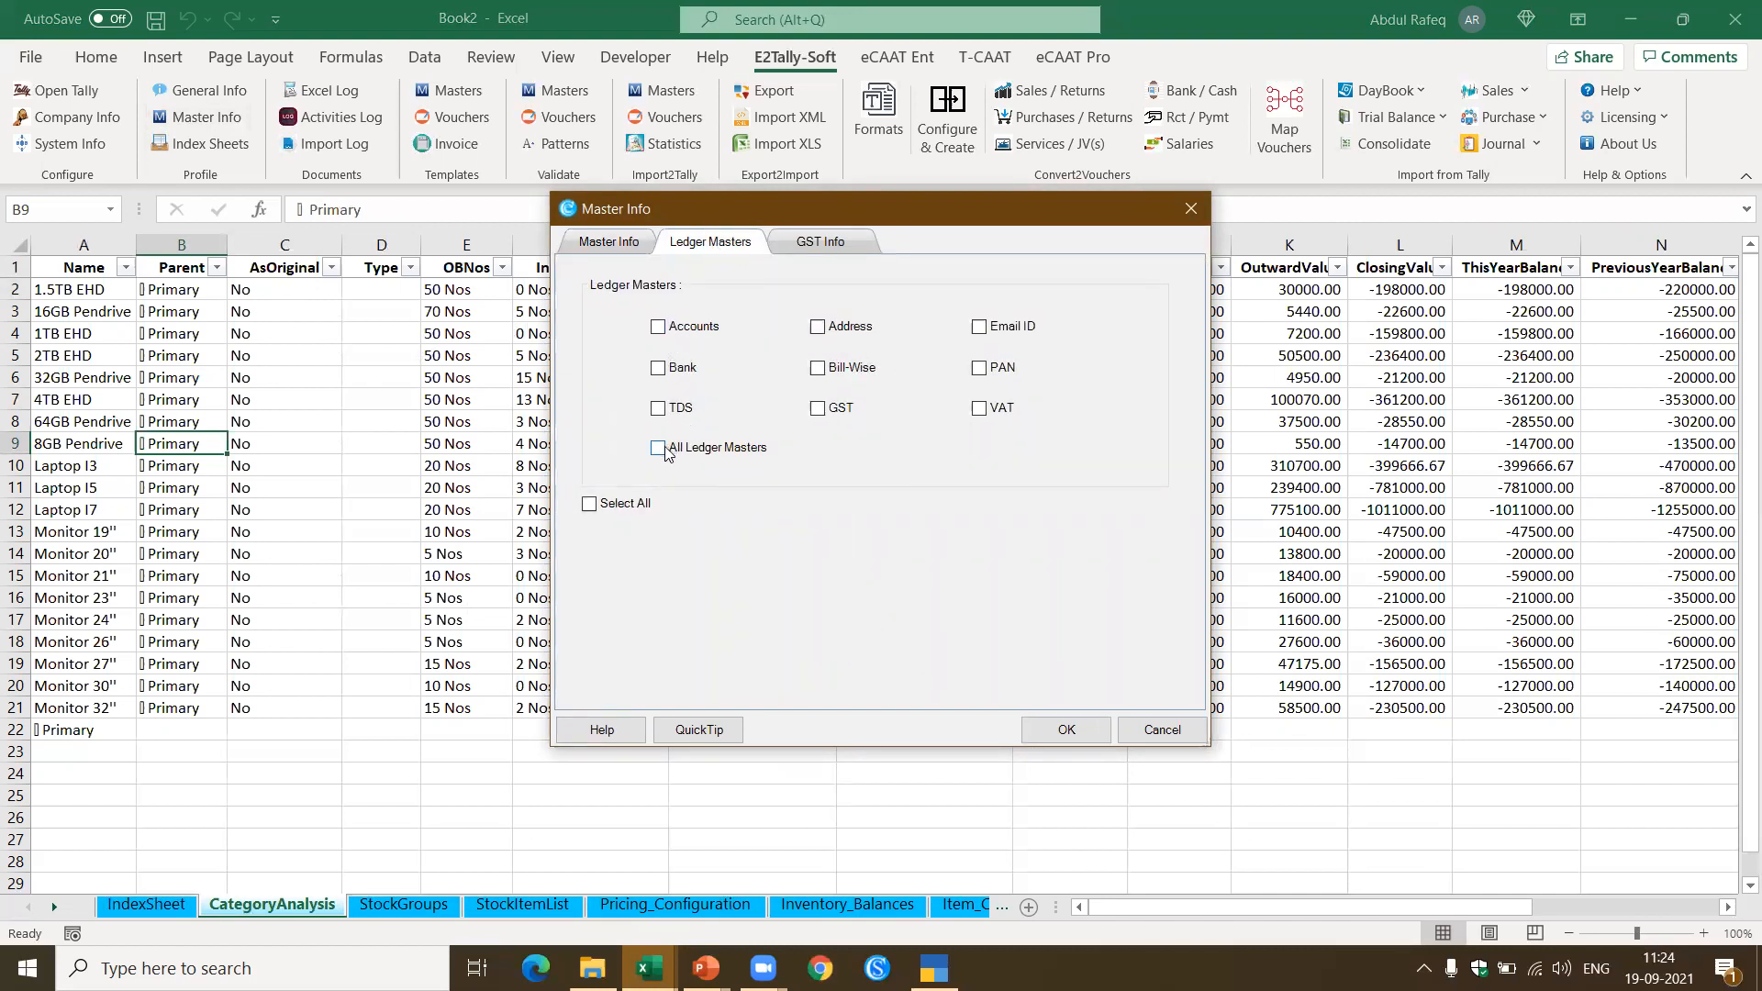
pyautogui.click(1059, 730)
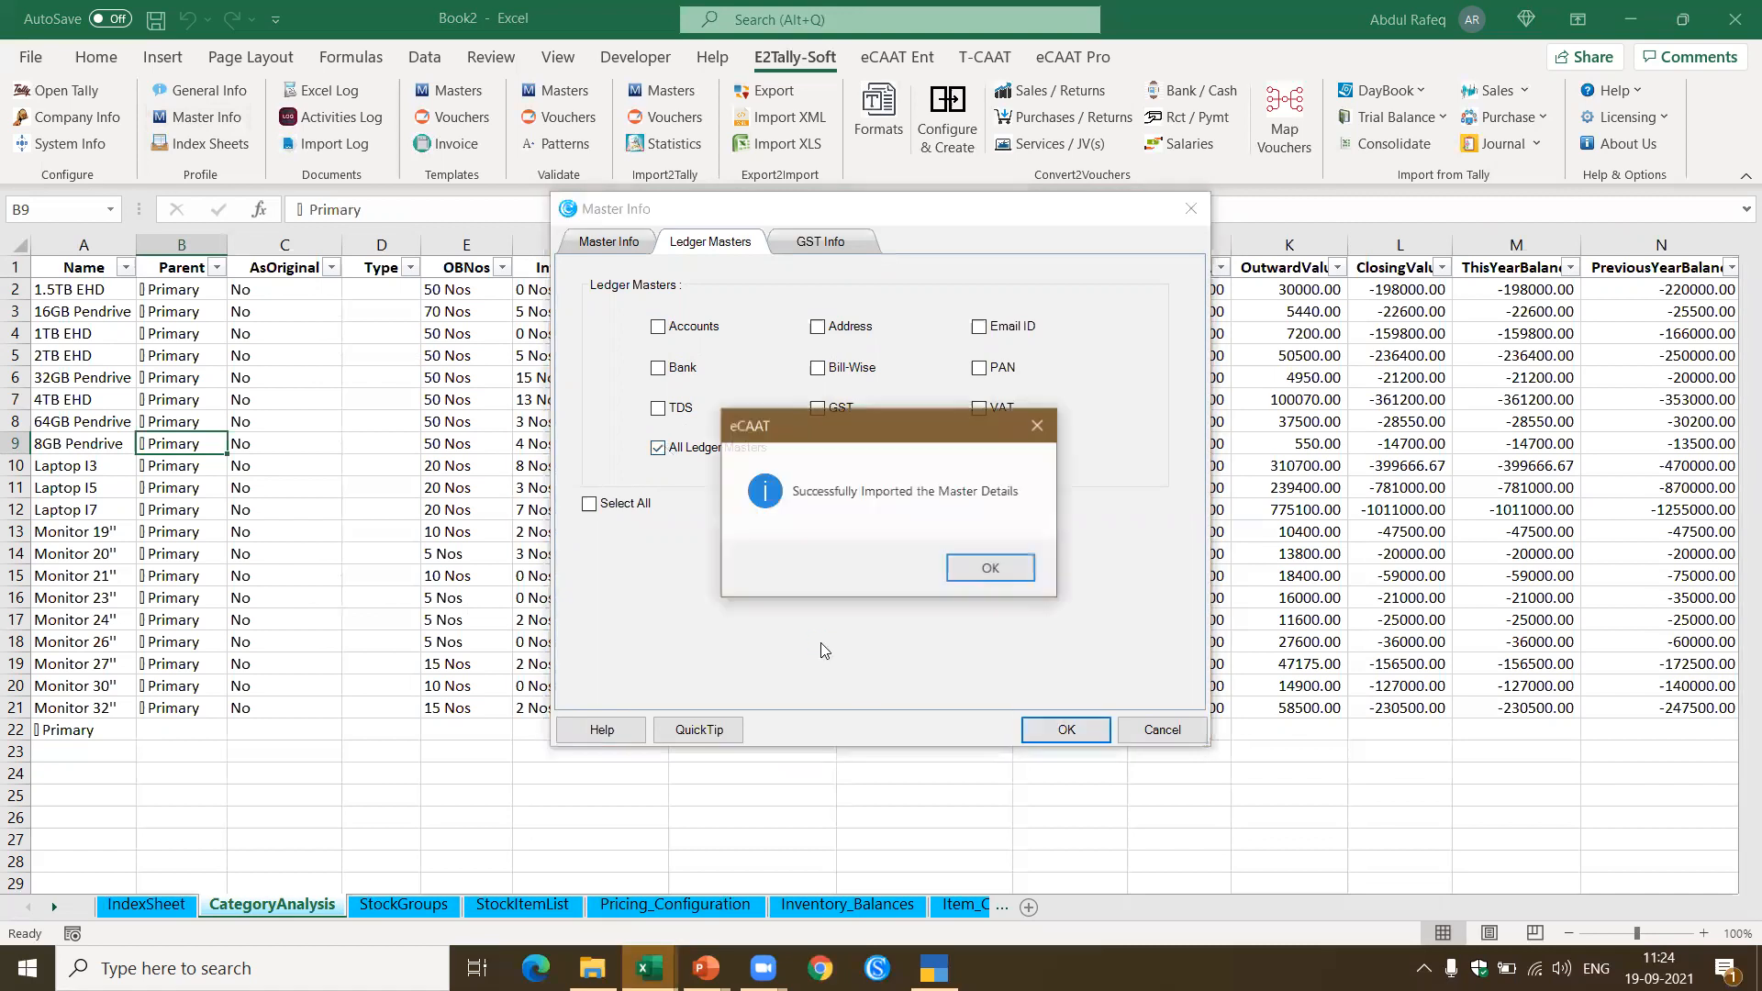
pyautogui.click(993, 569)
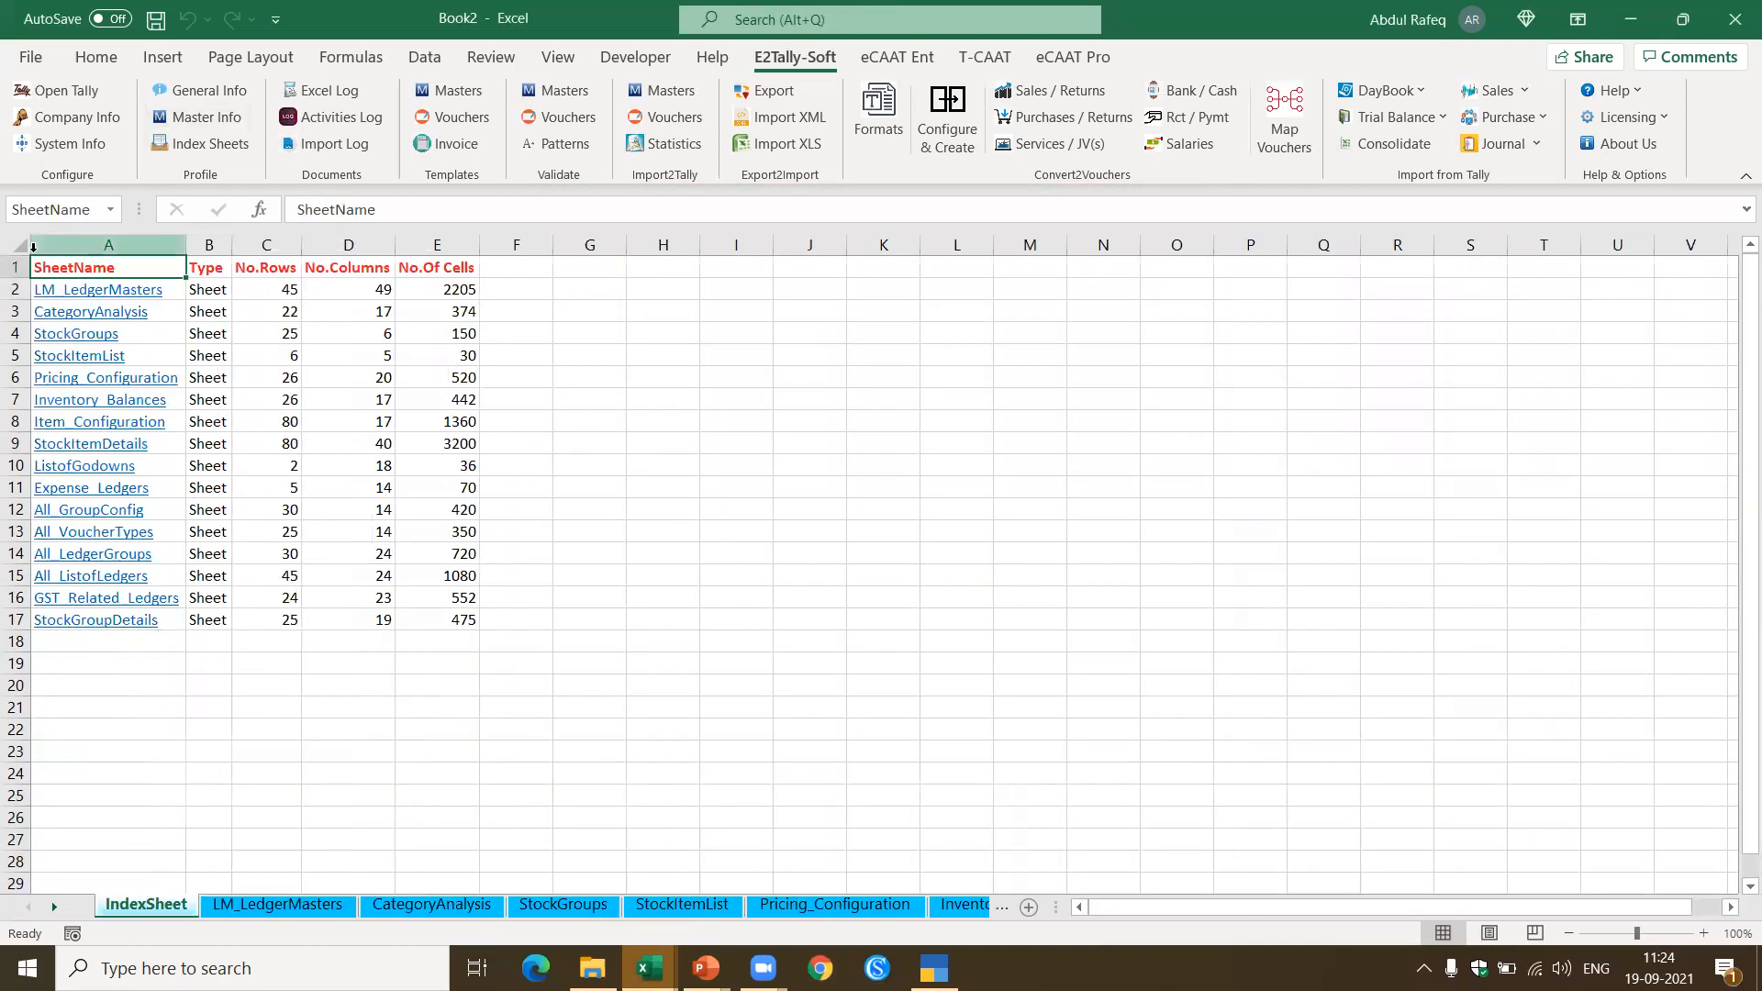
# Step: Open the LM_LedgerMasters sheet from the index, examine its columns across to VATDealerType, and return to the first record
pyautogui.click(89, 292)
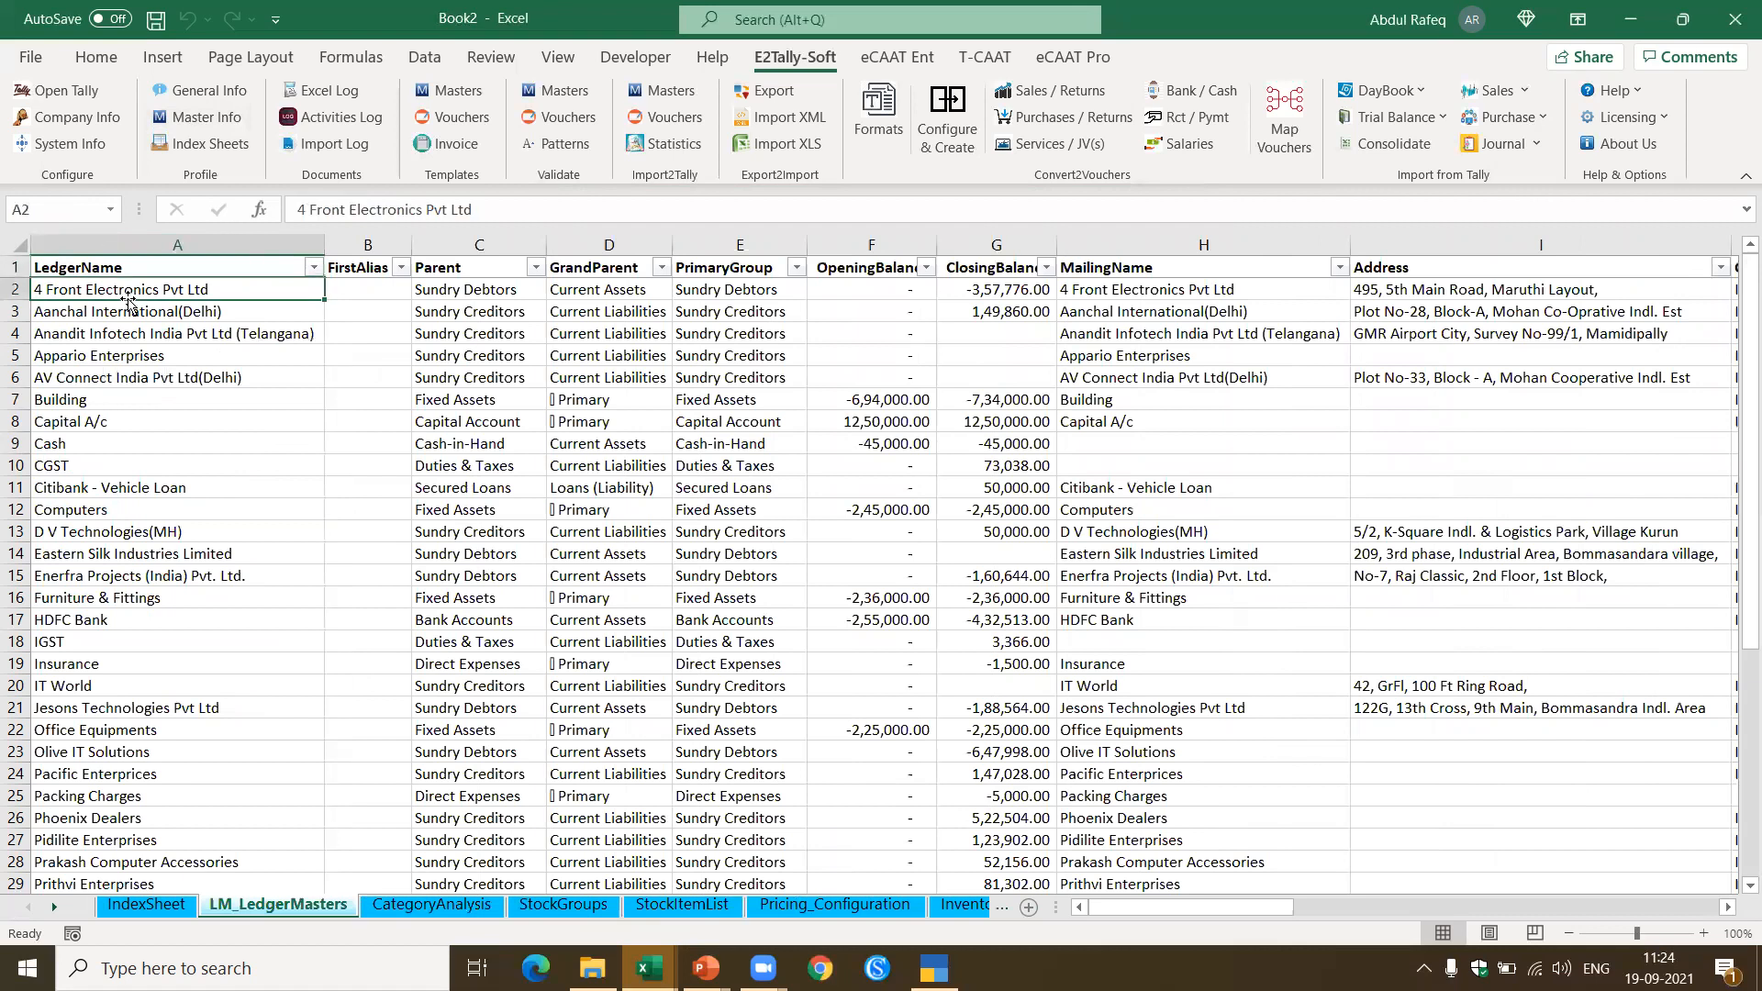
pyautogui.press('Up')
pyautogui.press('Right')
pyautogui.press('Right')
pyautogui.press('Right')
pyautogui.press('Right')
pyautogui.press('Right')
pyautogui.press('Right')
pyautogui.press('Right')
pyautogui.press('Right')
pyautogui.press('Right')
pyautogui.press('Right')
pyautogui.press('Right')
pyautogui.press('Right')
pyautogui.press('Right')
pyautogui.press('Right')
pyautogui.press('Right')
pyautogui.press('Right')
pyautogui.press('Right')
pyautogui.press('Right')
pyautogui.press('Right')
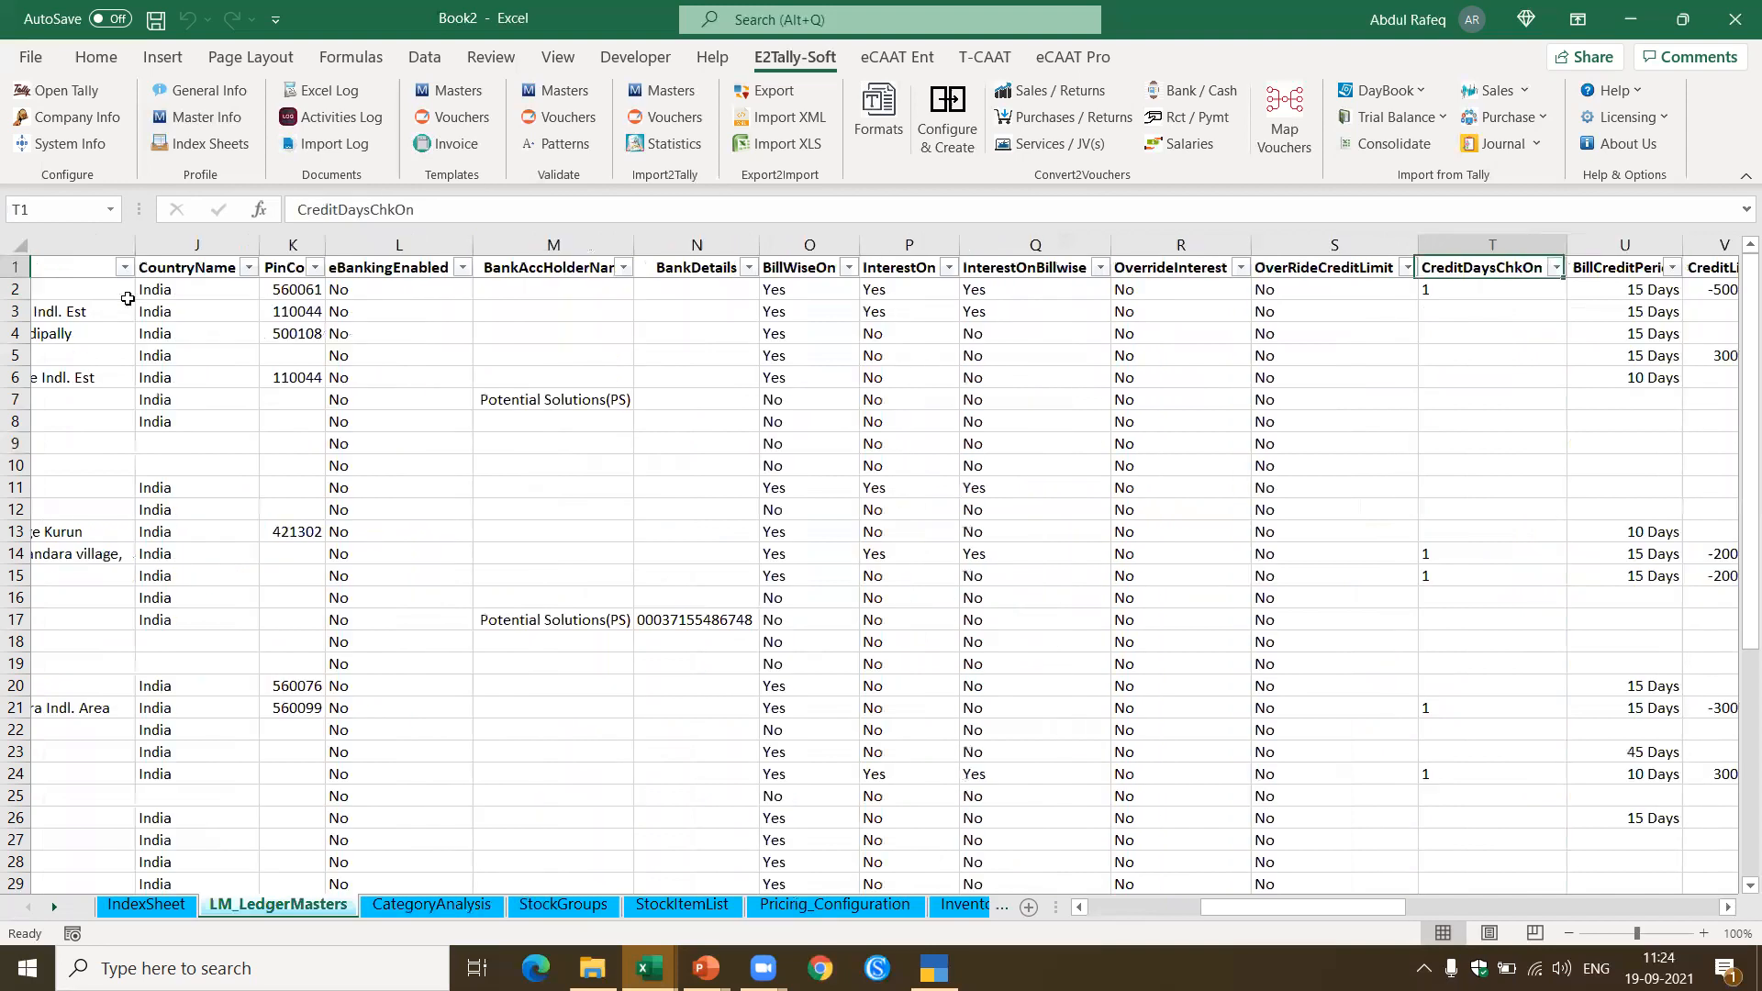
pyautogui.press('Right')
pyautogui.press('Right')
pyautogui.press('Right')
pyautogui.press('Right')
pyautogui.press('Right')
pyautogui.press('Right')
pyautogui.press('Right')
pyautogui.press('Right')
pyautogui.press('Right')
pyautogui.press('Right')
pyautogui.press('Right')
pyautogui.press('Right')
pyautogui.press('Right')
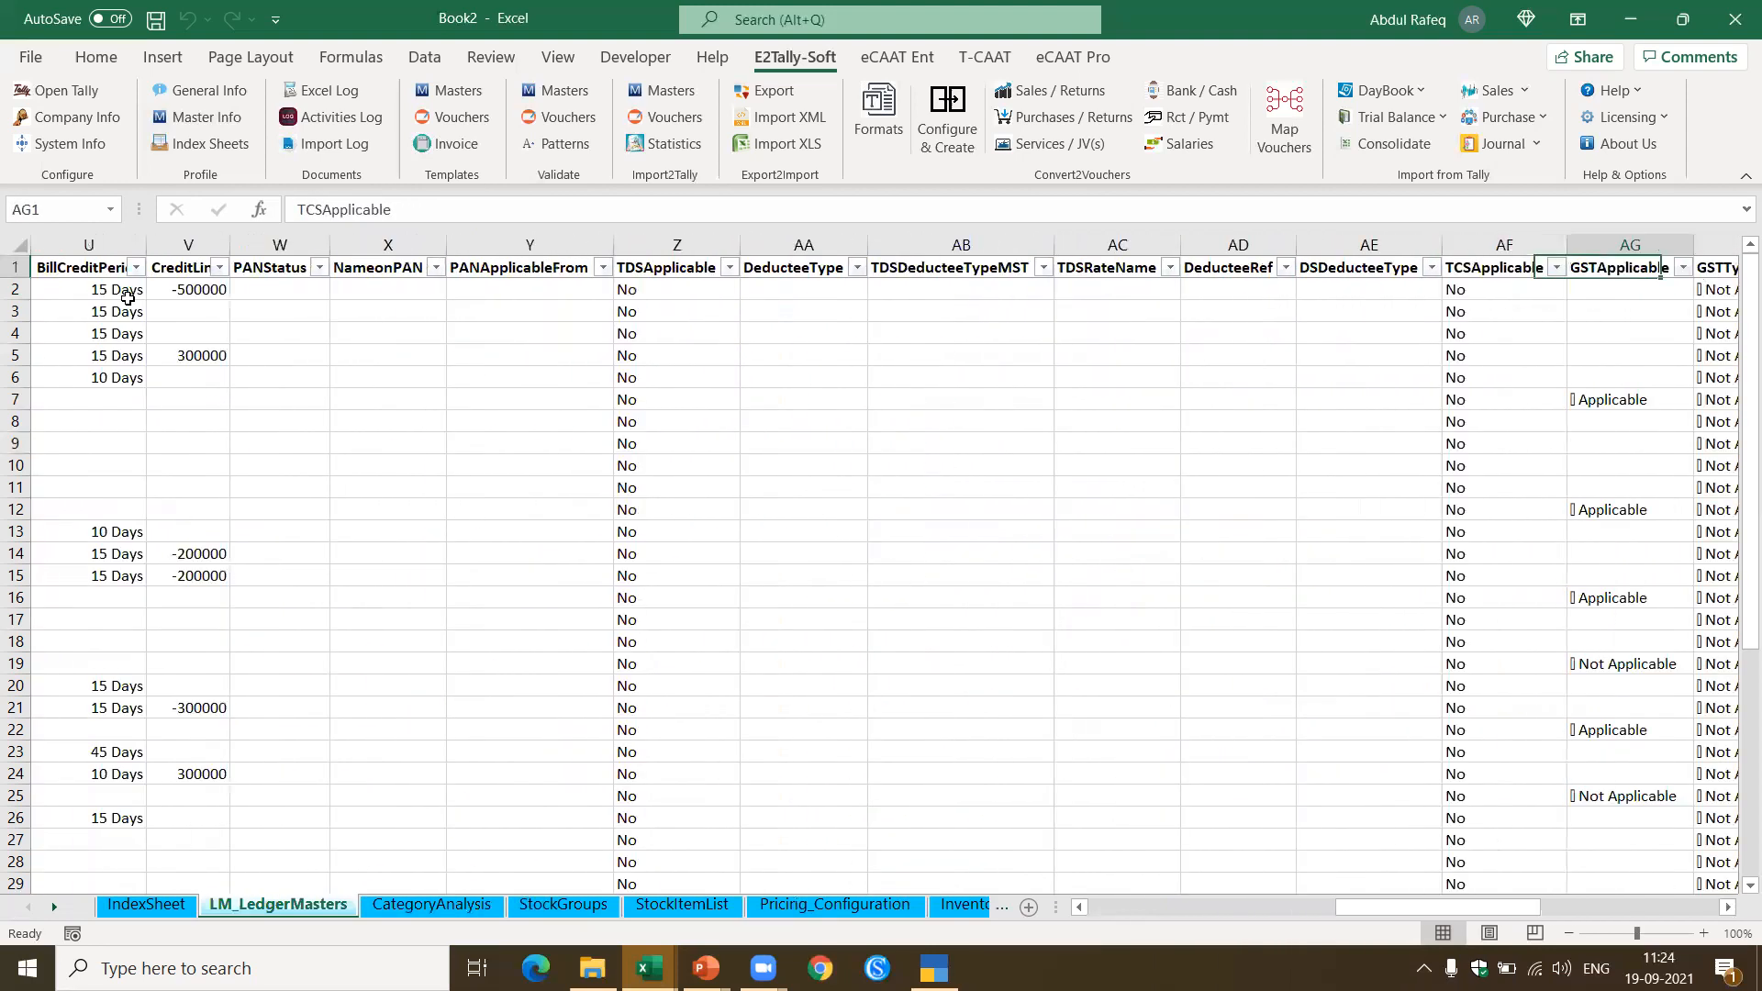
pyautogui.press('Right')
pyautogui.press('Right')
pyautogui.press('Right')
pyautogui.press('Right')
pyautogui.press('Right')
pyautogui.press('Right')
pyautogui.press('Right')
pyautogui.press('Right')
pyautogui.press('Right')
pyautogui.press('Right')
pyautogui.press('Right')
pyautogui.press('Right')
pyautogui.press('Right')
pyautogui.press('Right')
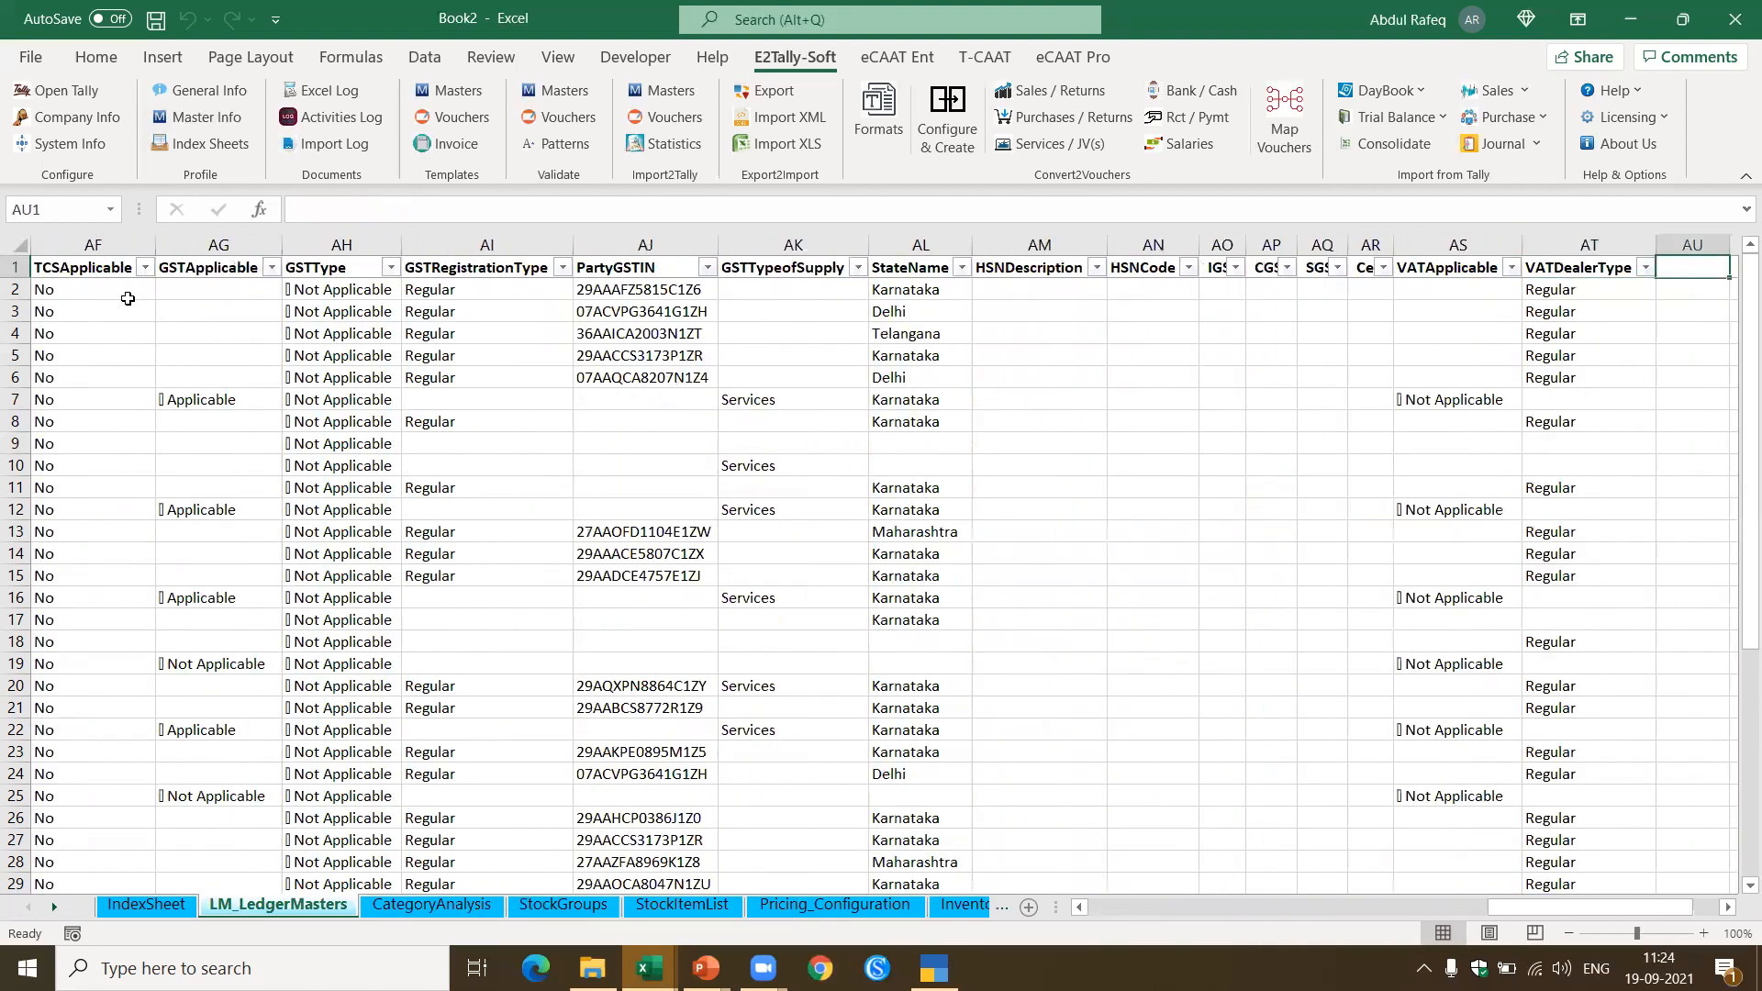
pyautogui.press('Right')
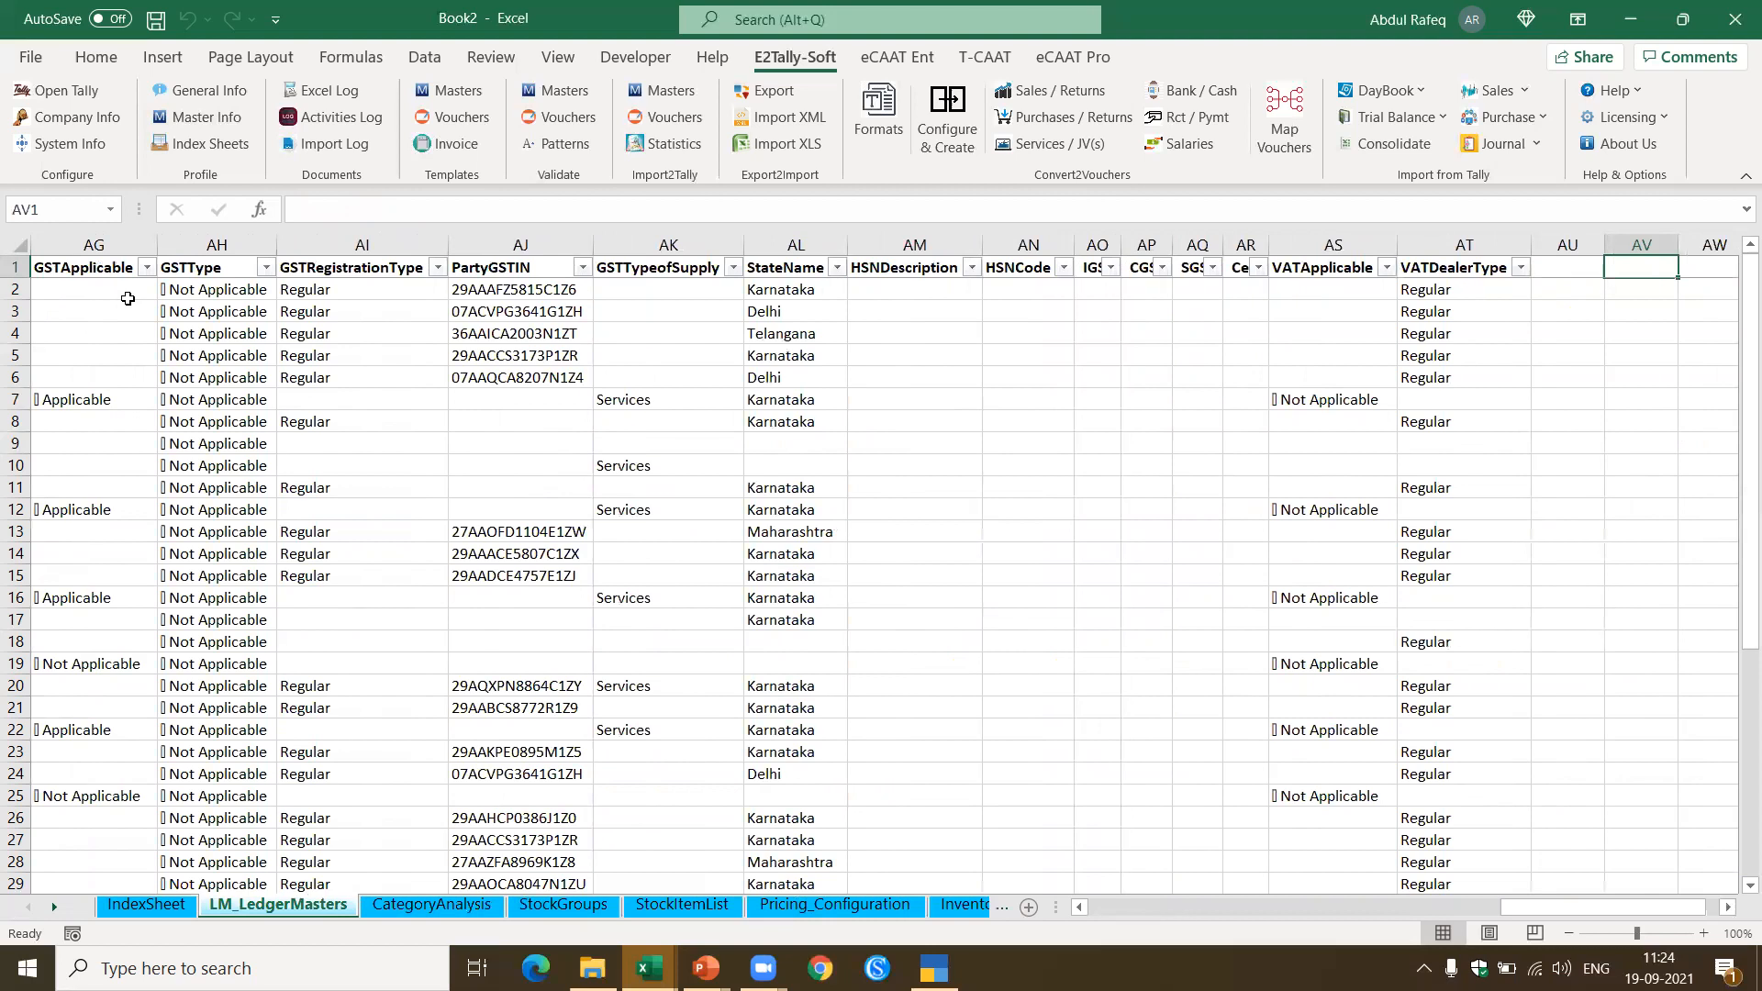
pyautogui.hotkey('ctrl', 'Home')
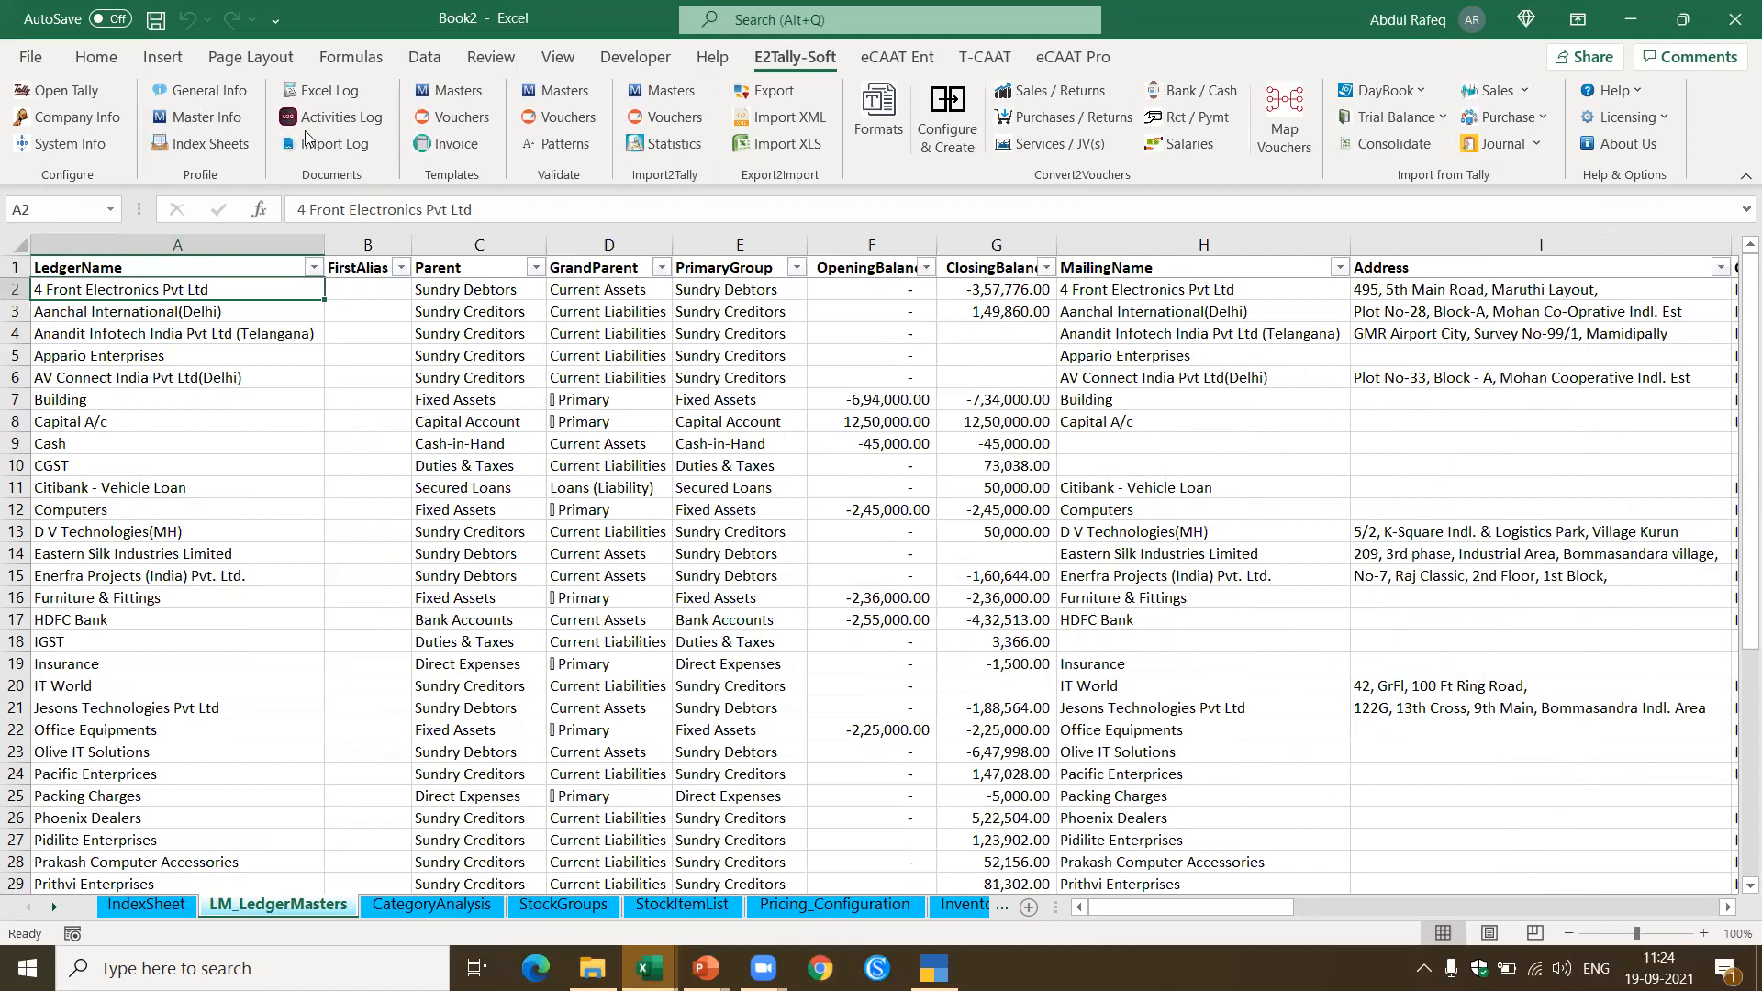
pyautogui.click(236, 127)
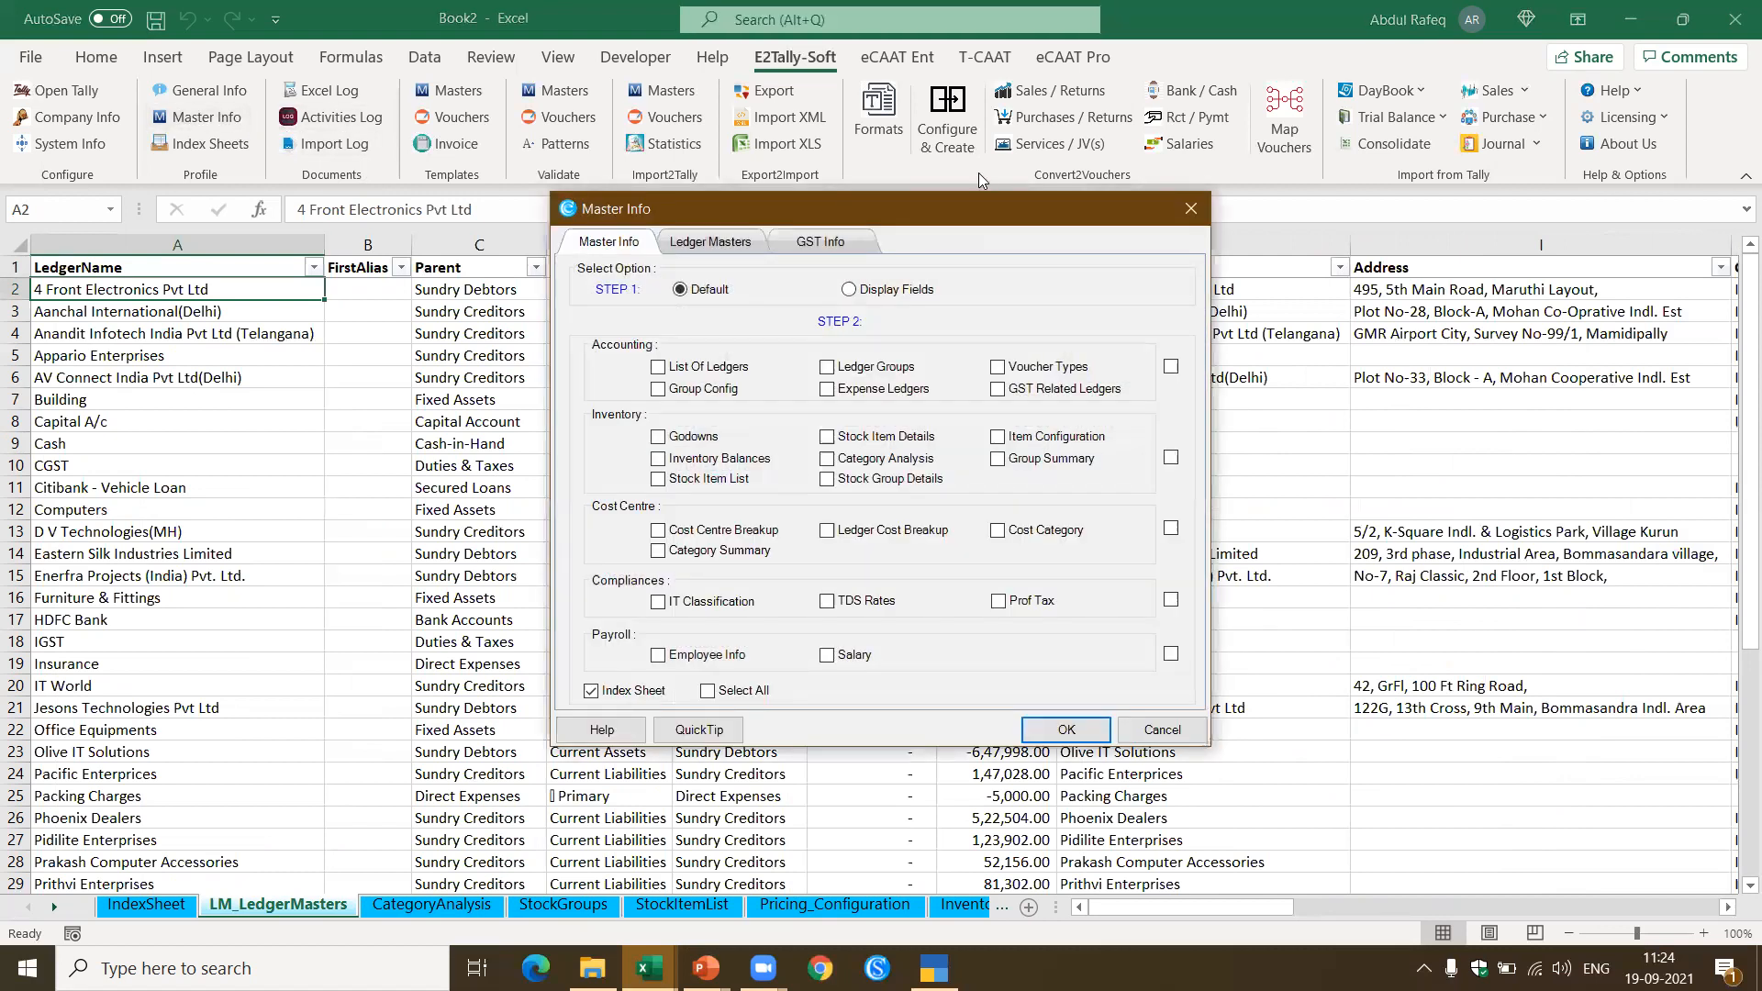
pyautogui.click(837, 244)
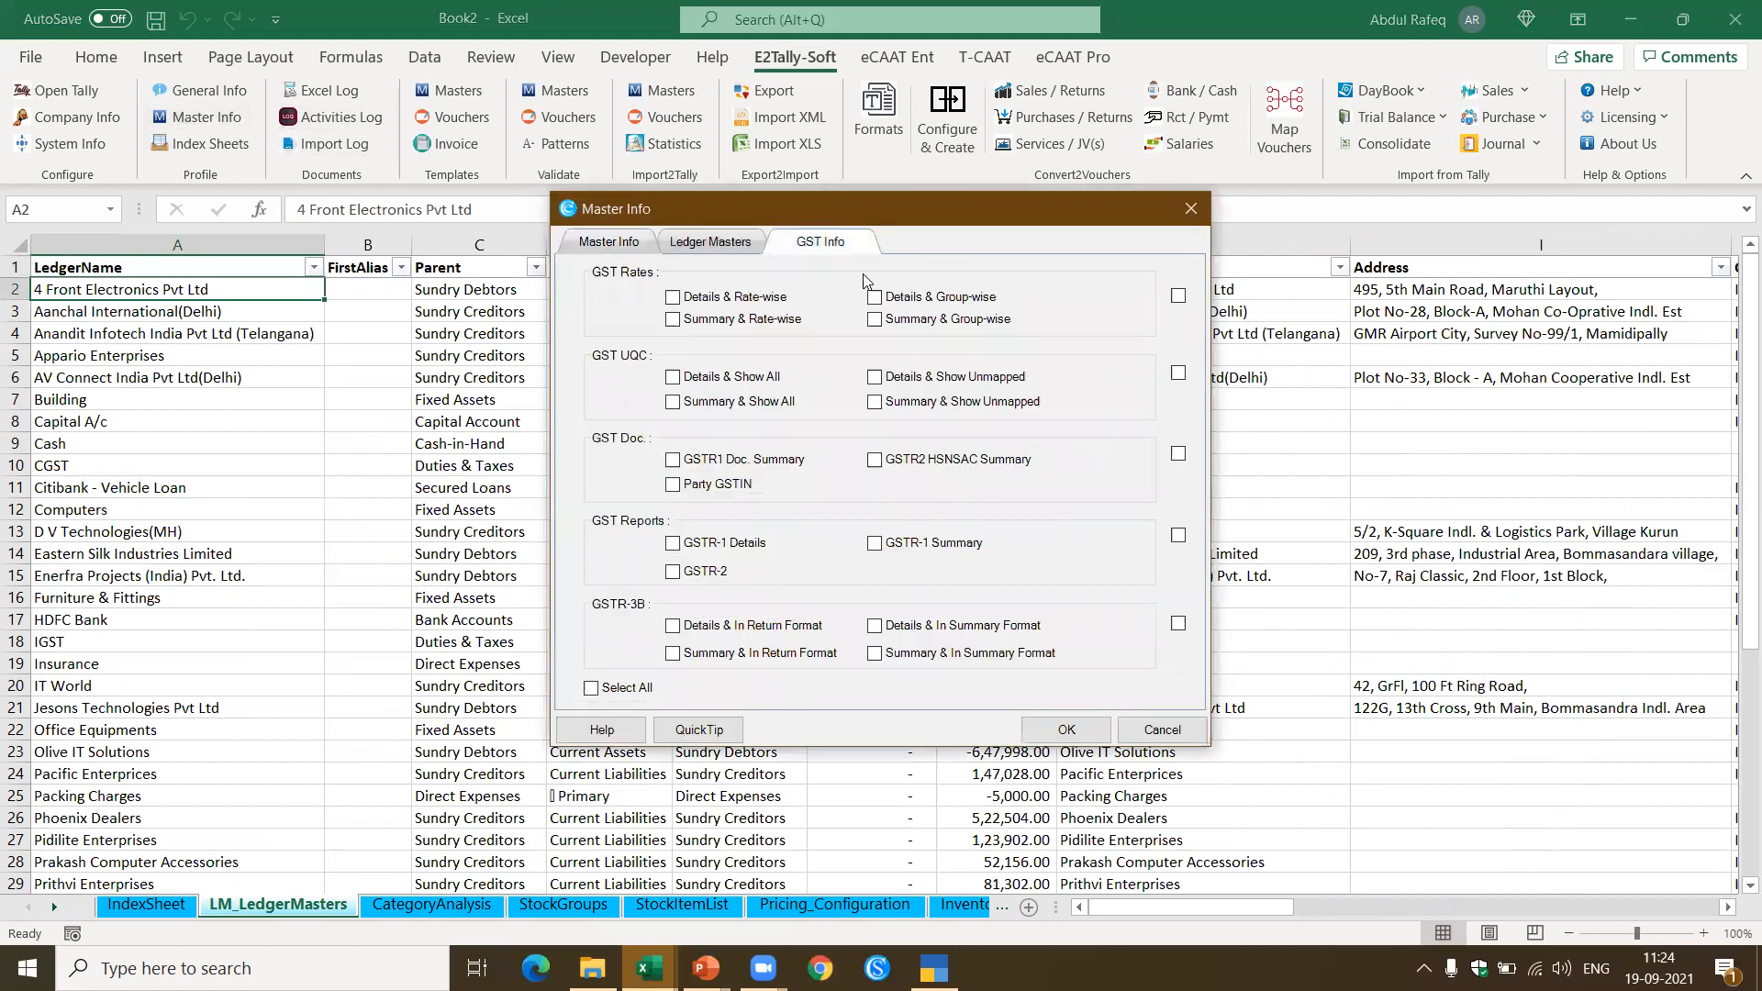
pyautogui.click(1146, 729)
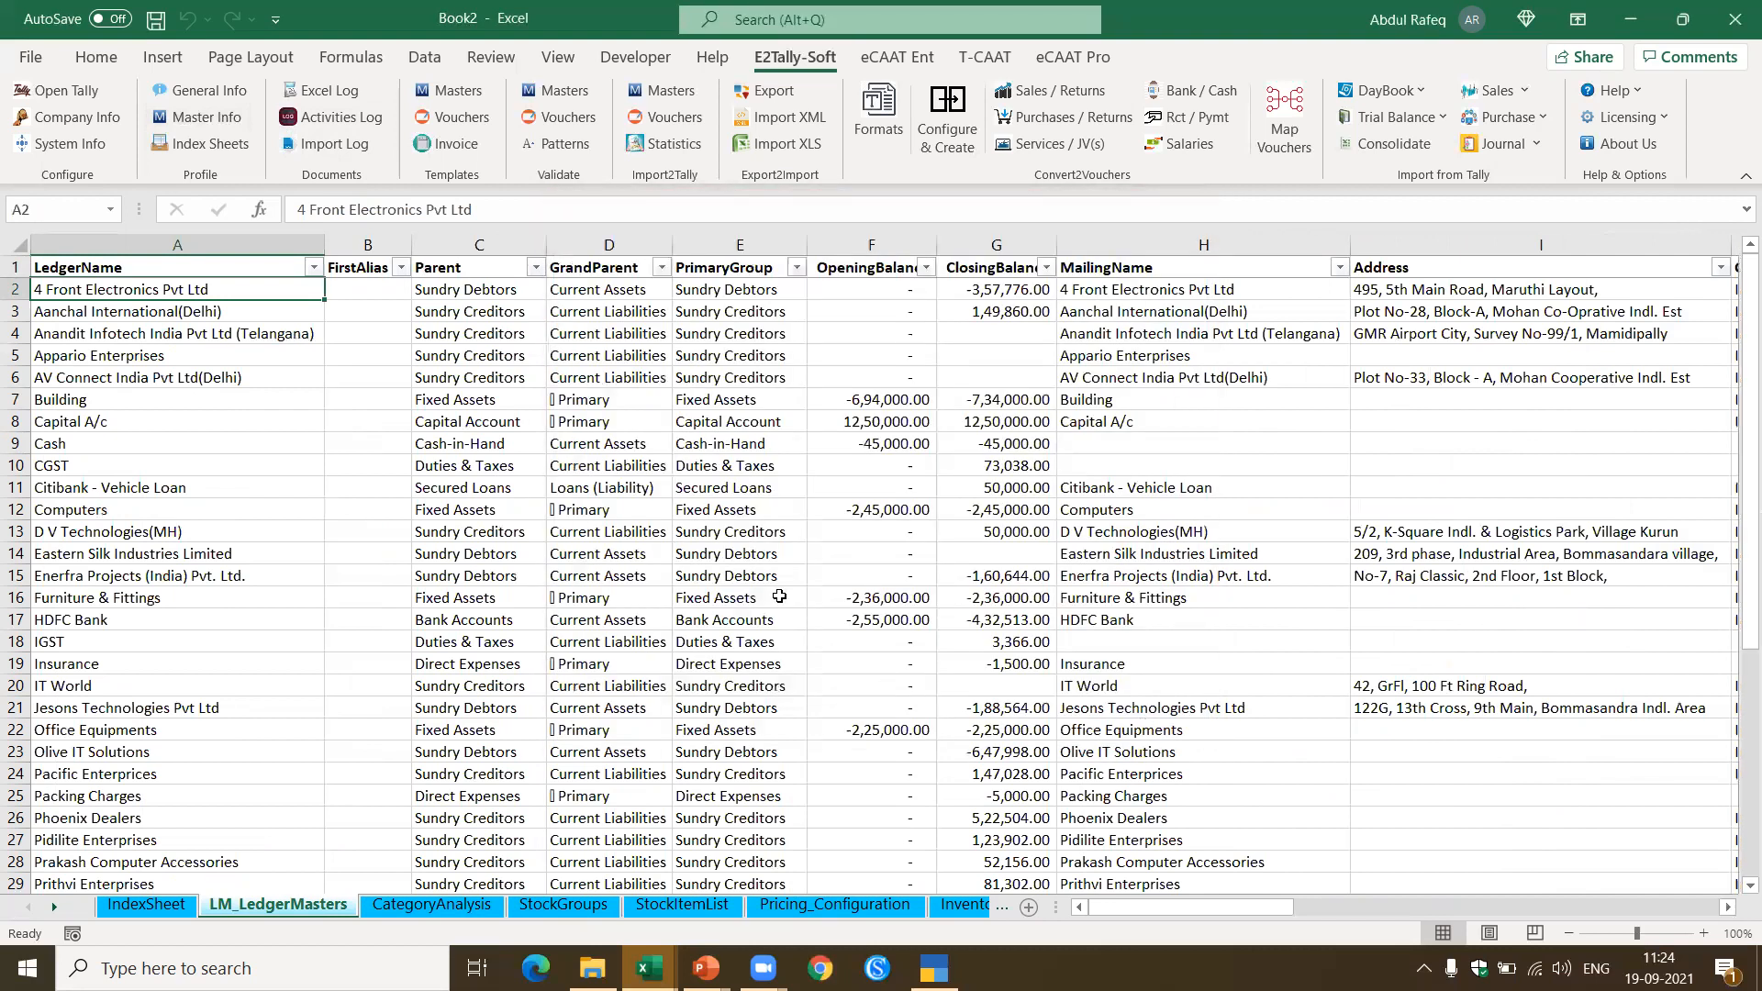
# Step: Create a new workbook and import all GST Info options from Tally into it through Master Info
pyautogui.click(779, 597)
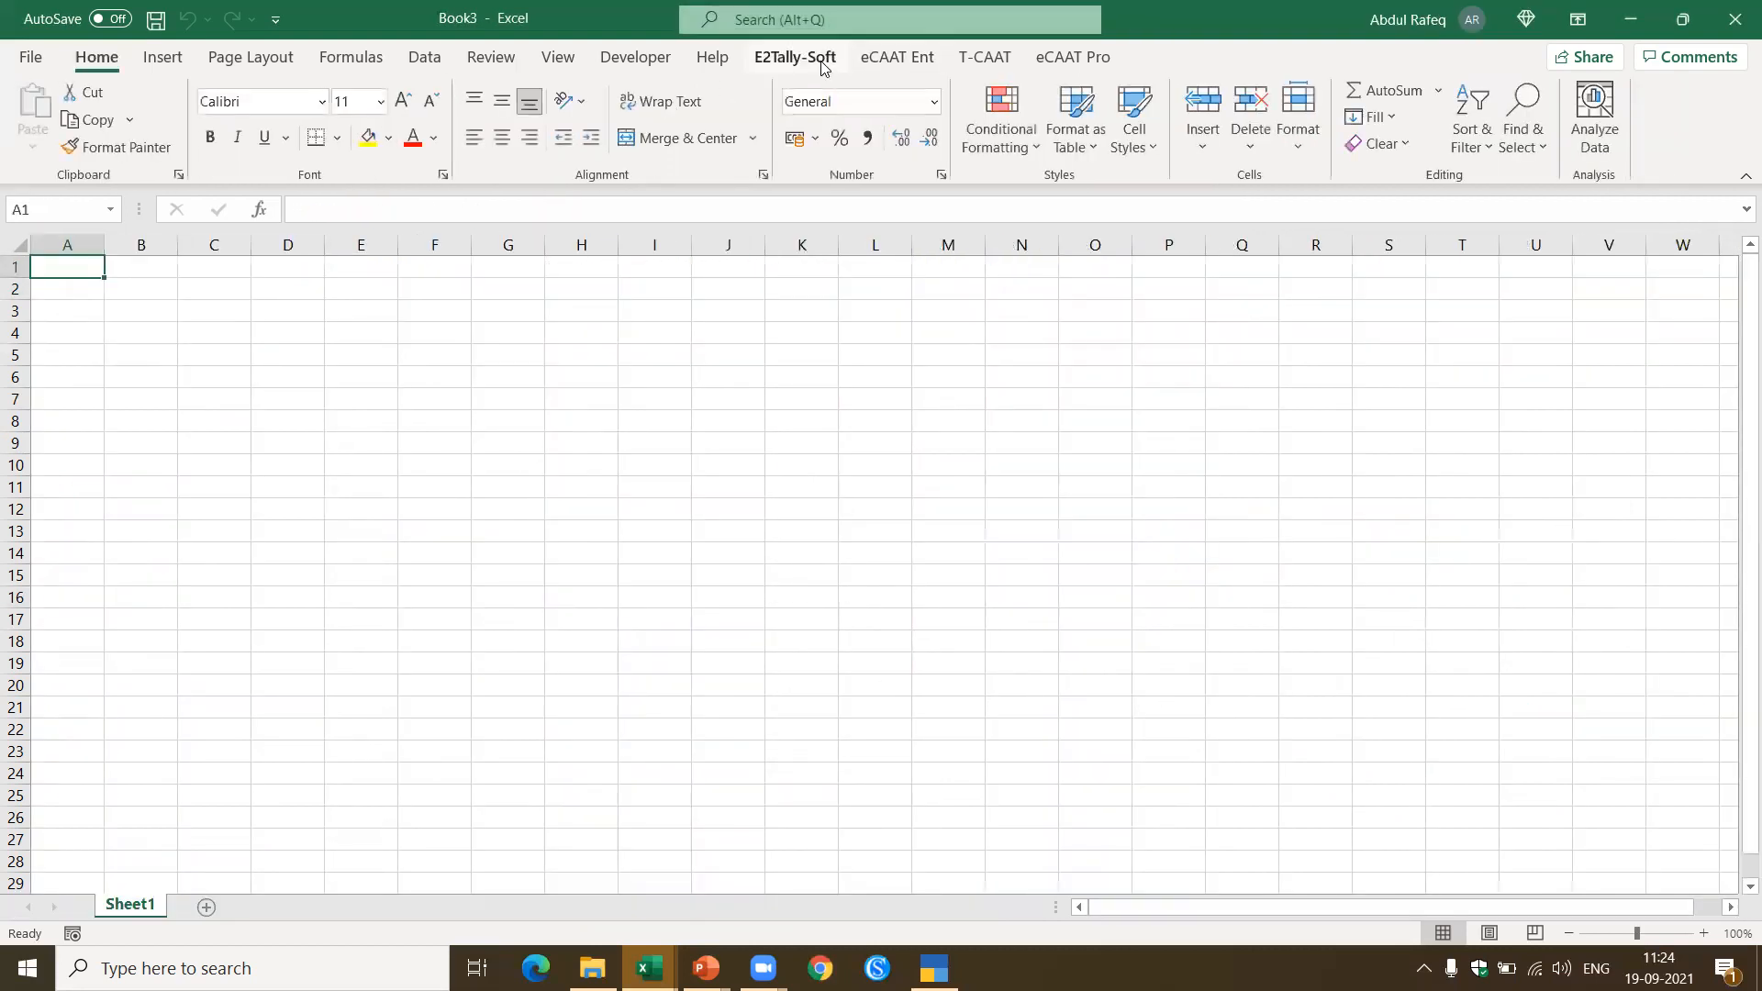
pyautogui.click(823, 69)
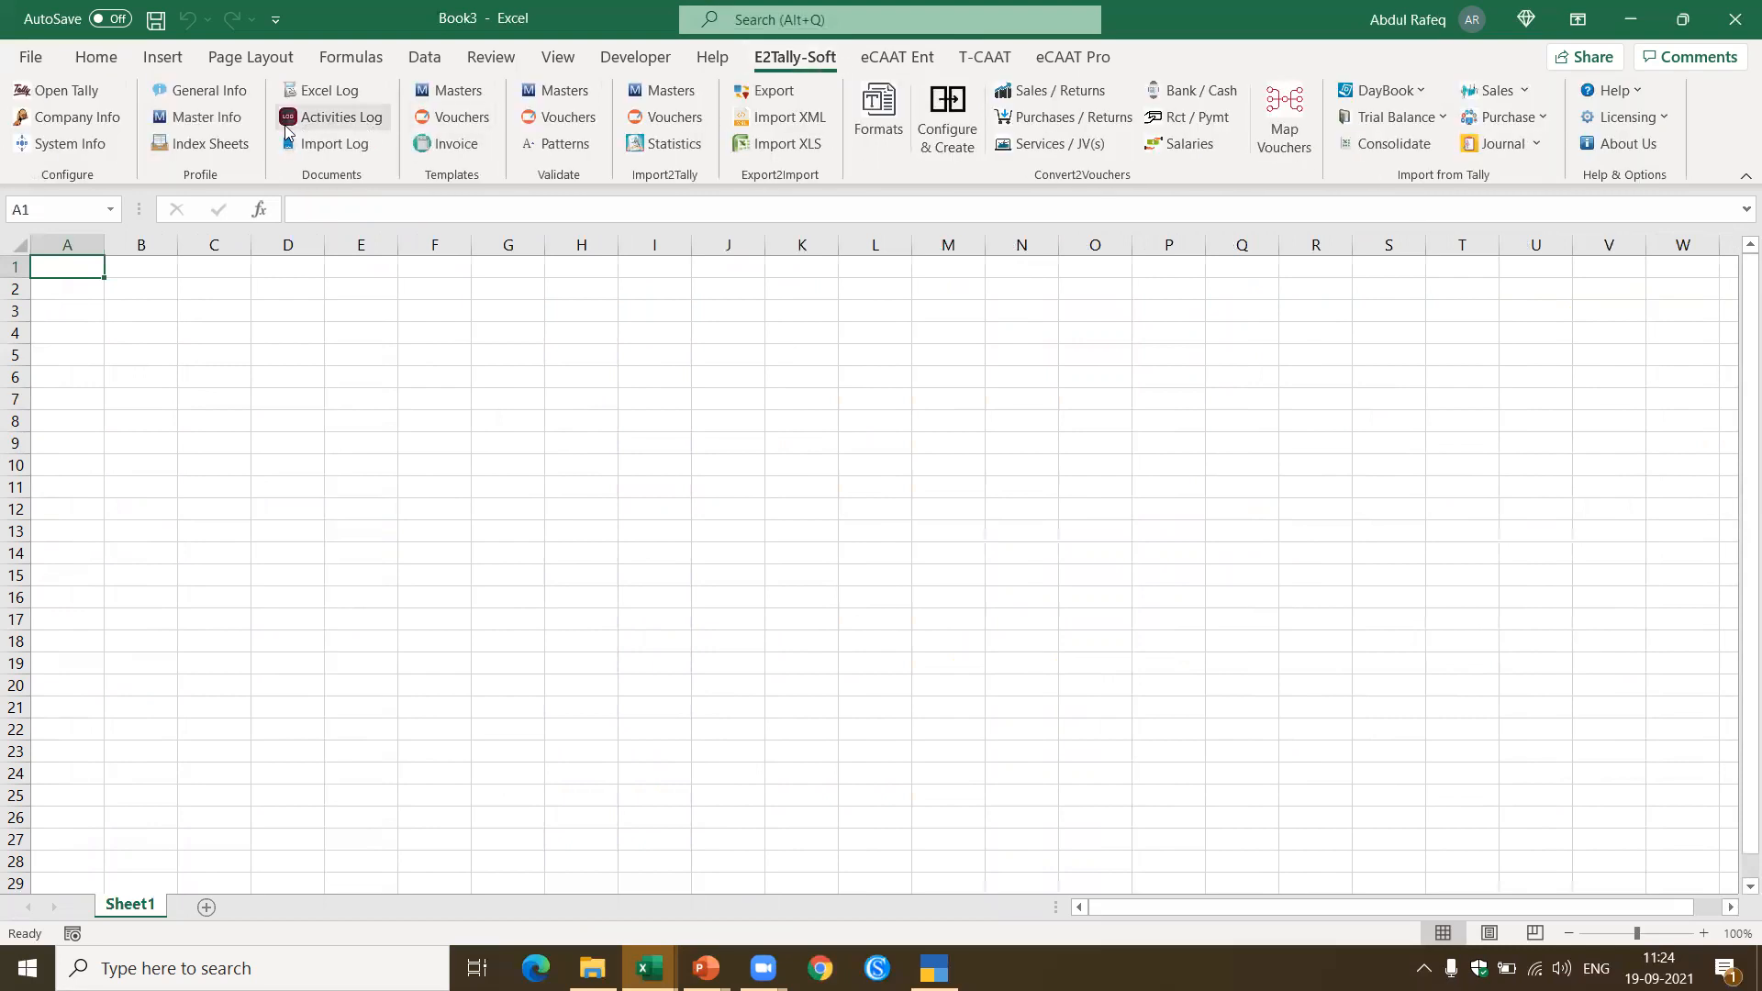
pyautogui.click(233, 125)
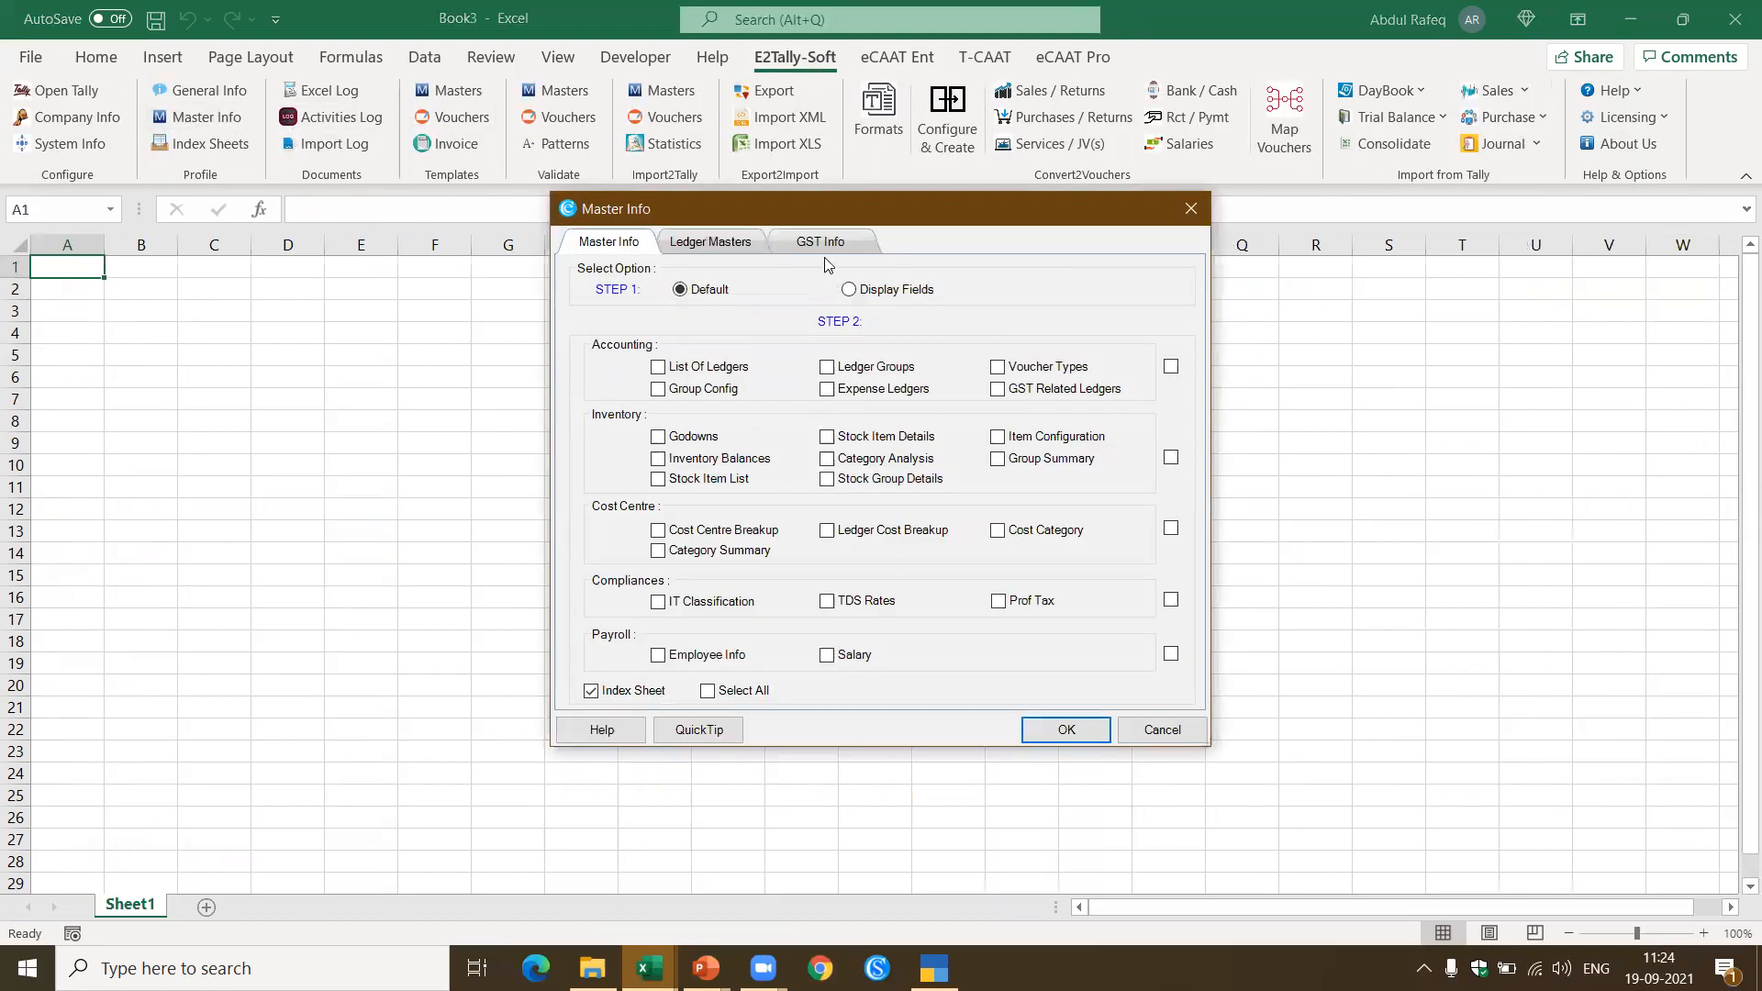
pyautogui.click(831, 241)
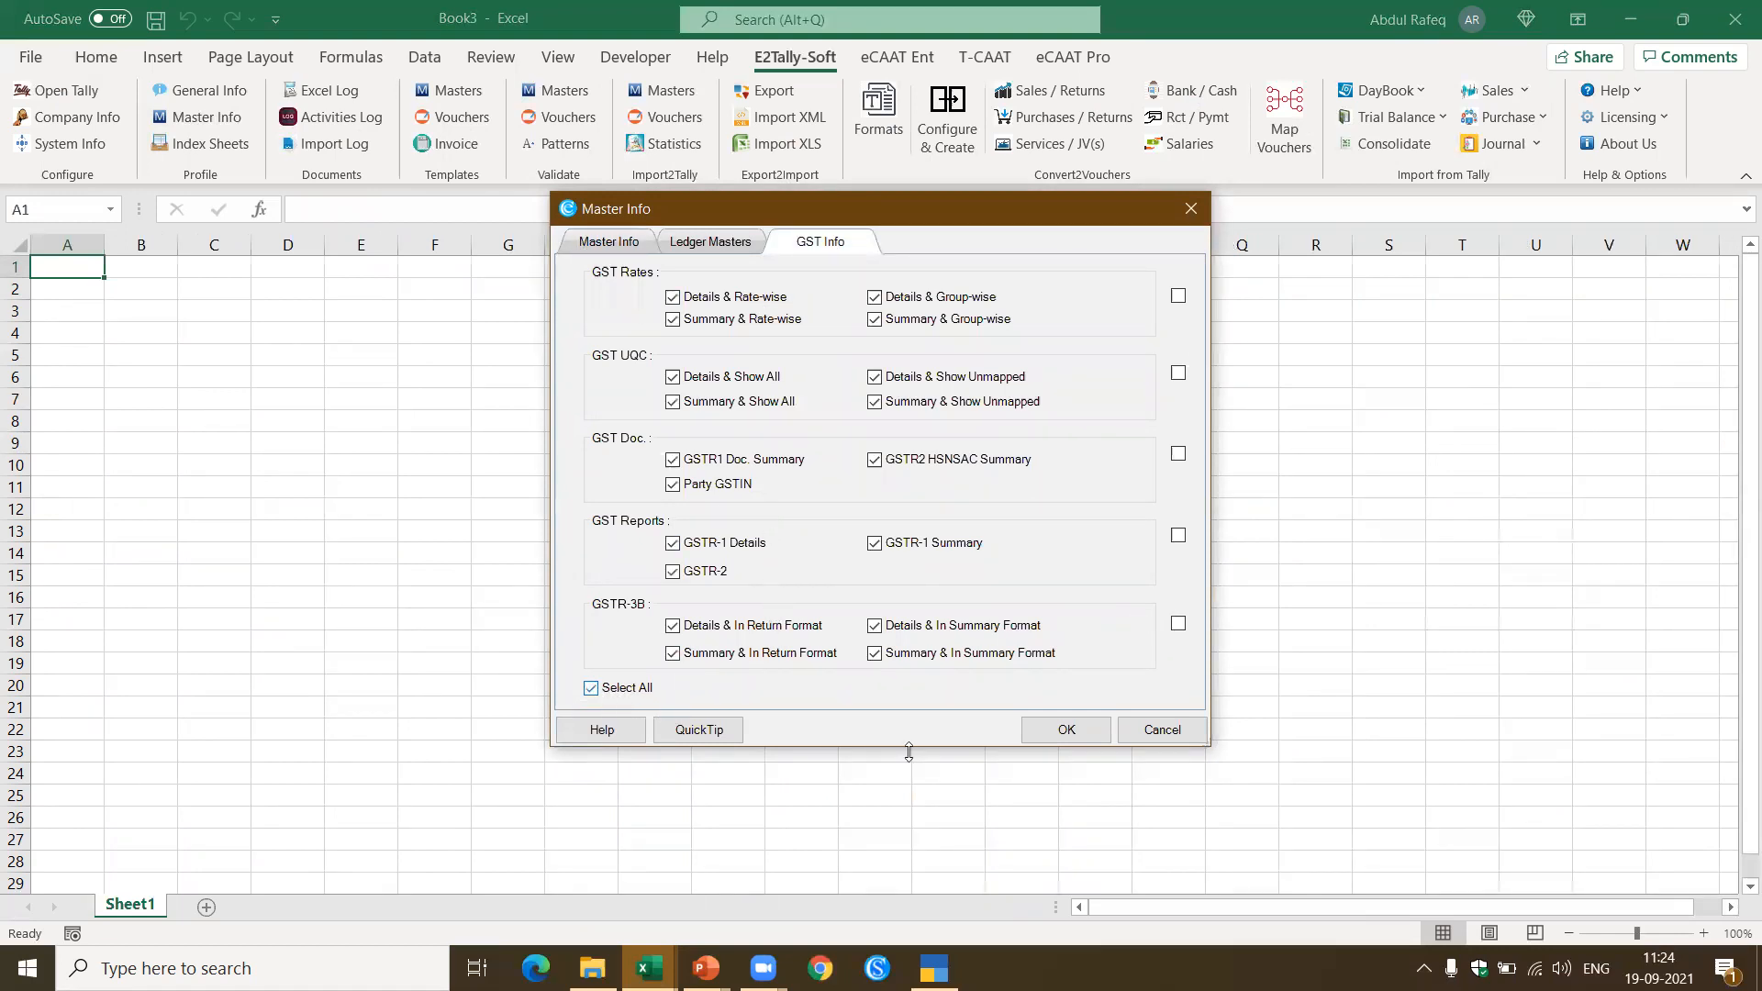
pyautogui.click(1067, 734)
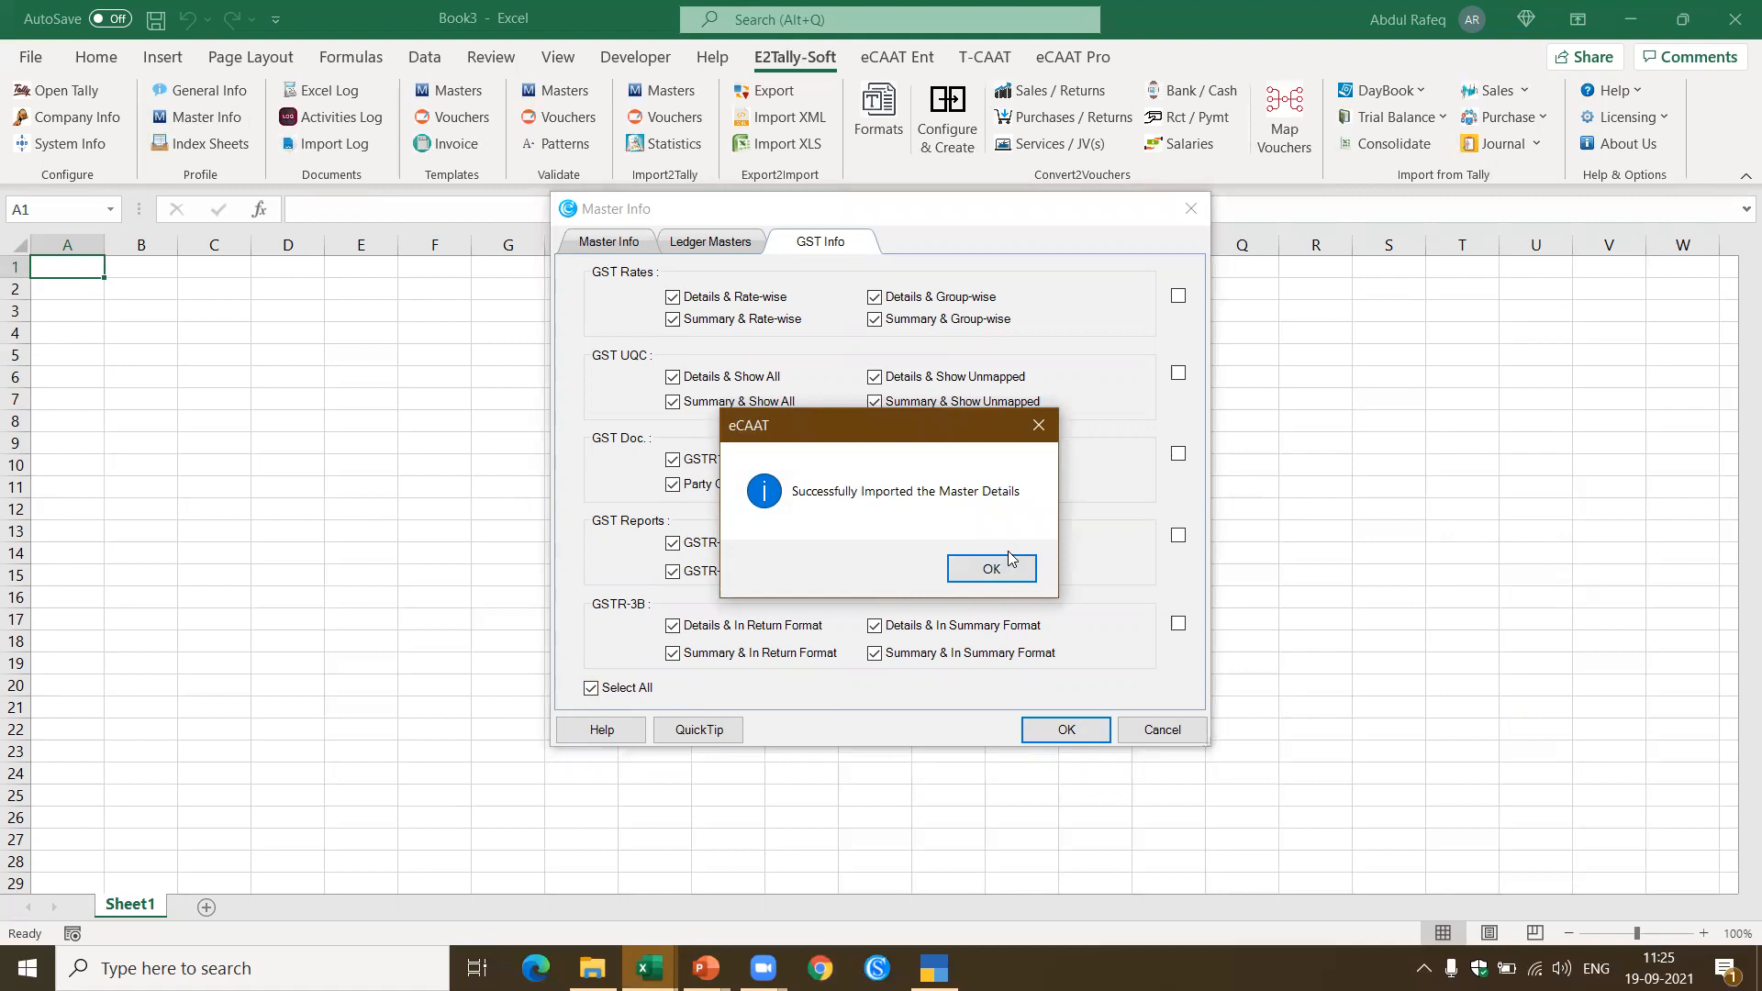
pyautogui.click(965, 569)
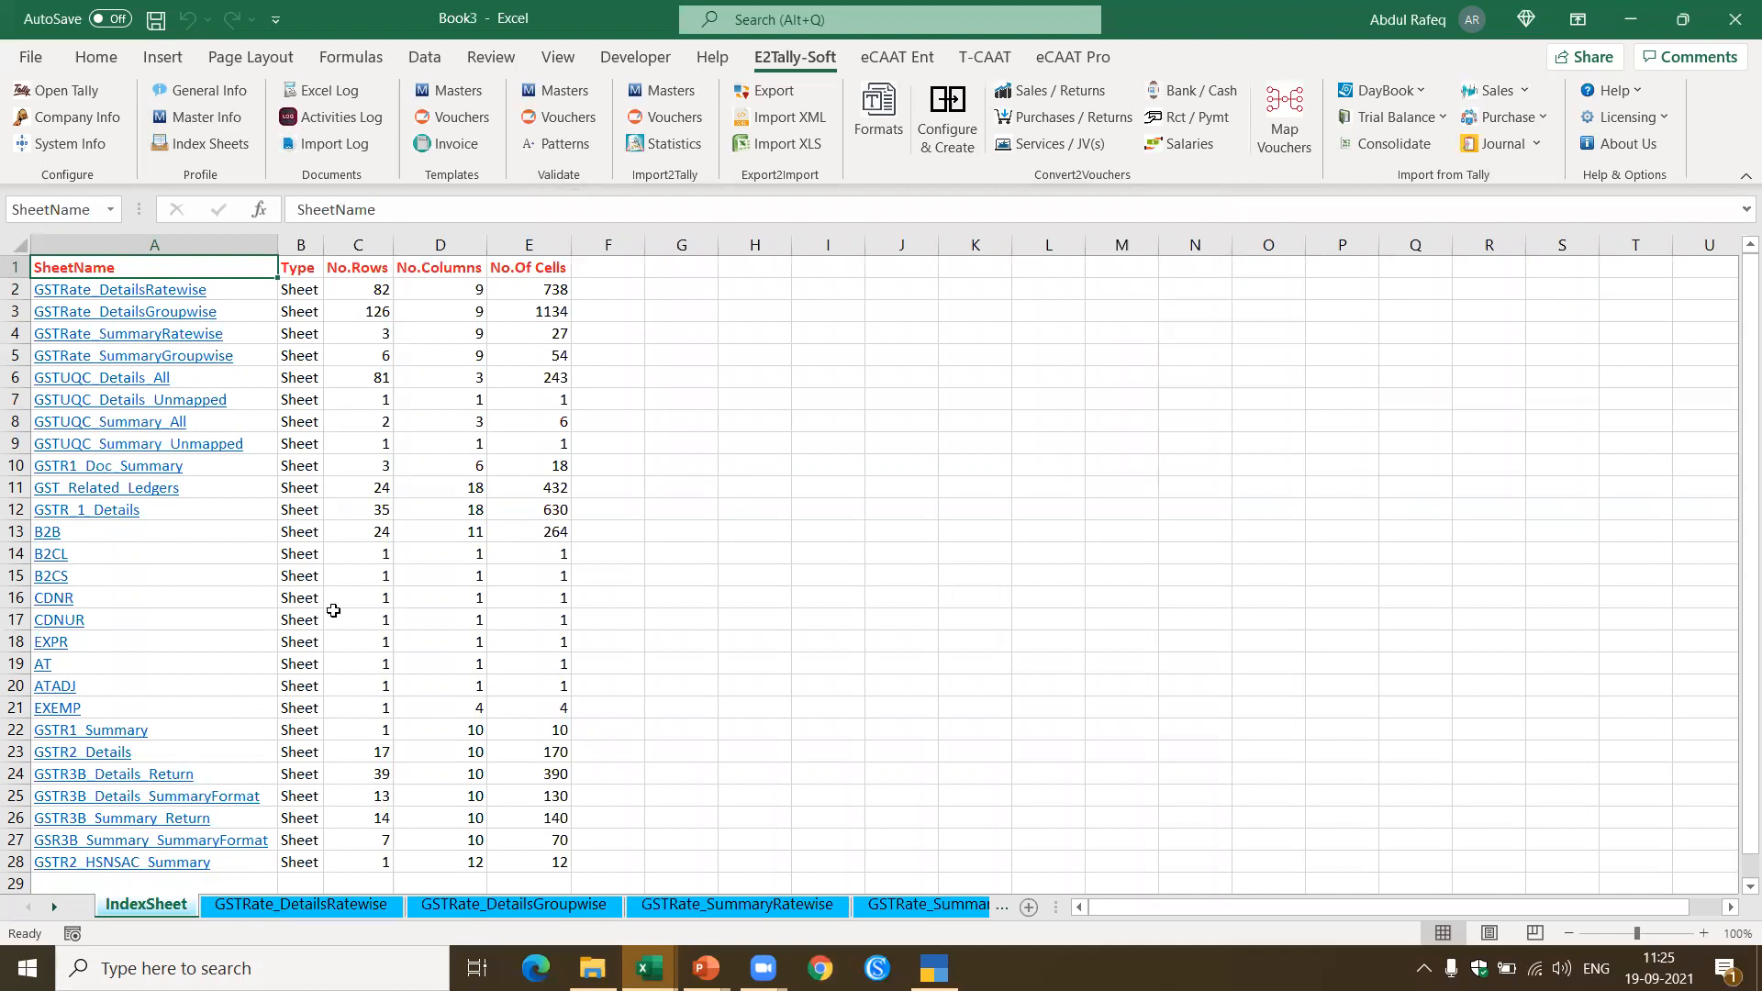
# Step: View the B2CL sheet from the index, and look over the GSTR_1_Details, GST_Related_Ledgers, GSTR1_Doc_Summary and GSTUQC_Summary_Unmapped sheets
pyautogui.click(366, 555)
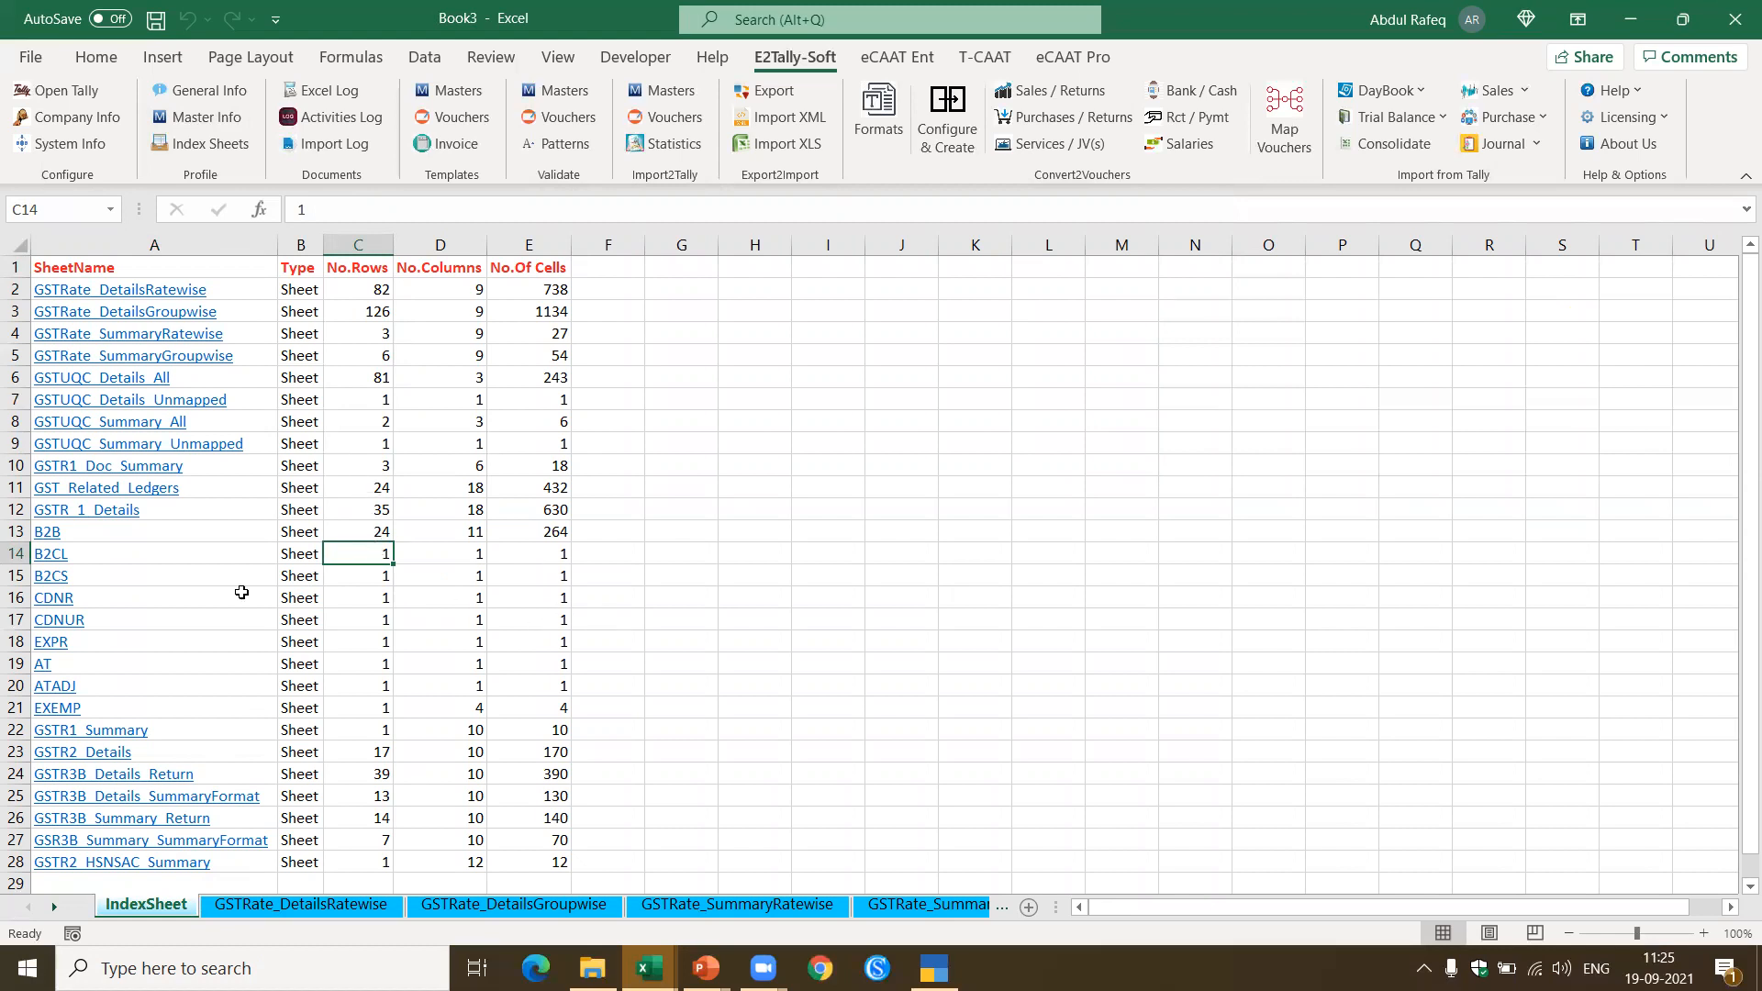
pyautogui.click(60, 553)
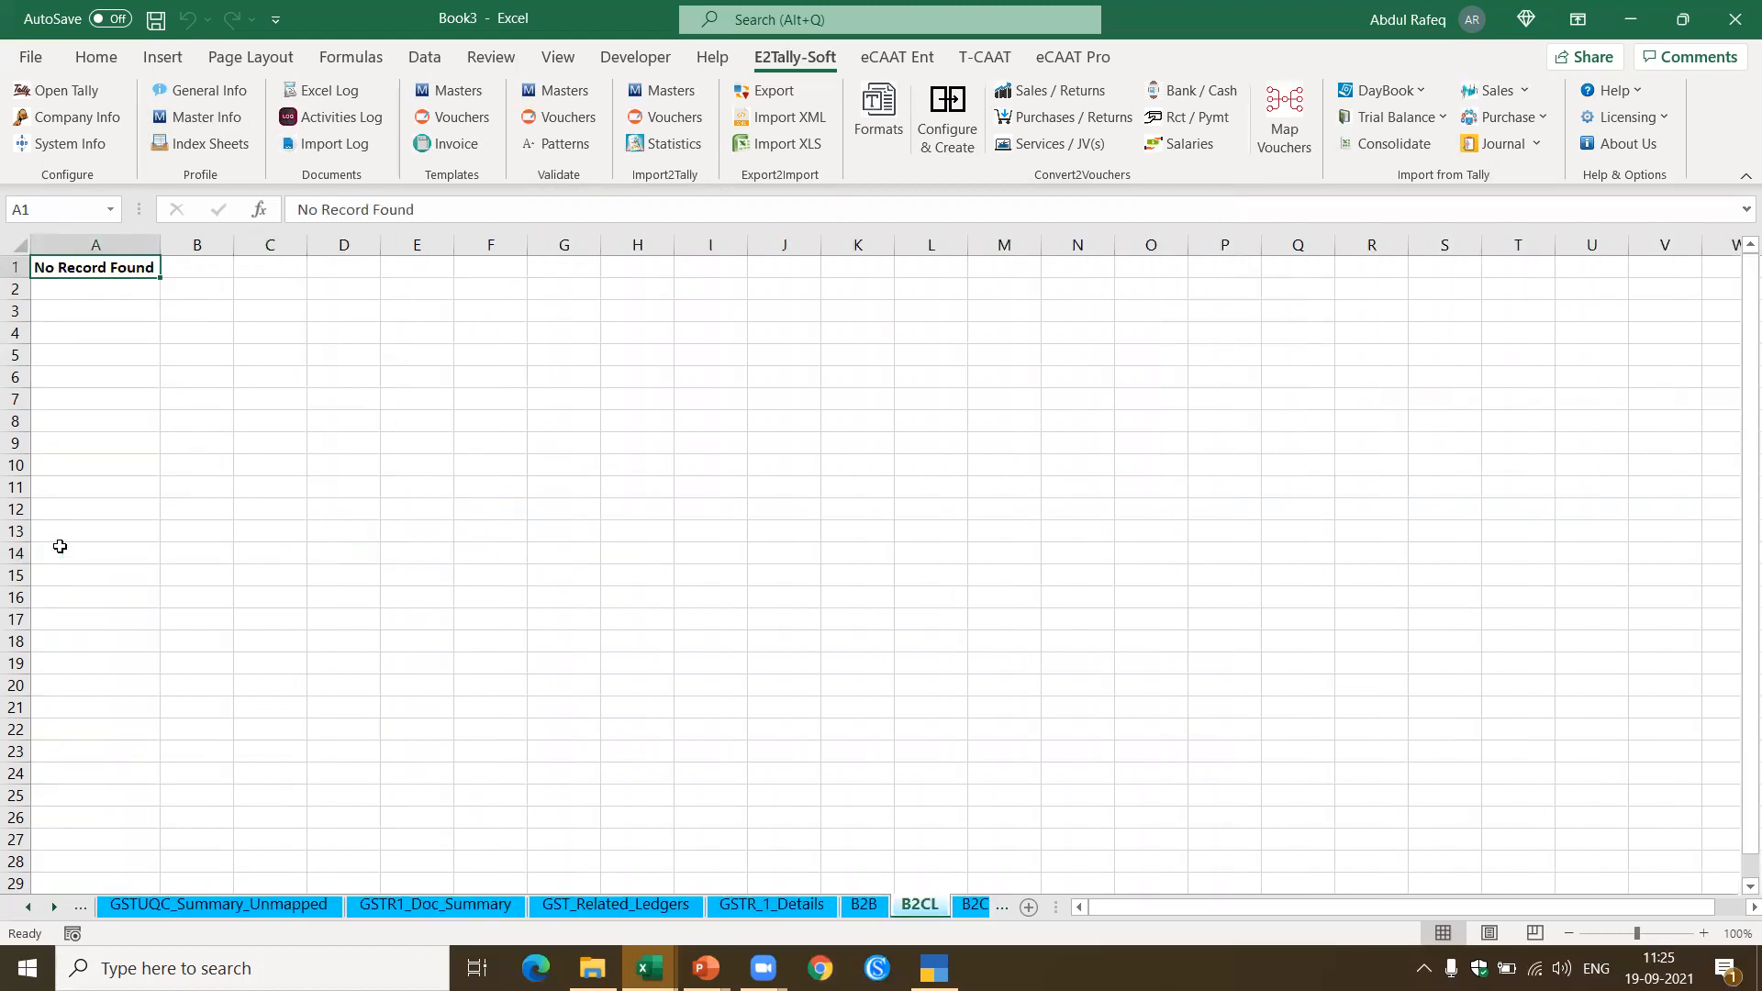
pyautogui.click(775, 912)
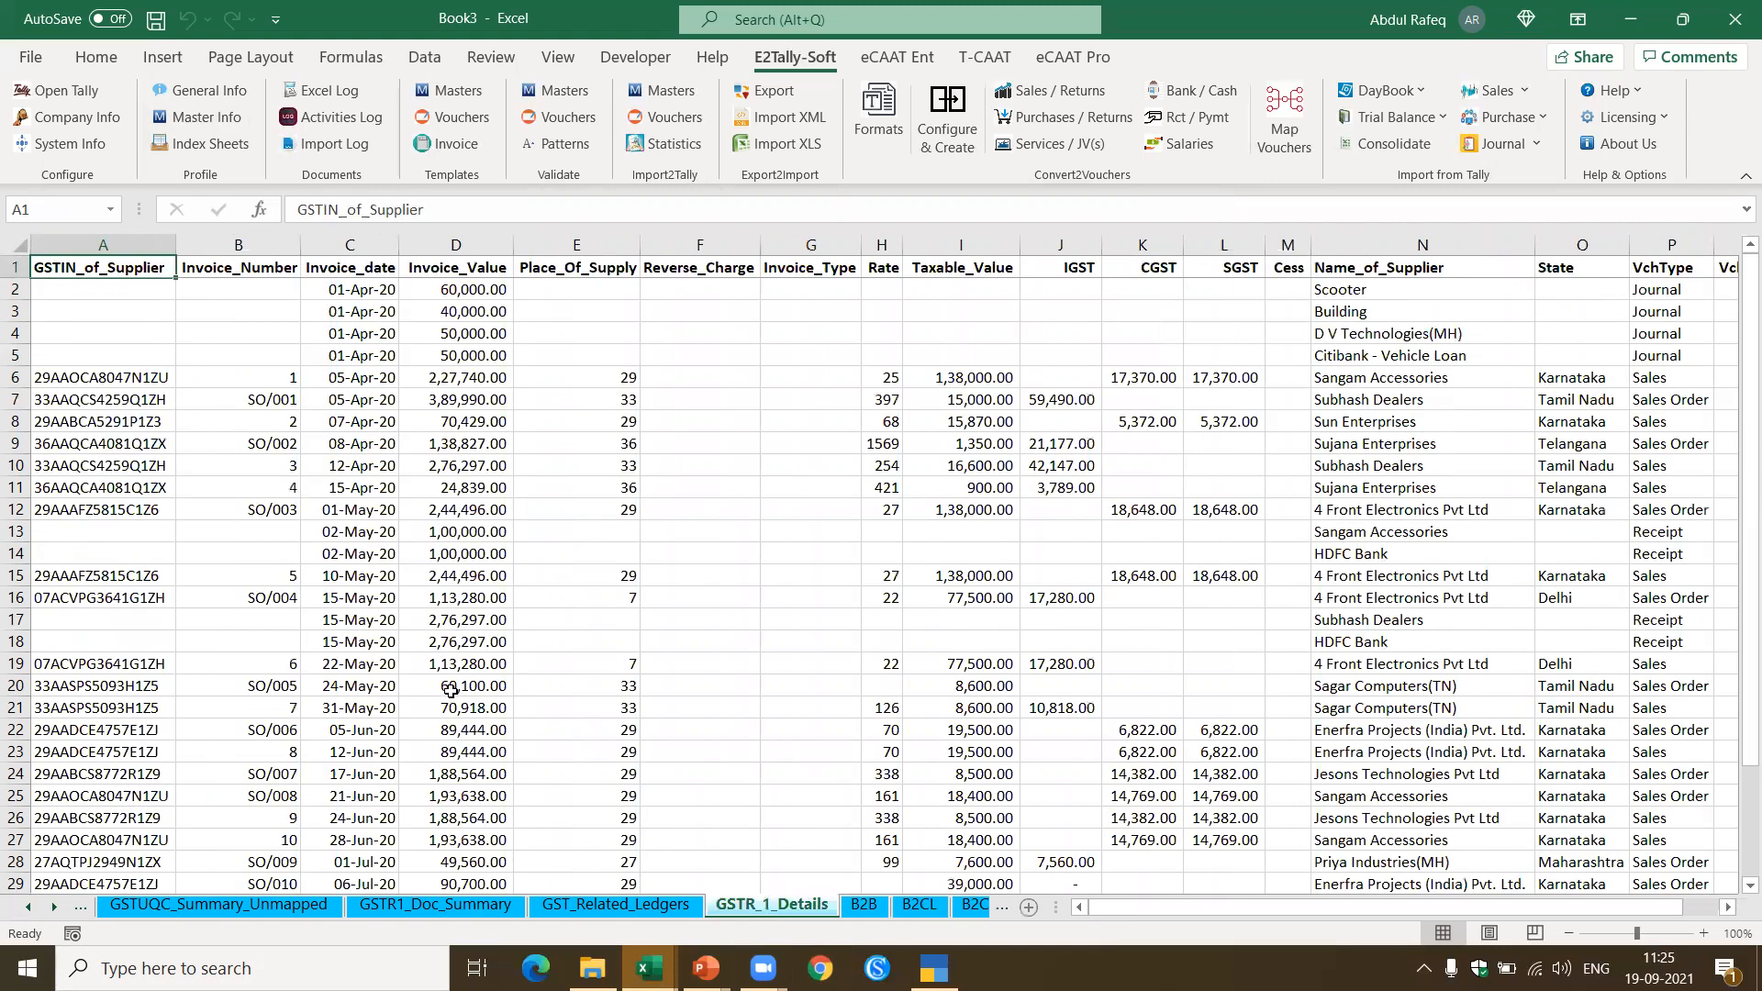
pyautogui.click(588, 908)
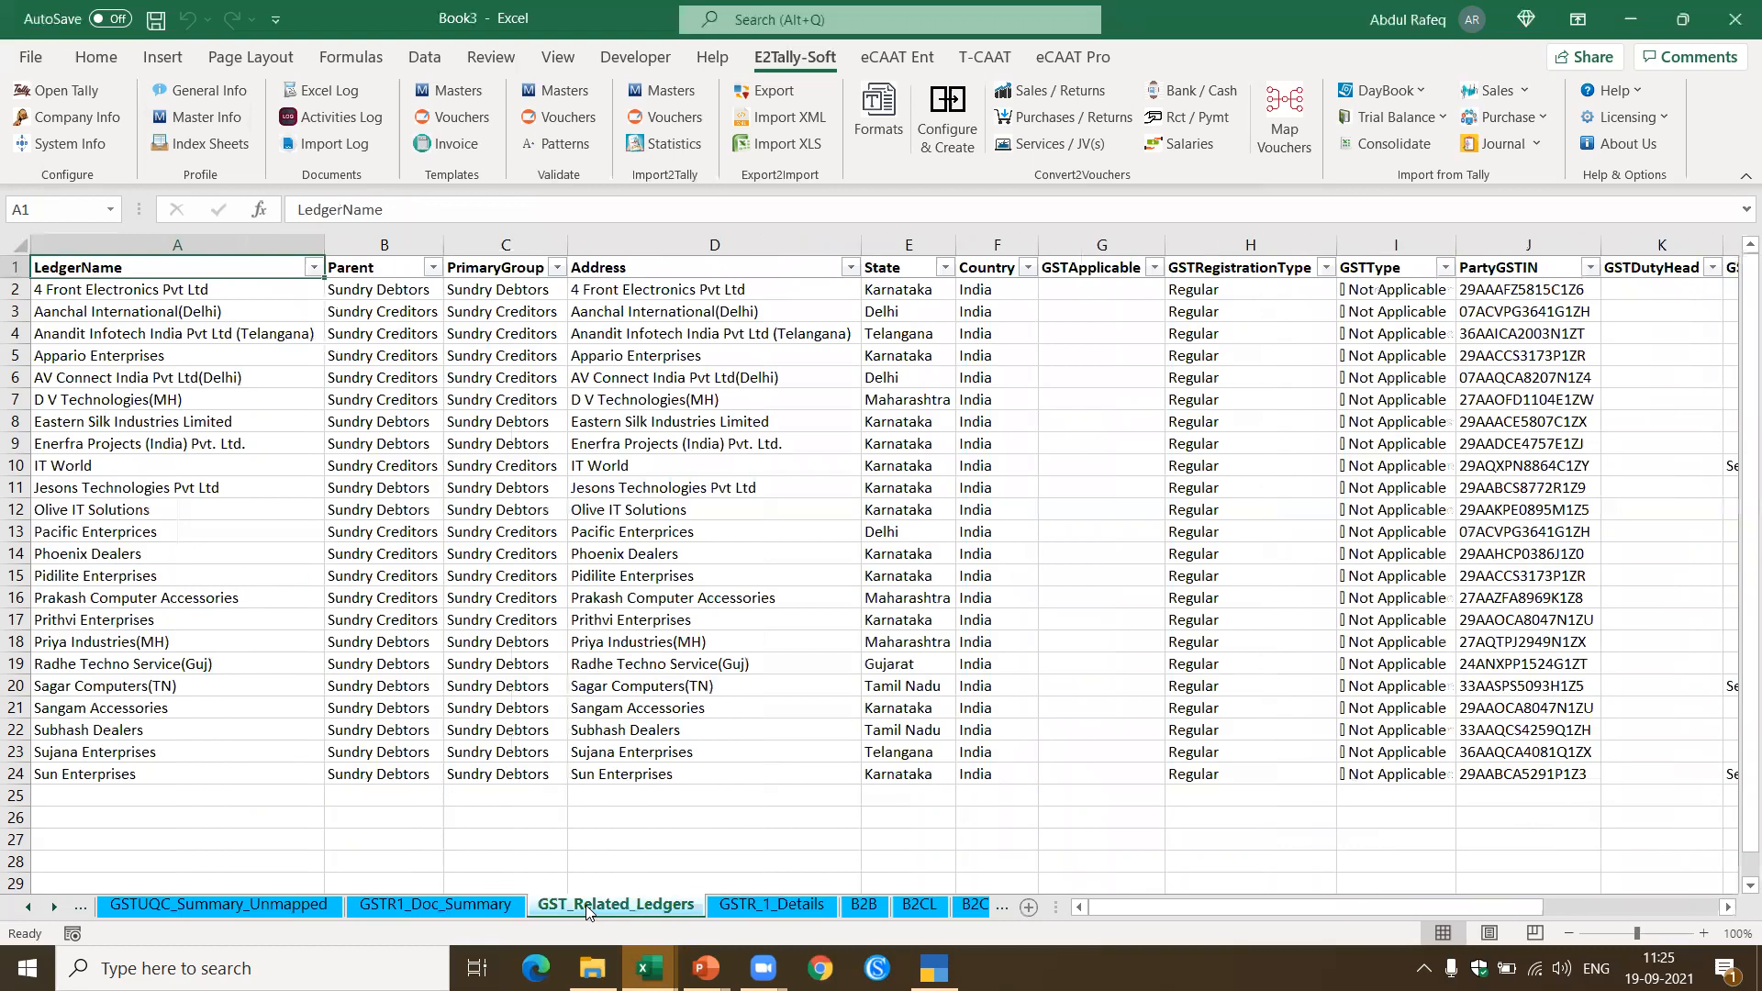
pyautogui.click(489, 908)
pyautogui.click(241, 911)
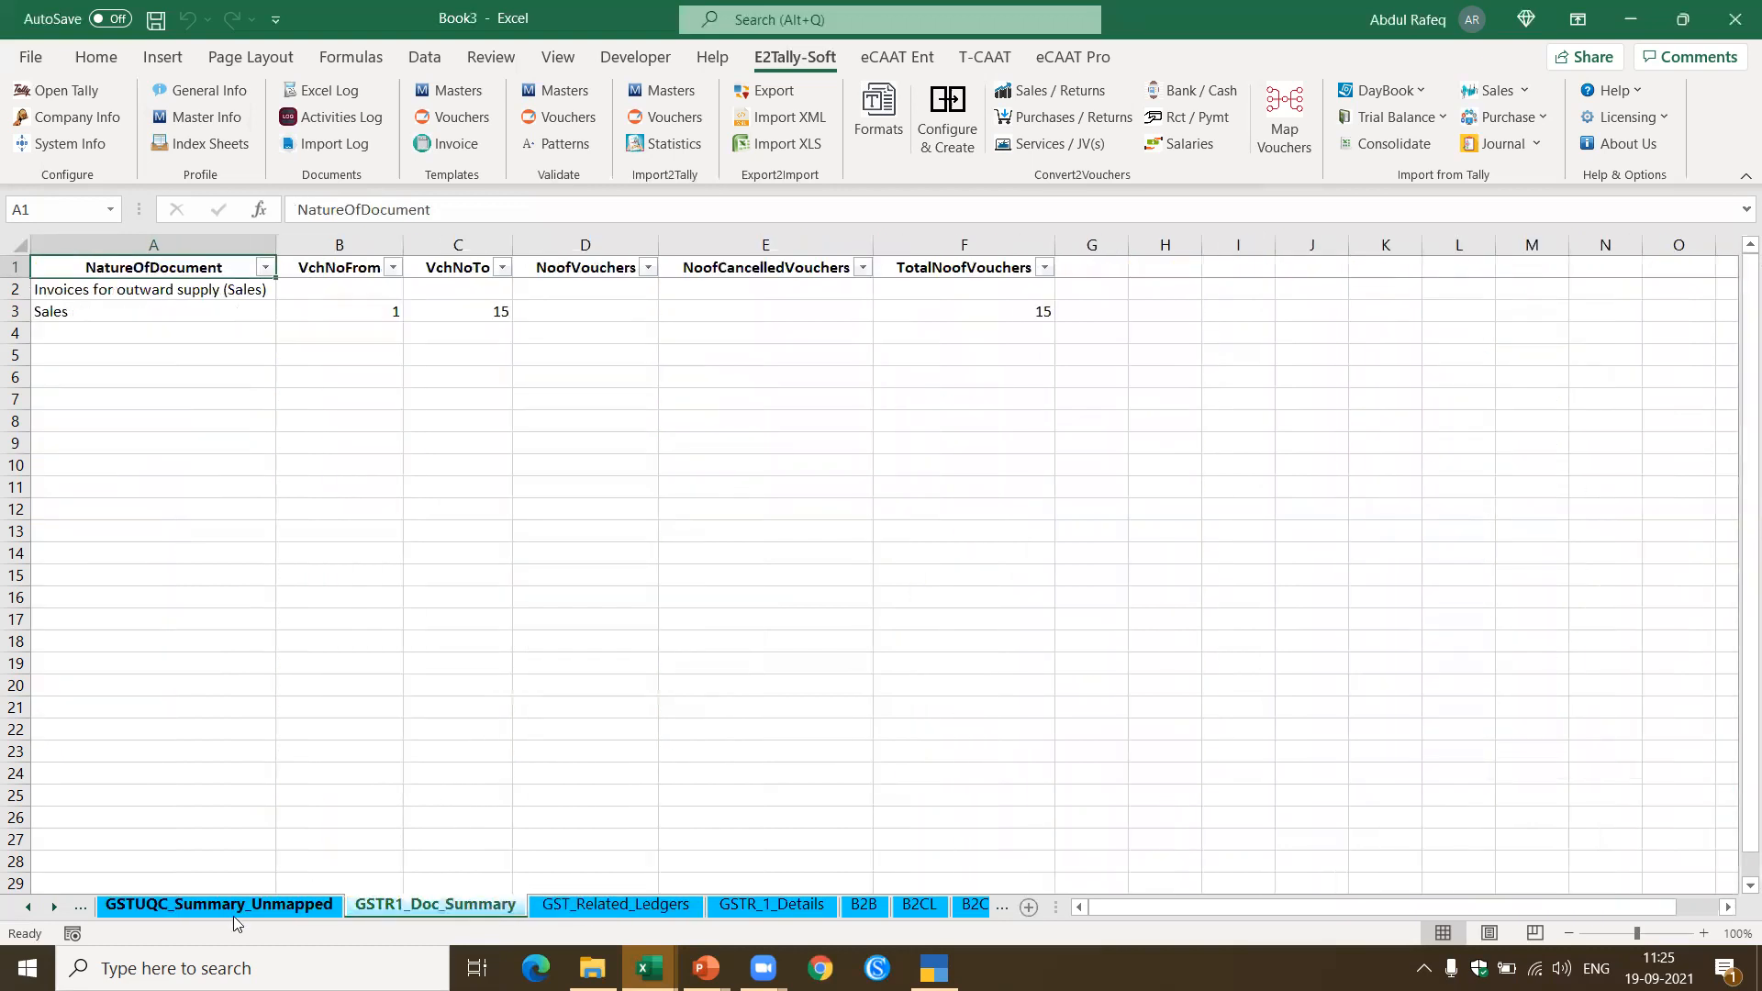
# Step: Look over the GSTRate_DetailsRatewise, GSTRate_DetailsGroupwise and GSTRate_SummaryRatewise sheets, and go back to the IndexSheet
pyautogui.click(31, 908)
pyautogui.click(29, 907)
pyautogui.click(28, 907)
pyautogui.click(29, 907)
pyautogui.click(250, 908)
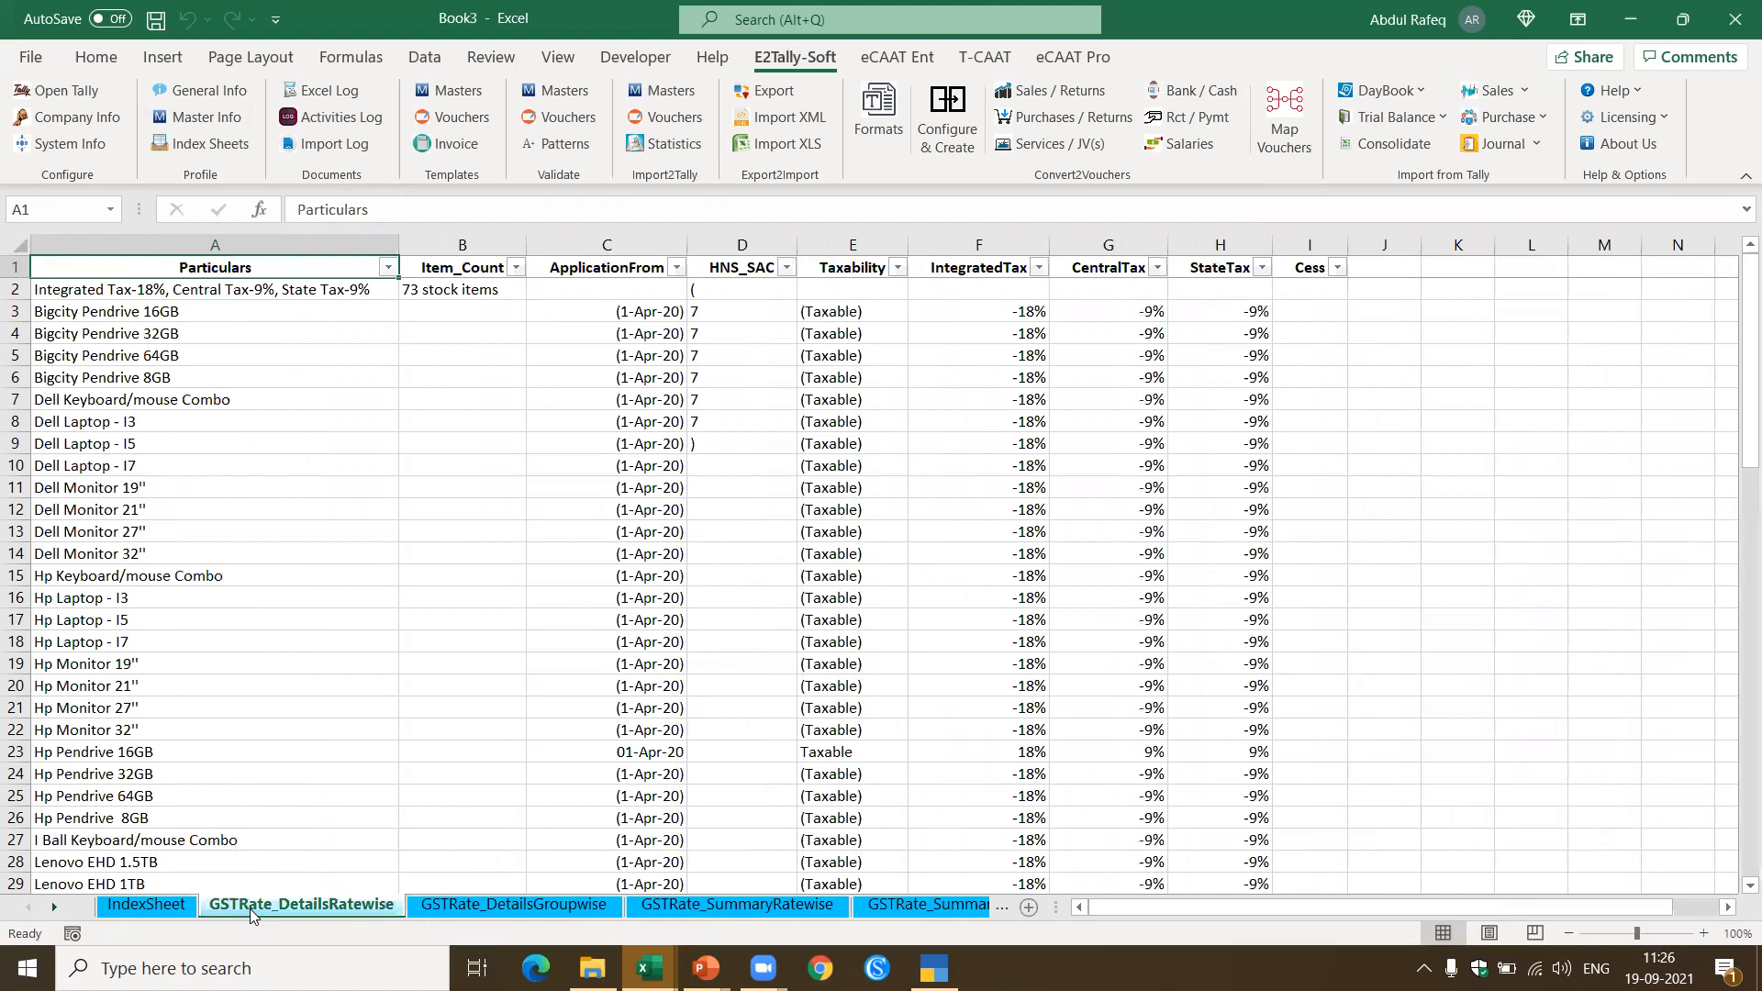
pyautogui.click(456, 907)
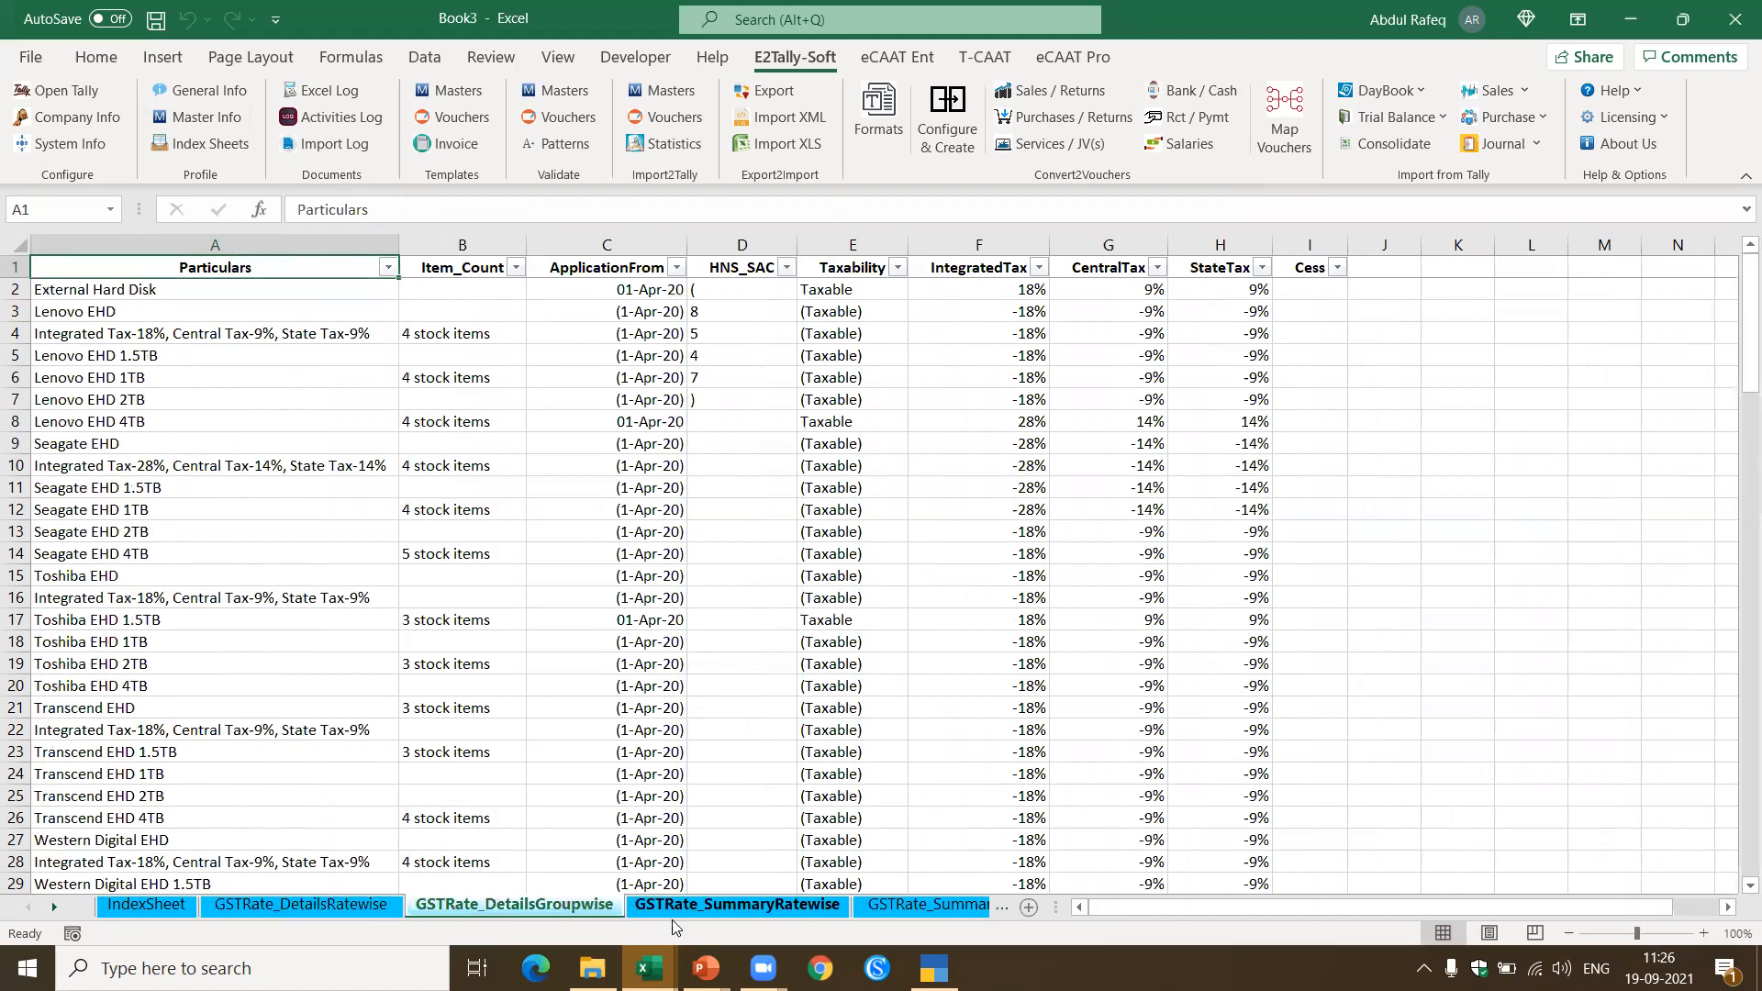
pyautogui.click(678, 909)
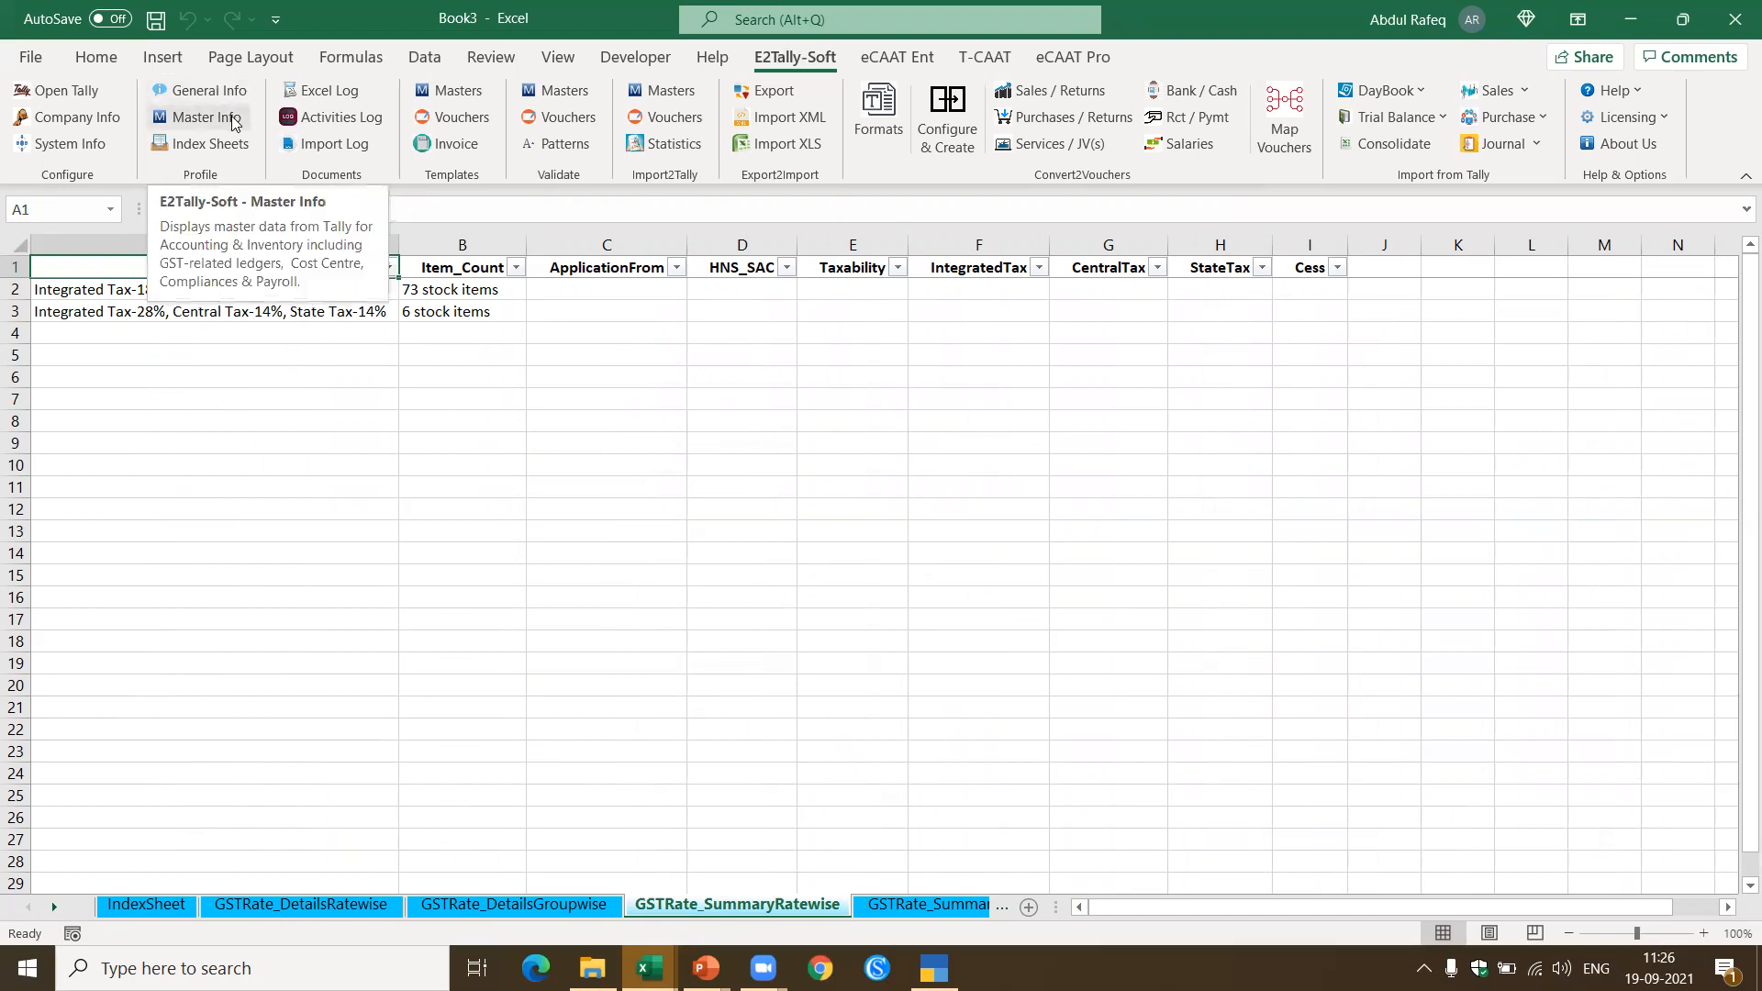
pyautogui.click(179, 906)
pyautogui.click(638, 671)
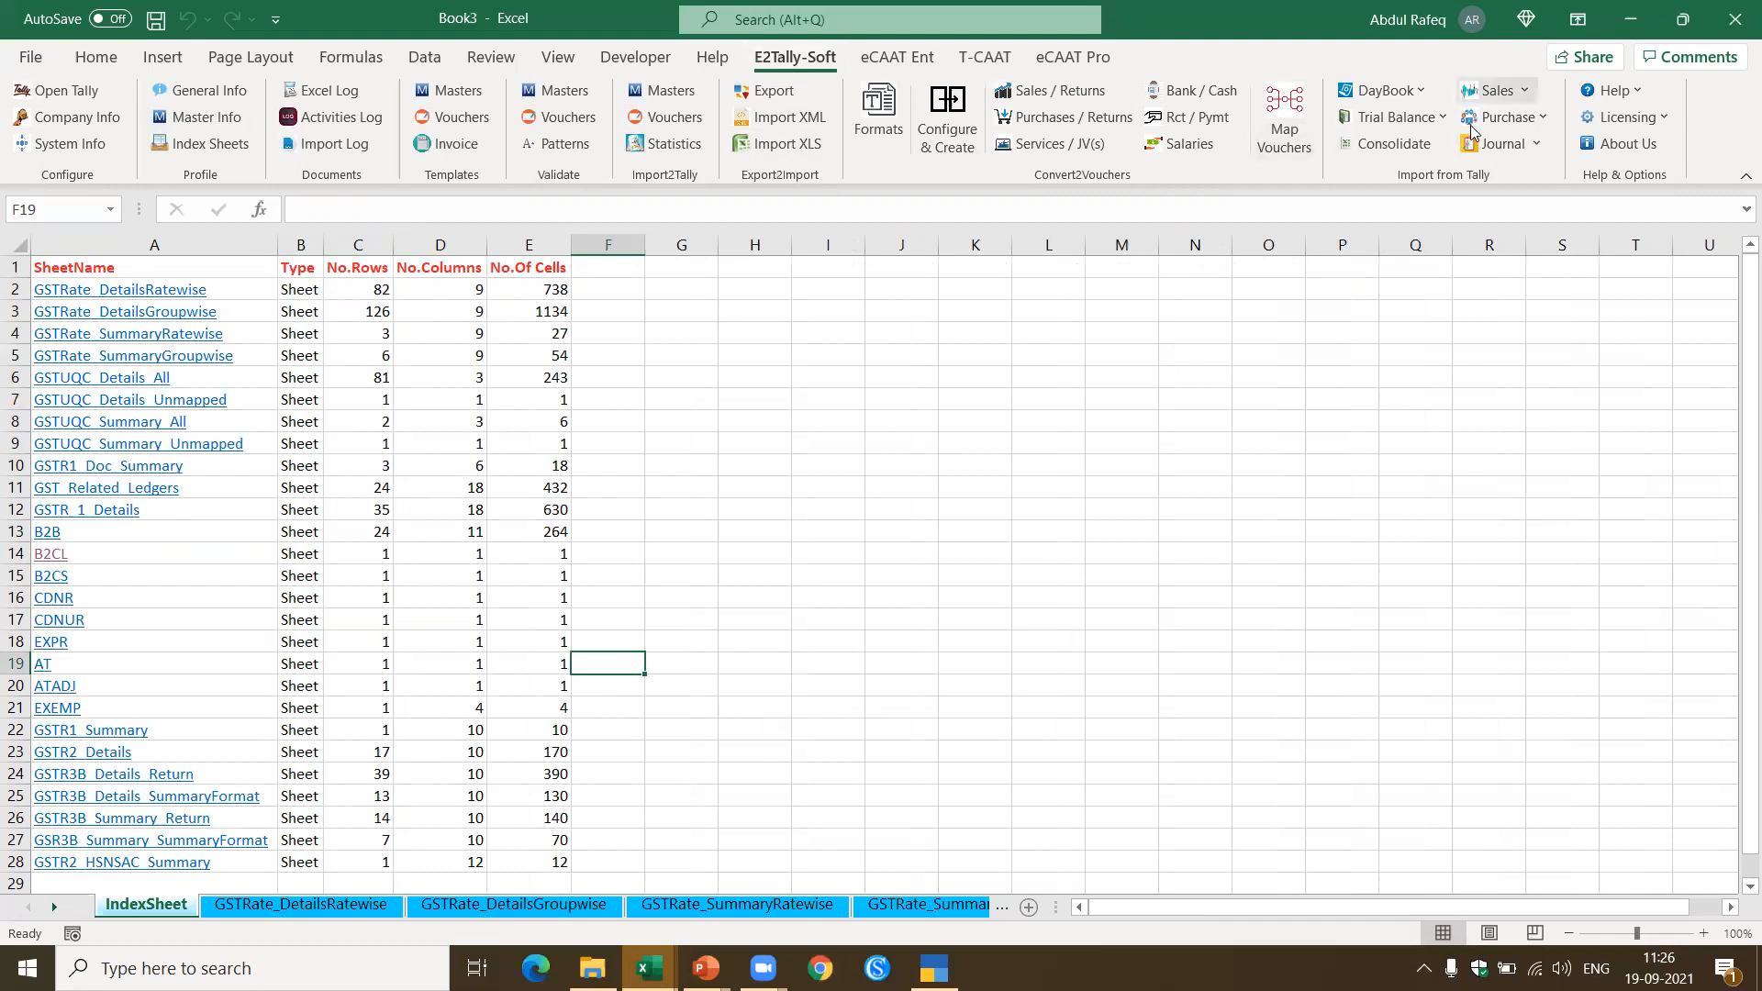
# Step: Start the trial balance import using Ledgers with Groups and bring its options dialog to the front
pyautogui.click(1443, 119)
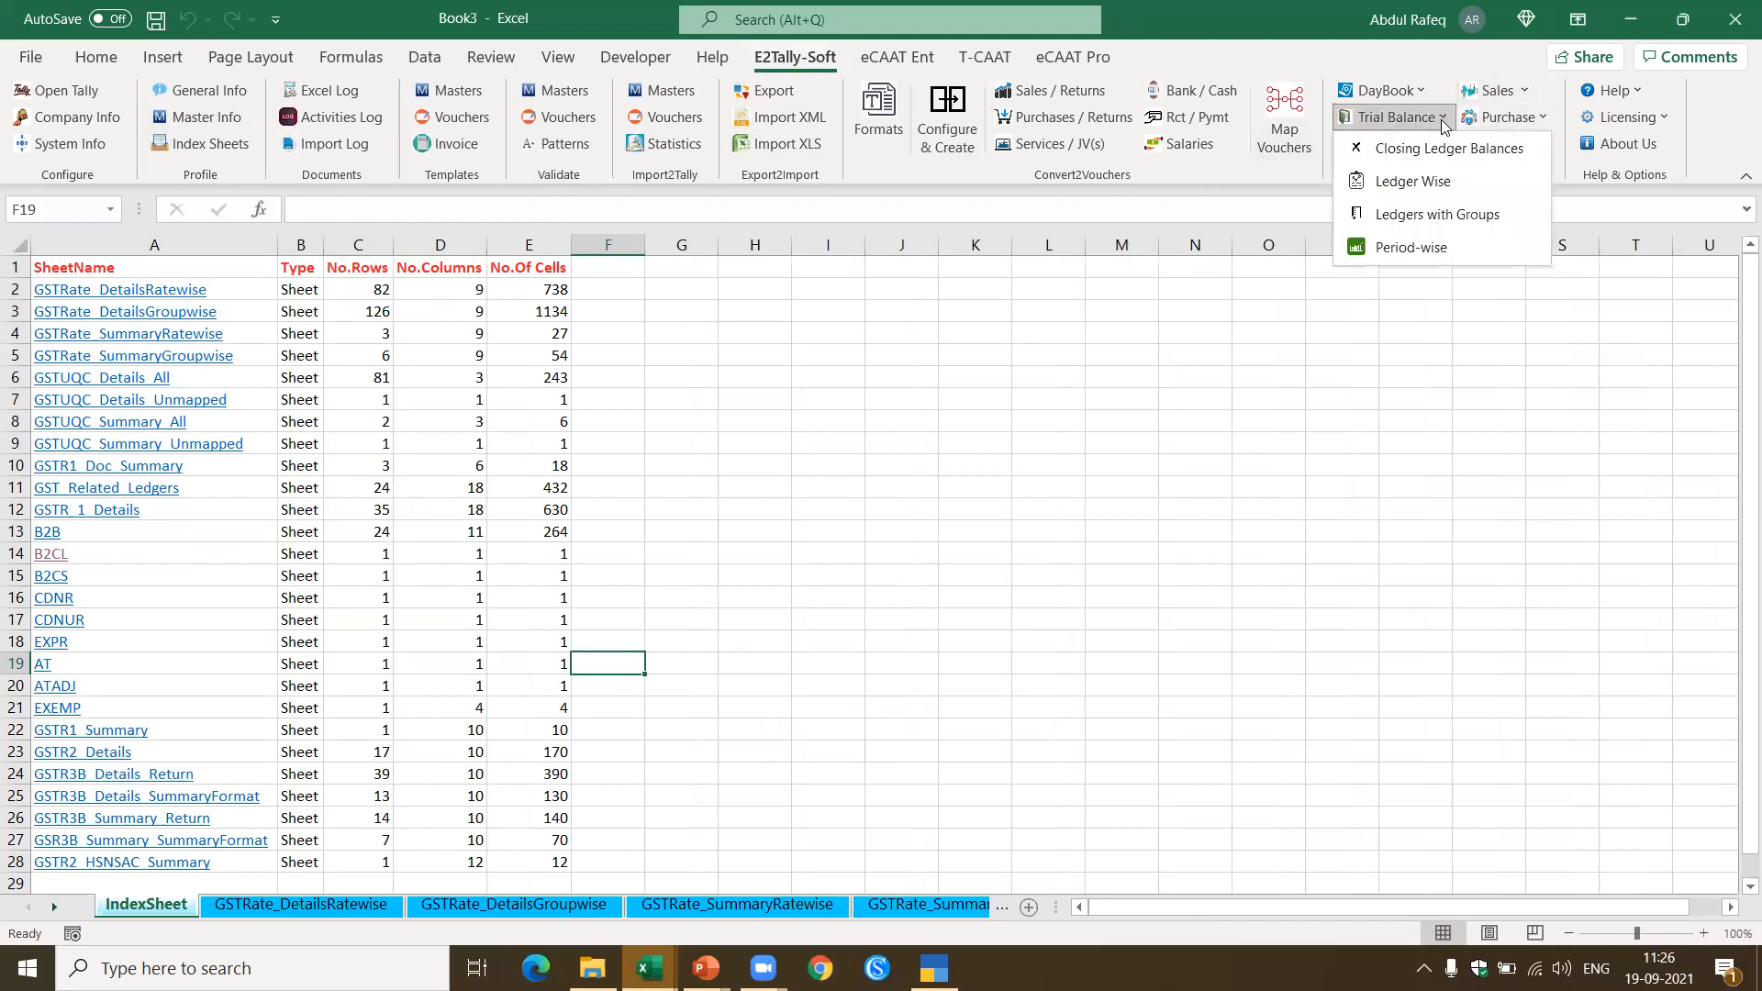
pyautogui.click(1438, 214)
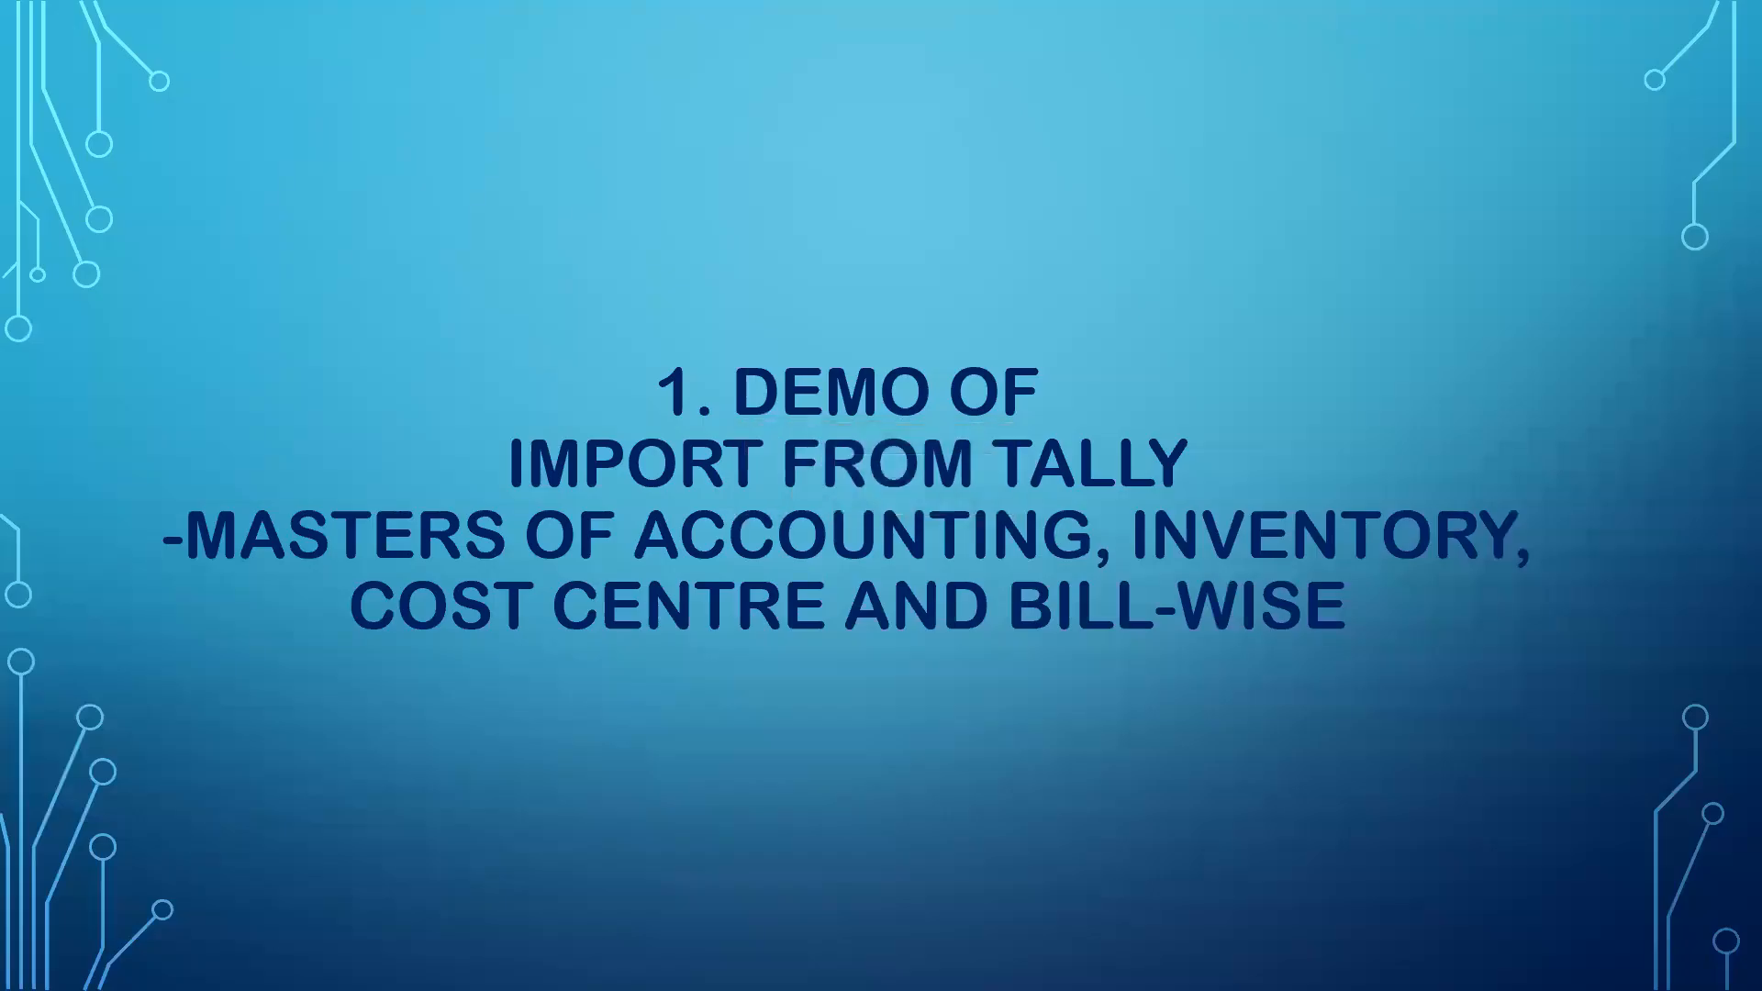
pyautogui.hotkey('alt', 'Tab')
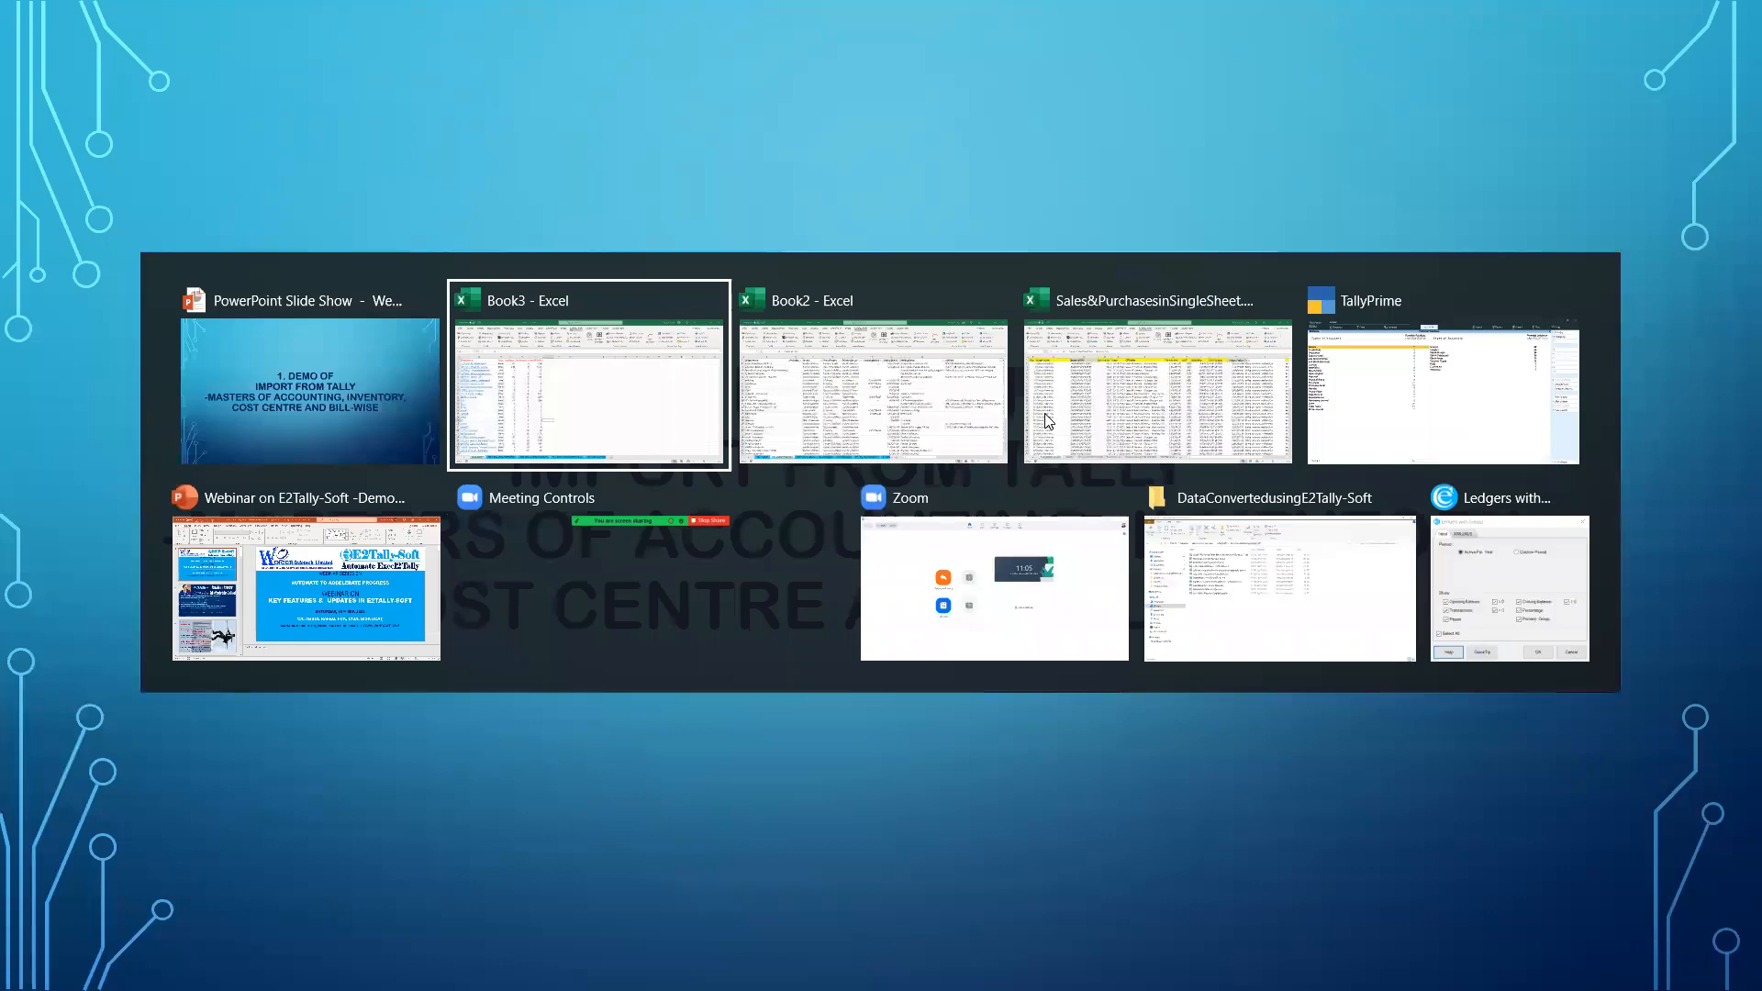
pyautogui.hotkey('alt', 'Tab')
pyautogui.hotkey('alt', 'Tab')
pyautogui.hotkey('alt', 'Tab')
pyautogui.hotkey('alt', 'Tab')
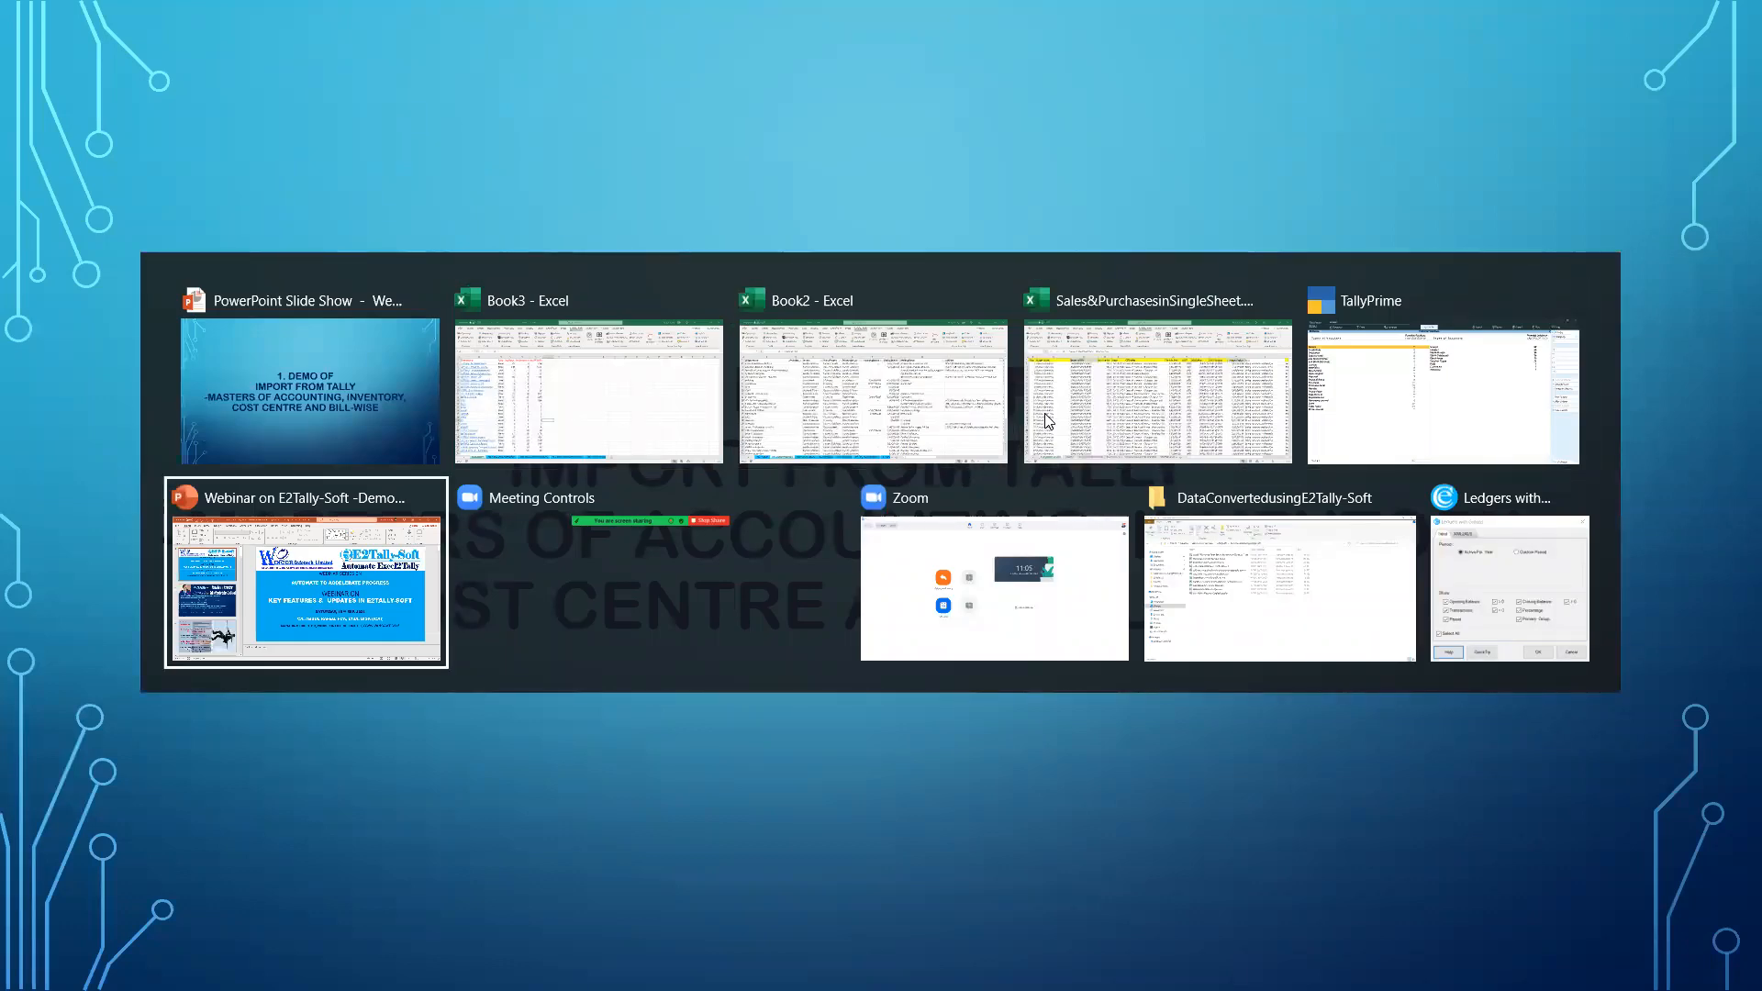
pyautogui.click(1483, 584)
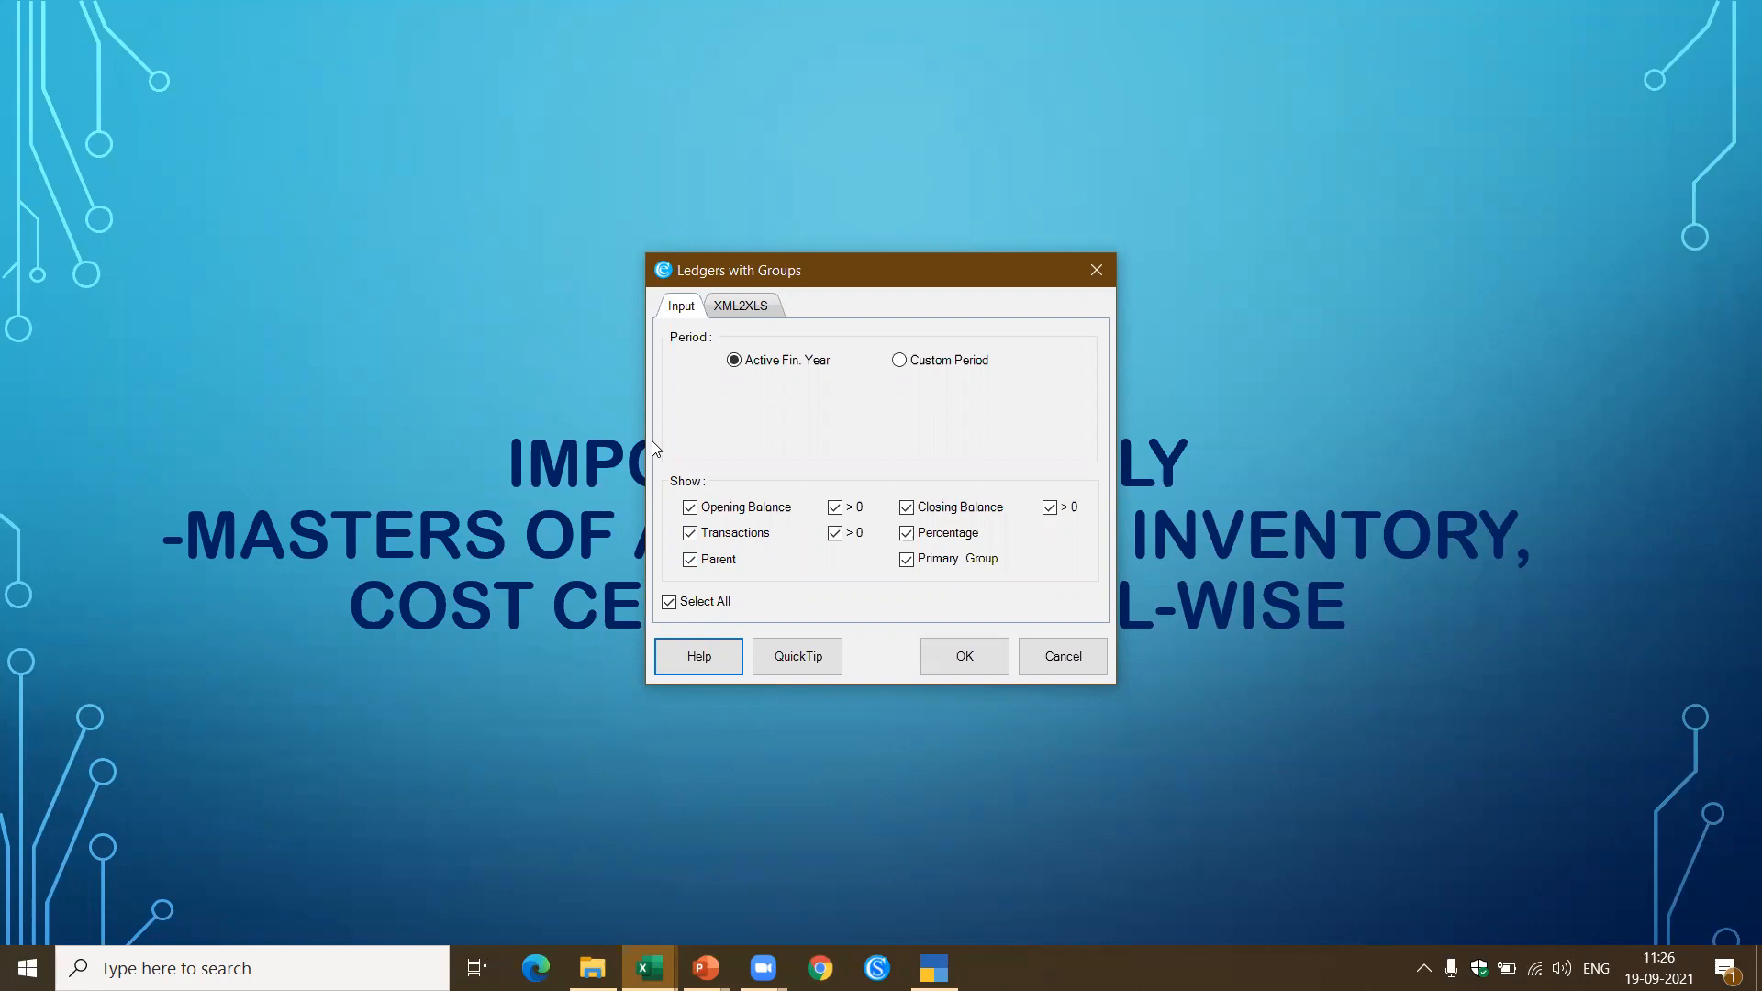
# Step: Return to the Book3 workbook and import the ledgers with groups for the active financial year, excluding Percentage
pyautogui.hotkey('alt', 'Tab')
pyautogui.hotkey('alt', 'Tab')
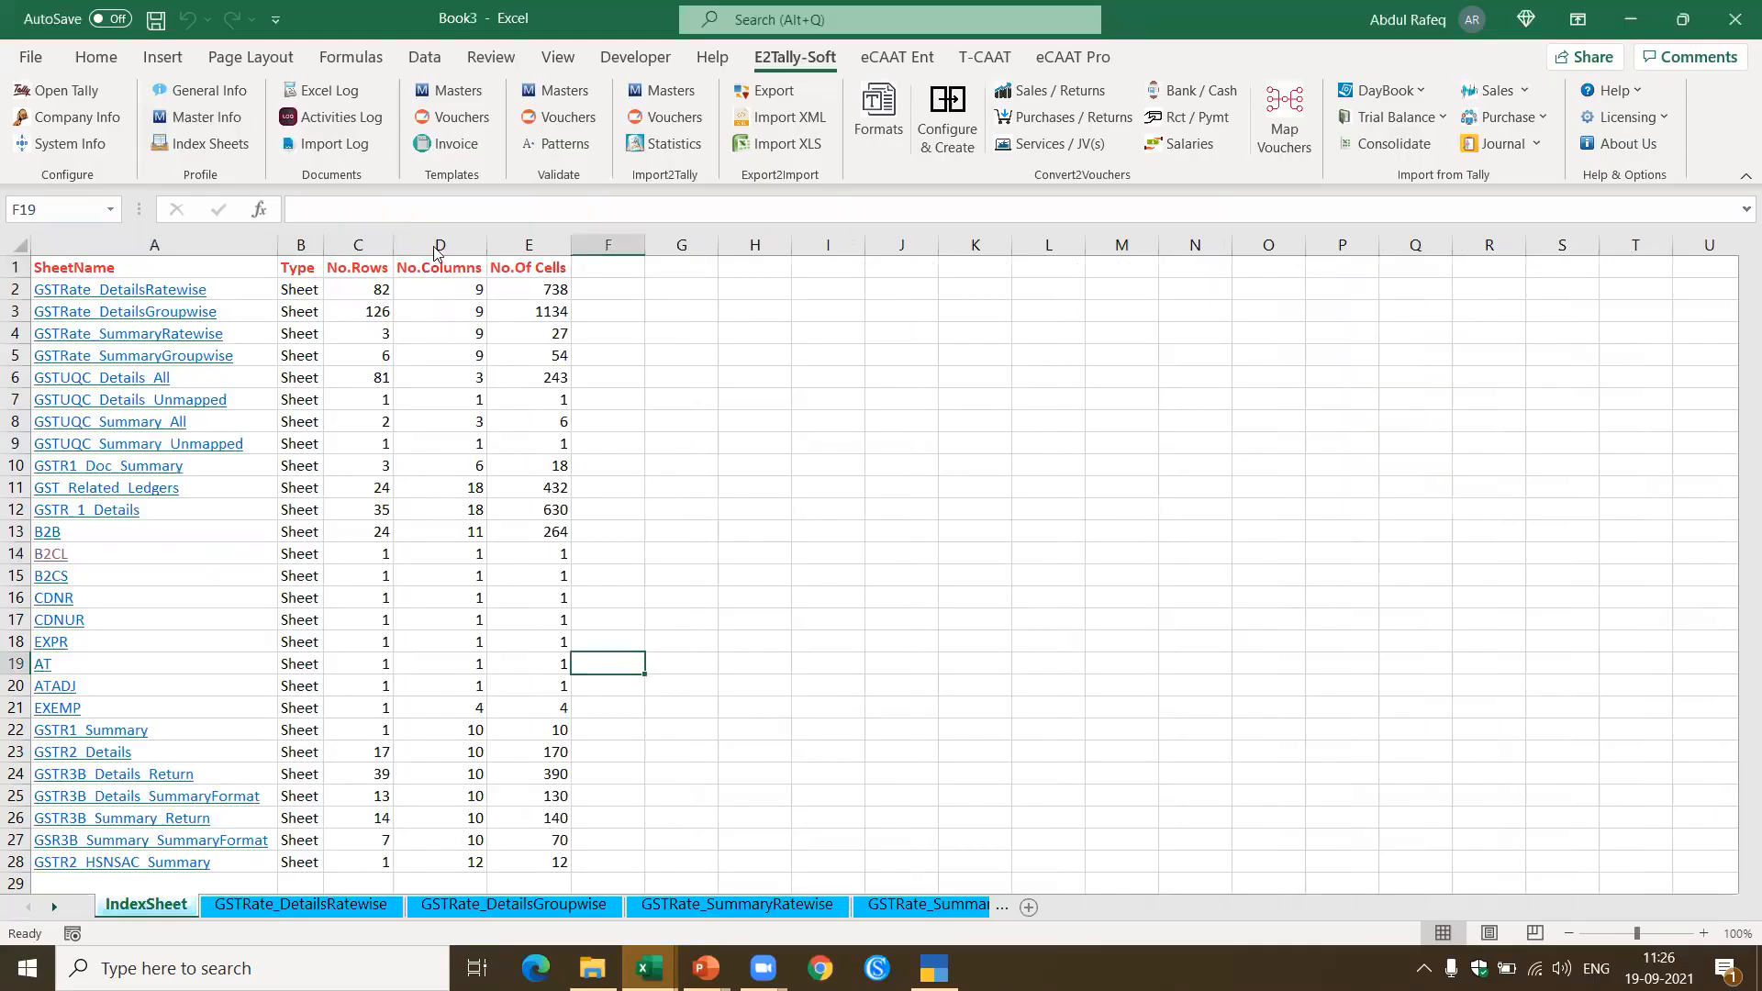
pyautogui.hotkey('alt', 'Tab')
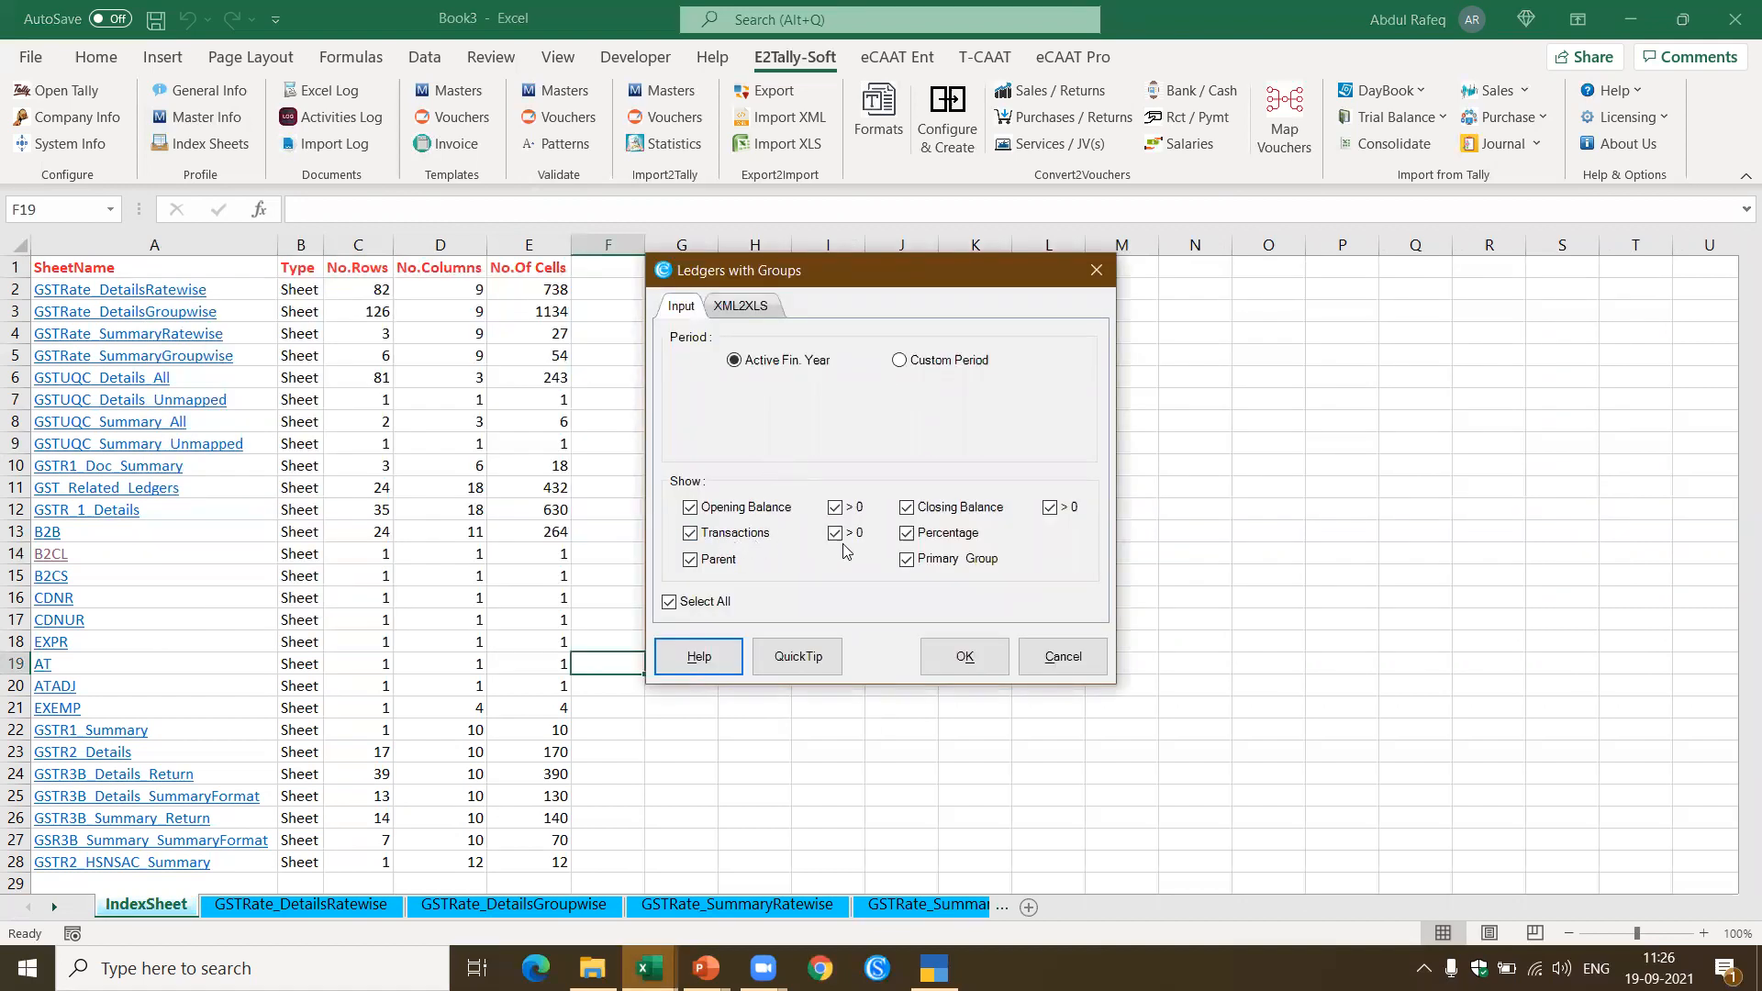
pyautogui.click(910, 535)
pyautogui.click(954, 661)
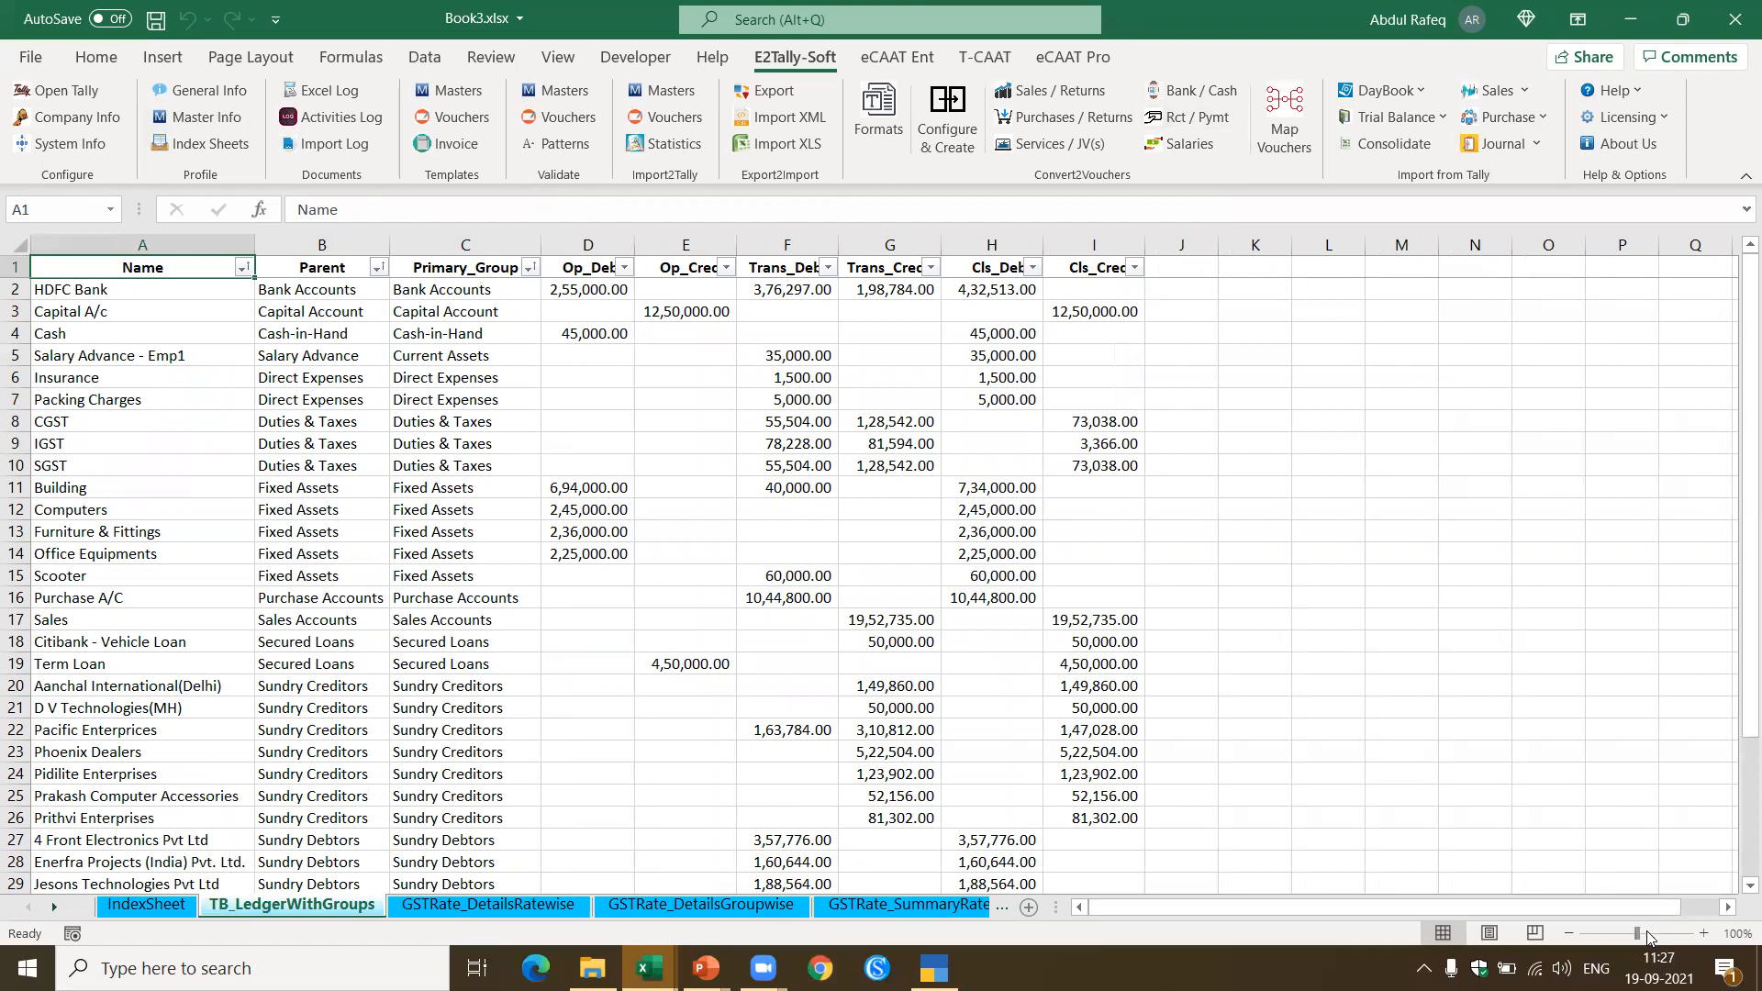
# Step: Zoom the TB_LedgerWithGroups sheet to 150% and widen the opening debit and opening credit columns to show their amounts
pyautogui.moveTo(1639, 929); pyautogui.dragTo(1647, 932)
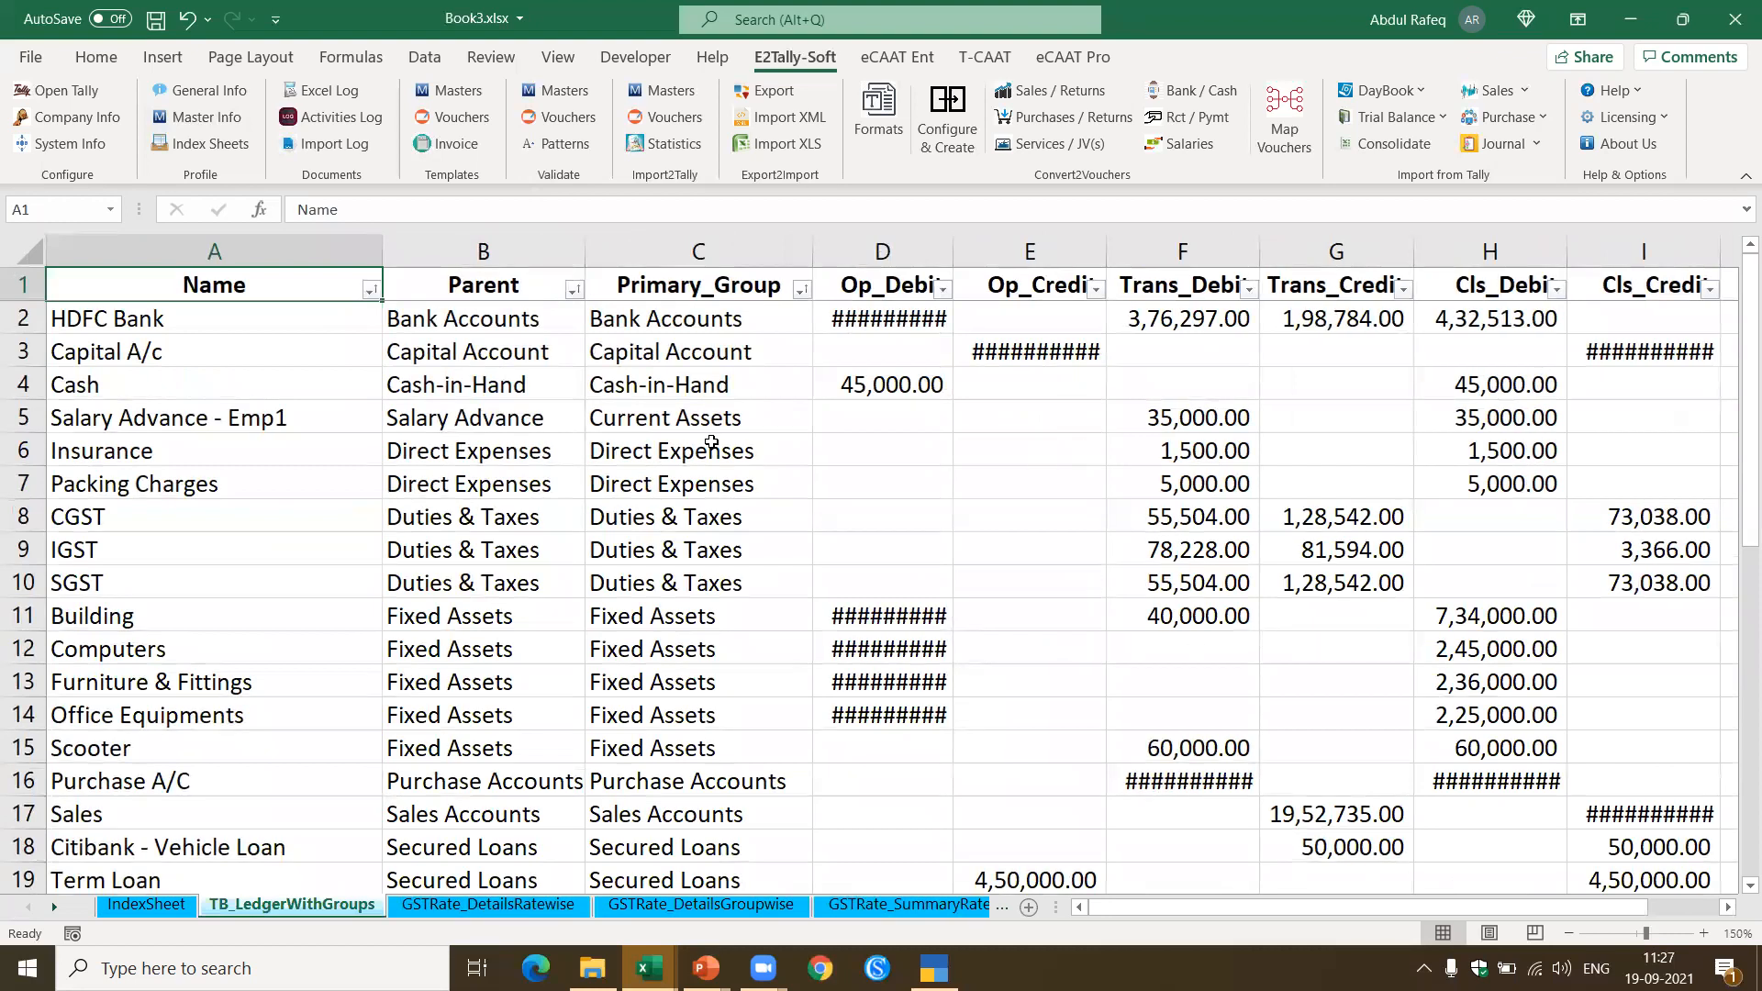
pyautogui.moveTo(948, 255); pyautogui.dragTo(955, 255)
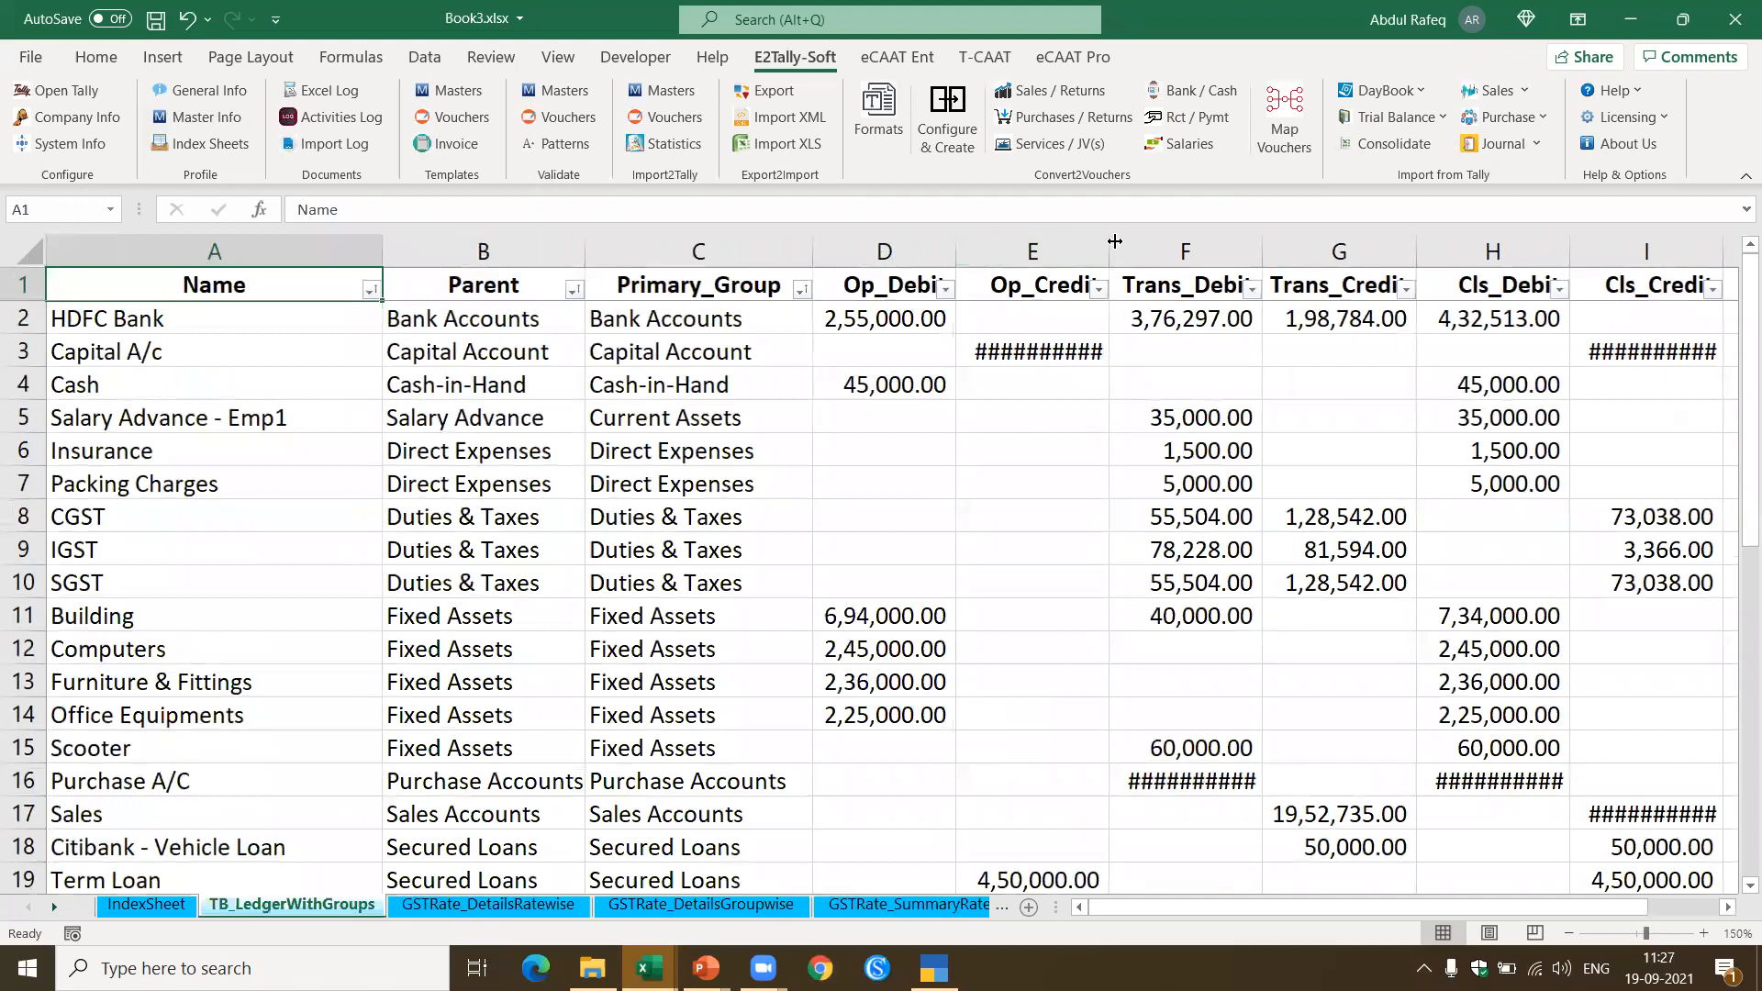
pyautogui.moveTo(1111, 246); pyautogui.dragTo(1114, 247)
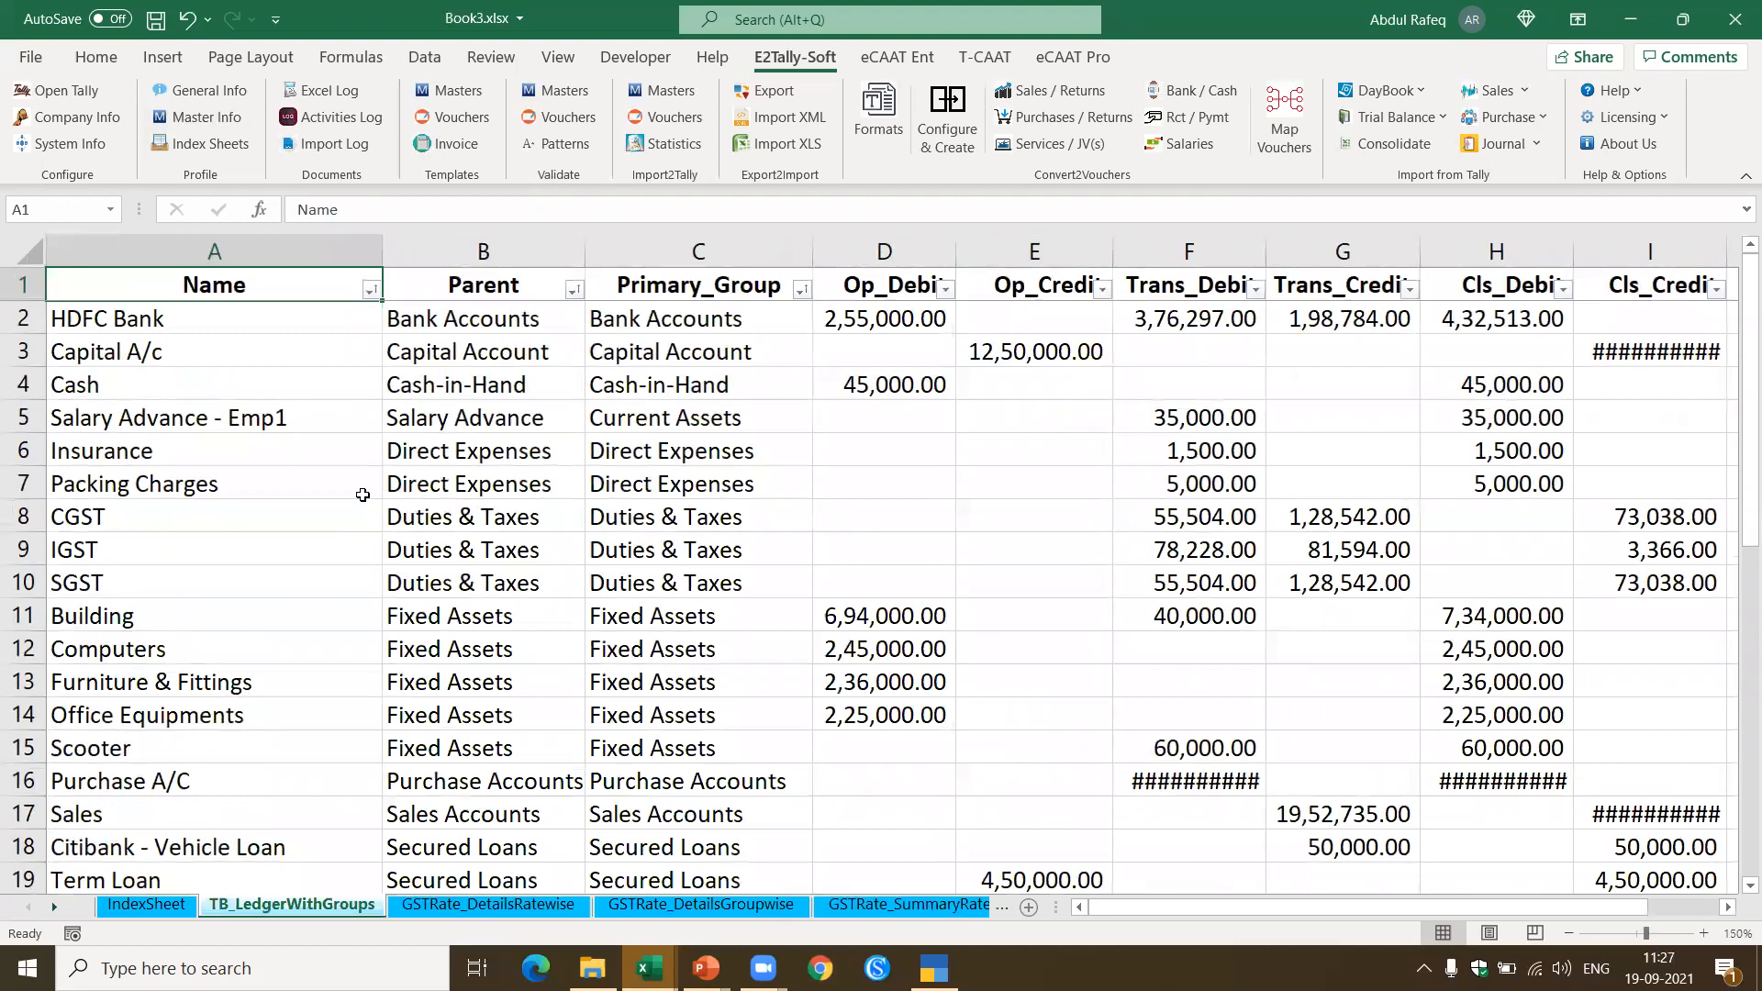
pyautogui.click(362, 496)
# Step: Close the Book3 workbook, and close the Book2 workbook without saving it
pyautogui.click(1735, 13)
pyautogui.click(917, 510)
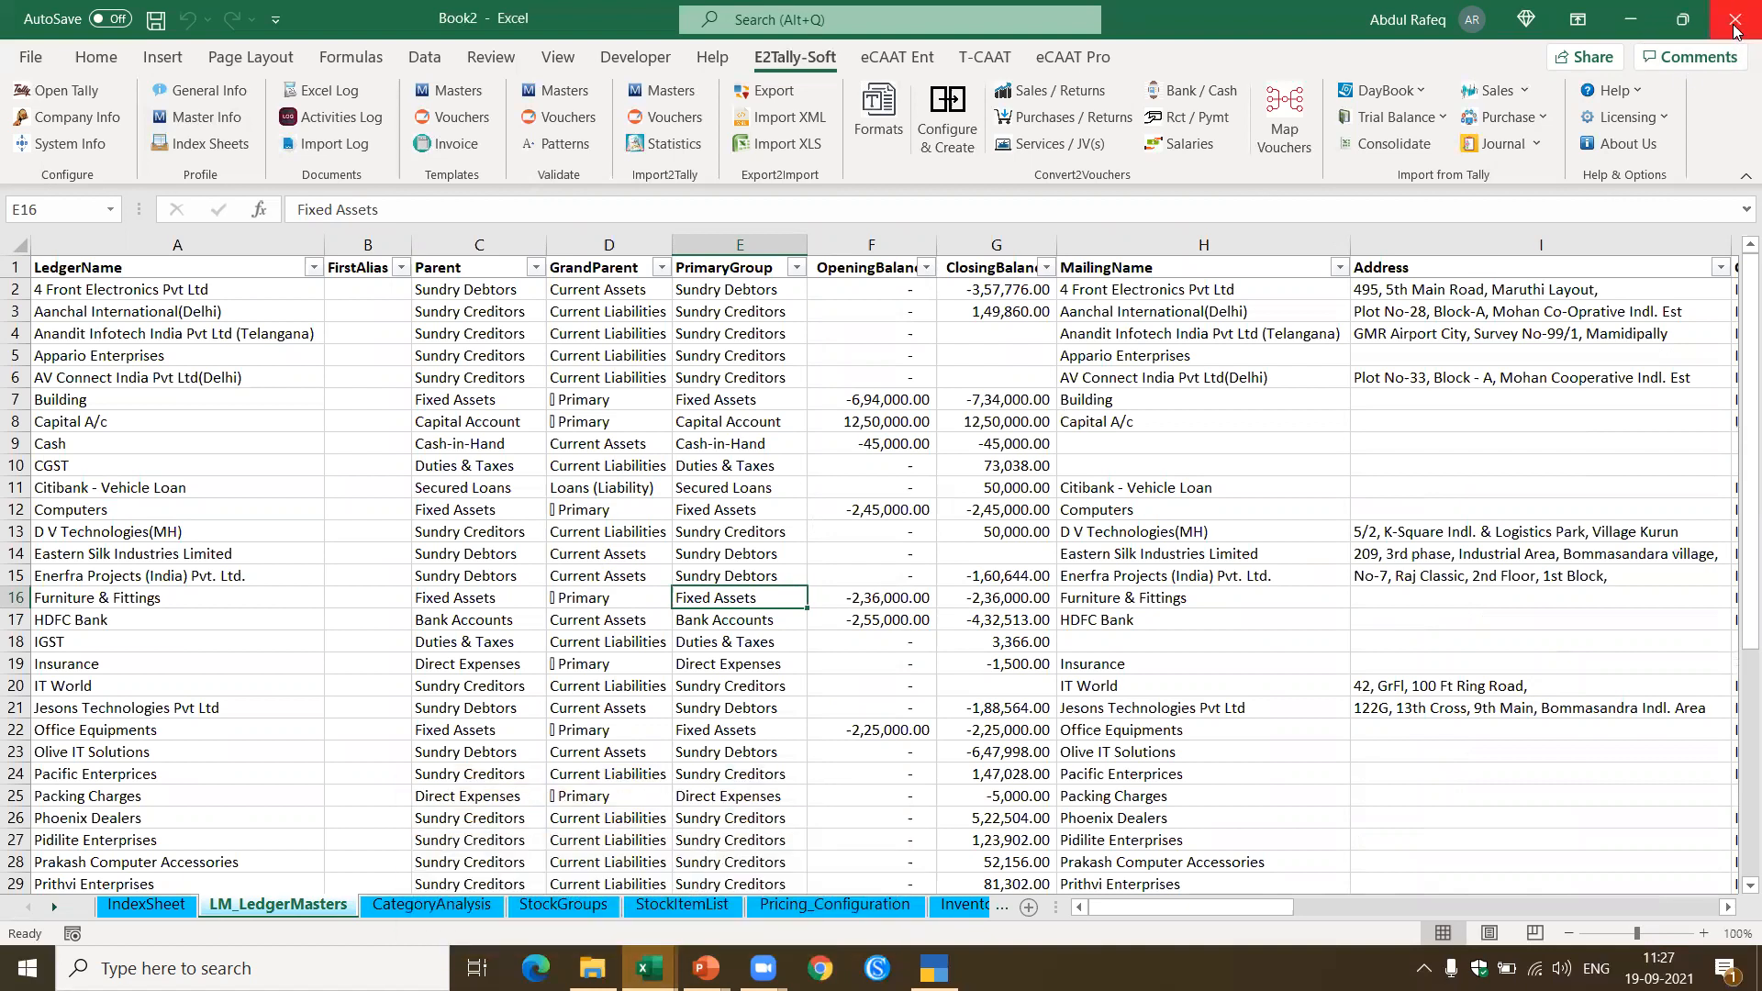
pyautogui.moveTo(648, 968)
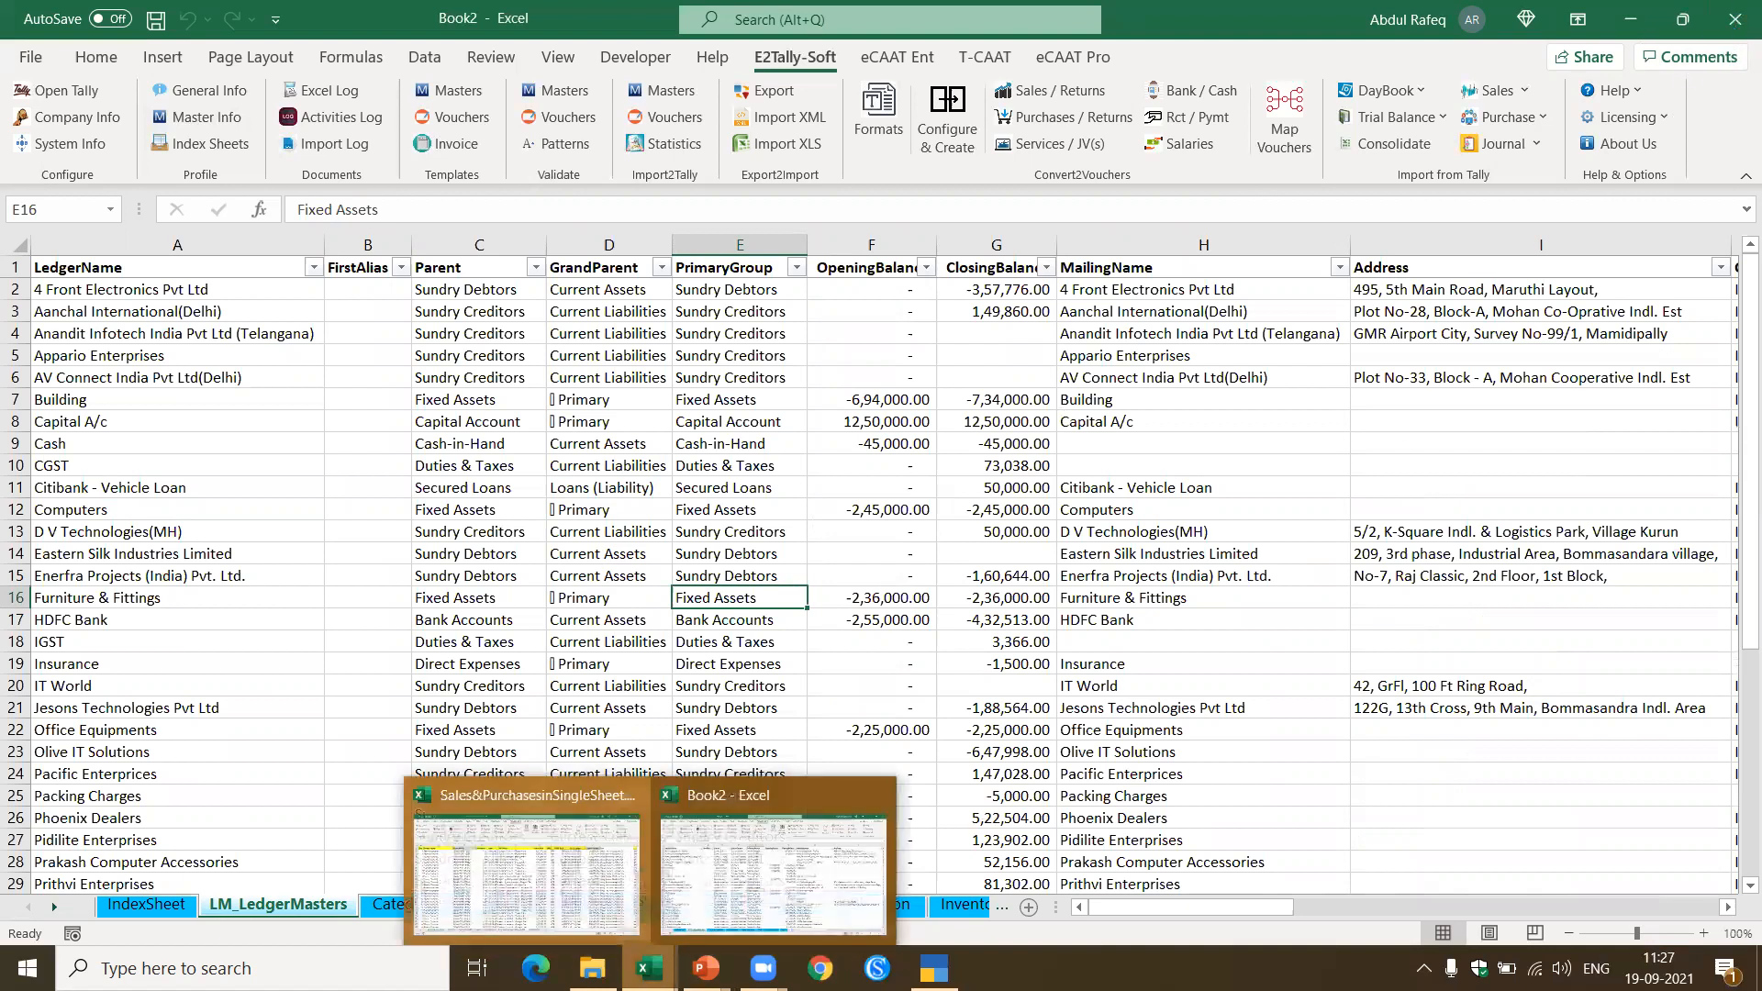
pyautogui.click(1735, 34)
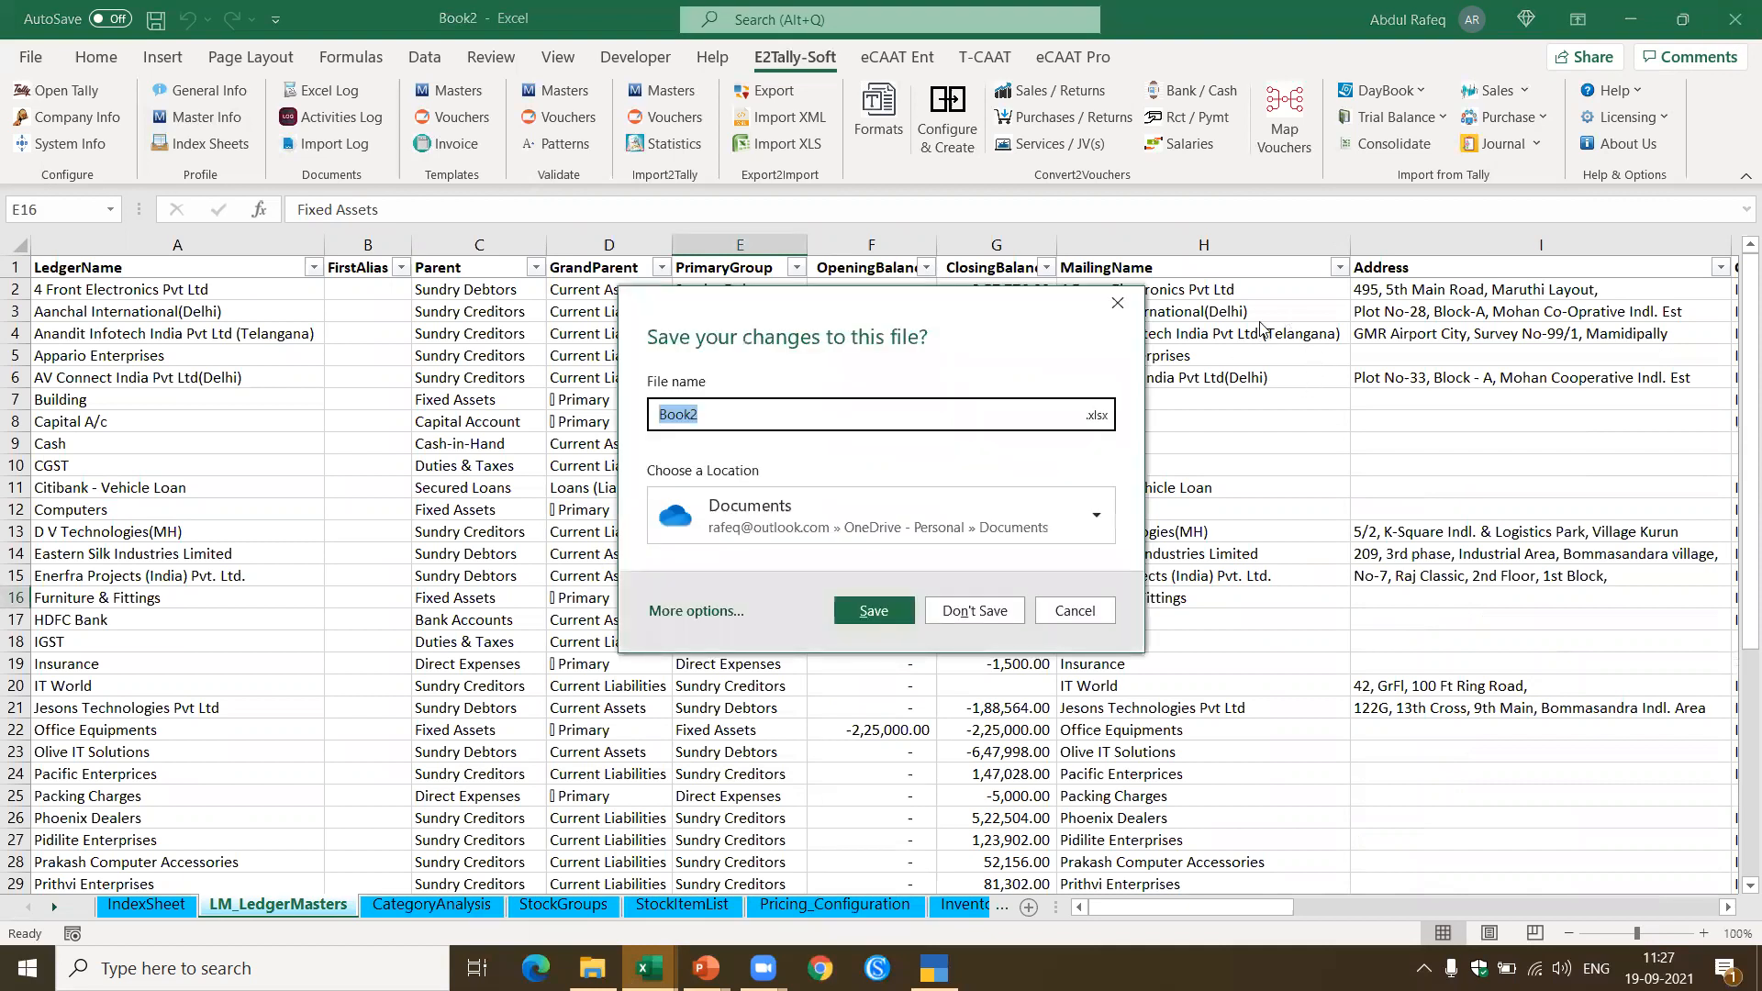
pyautogui.click(1004, 612)
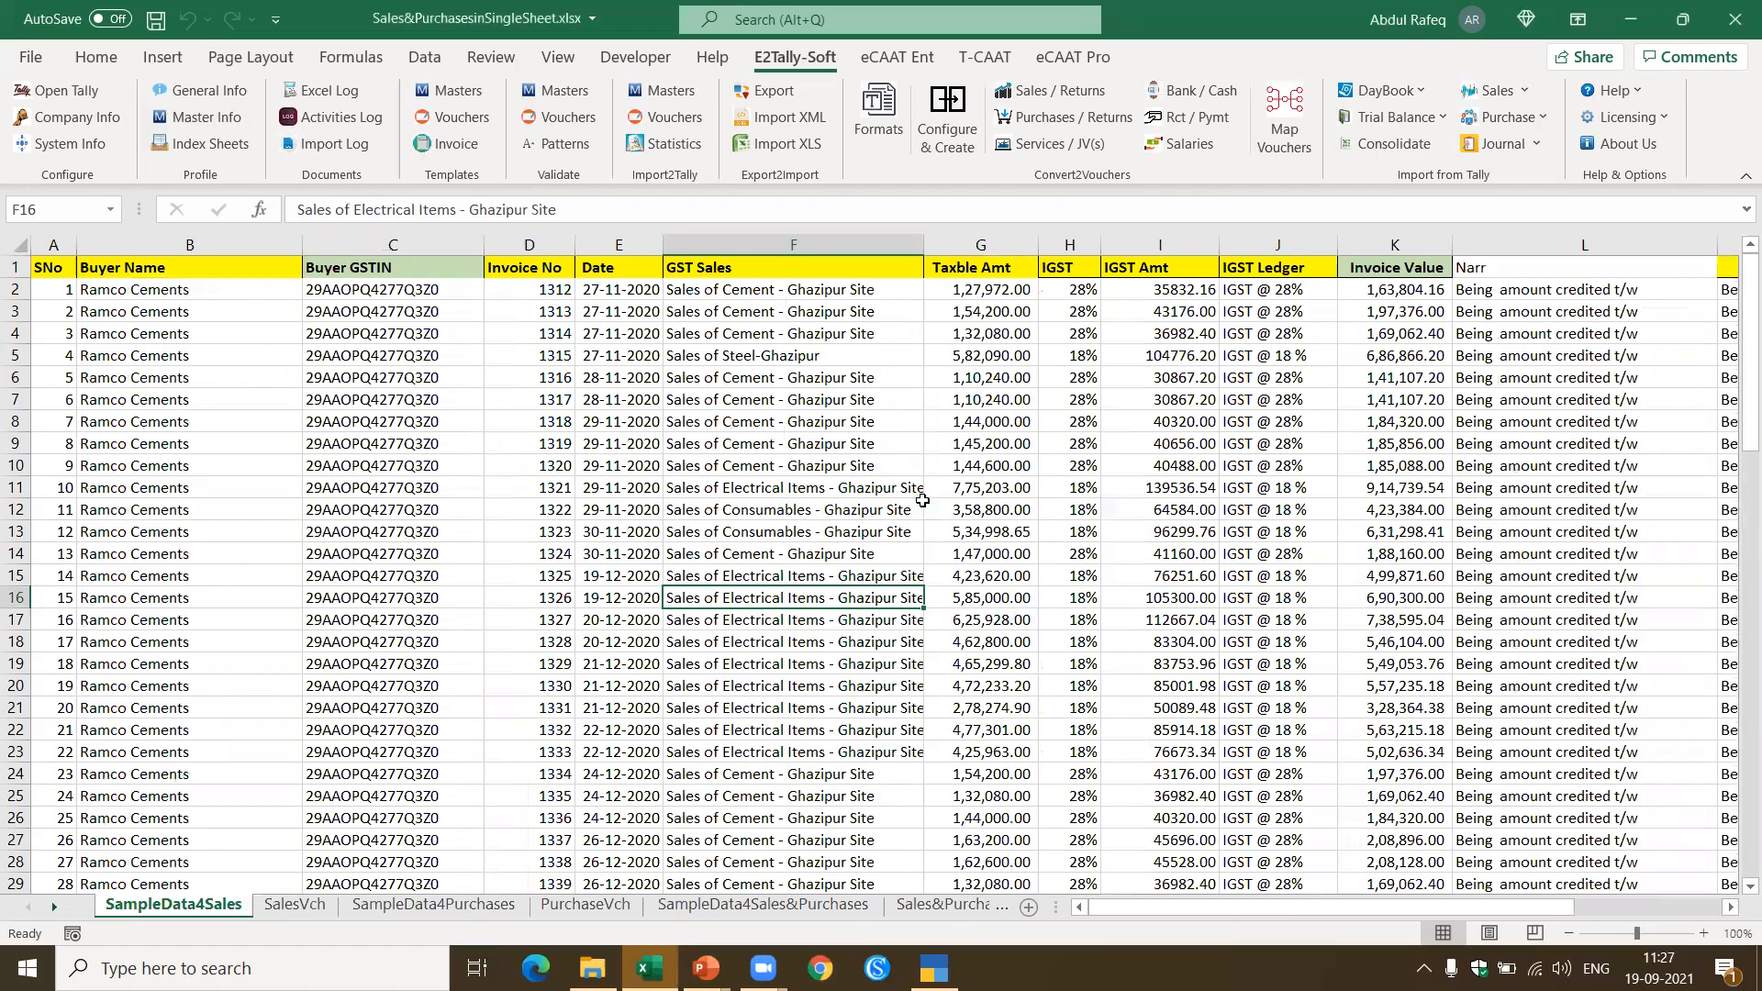
# Step: Switch to the PowerPoint slide show, advance to the Demo of Auto Documentation slide, and return to Excel
pyautogui.hotkey('alt', 'Tab')
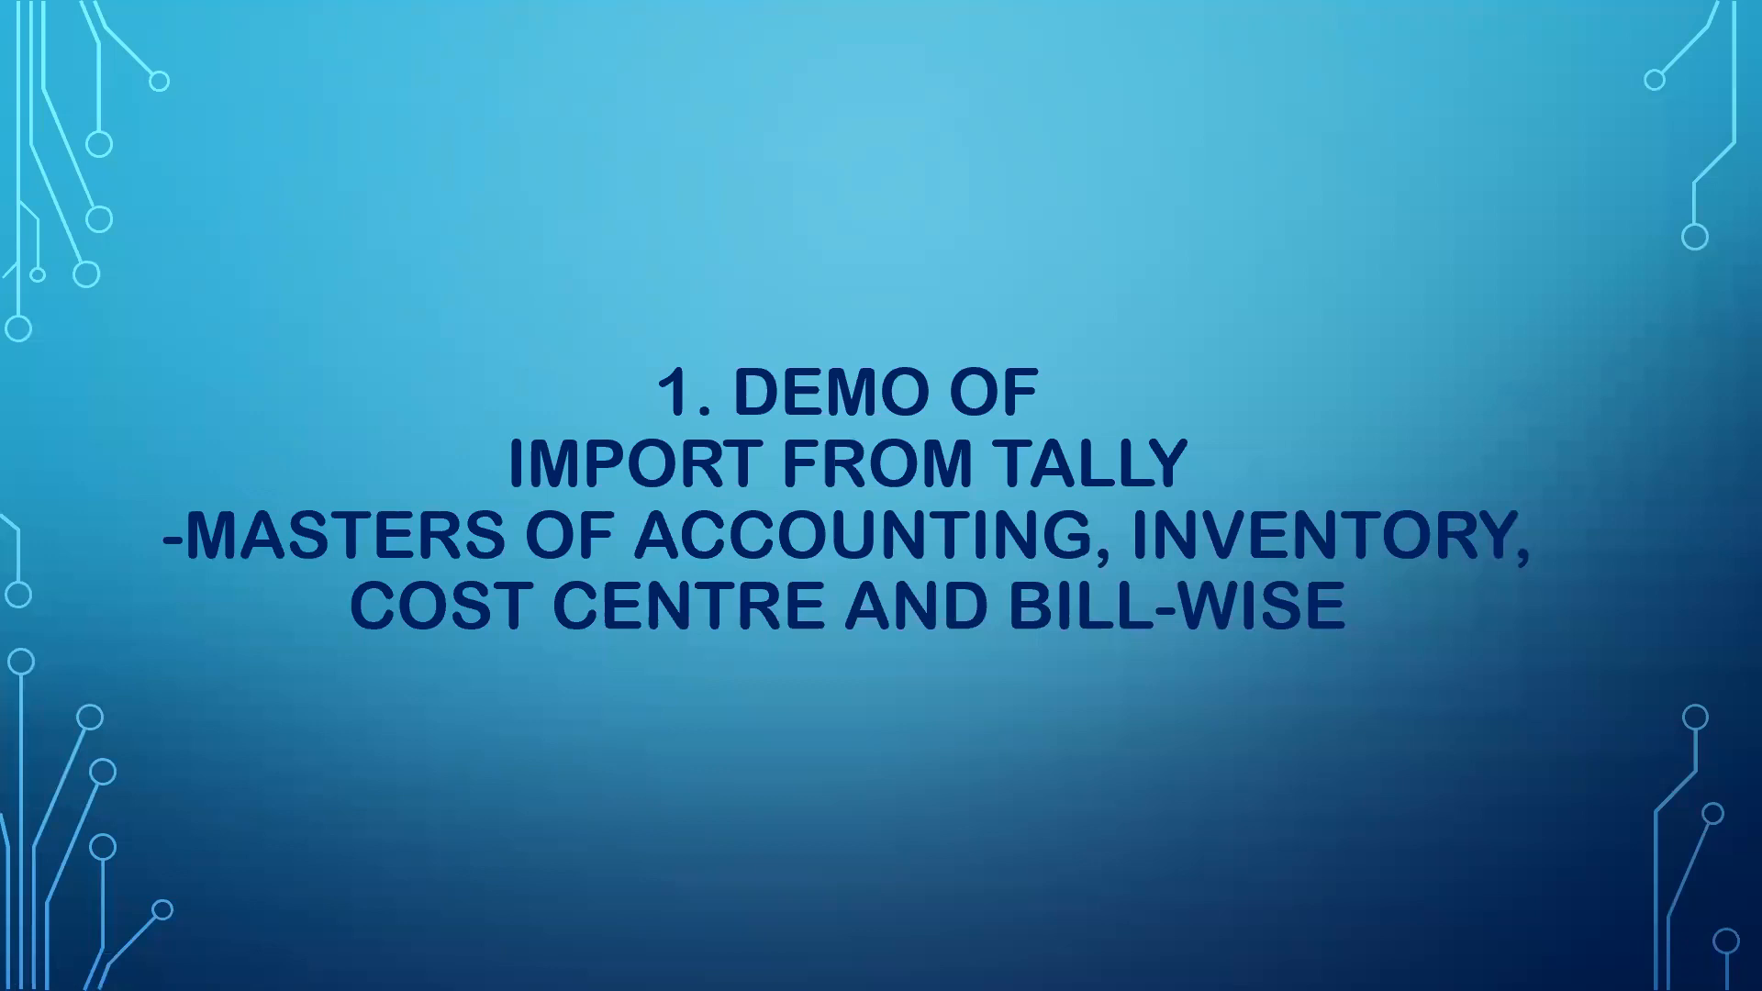
pyautogui.press('Right')
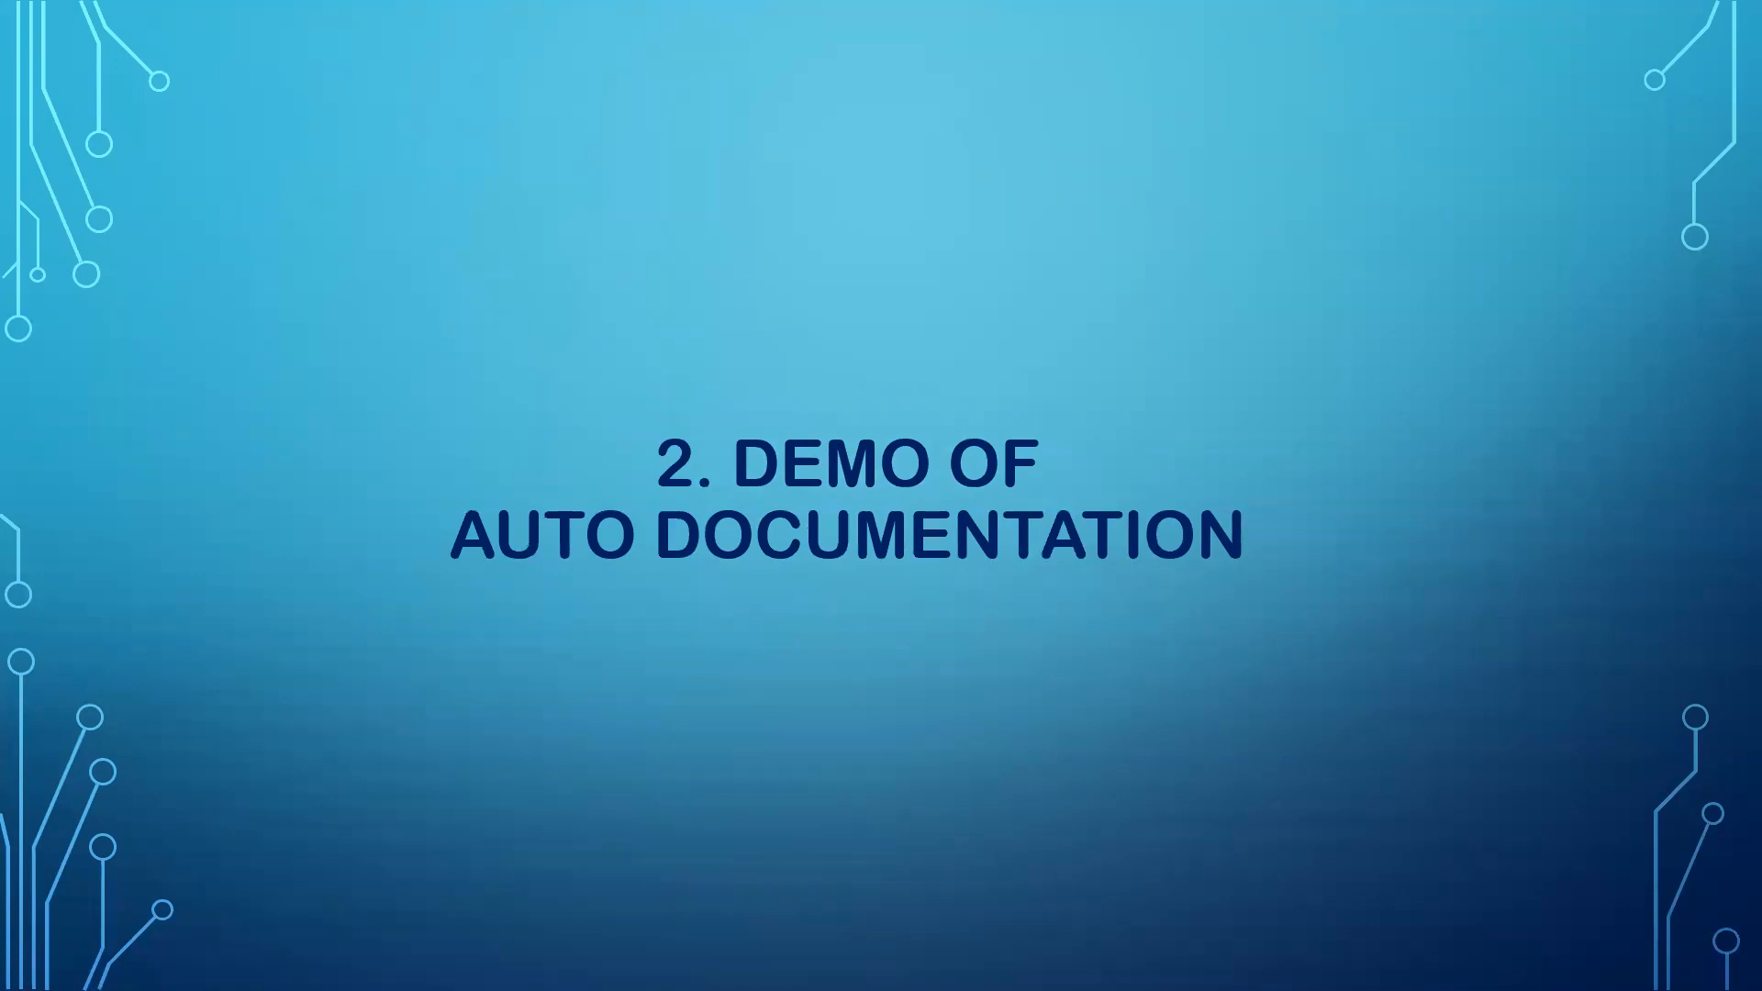
pyautogui.hotkey('alt', 'Tab')
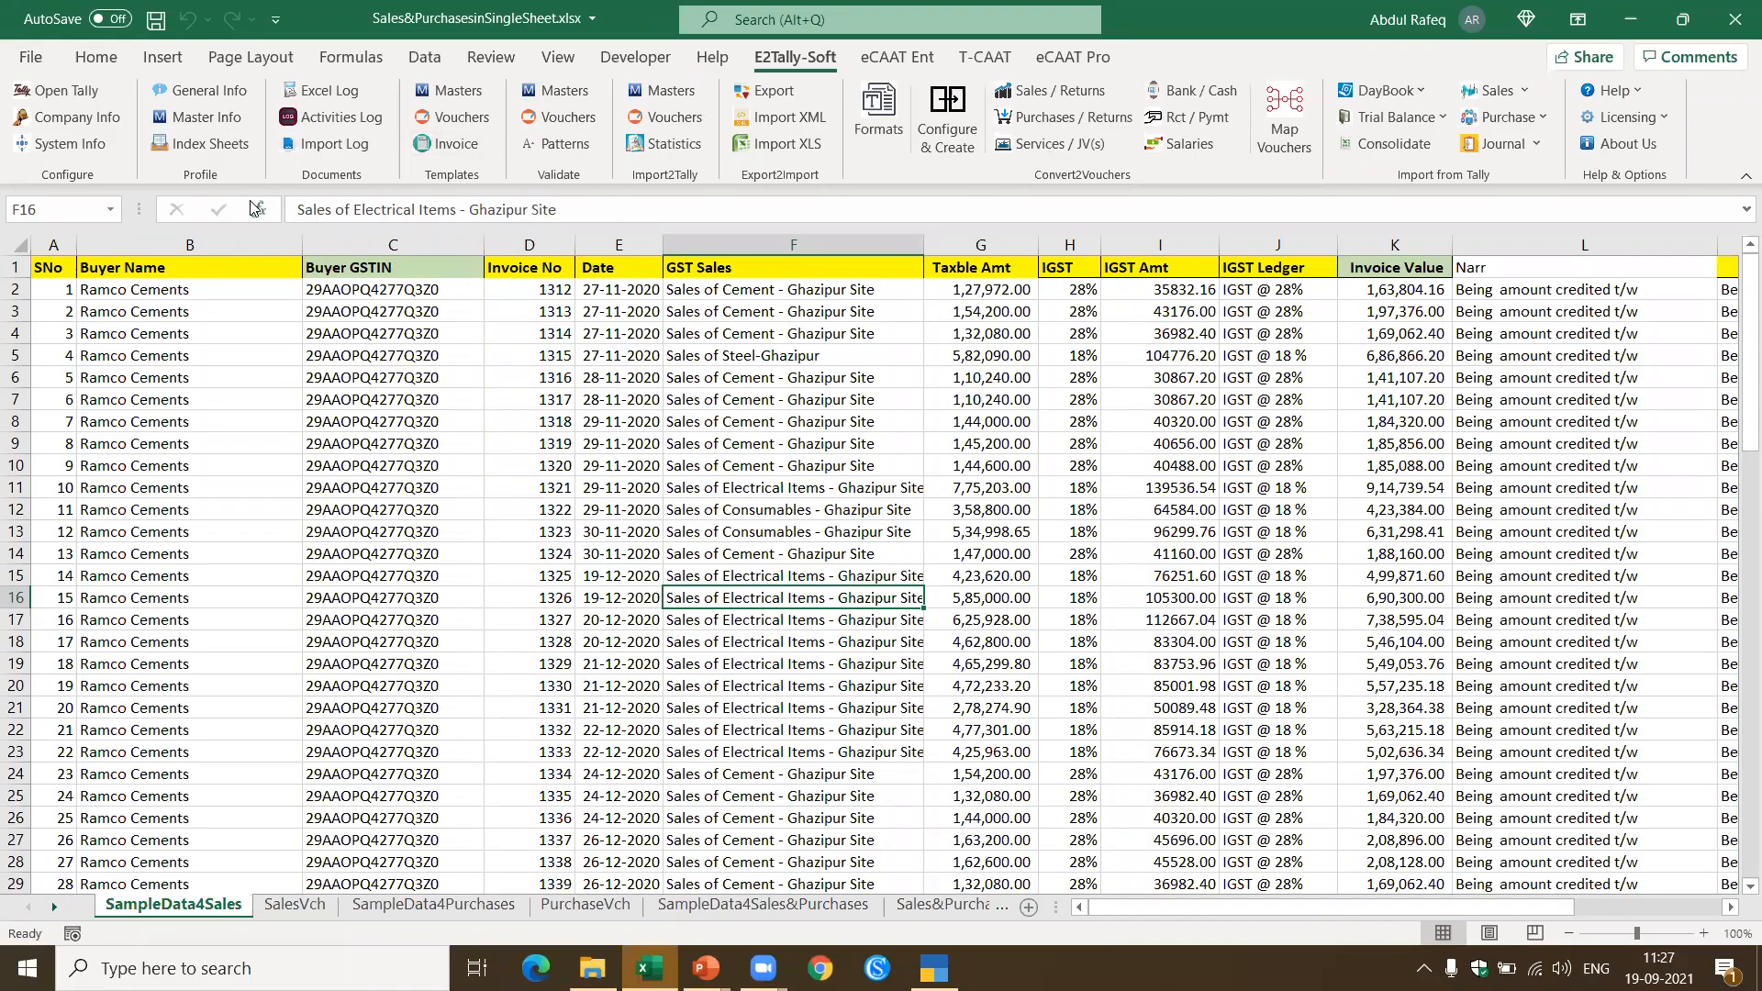
# Step: Look over the workbook history in the Excel Log and the recorded functions in the Activities Log, closing each
pyautogui.click(330, 91)
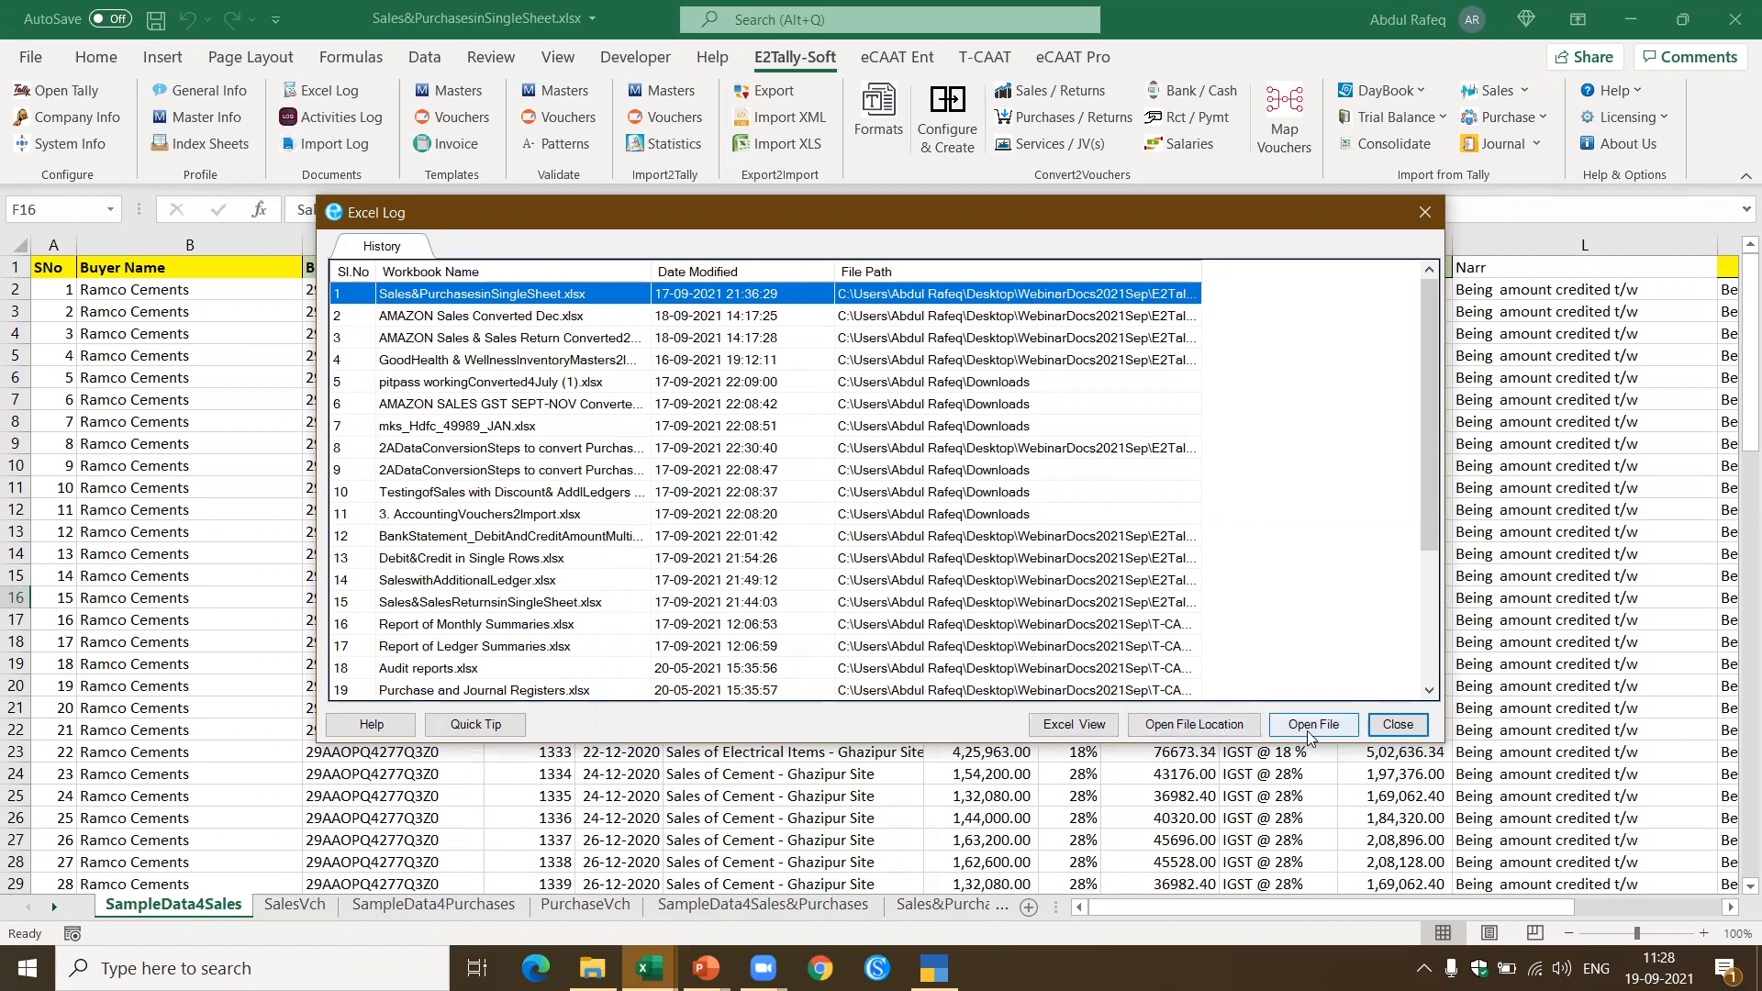
pyautogui.click(1399, 725)
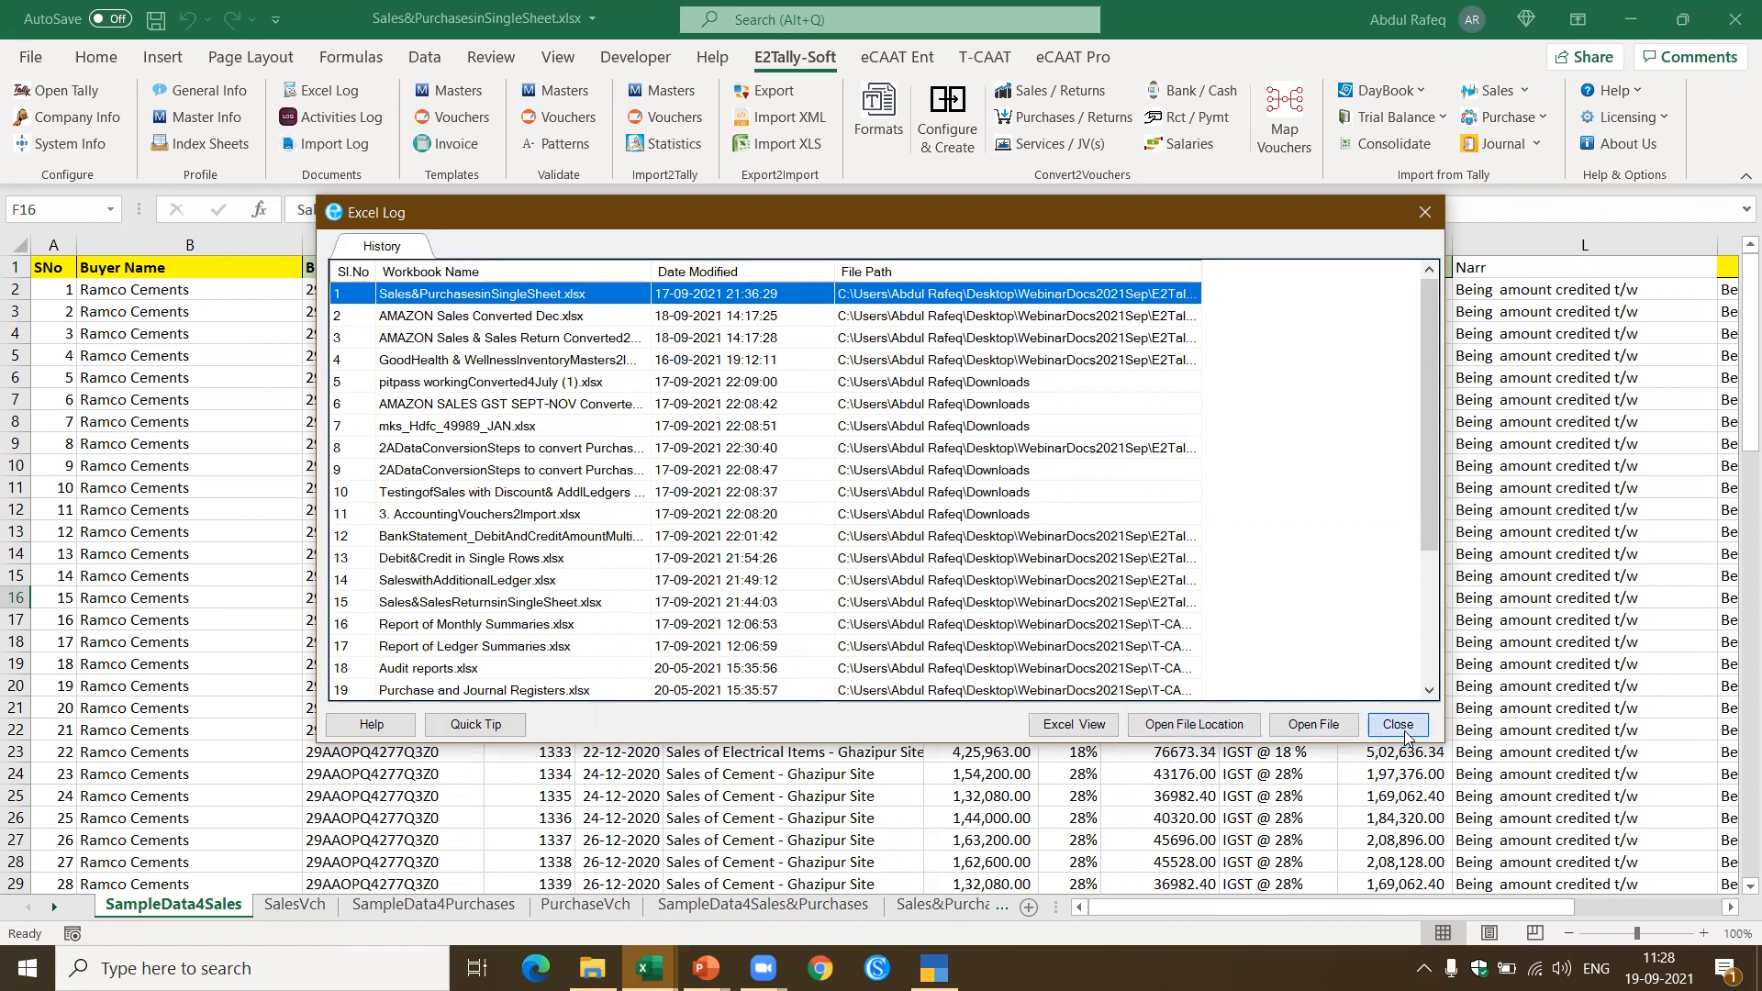
pyautogui.click(365, 118)
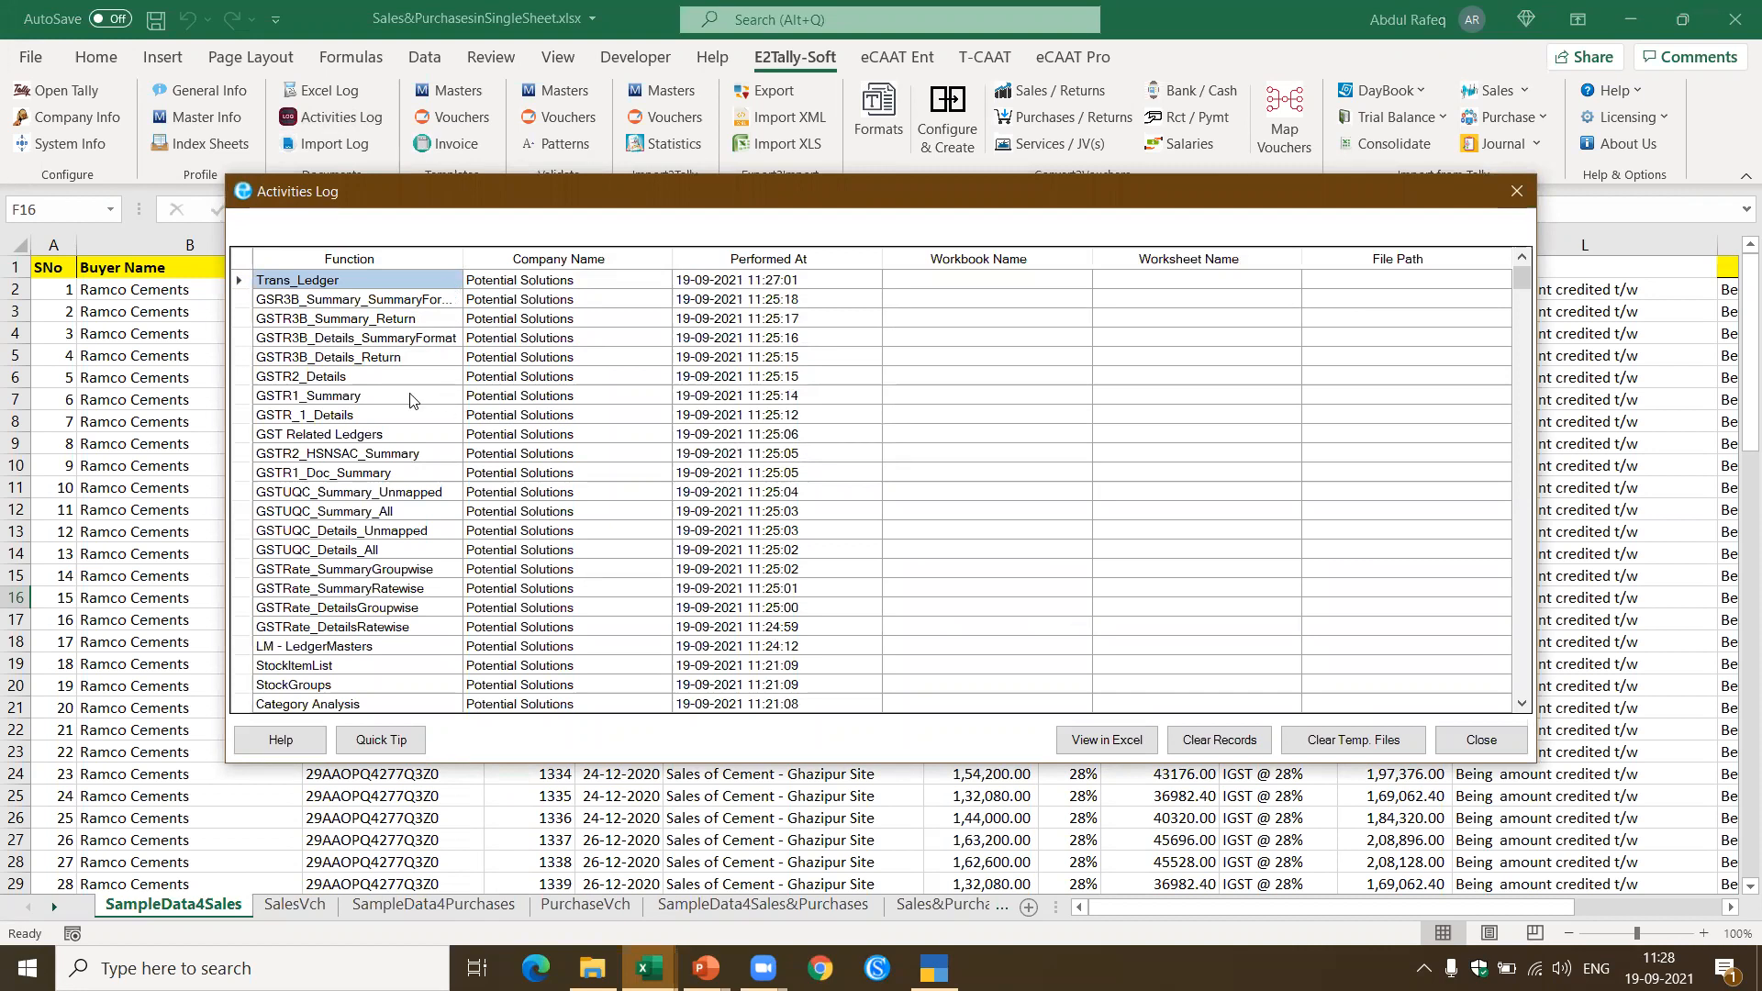
pyautogui.click(392, 418)
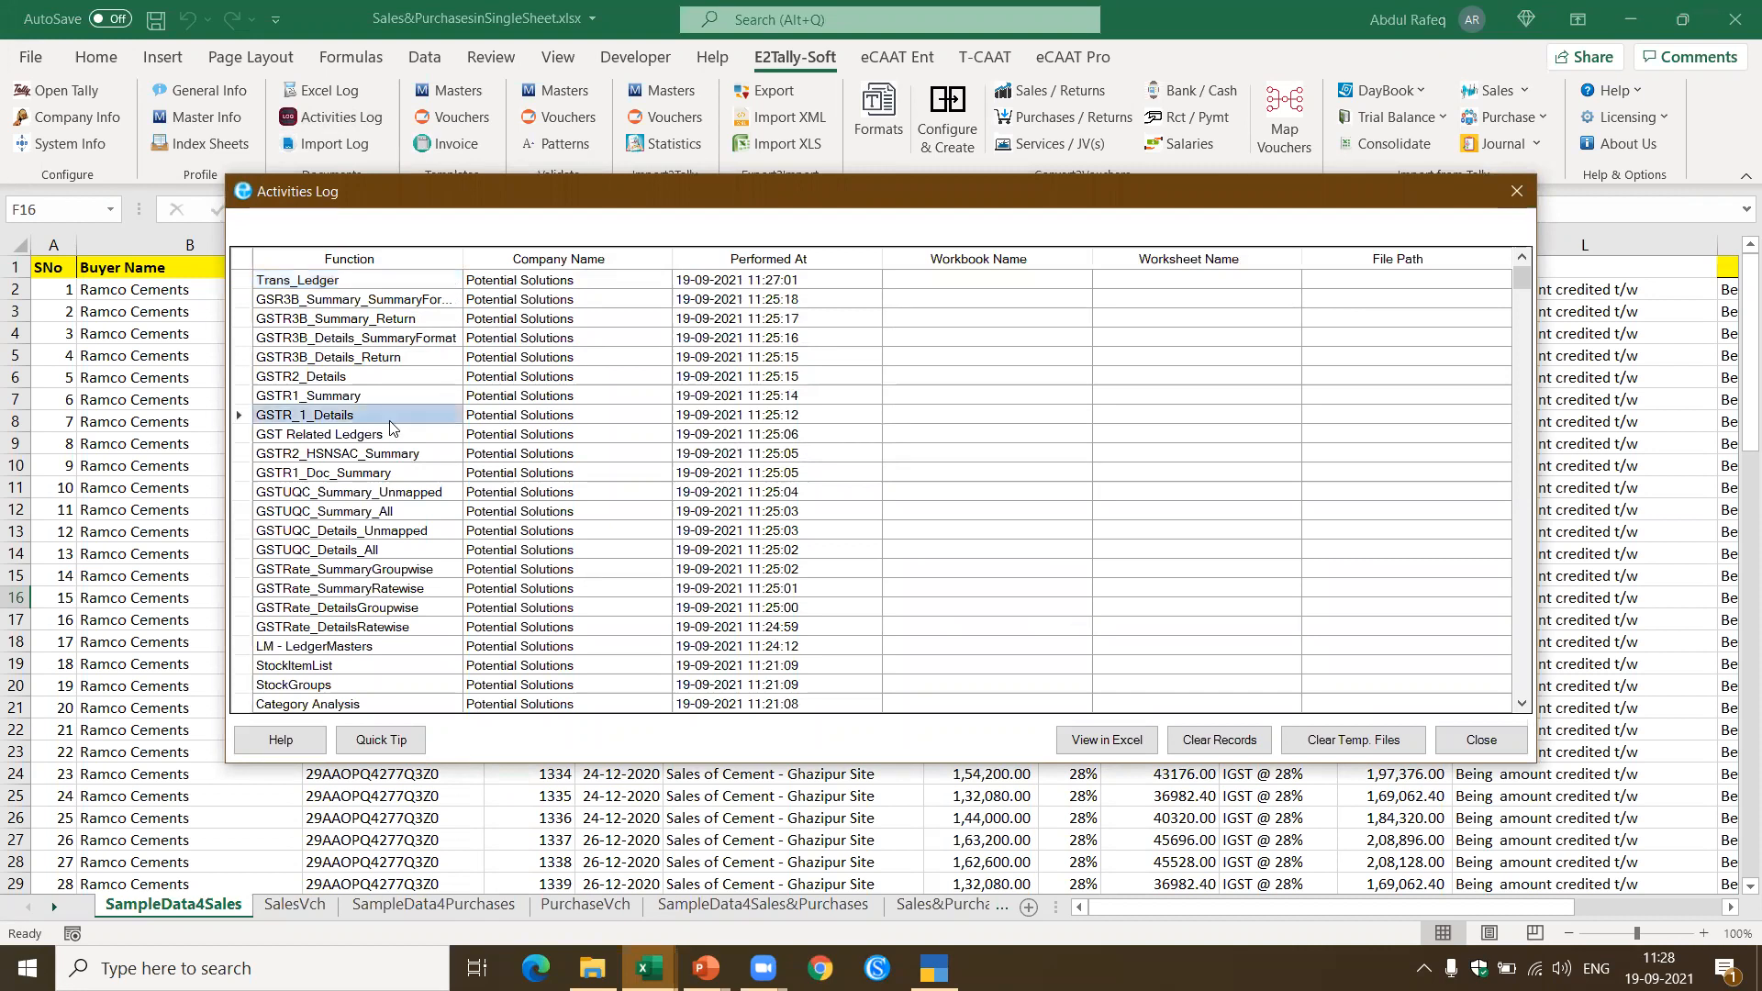
pyautogui.click(554, 514)
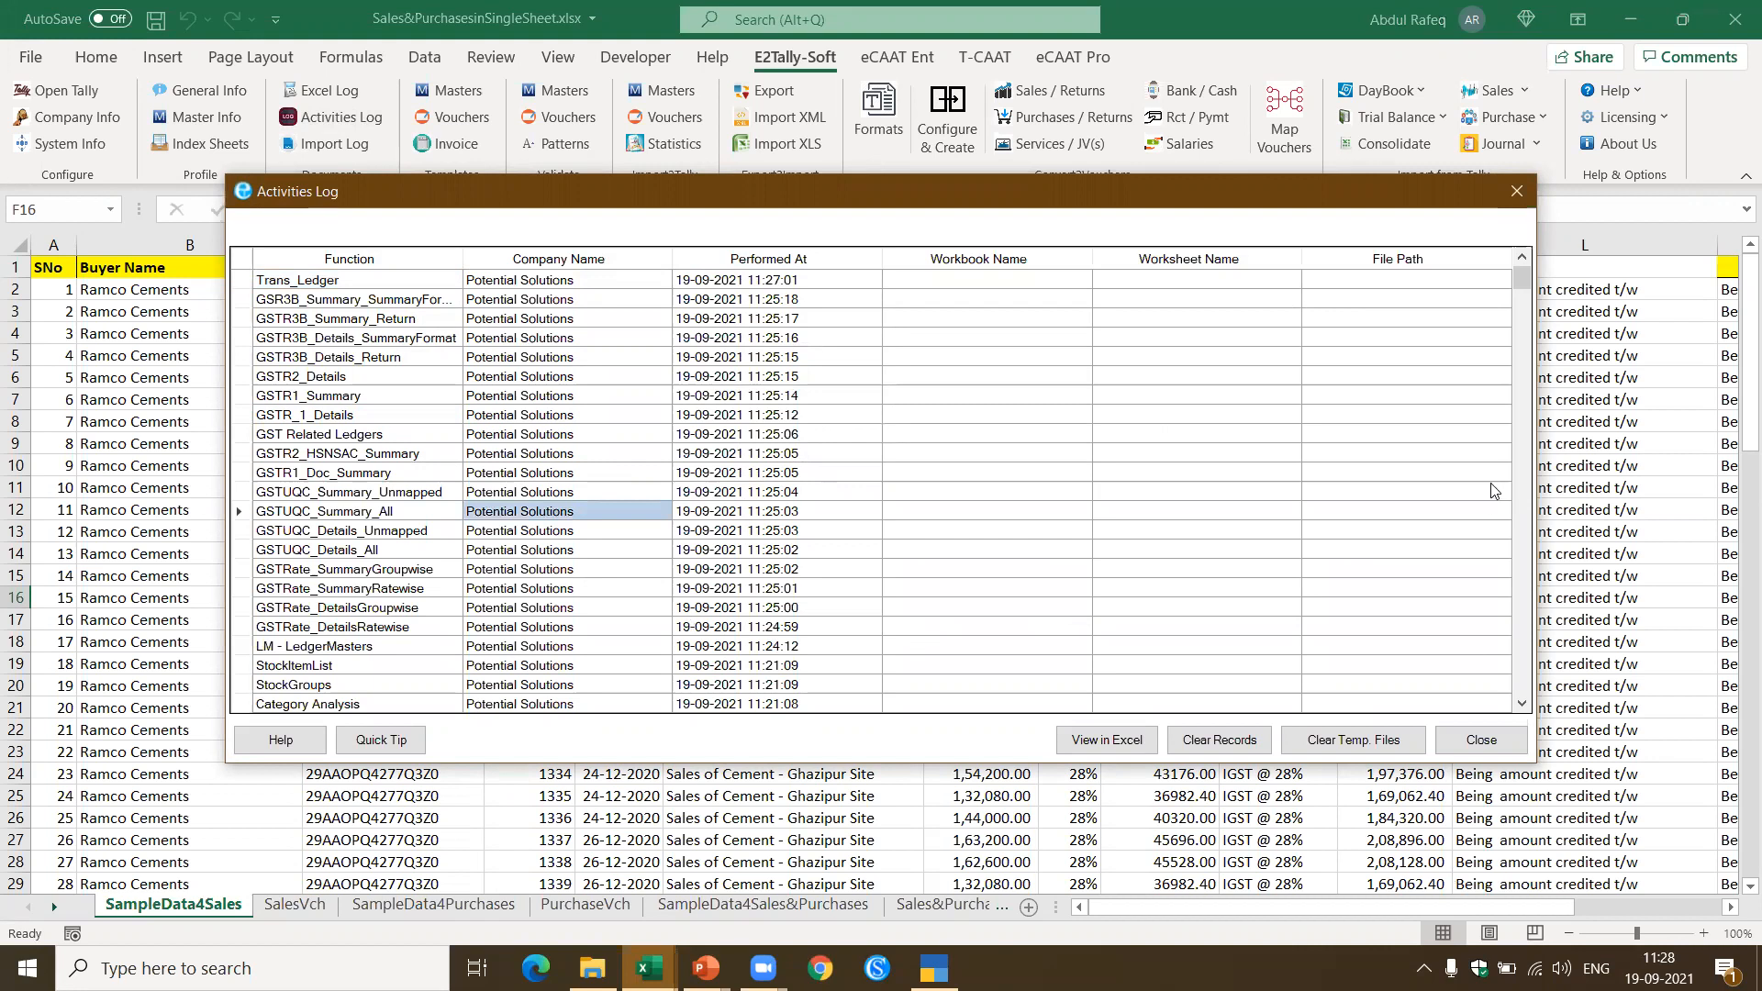
pyautogui.moveTo(1528, 292)
pyautogui.mouseDown()
pyautogui.moveTo(1540, 459)
pyautogui.moveTo(1513, 323)
pyautogui.mouseUp()
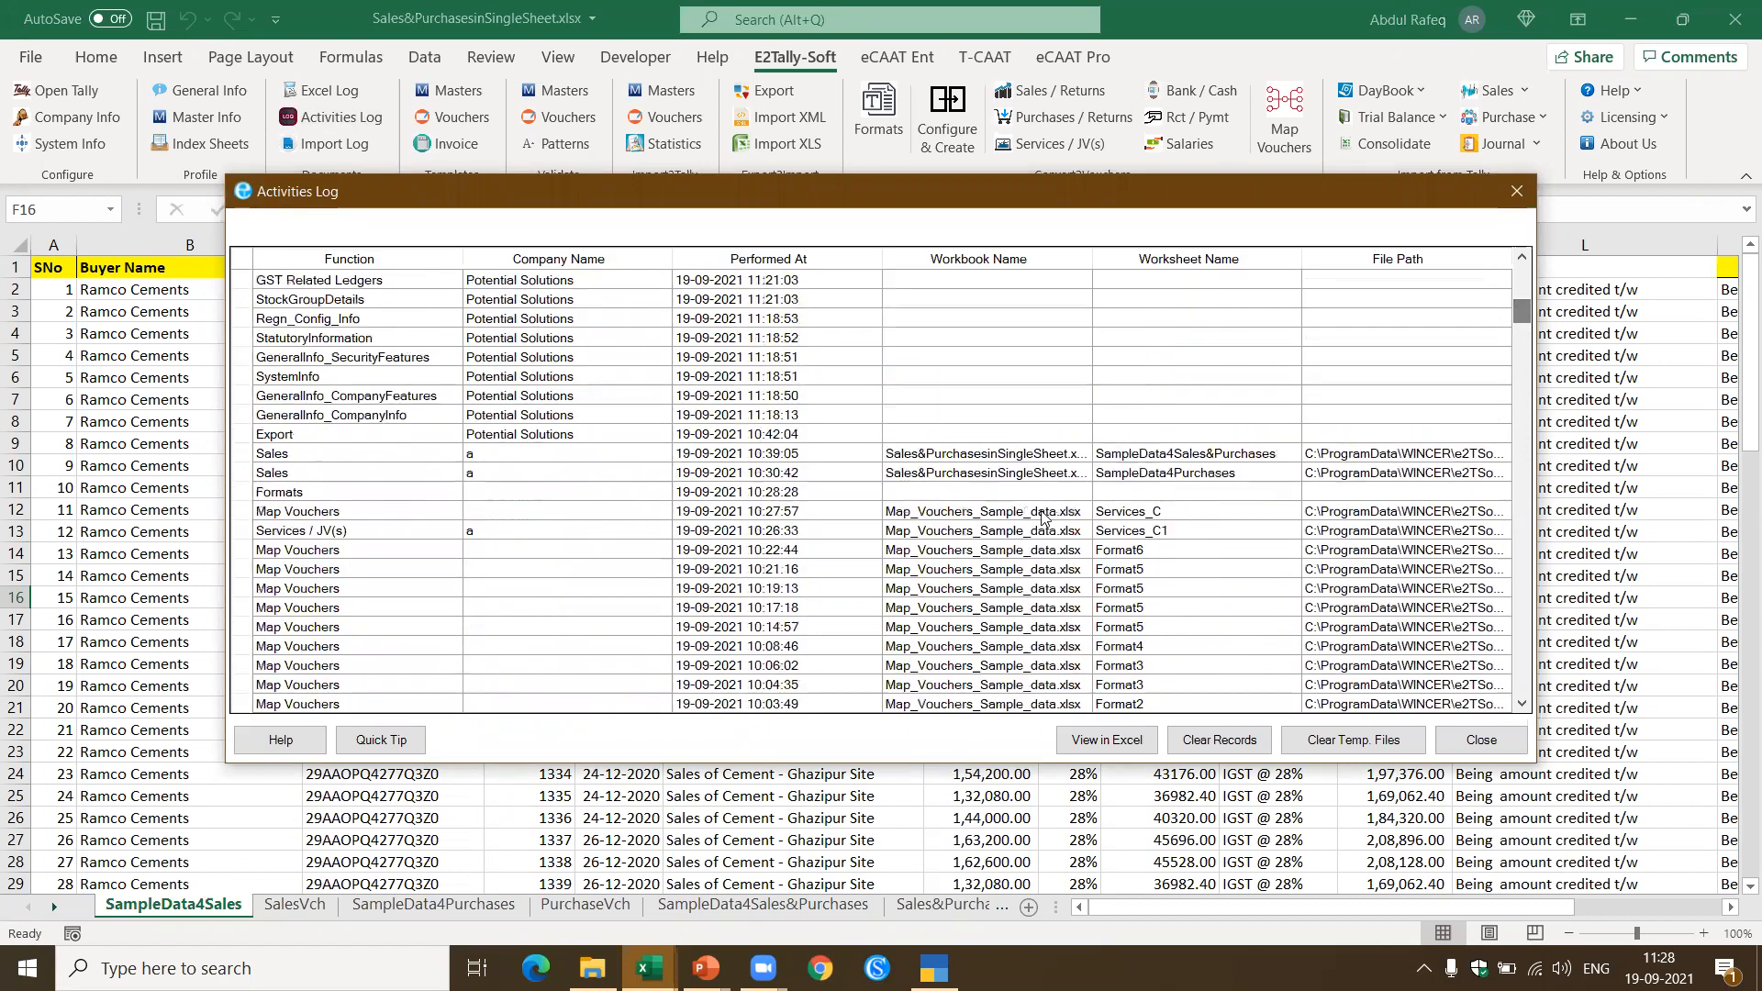
pyautogui.click(1482, 740)
# Step: Open the Import Log, examine the most recent import summaries at the end of tally.imp, and close it
pyautogui.click(323, 147)
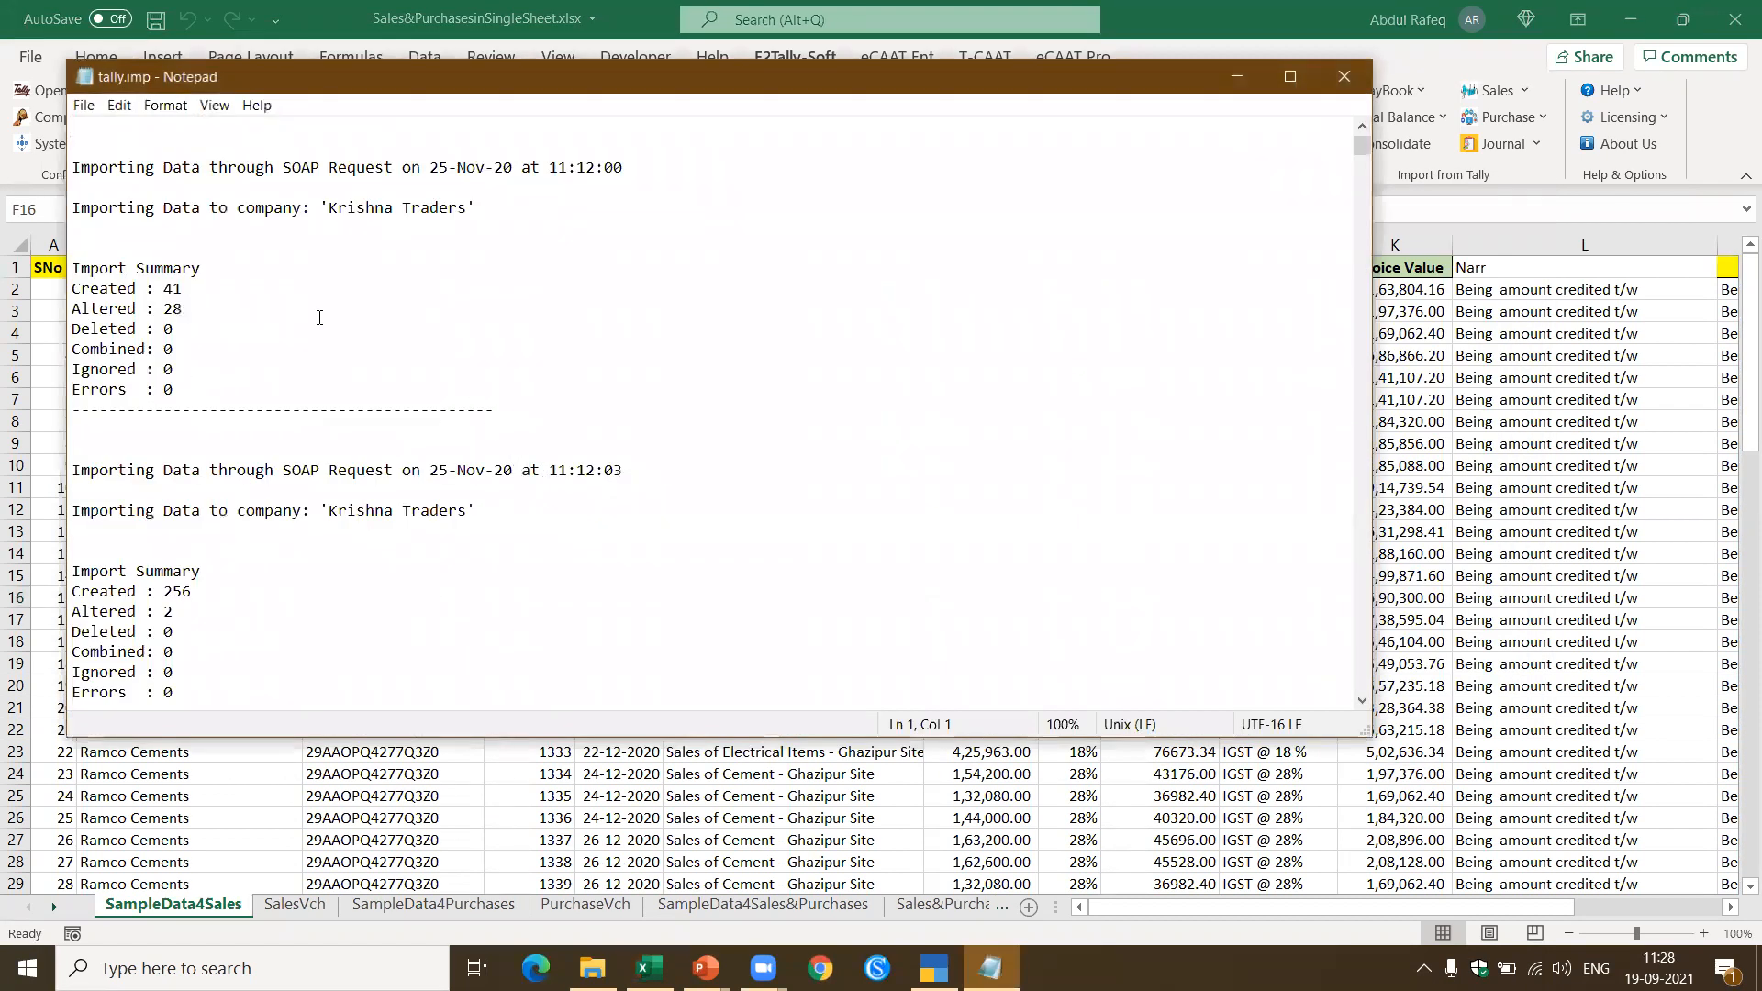
pyautogui.click(320, 318)
pyautogui.hotkey('ctrl', 'Home')
pyautogui.hotkey('ctrl', 'End')
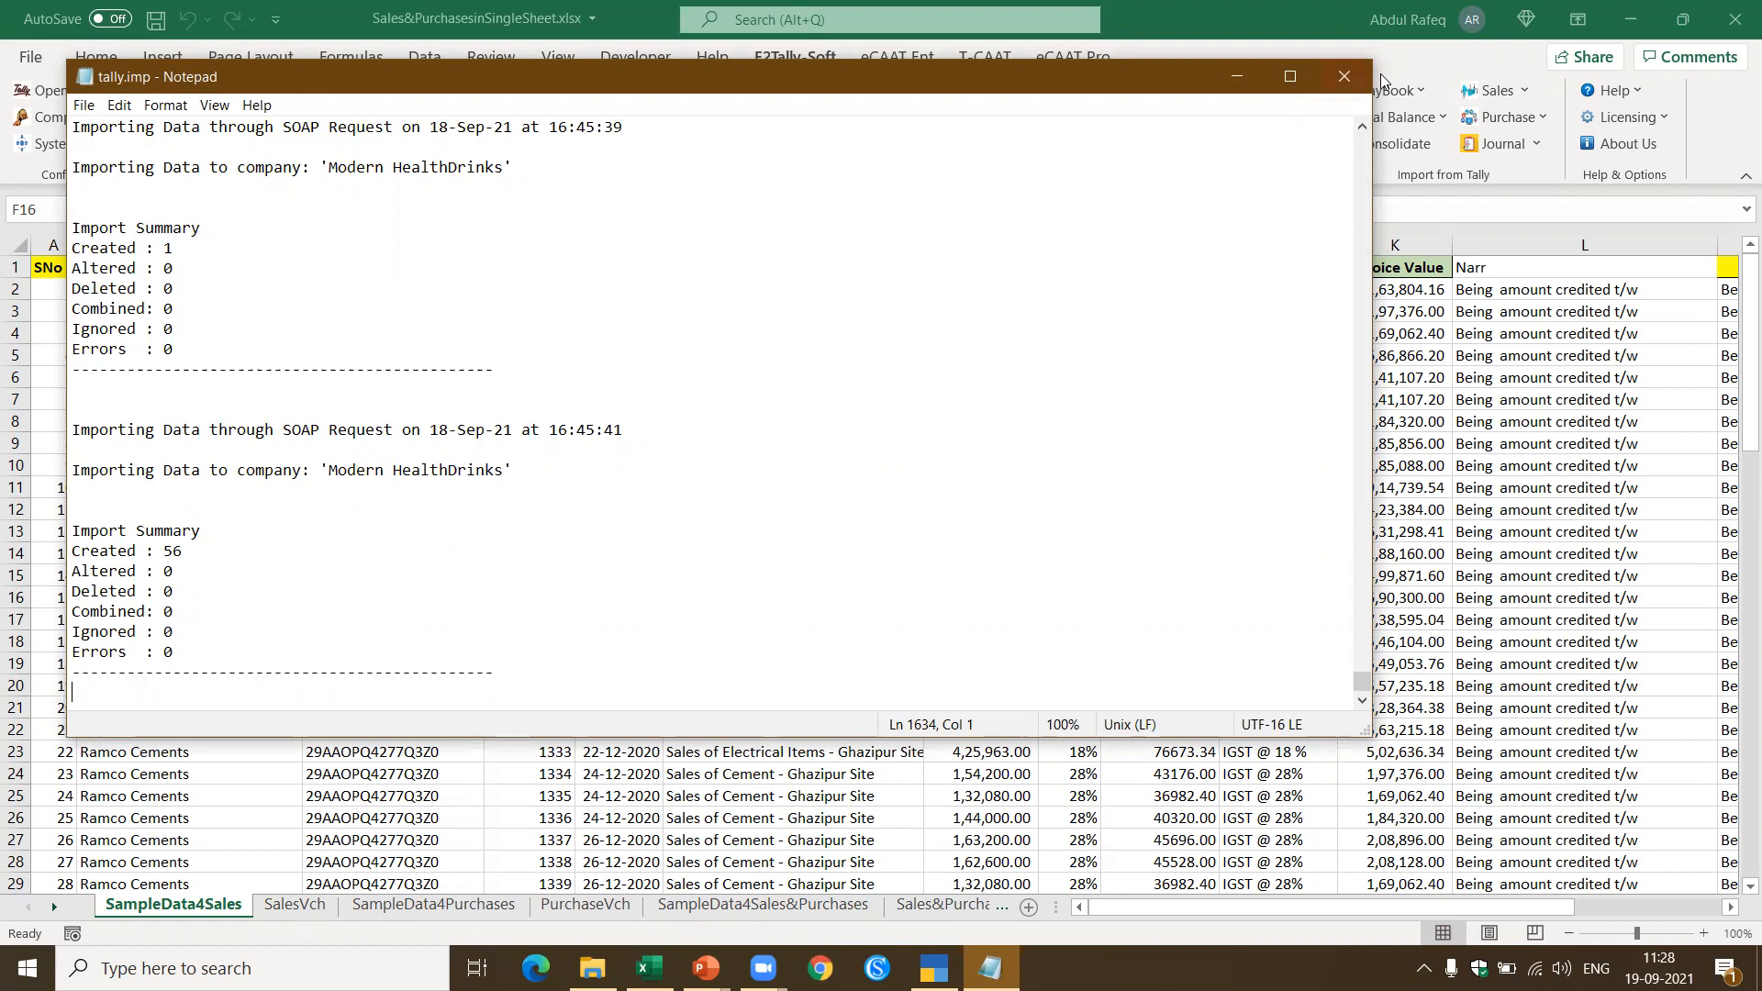
pyautogui.click(1344, 78)
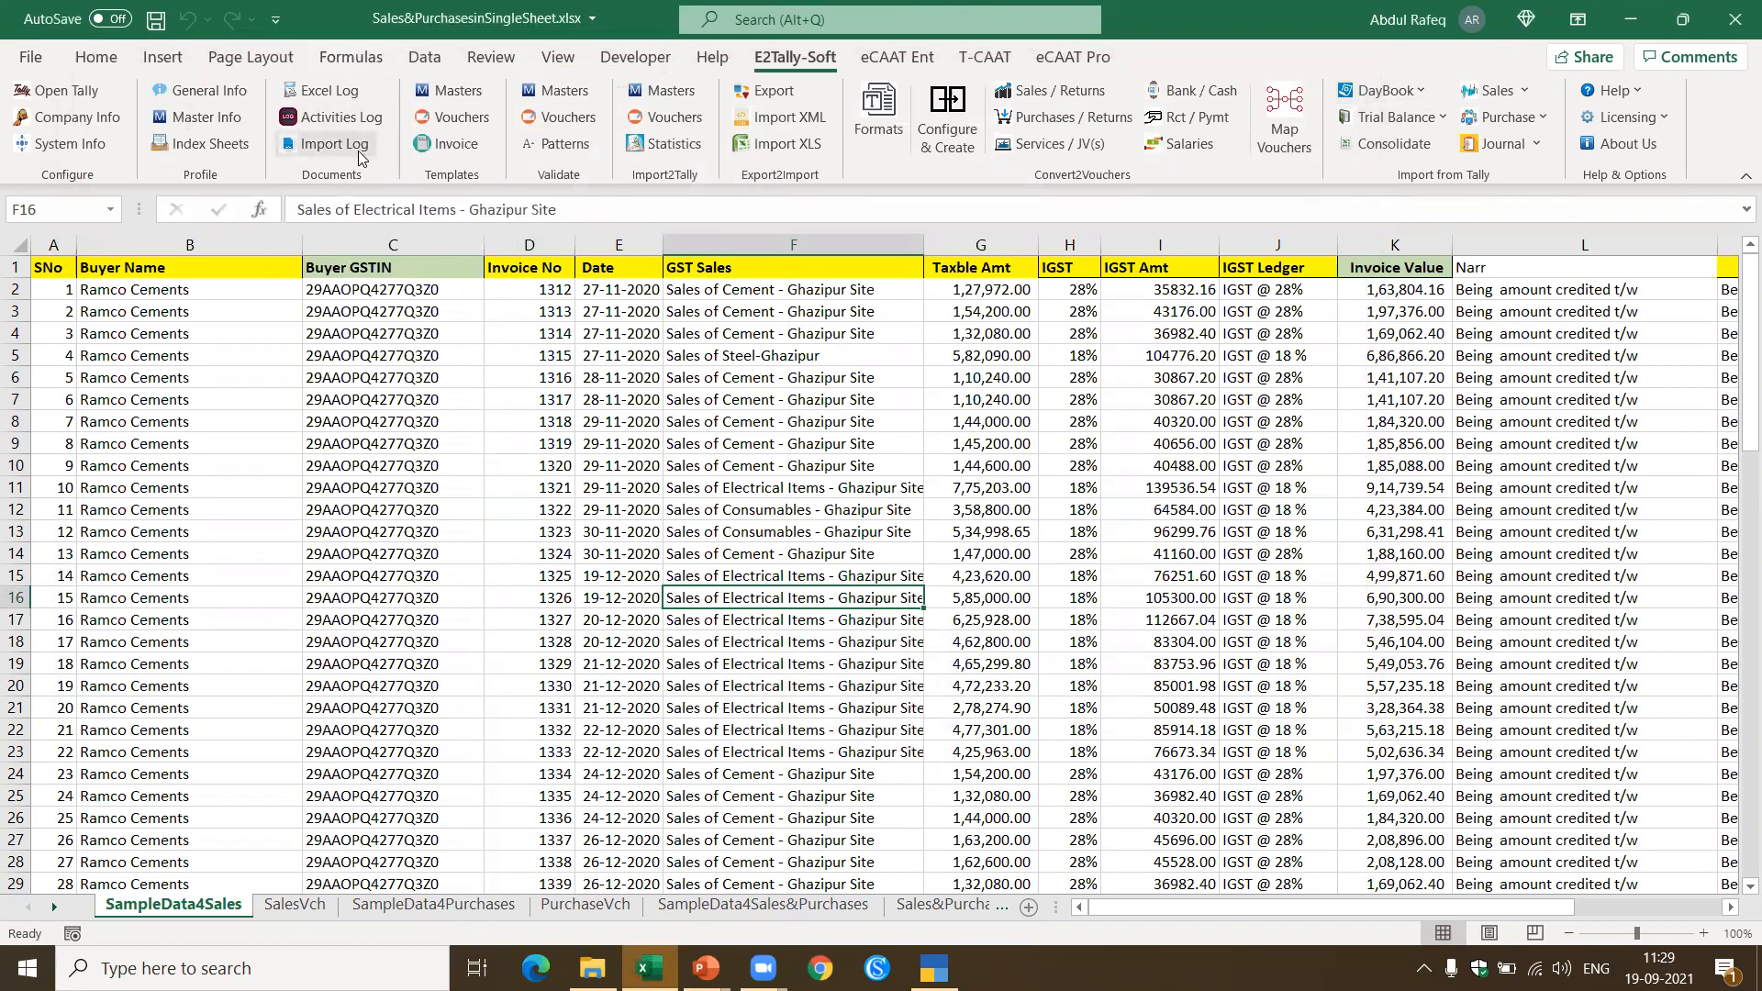
# Step: Switch to the PowerPoint slide show, advance to the Demo of Conversion of Sales slide, and return to Excel
pyautogui.hotkey('alt', 'Tab')
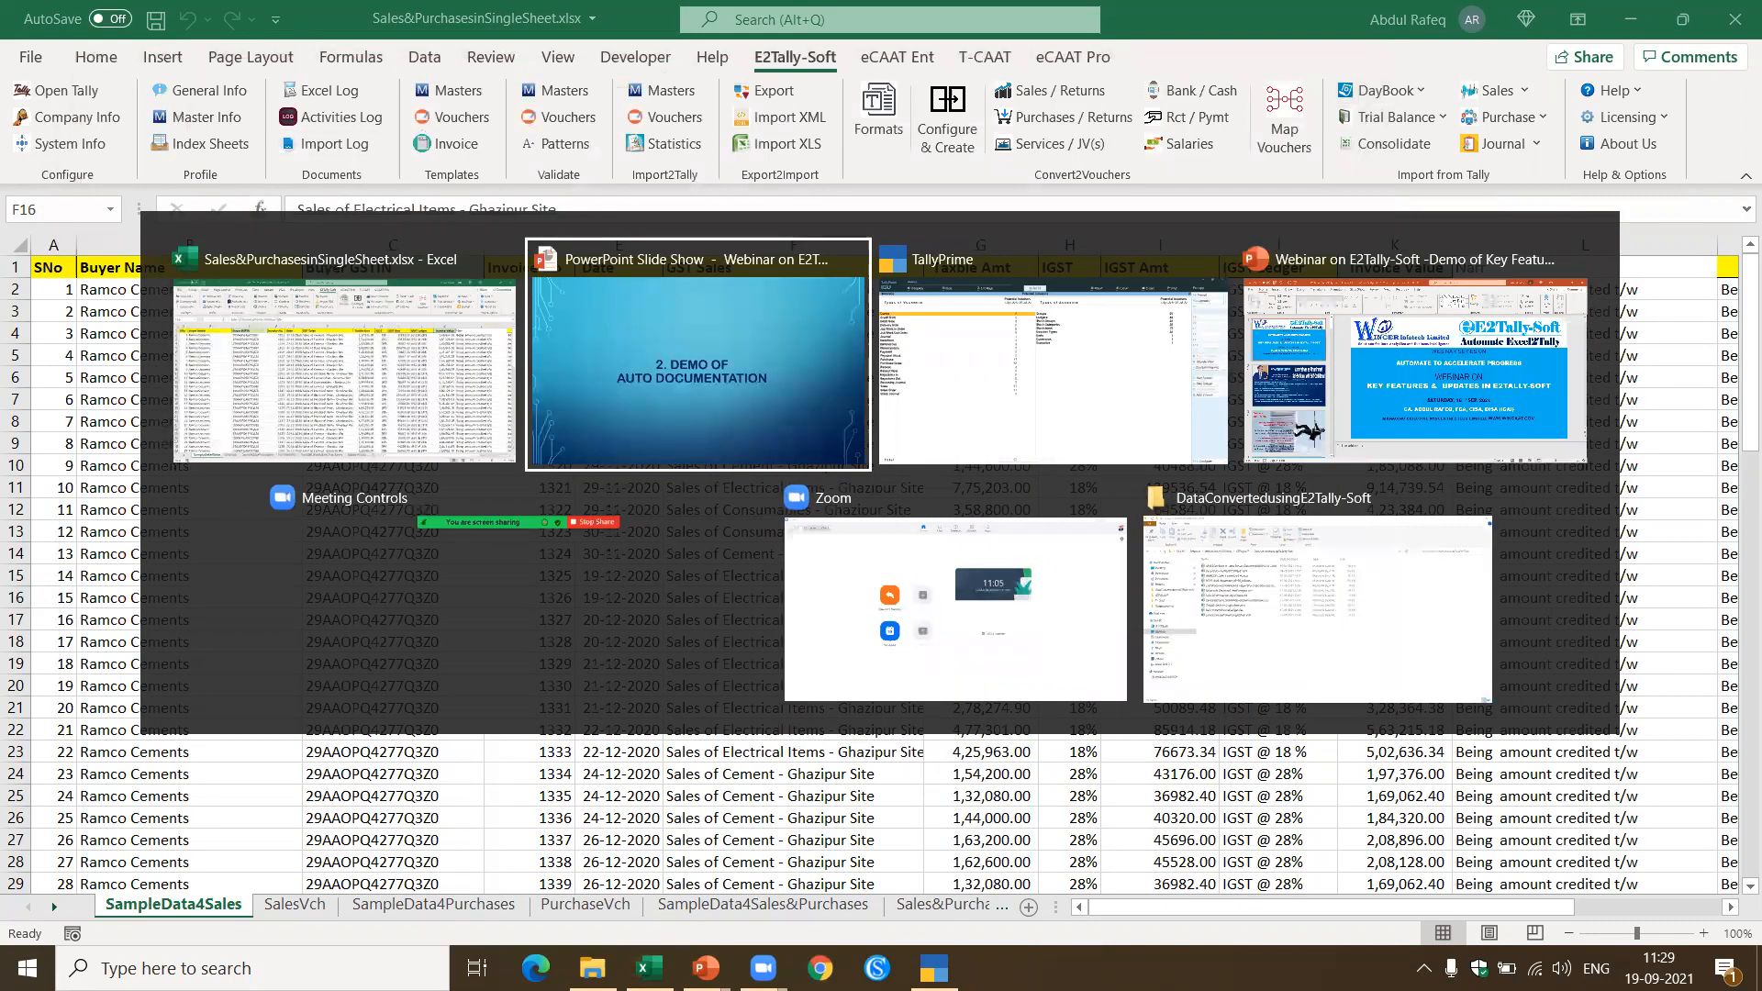
pyautogui.press('Right')
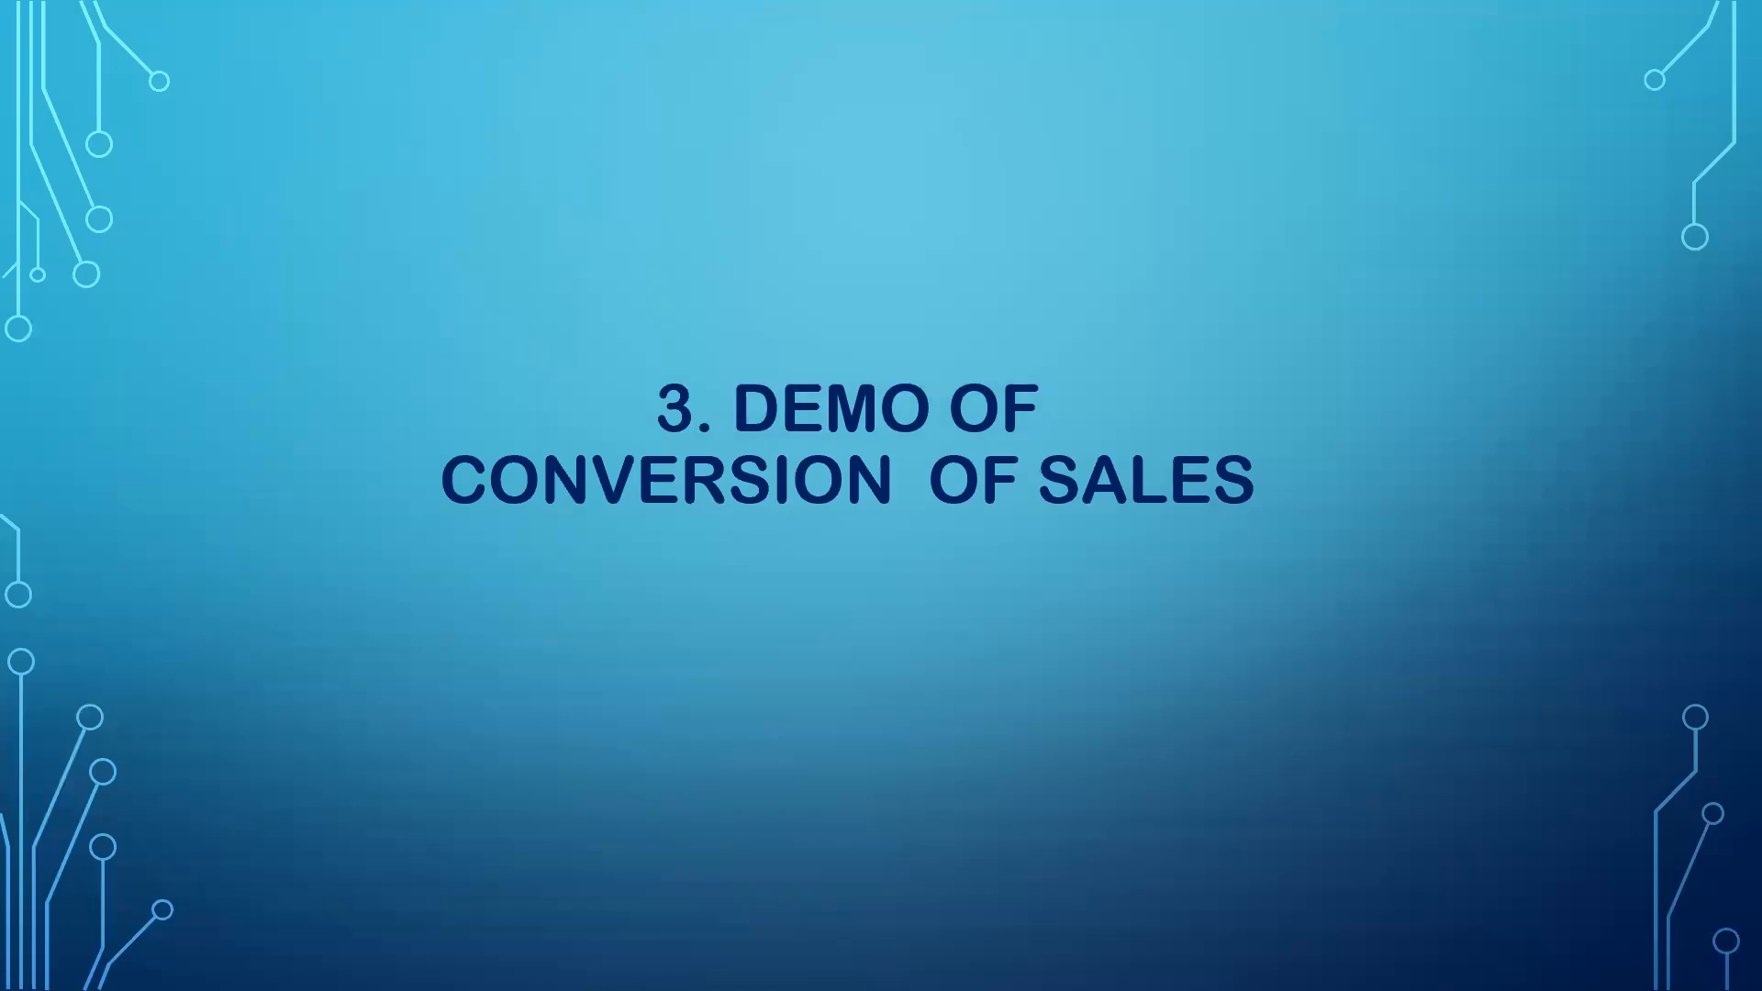
pyautogui.hotkey('alt', 'Tab')
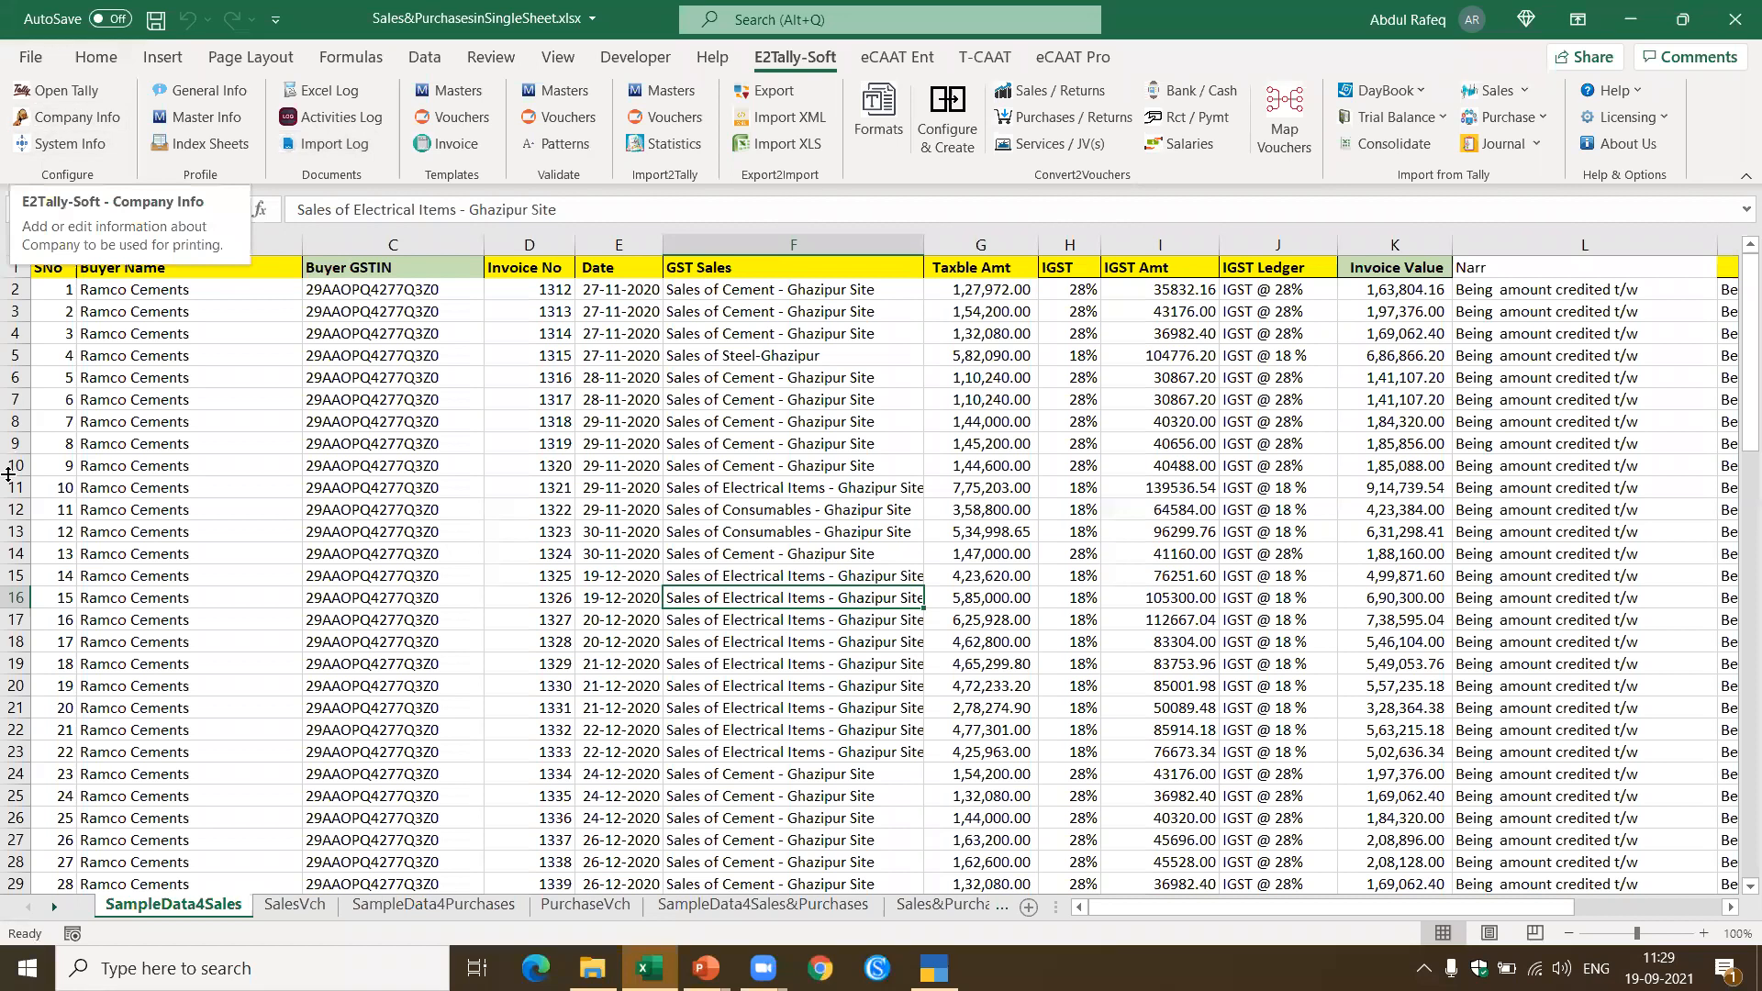
# Step: Examine the column headings of the SampleData4Sales sheet from SNo across to Narration
pyautogui.click(274, 576)
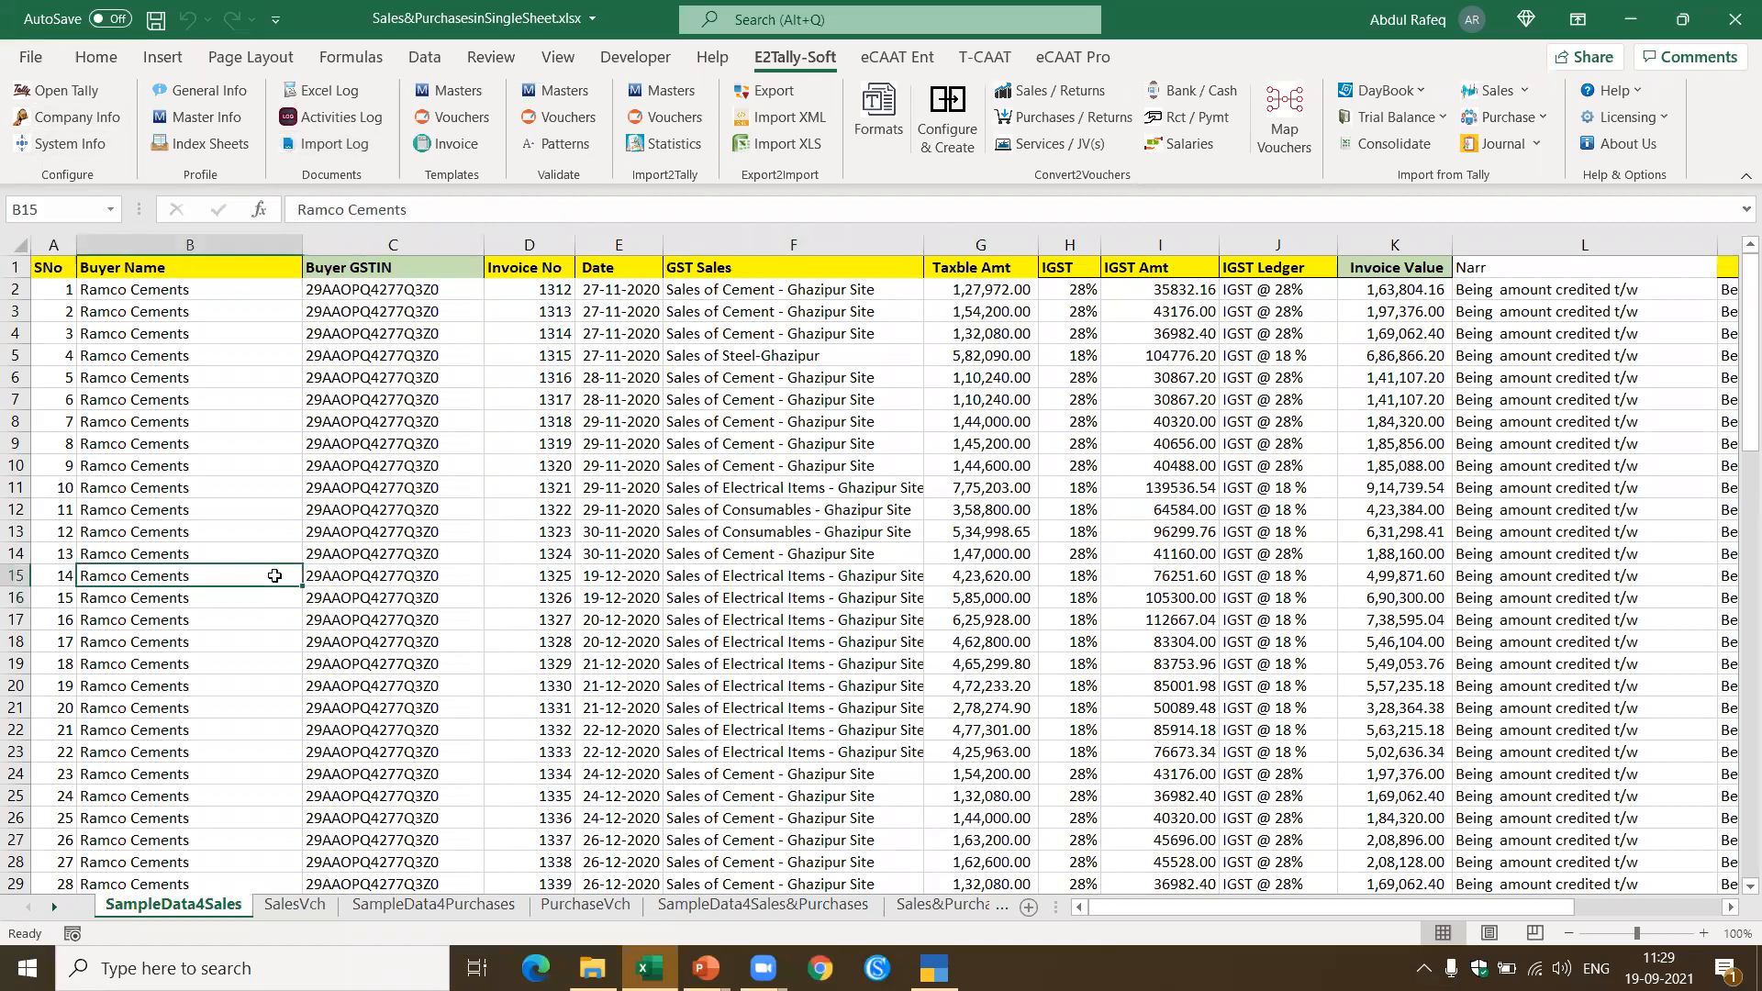
pyautogui.click(143, 313)
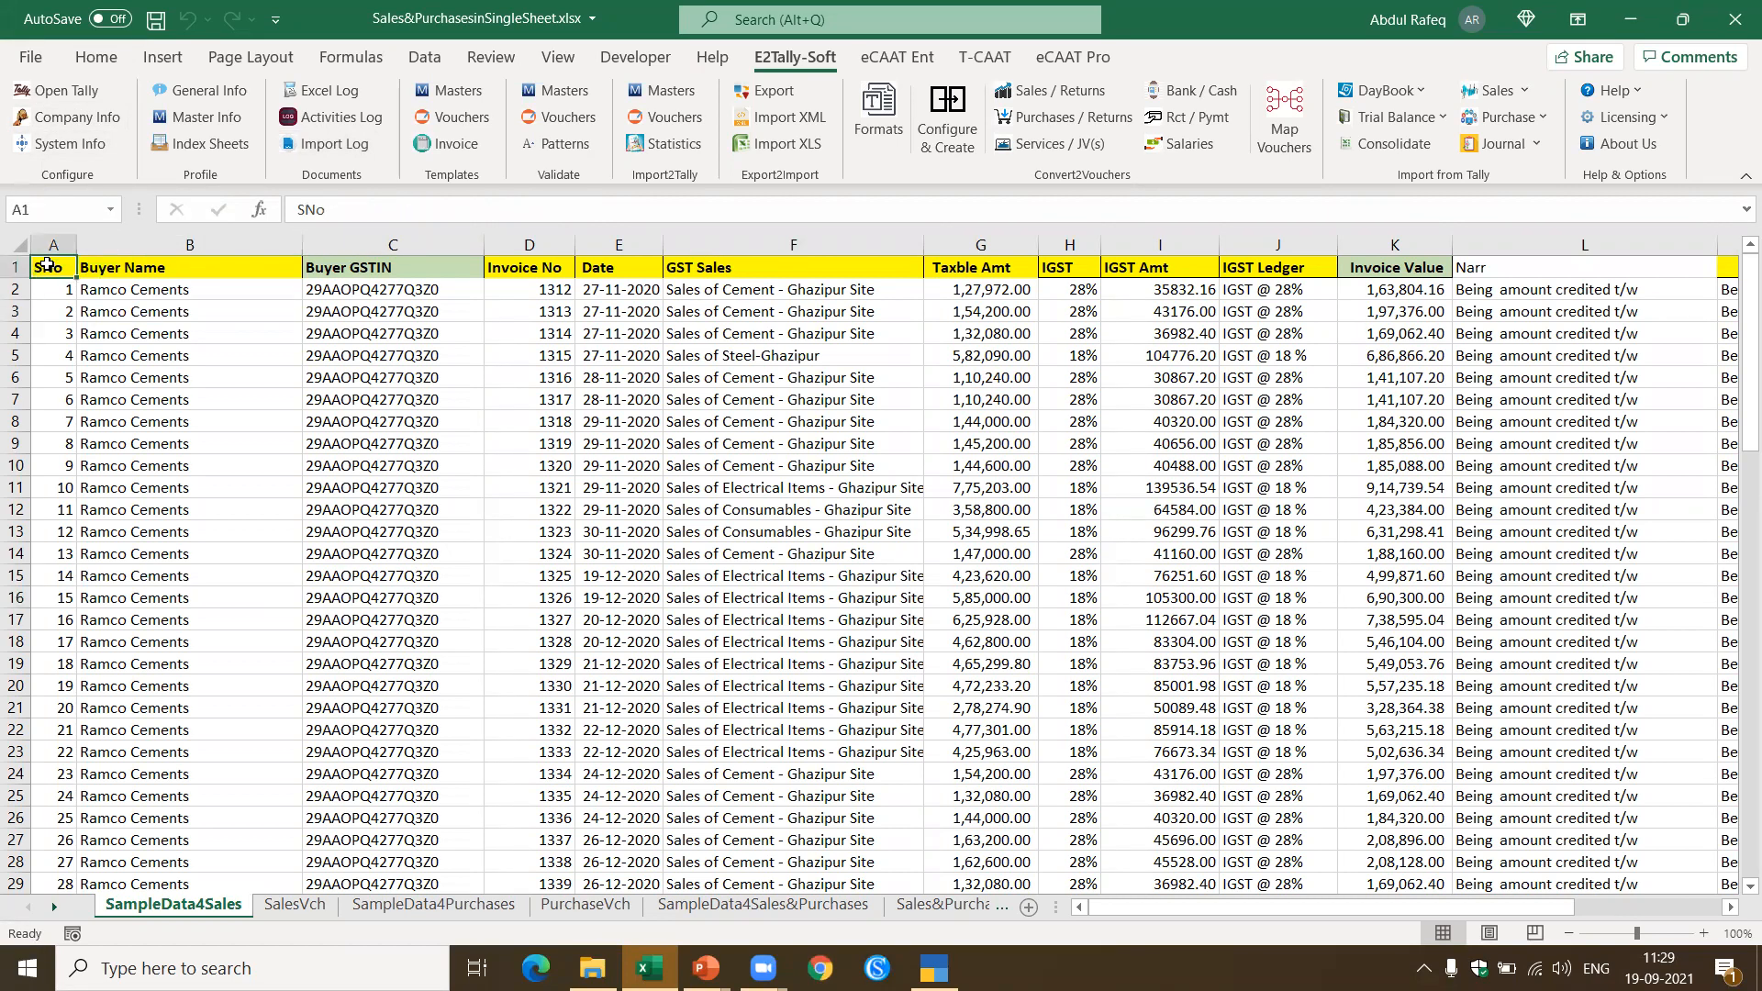
pyautogui.click(119, 276)
pyautogui.press('Right')
pyautogui.press('Right')
pyautogui.press('Right')
pyautogui.press('Right')
pyautogui.press('Right')
pyautogui.press('Right')
pyautogui.press('Right')
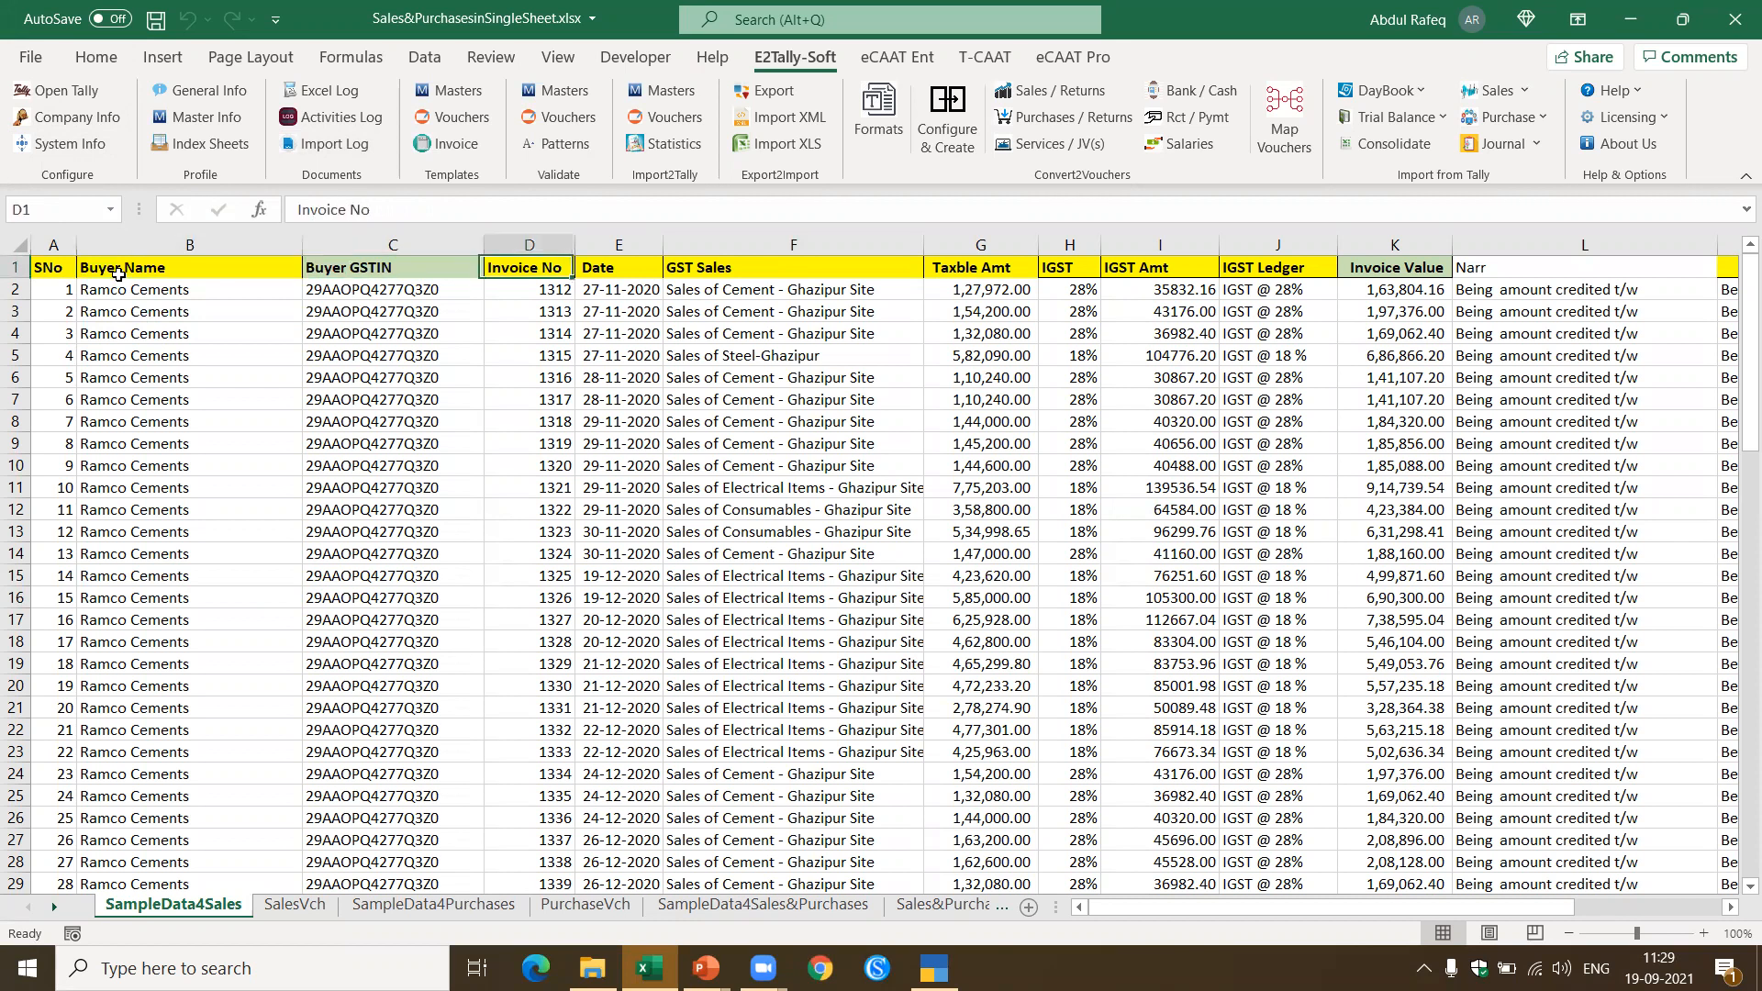
pyautogui.press('Right')
pyautogui.press('Right')
pyautogui.press('Right')
pyautogui.press('Right')
pyautogui.press('Right')
pyautogui.press('Right')
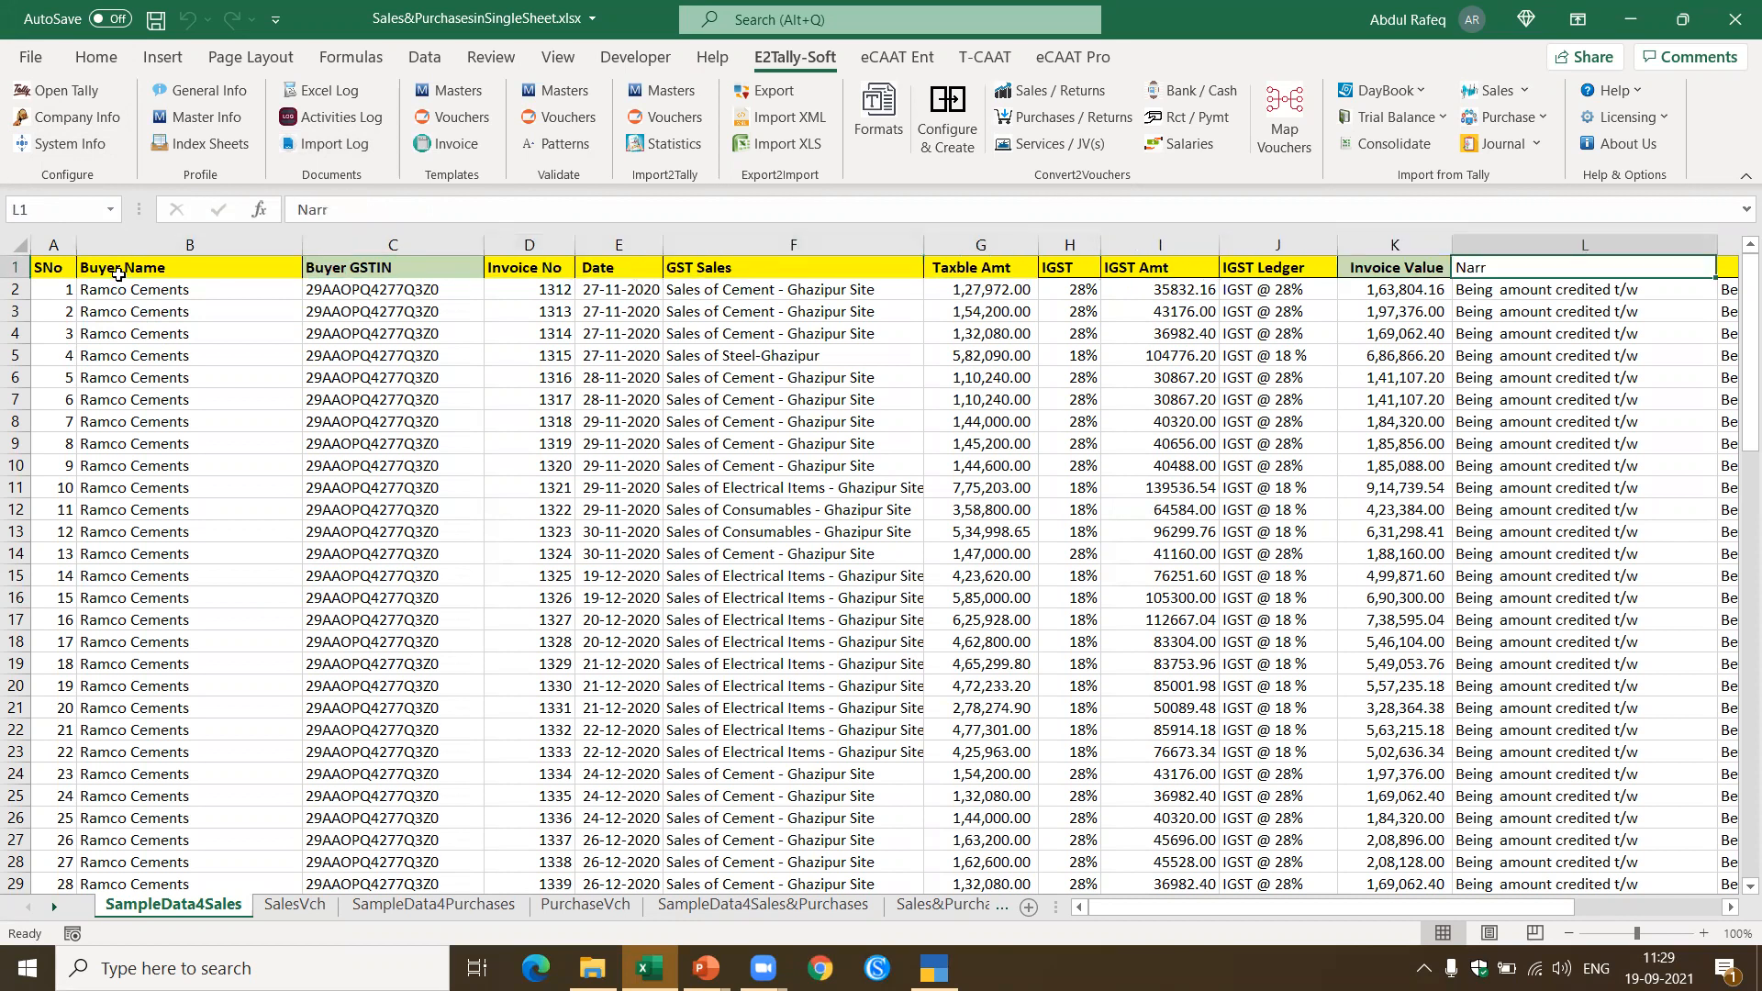
pyautogui.press('Left')
pyautogui.press('Left')
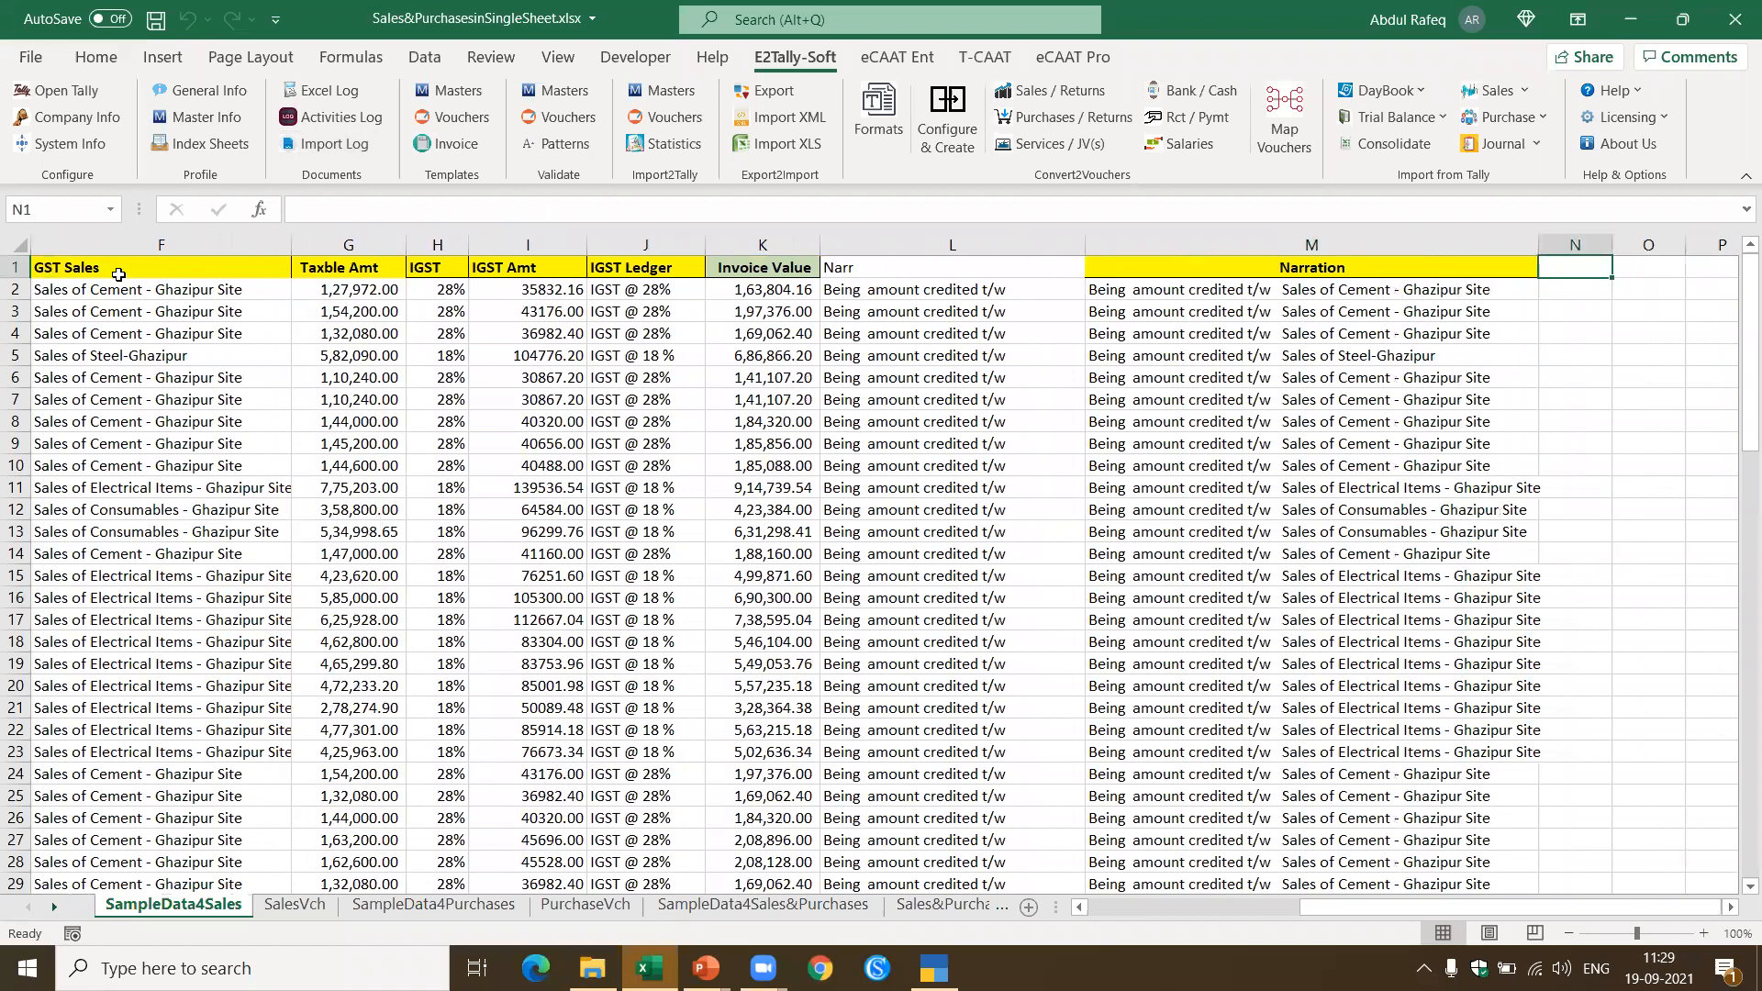
# Step: Check the Narration formula in cell M2 of SampleData4Sales and return to the start of the row
pyautogui.press('Left')
pyautogui.press('Right')
pyautogui.press('Down')
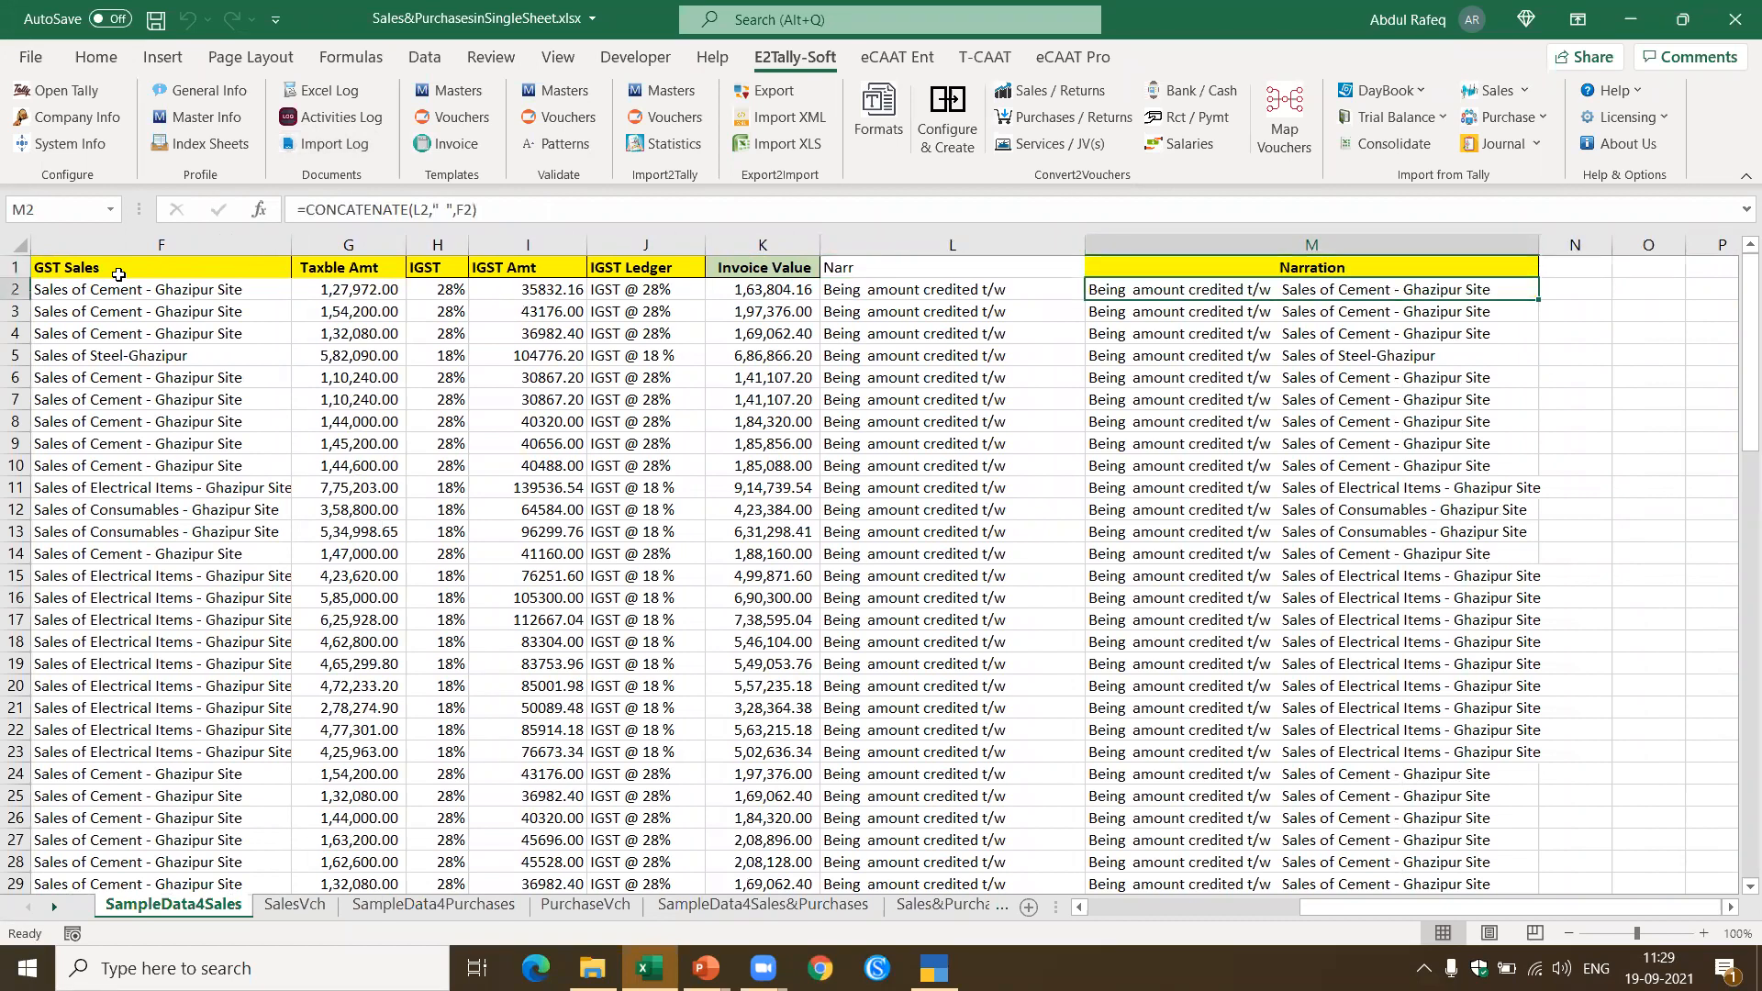
pyautogui.press('Left')
pyautogui.press('Left')
pyautogui.press('Home')
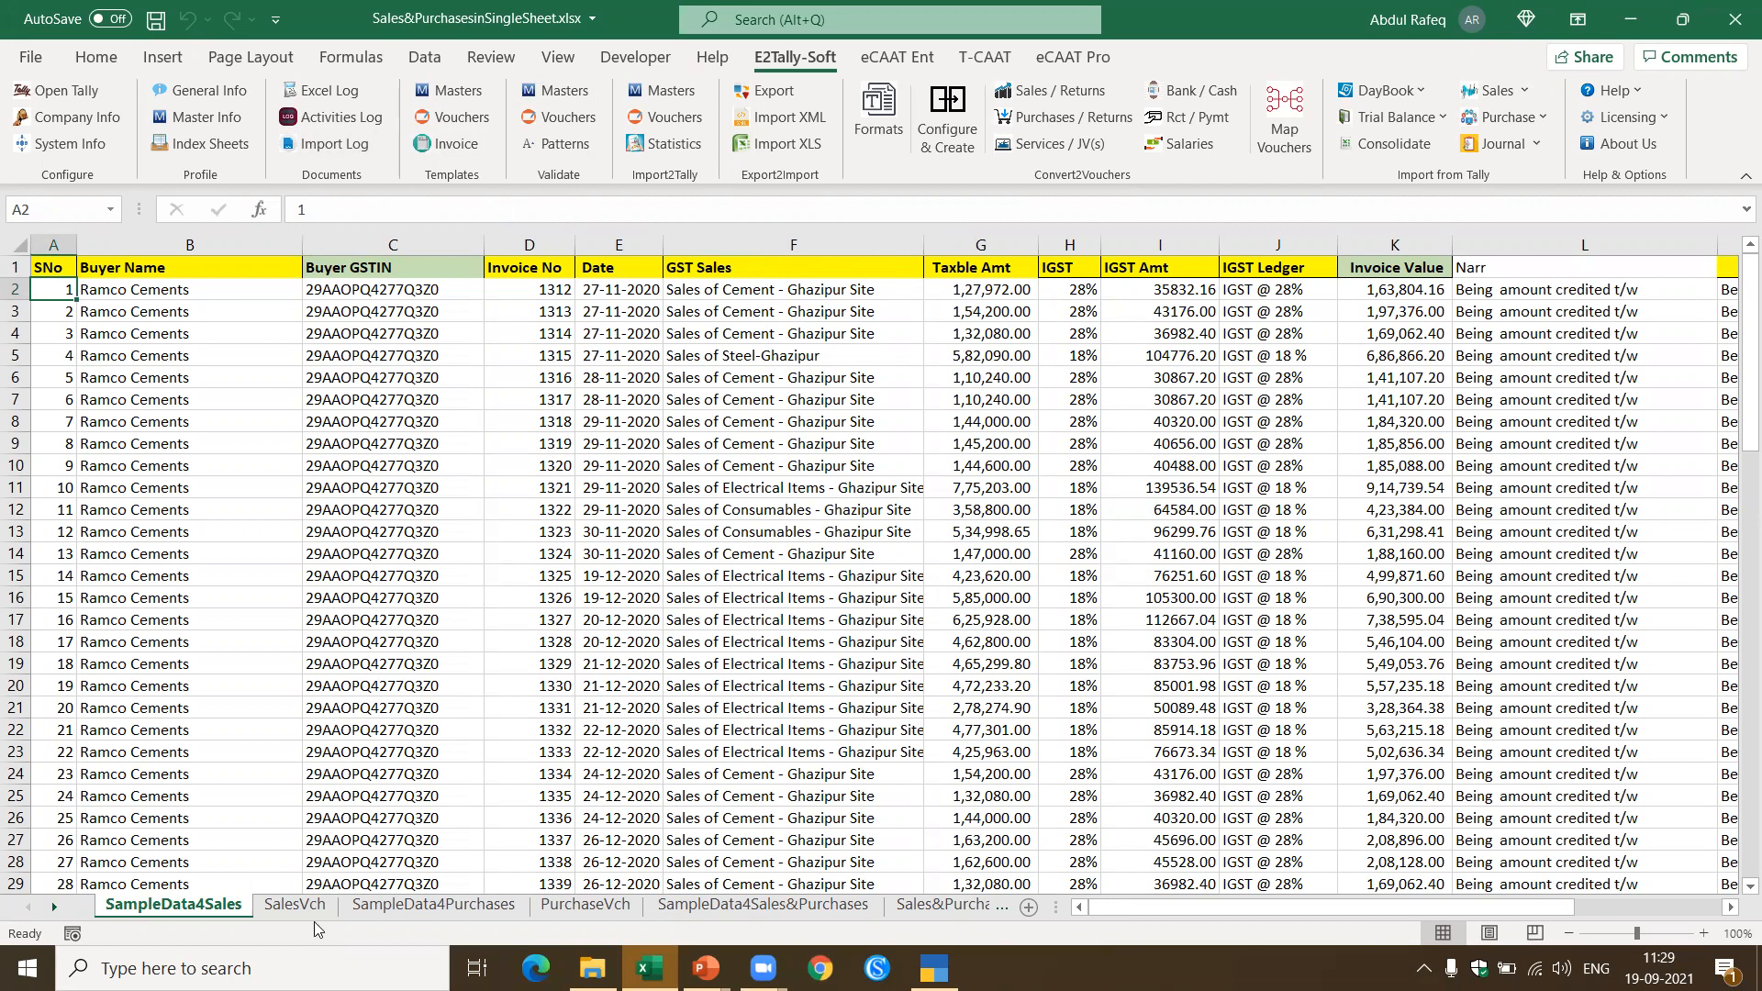
# Step: Open the SalesVch sheet and examine the first voucher row from Trans Id across to Debit
pyautogui.click(297, 905)
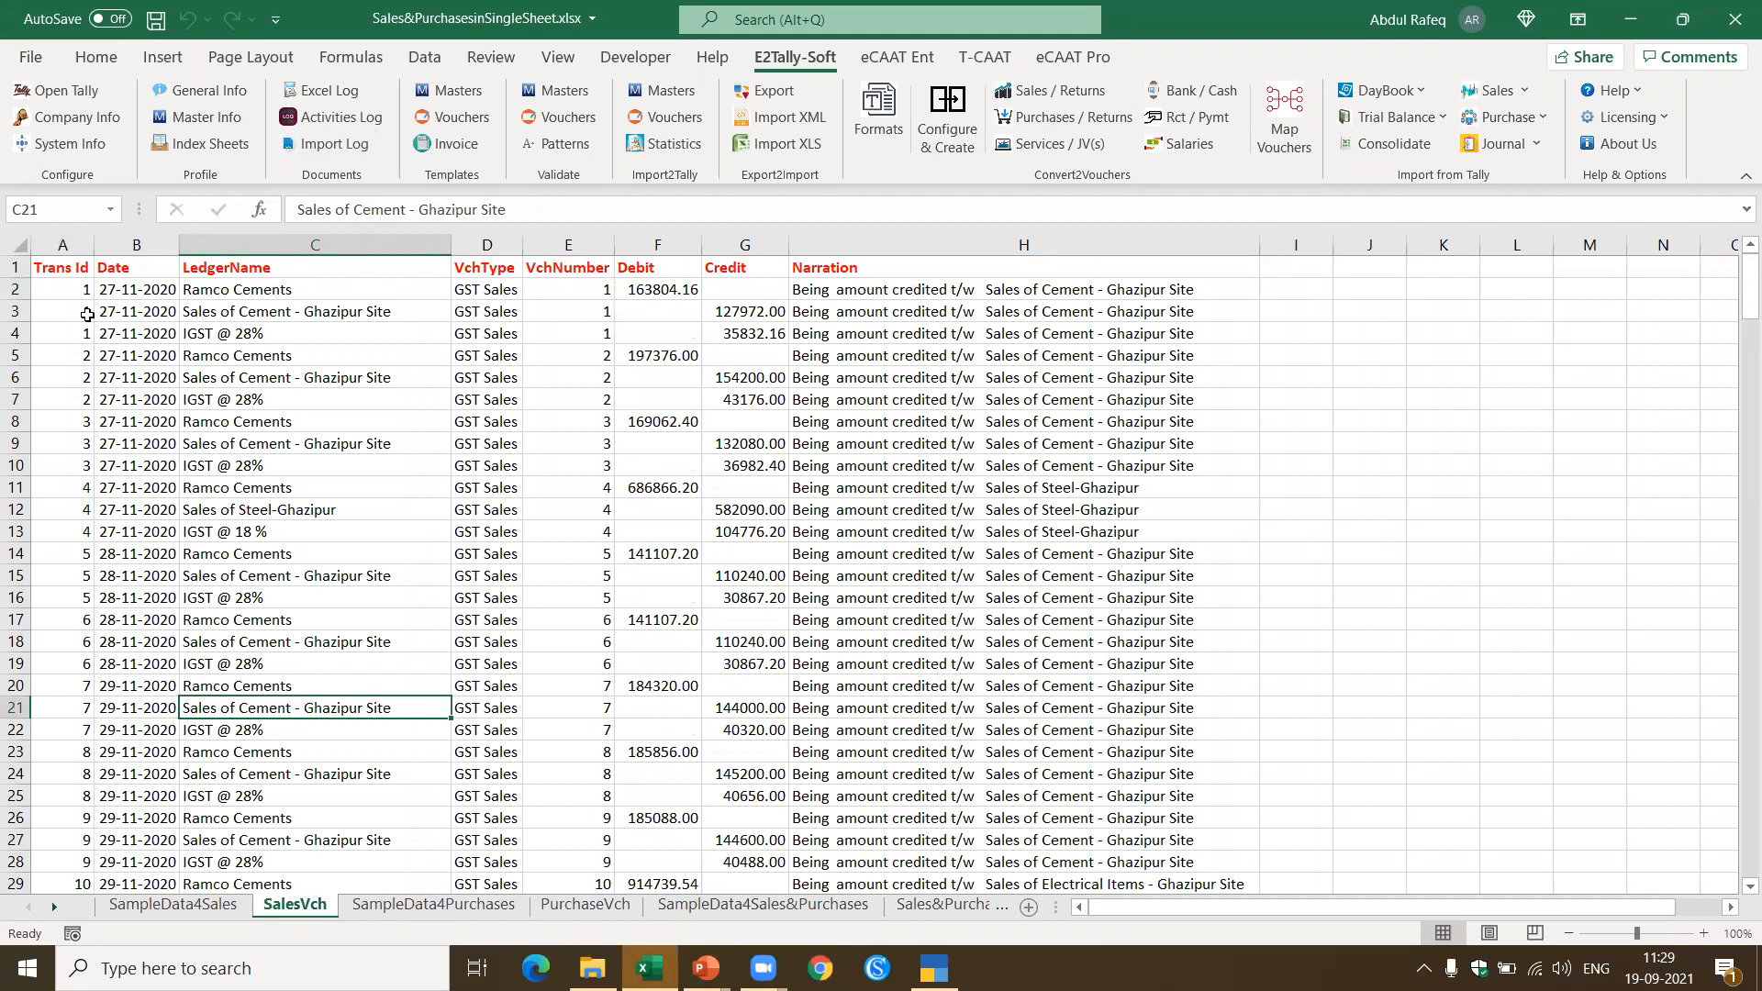
pyautogui.click(67, 294)
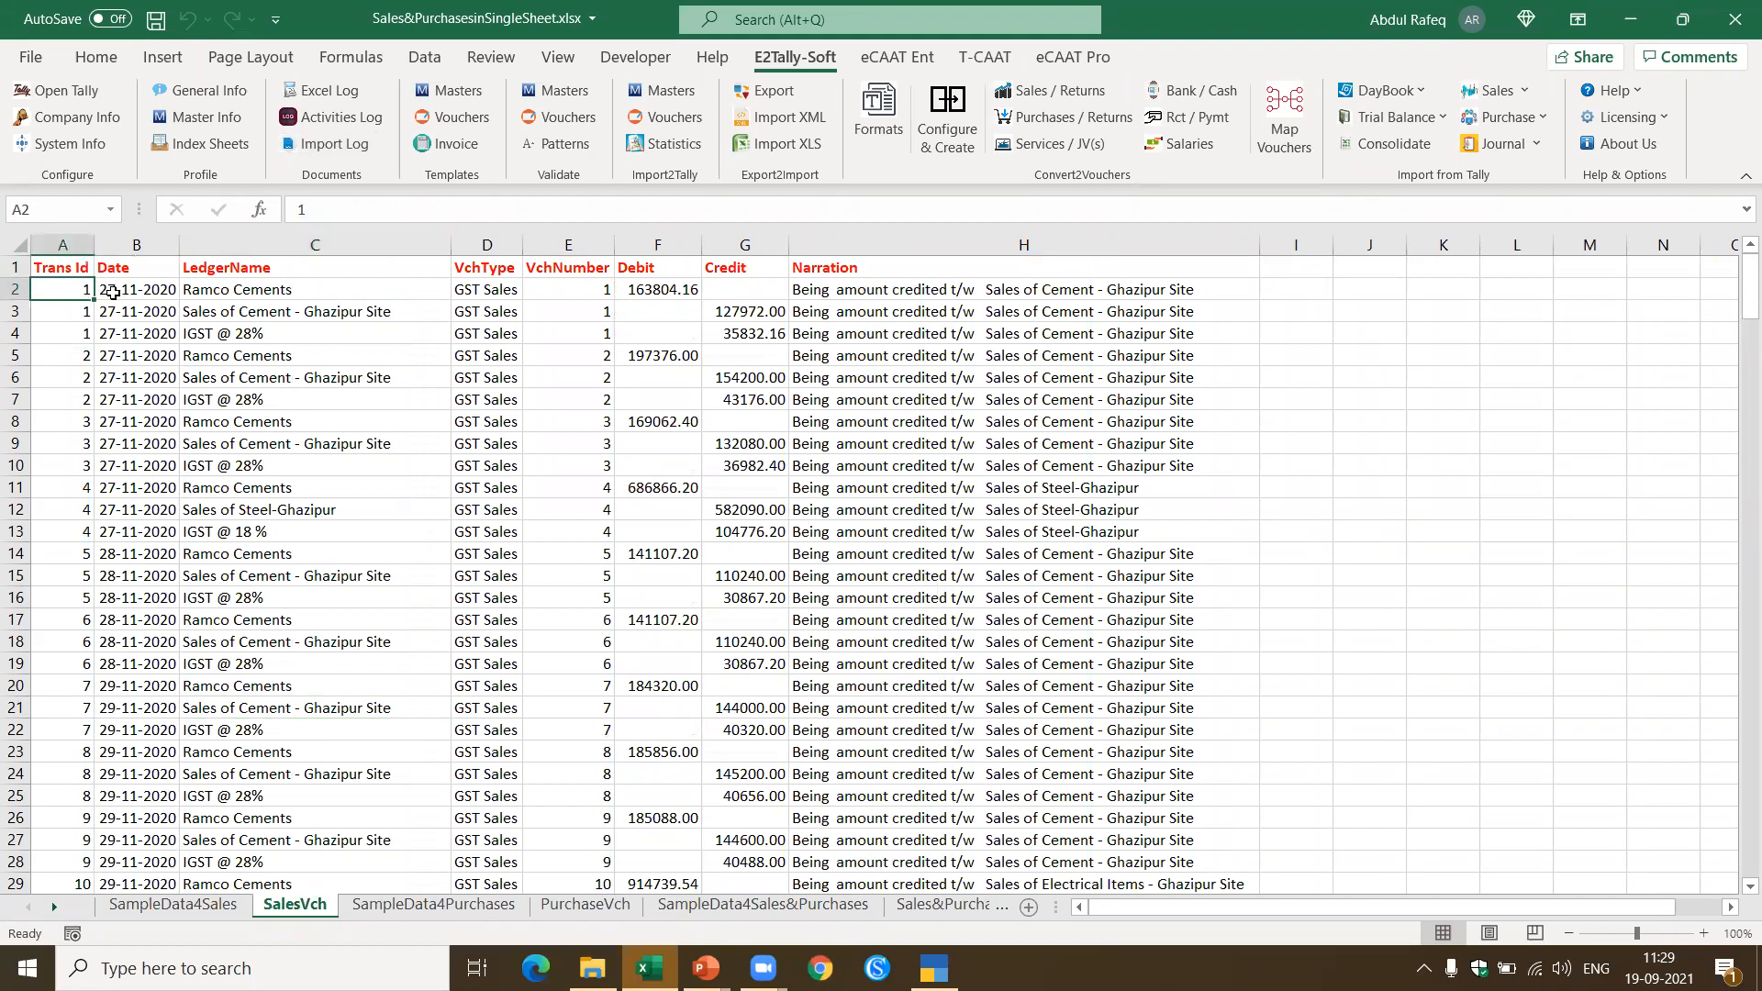
pyautogui.click(110, 292)
pyautogui.rightClick(212, 295)
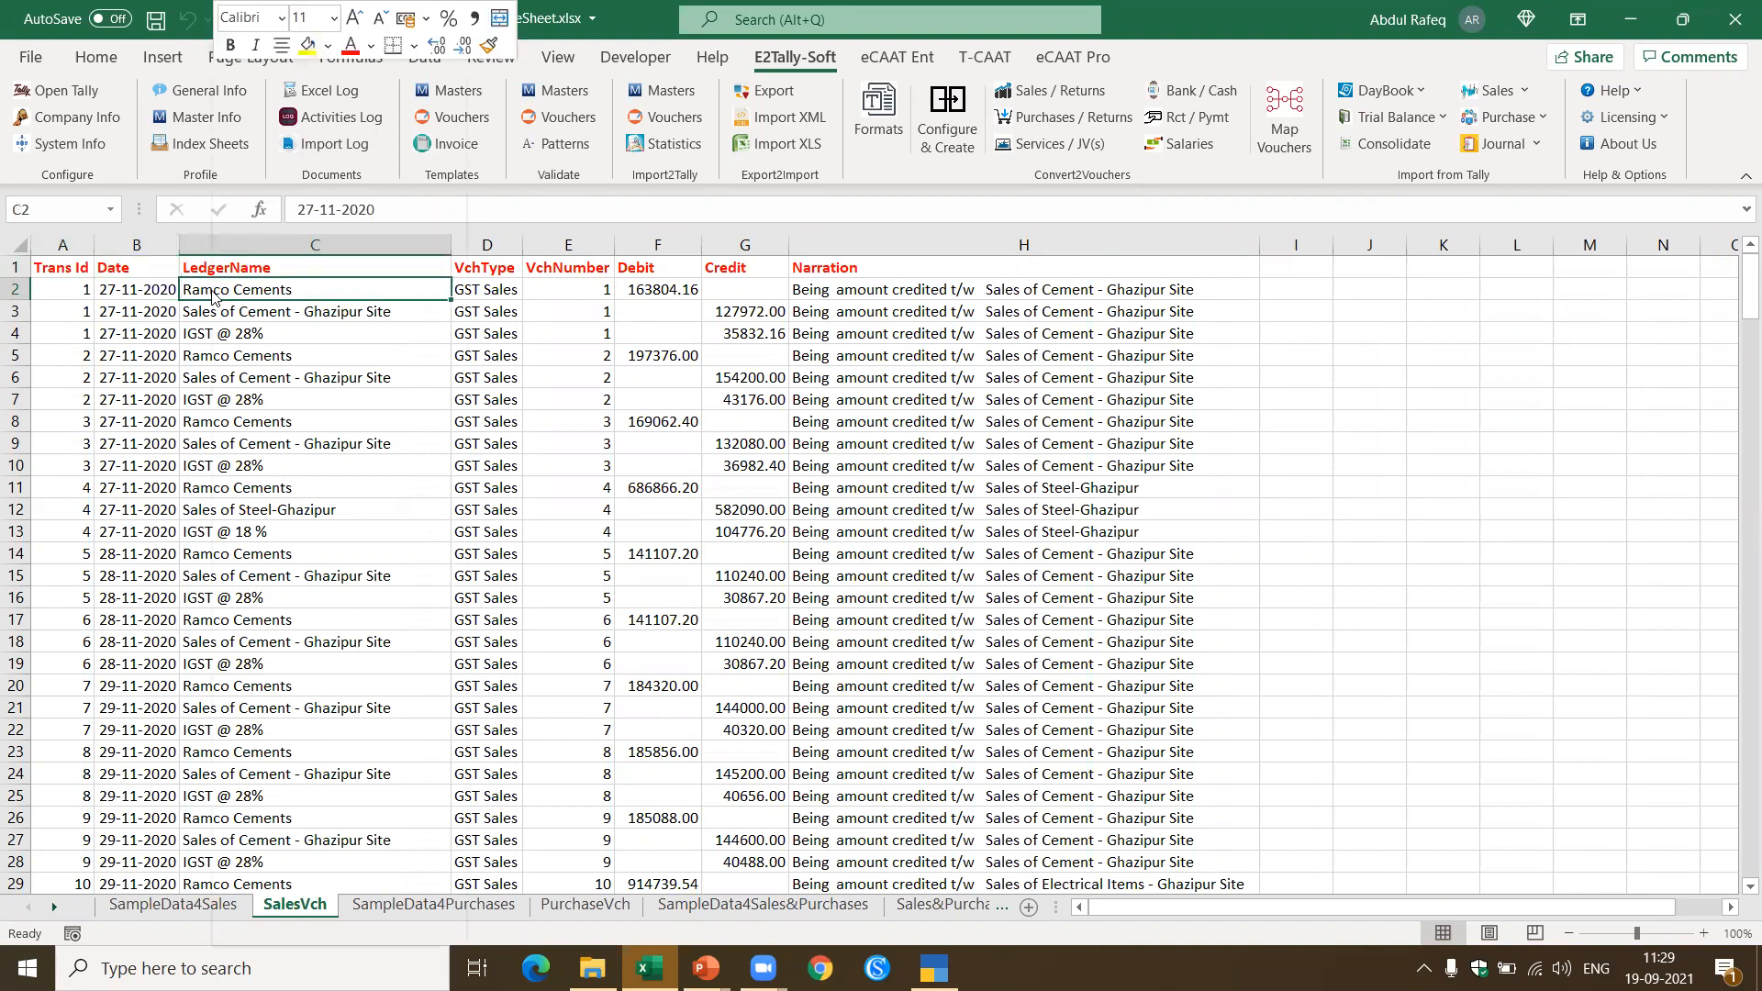
pyautogui.click(502, 286)
pyautogui.click(502, 286)
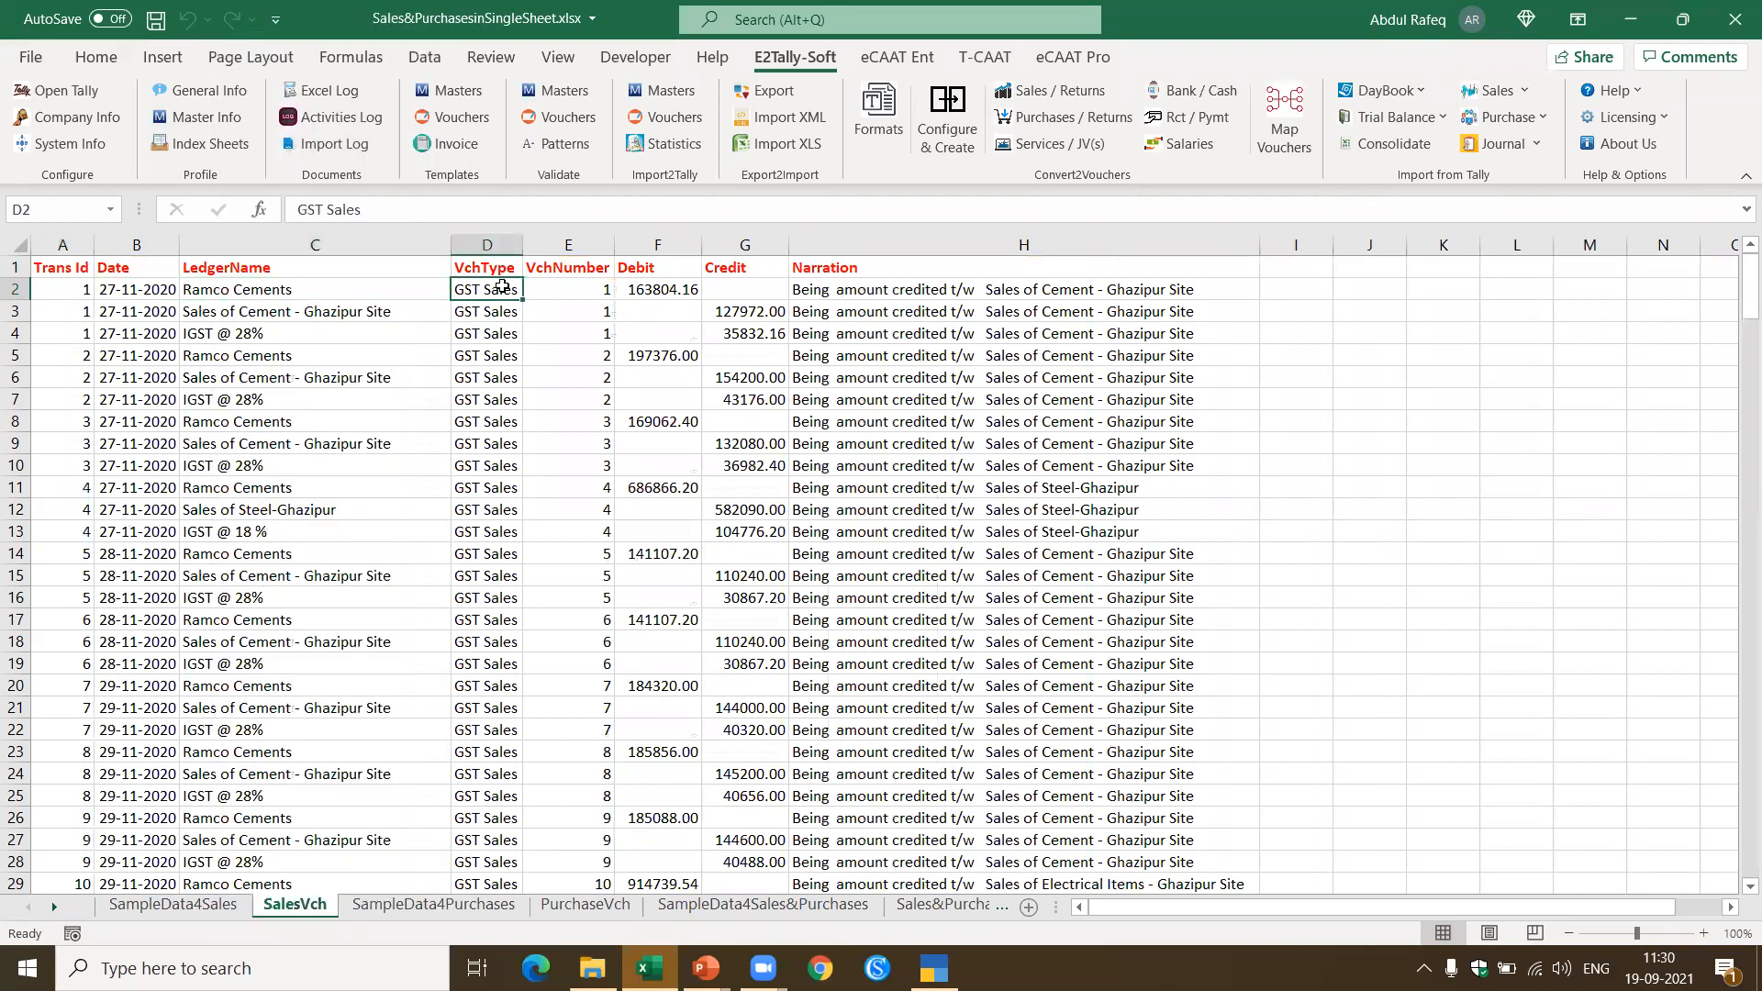
pyautogui.click(675, 290)
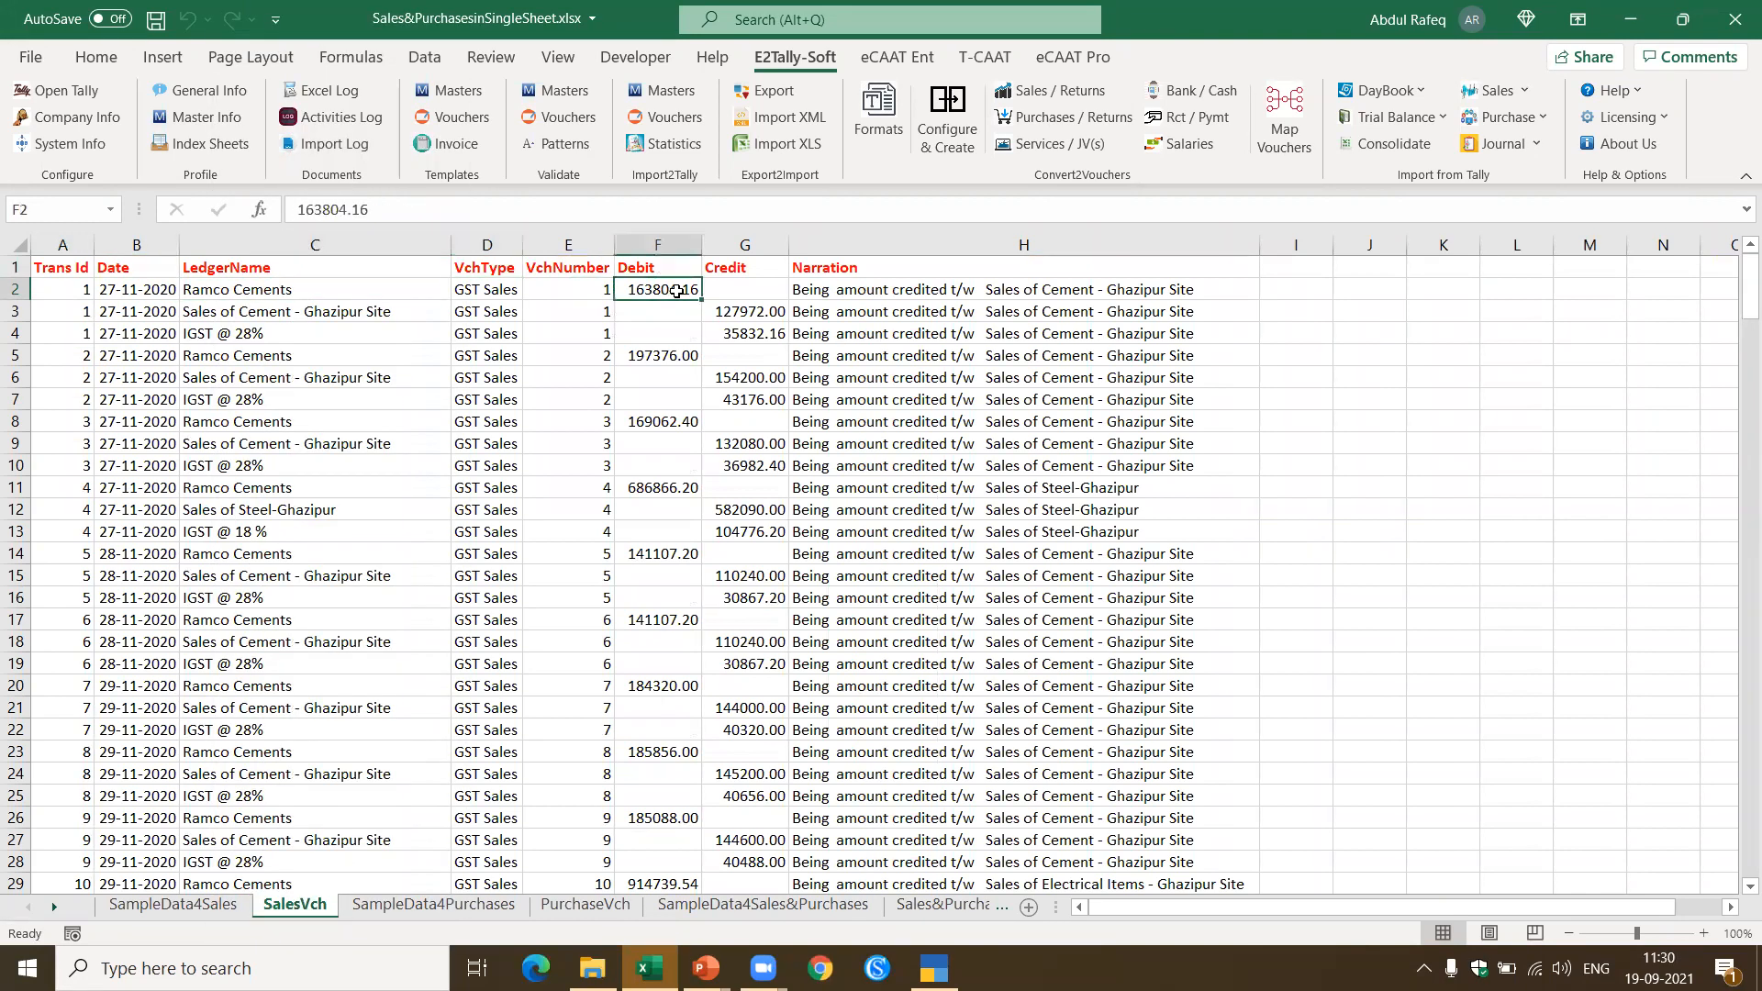
# Step: Examine the party, sales and IGST ledger rows of the first SalesVch voucher with their credit amount and narration
pyautogui.click(368, 314)
pyautogui.click(261, 286)
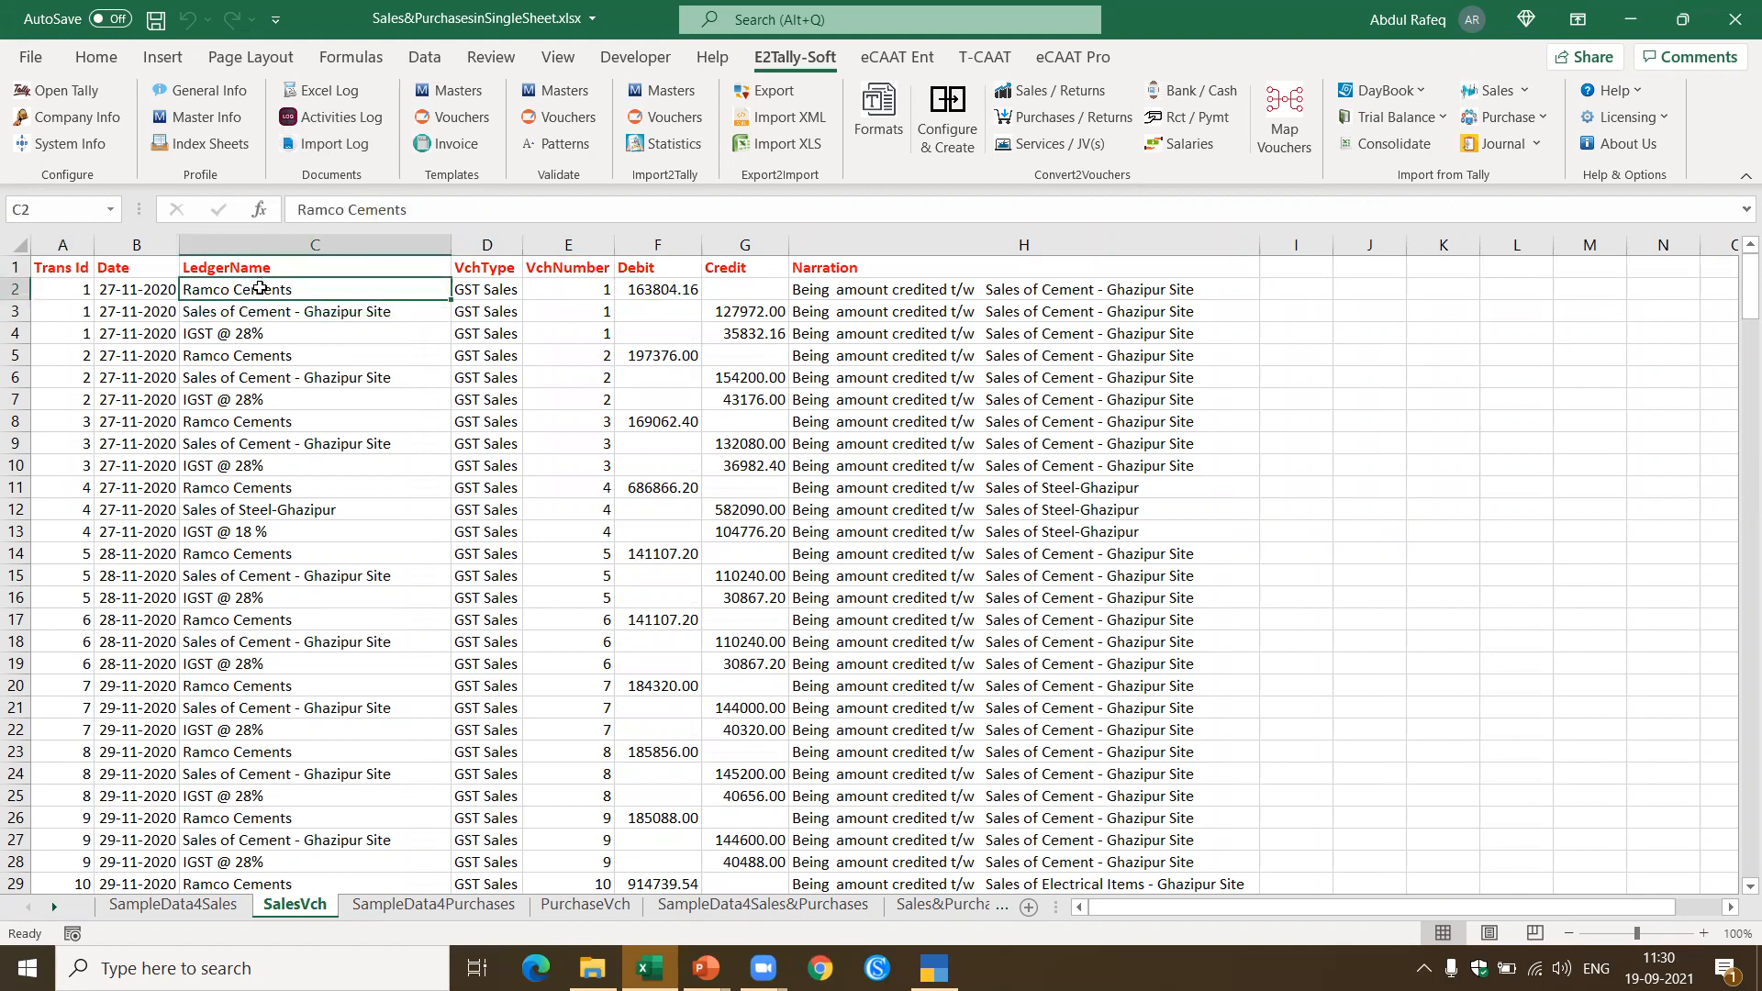
pyautogui.click(264, 316)
pyautogui.click(239, 342)
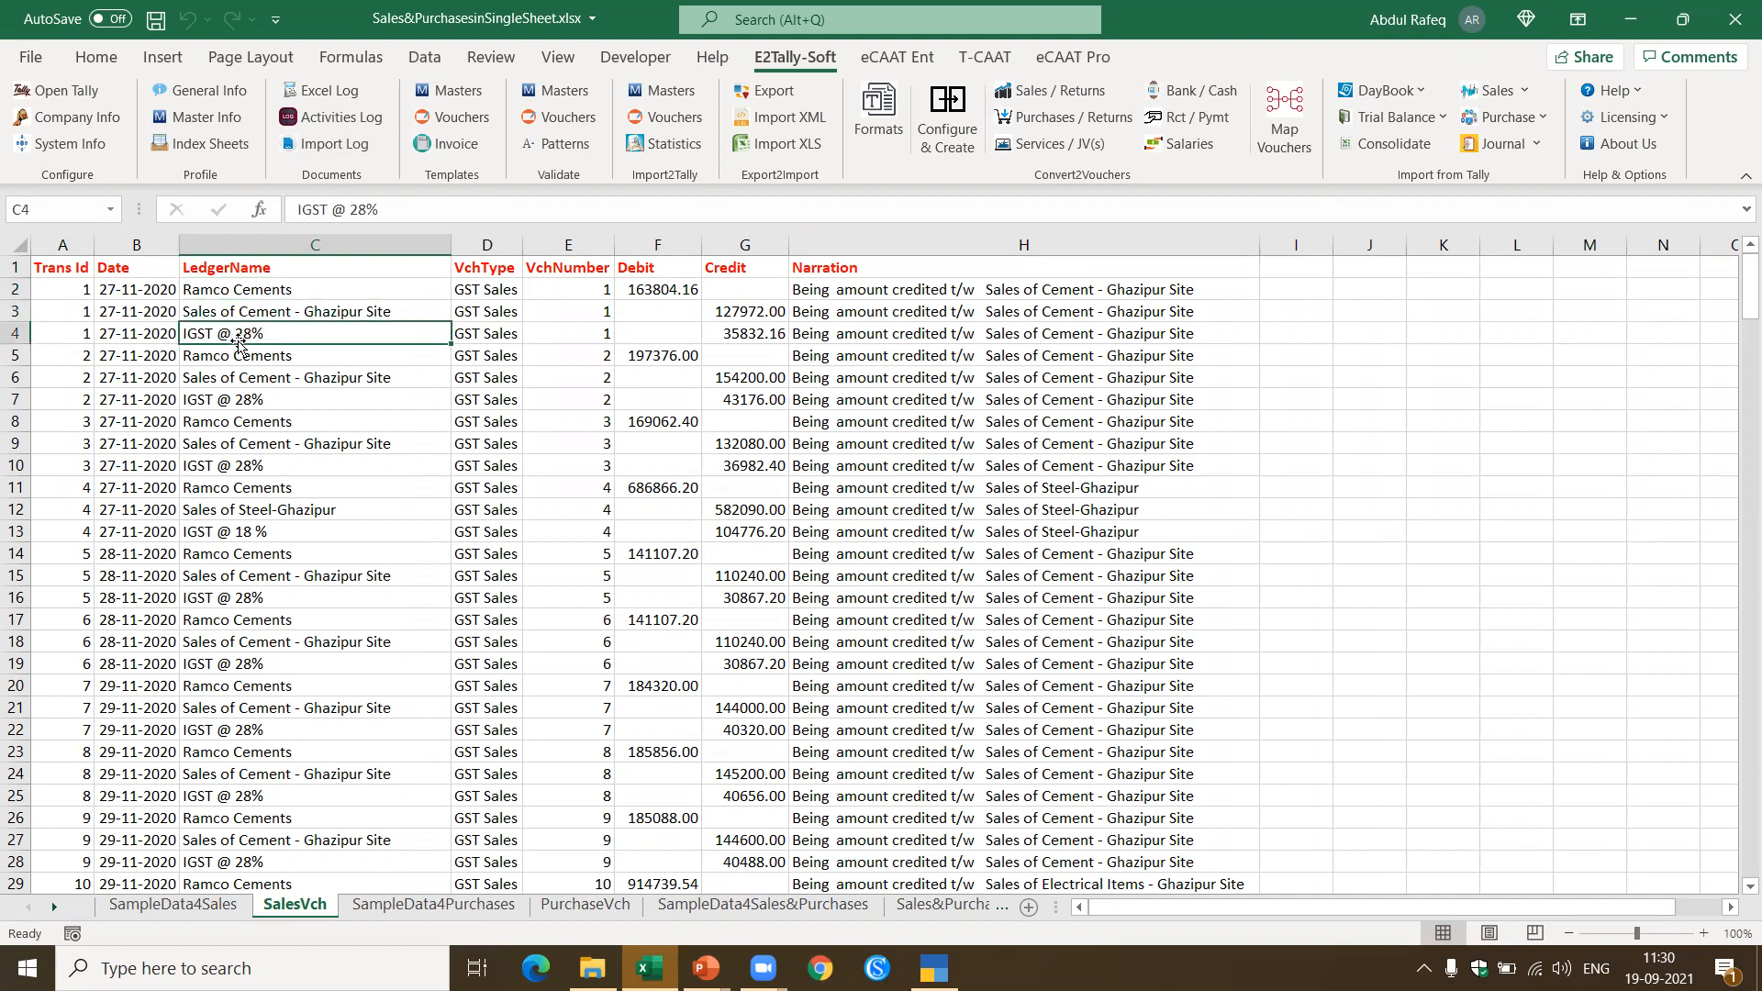
pyautogui.click(718, 328)
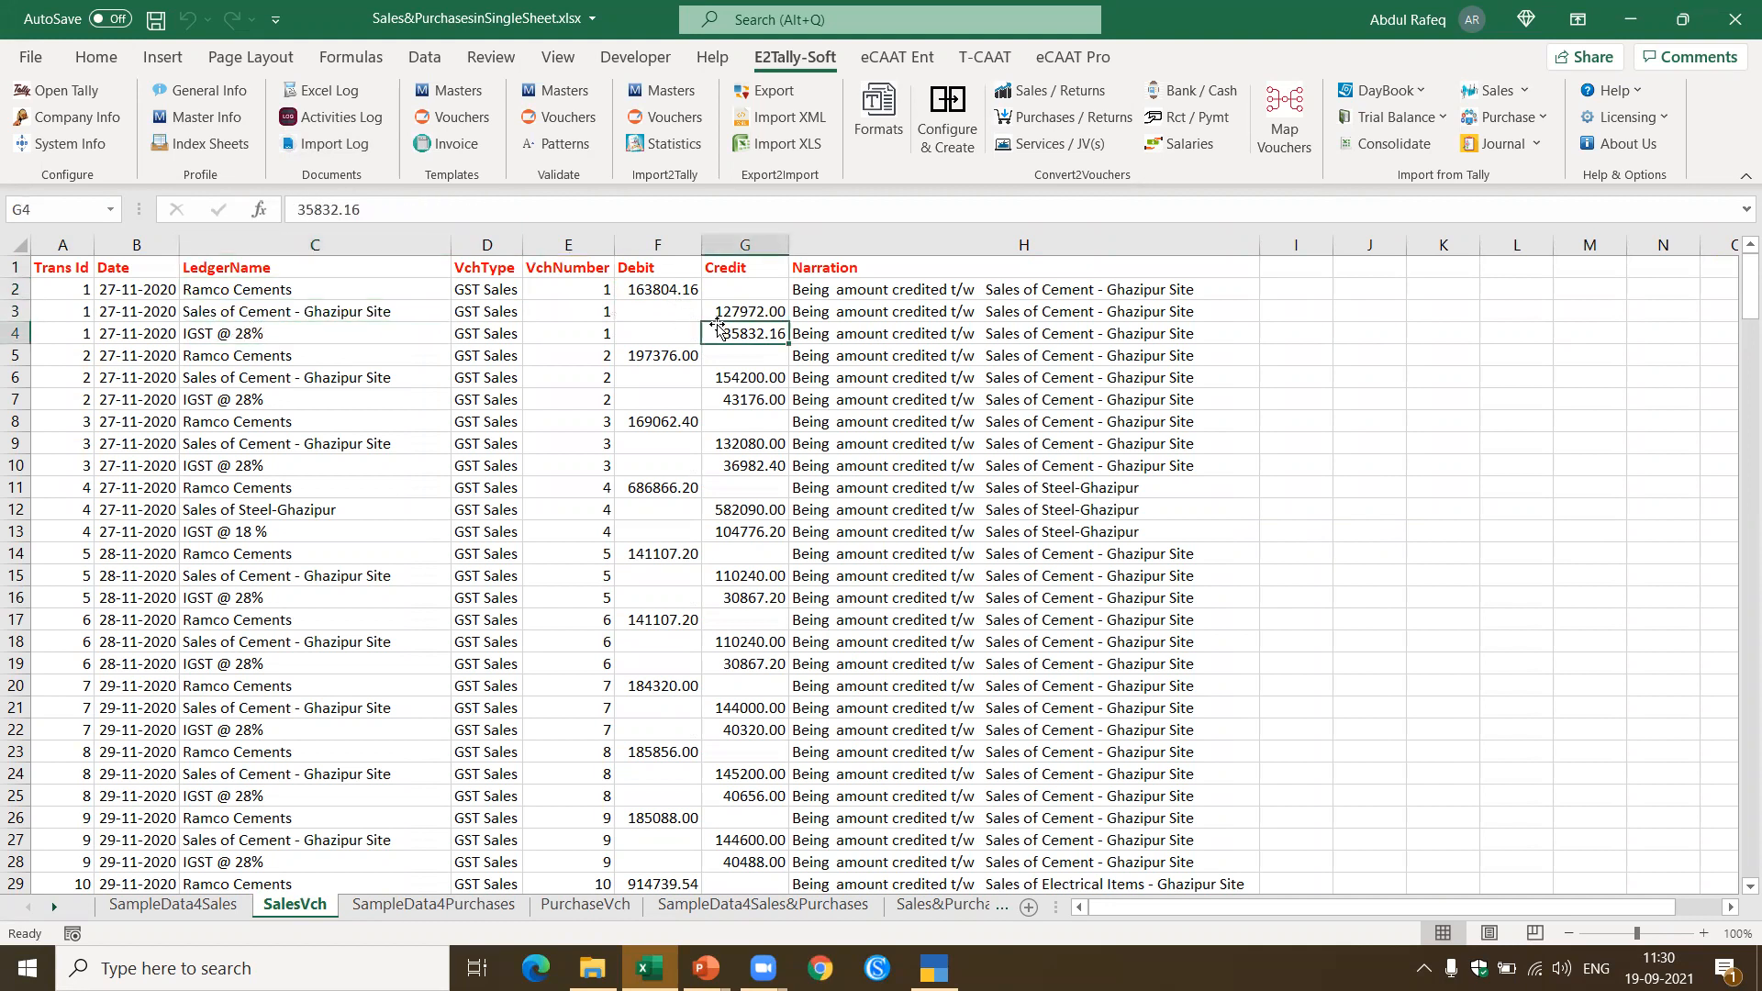
pyautogui.click(879, 310)
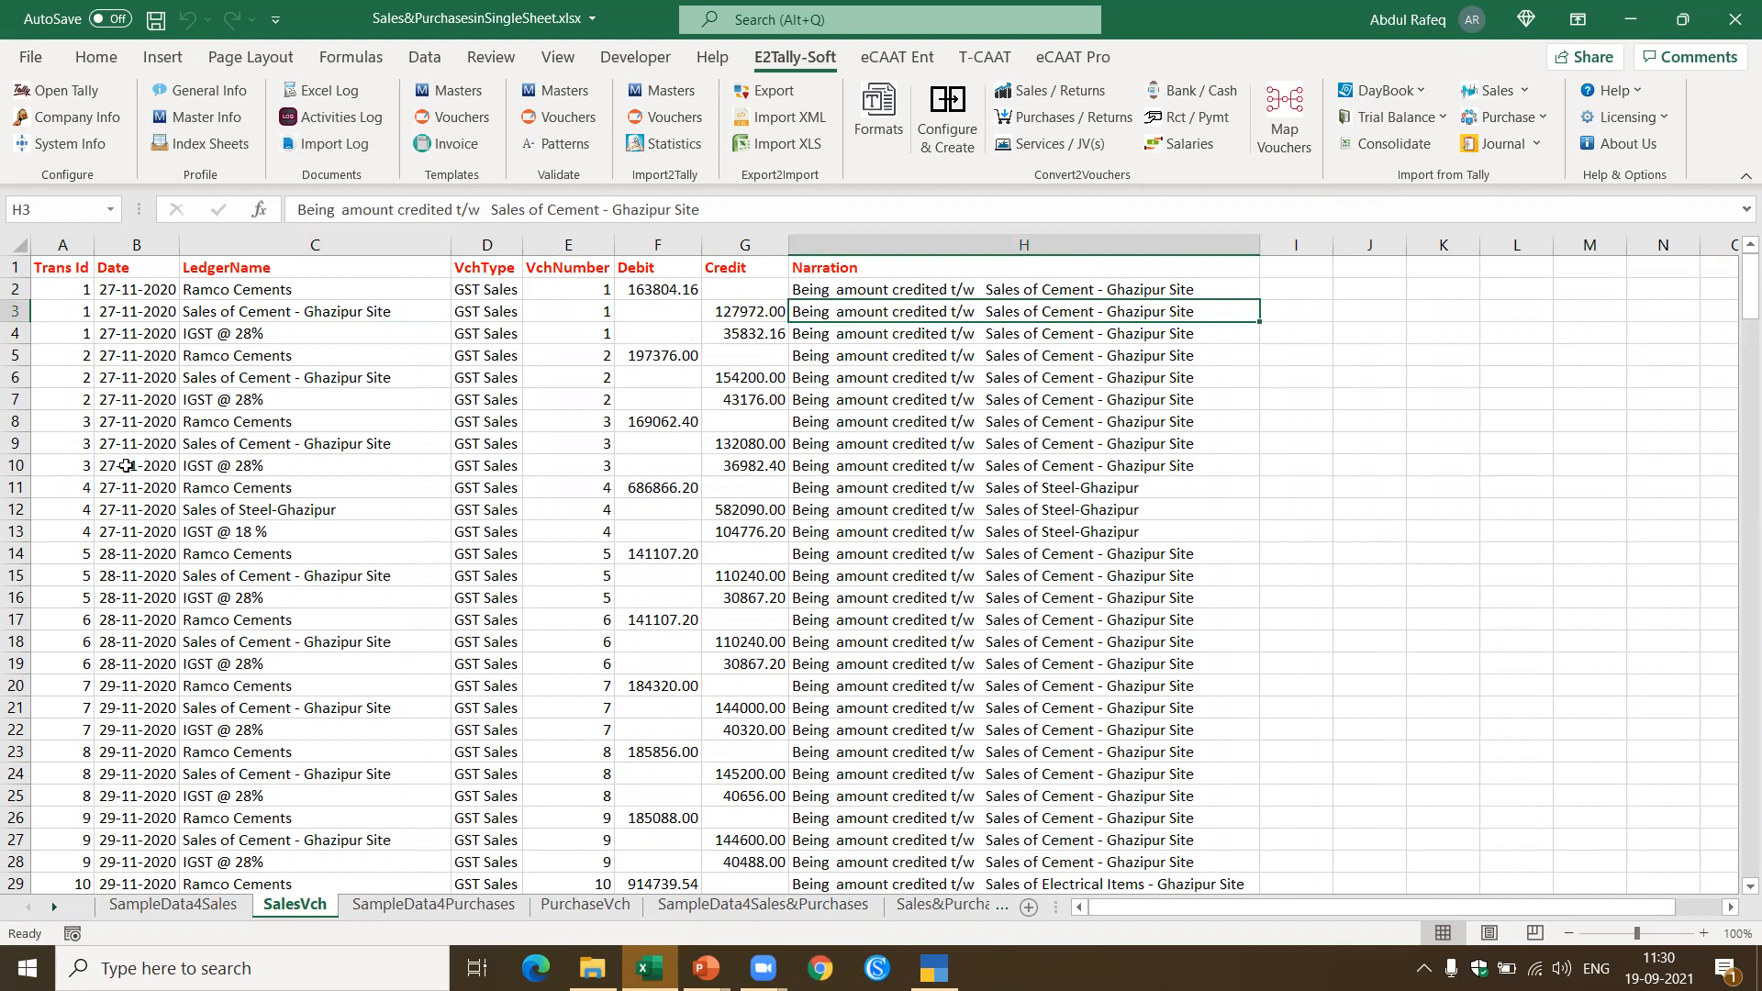
# Step: Compare the extent of the data in SalesVch with SampleData4Sales, checking the last rows and ending on SampleData4Sales
pyautogui.click(82, 489)
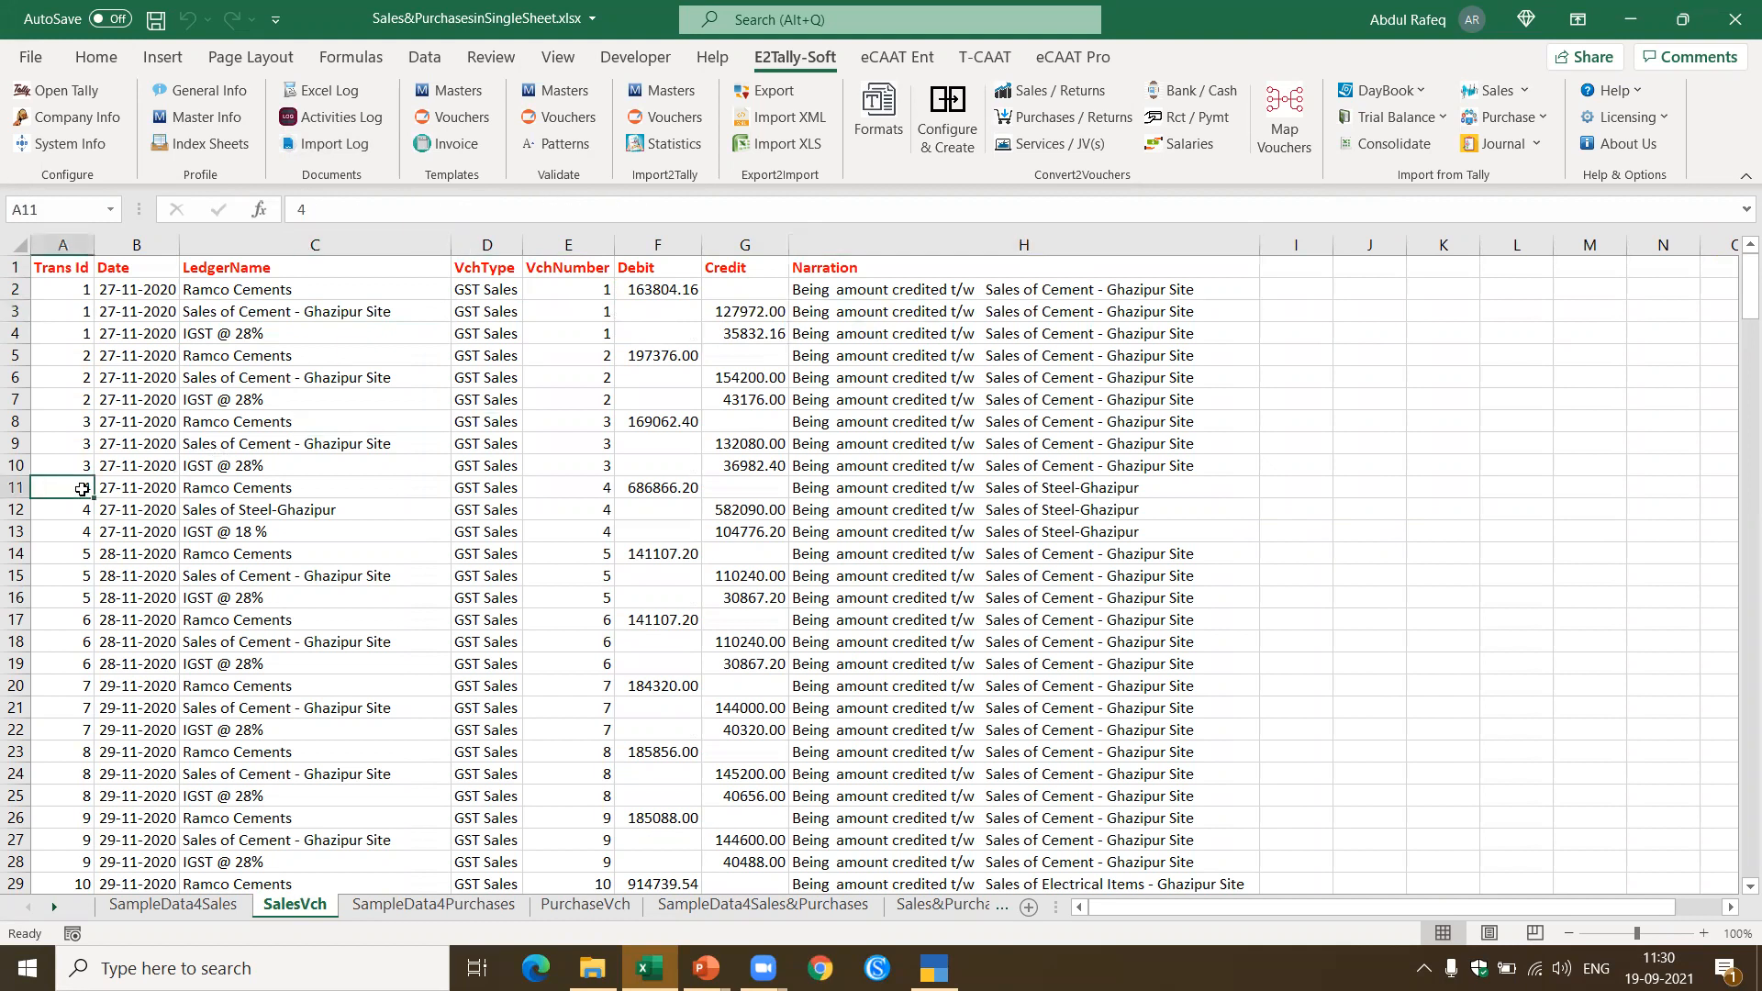
pyautogui.hotkey('ctrl', 'Down')
pyautogui.hotkey('ctrl', 'Up')
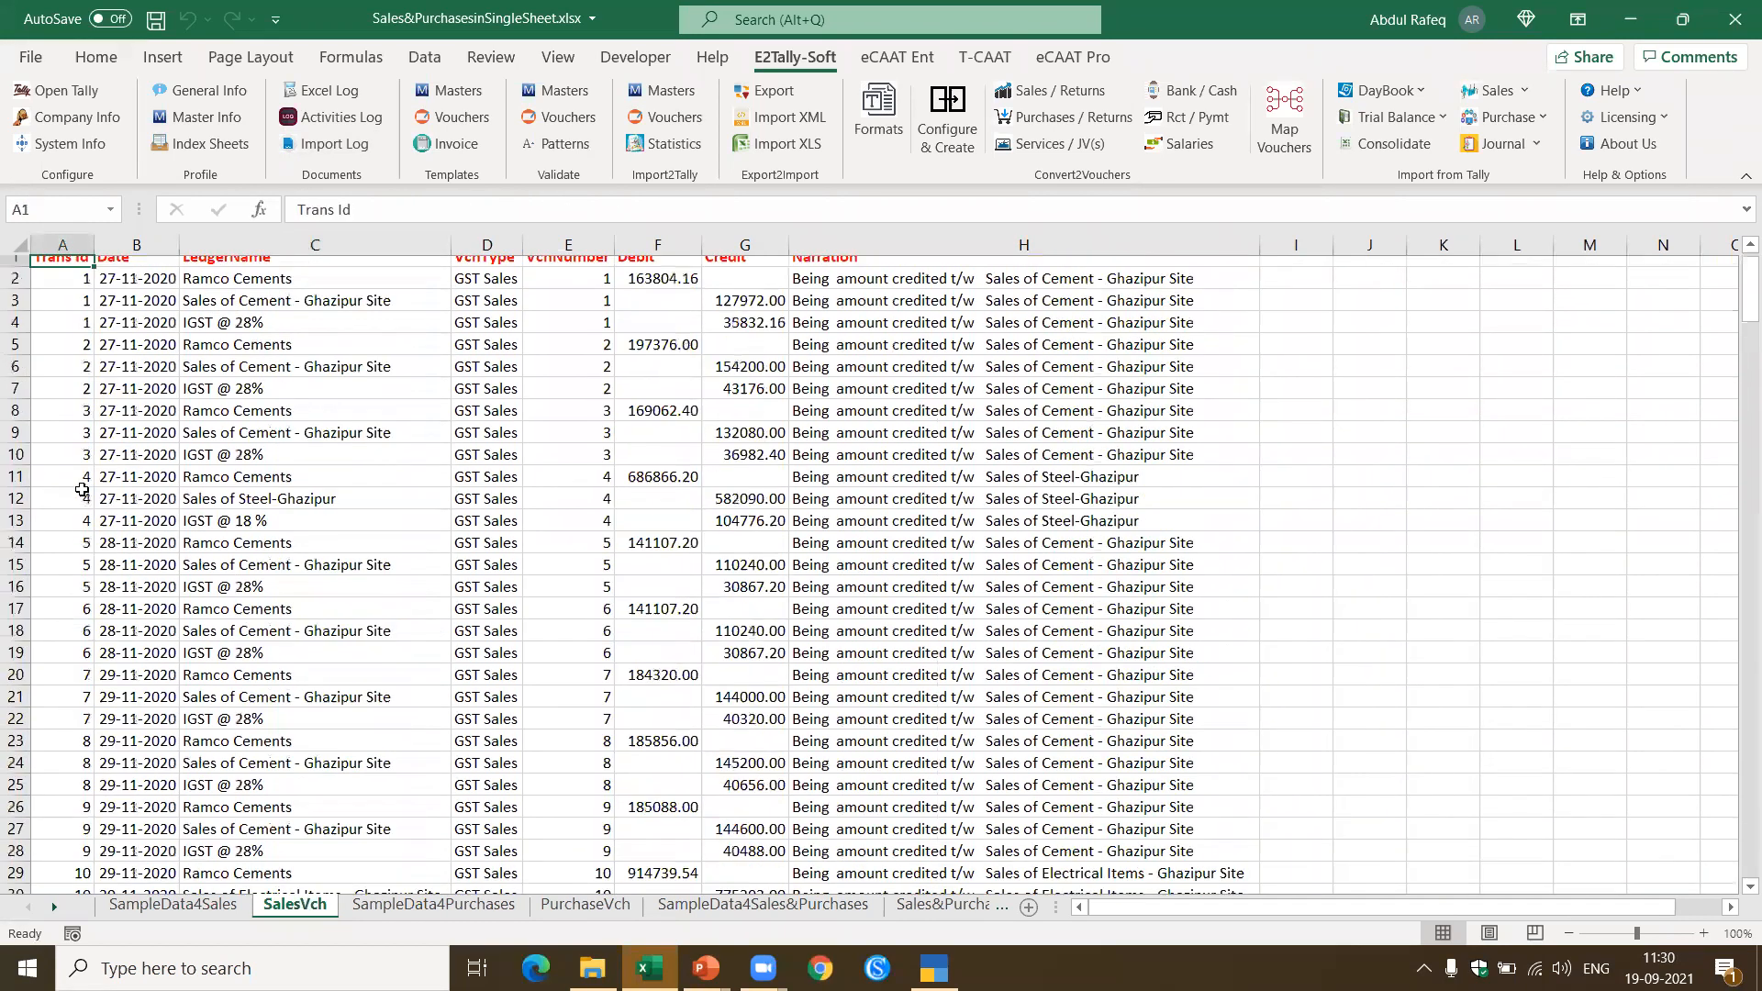
pyautogui.click(195, 905)
pyautogui.hotkey('ctrl', 'Down')
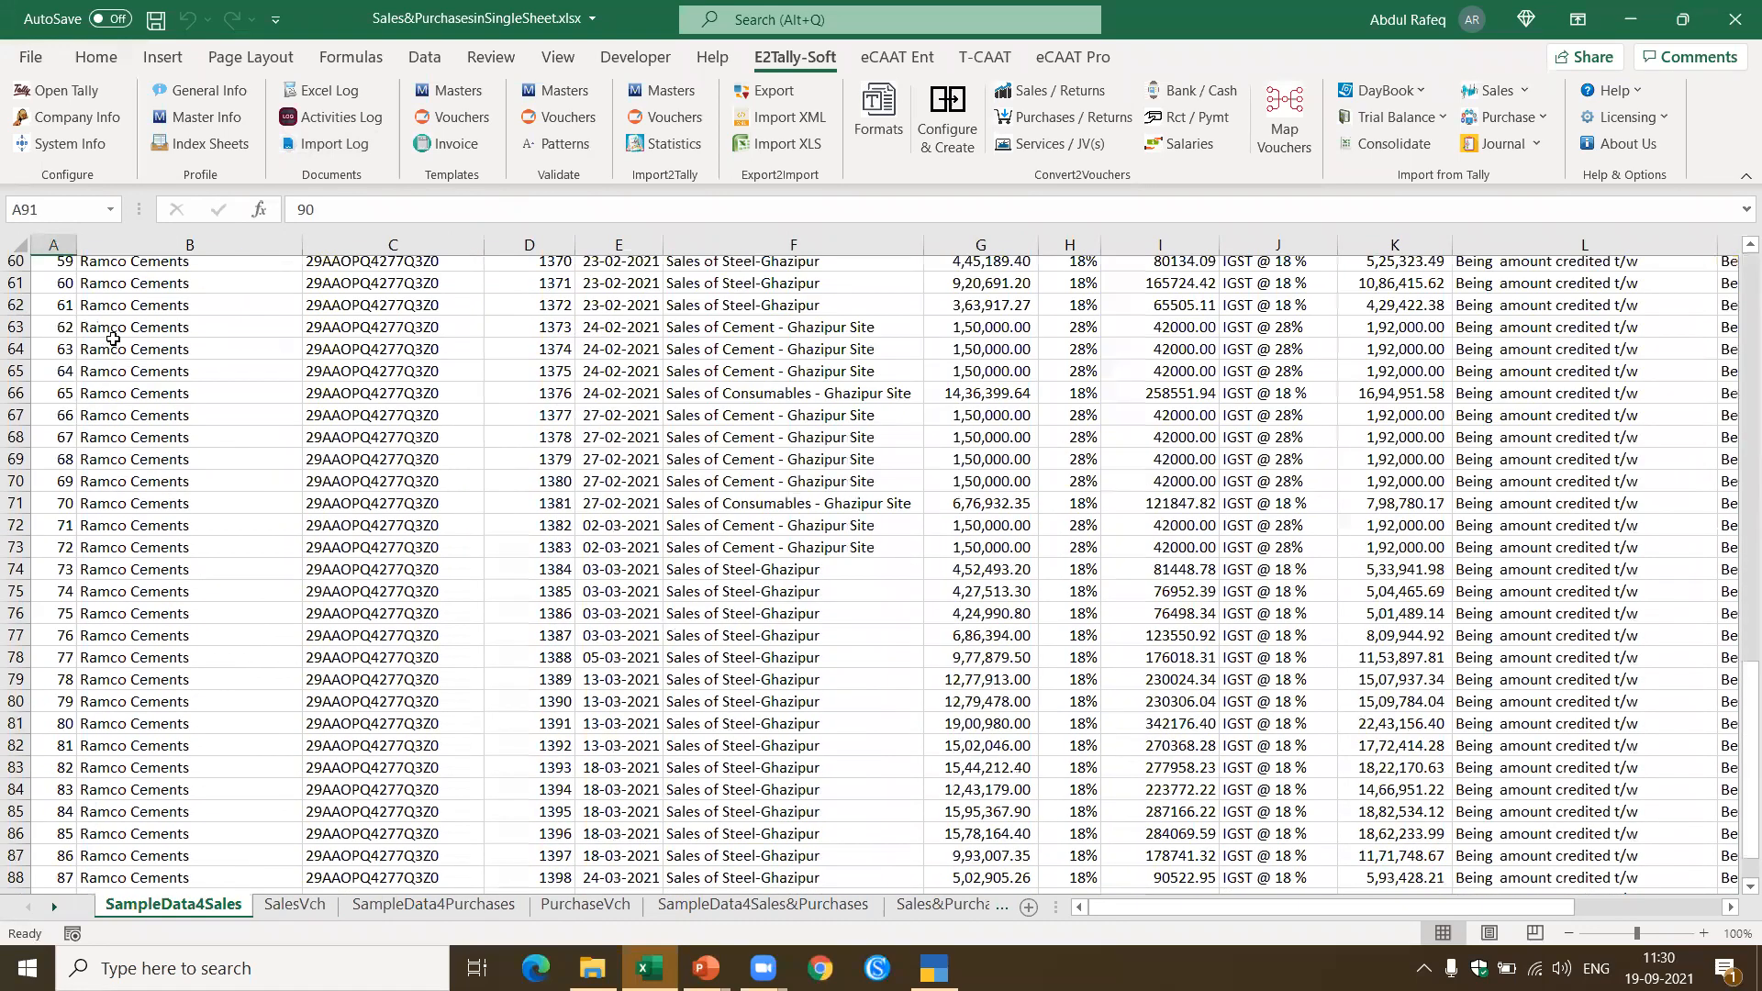
pyautogui.hotkey('ctrl', 'Up')
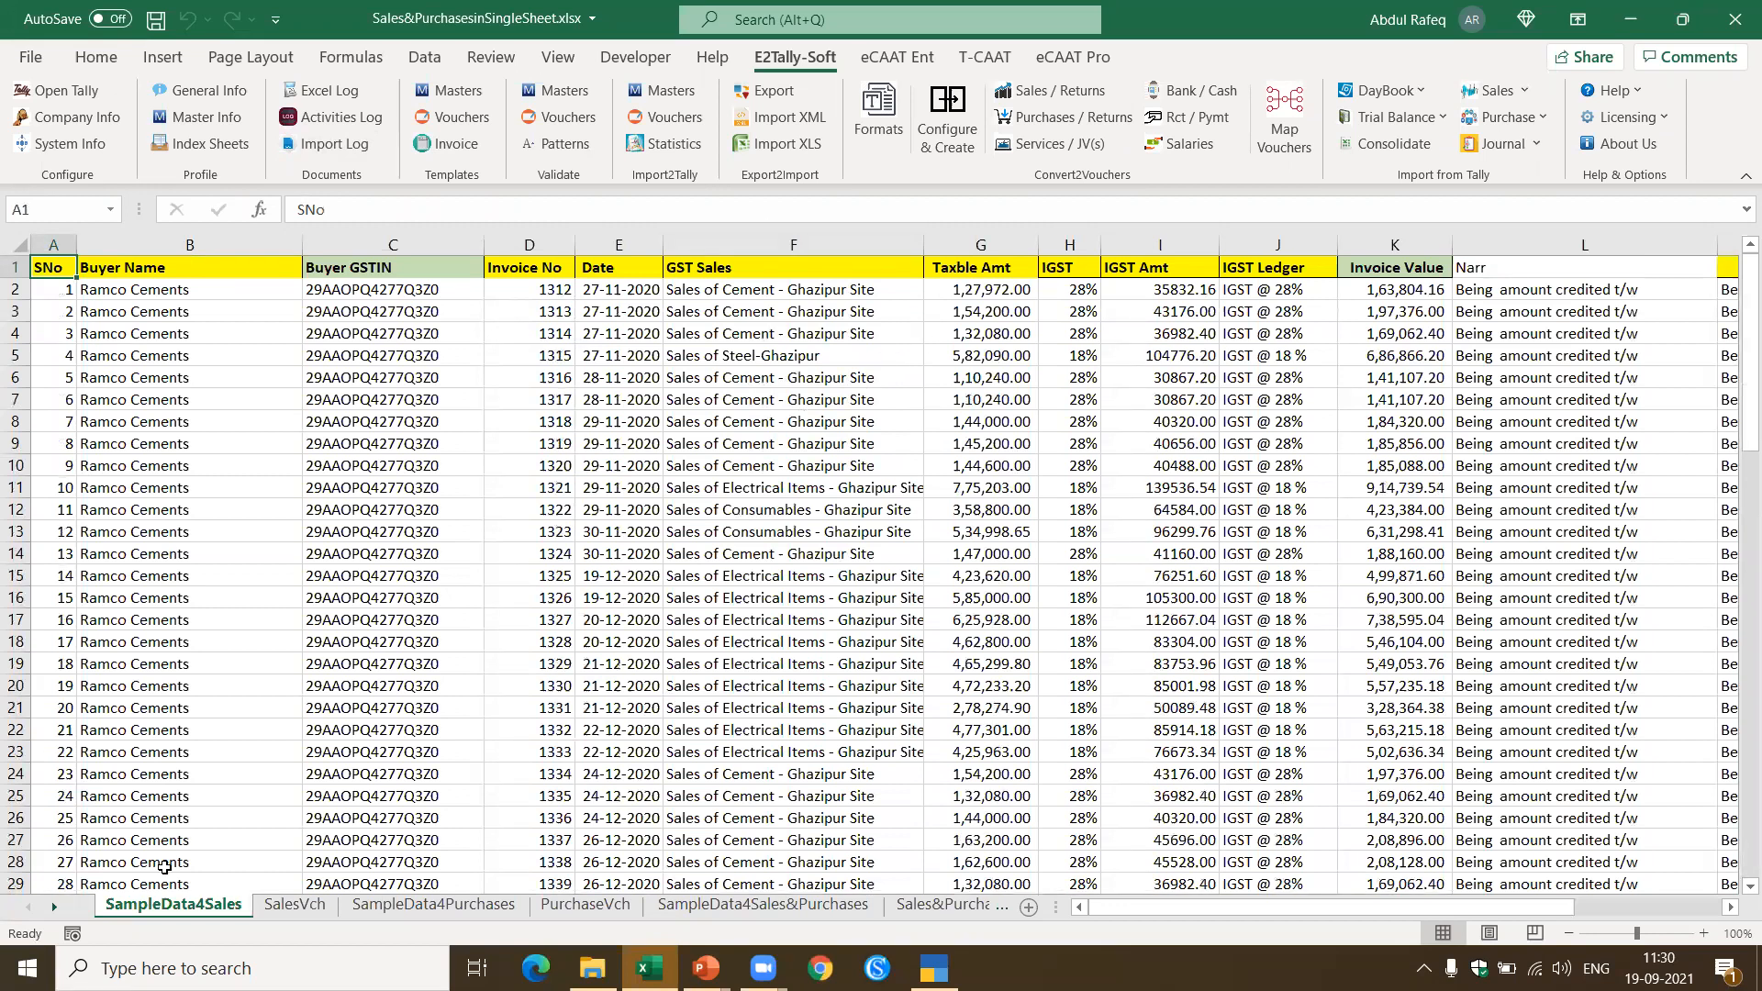
pyautogui.click(293, 905)
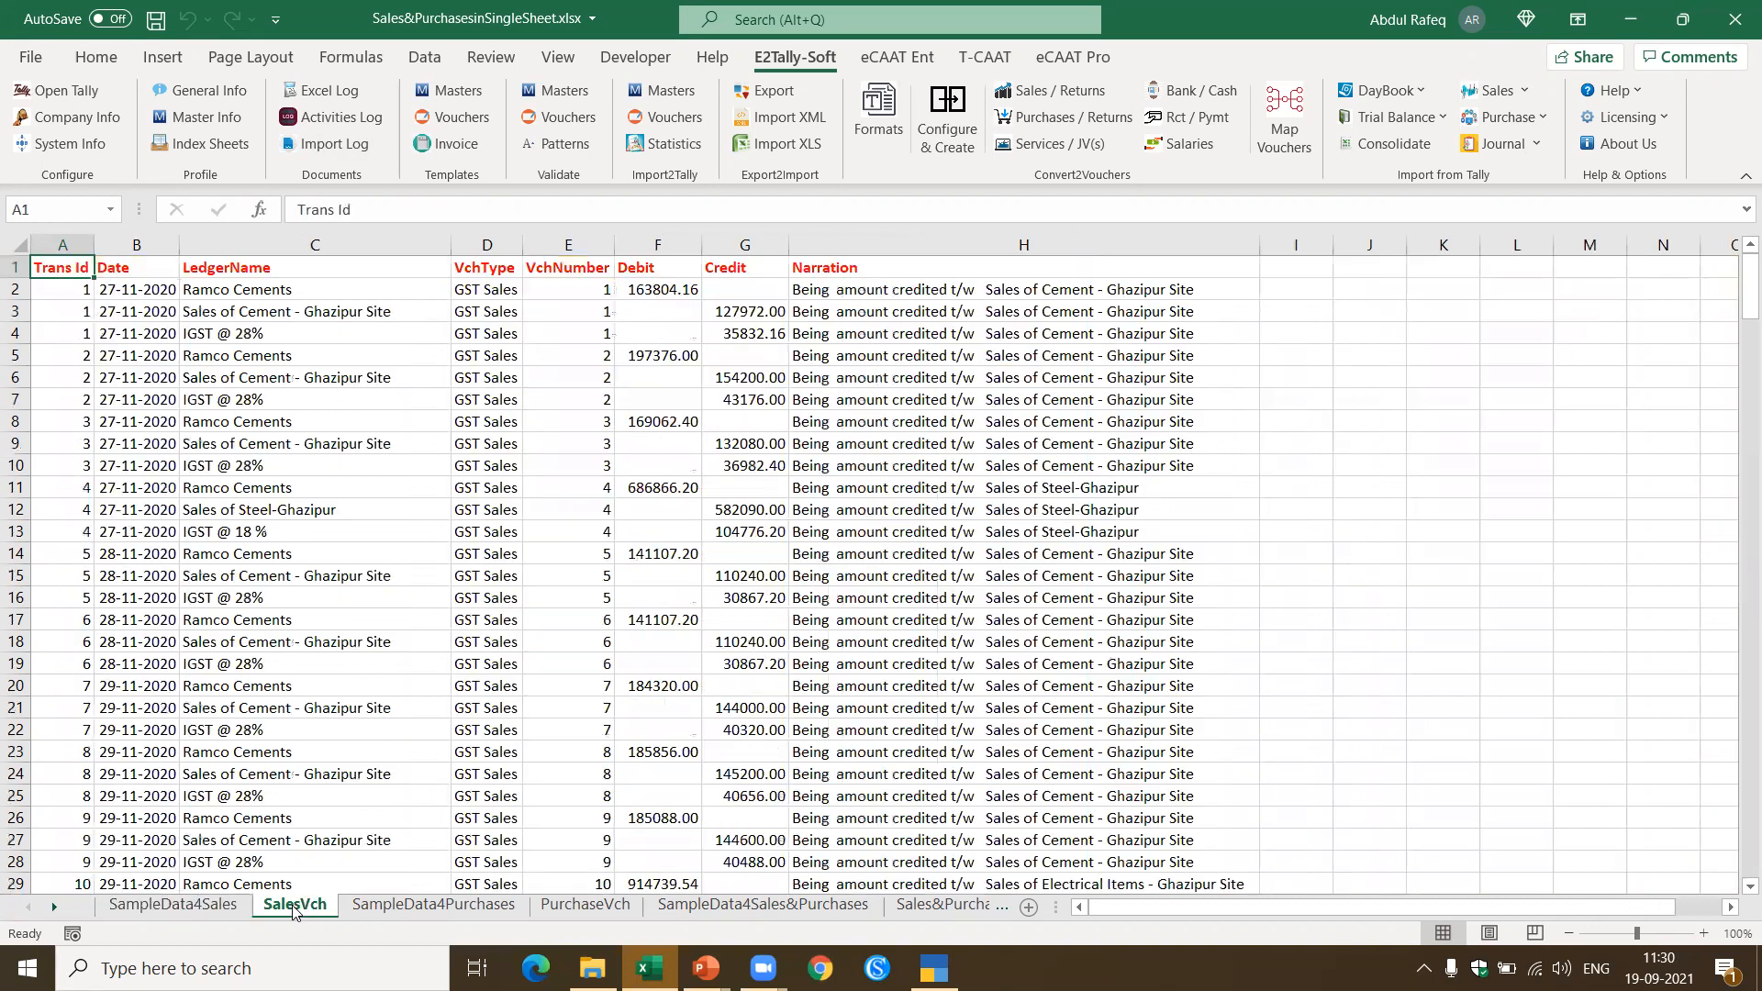
pyautogui.click(199, 908)
pyautogui.click(679, 613)
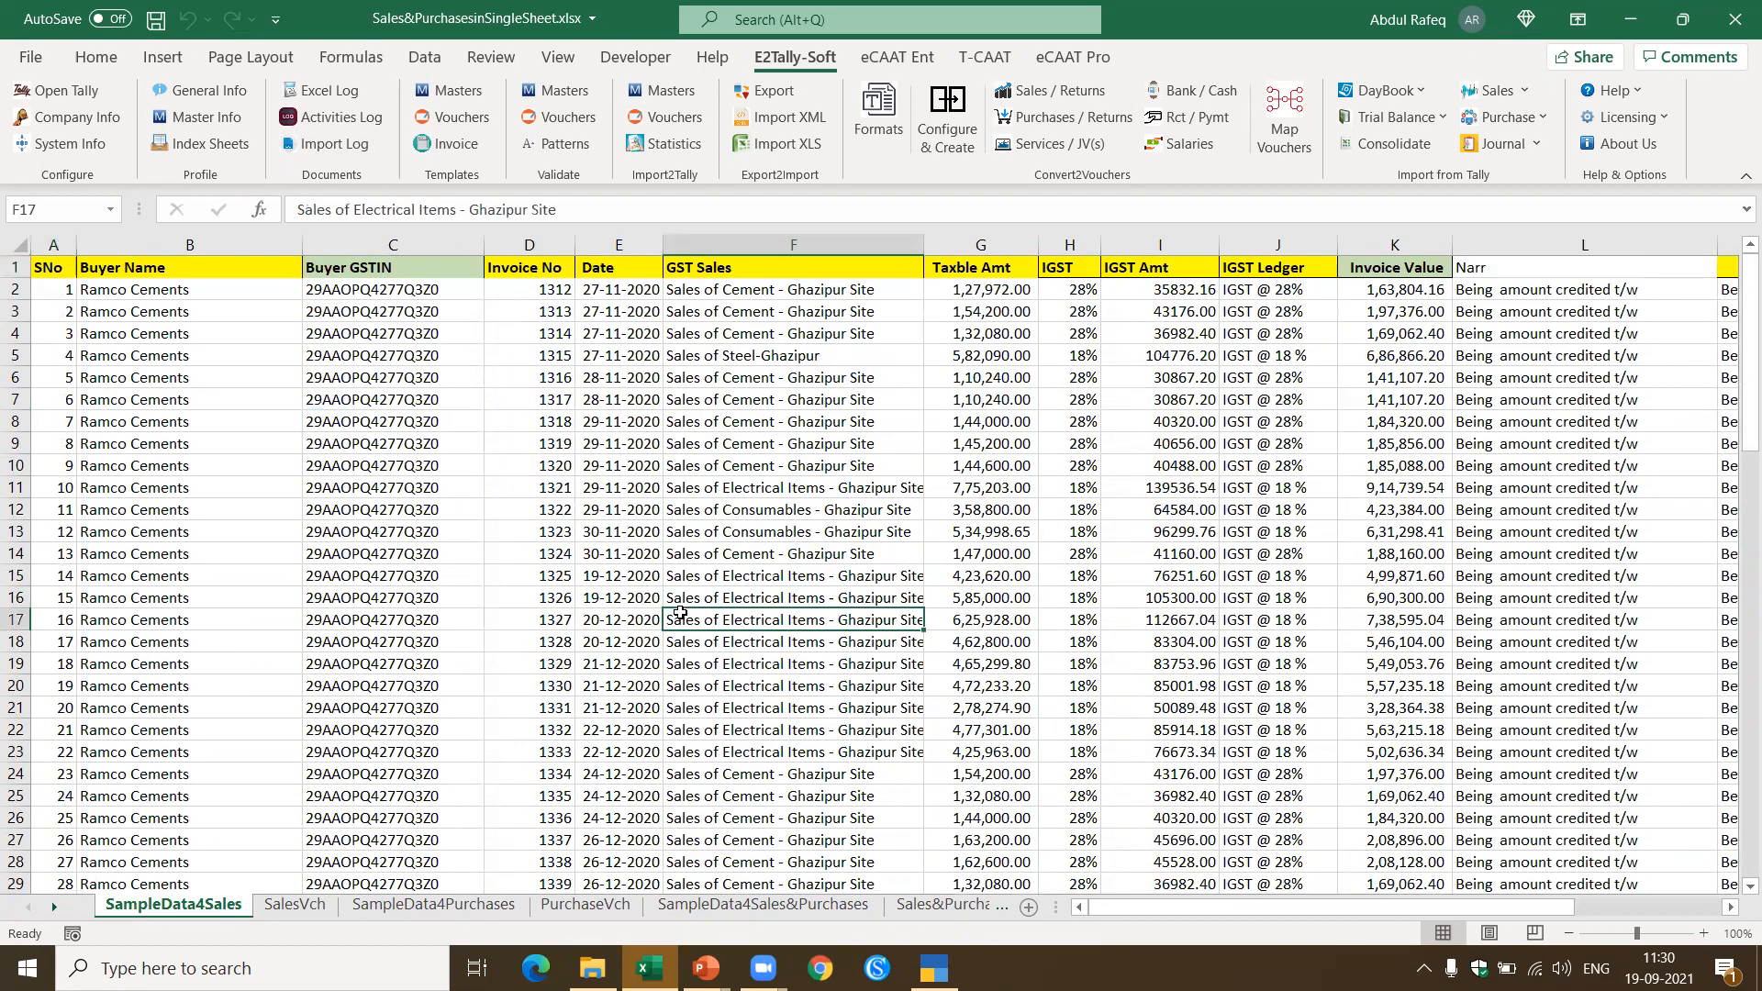
pyautogui.click(865, 408)
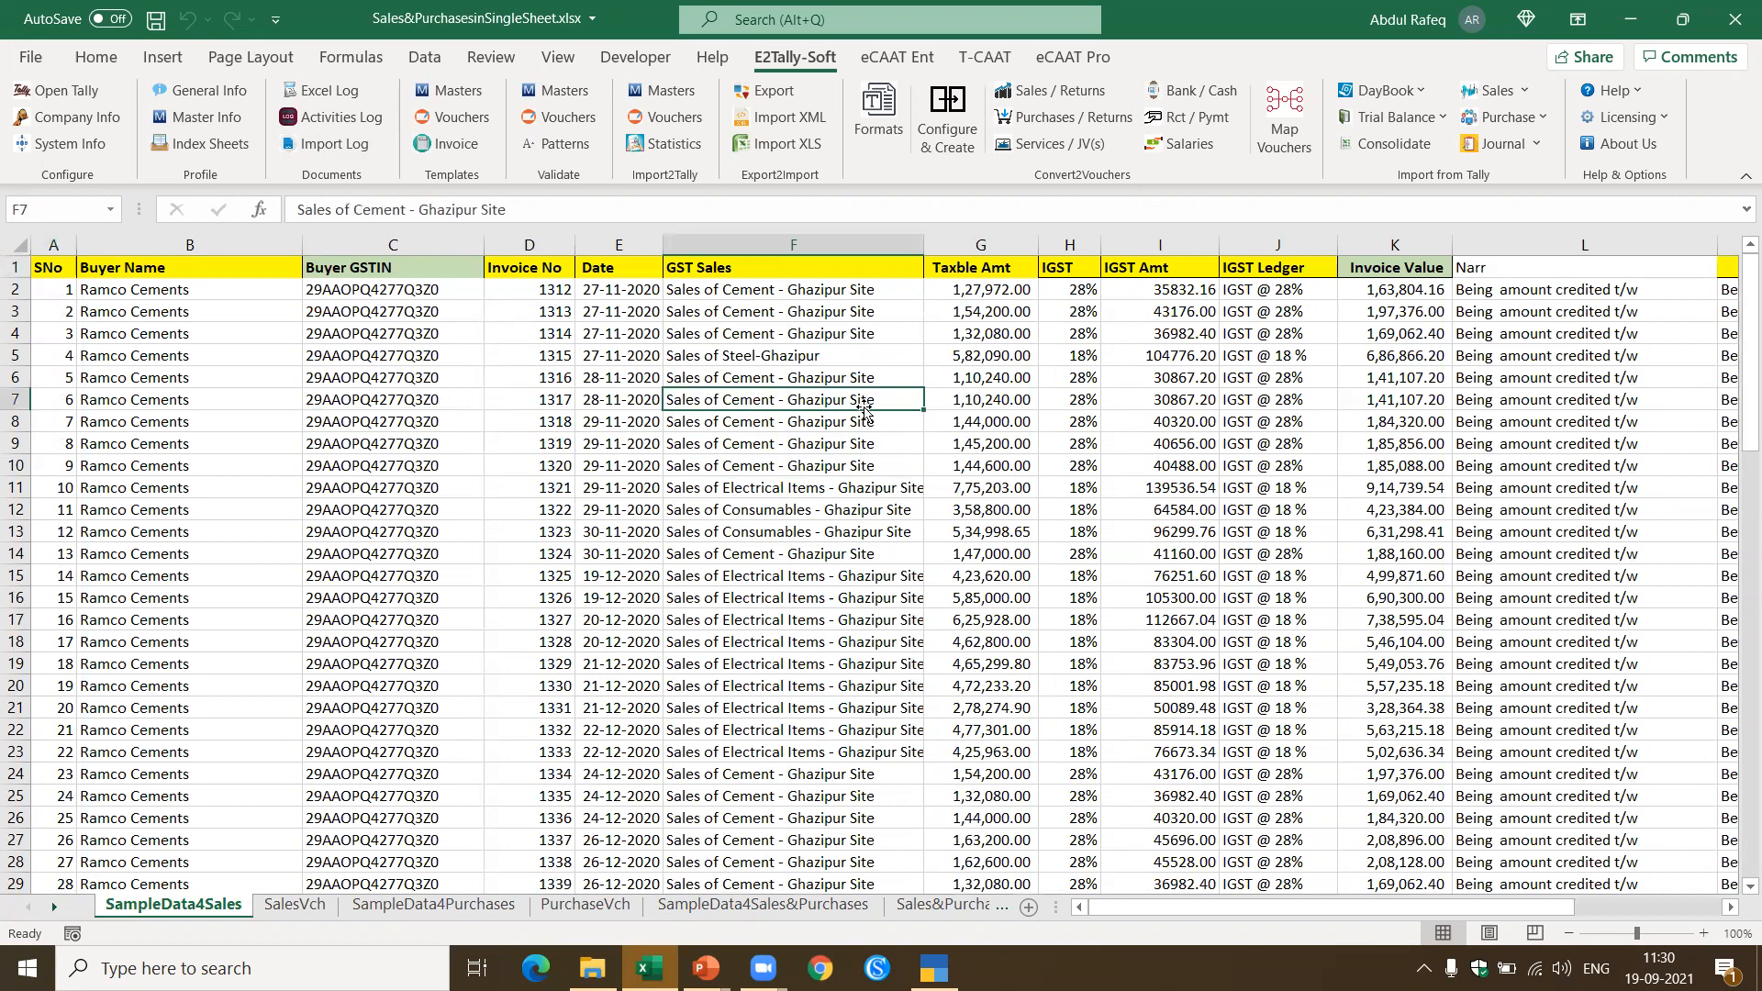
# Step: Review the data types and template options in the Formats dialog and close it without opening a template
pyautogui.click(880, 108)
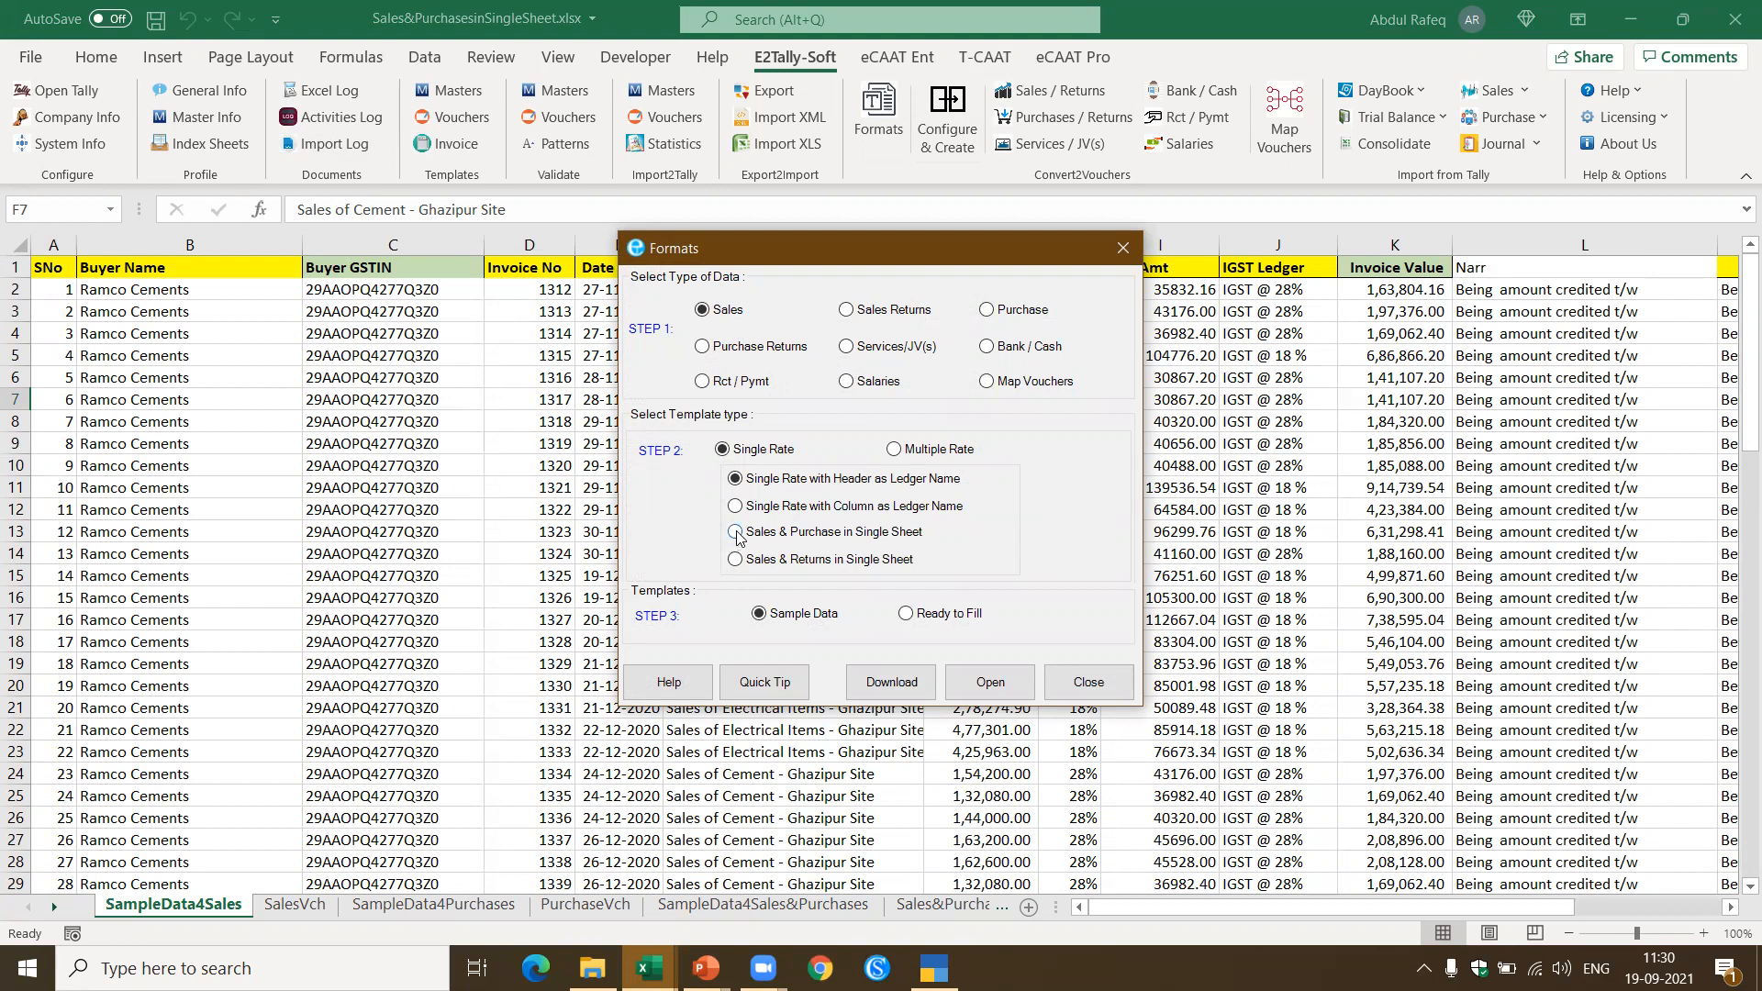
pyautogui.click(1079, 679)
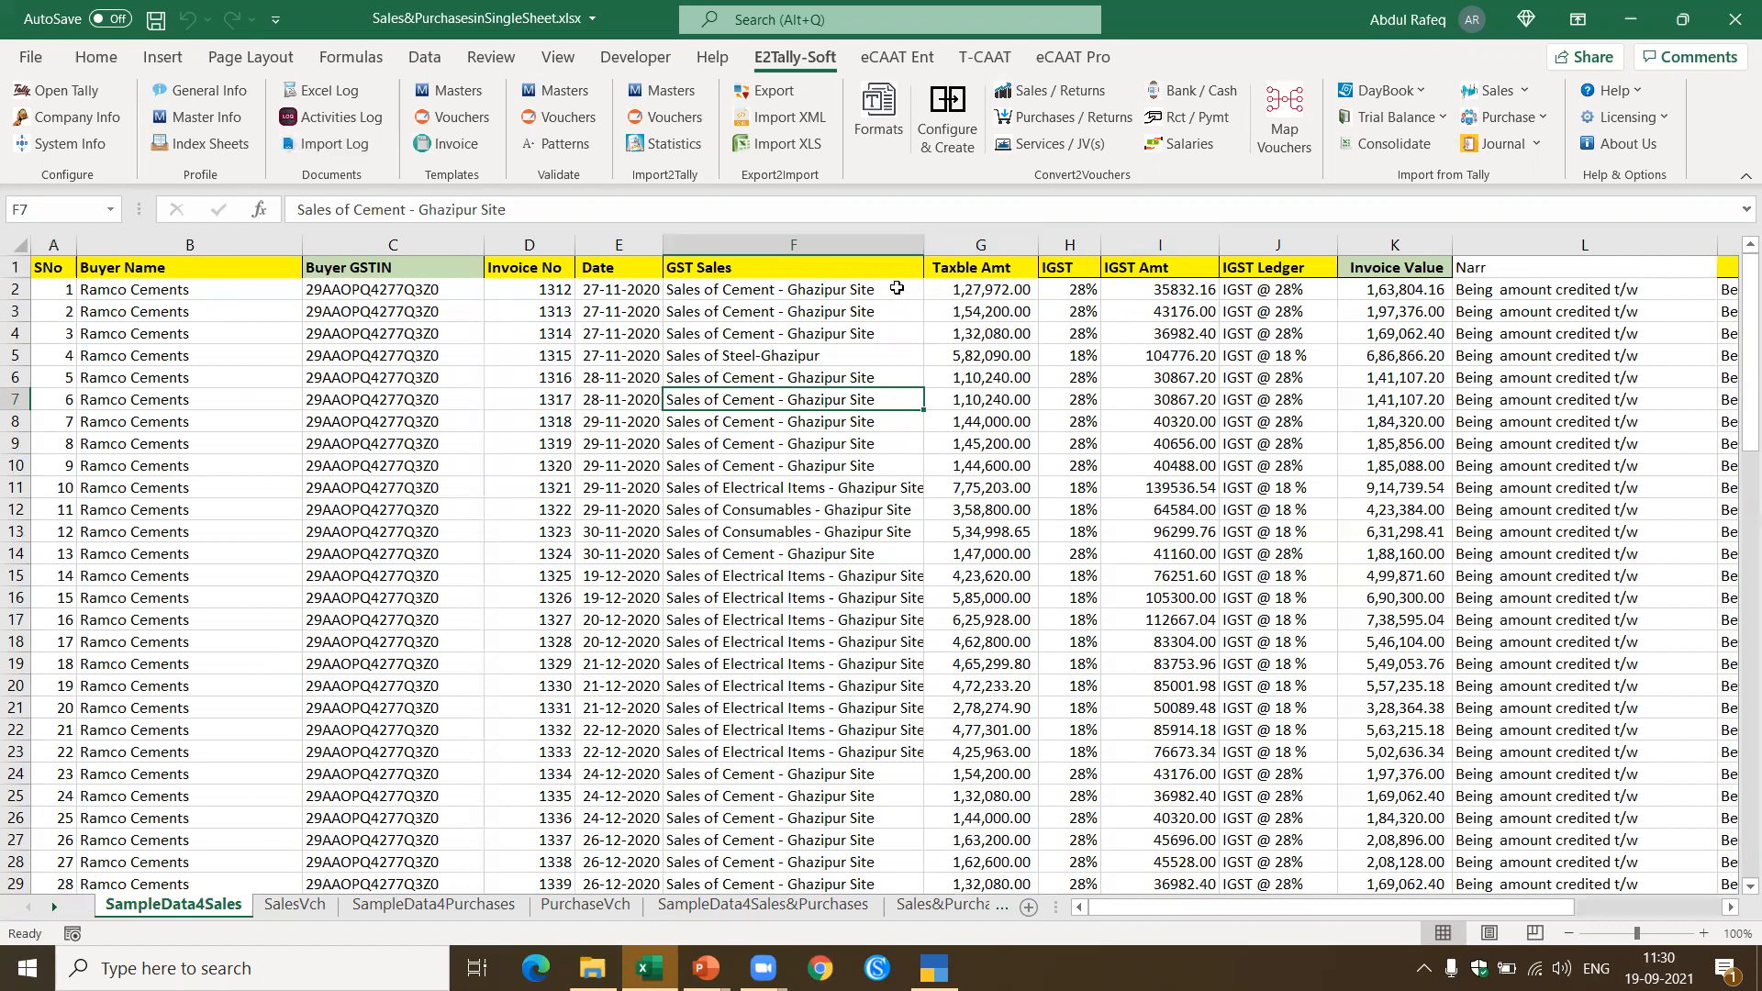
pyautogui.click(871, 121)
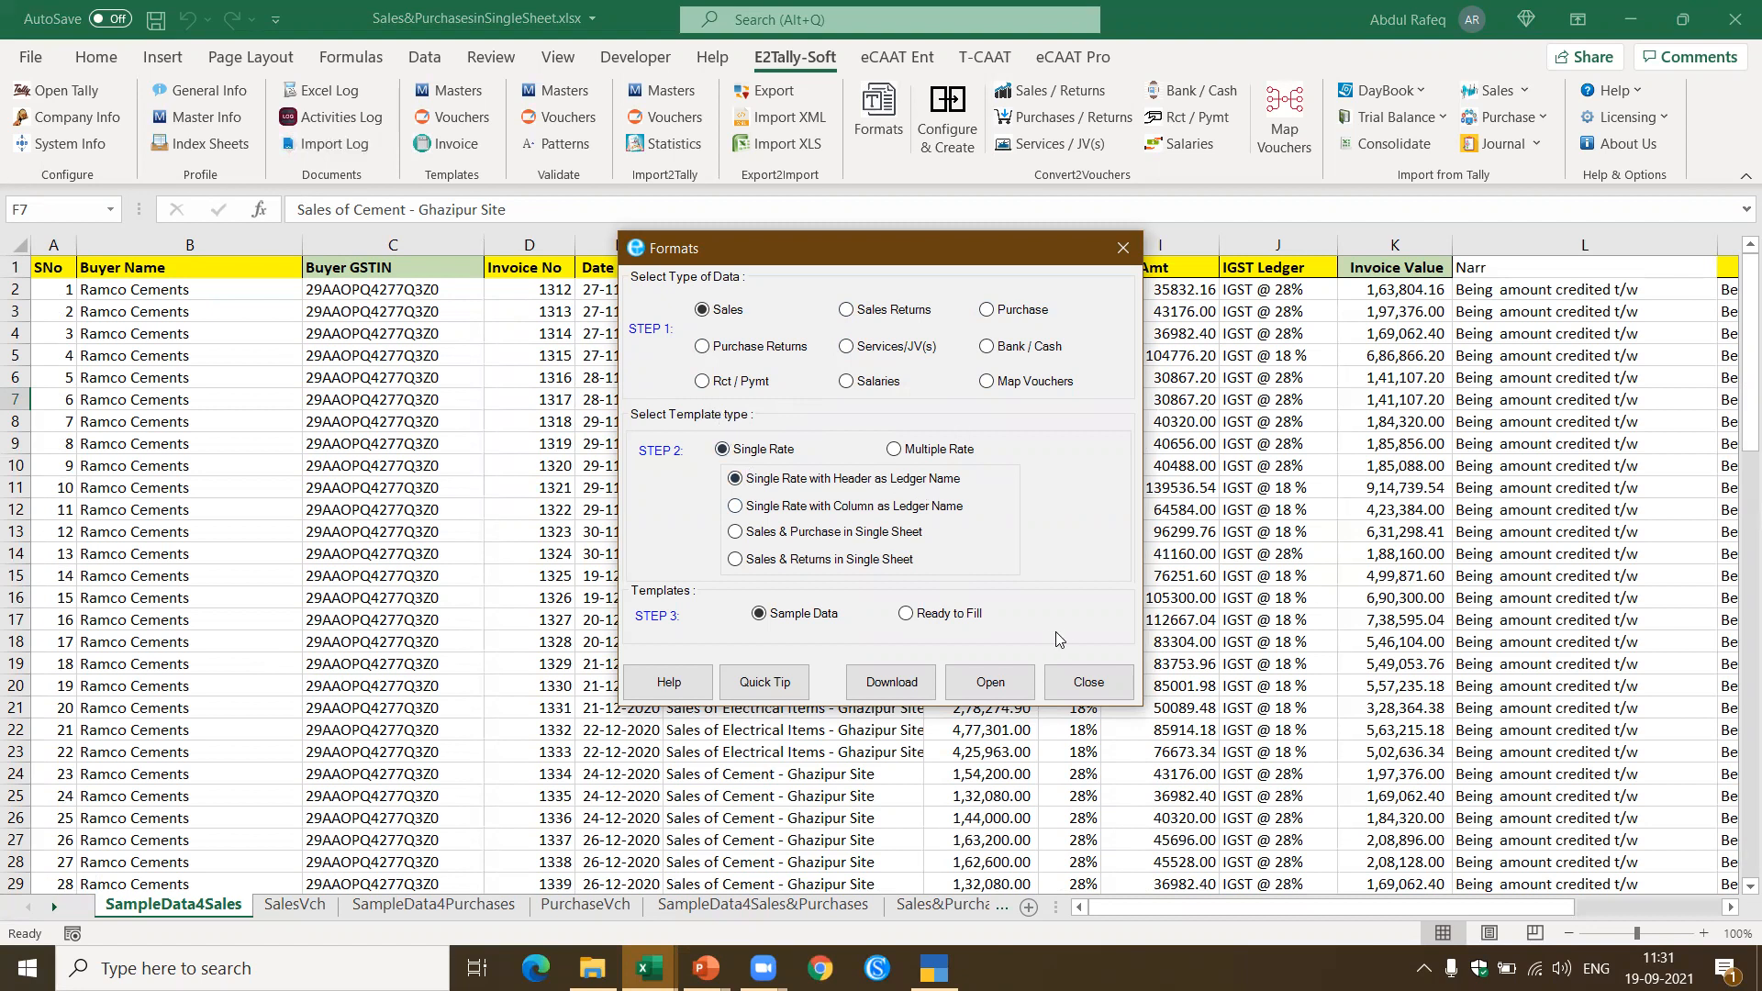
pyautogui.click(1084, 683)
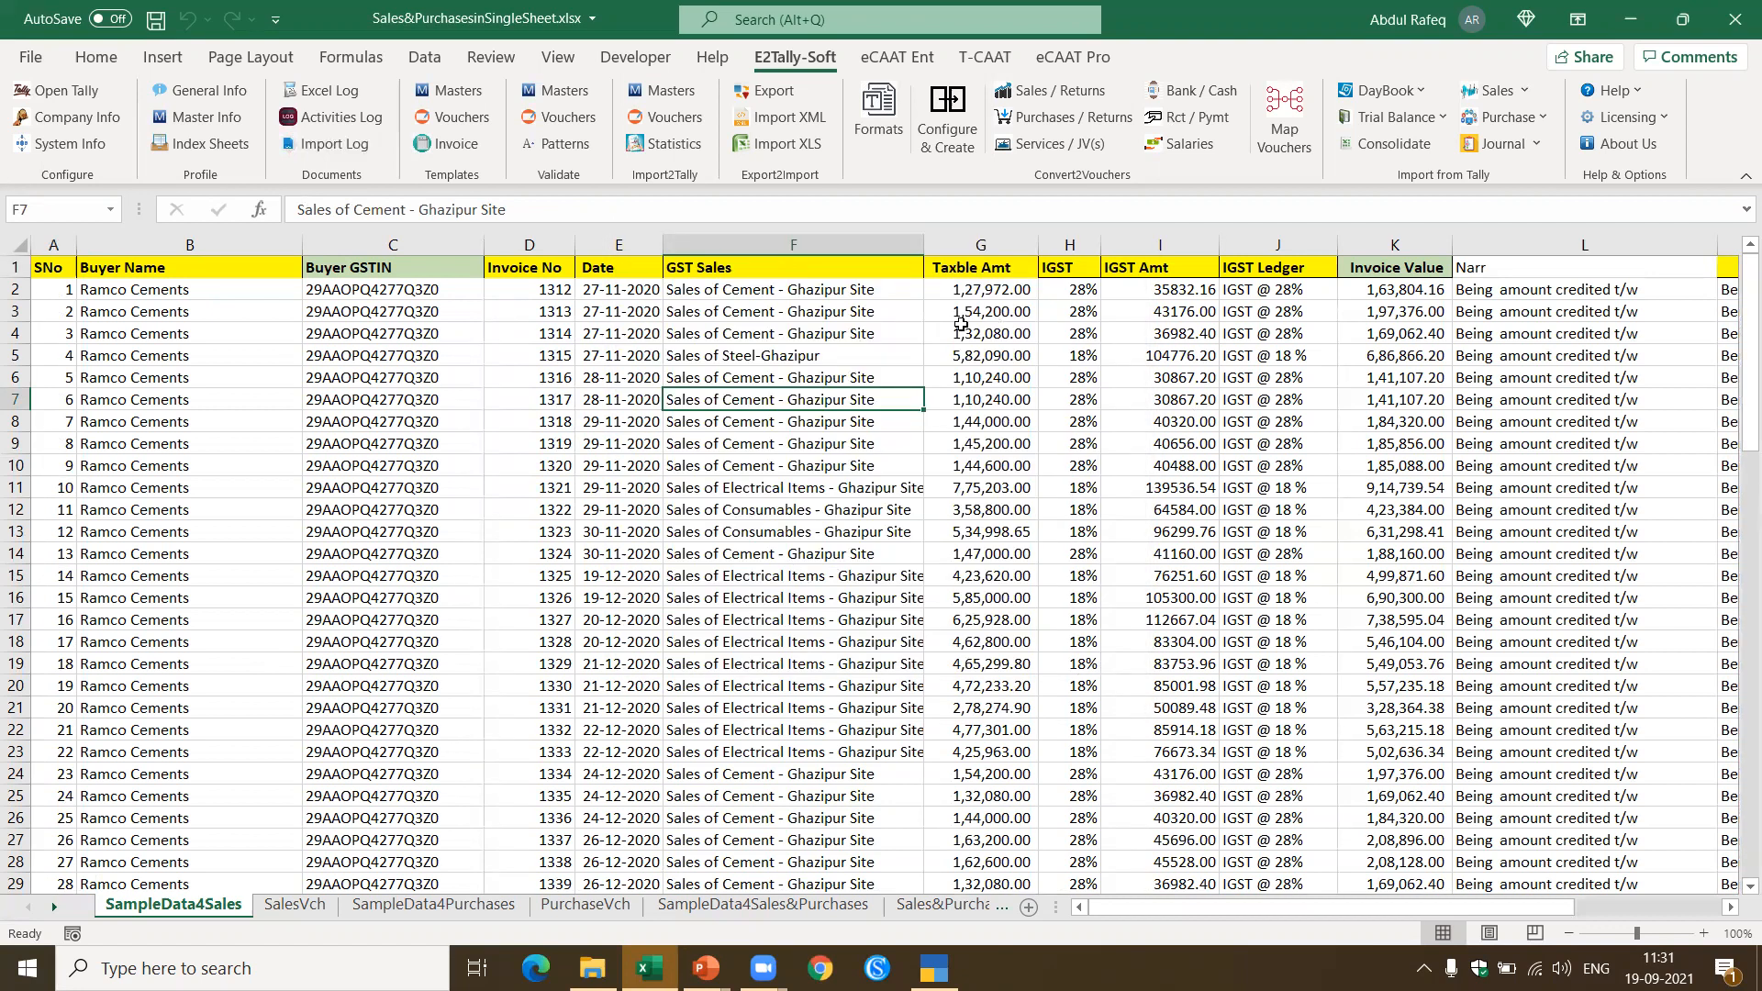
# Step: Start the Sales conversion for company abc, mapping the voucher number to SNo and the narration to the Narration column
pyautogui.click(1050, 90)
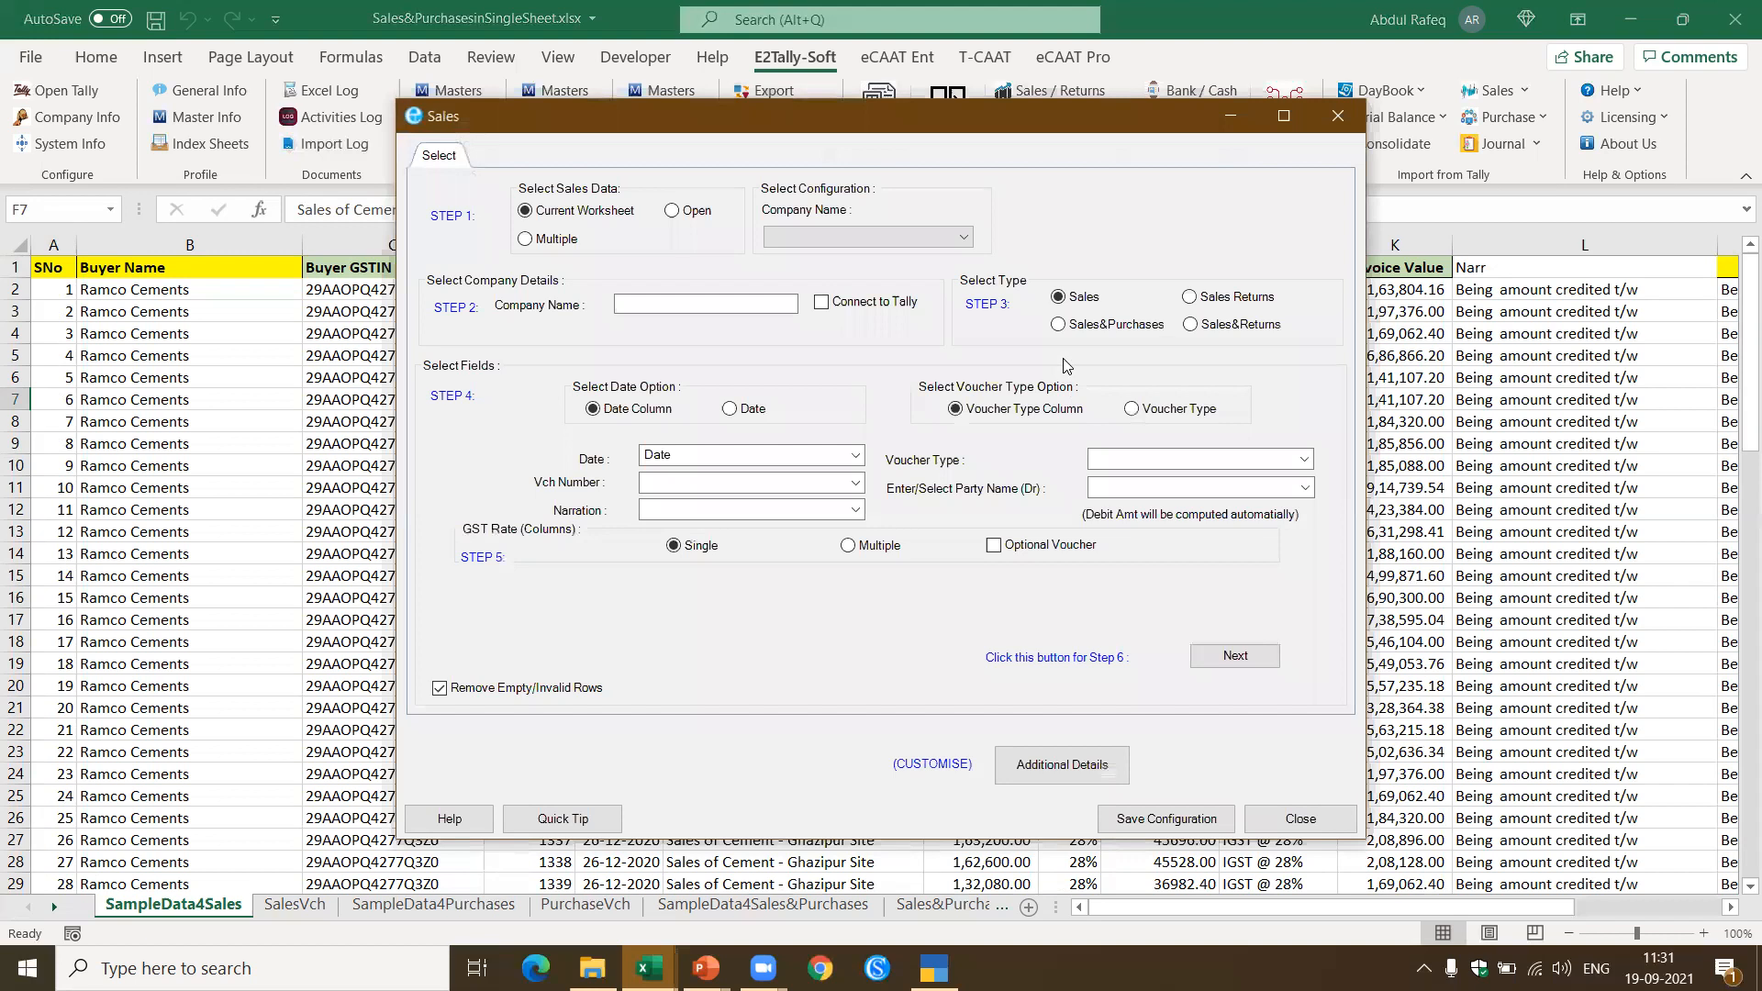
pyautogui.click(672, 305)
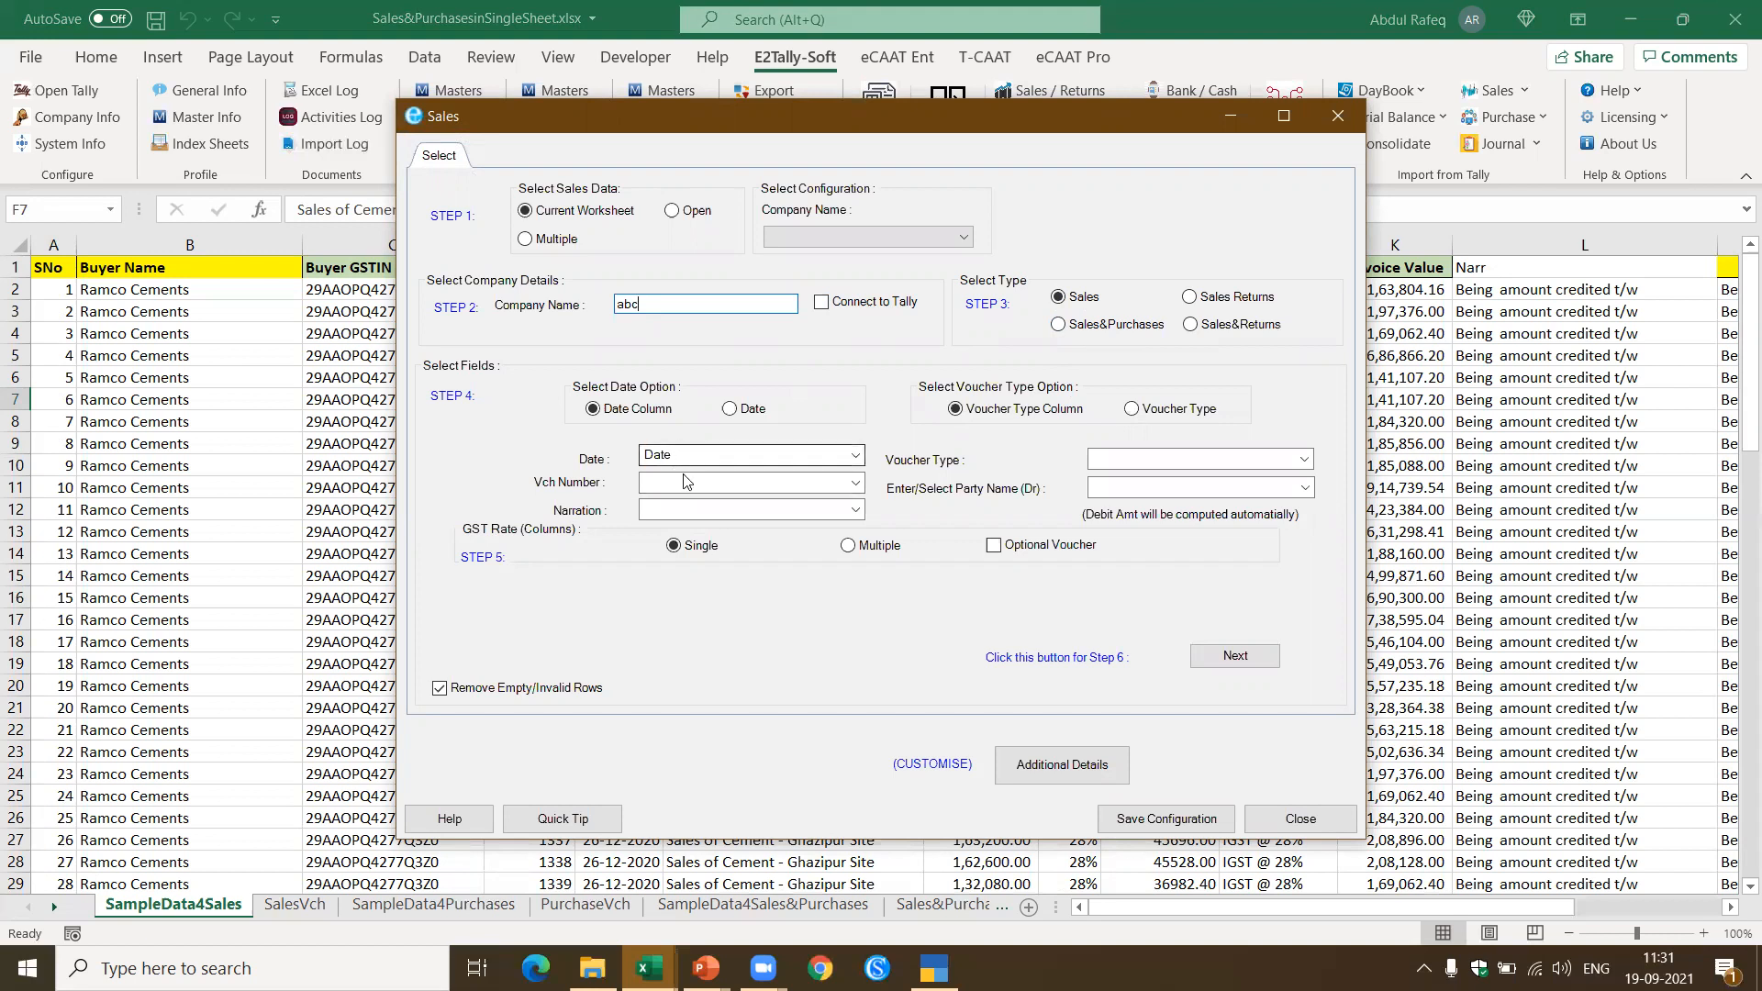
pyautogui.click(709, 489)
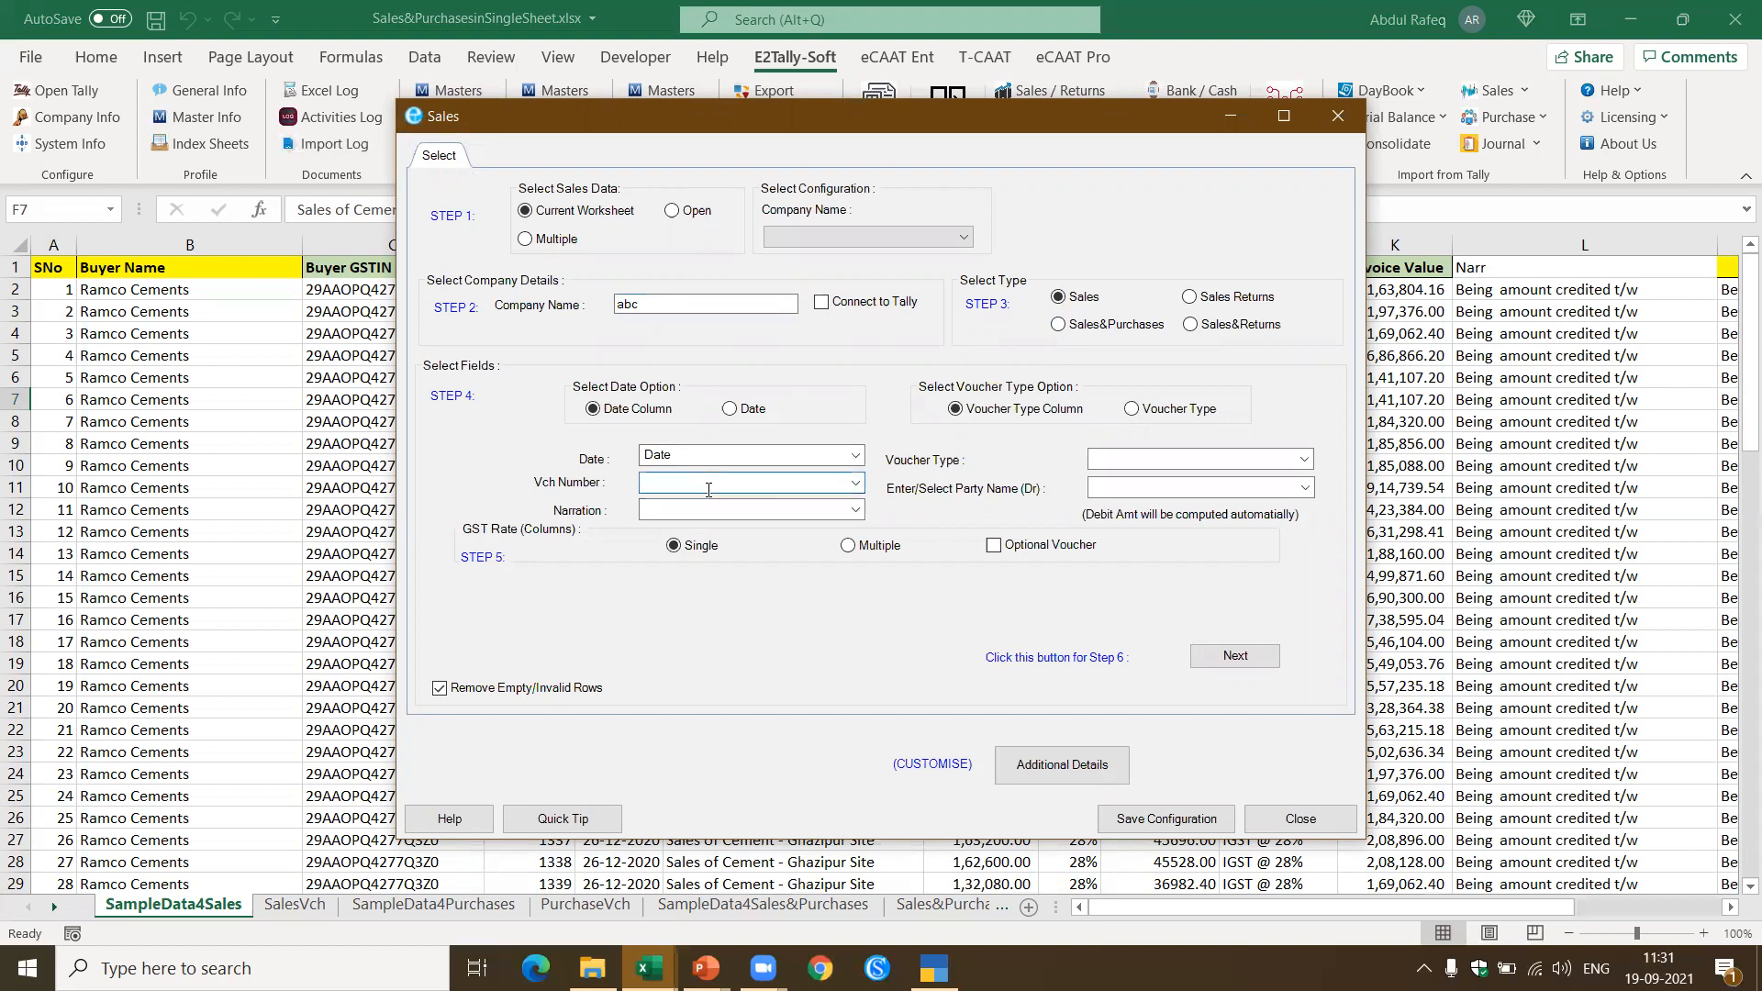
pyautogui.write('sNo')
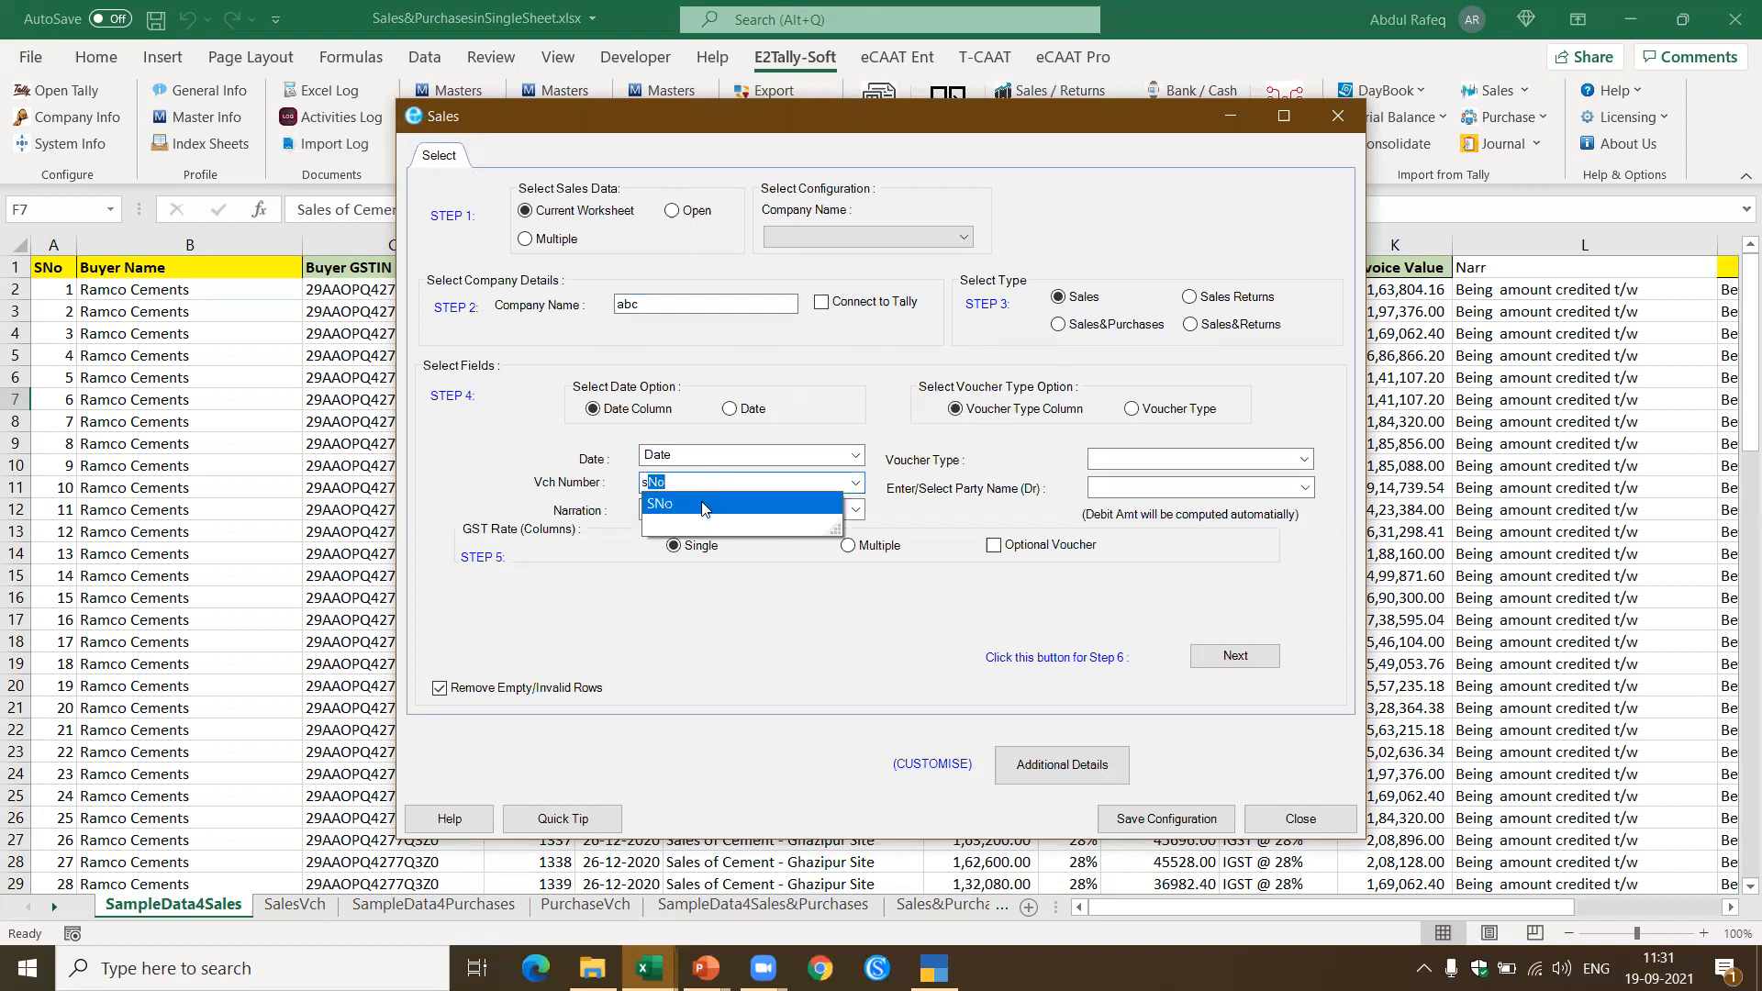
pyautogui.click(703, 504)
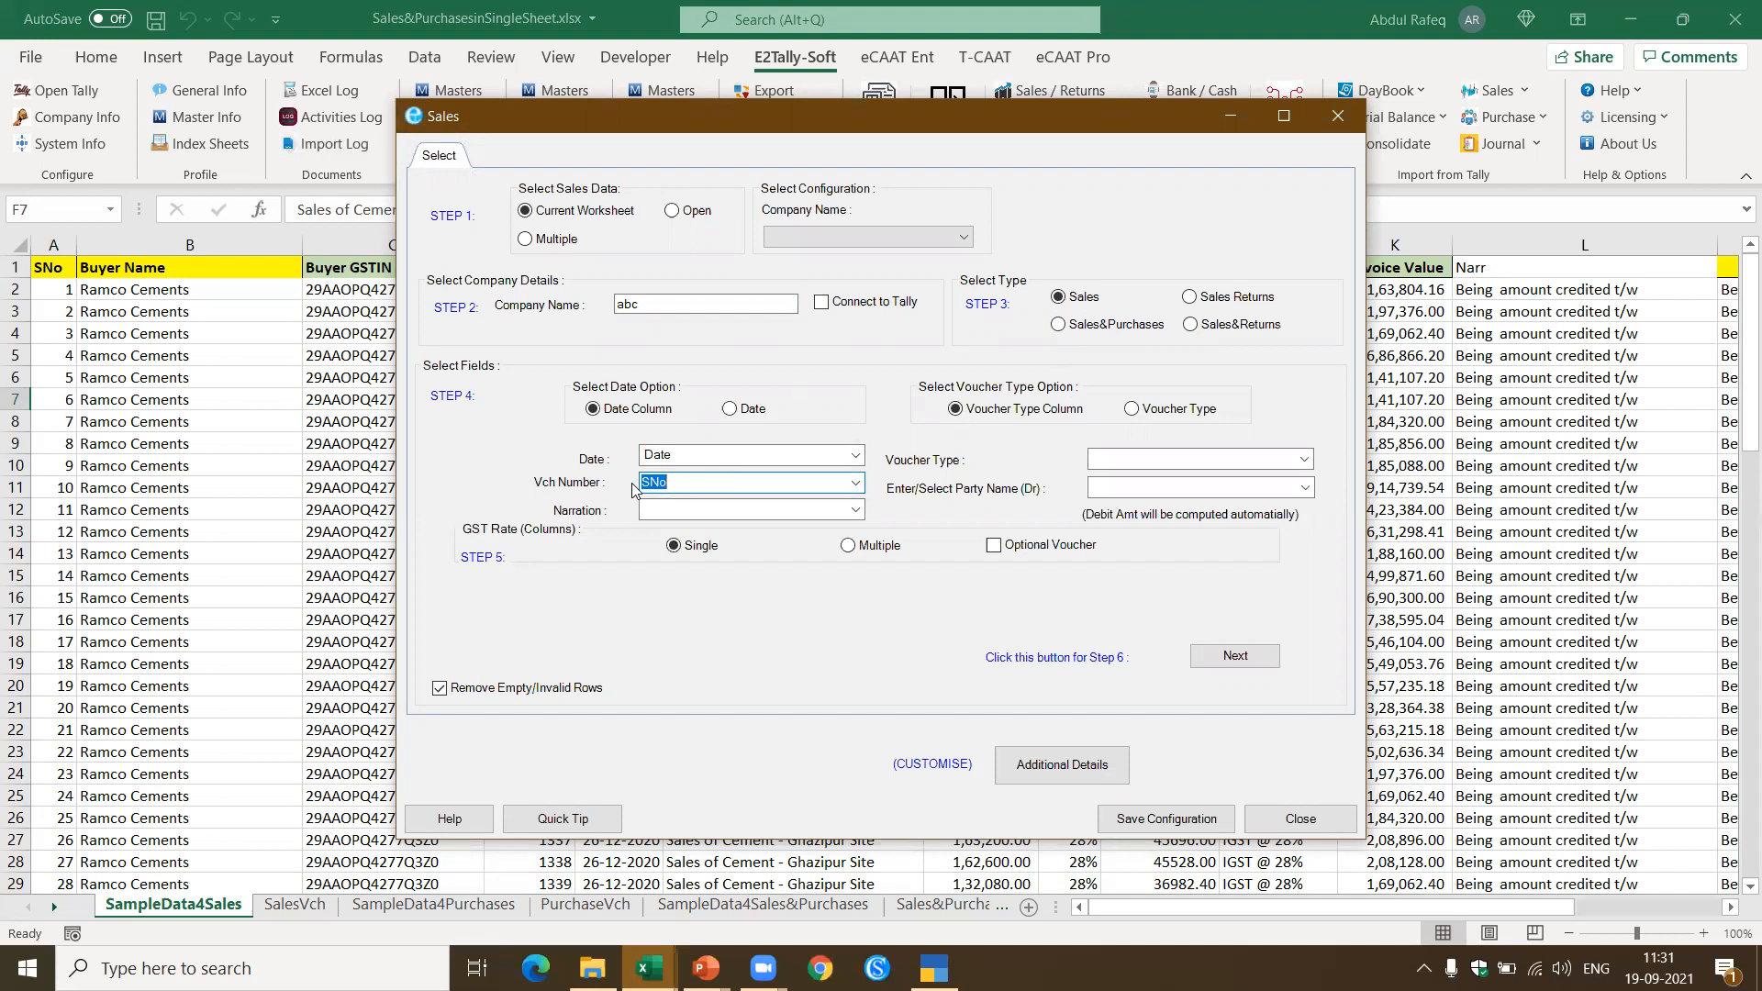
pyautogui.click(820, 514)
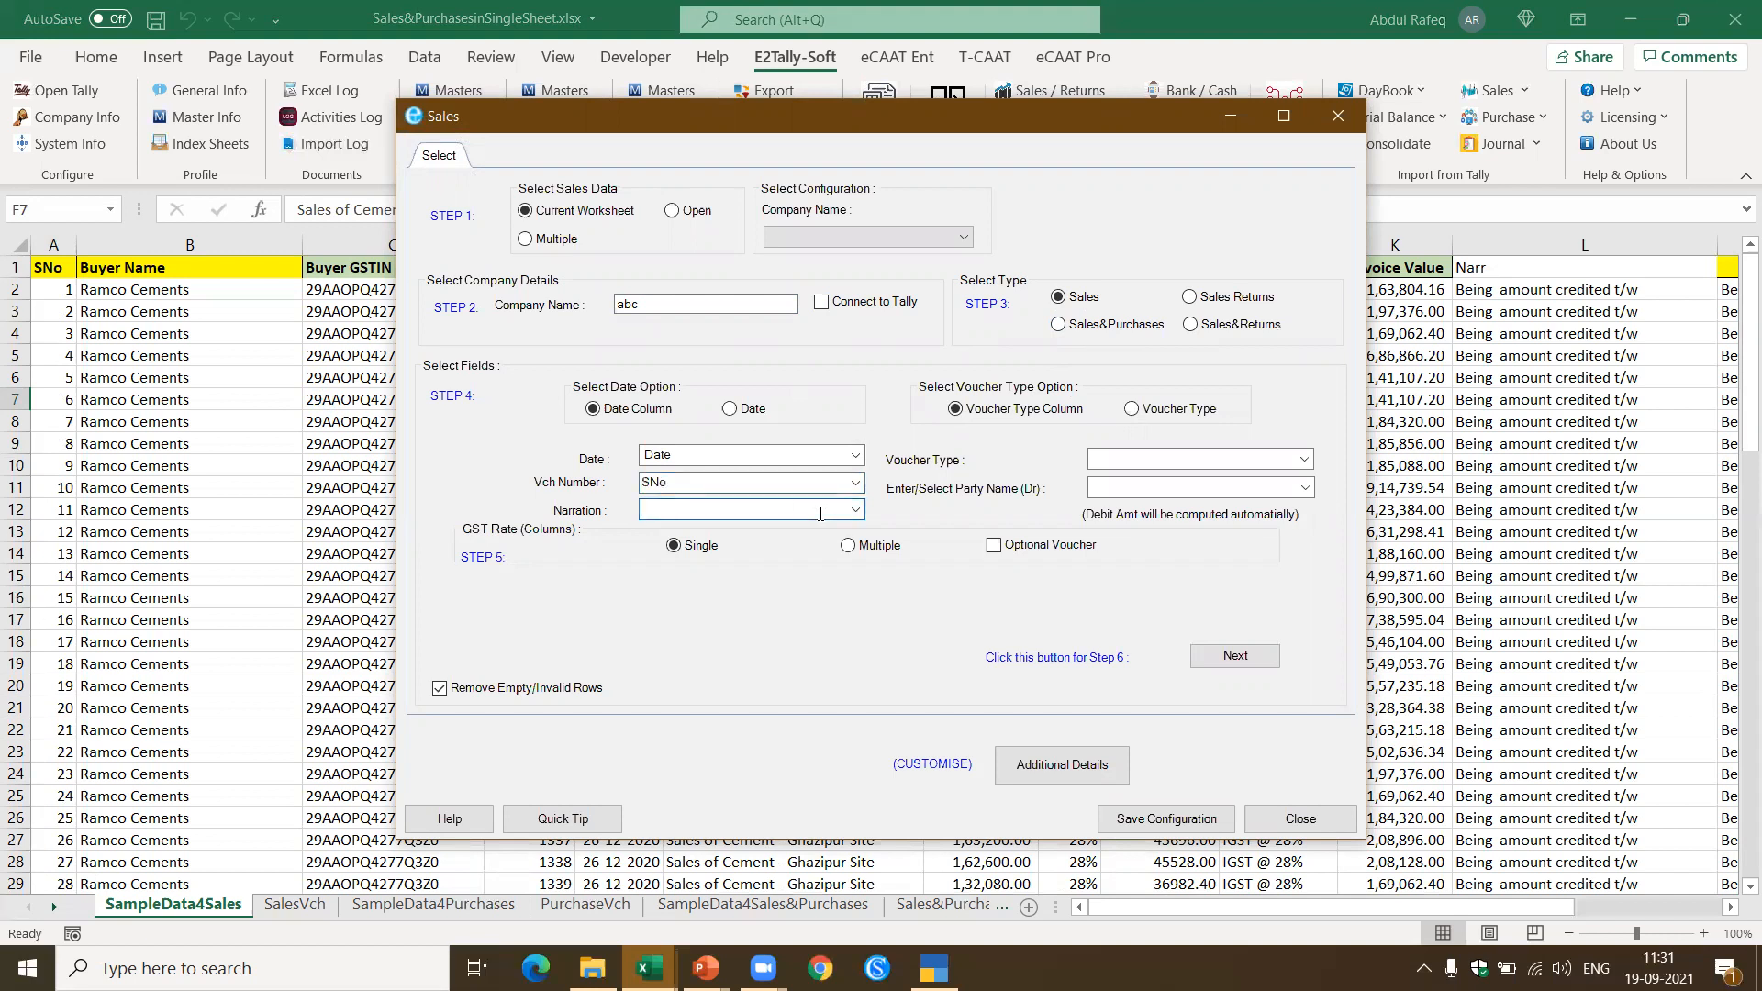
pyautogui.write('narr')
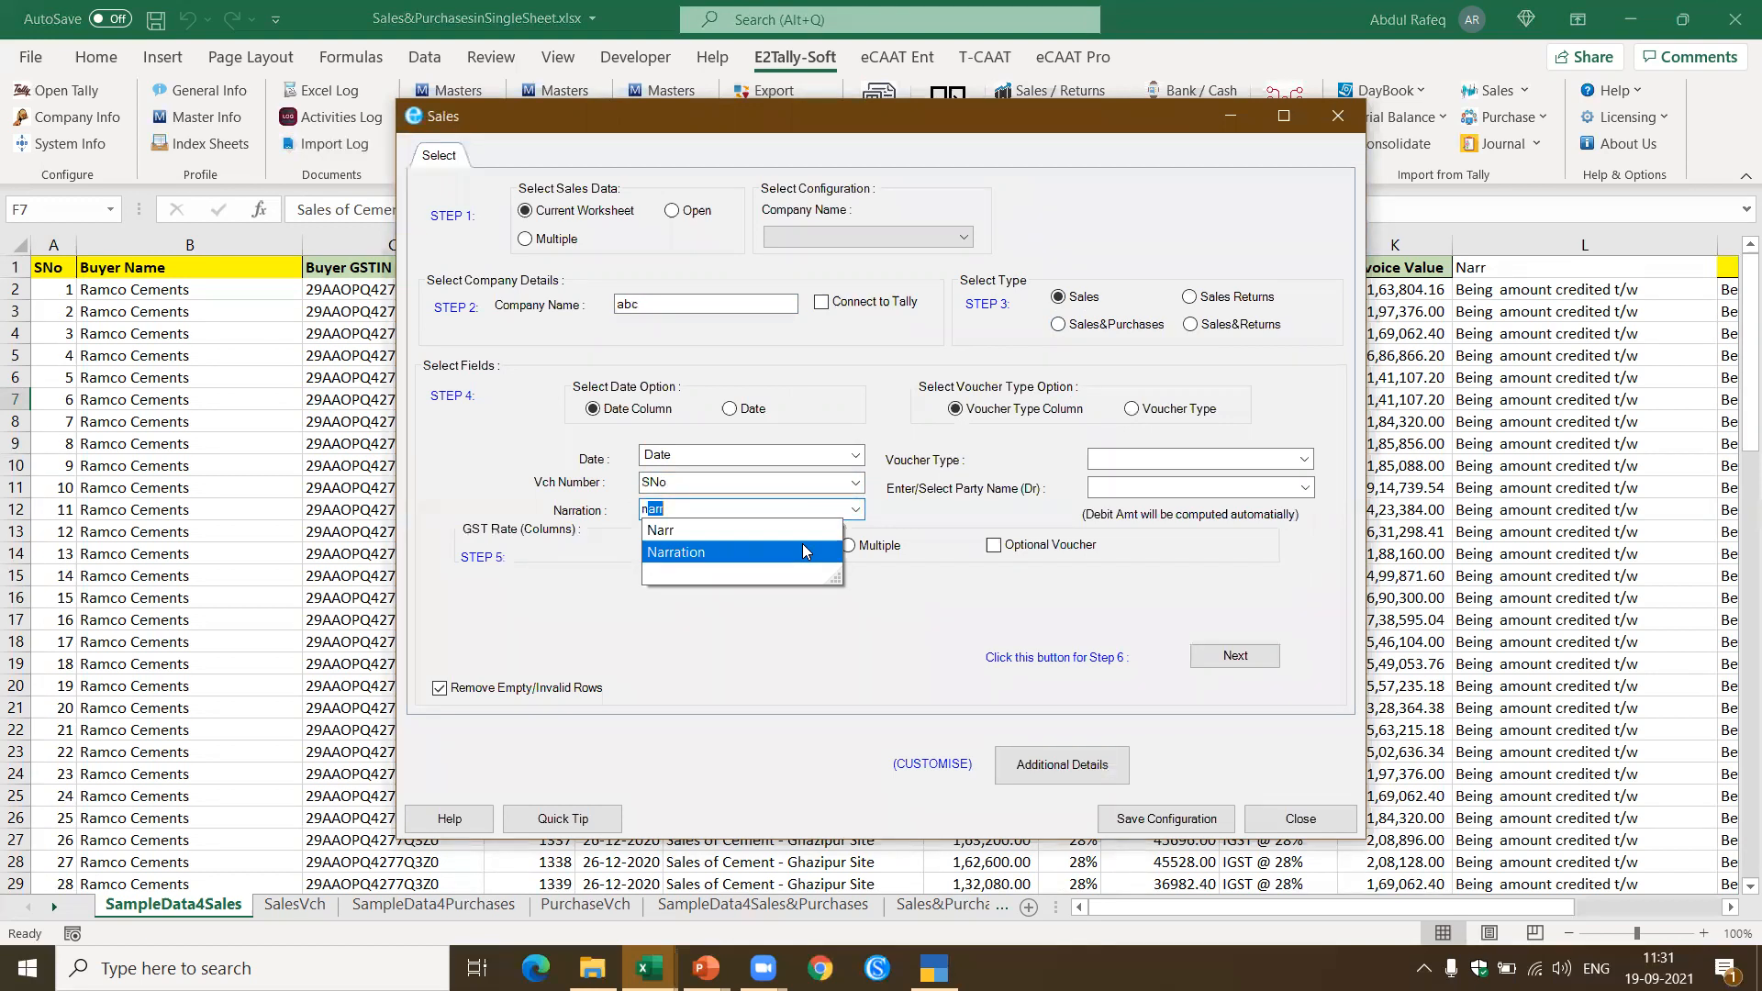
pyautogui.click(802, 545)
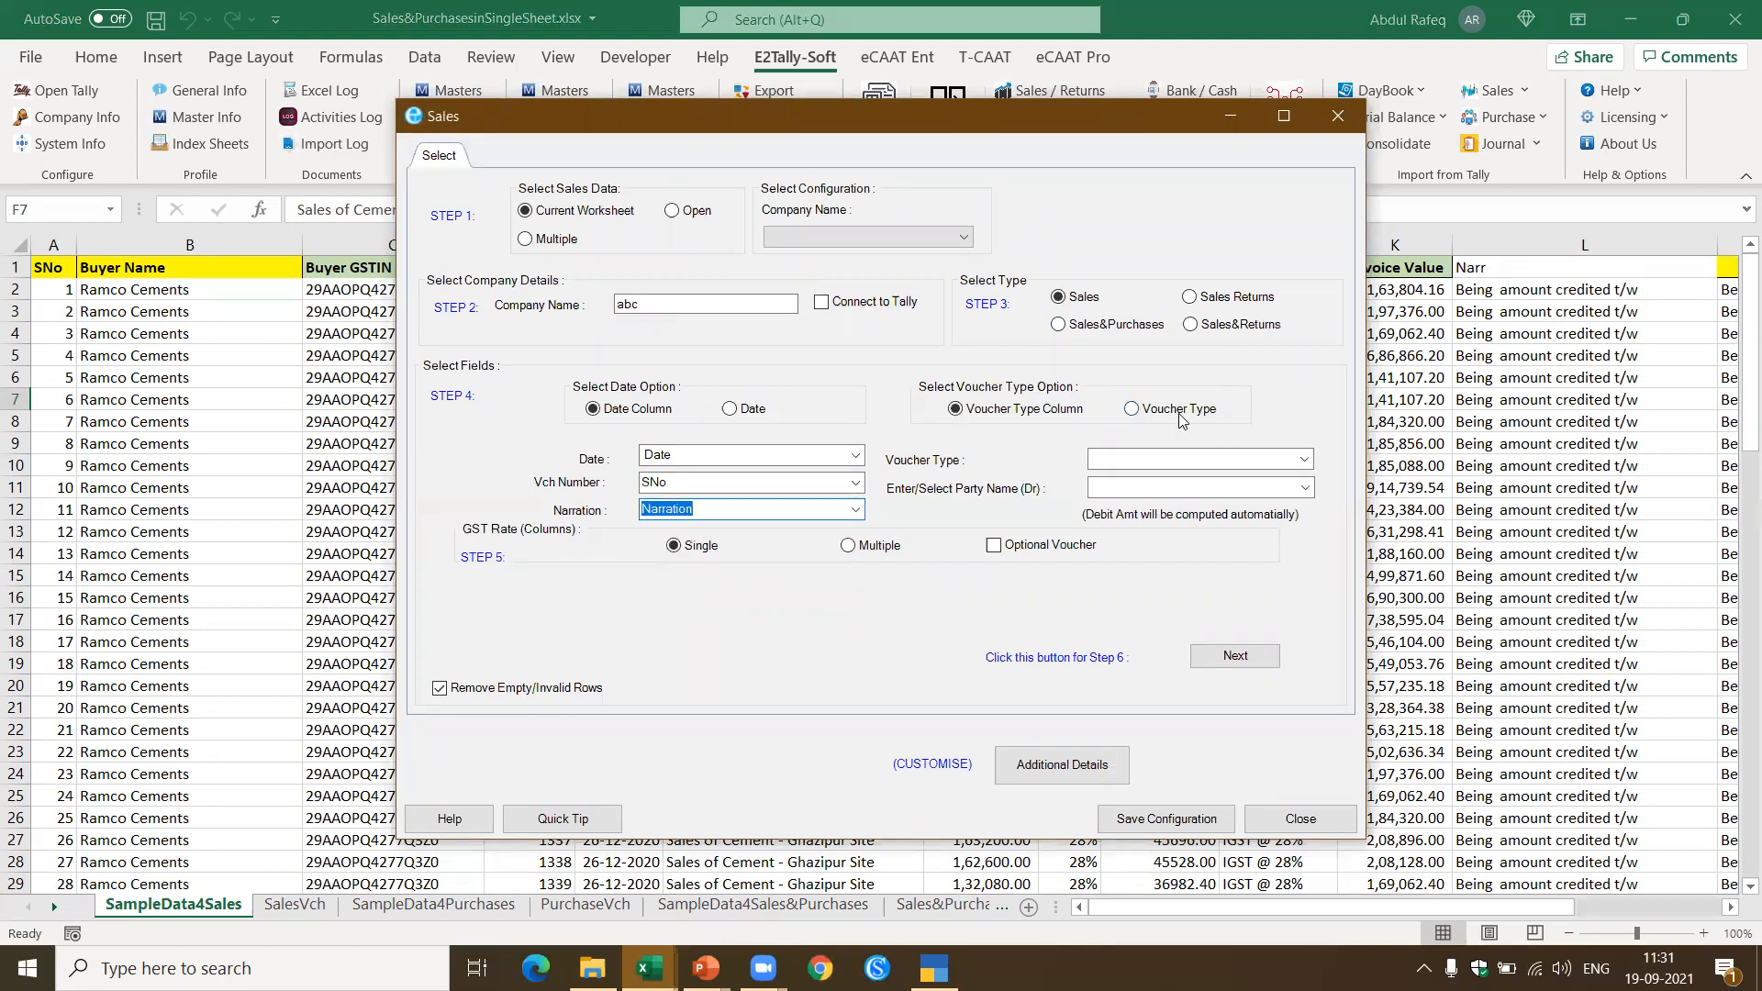
# Step: Enter GST Sales as a fixed voucher type, choose Buyer Name as the debit party name, and proceed to Step 6
pyautogui.click(1133, 410)
pyautogui.click(1127, 457)
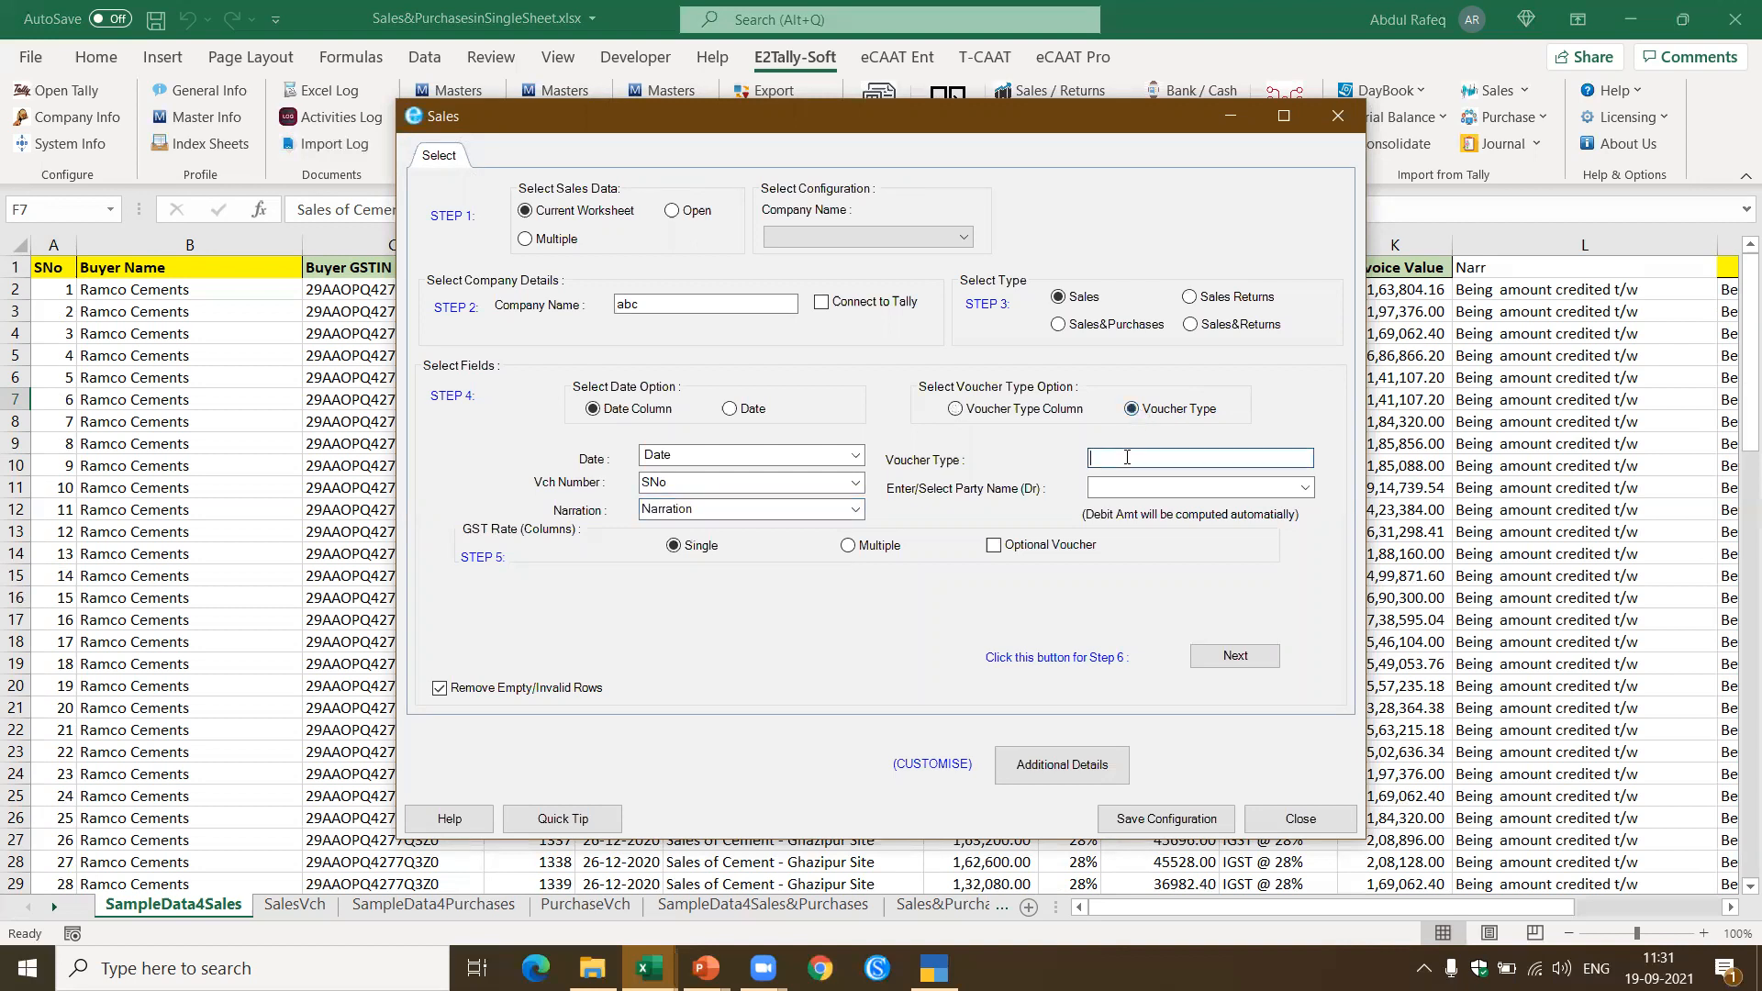
pyautogui.write('GST Sales')
pyautogui.click(1145, 484)
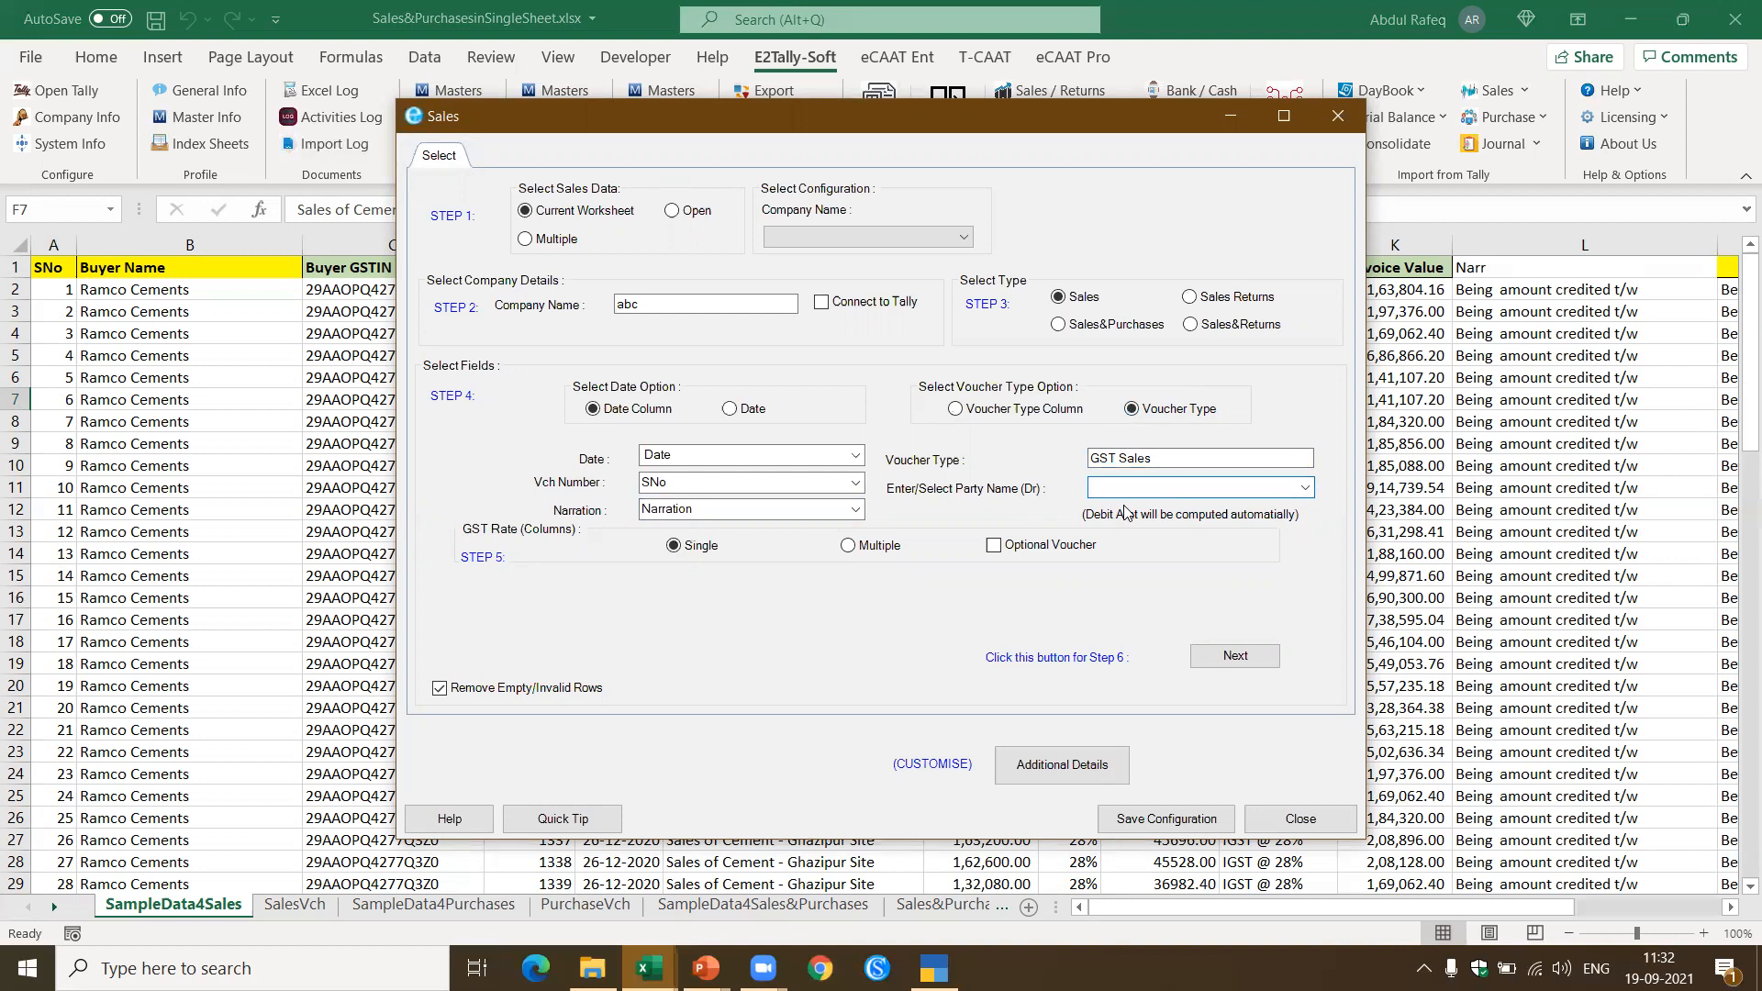
pyautogui.write('buyer GSTIN')
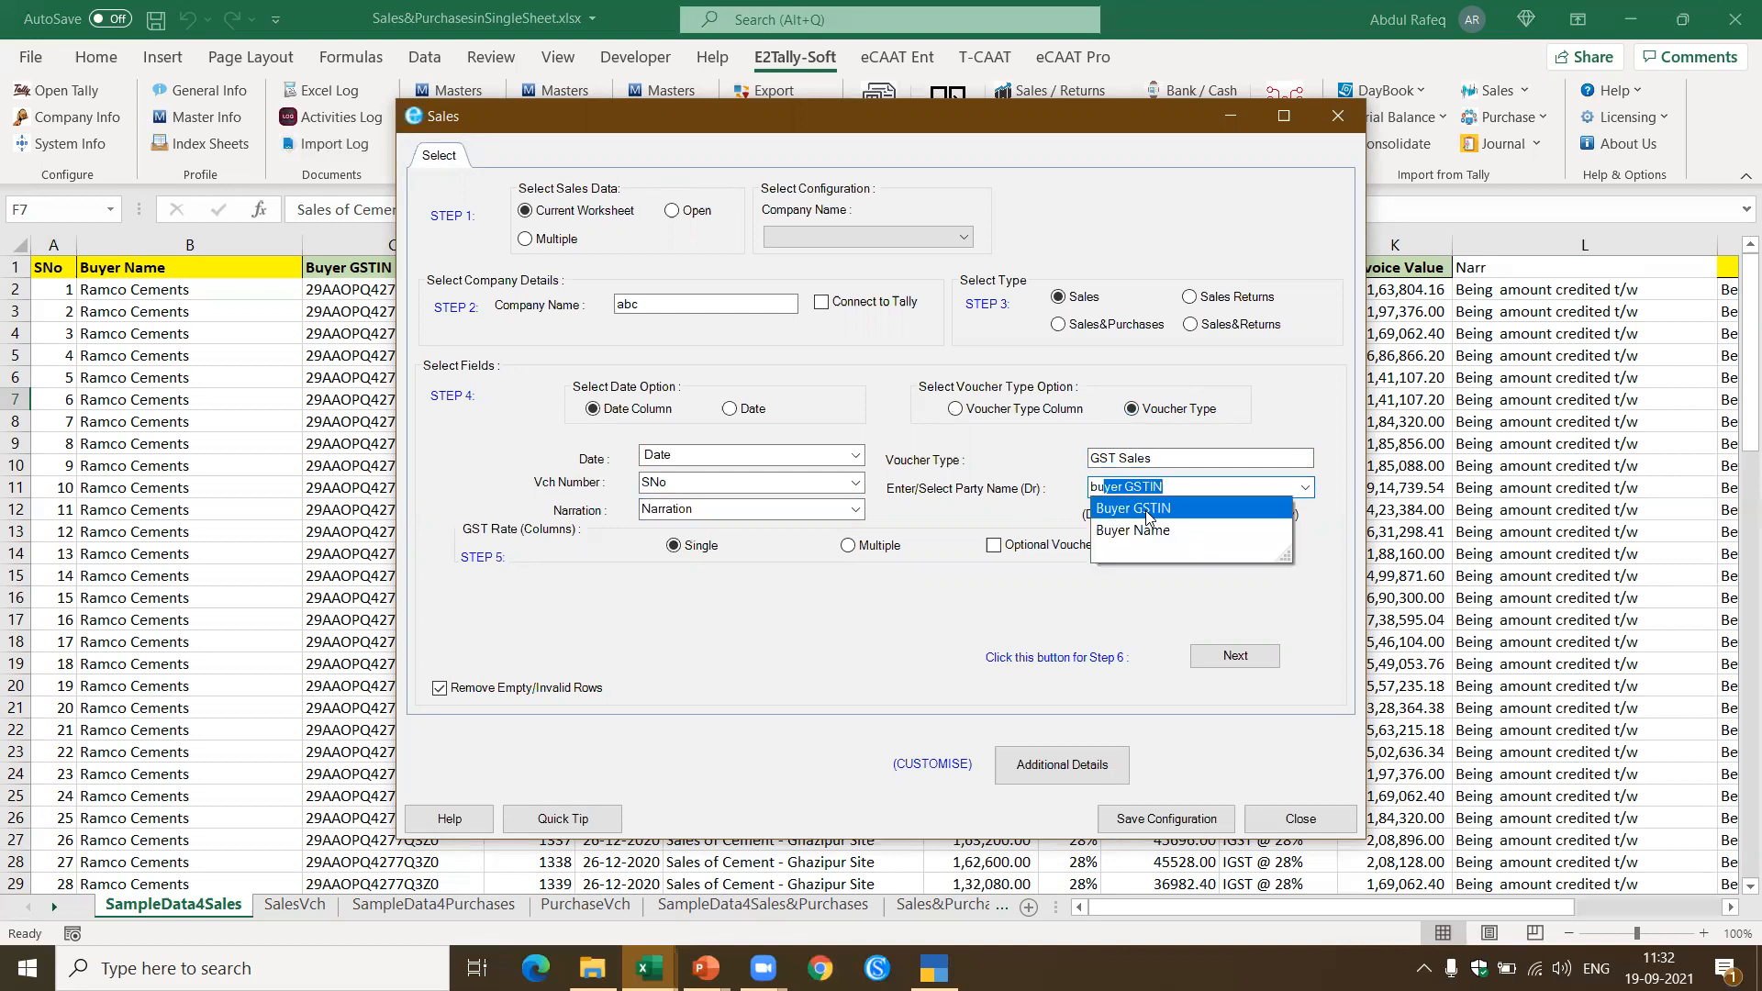
pyautogui.click(1158, 536)
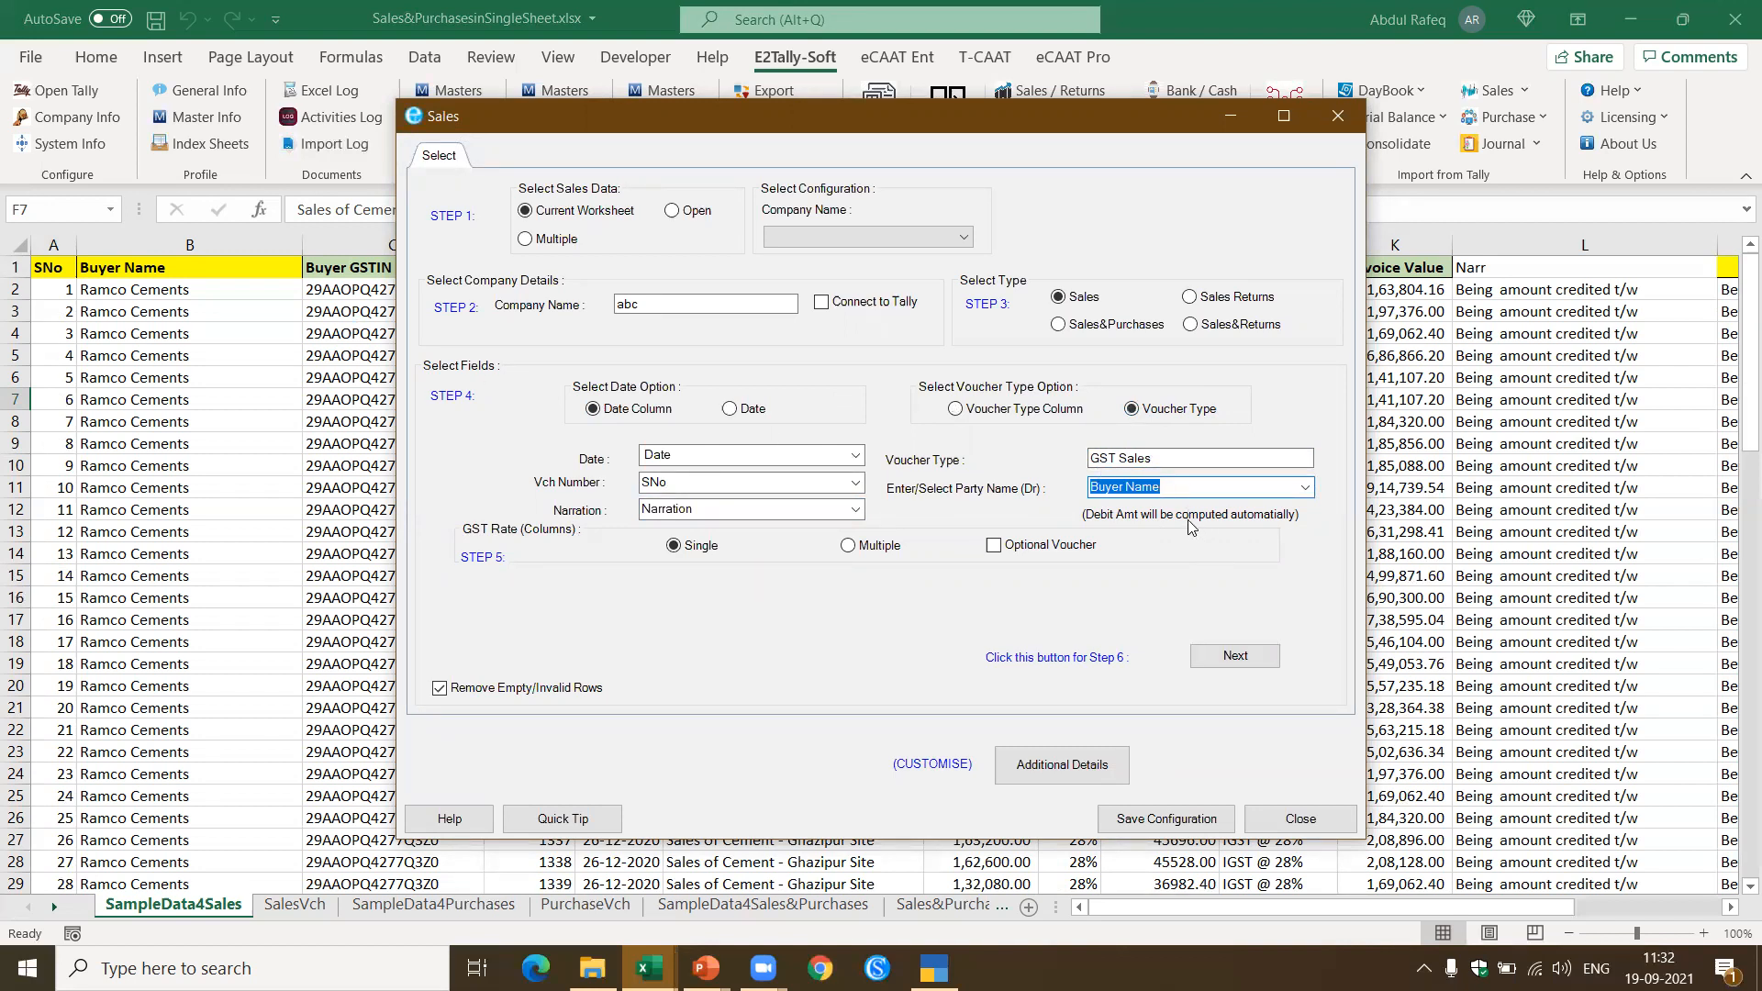
pyautogui.click(1232, 657)
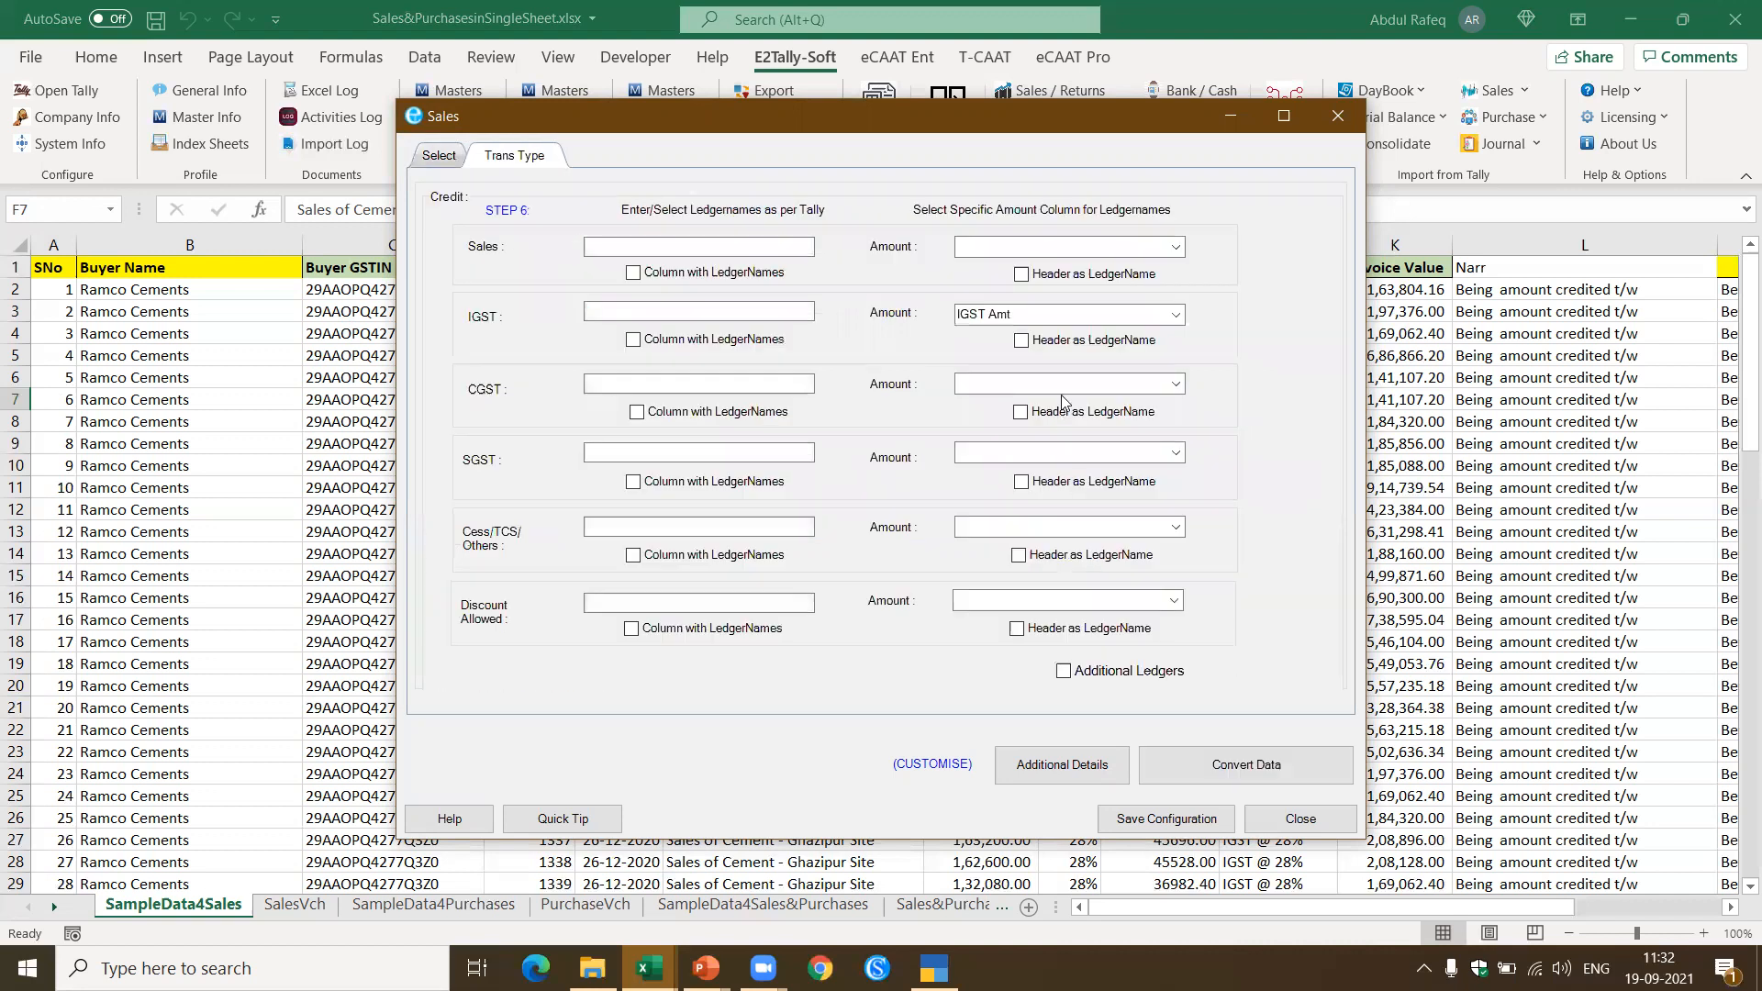
# Step: Take the Sales ledger names from the GST Sales column and set Taxble Amt as the Sales amount column
pyautogui.click(634, 273)
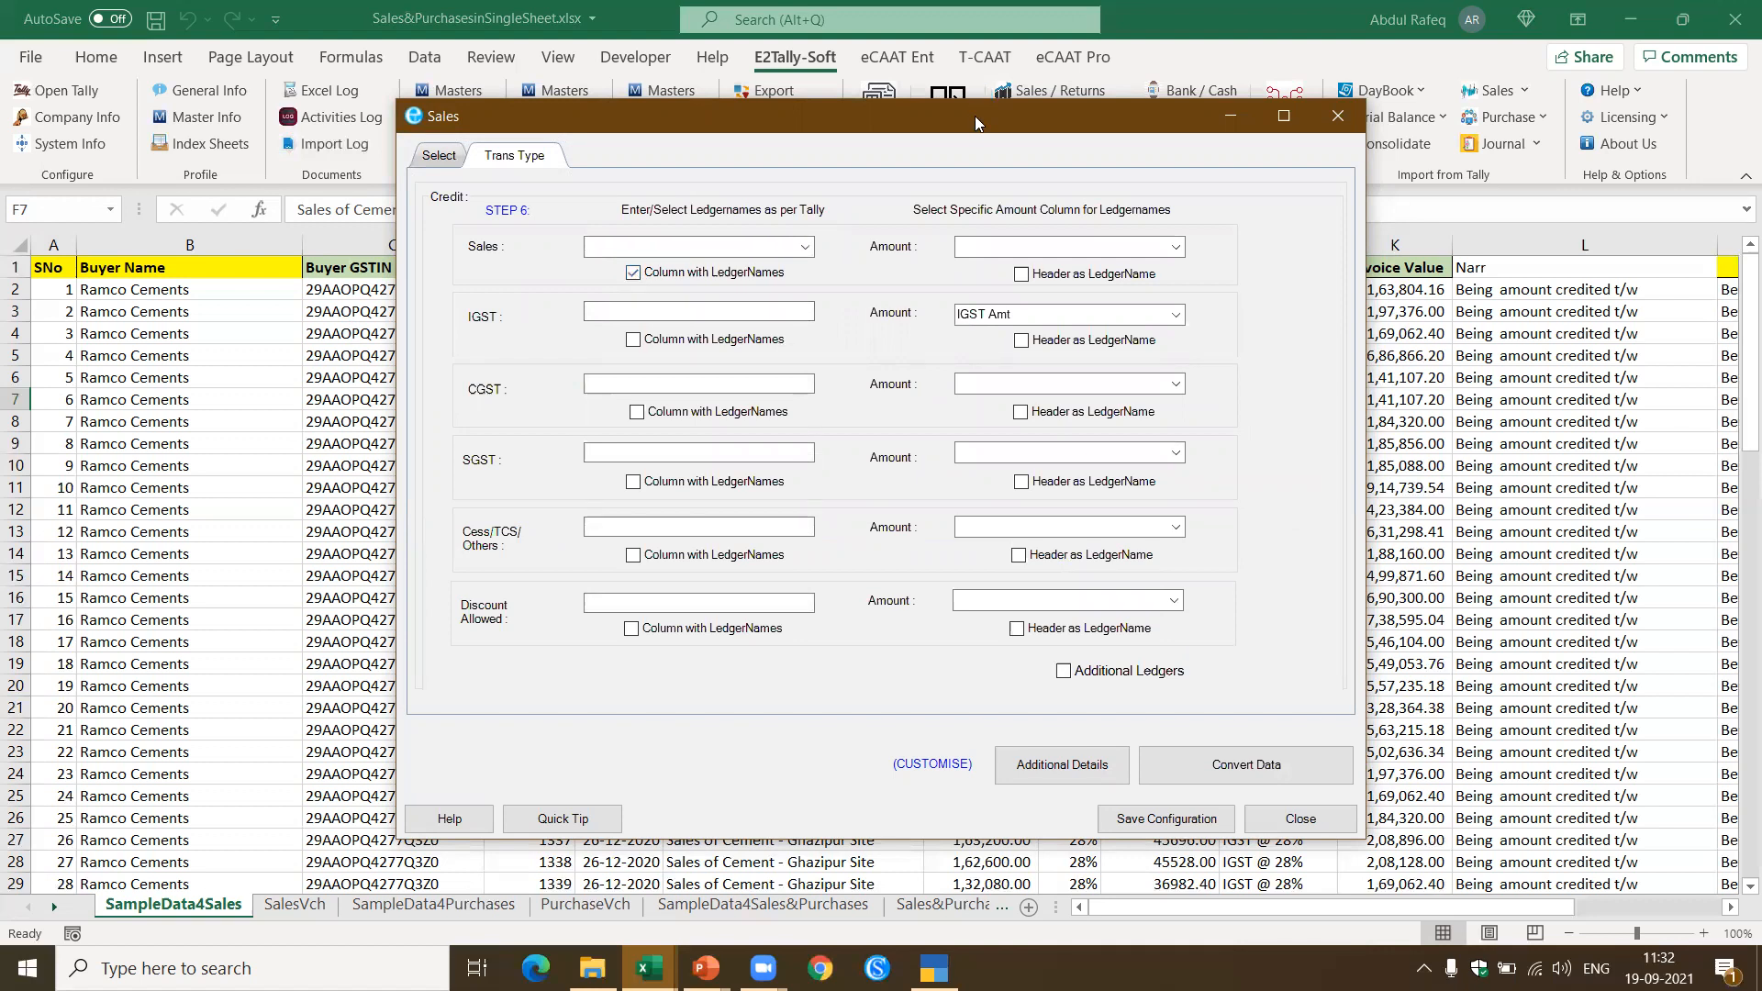
pyautogui.moveTo(975, 126); pyautogui.dragTo(1041, 375)
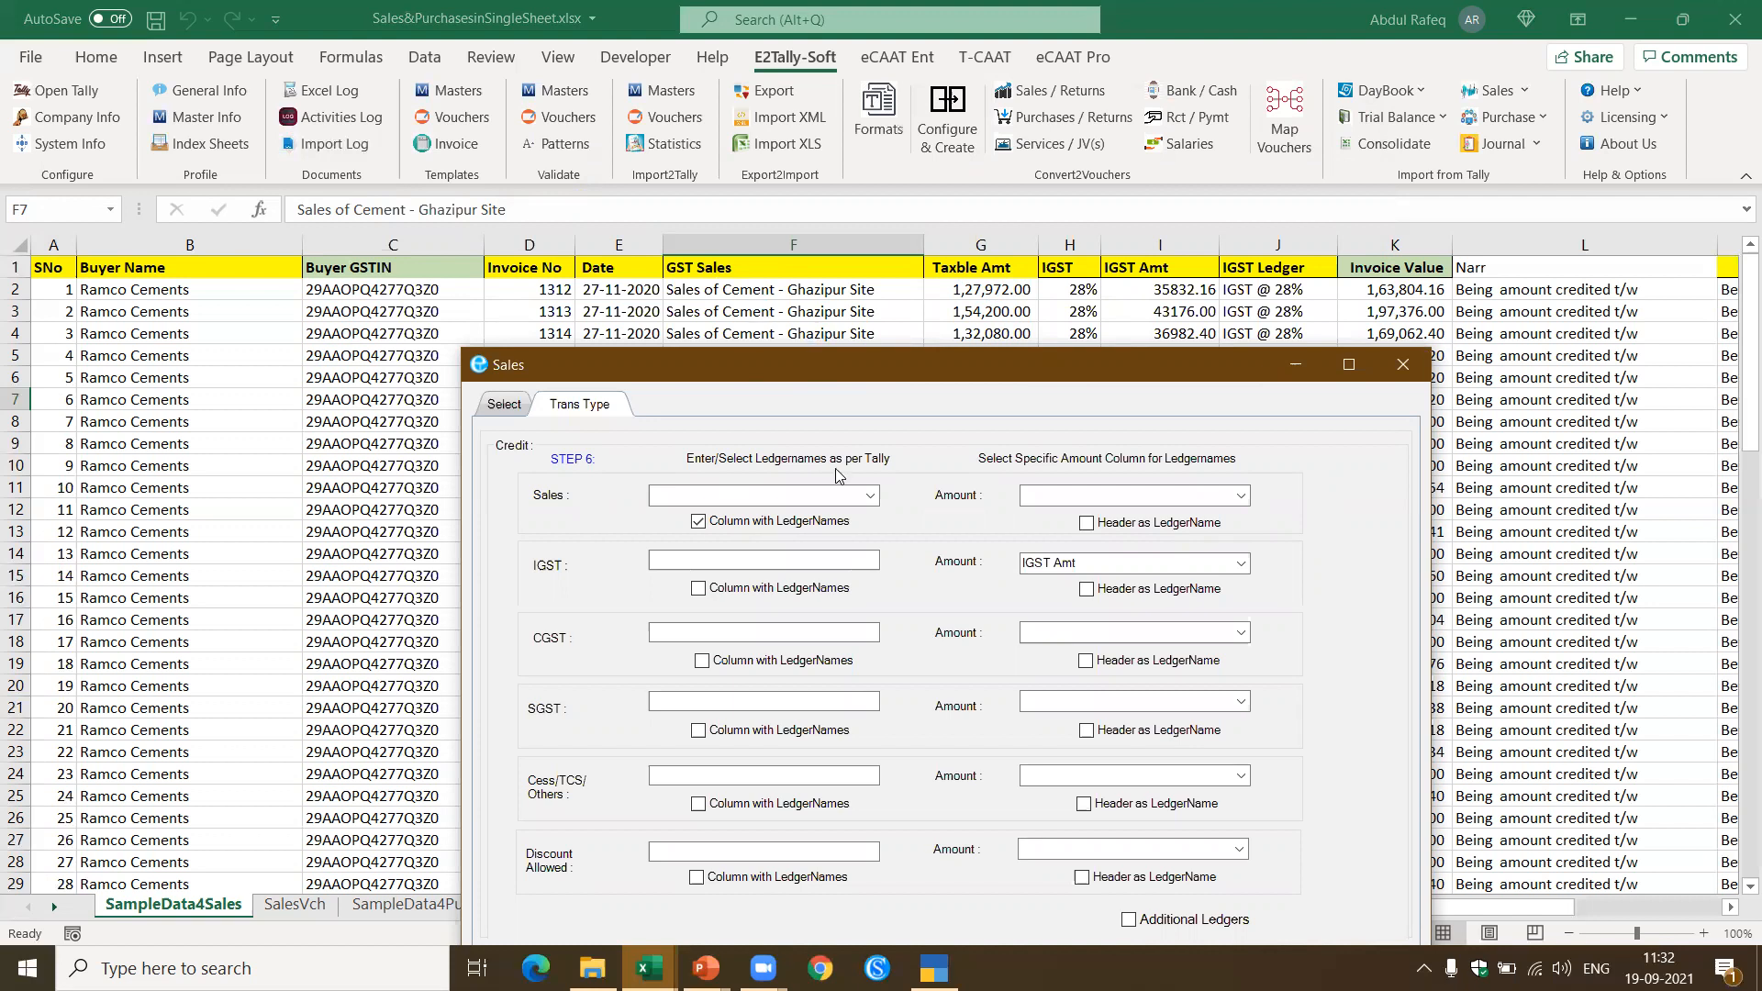
pyautogui.click(869, 497)
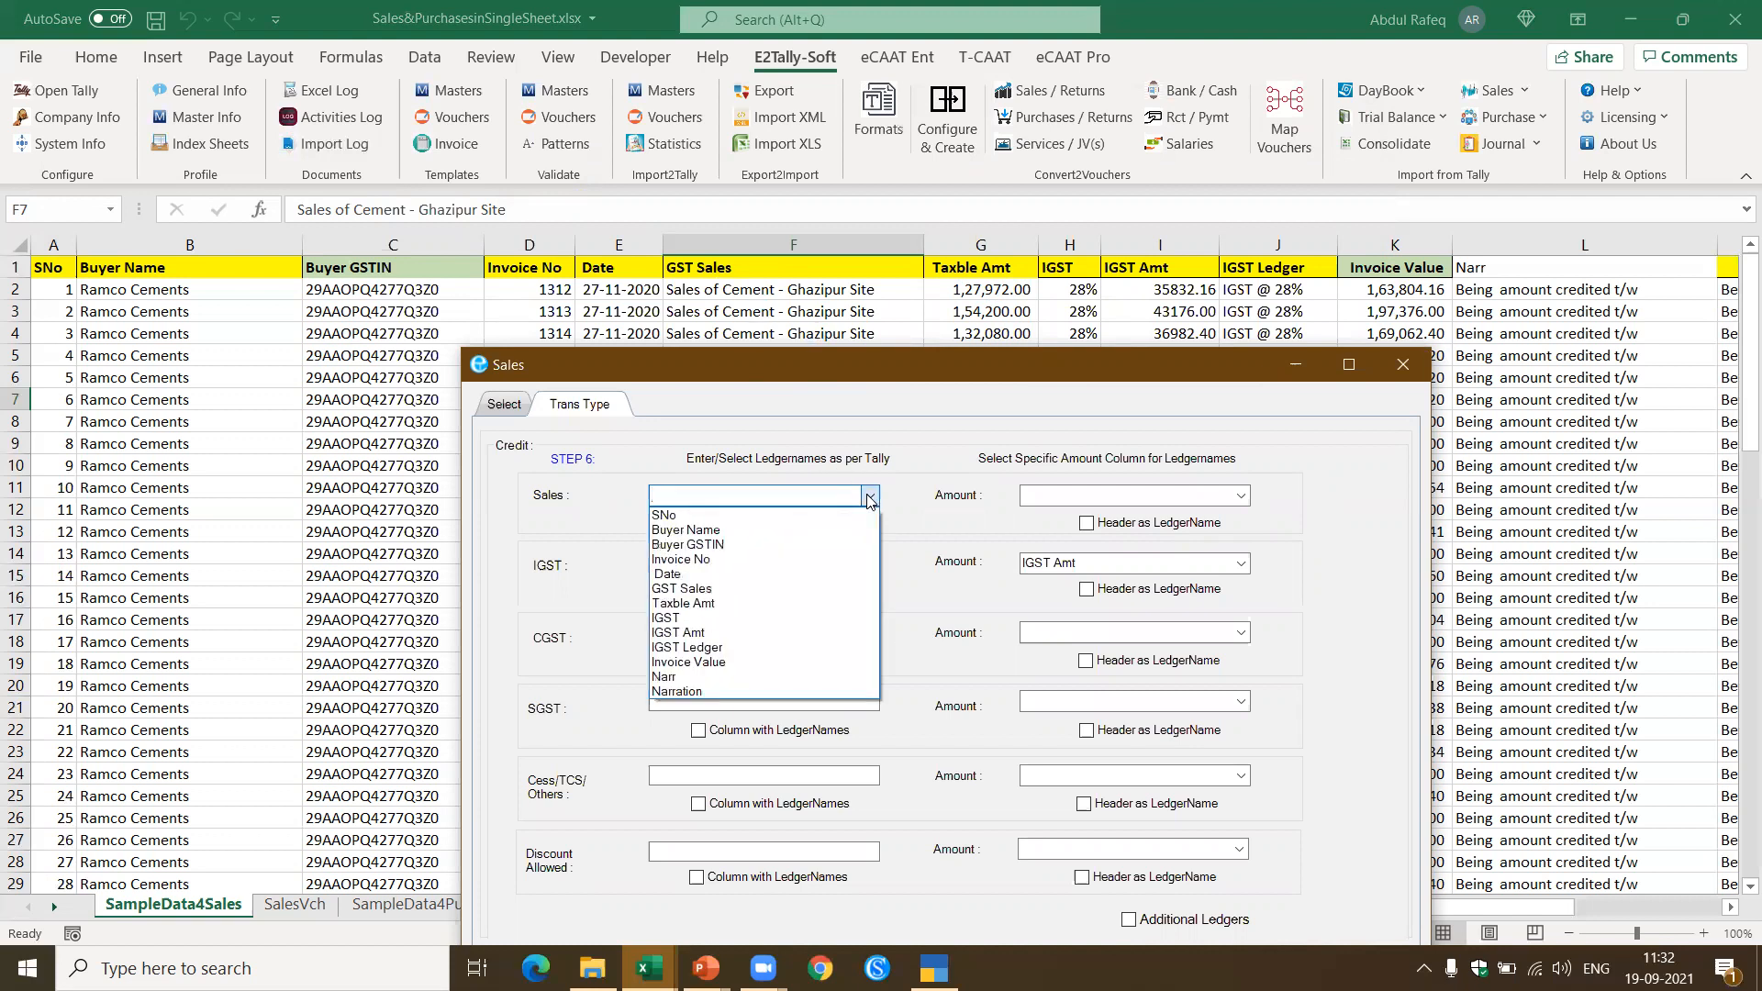
pyautogui.write('gST Sales')
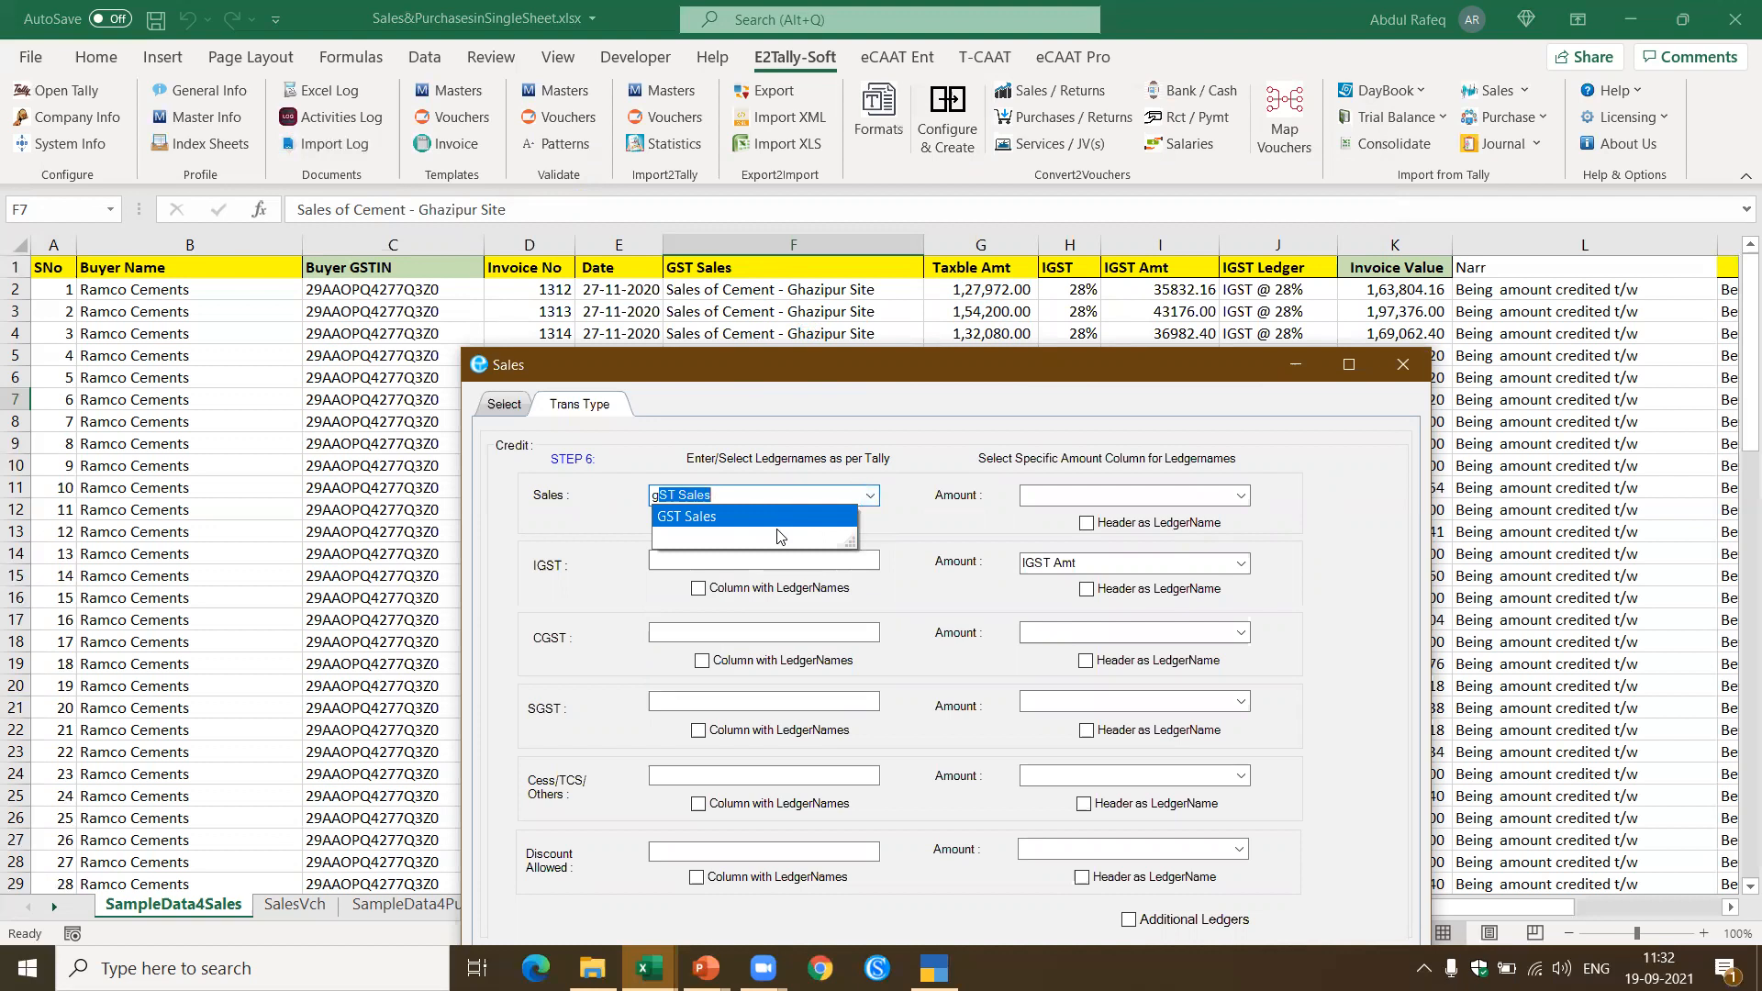
pyautogui.click(696, 517)
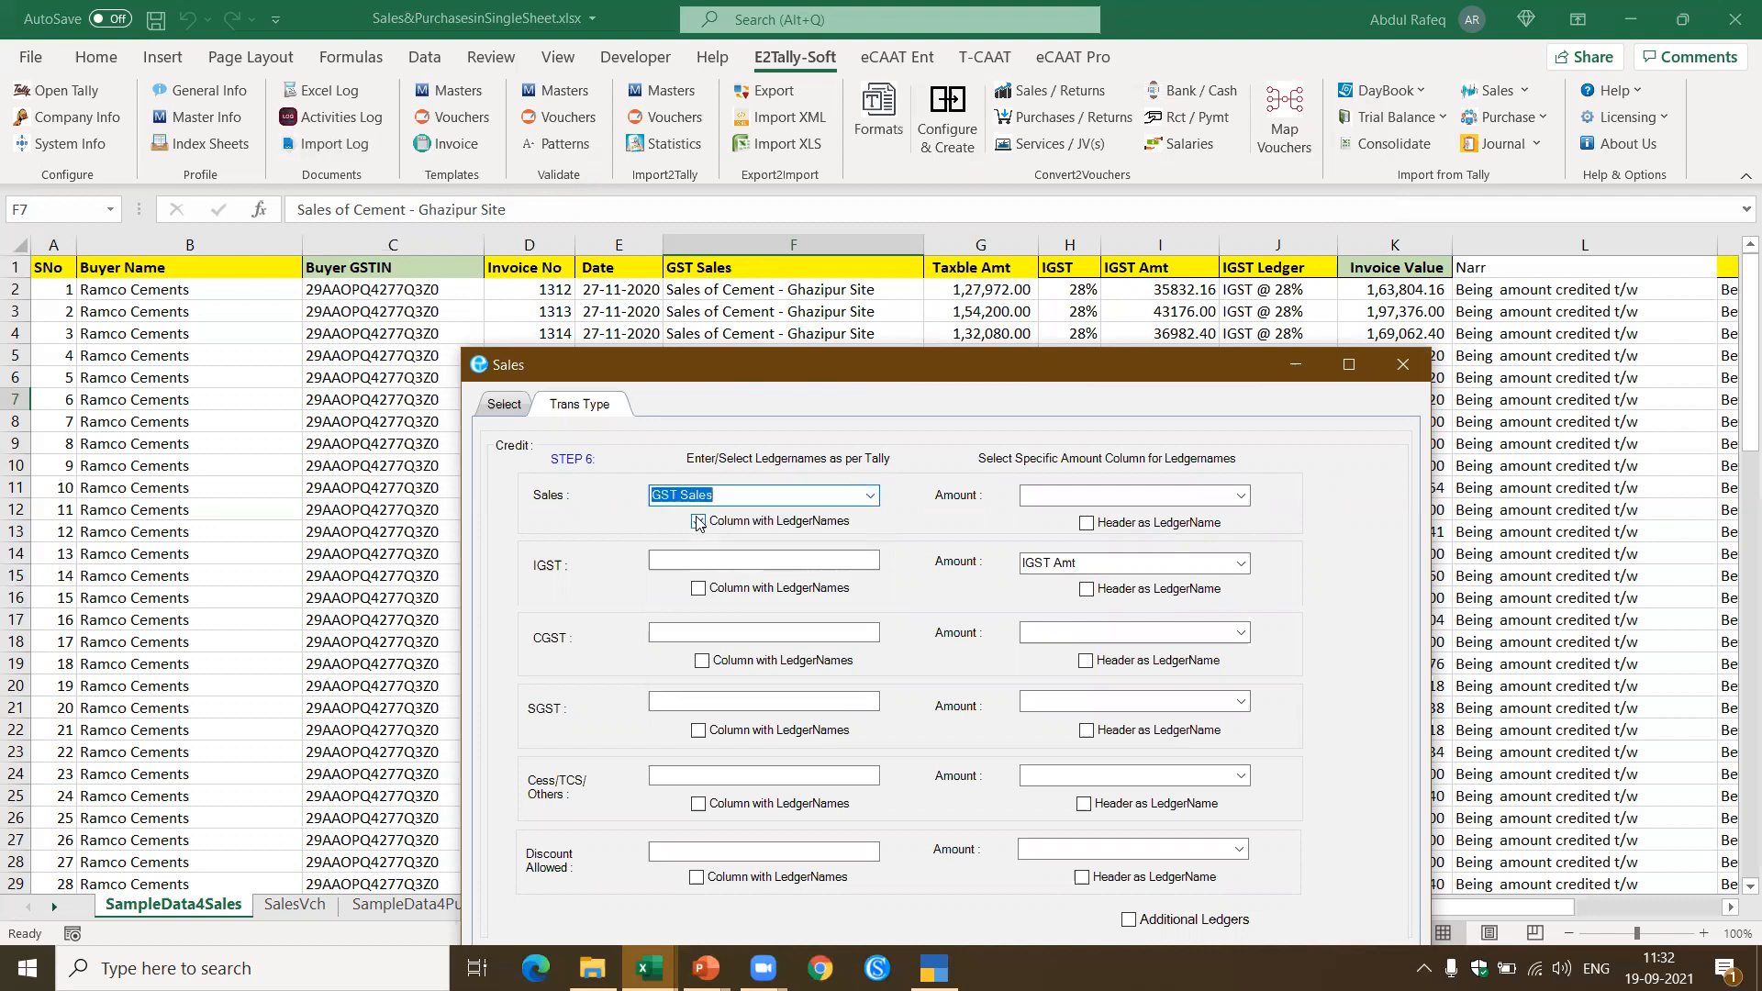
pyautogui.click(697, 521)
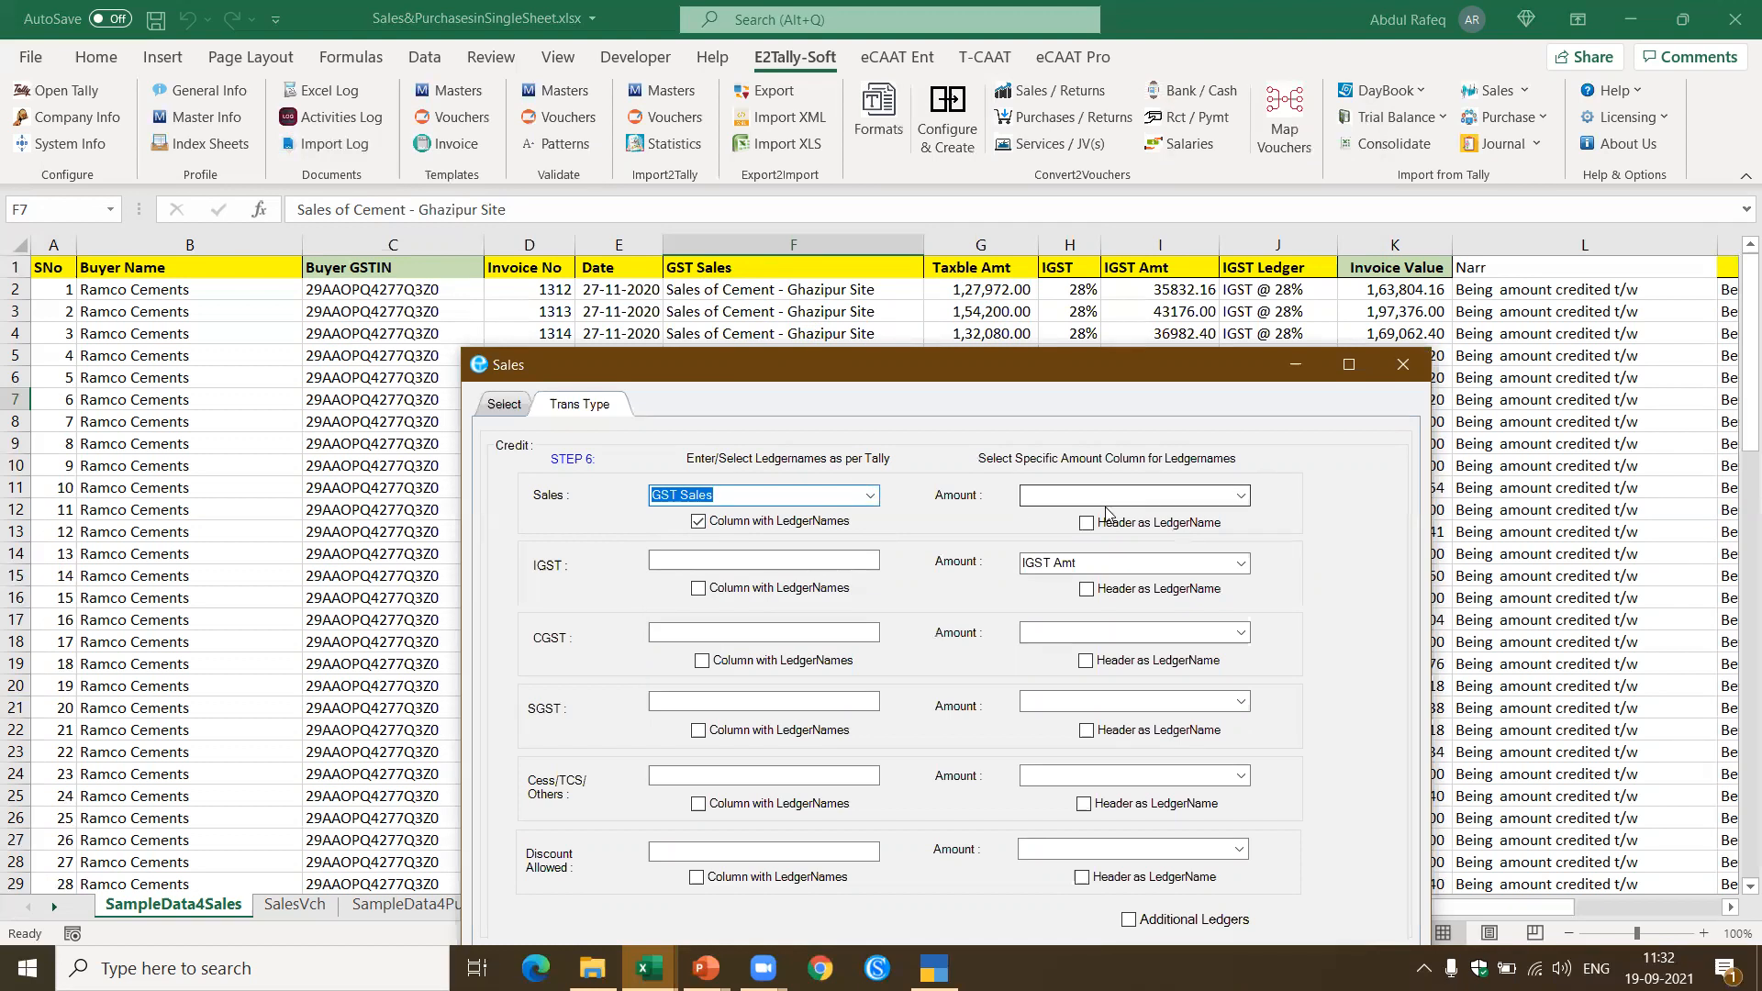
pyautogui.click(1241, 495)
pyautogui.write('t')
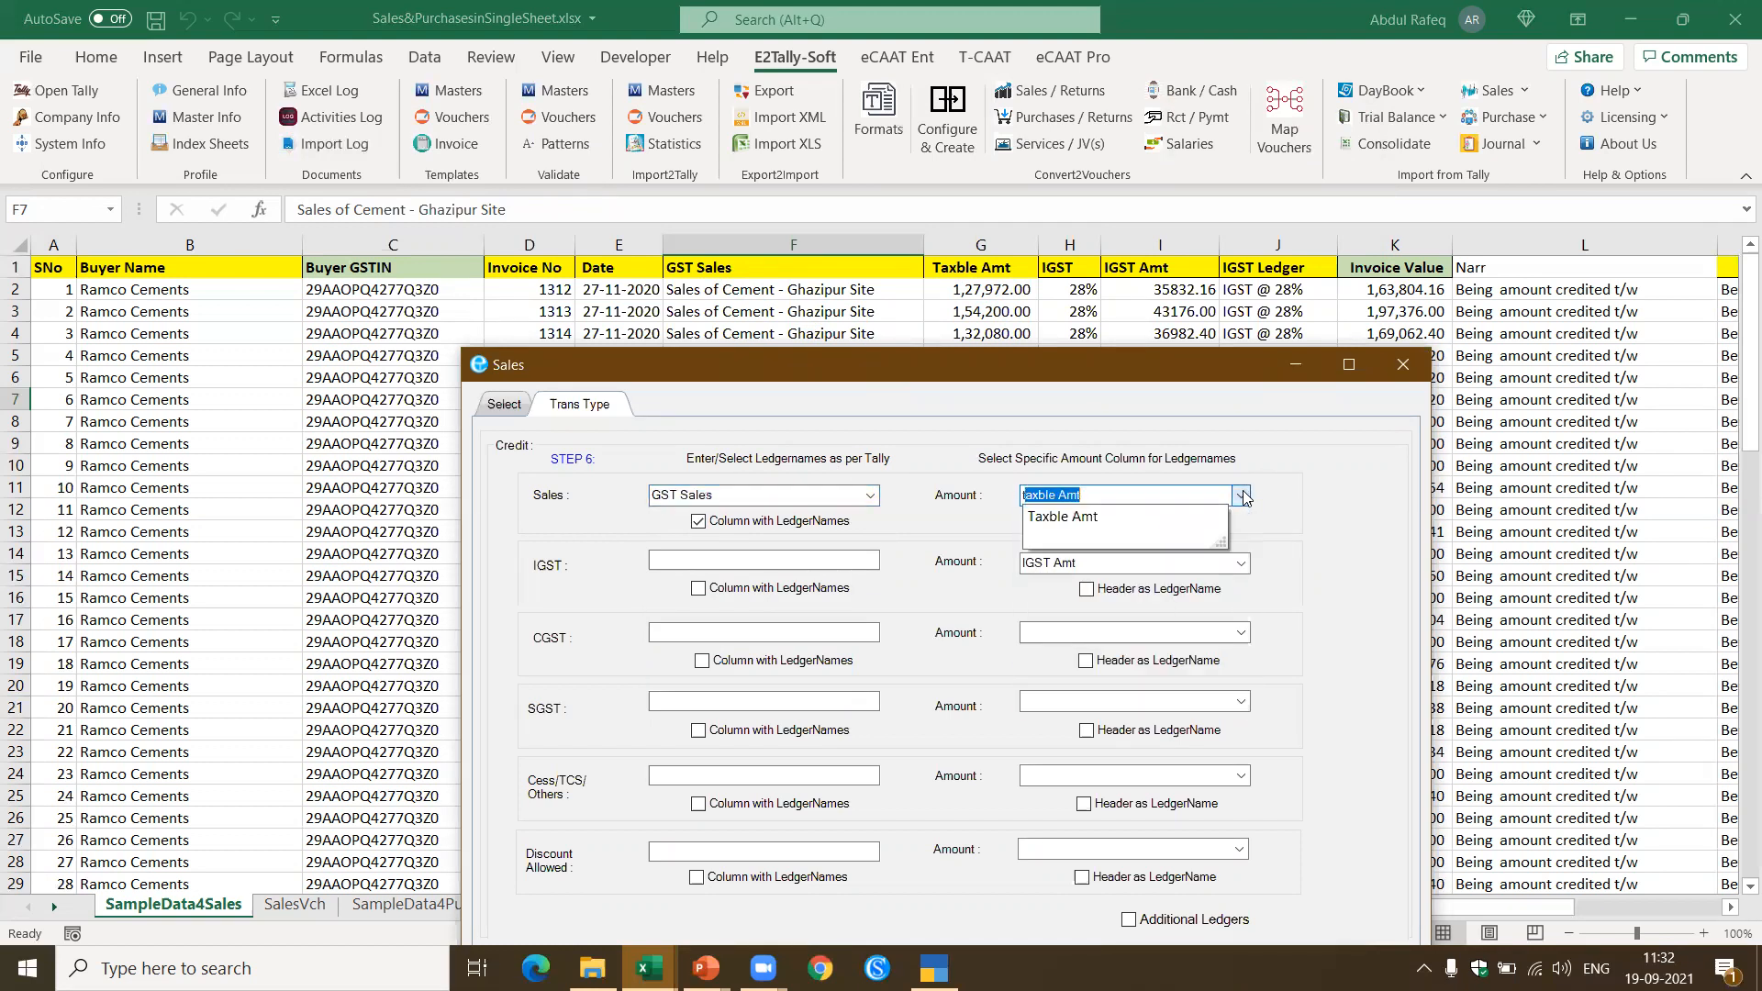
pyautogui.click(1162, 526)
# Step: Take the IGST ledger names from the IGST Ledger column
pyautogui.click(725, 589)
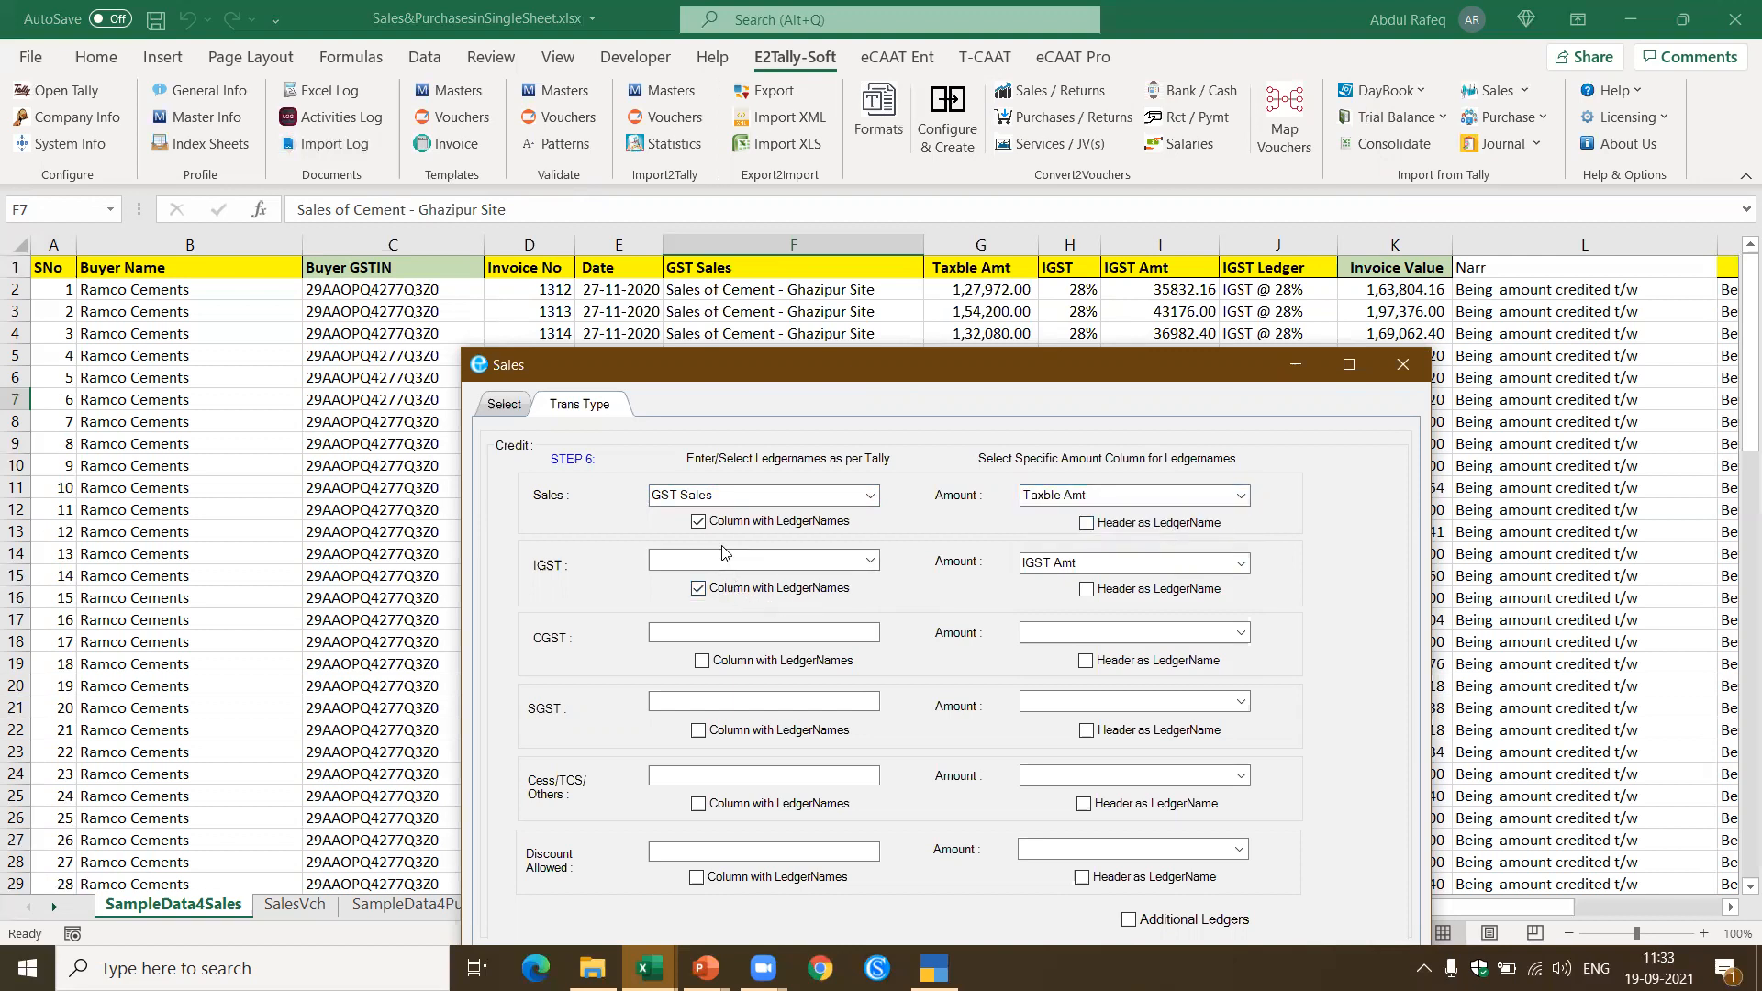
pyautogui.click(722, 552)
pyautogui.write('igST')
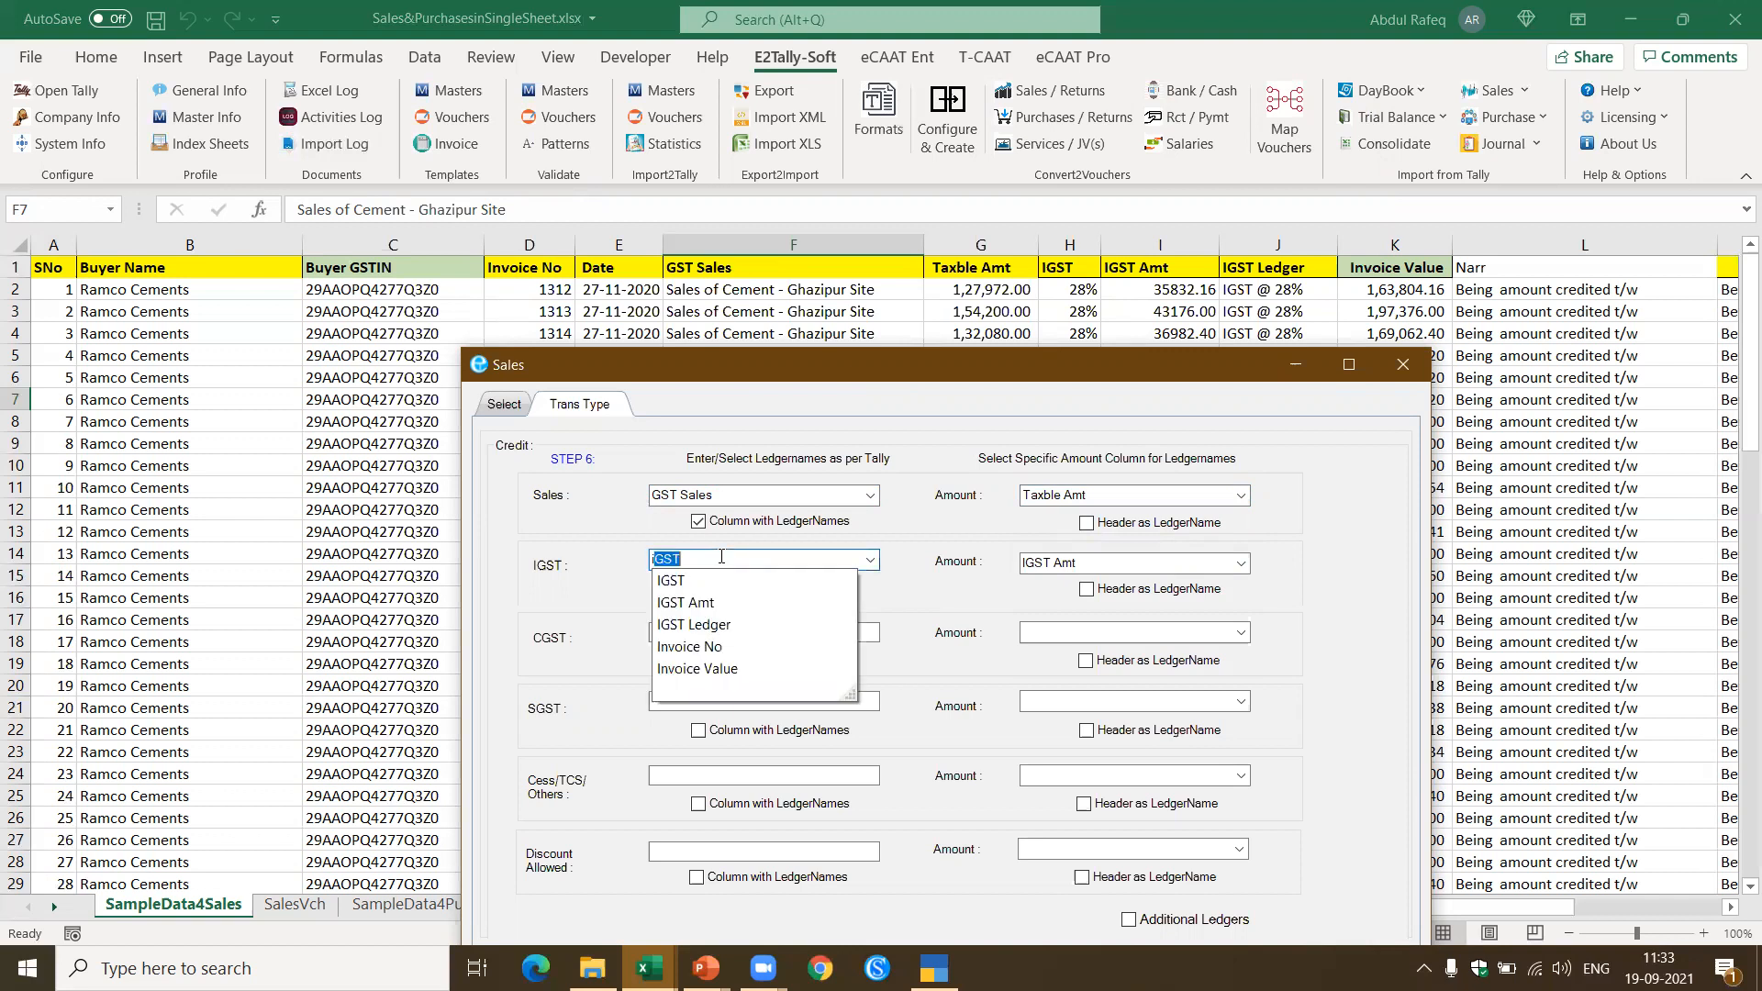
pyautogui.click(705, 626)
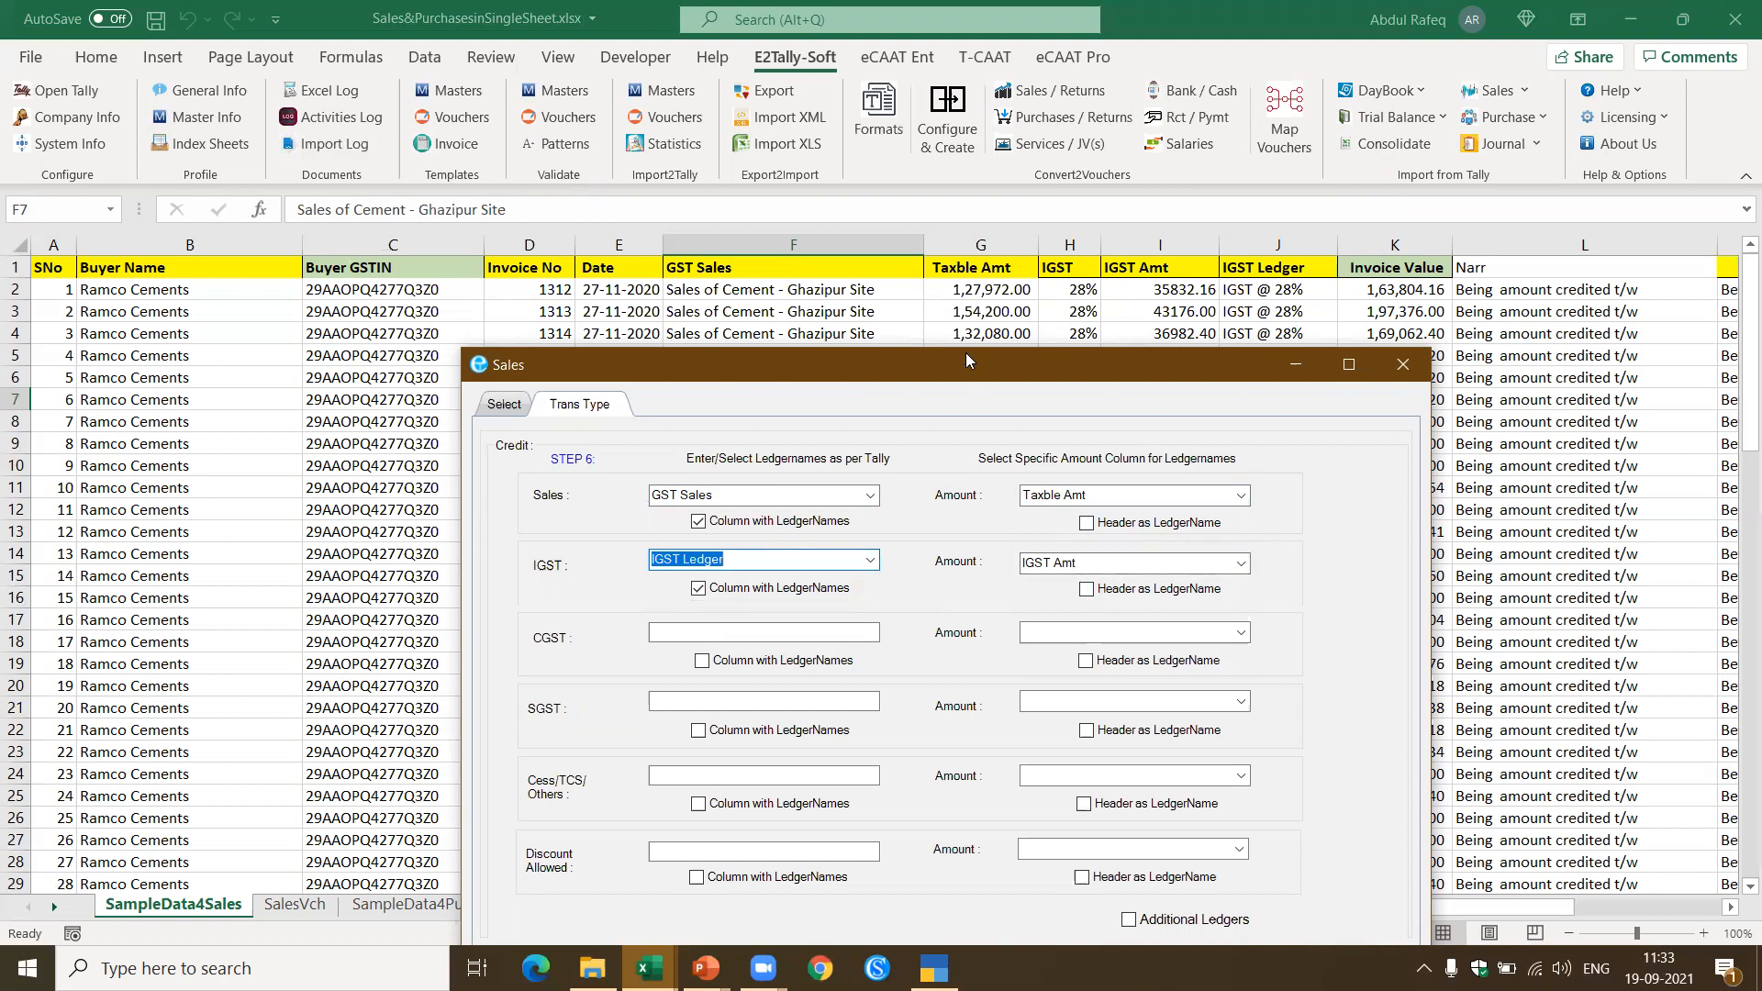
pyautogui.moveTo(965, 359); pyautogui.dragTo(923, 175)
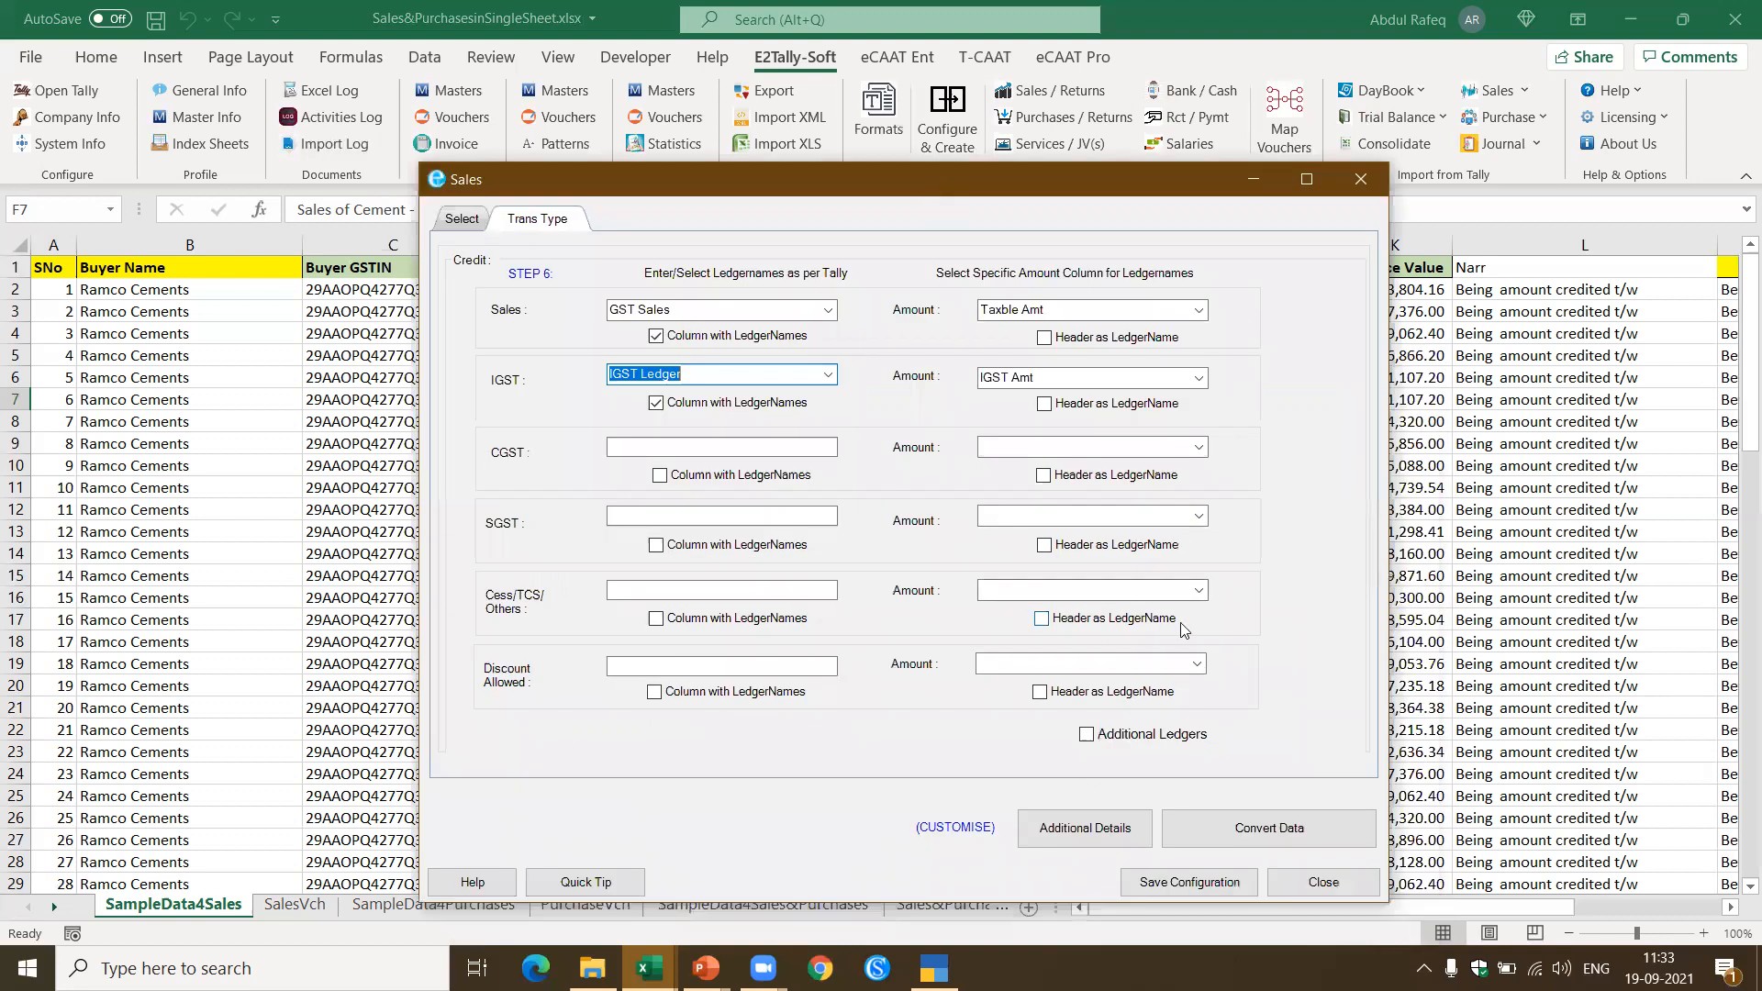
# Step: Review the optional Additional Details fields, the ledger mapping and the field selections made in Steps 1 to 5
pyautogui.click(1098, 837)
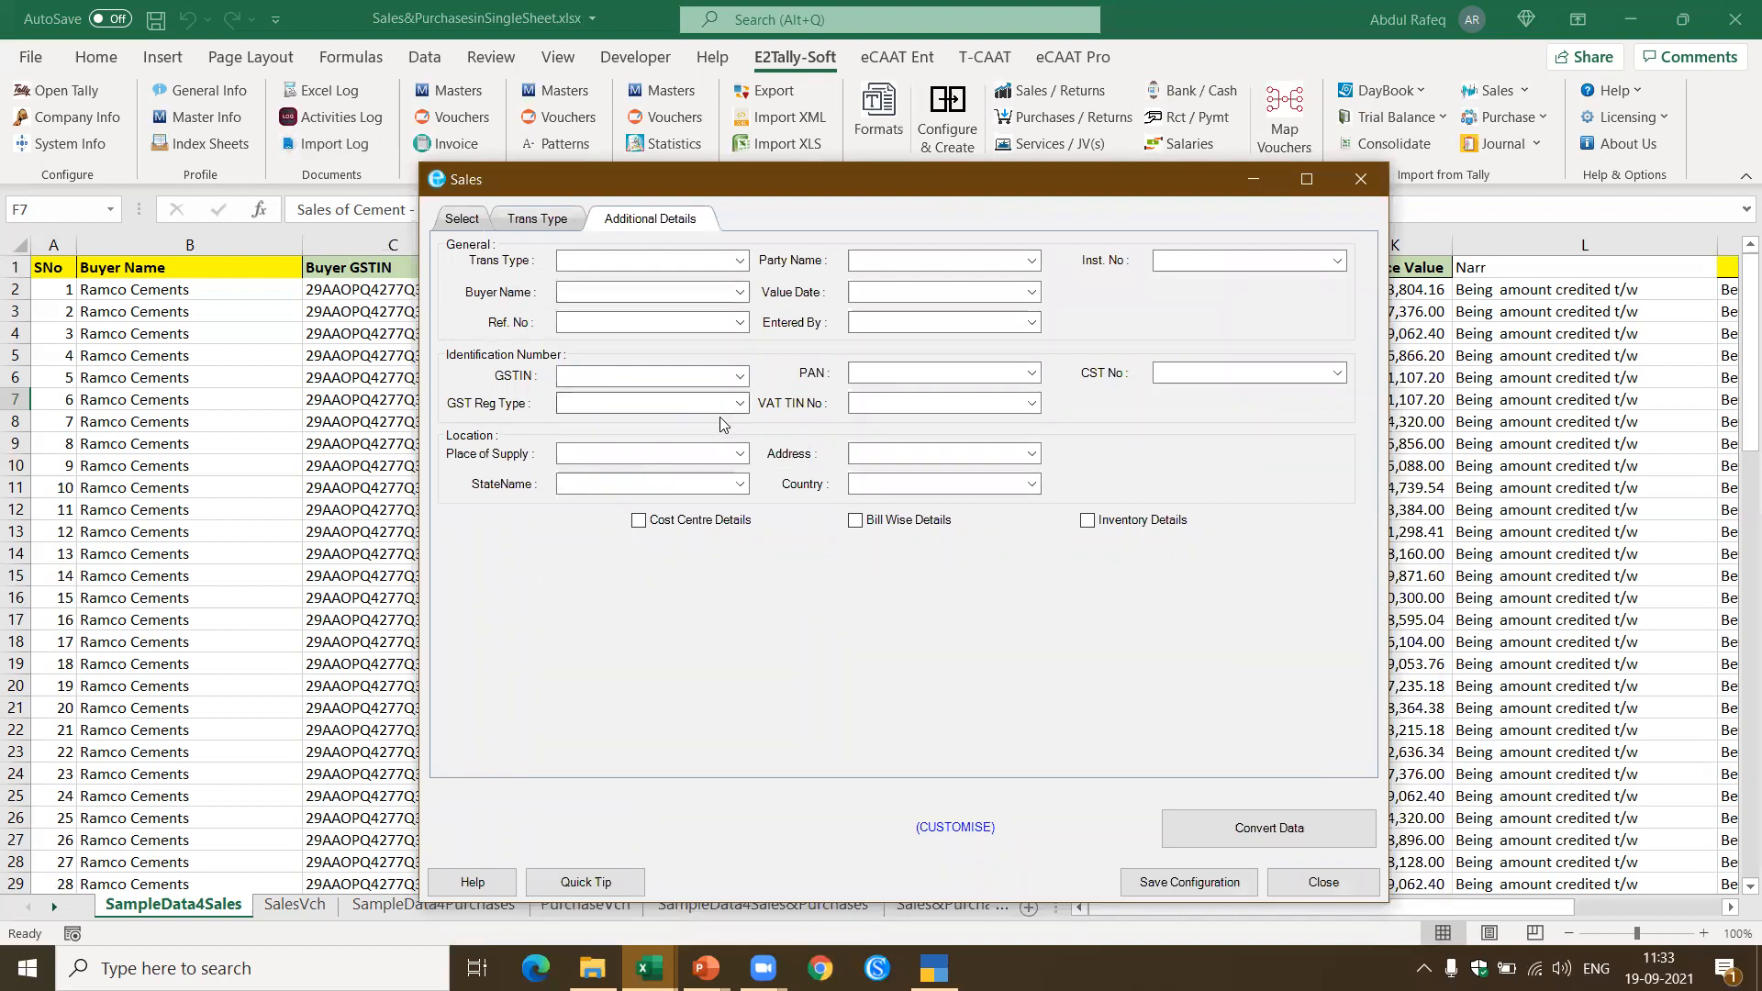
pyautogui.click(540, 220)
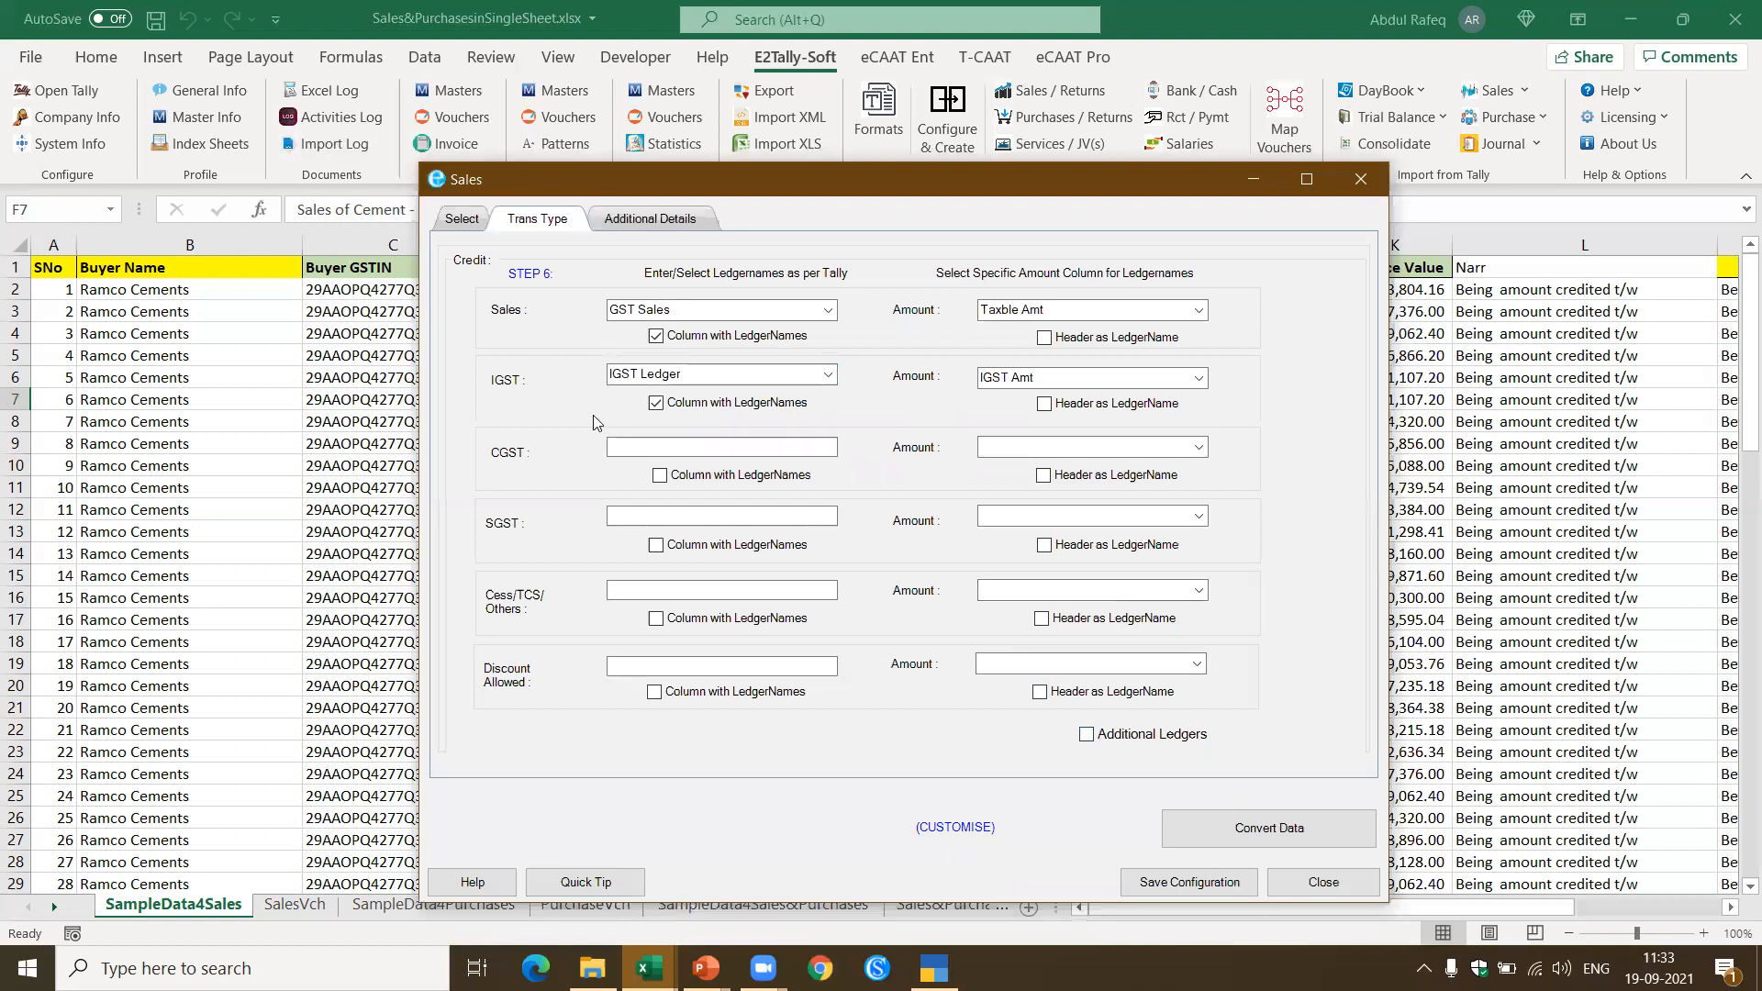
pyautogui.click(463, 225)
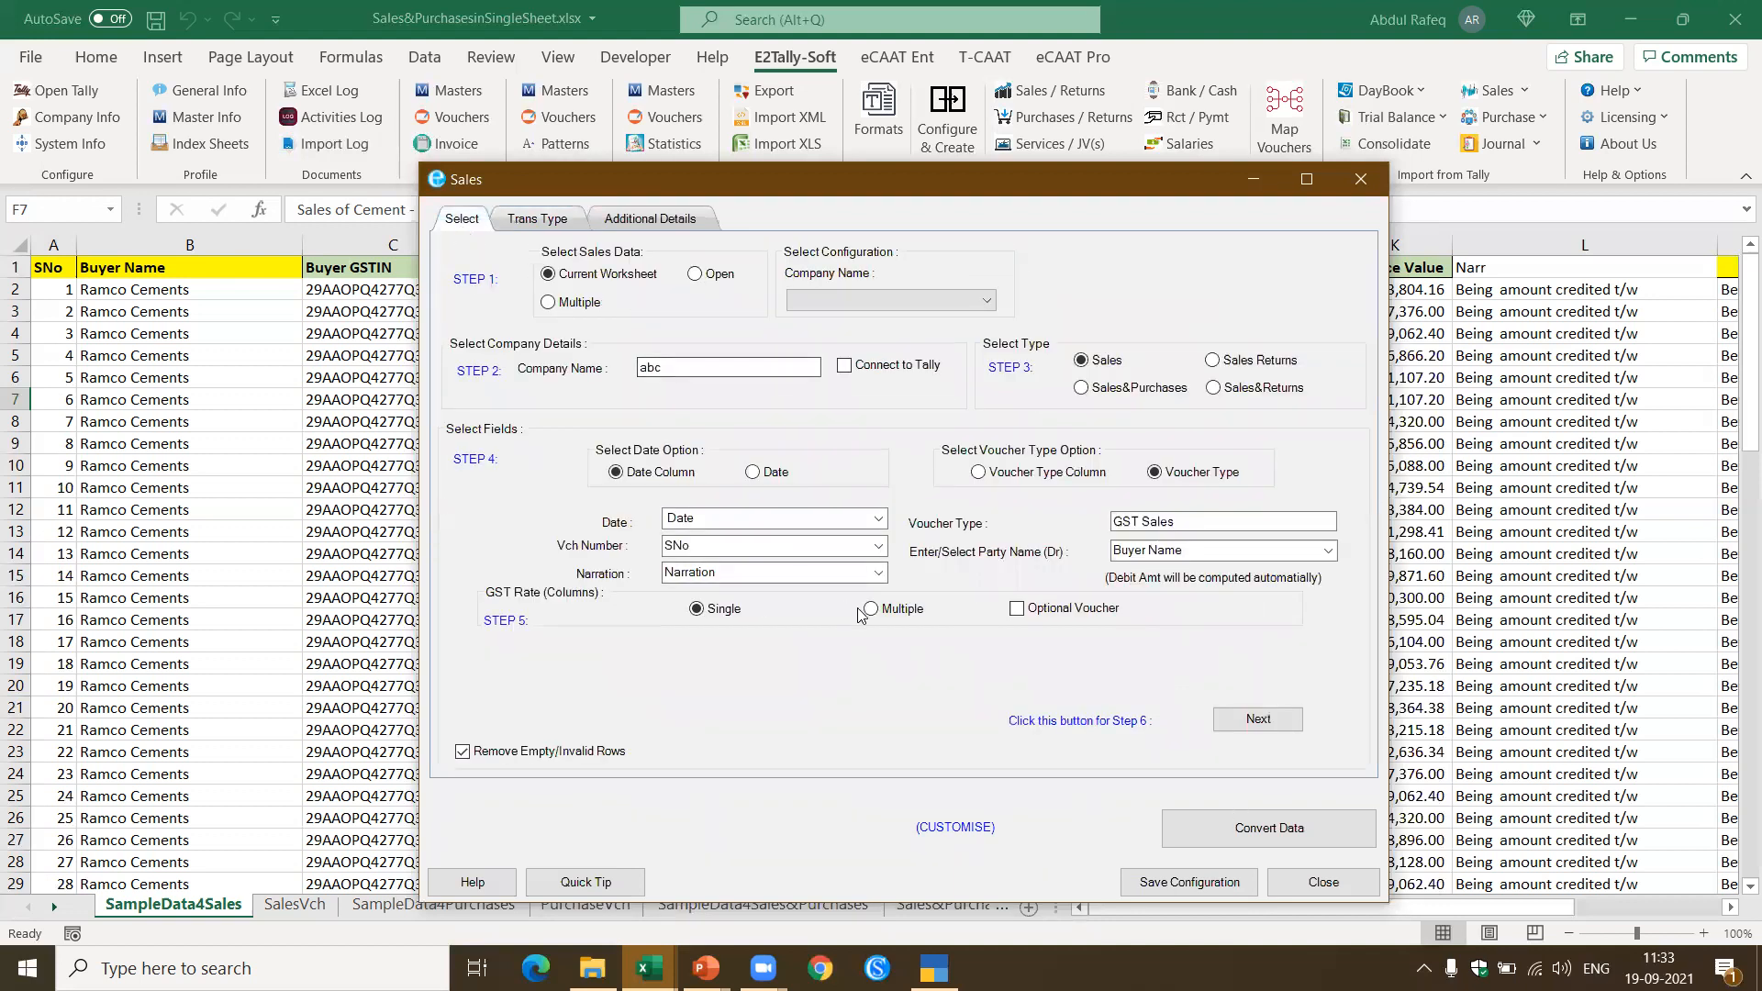
# Step: Convert the sales data, check its statistics and voucher preview, and save it as an Excel sheet in the current workbook, opening the result
pyautogui.click(1273, 829)
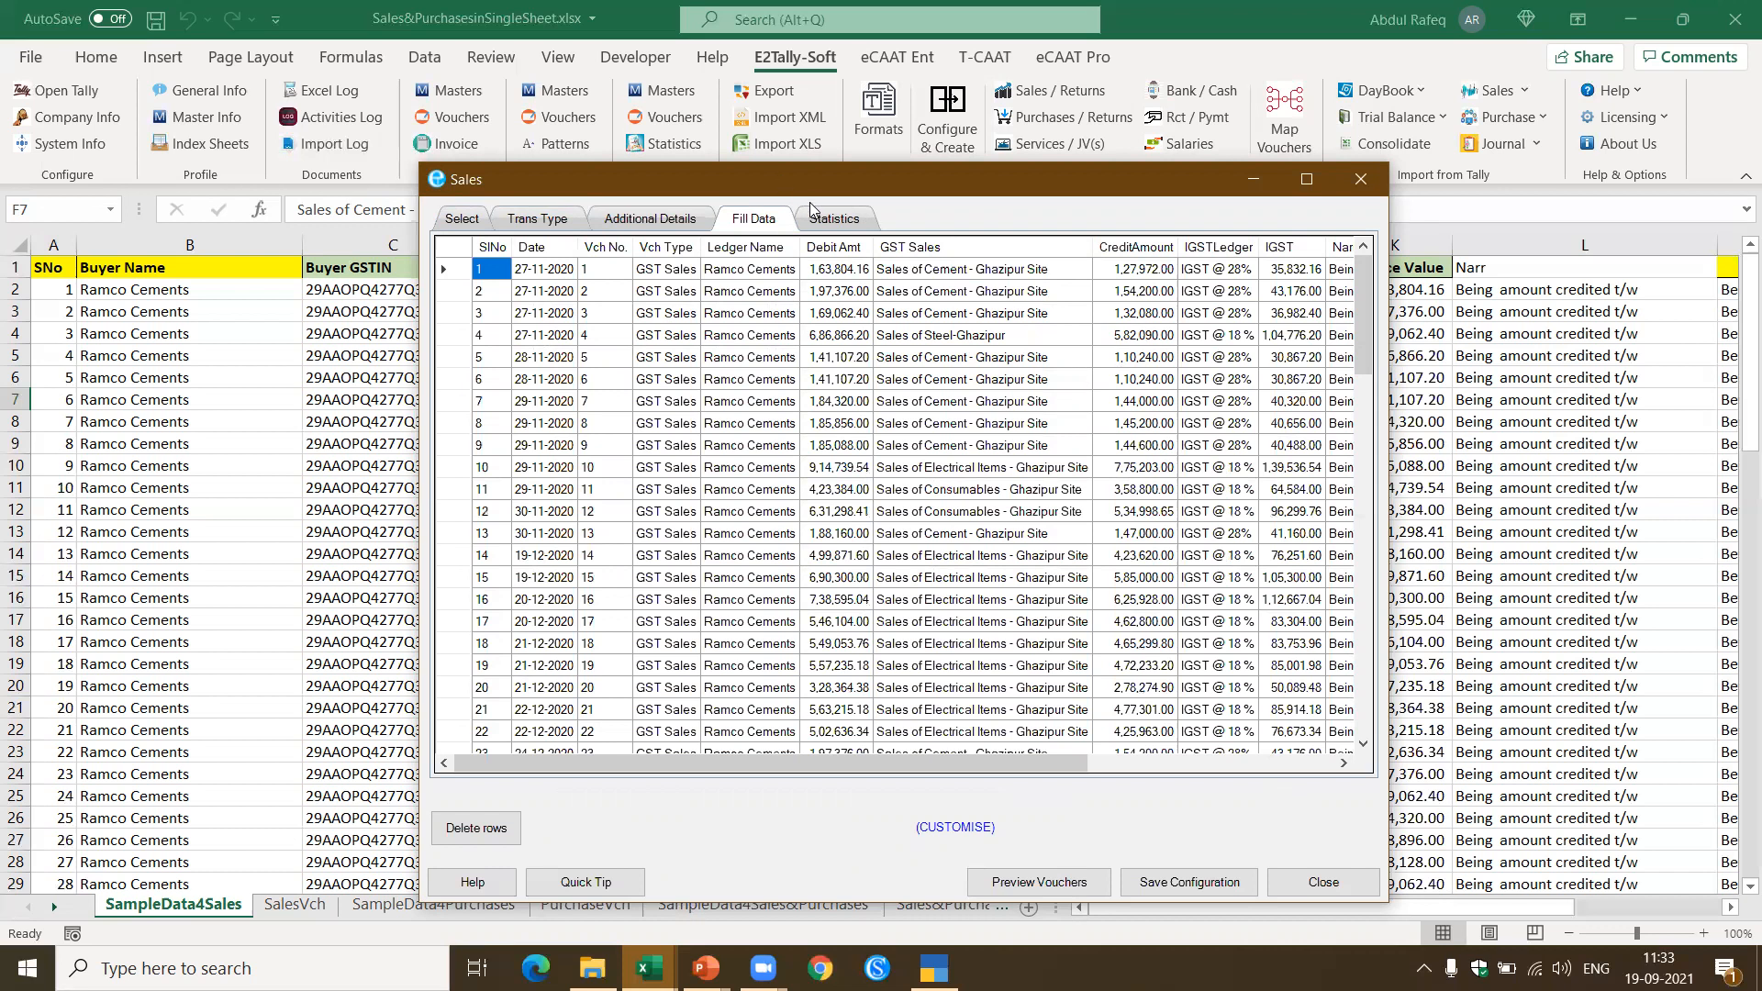
pyautogui.click(829, 224)
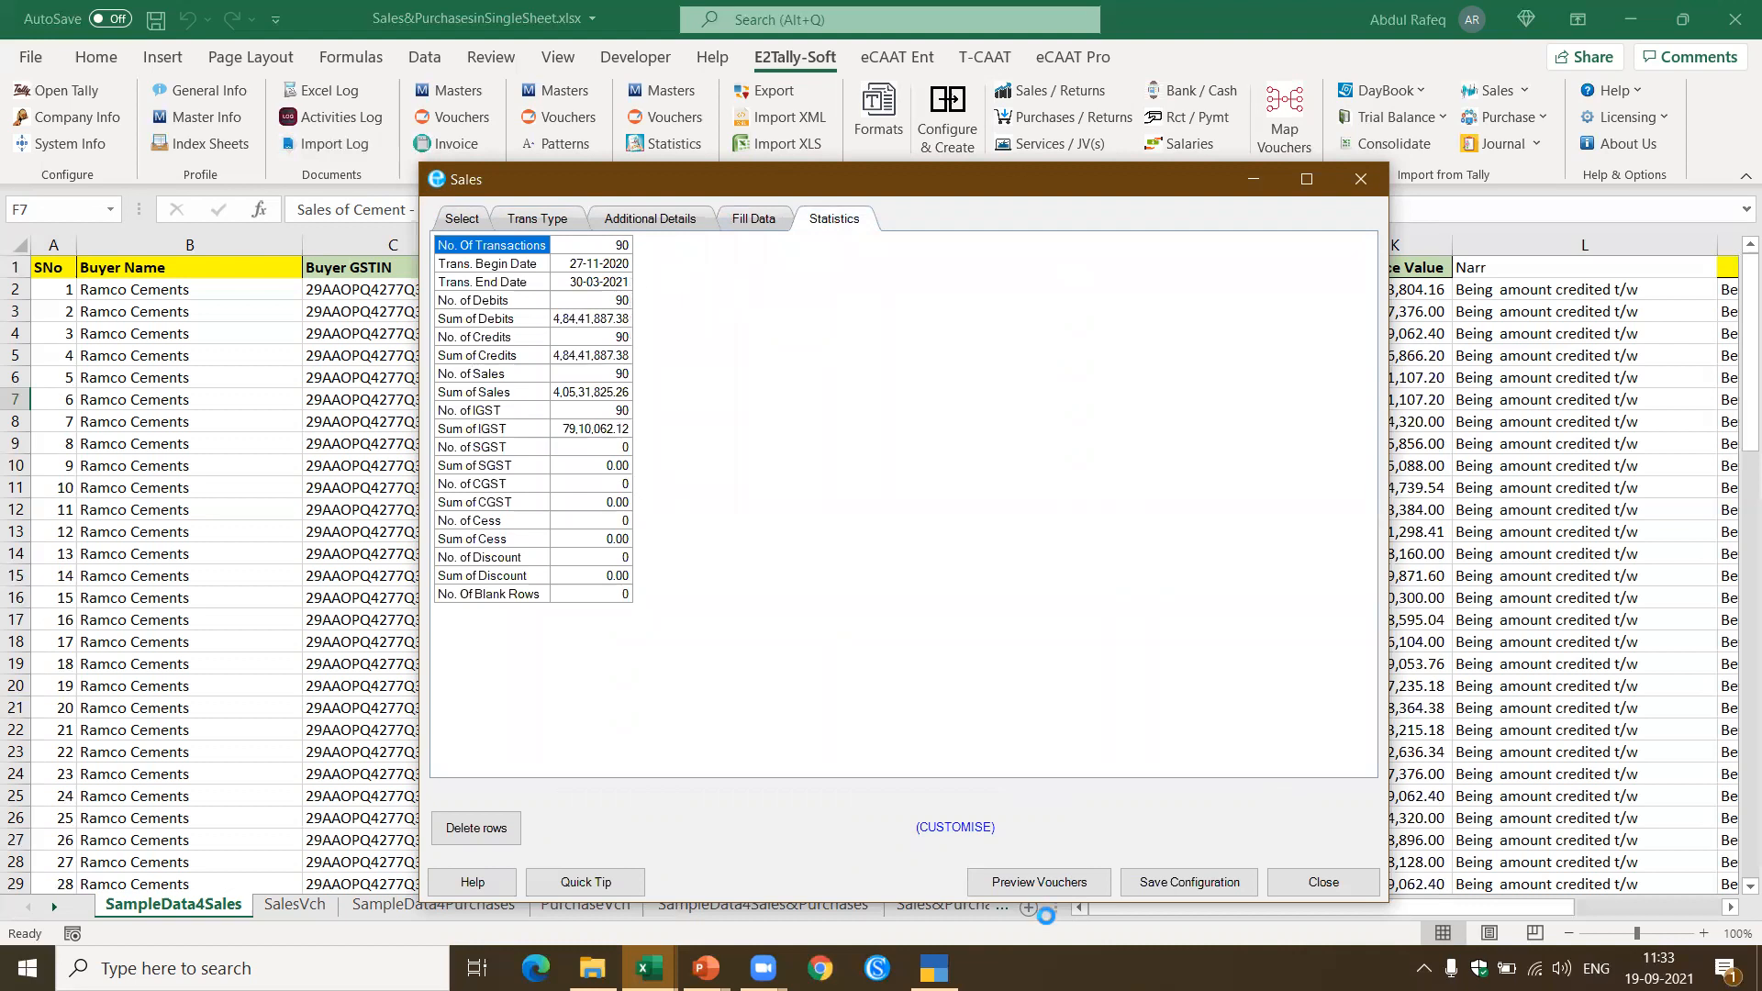
pyautogui.click(1038, 883)
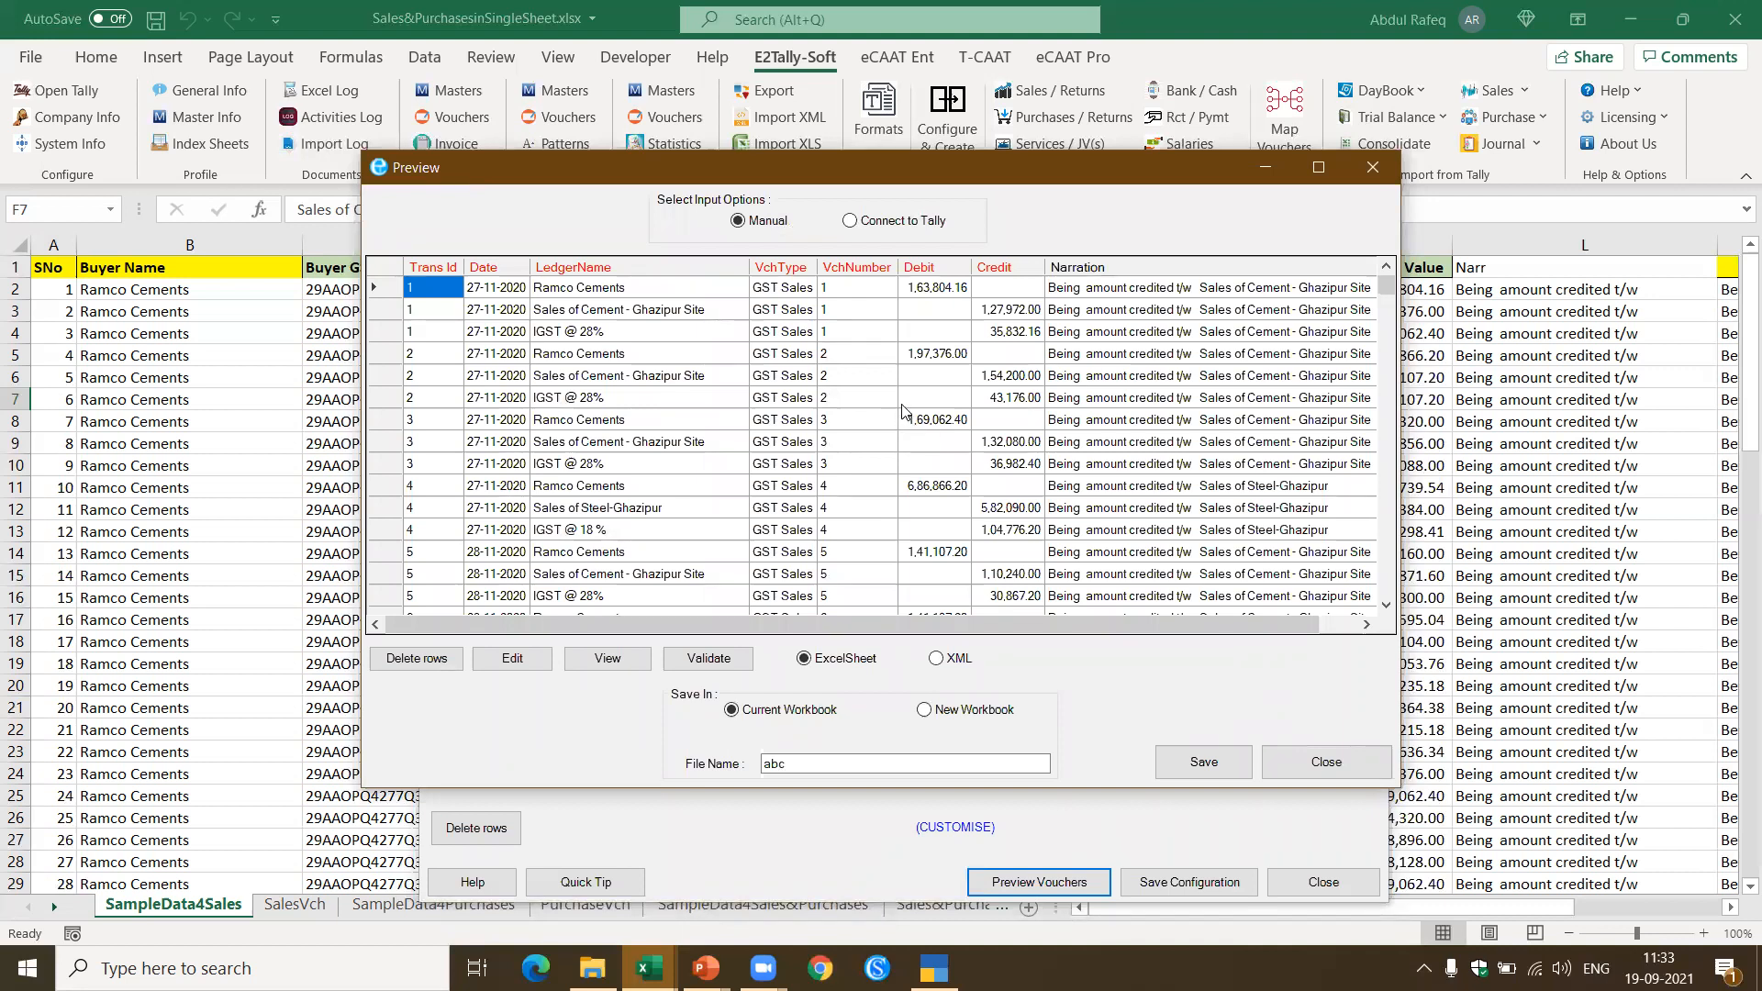
pyautogui.click(1185, 760)
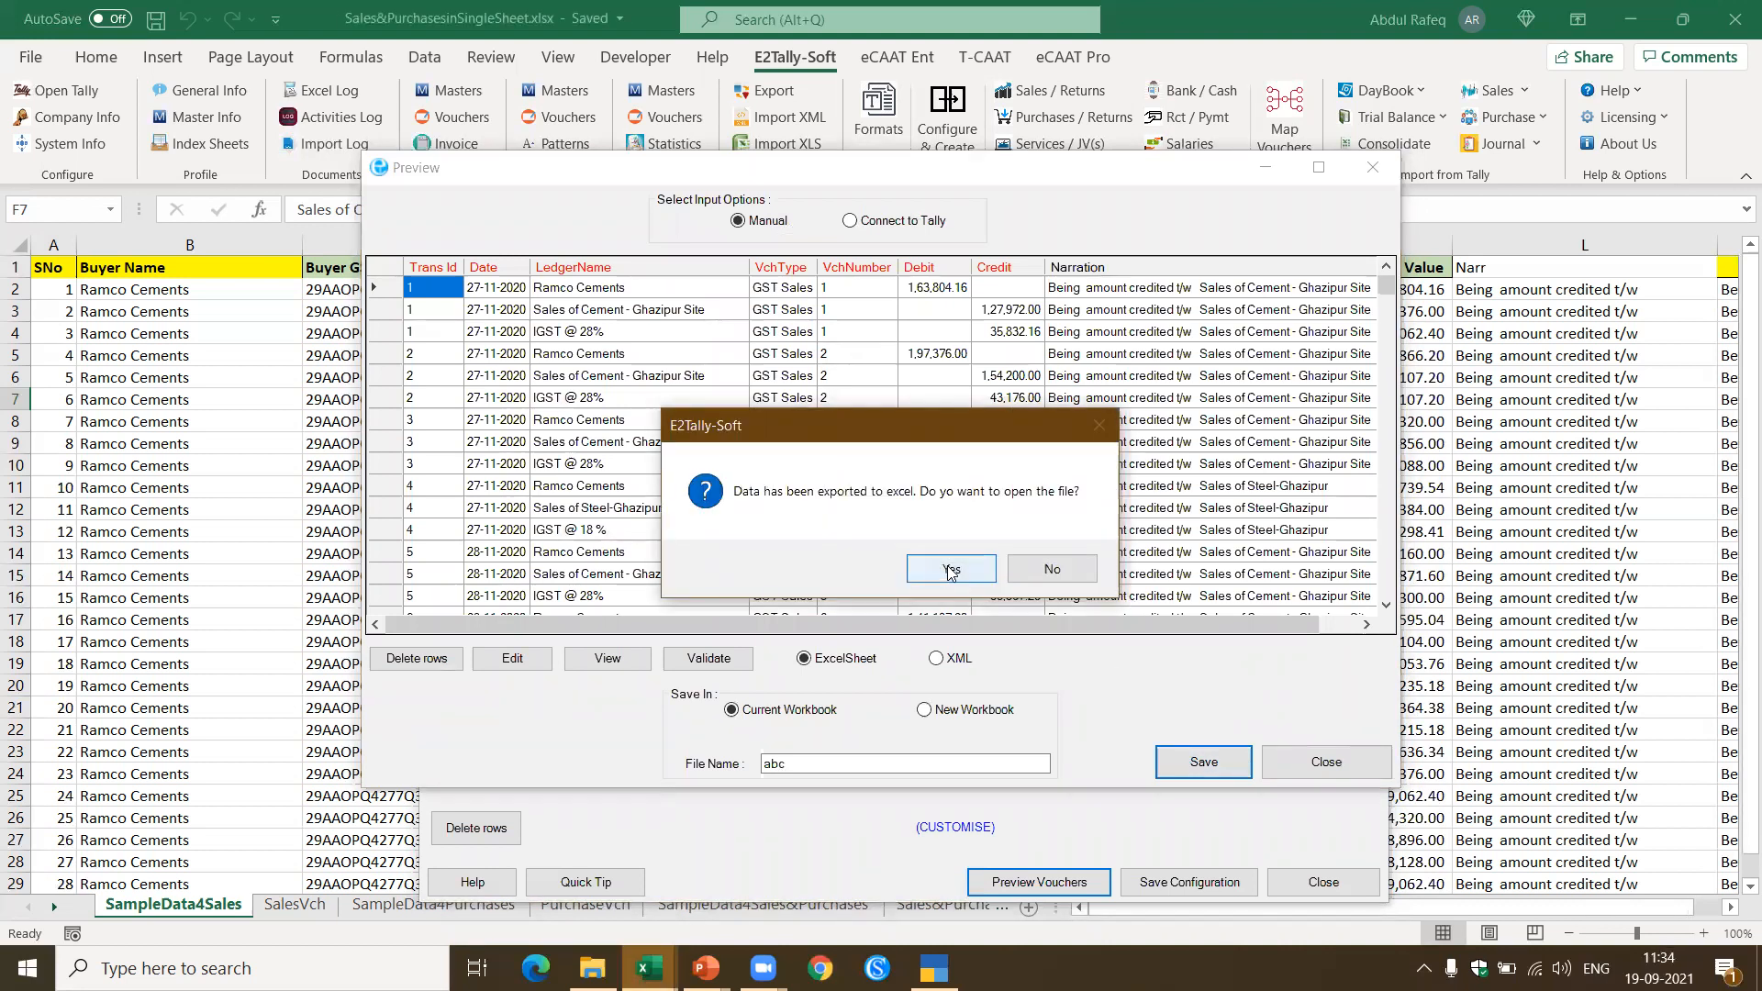
pyautogui.click(949, 571)
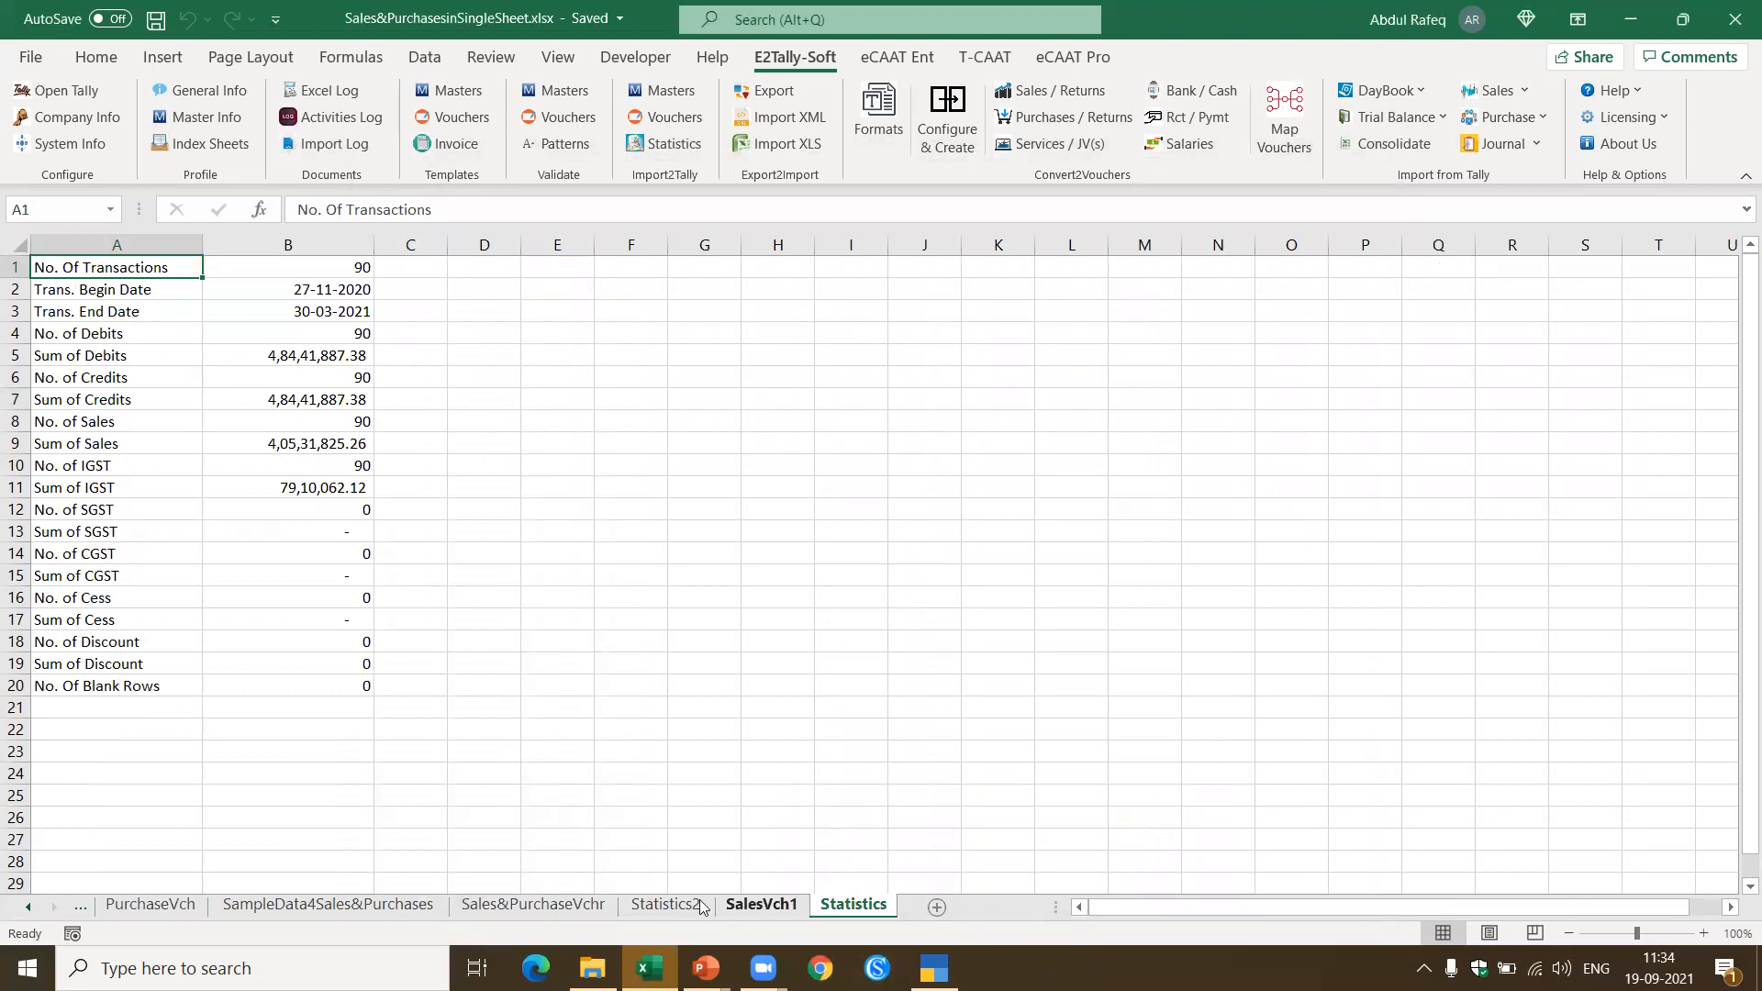
# Step: Examine the generated vouchers in the SalesVch1 sheet from the first entries to the last row
pyautogui.click(763, 905)
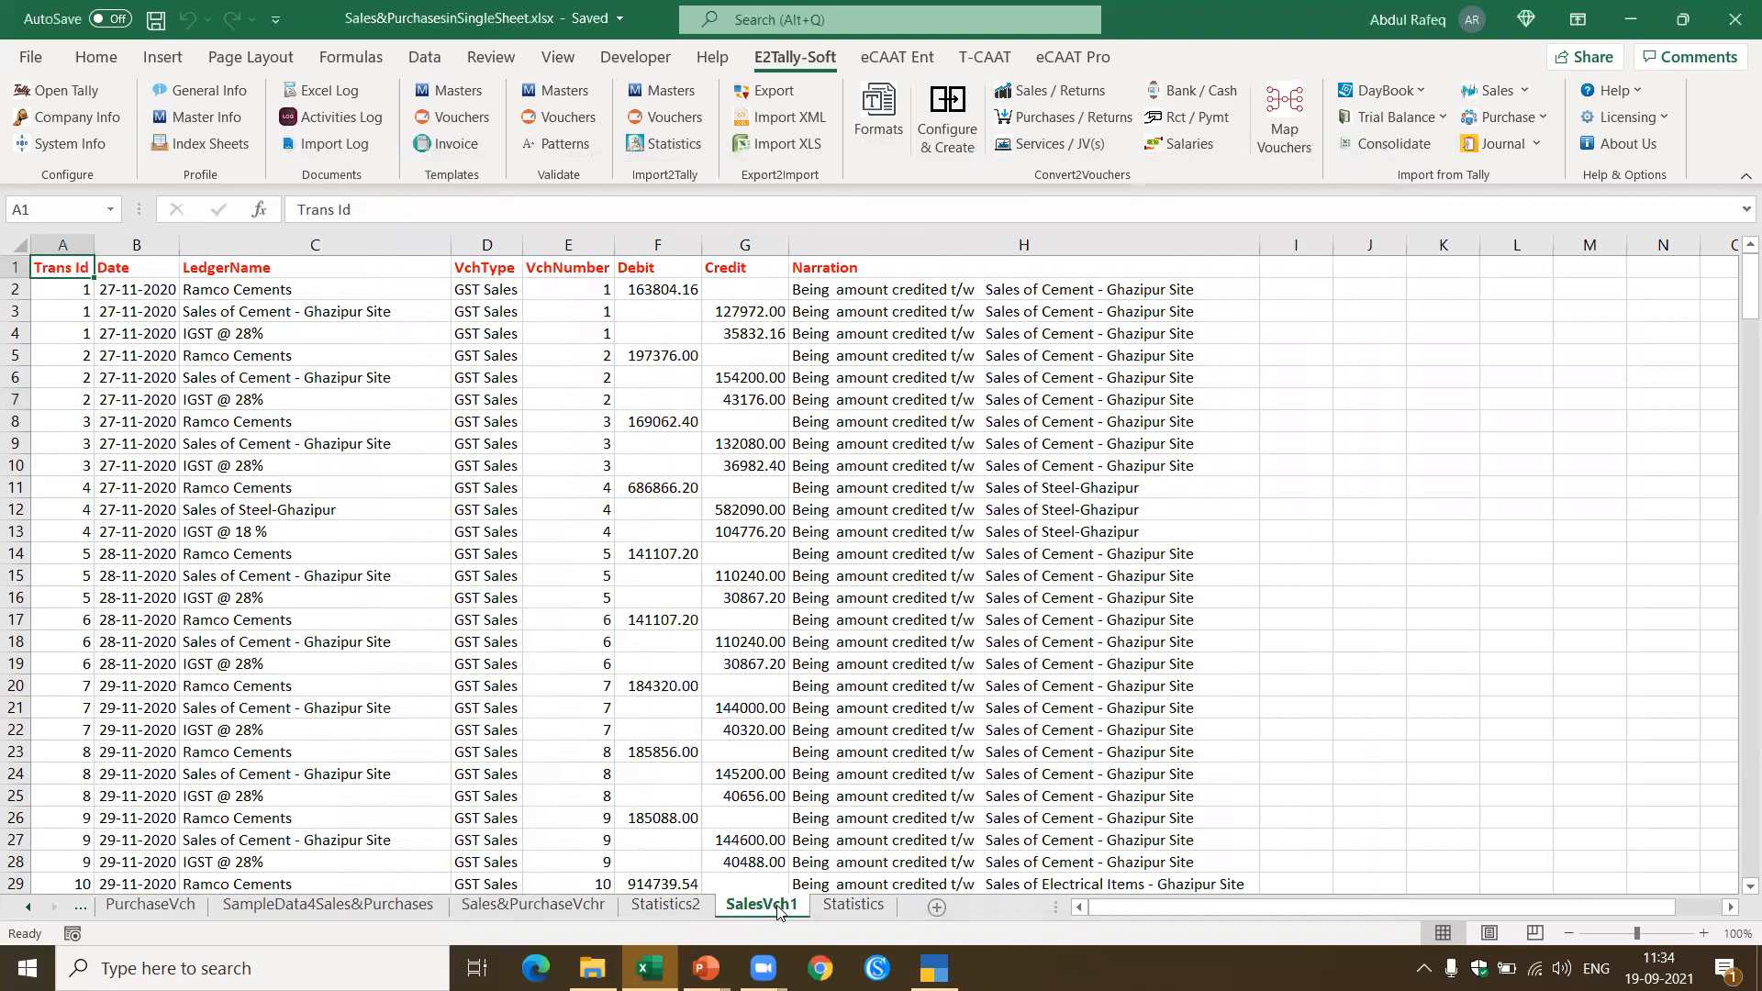
pyautogui.click(234, 377)
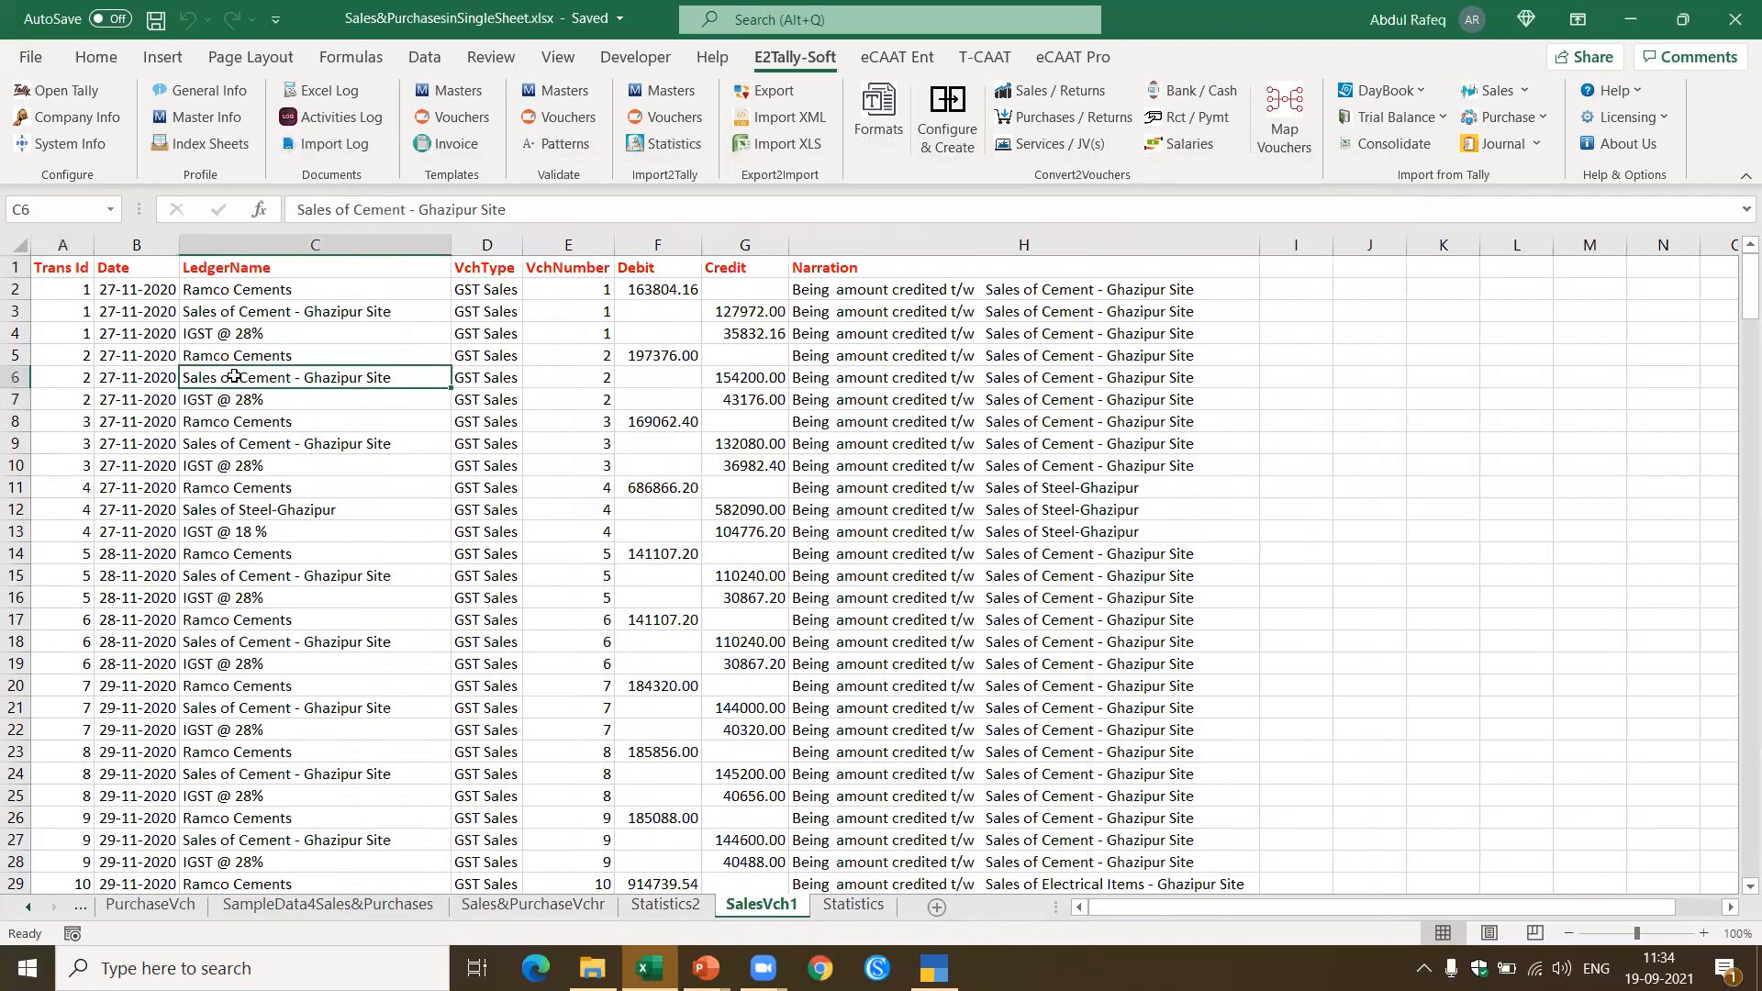
pyautogui.hotkey('ctrl', 'Down')
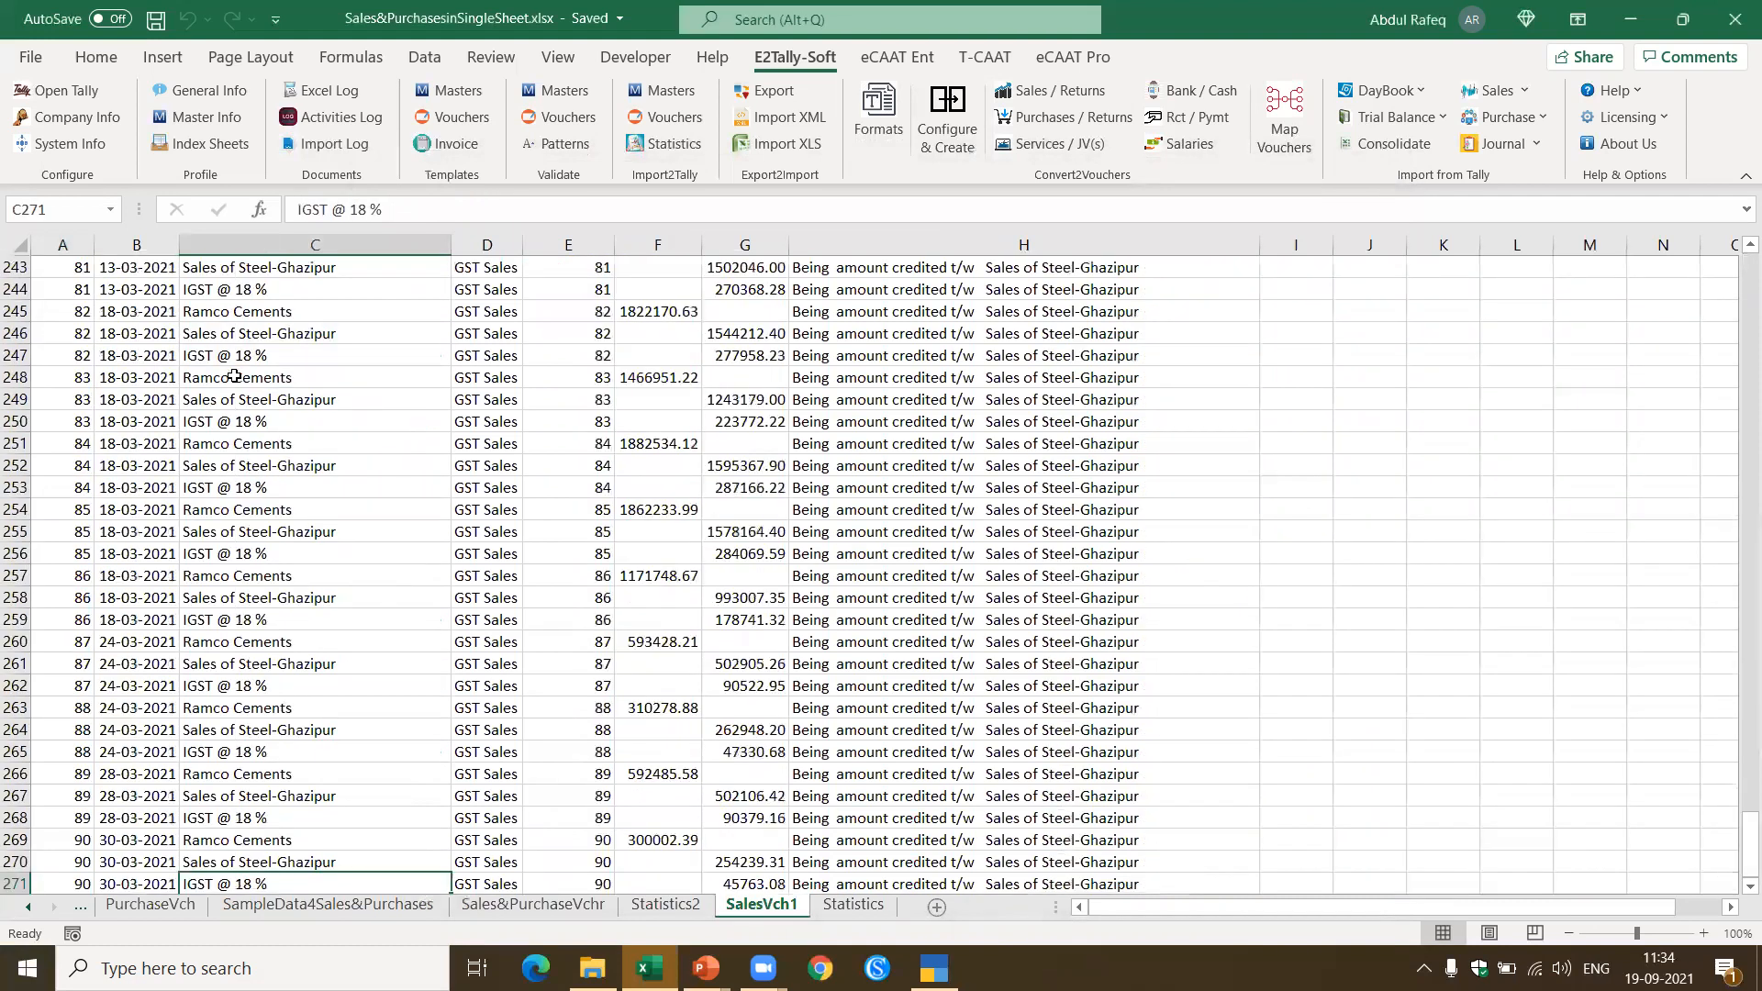
pyautogui.hotkey('ctrl', 'Home')
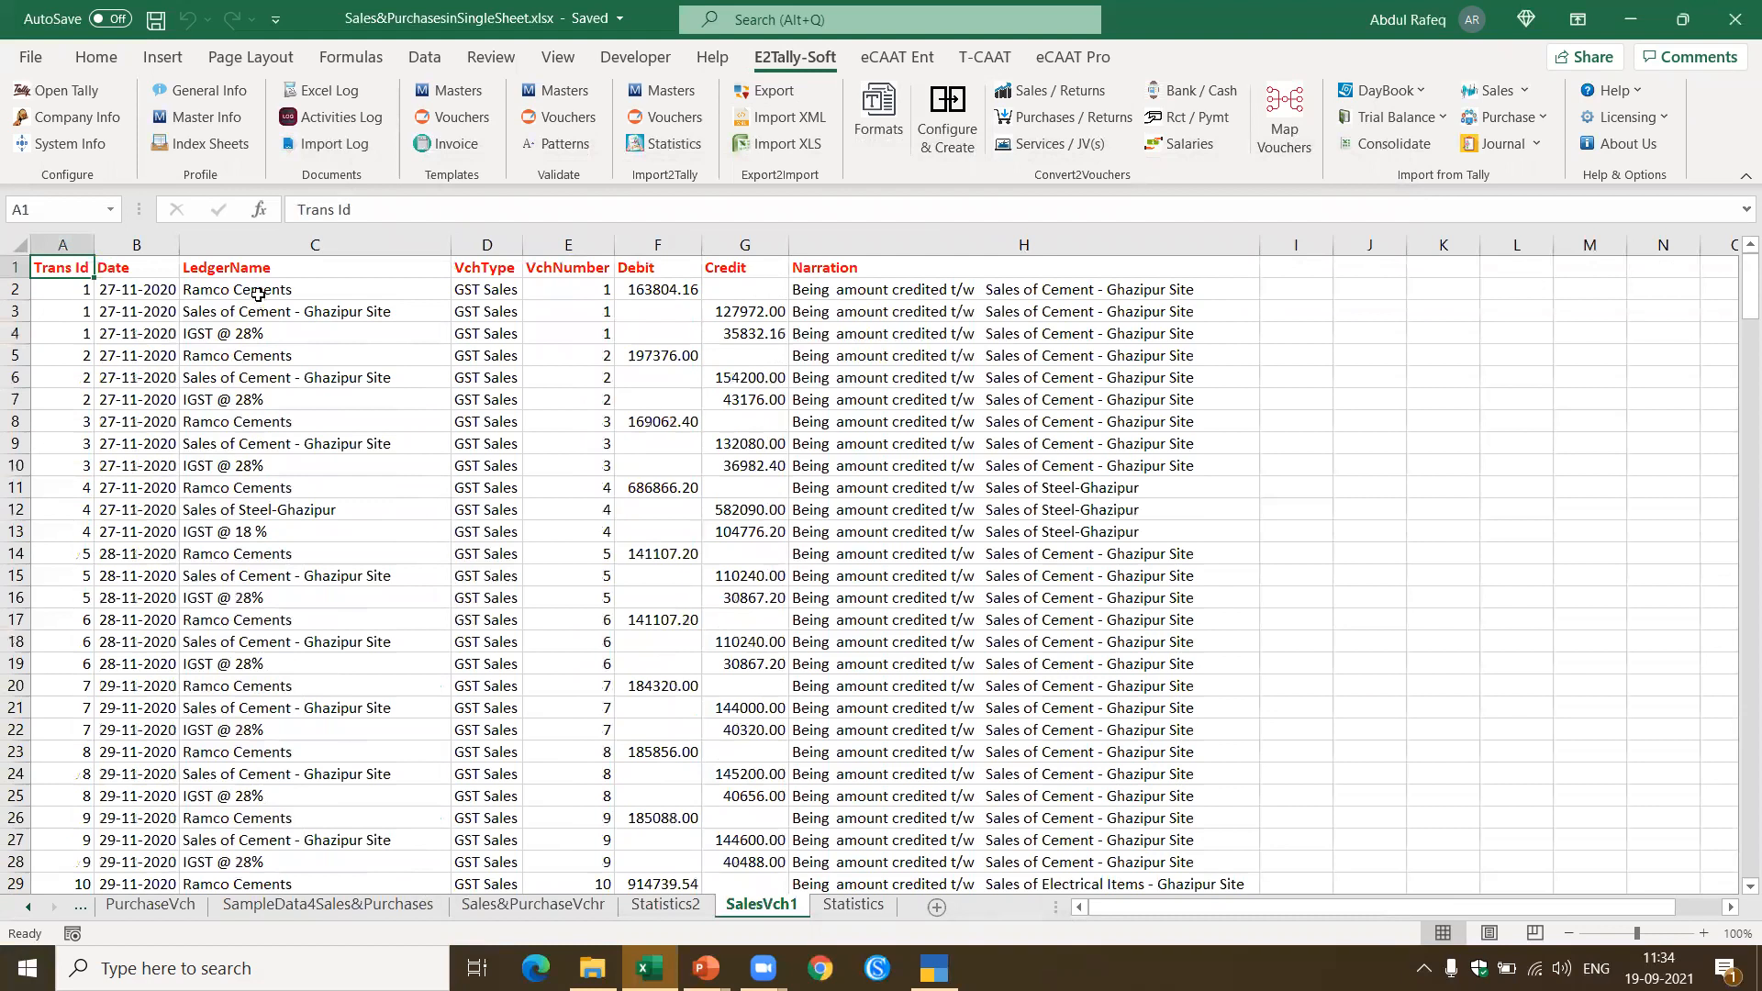
pyautogui.click(259, 293)
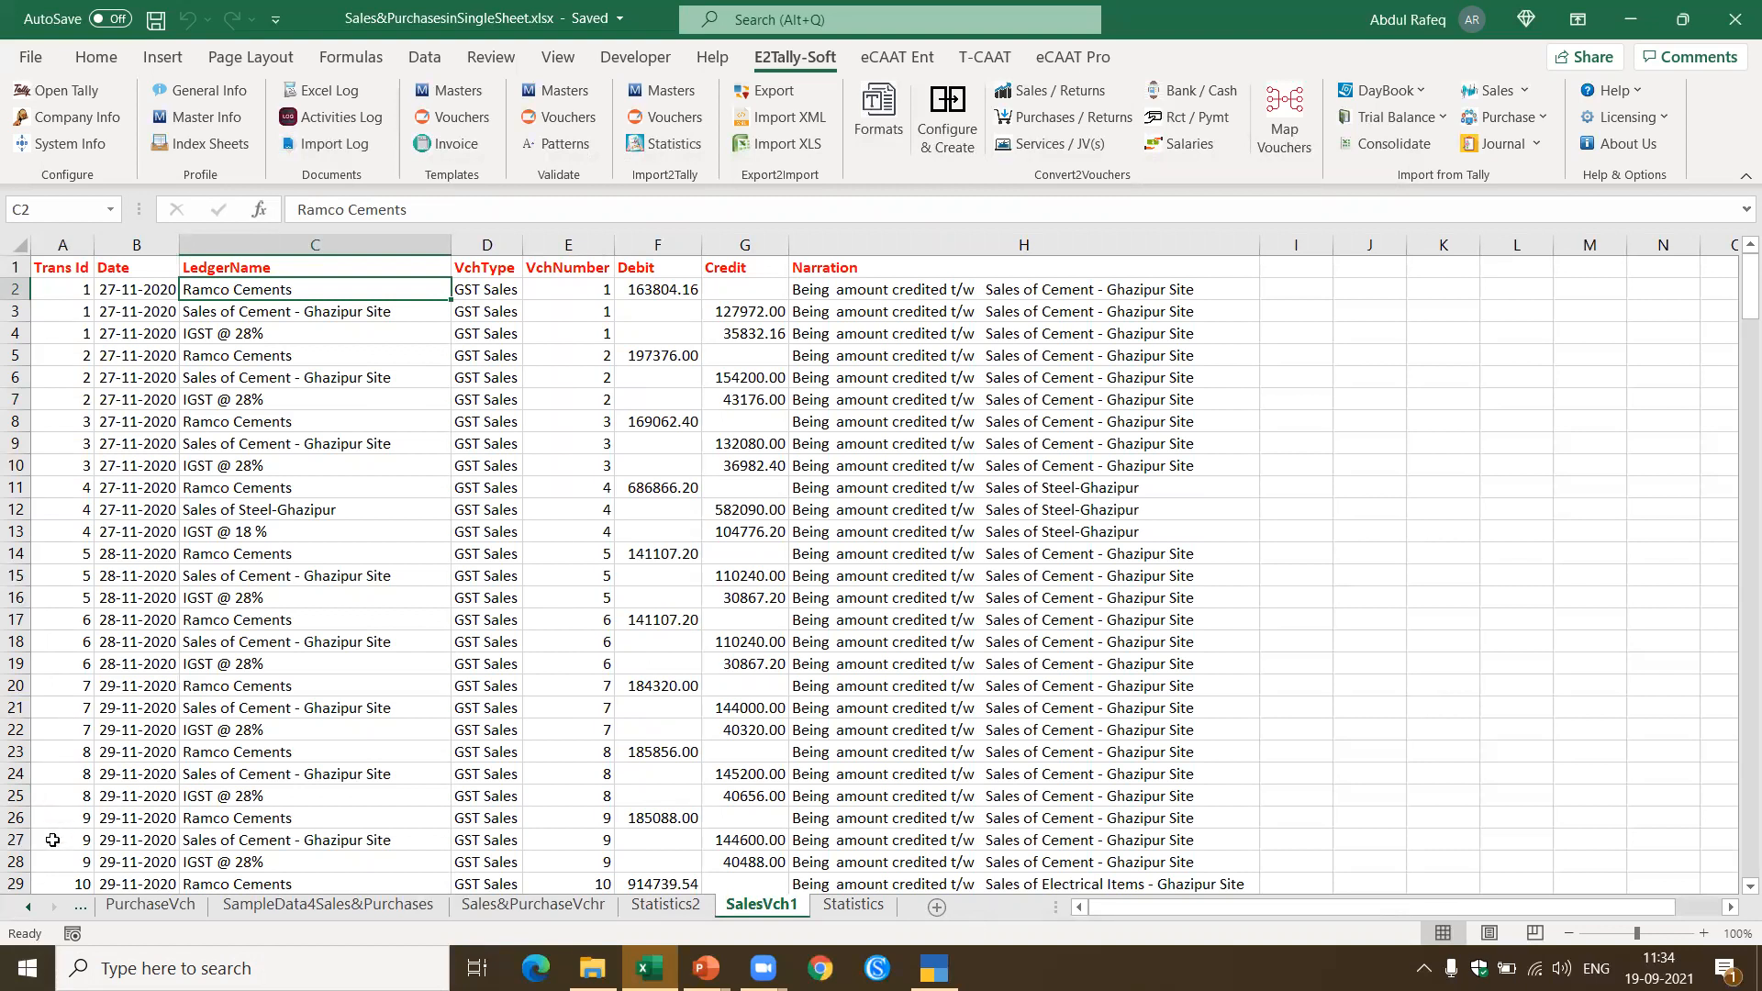
pyautogui.click(37, 911)
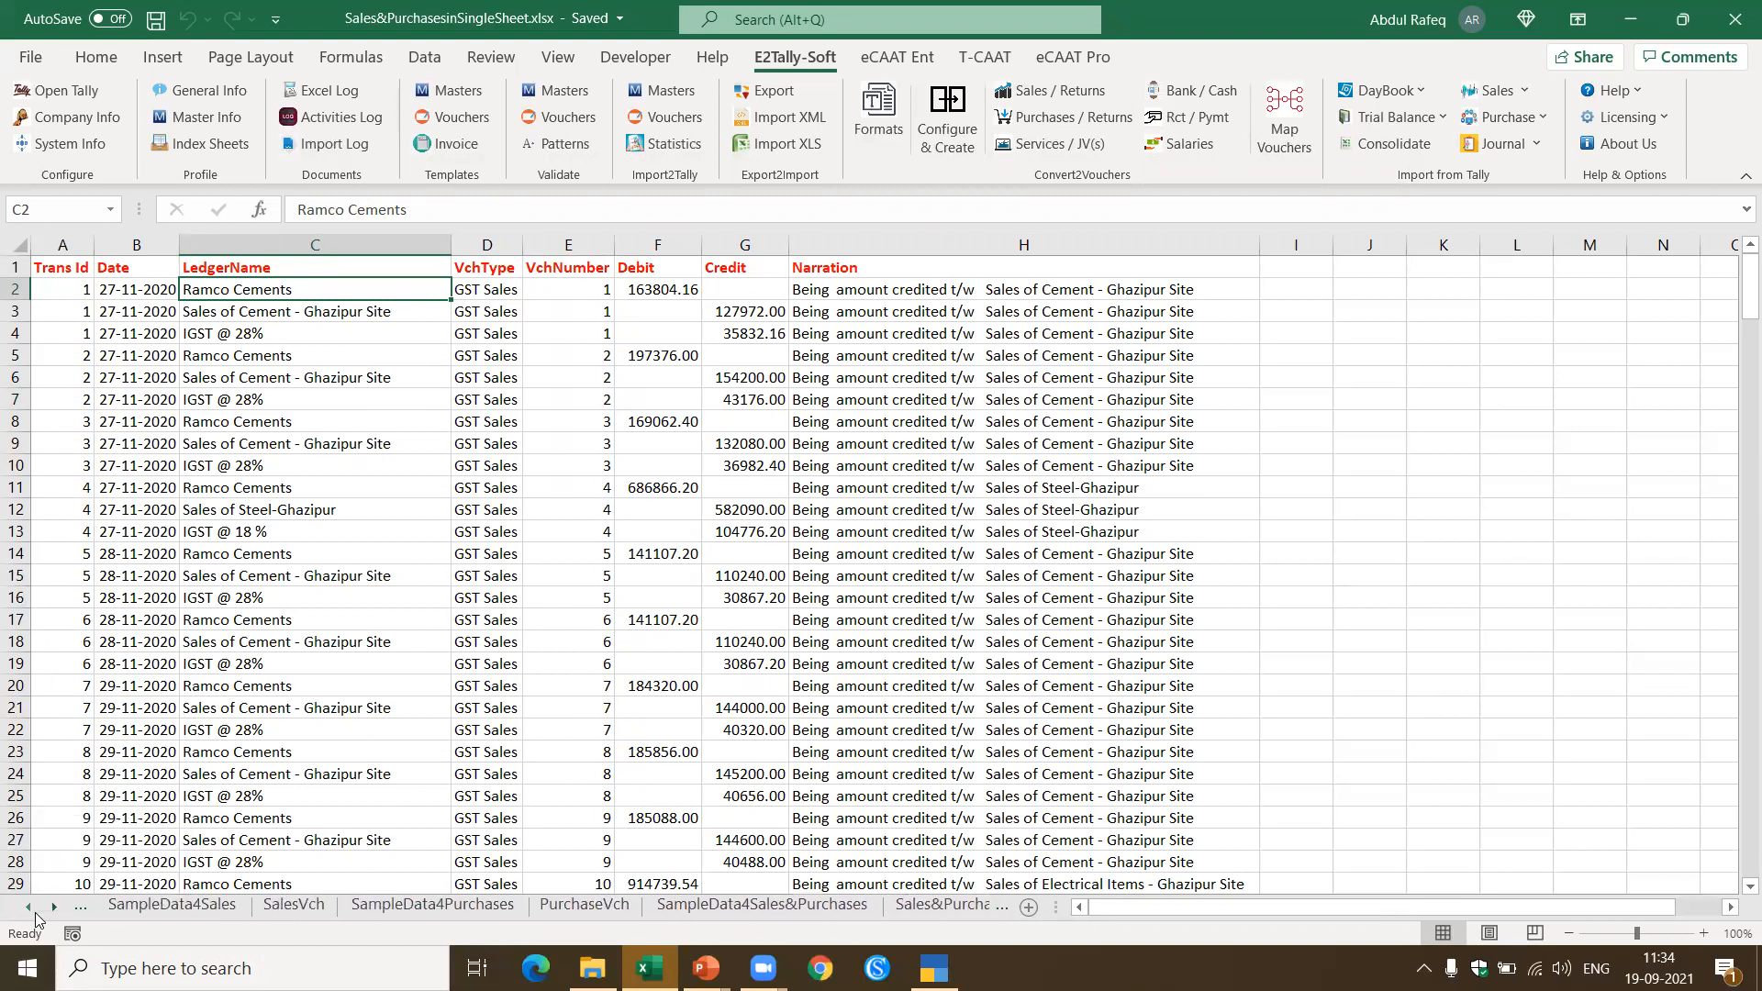
pyautogui.click(256, 491)
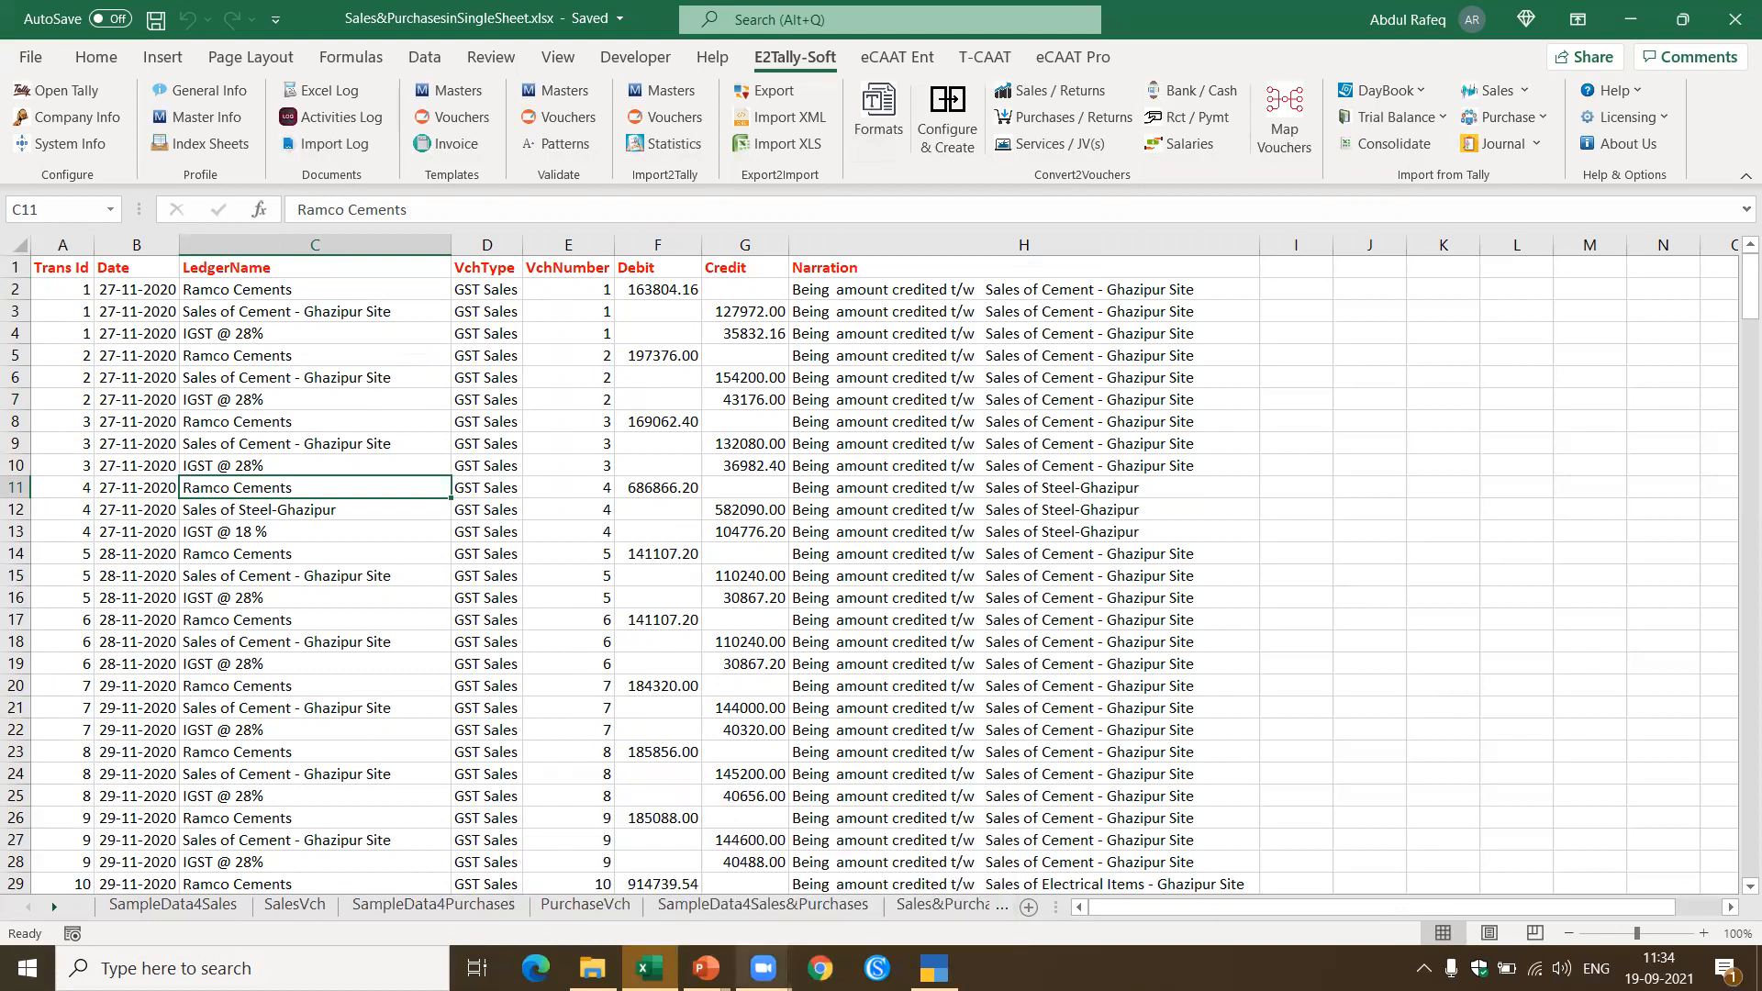
pyautogui.hotkey('alt', 'Tab')
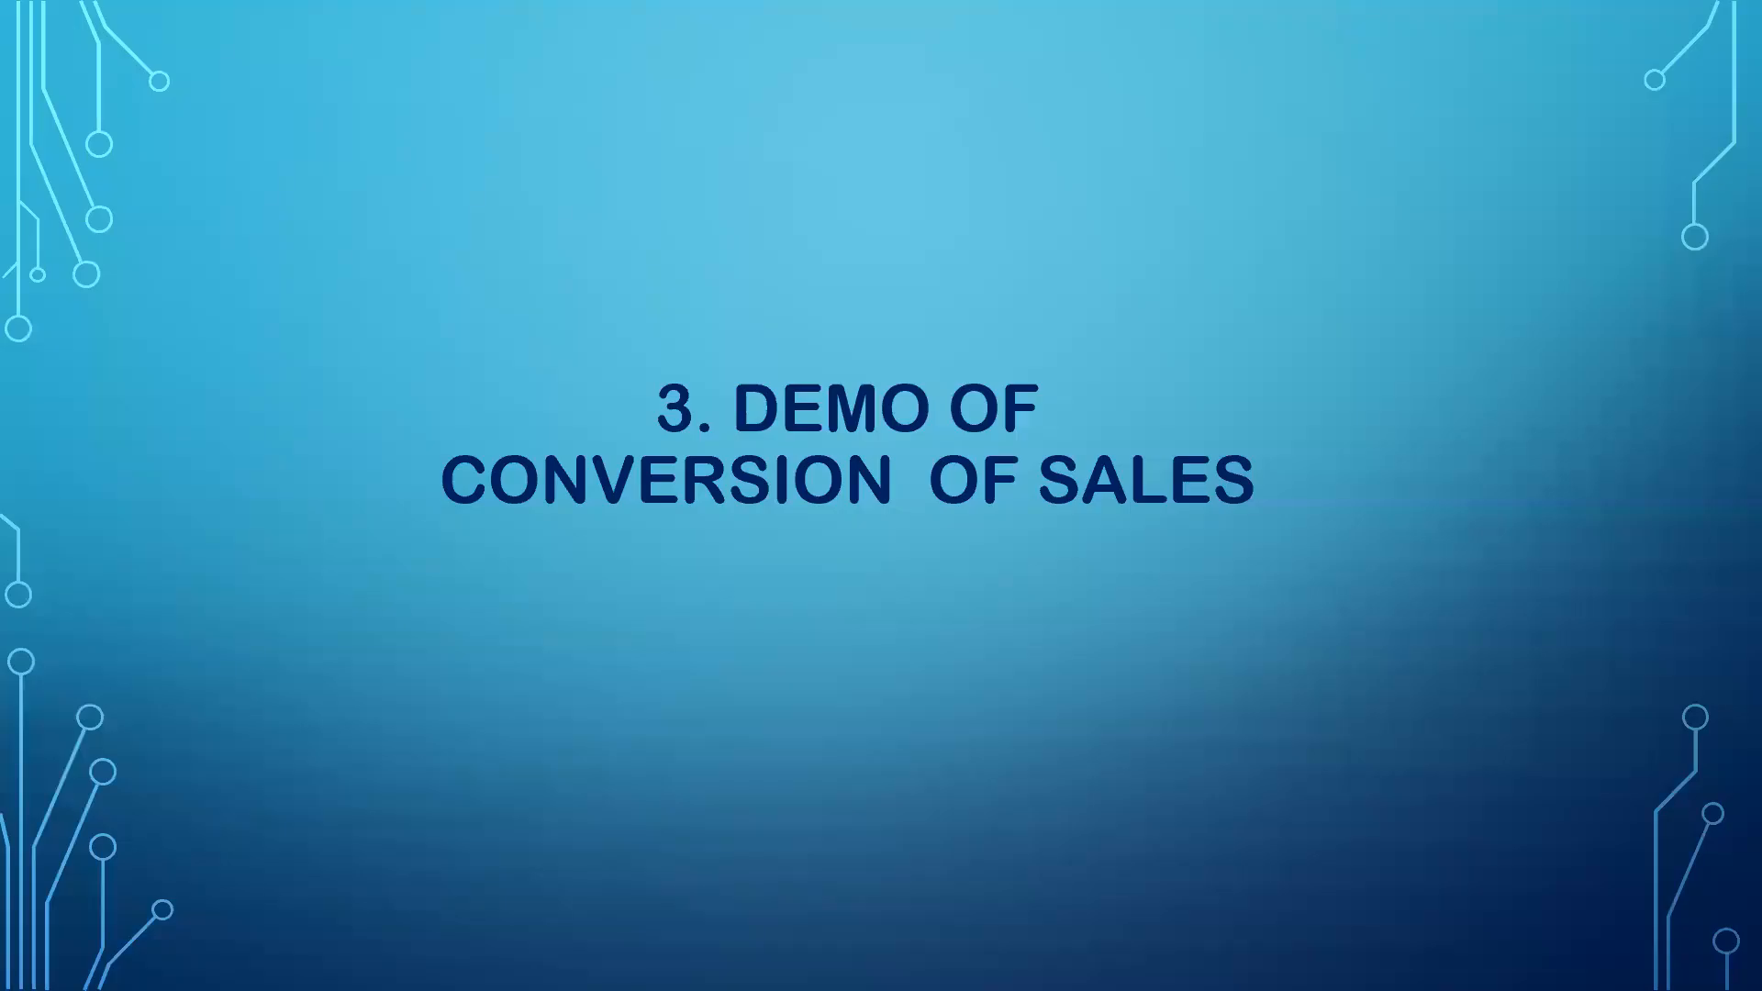
pyautogui.press('Right')
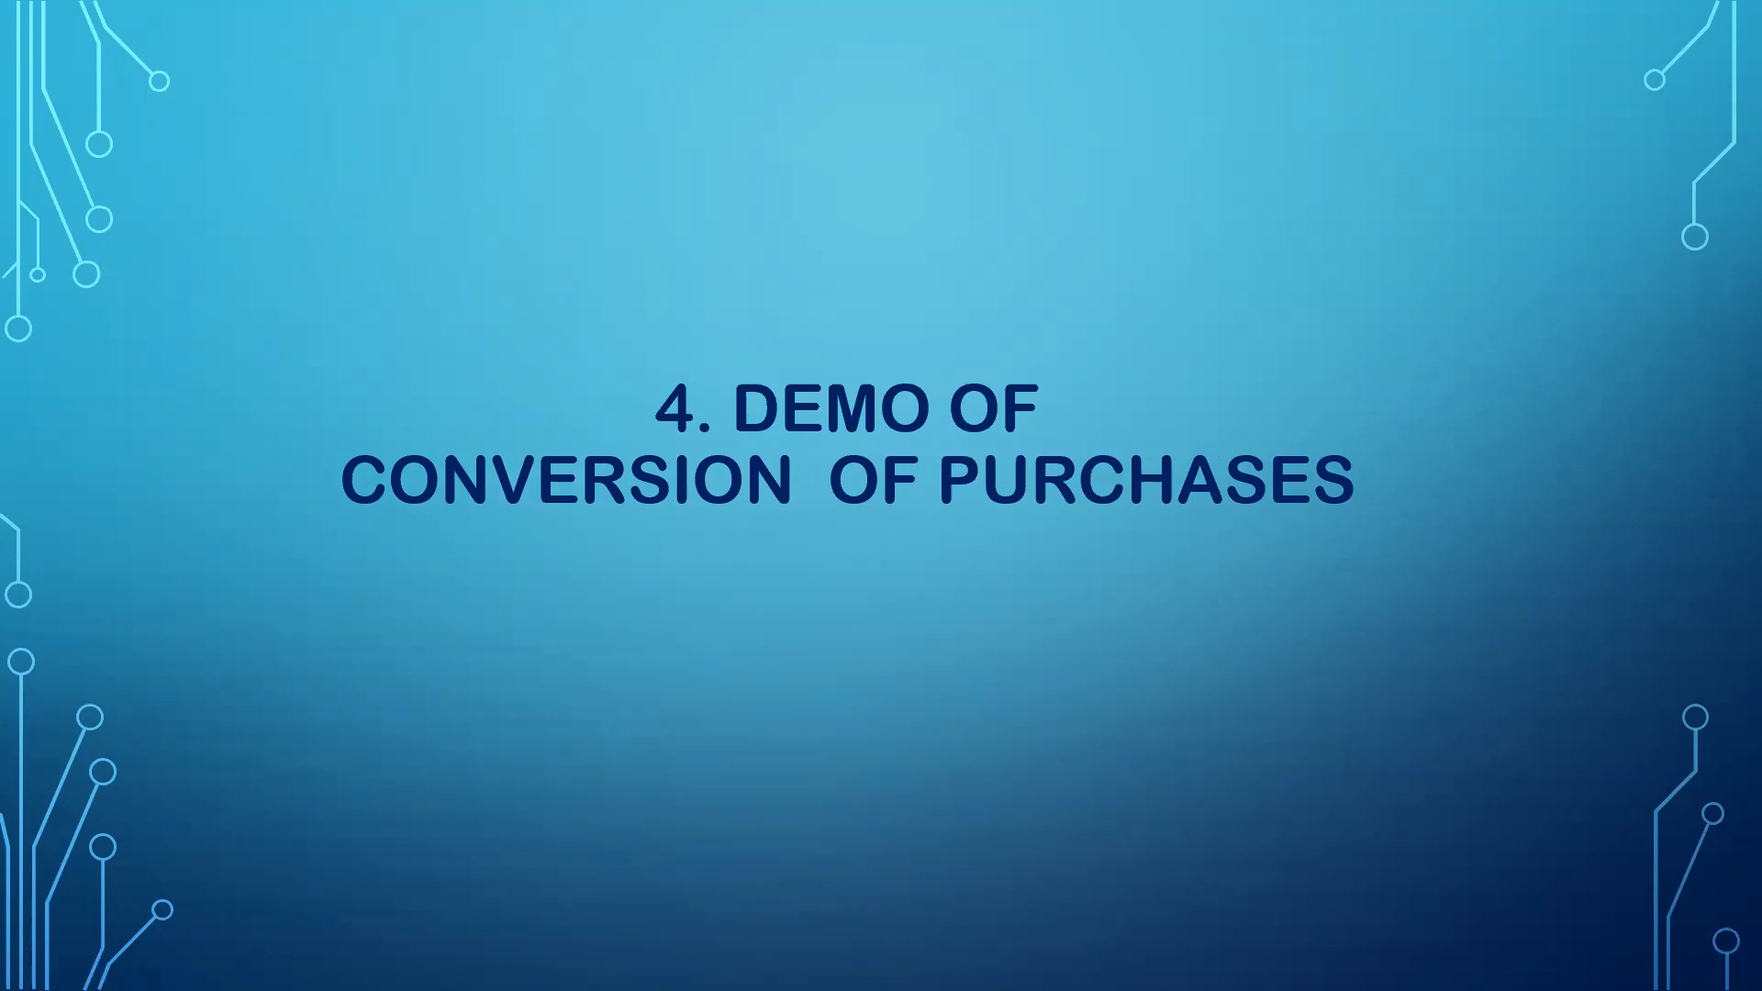
pyautogui.hotkey('alt', 'Tab')
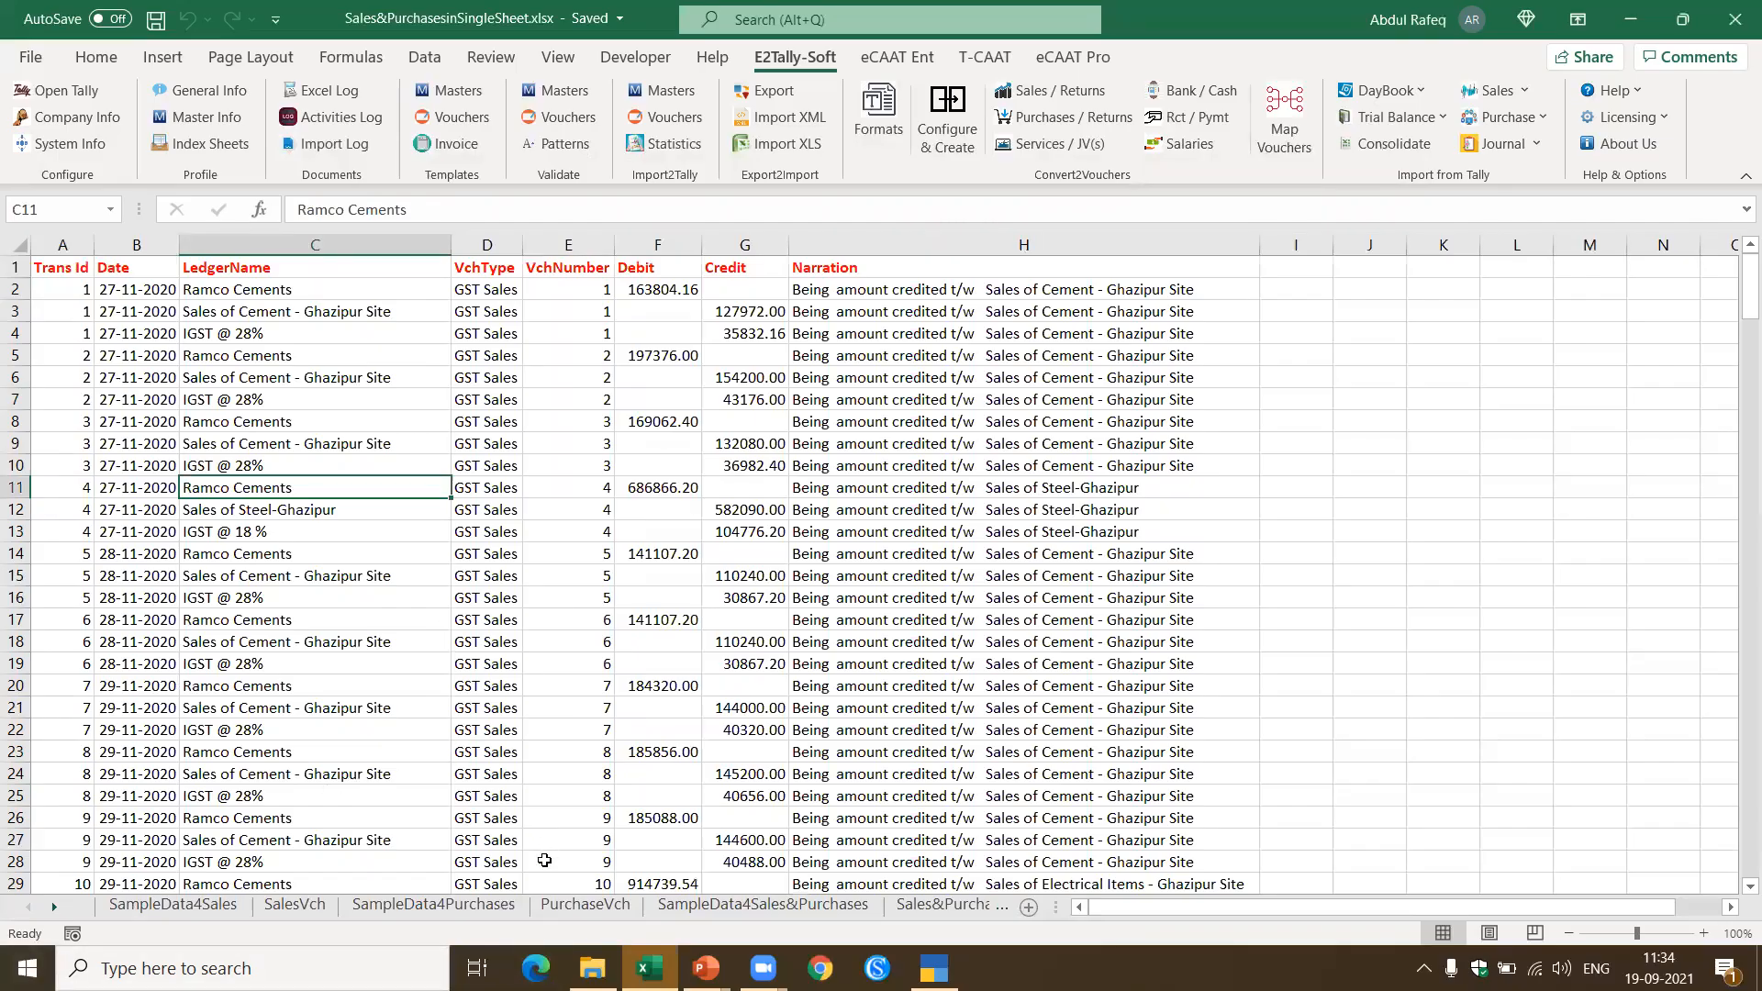
# Step: Examine the SampleData4Purchases sheet, checking the extent of its rows and the serial number, supplier and invoice columns
pyautogui.click(464, 906)
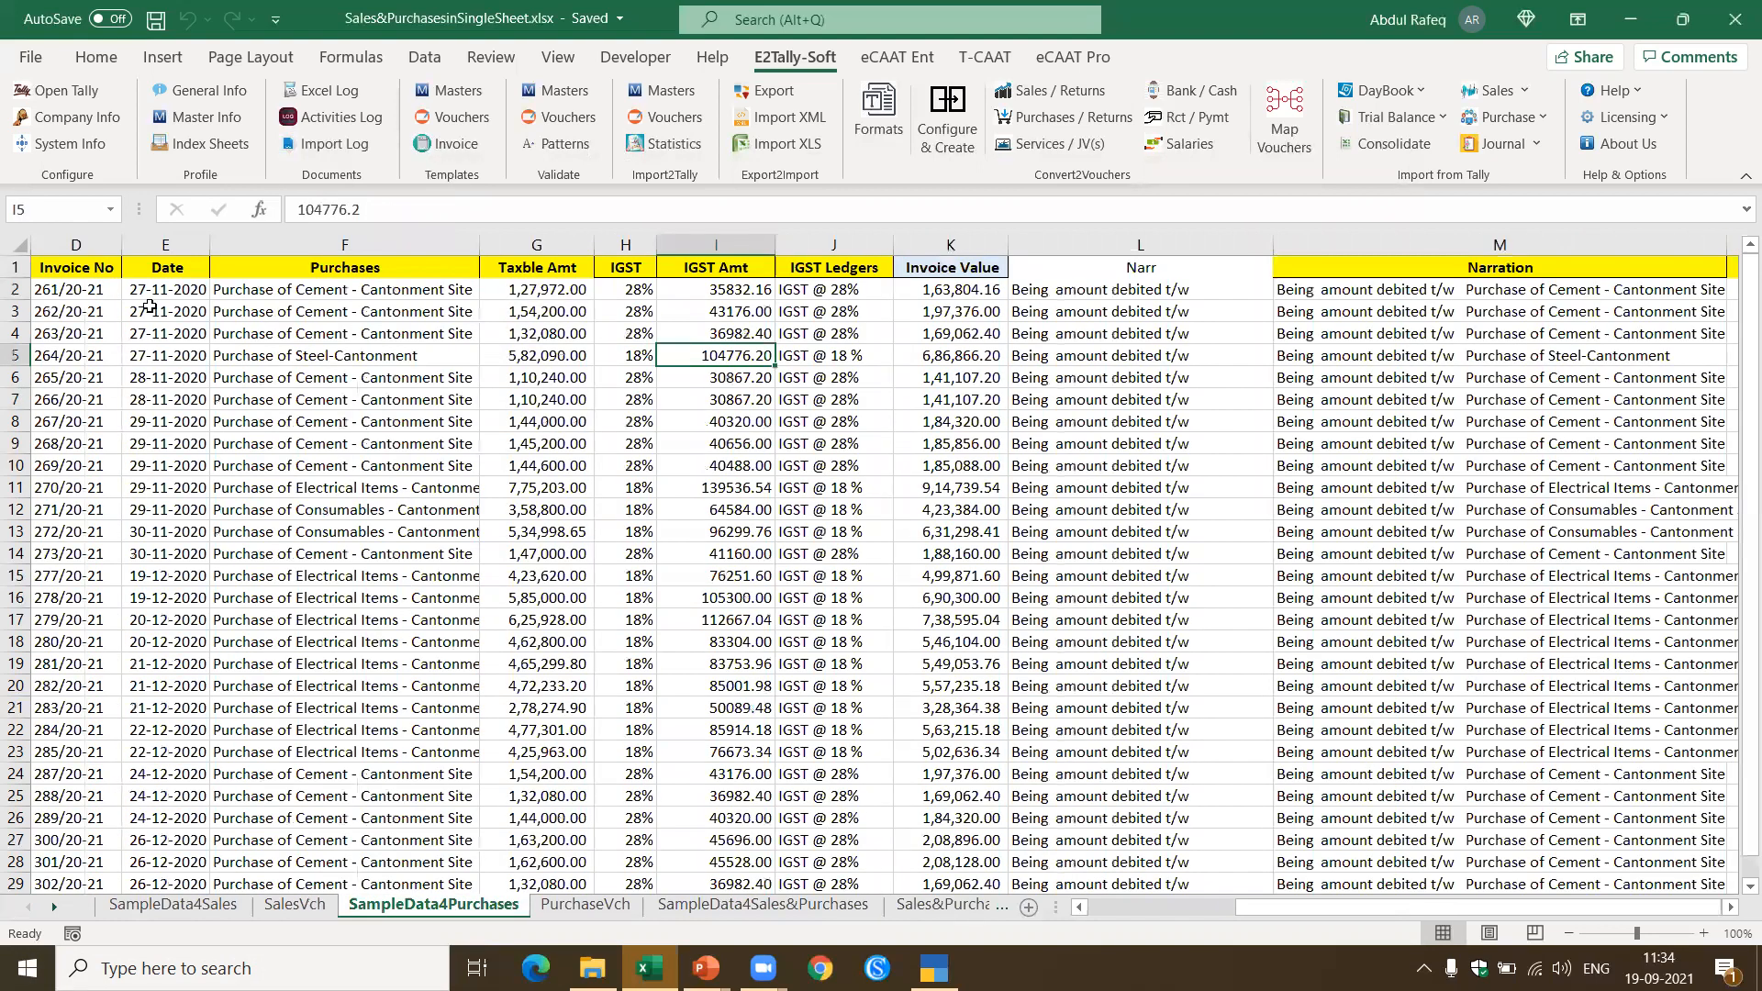
pyautogui.hotkey('ctrl', 'Home')
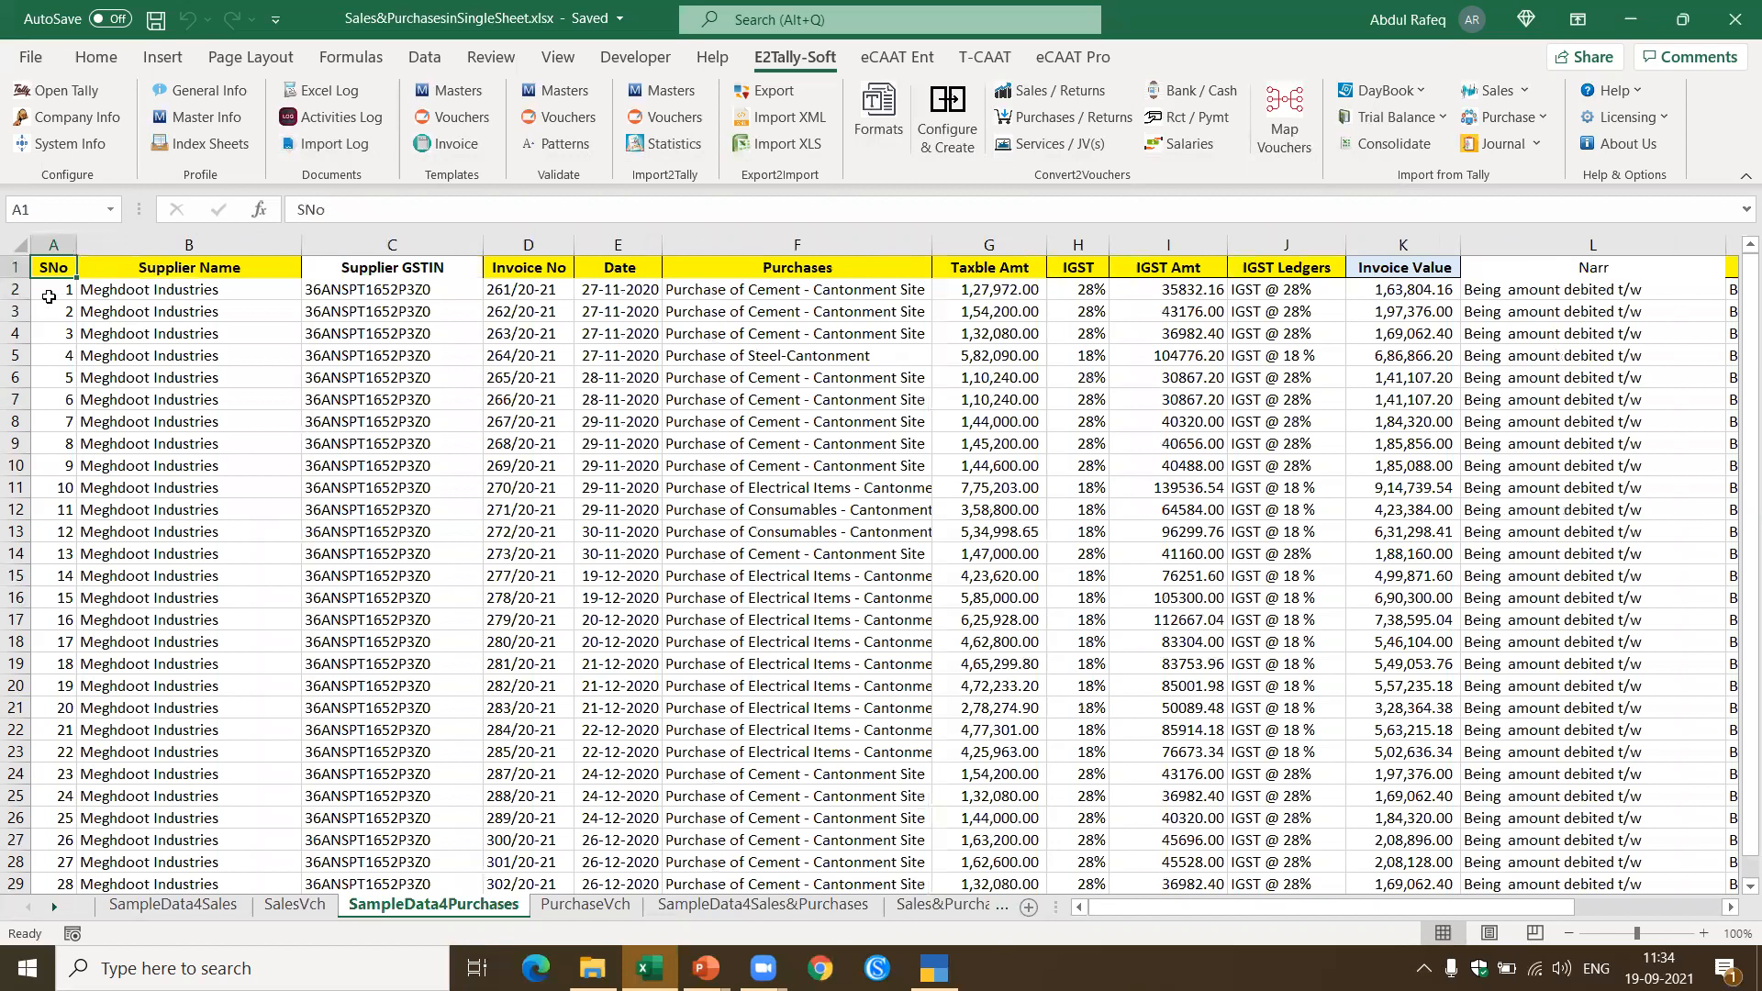
pyautogui.hotkey('ctrl', 'Down')
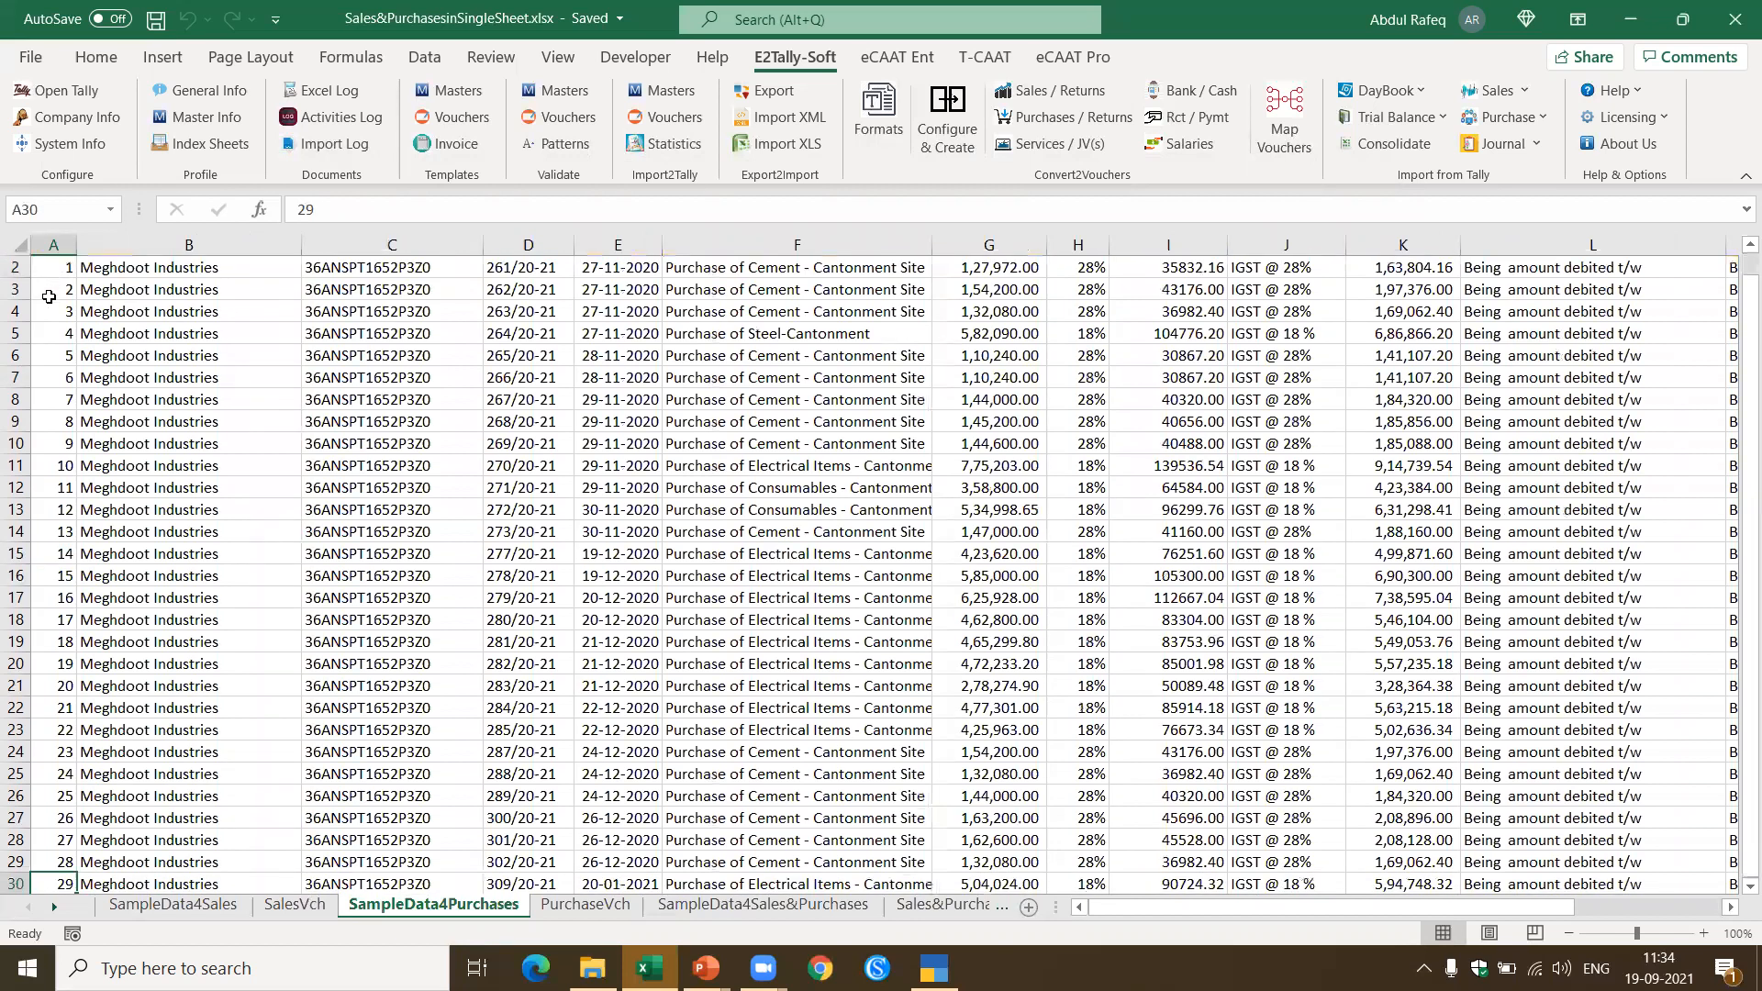
pyautogui.hotkey('ctrl', 'Up')
pyautogui.click(49, 296)
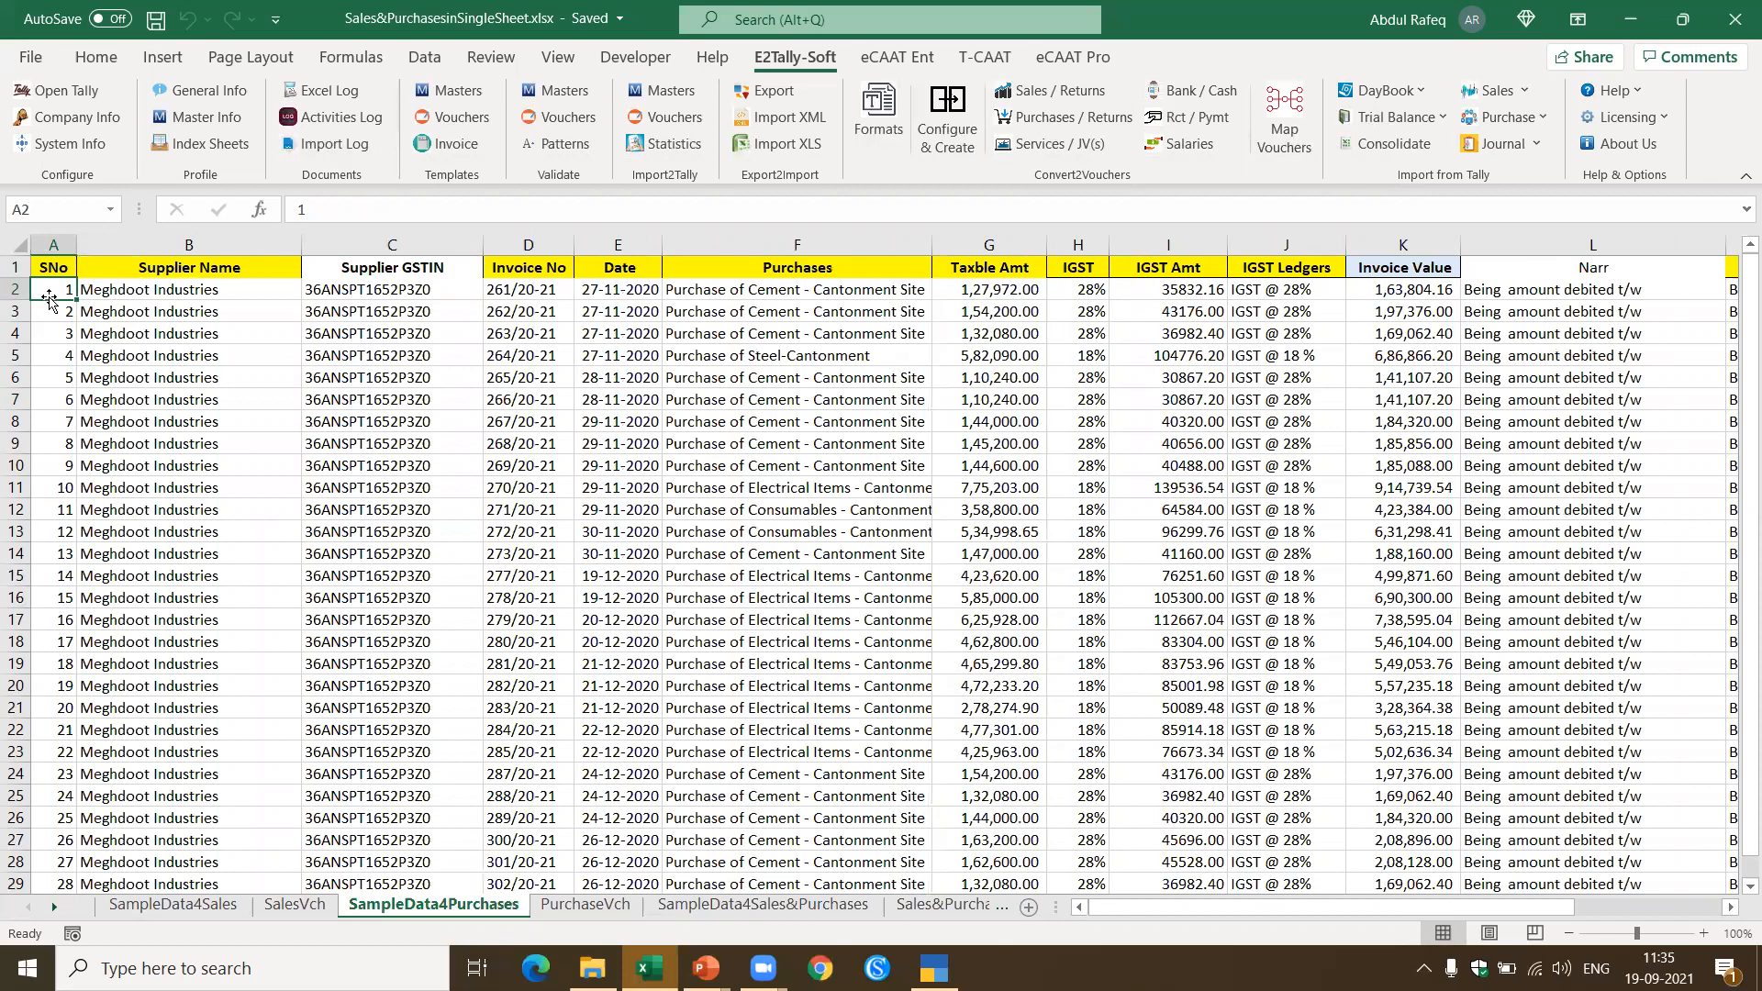
pyautogui.click(188, 395)
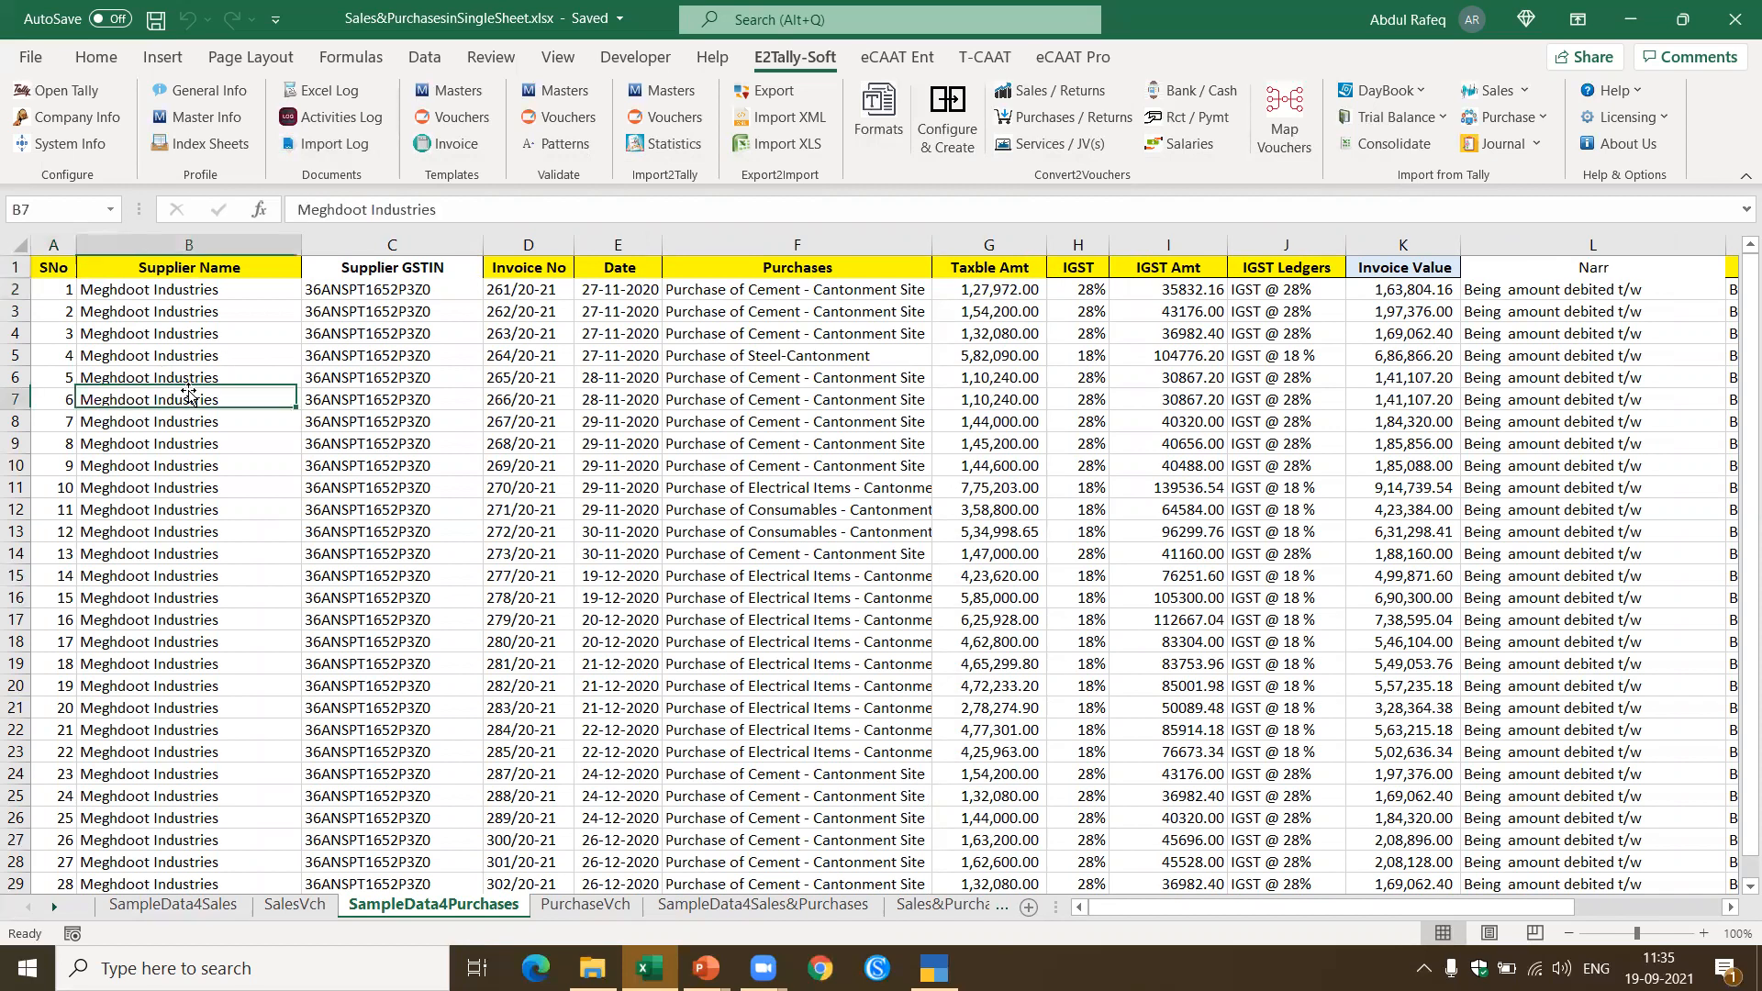
pyautogui.press('Right')
pyautogui.press('Right')
pyautogui.press('Right')
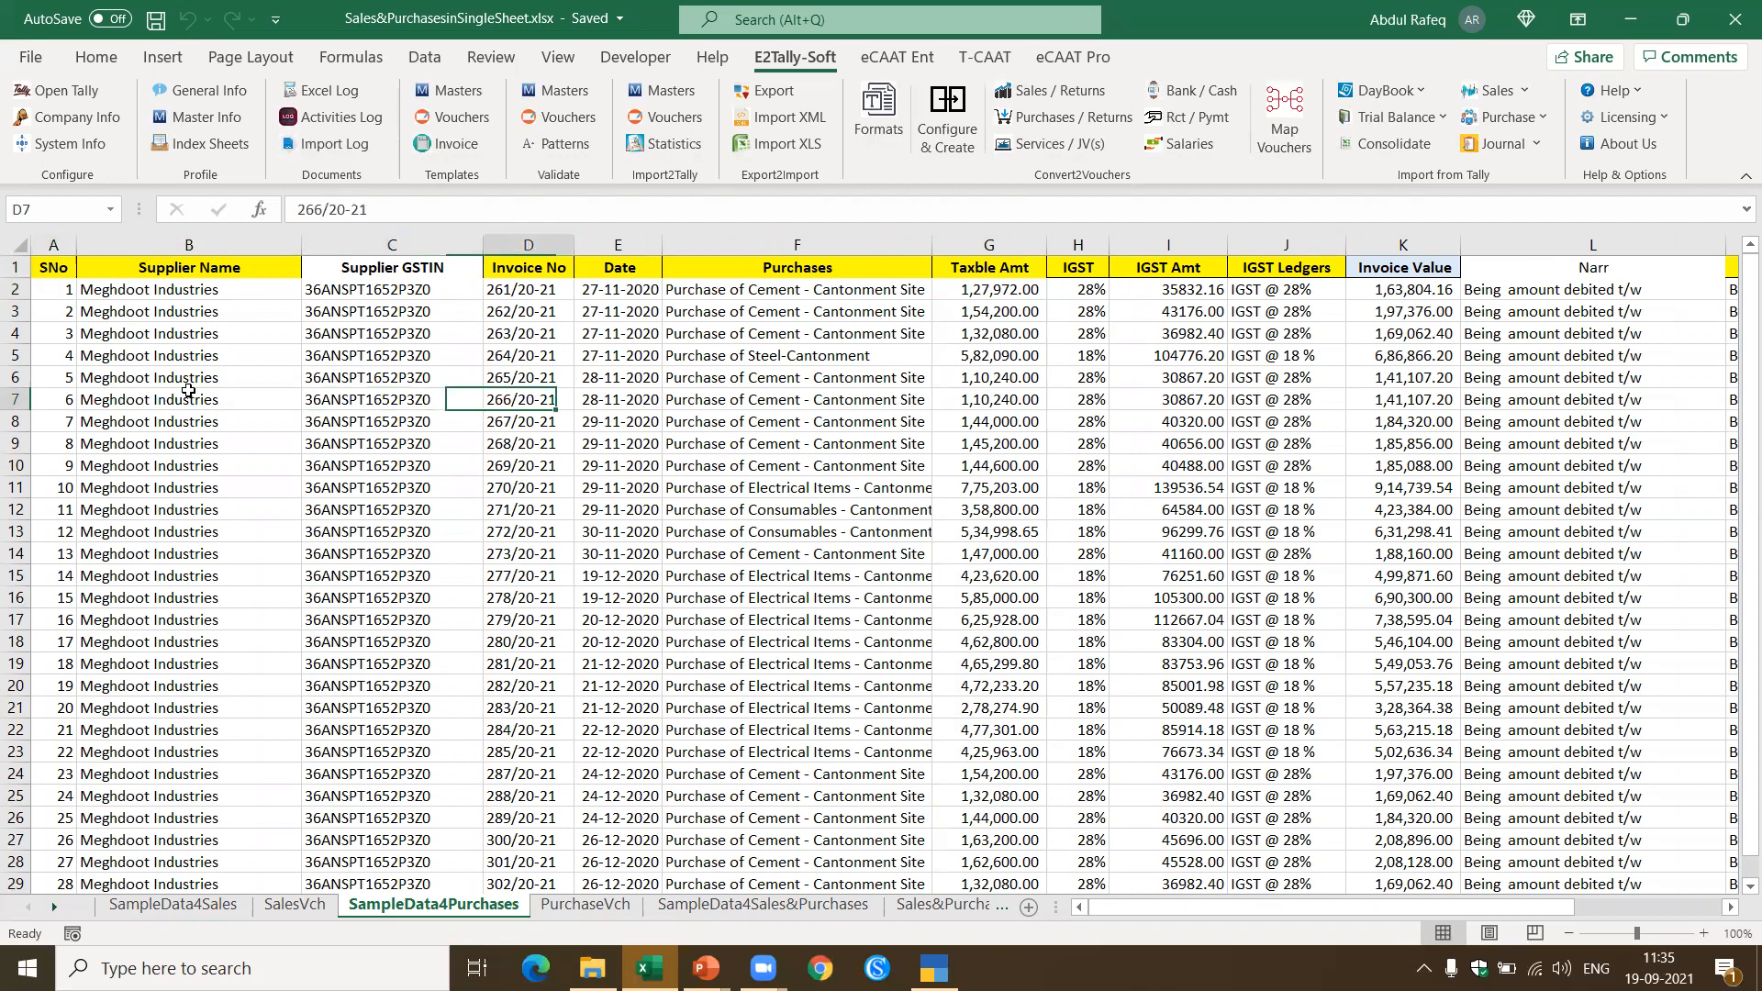
# Step: Examine the PurchaseVch sheet from its first to its last row, checking the transaction ID, date and ledger name columns
pyautogui.press('Right')
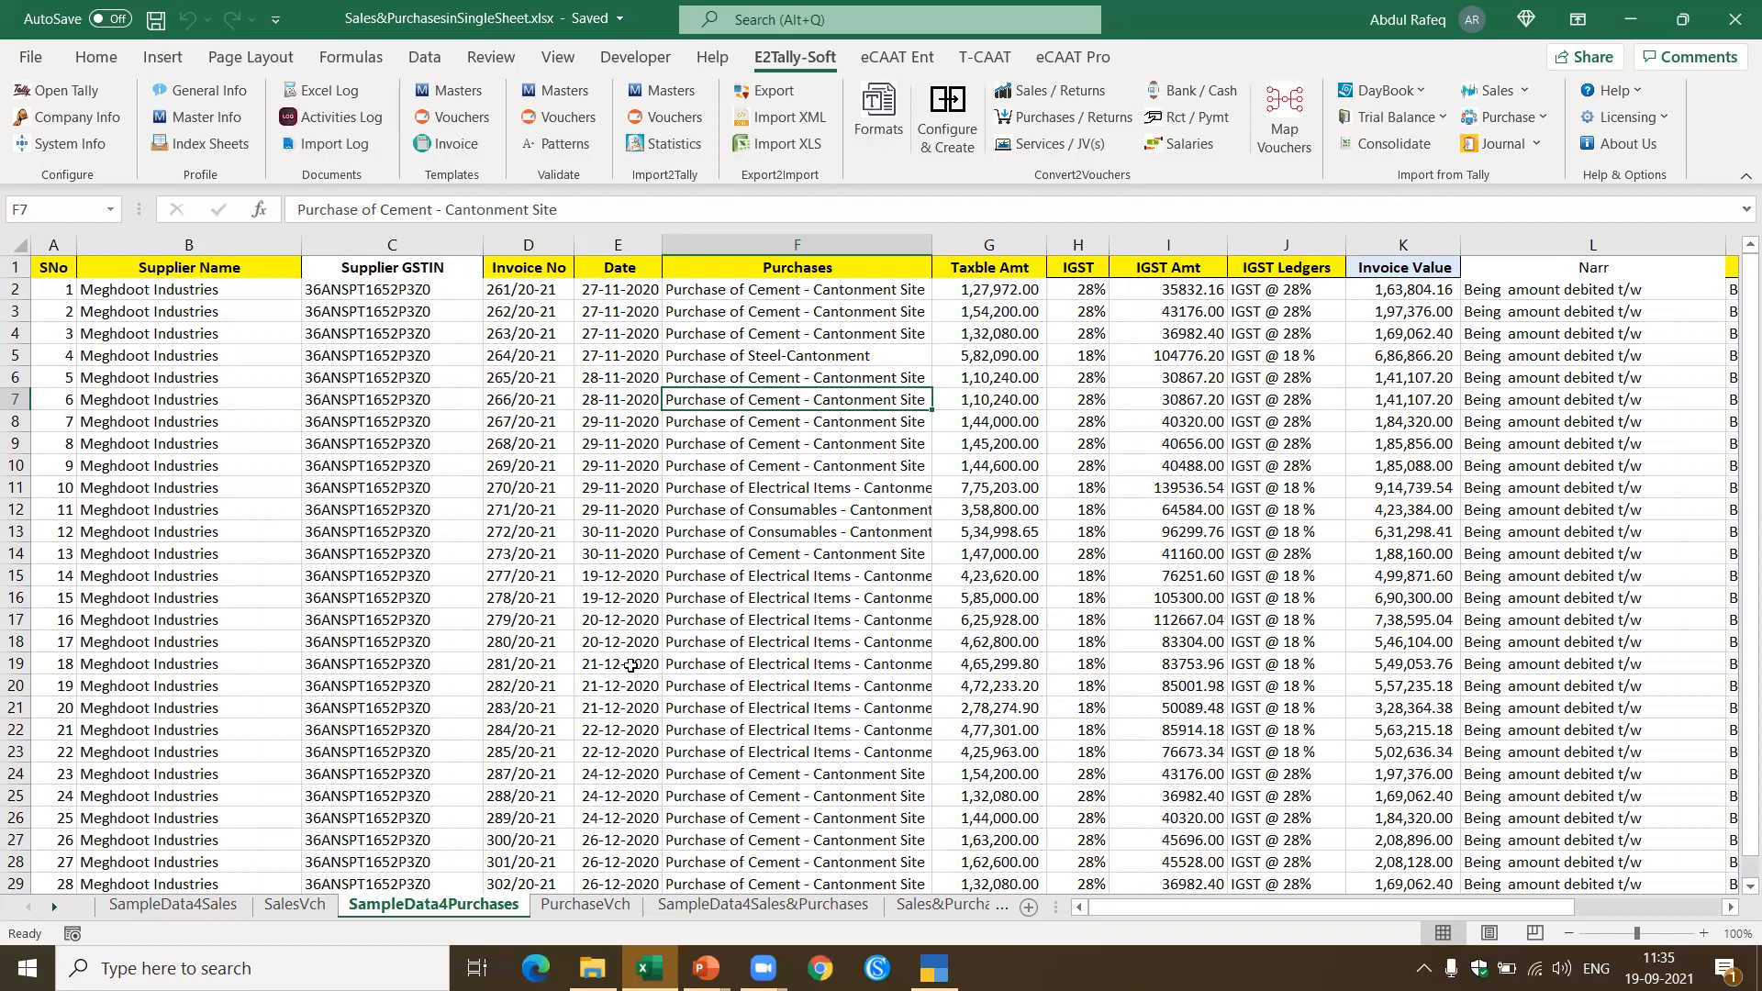
pyautogui.click(571, 905)
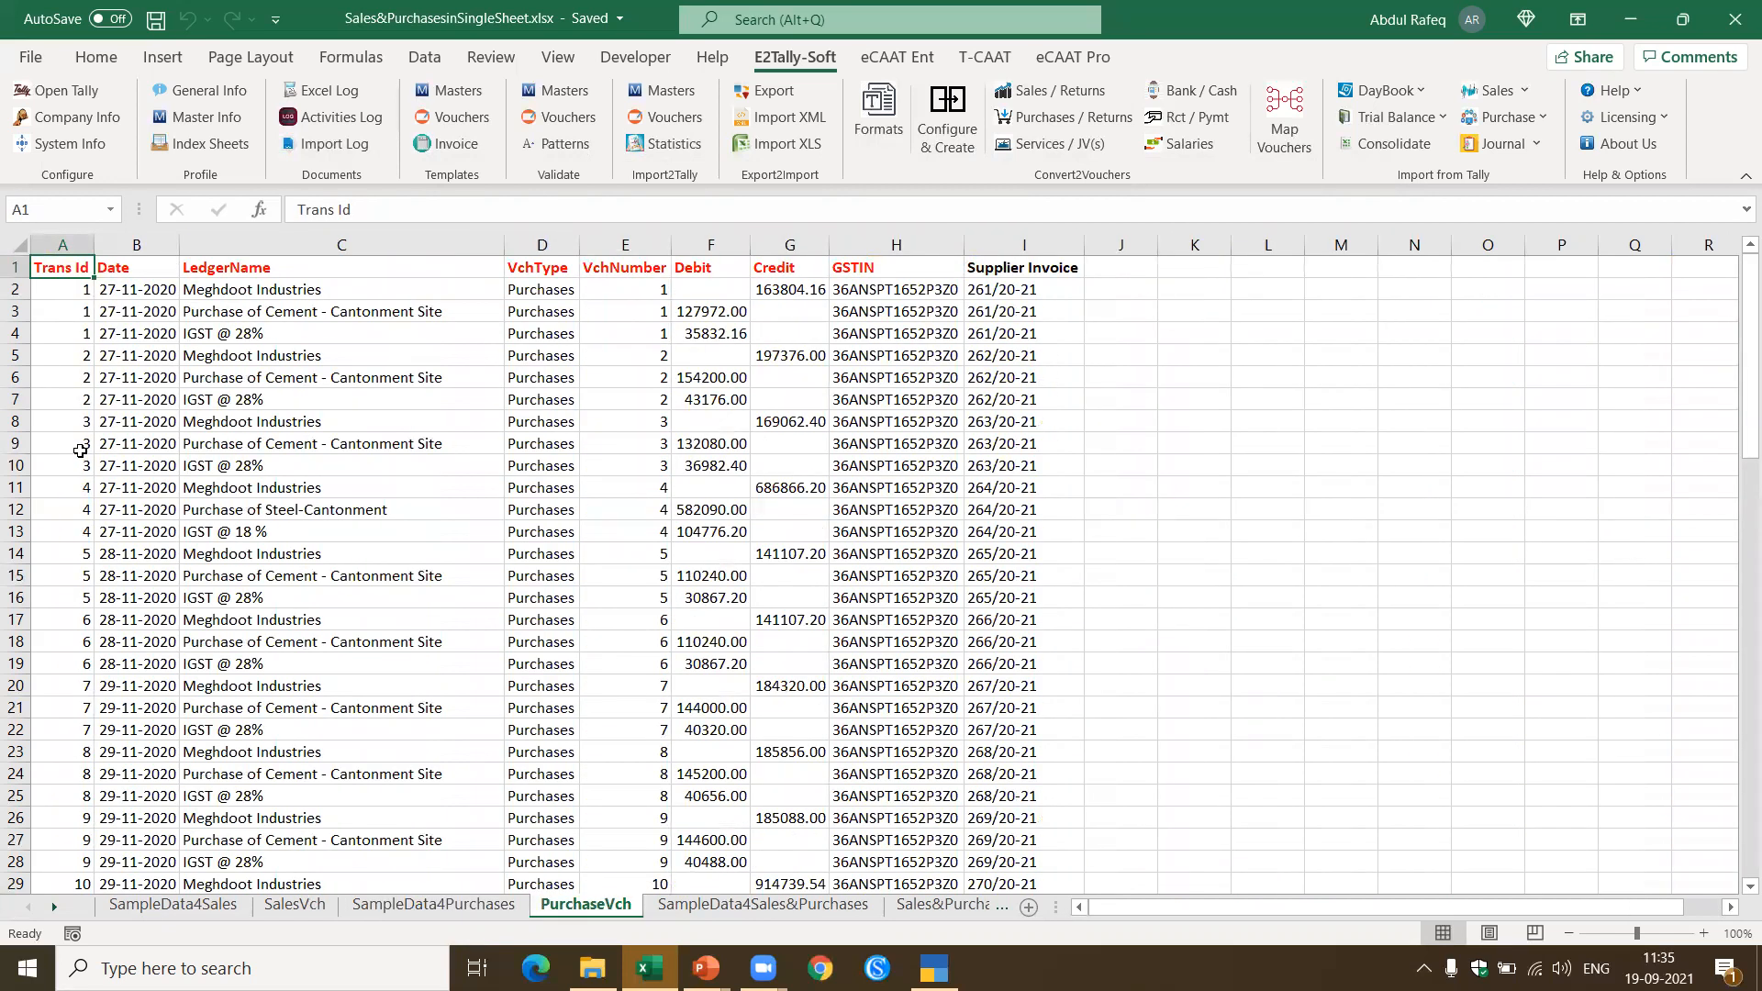
pyautogui.hotkey('ctrl', 'Down')
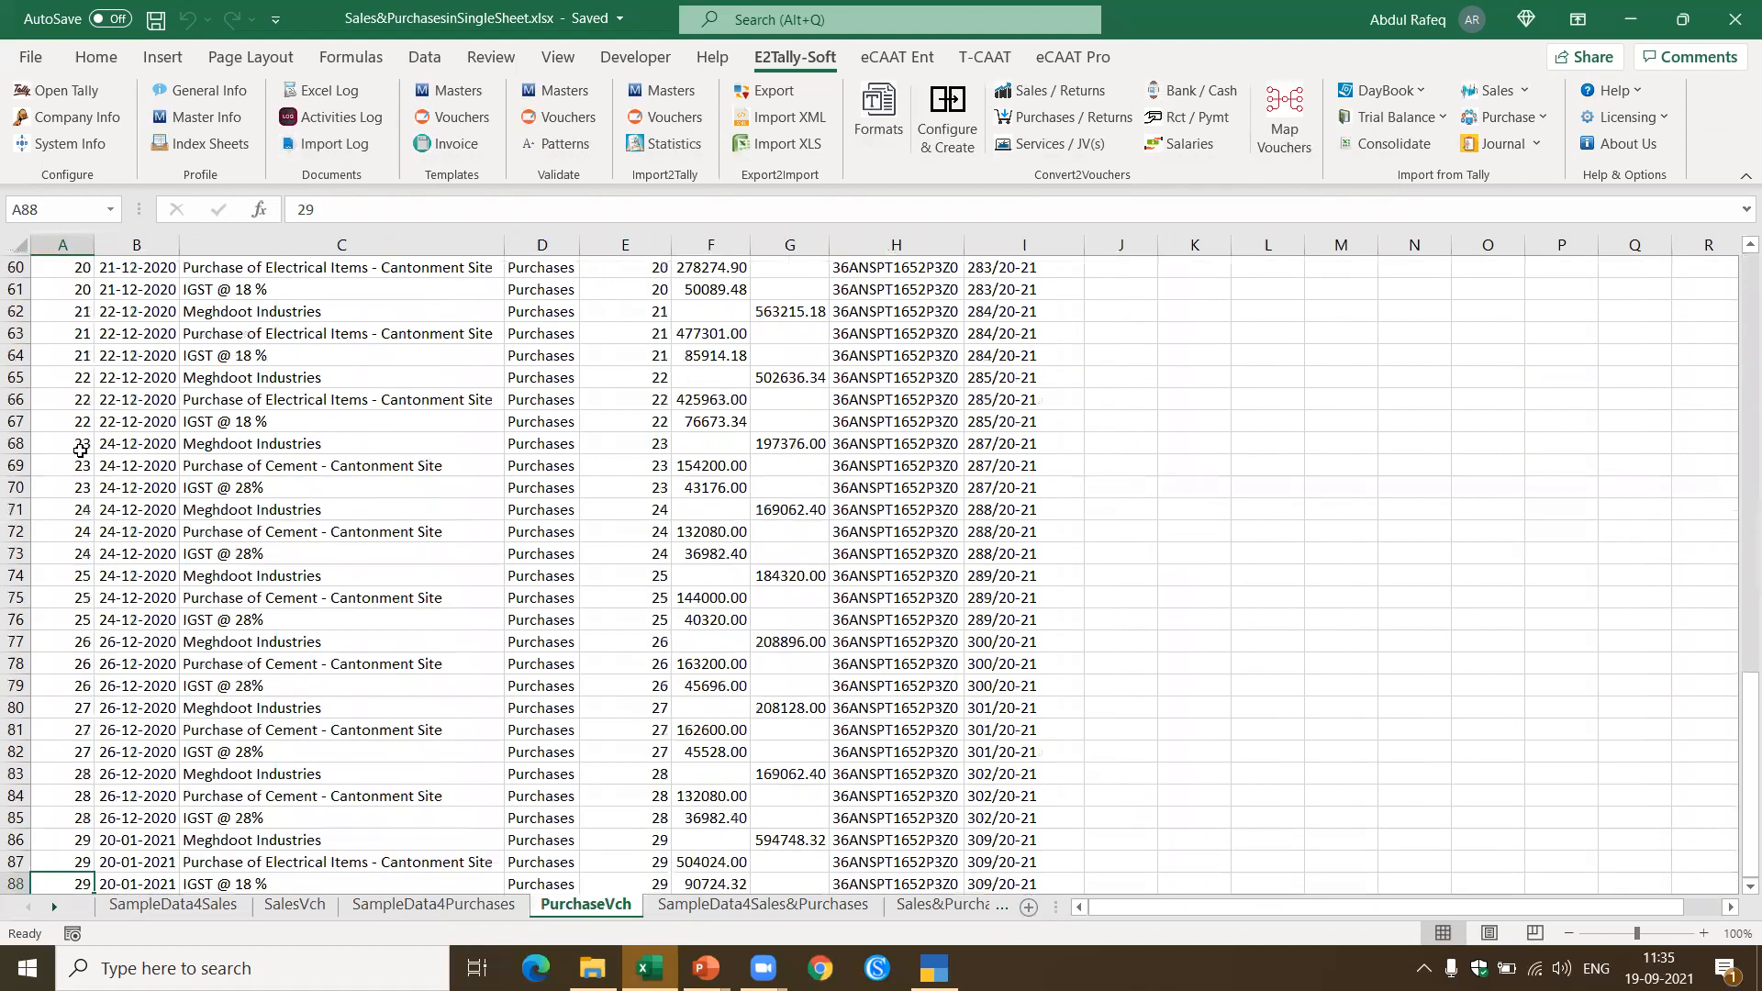
pyautogui.hotkey('ctrl', 'Up')
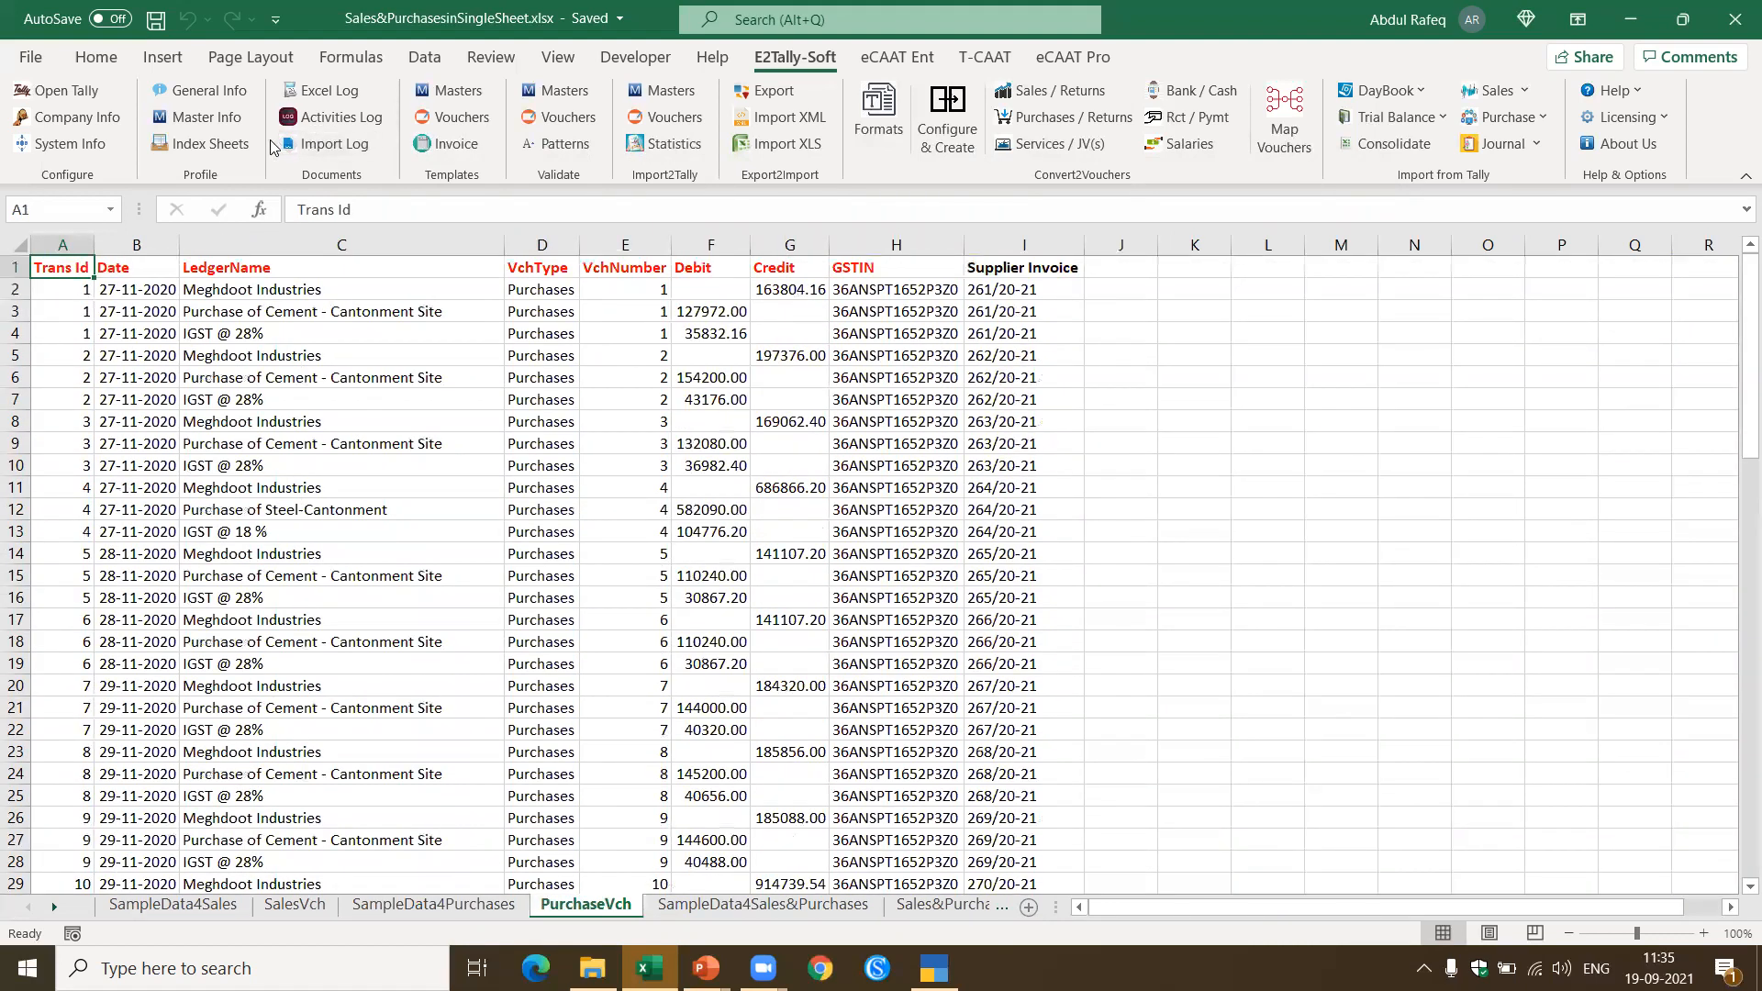
pyautogui.click(146, 292)
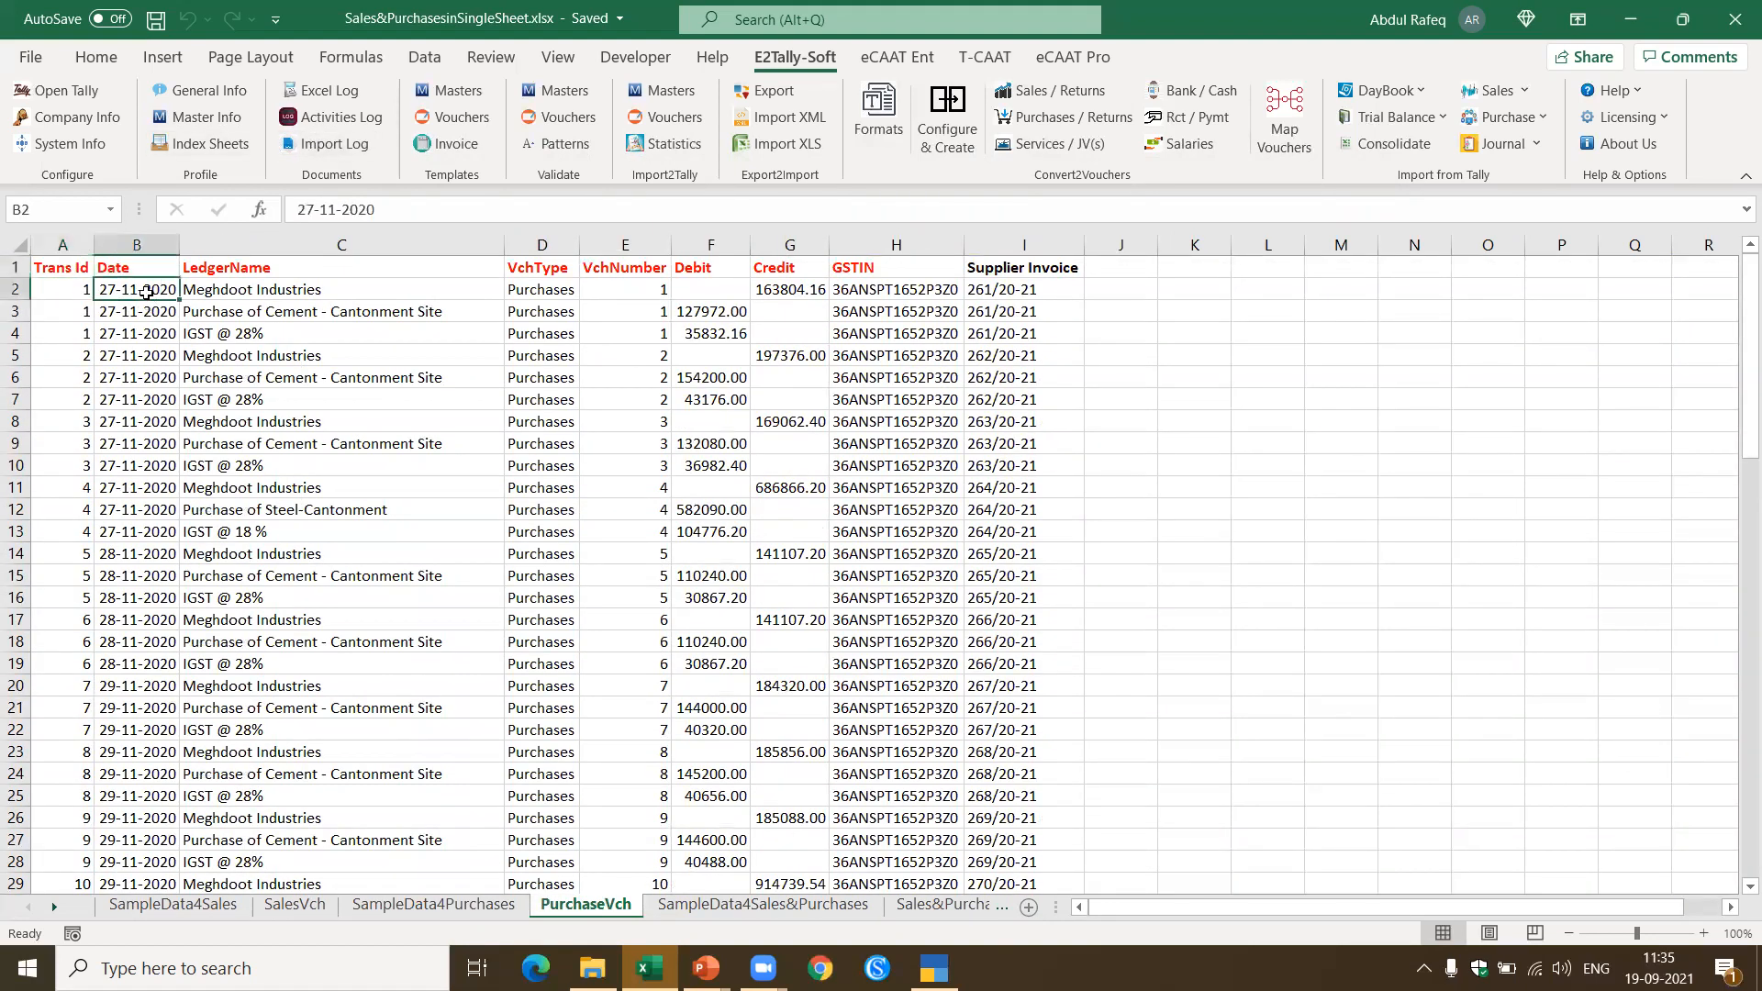
pyautogui.click(238, 266)
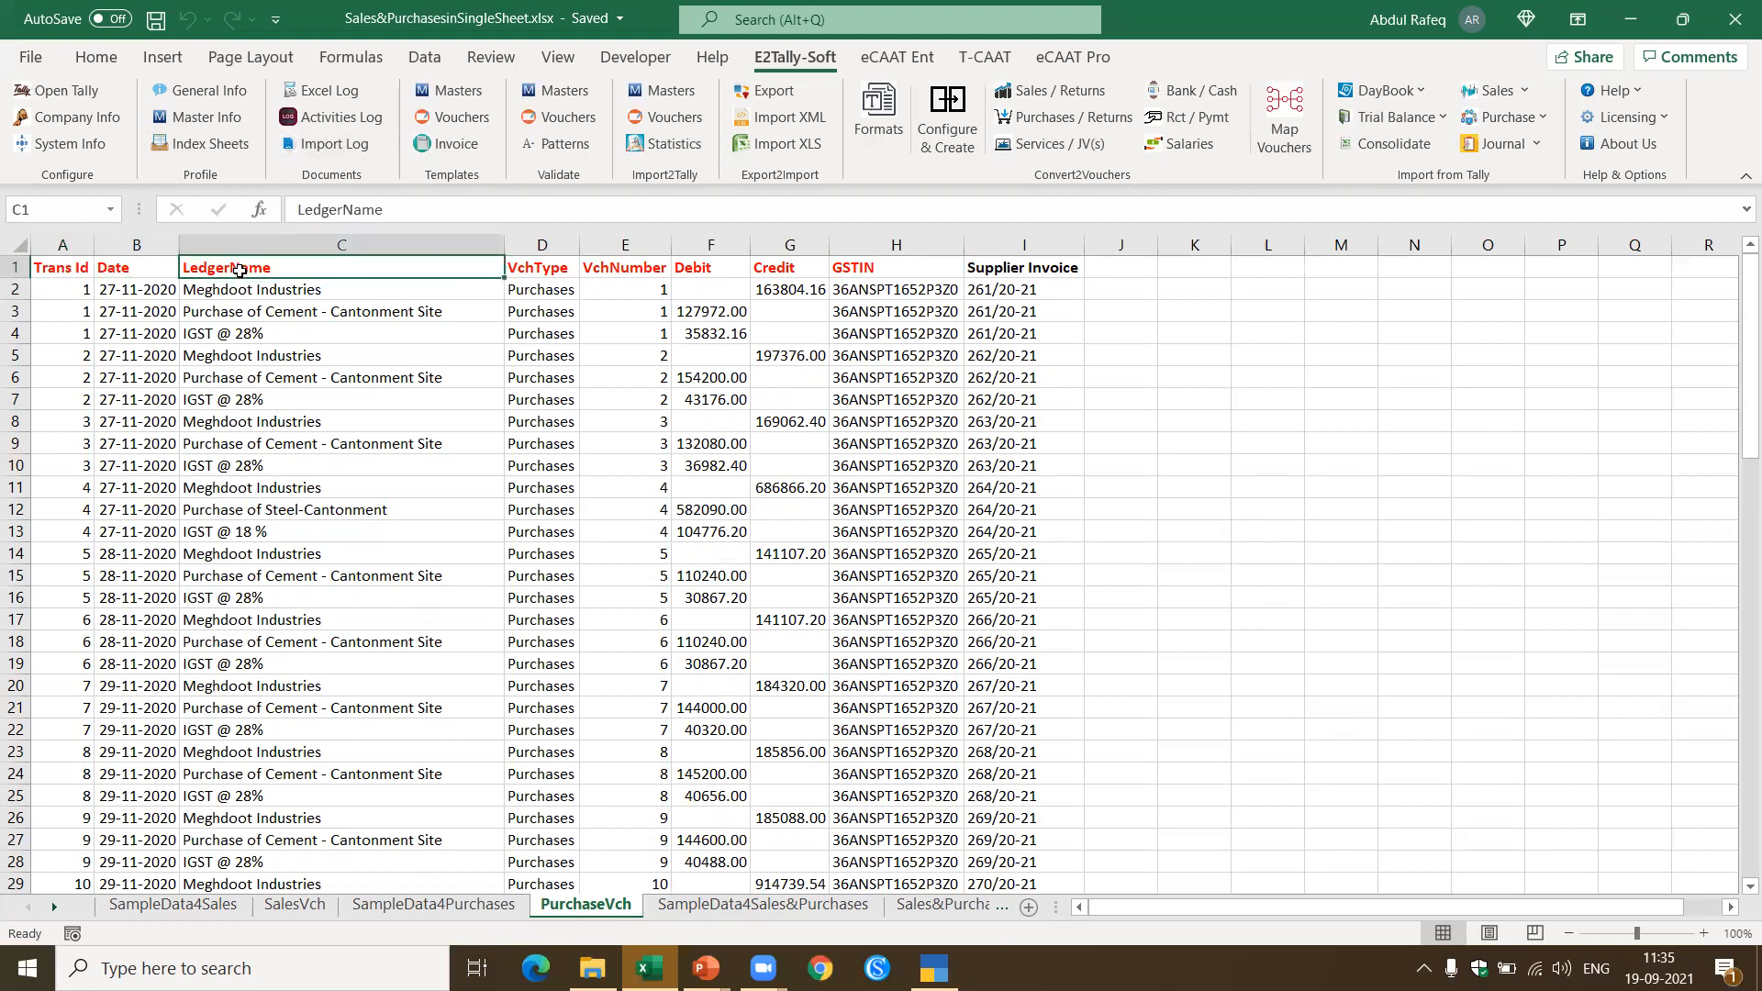
pyautogui.click(240, 294)
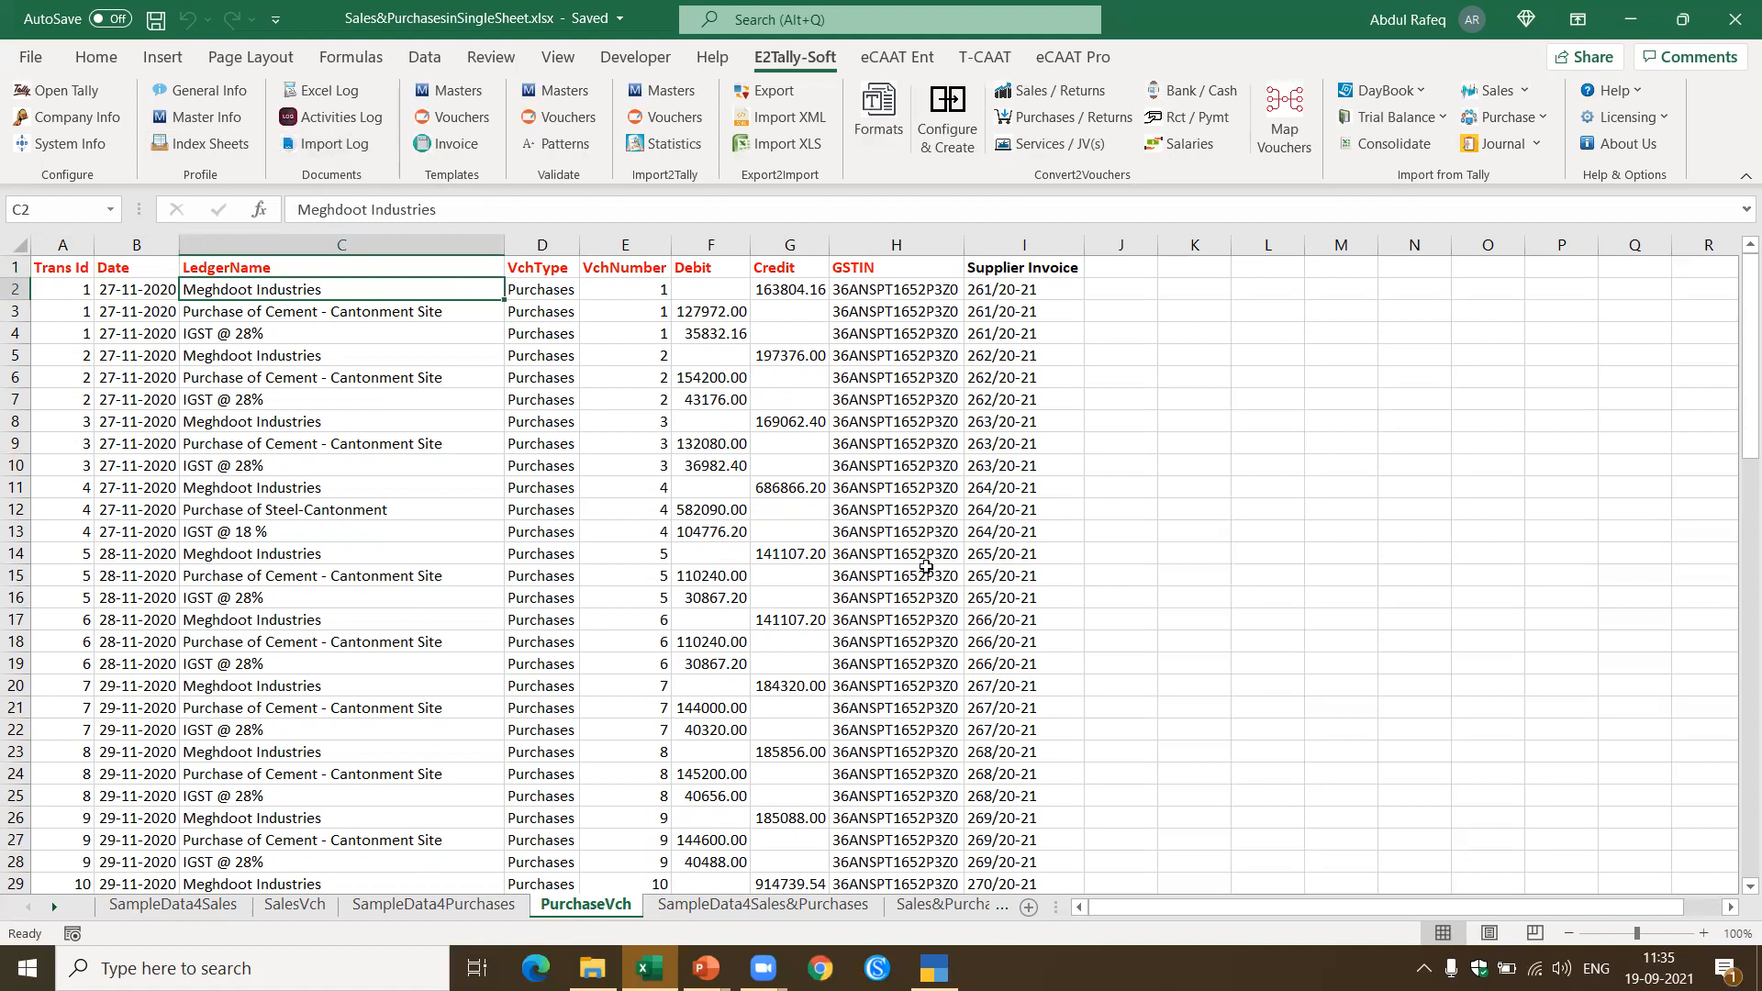
# Step: Trace the first purchase vouchers in the PurchaseVch sheet across the ledger, voucher number, debit, credit and GSTIN columns
pyautogui.press('Right')
pyautogui.press('Right')
pyautogui.press('Right')
pyautogui.press('Right')
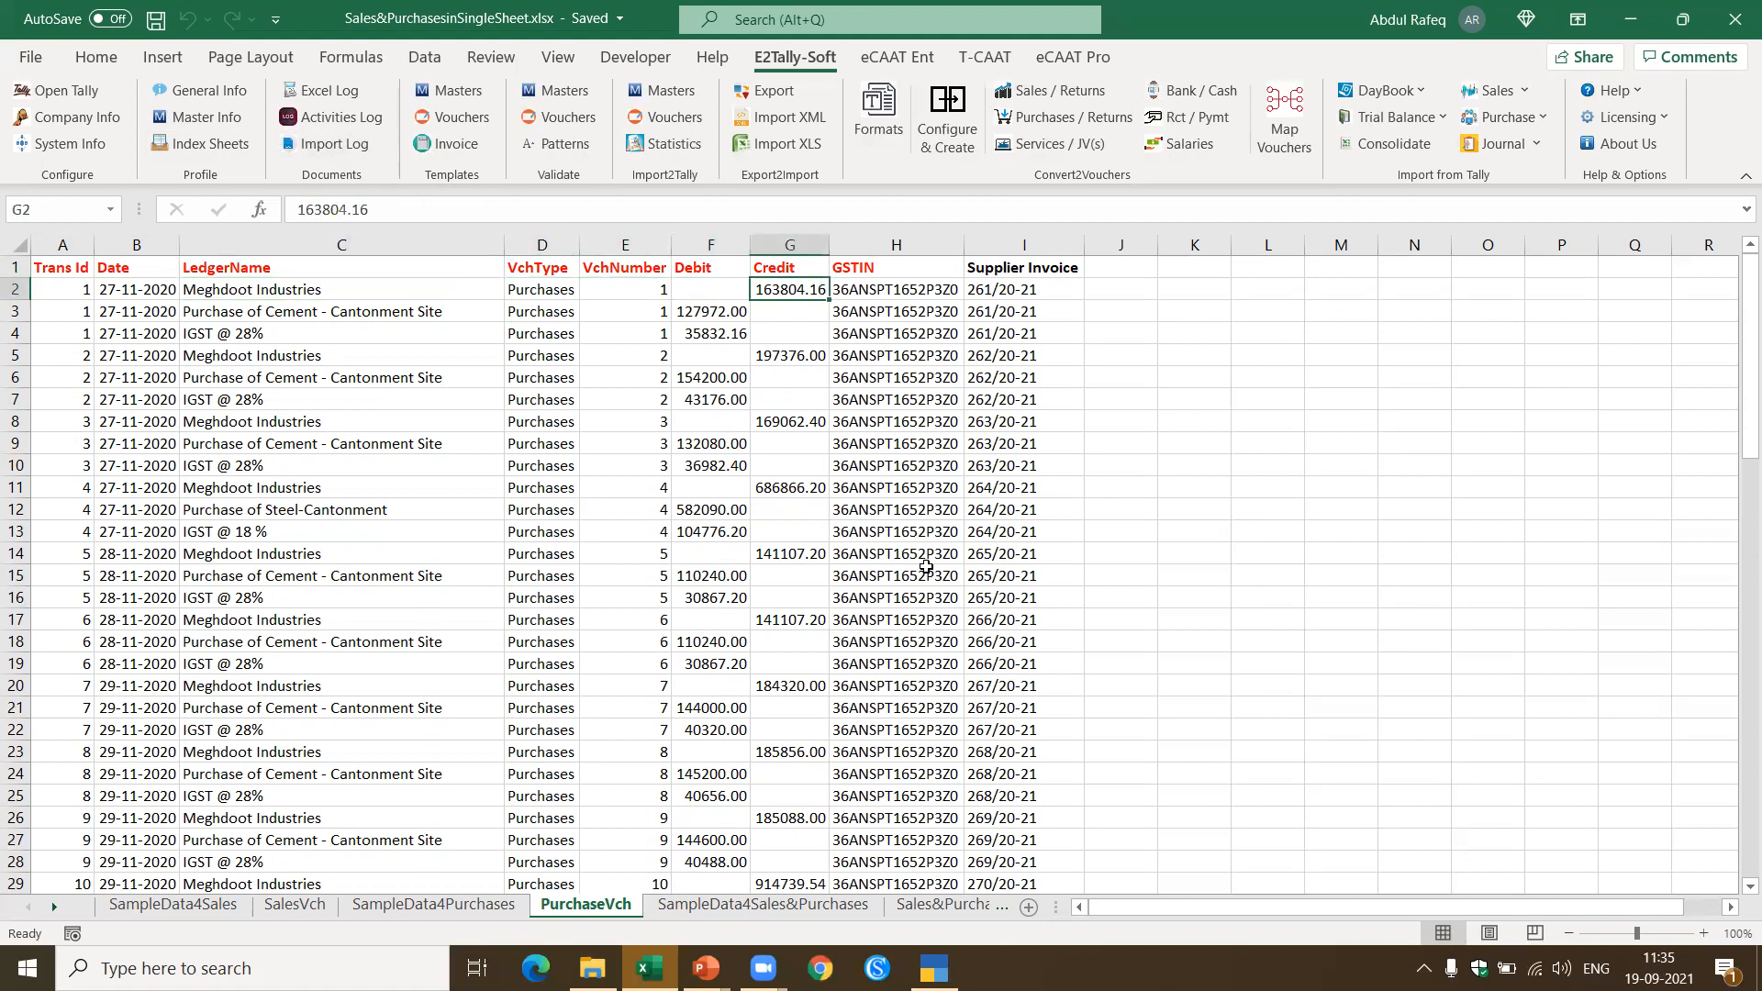
pyautogui.press('Down')
pyautogui.press('Left')
pyautogui.press('Left')
pyautogui.press('Left')
pyautogui.press('Left')
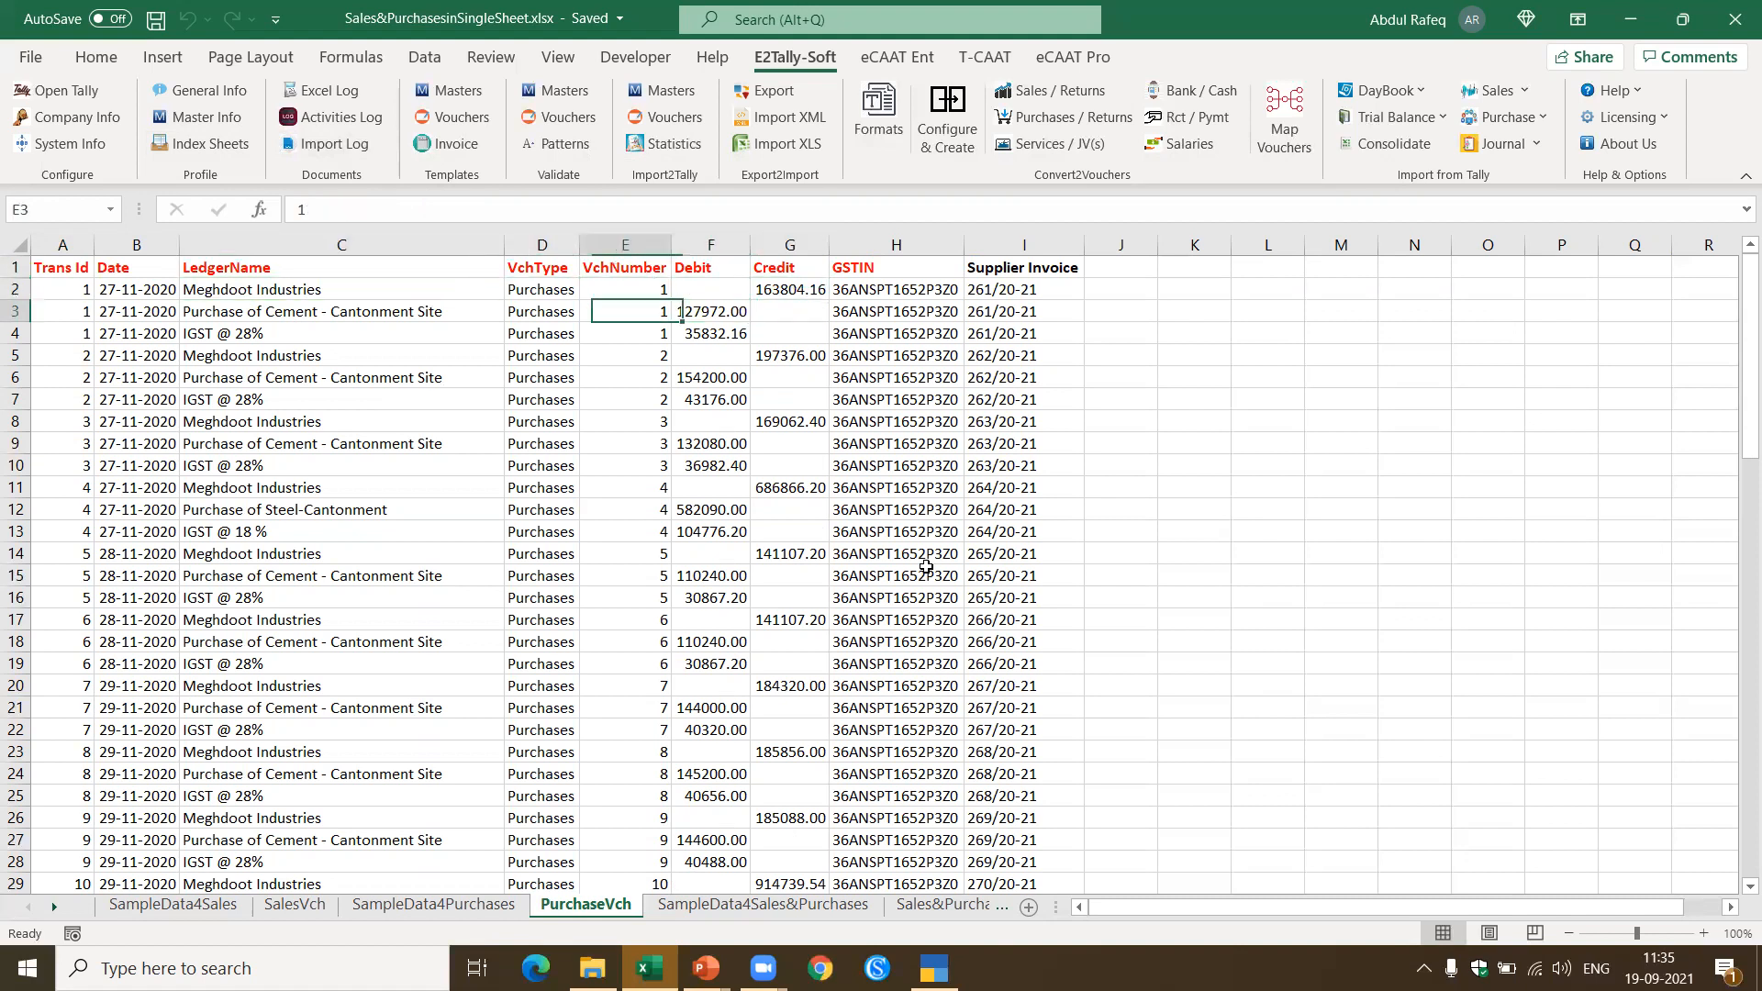
pyautogui.press('Down')
pyautogui.press('Down')
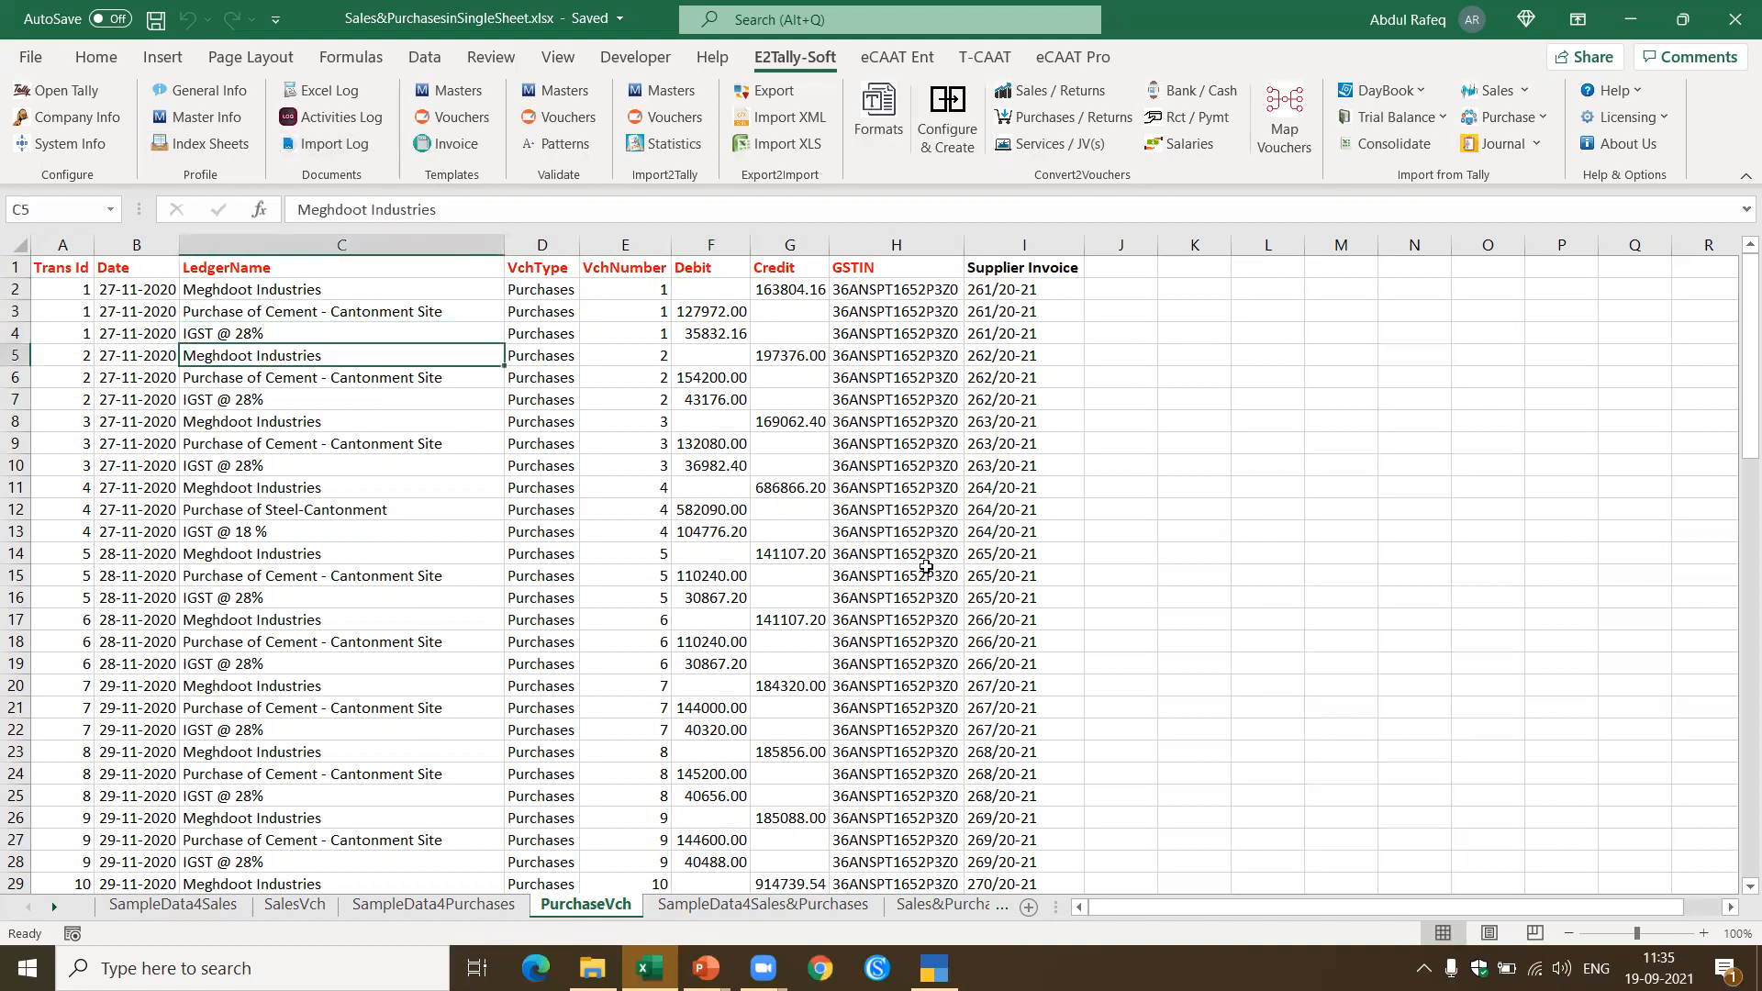
pyautogui.press('Right')
pyautogui.press('Right')
pyautogui.press('Right')
pyautogui.press('Right')
pyautogui.press('Right')
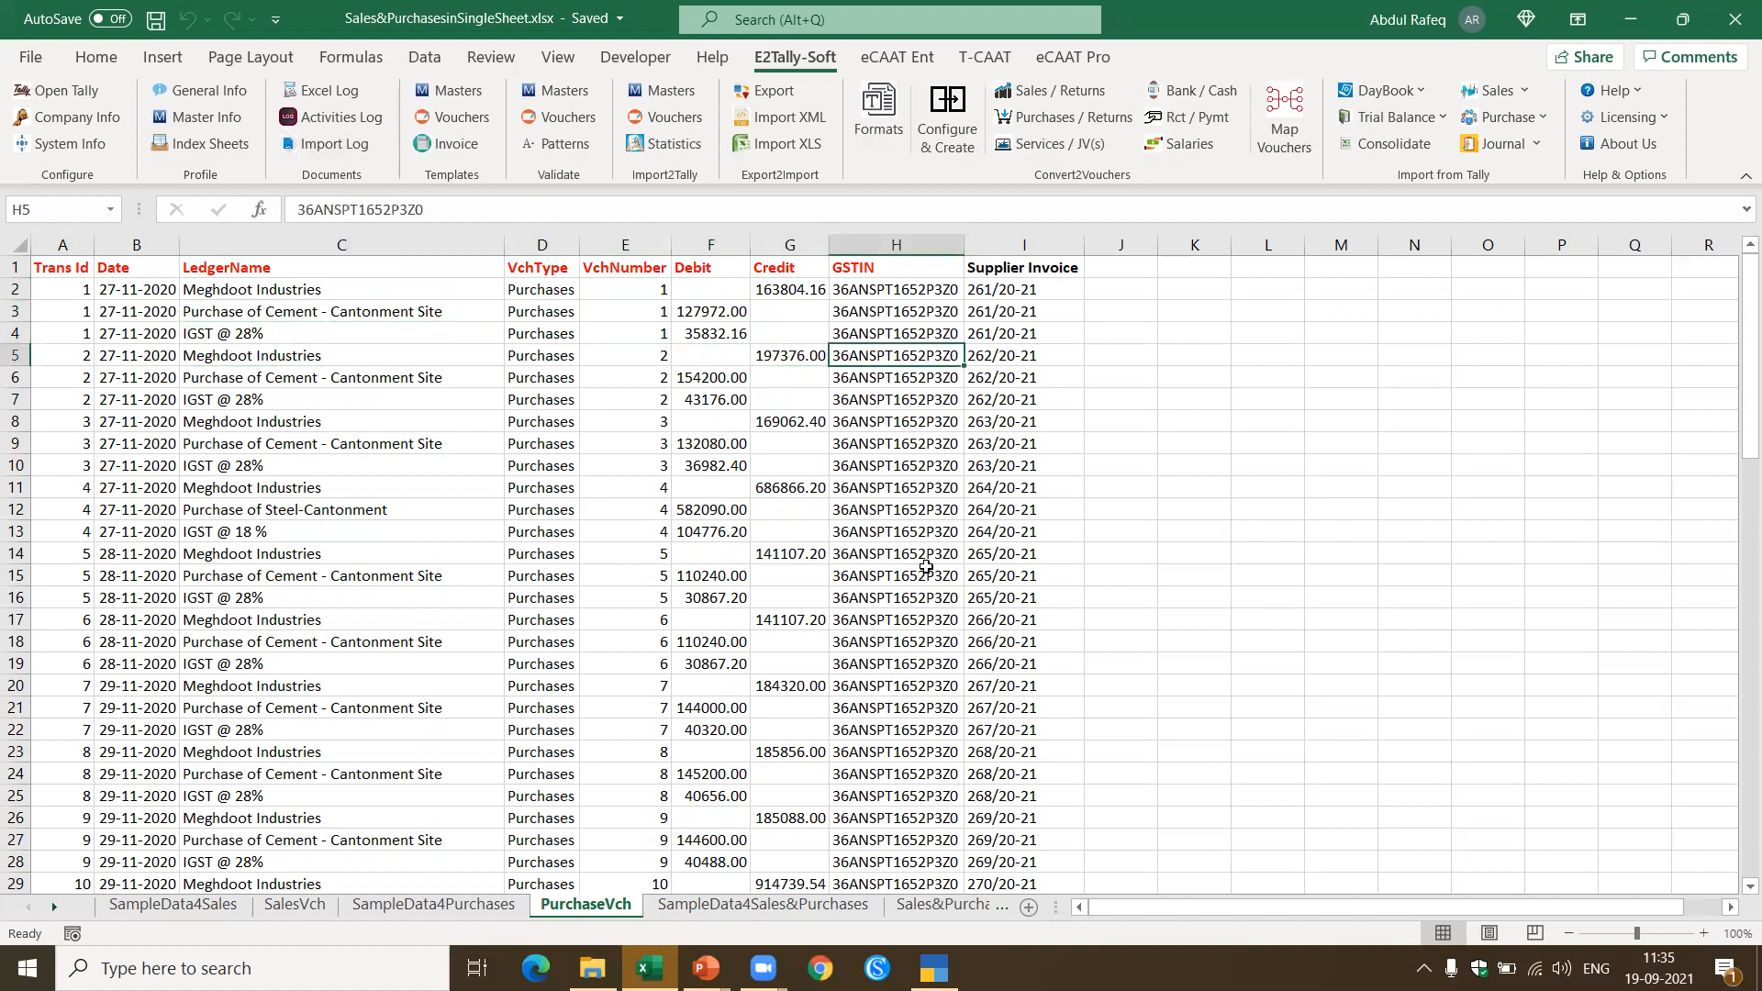
pyautogui.press('shift')
pyautogui.press('shift')
pyautogui.press('shift')
pyautogui.press('shift')
pyautogui.press('shift')
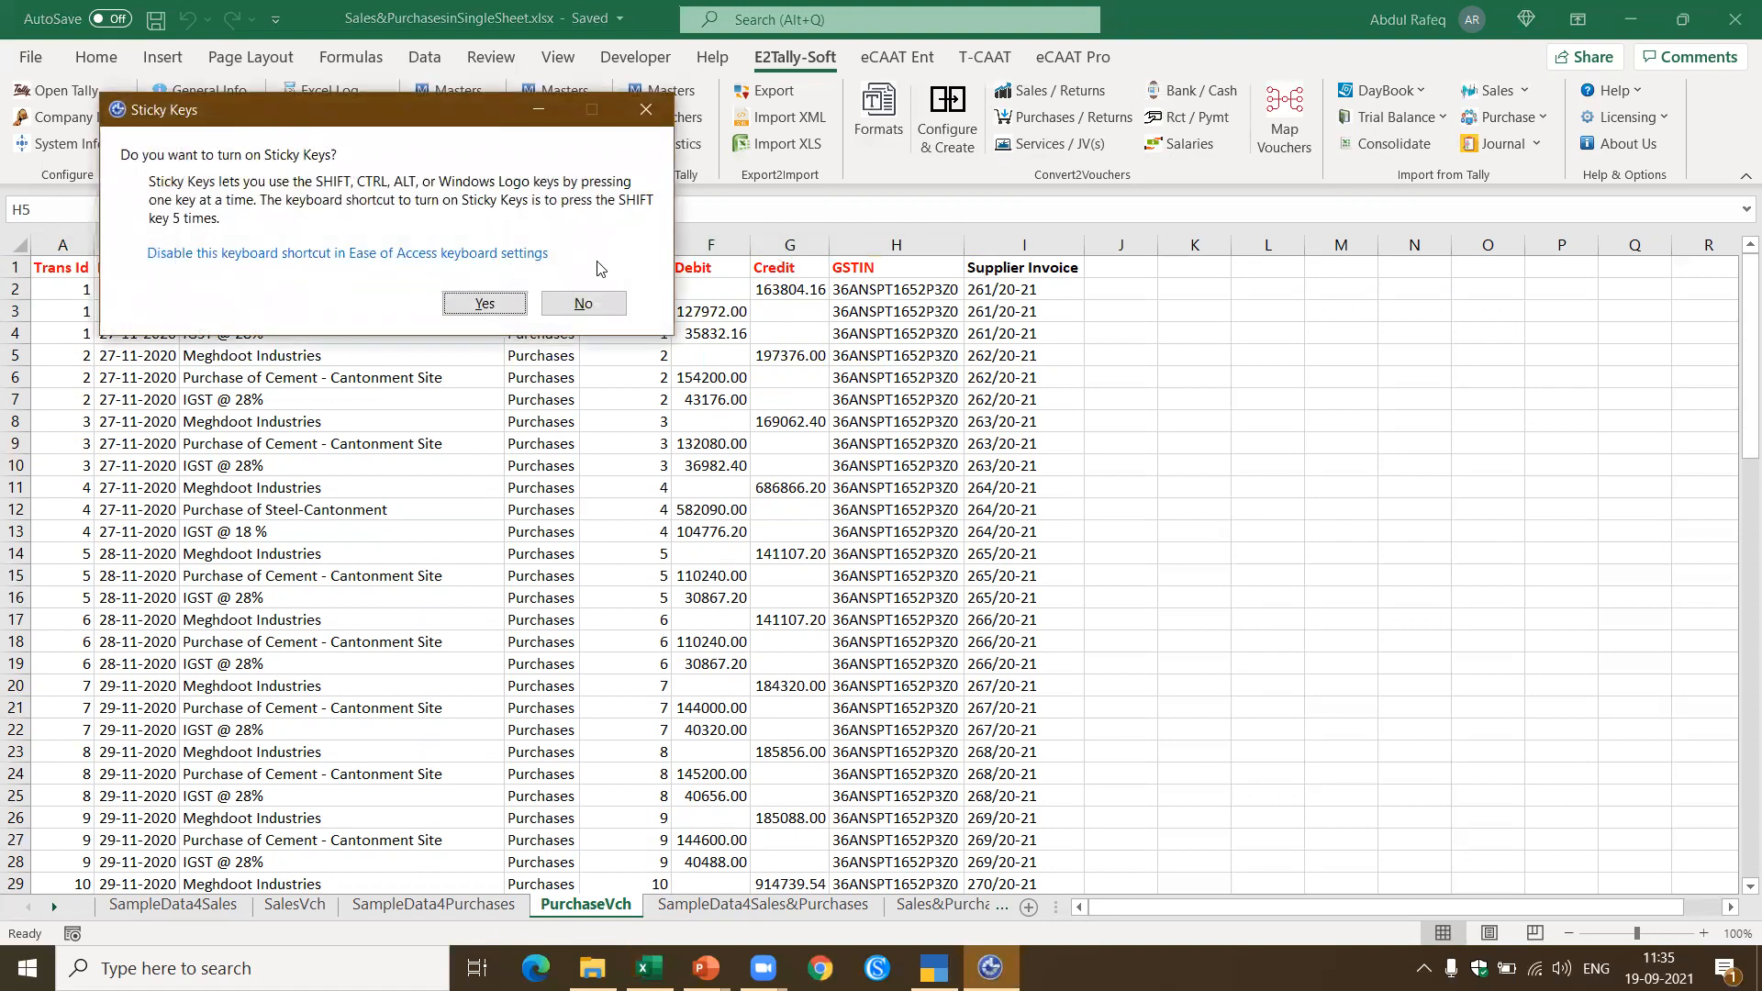
pyautogui.click(584, 303)
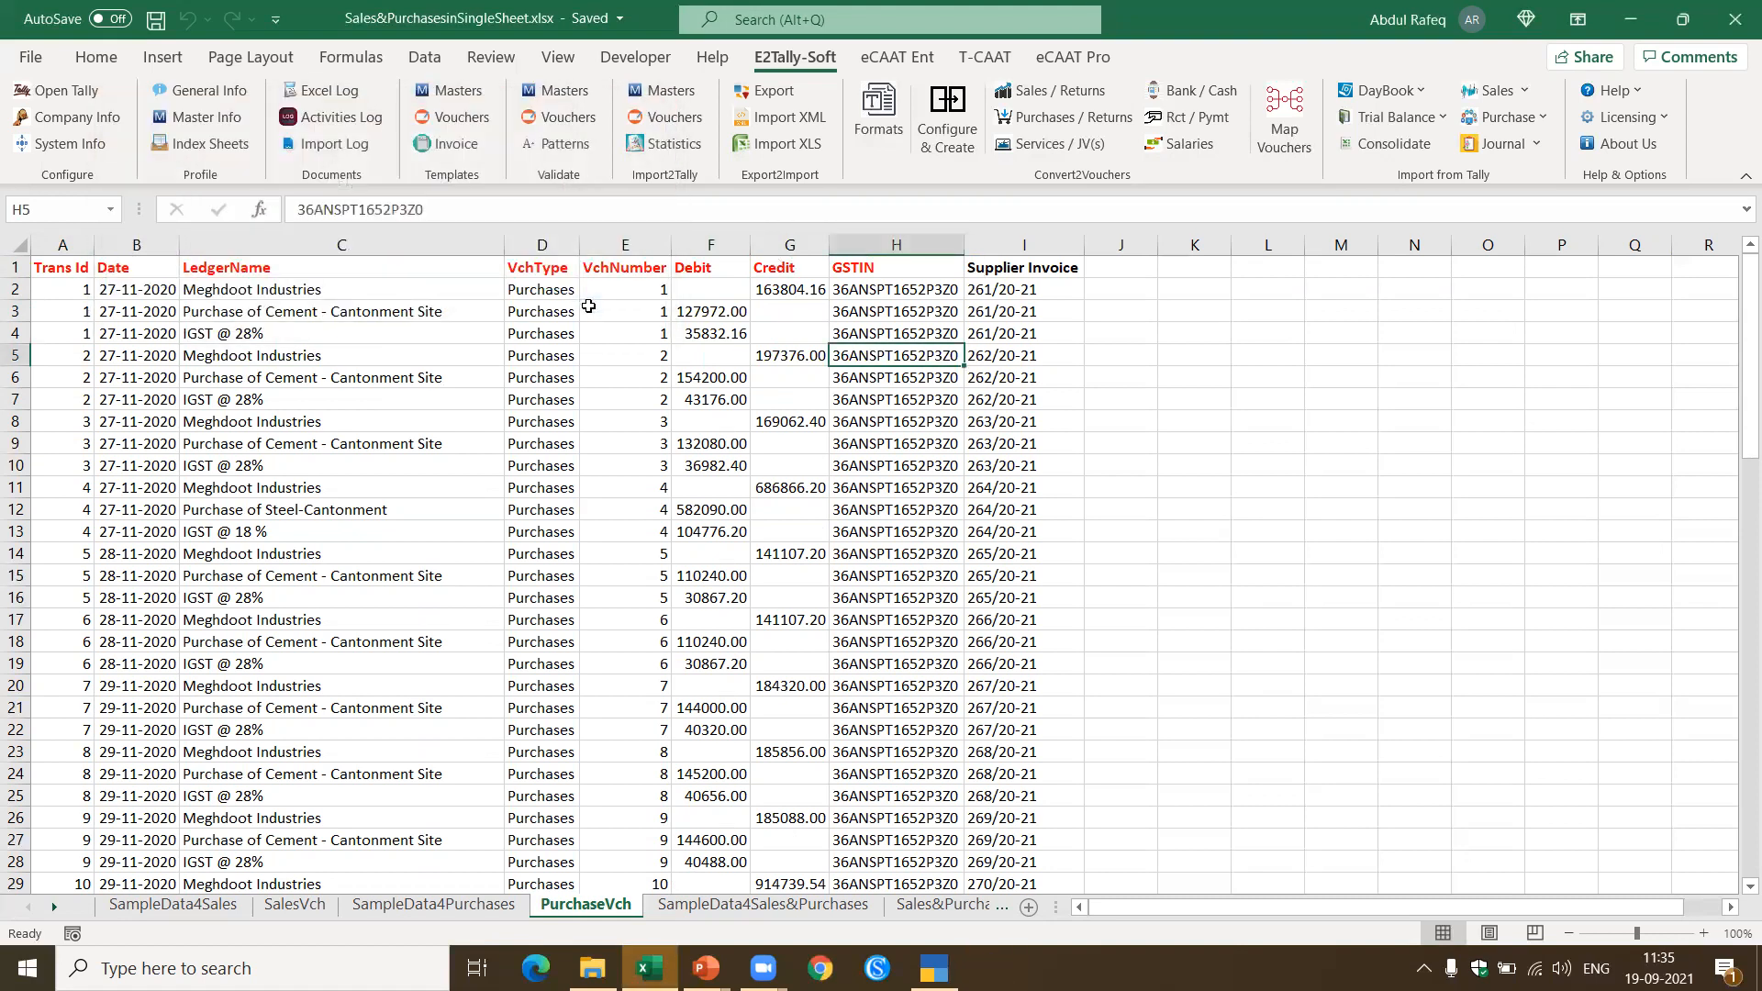
# Step: Return to the SampleData4Purchases sheet, open the Purchases / Returns conversion and set the company name to abc
pyautogui.click(989, 289)
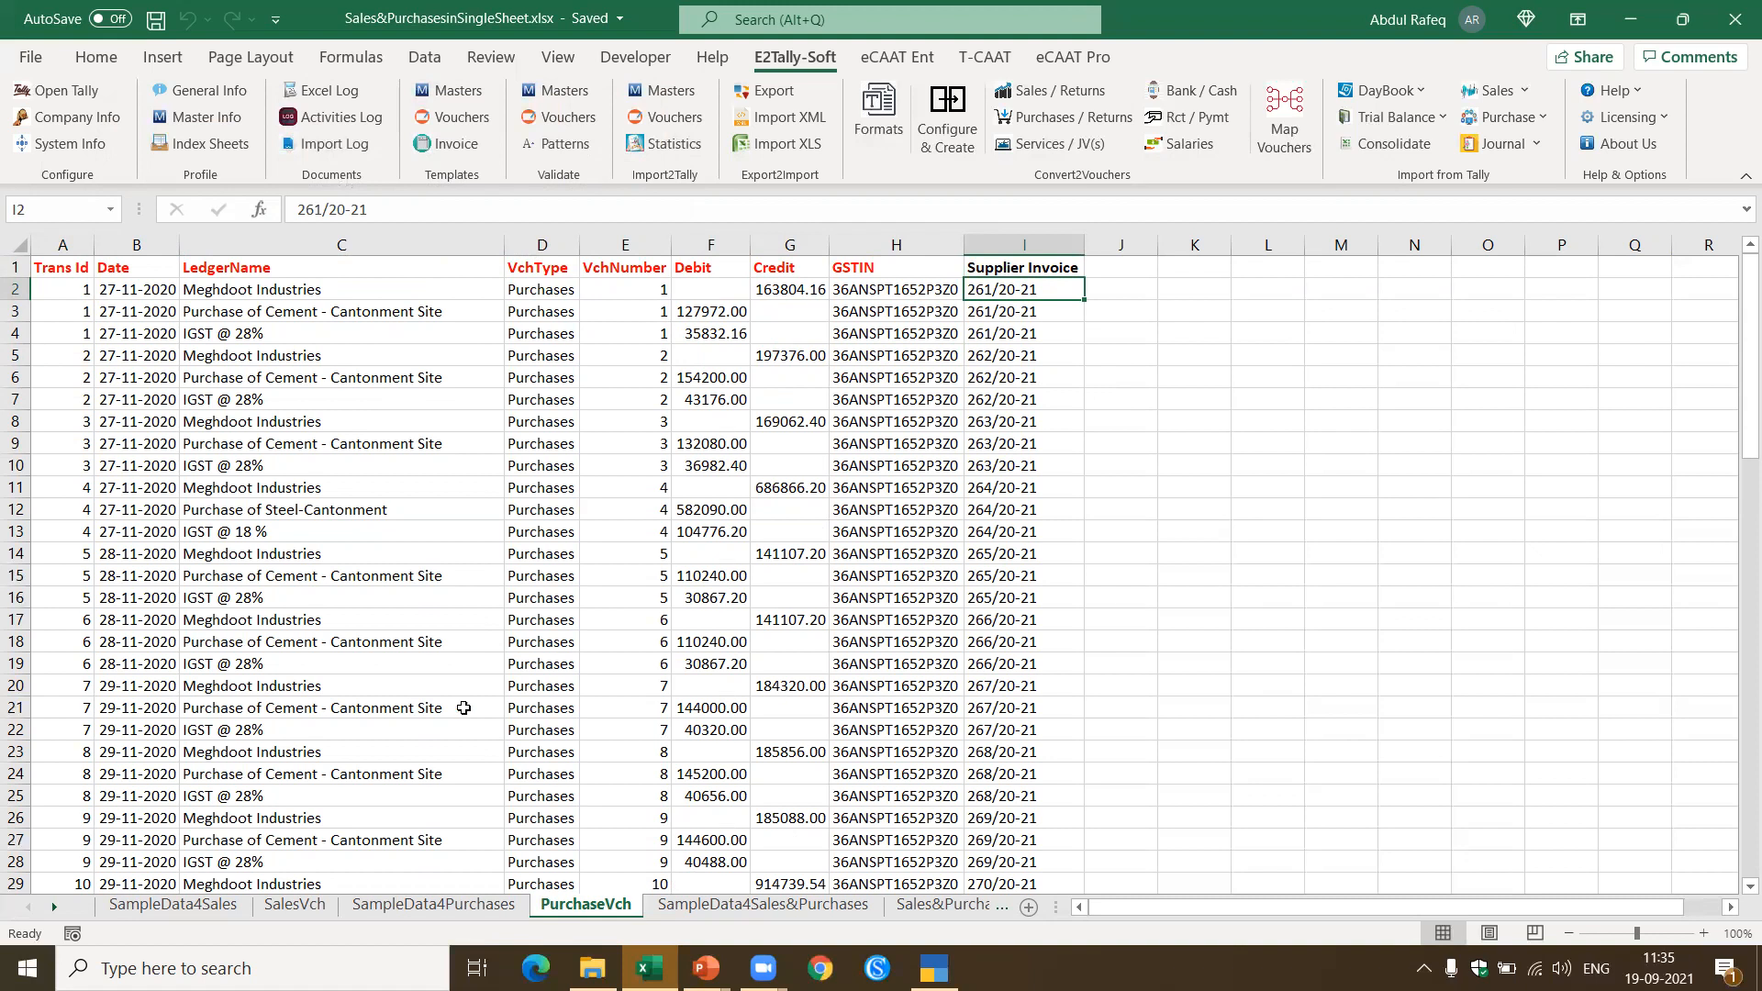
pyautogui.click(393, 907)
pyautogui.click(746, 663)
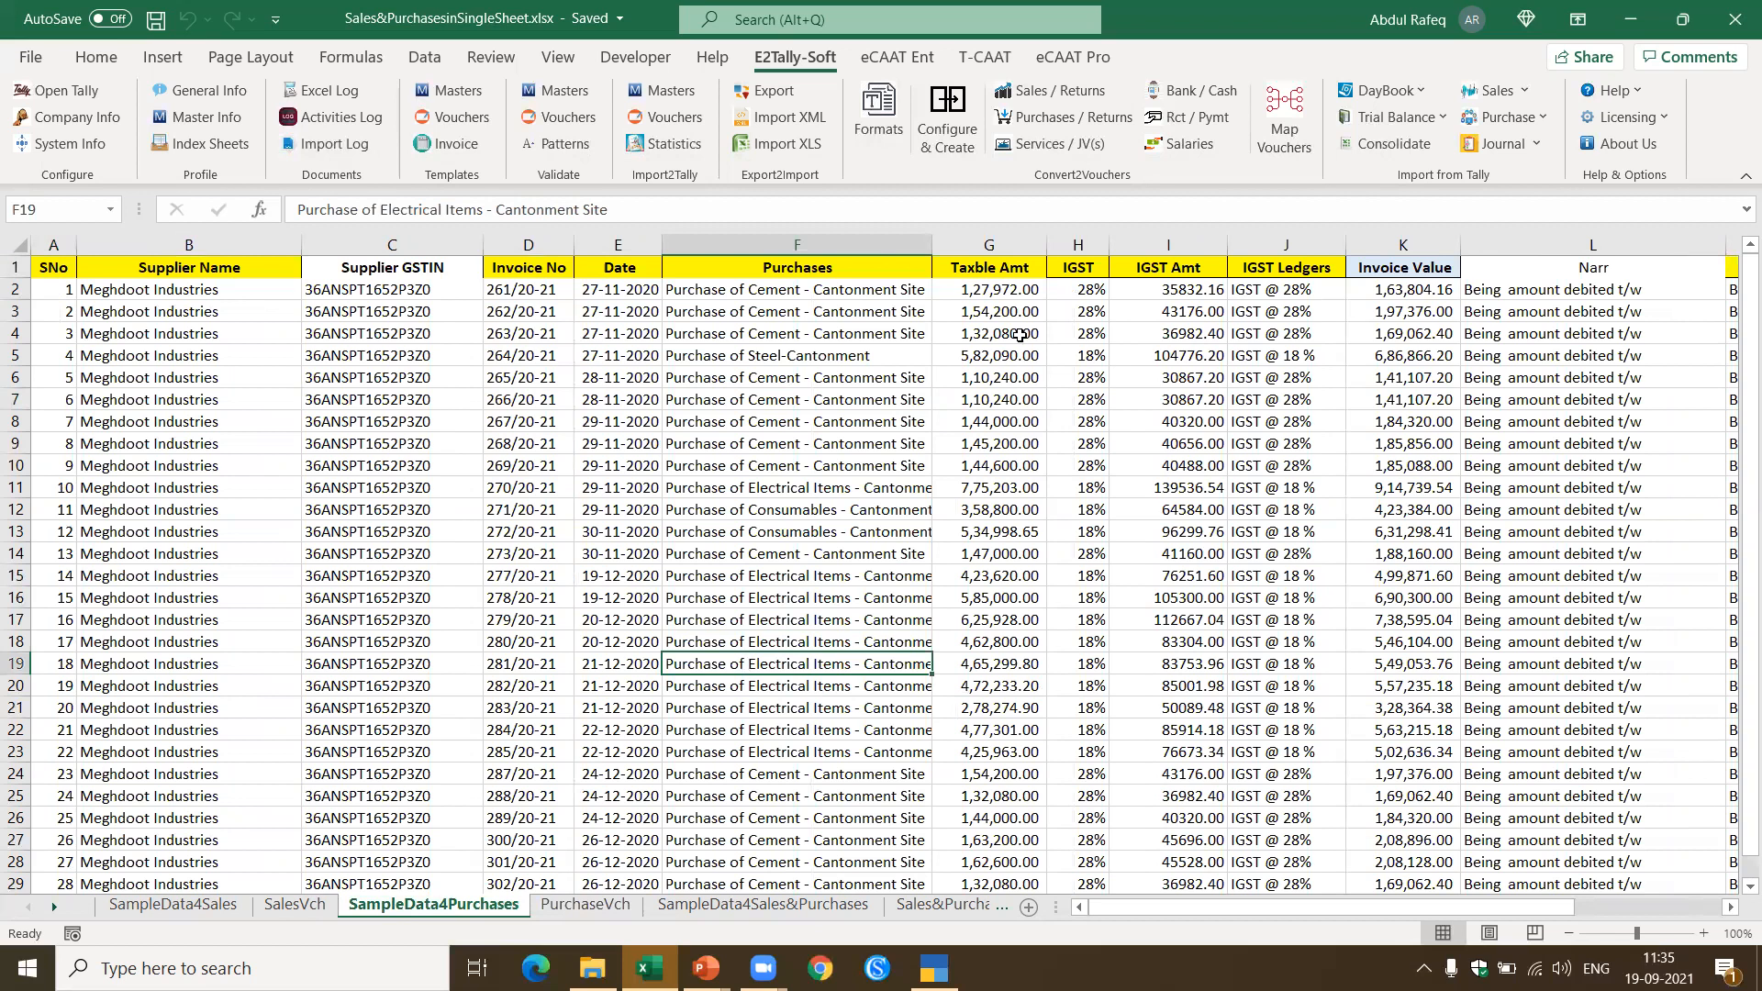
pyautogui.click(779, 466)
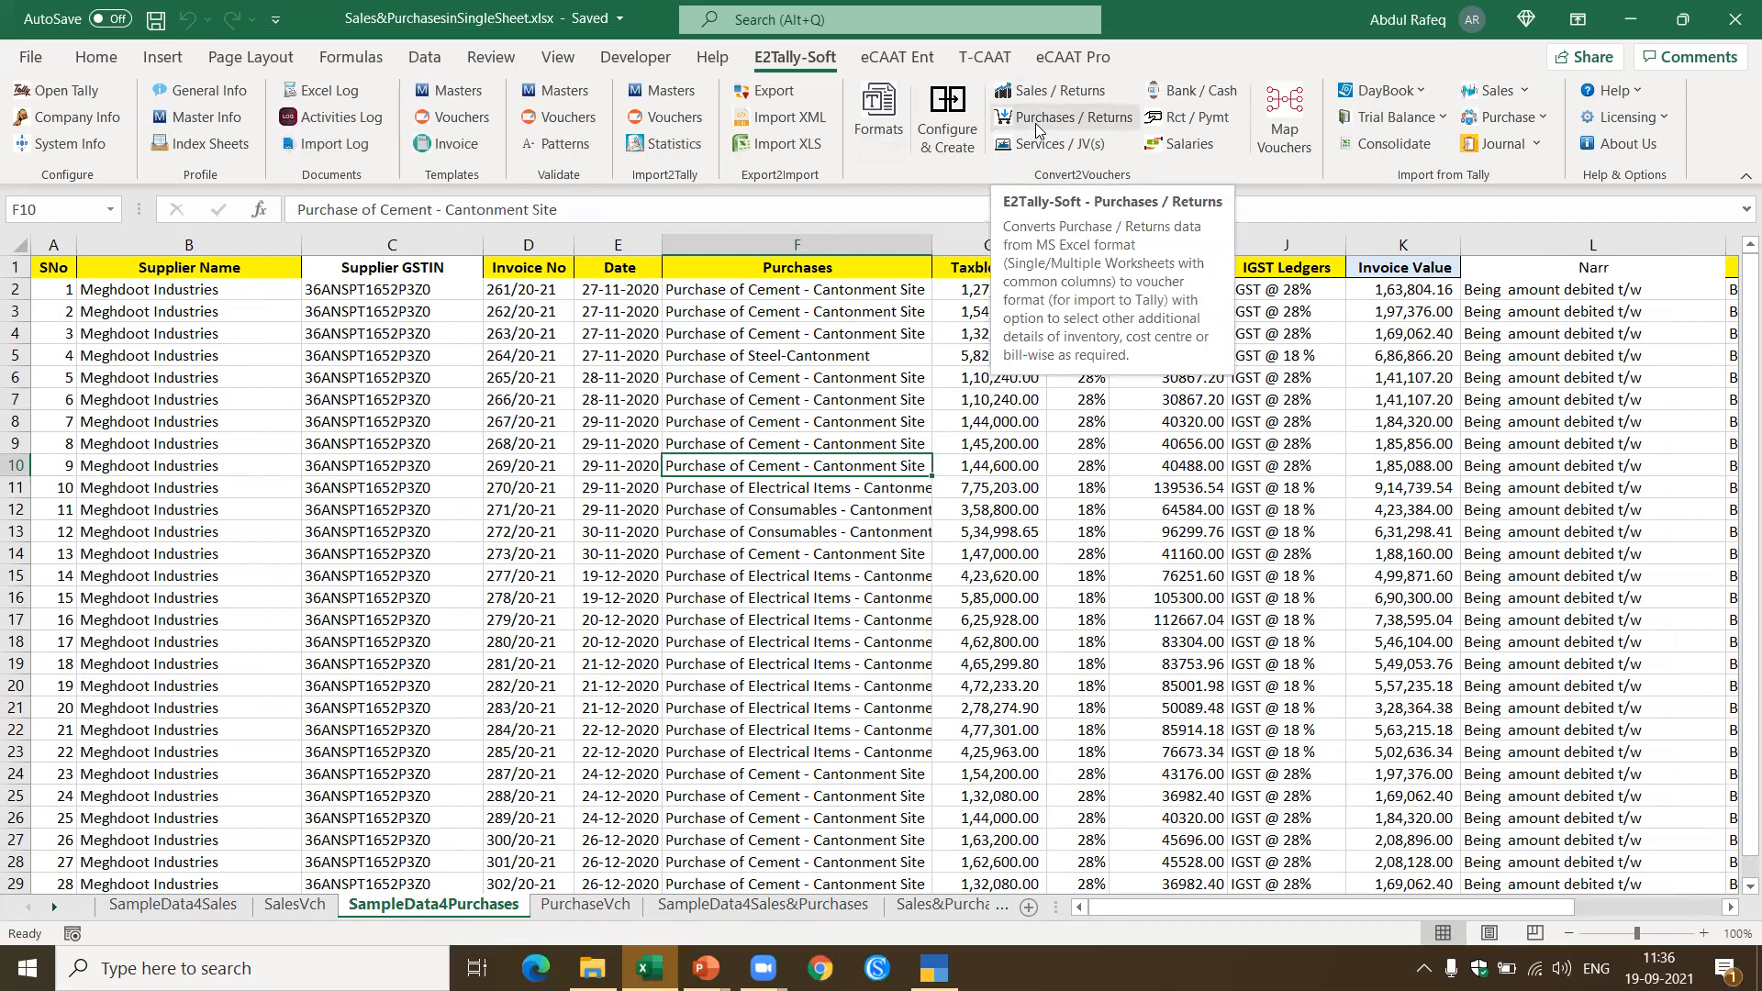
pyautogui.click(1036, 123)
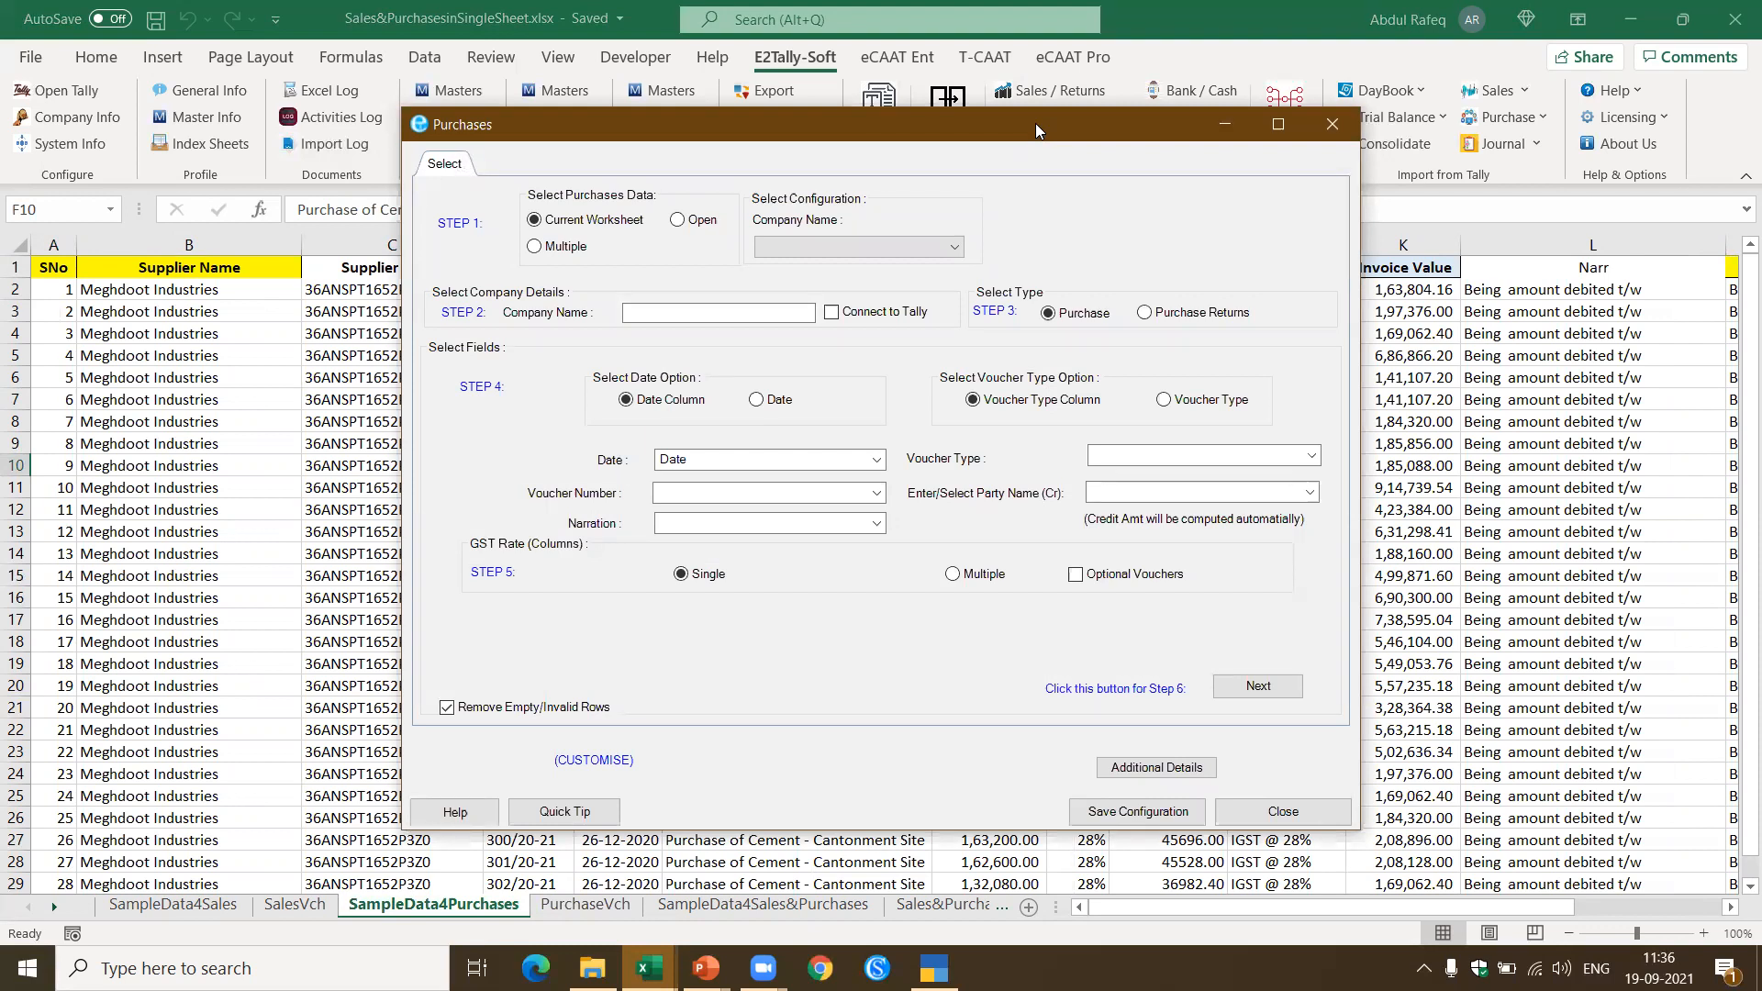
pyautogui.click(734, 314)
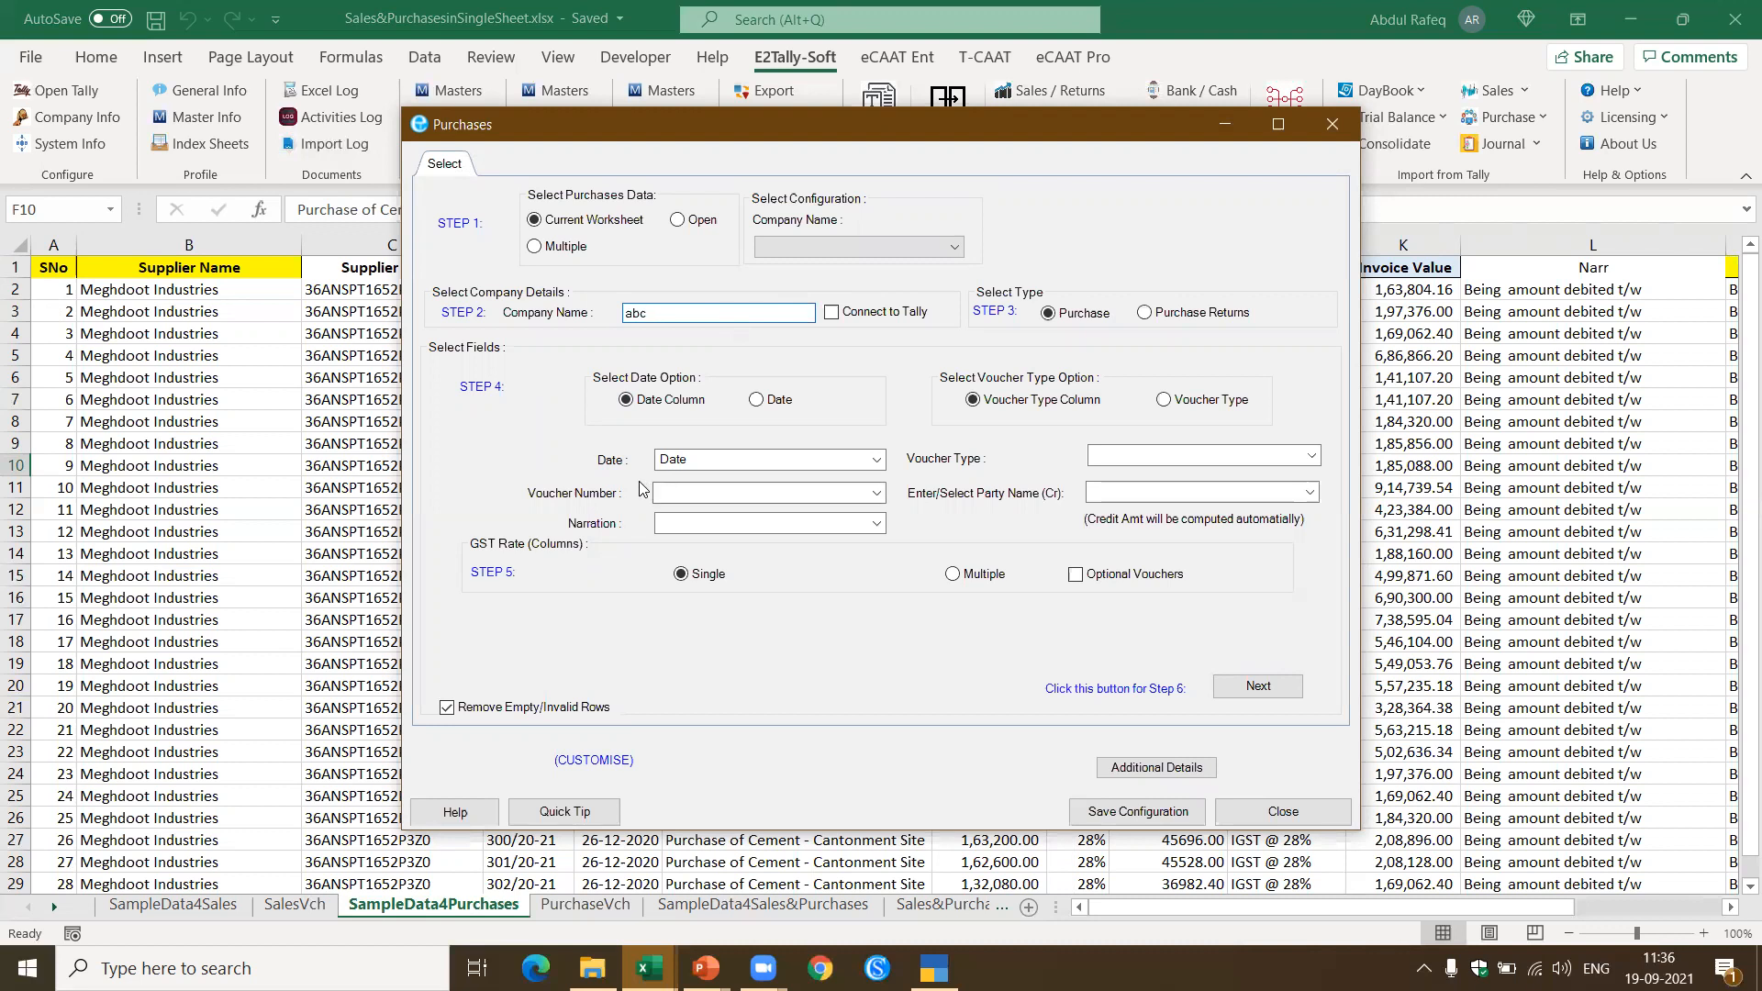
# Step: Map the voucher number to the SNo column and use a fixed voucher type named GST Purchases
pyautogui.click(681, 494)
pyautogui.write('sNo')
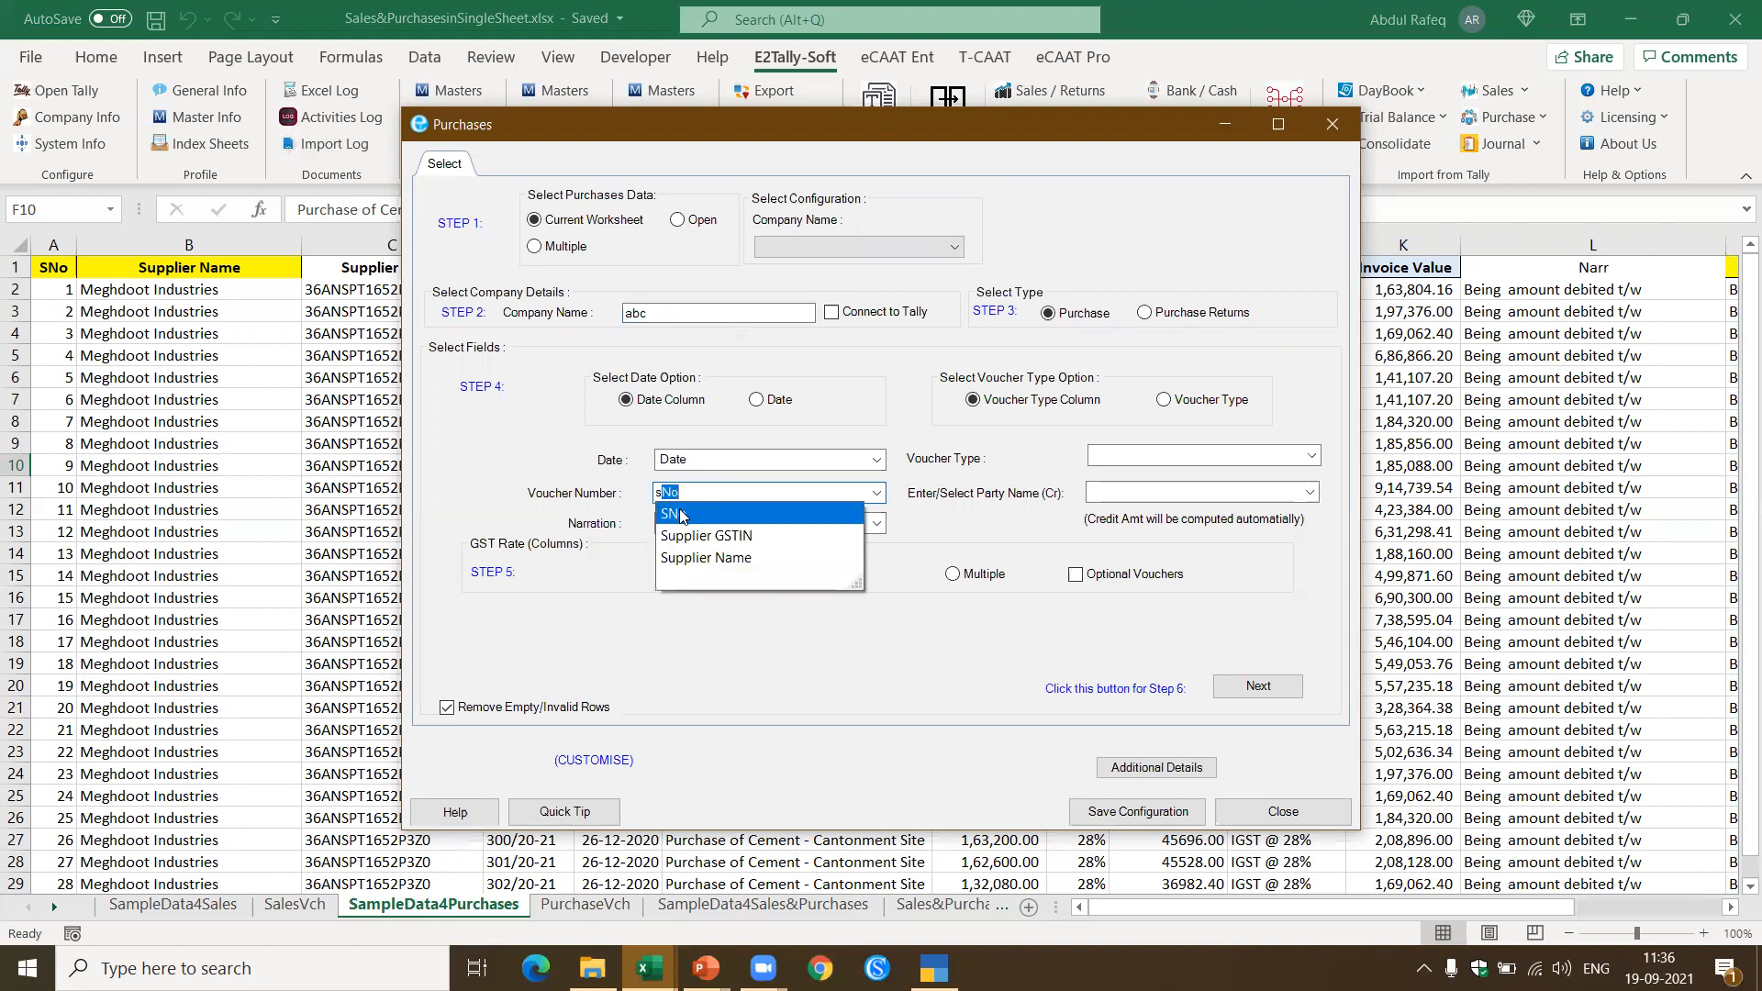
pyautogui.click(681, 515)
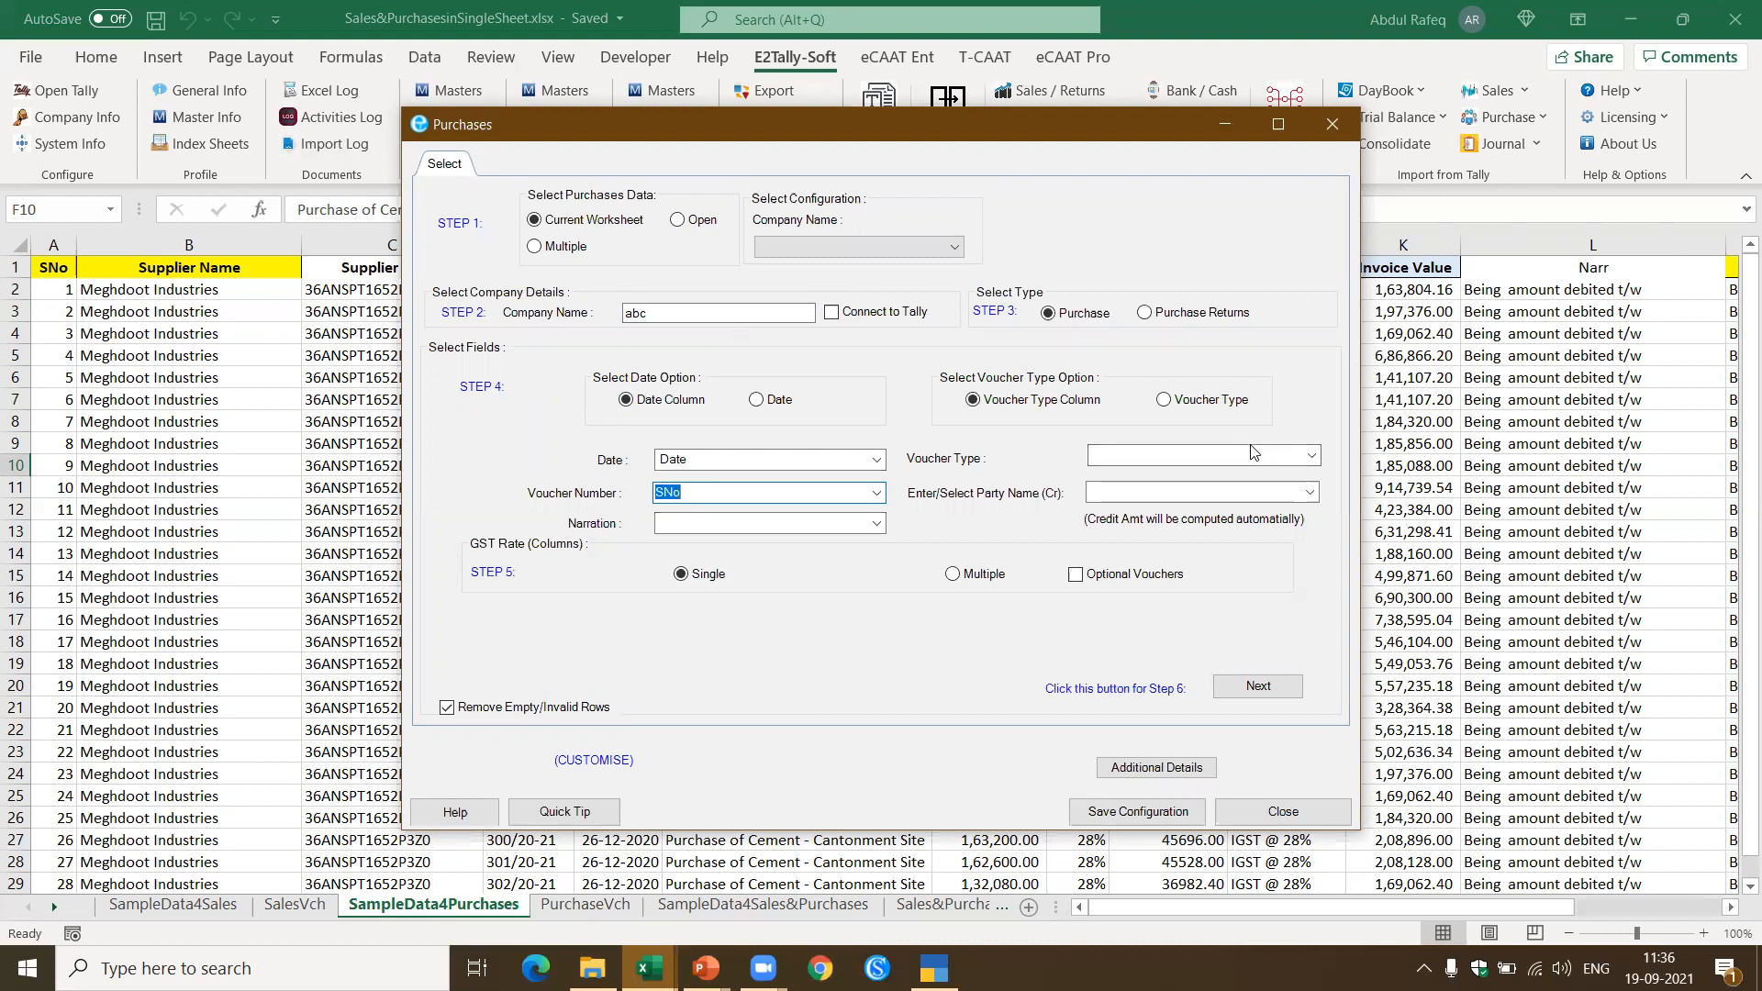
pyautogui.click(1164, 399)
pyautogui.click(1167, 449)
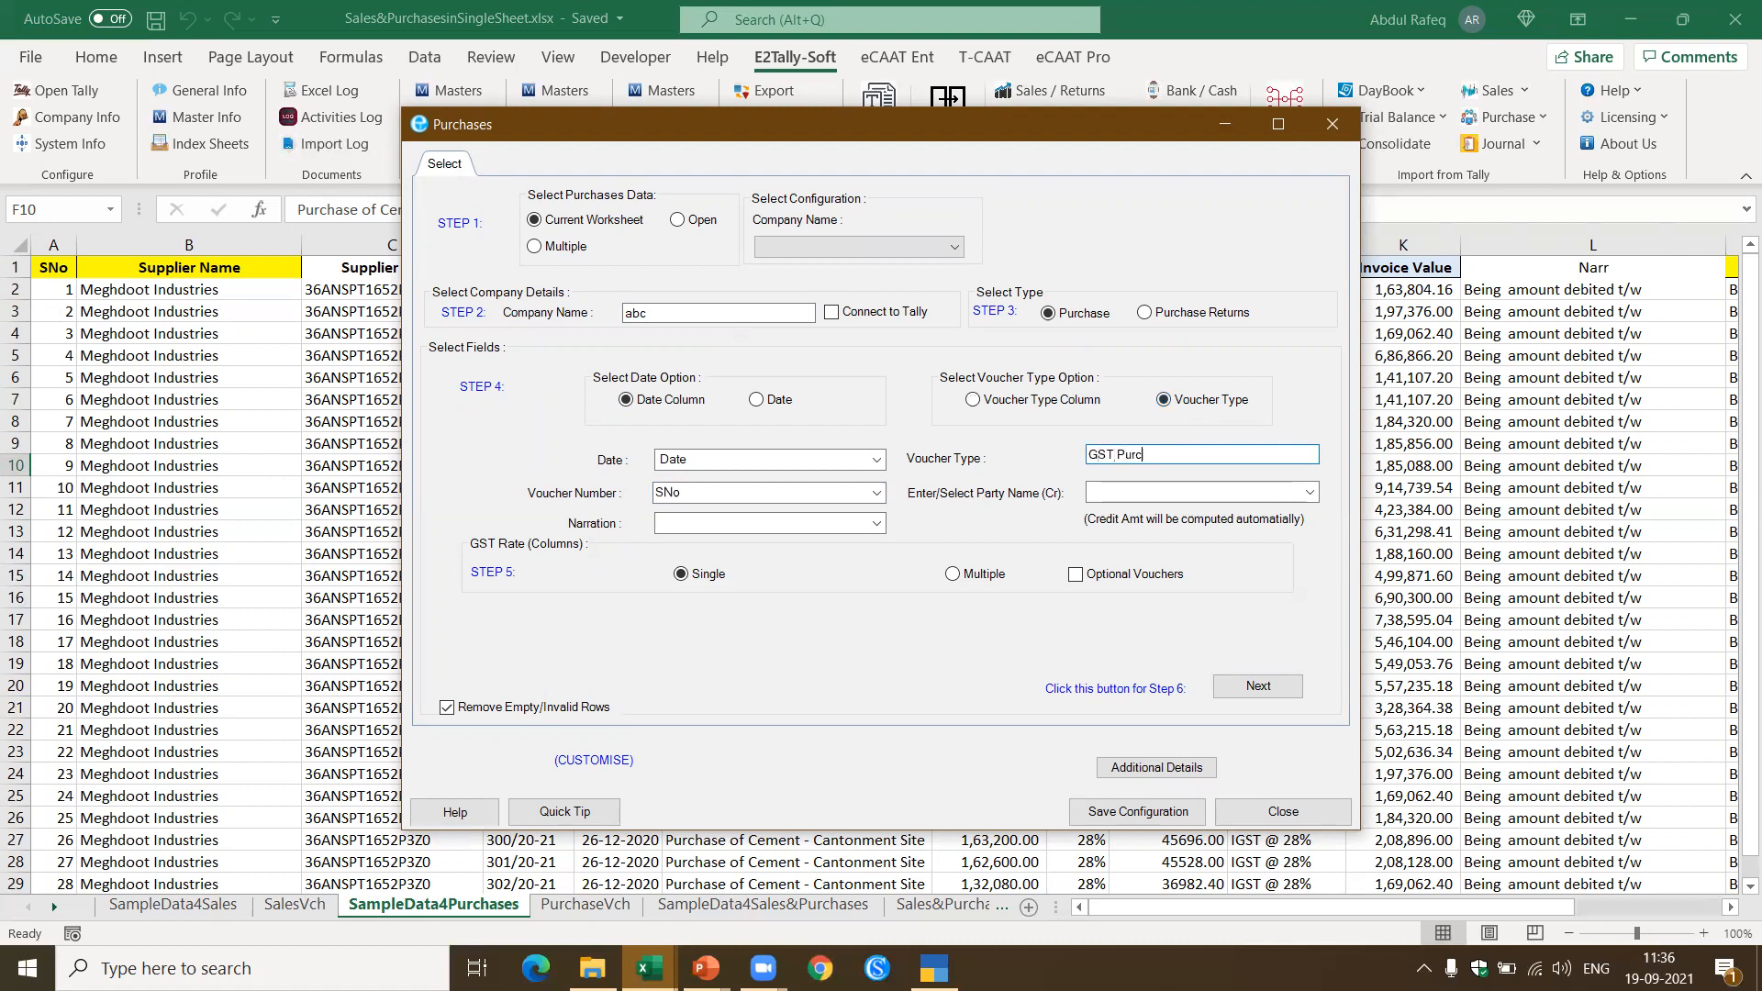
# Step: Set the credit party name to the Supplier Name column
pyautogui.click(1166, 494)
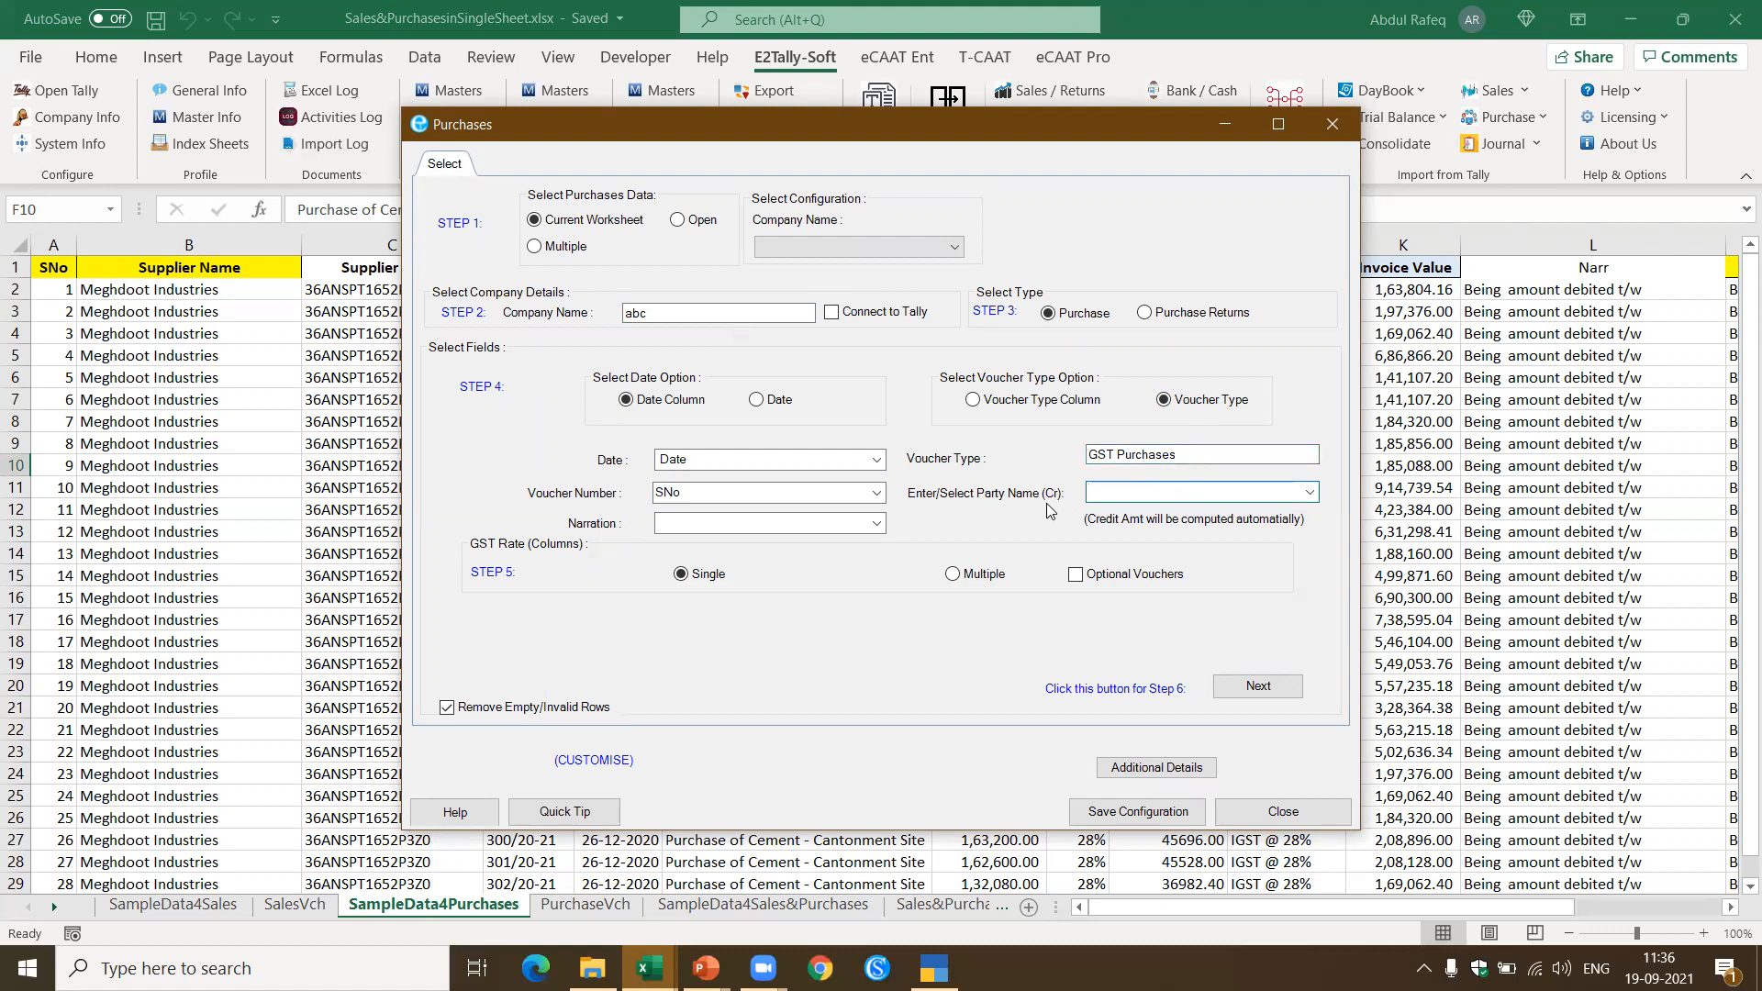
pyautogui.write('supplier GSTIN')
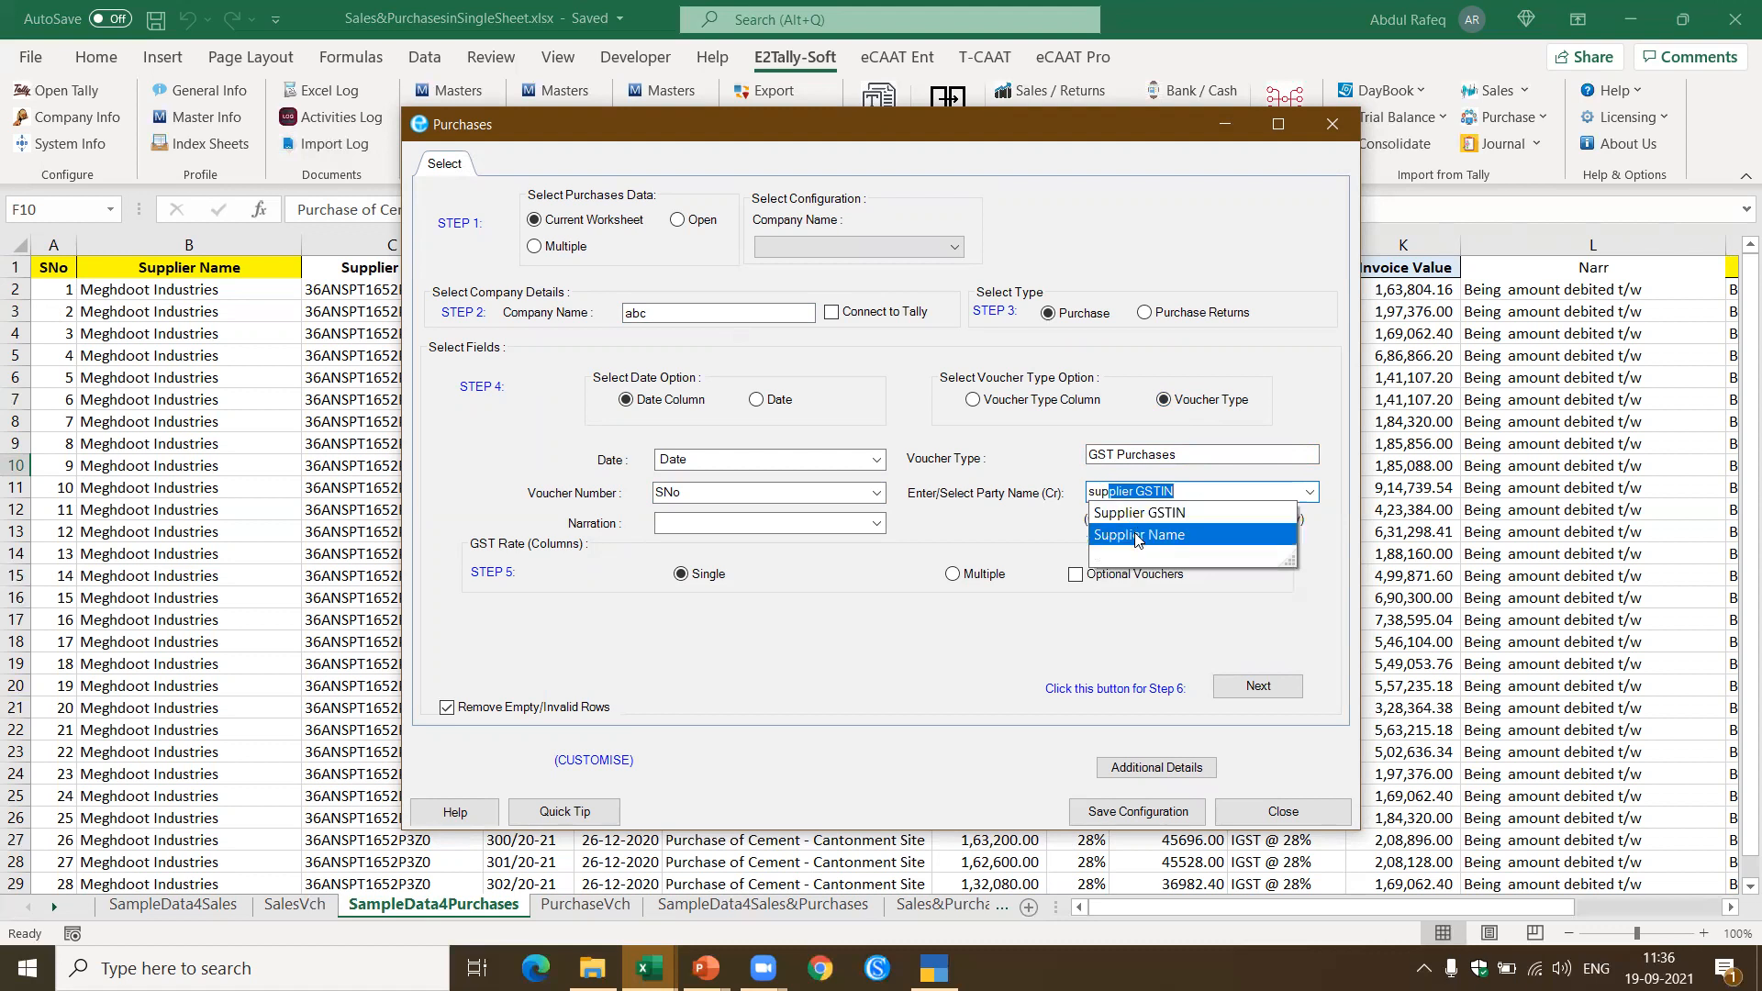
pyautogui.click(1137, 535)
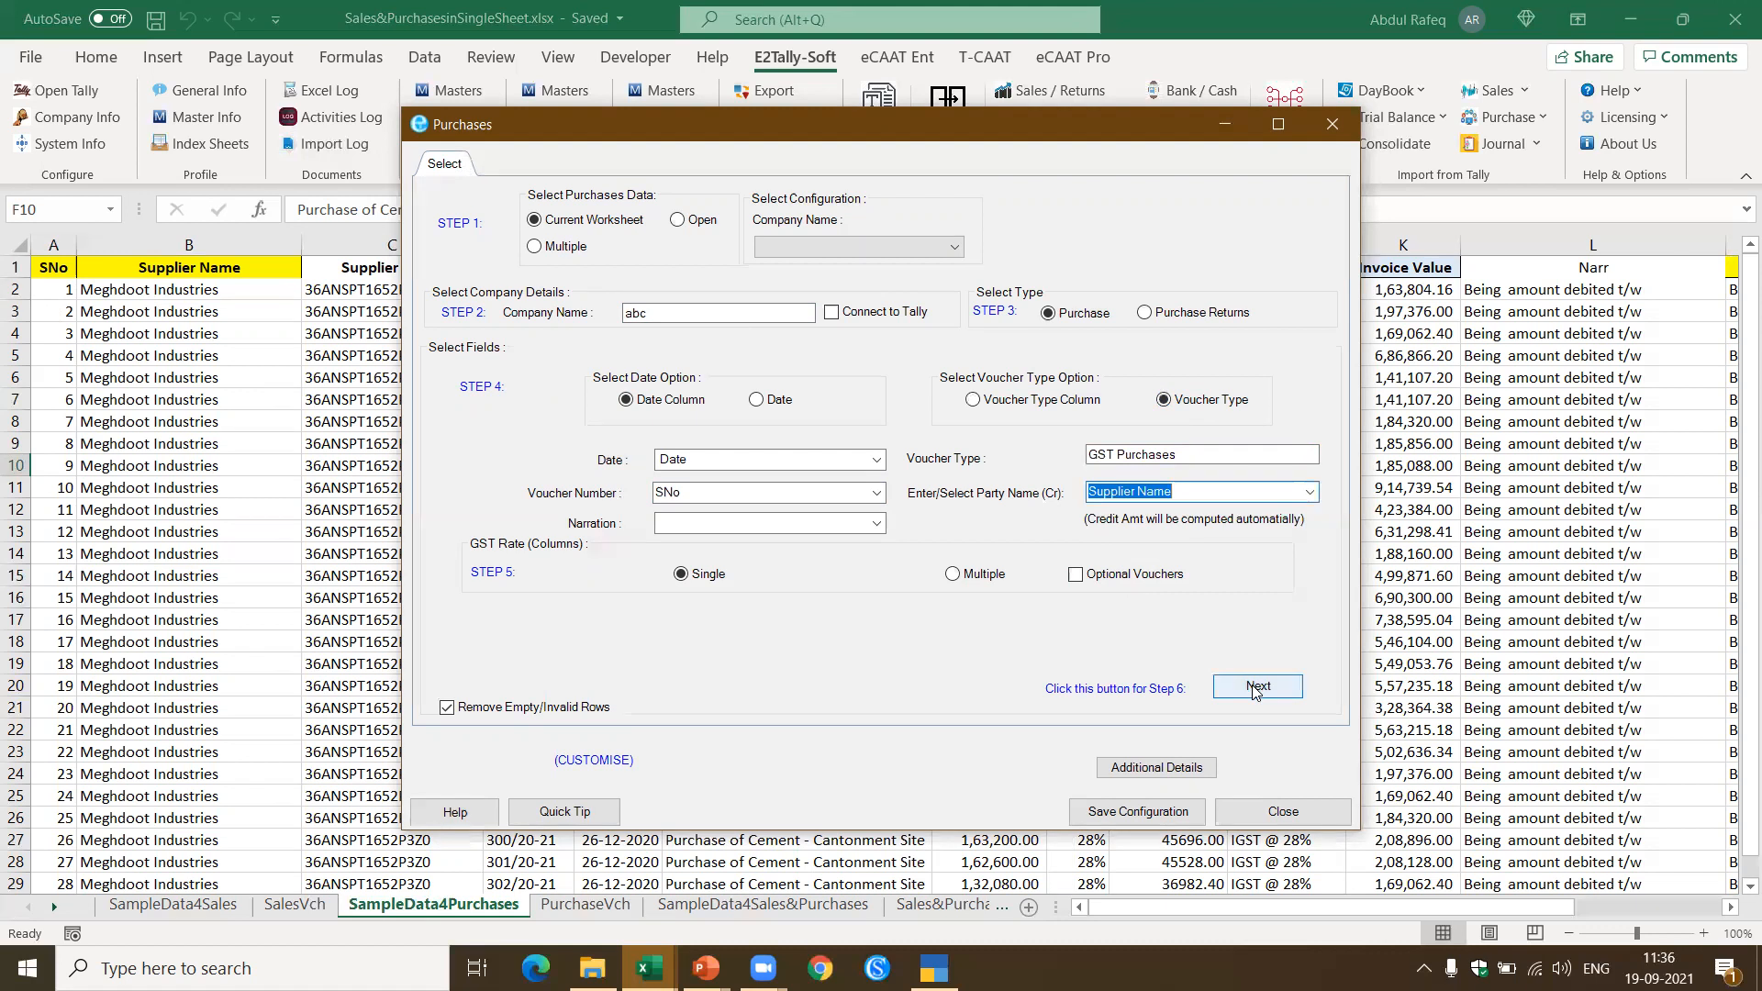
# Step: Go on to step 6 and take the purchase ledger names from the Purchases column, with Taxble Amt as the amount
pyautogui.click(1256, 691)
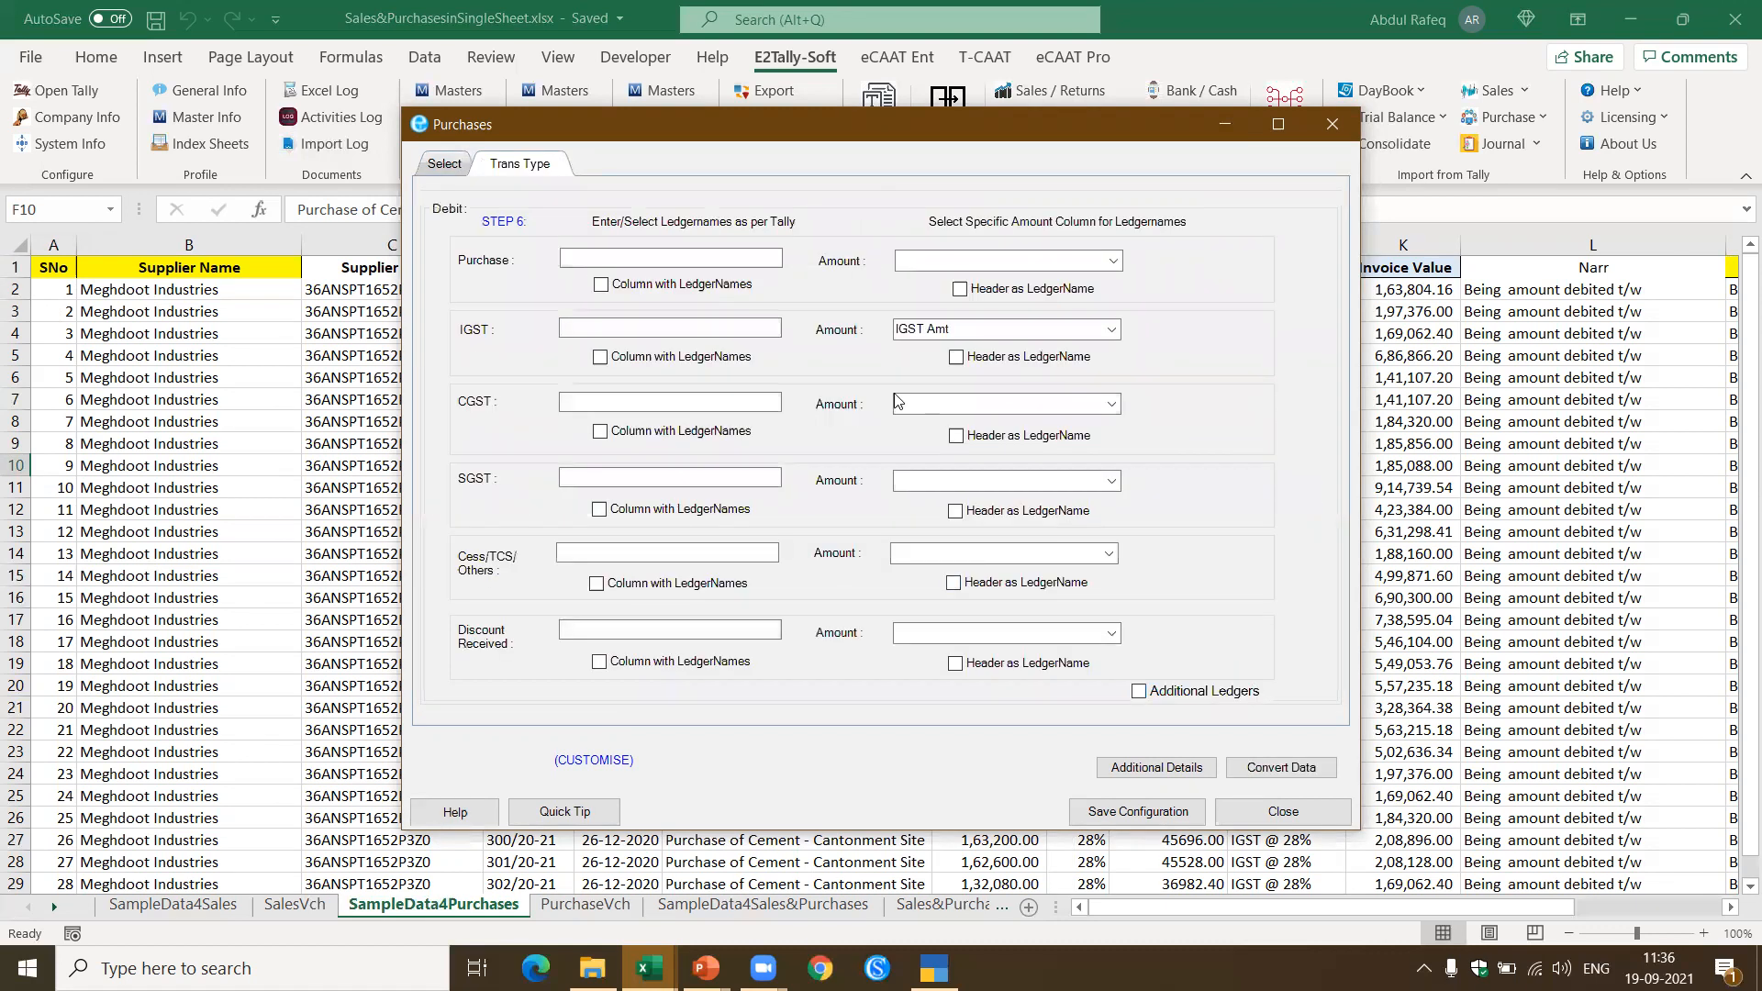
pyautogui.click(602, 286)
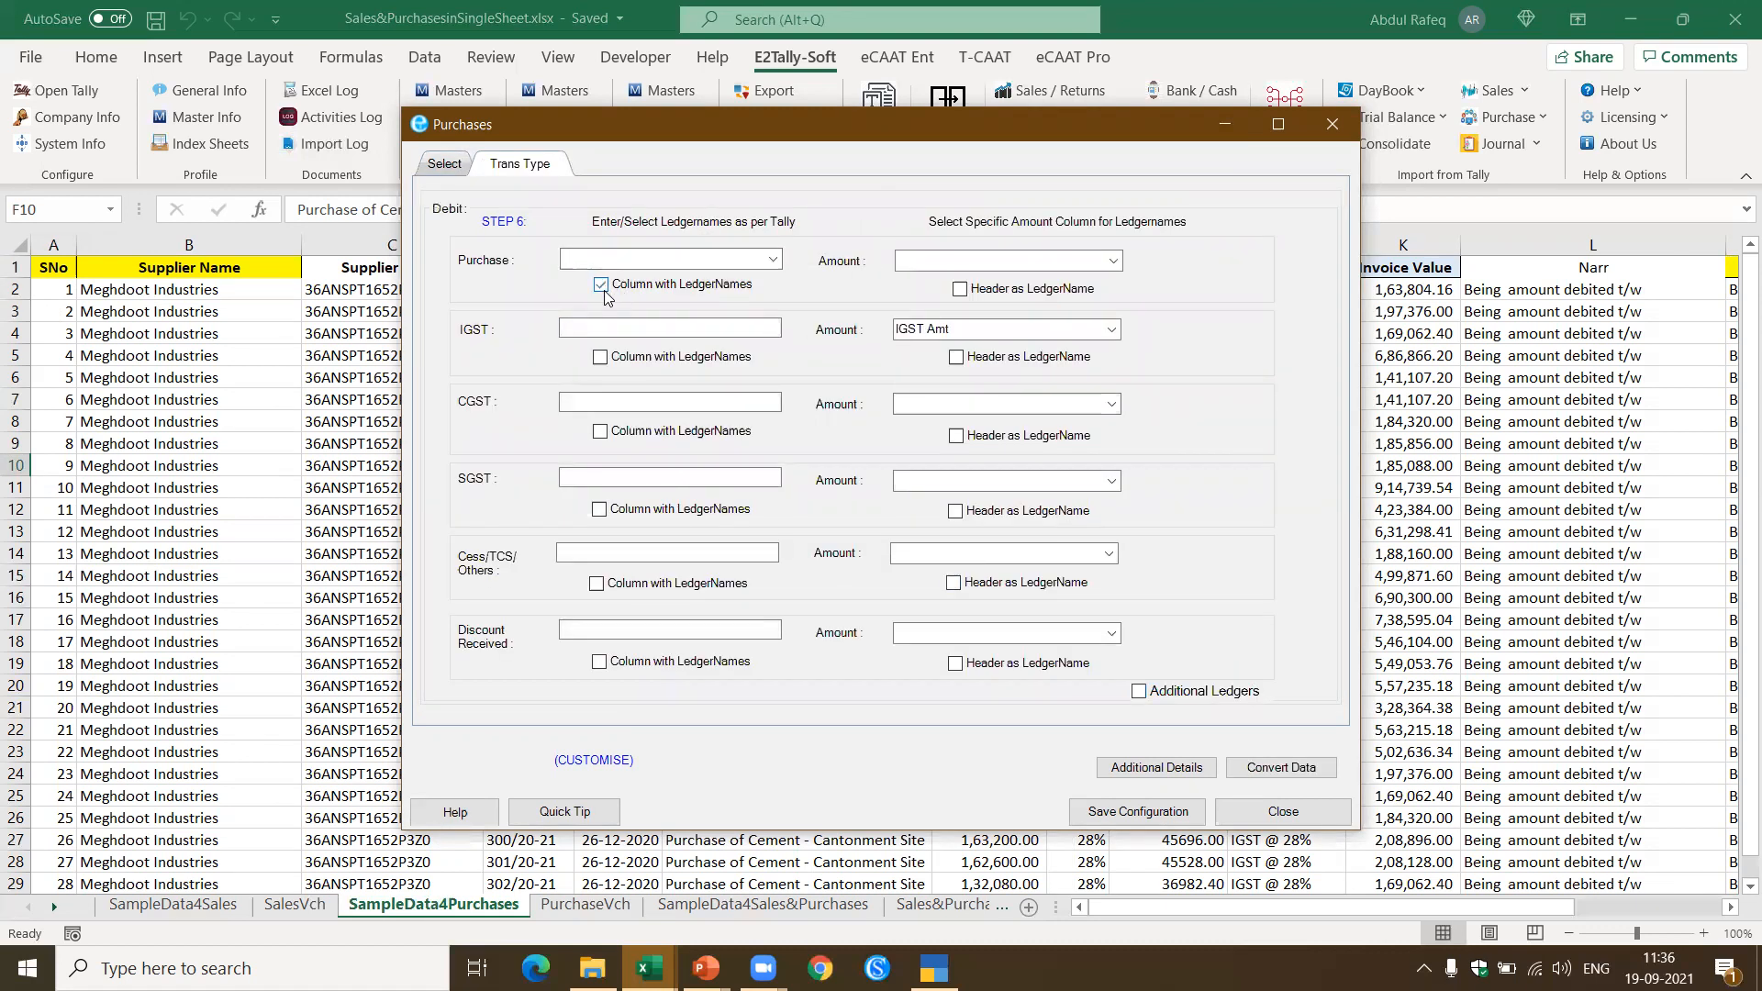
pyautogui.click(773, 261)
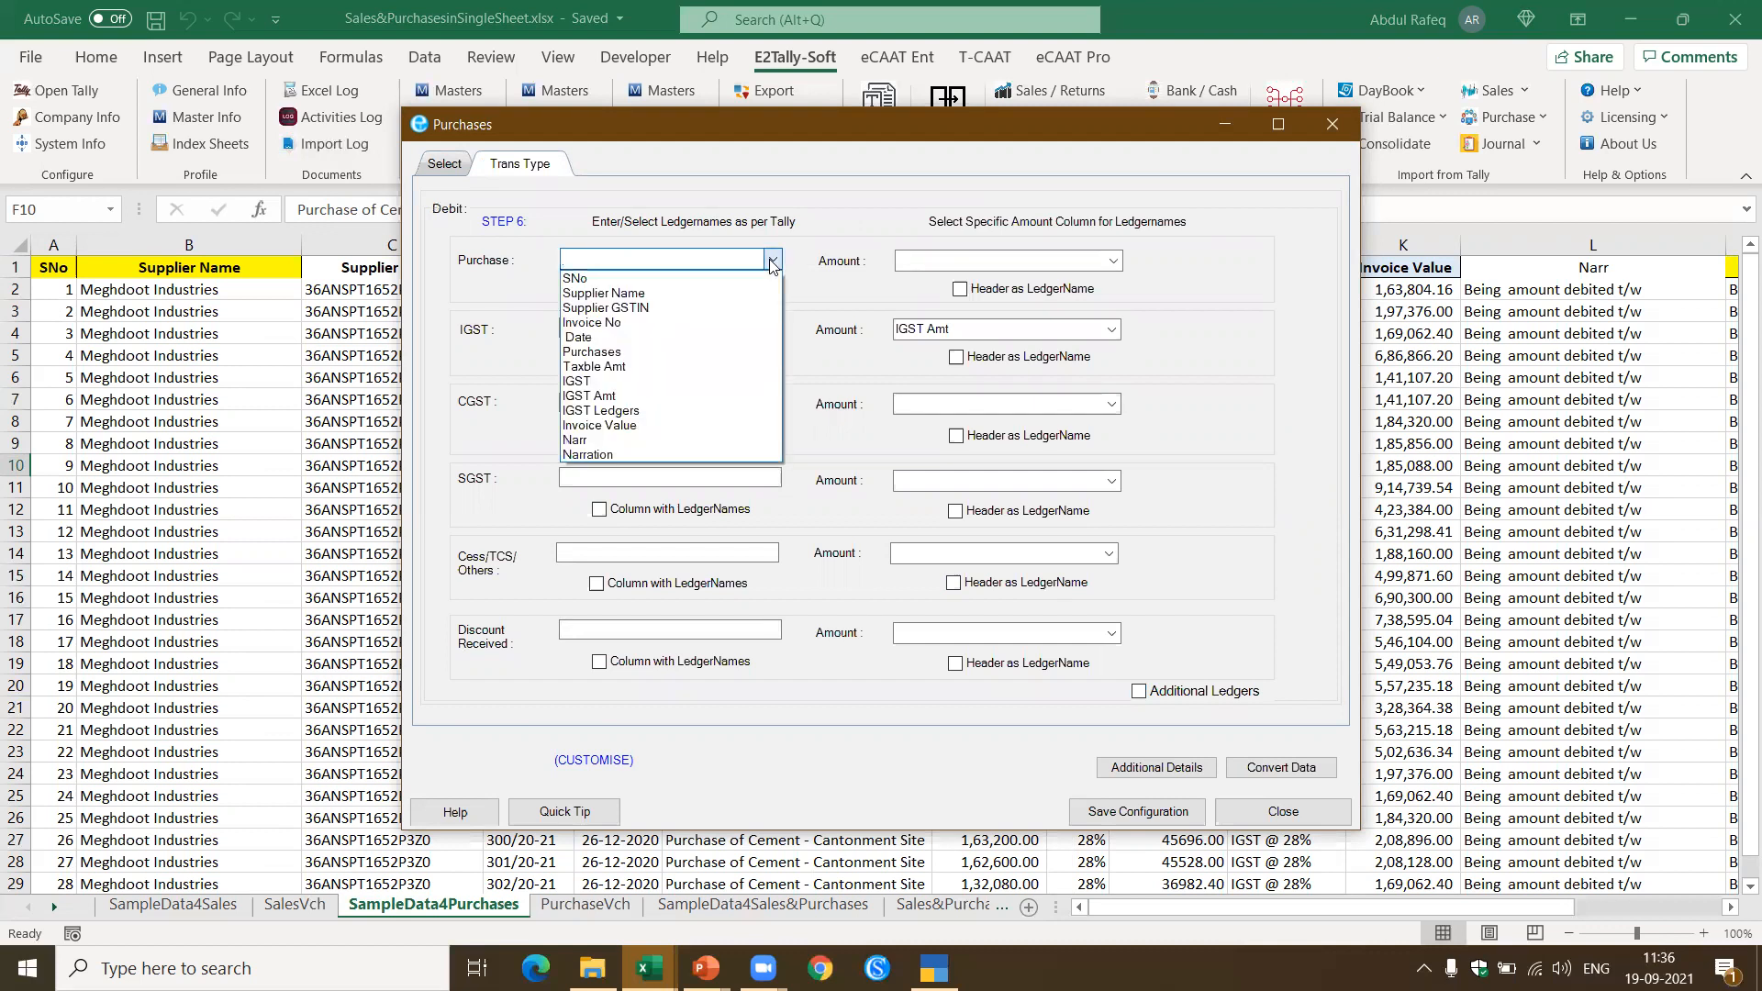
pyautogui.click(703, 352)
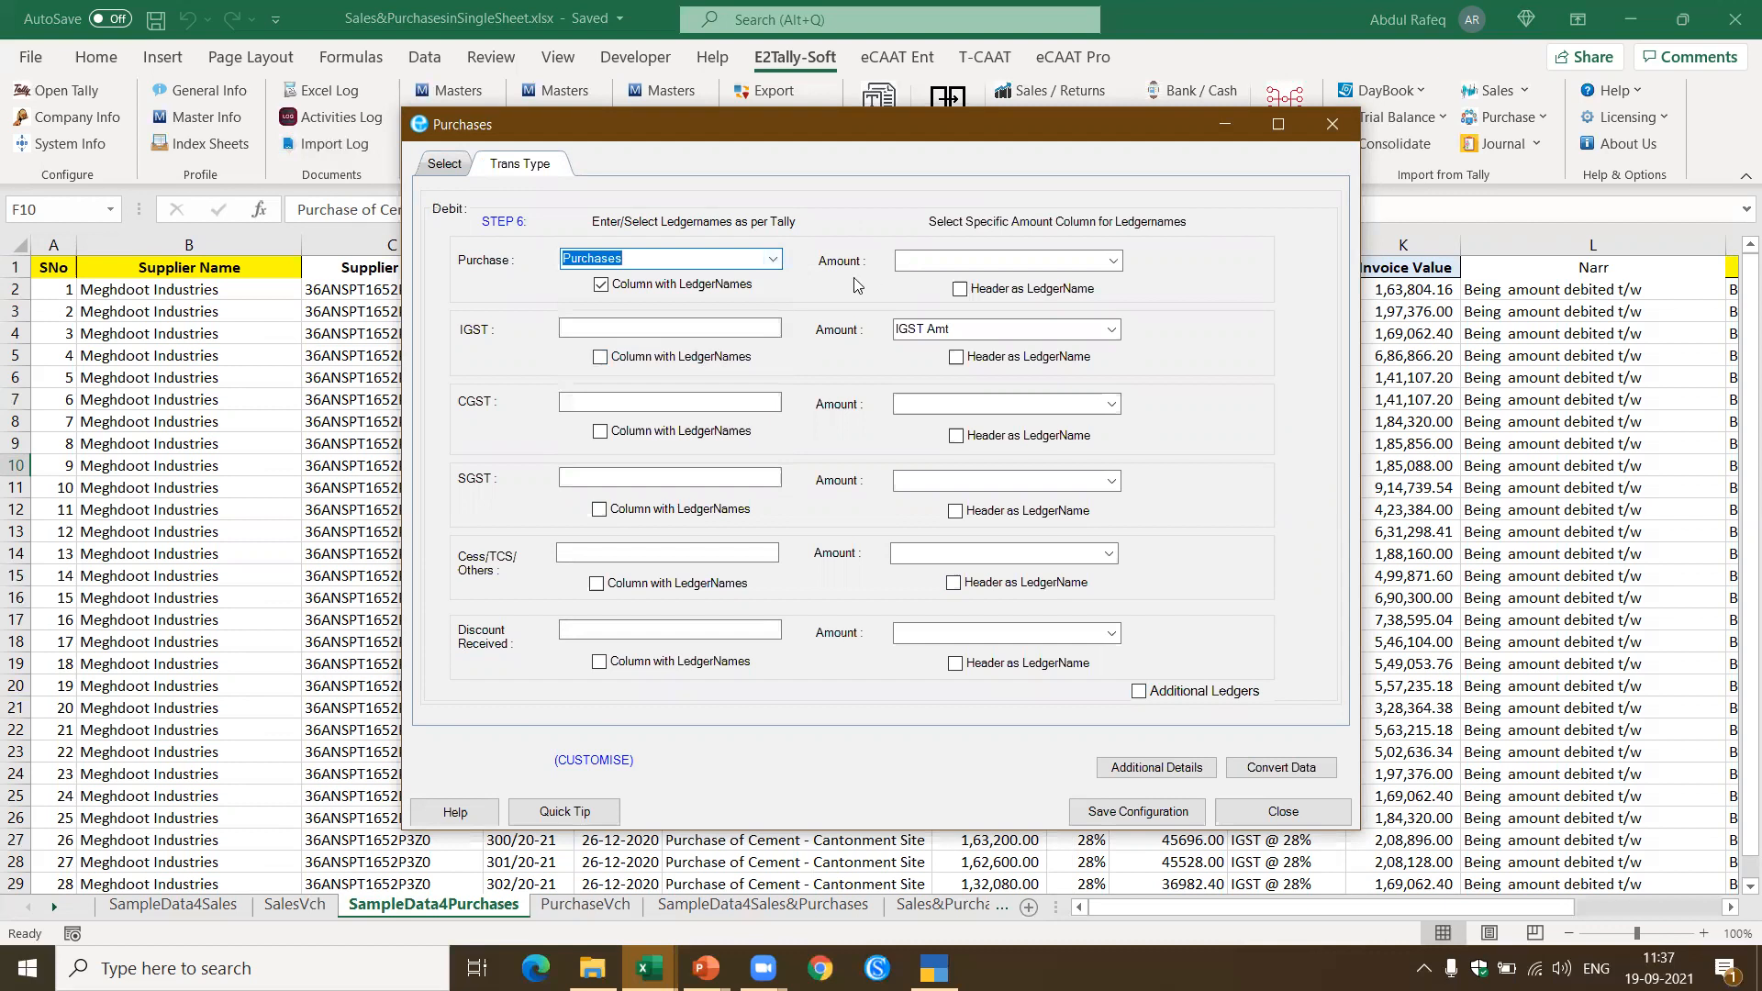
pyautogui.click(1113, 261)
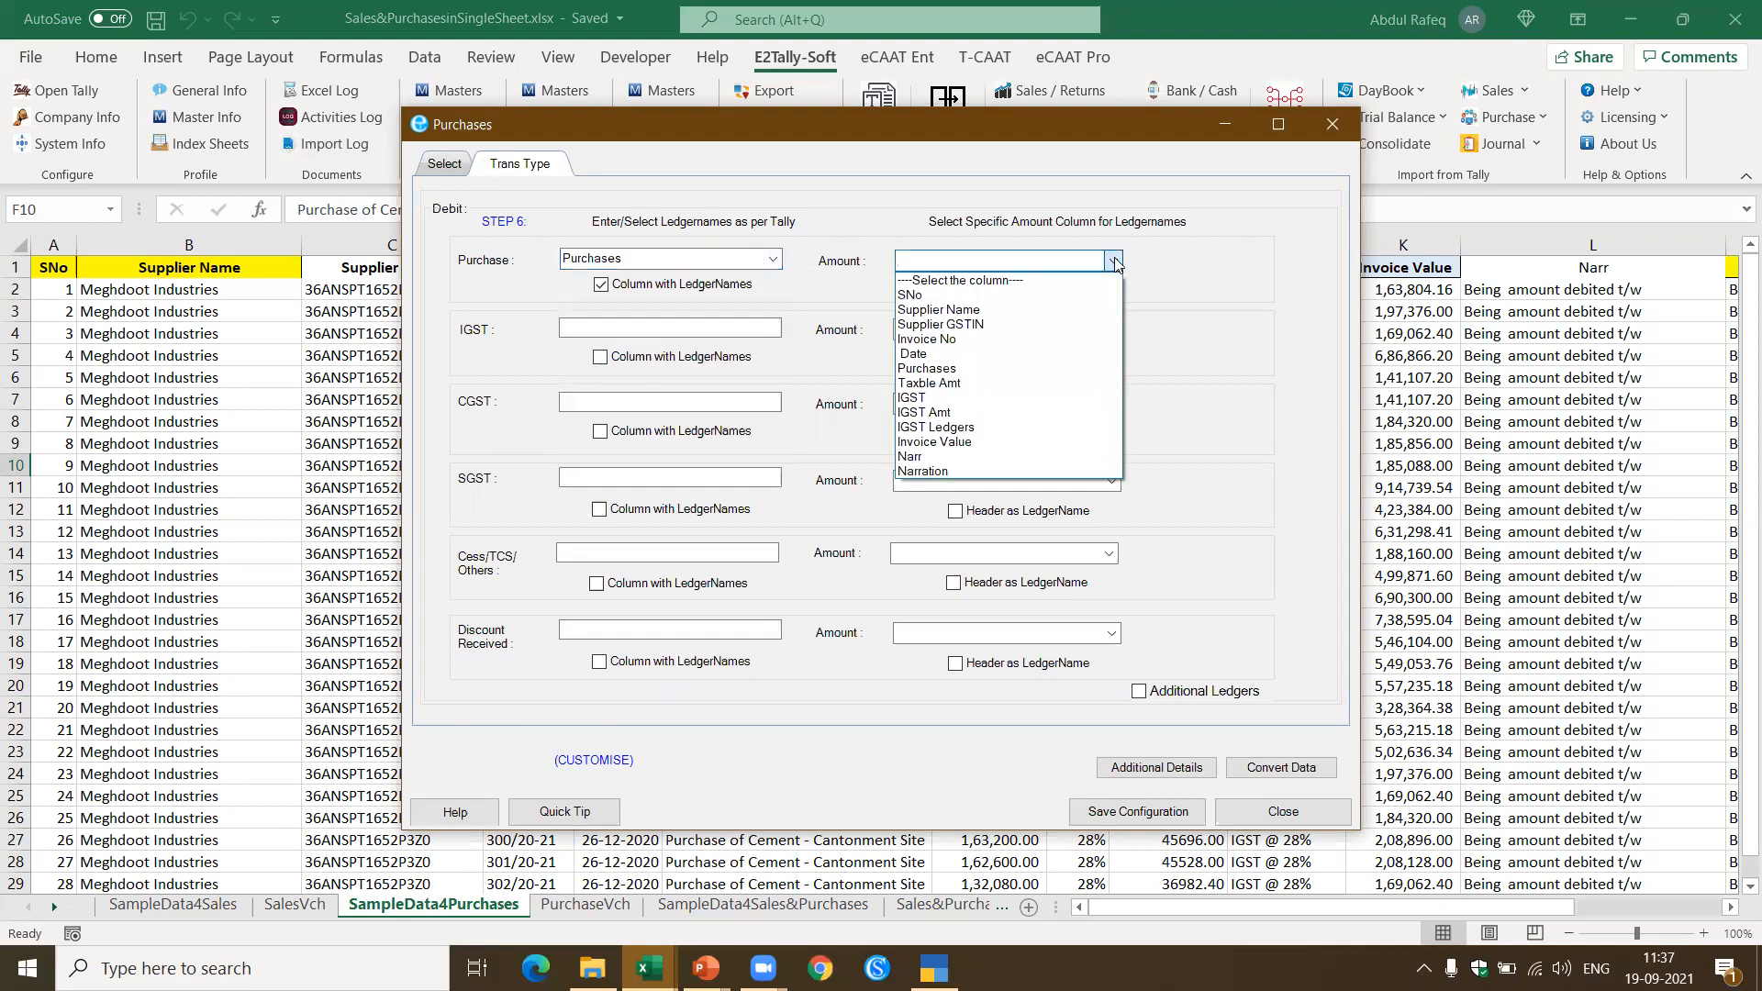
pyautogui.write('t')
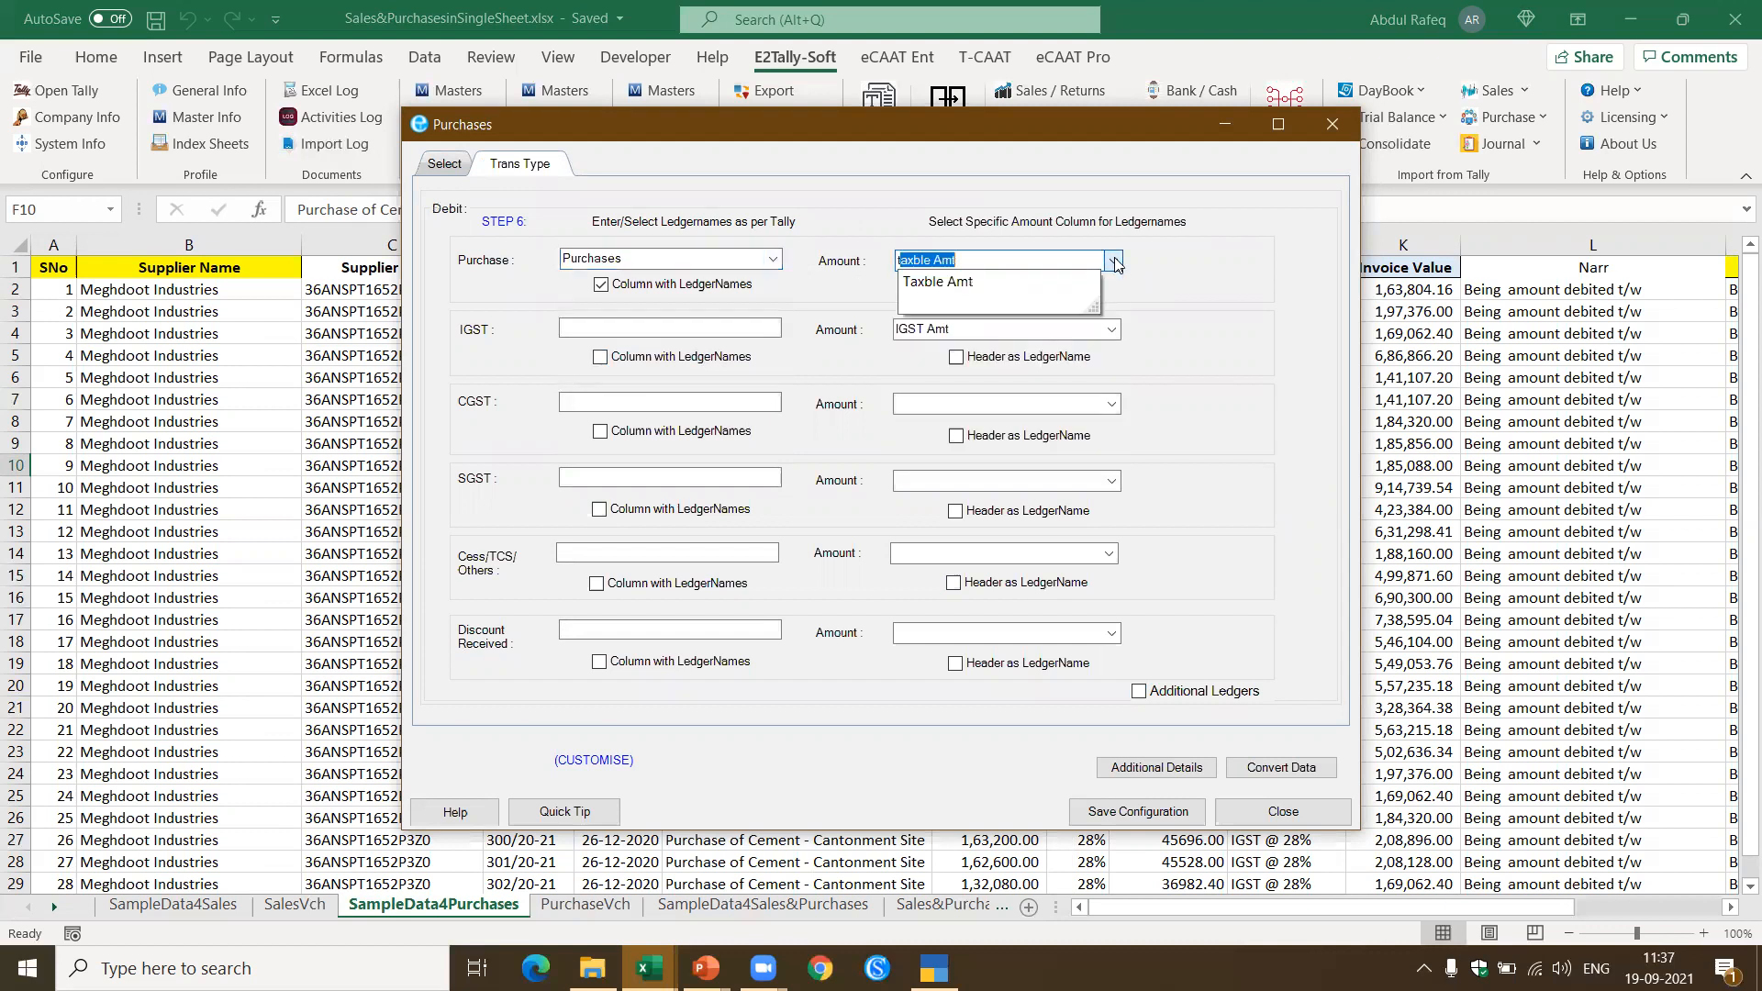
pyautogui.click(1057, 282)
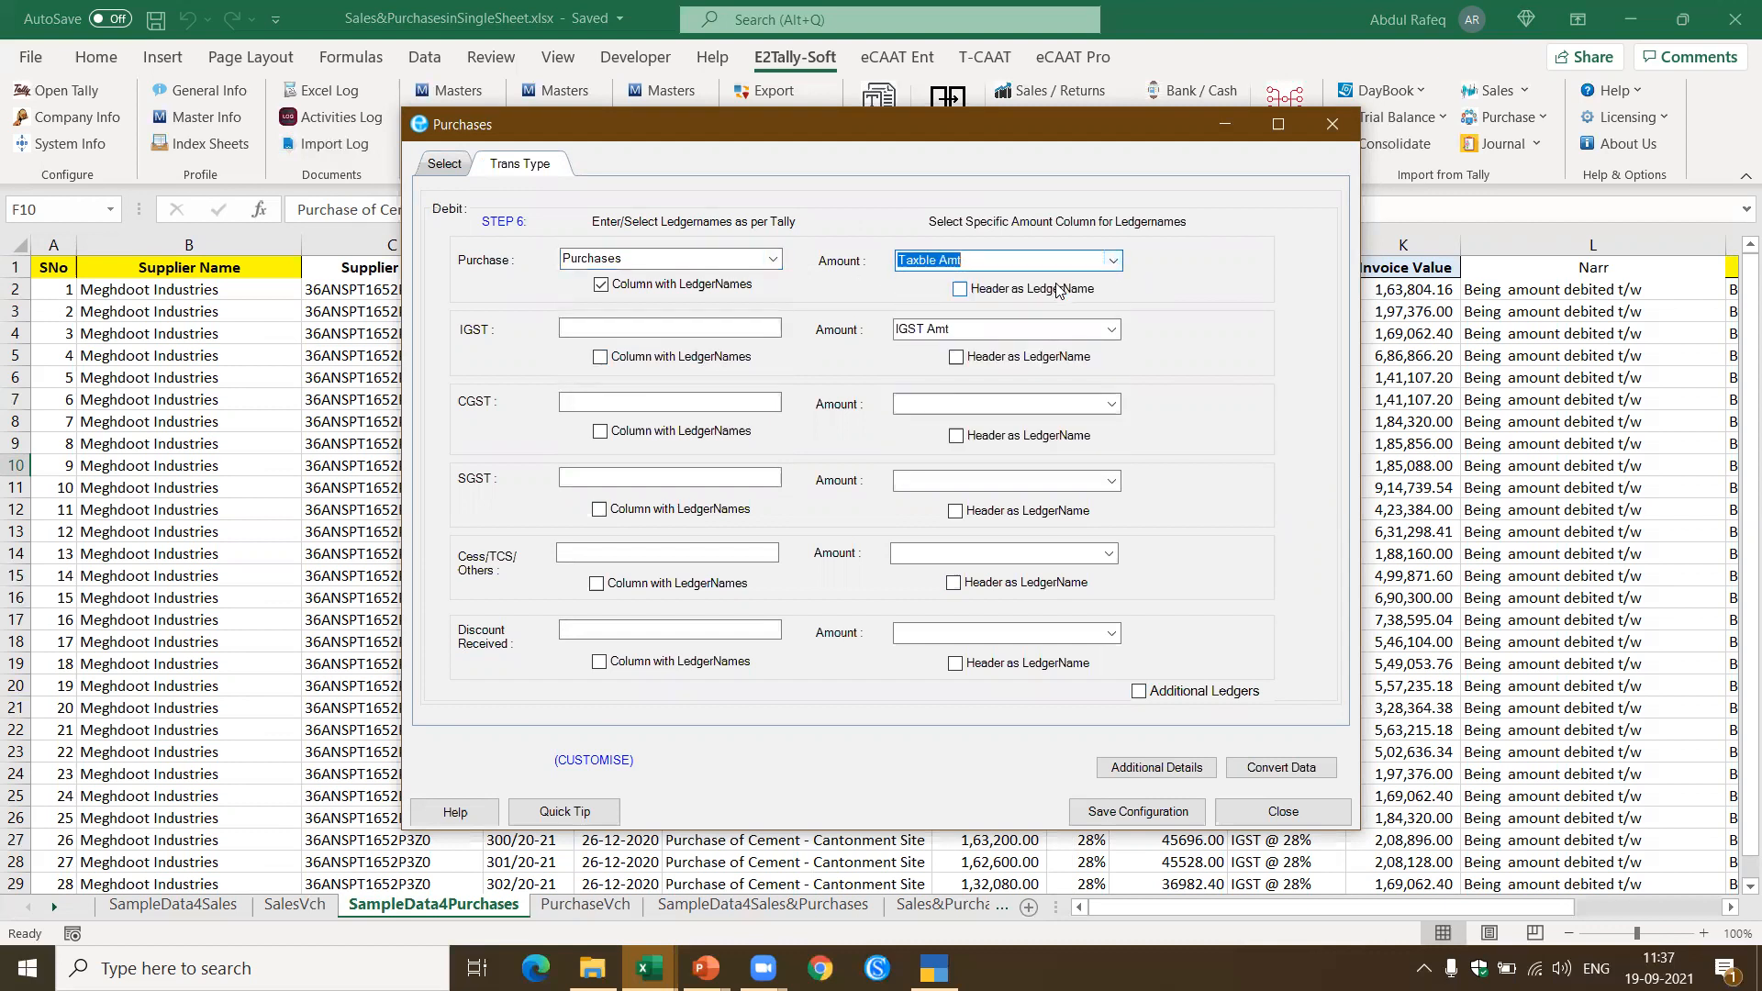
# Step: Take the IGST ledger names from the IGST Ledgers column
pyautogui.click(600, 357)
pyautogui.click(605, 329)
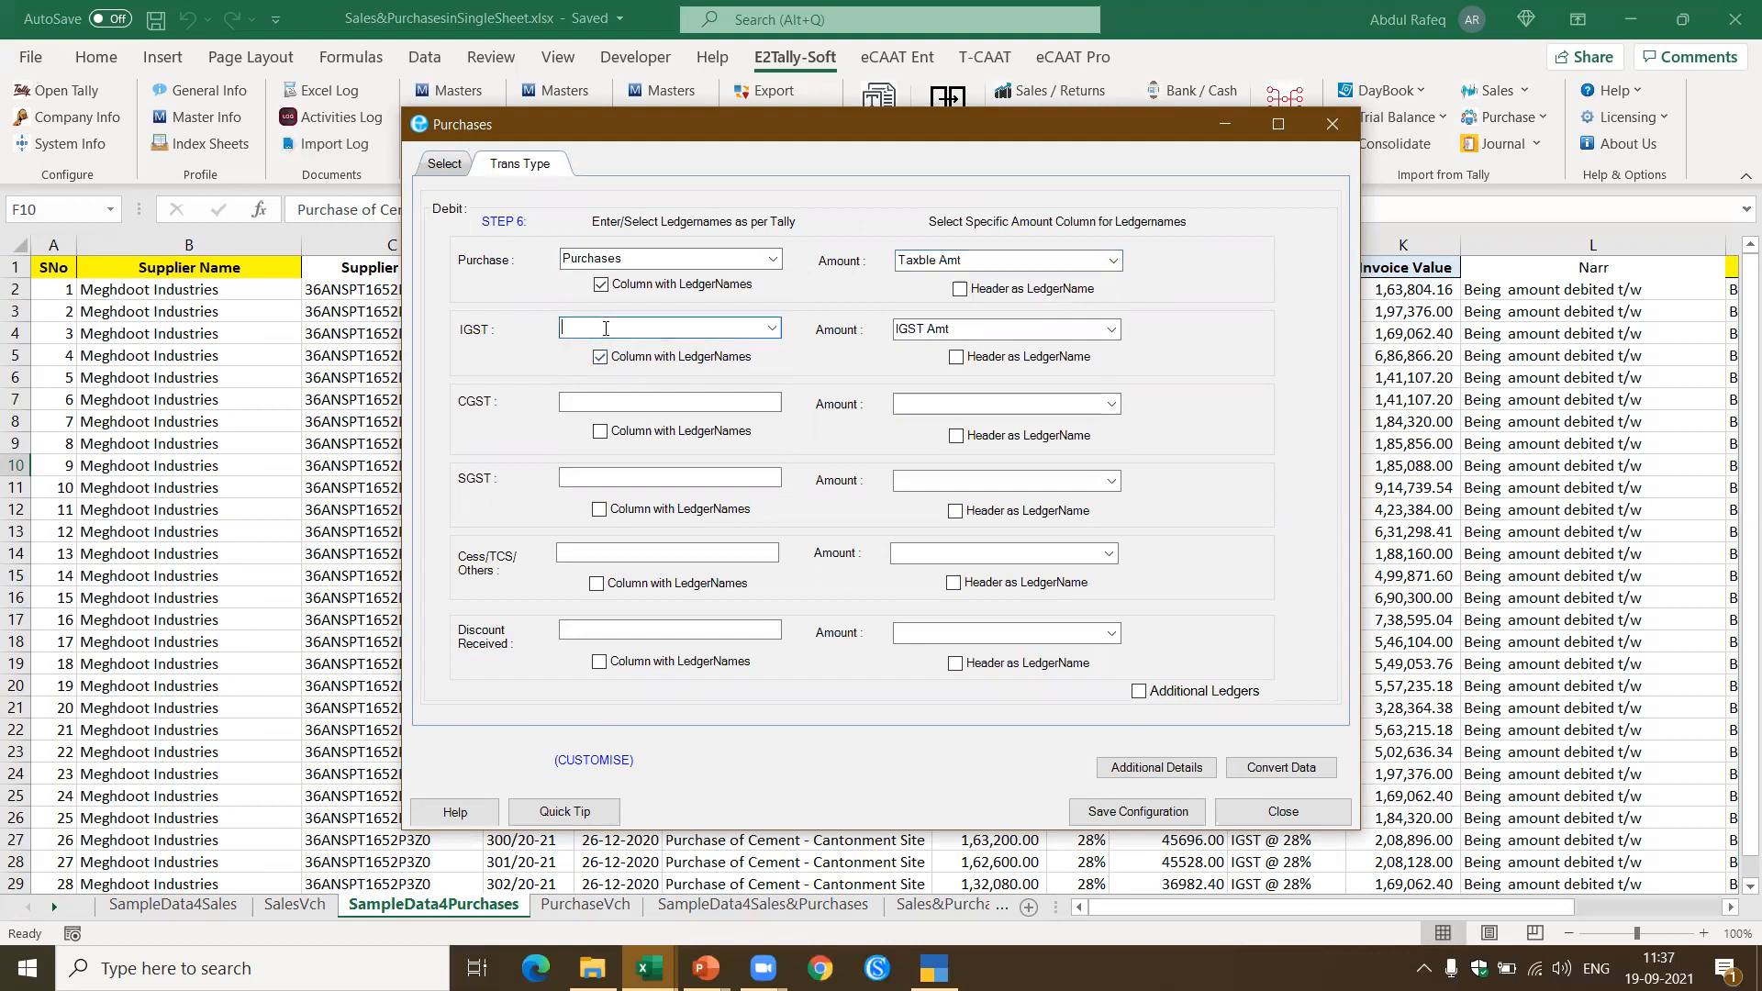
pyautogui.write('igST')
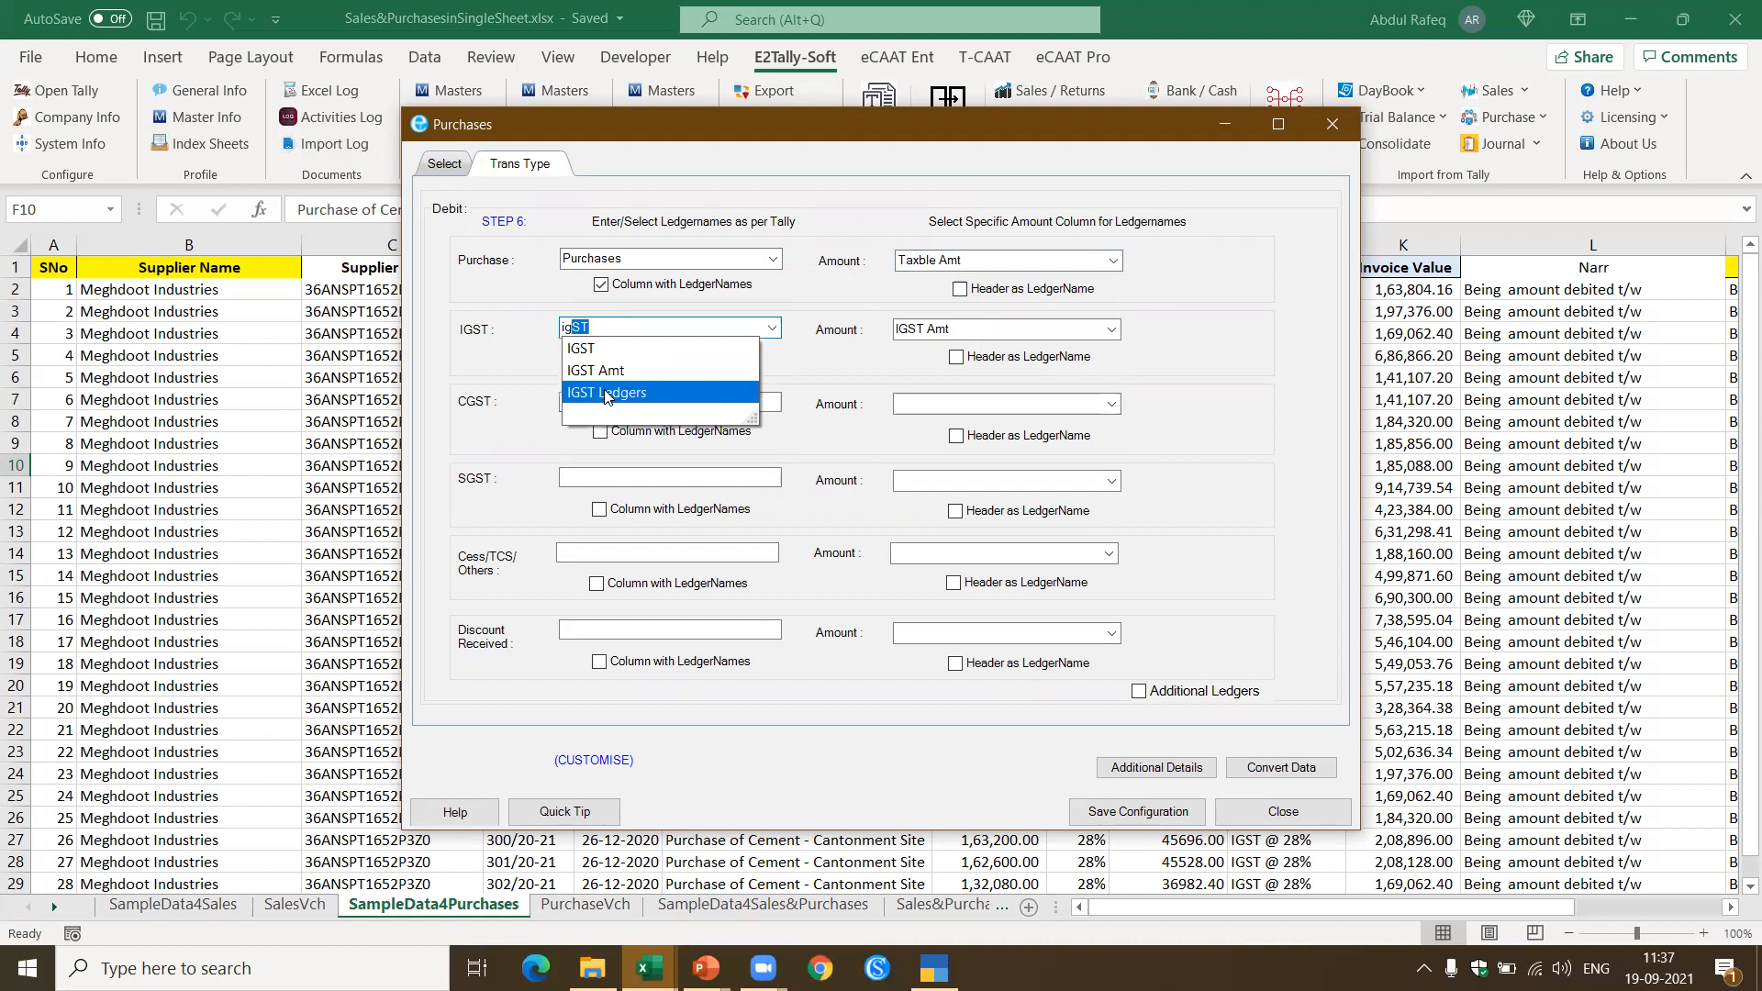
pyautogui.click(606, 392)
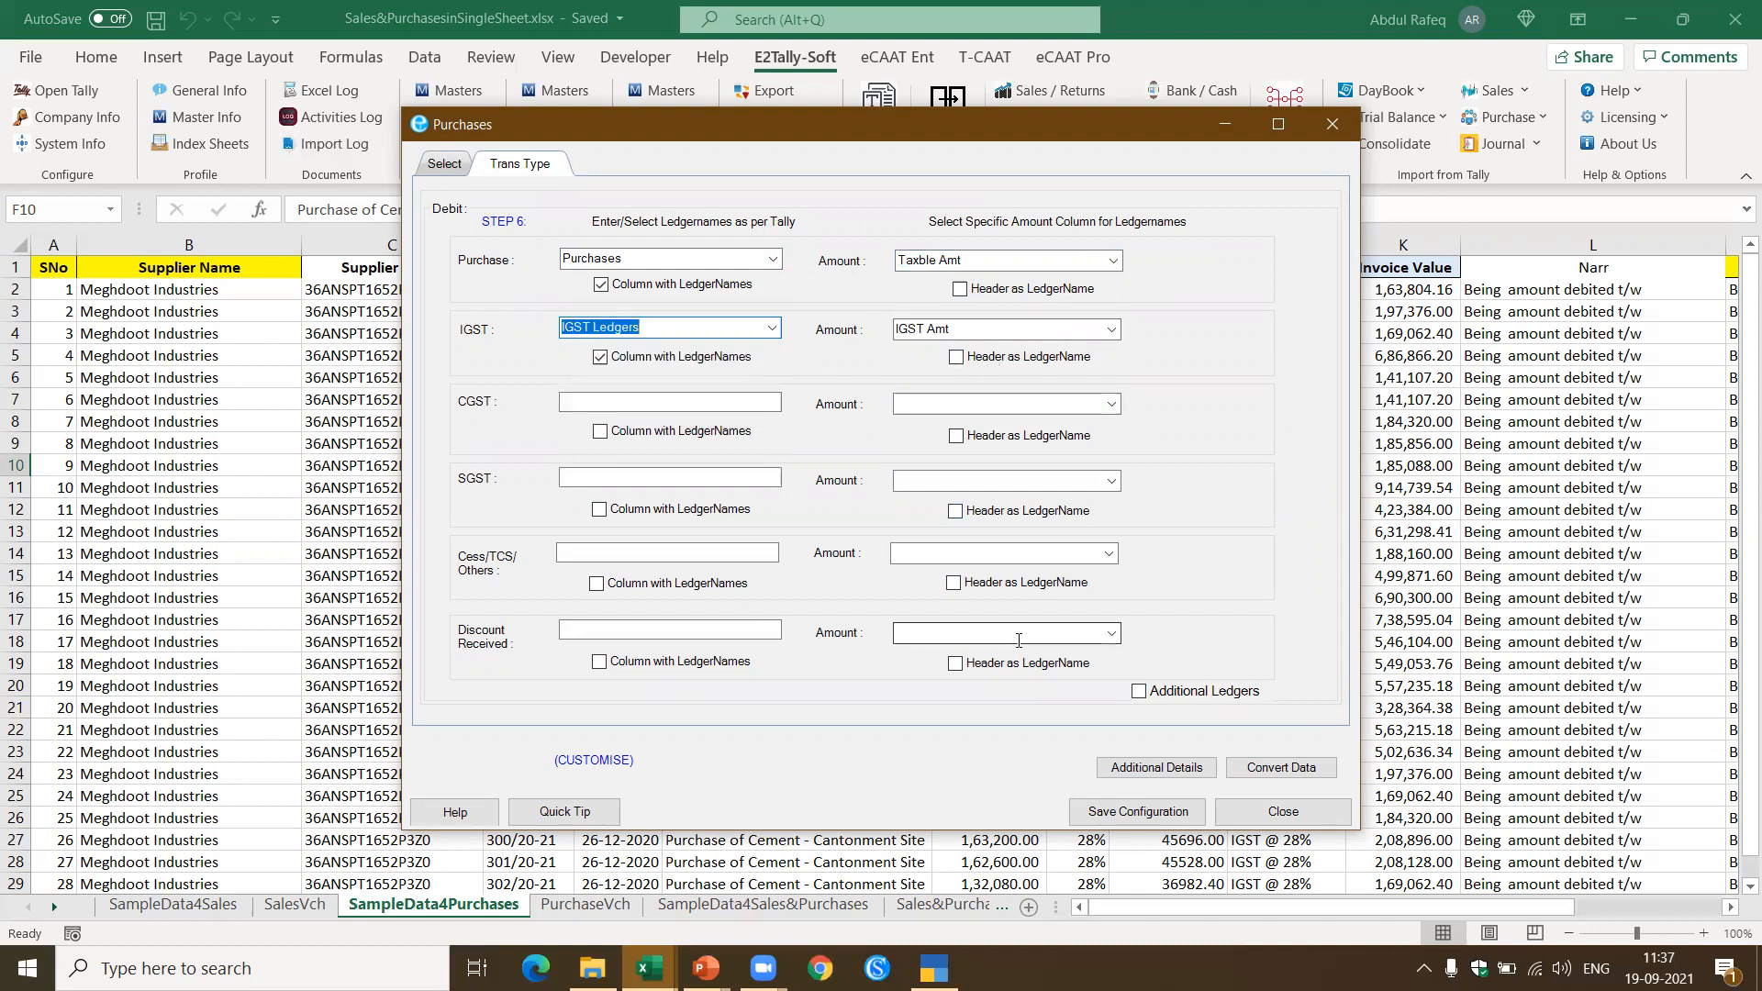
# Step: In the additional details, map GSTIN to the Supplier GSTIN column and the invoice number to Invoice No
pyautogui.click(1162, 773)
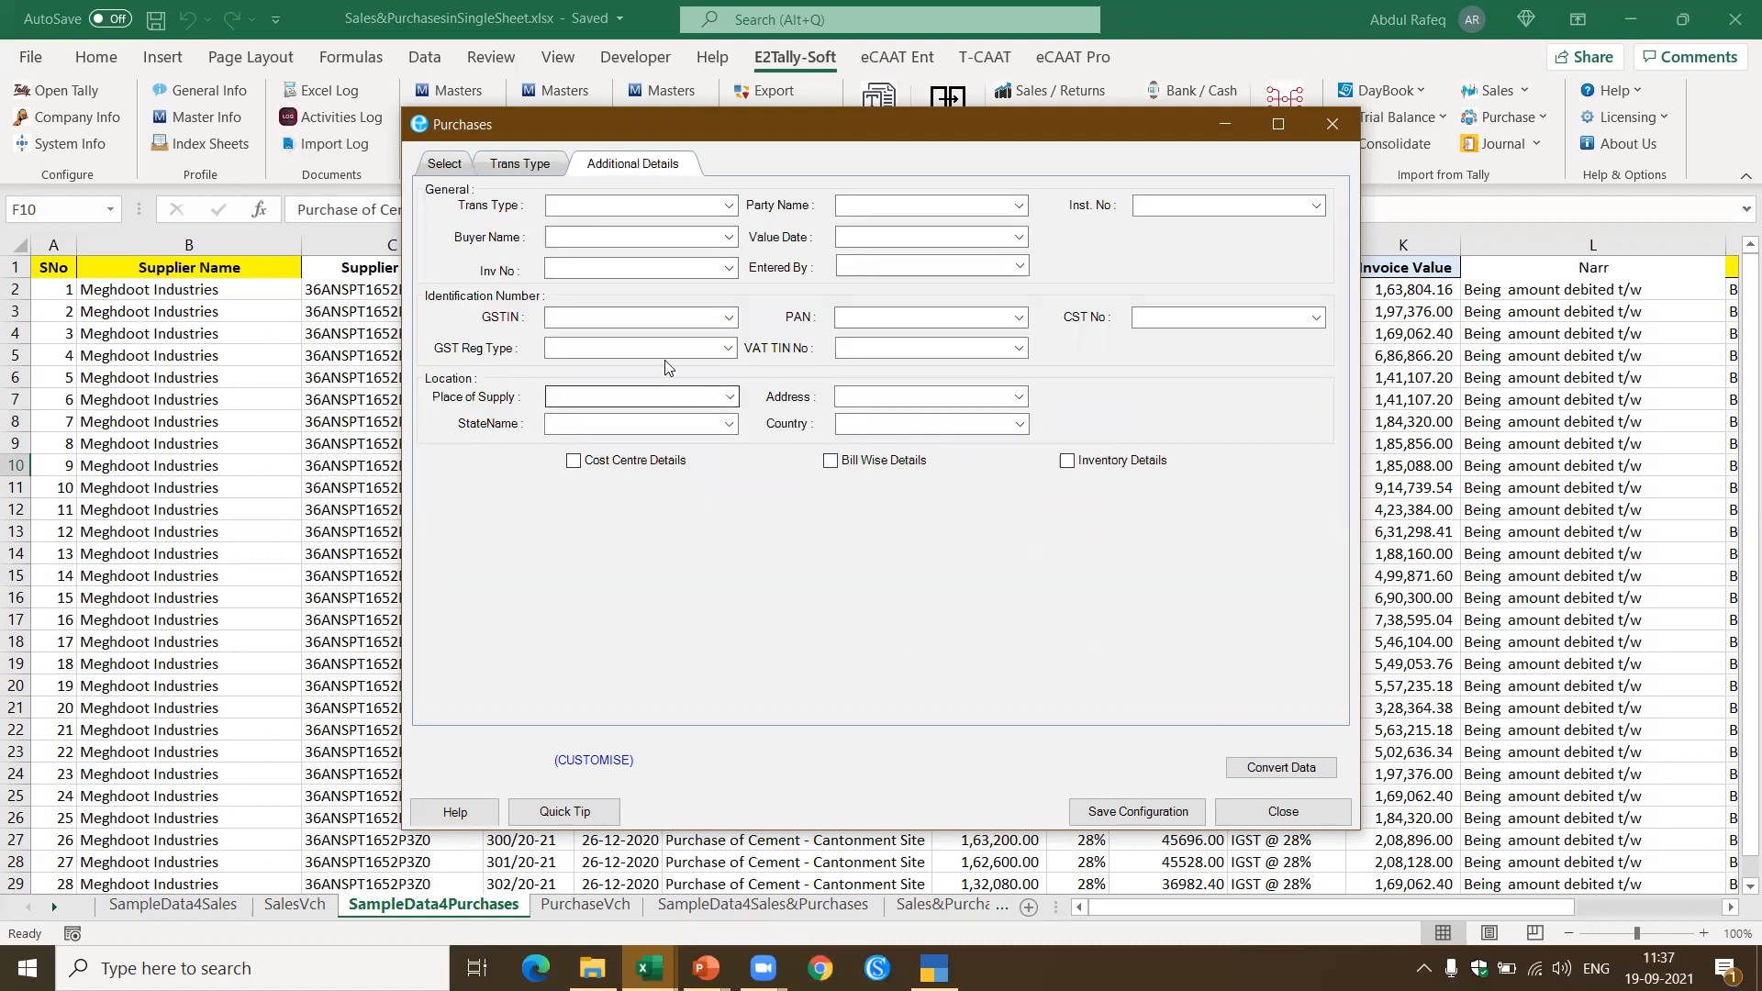
pyautogui.click(706, 317)
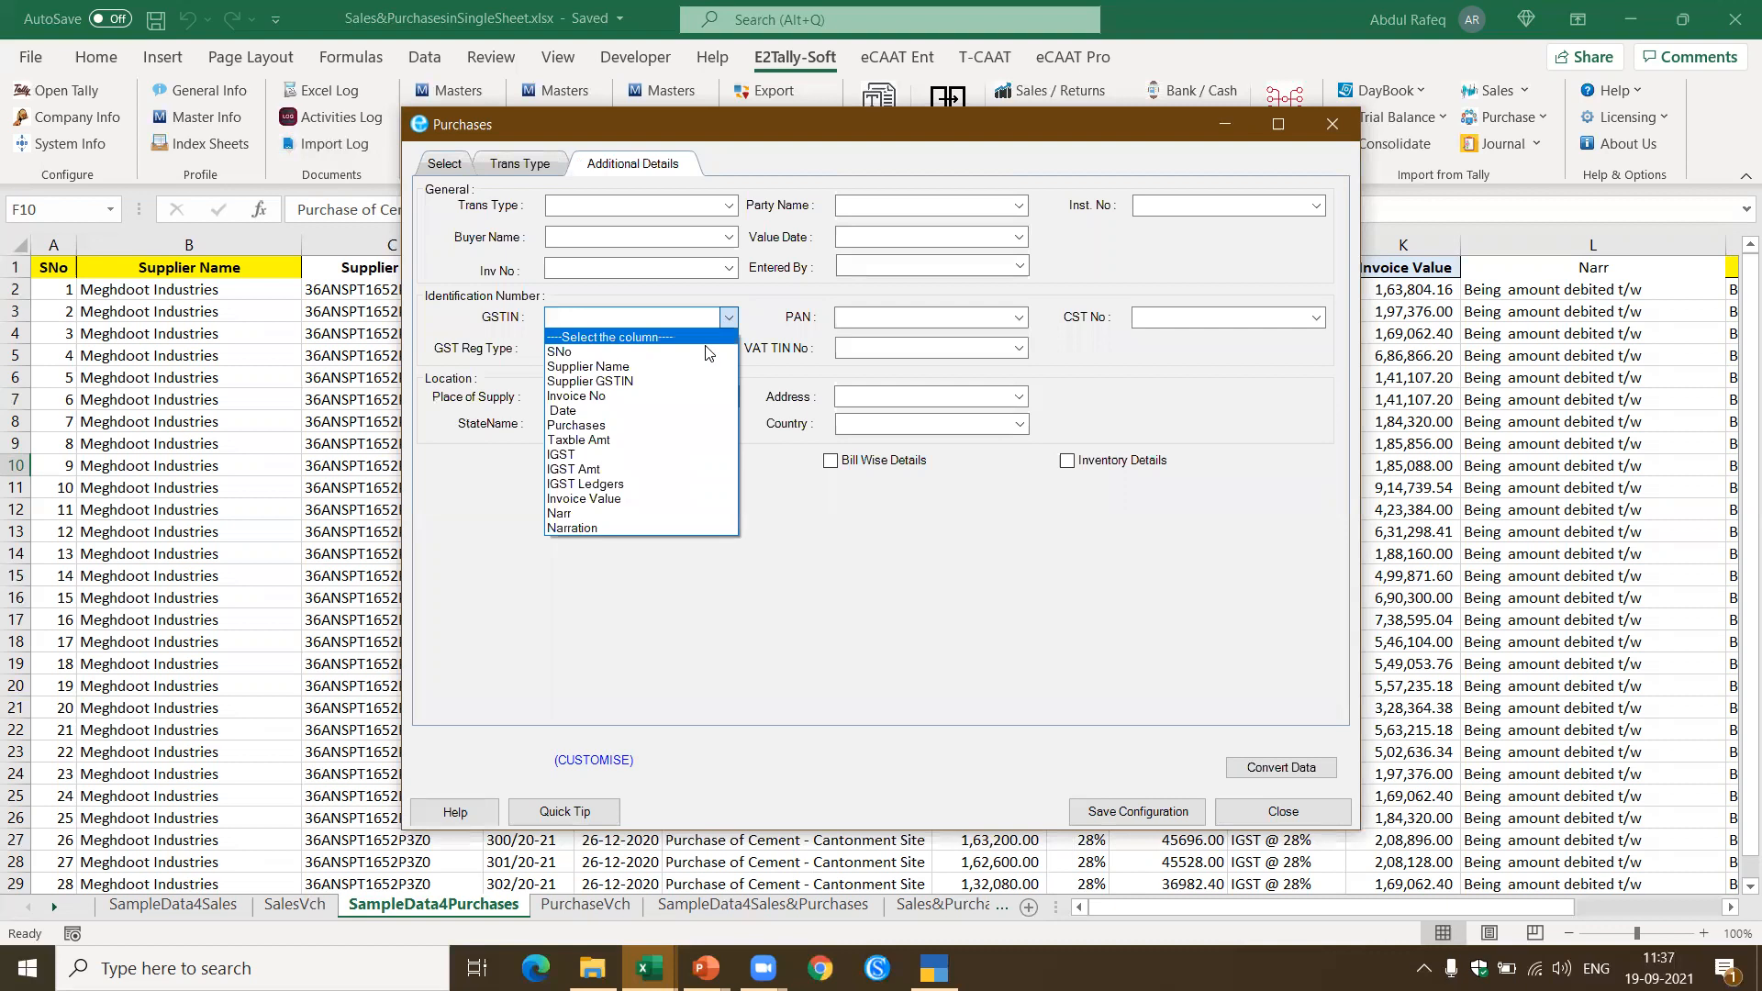
pyautogui.click(704, 382)
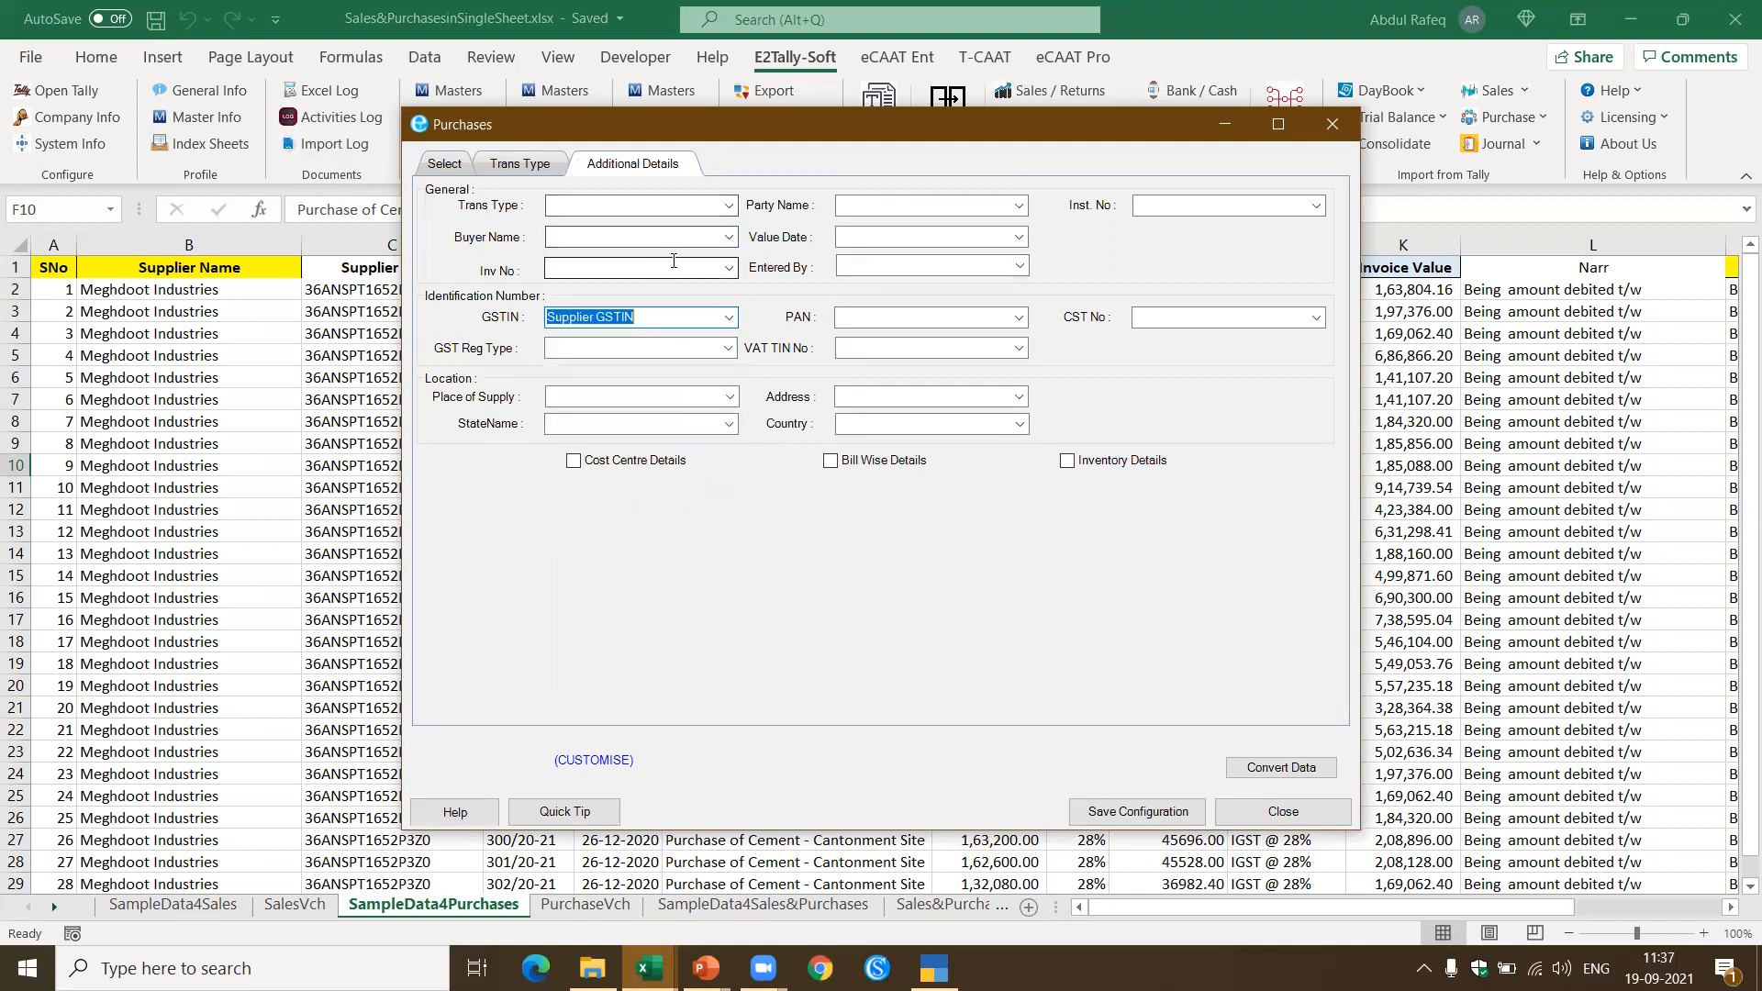
pyautogui.click(729, 268)
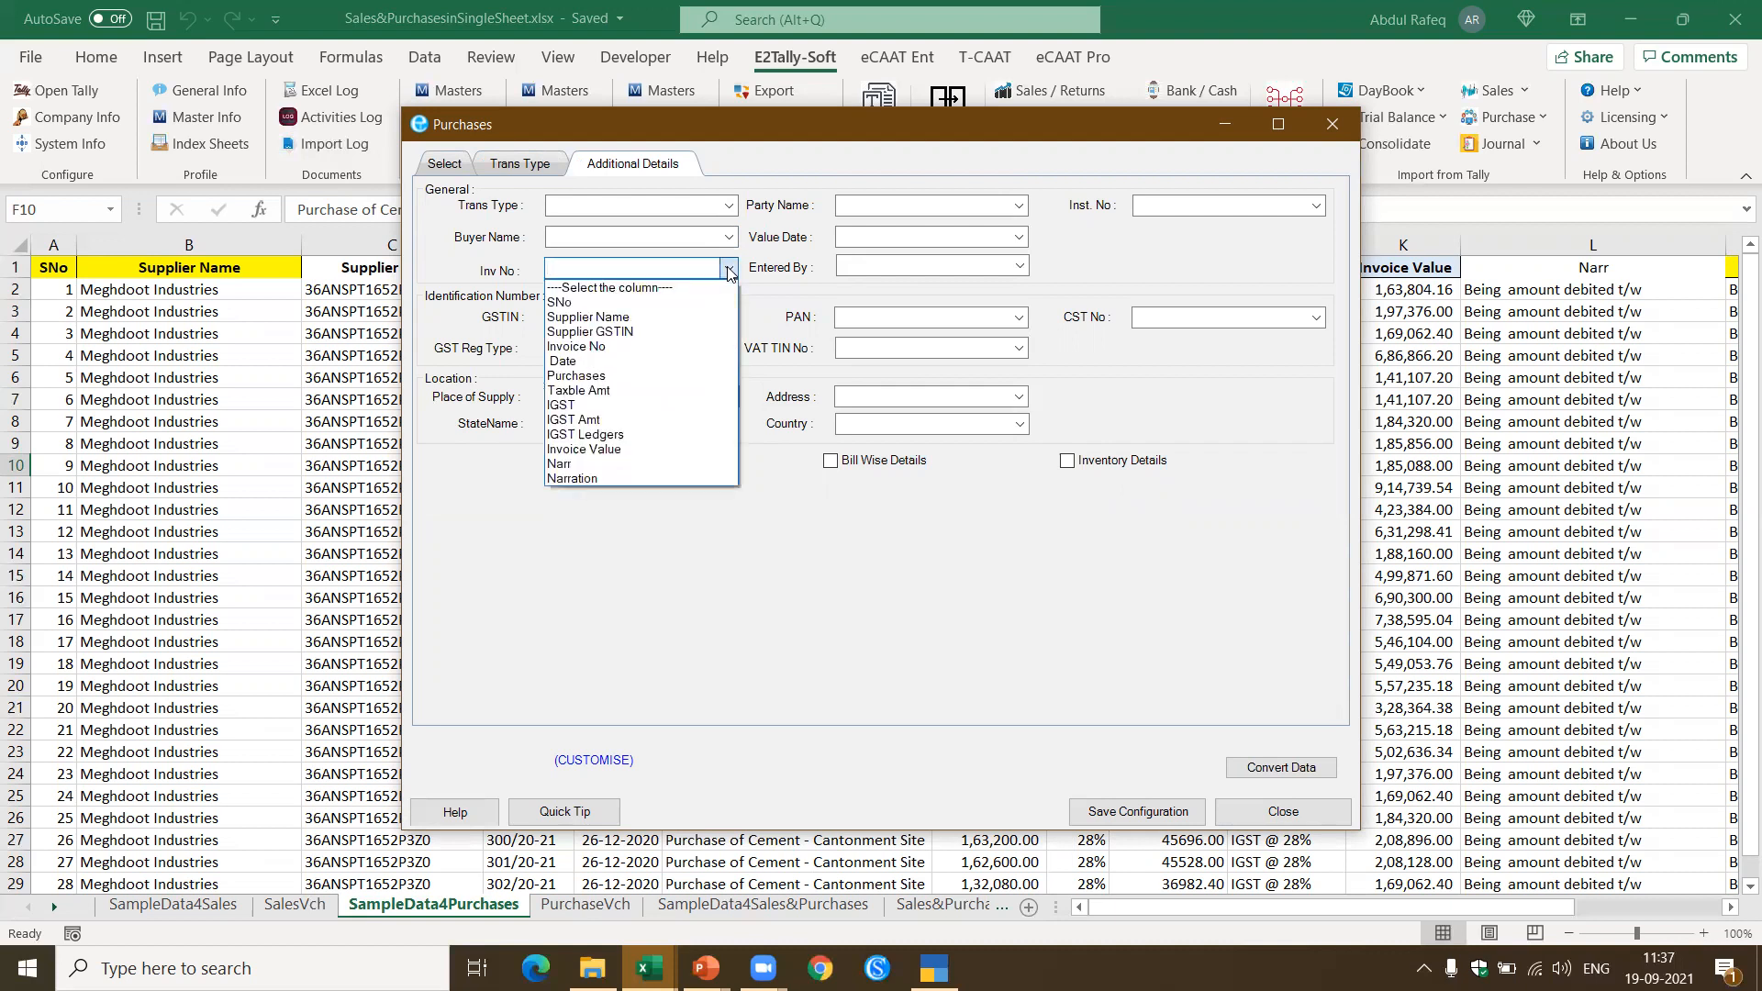
pyautogui.click(661, 346)
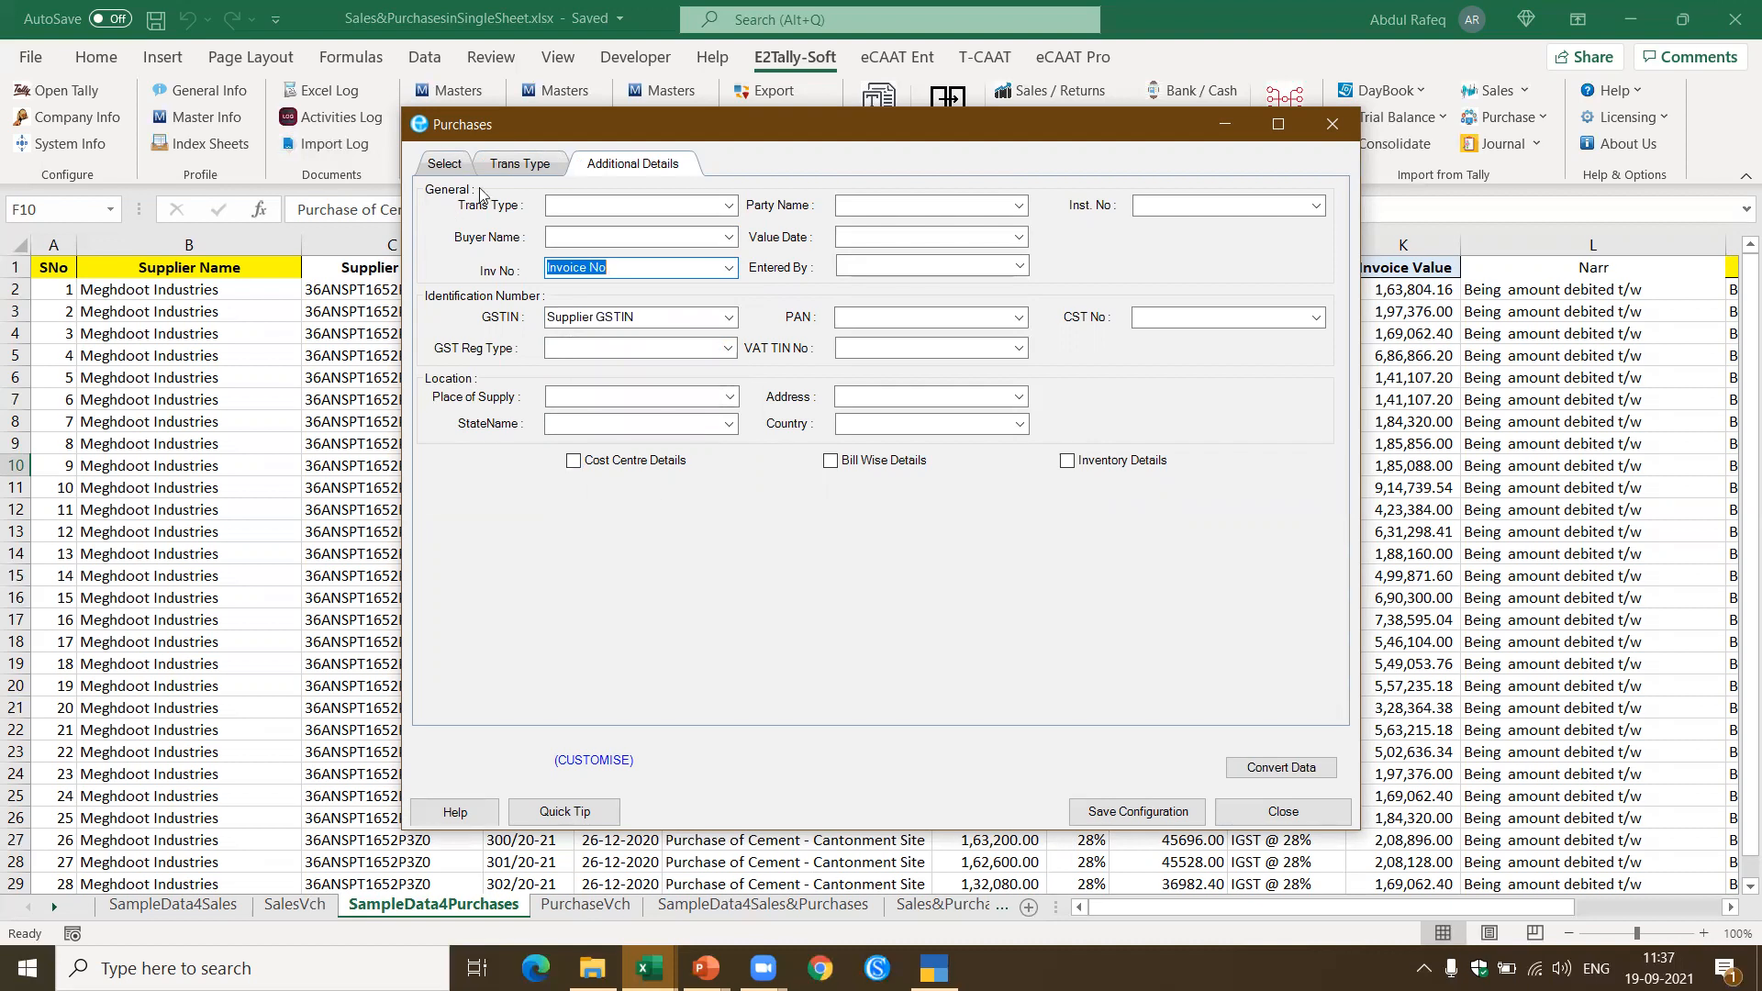
# Step: Convert the purchase data and review the filled rows and the transaction statistics
pyautogui.click(1292, 777)
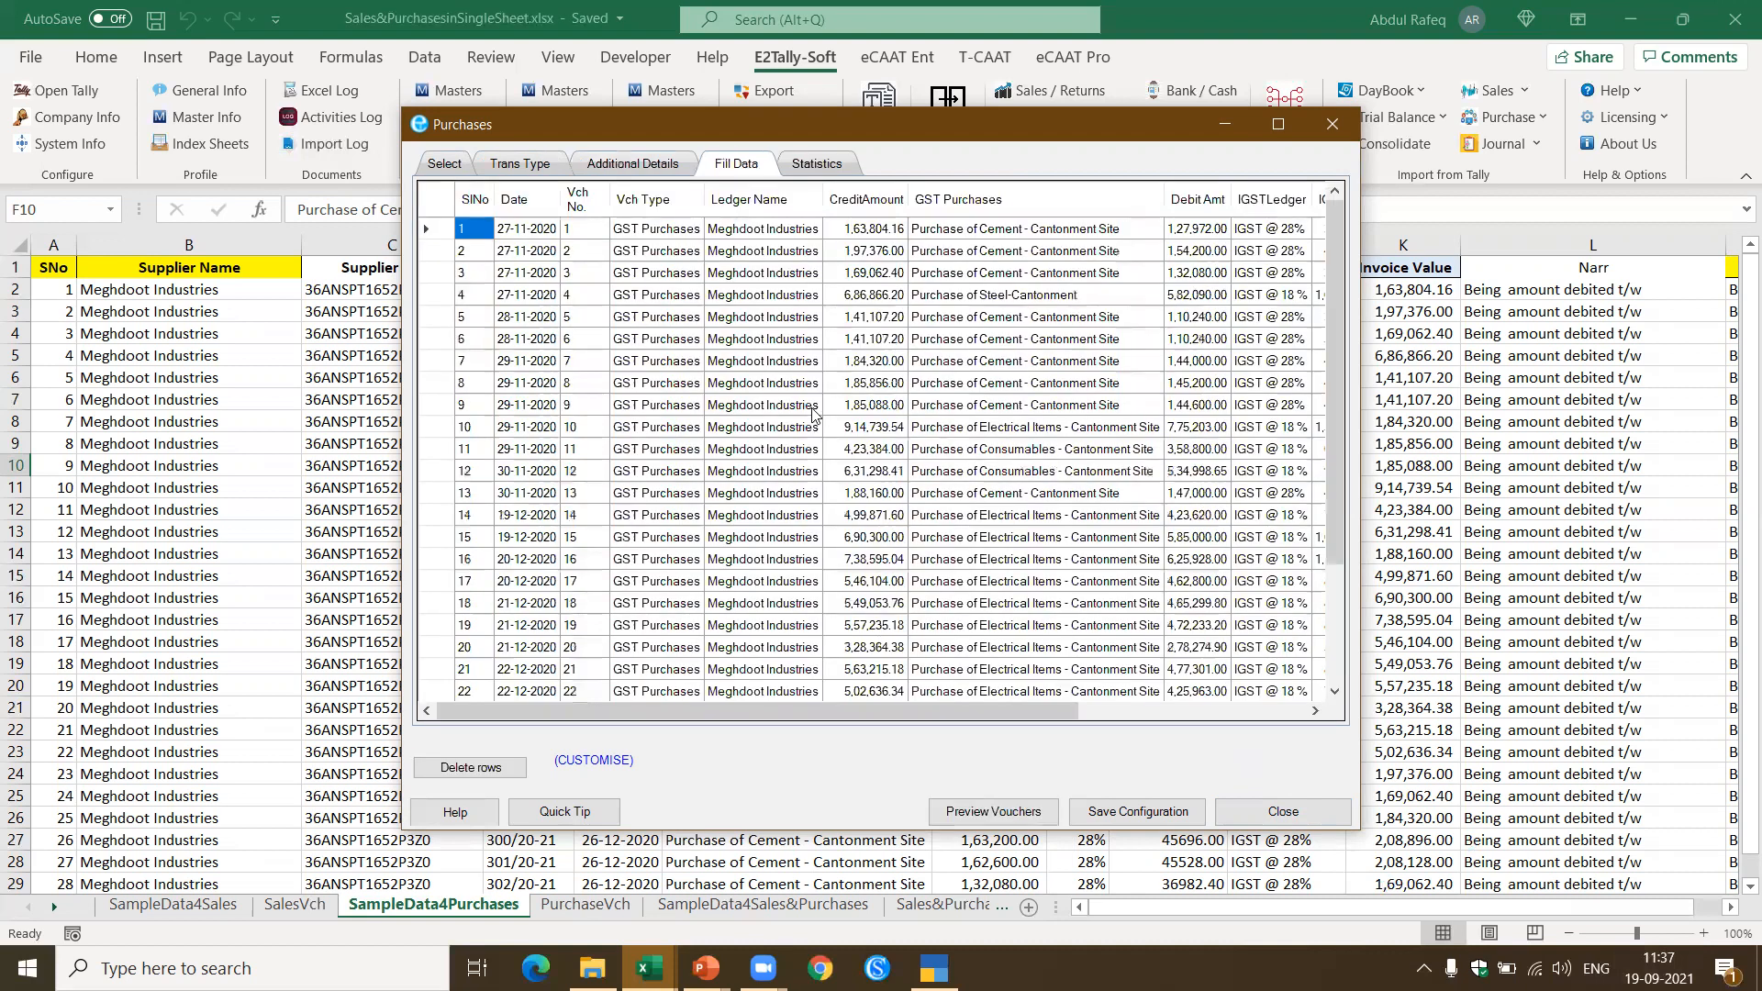
pyautogui.click(1315, 711)
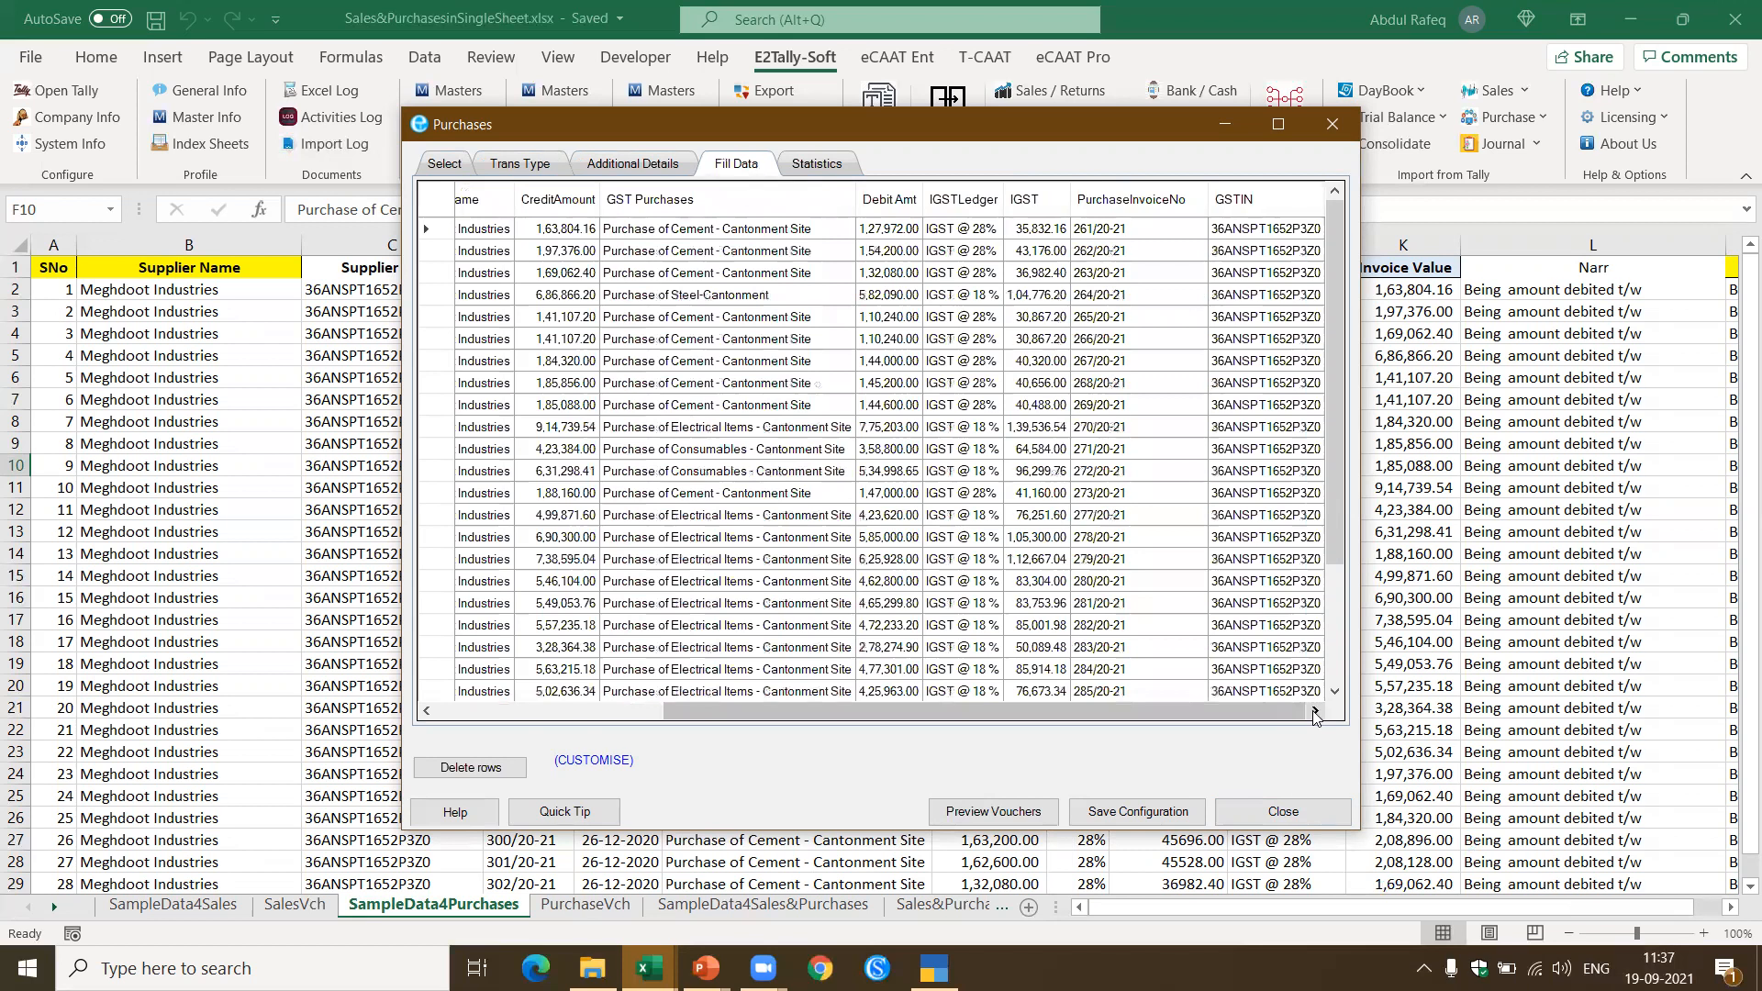
pyautogui.click(431, 710)
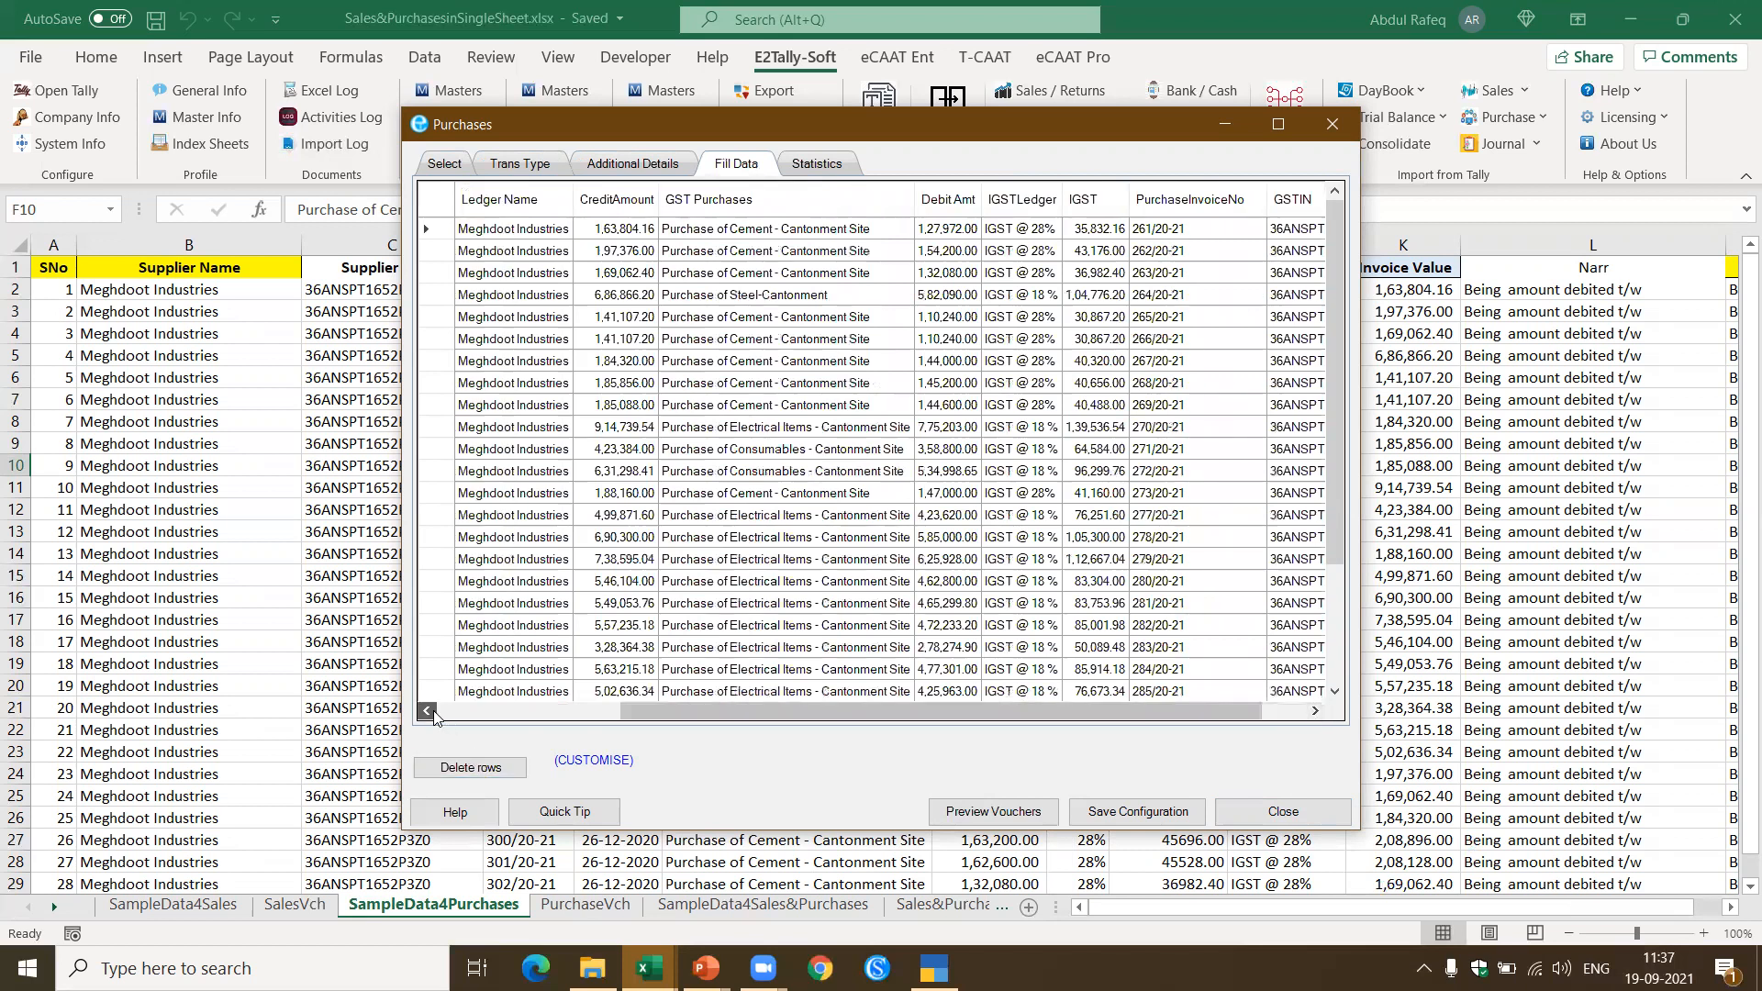
pyautogui.click(813, 166)
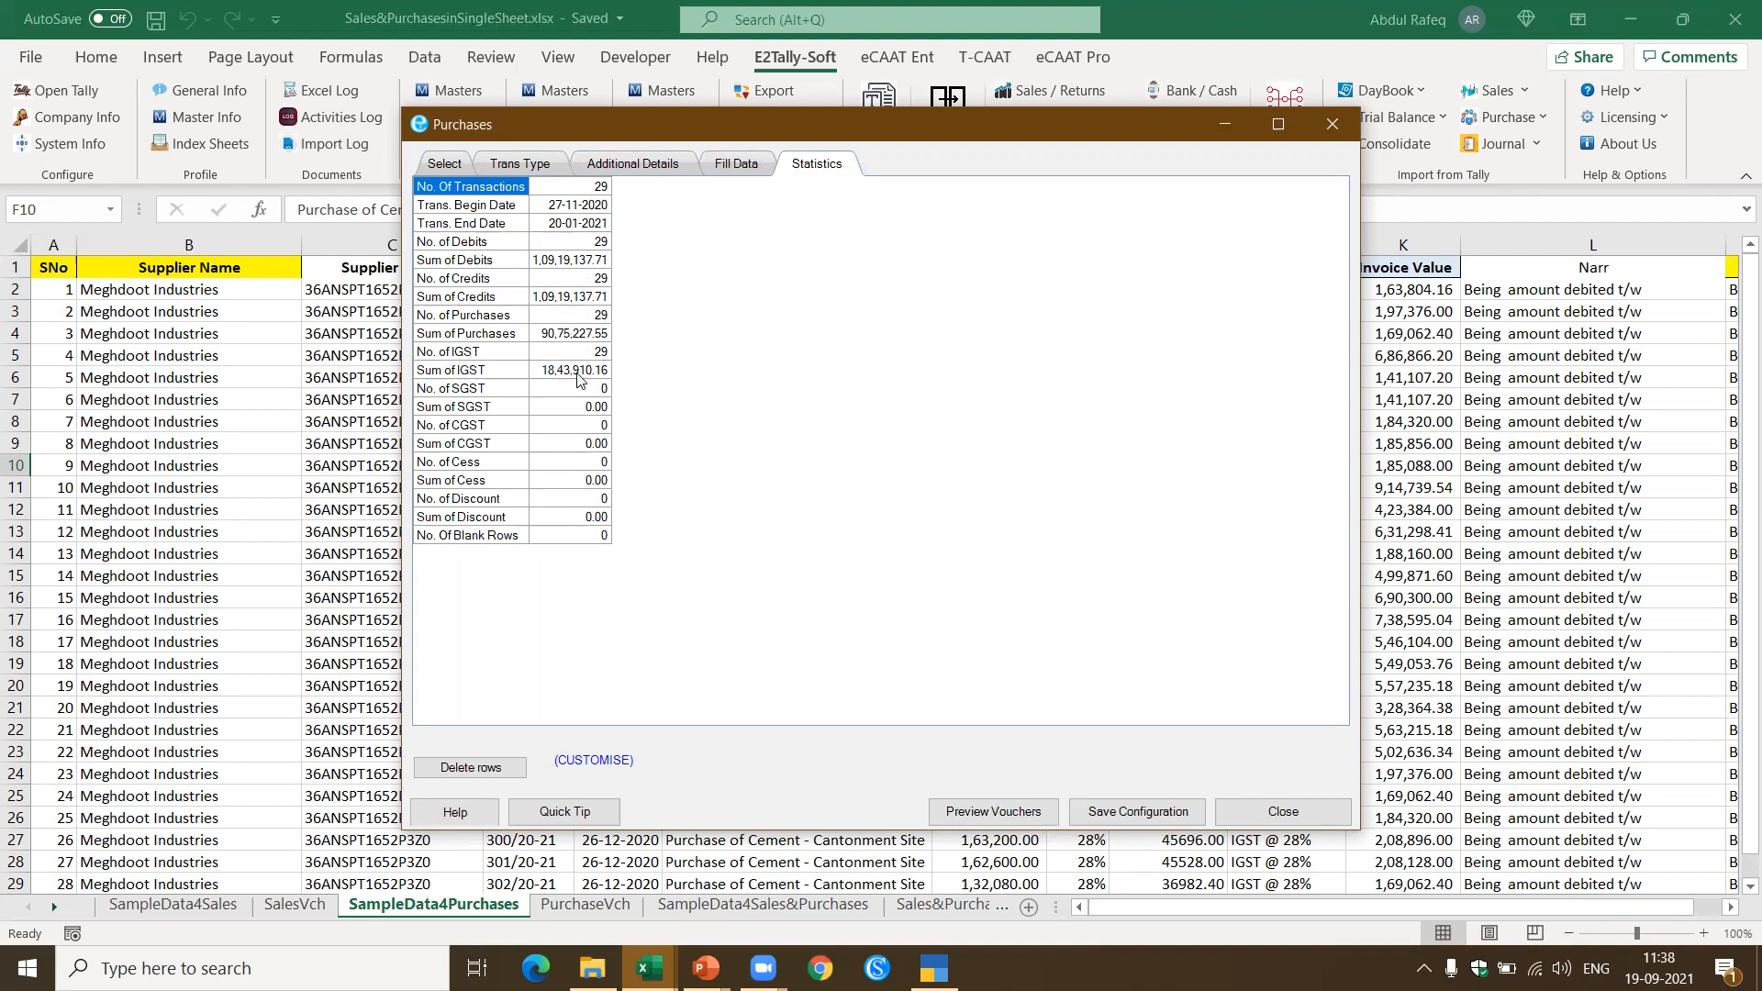
# Step: Preview the purchase vouchers, save them as an Excel sheet in the current workbook, and open the exported result
pyautogui.click(988, 813)
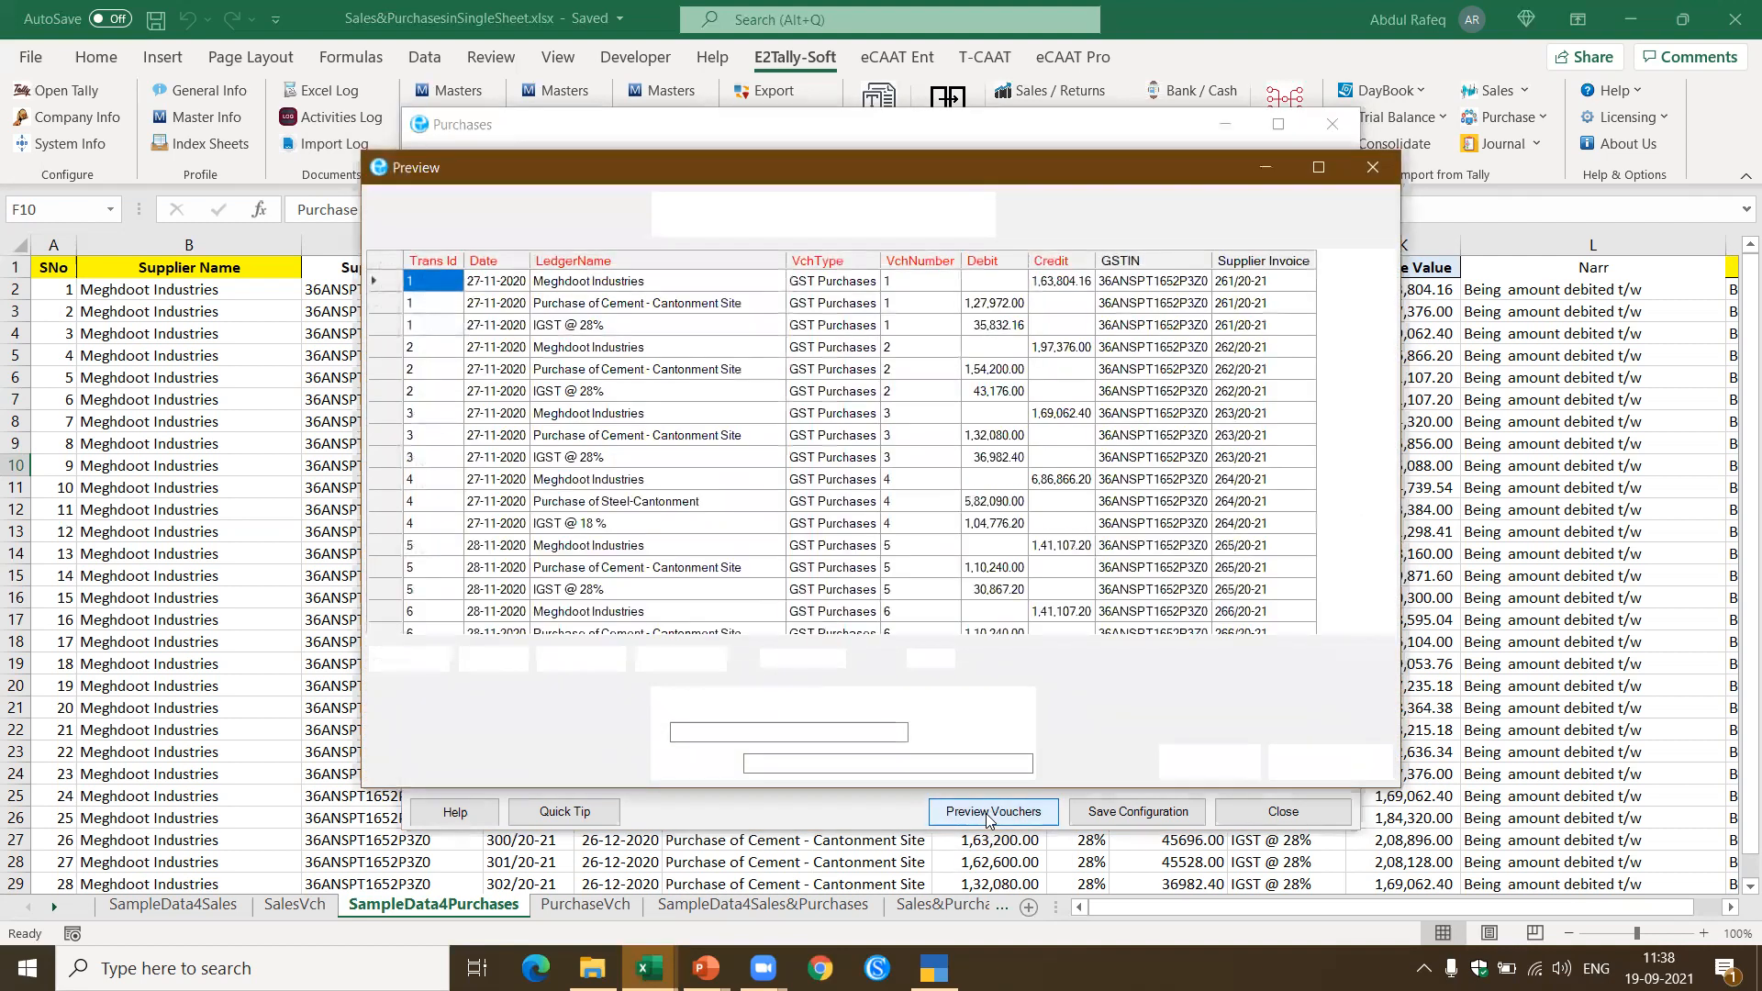
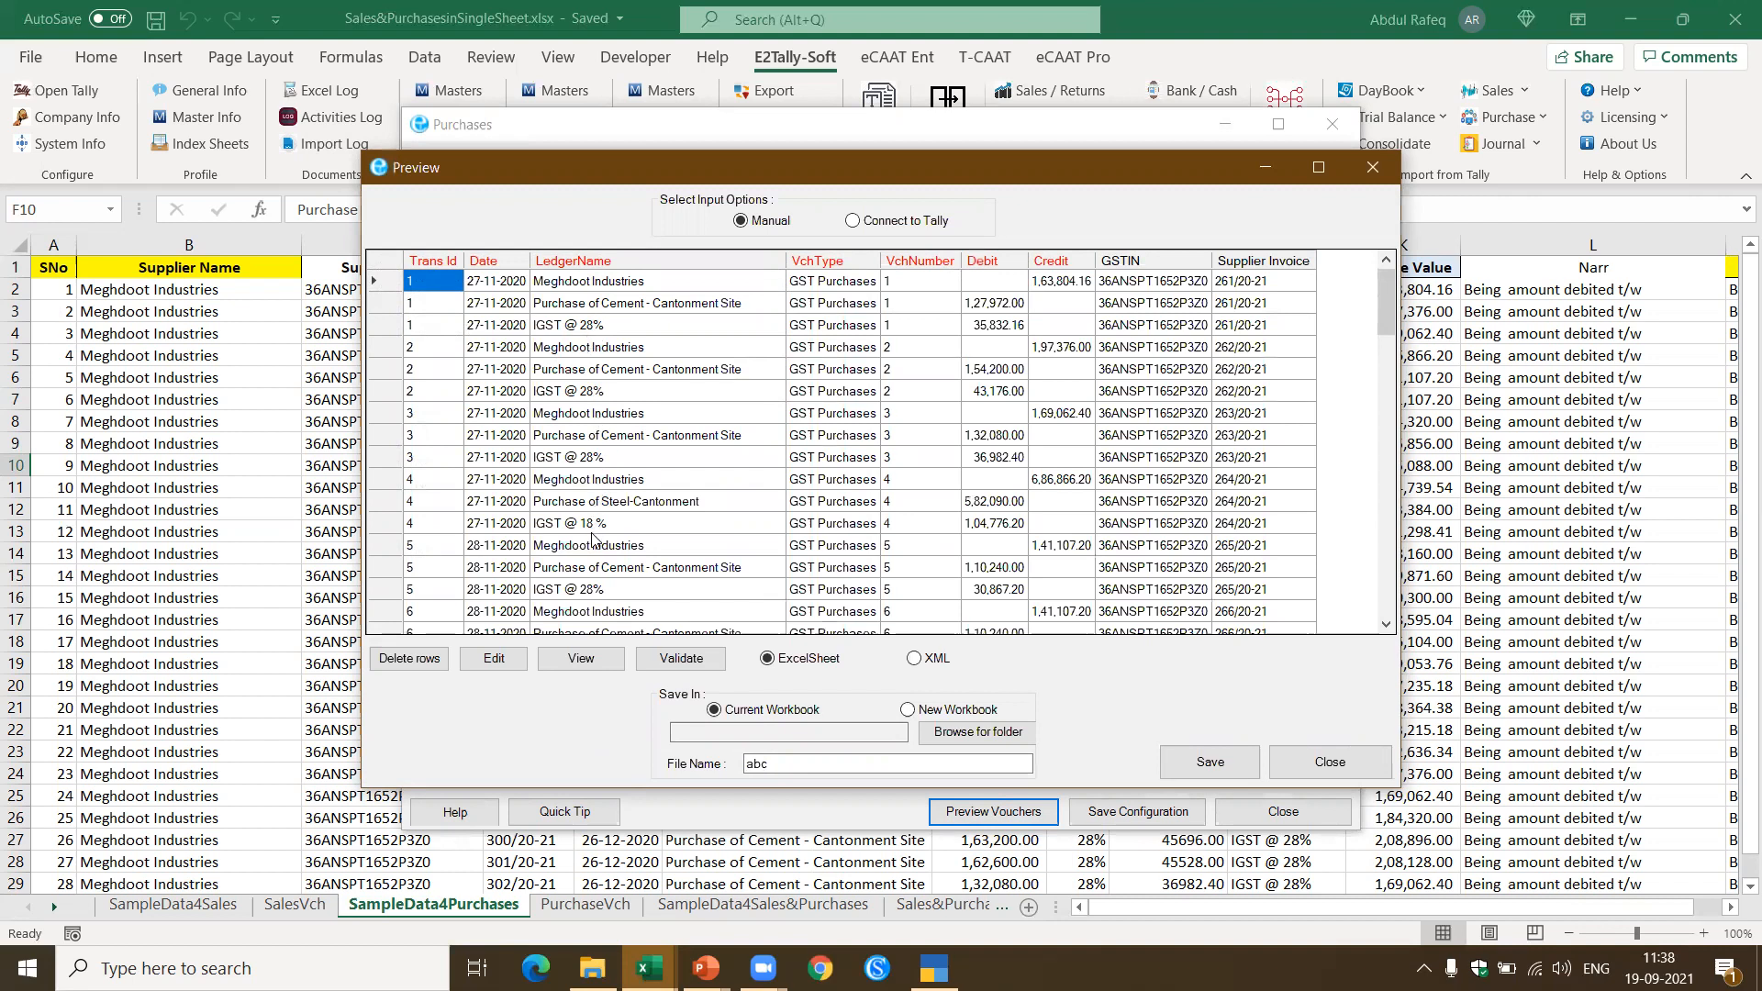
pyautogui.click(1221, 767)
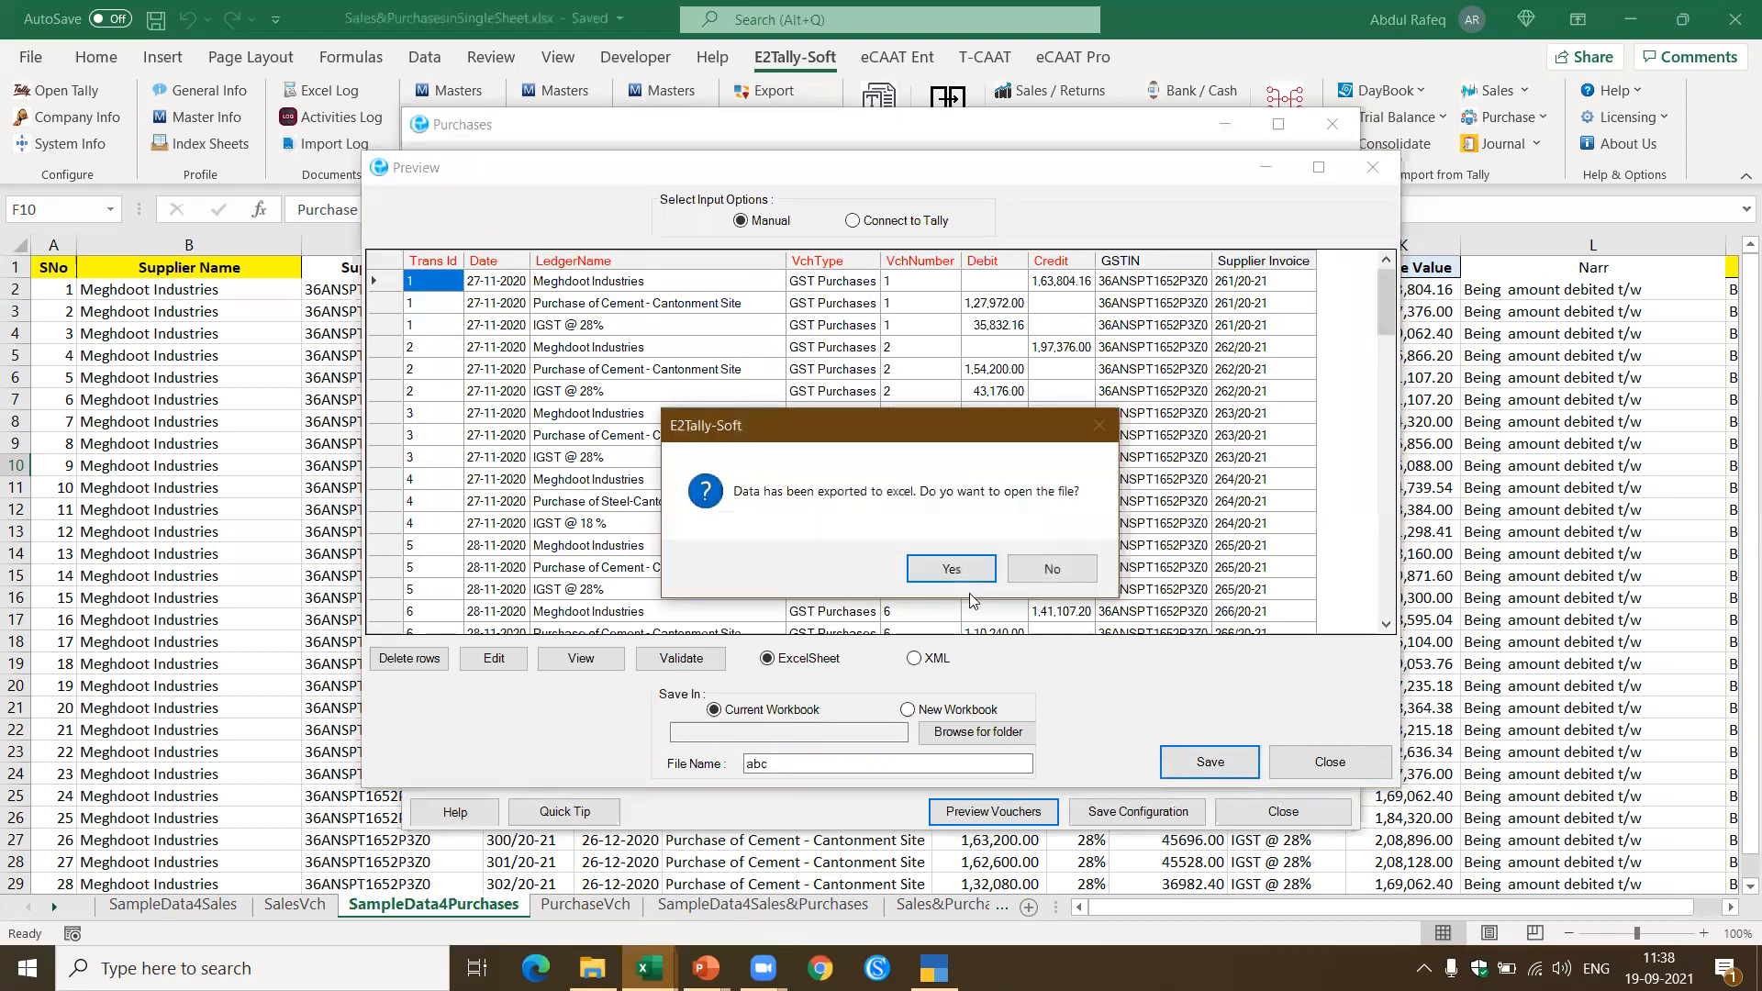
pyautogui.click(951, 571)
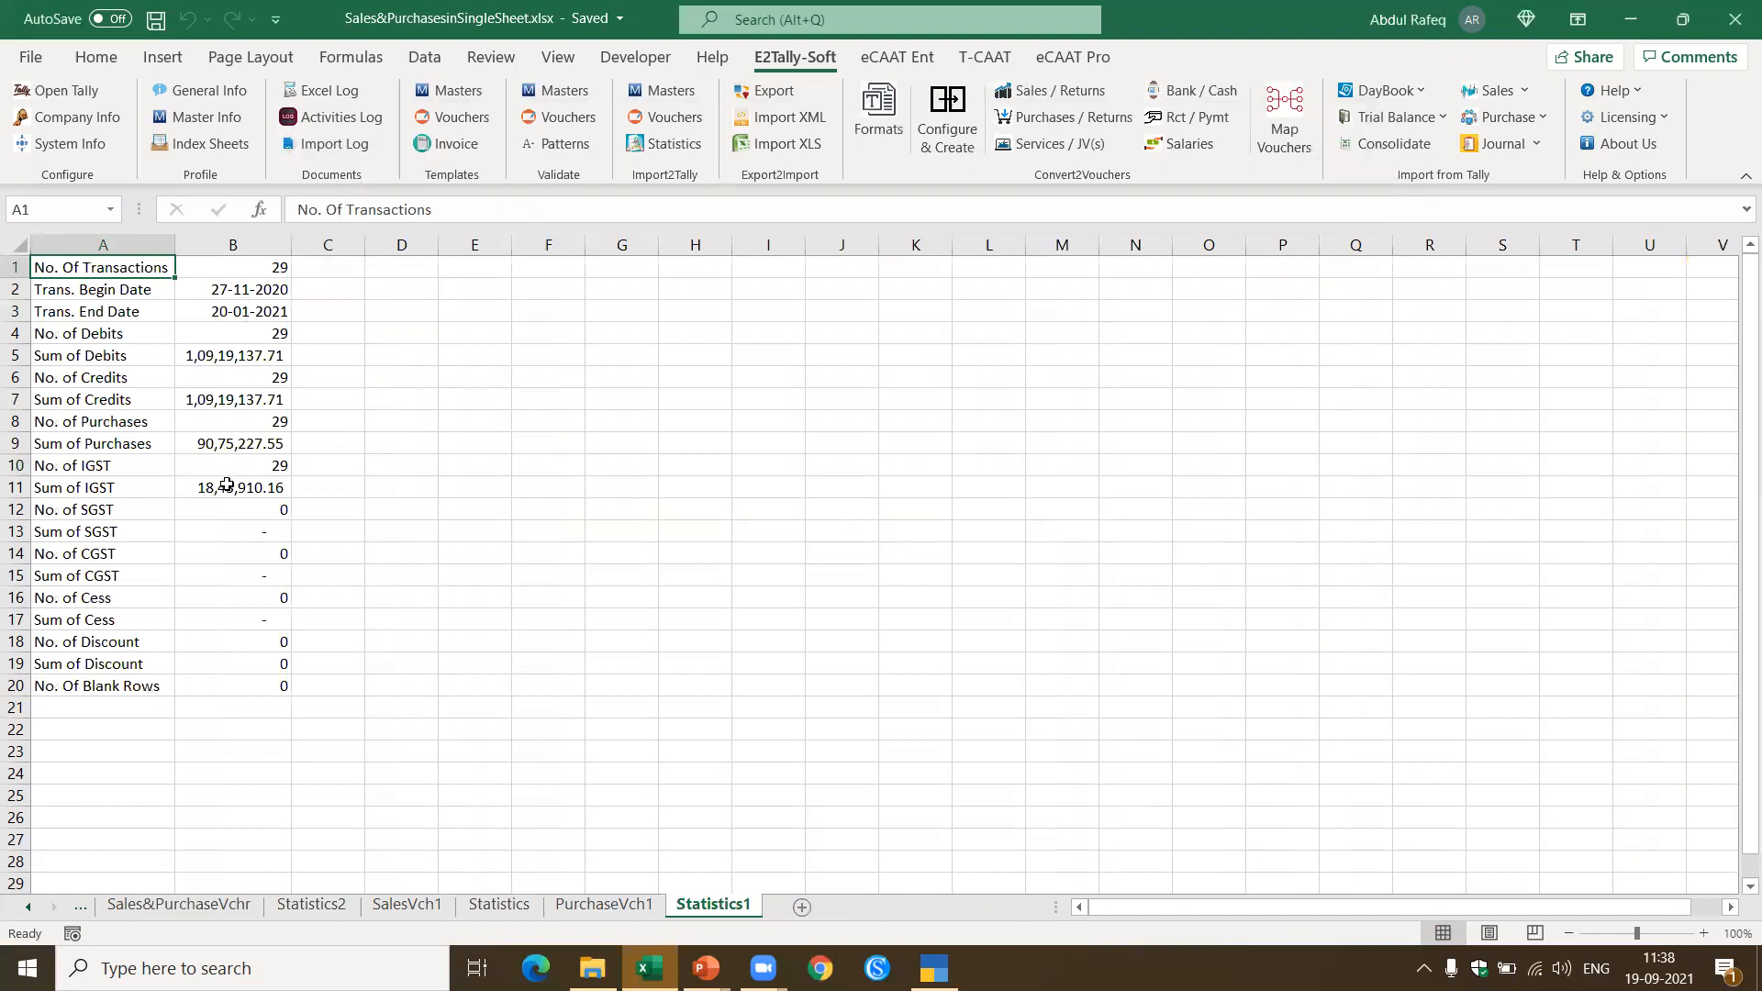
# Step: Examine the converted voucher entries on the PurchaseVch1 sheet
pyautogui.click(588, 910)
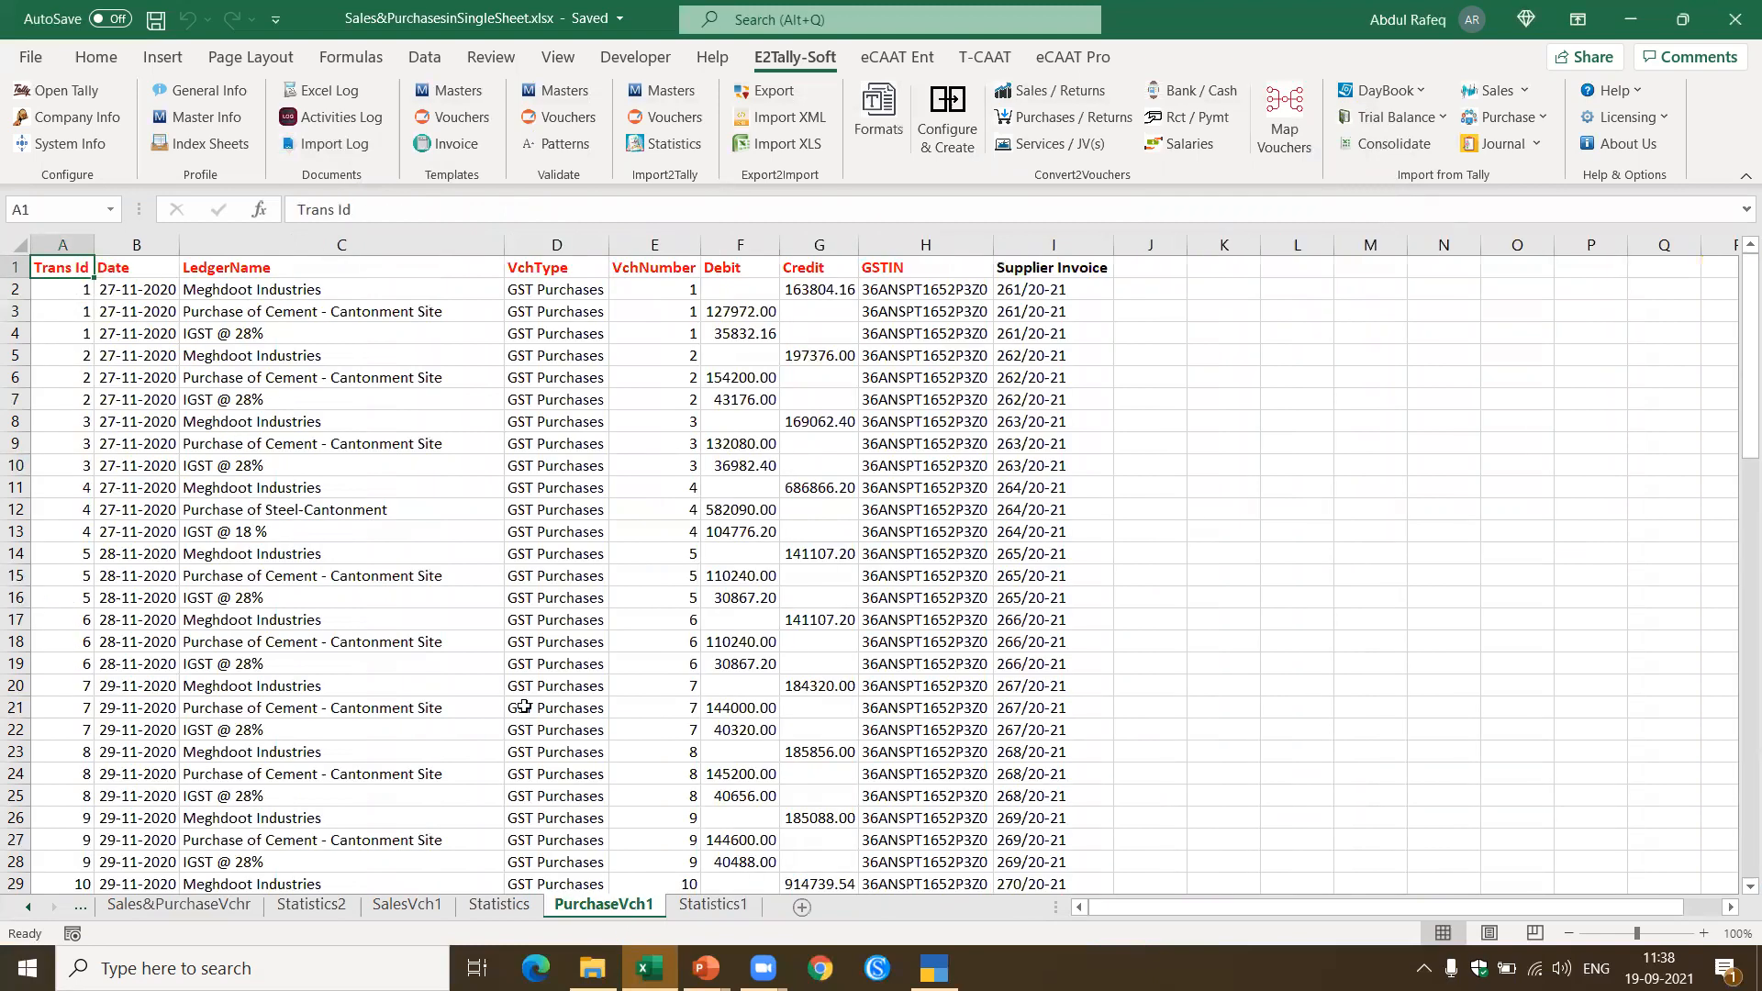
pyautogui.rightClick(317, 601)
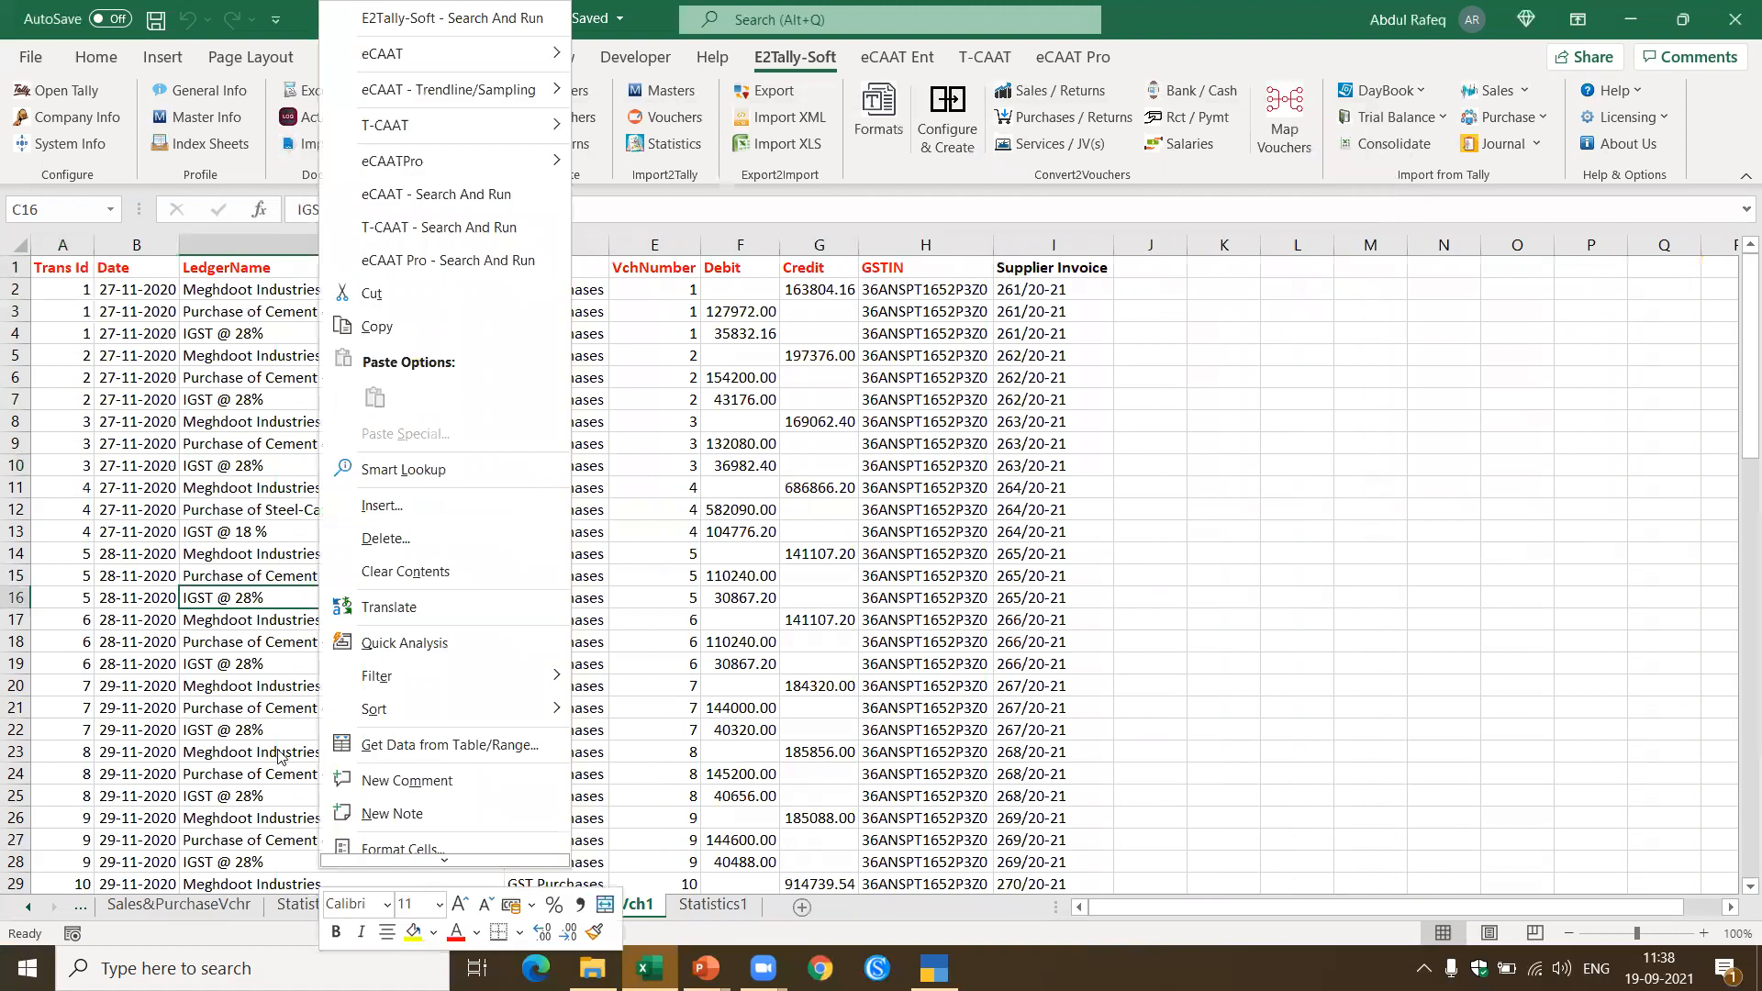
pyautogui.press('Escape')
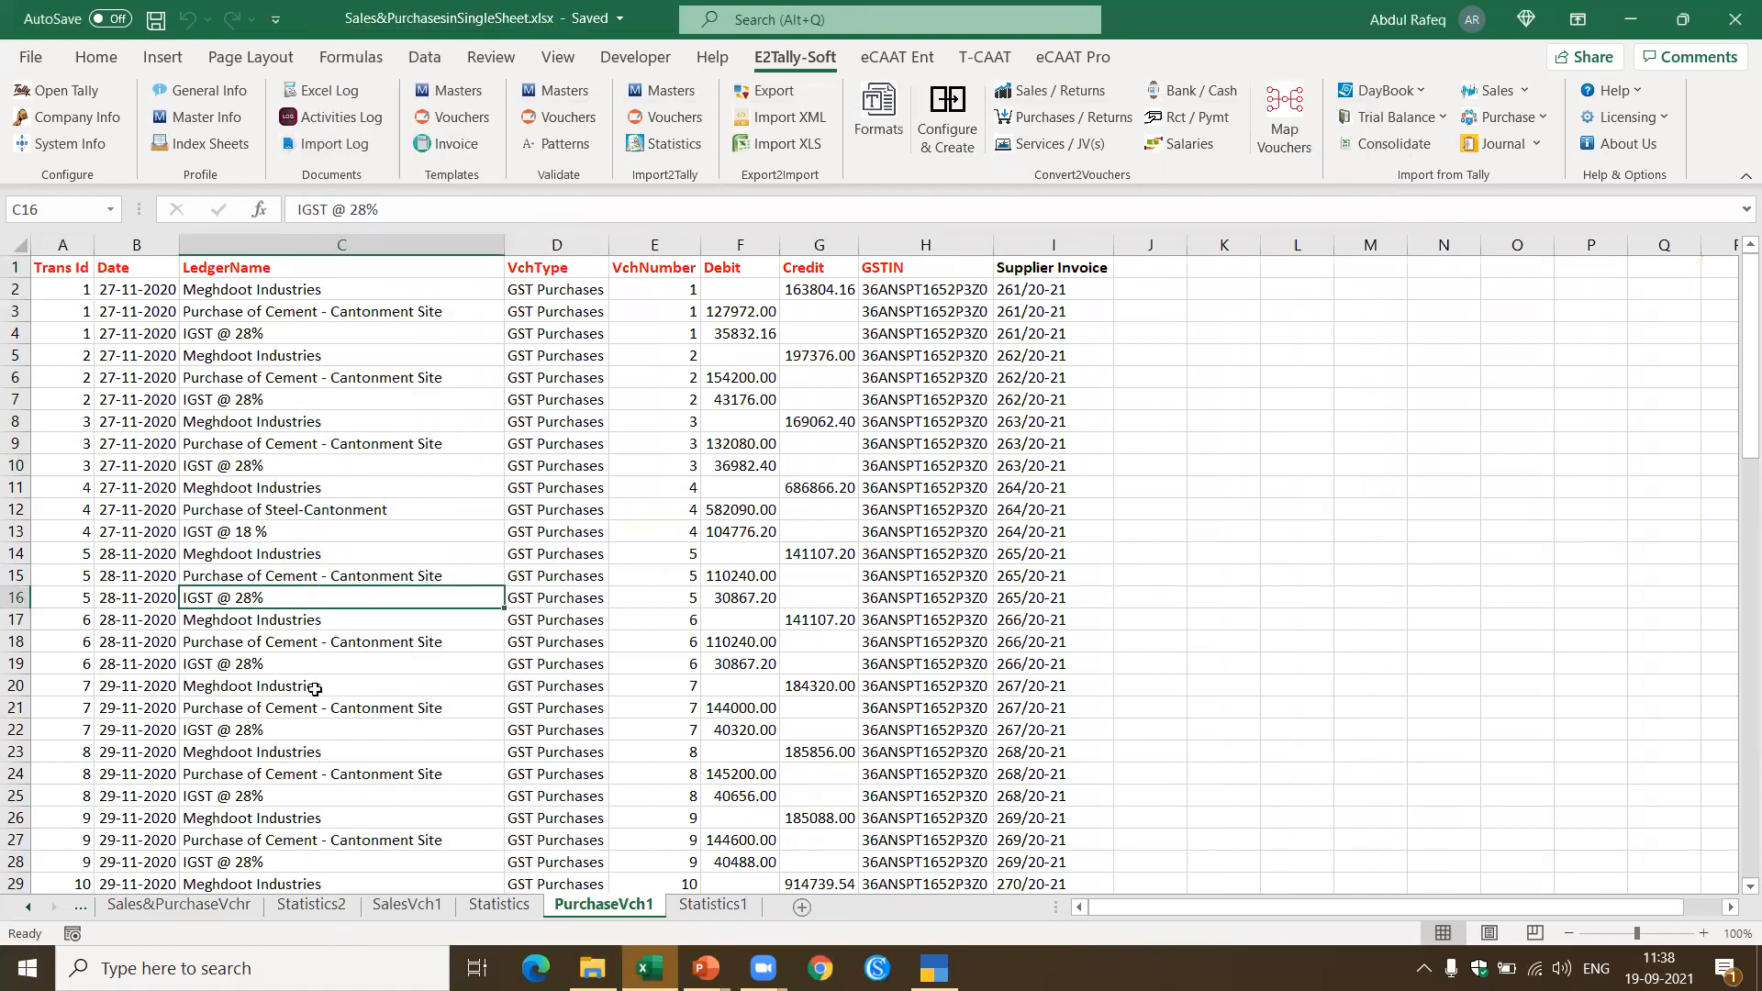
pyautogui.click(300, 661)
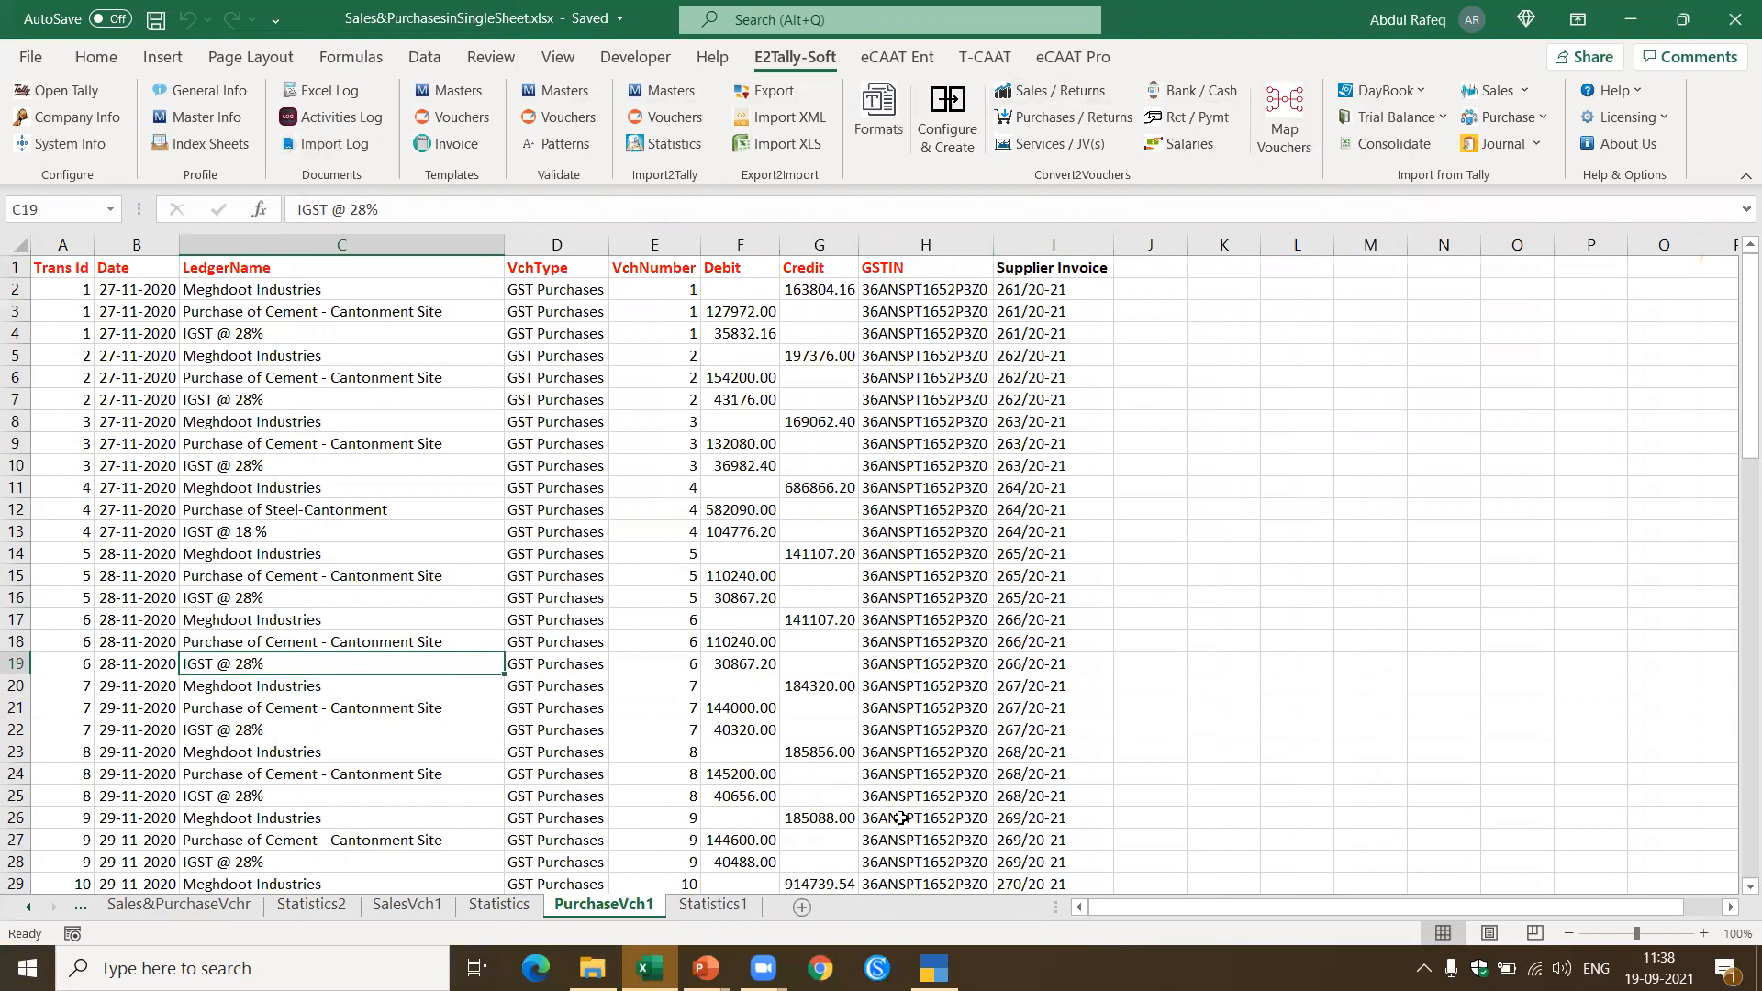
# Step: Switch to the PowerPoint slide show and advance to the slide on conversion of sales and purchases
pyautogui.hotkey('alt', 'Tab')
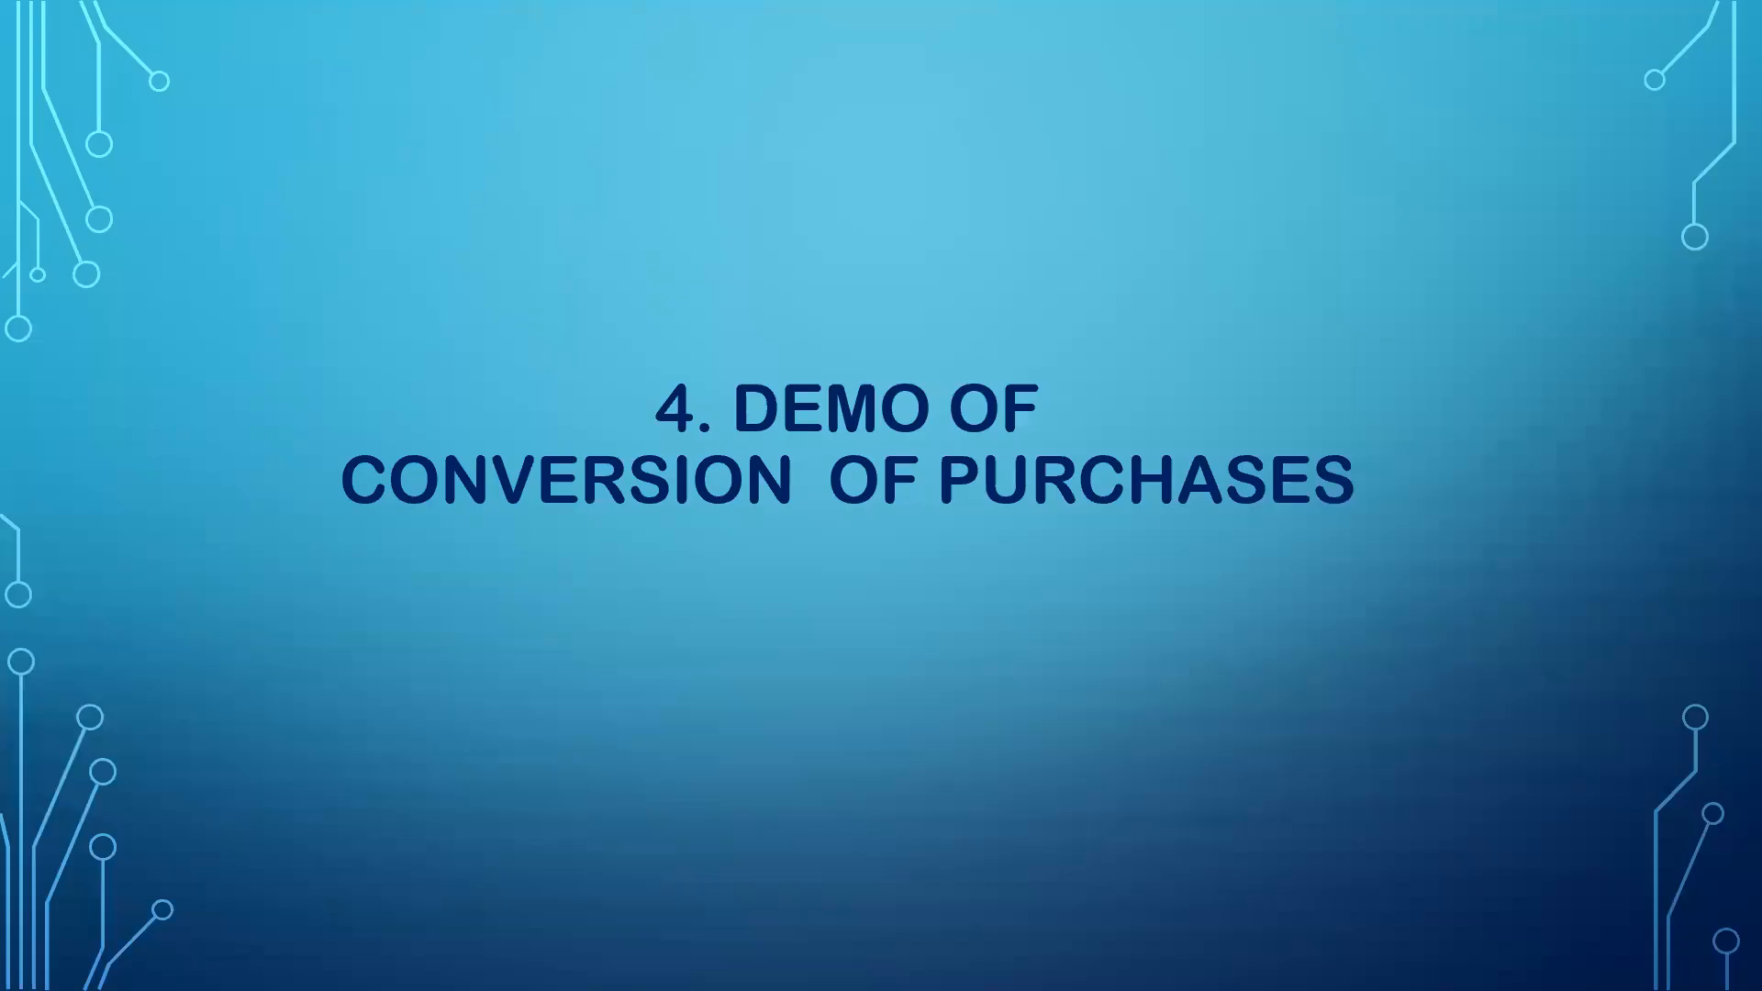
pyautogui.press('Right')
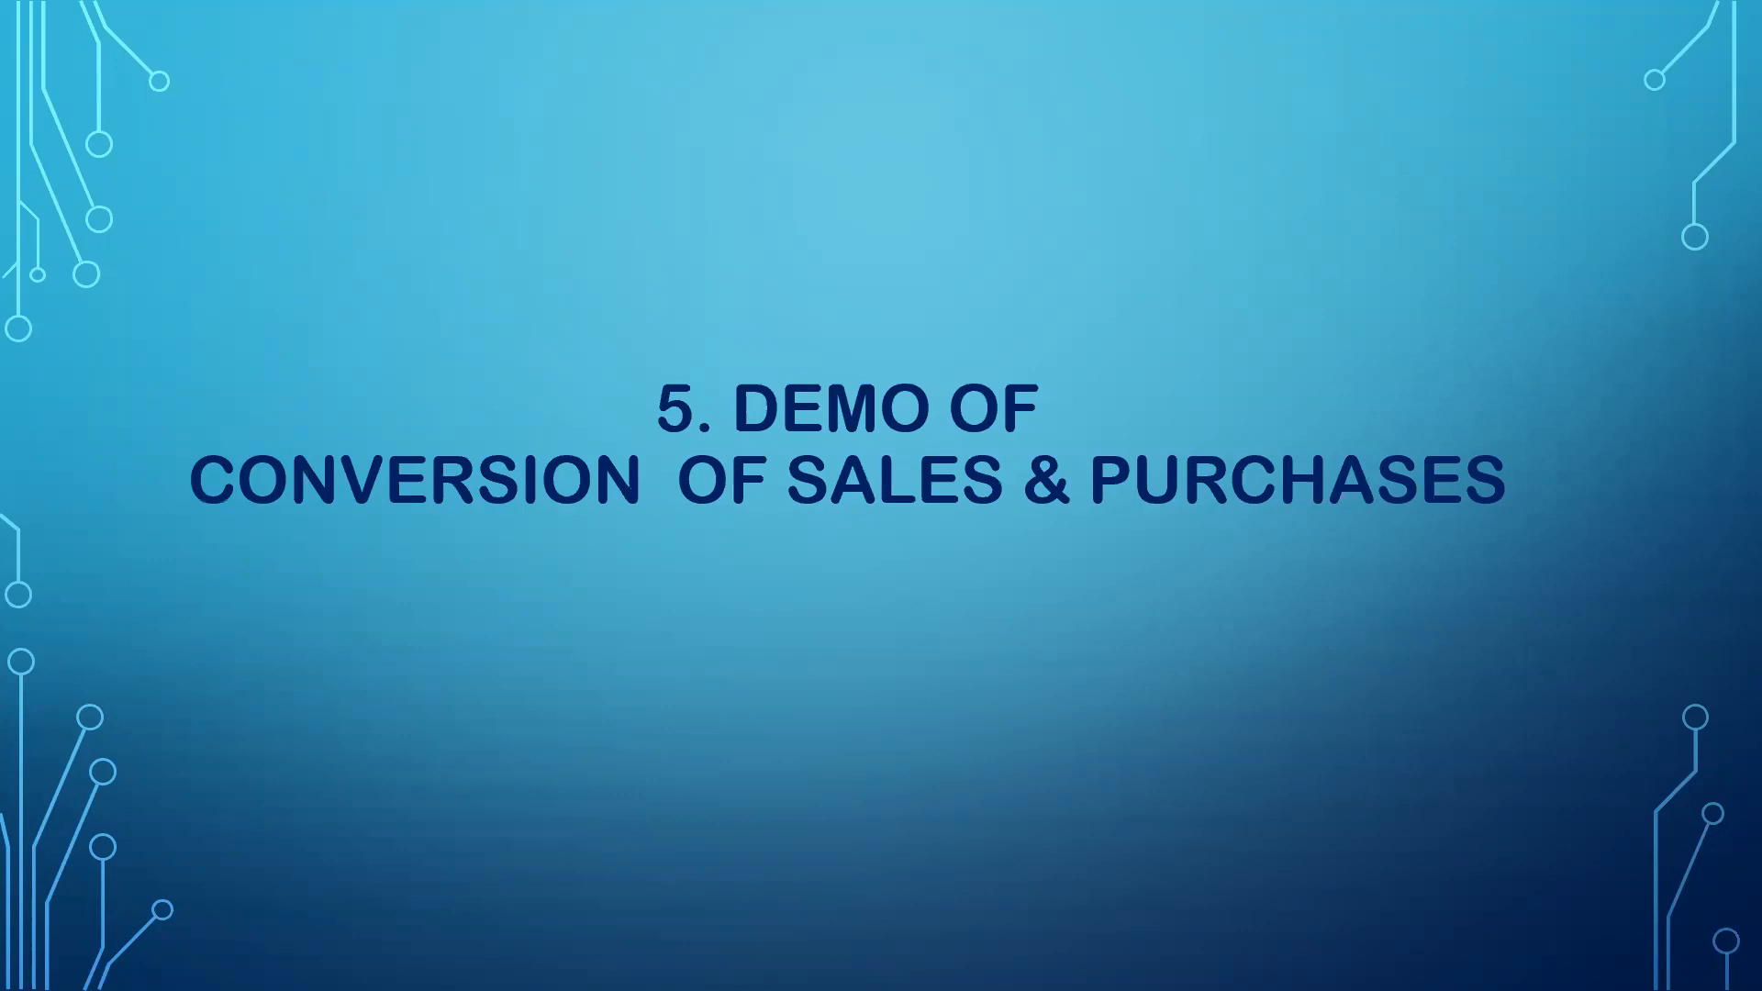
# Step: Switch back to the Excel workbook and open the SampleData4Sales&Purchases sheet
pyautogui.hotkey('alt', 'Tab')
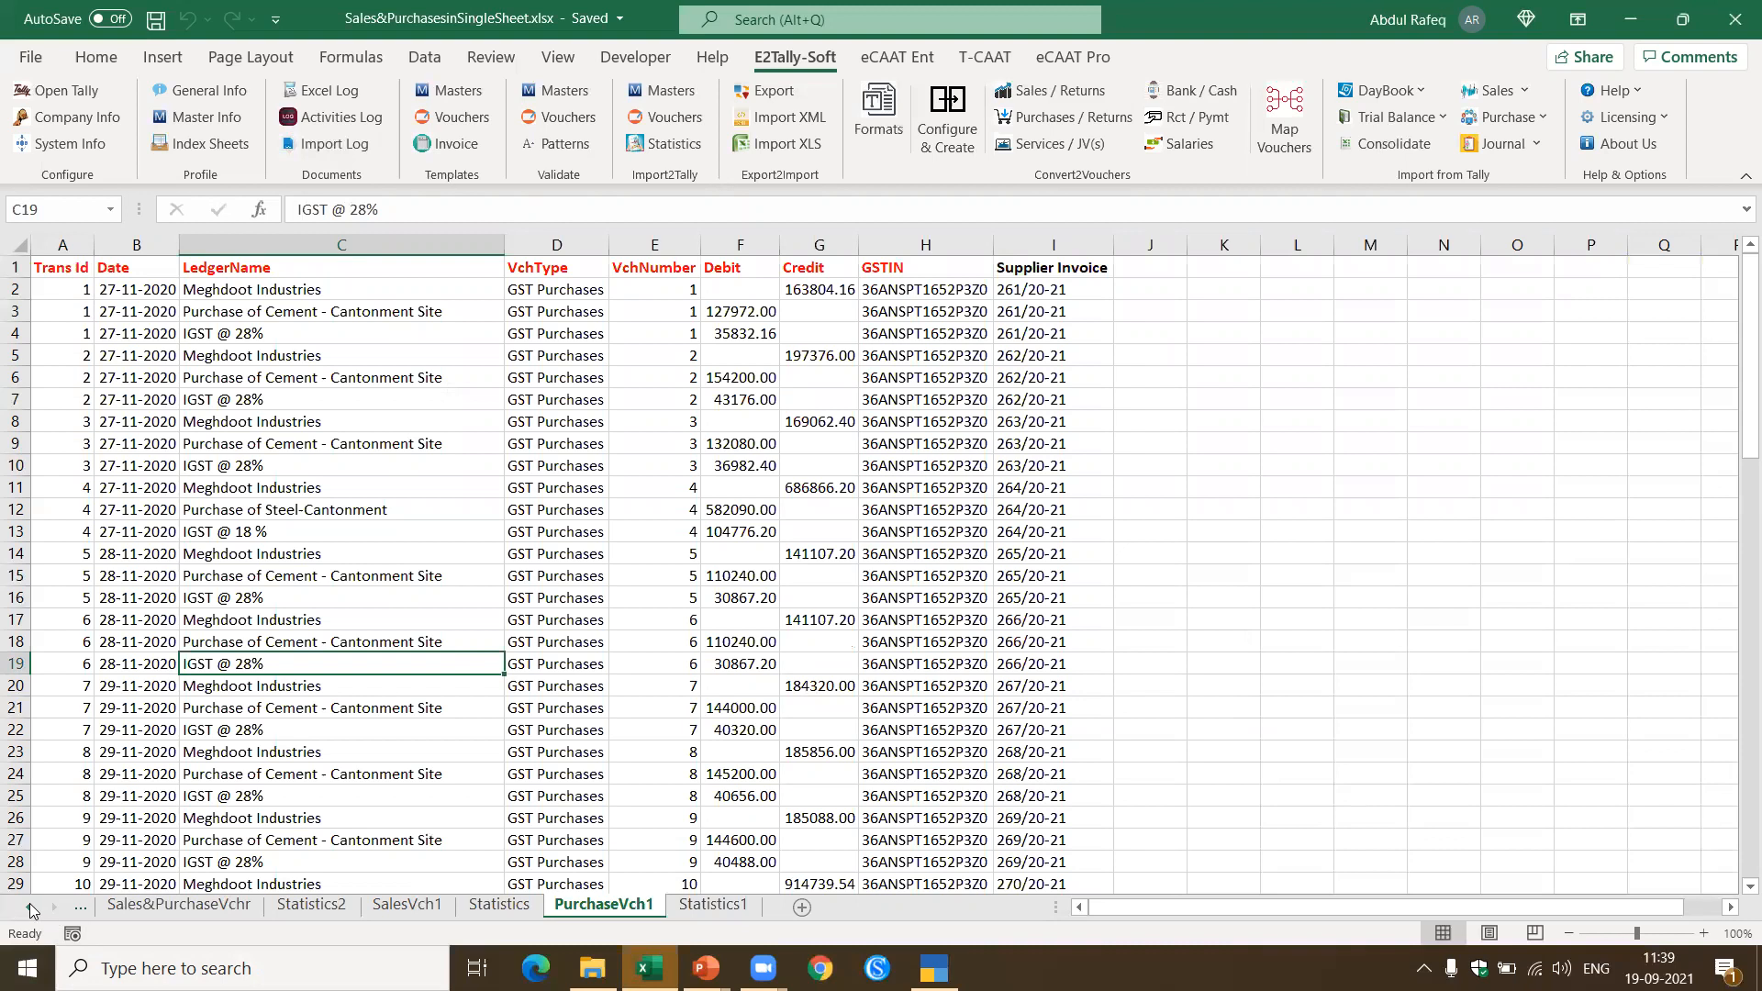
pyautogui.click(30, 910)
pyautogui.click(30, 910)
pyautogui.click(30, 910)
pyautogui.click(30, 909)
pyautogui.click(31, 910)
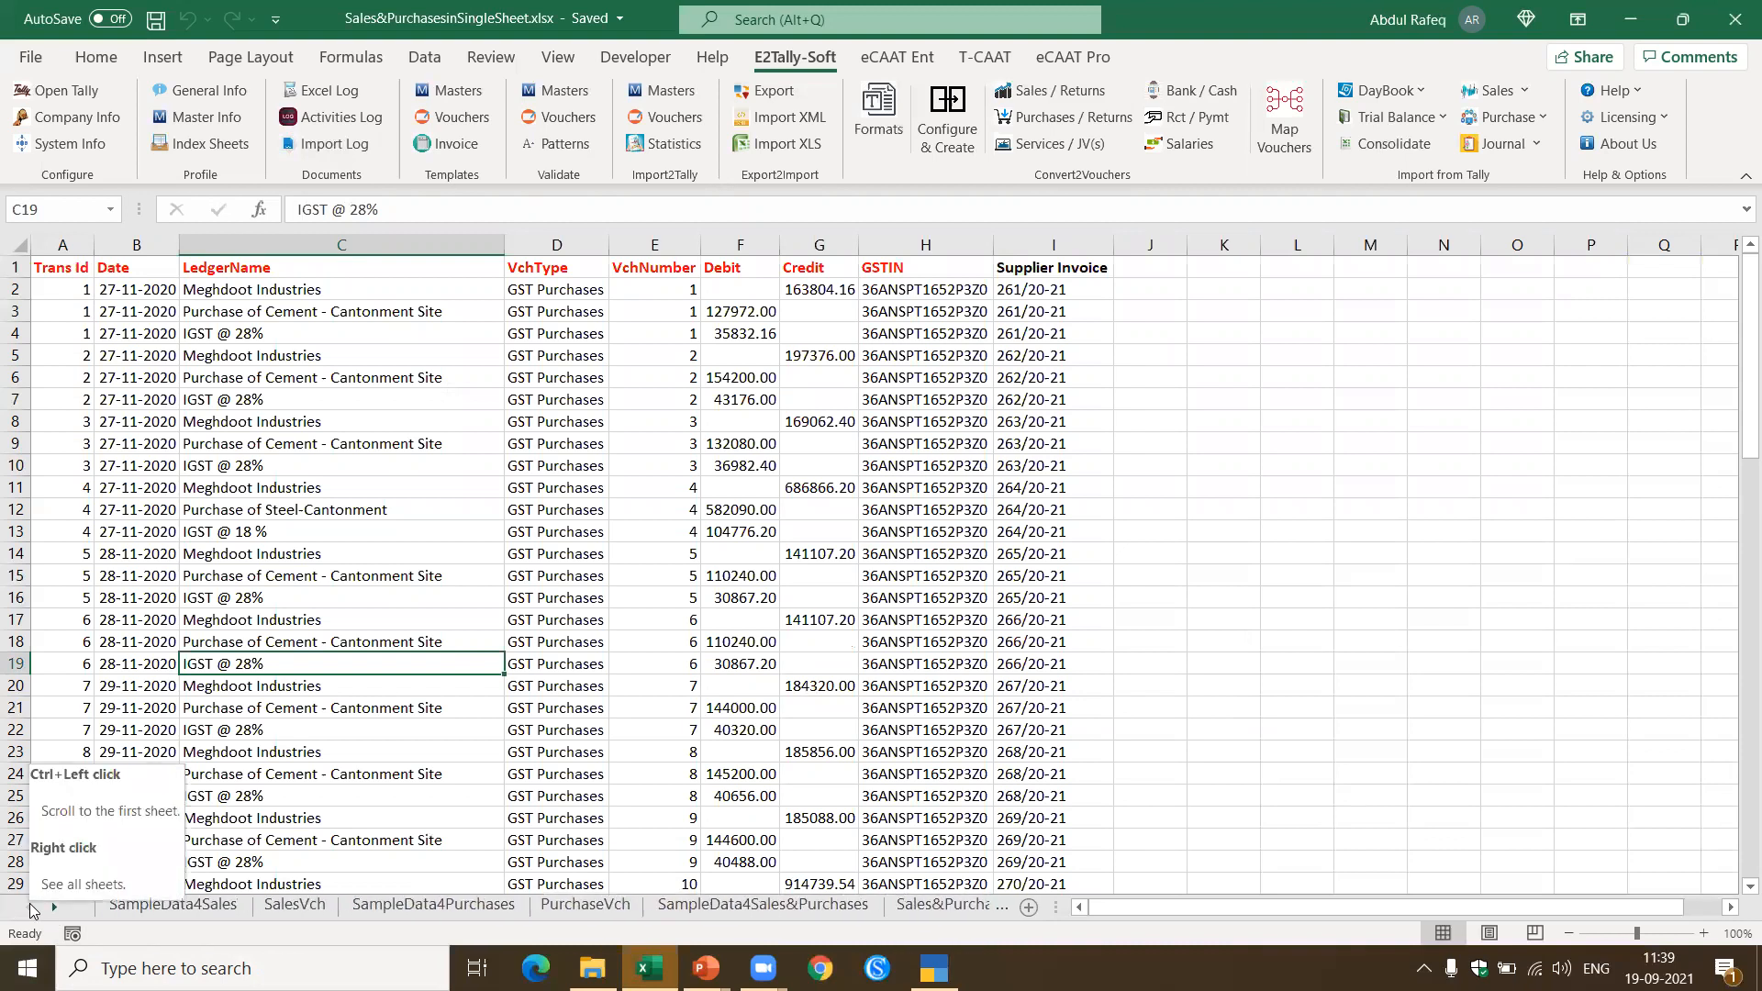
pyautogui.click(763, 905)
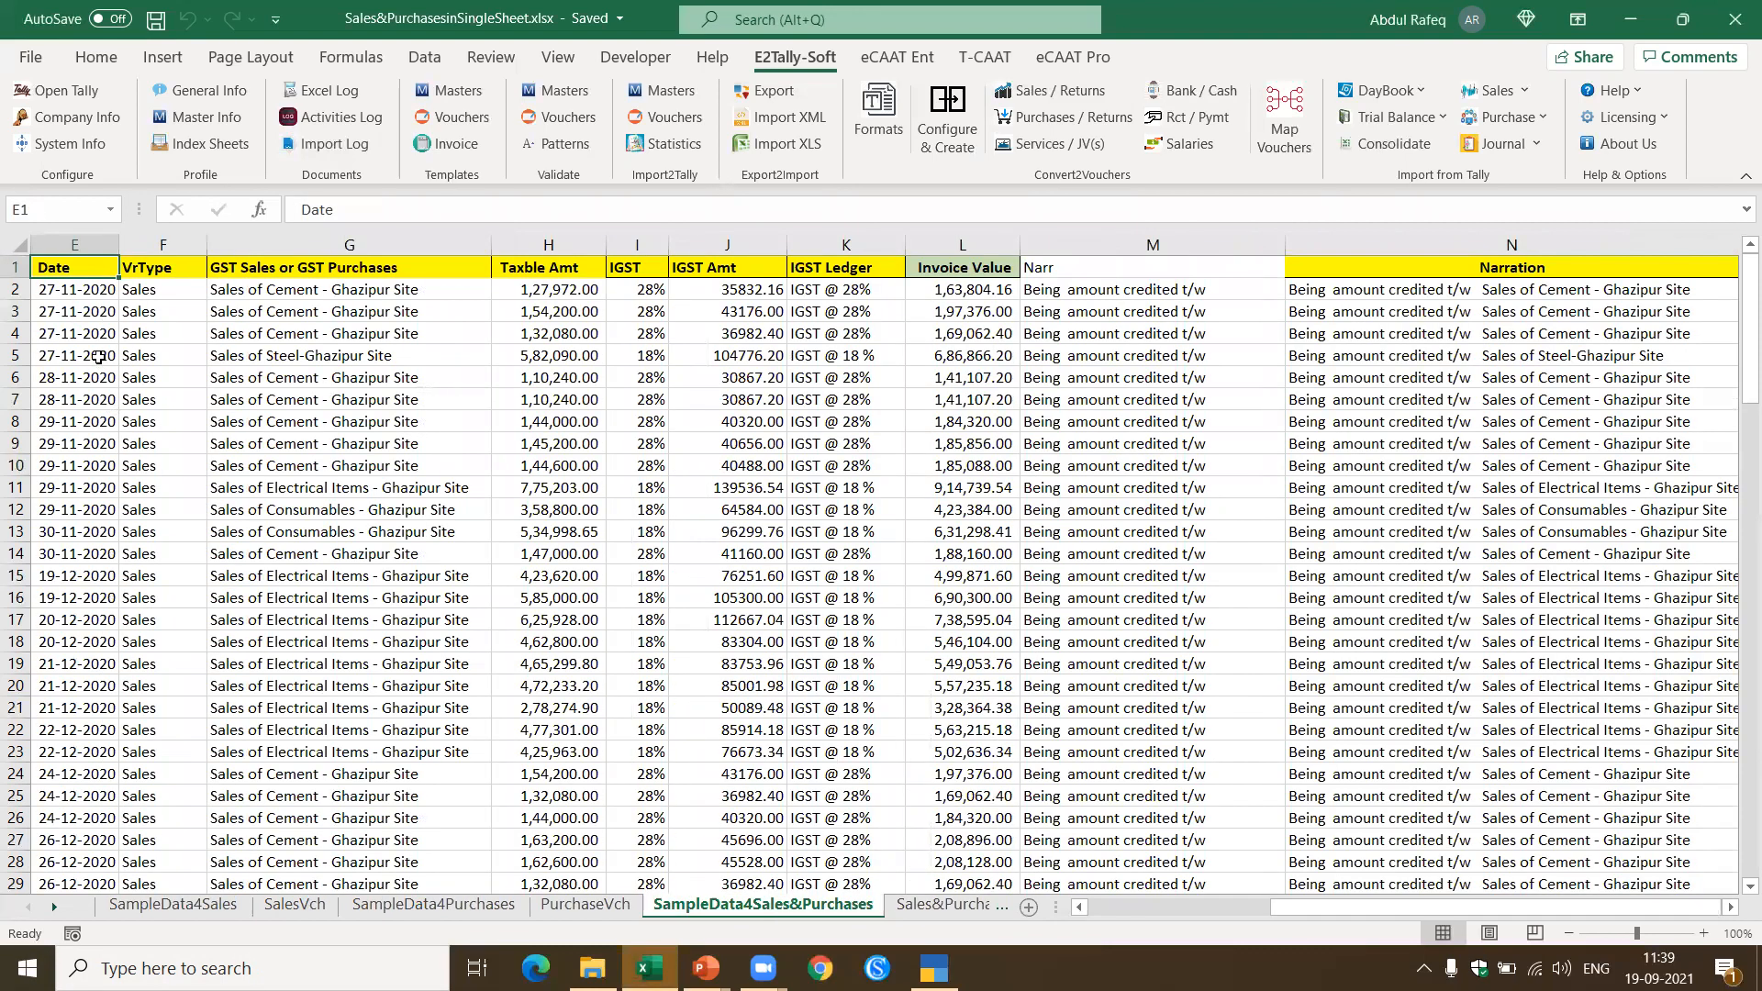
# Step: Check the VrType column from its header to the last row, and return to the start of the sheet
pyautogui.click(164, 270)
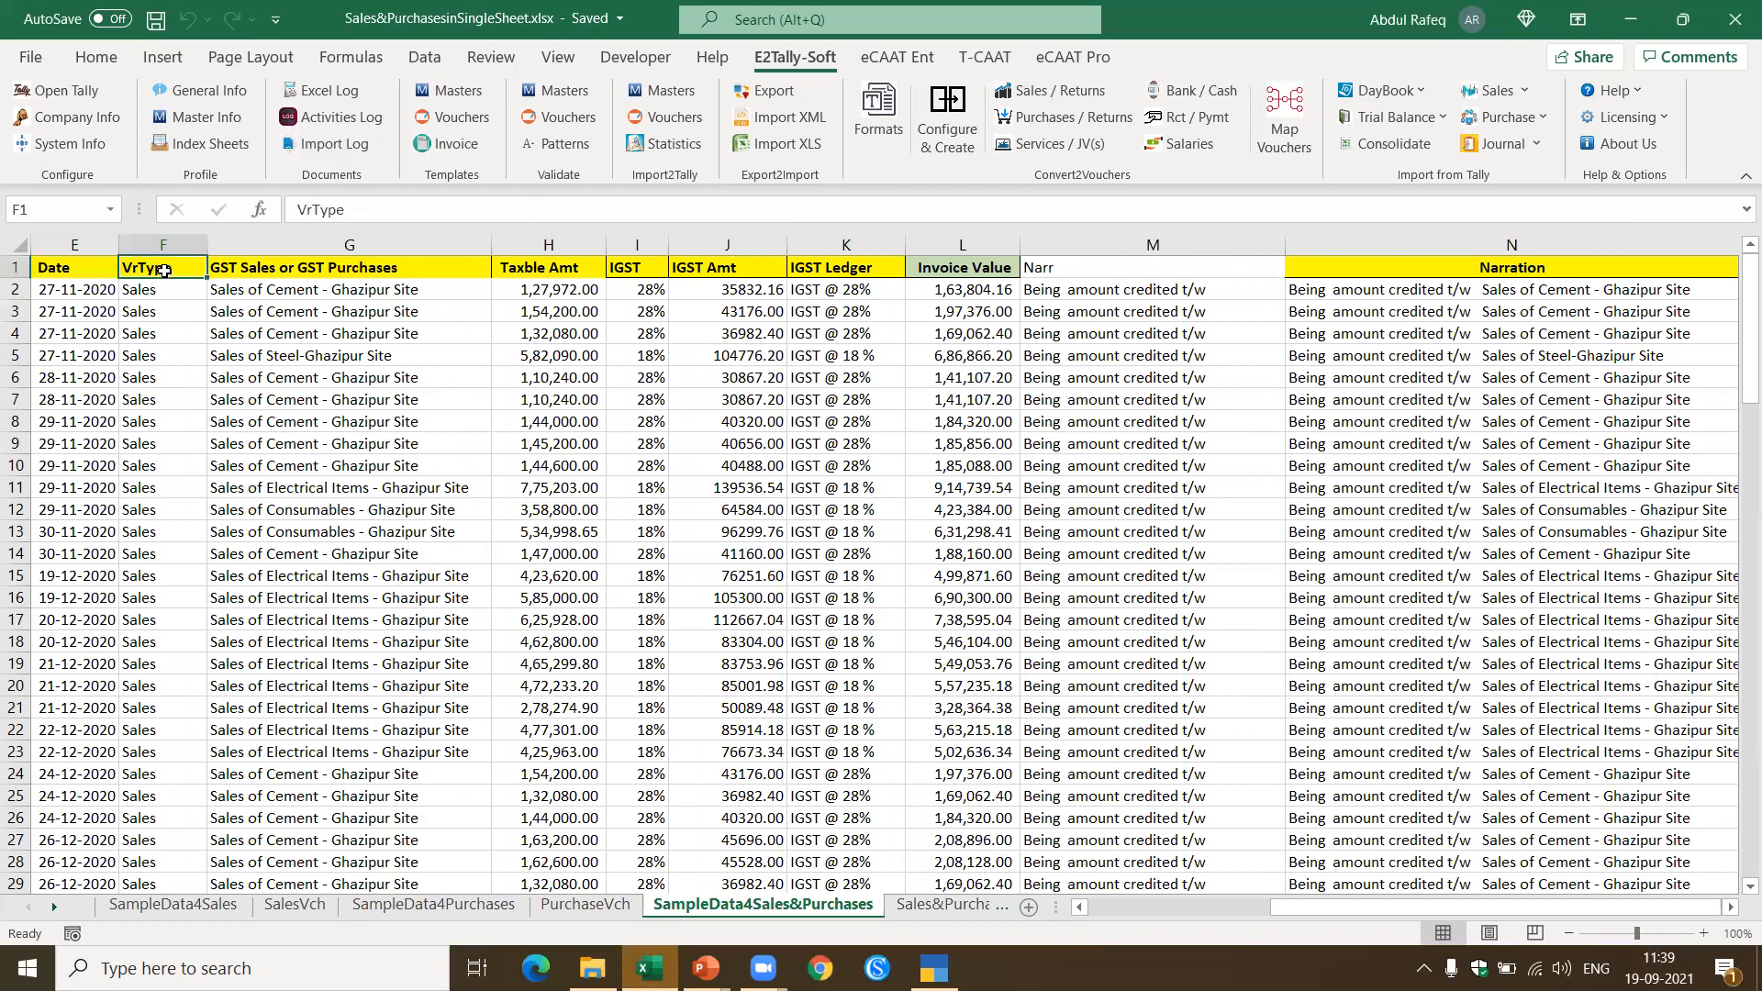
pyautogui.hotkey('ctrl', 'Down')
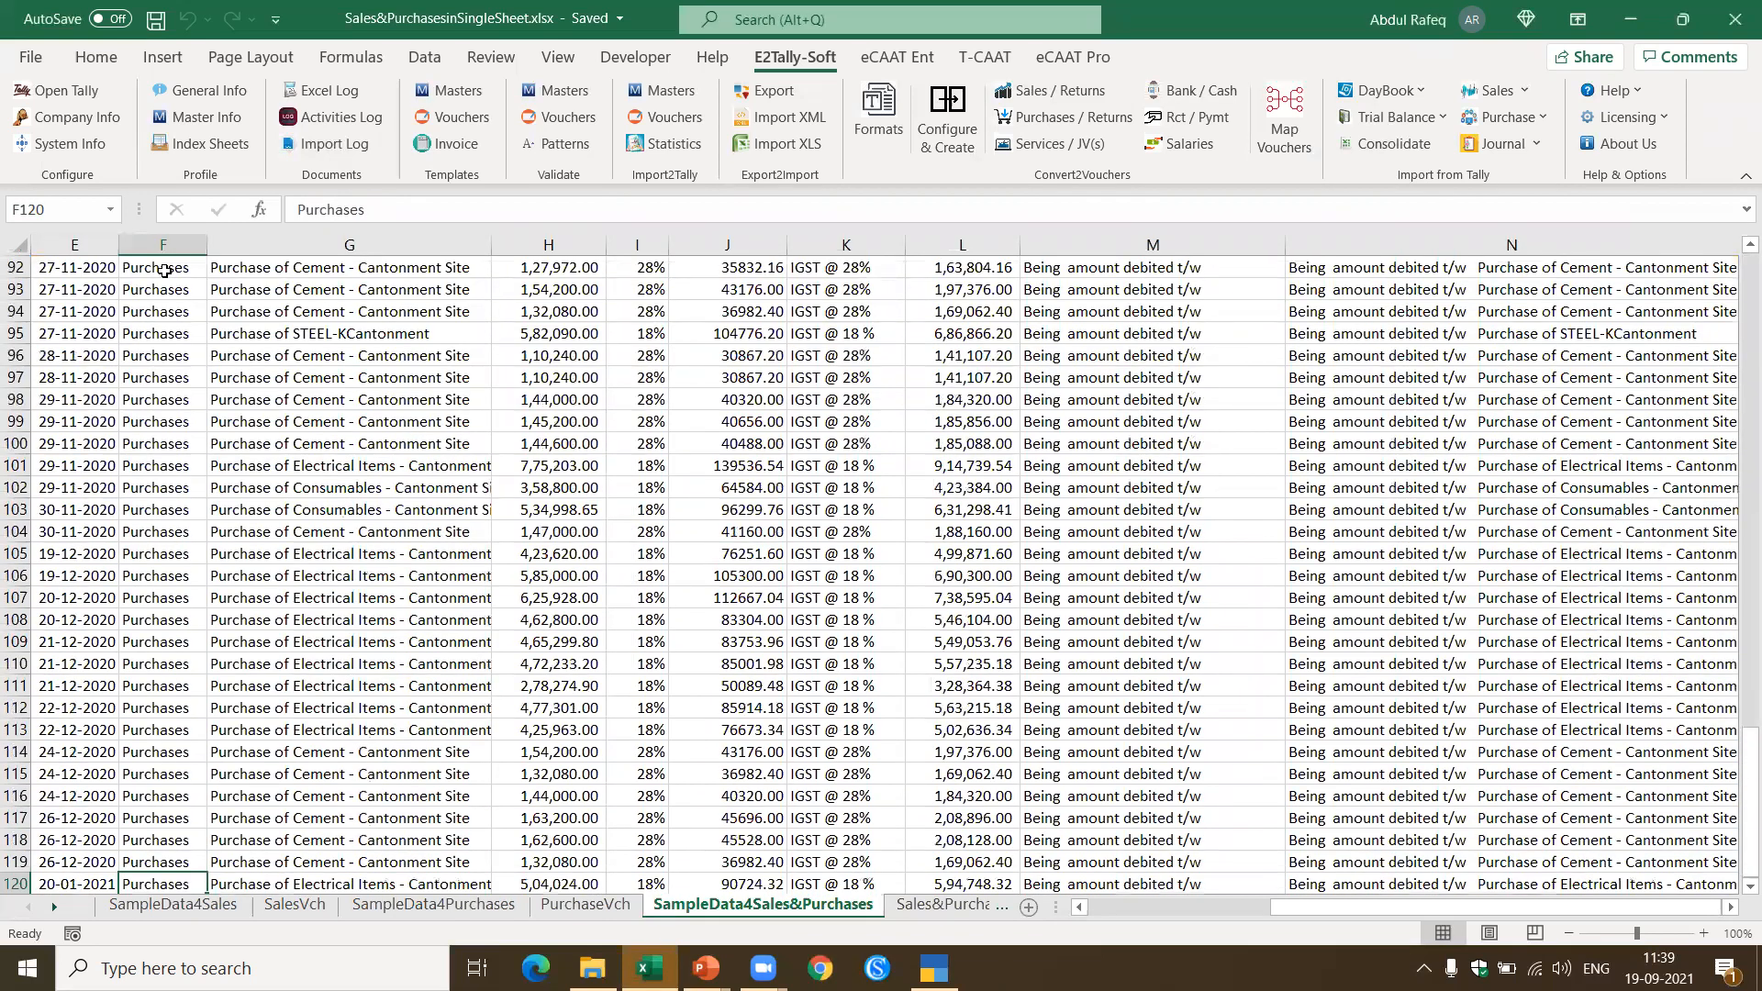
pyautogui.hotkey('ctrl', 'Home')
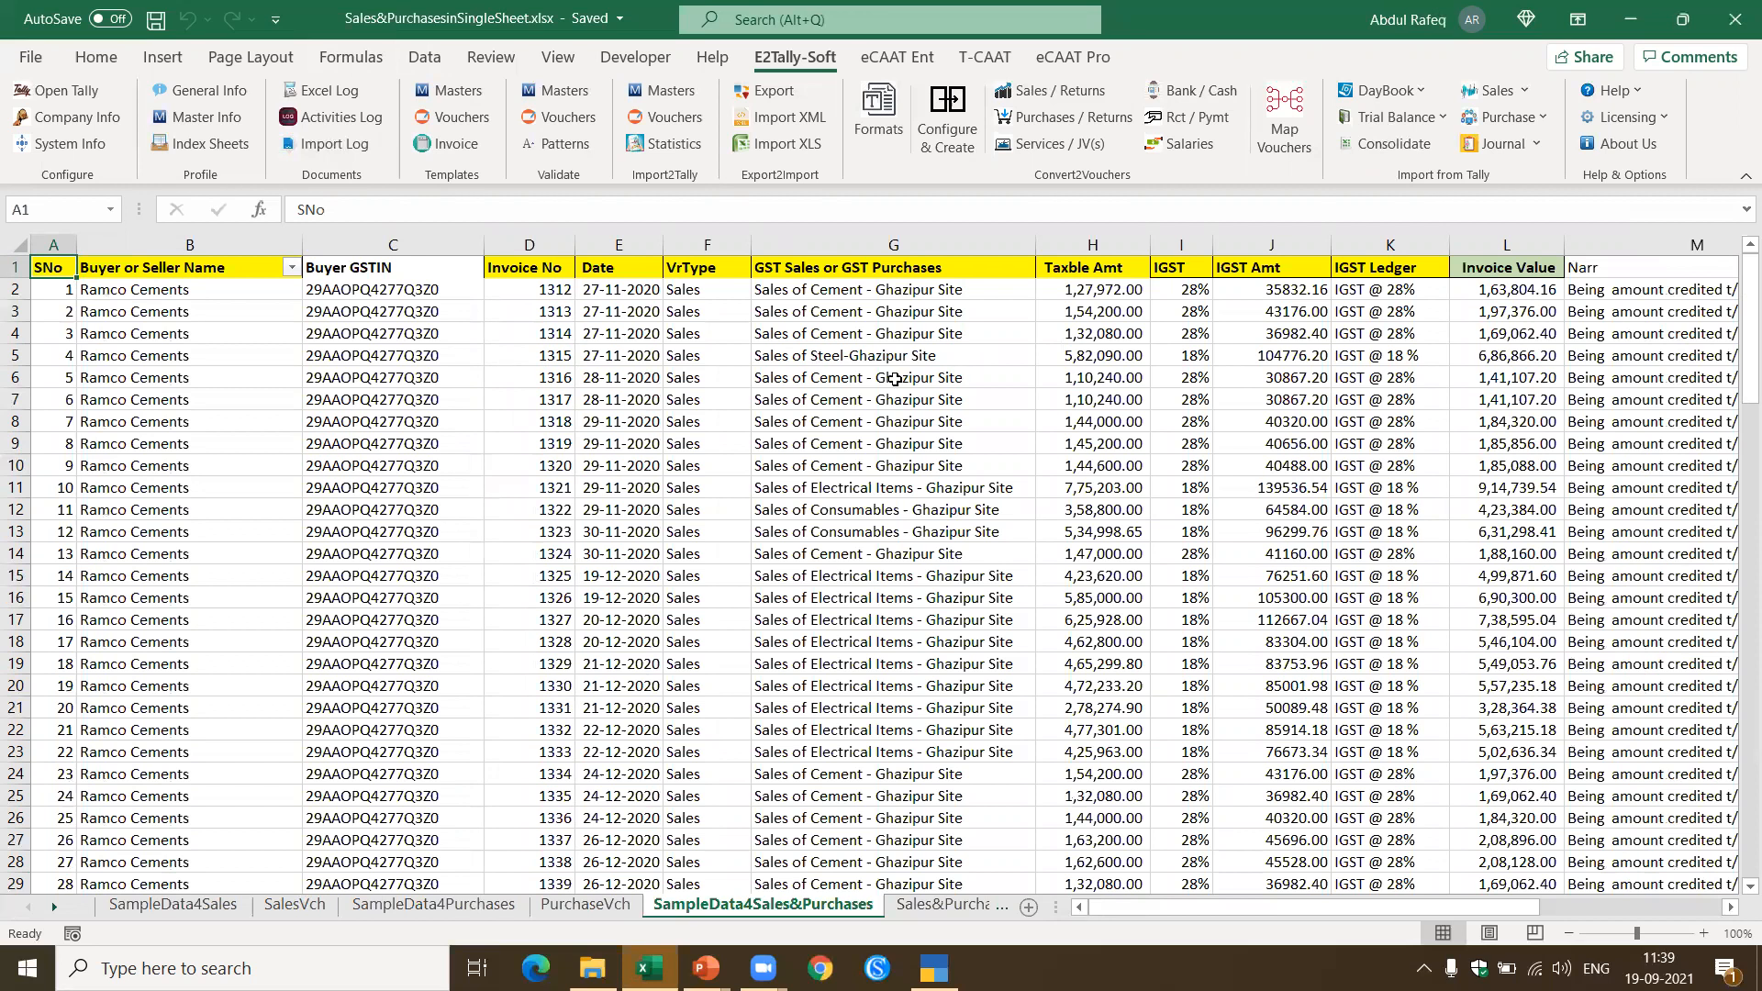
pyautogui.click(386, 443)
# Step: Open the Sales&PurchaseVchr sheet and examine the ledger, amount and voucher number entries of the first sales voucher
pyautogui.click(949, 905)
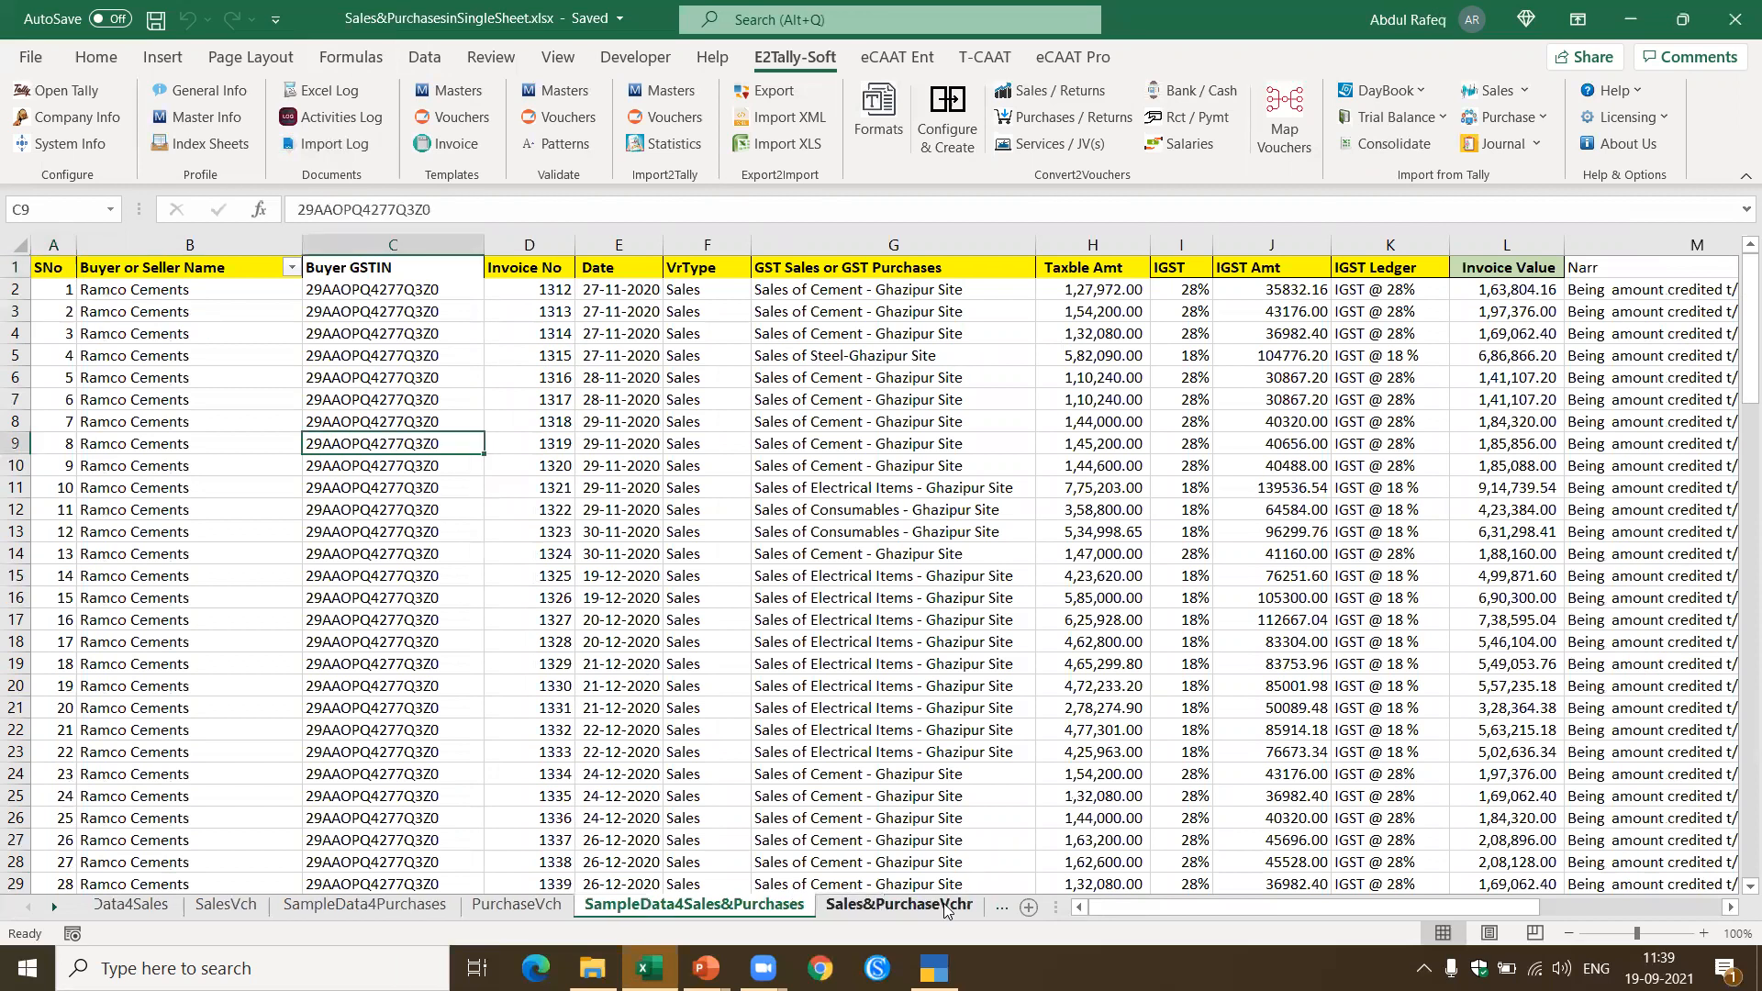
pyautogui.click(237, 338)
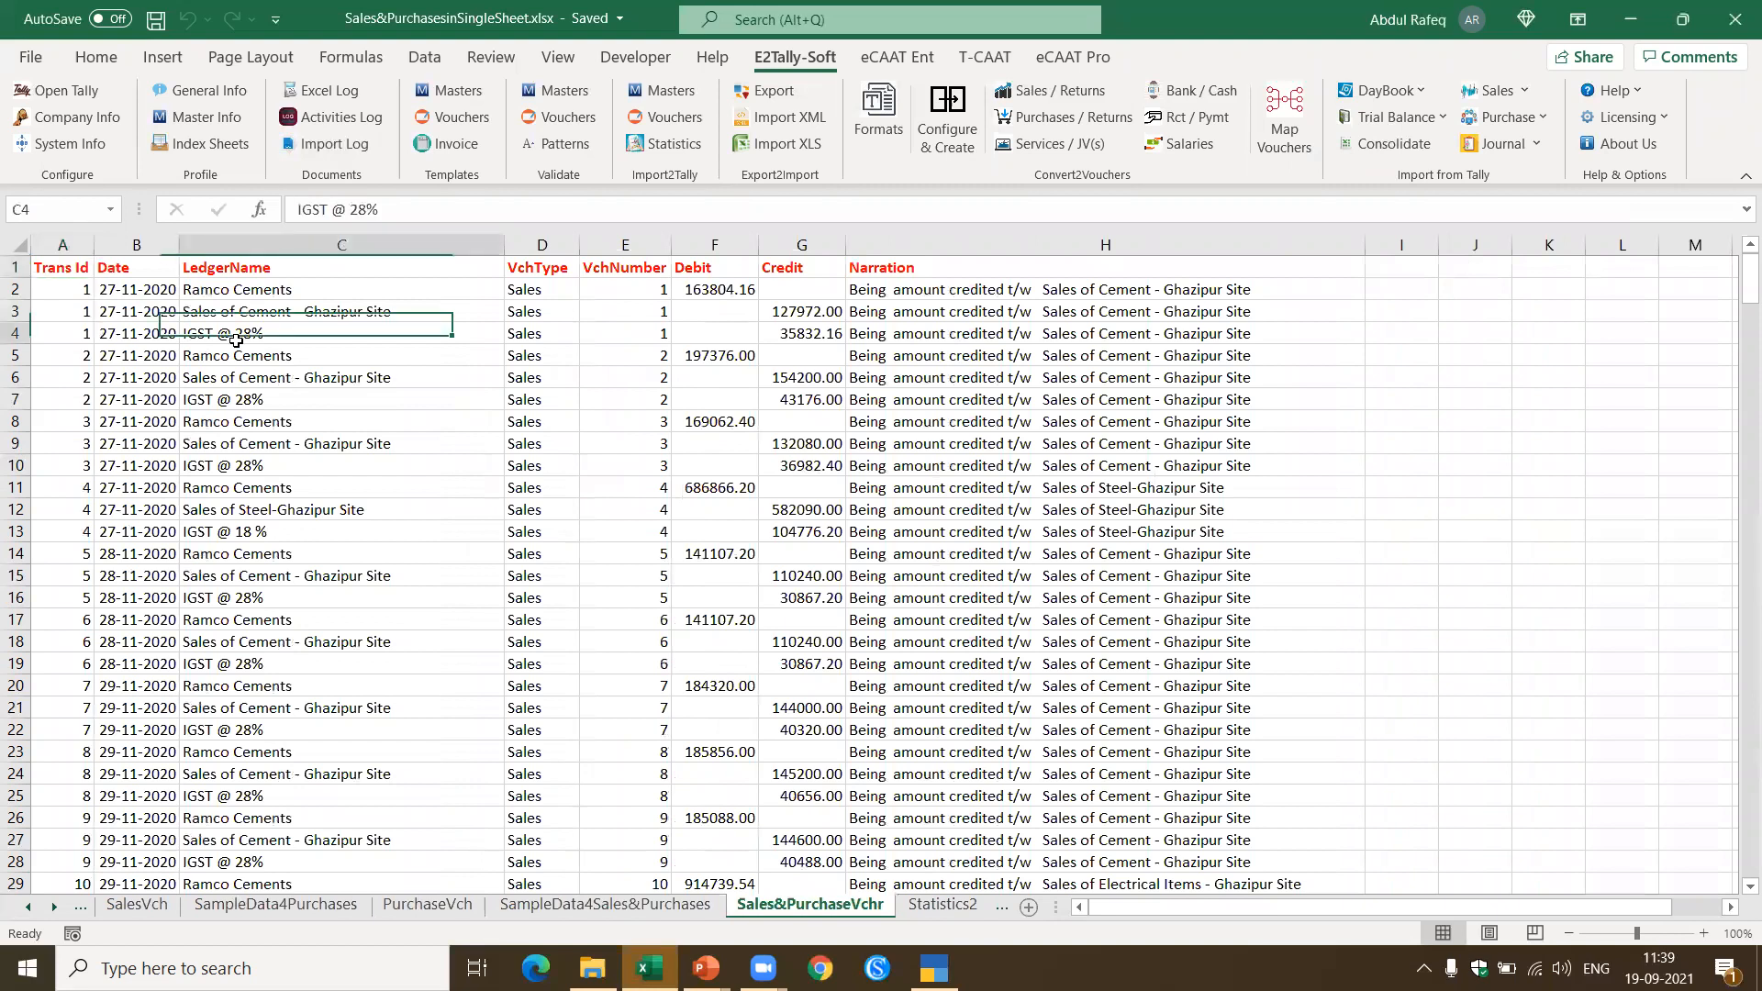
pyautogui.click(237, 292)
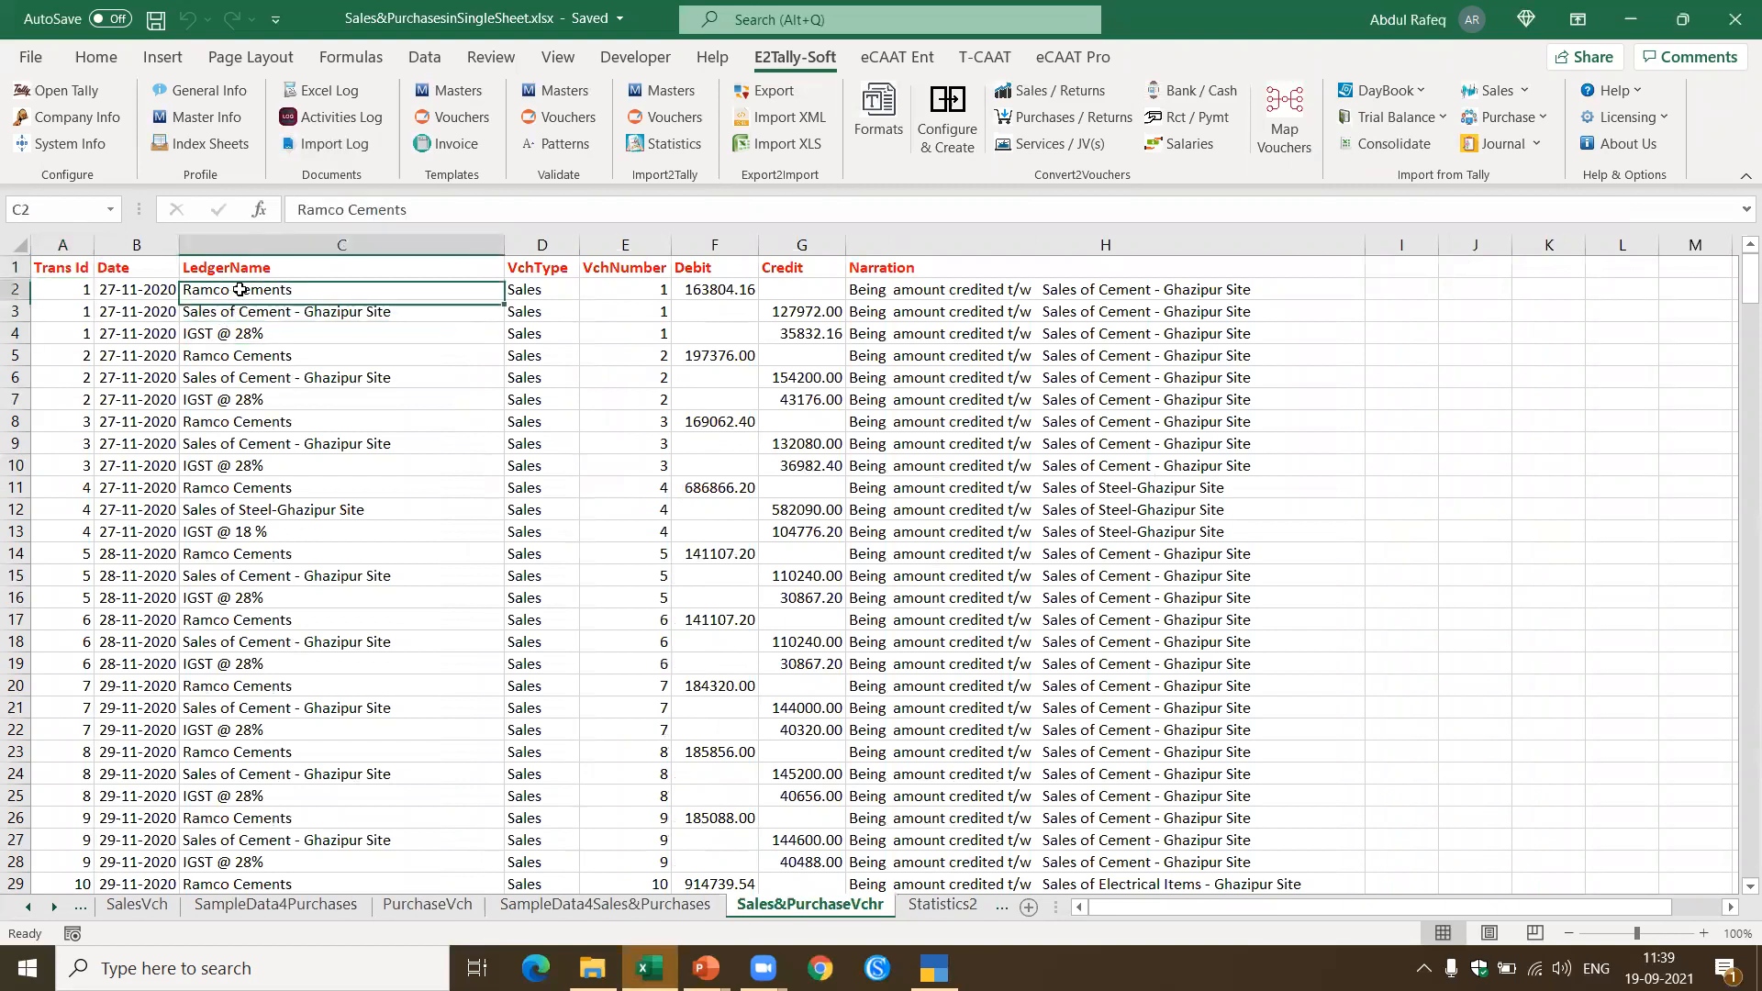
pyautogui.click(250, 312)
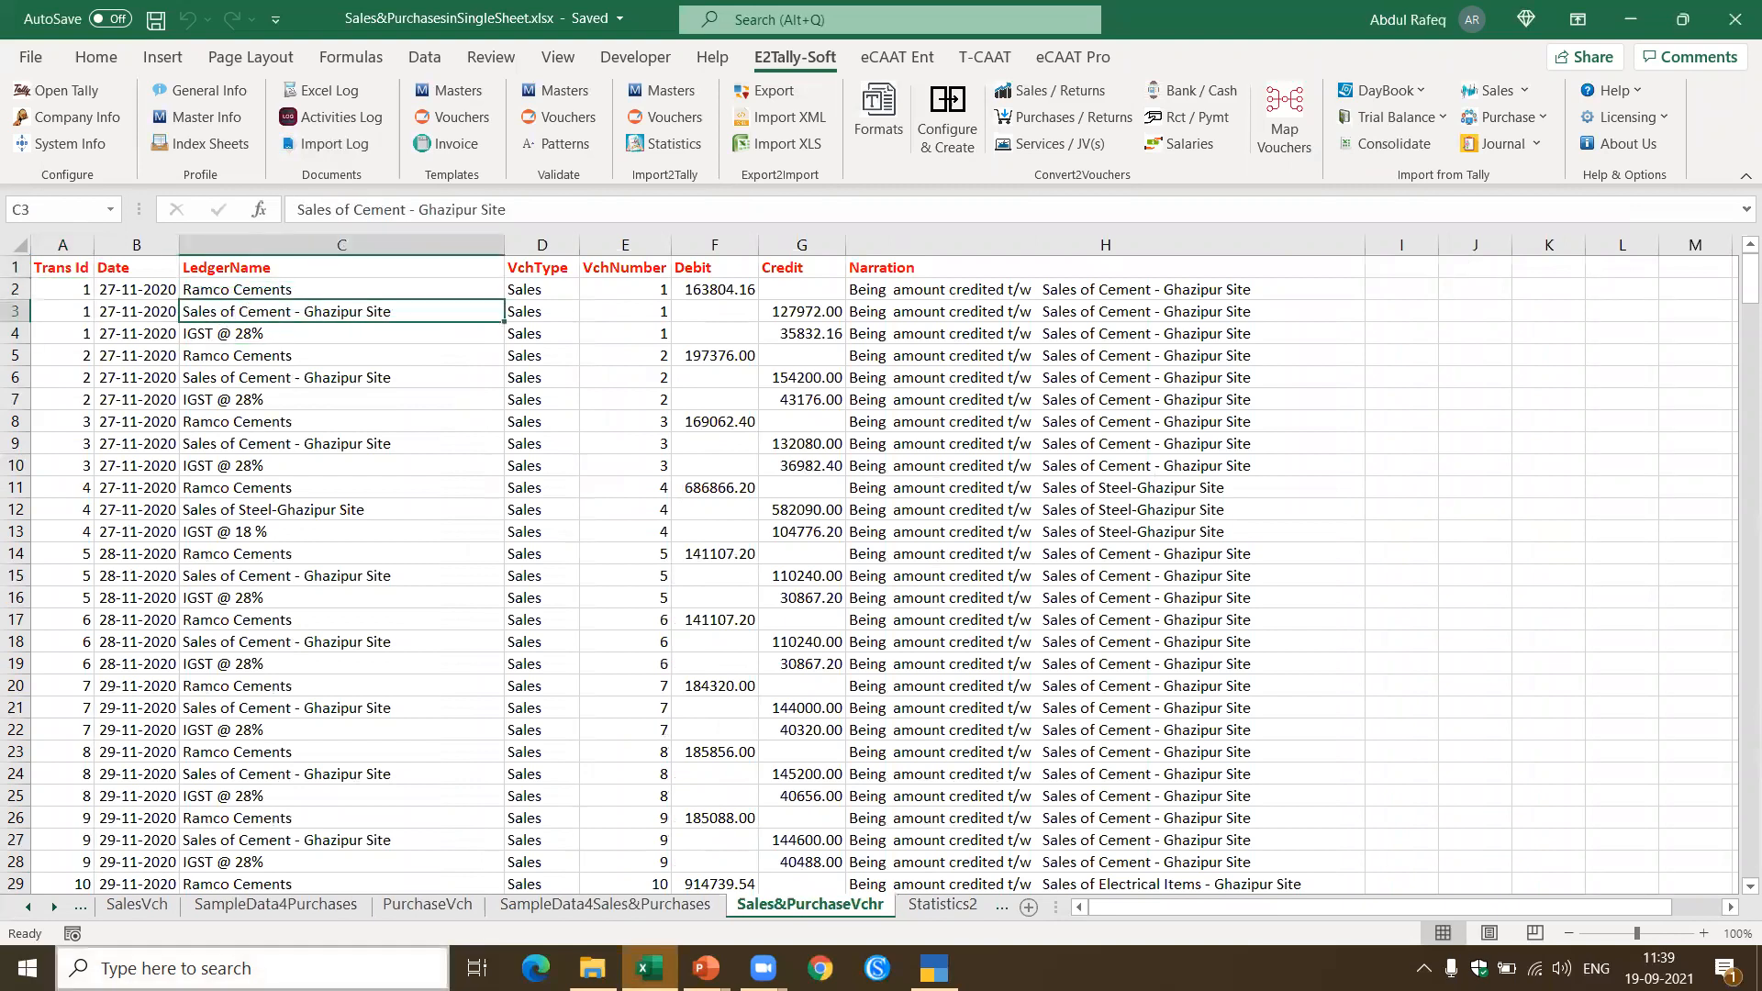
pyautogui.press('Right')
pyautogui.press('Right')
pyautogui.press('Right')
pyautogui.press('Right')
pyautogui.press('Left')
pyautogui.press('Left')
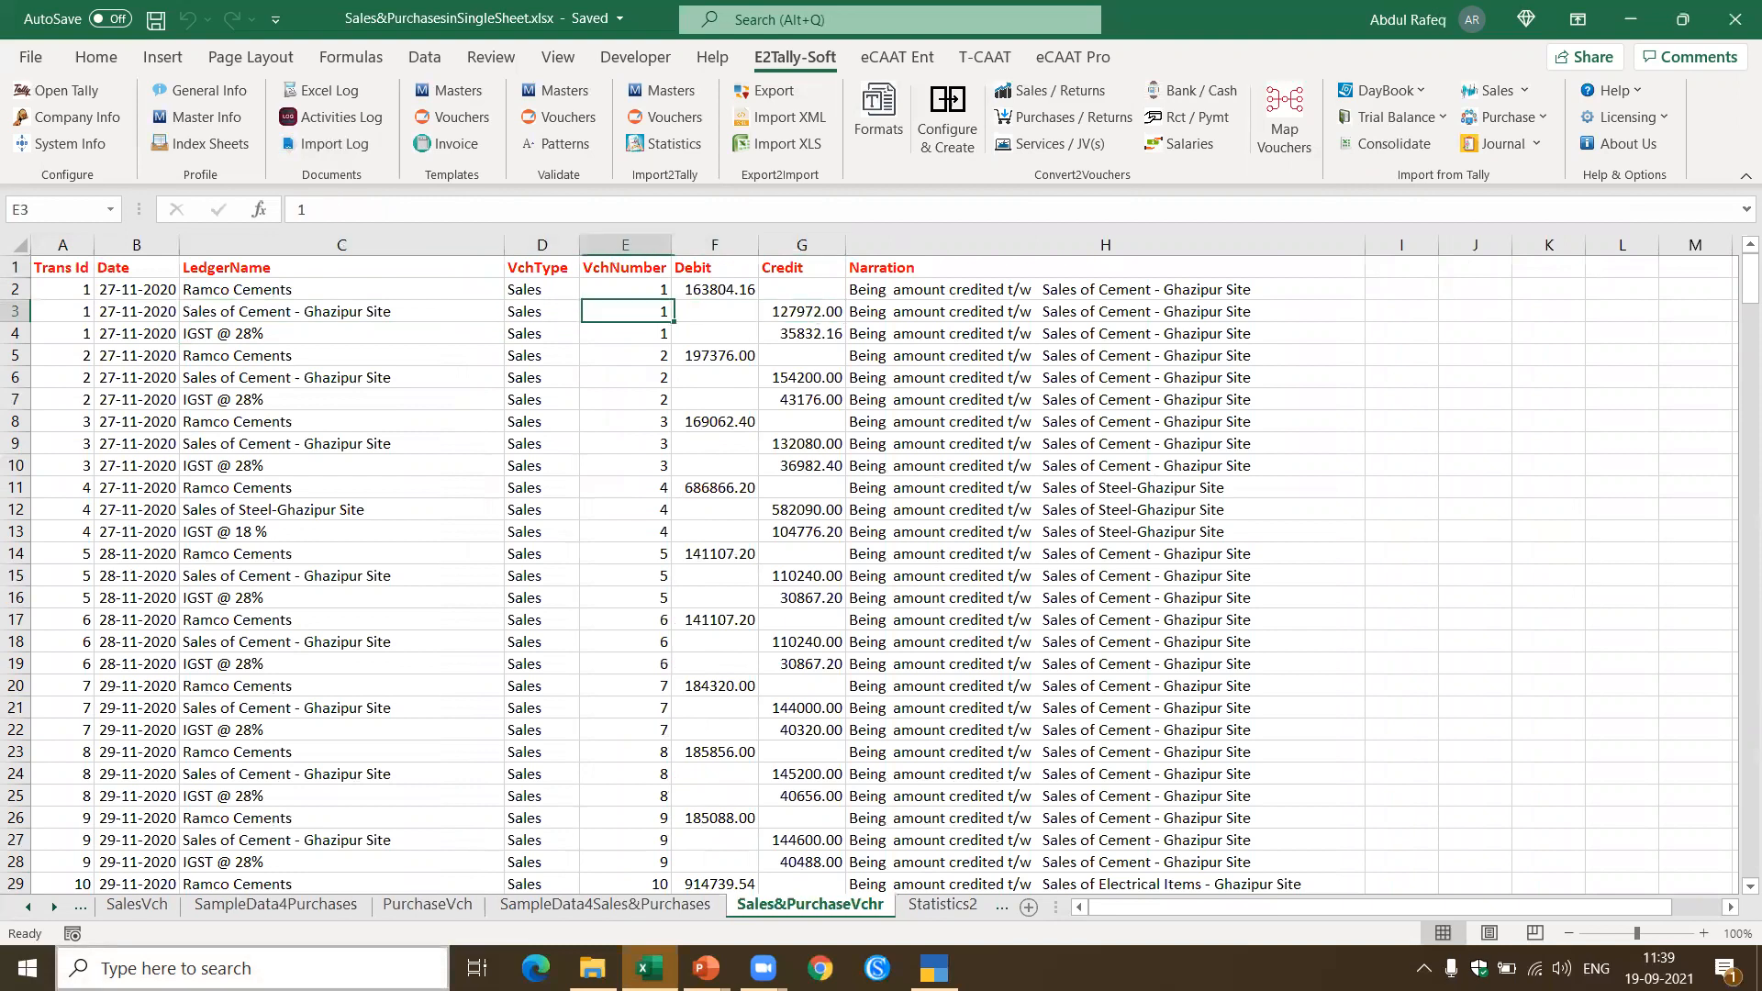
pyautogui.press('Home')
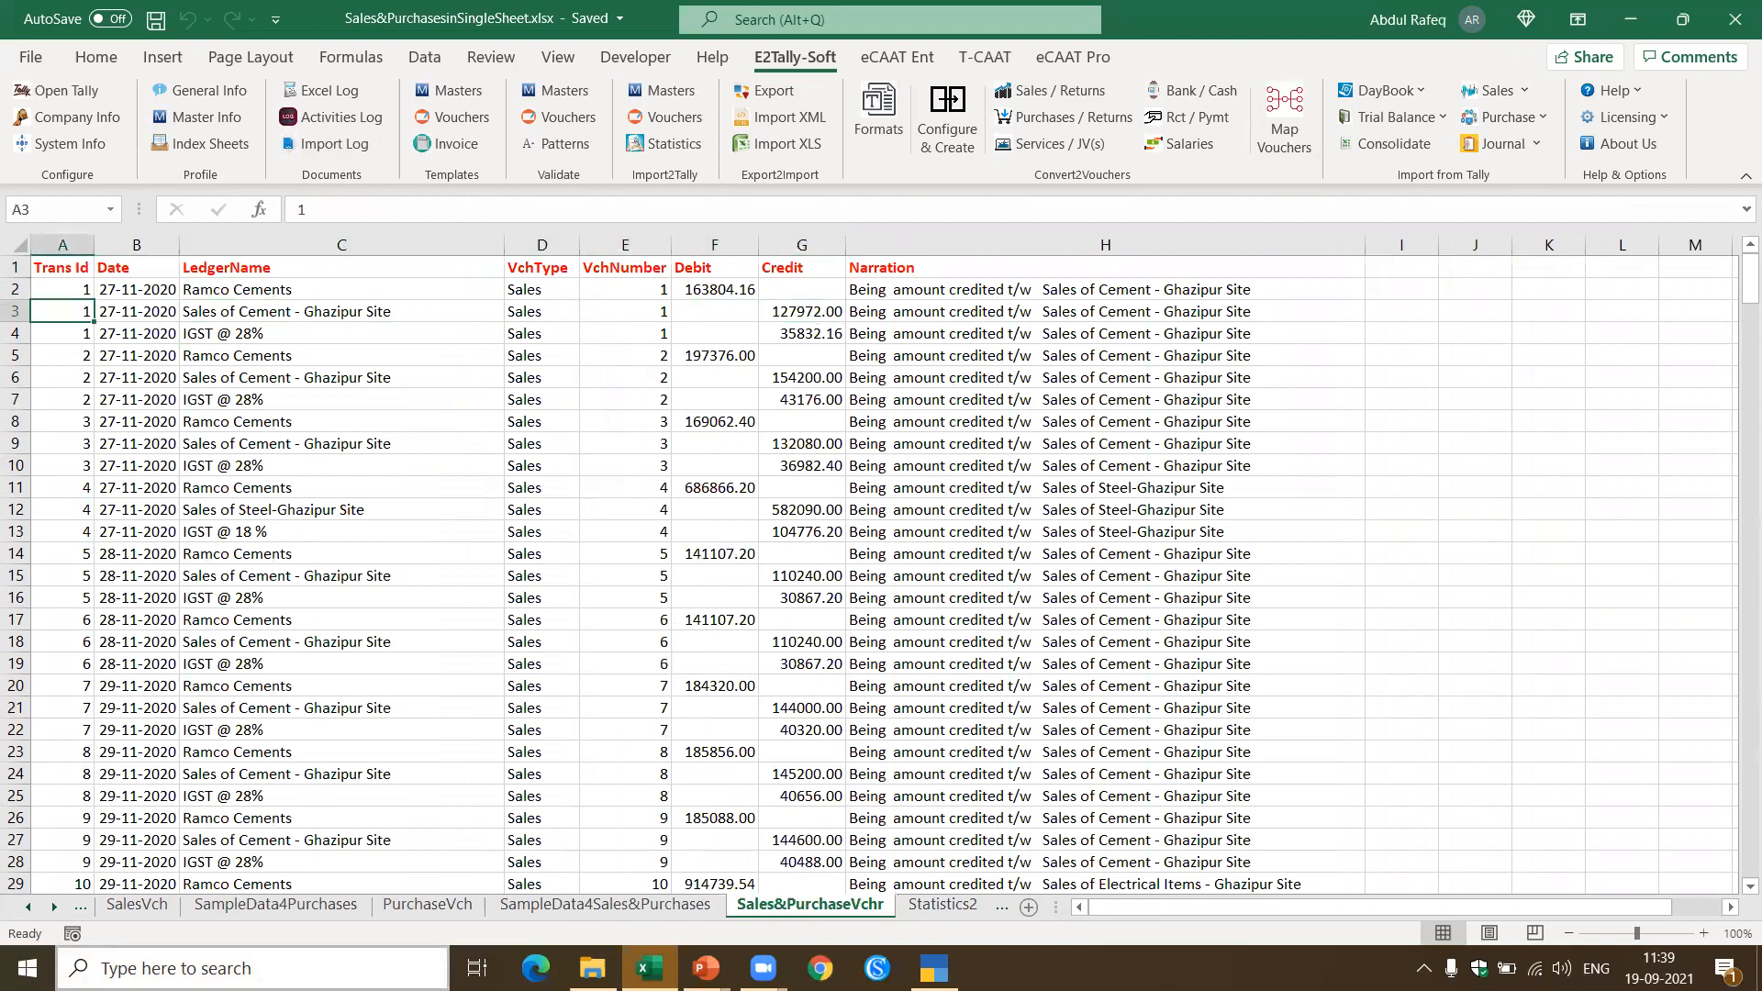
# Step: Examine the purchase vouchers at the end of the sheet, tracing the debit and credit amounts of transaction 115
pyautogui.hotkey('ctrl', 'End')
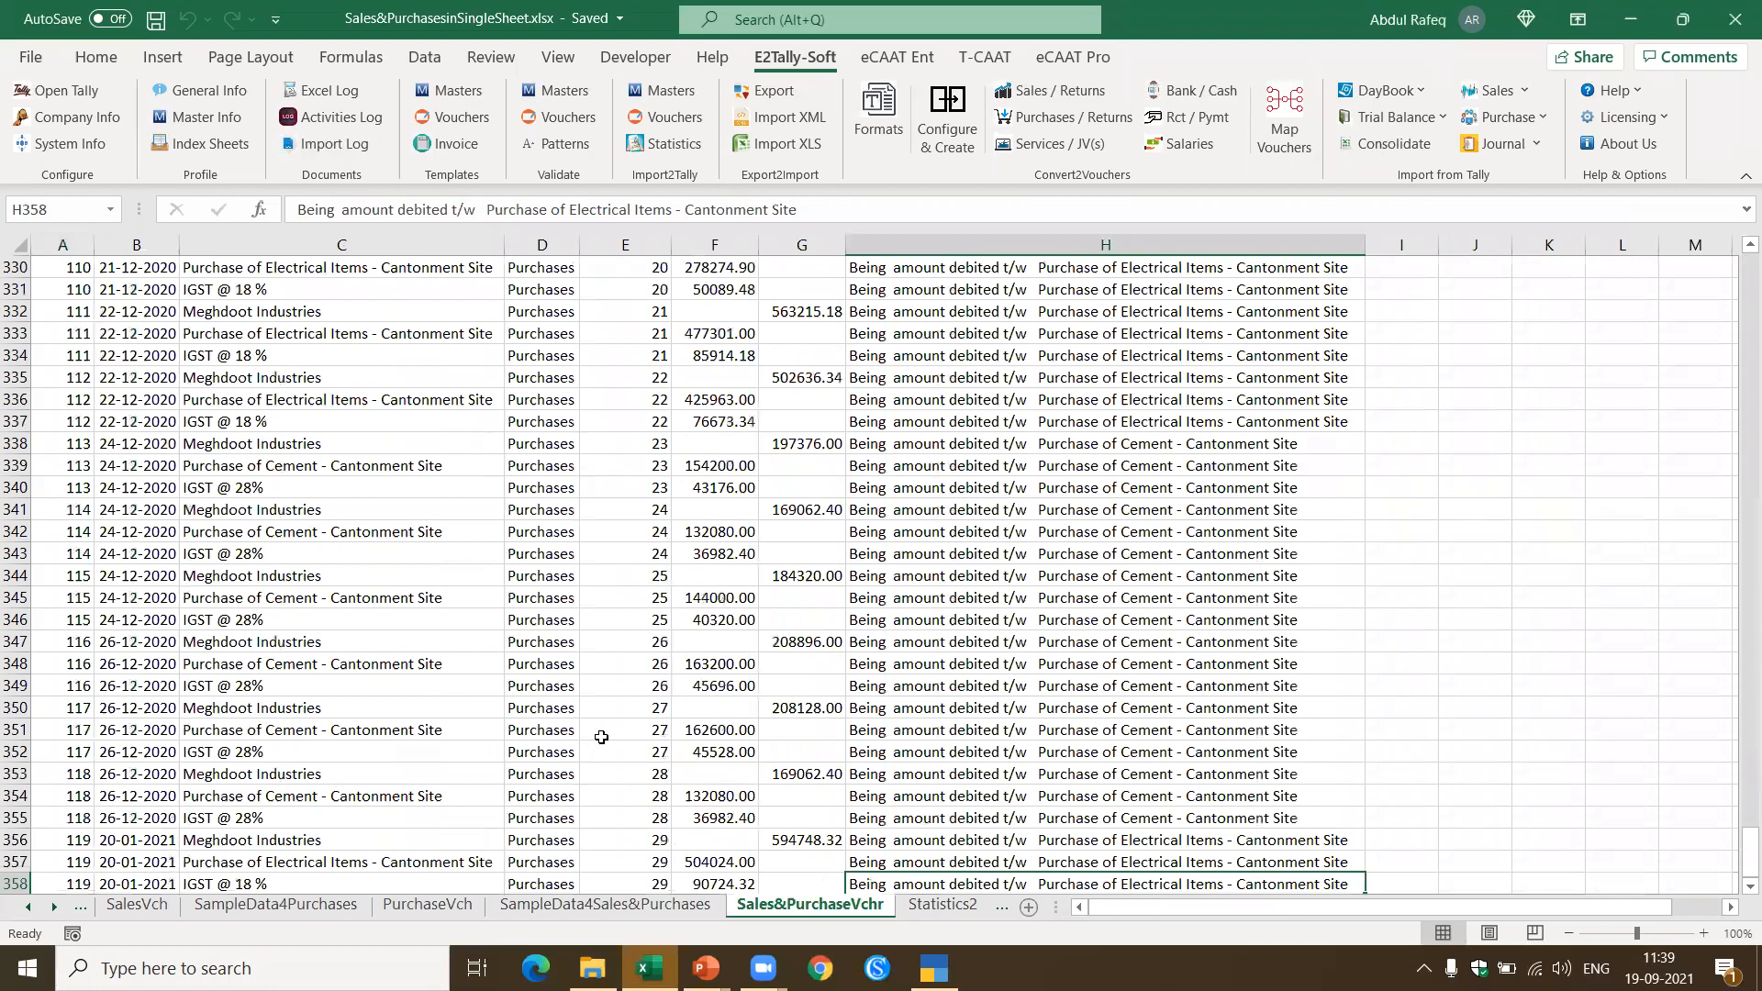
pyautogui.click(573, 735)
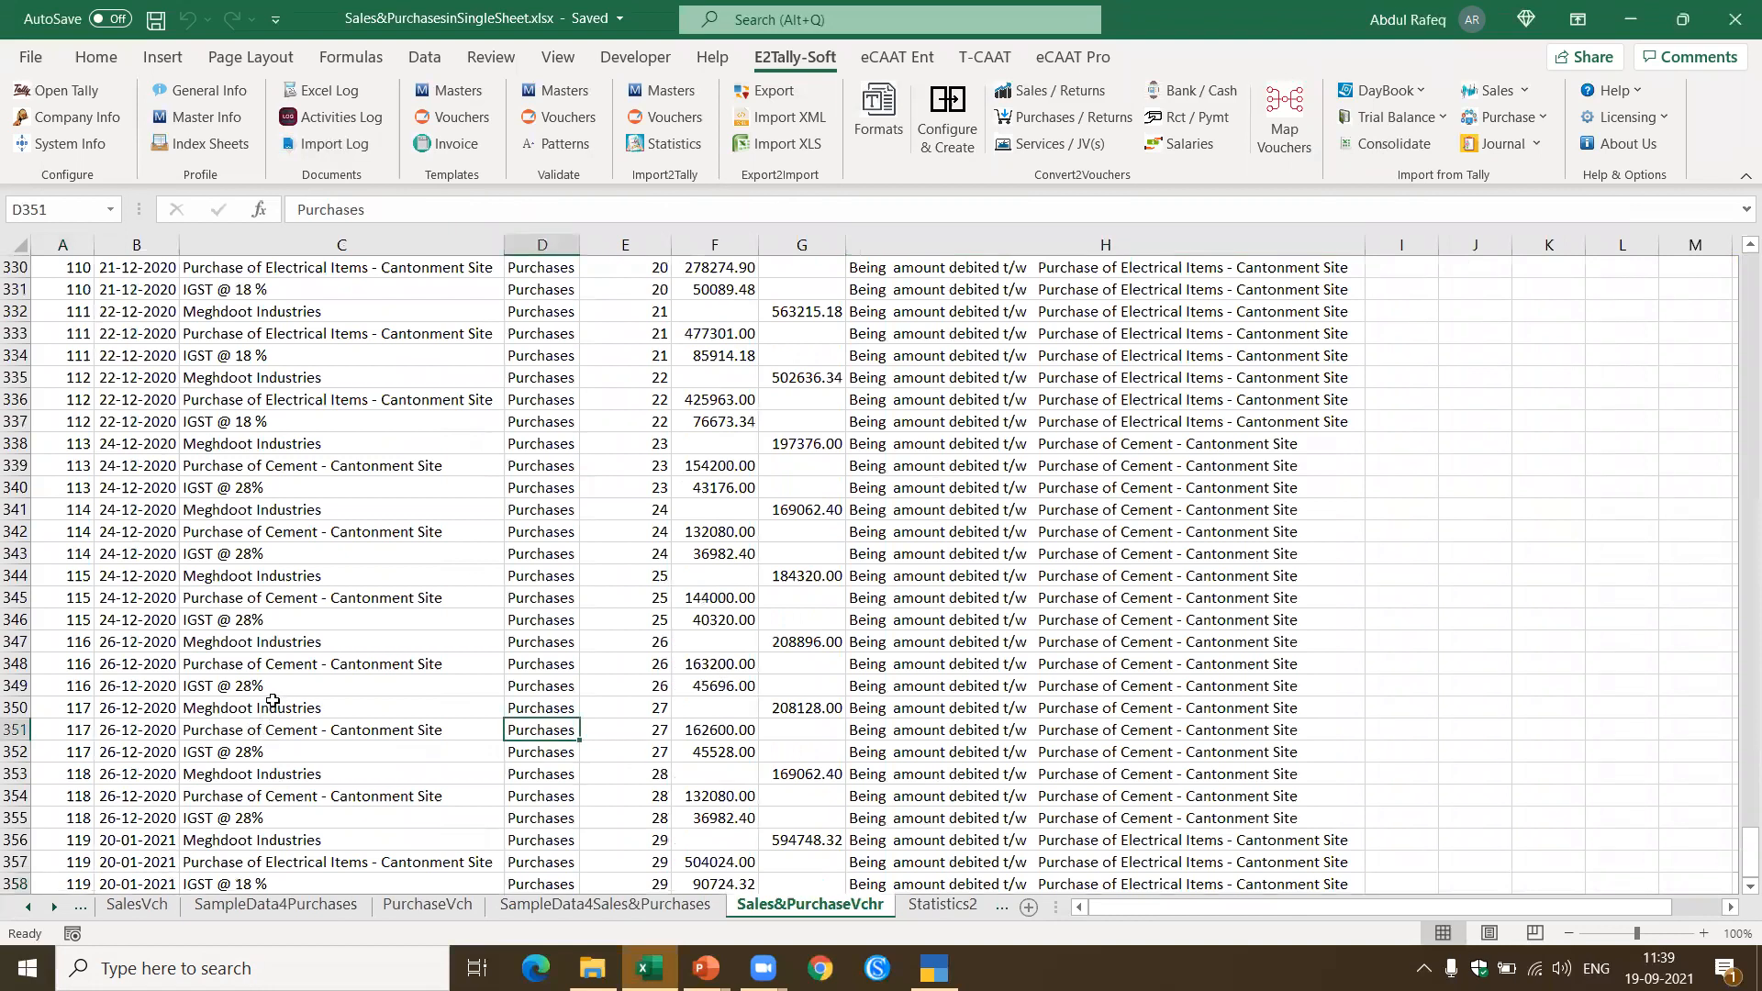
pyautogui.click(274, 707)
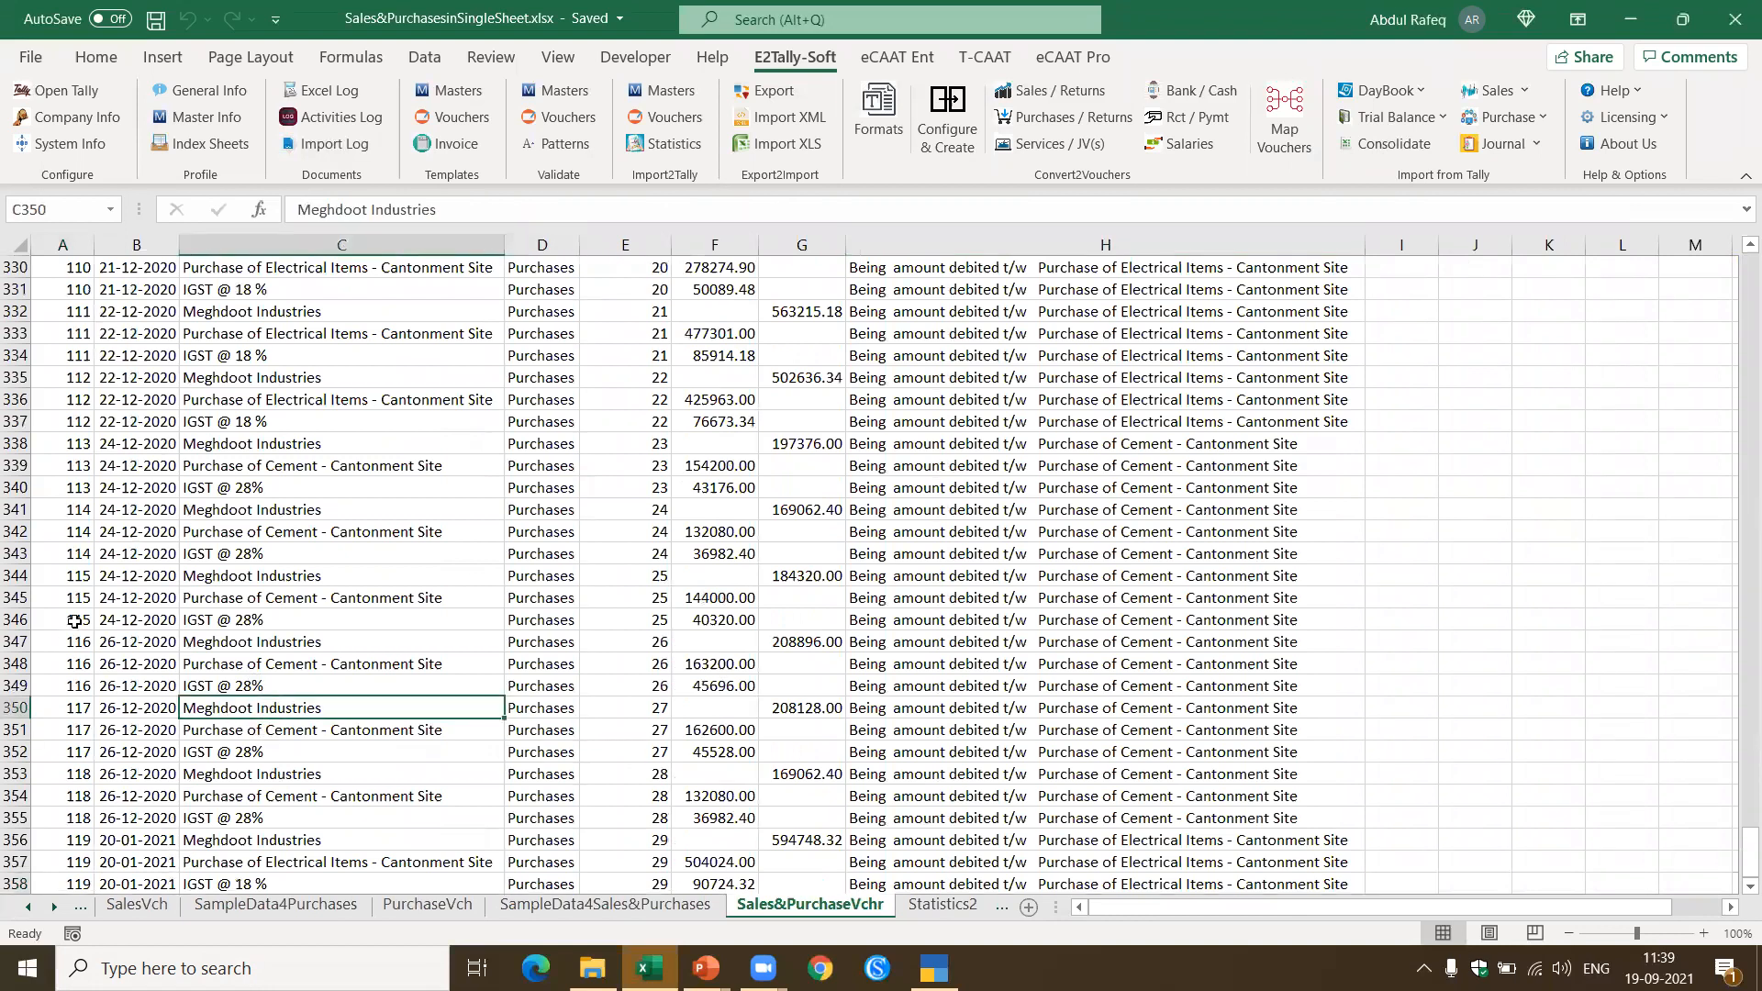
pyautogui.click(84, 574)
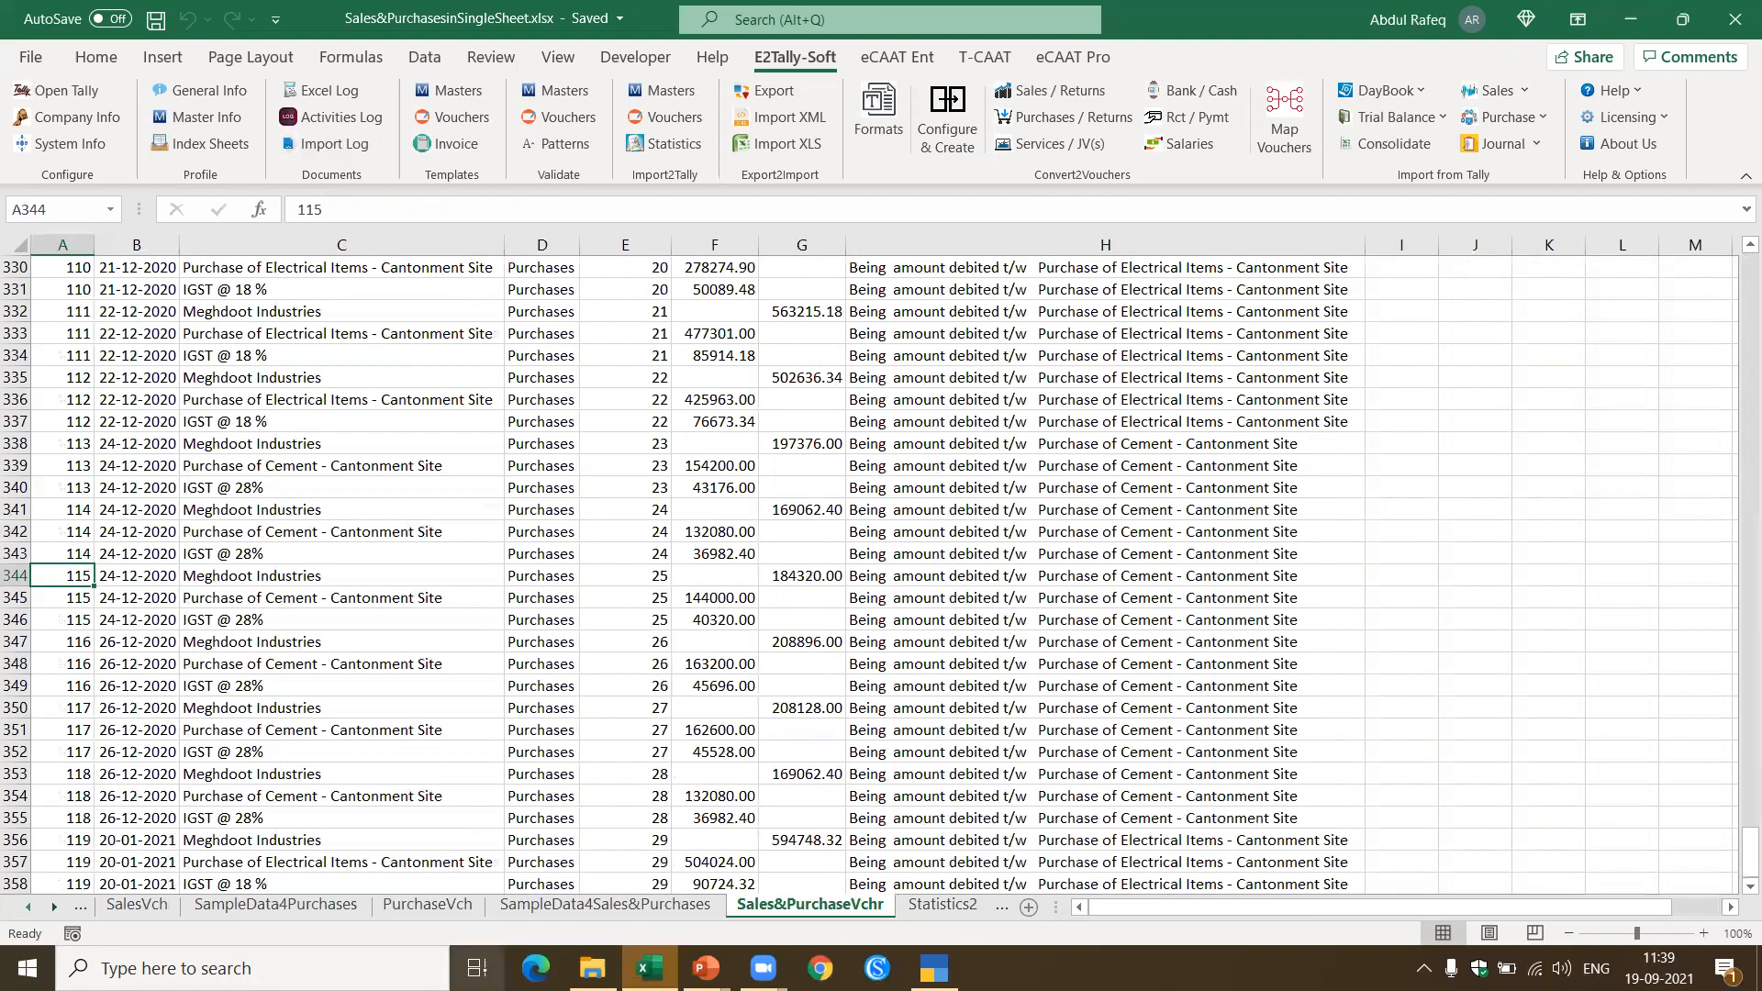
pyautogui.press('Right')
pyautogui.press('Right')
pyautogui.press('Right')
pyautogui.press('Right')
pyautogui.press('Right')
pyautogui.press('Right')
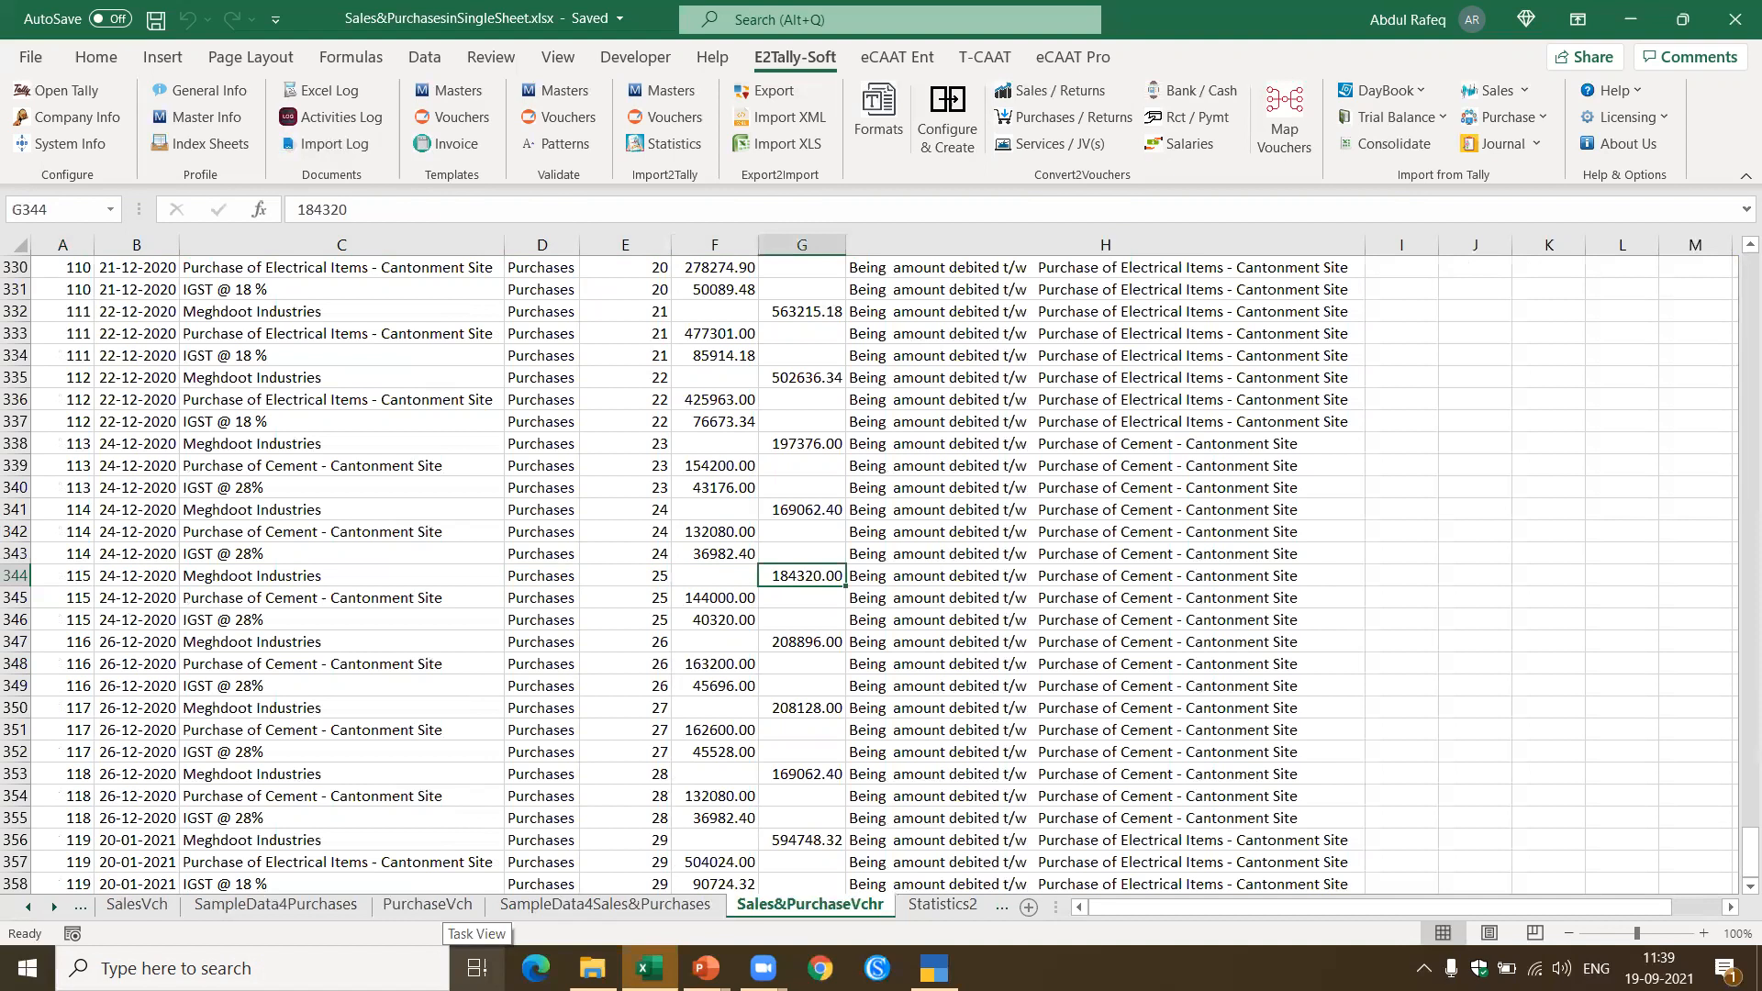
pyautogui.press('Left')
pyautogui.press('Down')
pyautogui.press('Down')
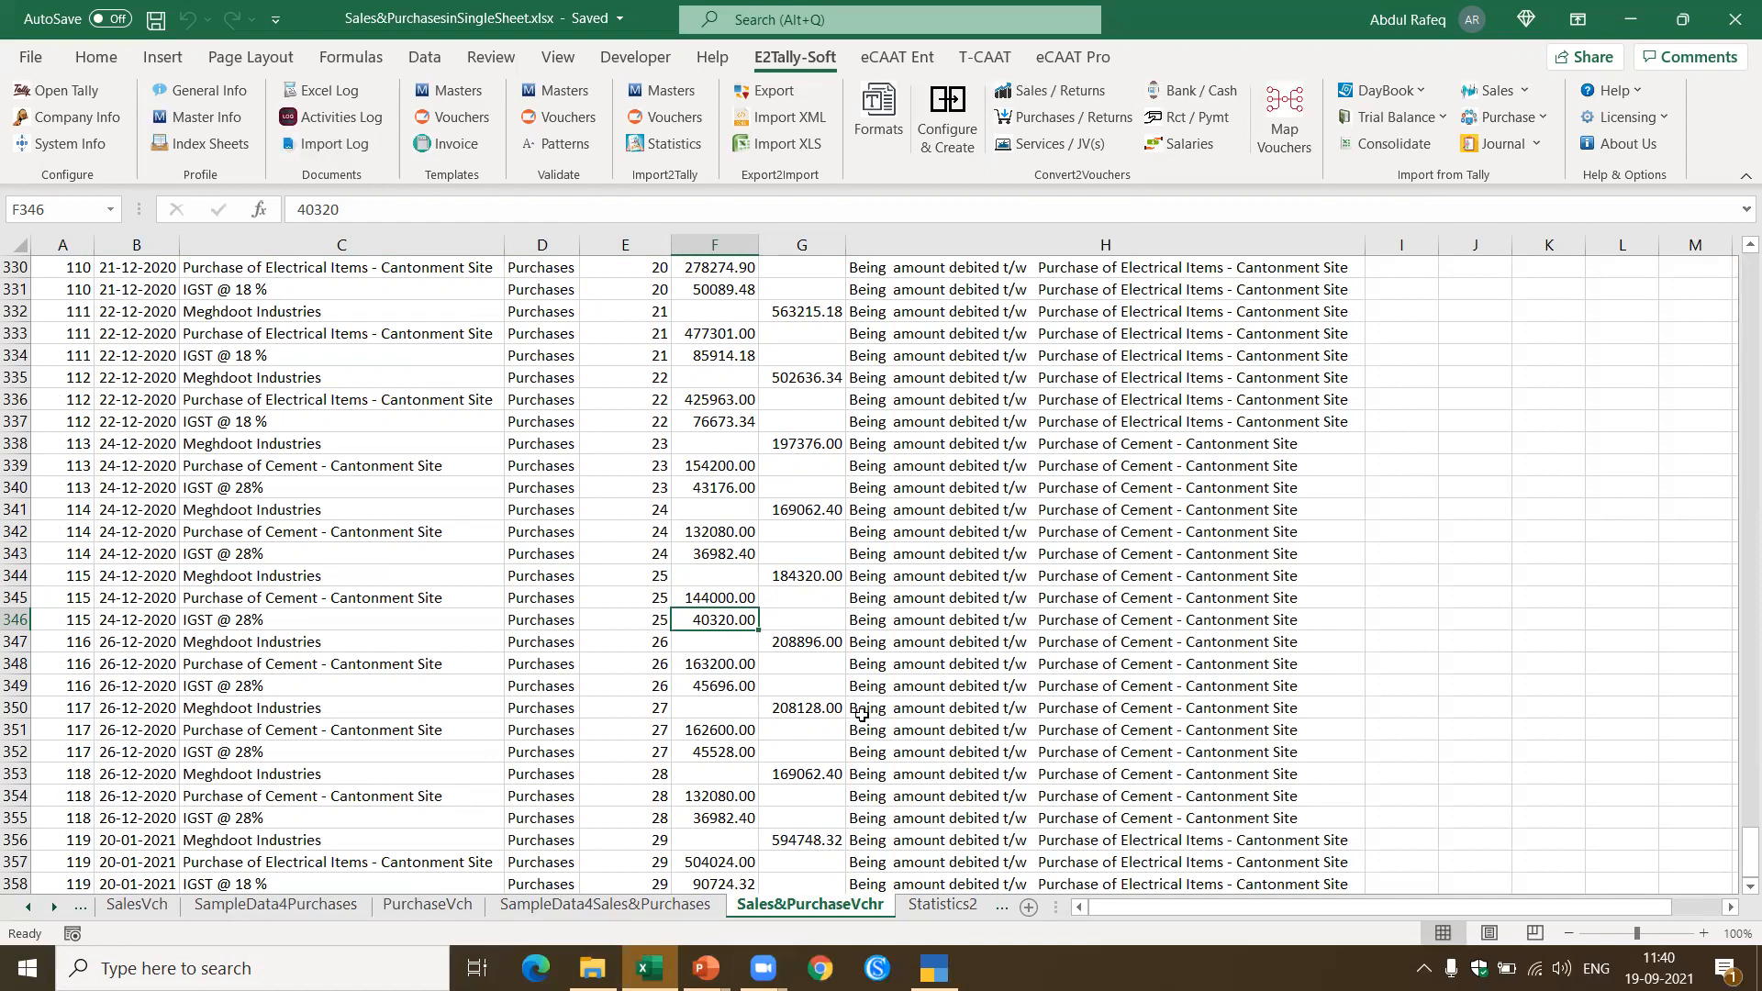
# Step: Start the sales conversion on the SampleData4Sales&Purchases sheet with type Sales&Purchases and company name abc
pyautogui.click(565, 911)
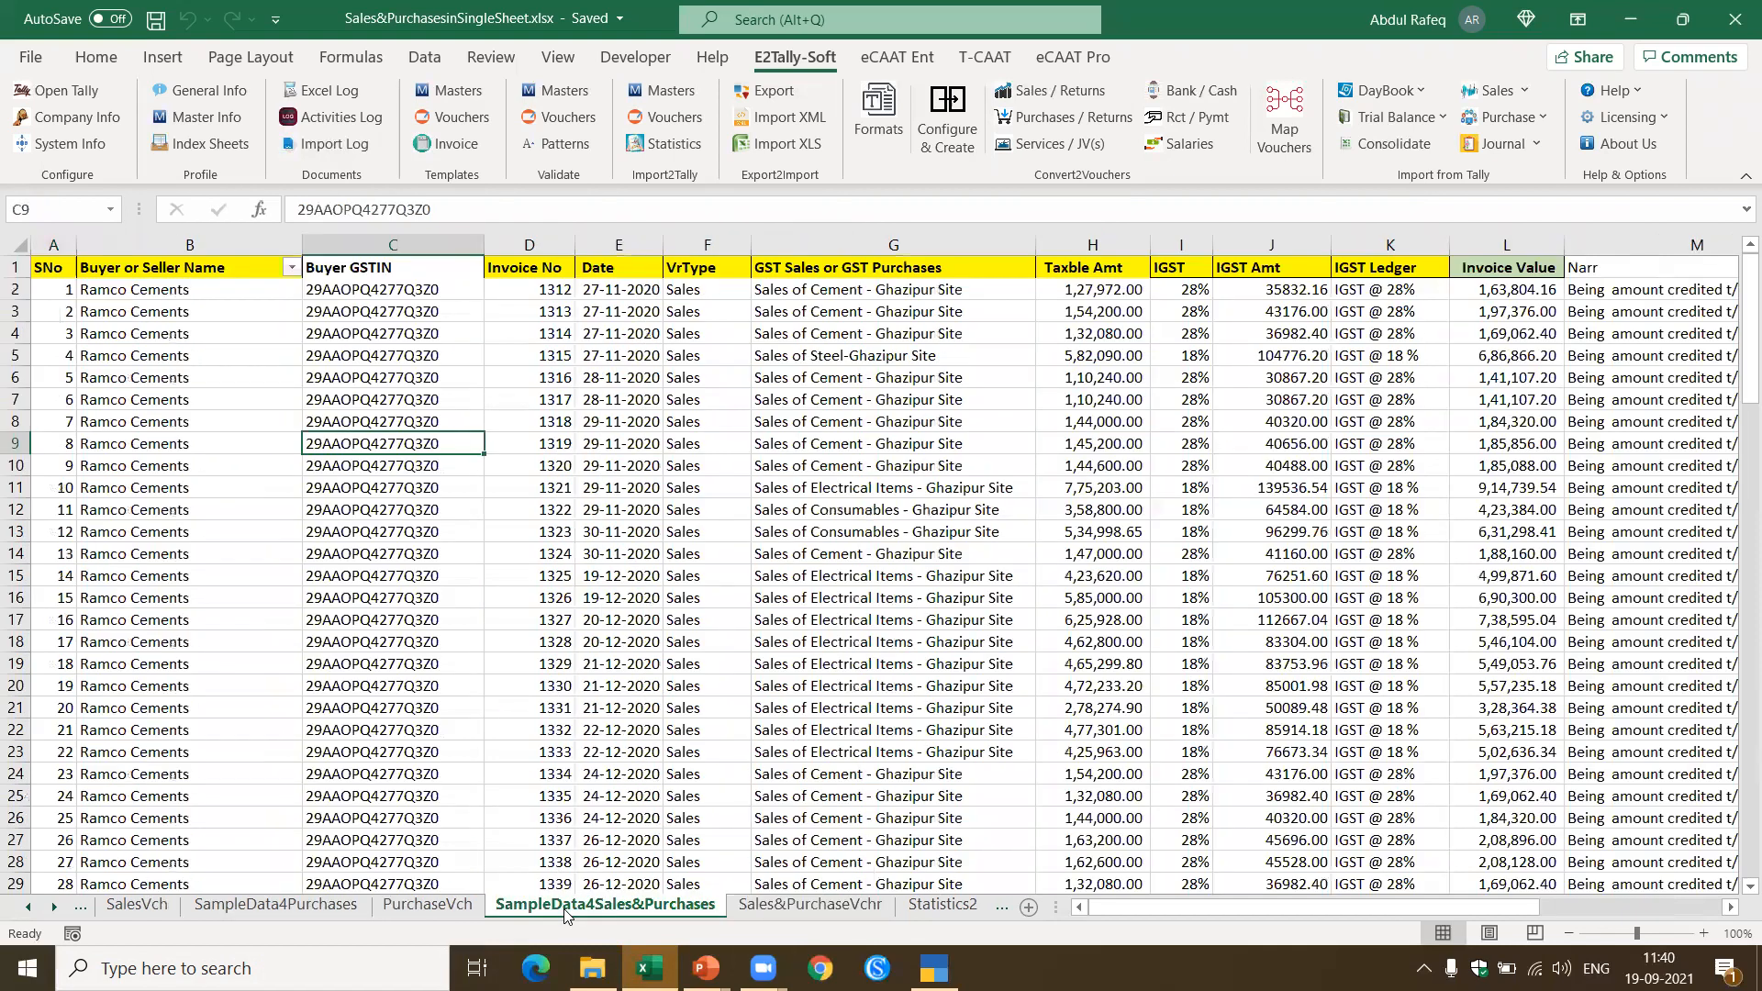
pyautogui.click(790, 620)
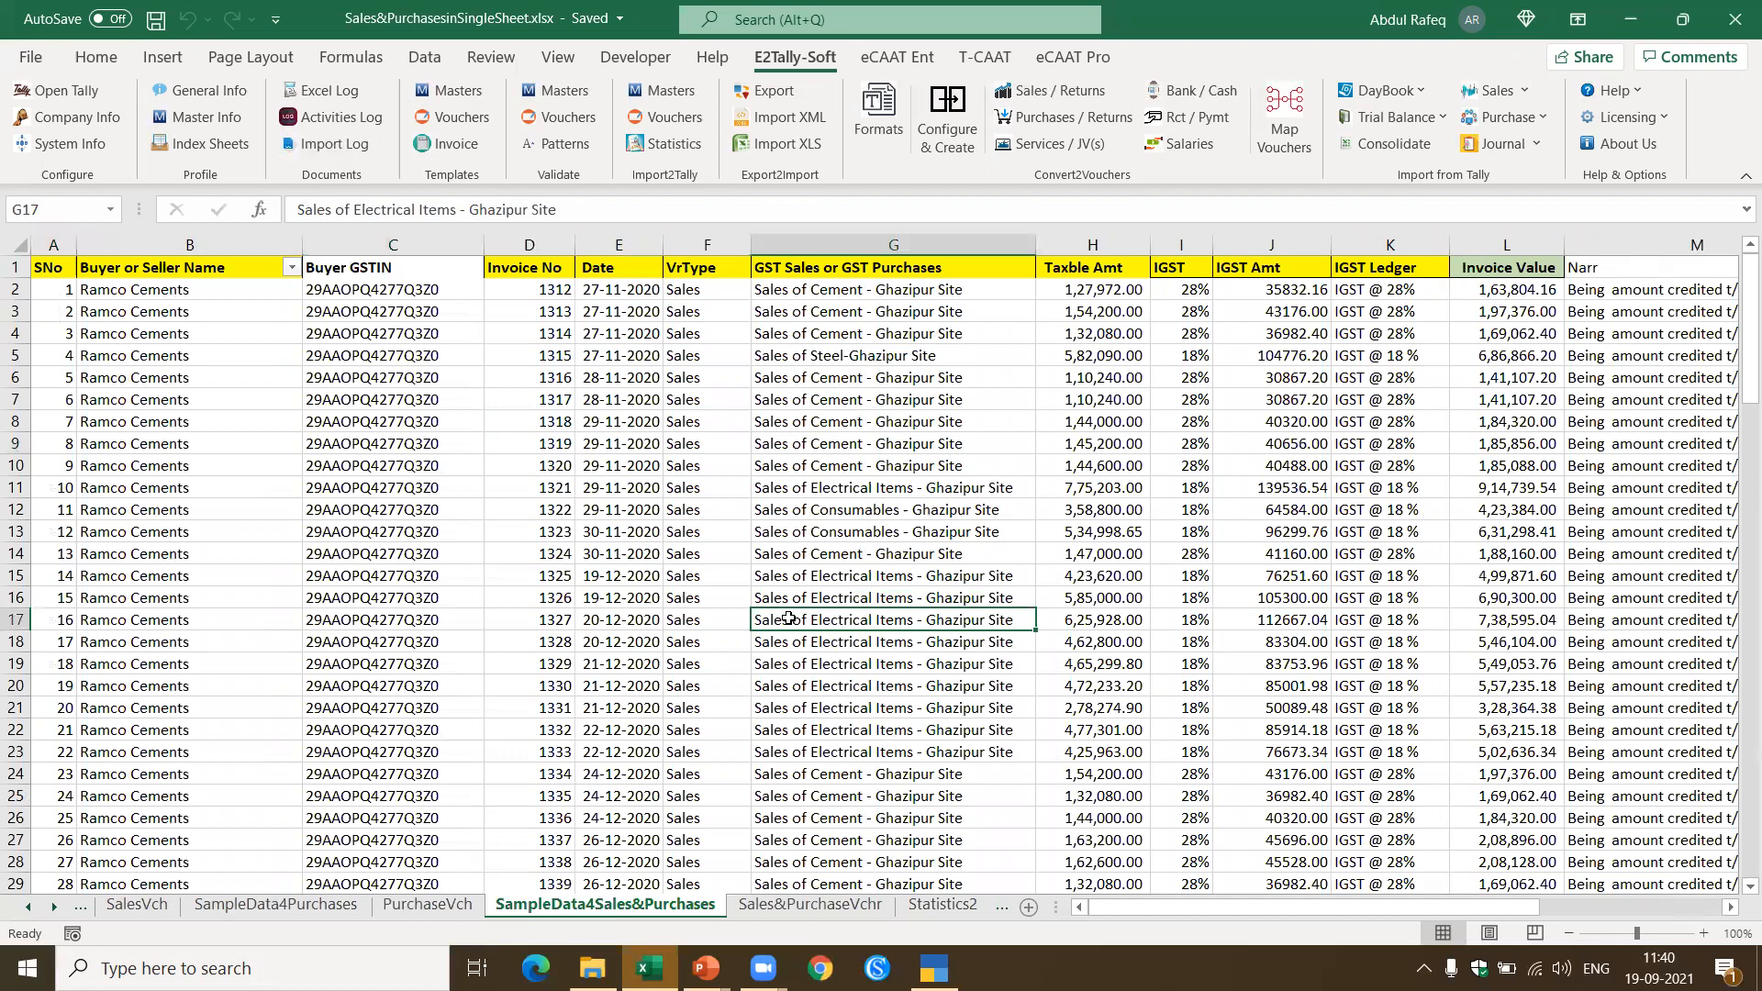
pyautogui.click(1051, 96)
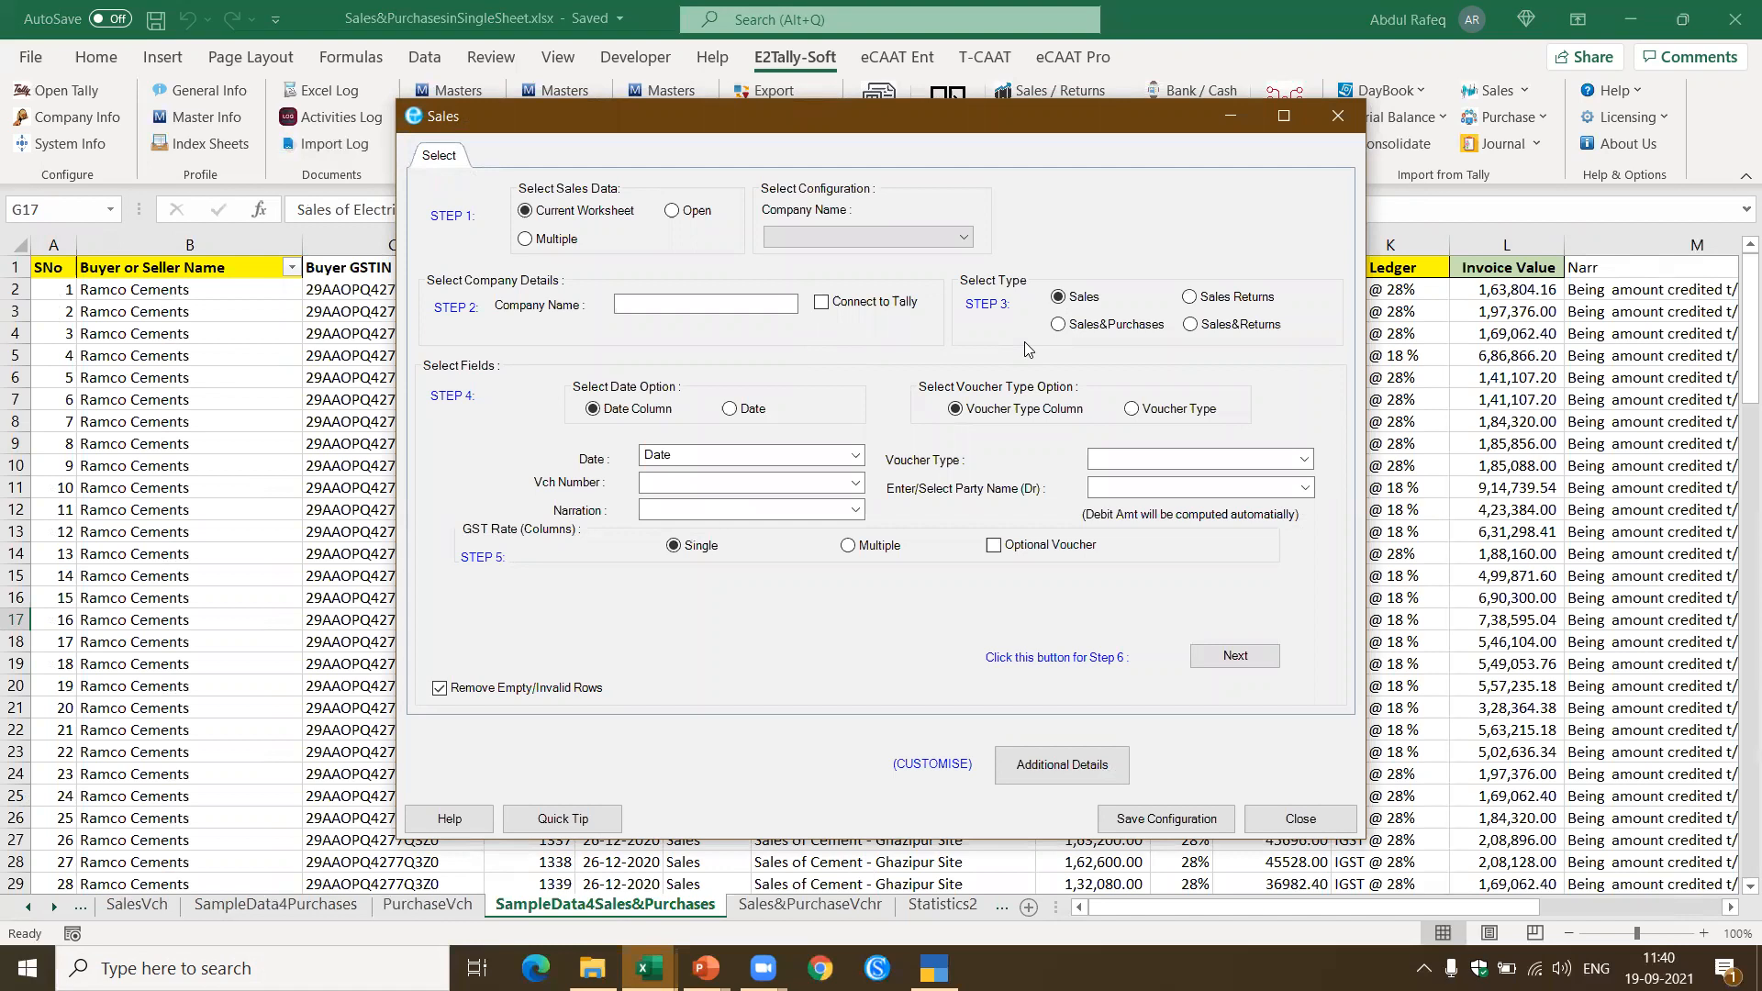
pyautogui.click(1062, 326)
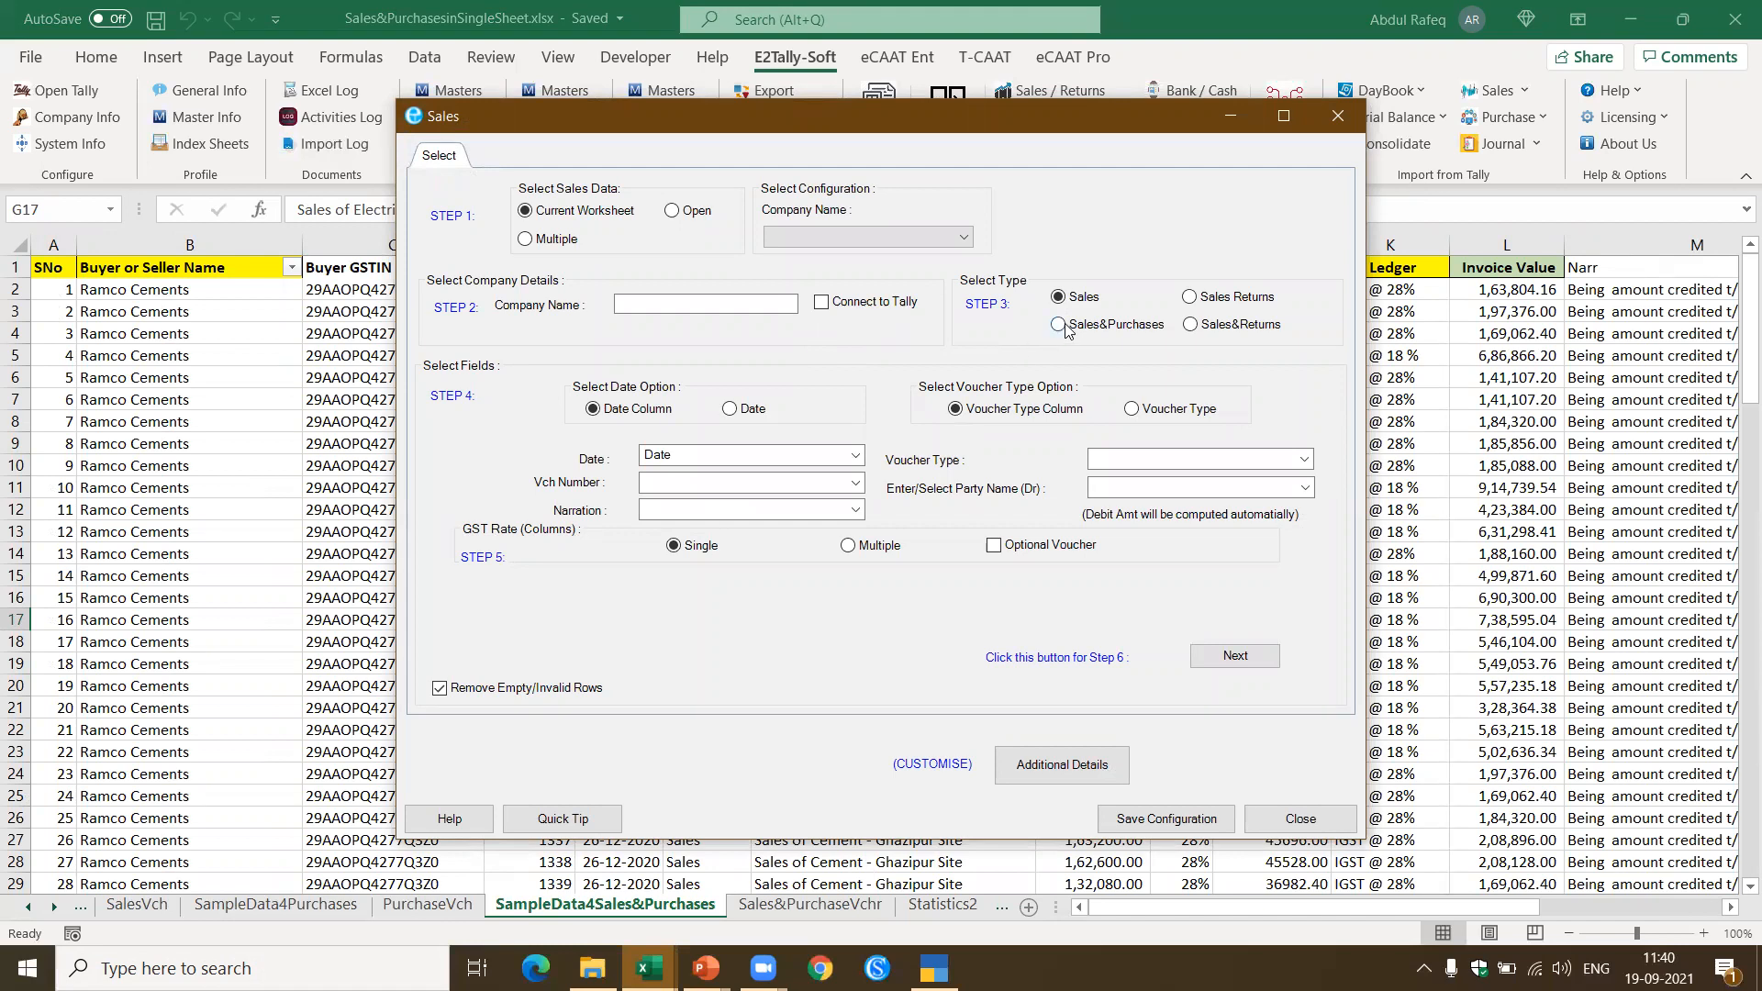
pyautogui.click(779, 308)
pyautogui.write('abc')
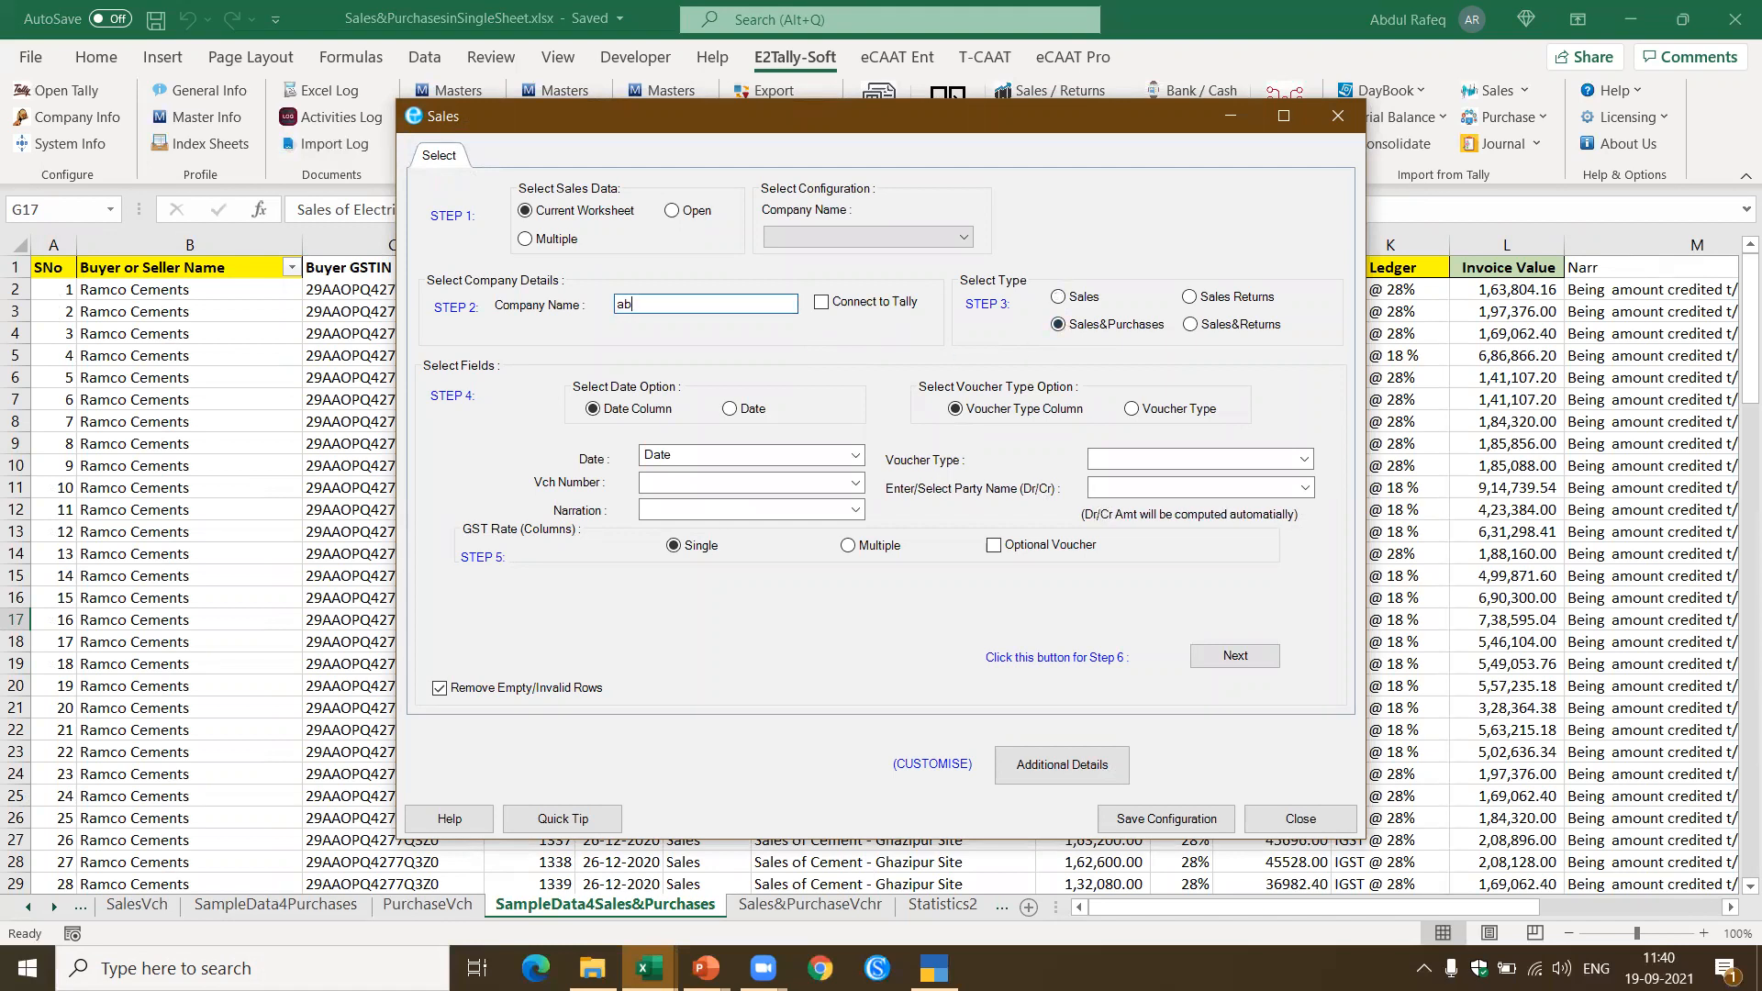
# Step: Map the voucher number to the SNo column and the narration to the Narration column
pyautogui.click(705, 481)
pyautogui.write('sNo')
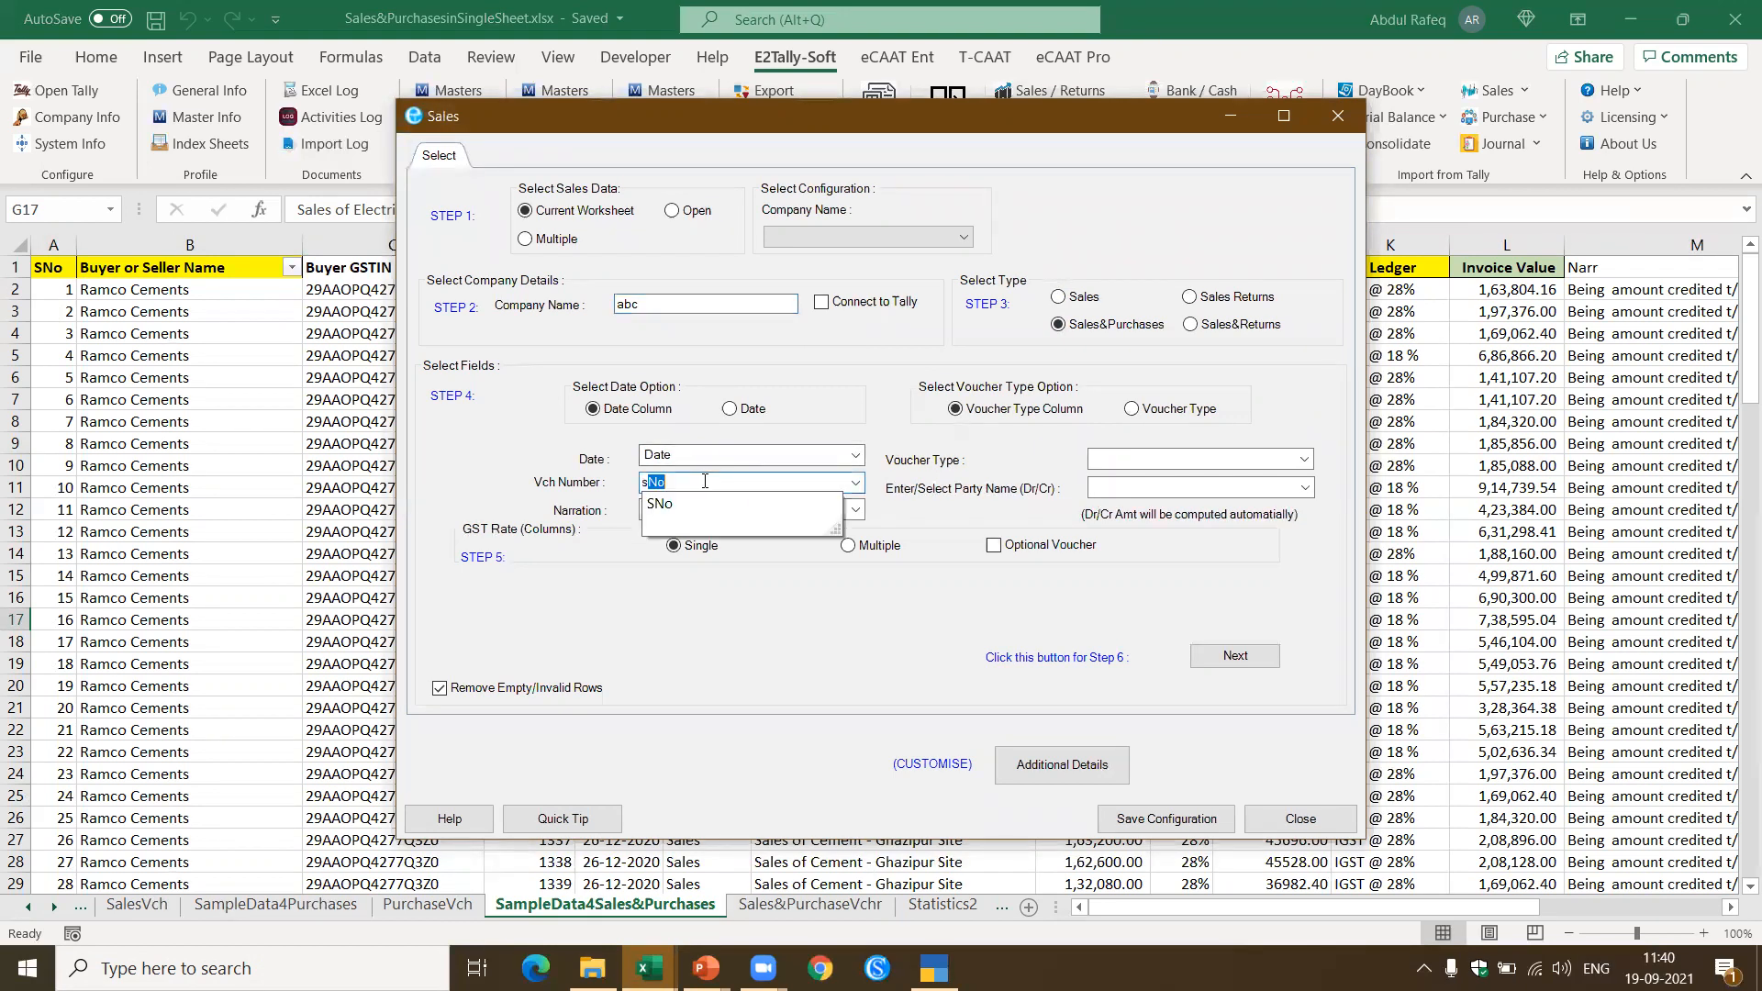
pyautogui.click(702, 506)
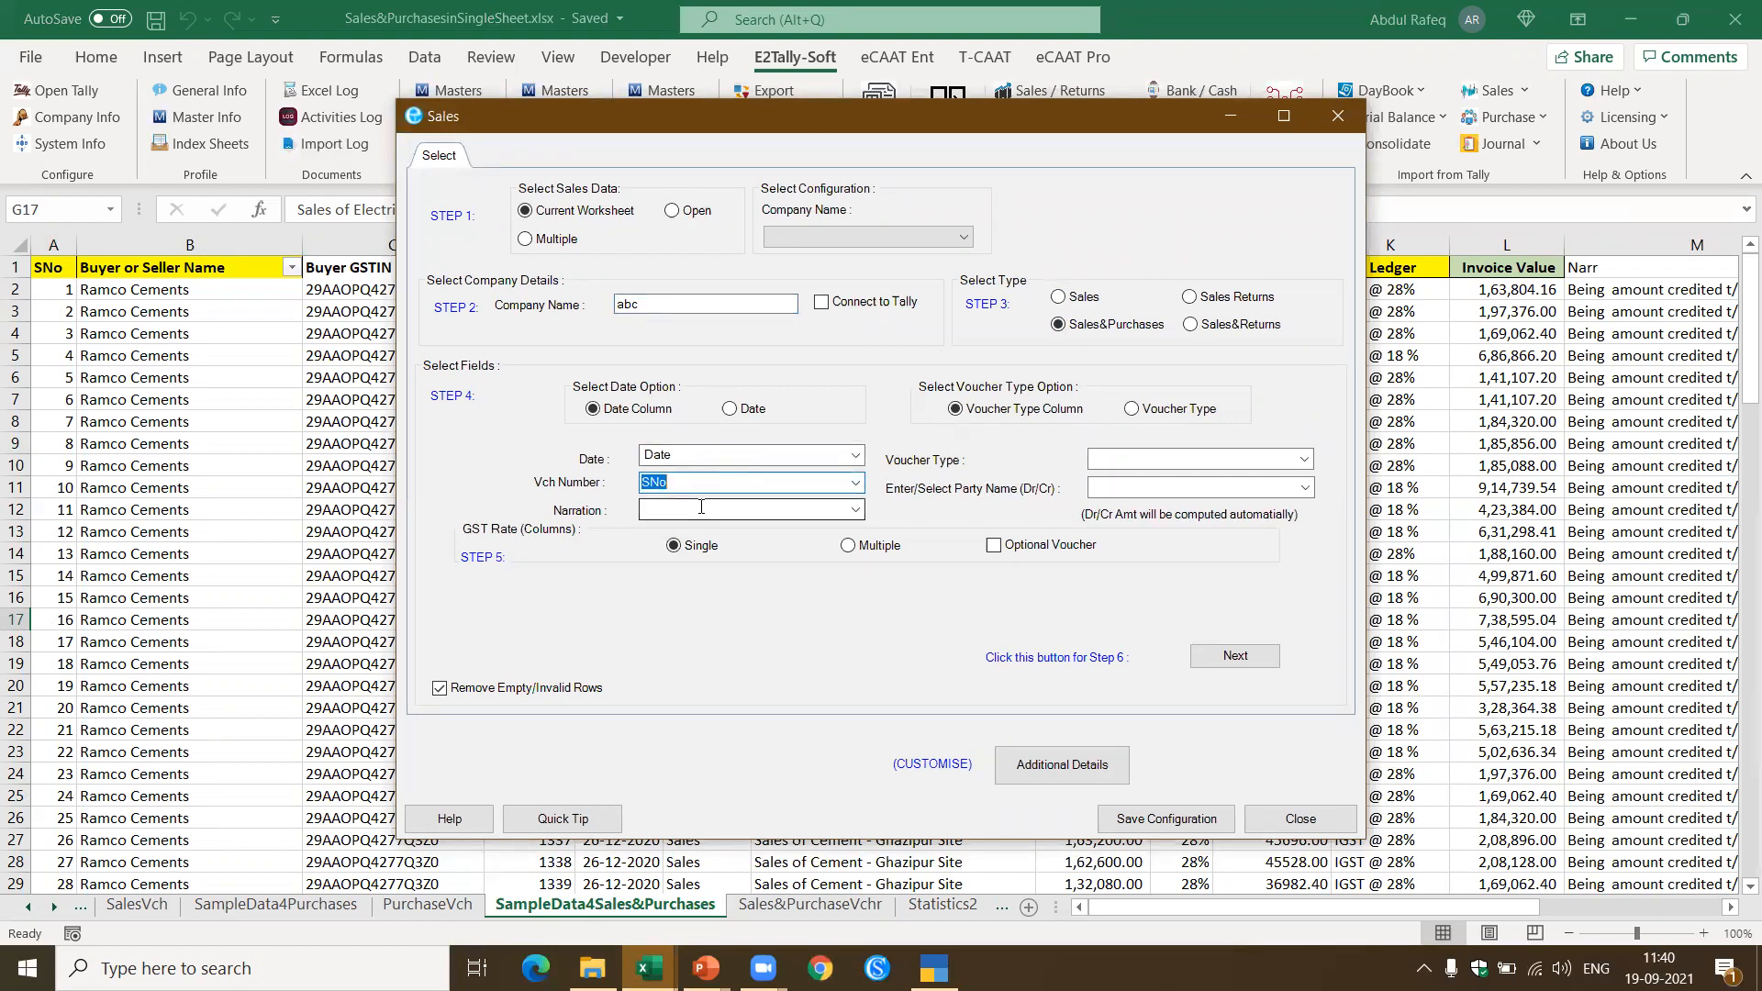
pyautogui.click(855, 511)
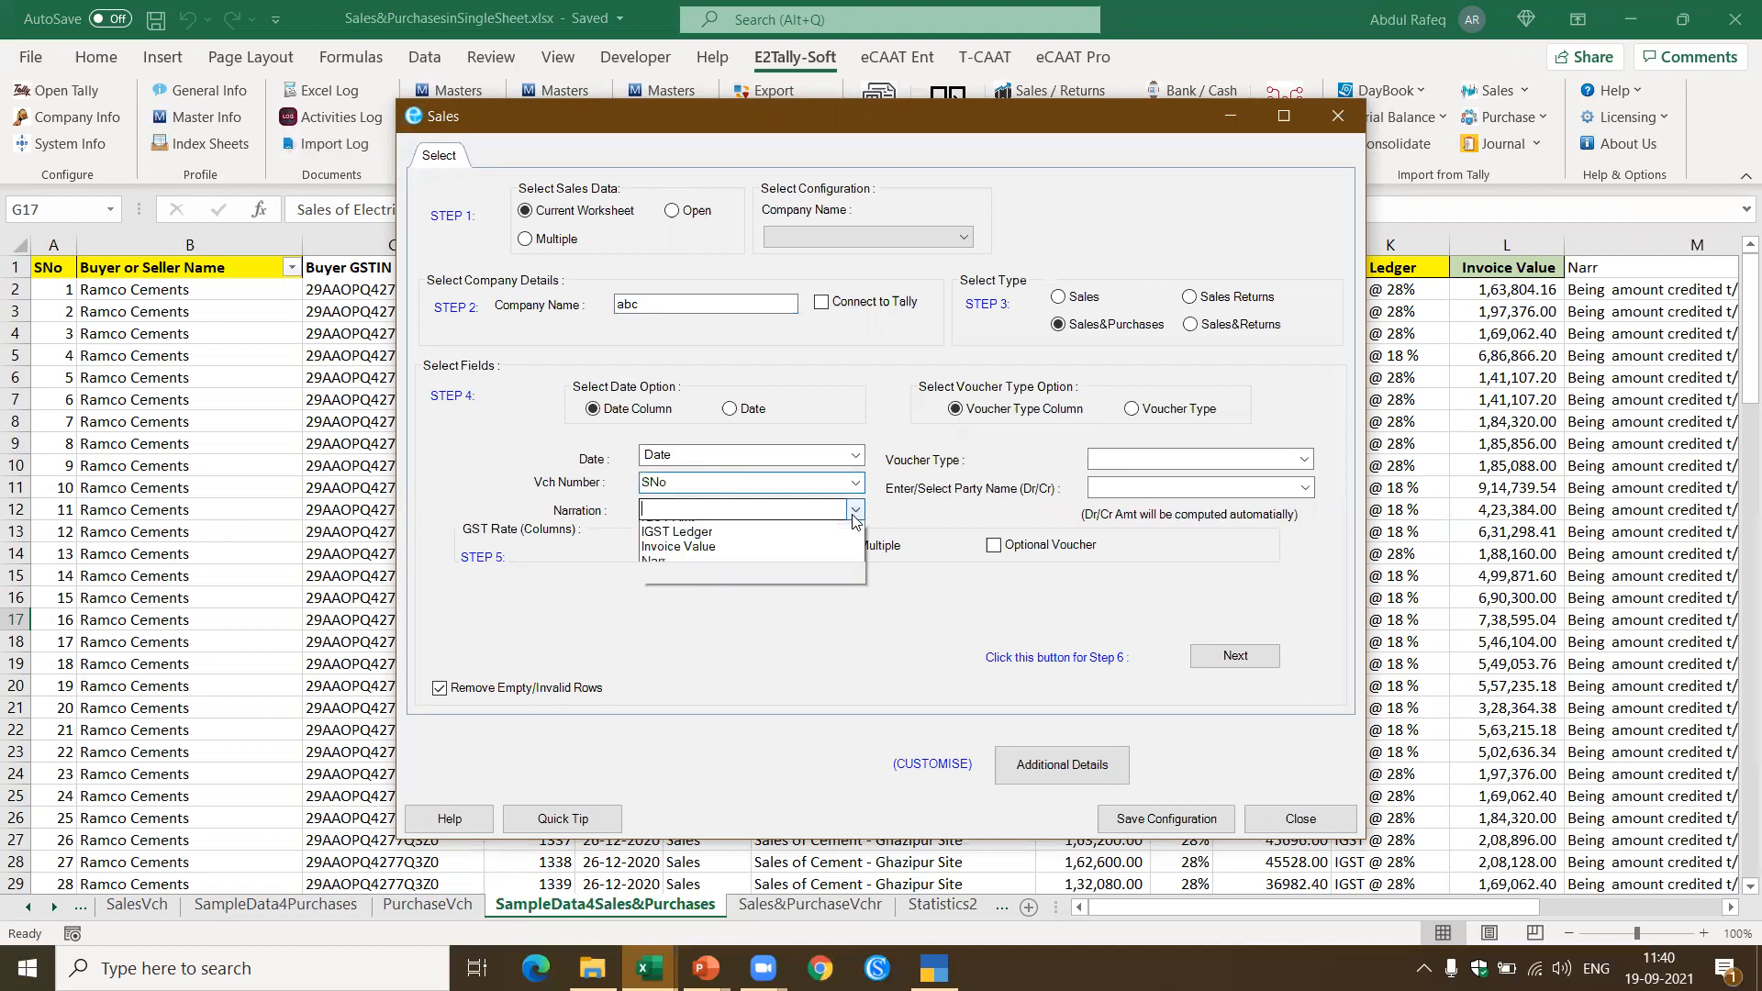
pyautogui.write('narr')
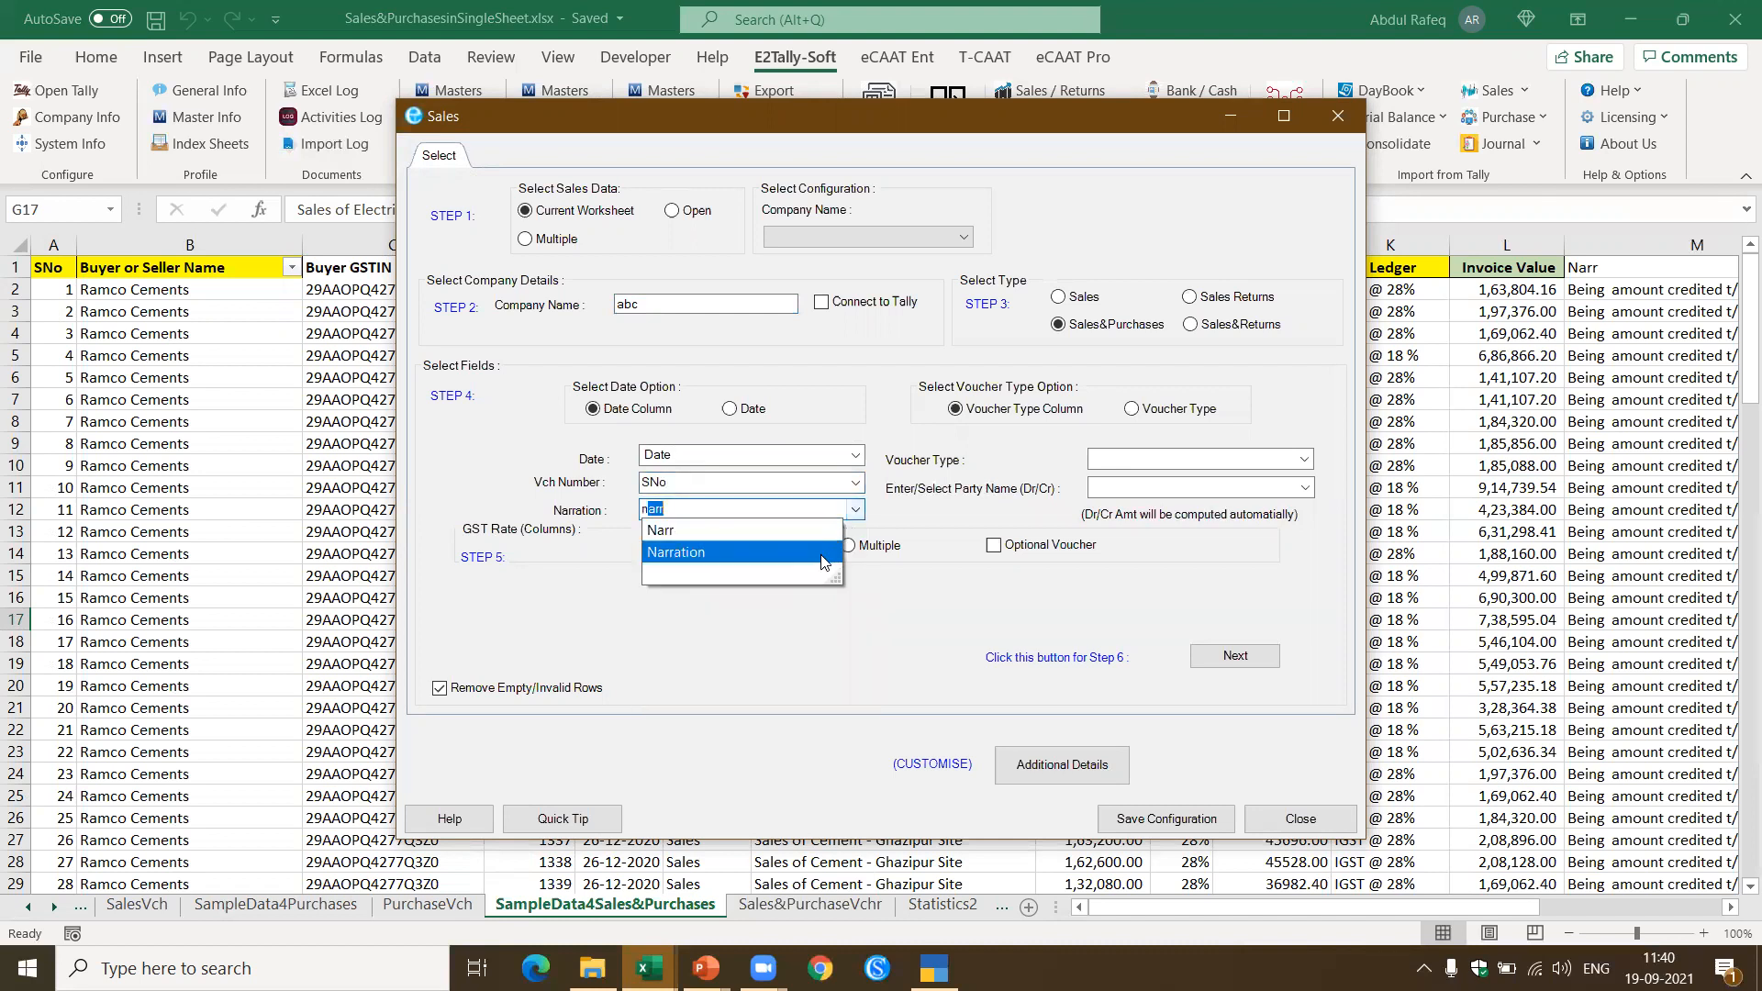
pyautogui.click(823, 553)
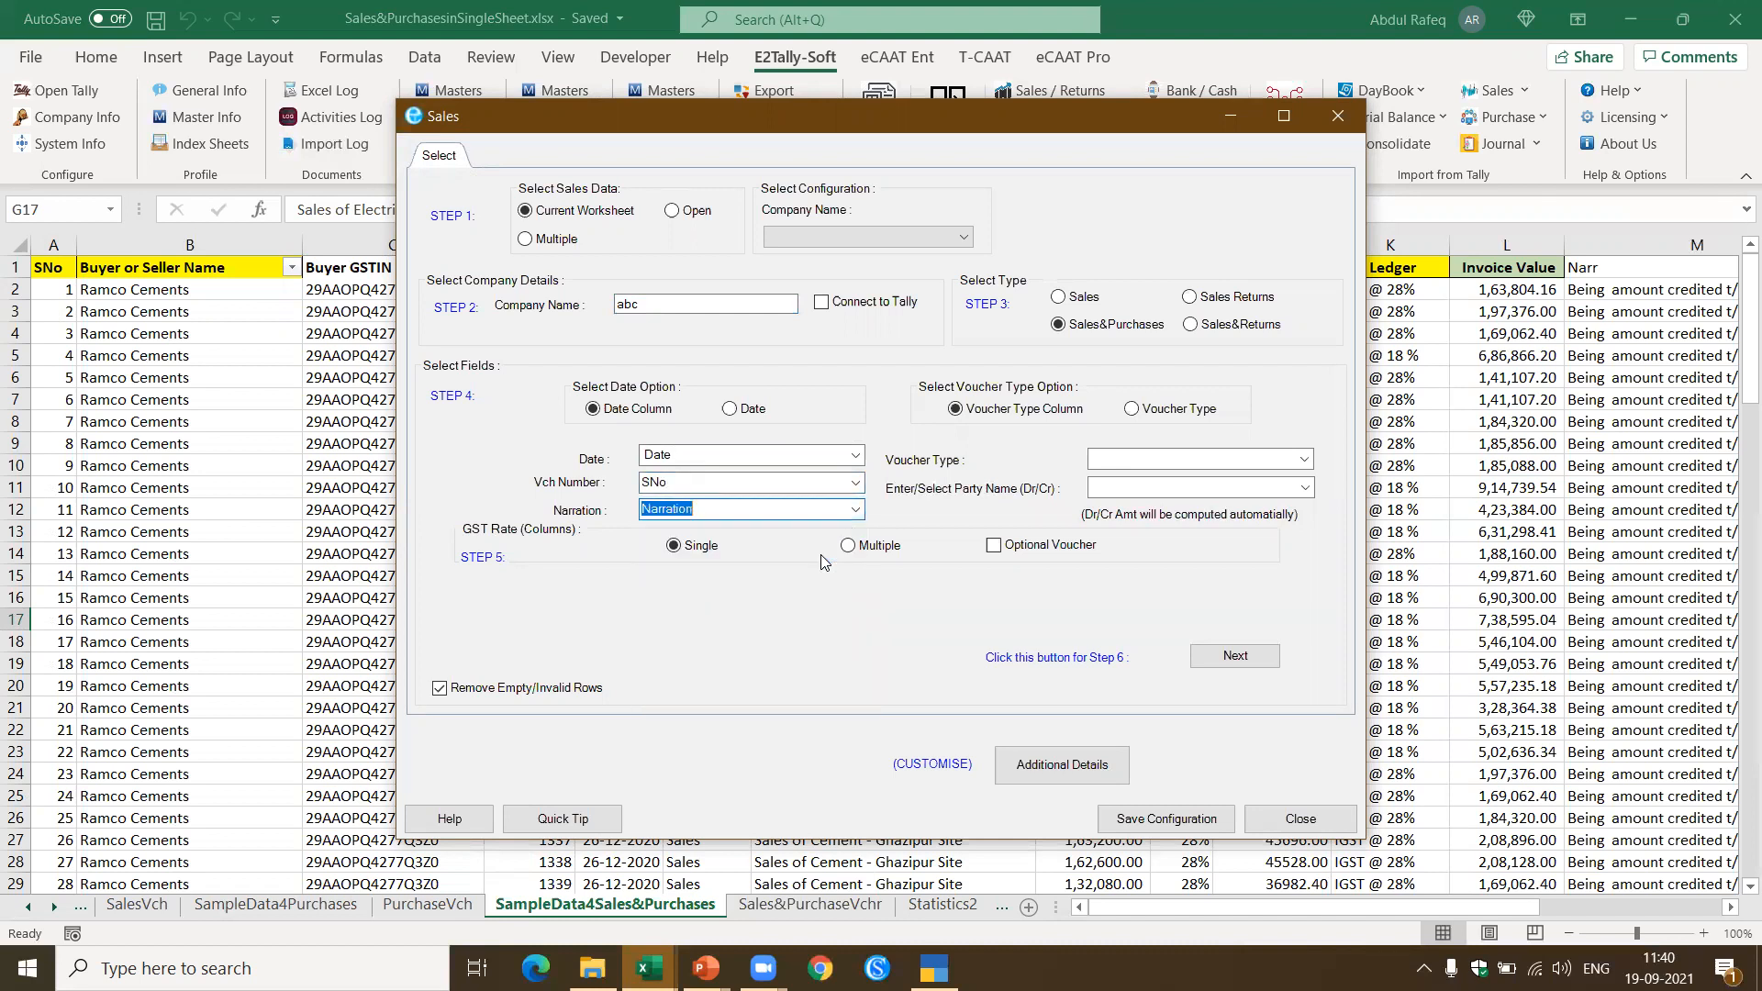
# Step: Map the voucher type to the VrType column and the party name to the Buyer or Seller Name column
pyautogui.click(1150, 459)
pyautogui.write('vrType')
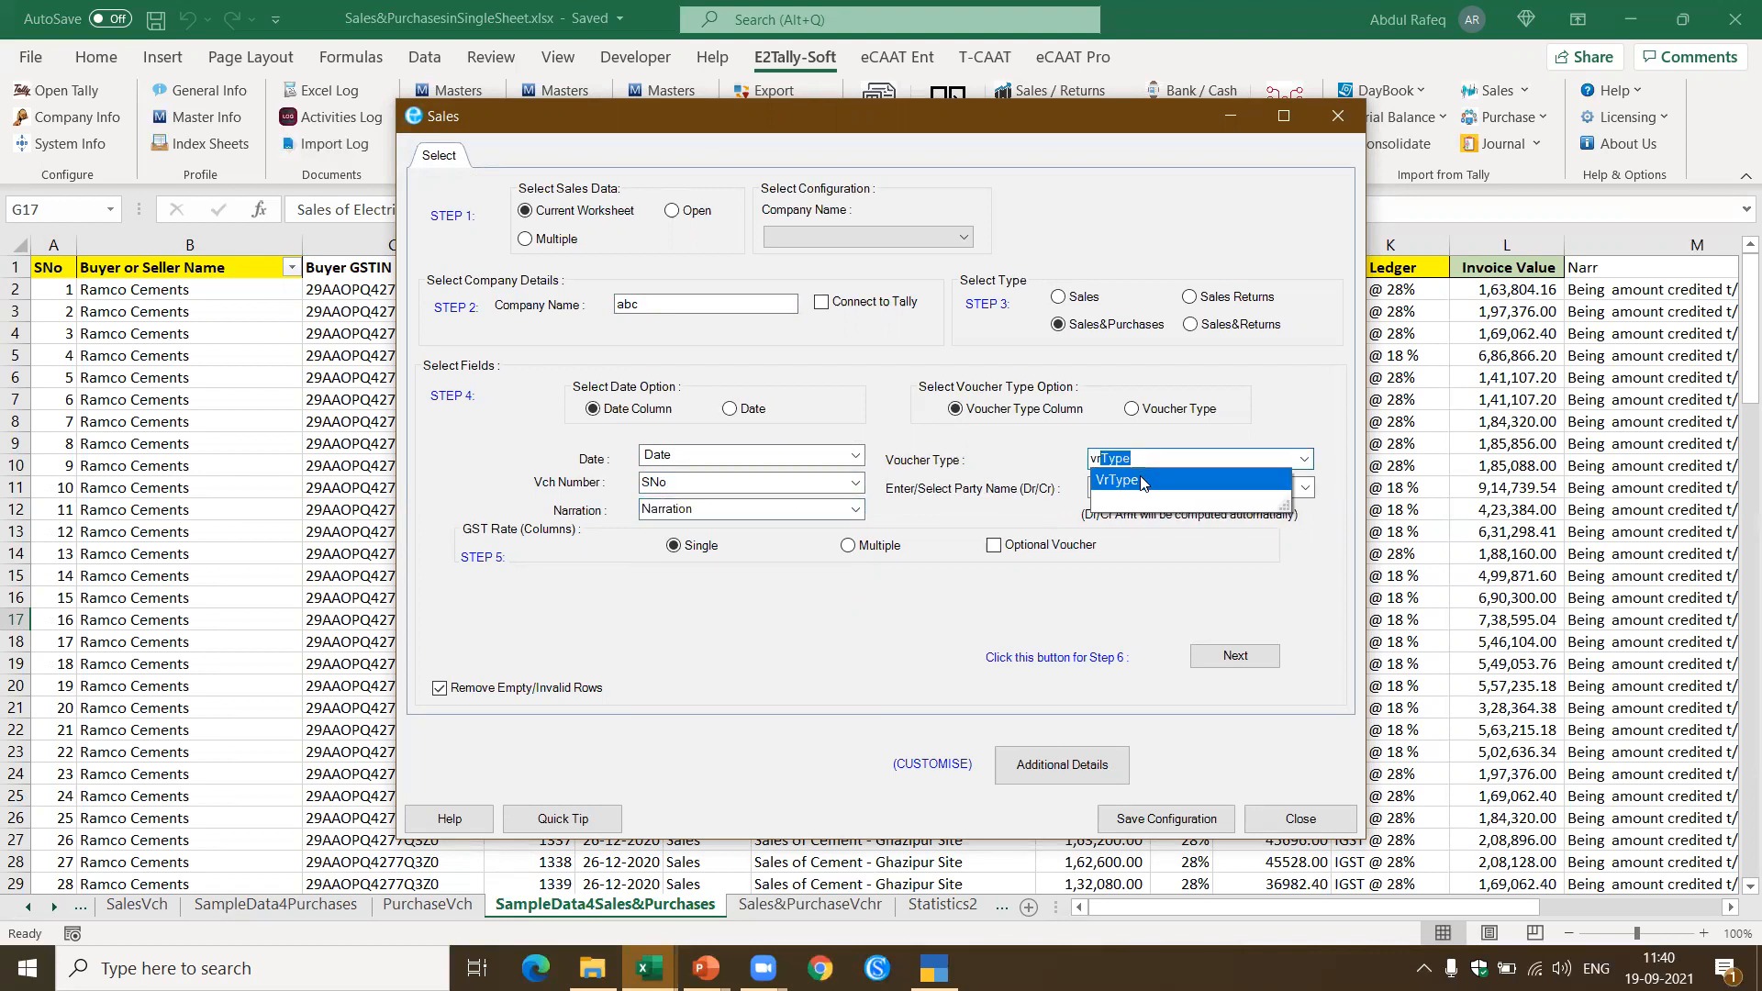
pyautogui.click(1142, 484)
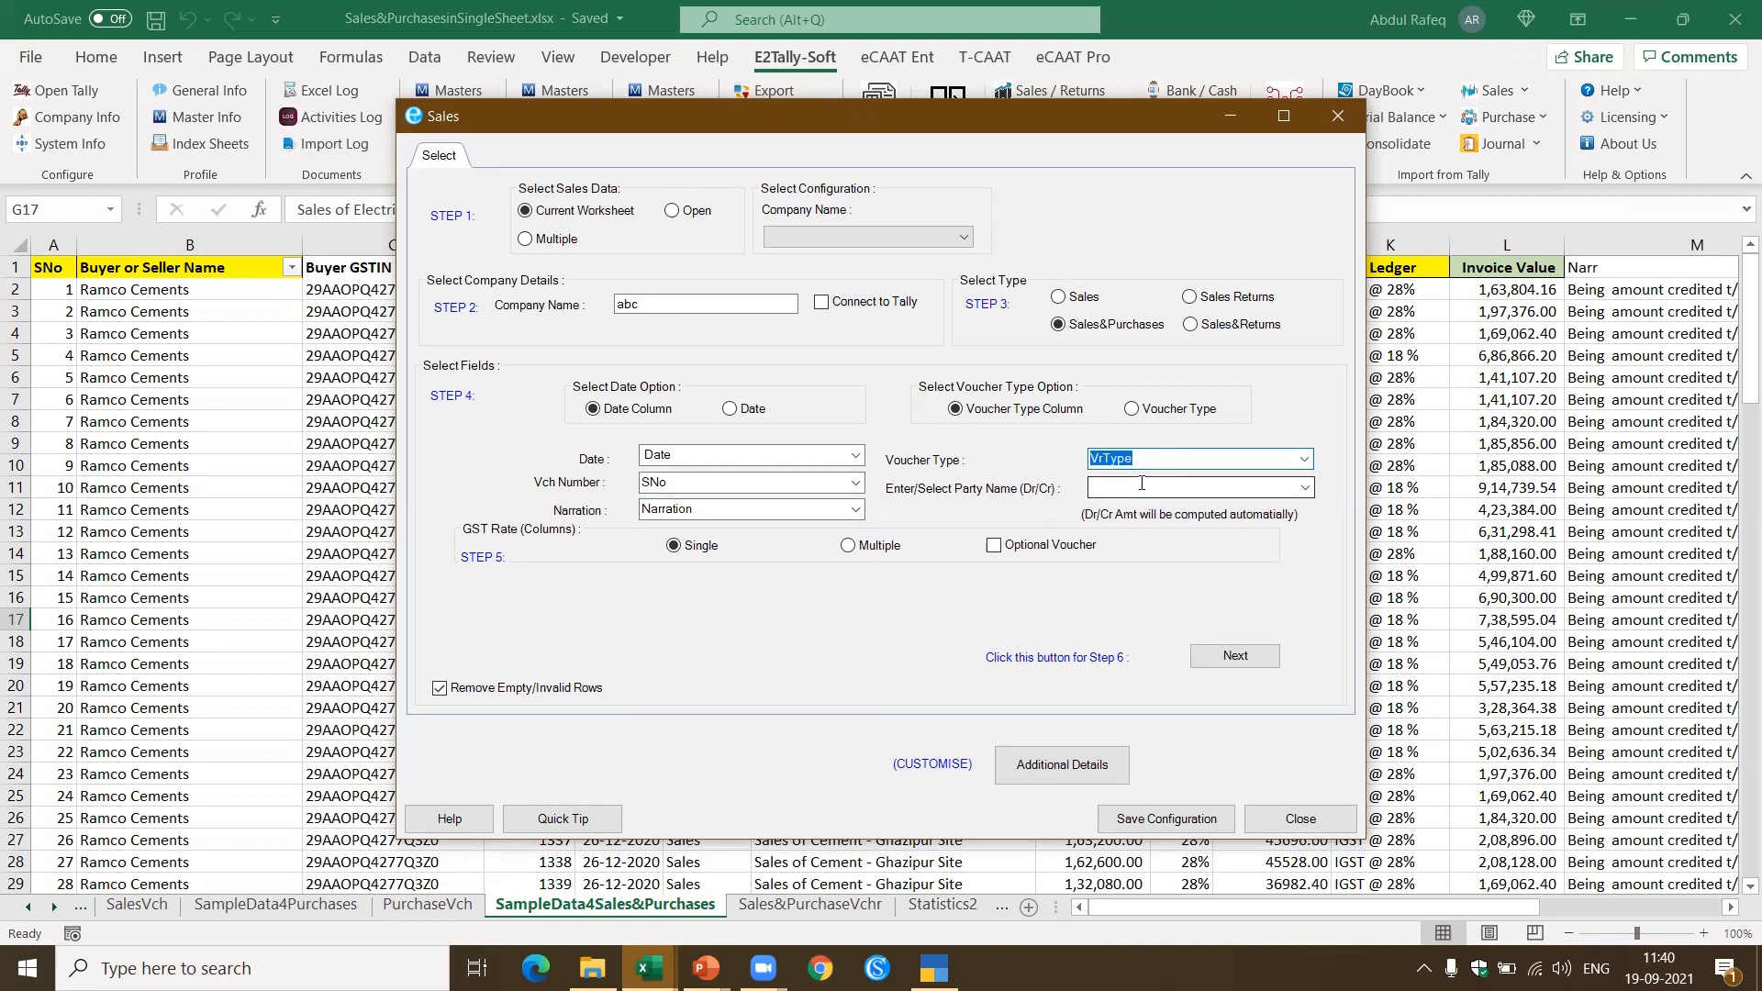
pyautogui.click(1215, 488)
pyautogui.write('buyer GSTIN')
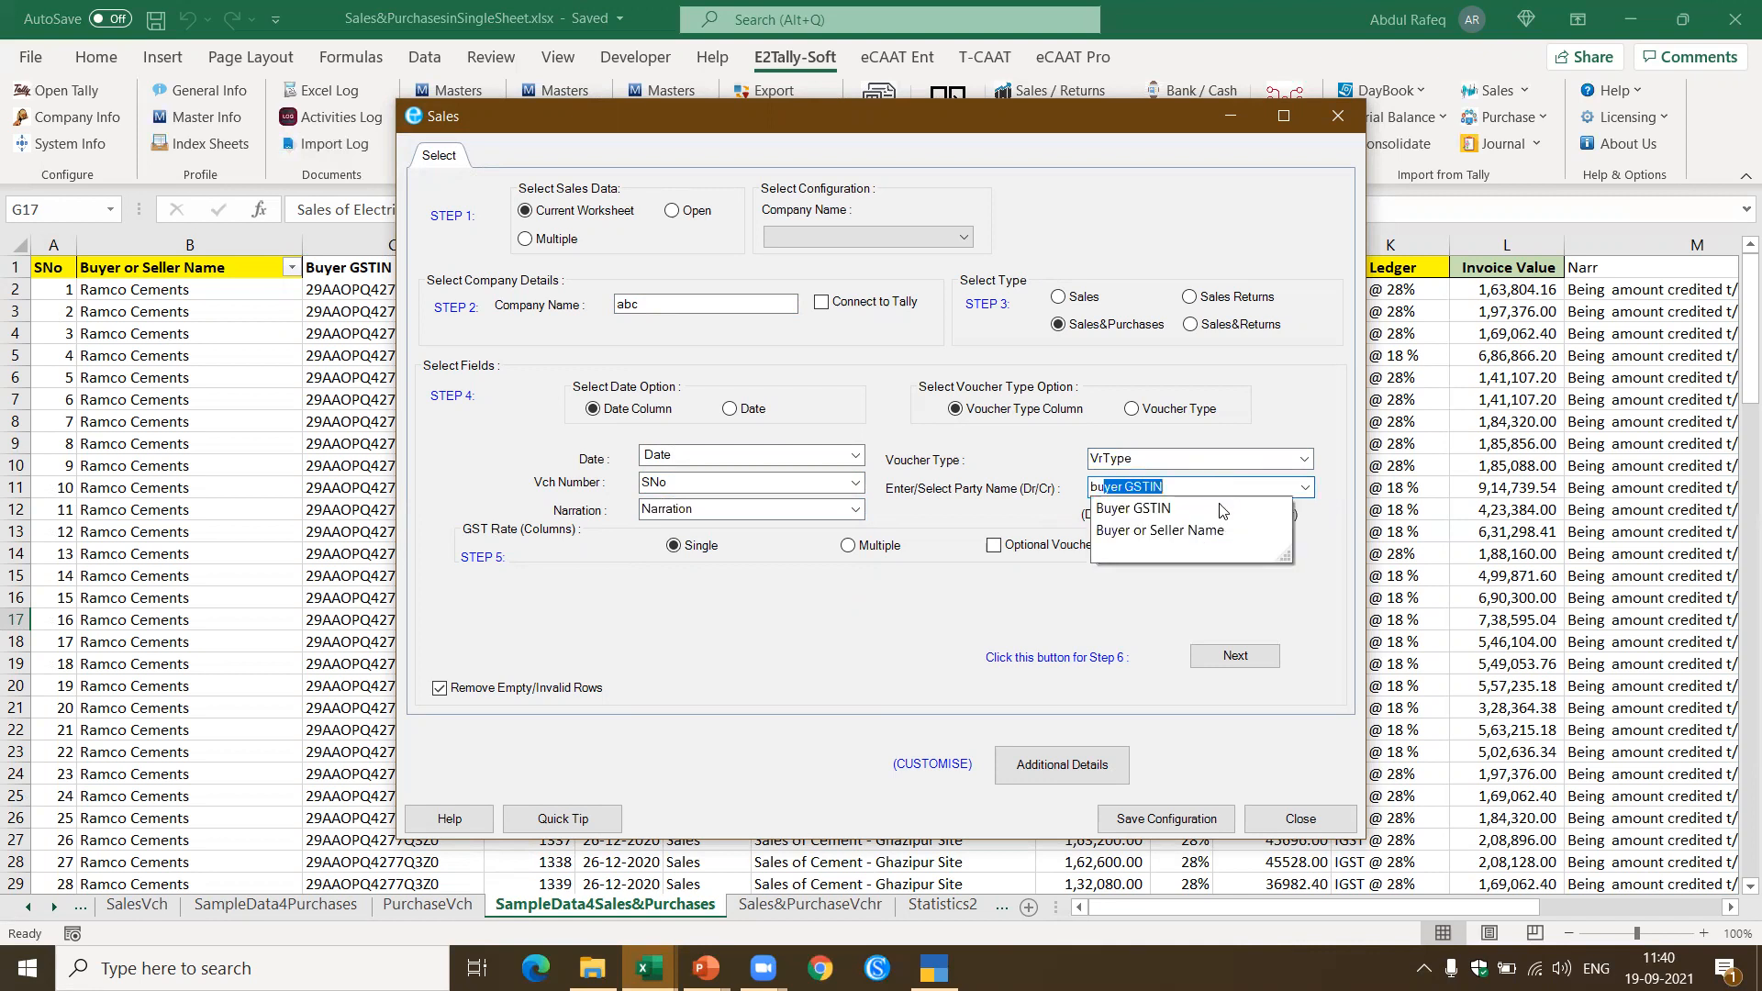
pyautogui.click(1220, 529)
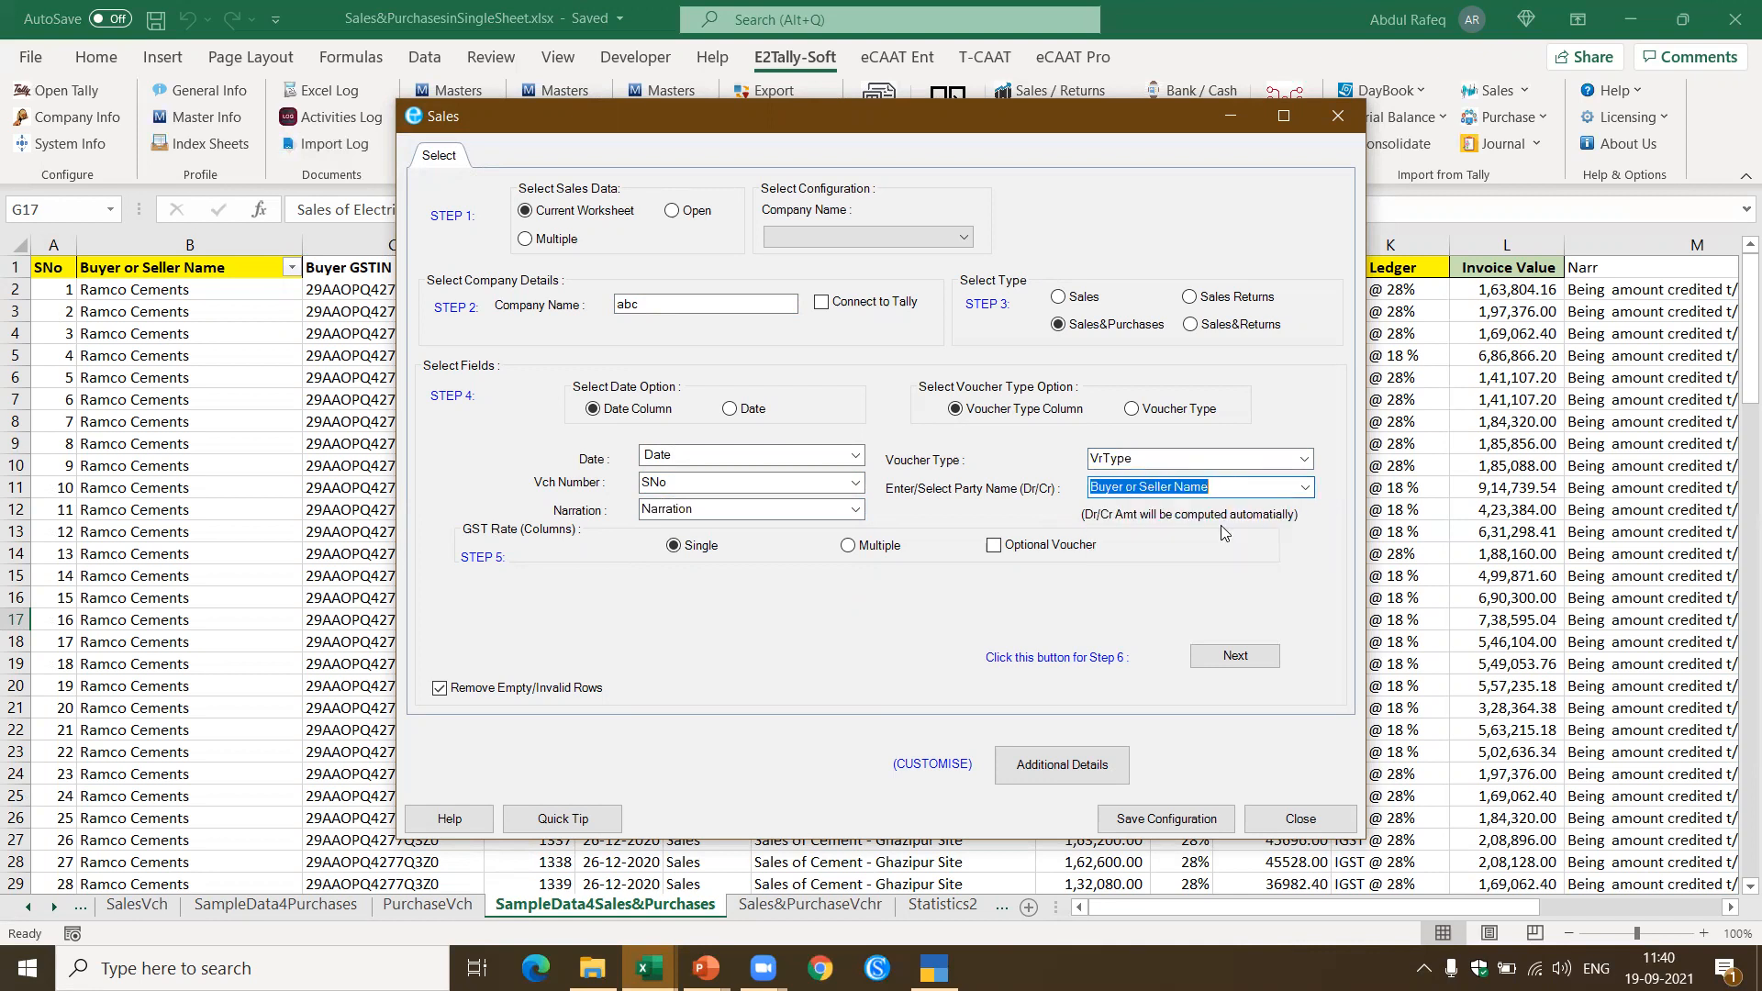
# Step: Map the Sales&Purchases ledger names to the GST Sales or GST Purchases column and the amount to the Taxble Amt column
pyautogui.click(1235, 657)
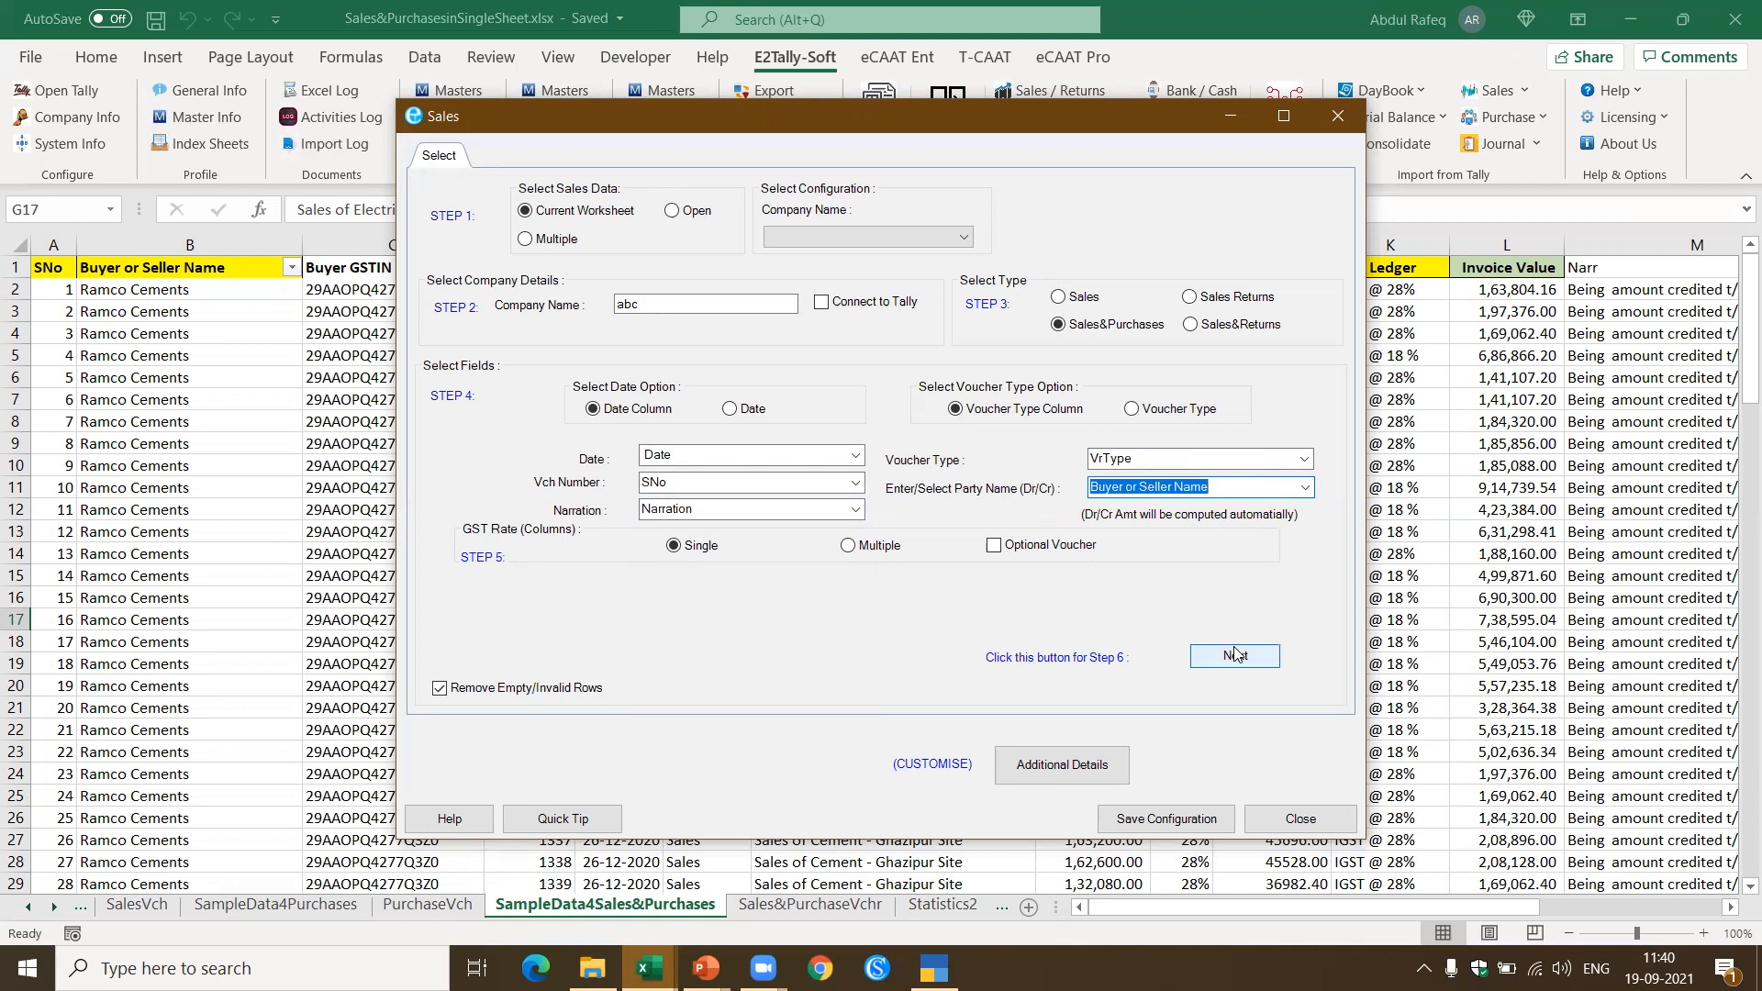
pyautogui.click(634, 274)
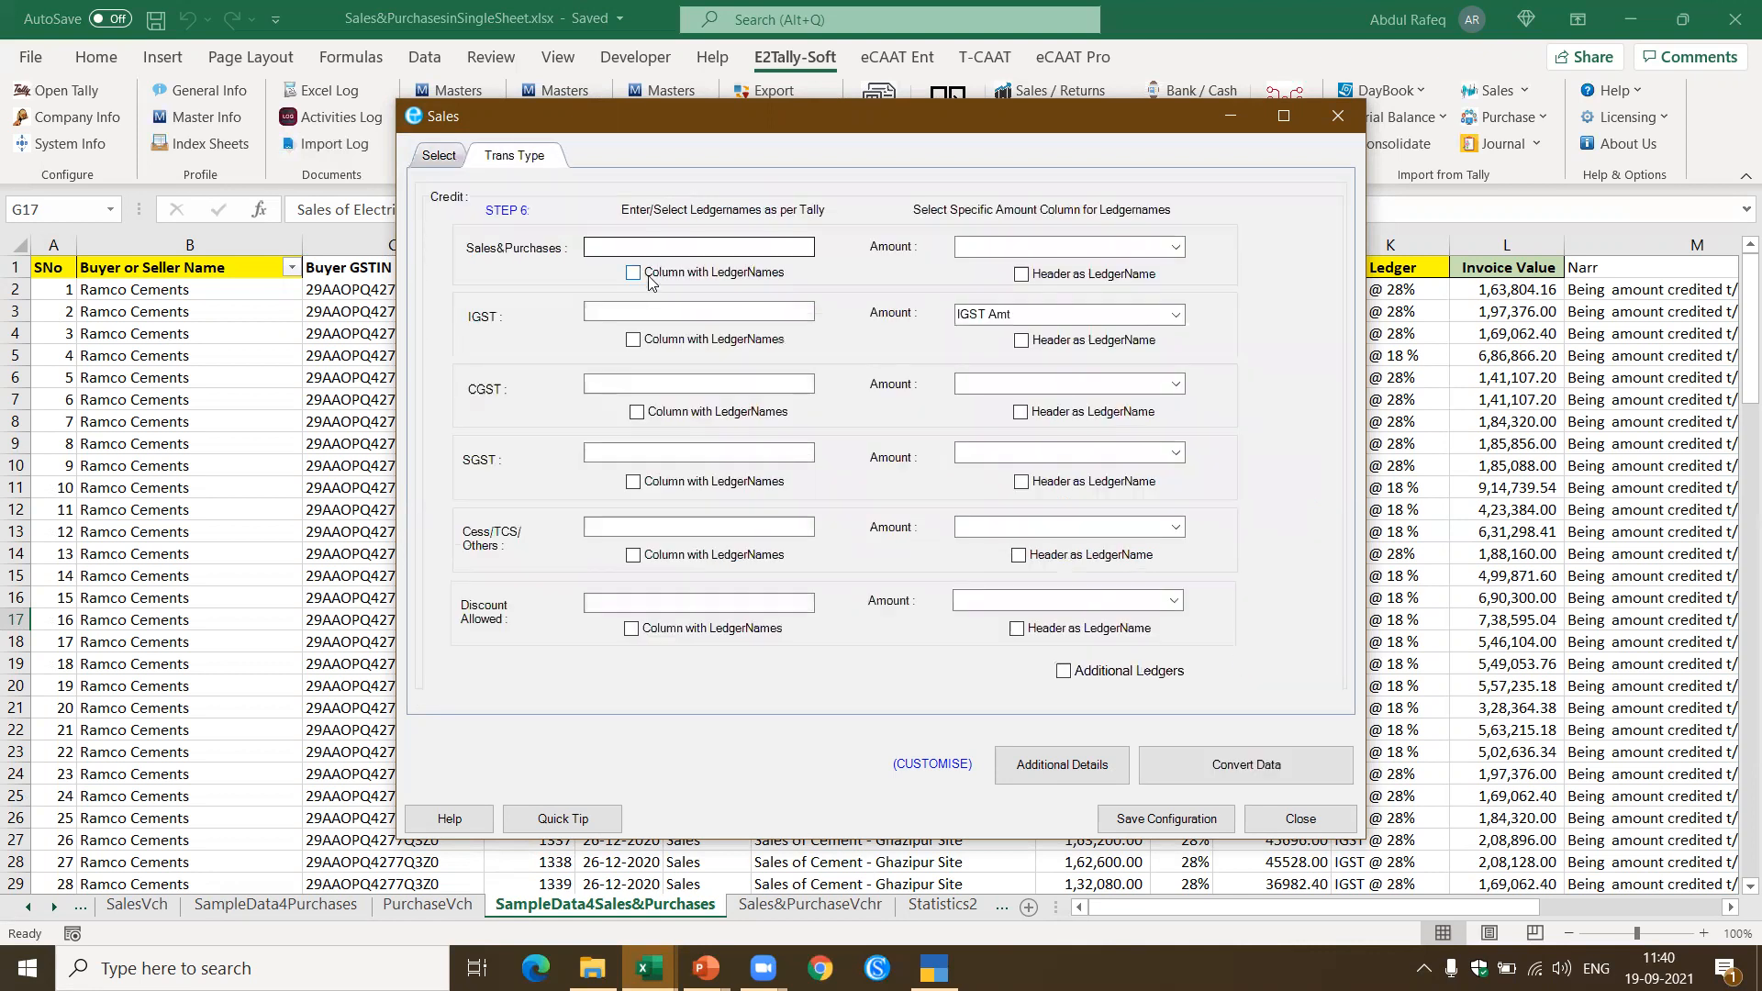
pyautogui.click(806, 248)
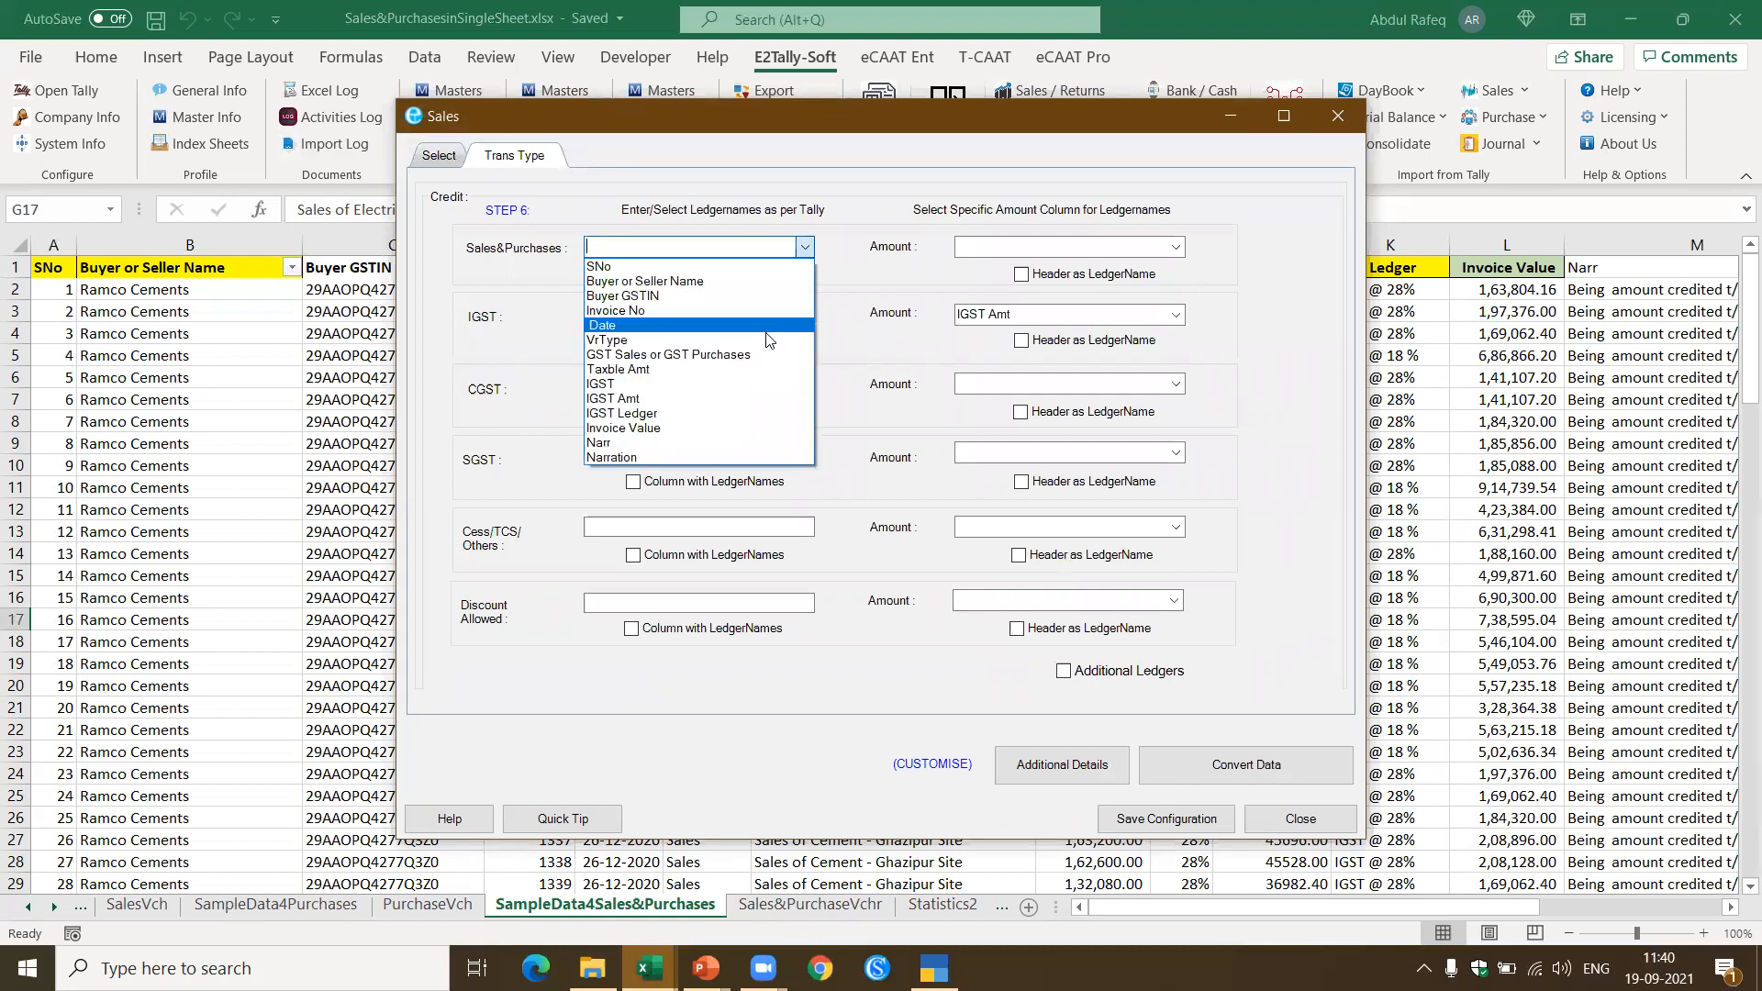
pyautogui.click(762, 349)
pyautogui.click(1121, 245)
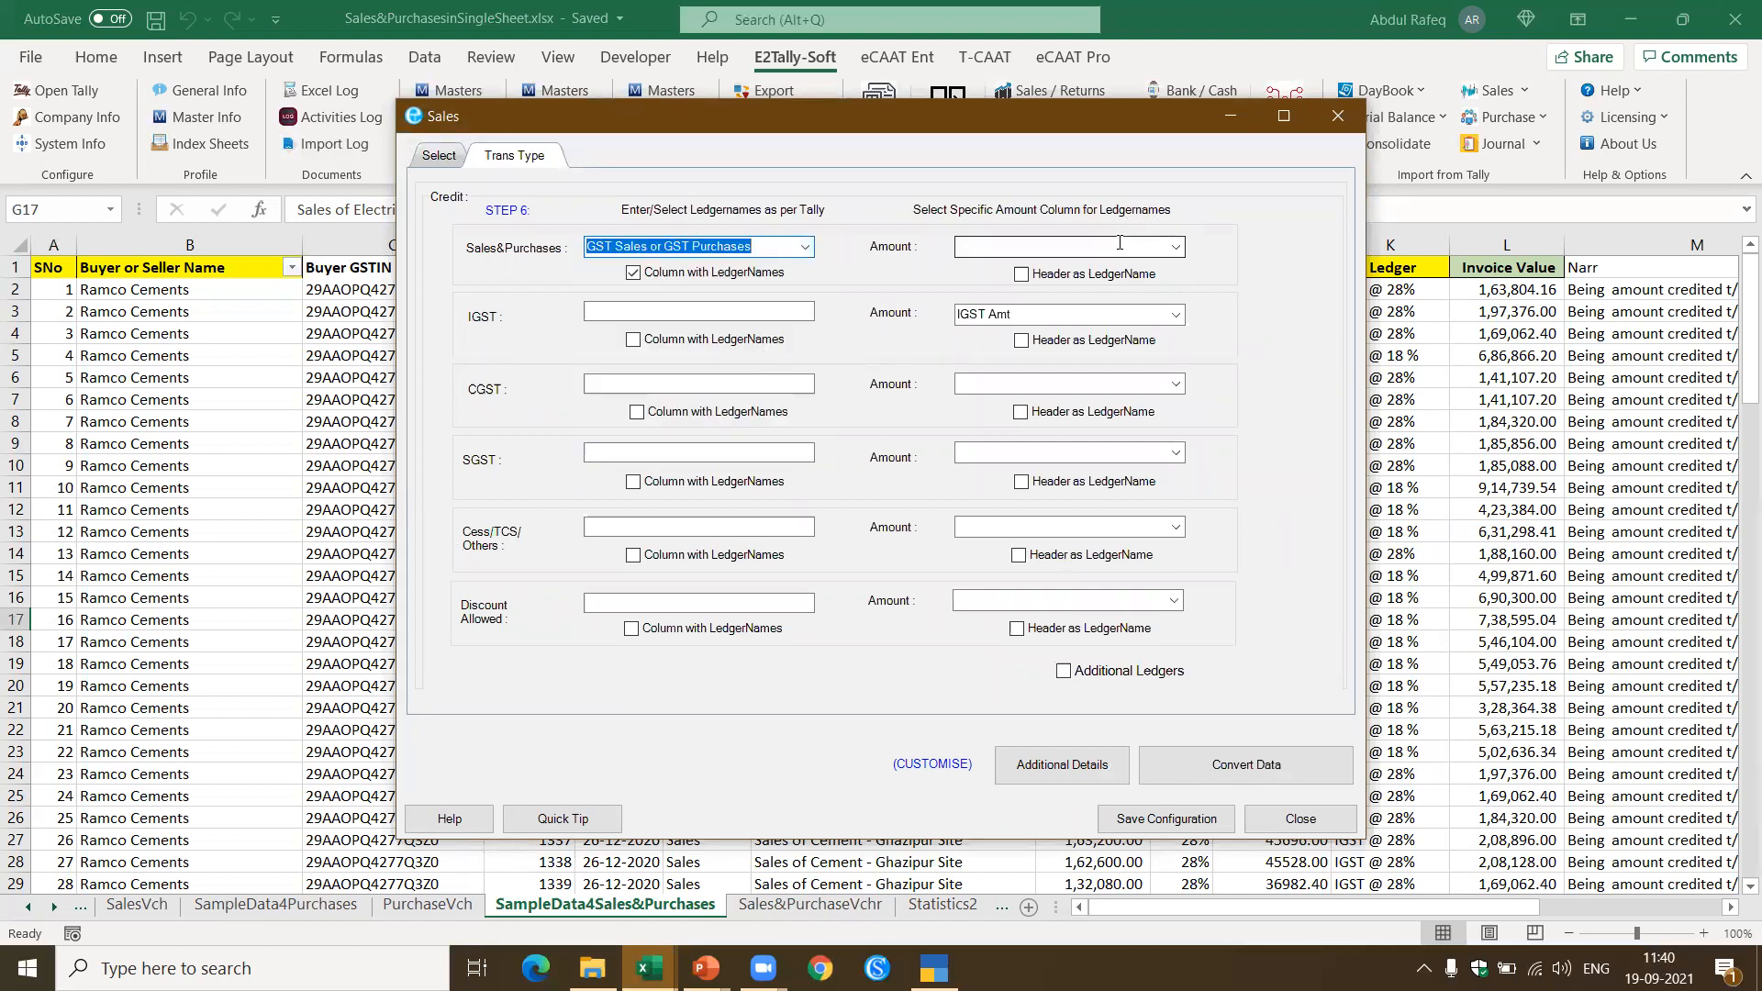
pyautogui.write('taxble Amt')
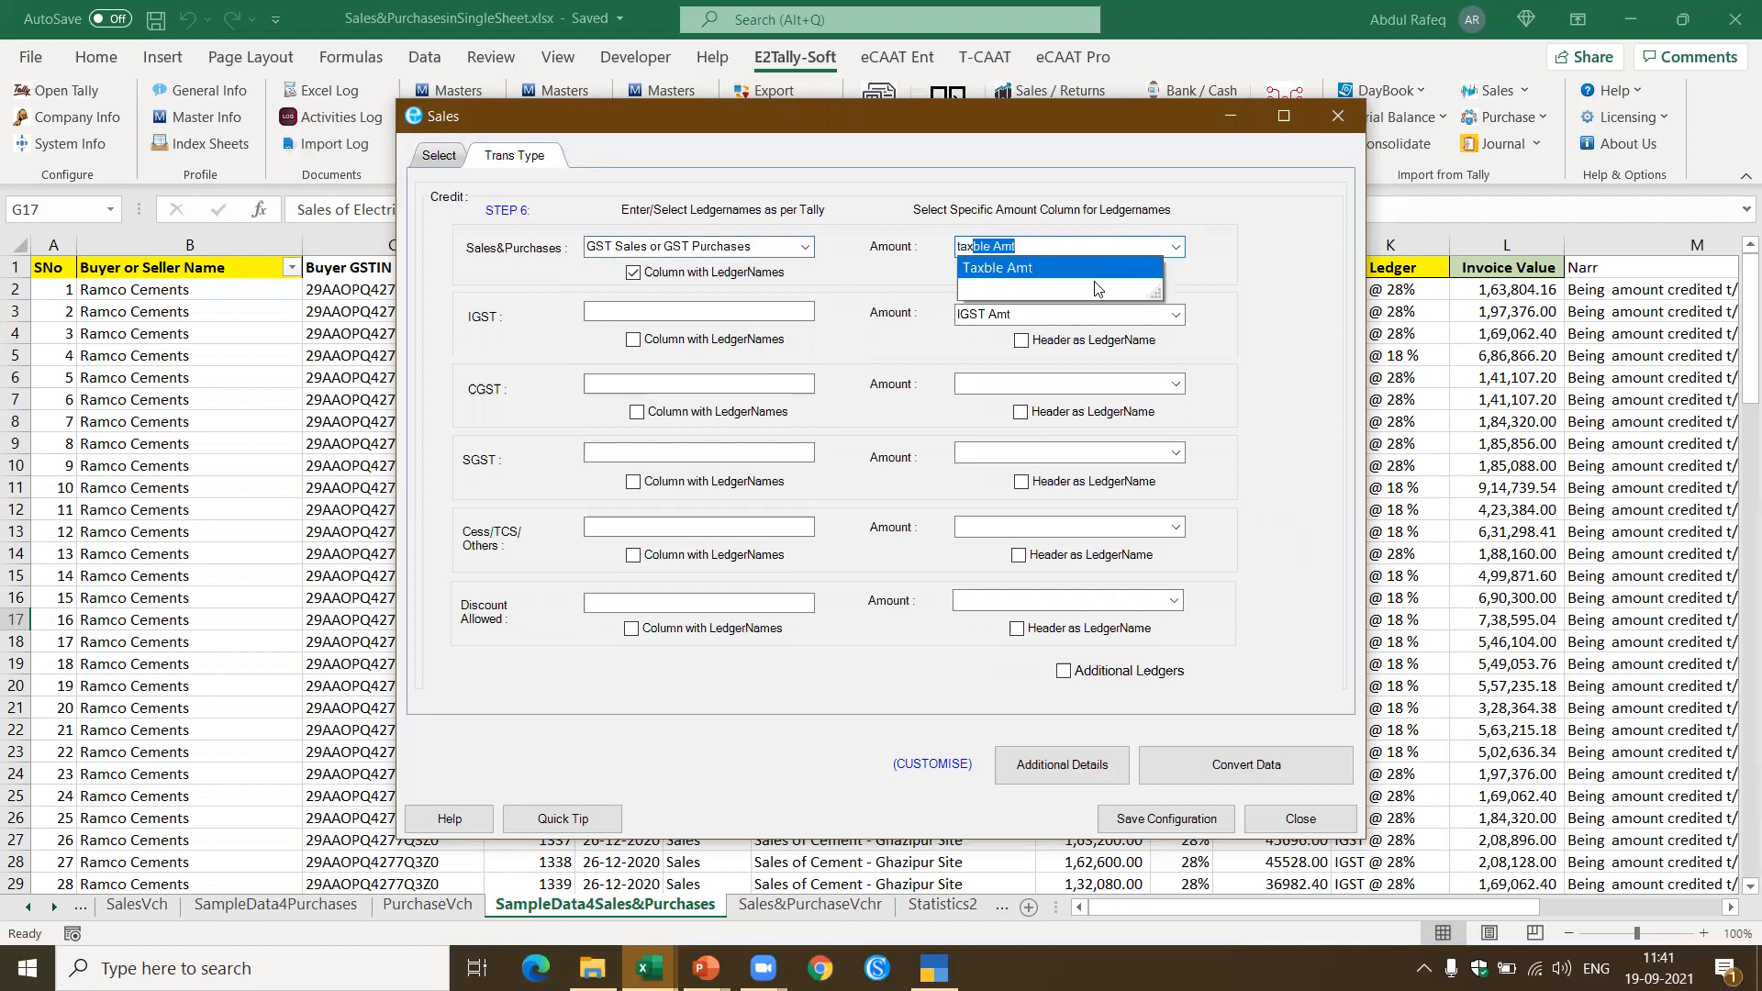
pyautogui.click(998, 268)
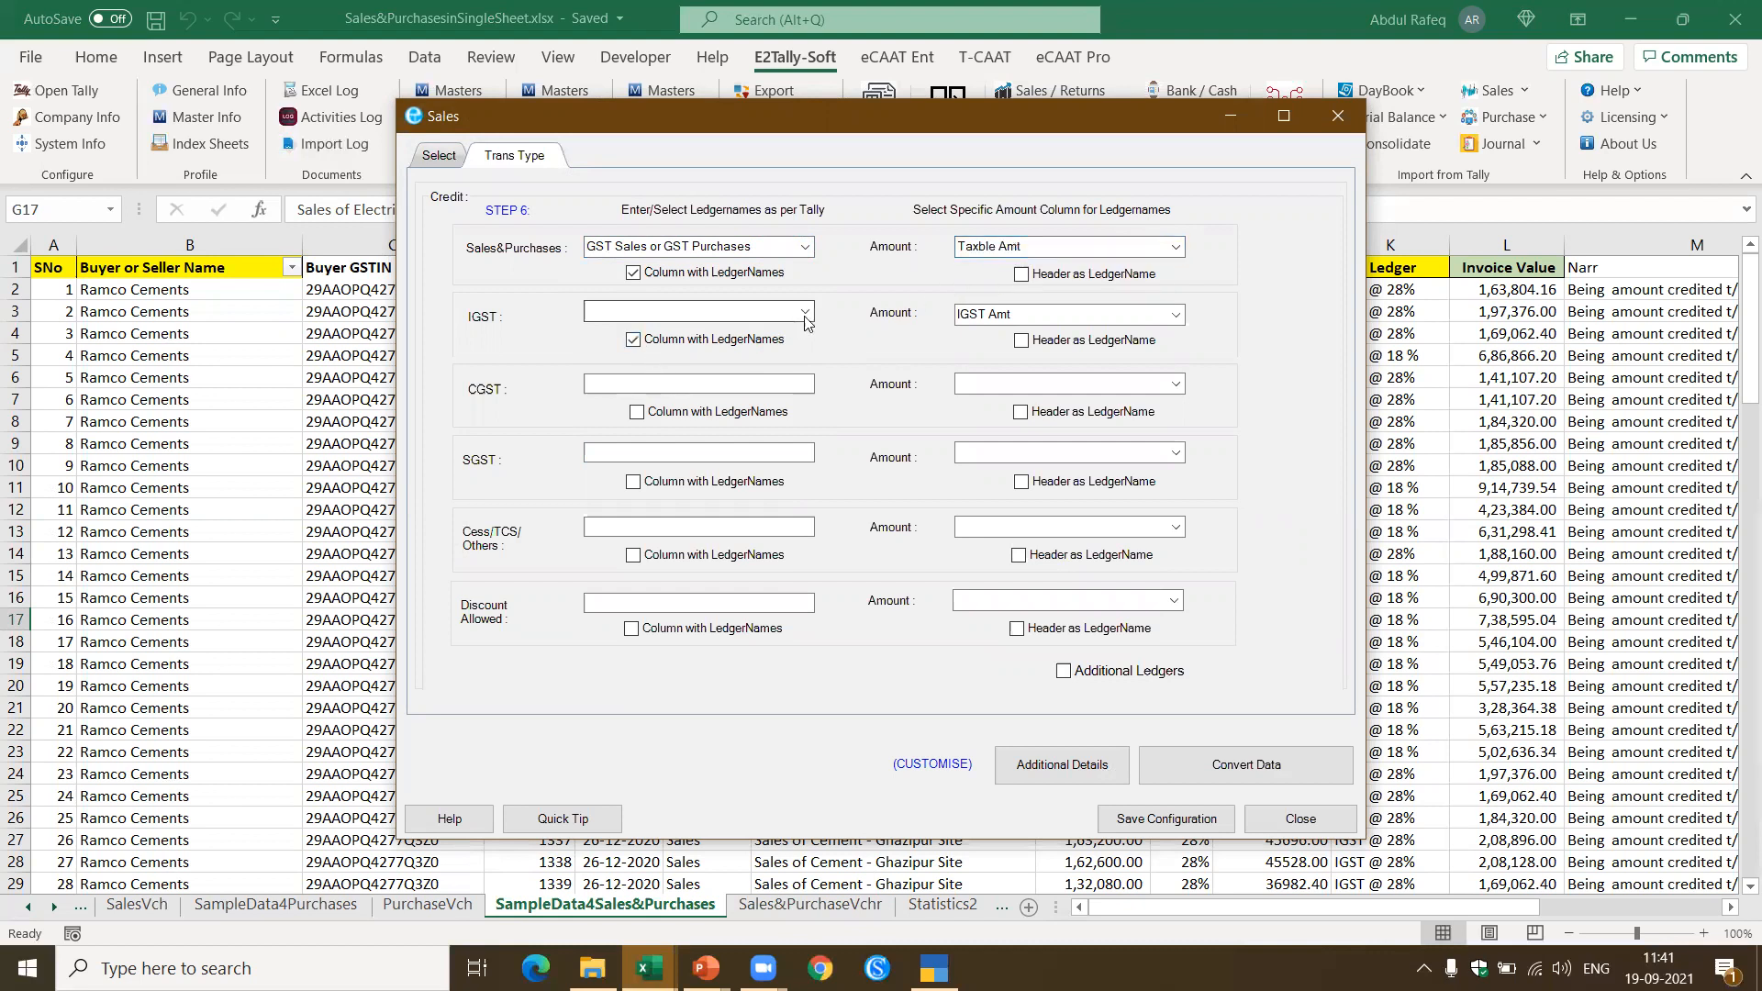
# Step: Map the IGST ledger names to the IGST Ledger column and convert the sales and purchases data
pyautogui.click(805, 313)
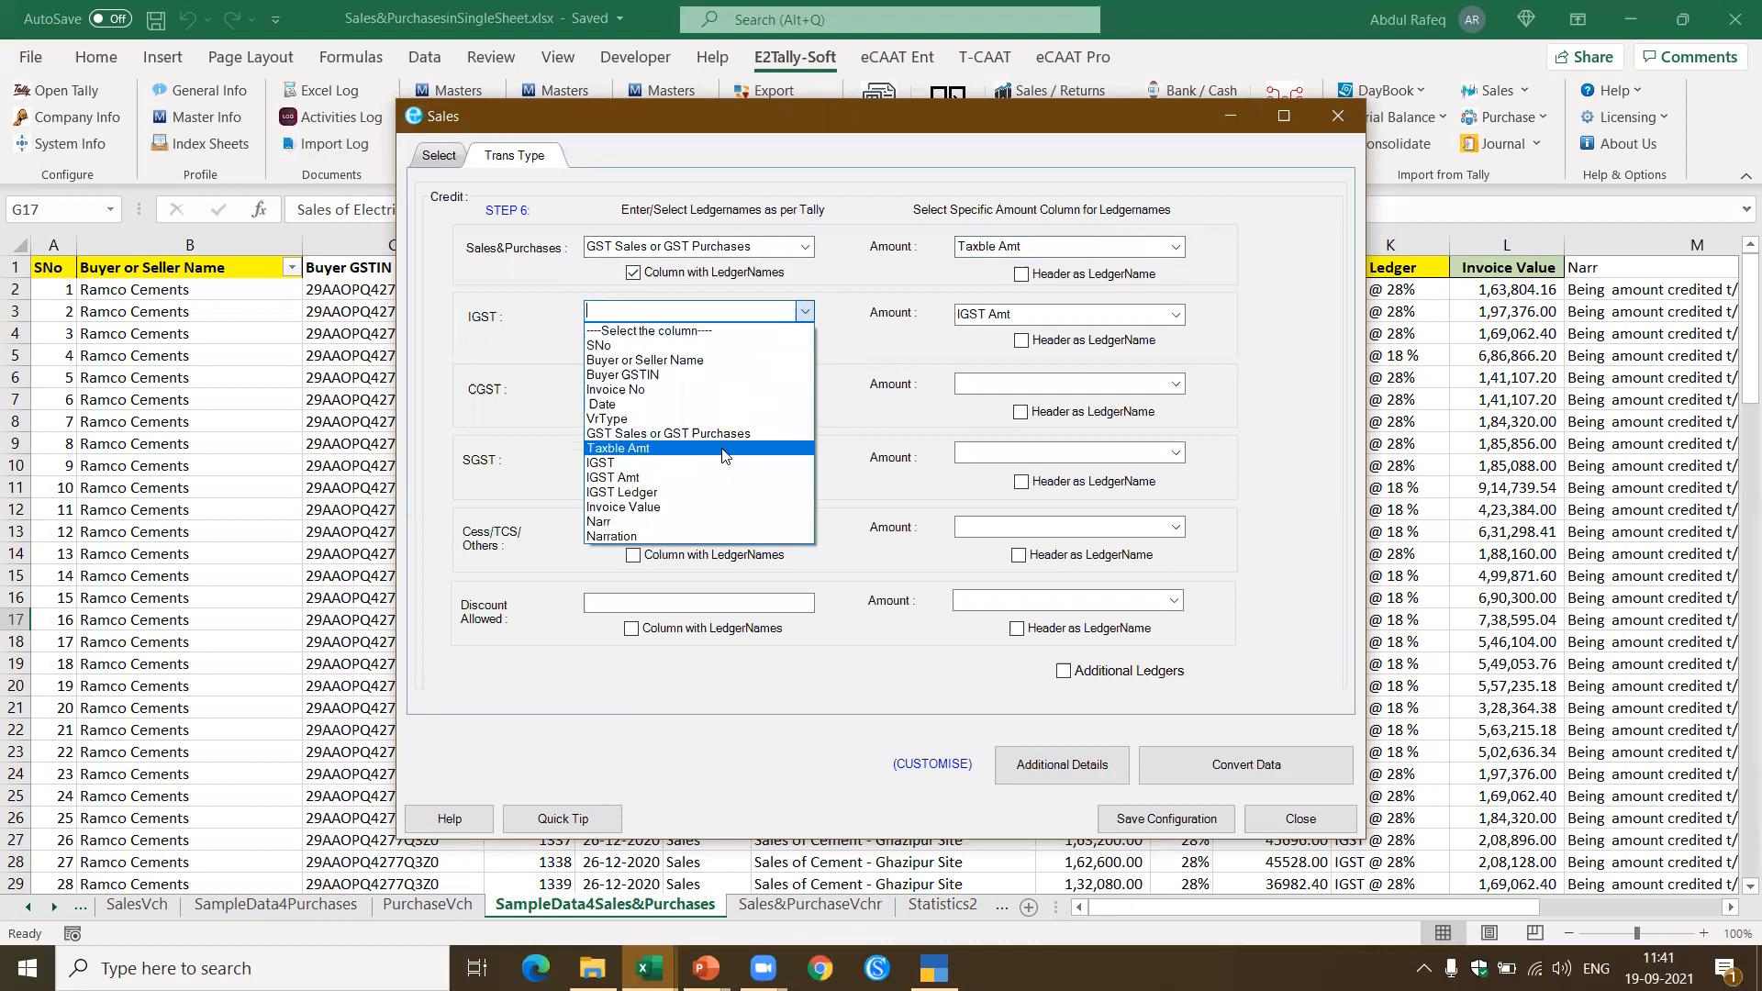
pyautogui.click(723, 494)
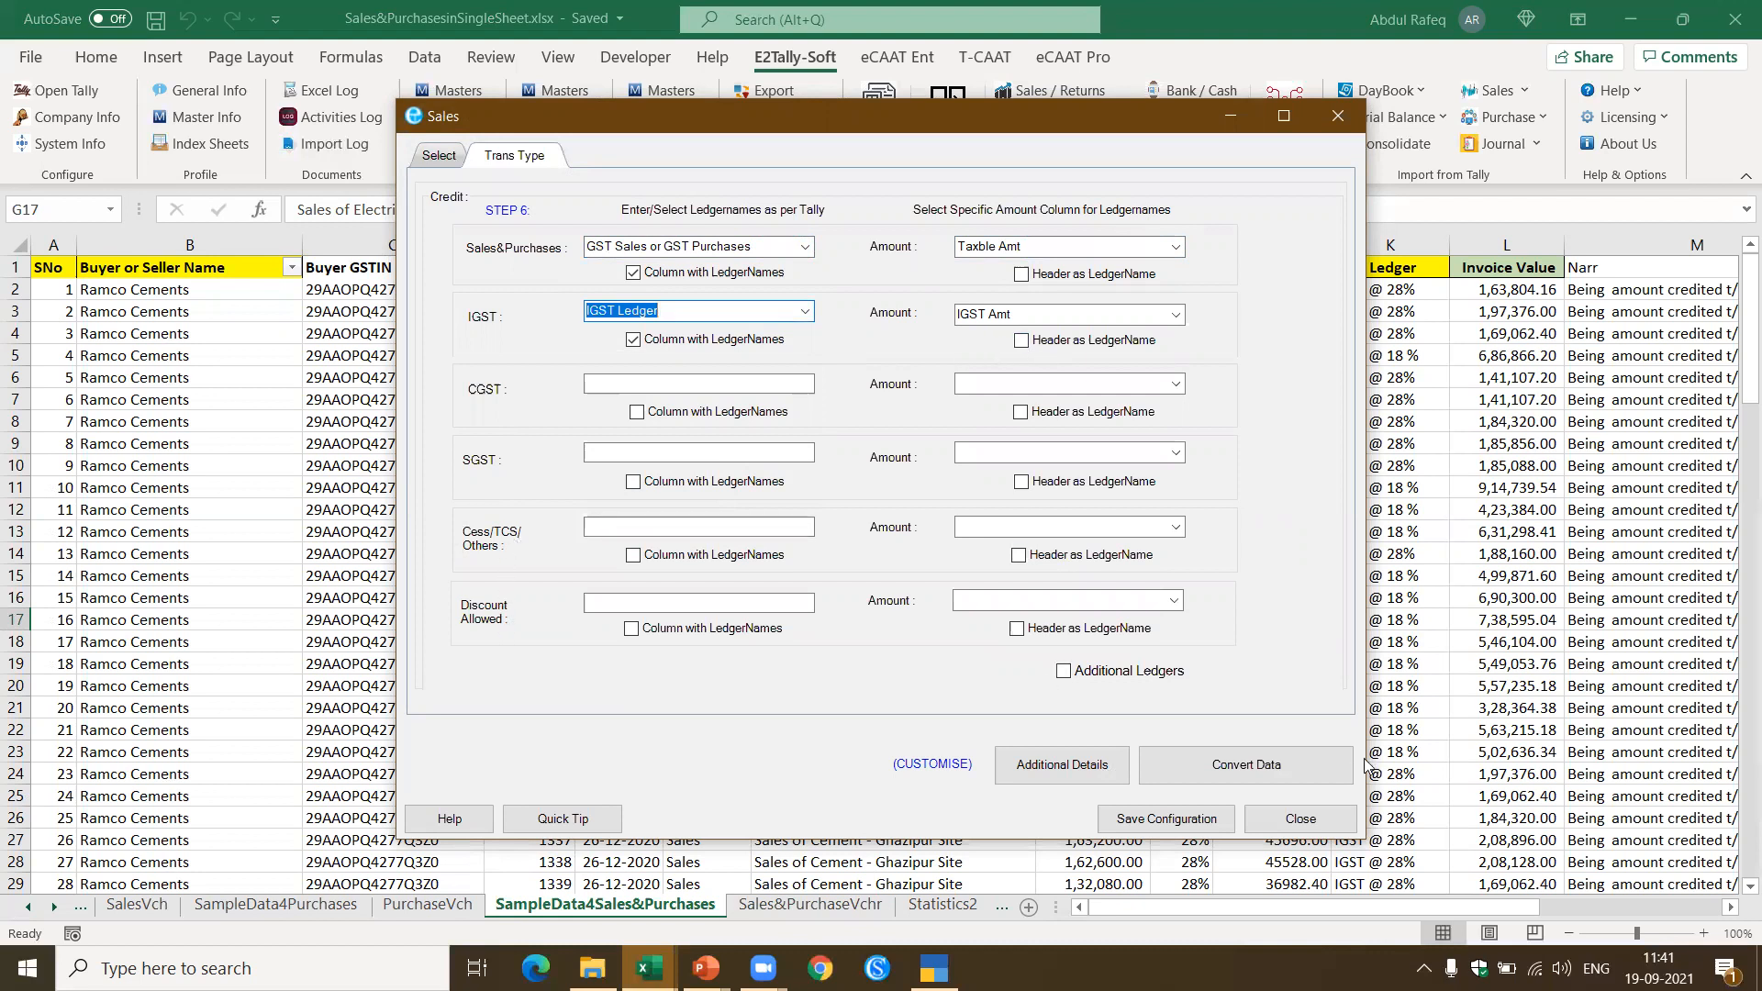
pyautogui.click(1270, 773)
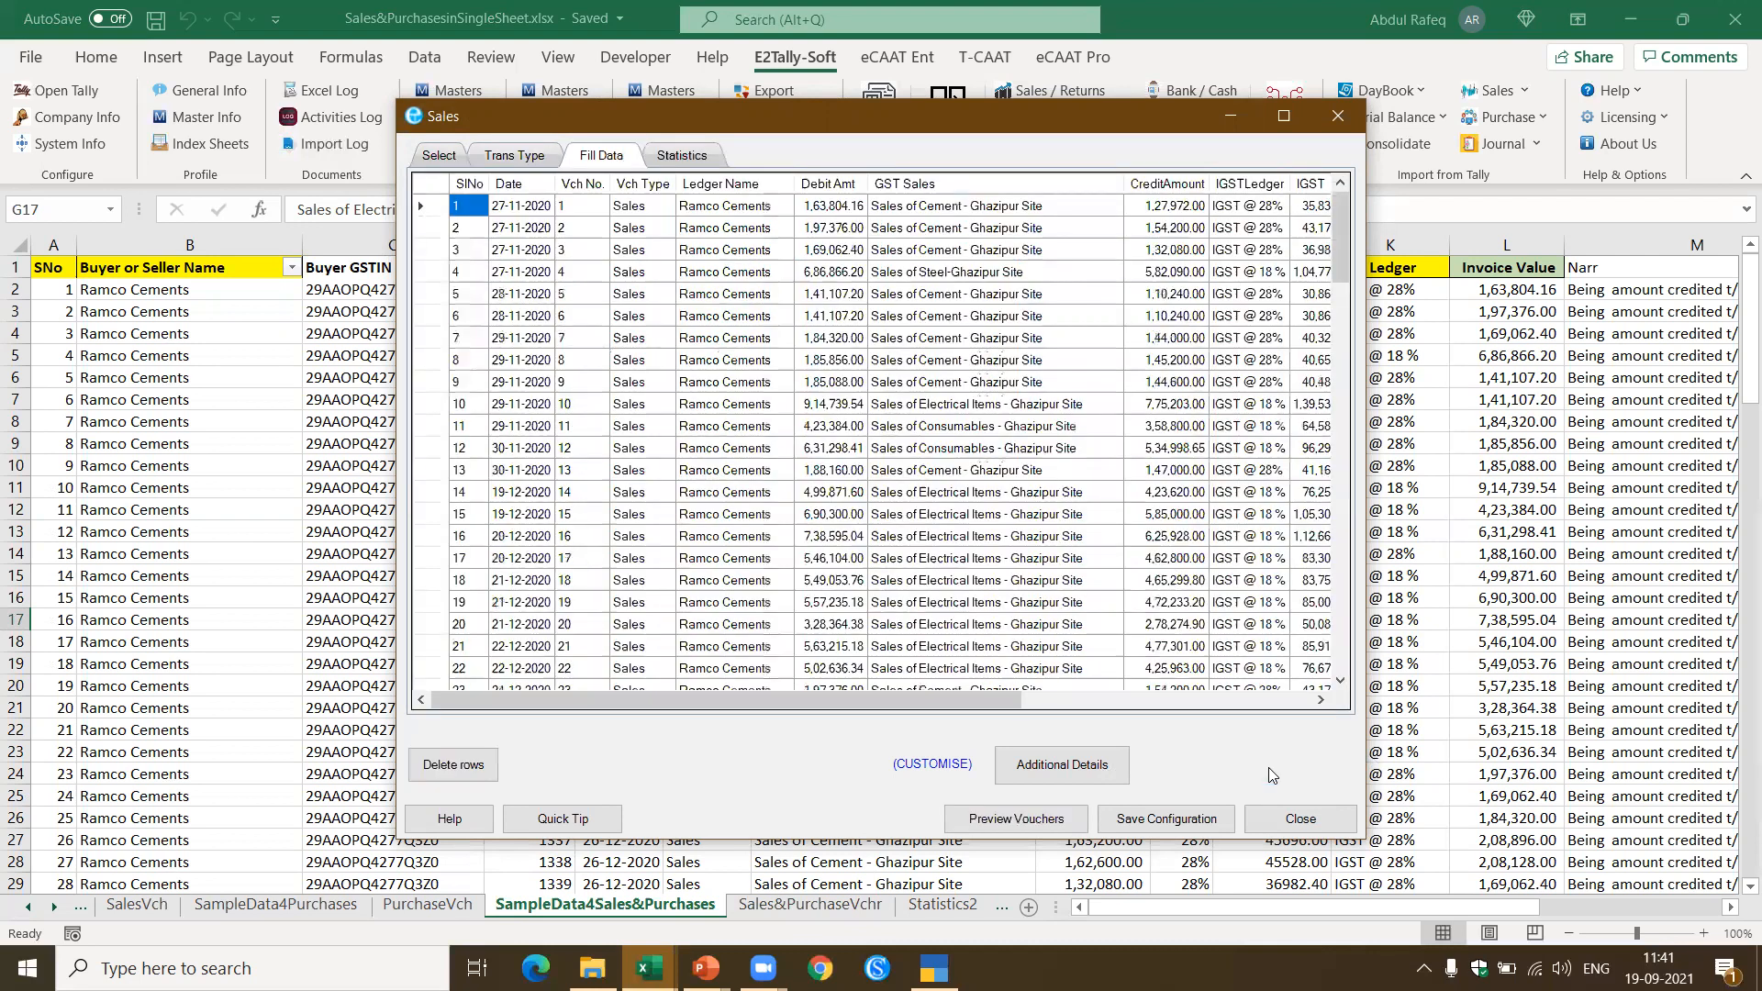
# Step: Review the conversion statistics and preview the generated sales and purchase vouchers
pyautogui.click(680, 150)
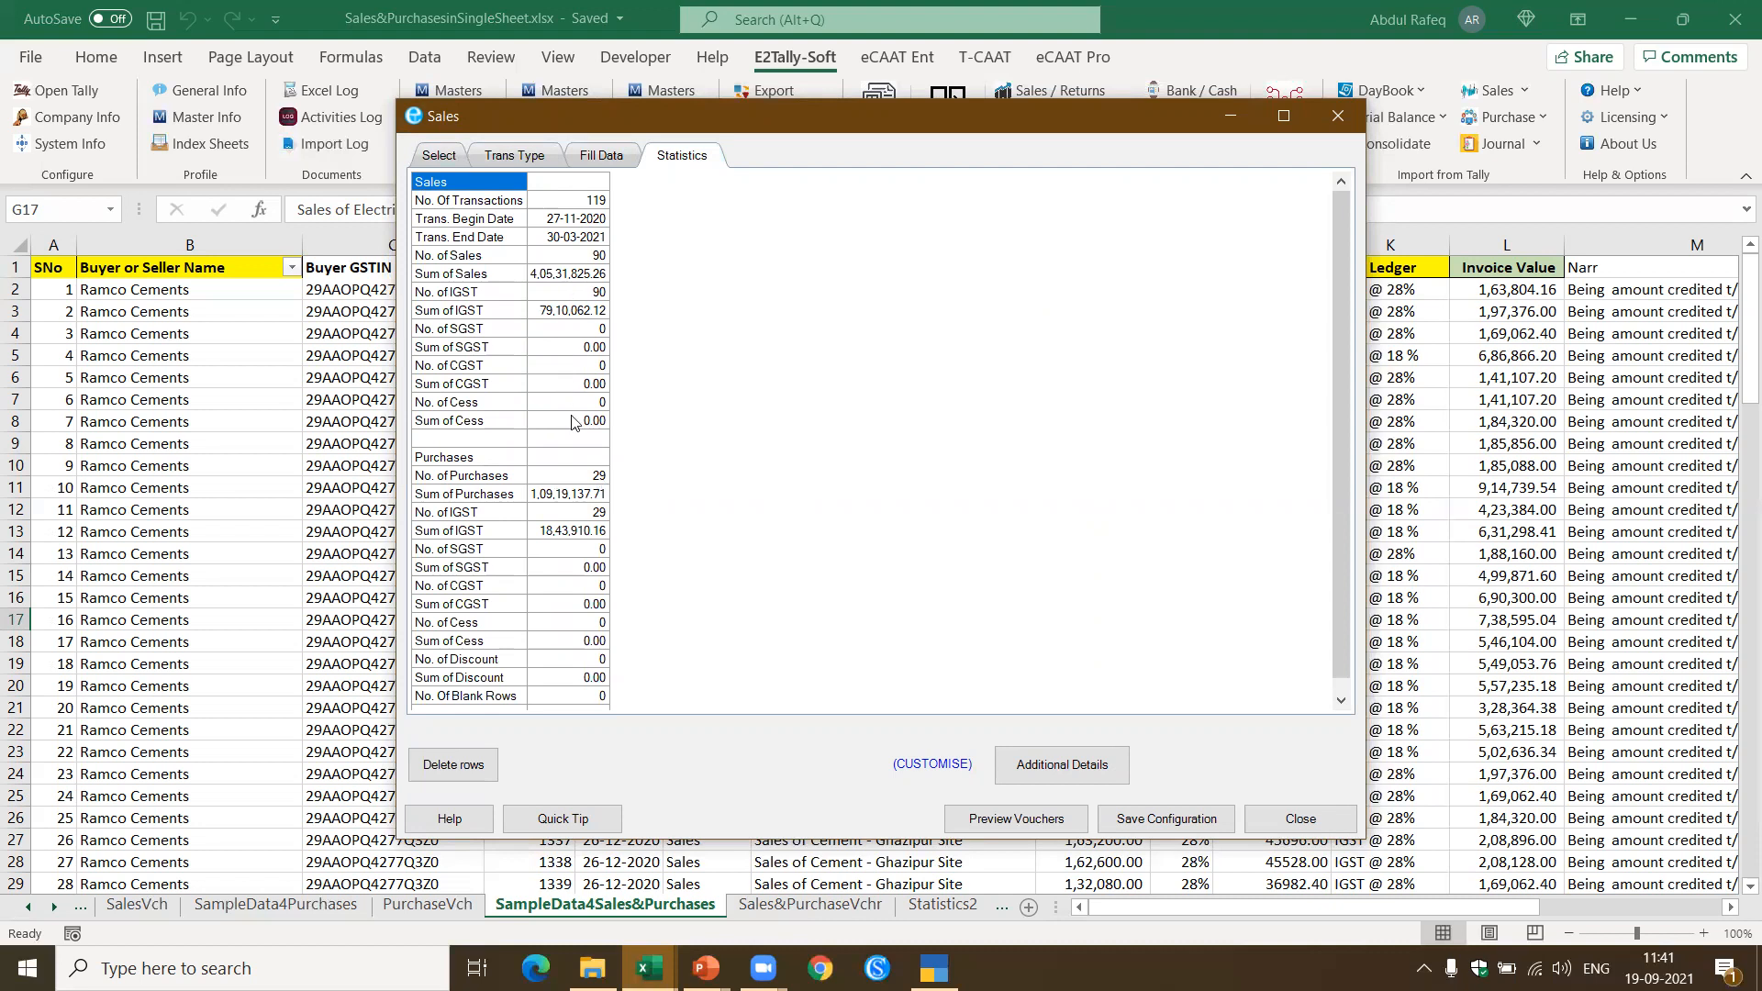
pyautogui.click(1033, 818)
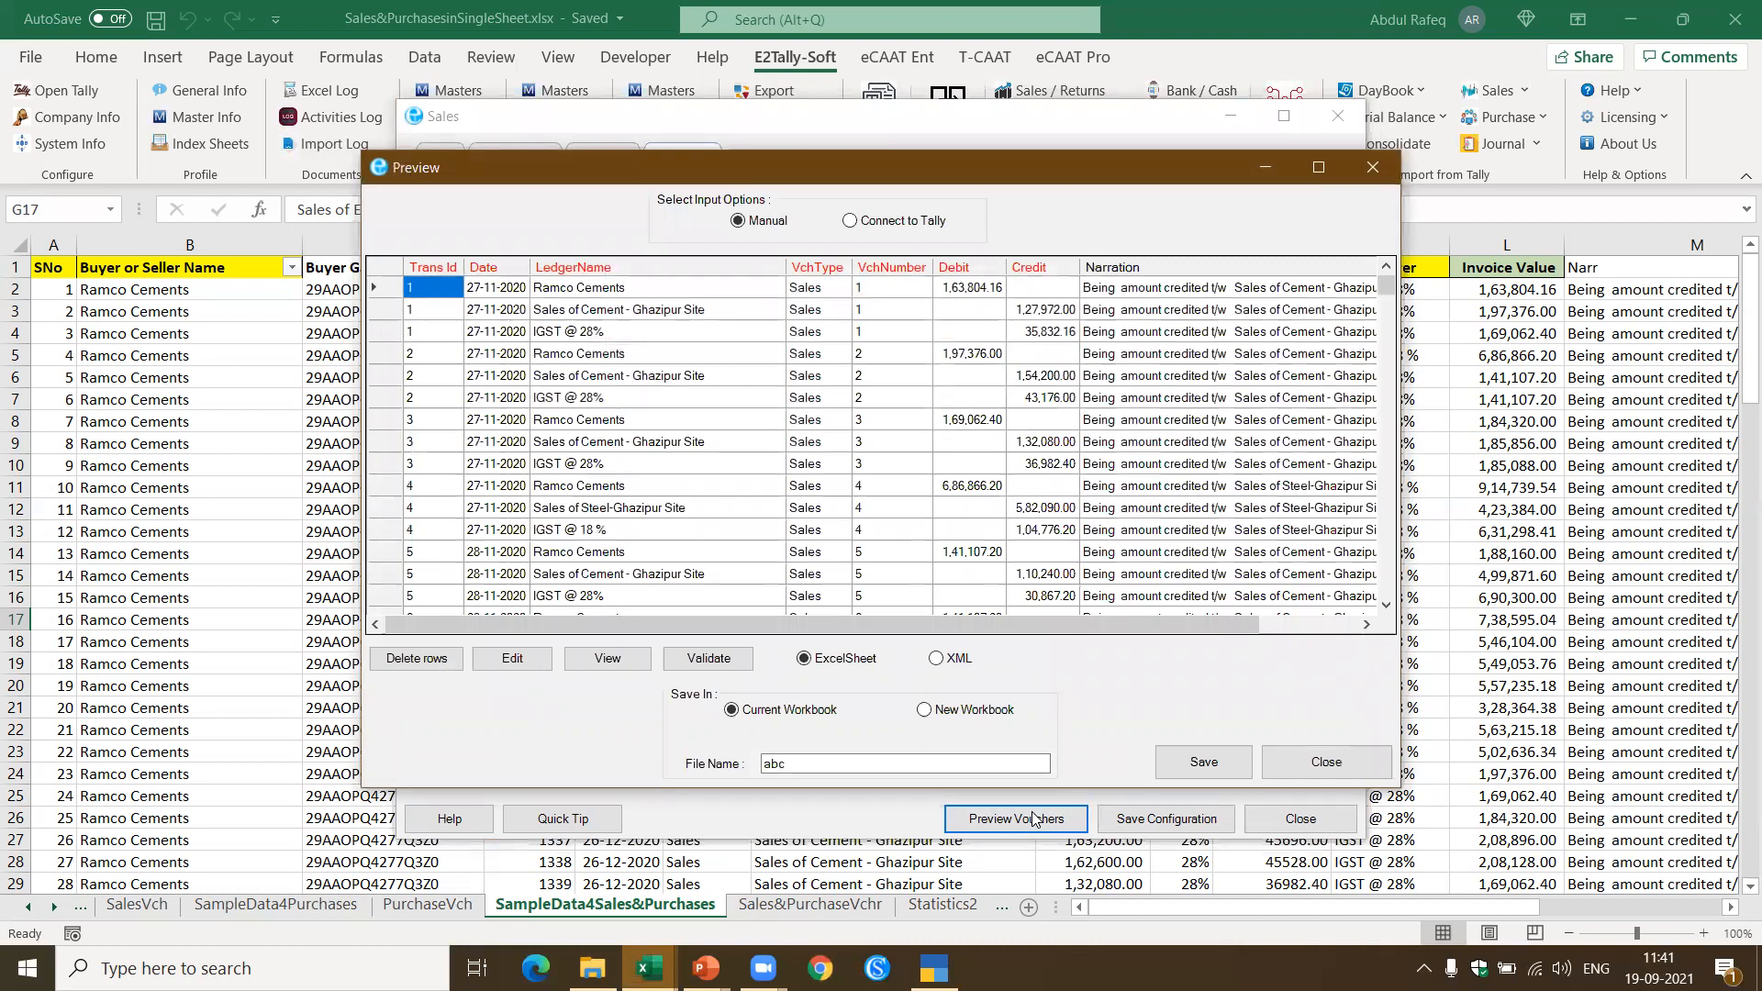
pyautogui.click(734, 396)
pyautogui.press('pagedown')
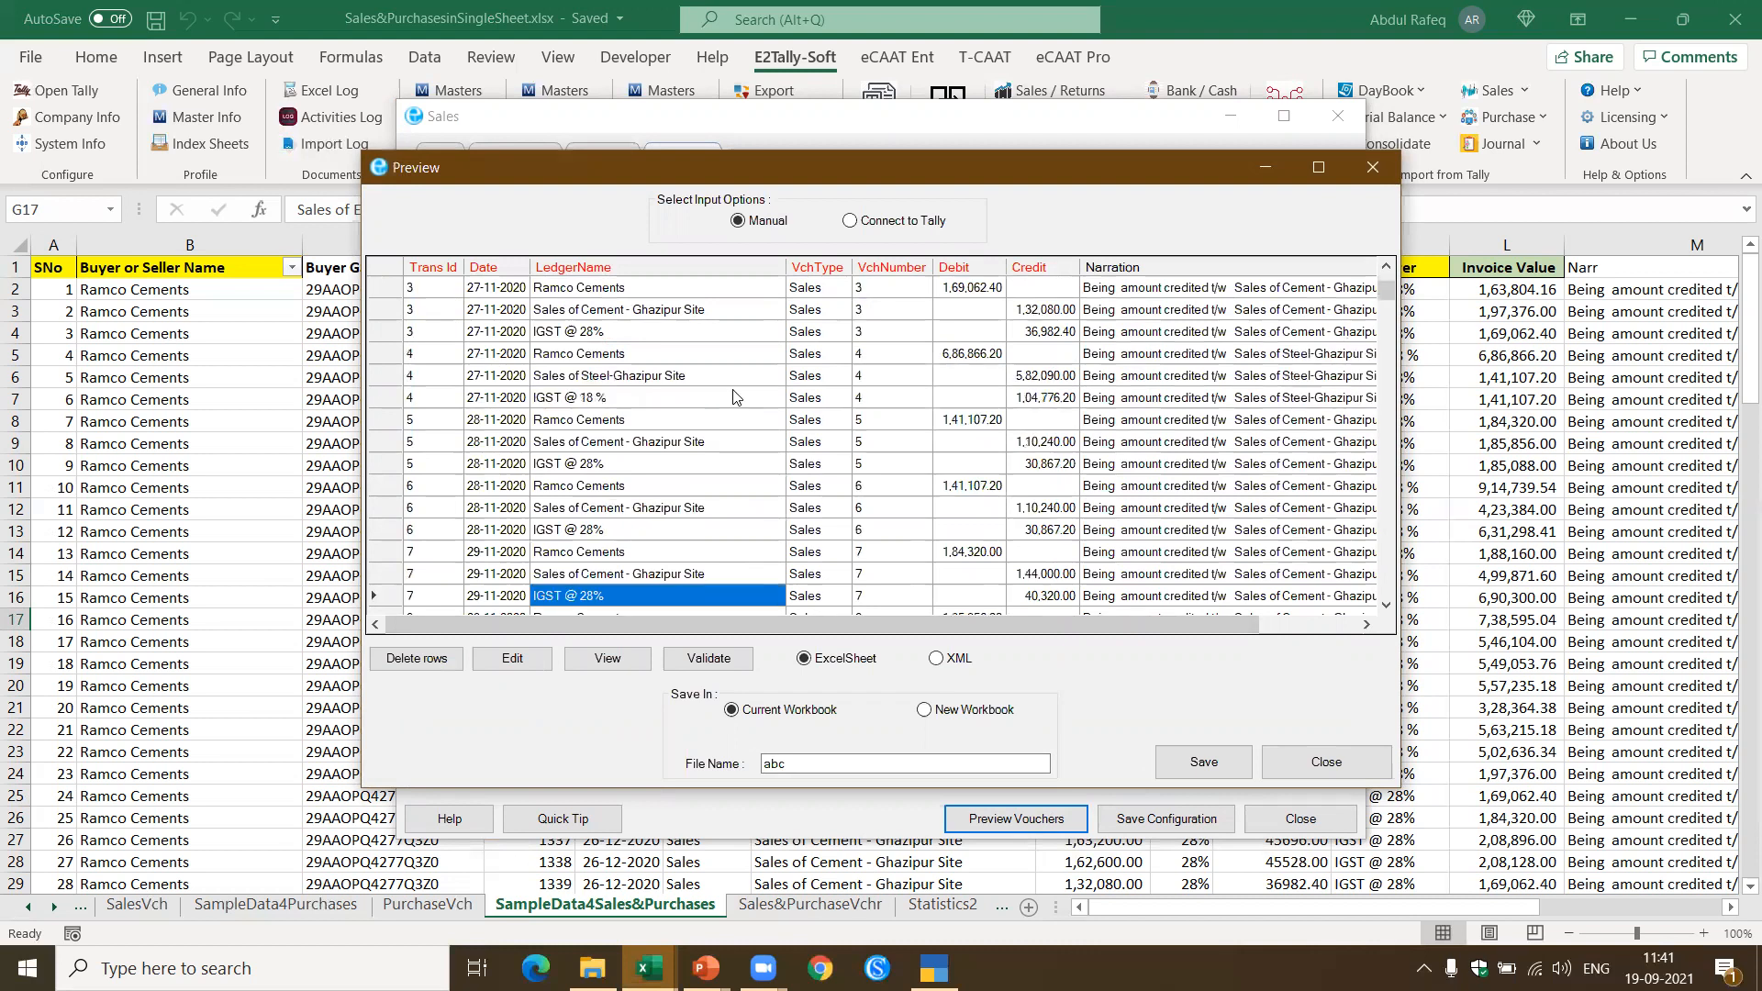
# Step: Save the previewed vouchers as an Excel sheet in the current workbook under file name abc, and open the exported file
pyautogui.click(1215, 754)
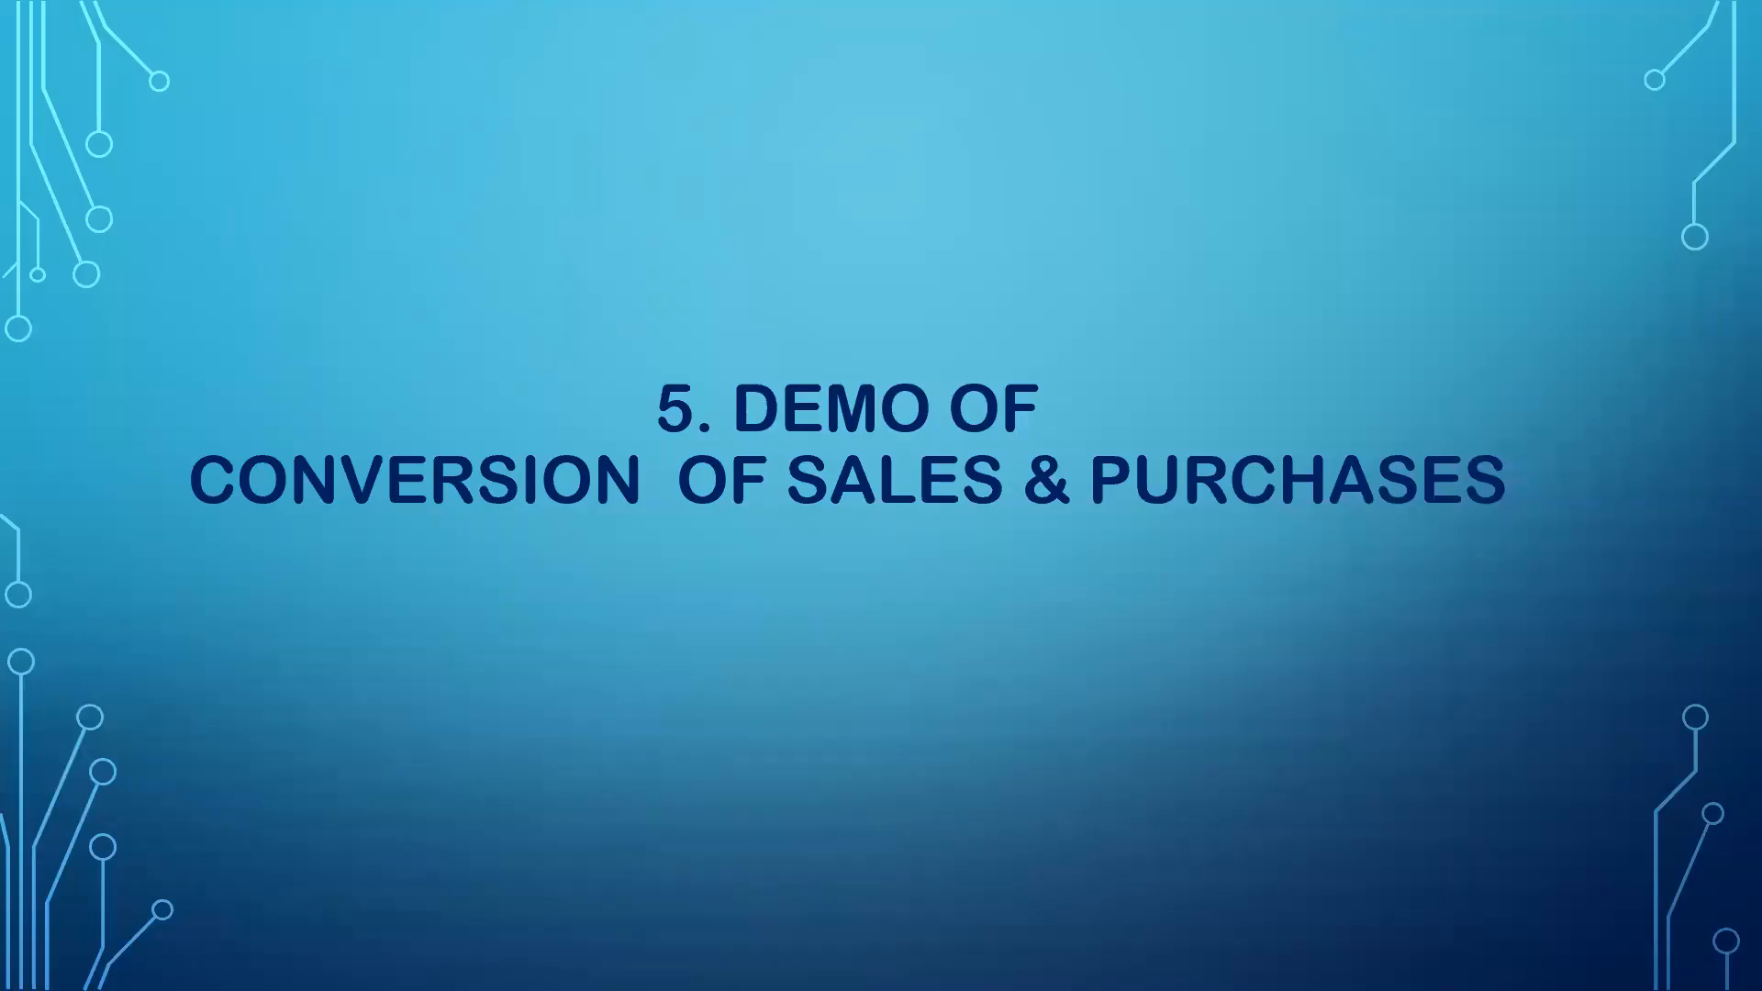
pyautogui.hotkey('alt', 'Tab')
pyautogui.hotkey('alt', 'Tab')
pyautogui.hotkey('alt', 'Tab')
pyautogui.hotkey('alt', 'Tab')
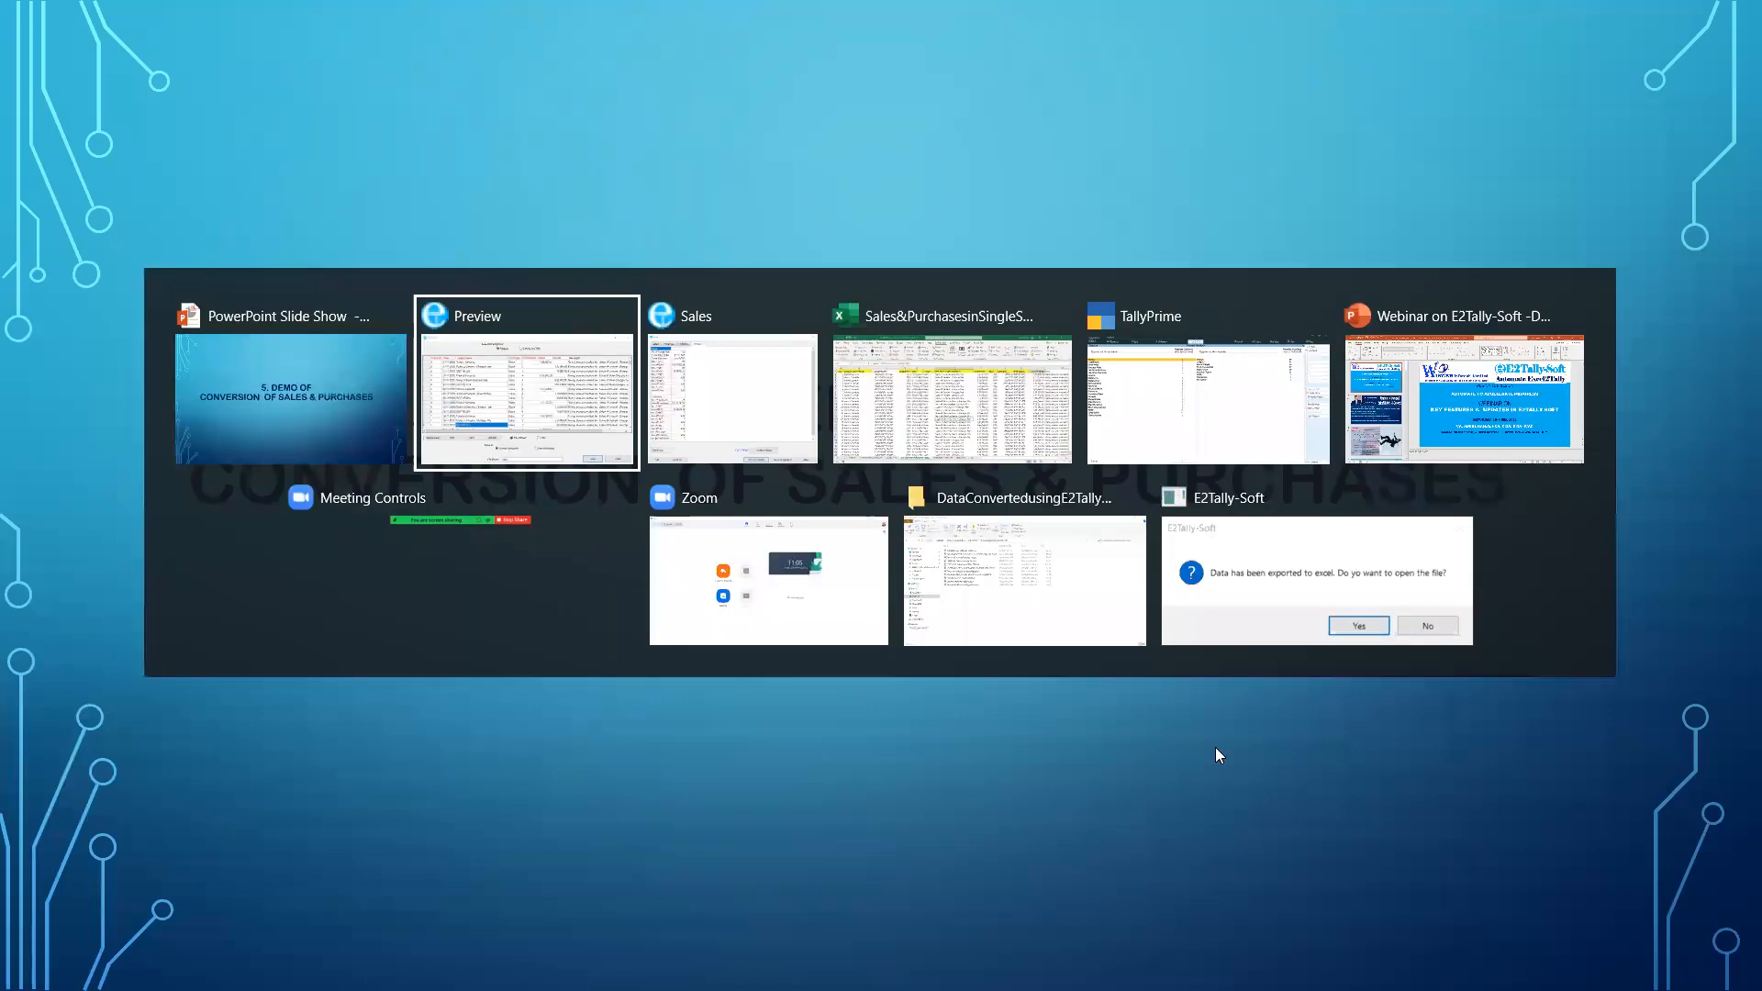
pyautogui.click(1355, 592)
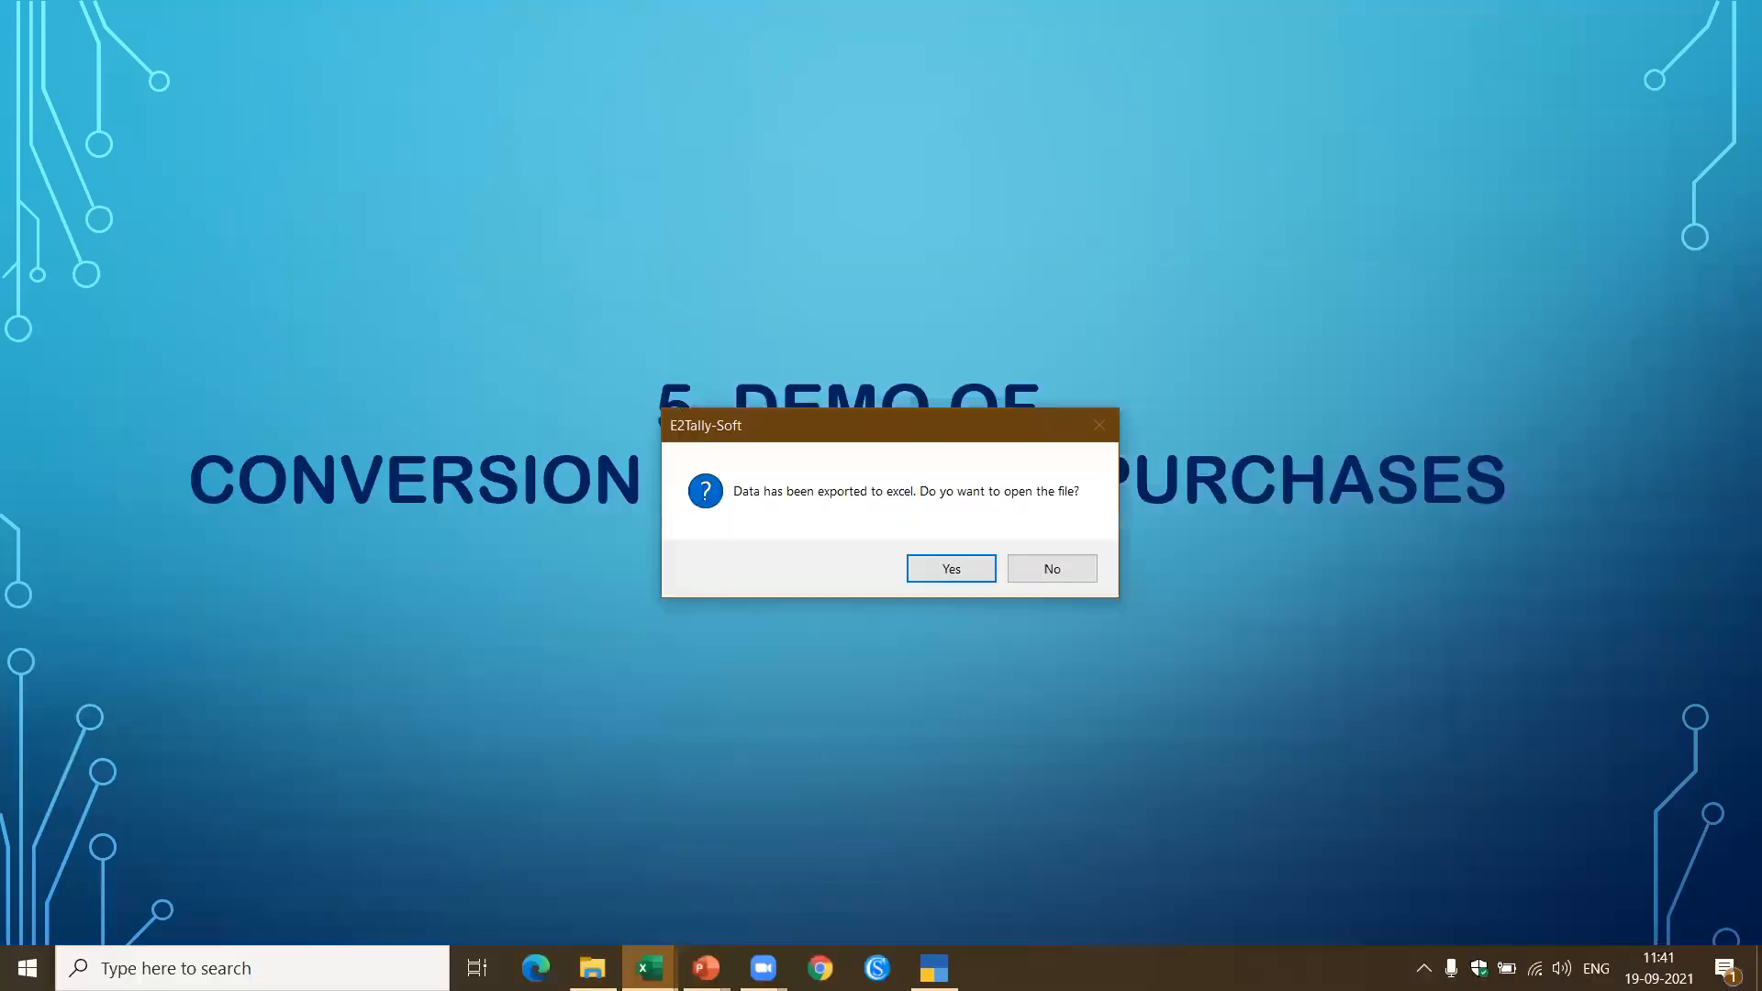
pyautogui.click(951, 569)
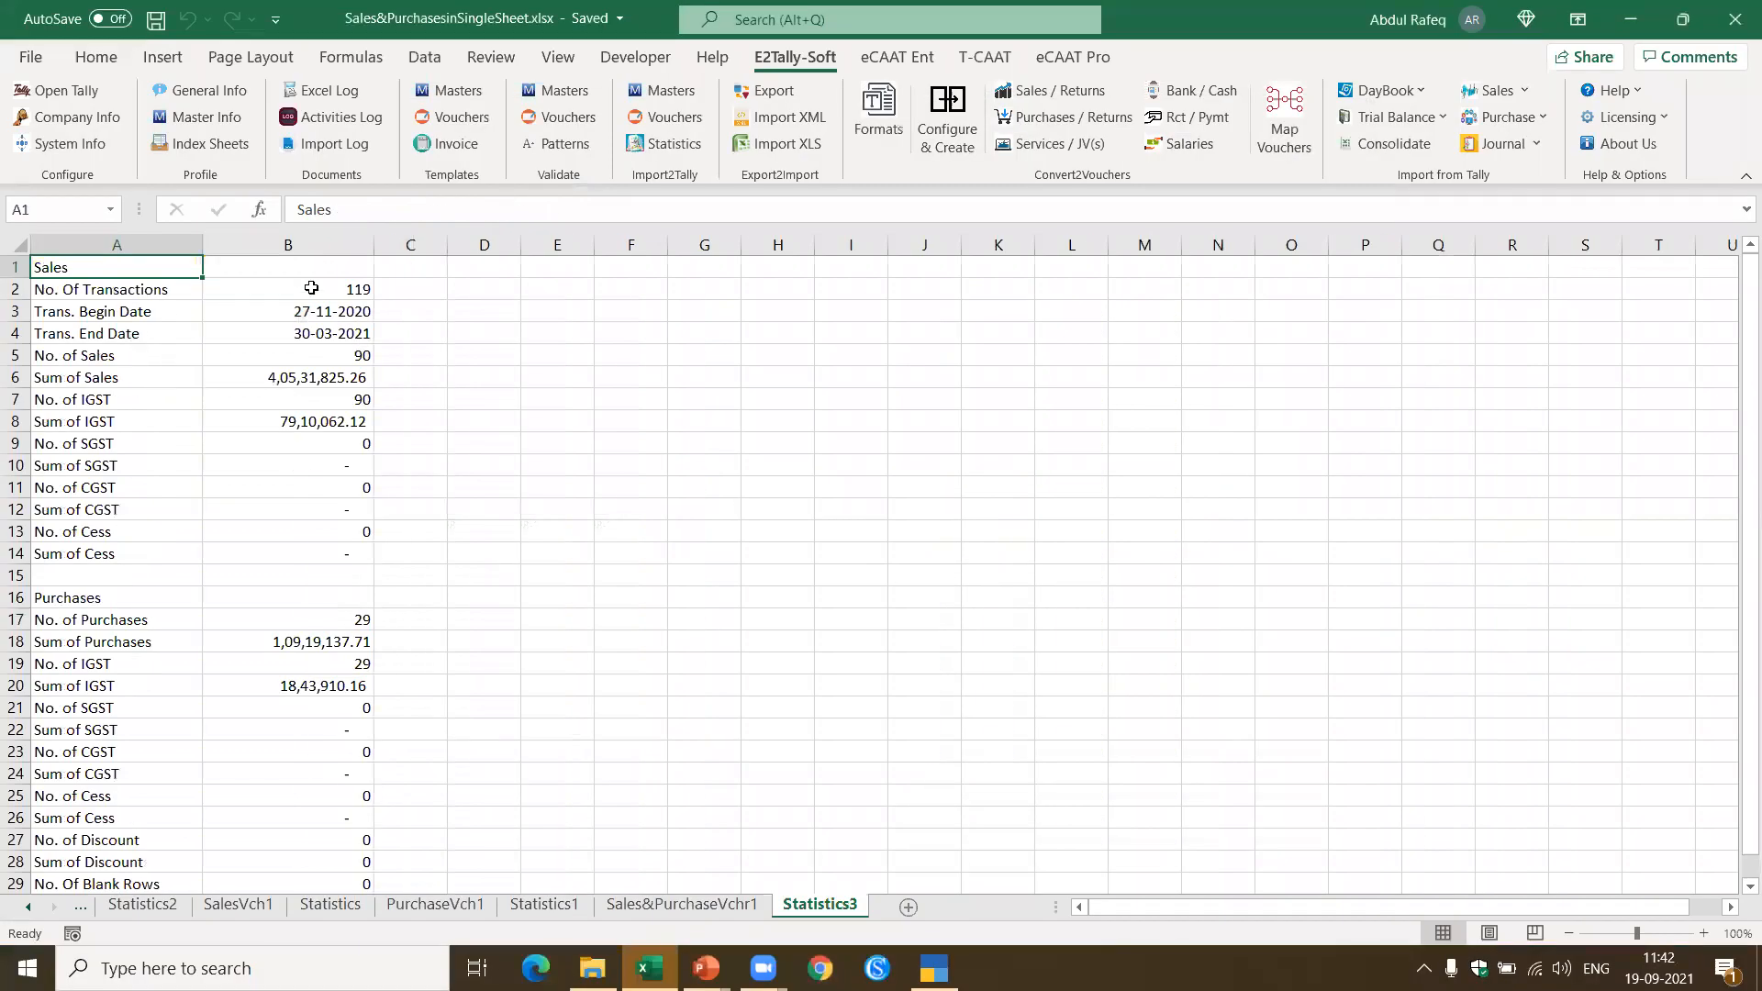
# Step: Check the number of transactions on the Statistics3 sheet and the last voucher rows on the Sales&PurchaseVchr1 sheet
pyautogui.click(347, 290)
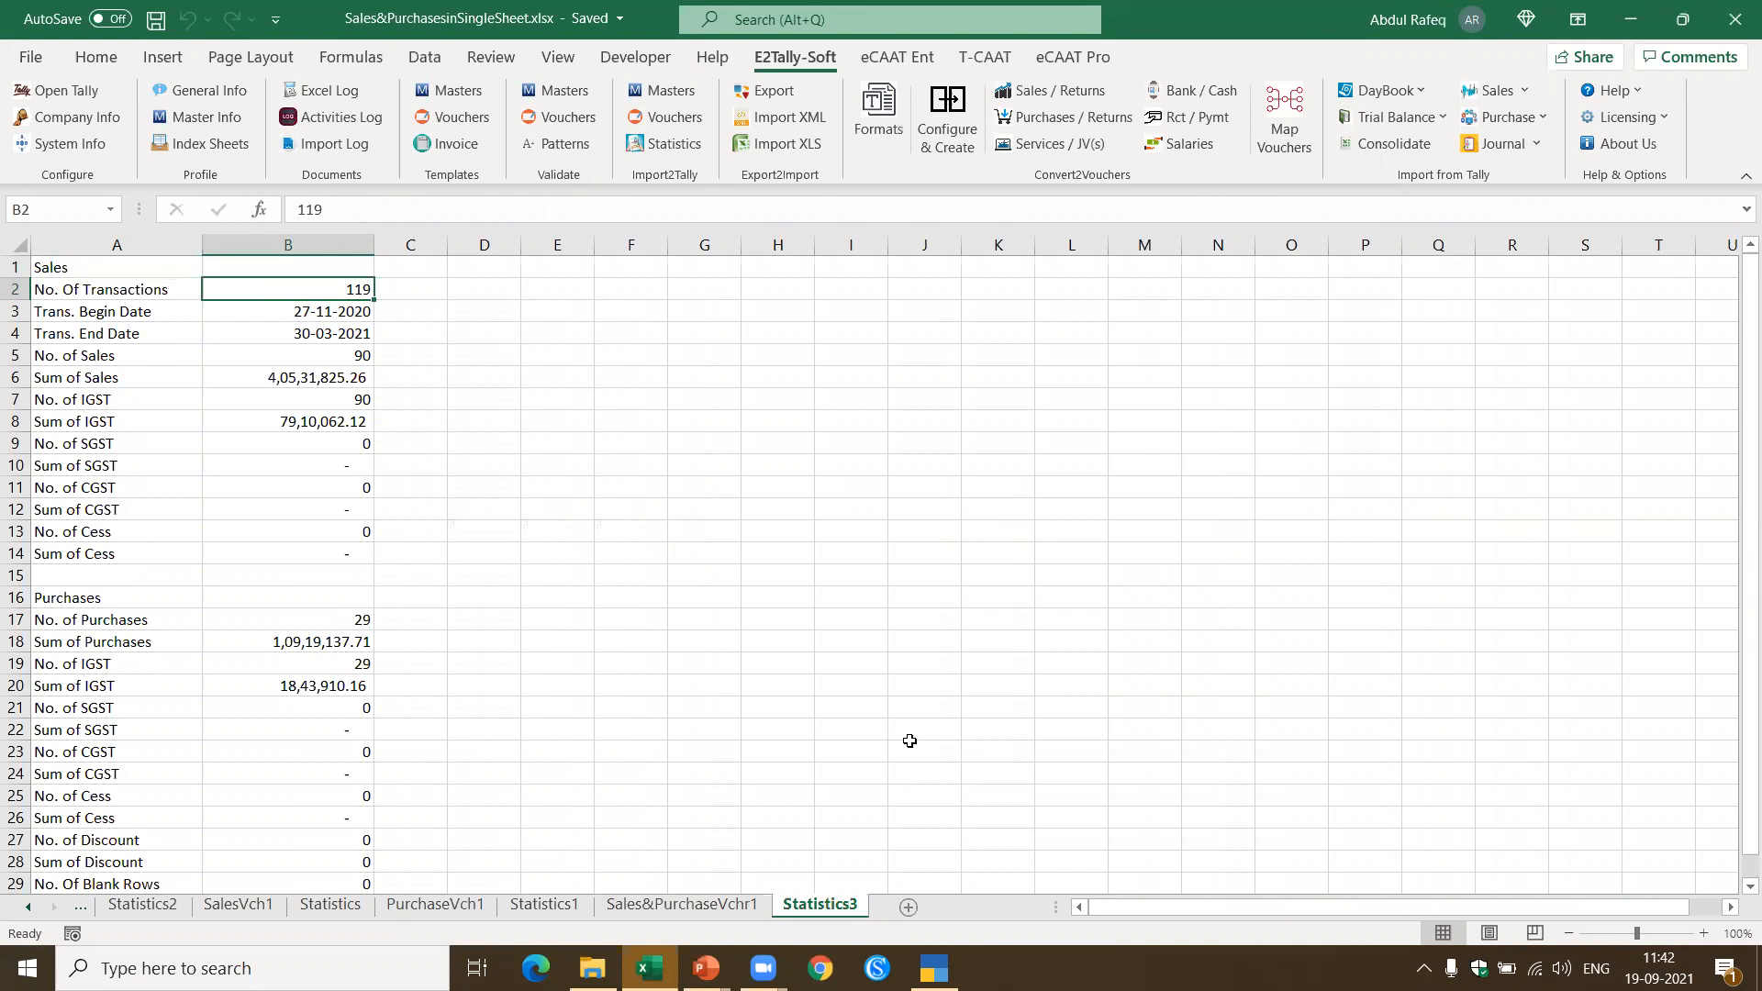
pyautogui.click(713, 913)
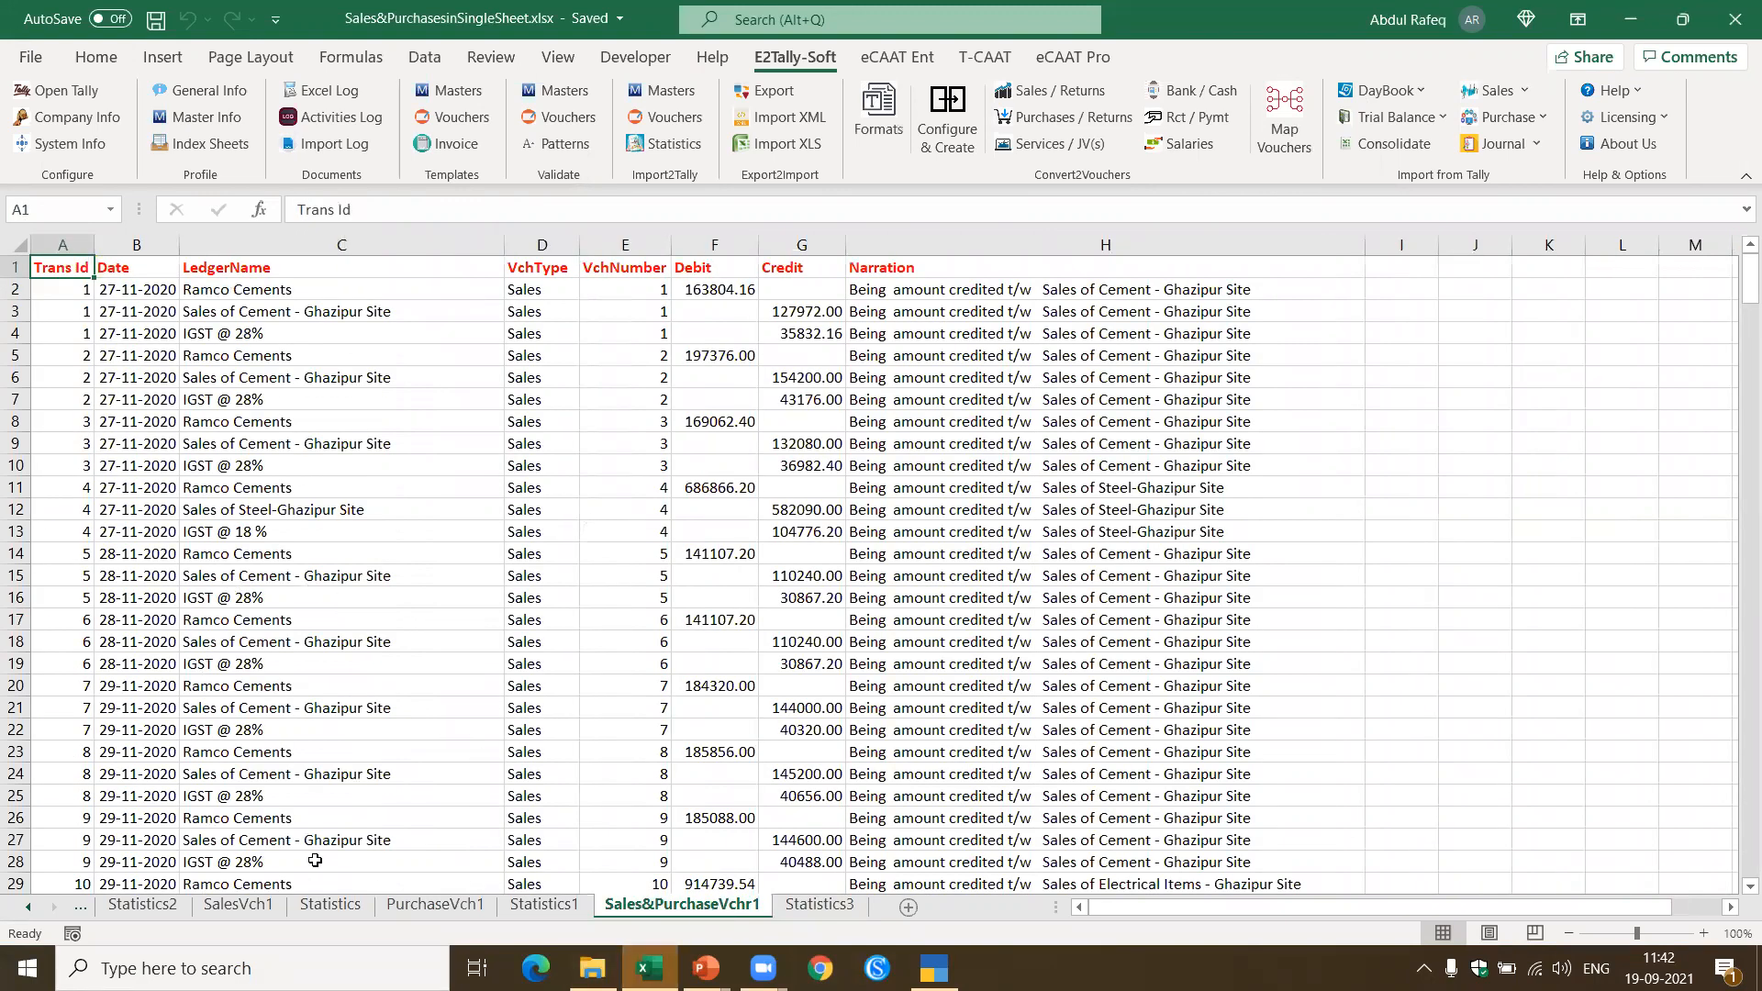
pyautogui.hotkey('ctrl', 'End')
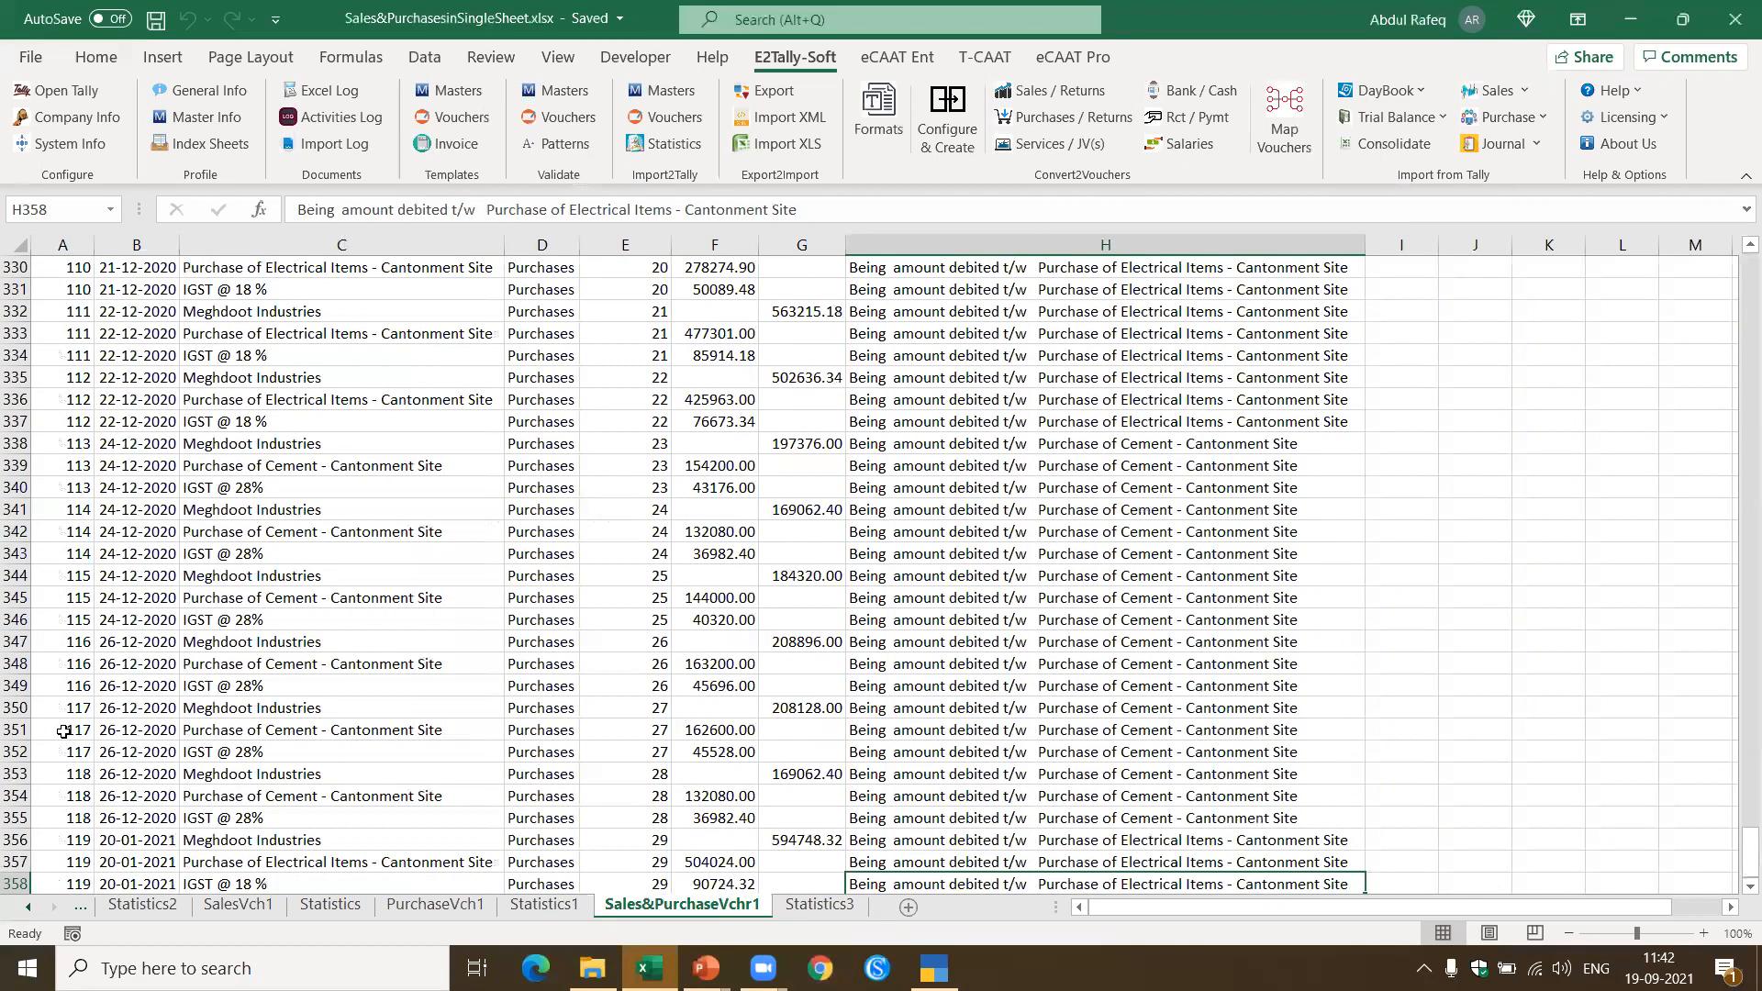
# Step: Trace the voucher numbers upward through the purchase vouchers to the last sales voucher on the Sales&PurchaseVchr1 sheet
pyautogui.click(657, 817)
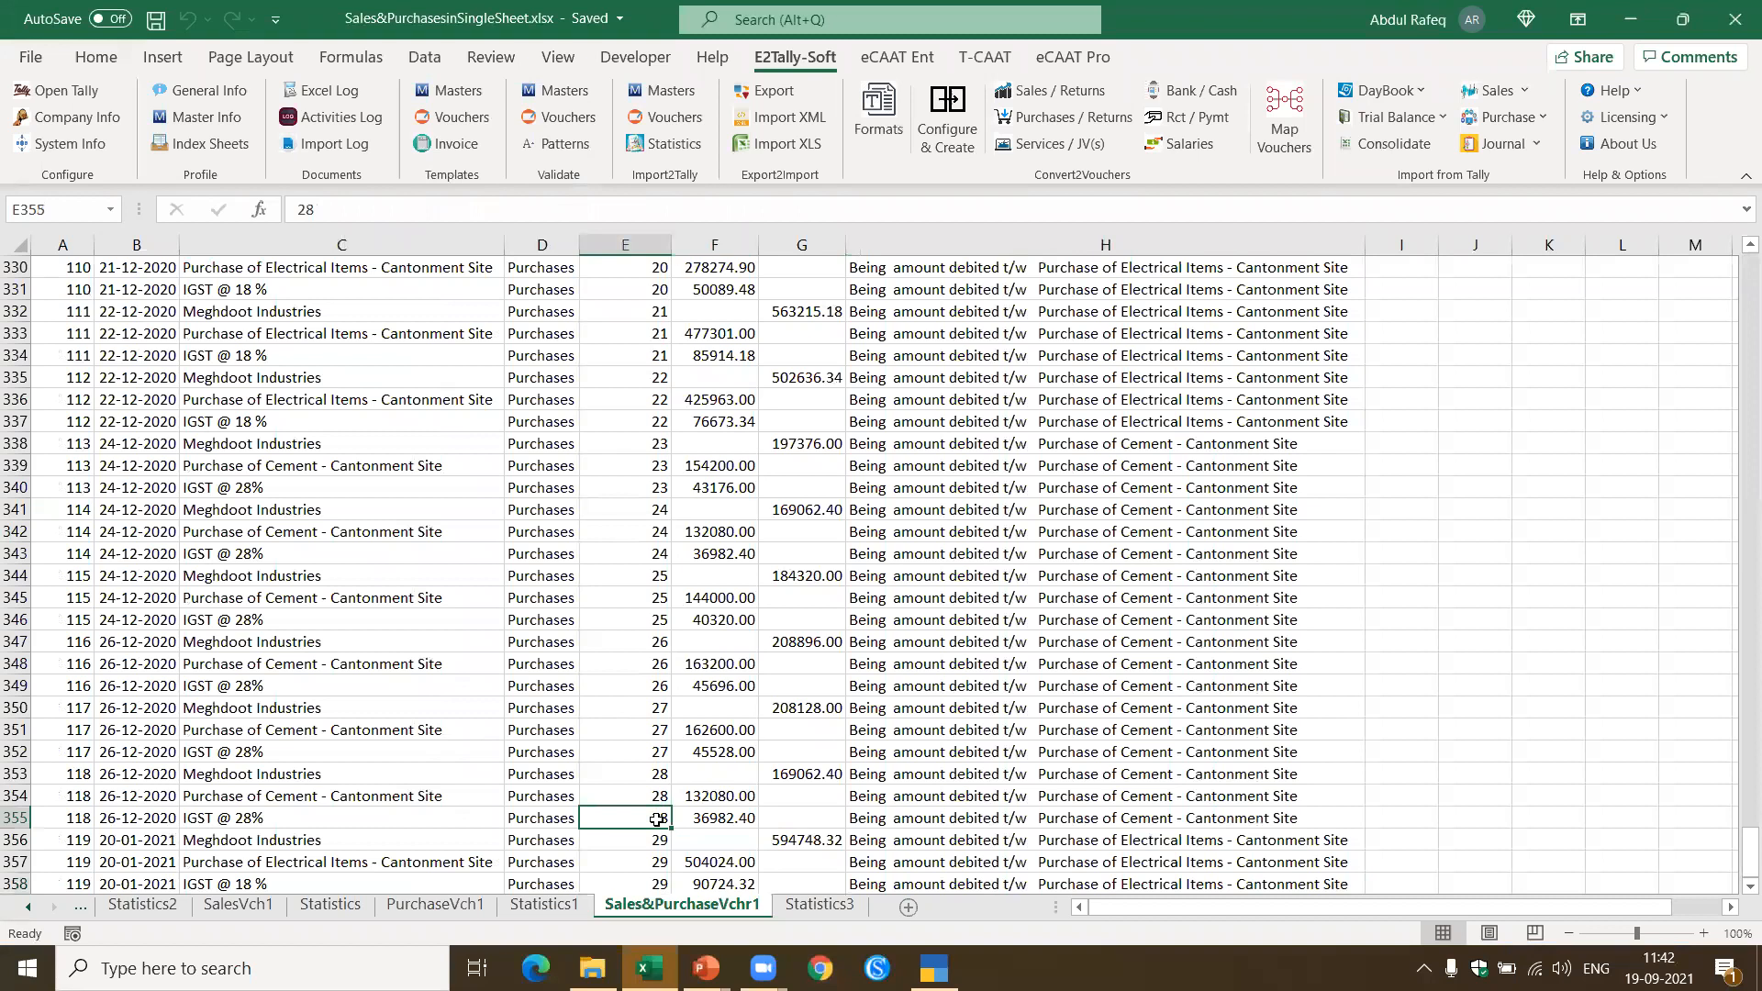
pyautogui.press('Up')
pyautogui.press('Up')
pyautogui.press('Up')
pyautogui.press('Up')
pyautogui.press('Up')
pyautogui.press('Up')
pyautogui.press('Up')
pyautogui.press('Up')
pyautogui.press('Up')
pyautogui.press('Up')
pyautogui.press('Up')
pyautogui.press('Up')
pyautogui.press('Up')
pyautogui.press('Up')
pyautogui.press('Up')
pyautogui.press('Up')
pyautogui.press('Up')
pyautogui.press('Up')
pyautogui.press('Up')
pyautogui.press('Up')
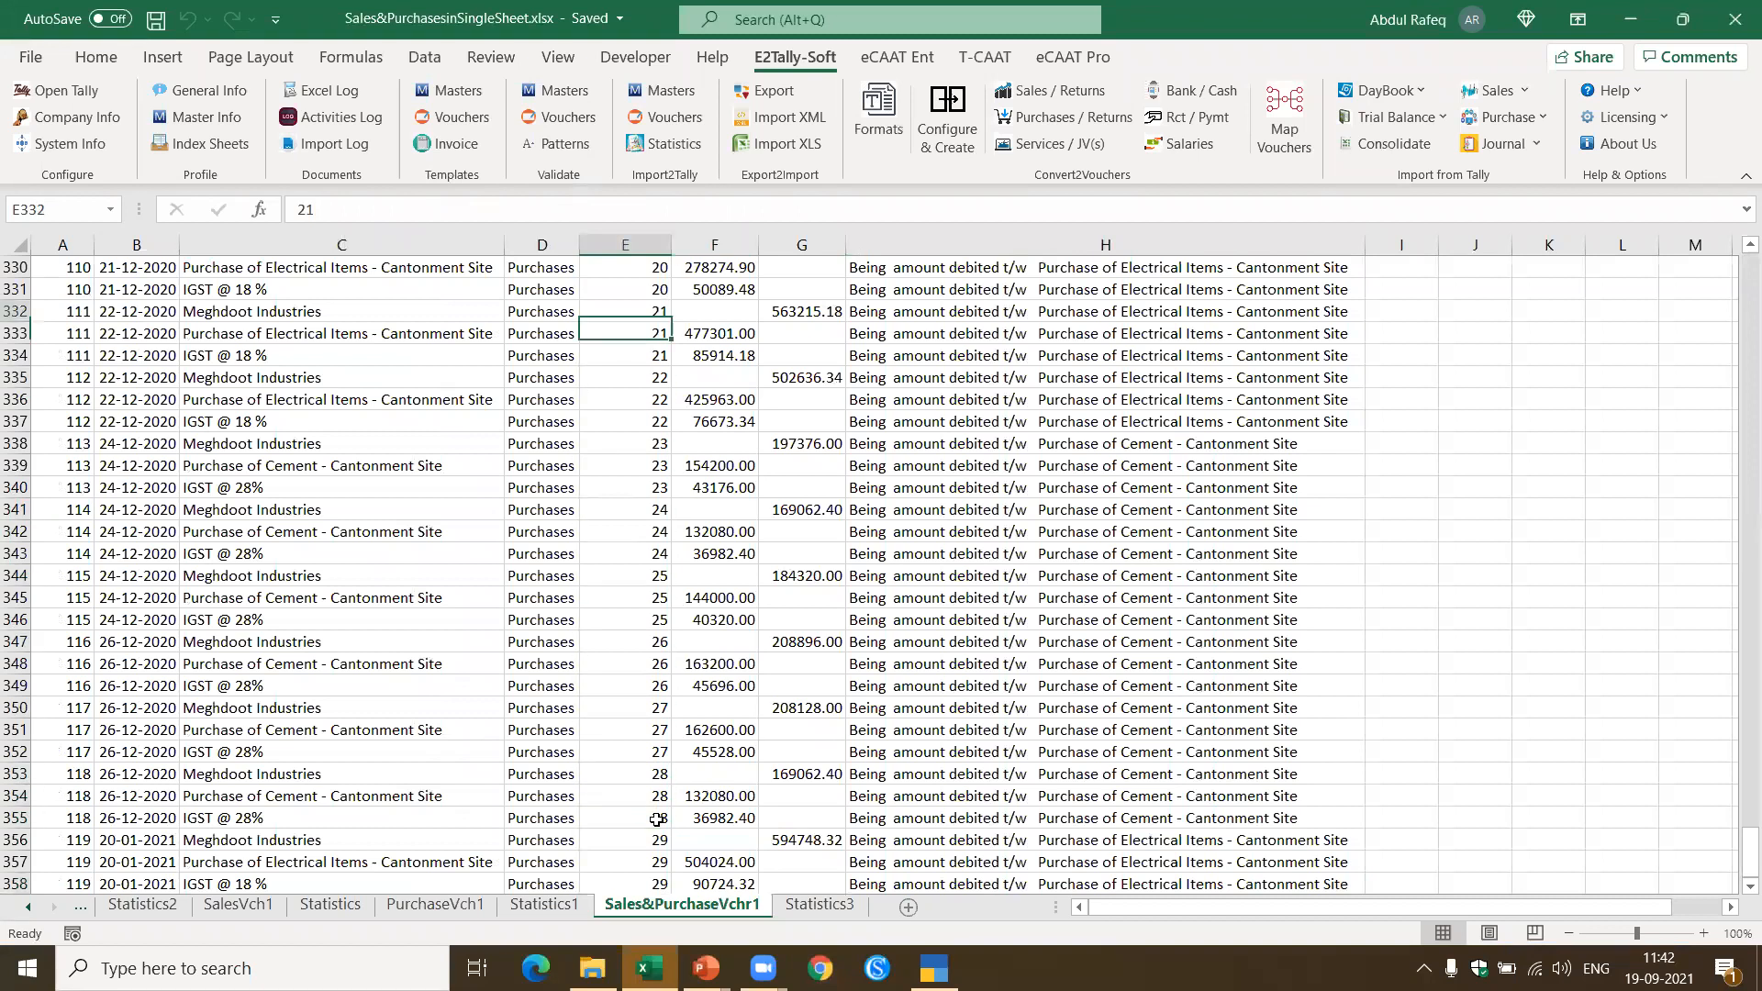
pyautogui.press('Up')
pyautogui.press('Up')
pyautogui.press('Up')
pyautogui.press('Up')
pyautogui.press('Up')
pyautogui.press('Up')
pyautogui.press('Up')
pyautogui.press('Up')
pyautogui.press('Up')
pyautogui.press('Up')
pyautogui.press('Up')
pyautogui.press('Up')
pyautogui.press('Up')
pyautogui.press('Up')
pyautogui.press('Up')
pyautogui.press('Up')
pyautogui.press('Up')
pyautogui.press('Up')
pyautogui.press('Up')
pyautogui.press('Up')
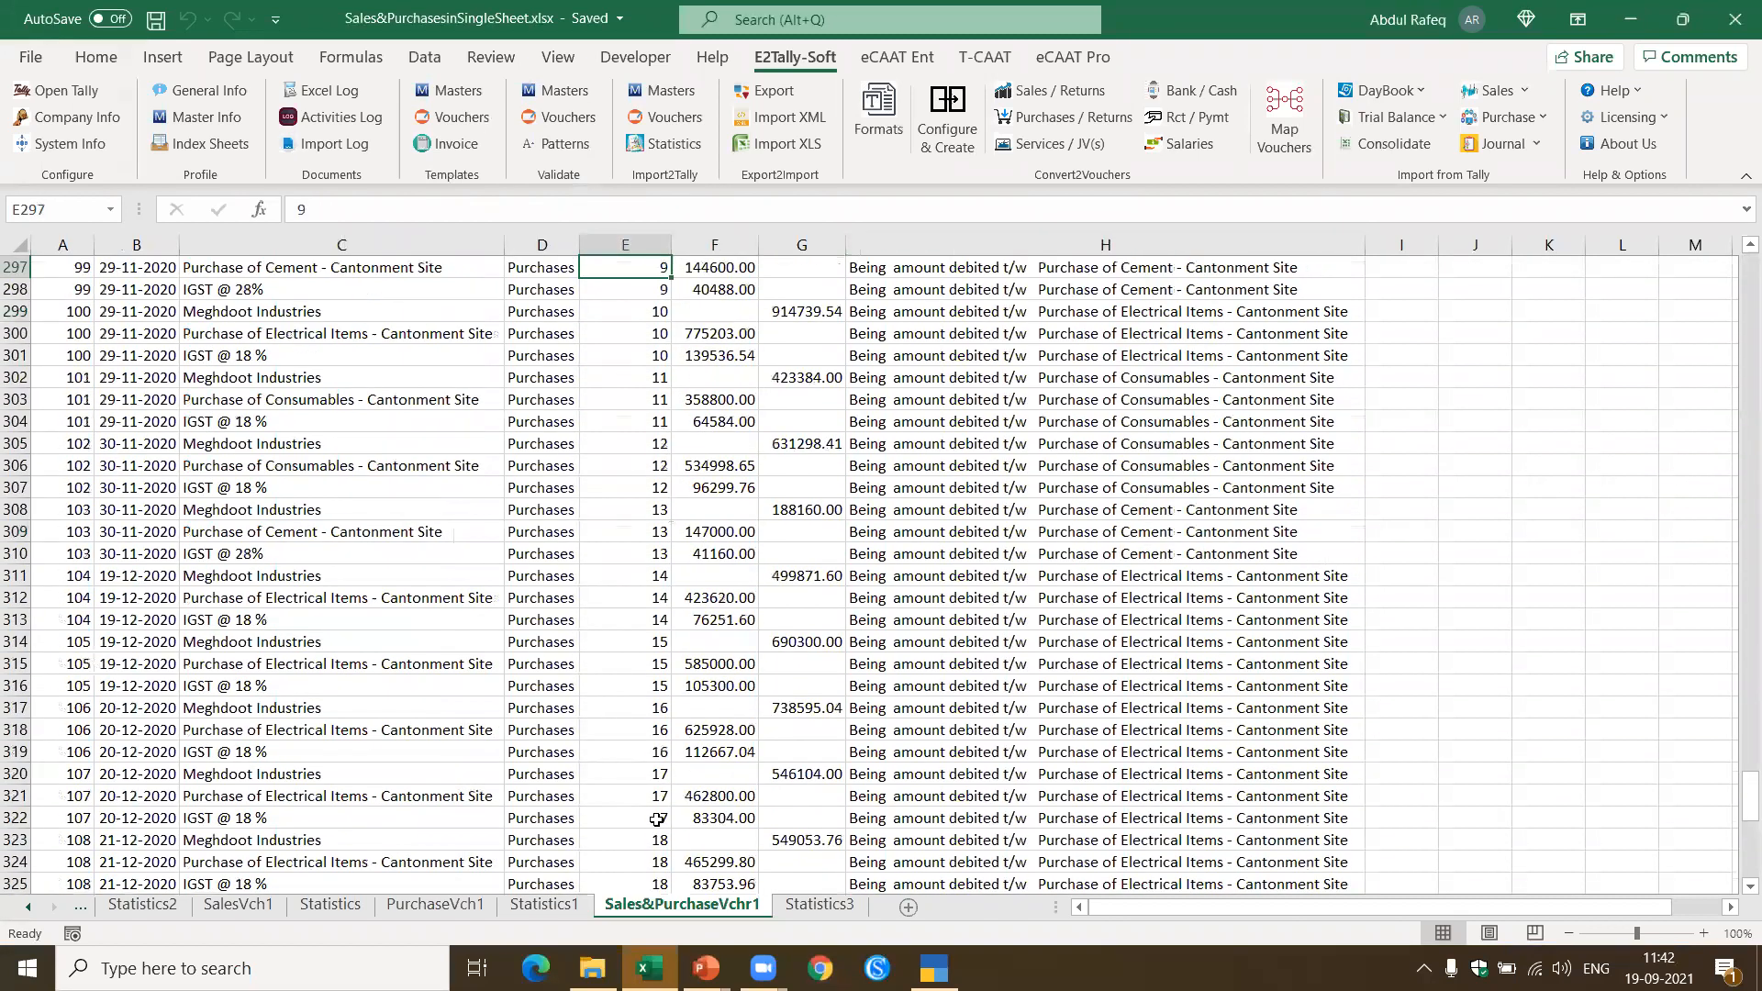
pyautogui.press('Up')
pyautogui.press('Up')
pyautogui.press('Up')
pyautogui.press('Up')
pyautogui.press('Up')
pyautogui.press('Up')
pyautogui.press('Up')
pyautogui.press('Up')
pyautogui.press('Up')
pyautogui.press('Up')
pyautogui.press('Up')
pyautogui.press('Up')
pyautogui.press('Up')
pyautogui.press('Up')
pyautogui.press('Up')
pyautogui.press('Up')
pyautogui.press('Up')
pyautogui.press('Up')
pyautogui.press('Up')
pyautogui.press('Up')
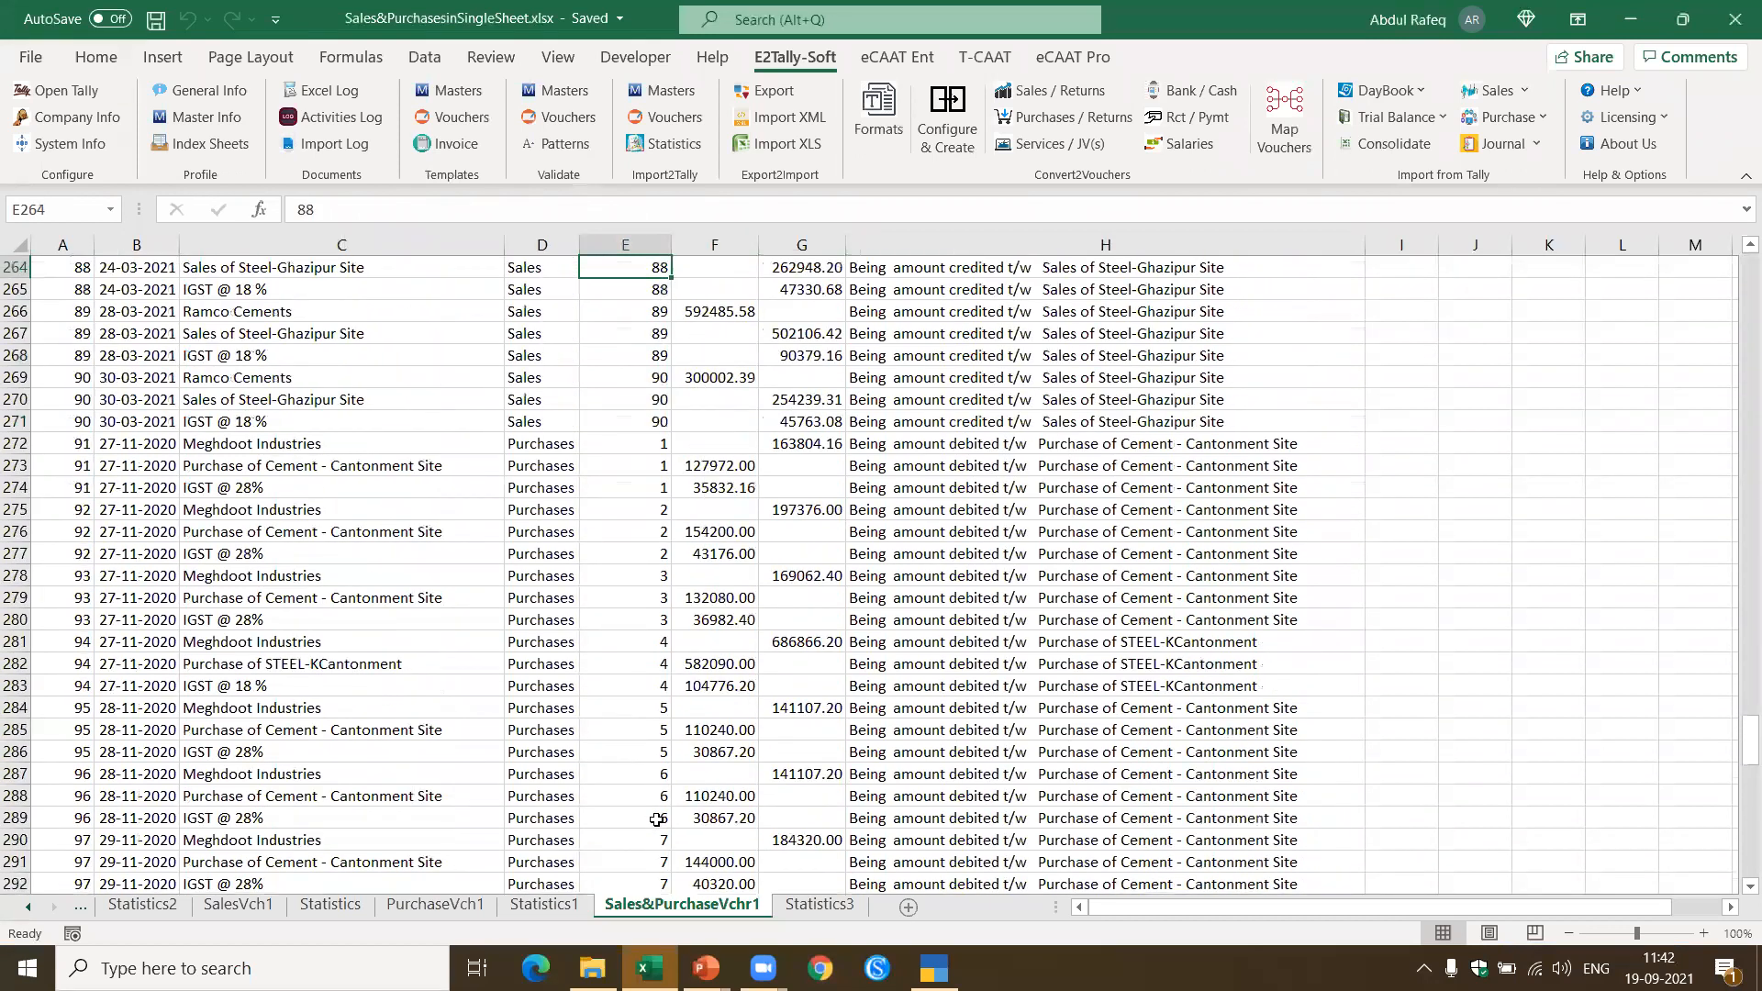
pyautogui.press('Down')
pyautogui.press('Down')
pyautogui.press('Down')
pyautogui.press('Down')
pyautogui.press('Down')
pyautogui.press('Down')
pyautogui.press('Down')
pyautogui.press('Down')
pyautogui.press('Down')
pyautogui.press('Down')
pyautogui.press('Down')
pyautogui.press('Up')
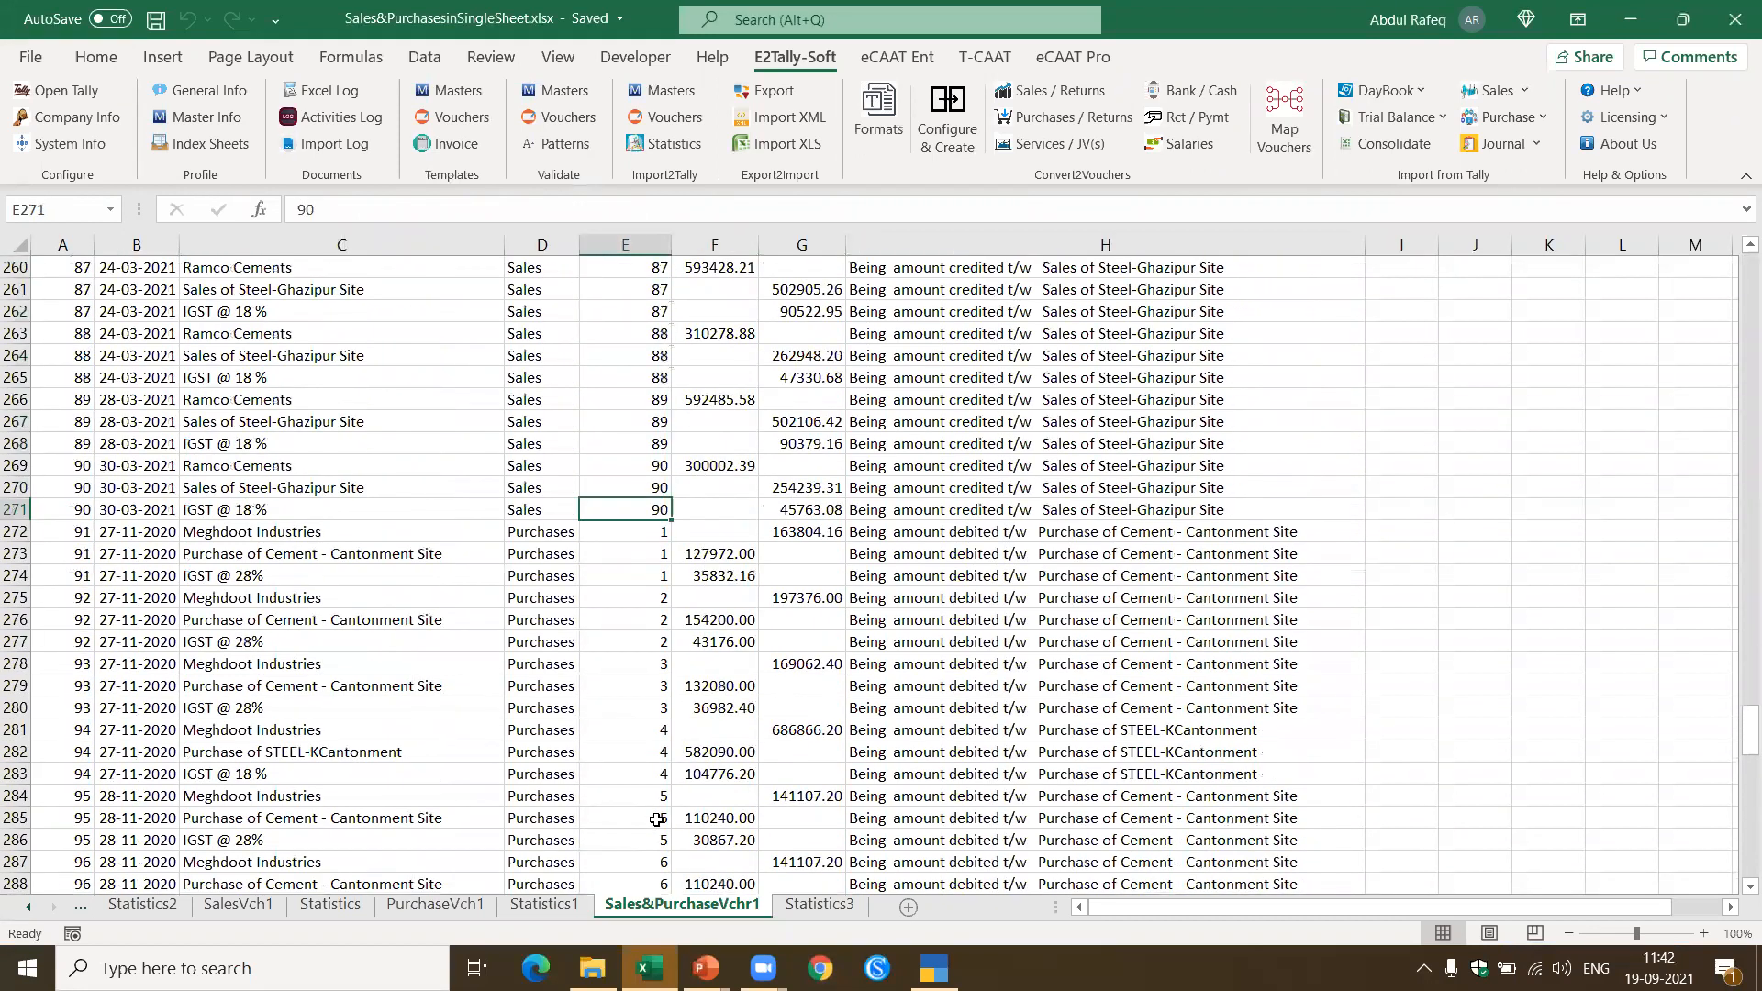
# Step: Examine the date, debit and credit entries of the first purchase voucher and the narration of the sales vouchers above it
pyautogui.press('Left')
pyautogui.press('Left')
pyautogui.press('Left')
pyautogui.press('Down')
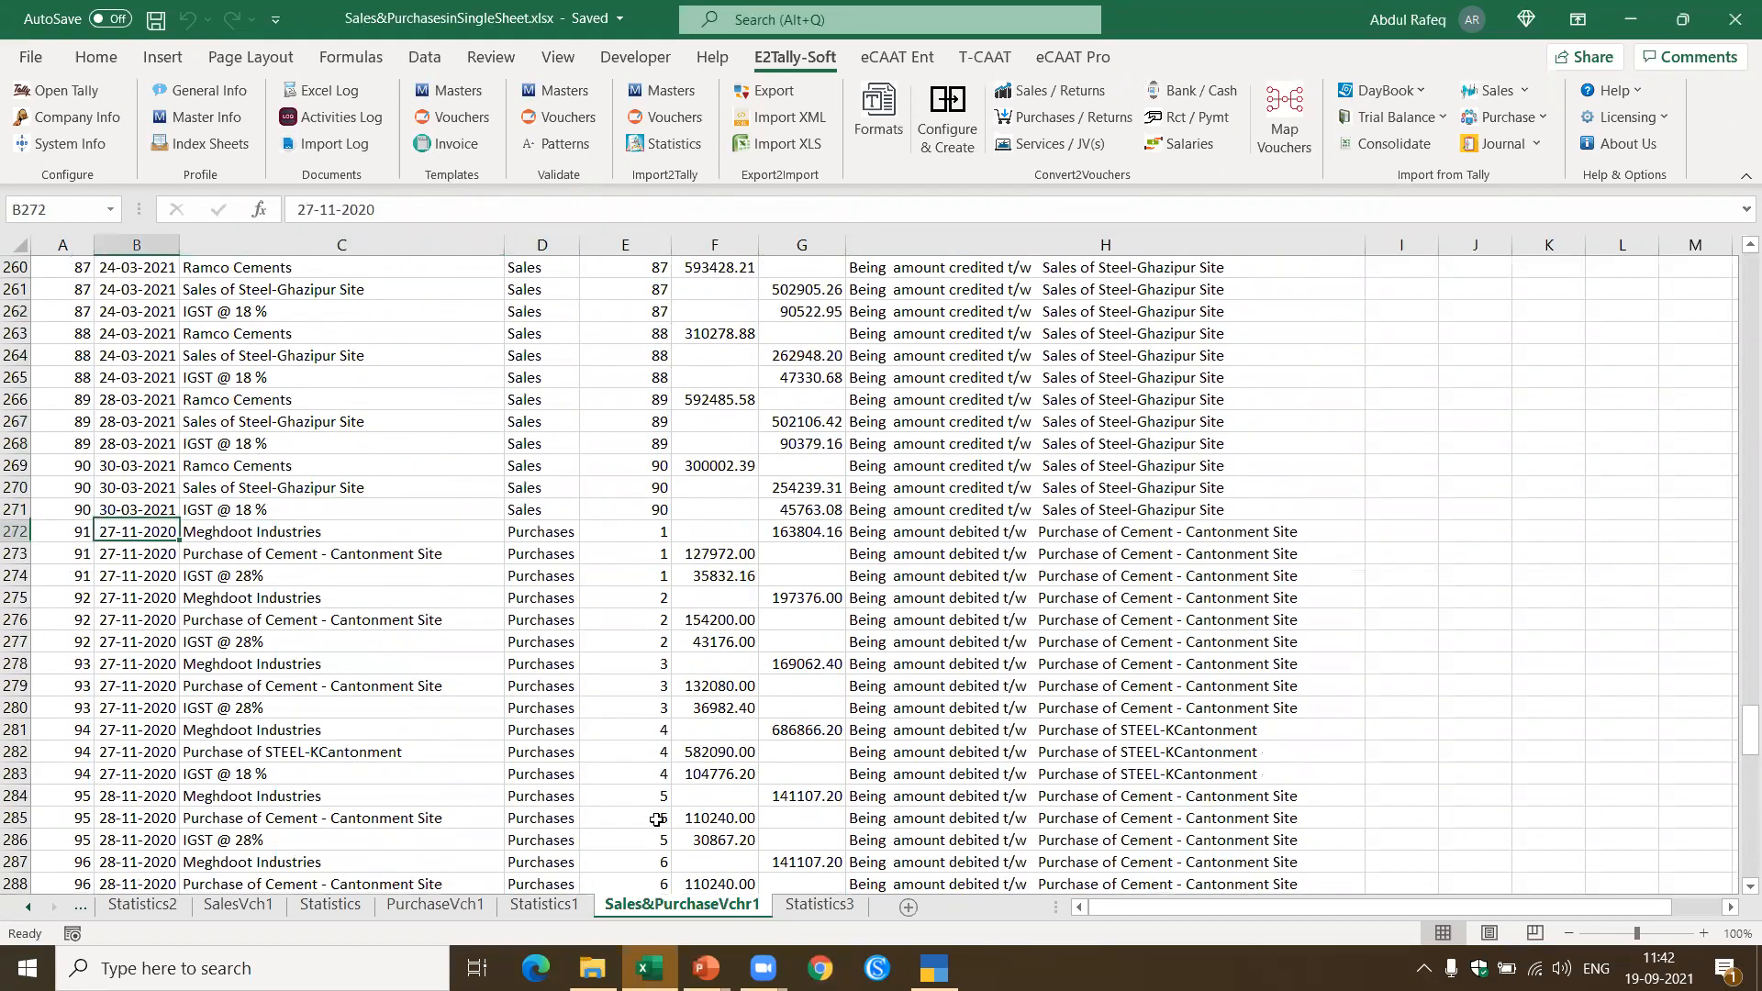
pyautogui.press('Right')
pyautogui.press('Right')
pyautogui.press('Right')
pyautogui.press('Right')
pyautogui.press('Right')
pyautogui.press('Down')
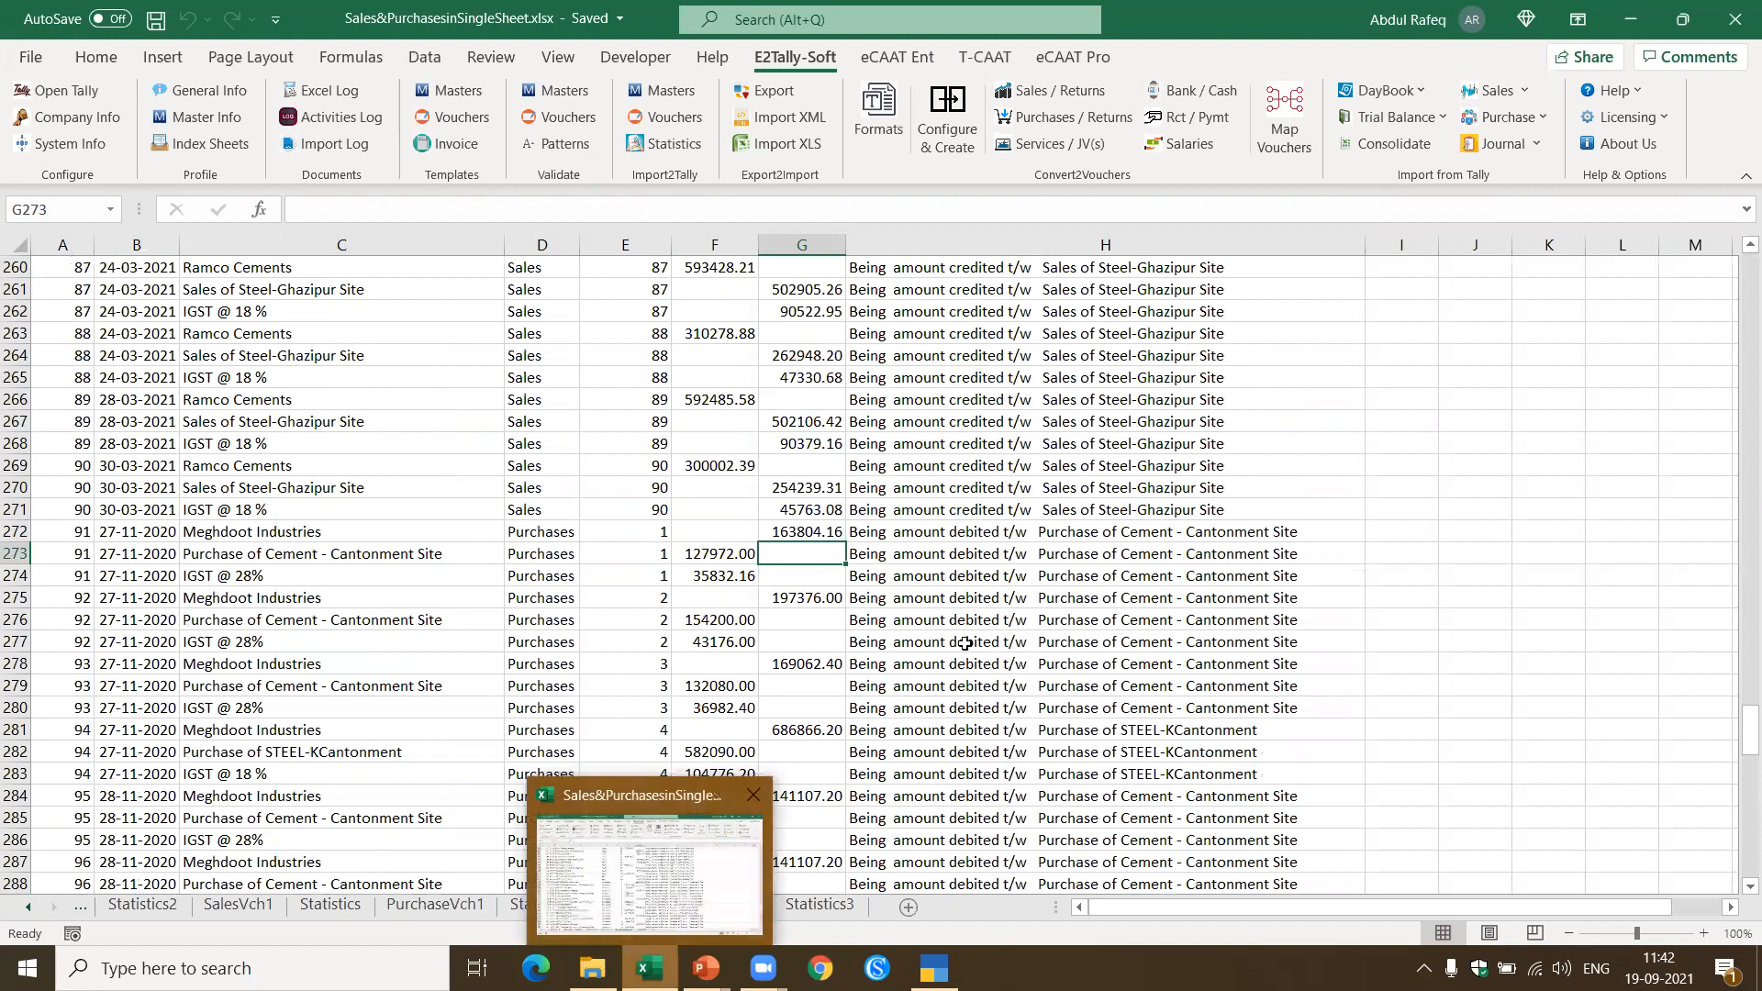
pyautogui.click(1090, 445)
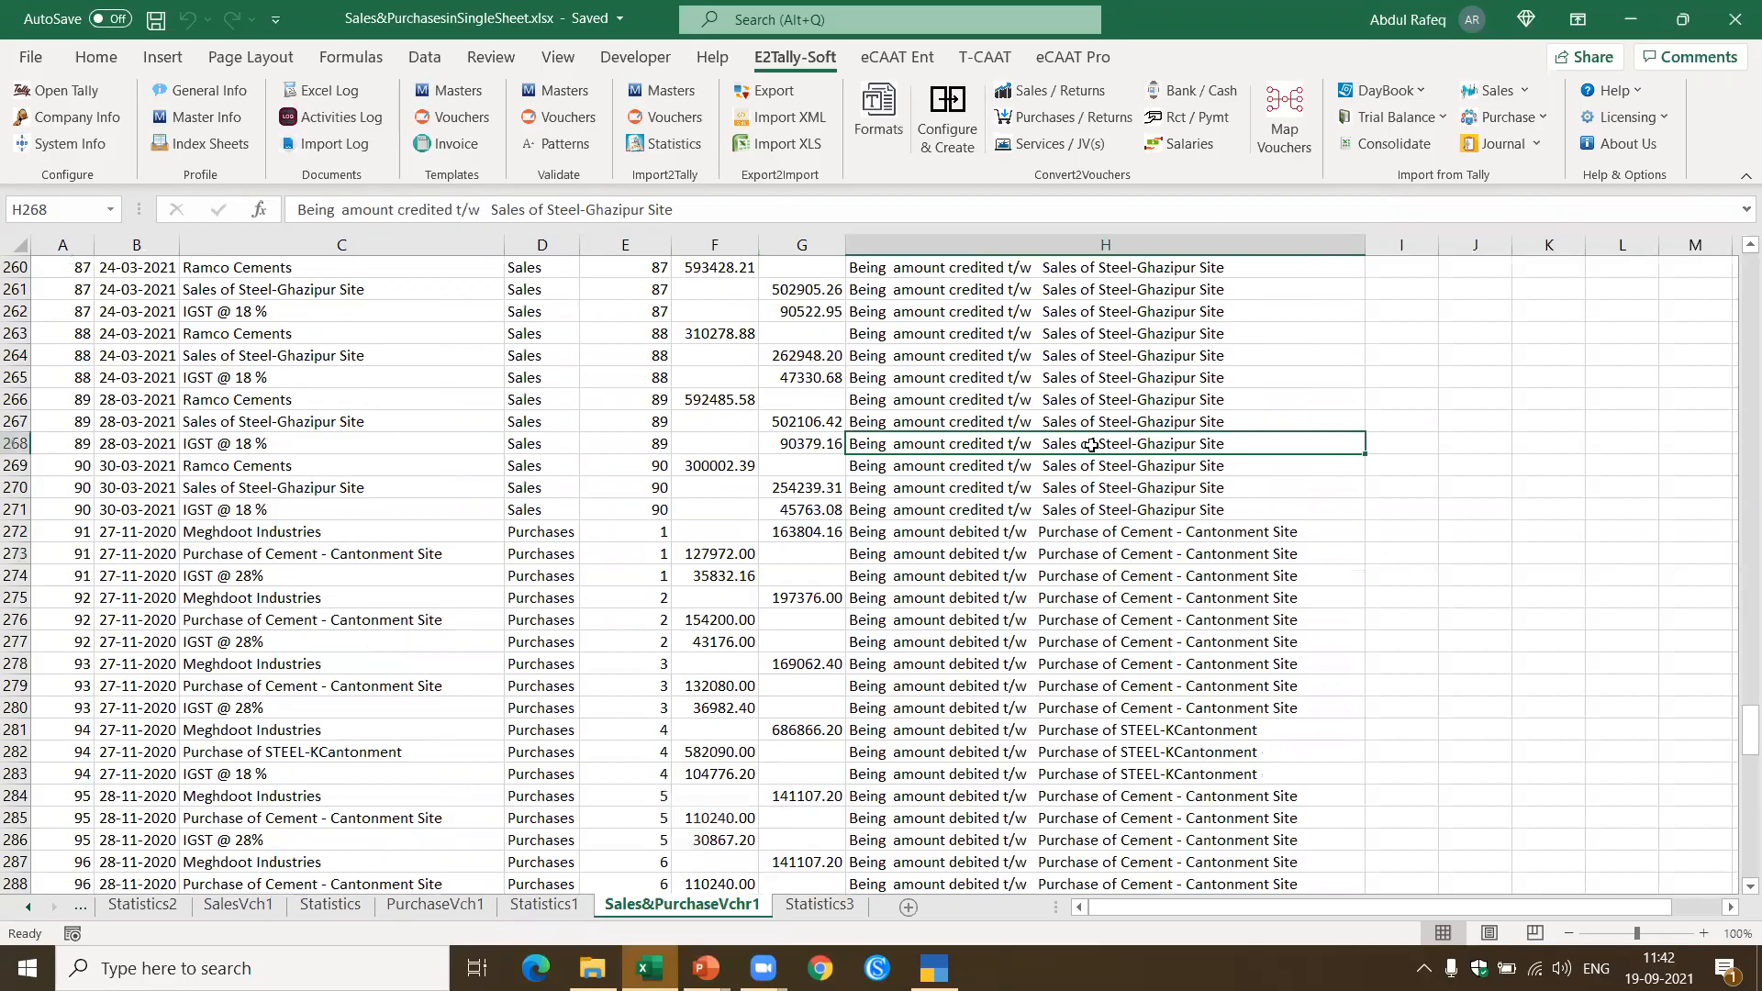
# Step: Advance the PowerPoint slide show to the Conversion of Sales & Returns demo slide and switch back to the Excel workbook
pyautogui.hotkey('alt', 'Tab')
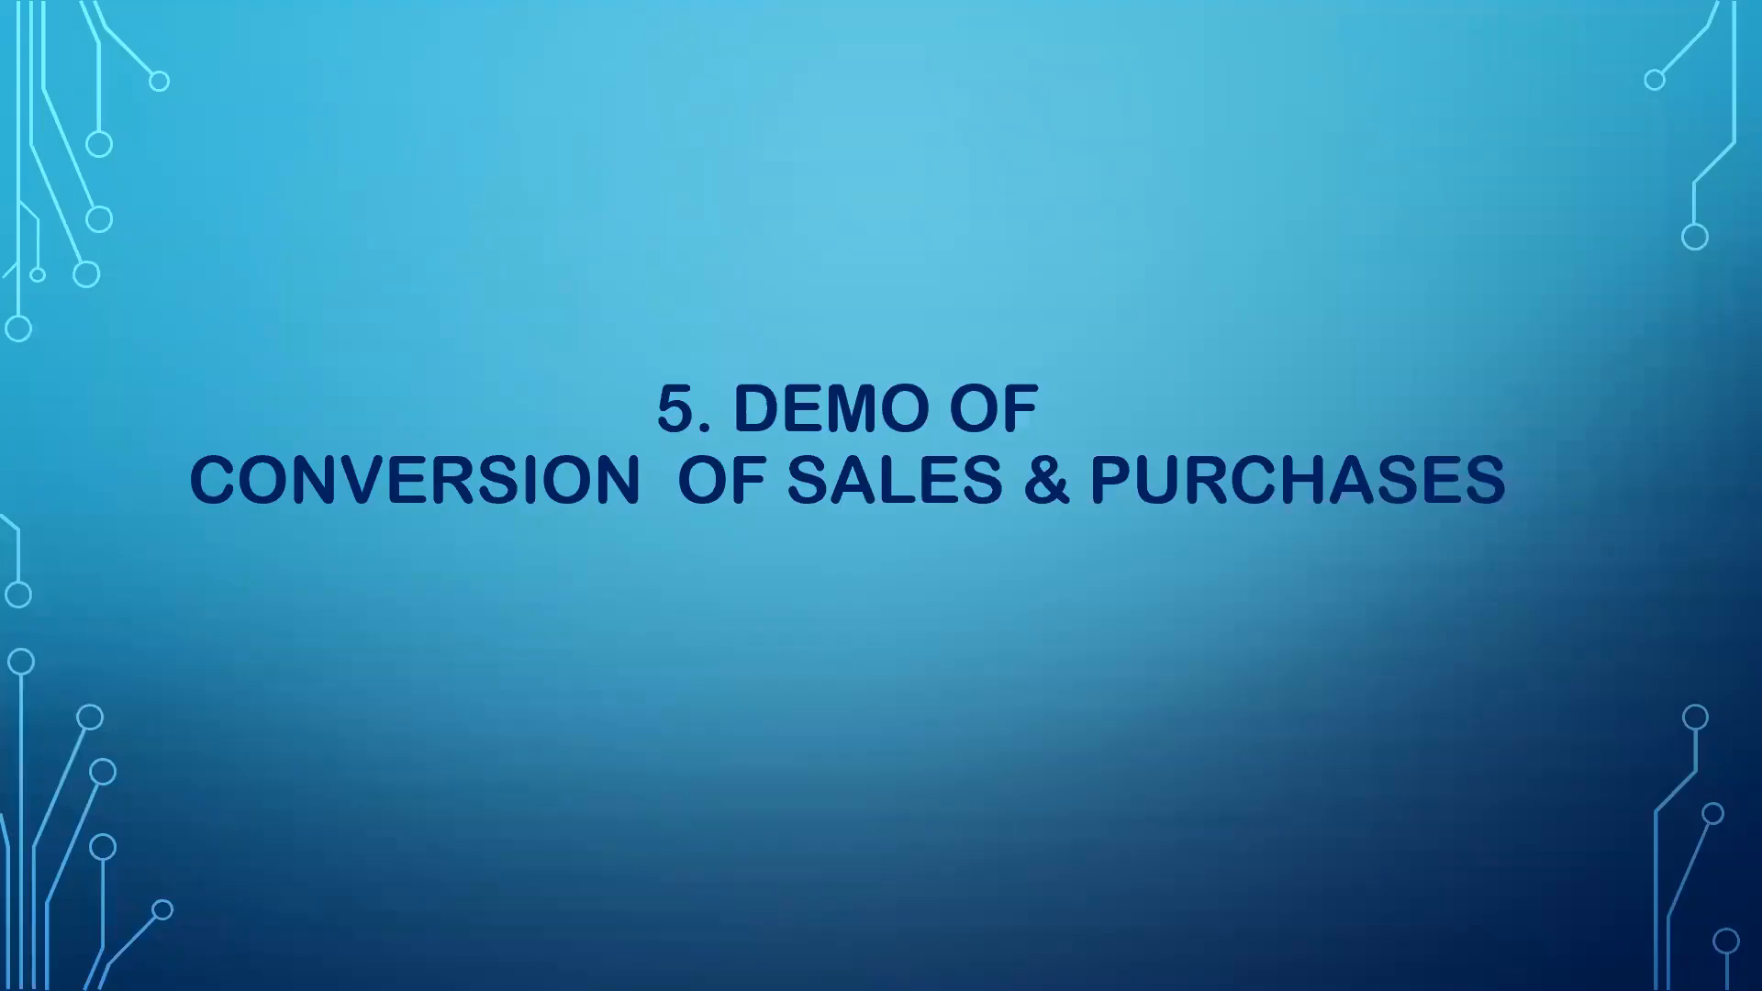
pyautogui.press('Right')
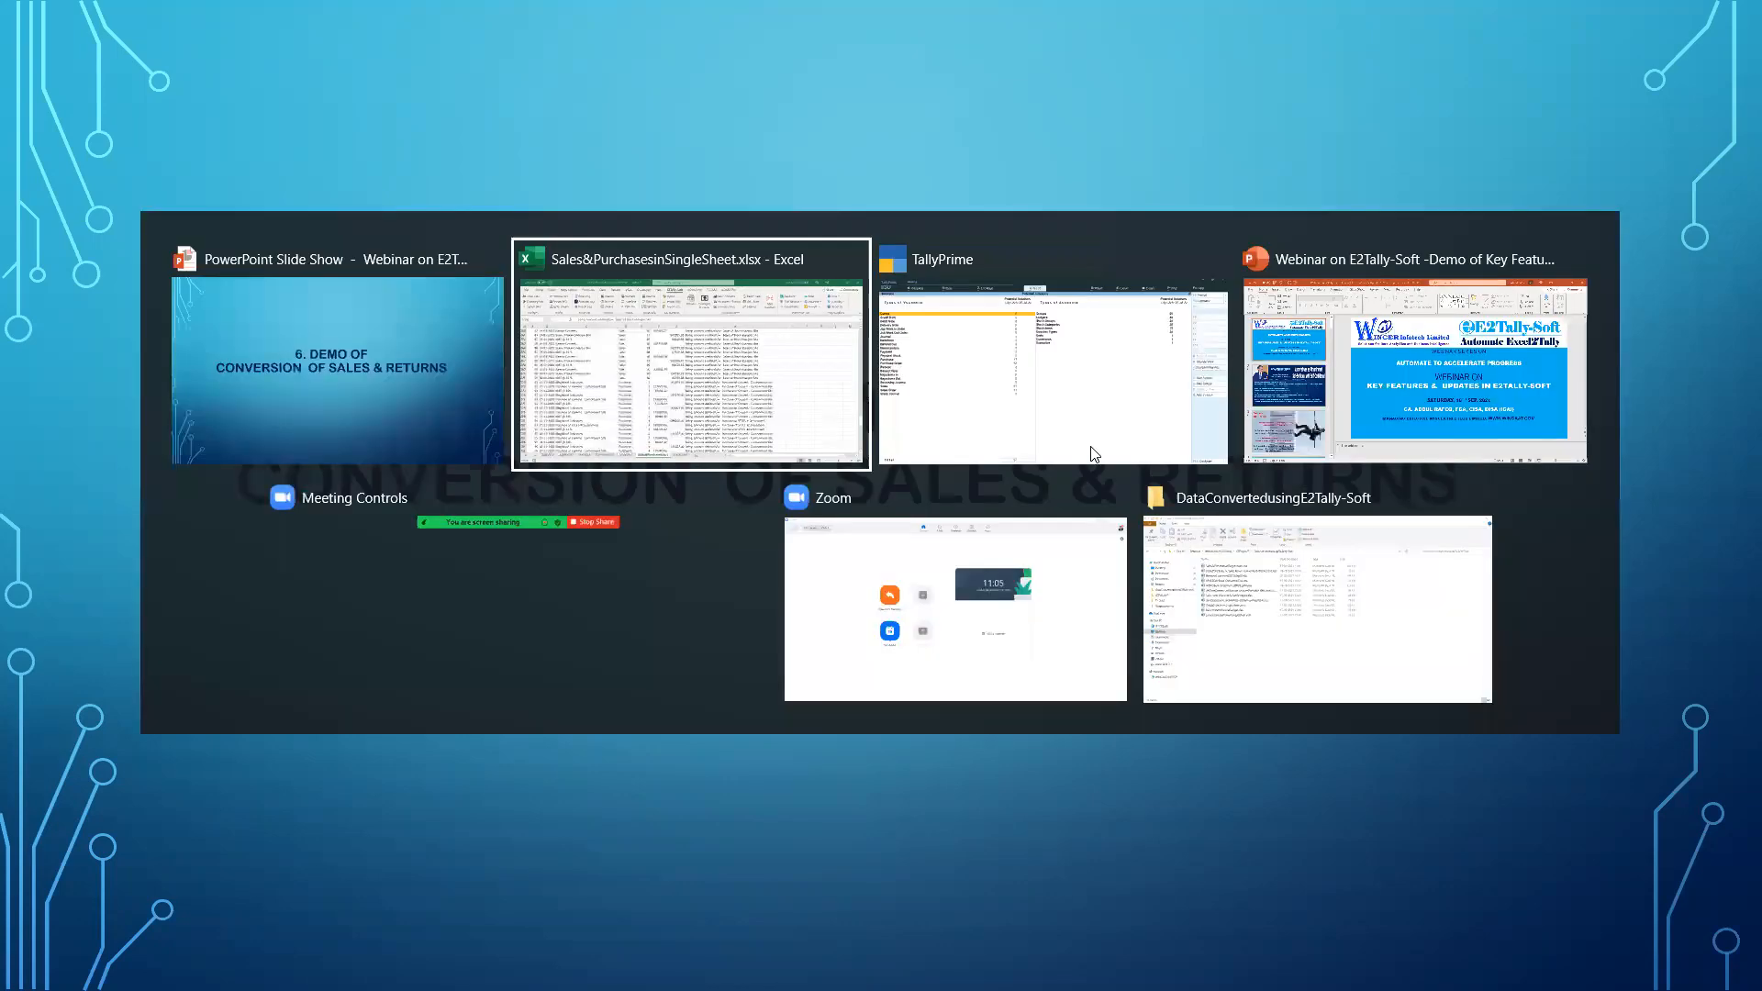
pyautogui.hotkey('alt', 'Tab')
pyautogui.click(1082, 481)
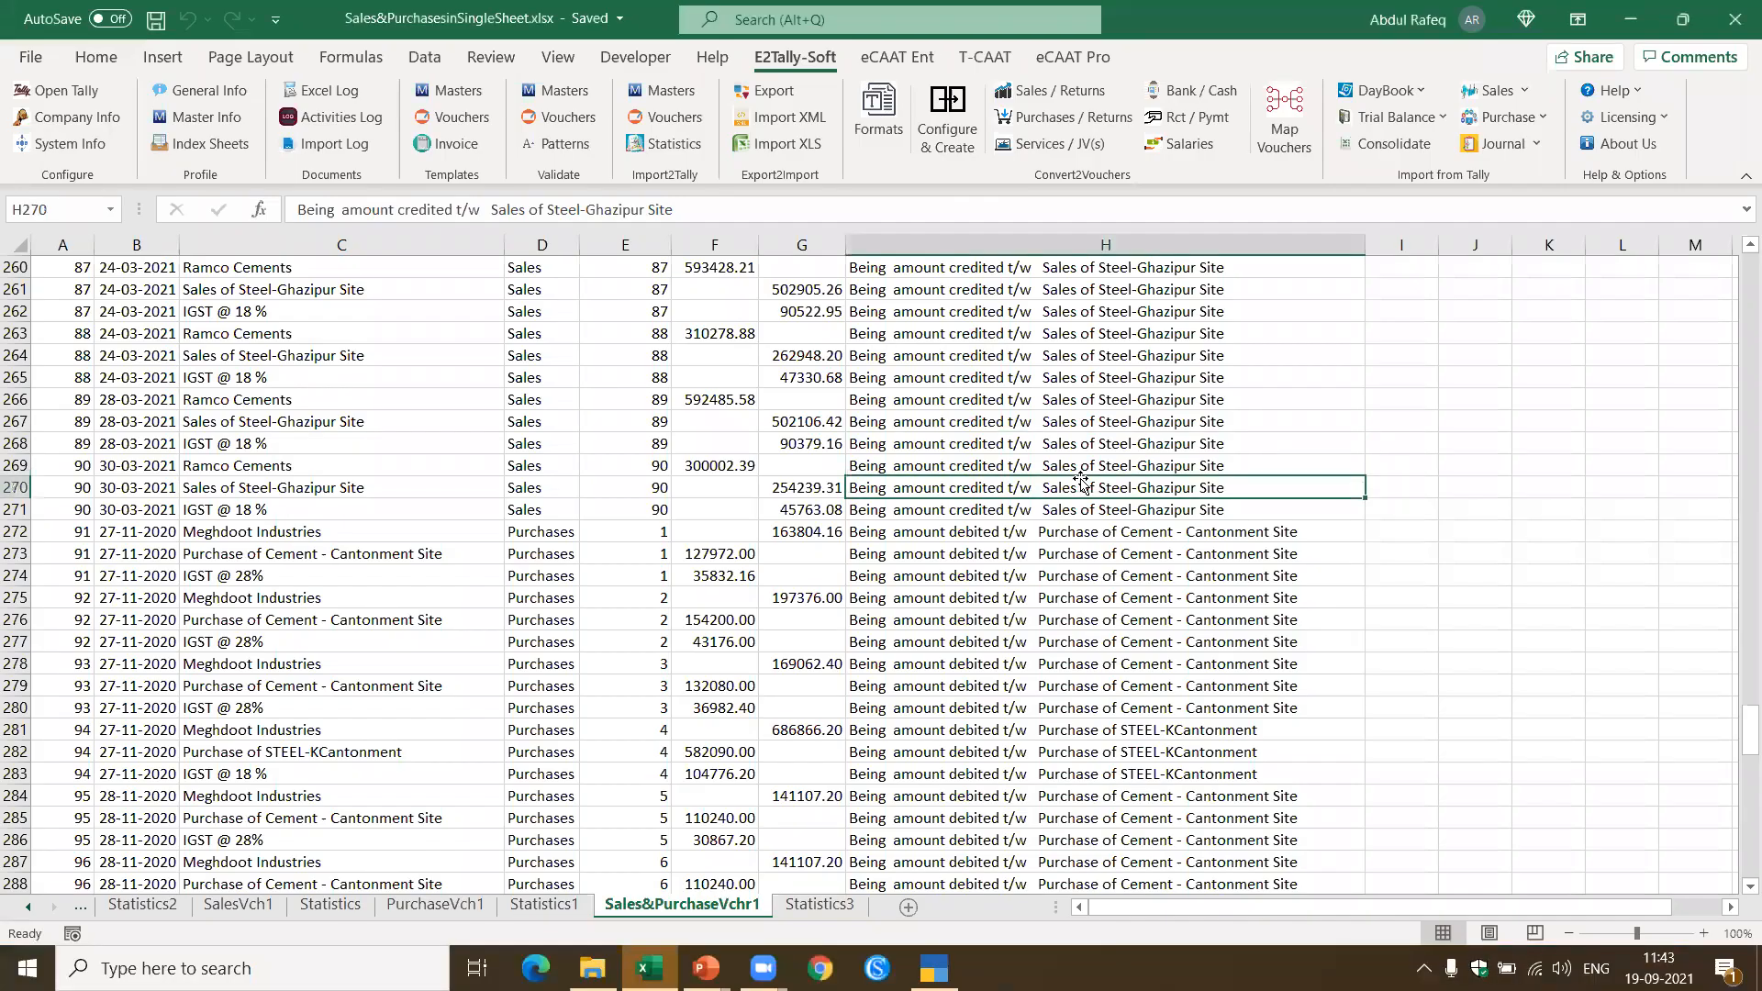
# Step: Look through the DataConvertedusingE2Tally-Soft folder in File Explorer and return to the voucher sheet in Excel
pyautogui.click(592, 968)
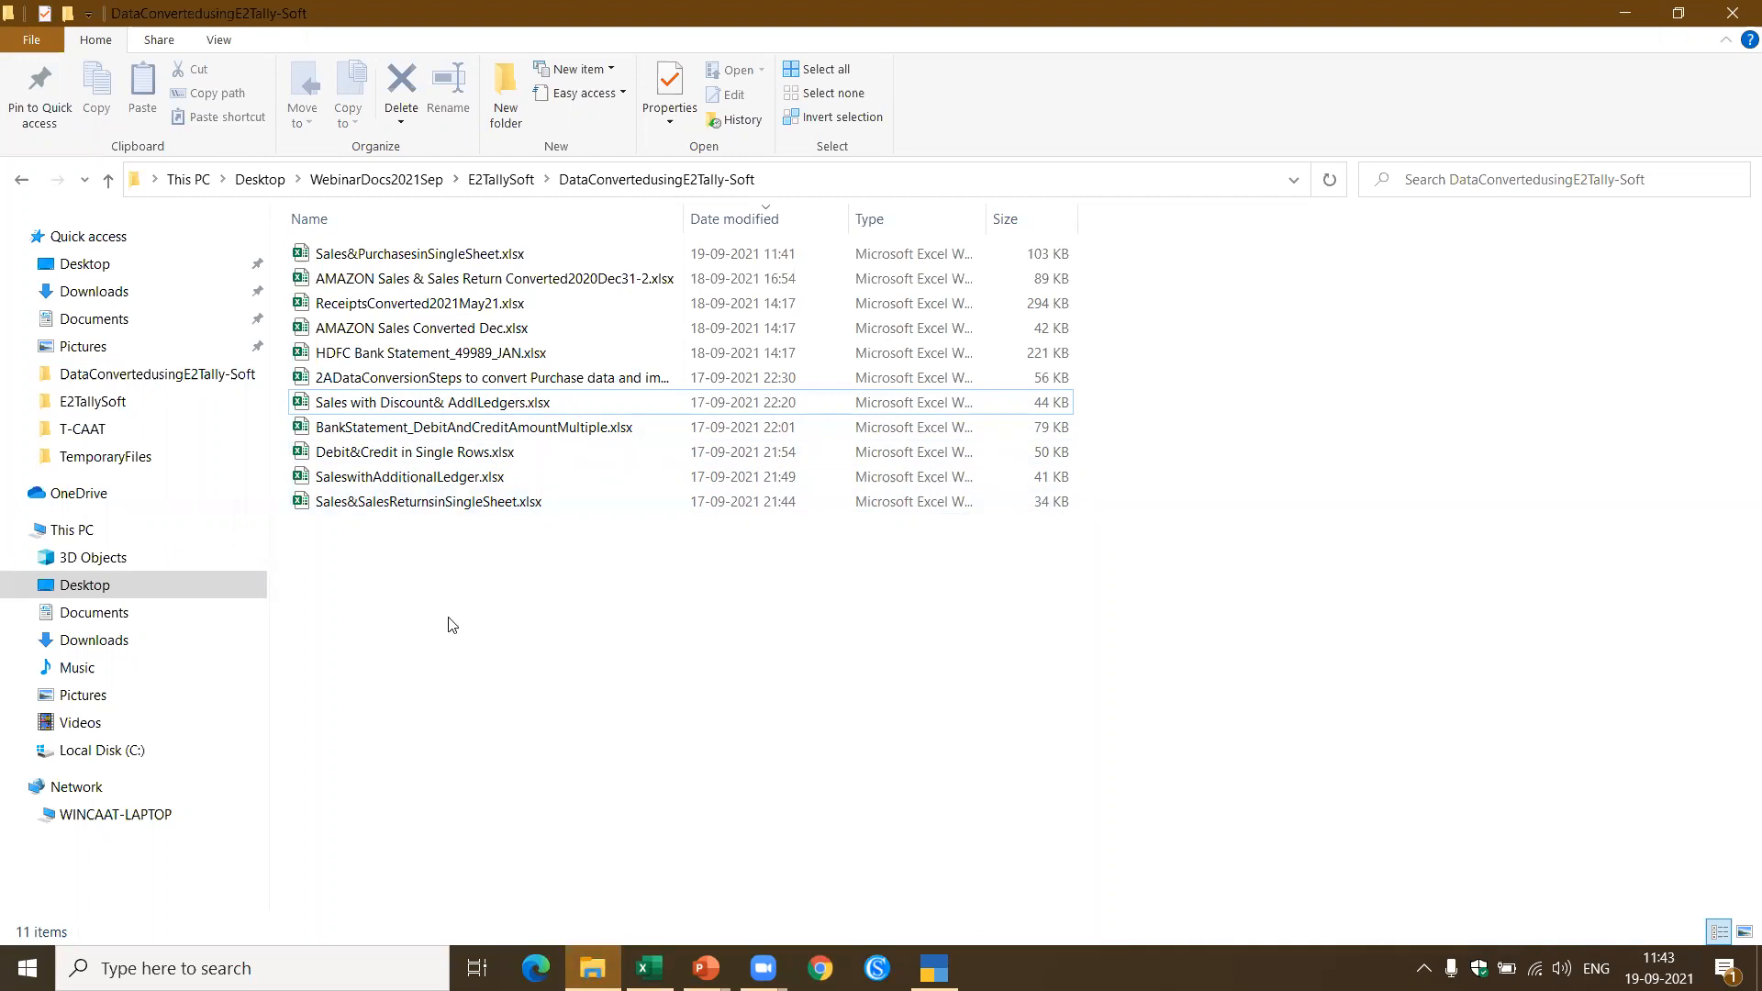
pyautogui.click(649, 968)
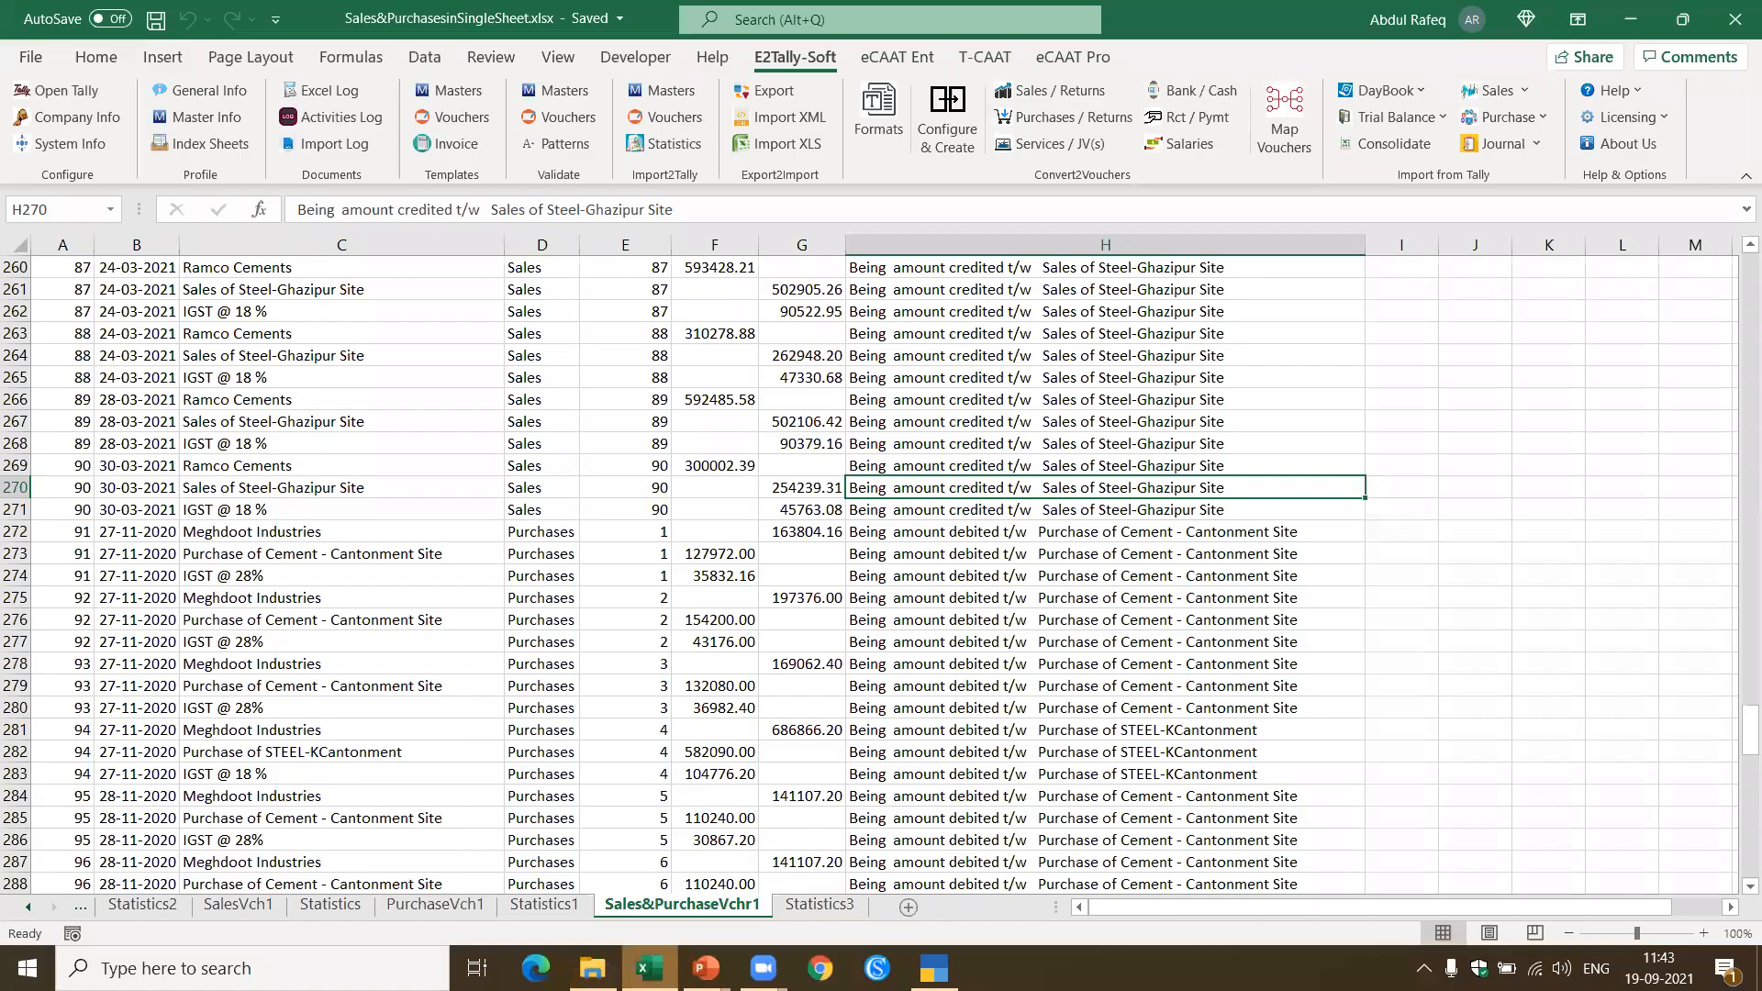
pyautogui.click(956, 445)
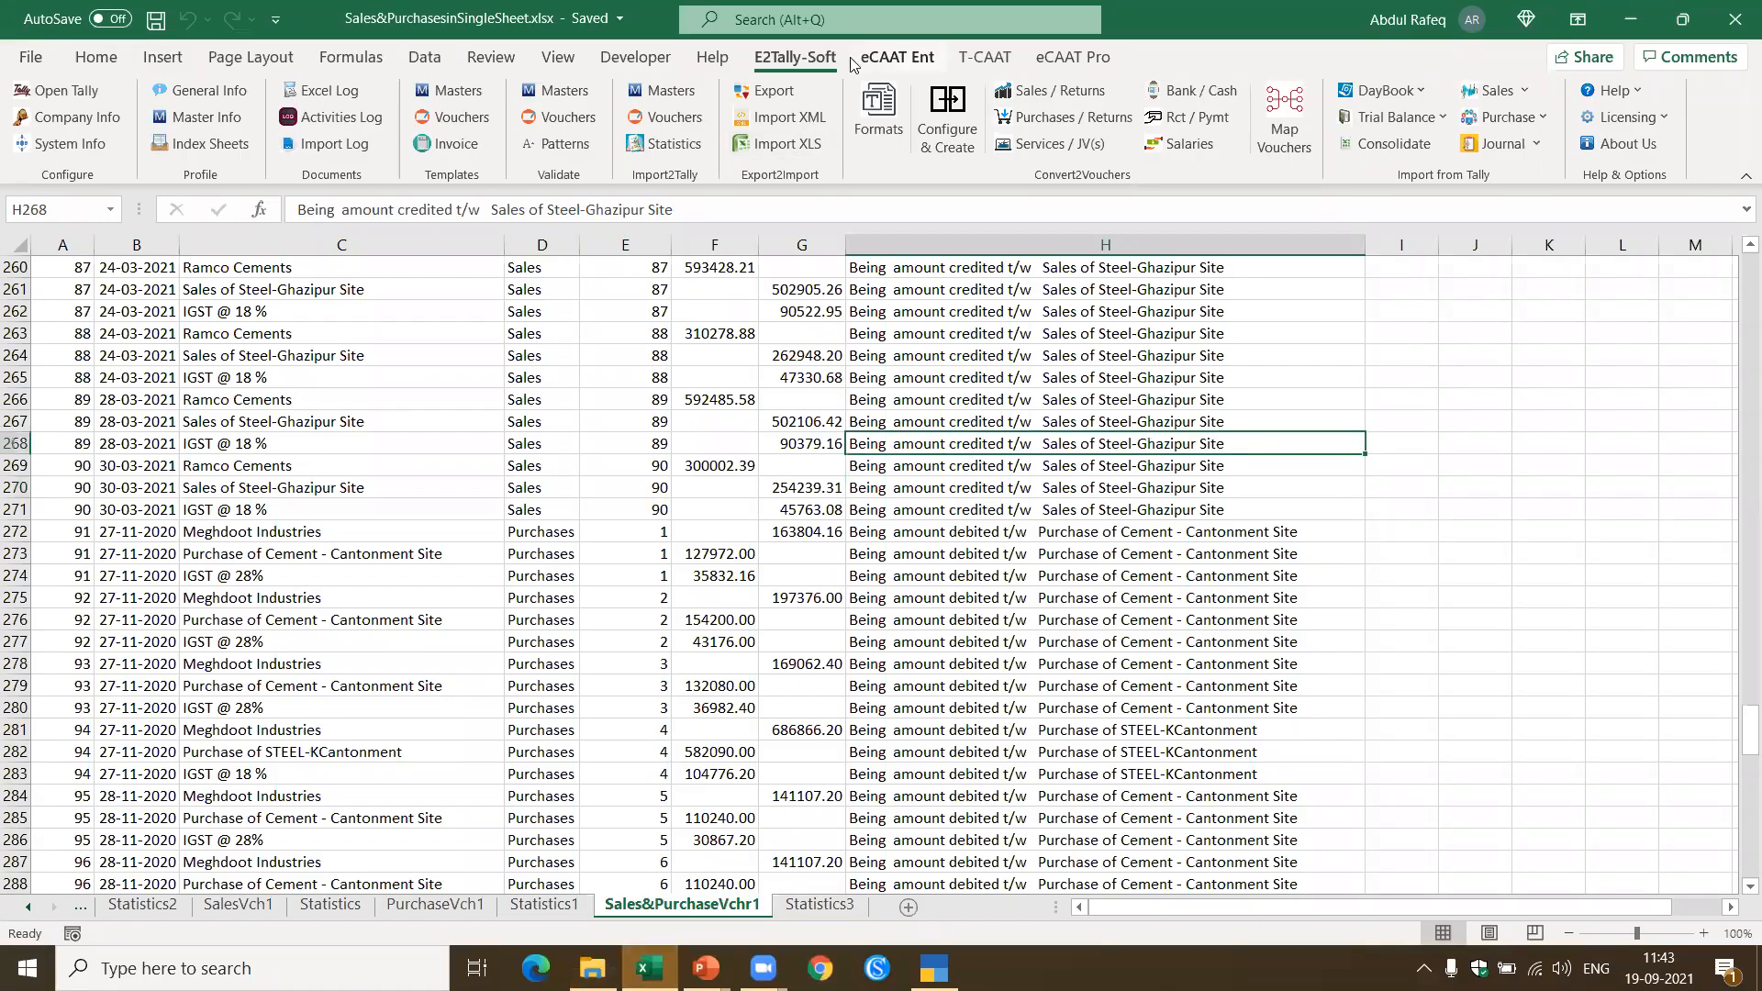
# Step: Open fresh sample data for the single-rate Sales & Returns in Single Sheet format
pyautogui.click(885, 110)
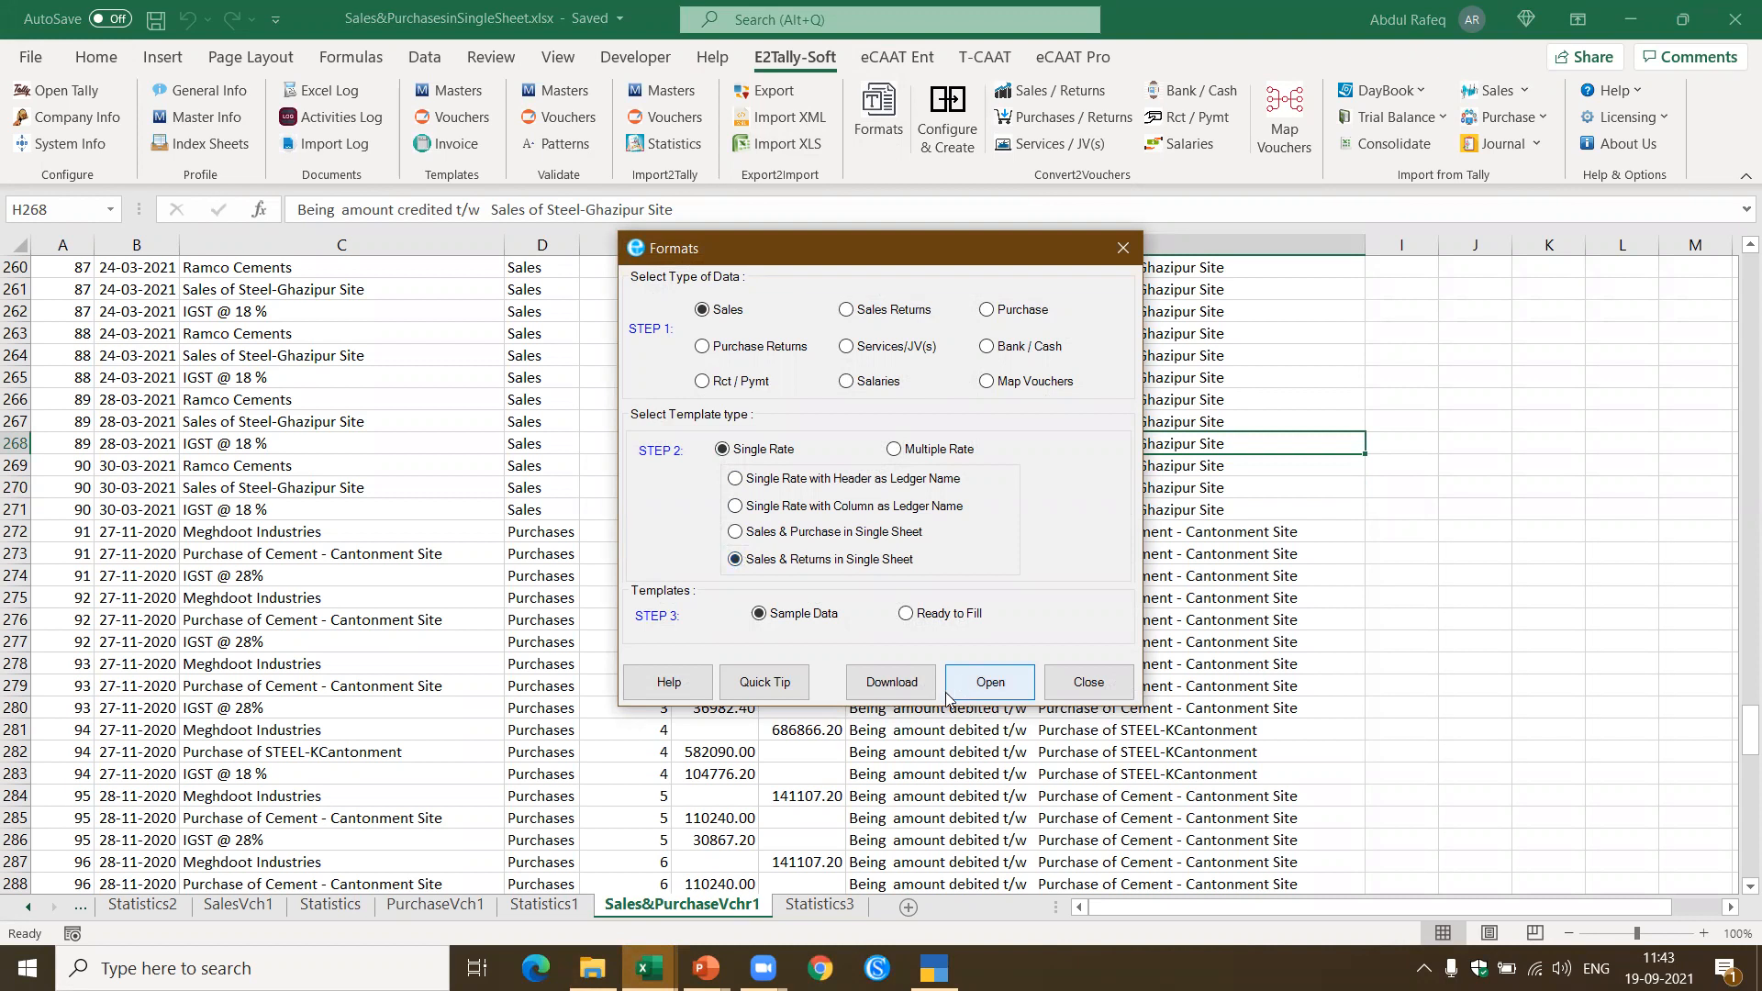
pyautogui.click(1000, 692)
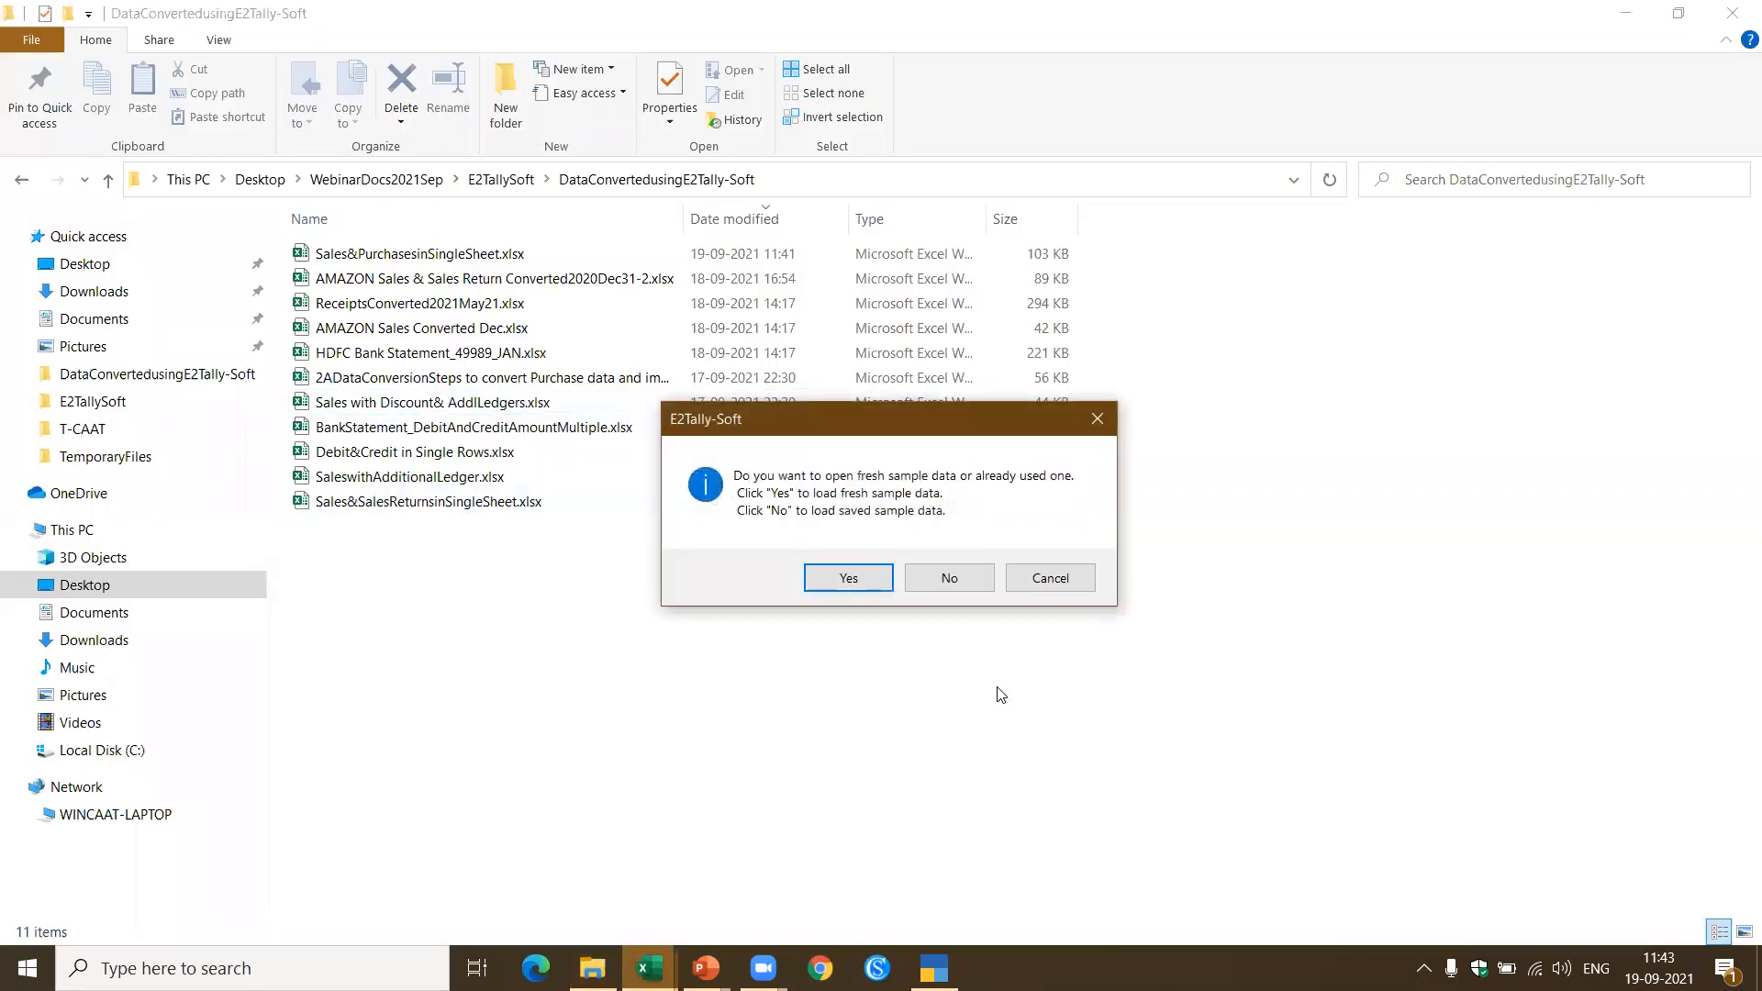
pyautogui.click(846, 579)
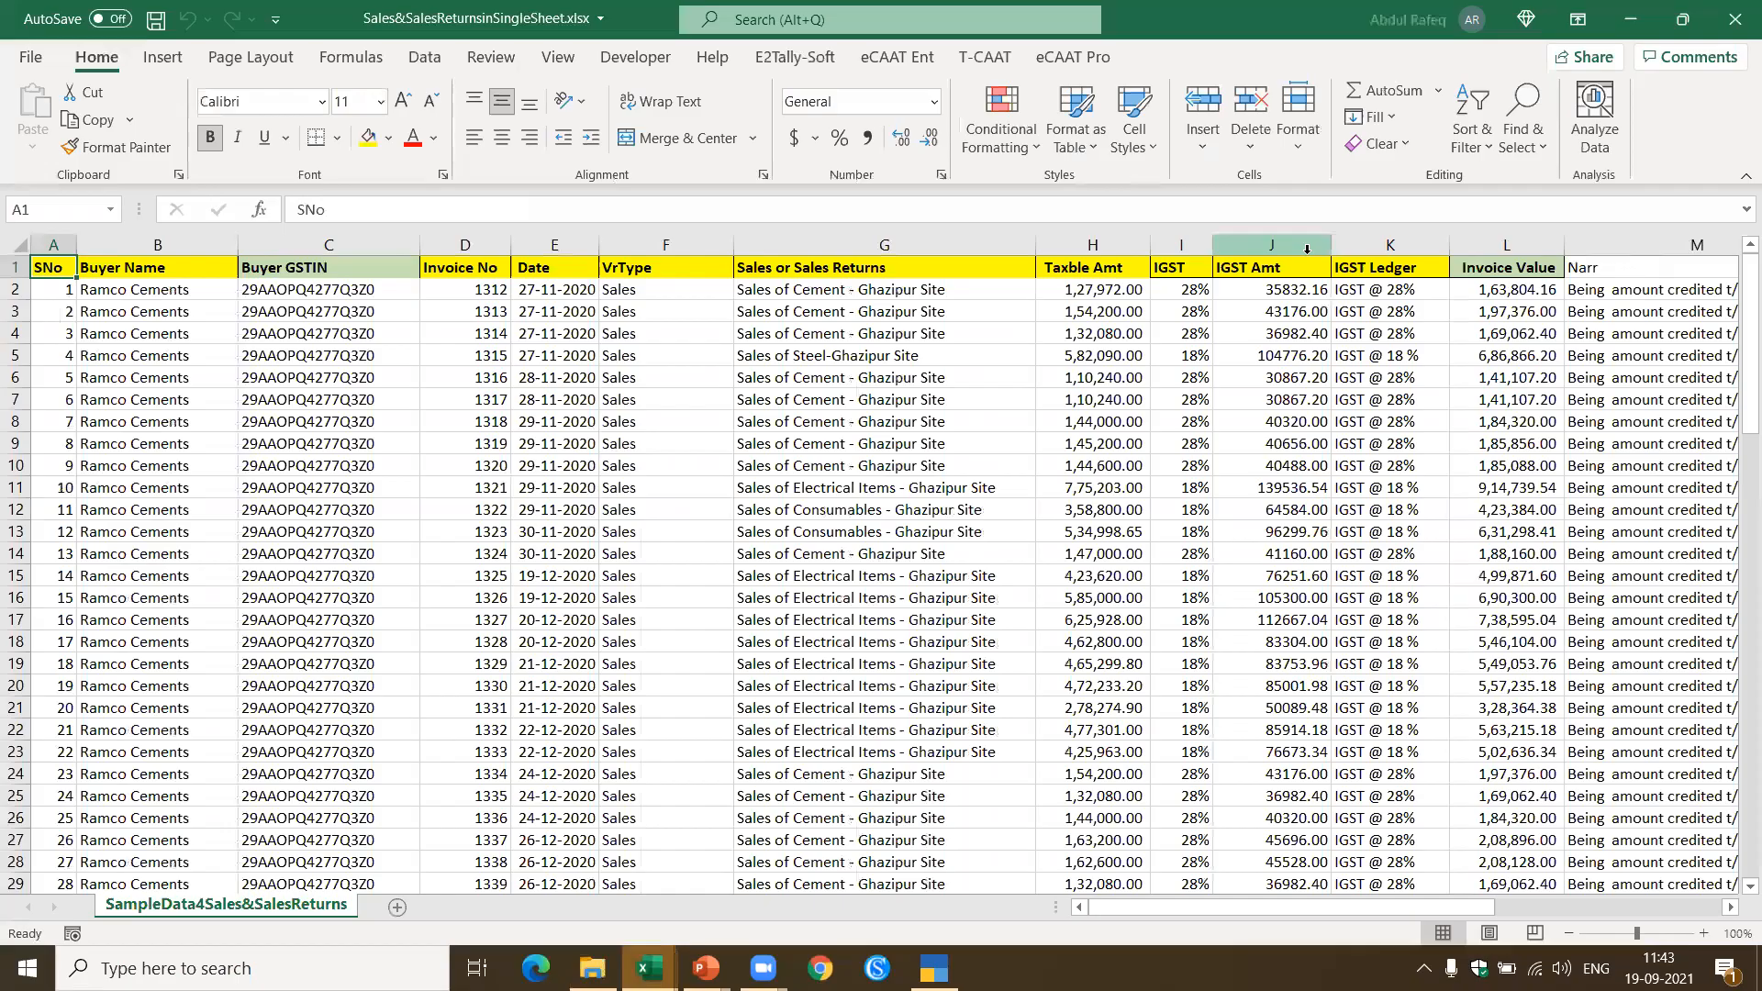
# Step: Look over the buyer name and sales ledger columns at the start of the SampleData4Sales&SalesReturns sheet
pyautogui.rightClick(817, 401)
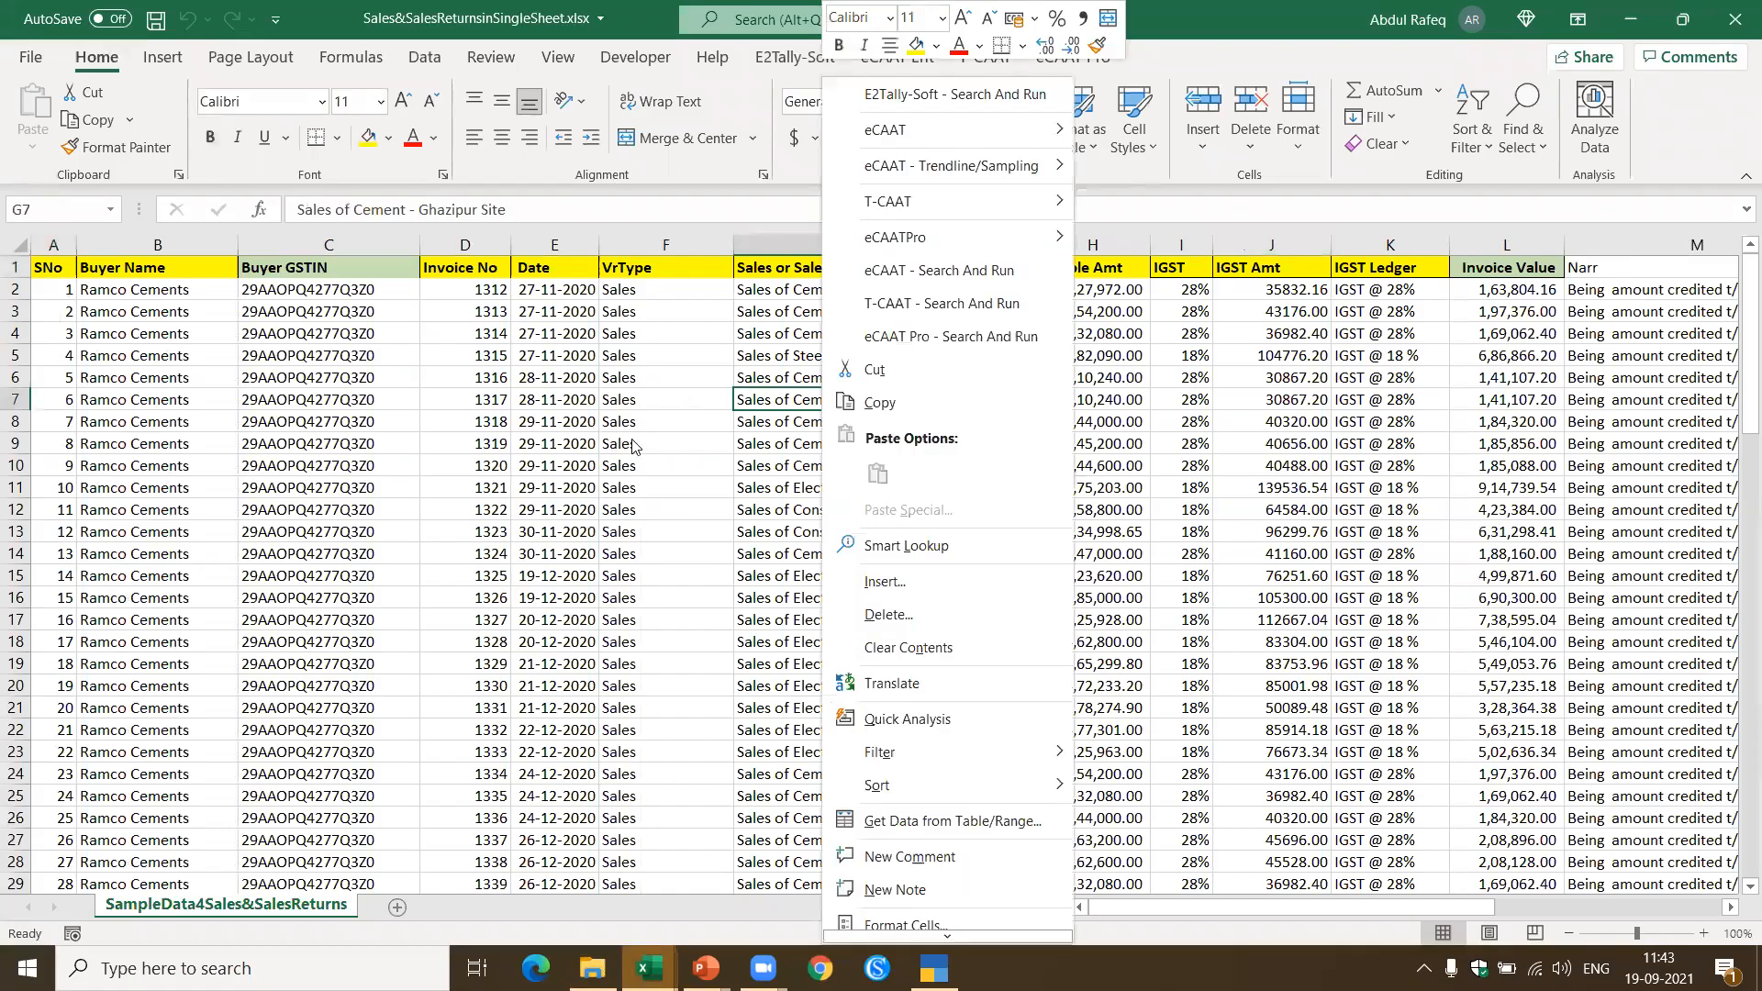
pyautogui.press('Escape')
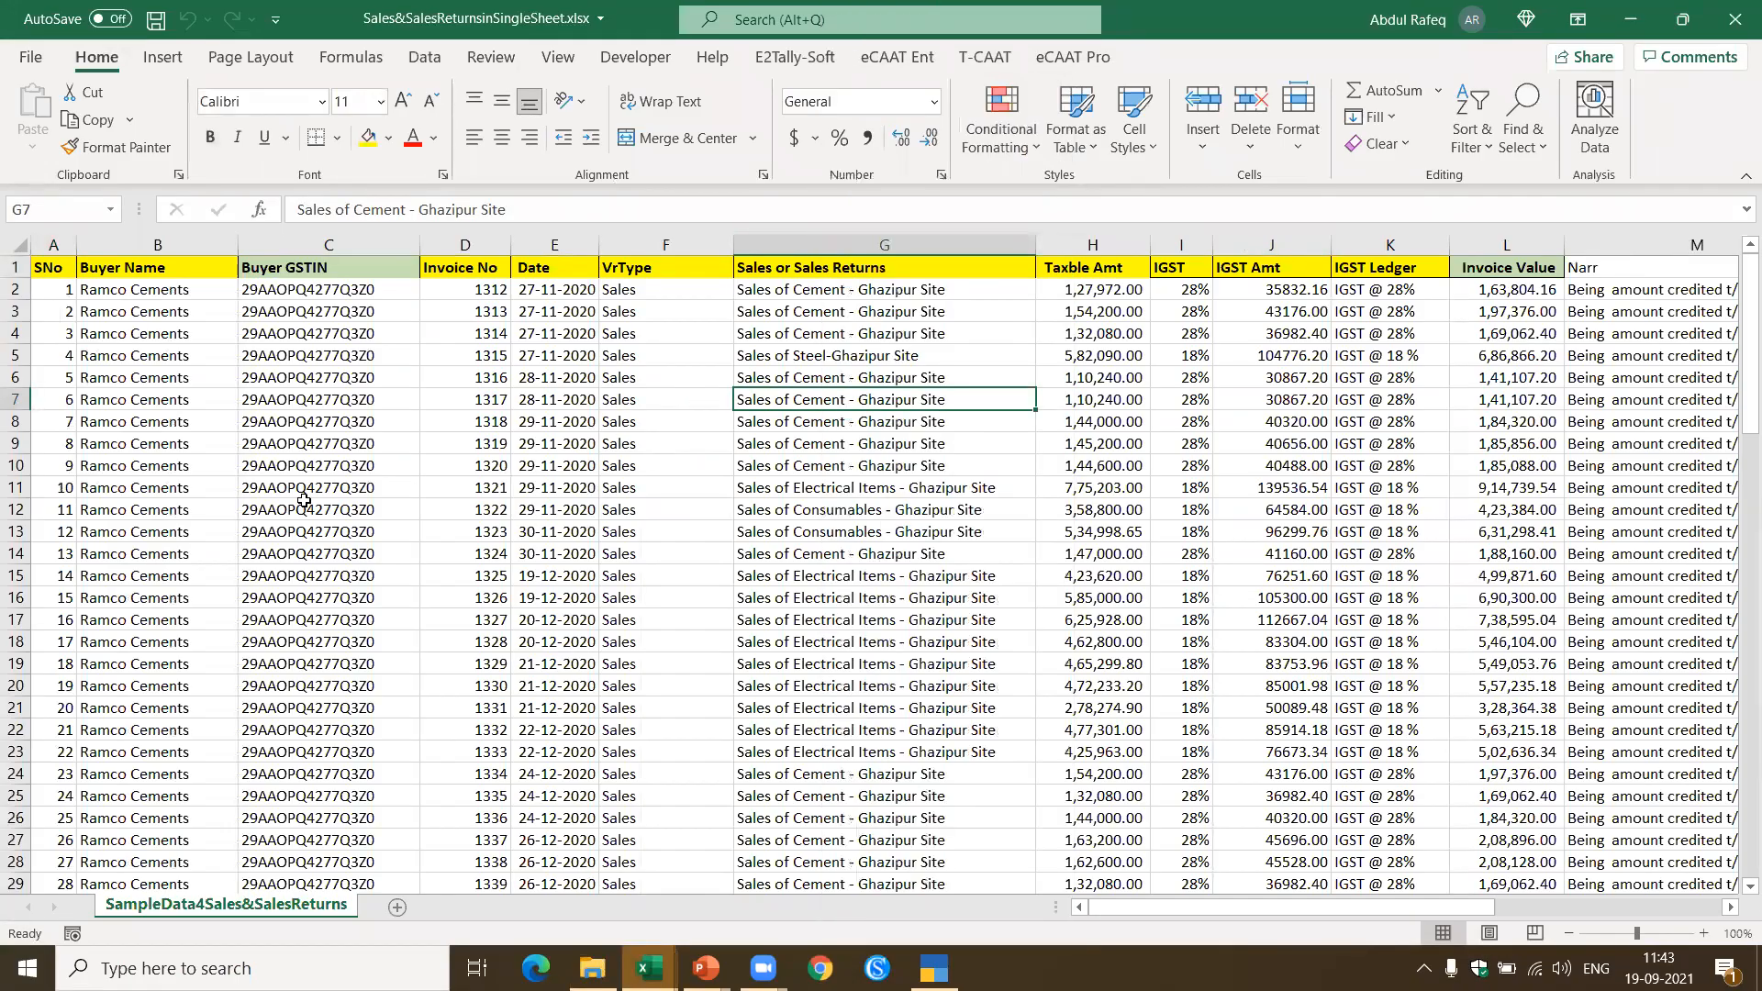
pyautogui.click(229, 450)
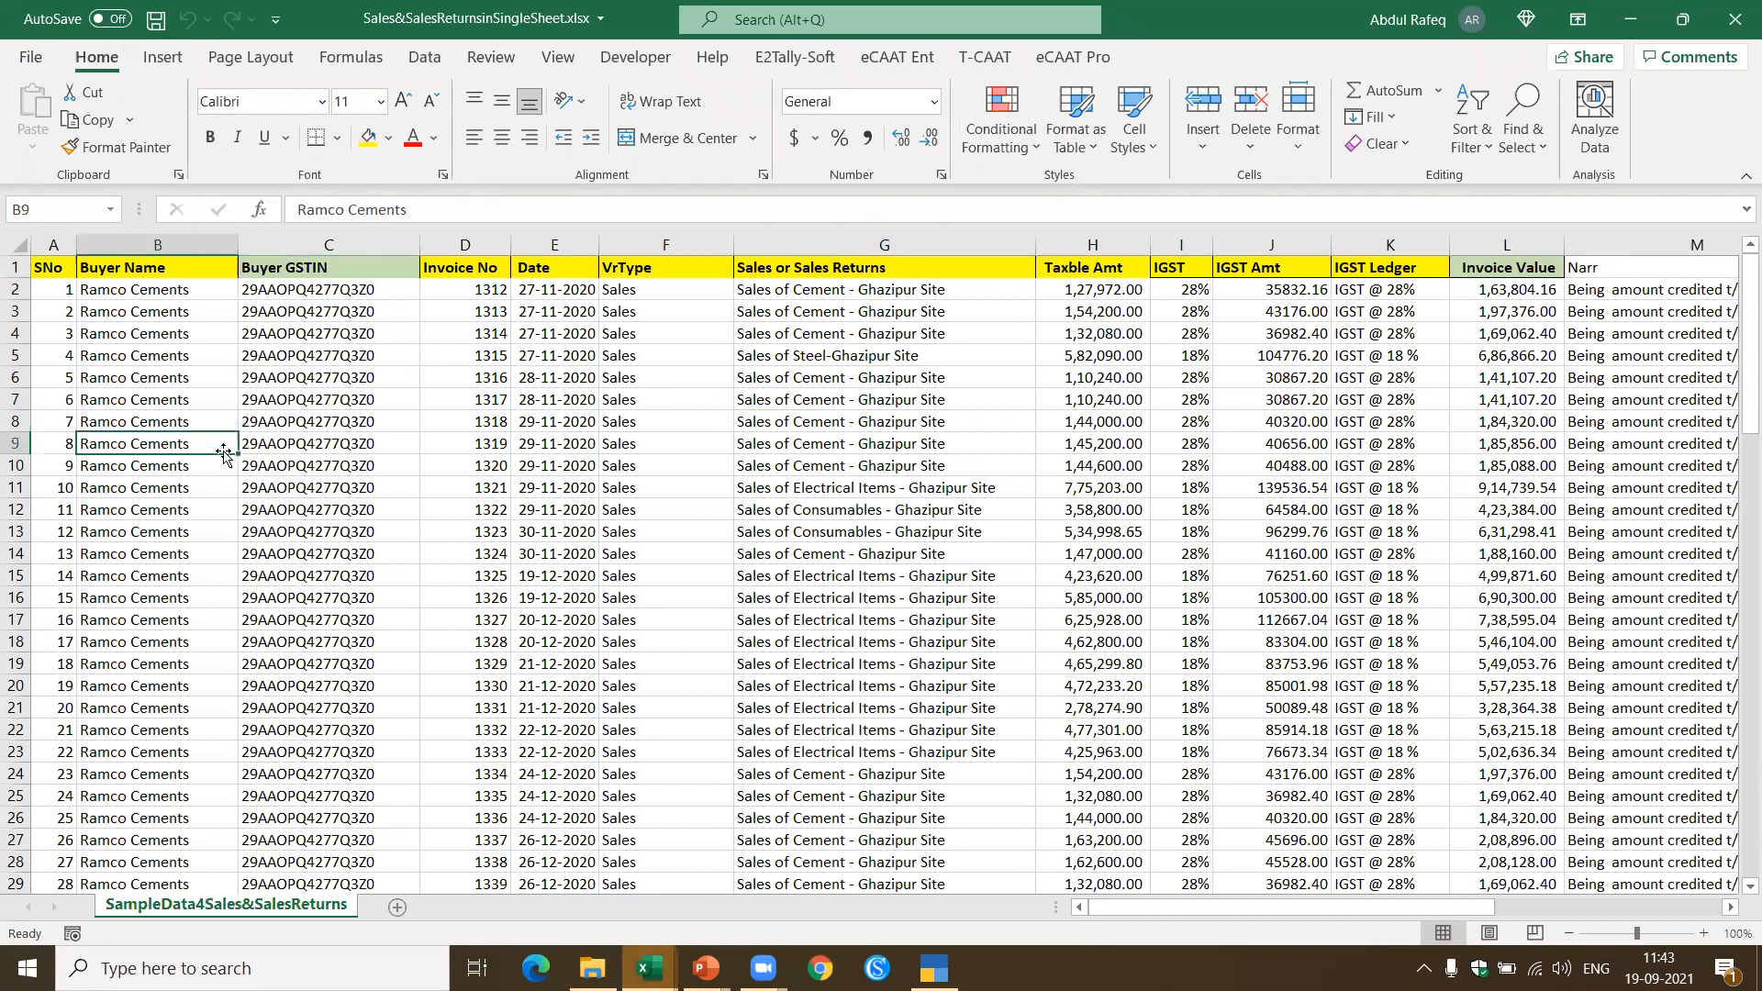
pyautogui.click(850, 358)
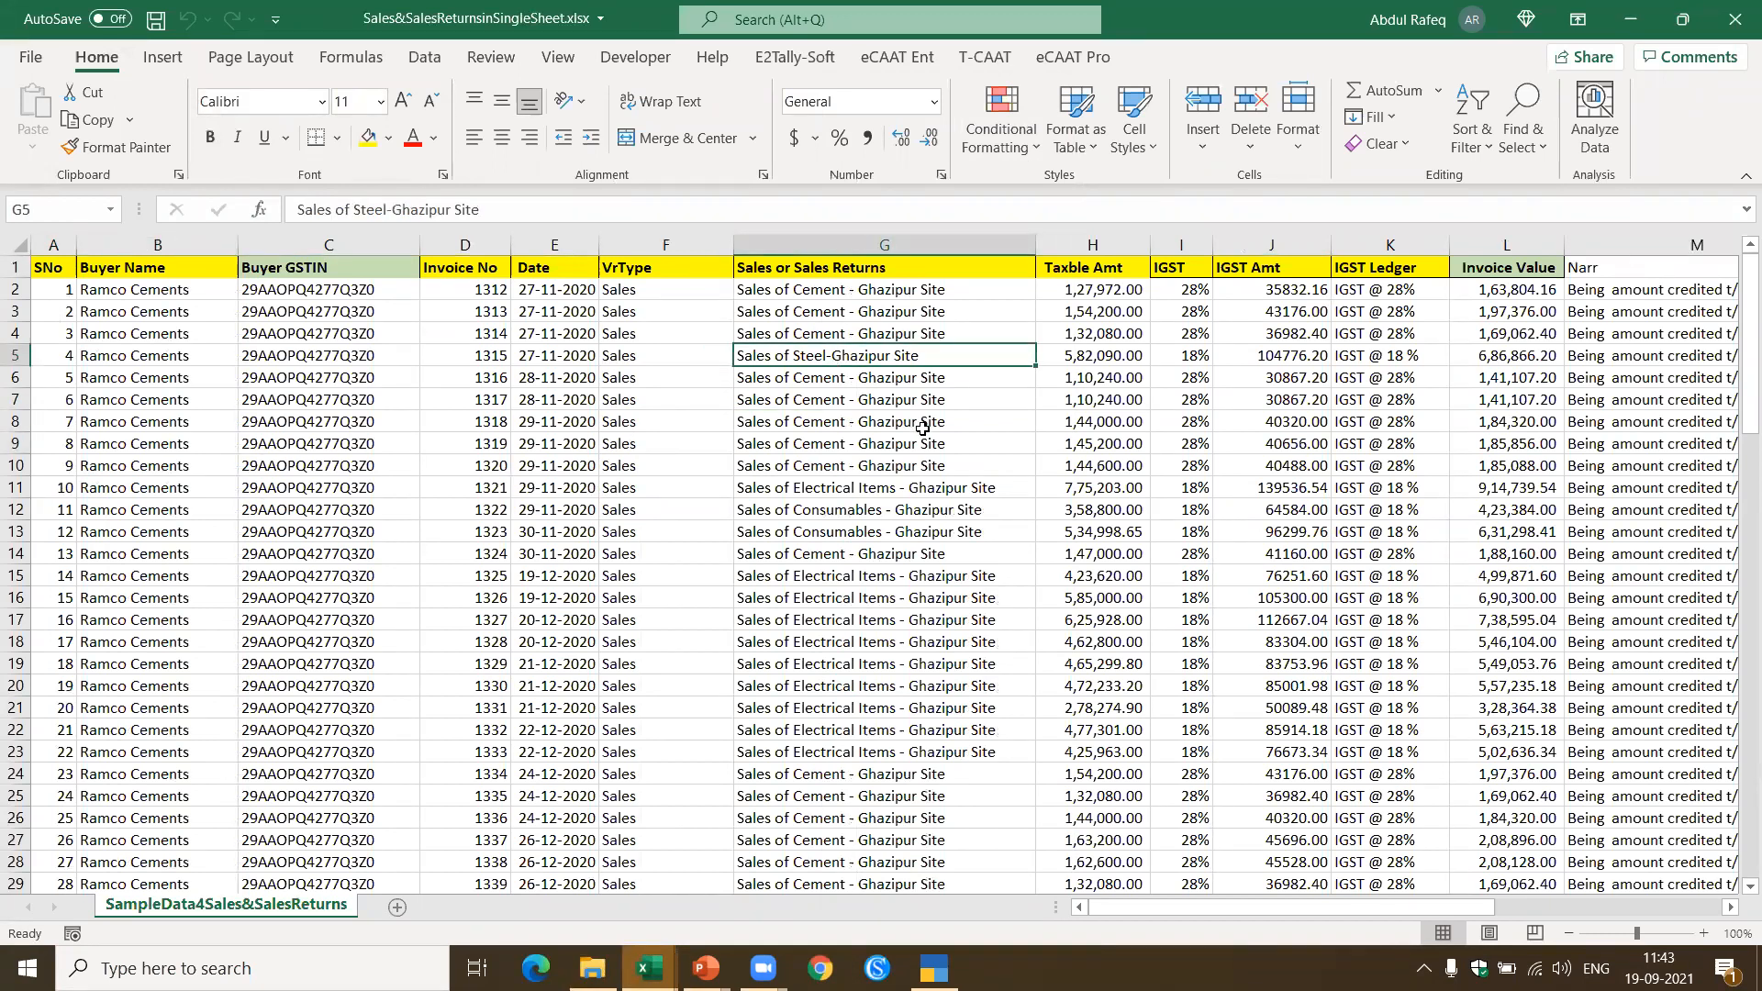
# Step: Examine the sales returns rows at the end of the sample data, including their dates, and return to the first cell
pyautogui.hotkey('ctrl', 'End')
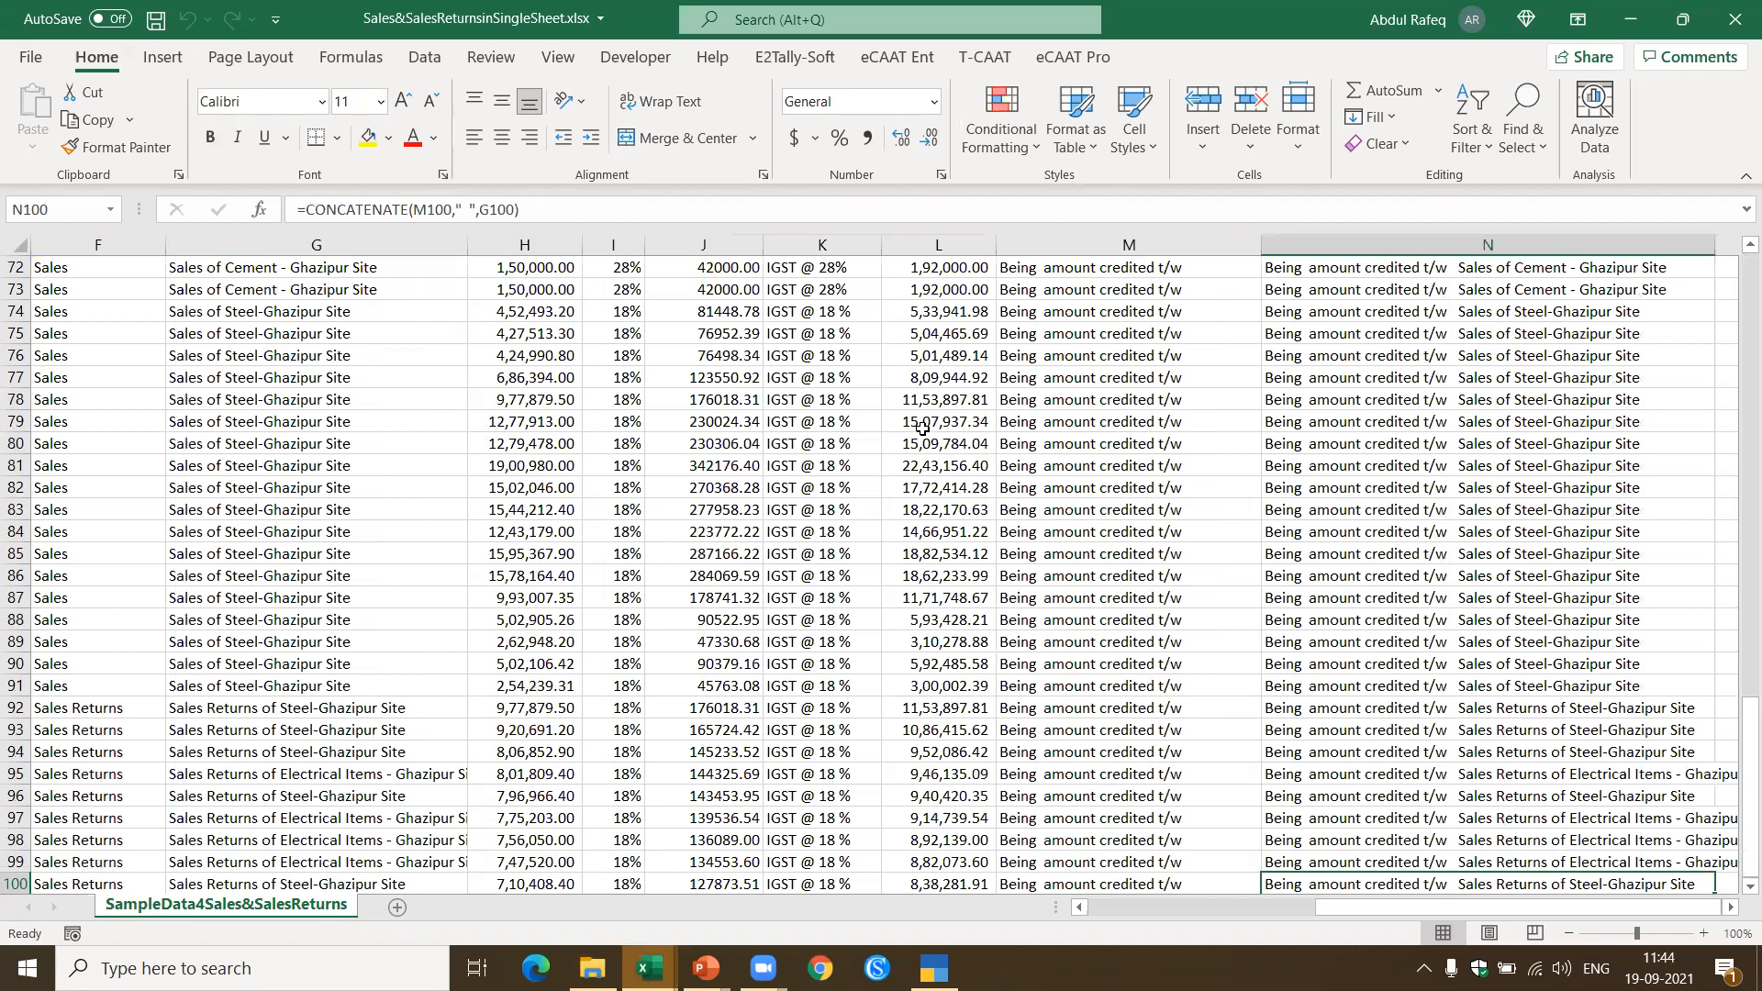
pyautogui.press('Left')
pyautogui.press('Home')
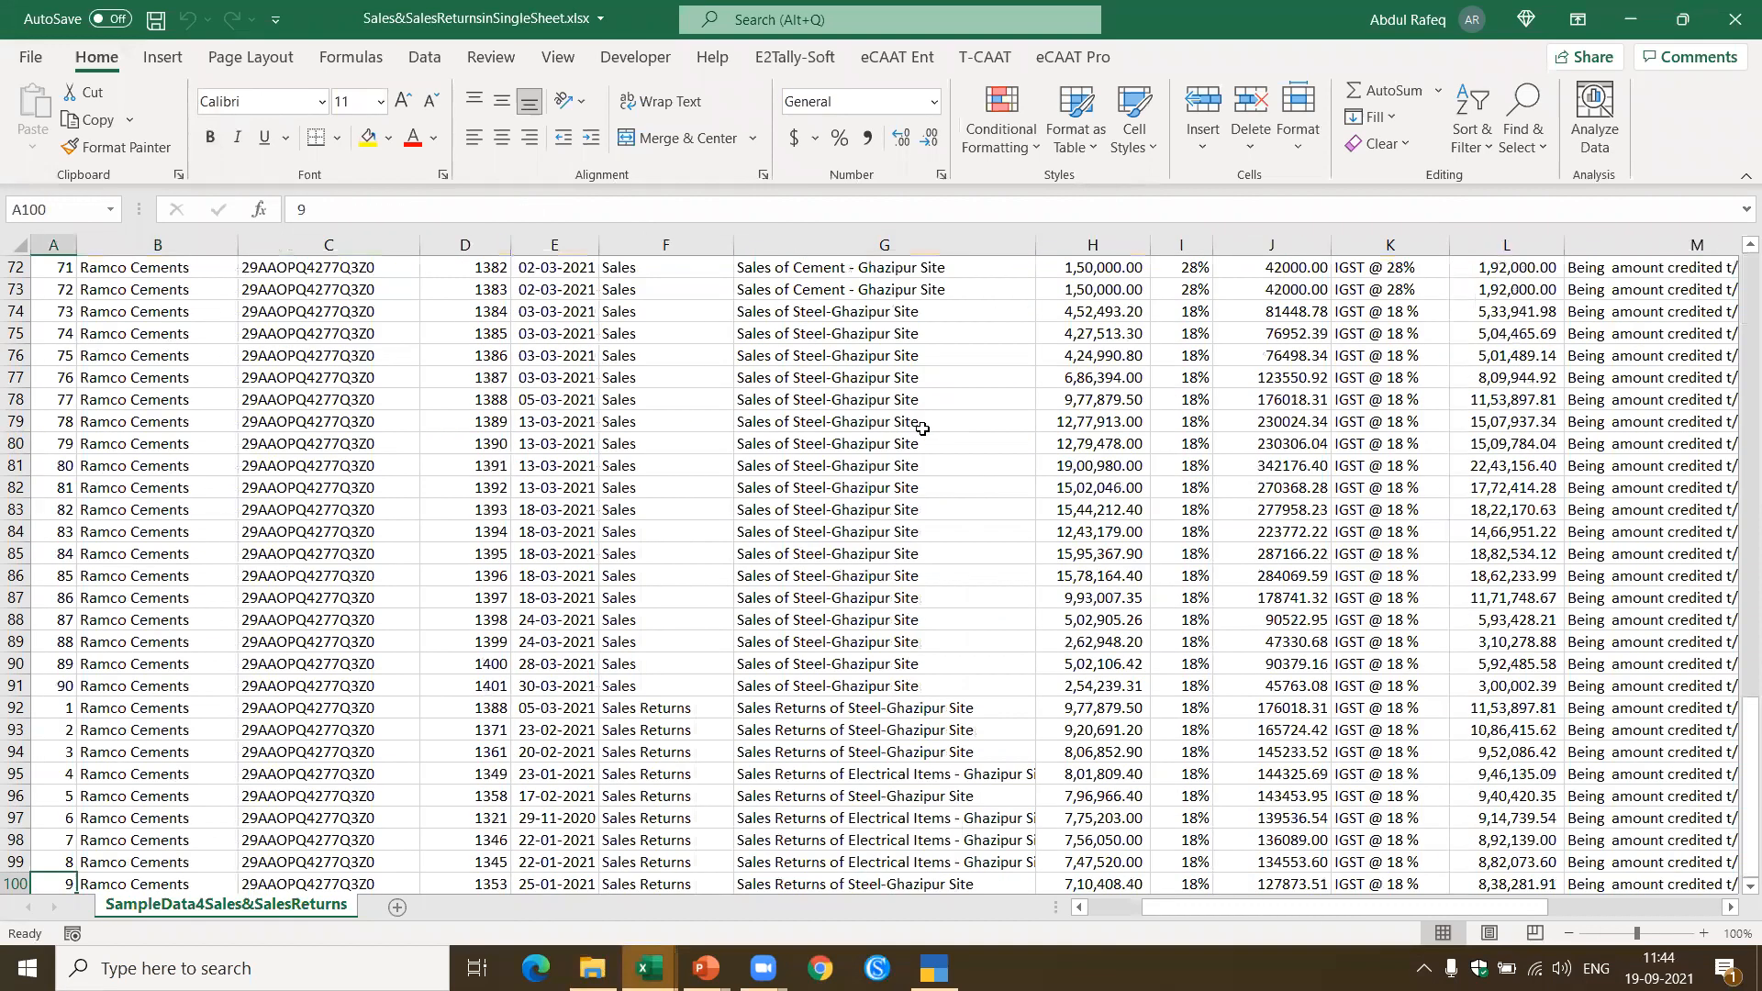
pyautogui.press('Right')
pyautogui.press('Right')
pyautogui.press('Right')
pyautogui.press('Right')
pyautogui.press('Right')
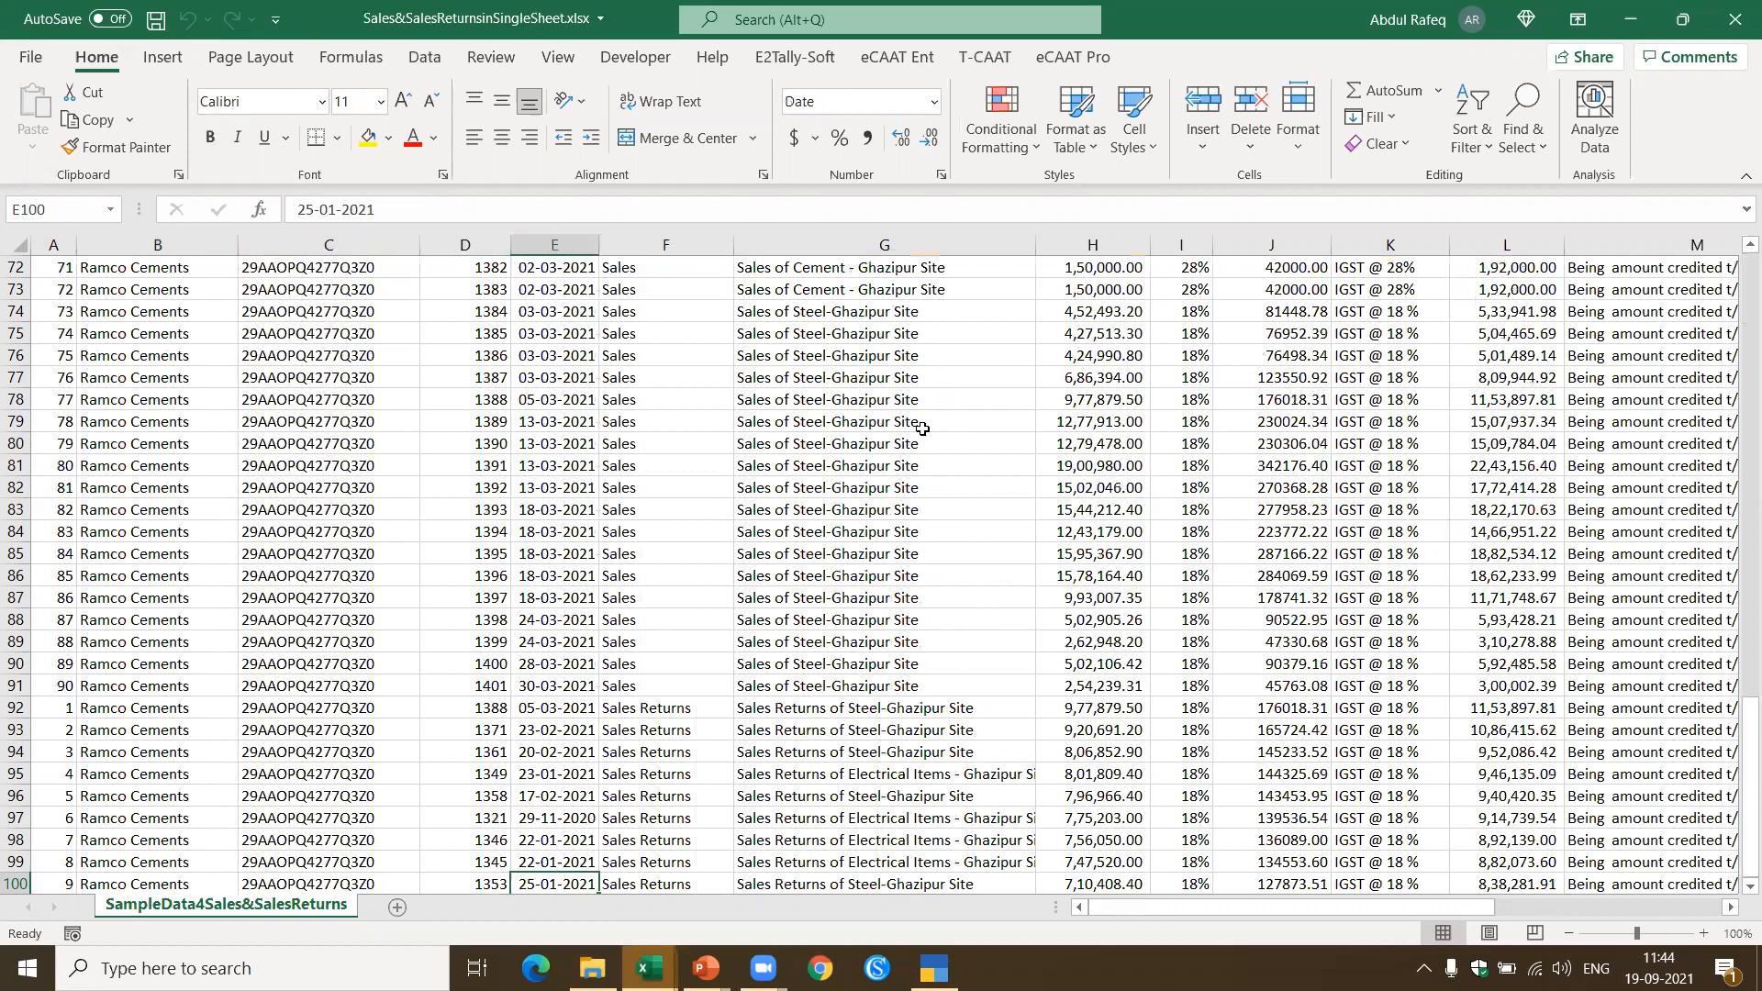
pyautogui.hotkey('ctrl', 'Home')
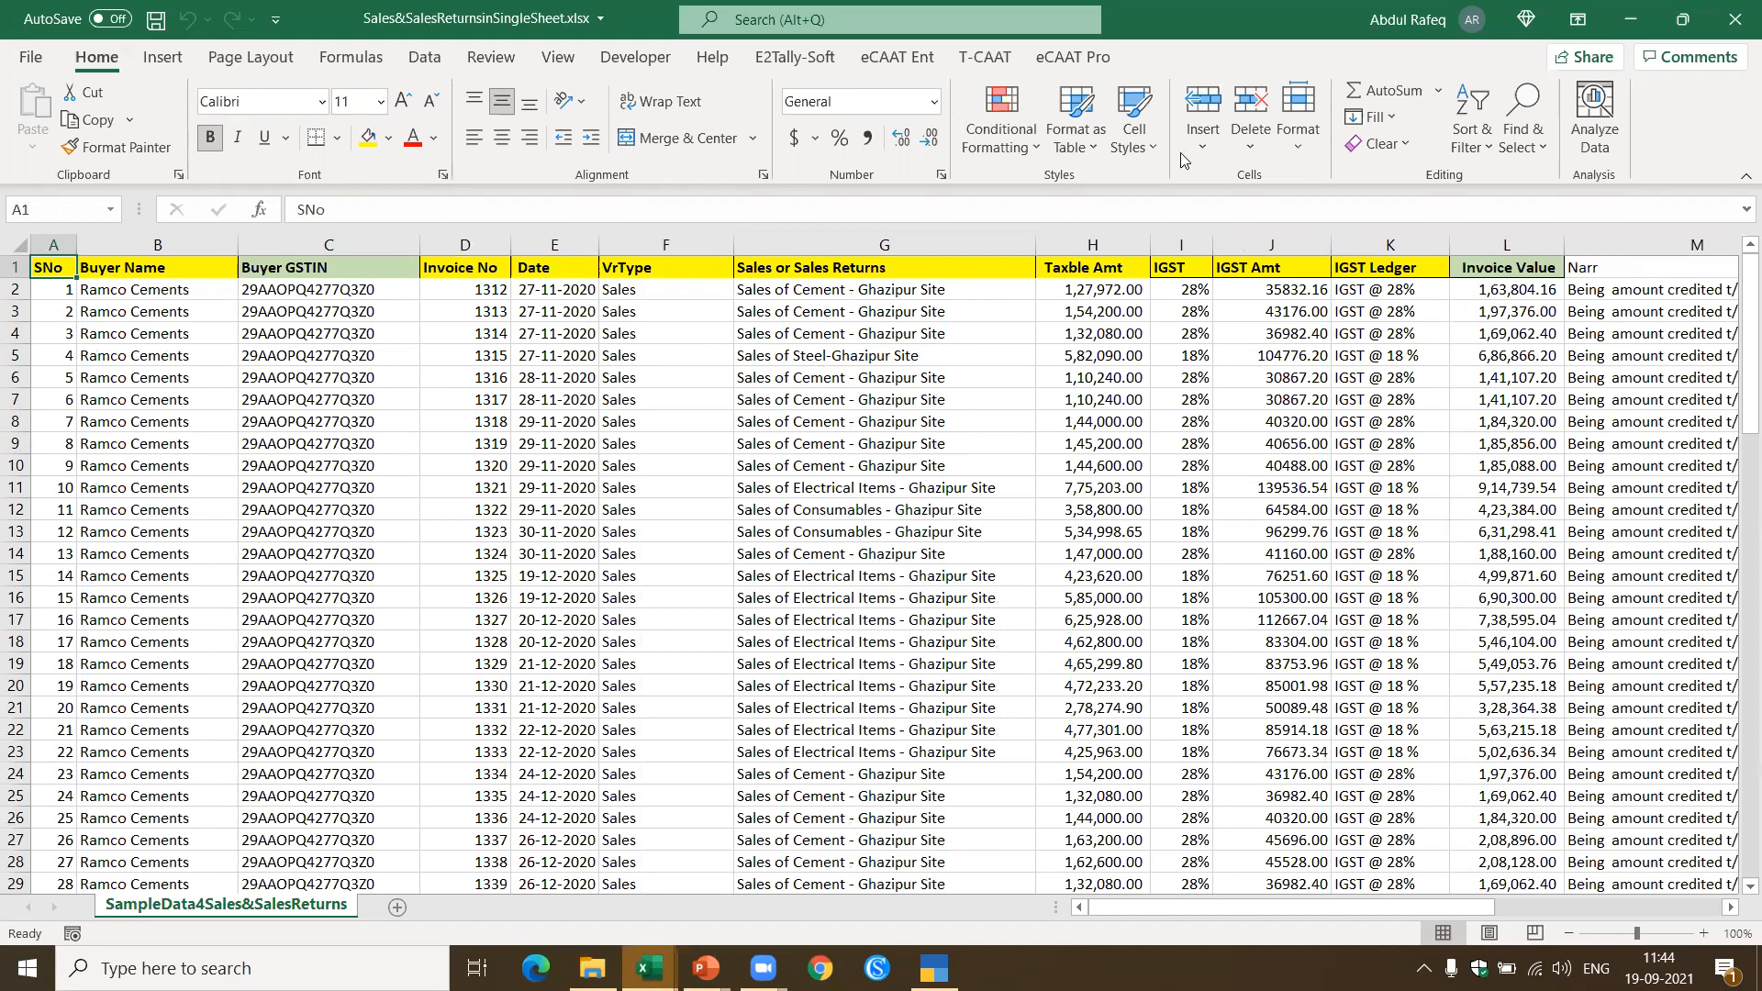
# Step: Start the Sales / Returns conversion on the current worksheet with type Sales&Returns and company name a
pyautogui.click(812, 66)
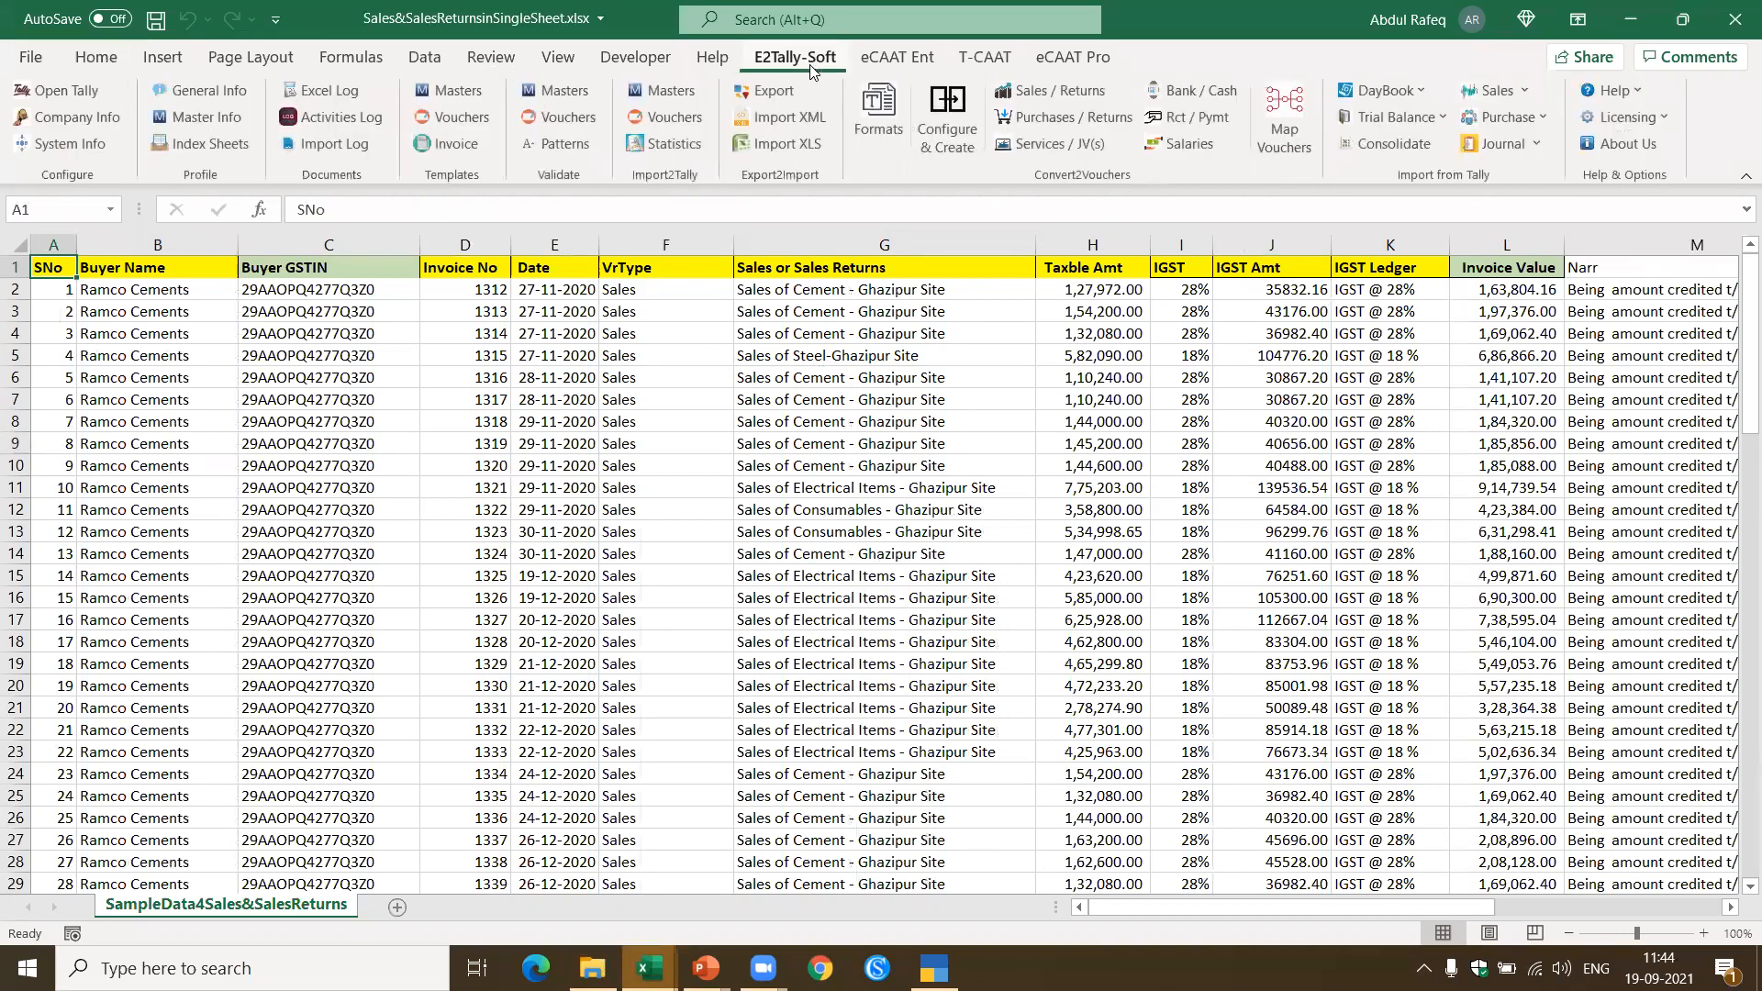
pyautogui.click(1041, 91)
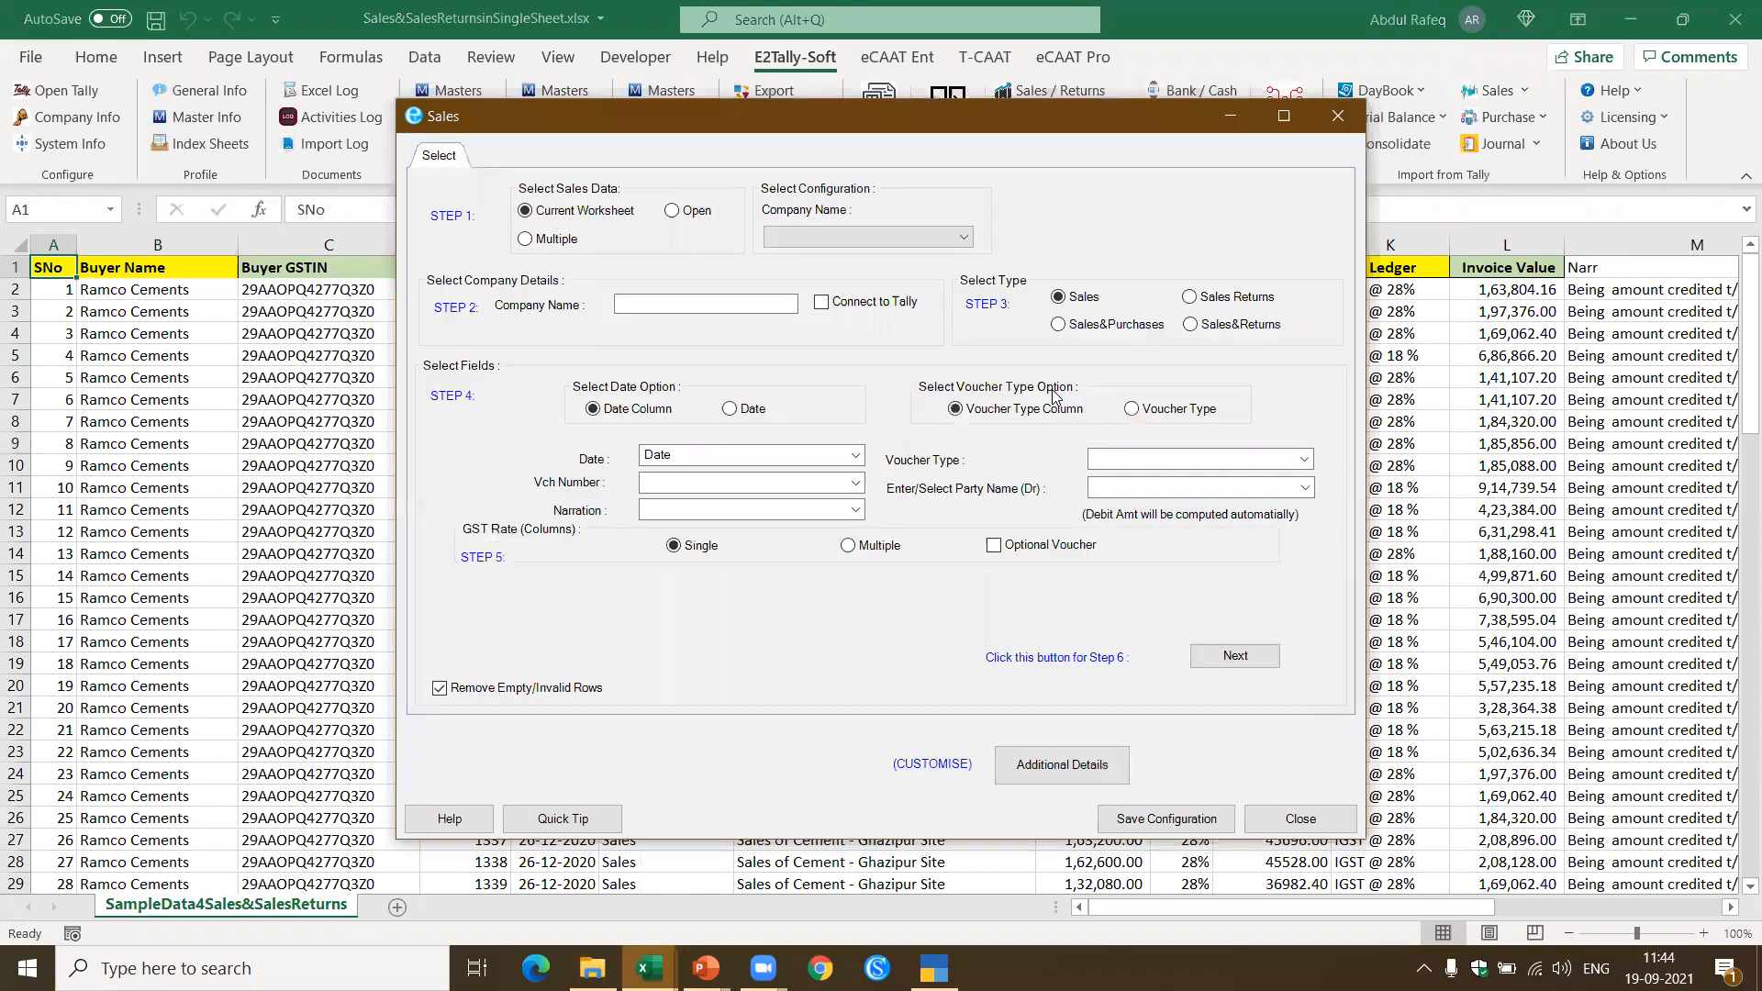
pyautogui.click(1192, 326)
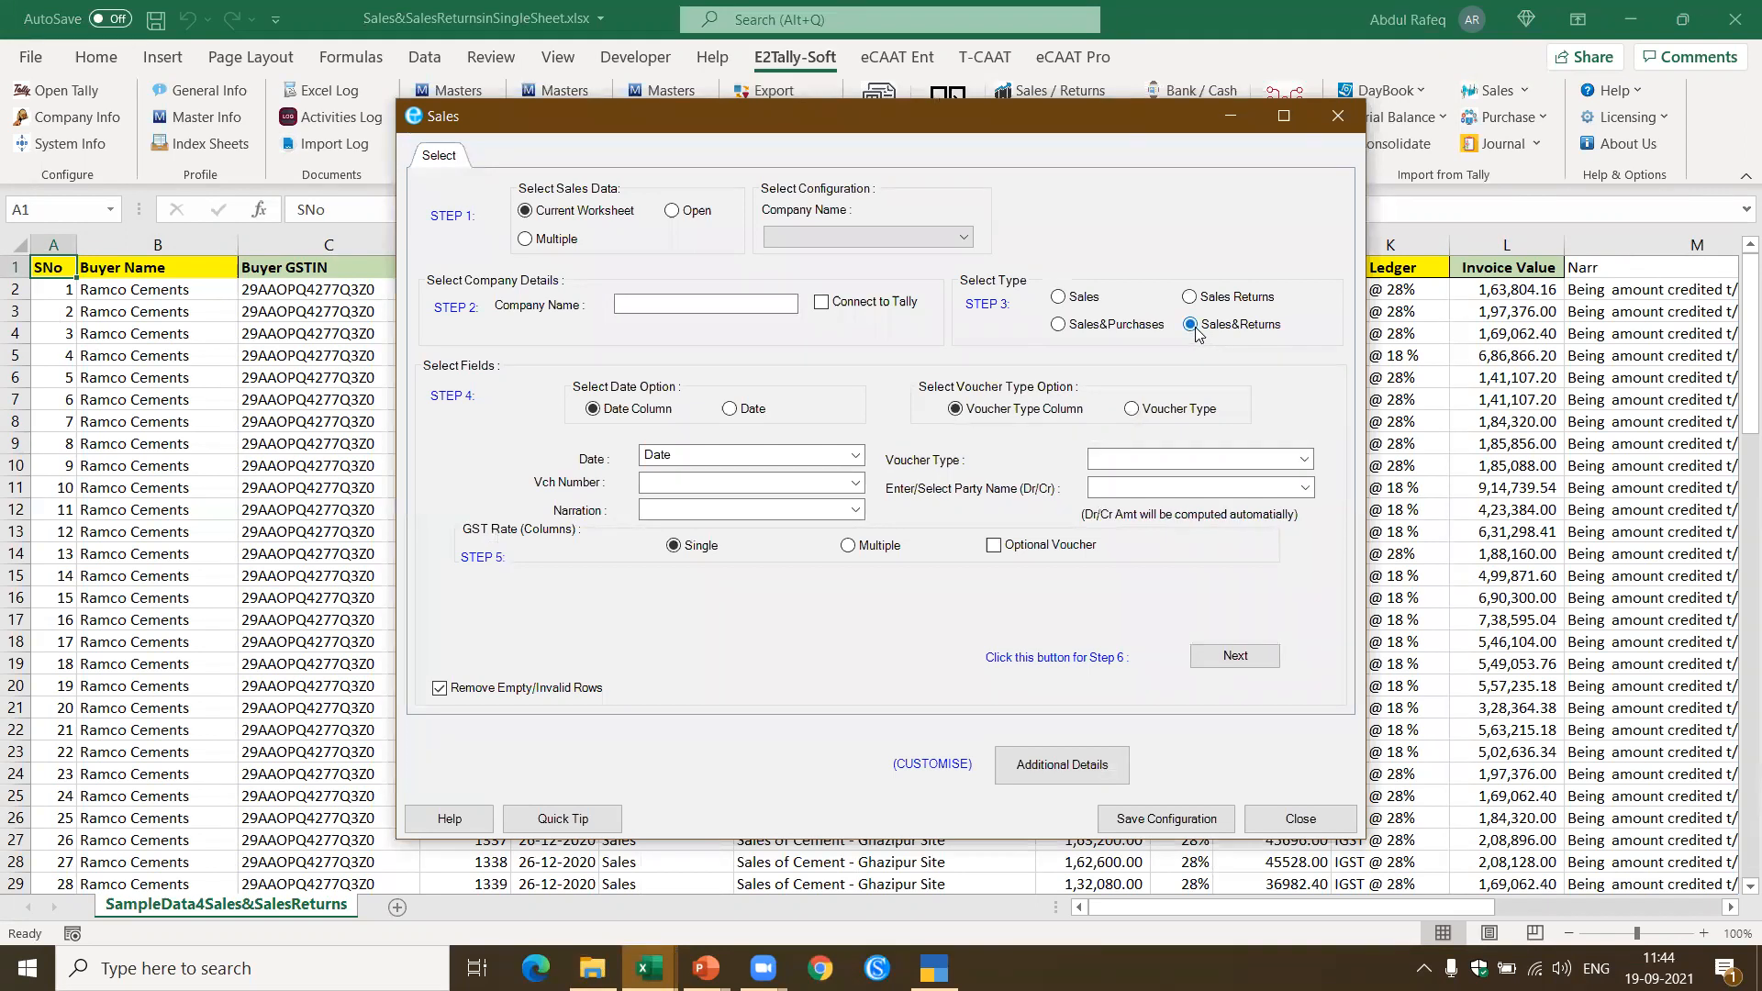
pyautogui.click(707, 302)
# Step: Map the voucher number to the SNo column and the narration to the Narration column
pyautogui.click(662, 485)
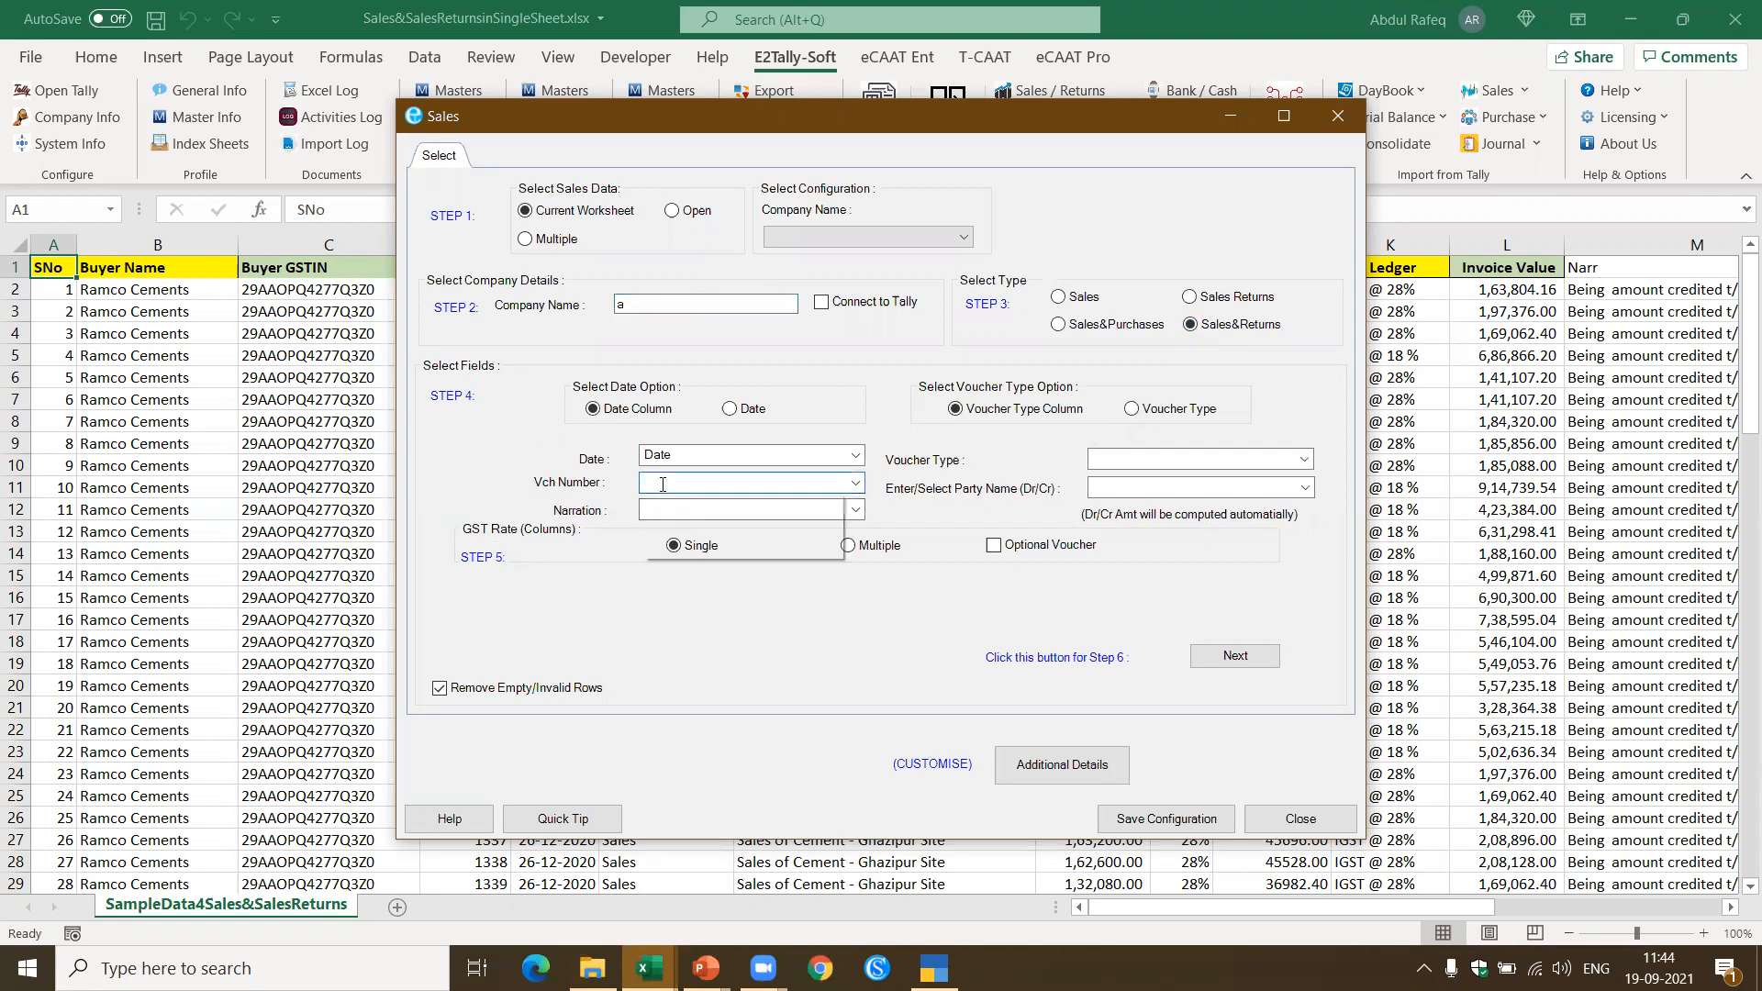
pyautogui.write('sales or Sales Returns')
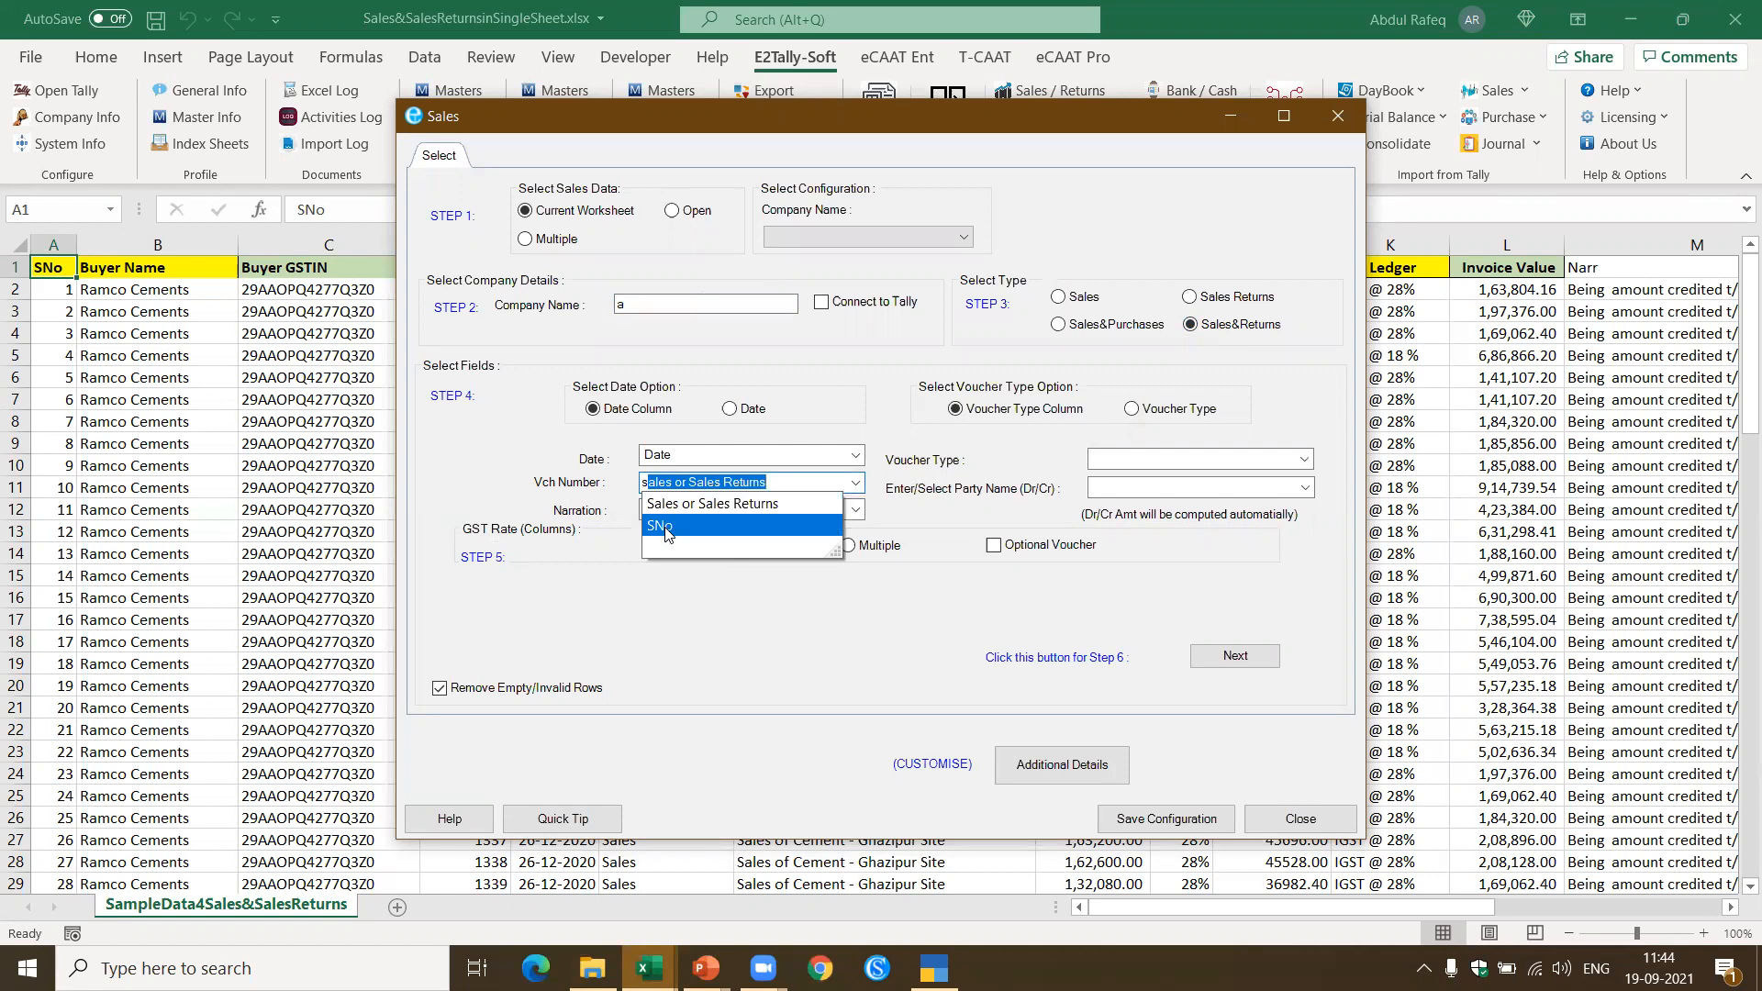
pyautogui.click(663, 527)
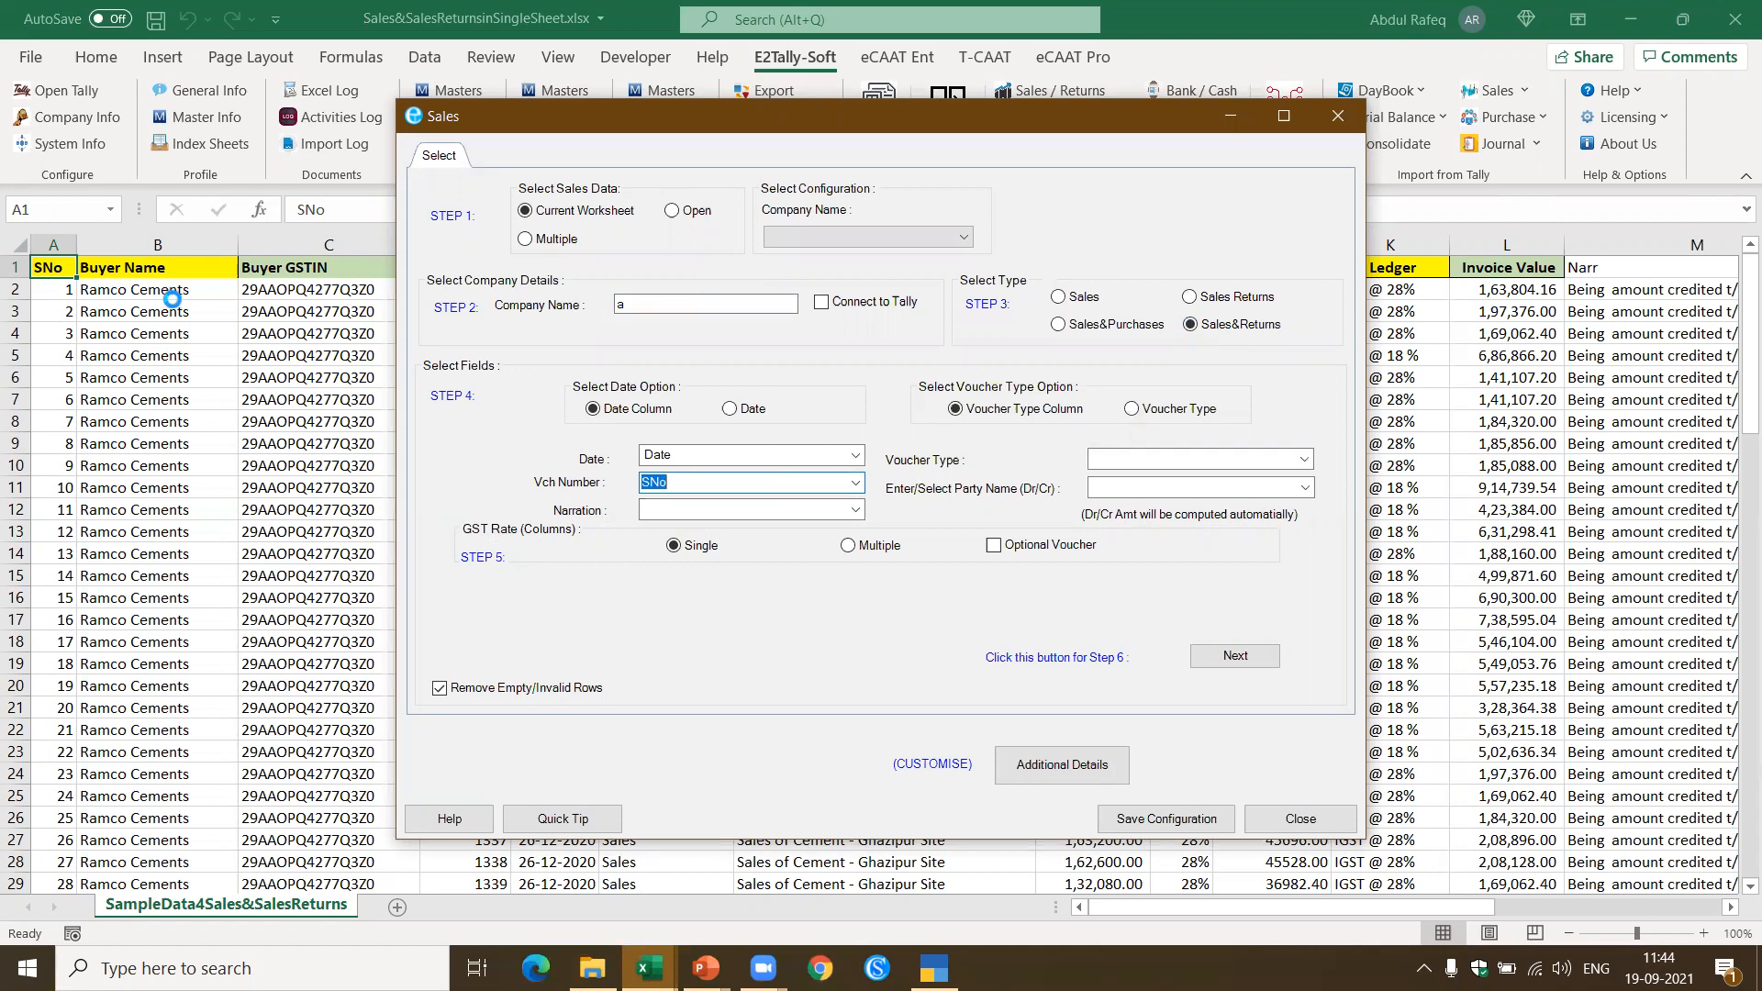
pyautogui.click(661, 506)
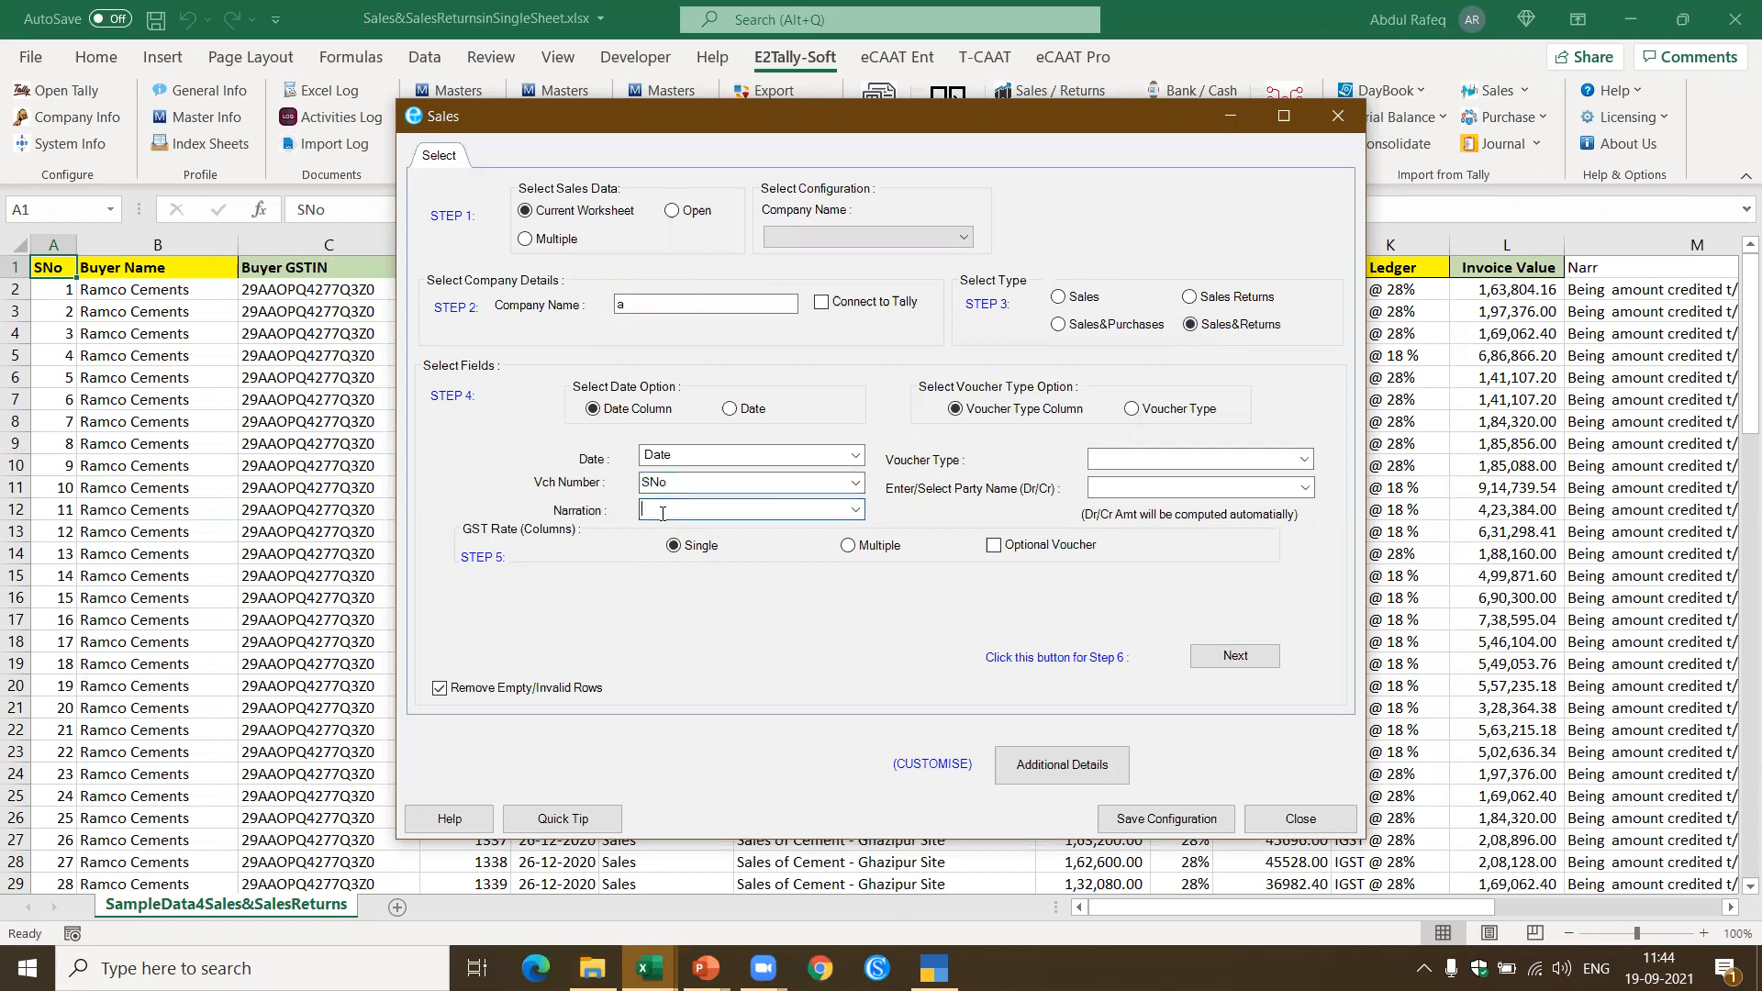
pyautogui.write('n')
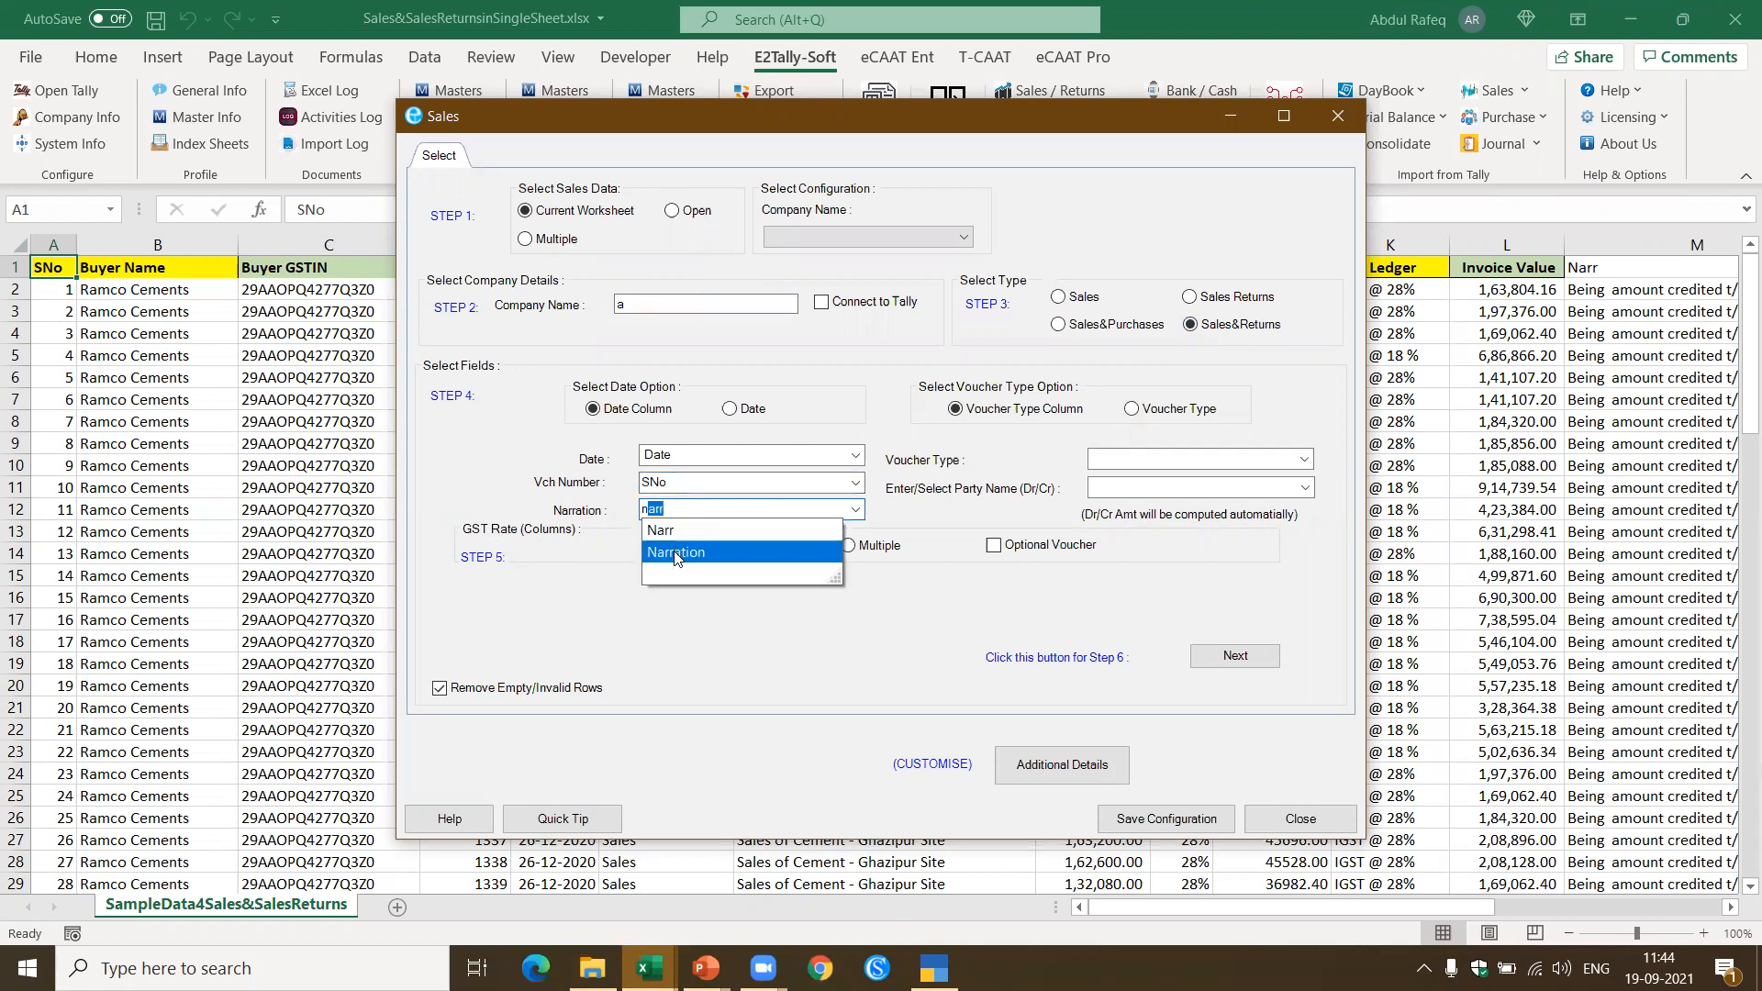
pyautogui.click(675, 553)
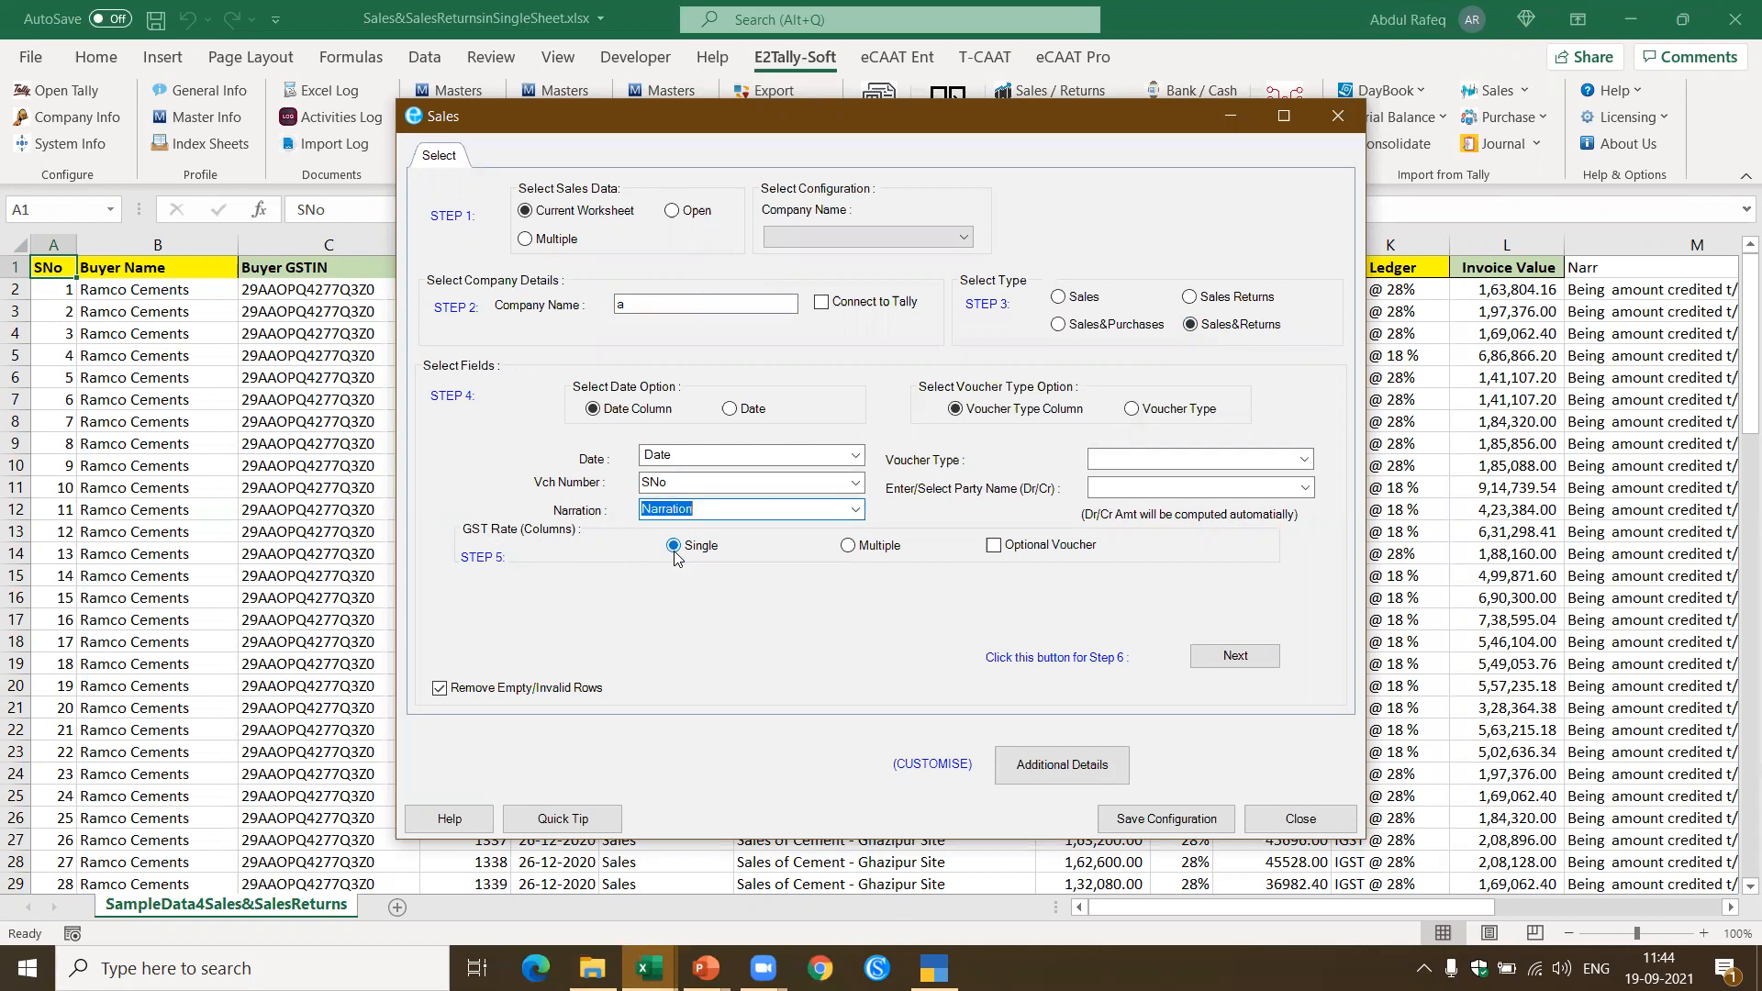
# Step: Map the voucher type to the VrType column and the party name to the Buyer Name column
pyautogui.click(1303, 461)
pyautogui.write('vrType')
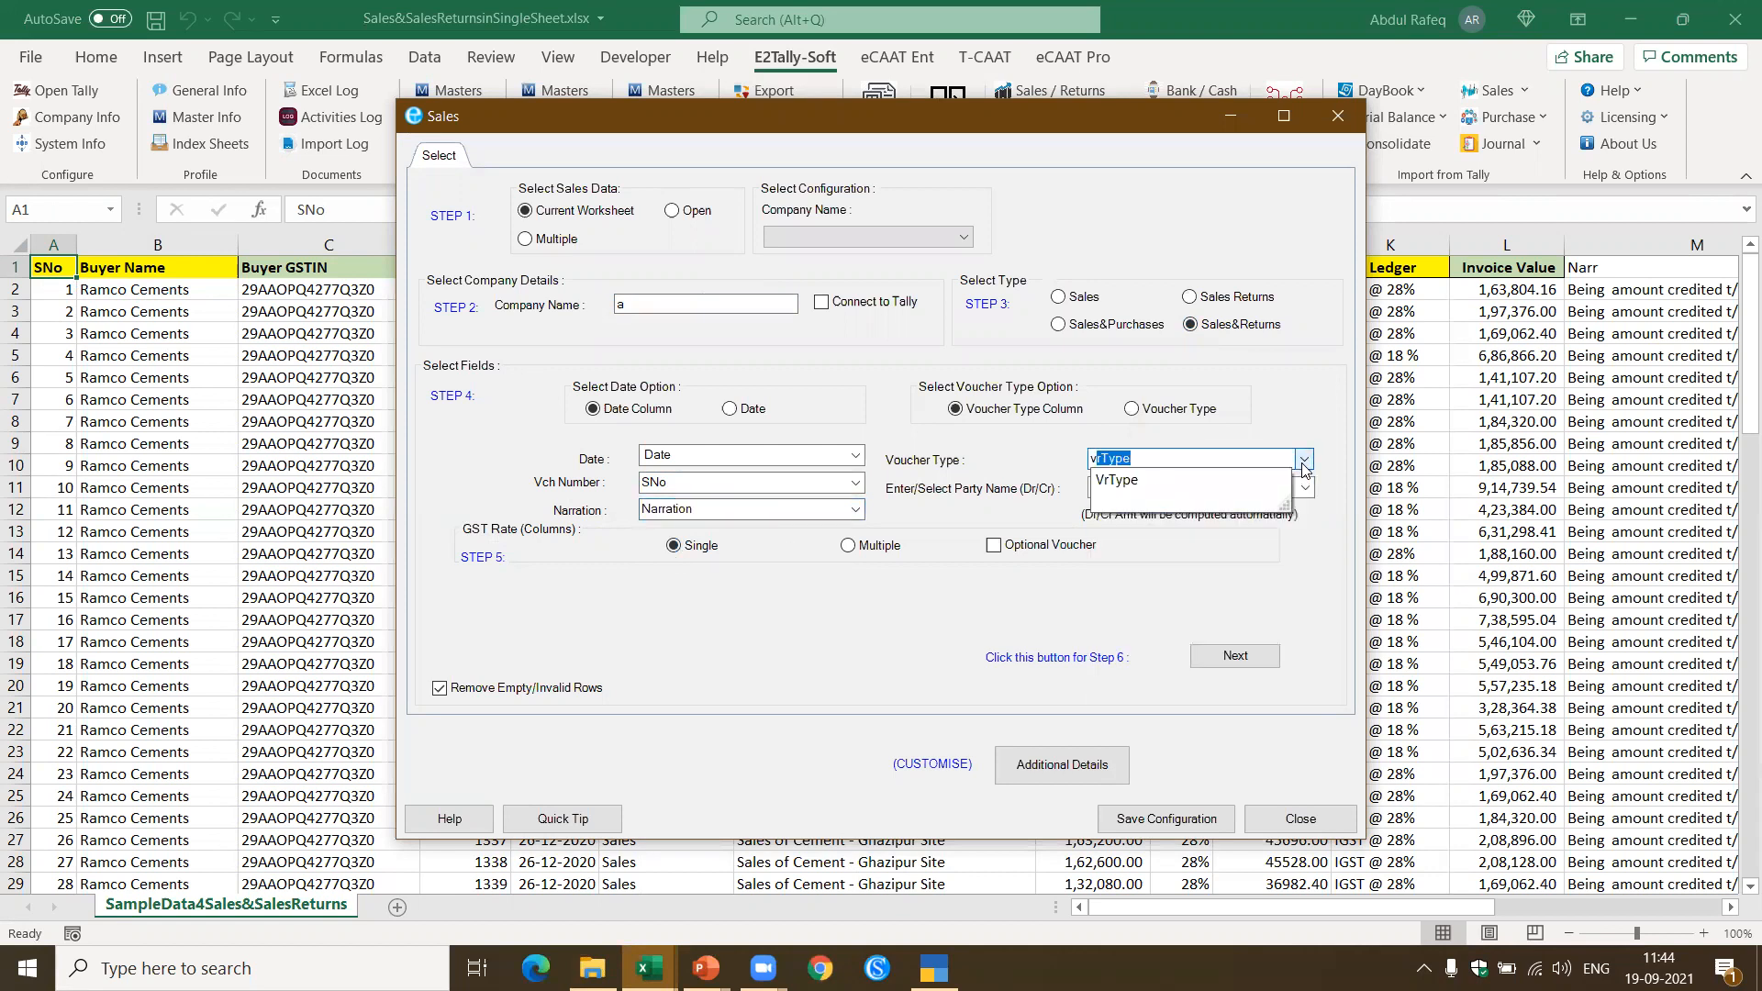
pyautogui.click(1263, 482)
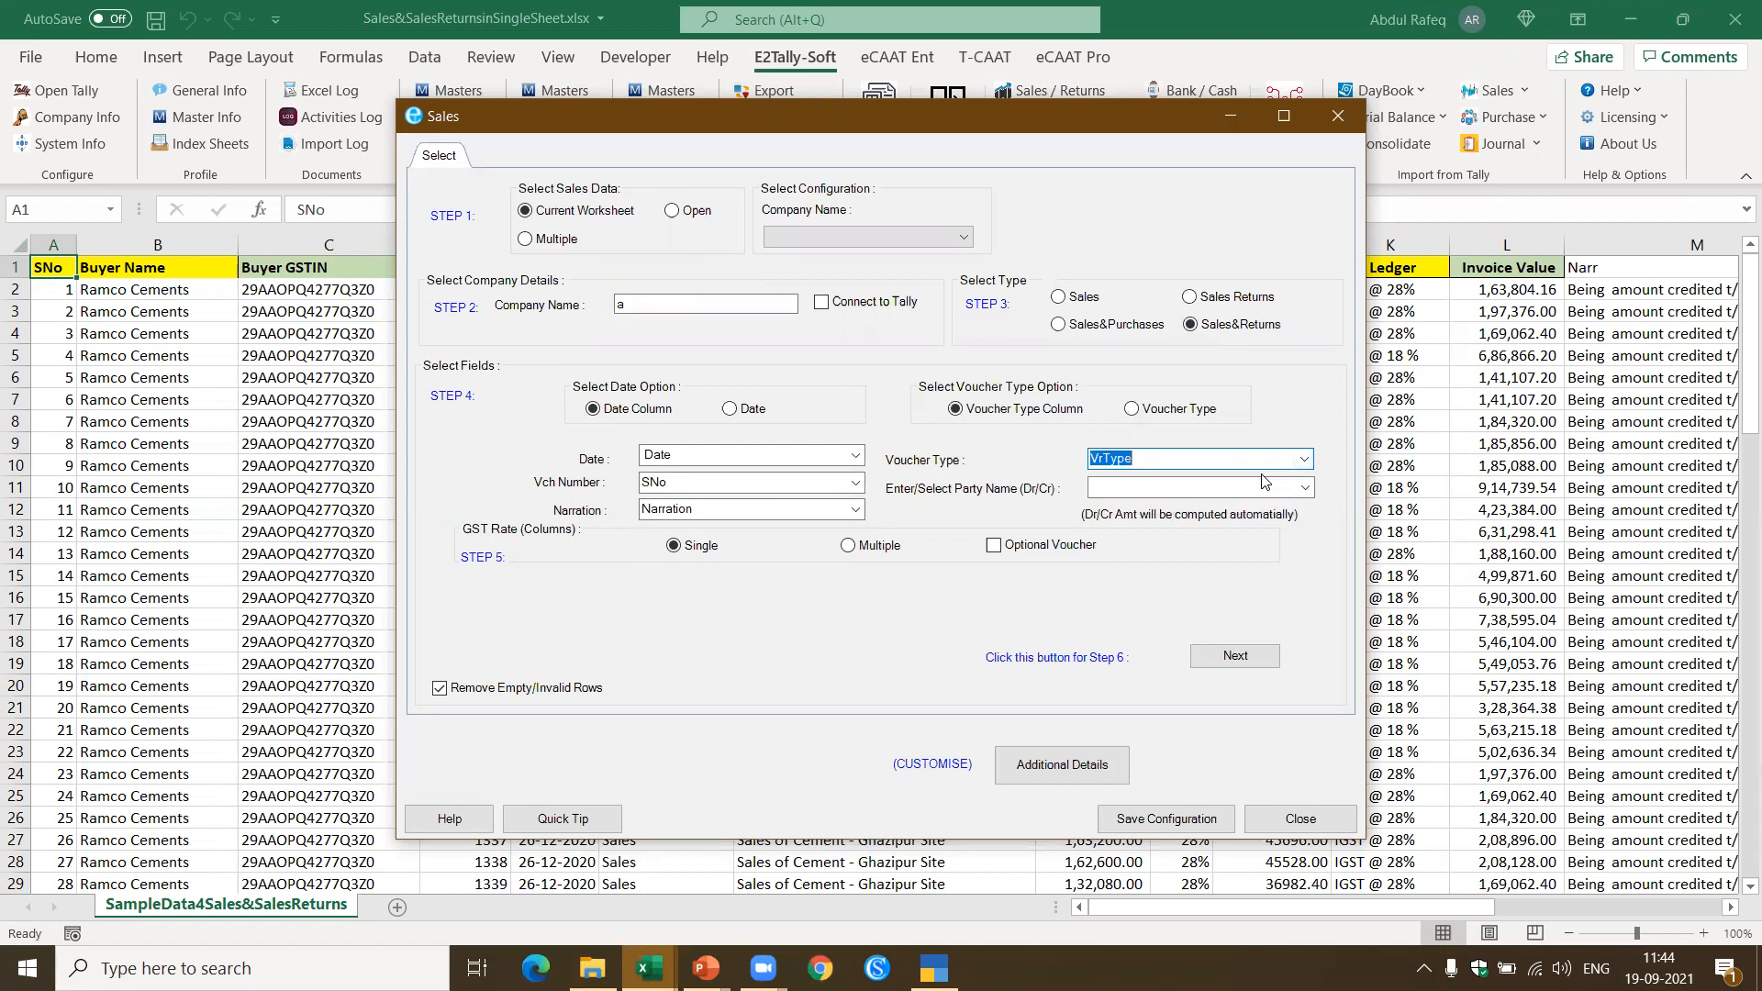
pyautogui.click(1287, 486)
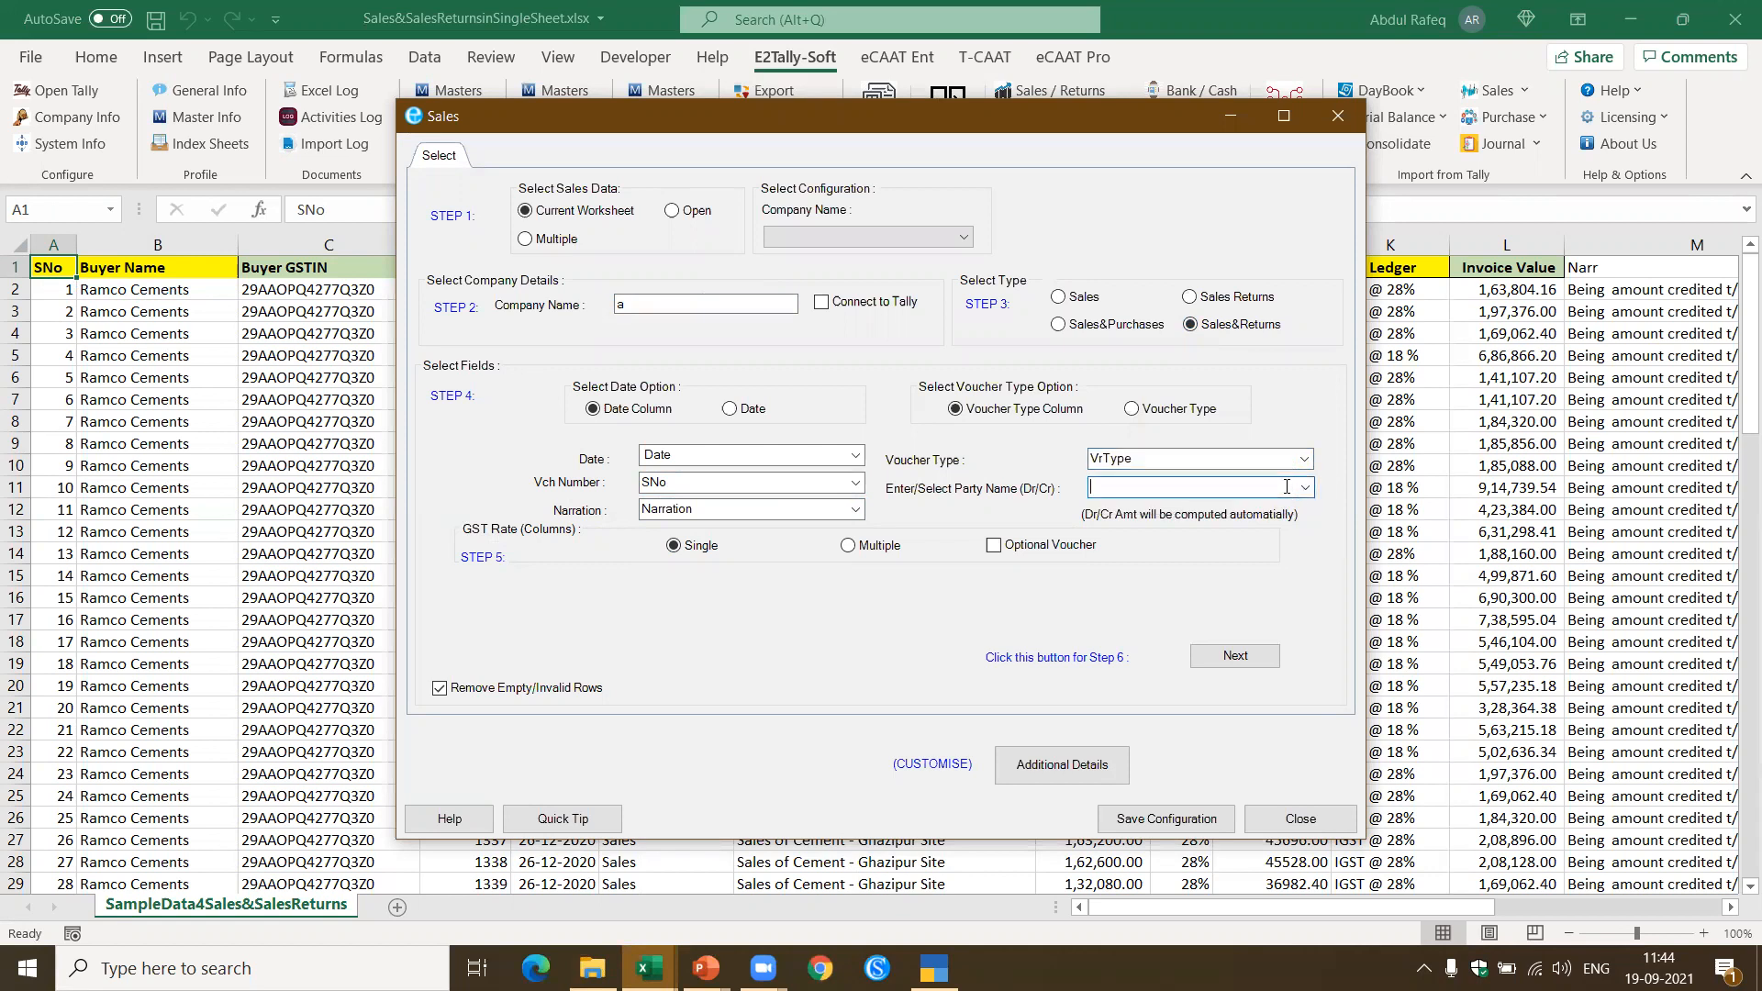
pyautogui.write('buyer GSTIN')
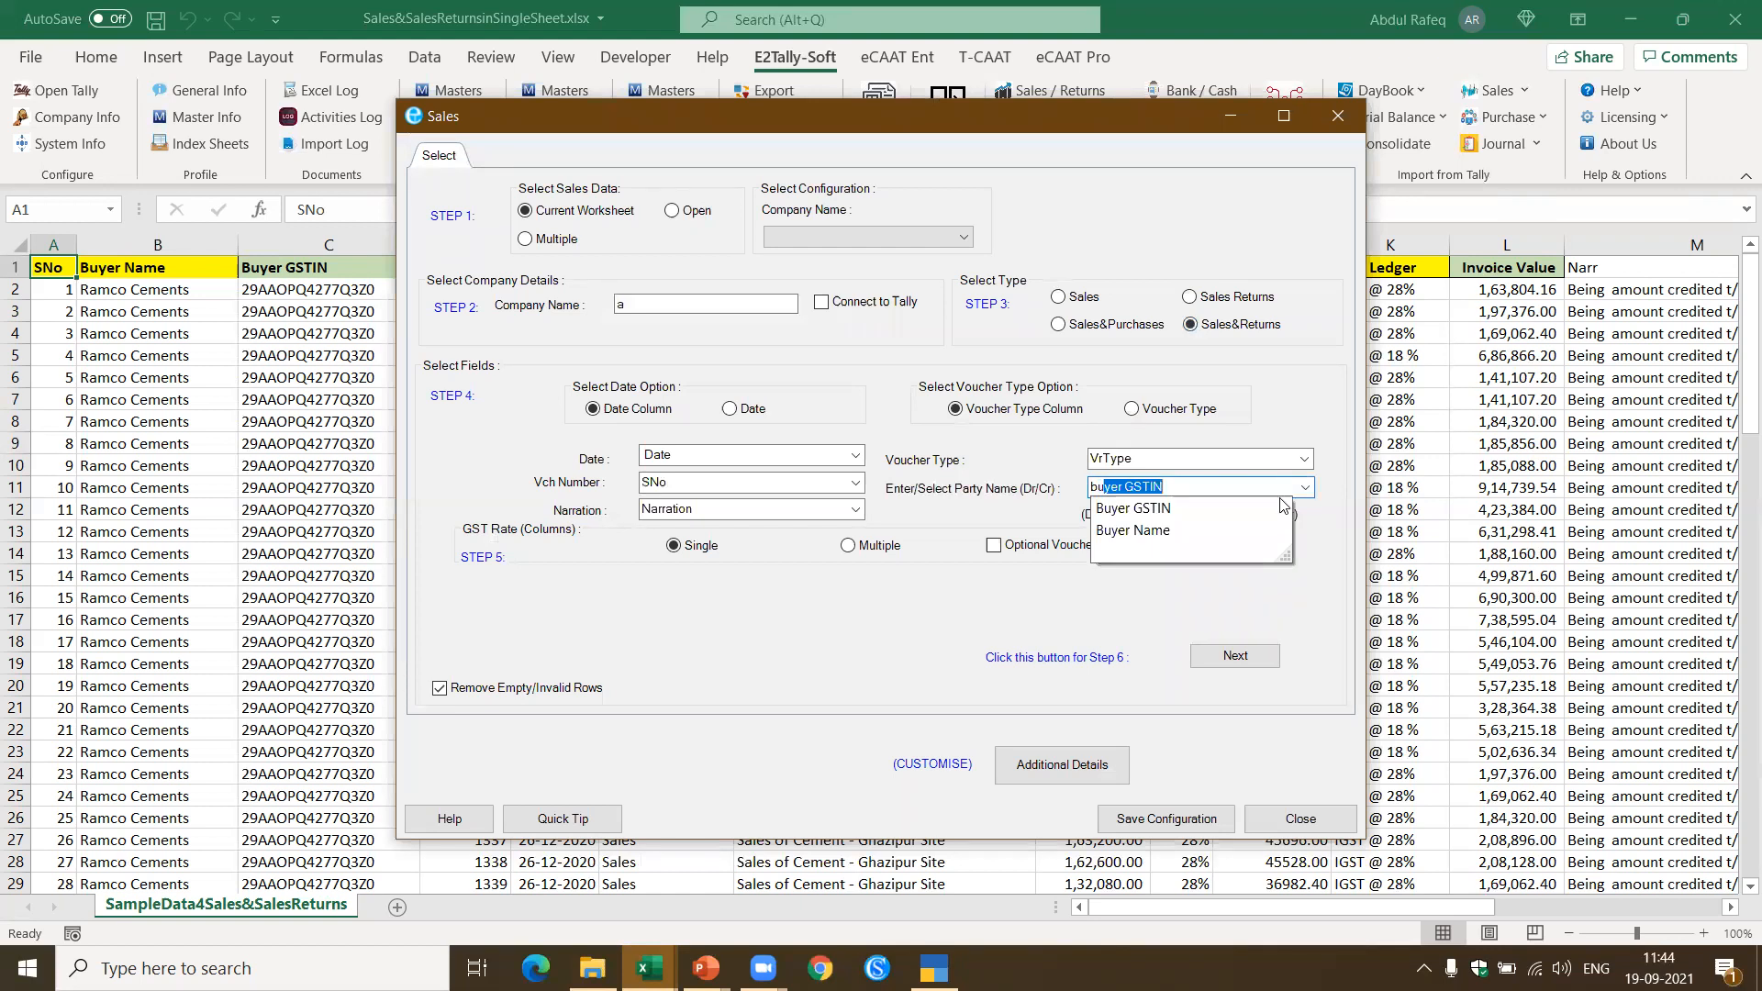
pyautogui.click(1256, 538)
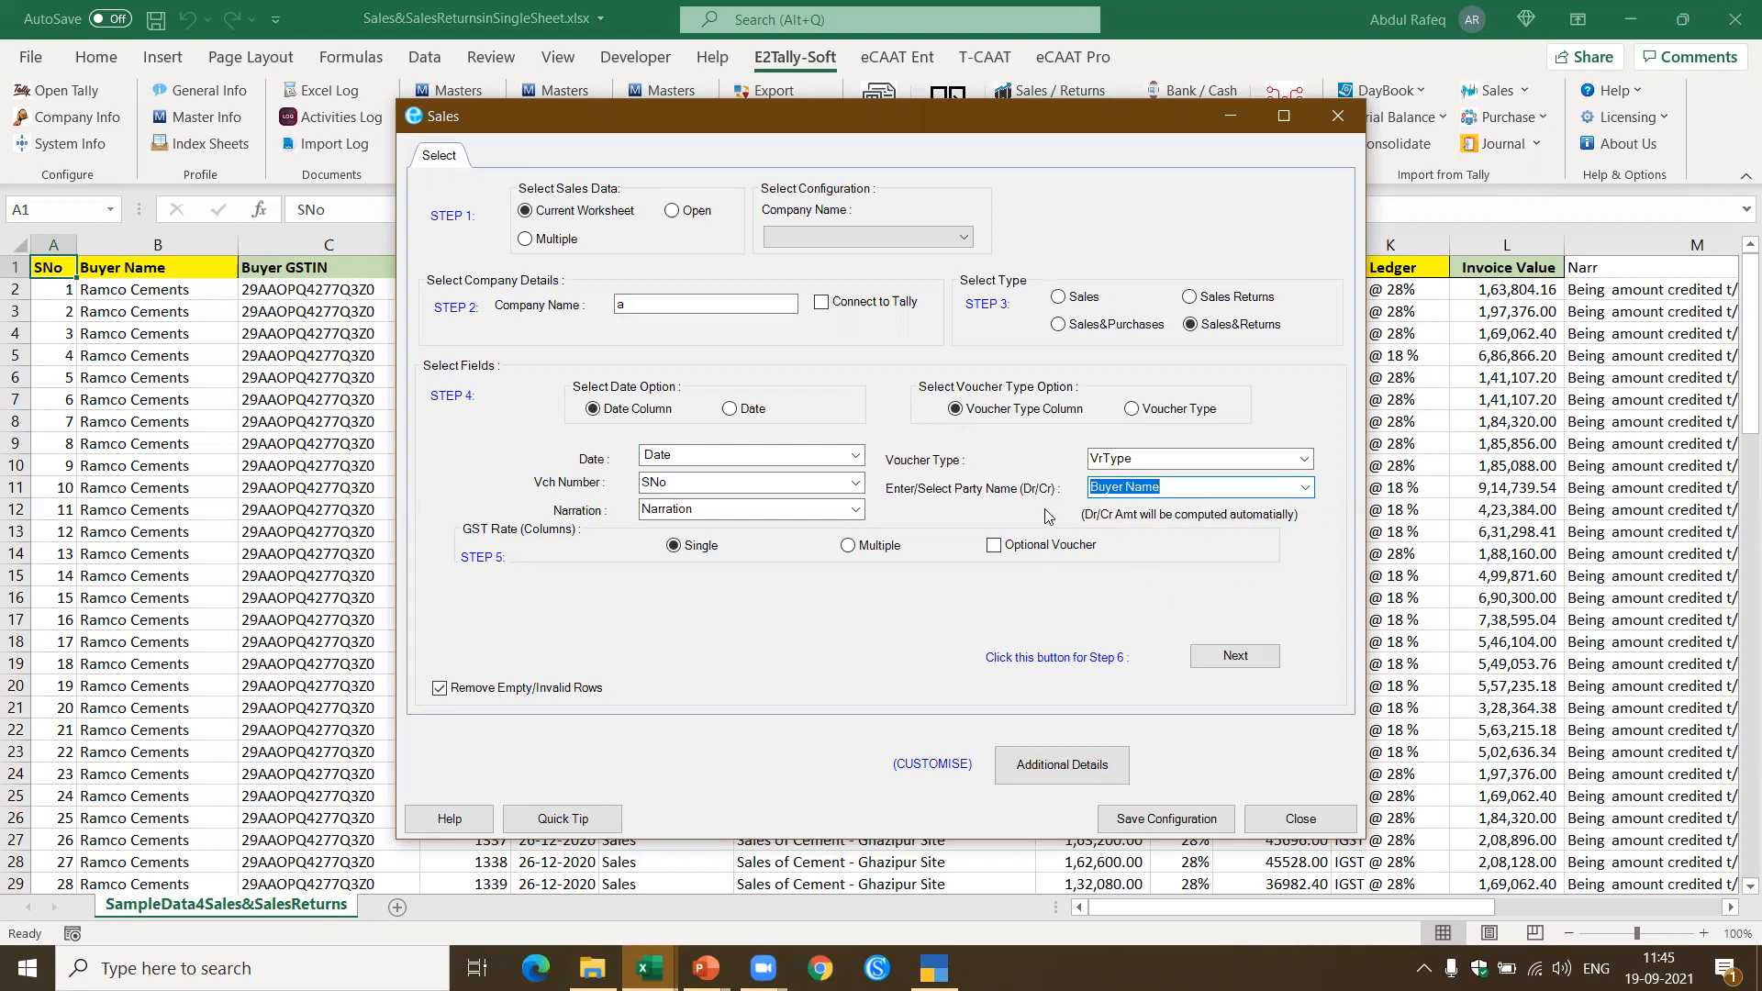
# Step: Take the Sales&Return ledger names from the Sales or Sales Returns column and their amount from Taxble Amt
pyautogui.click(1252, 657)
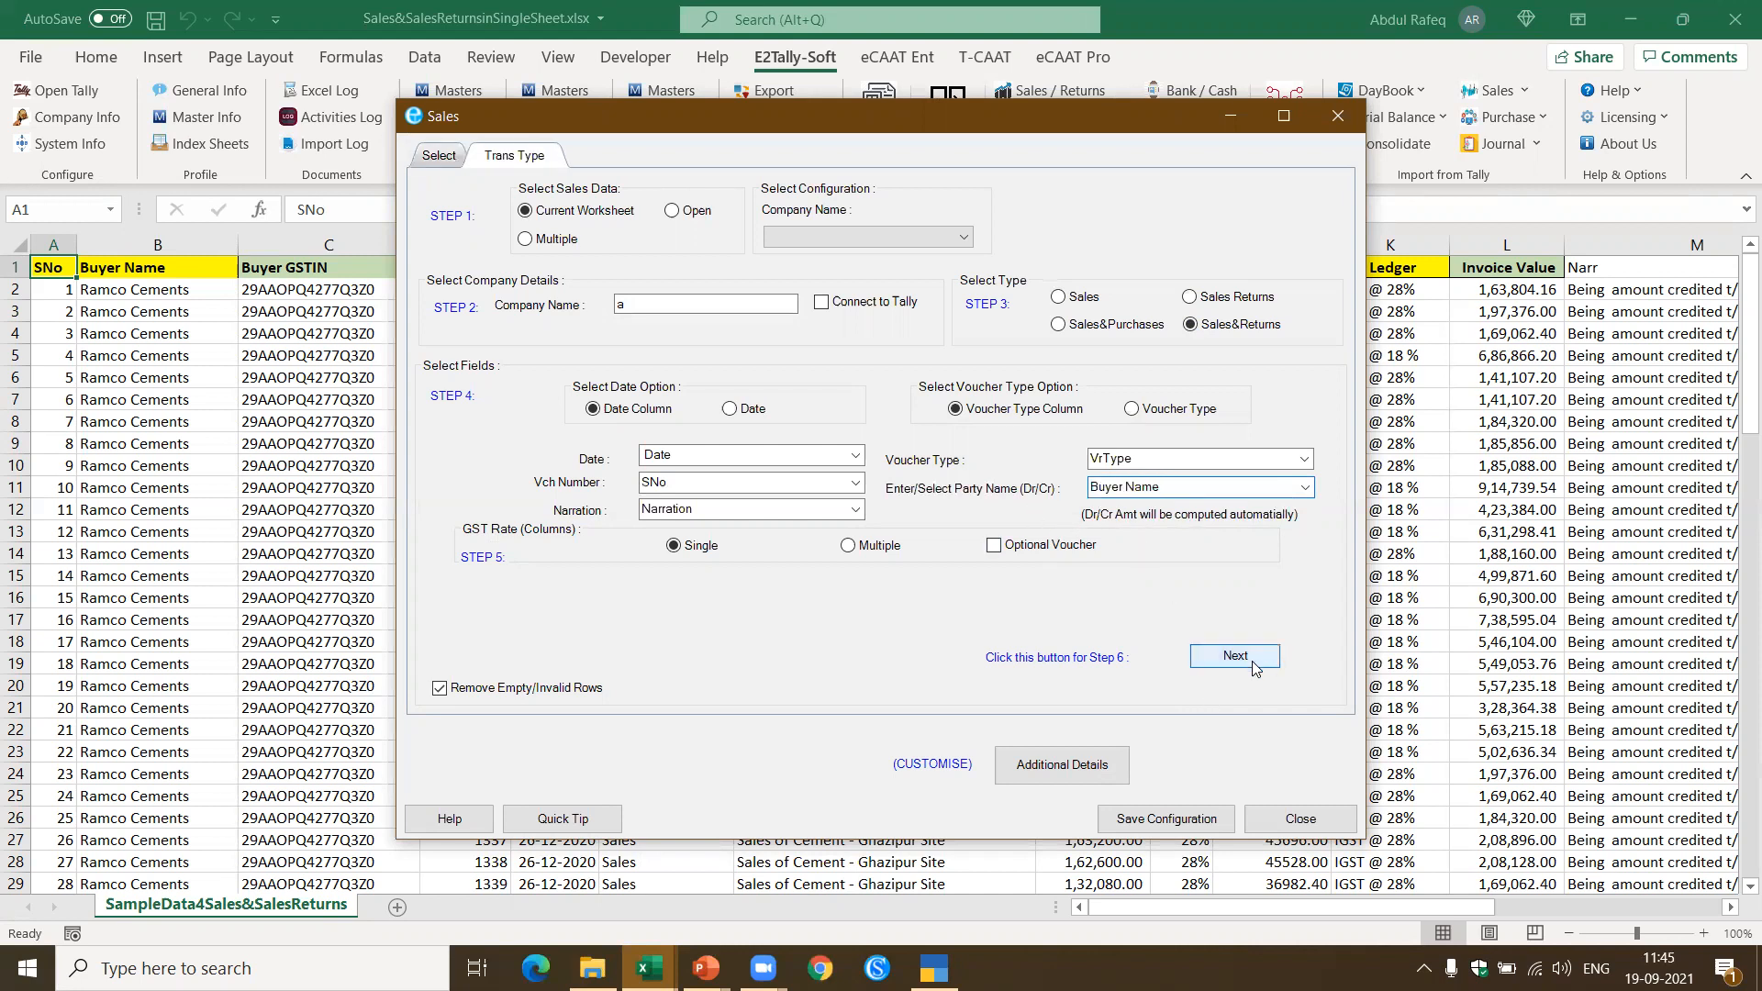
pyautogui.click(633, 273)
pyautogui.click(803, 247)
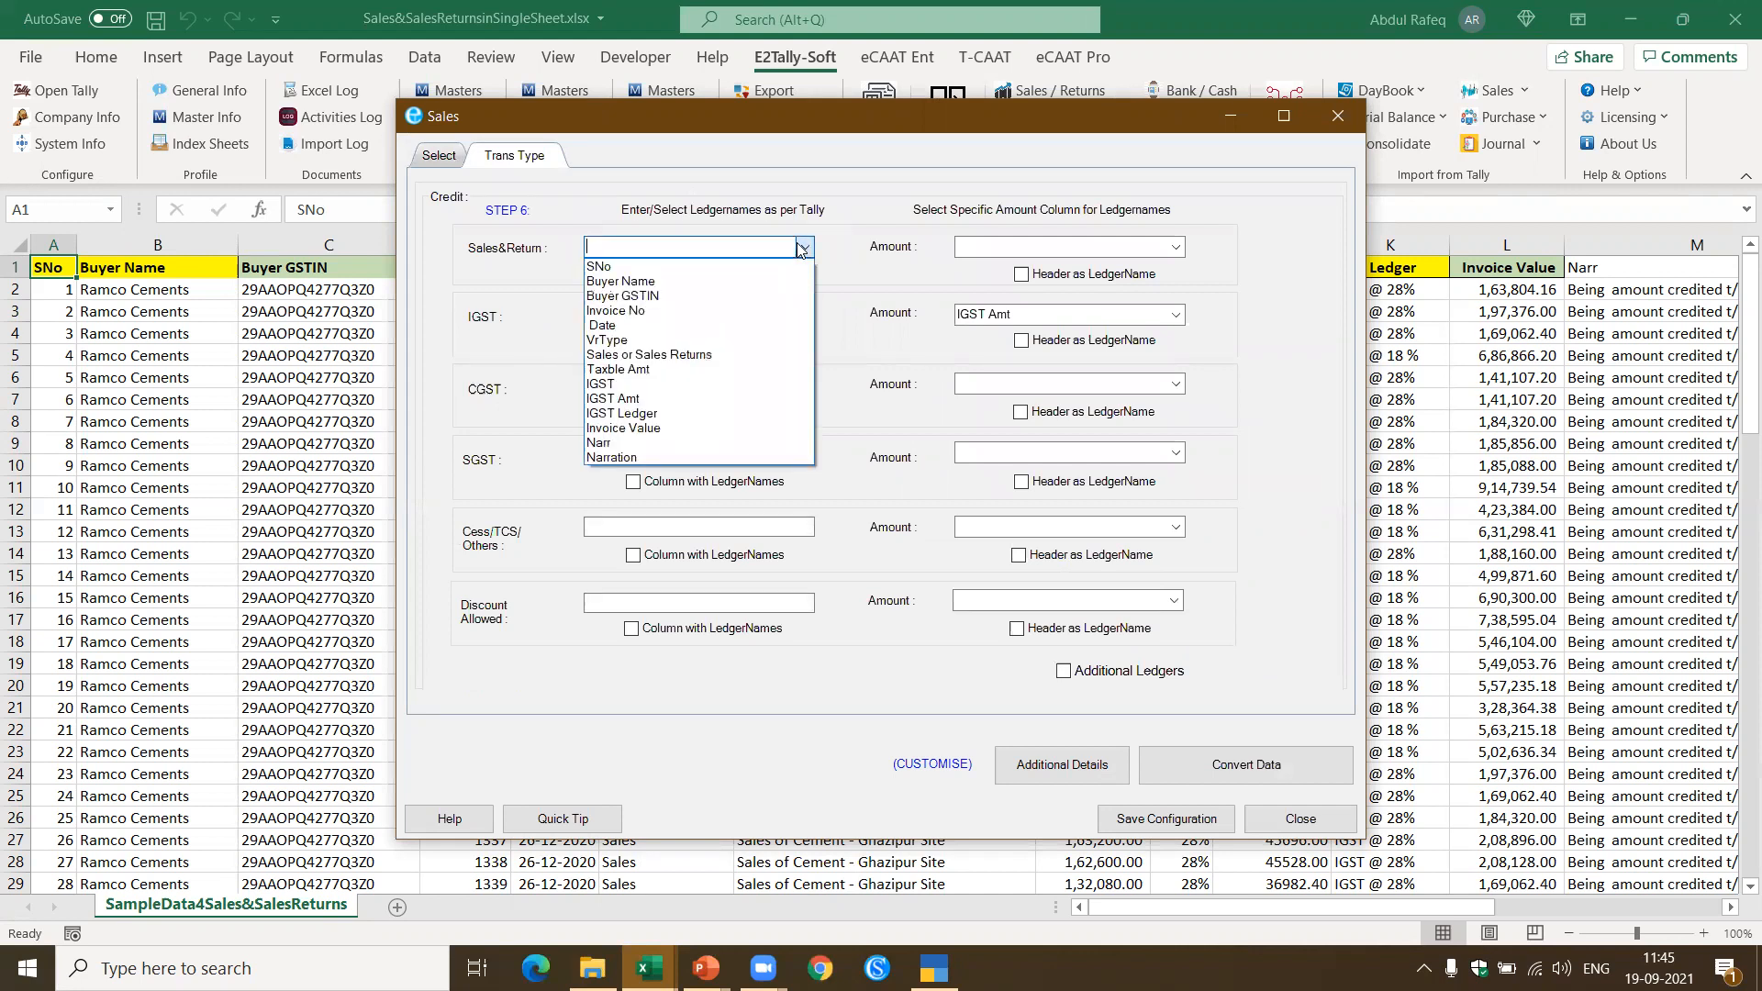
pyautogui.click(721, 355)
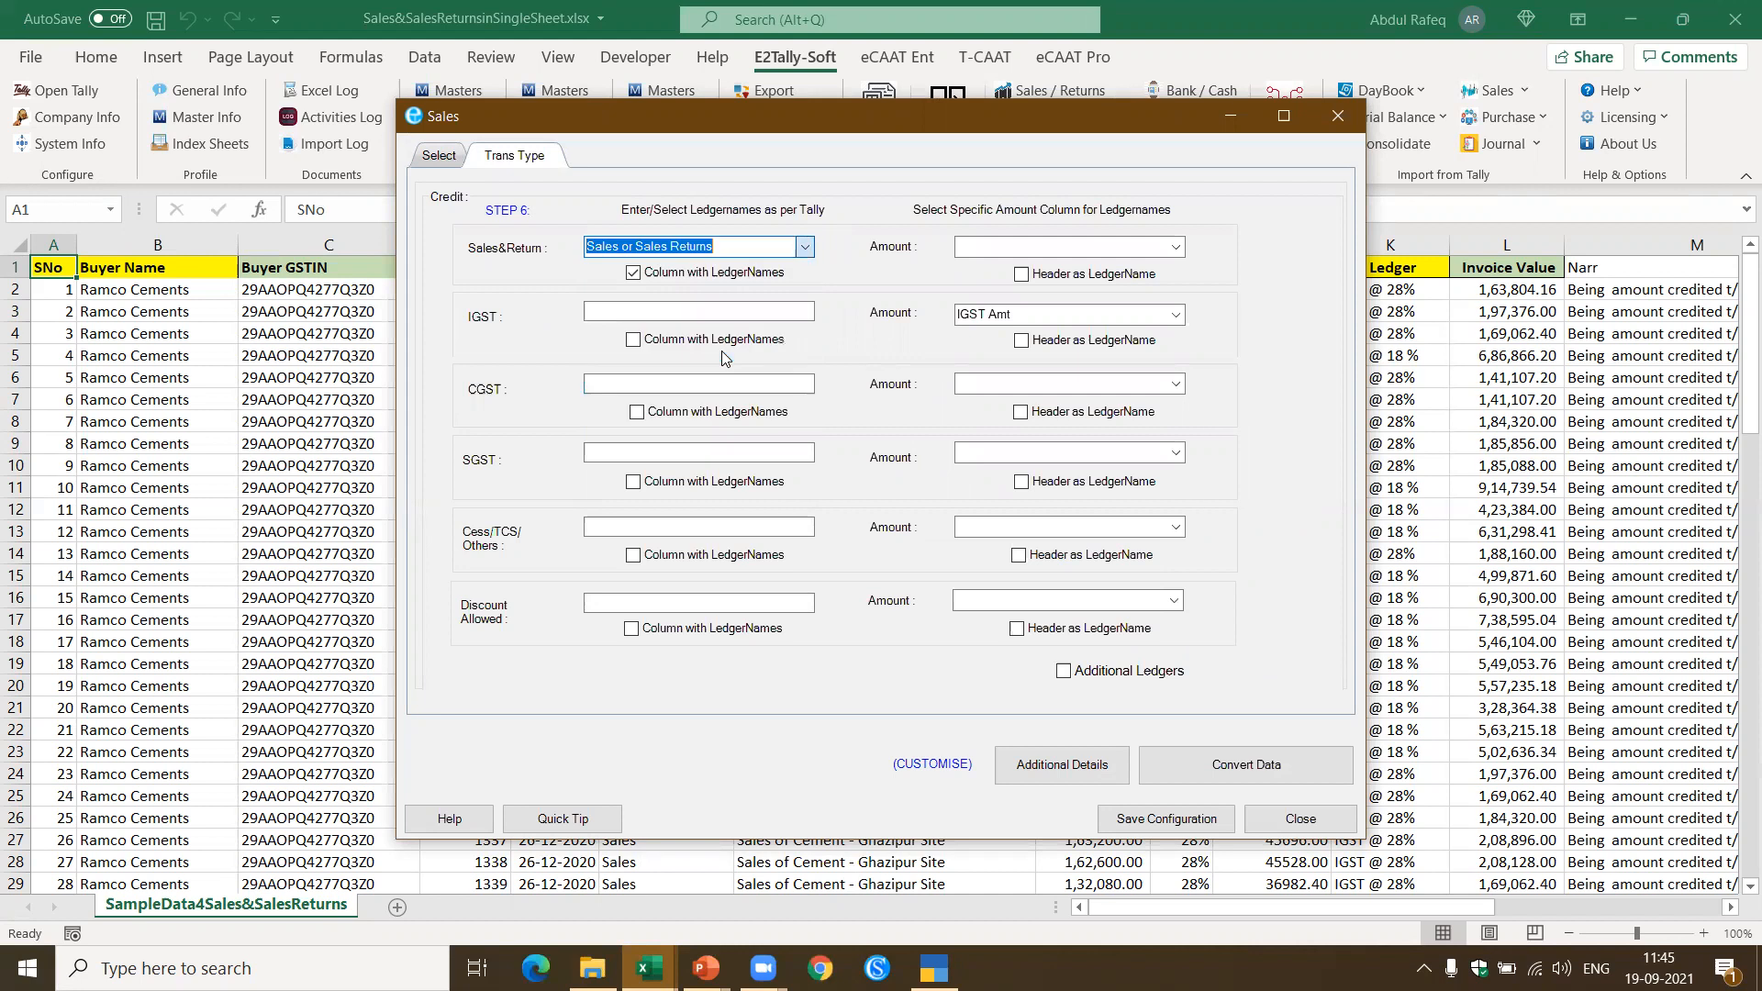
pyautogui.click(1123, 253)
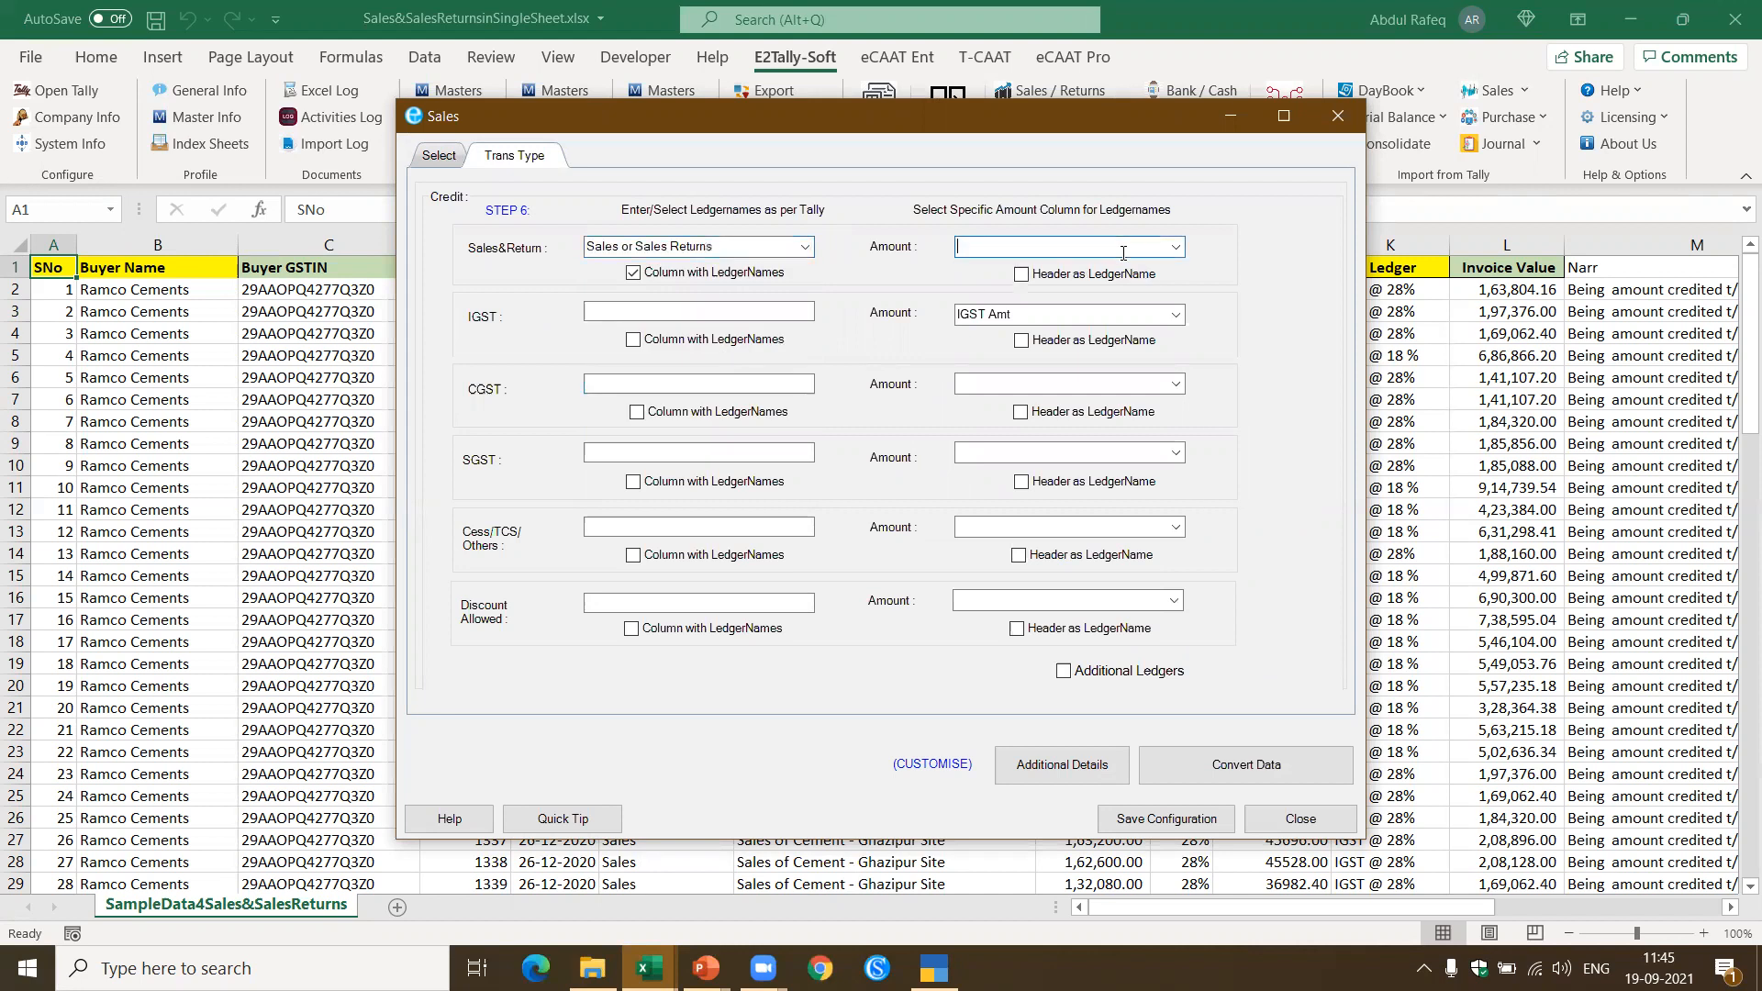
pyautogui.write('taxble Amt')
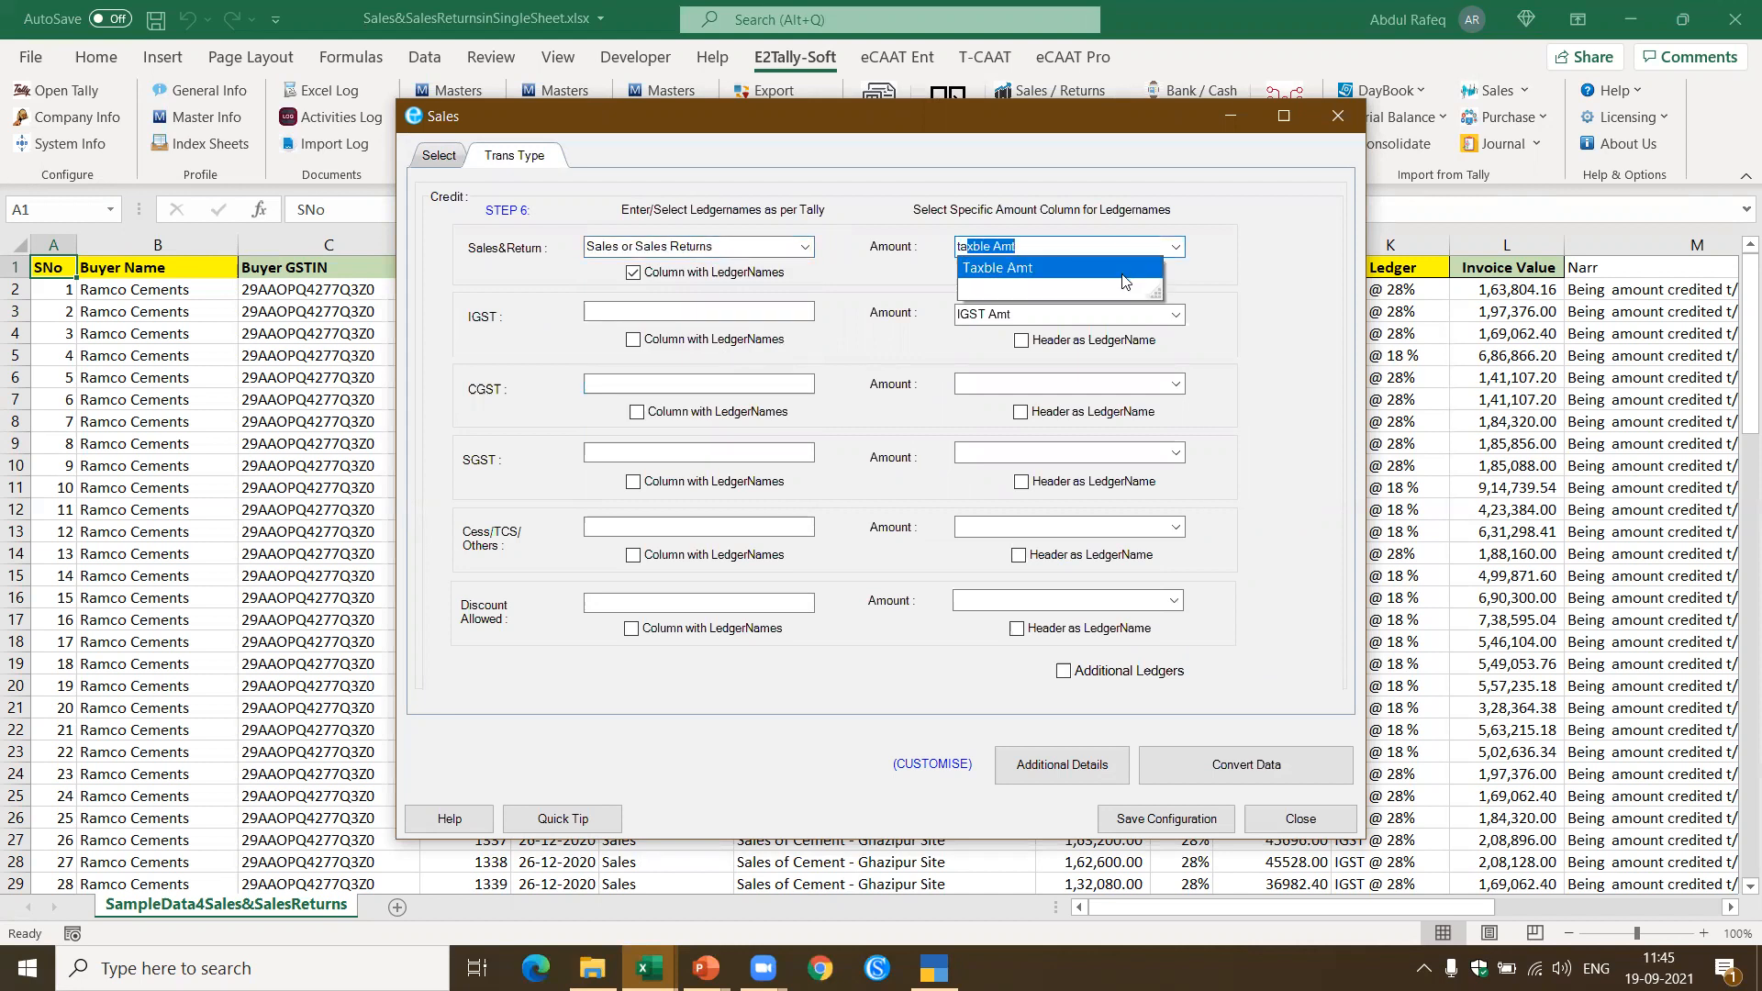
pyautogui.click(1121, 275)
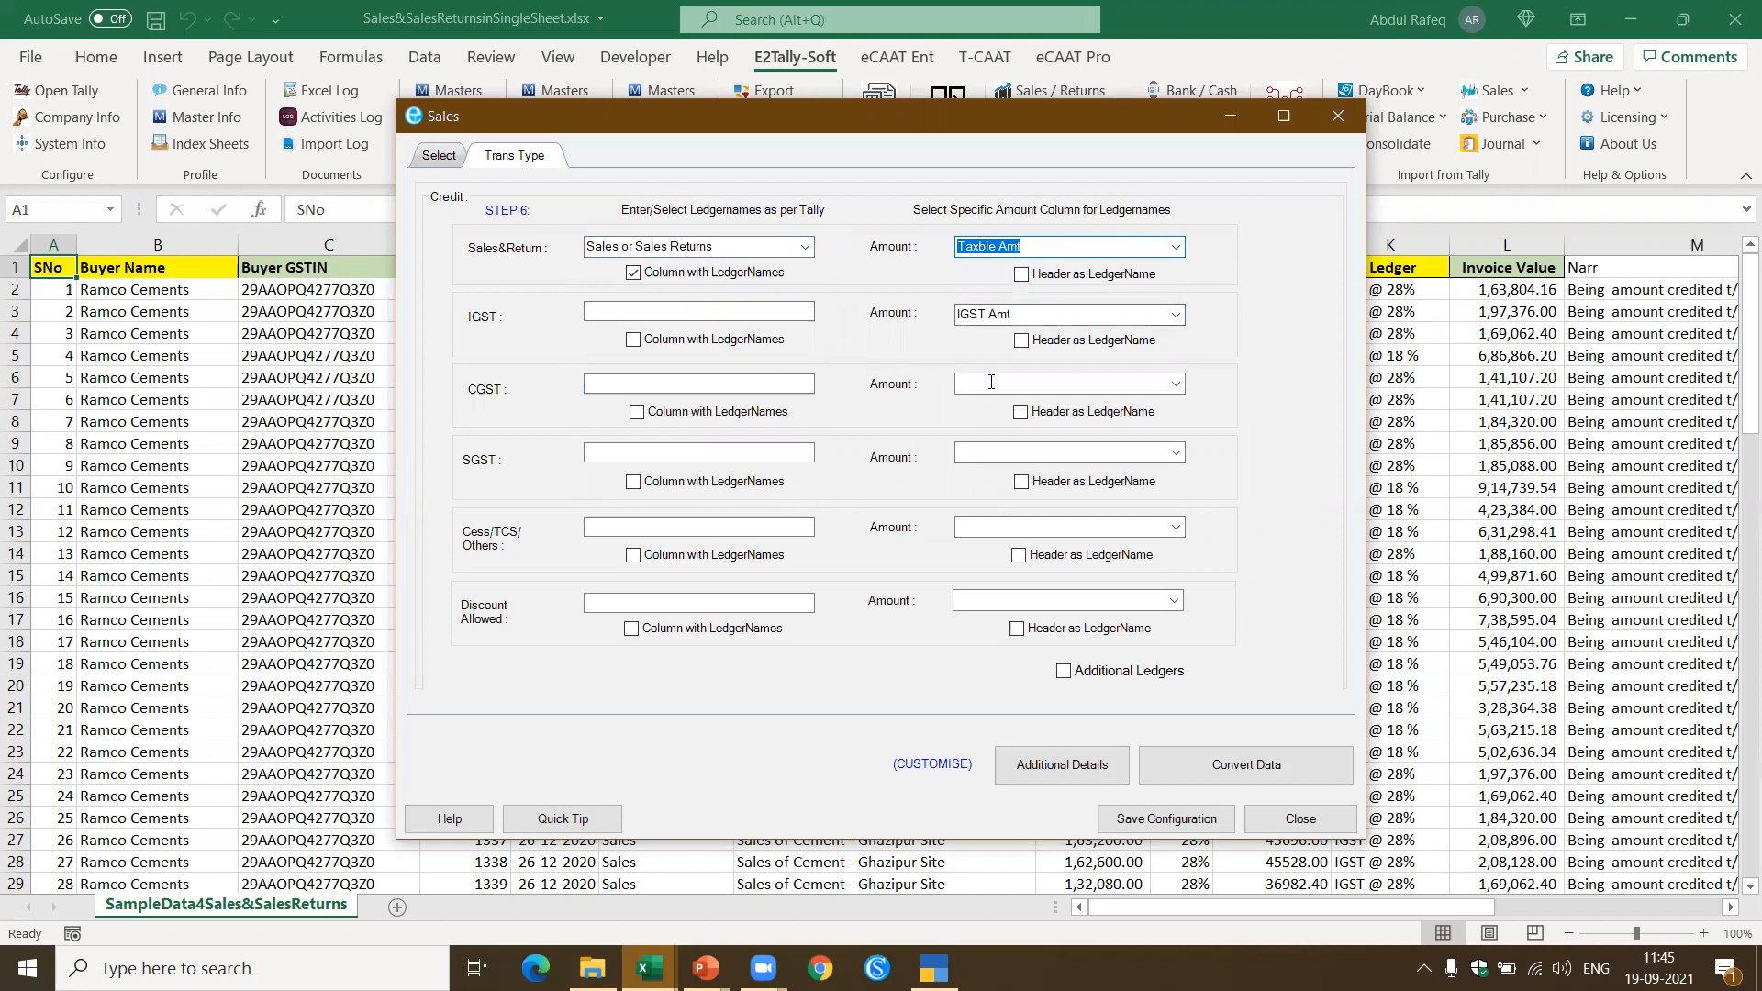
# Step: Take the IGST ledger names from the IGST Ledger column and convert the data
pyautogui.click(641, 341)
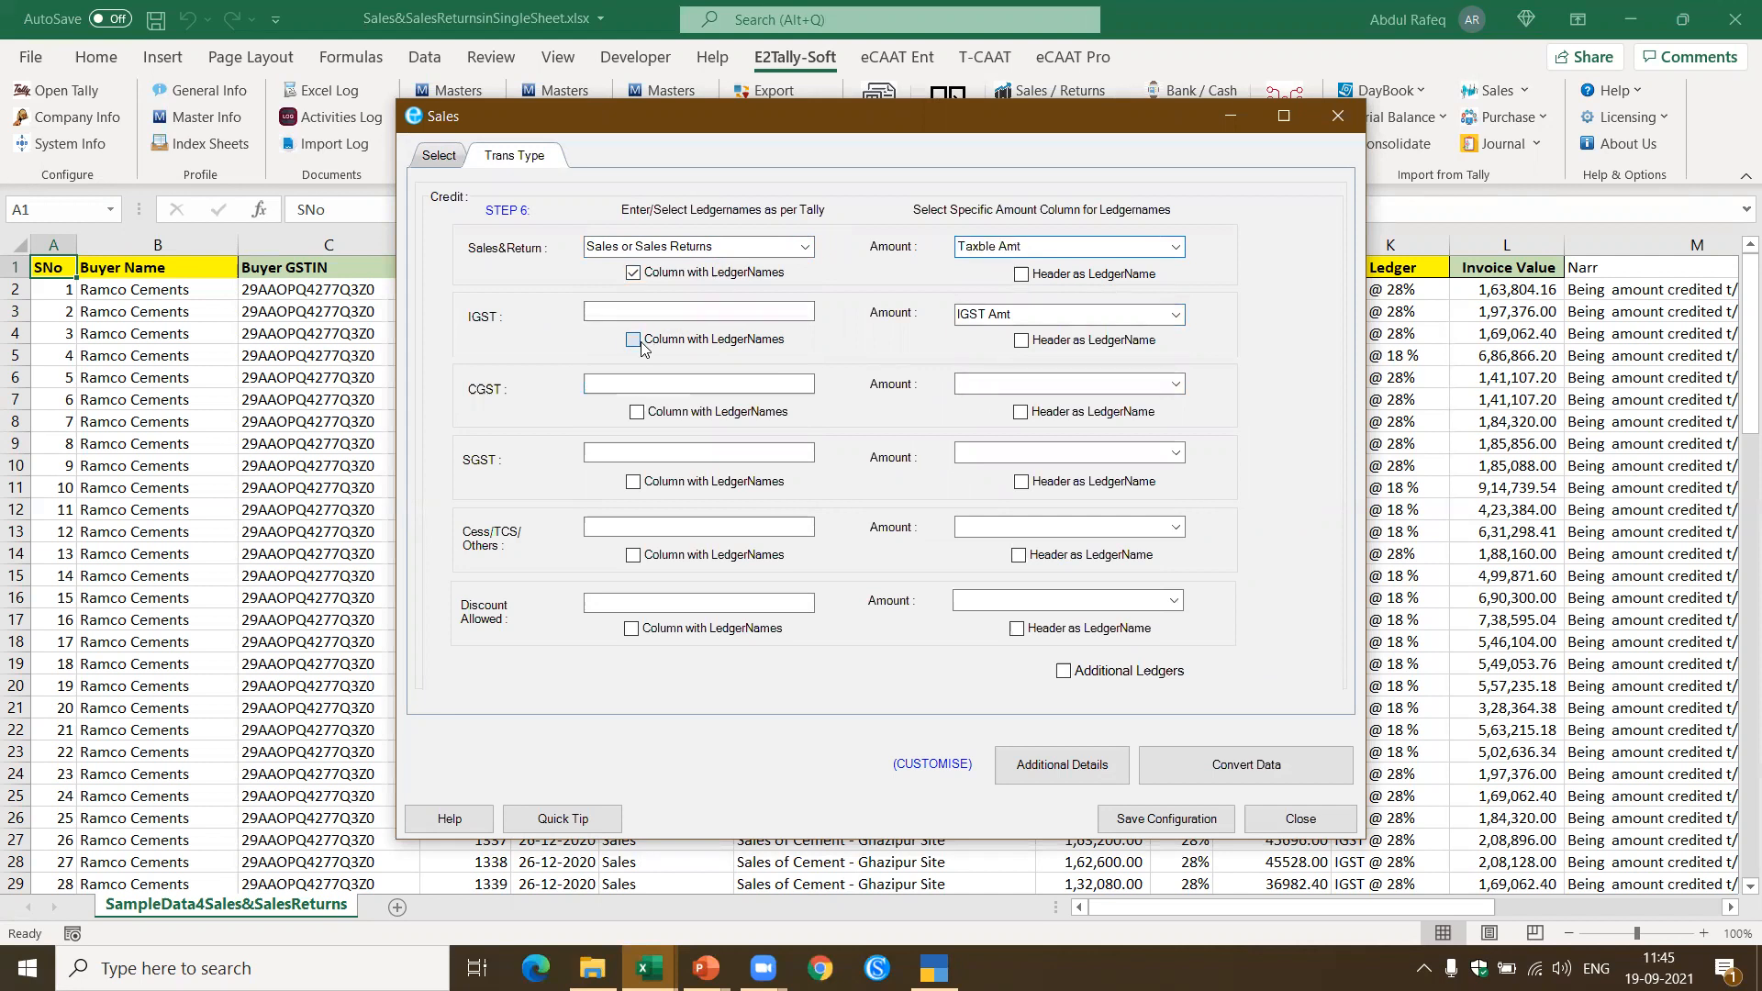
pyautogui.click(806, 312)
pyautogui.write('IGST')
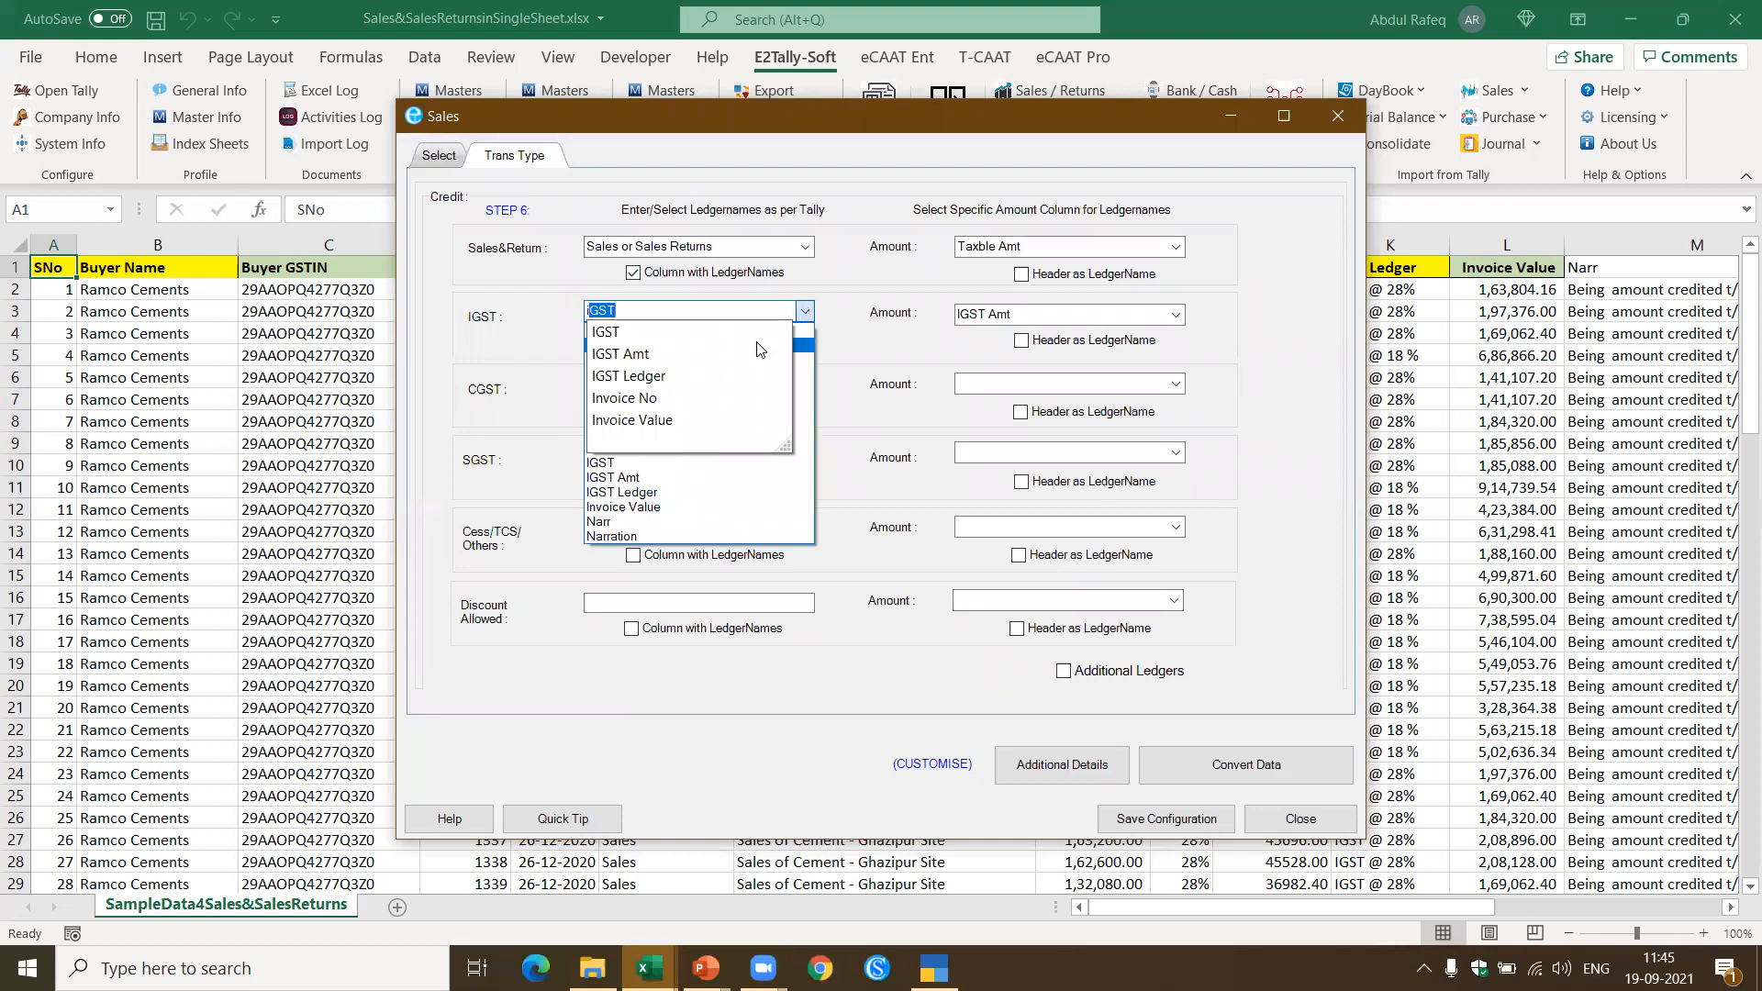
pyautogui.click(638, 496)
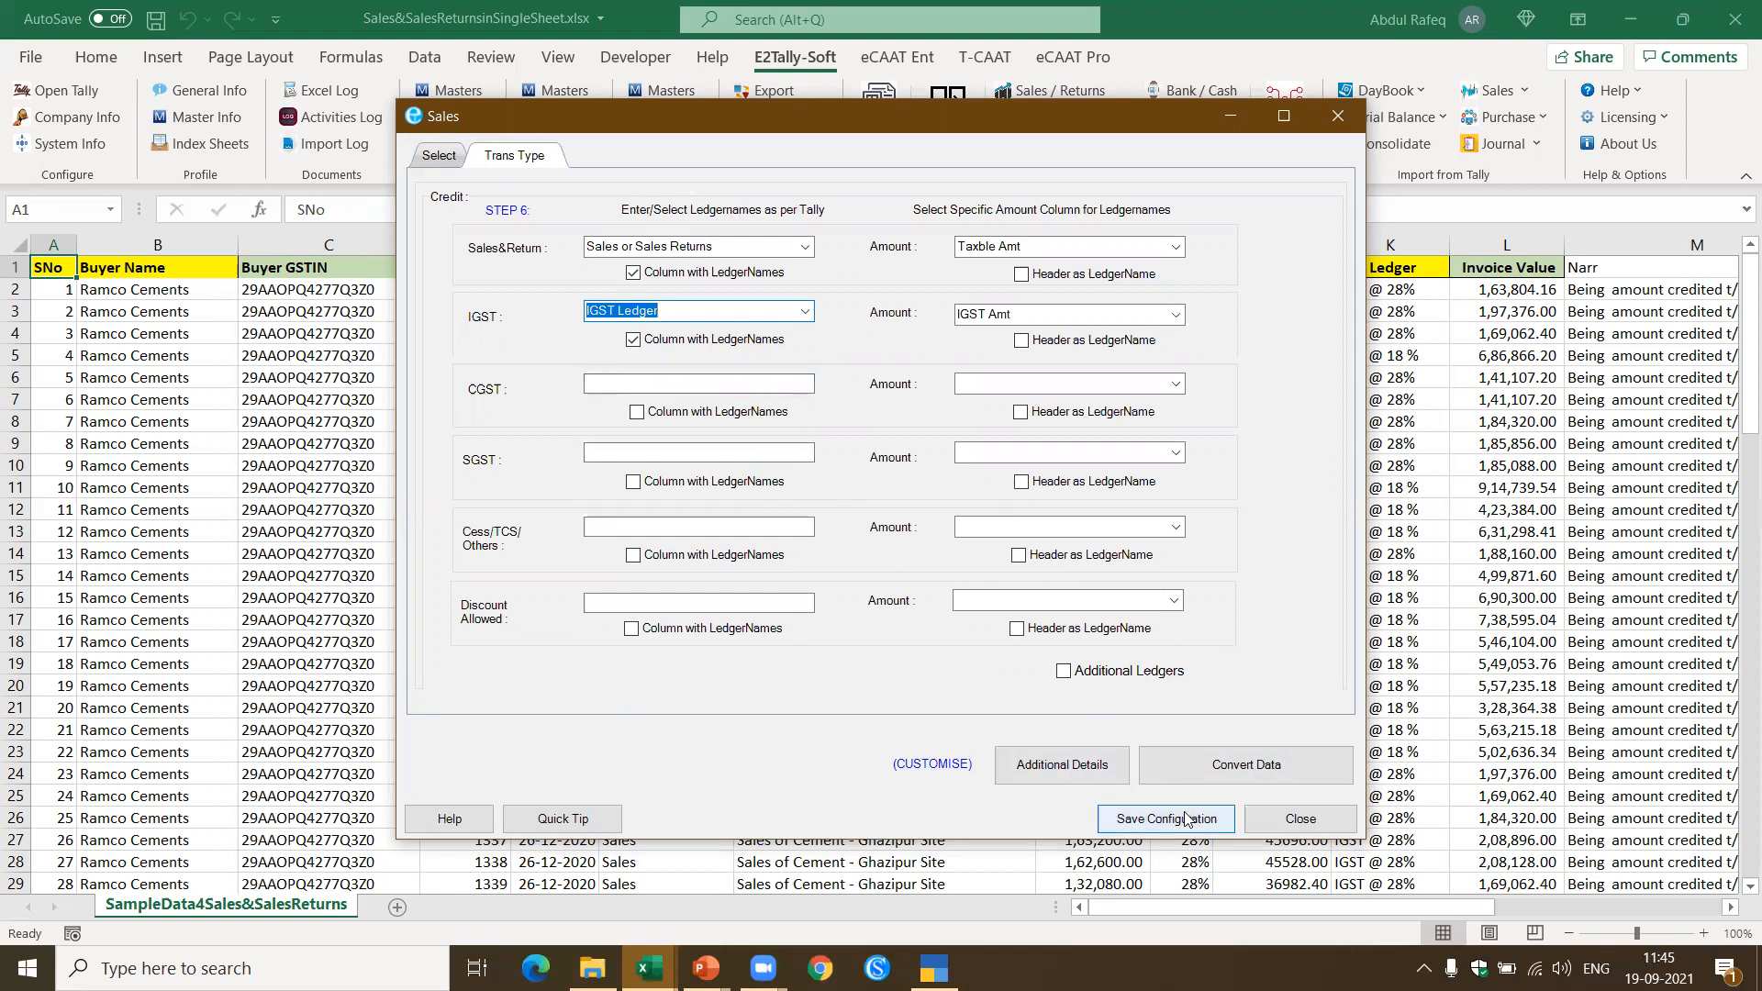
pyautogui.click(1226, 776)
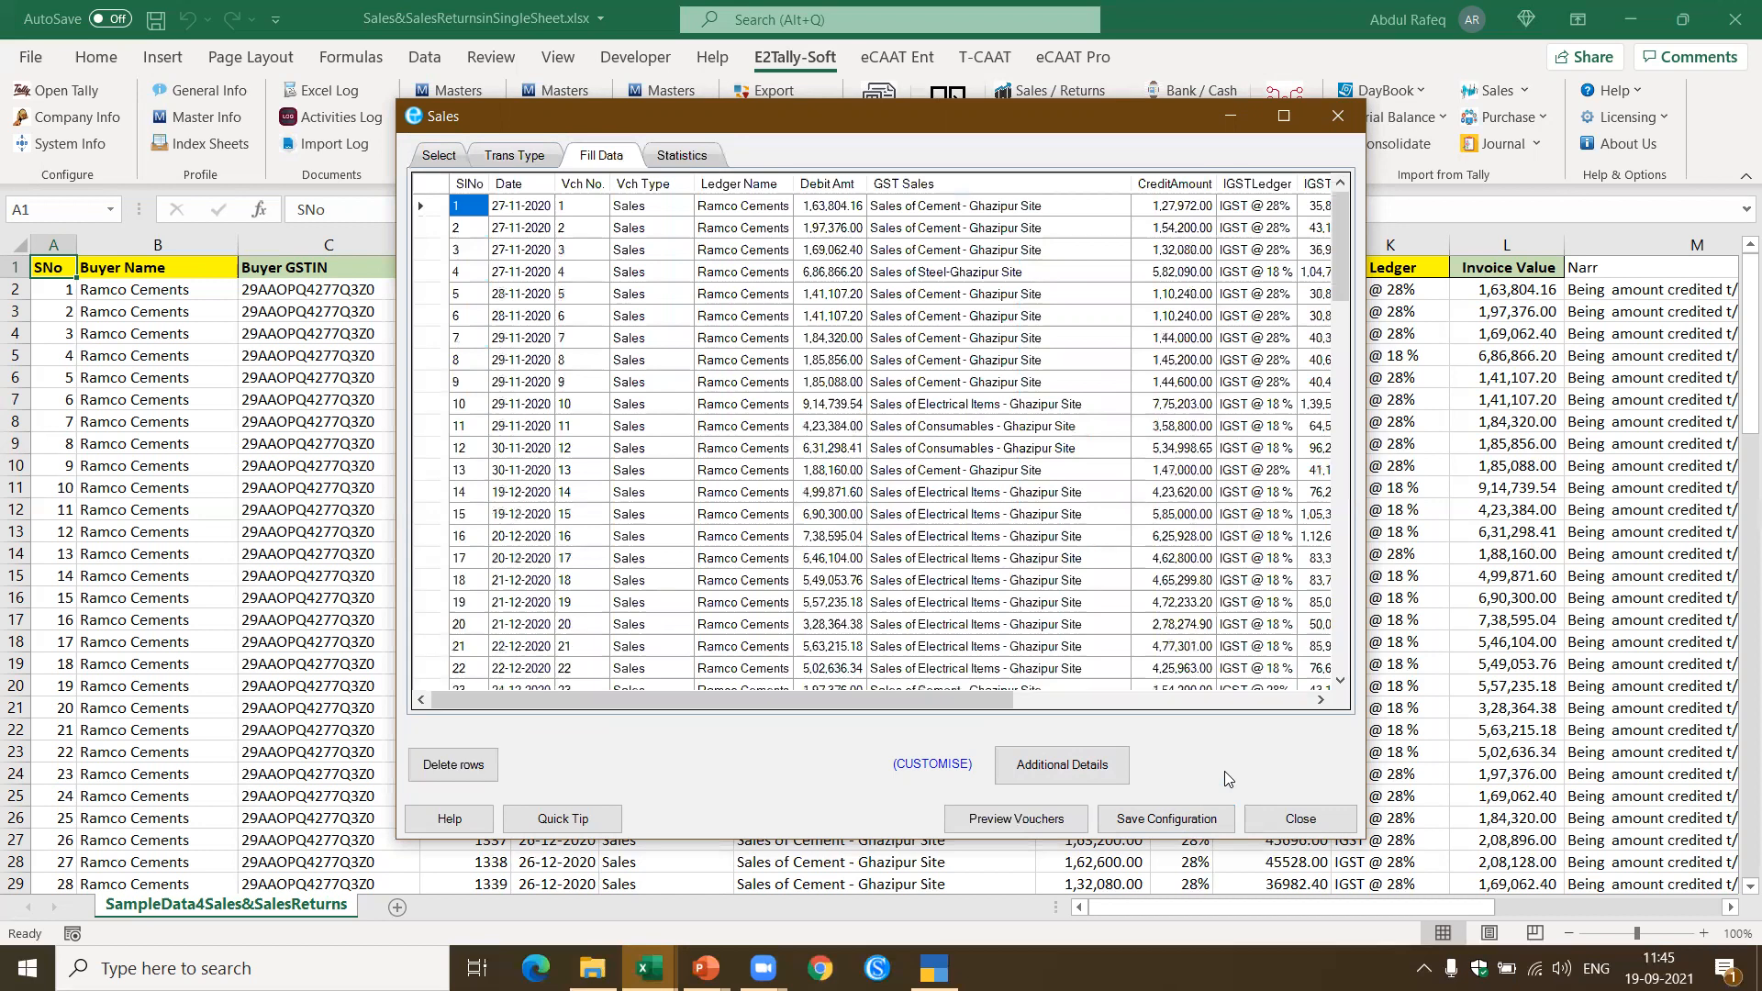
# Step: Check the conversion statistics and preview the generated vouchers through to the final sales returns entries
pyautogui.click(681, 161)
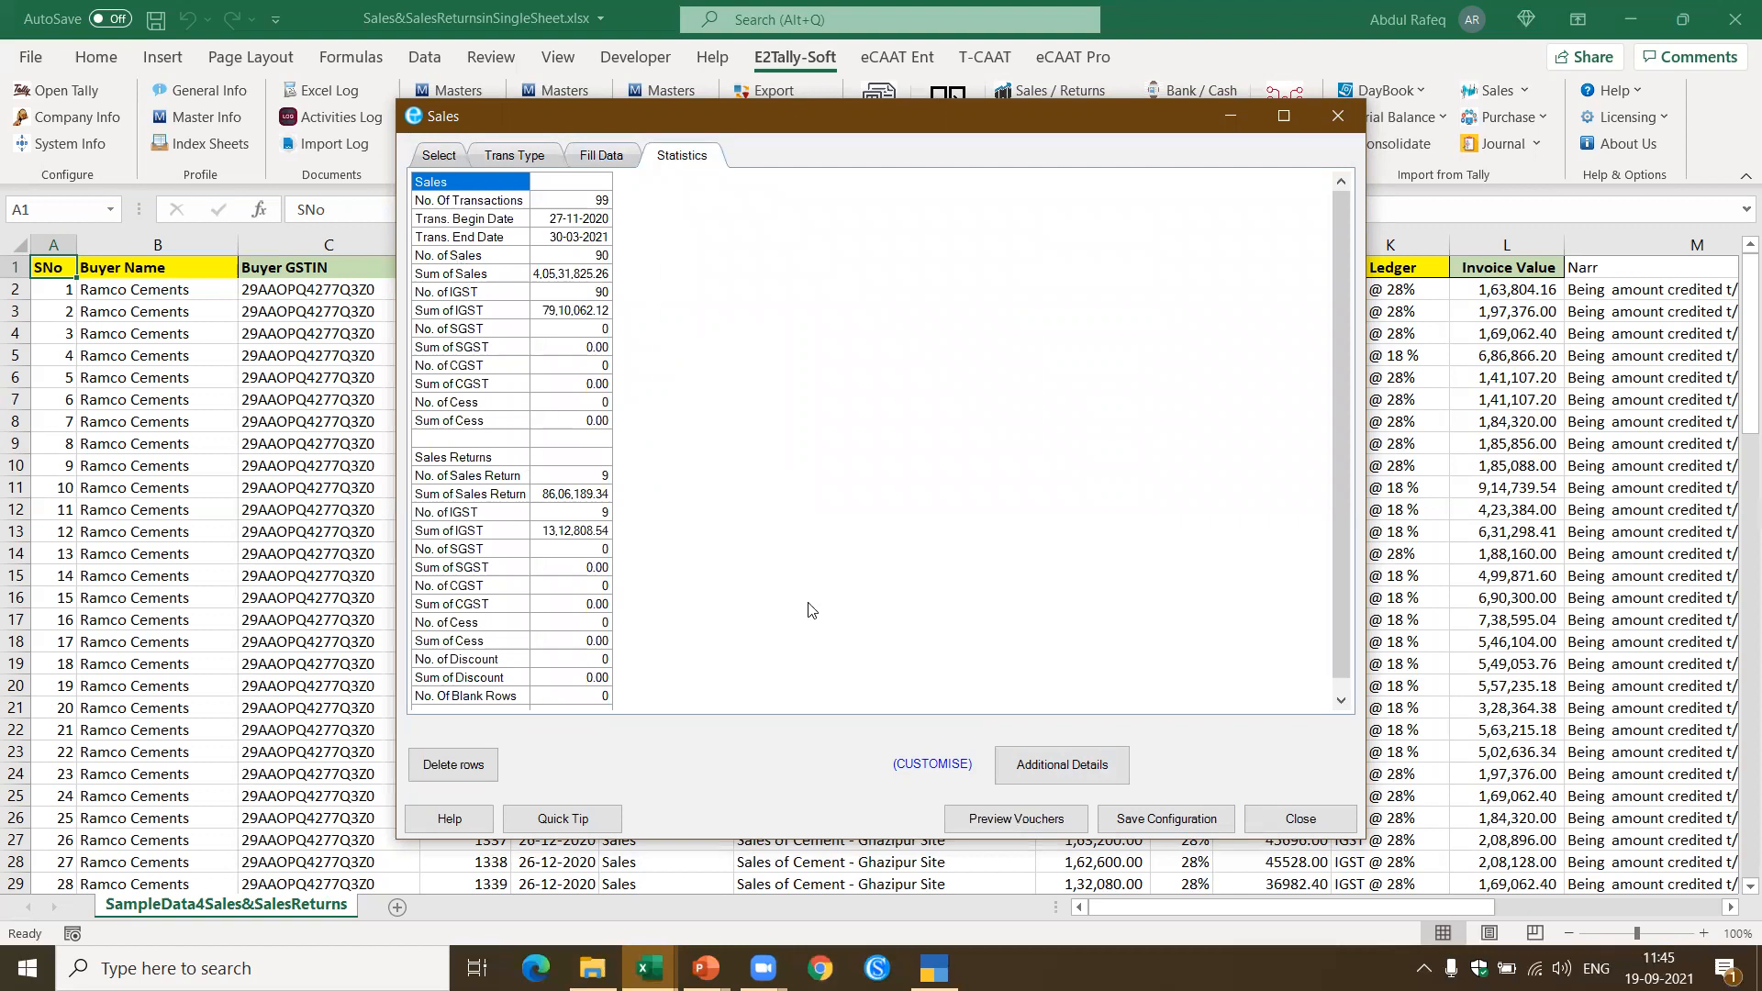
pyautogui.click(1044, 820)
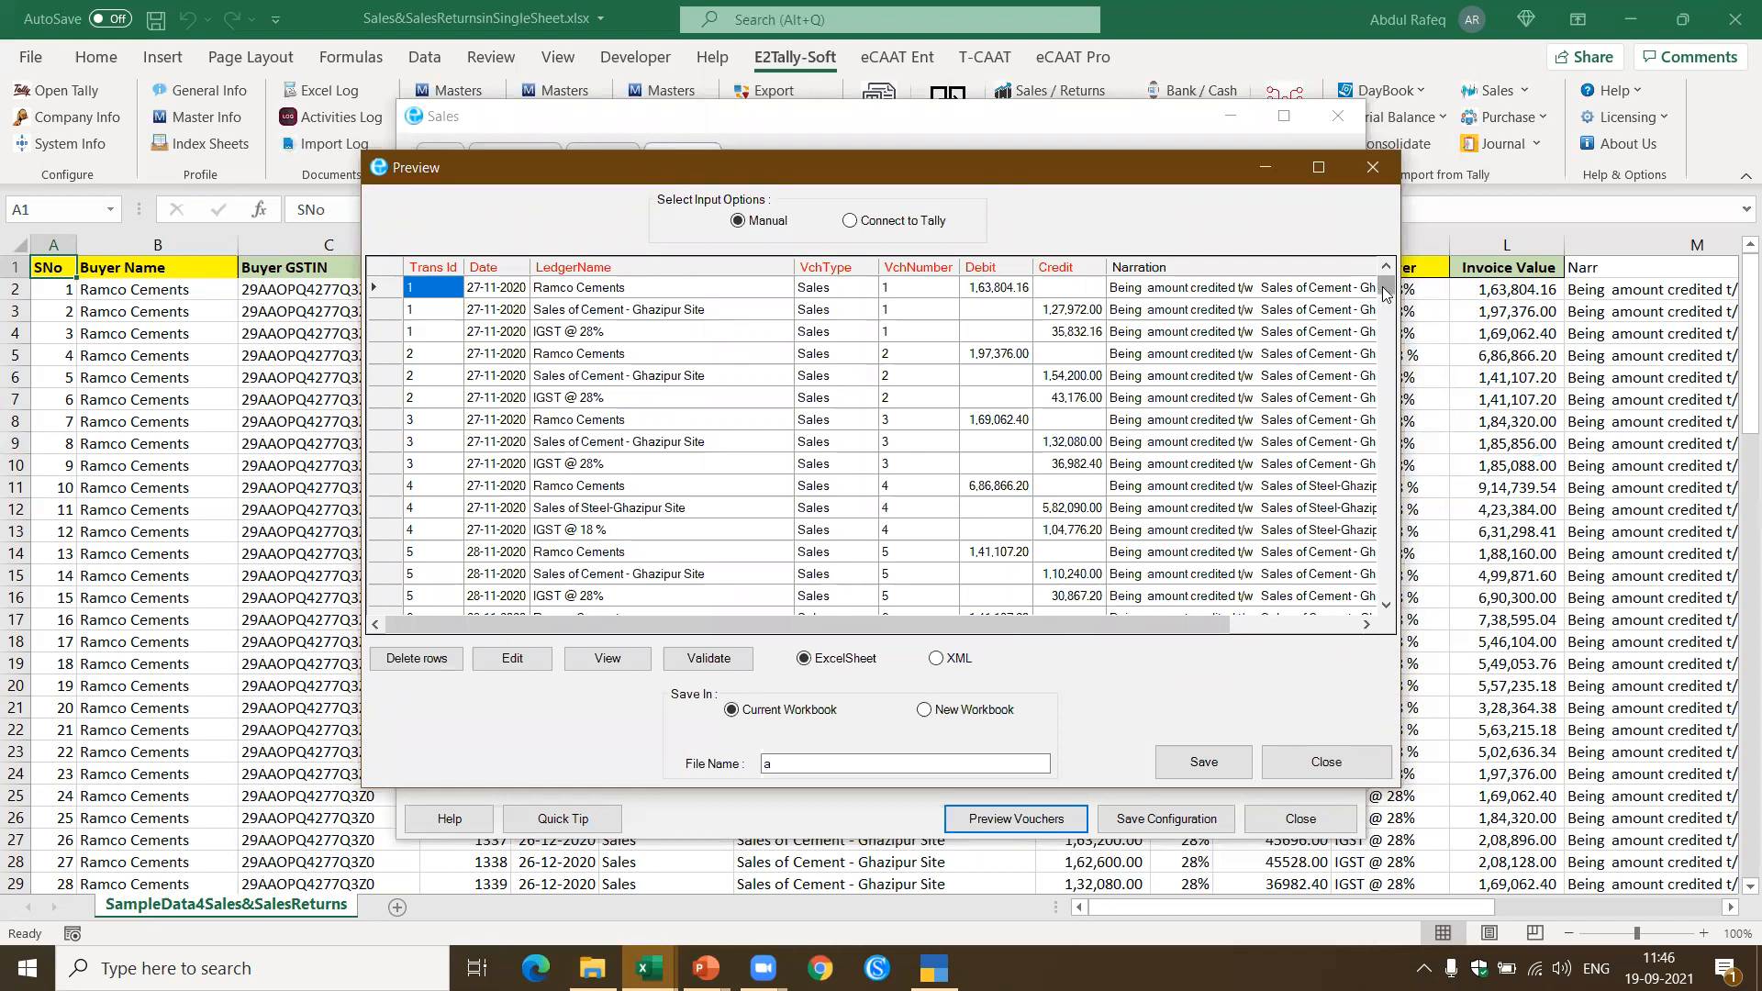
pyautogui.moveTo(1385, 292); pyautogui.dragTo(1388, 587)
pyautogui.click(639, 428)
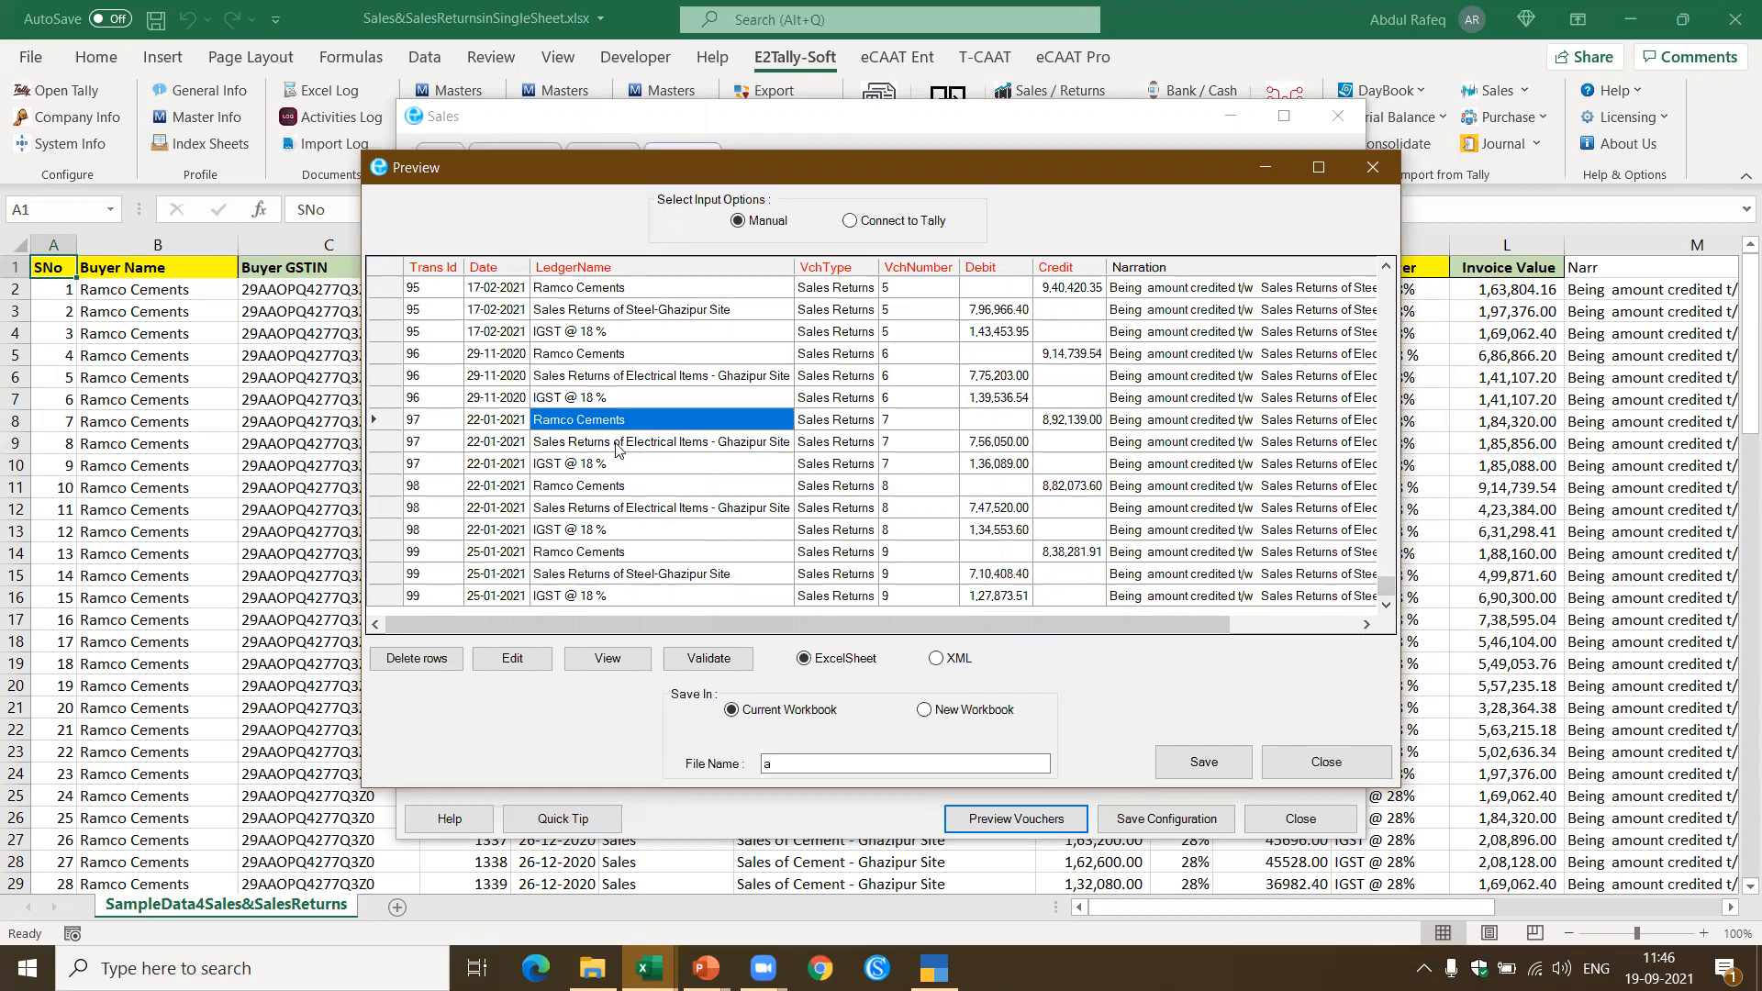
pyautogui.click(617, 445)
pyautogui.click(603, 466)
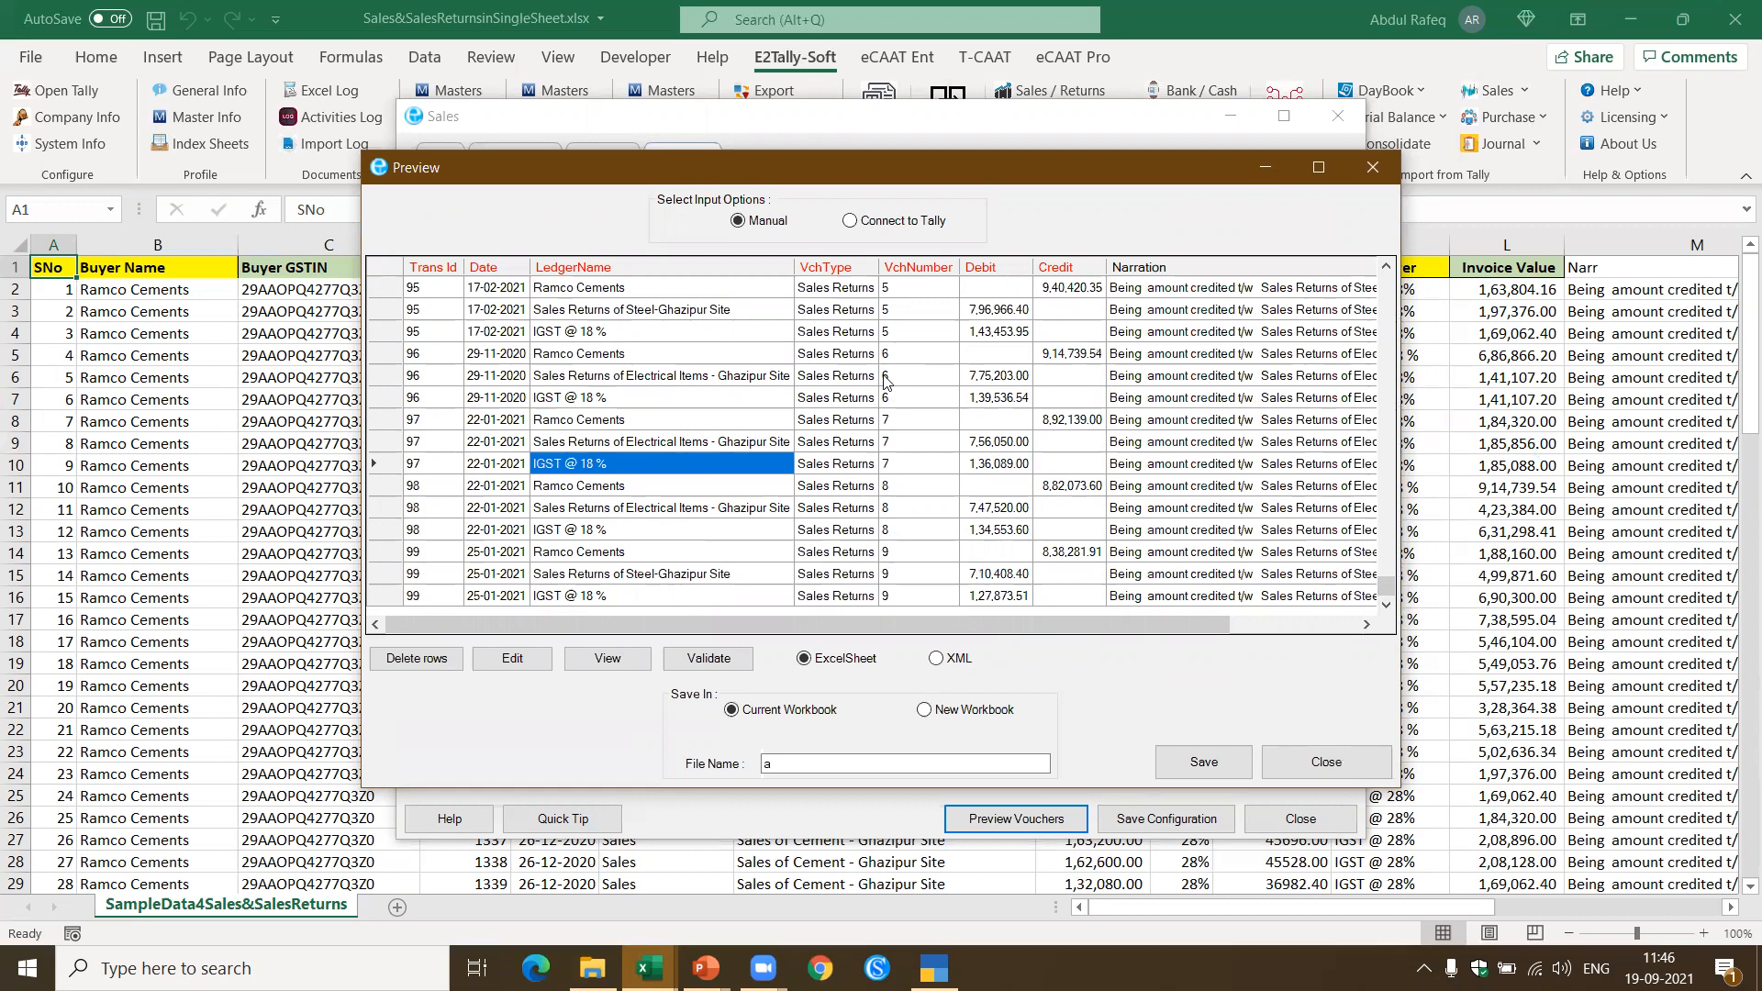
# Step: Save the previewed vouchers as an Excel sheet in the current workbook and open the exported Sales&SalesReturnsVchr sheet
pyautogui.click(1208, 762)
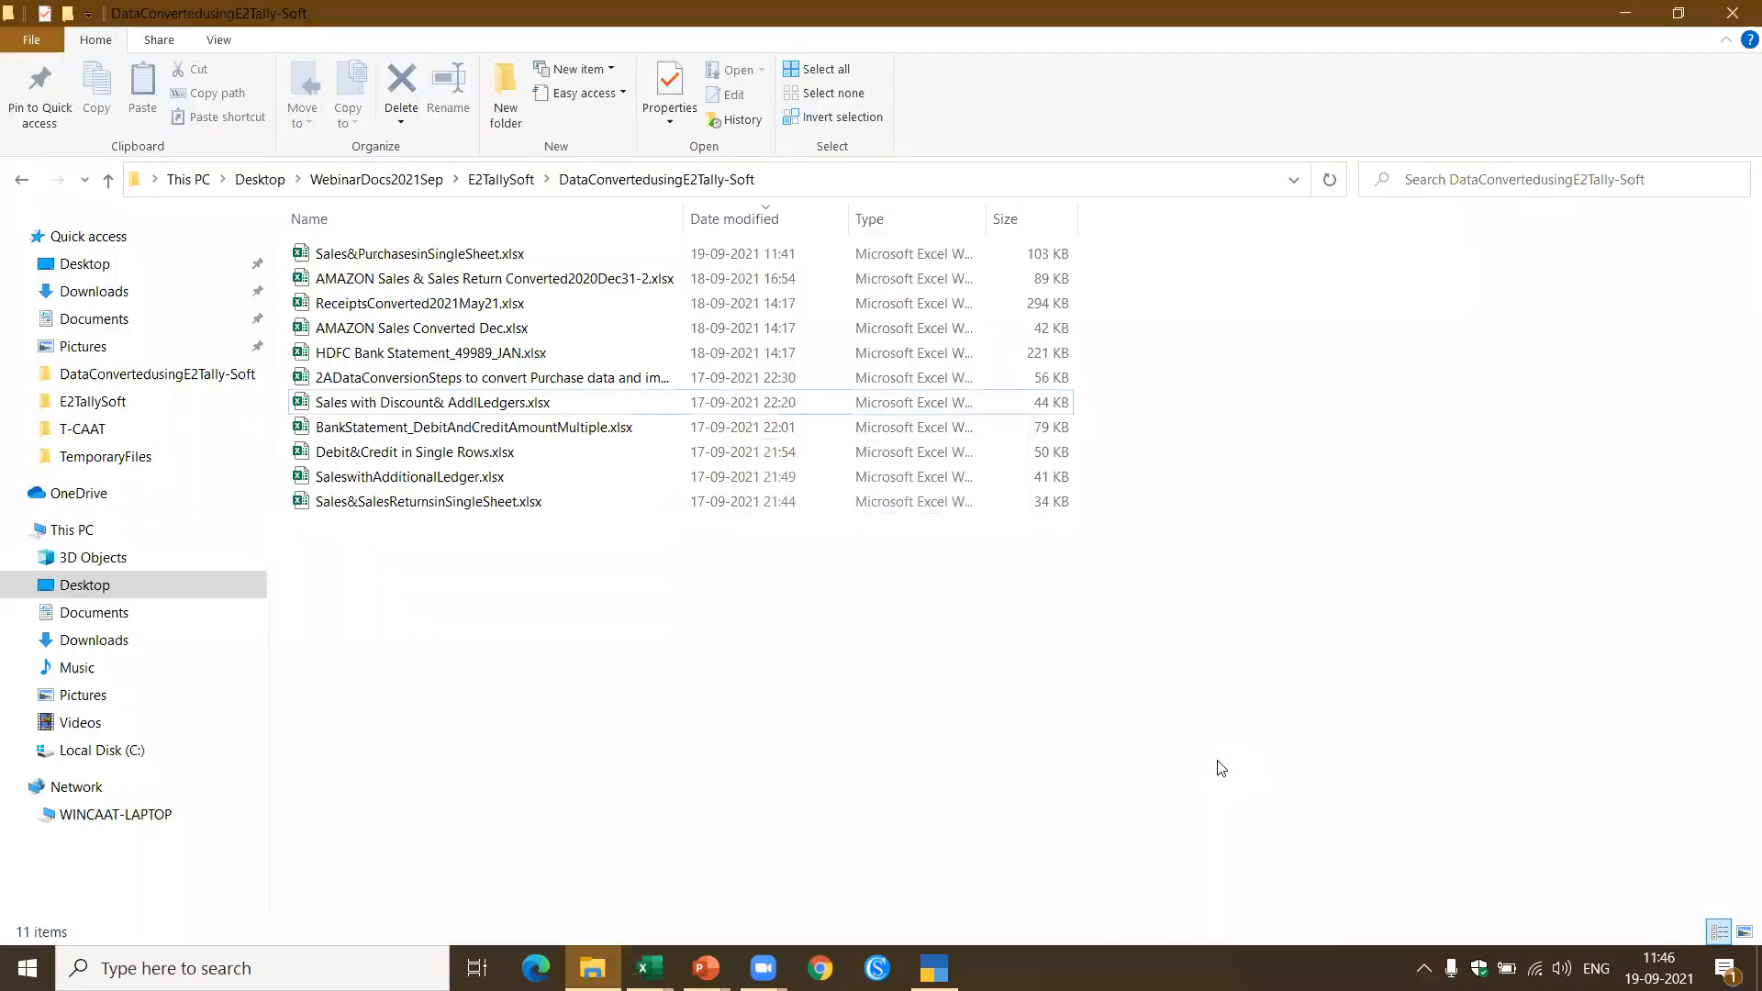
pyautogui.click(1648, 10)
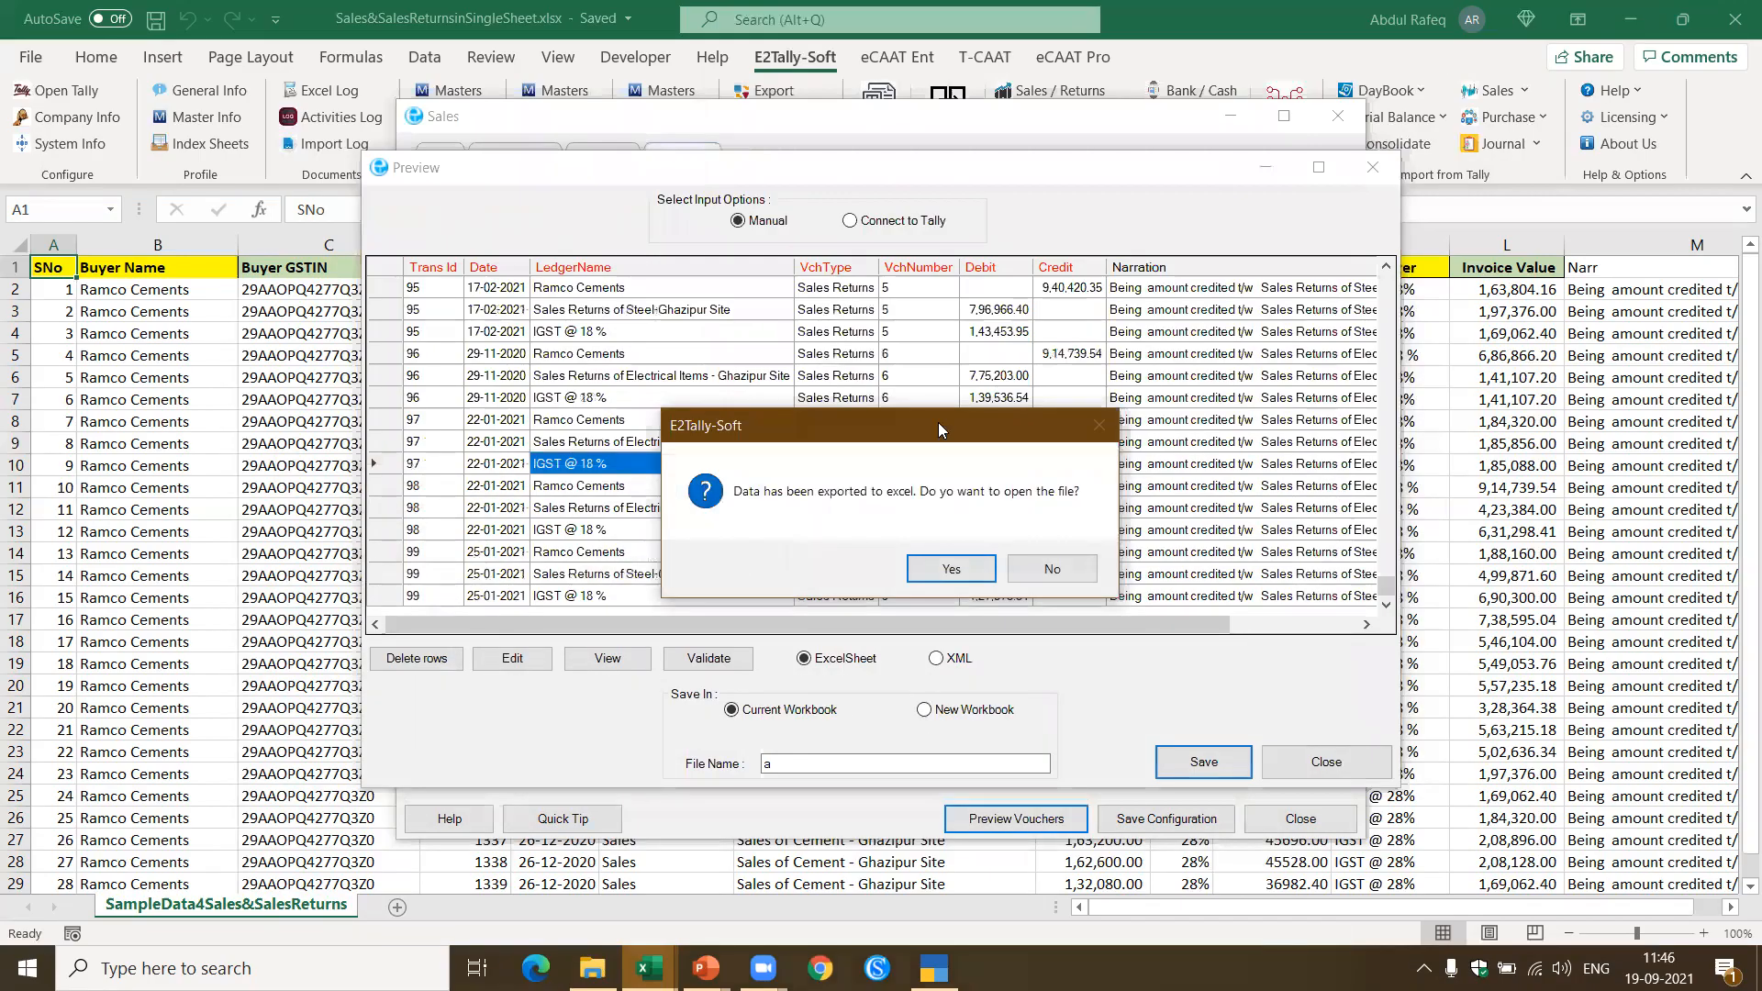
pyautogui.click(952, 566)
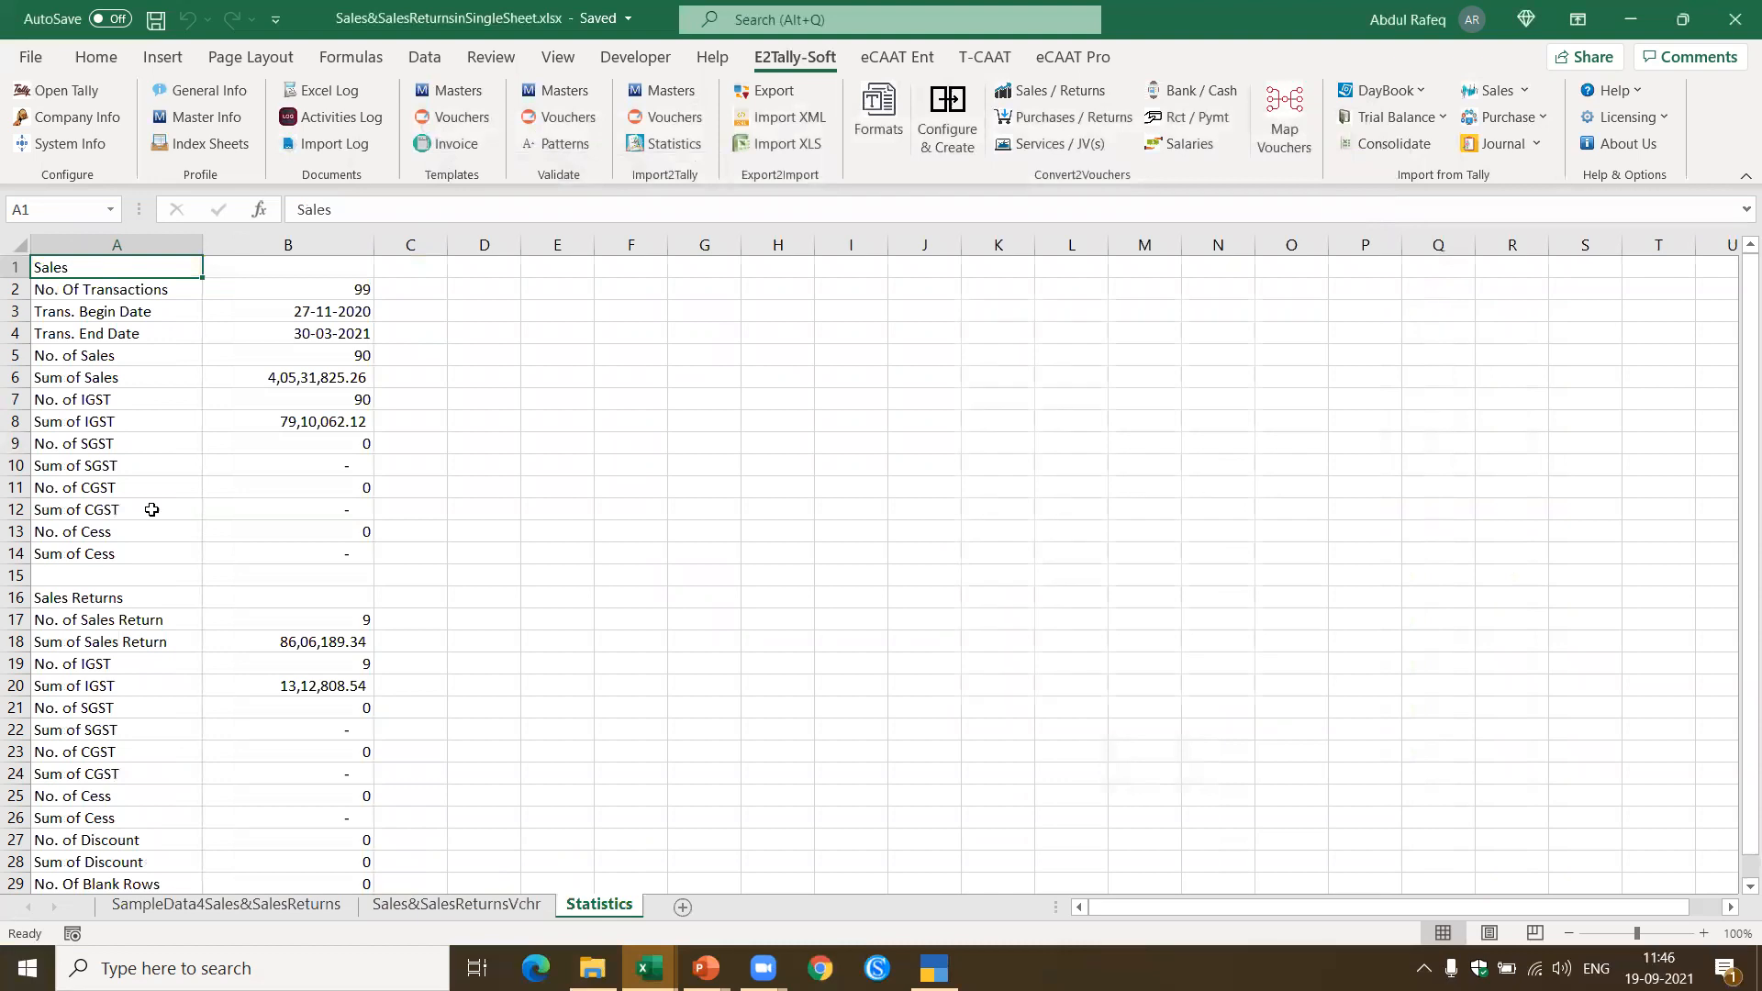
pyautogui.click(475, 912)
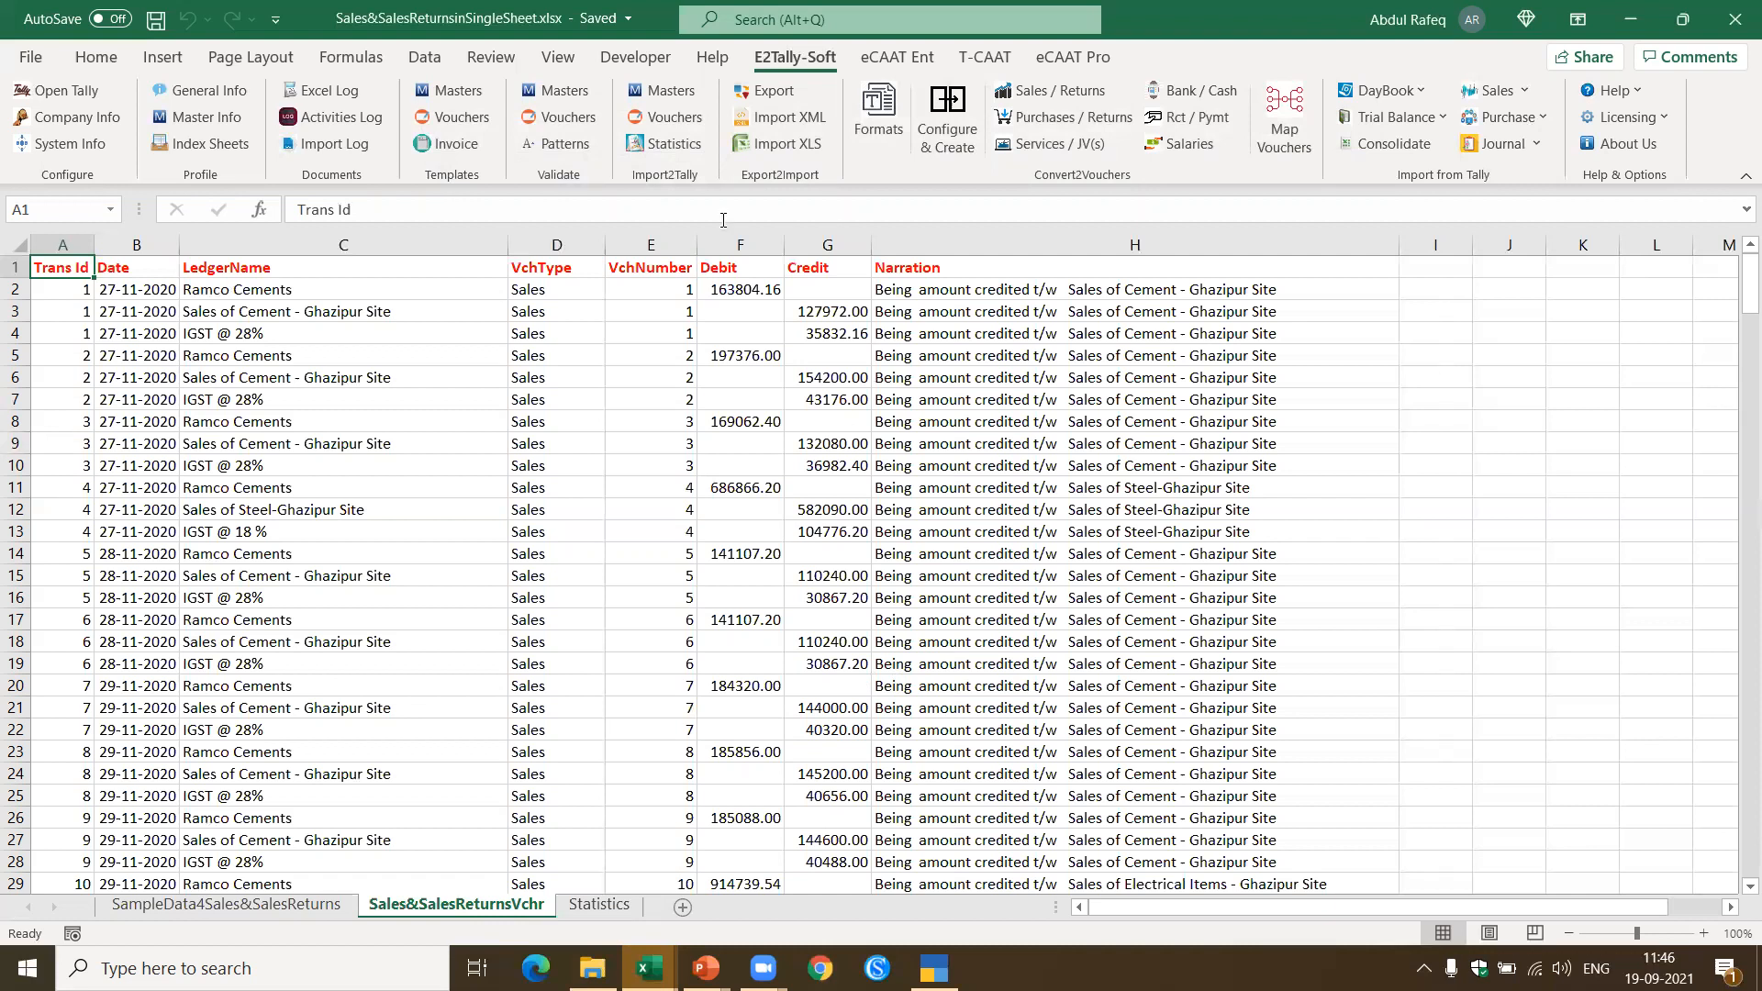
# Step: Look at the options for importing vouchers to Tally without importing, and return to the SampleData4Sales&SalesReturns sheet
pyautogui.click(673, 118)
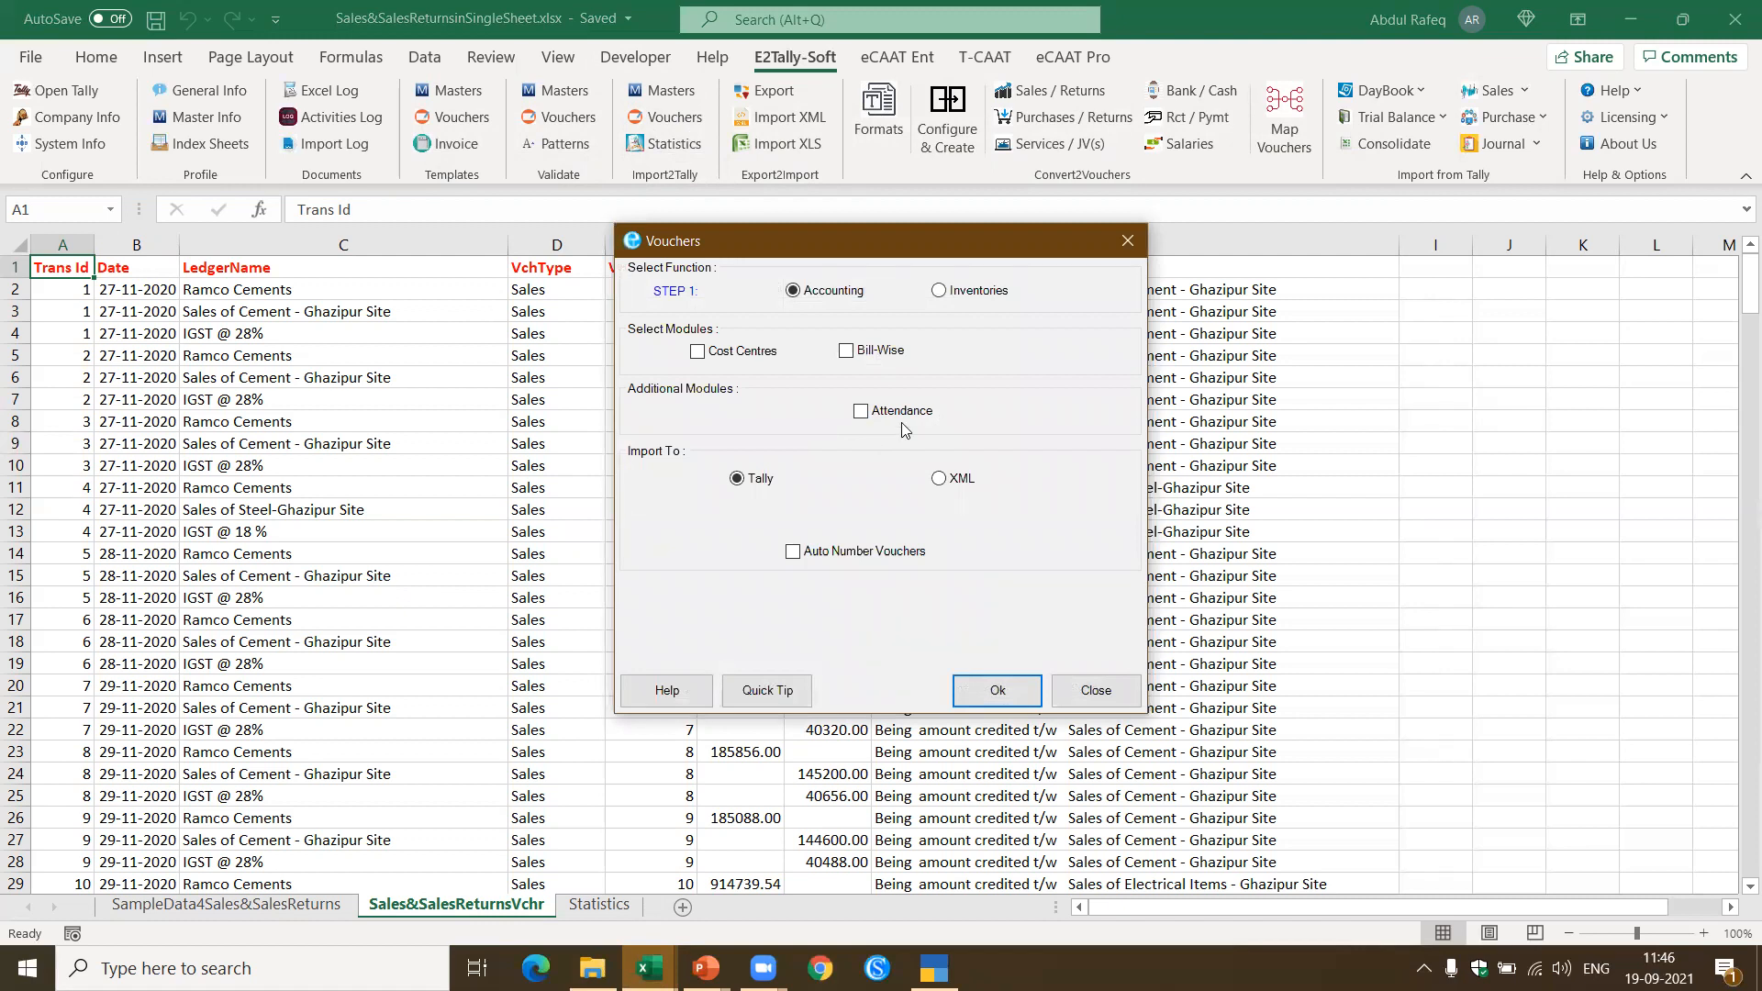
pyautogui.click(1072, 699)
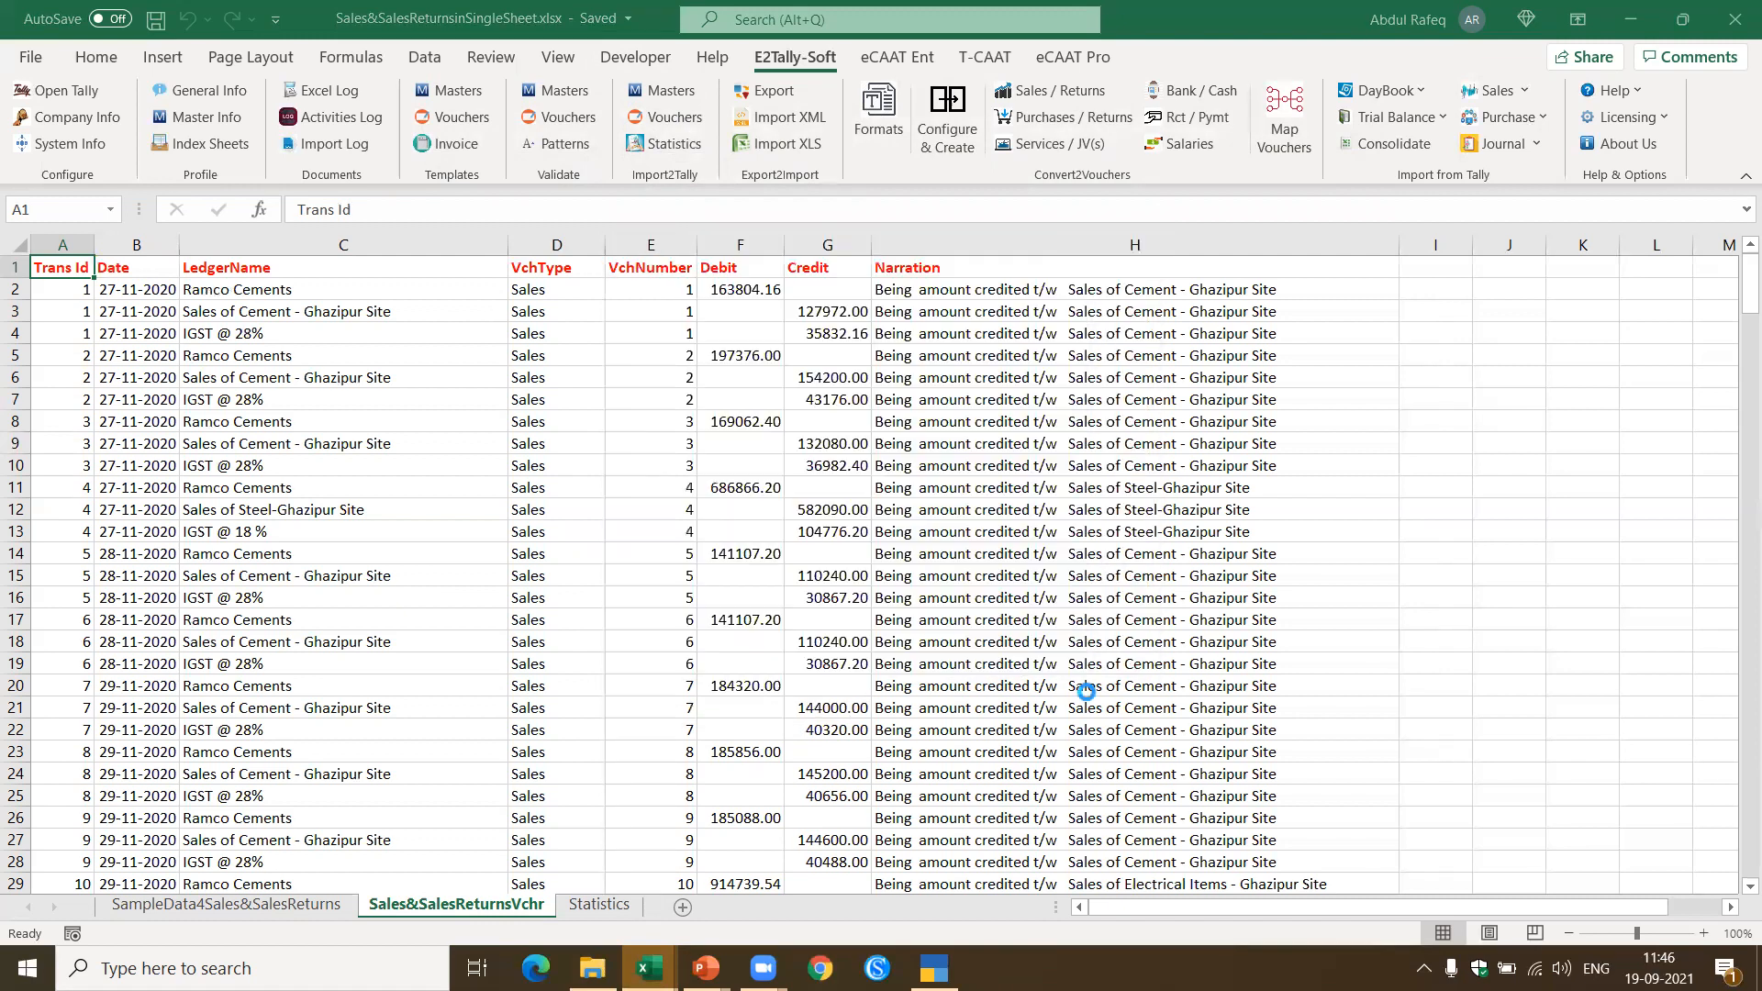
pyautogui.click(471, 456)
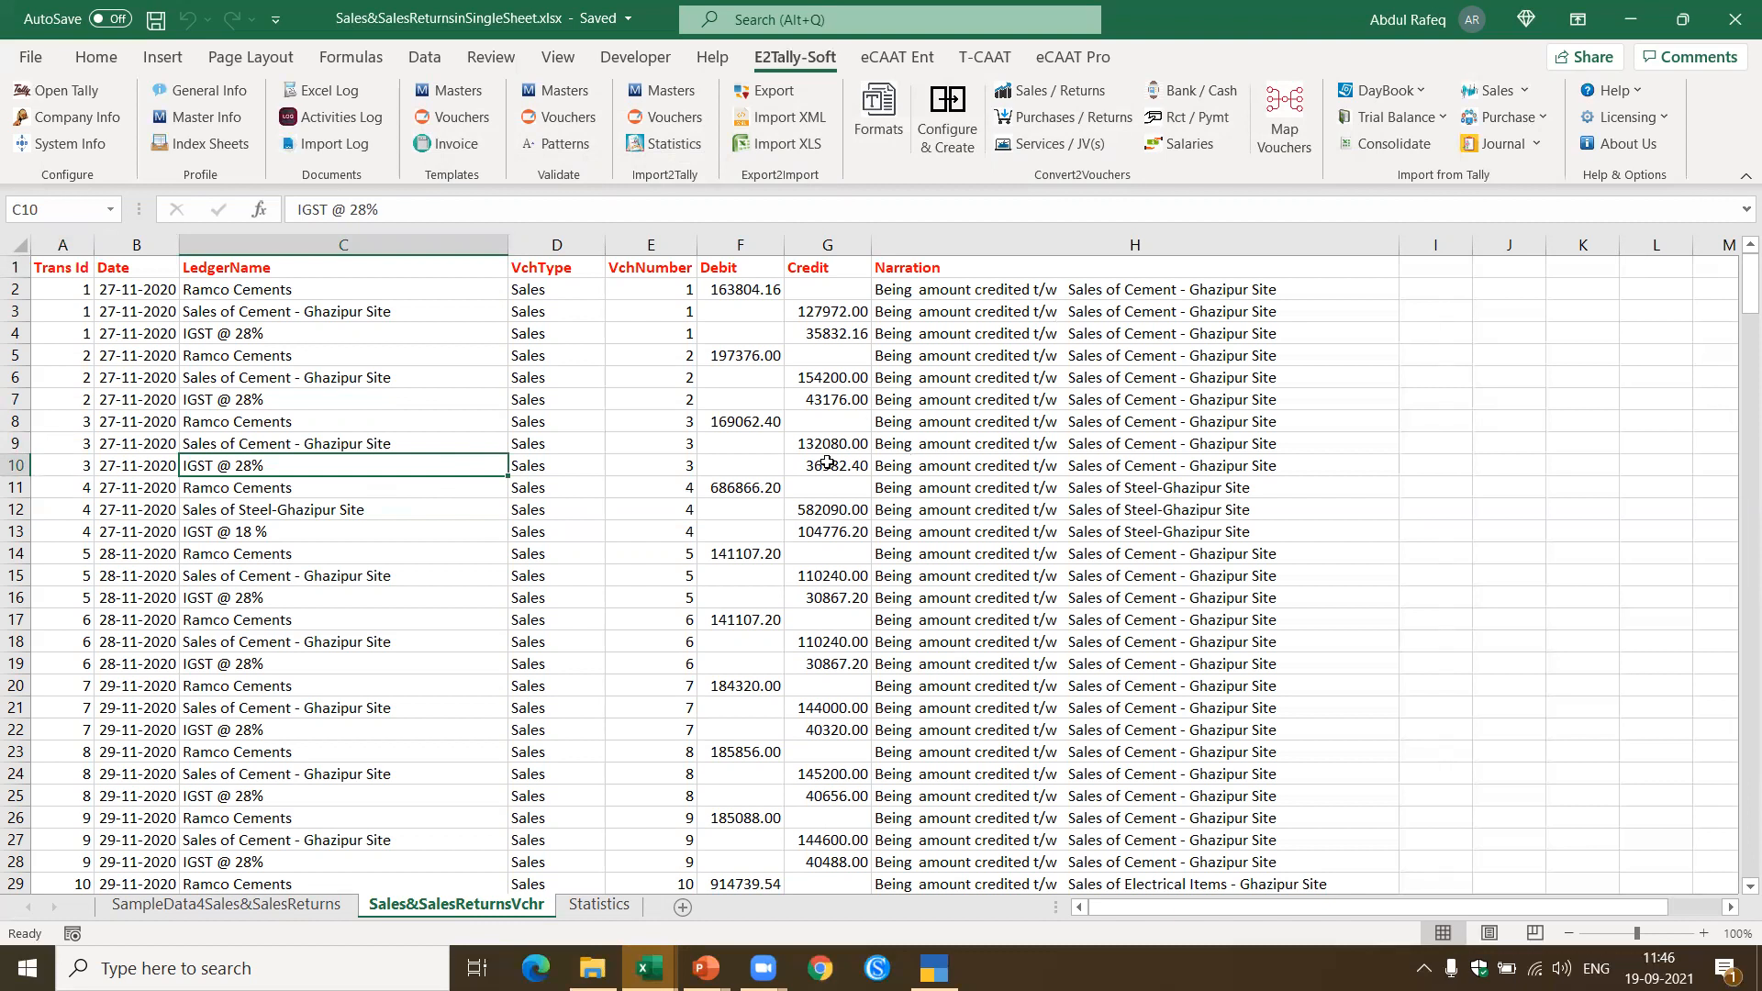
pyautogui.click(318, 906)
pyautogui.click(883, 666)
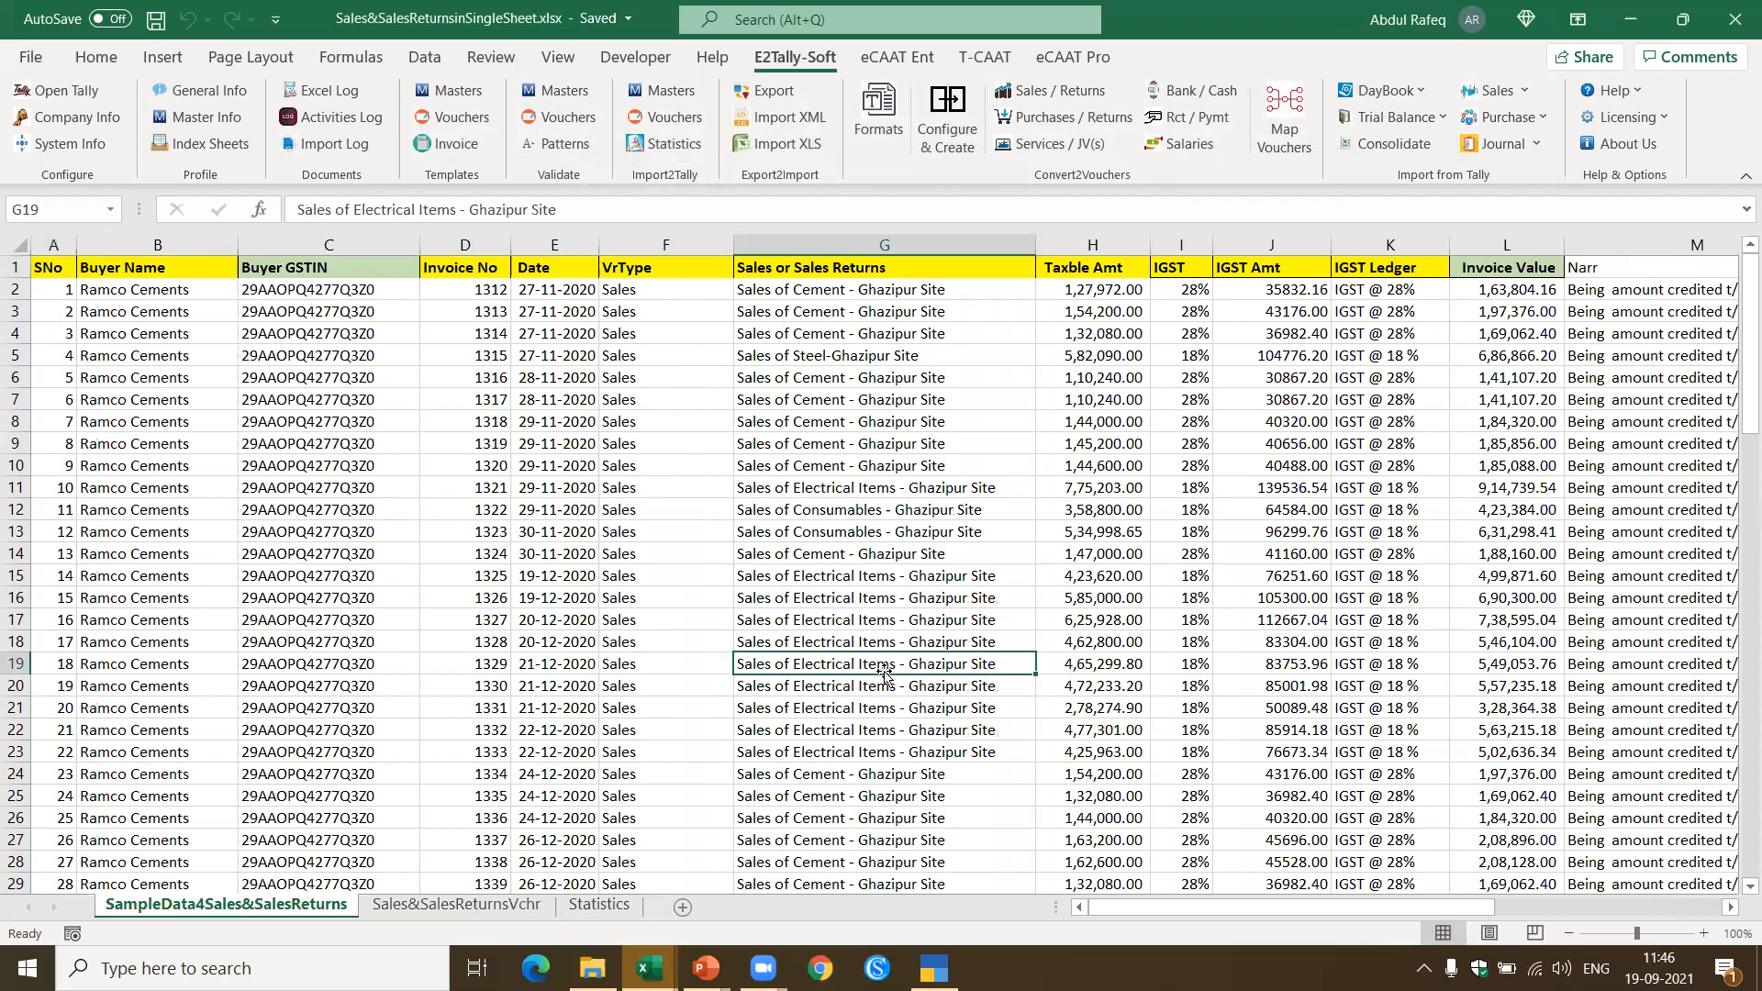
# Step: Advance the PowerPoint slide show to the Amazon sales demo and open AMAZON Sales & Sales Return Converted2020Dec31-2.xlsx from File Explorer
pyautogui.hotkey('alt', 'Tab')
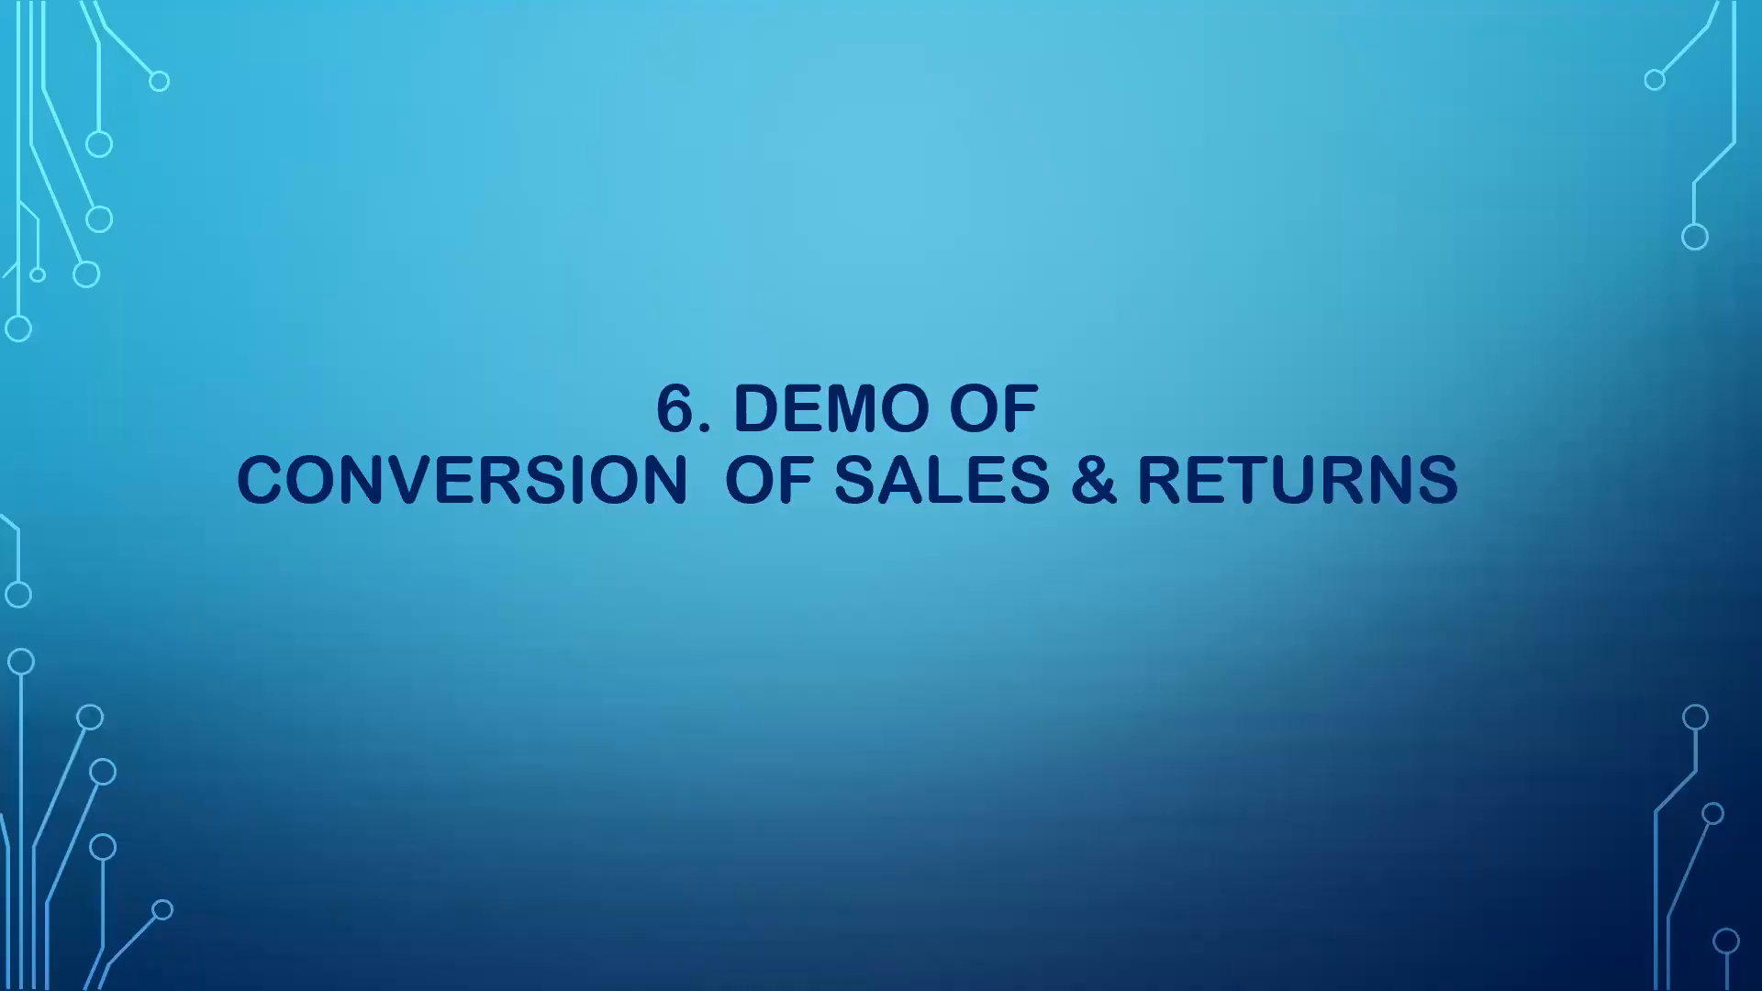
pyautogui.press('Right')
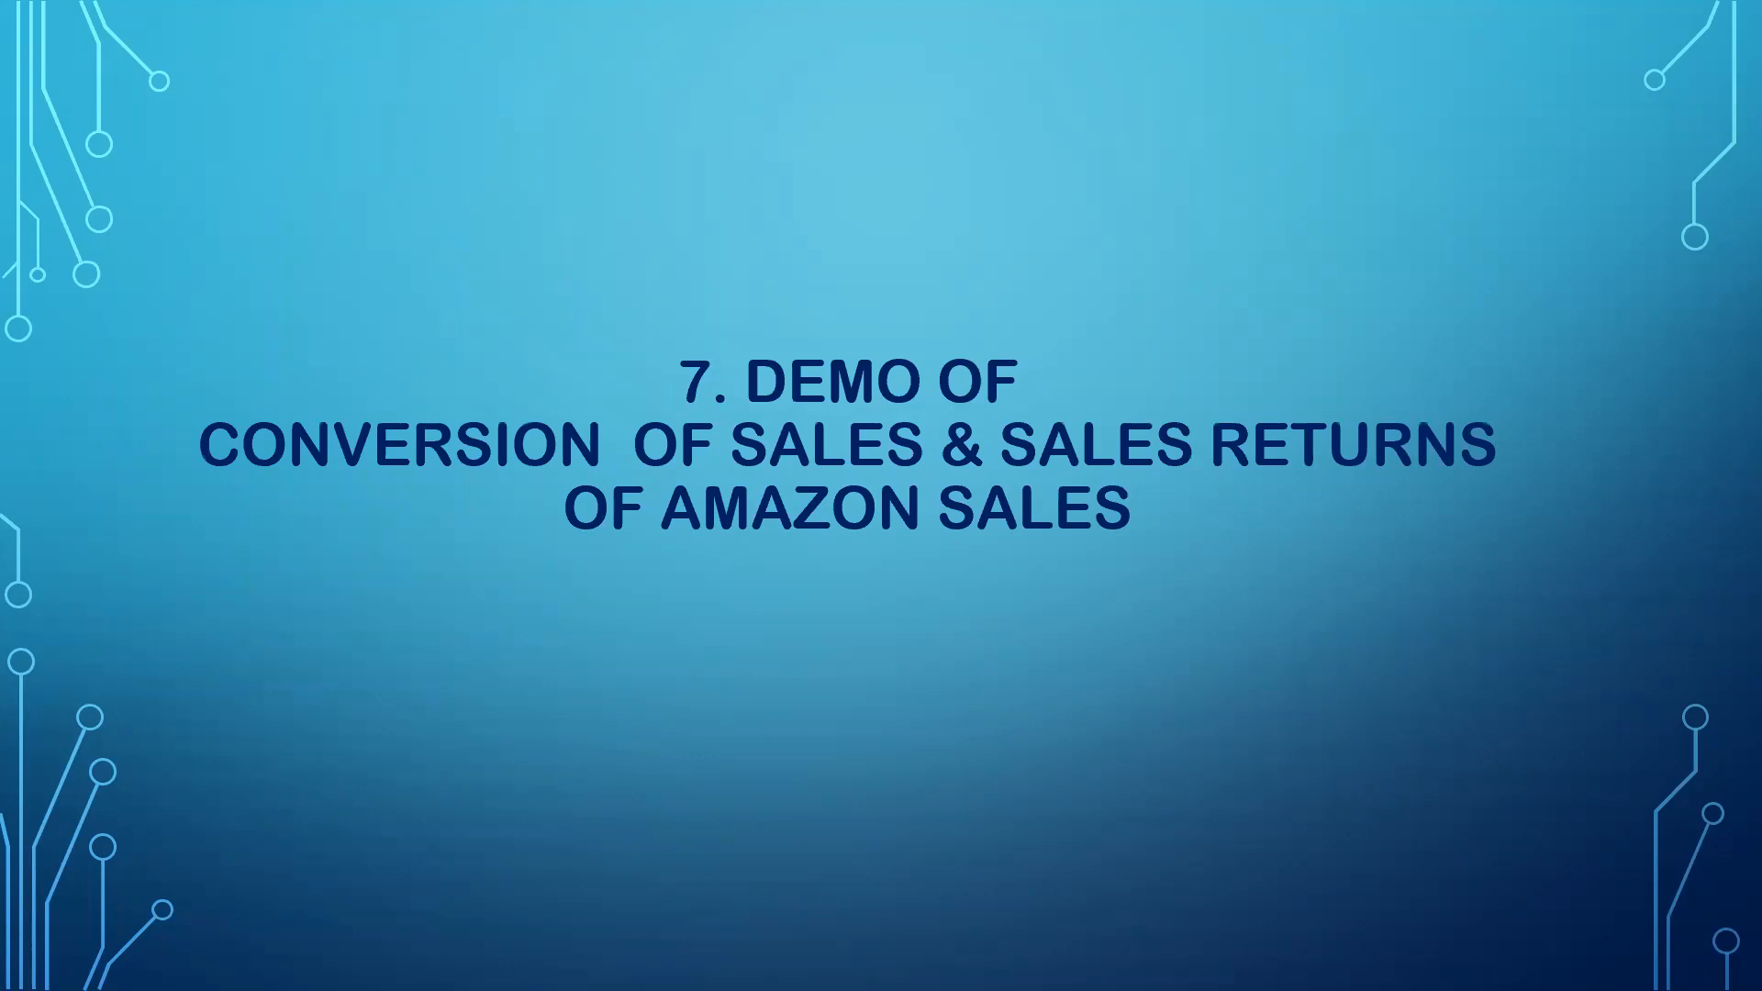
pyautogui.hotkey('alt', 'Tab')
pyautogui.hotkey('alt', 'Tab')
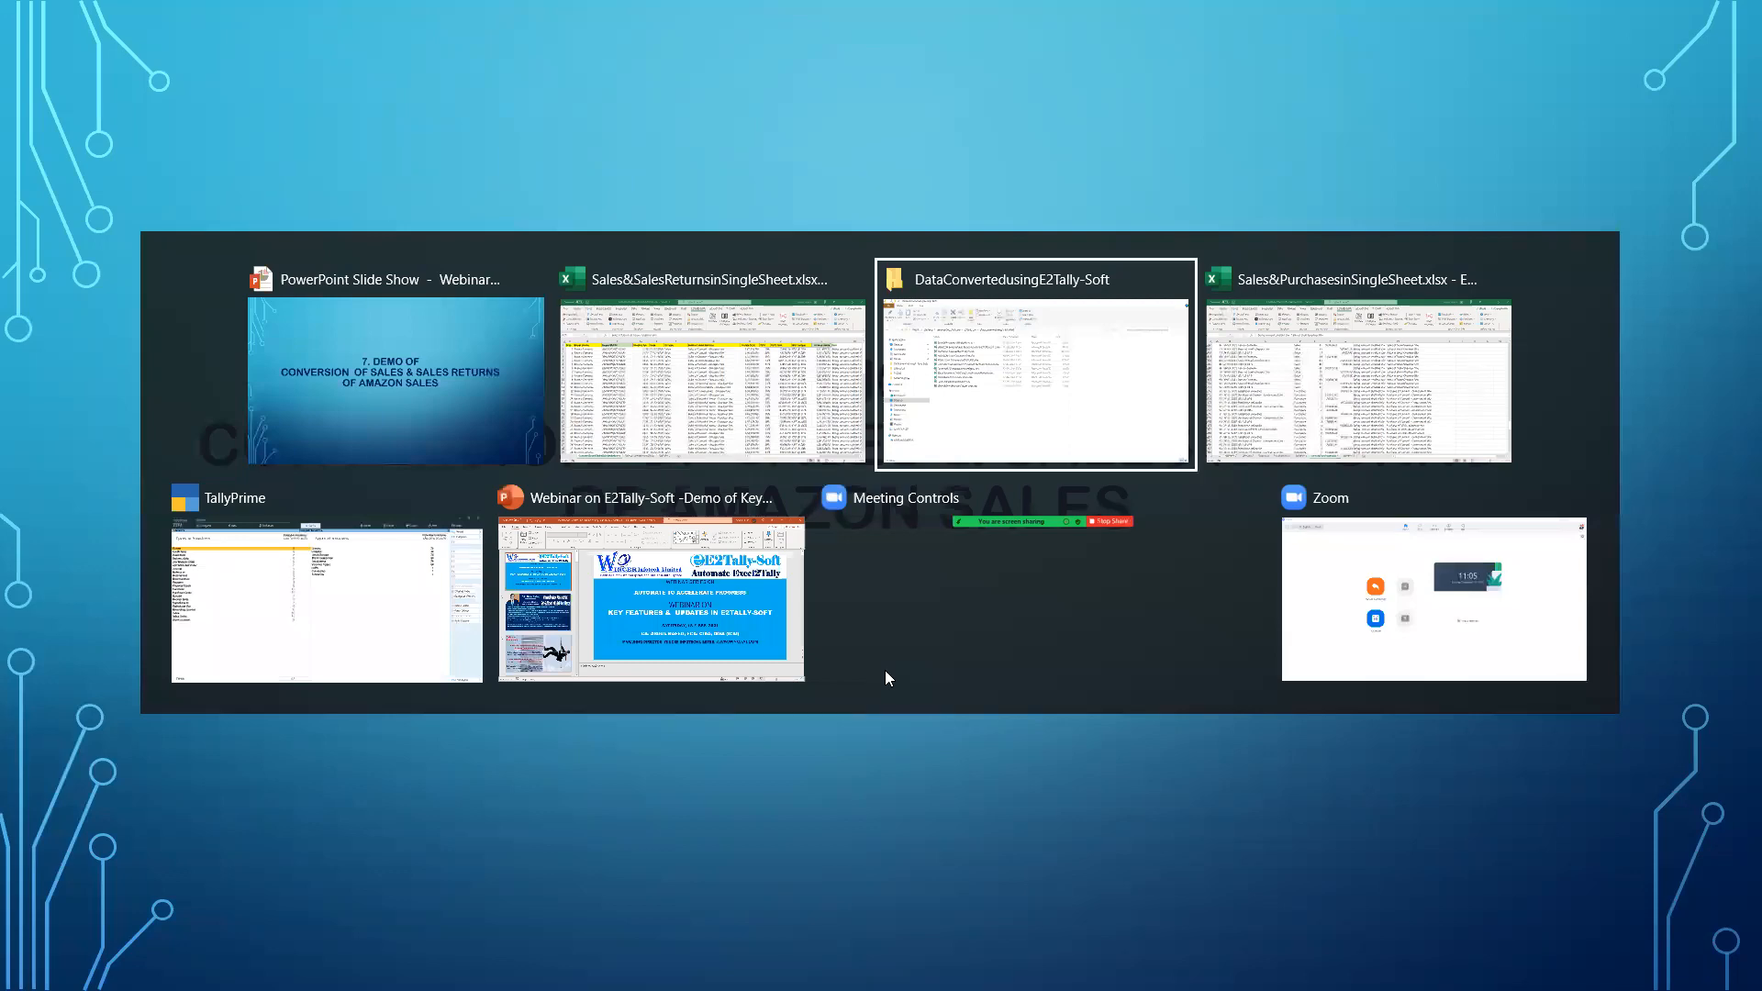
pyautogui.doubleClick(550, 286)
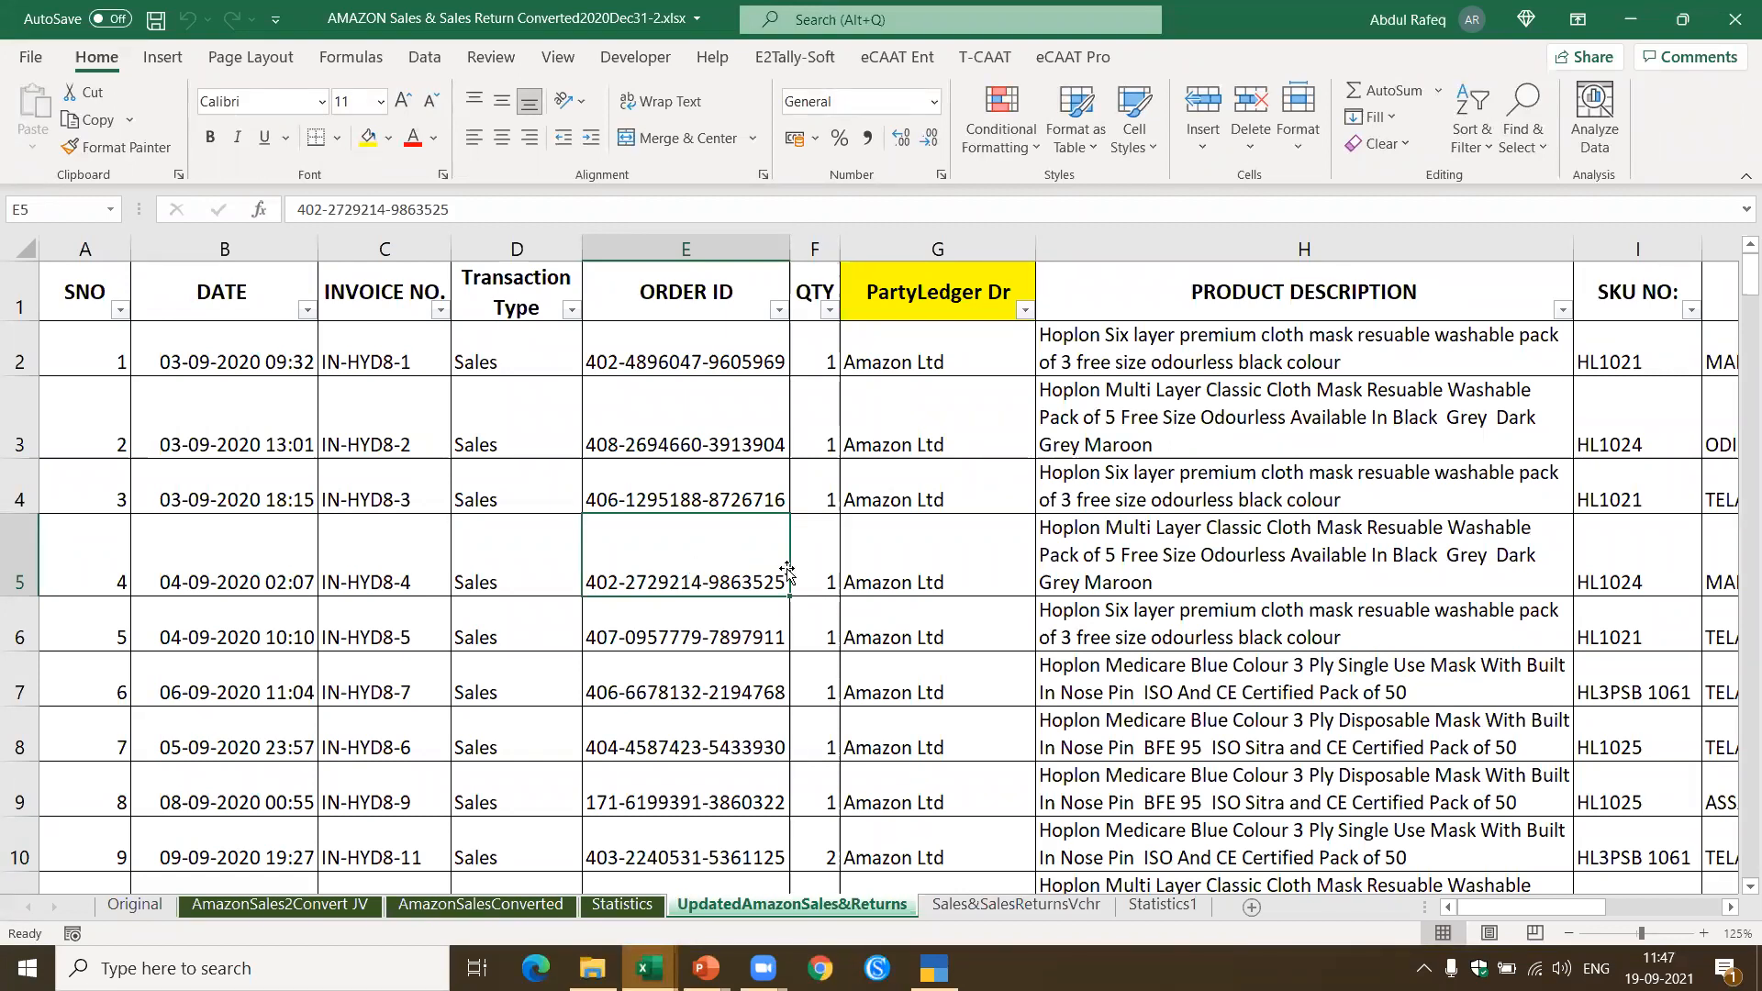
# Step: Examine the Amazon sales data on the Original sheet, from the headings down to the last record
pyautogui.click(138, 904)
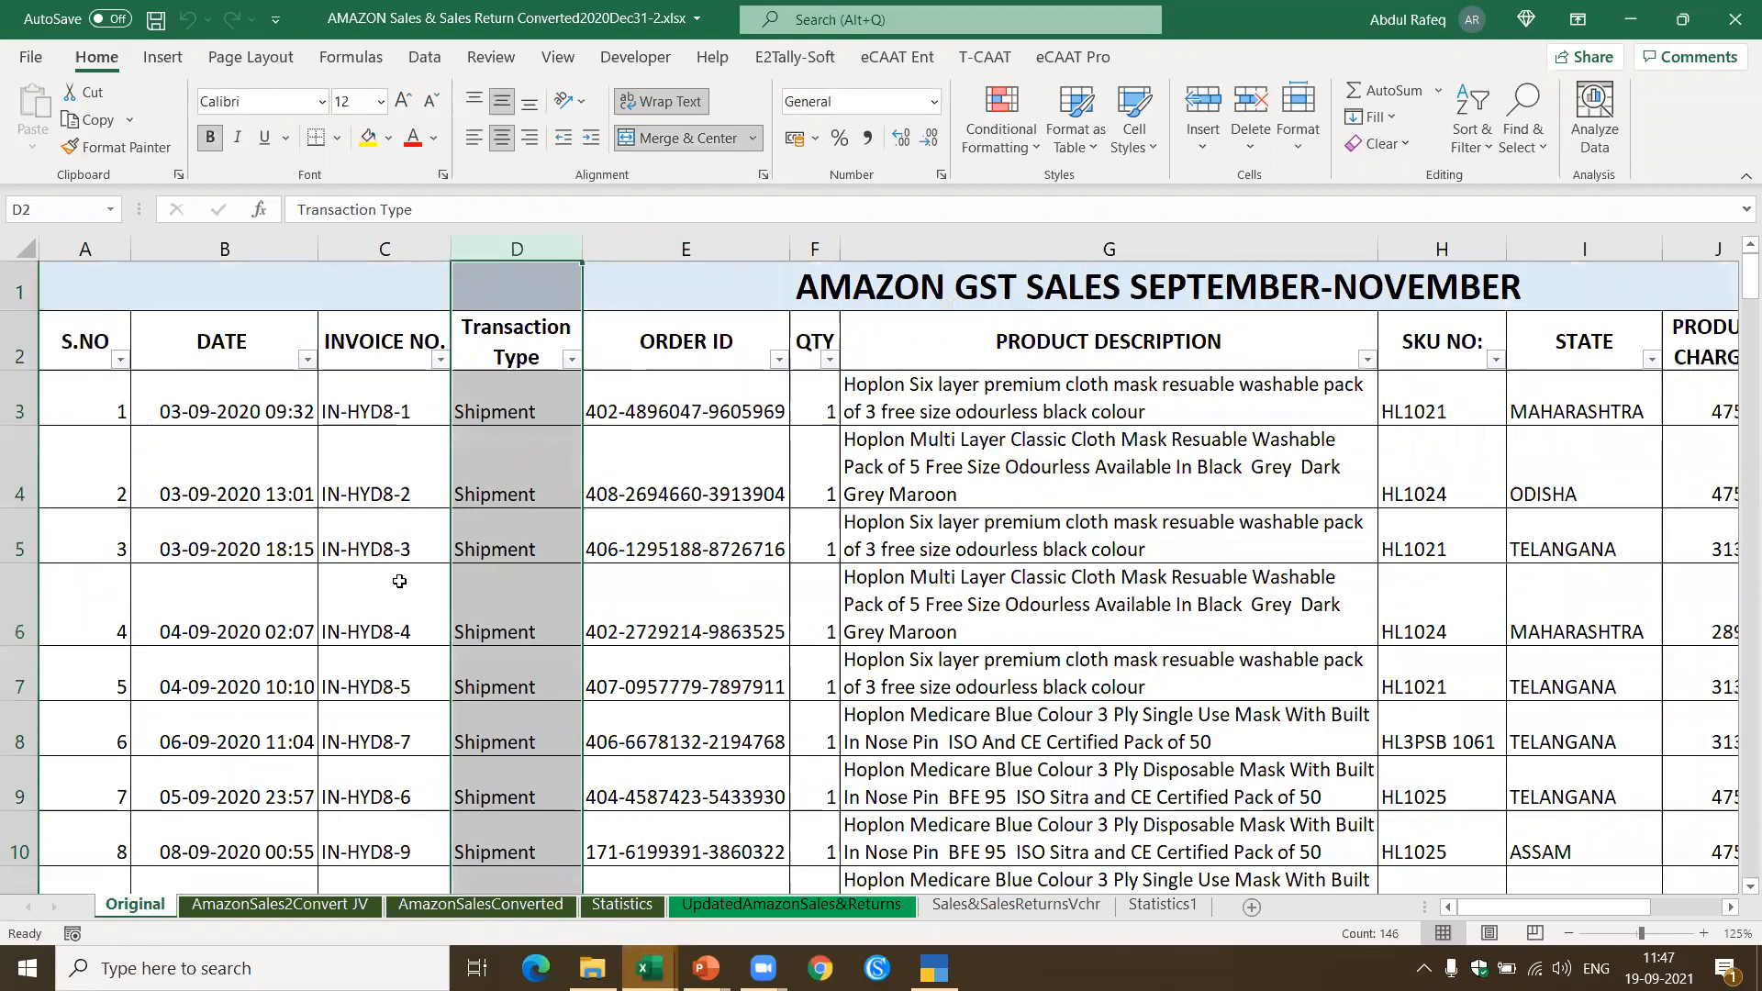
pyautogui.click(392, 405)
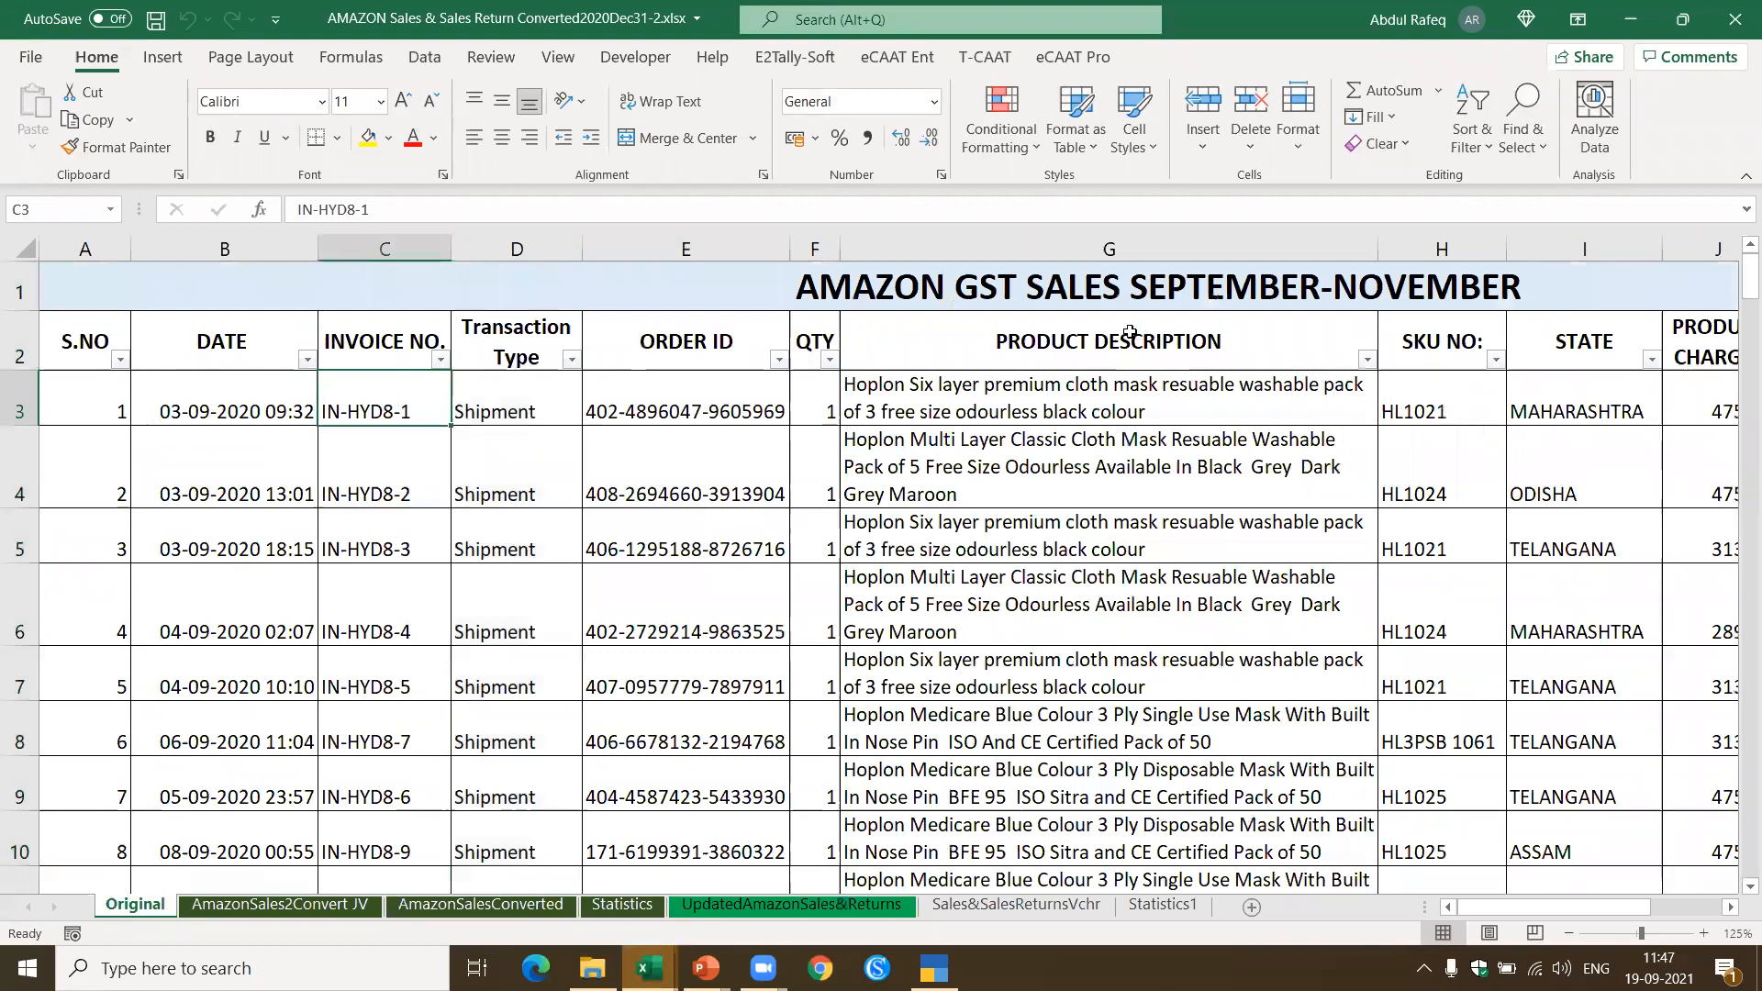
pyautogui.click(1086, 363)
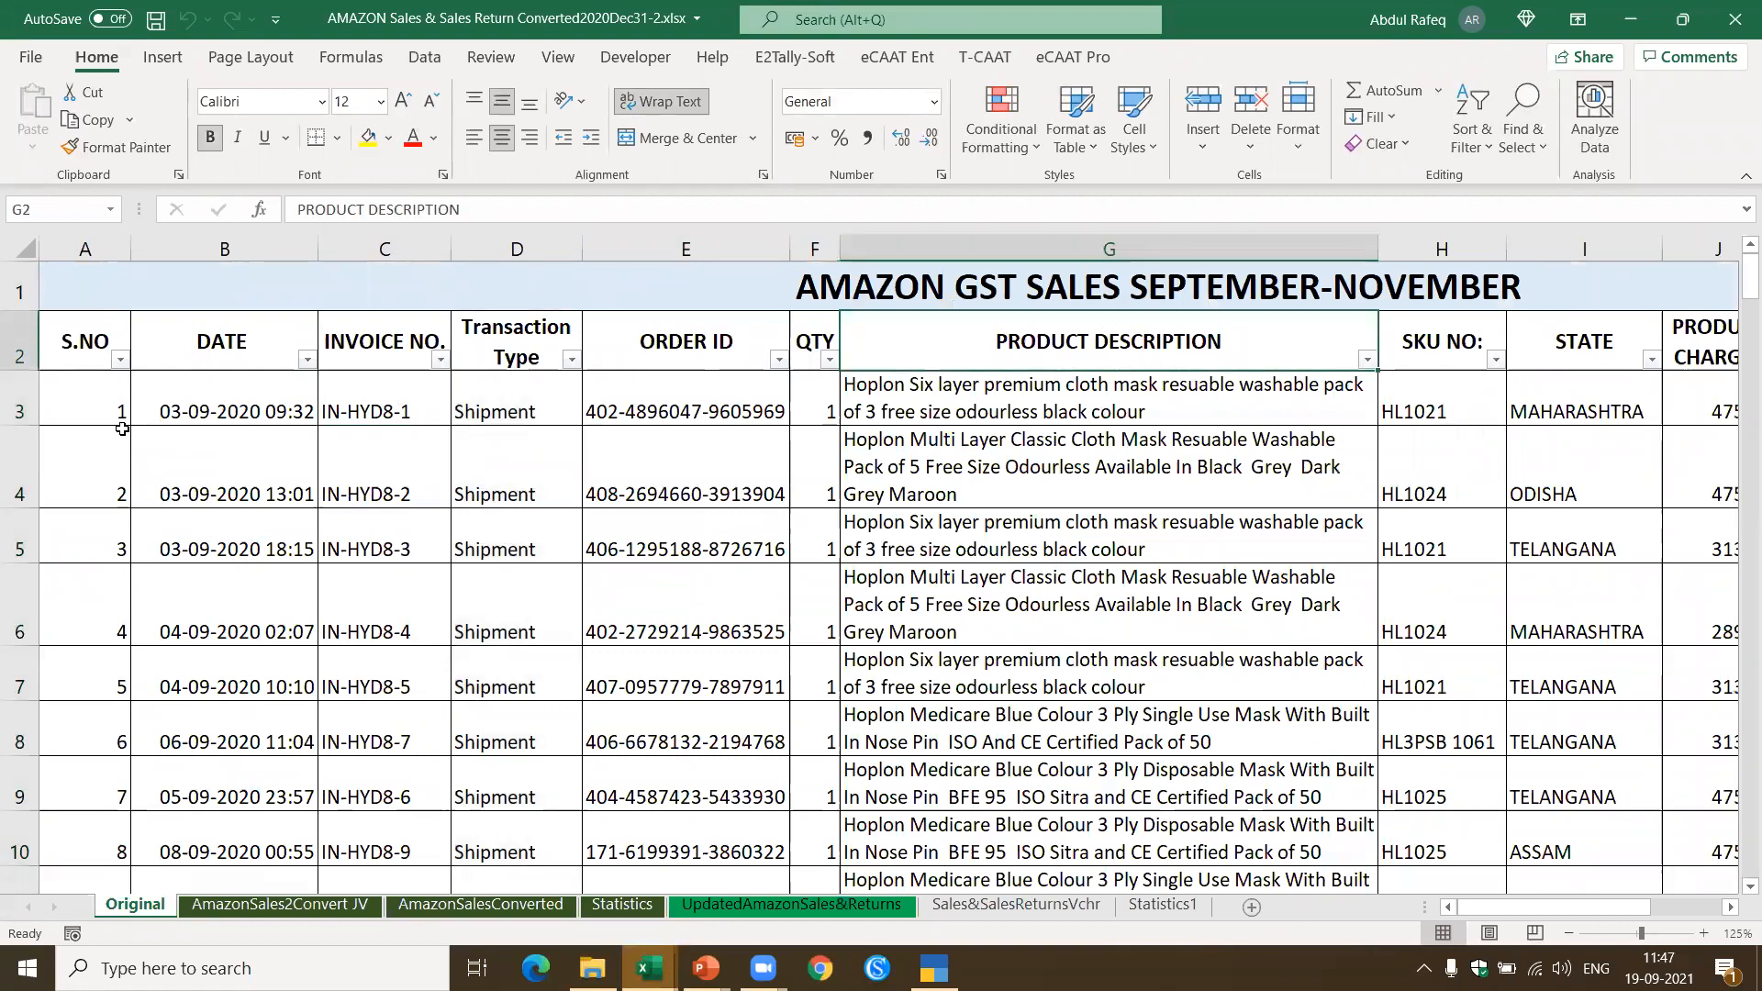
pyautogui.click(94, 412)
pyautogui.hotkey('ctrl', 'Down')
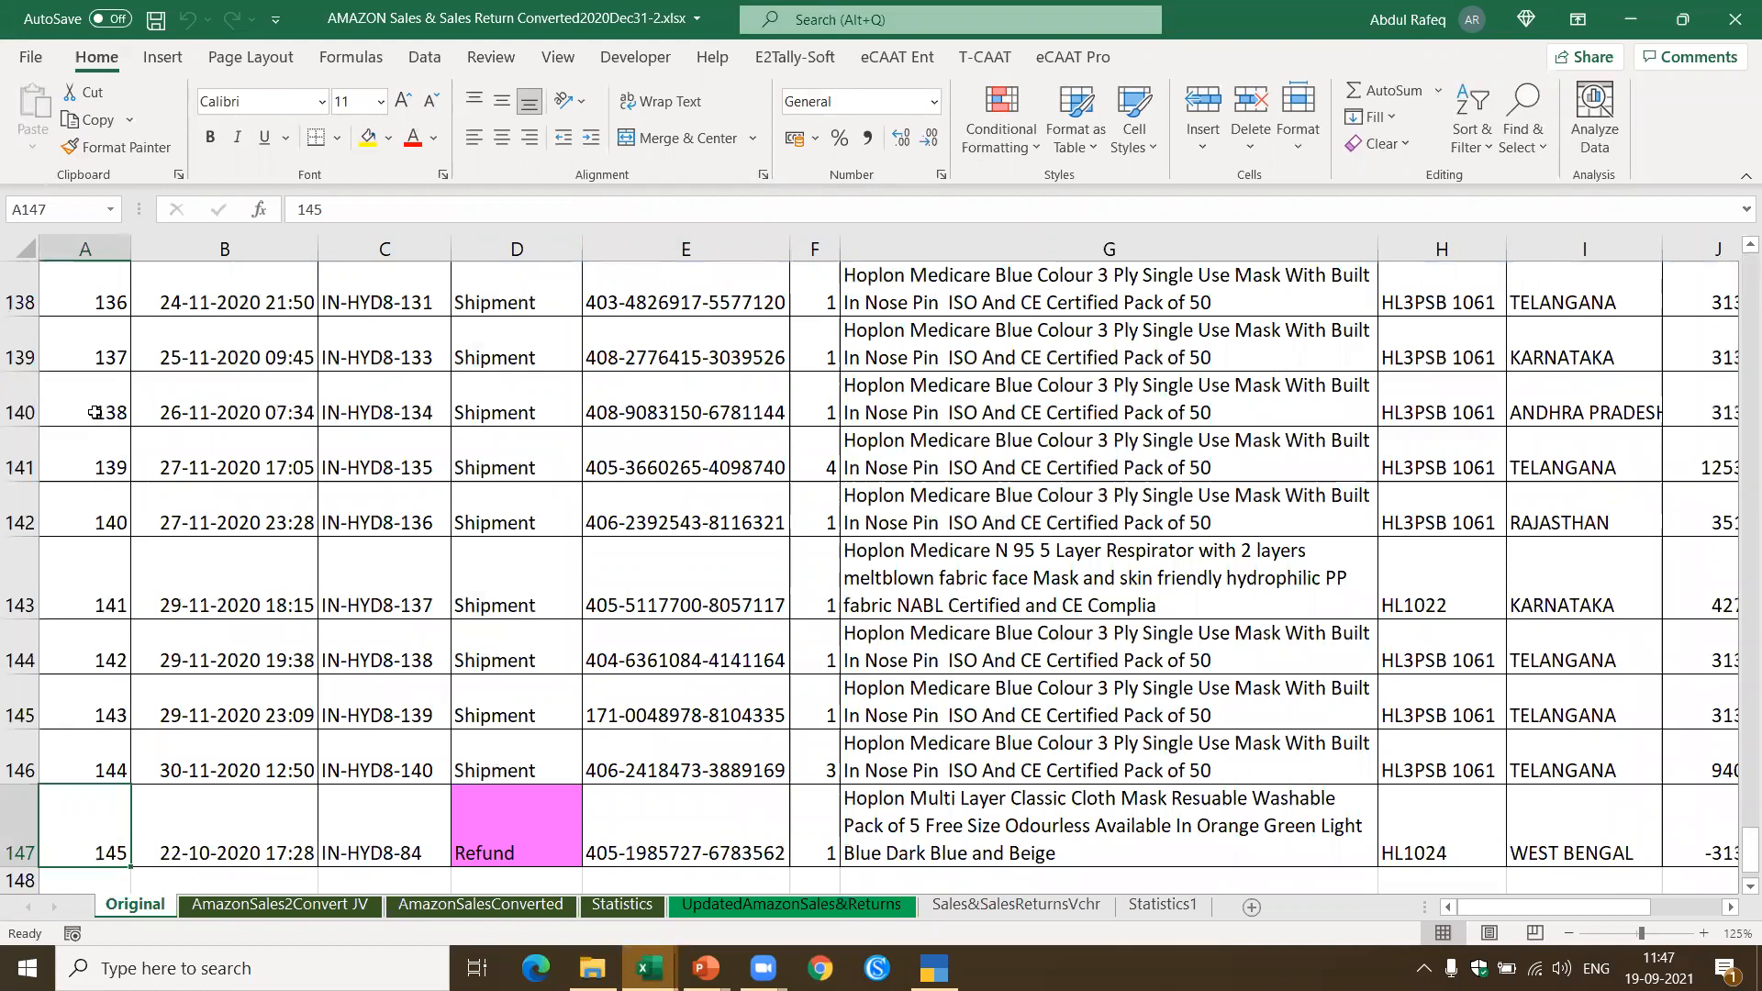
pyautogui.hotkey('ctrl', 'Home')
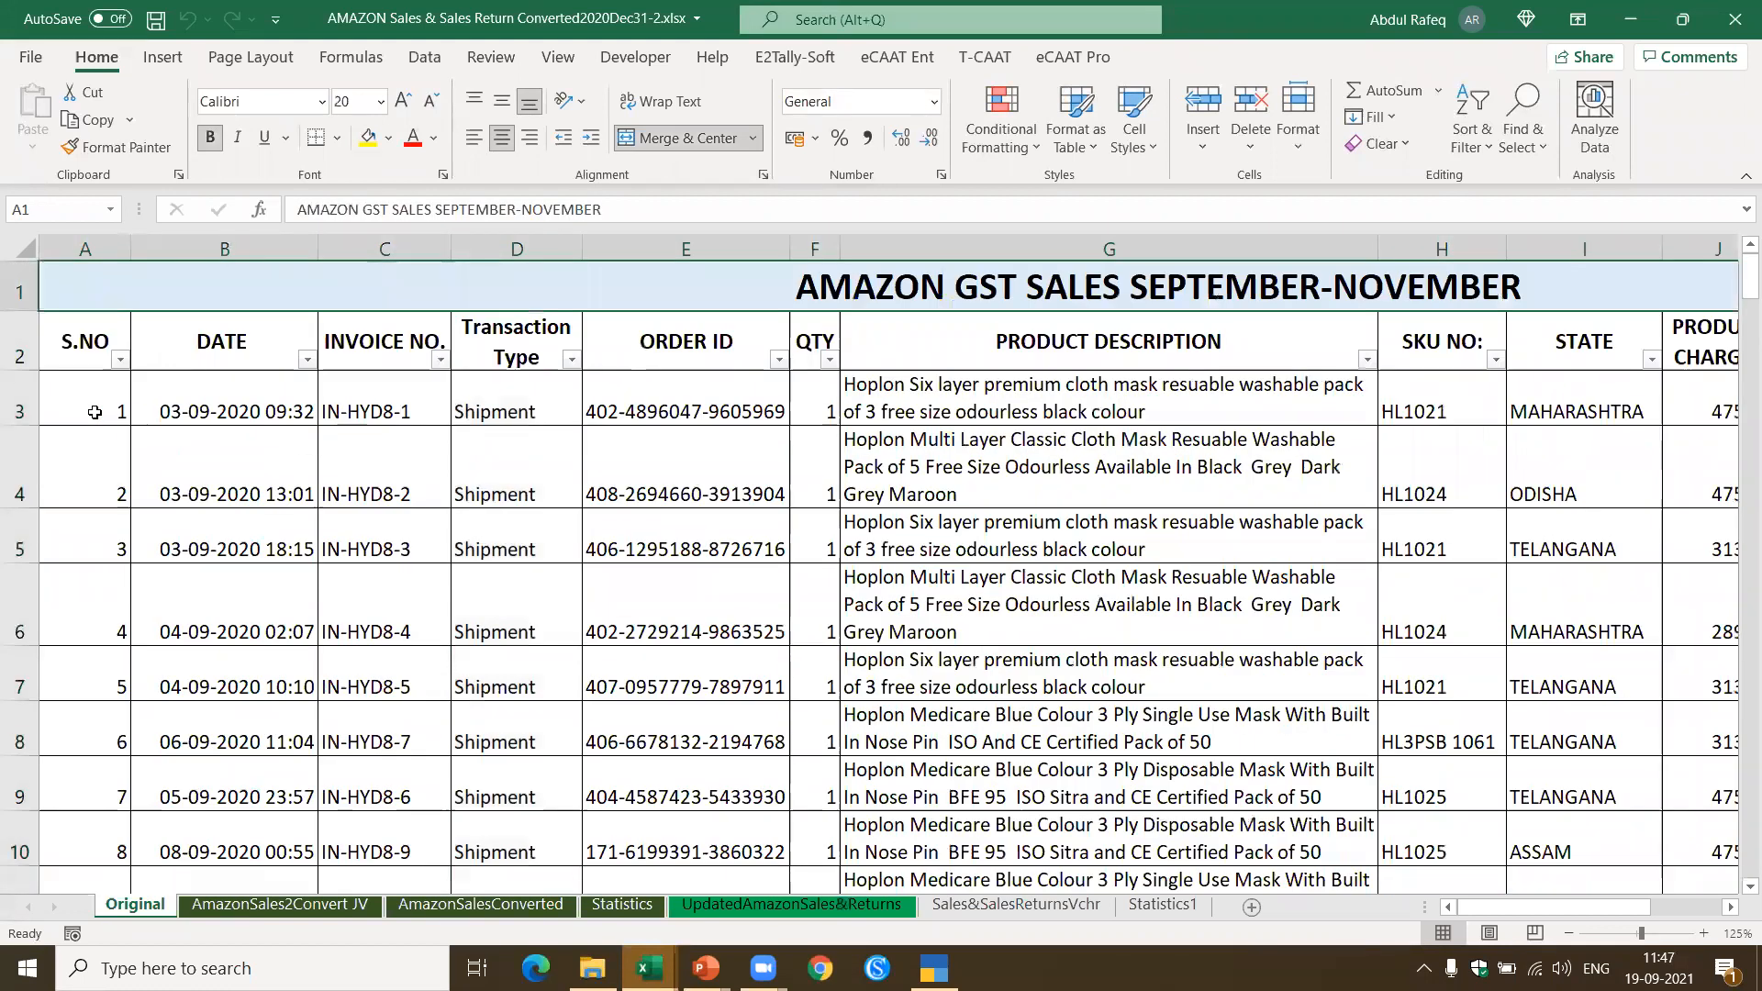
# Step: Examine the date and invoice number columns and the transaction types offered by the Transaction Type filter
pyautogui.click(244, 405)
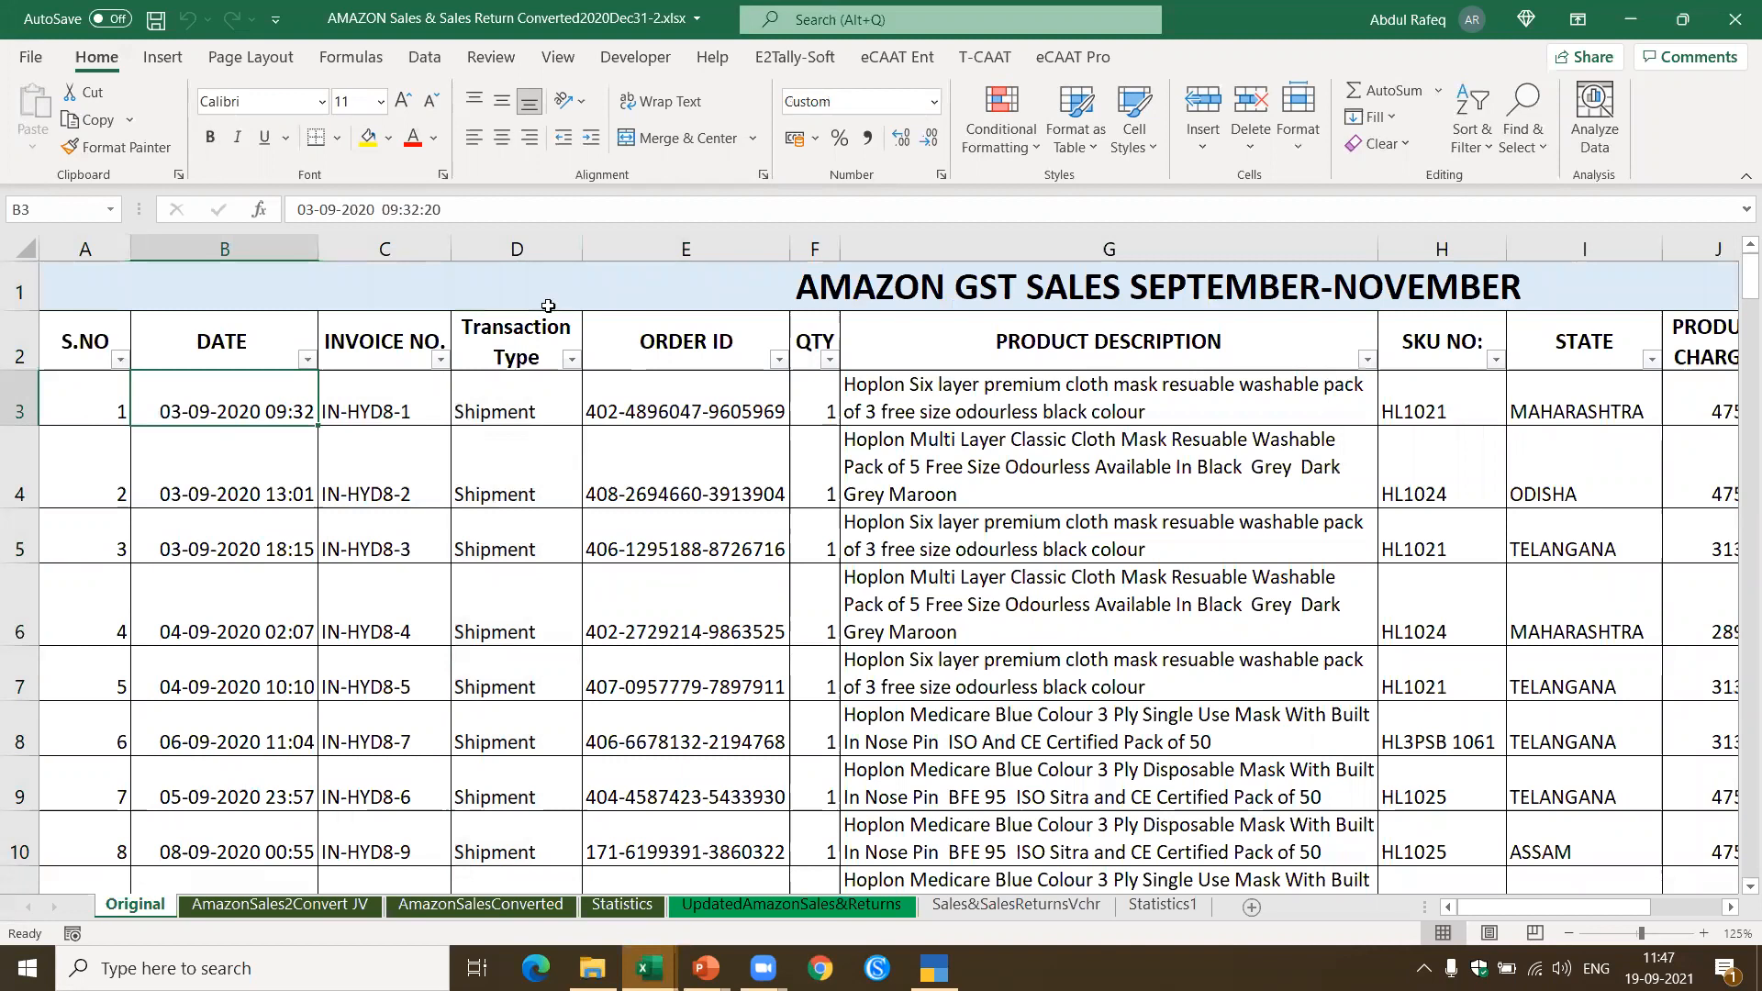
pyautogui.click(440, 358)
pyautogui.click(441, 358)
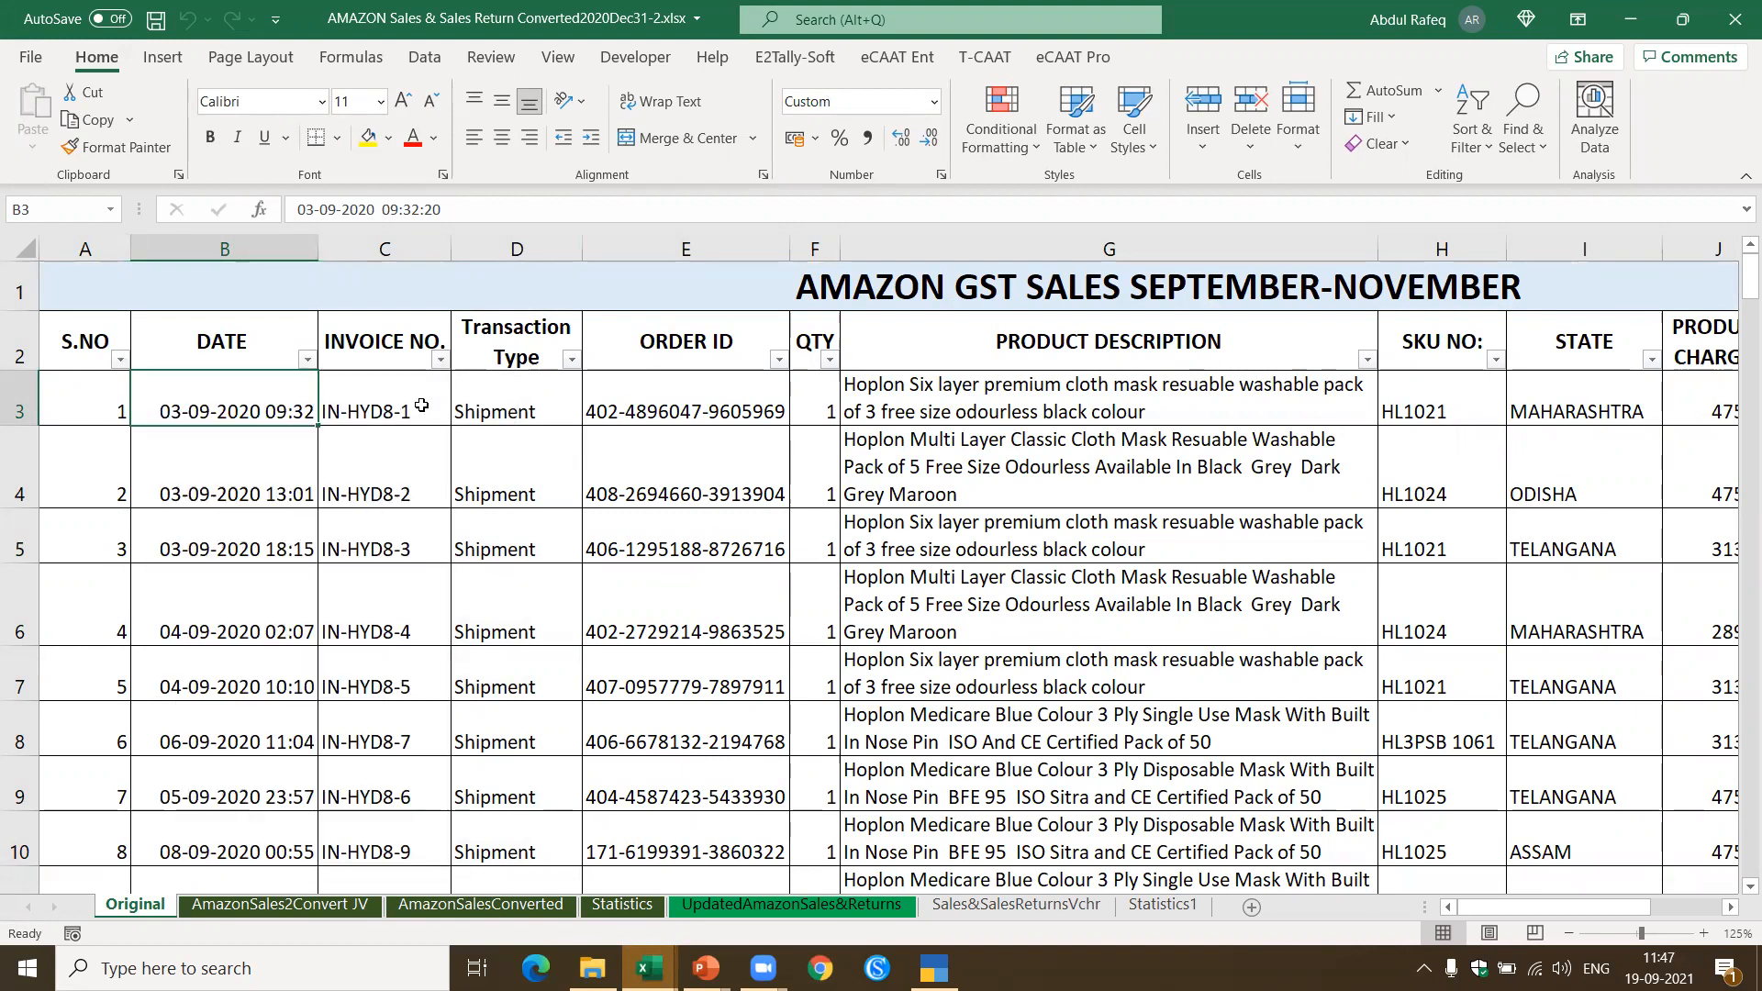
pyautogui.click(410, 443)
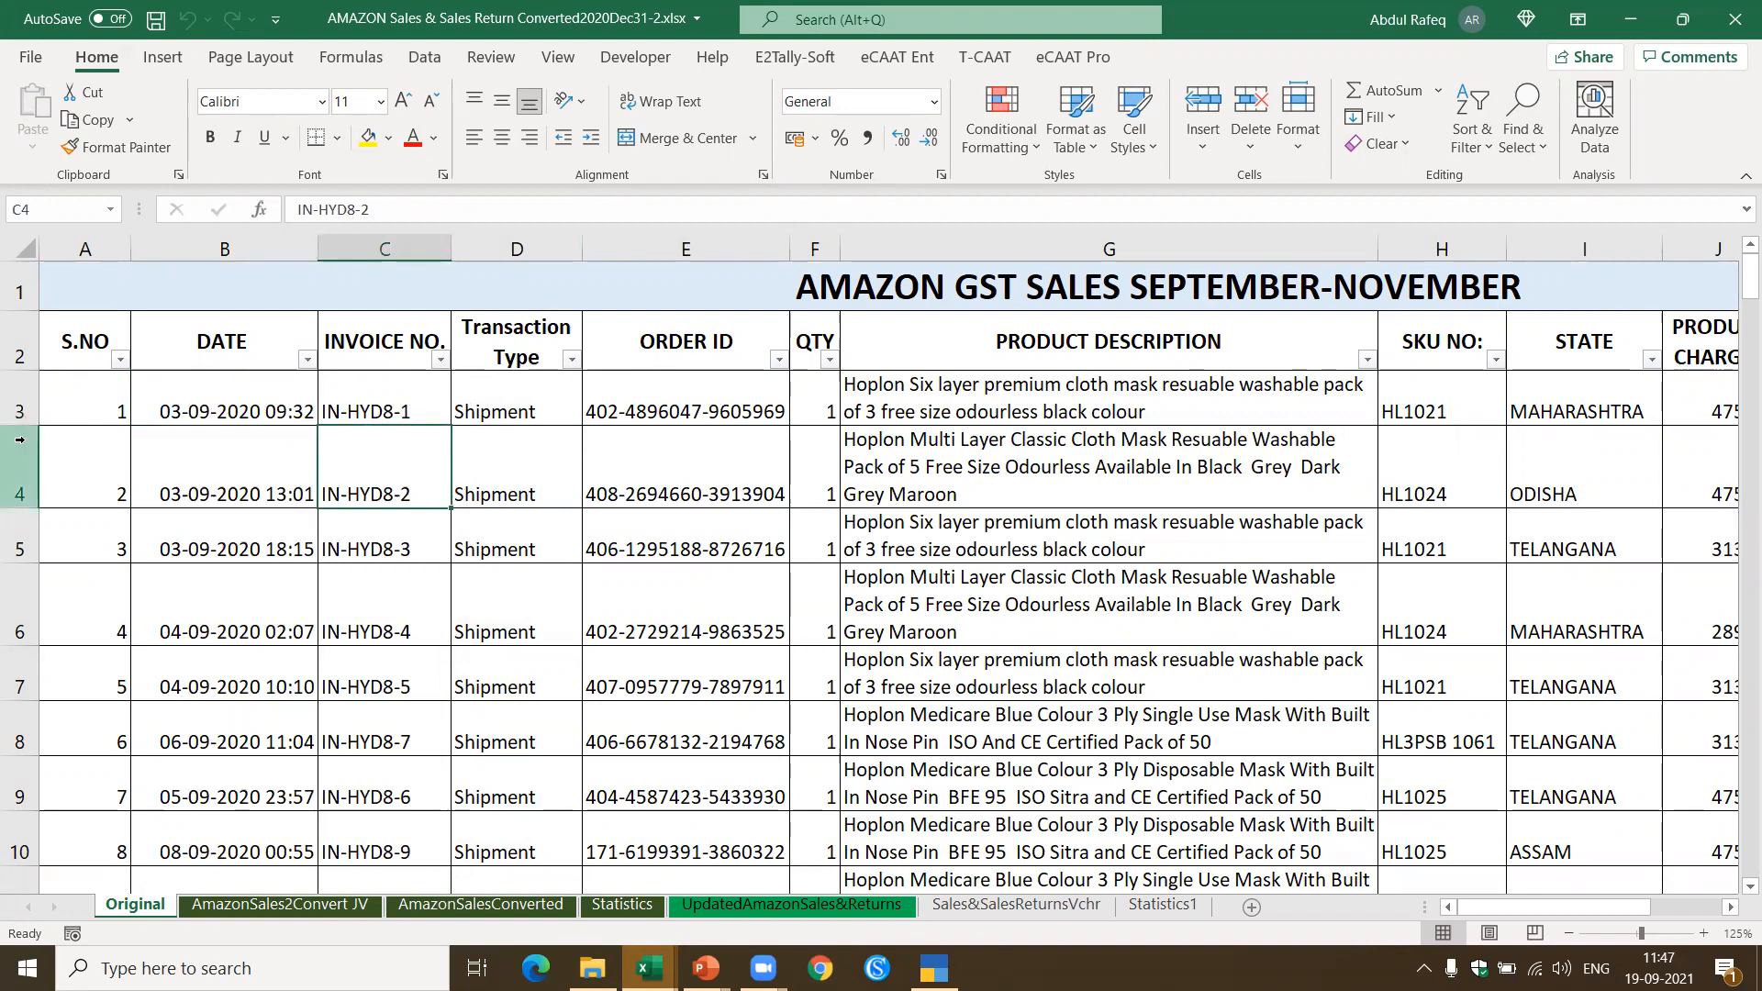
pyautogui.click(571, 359)
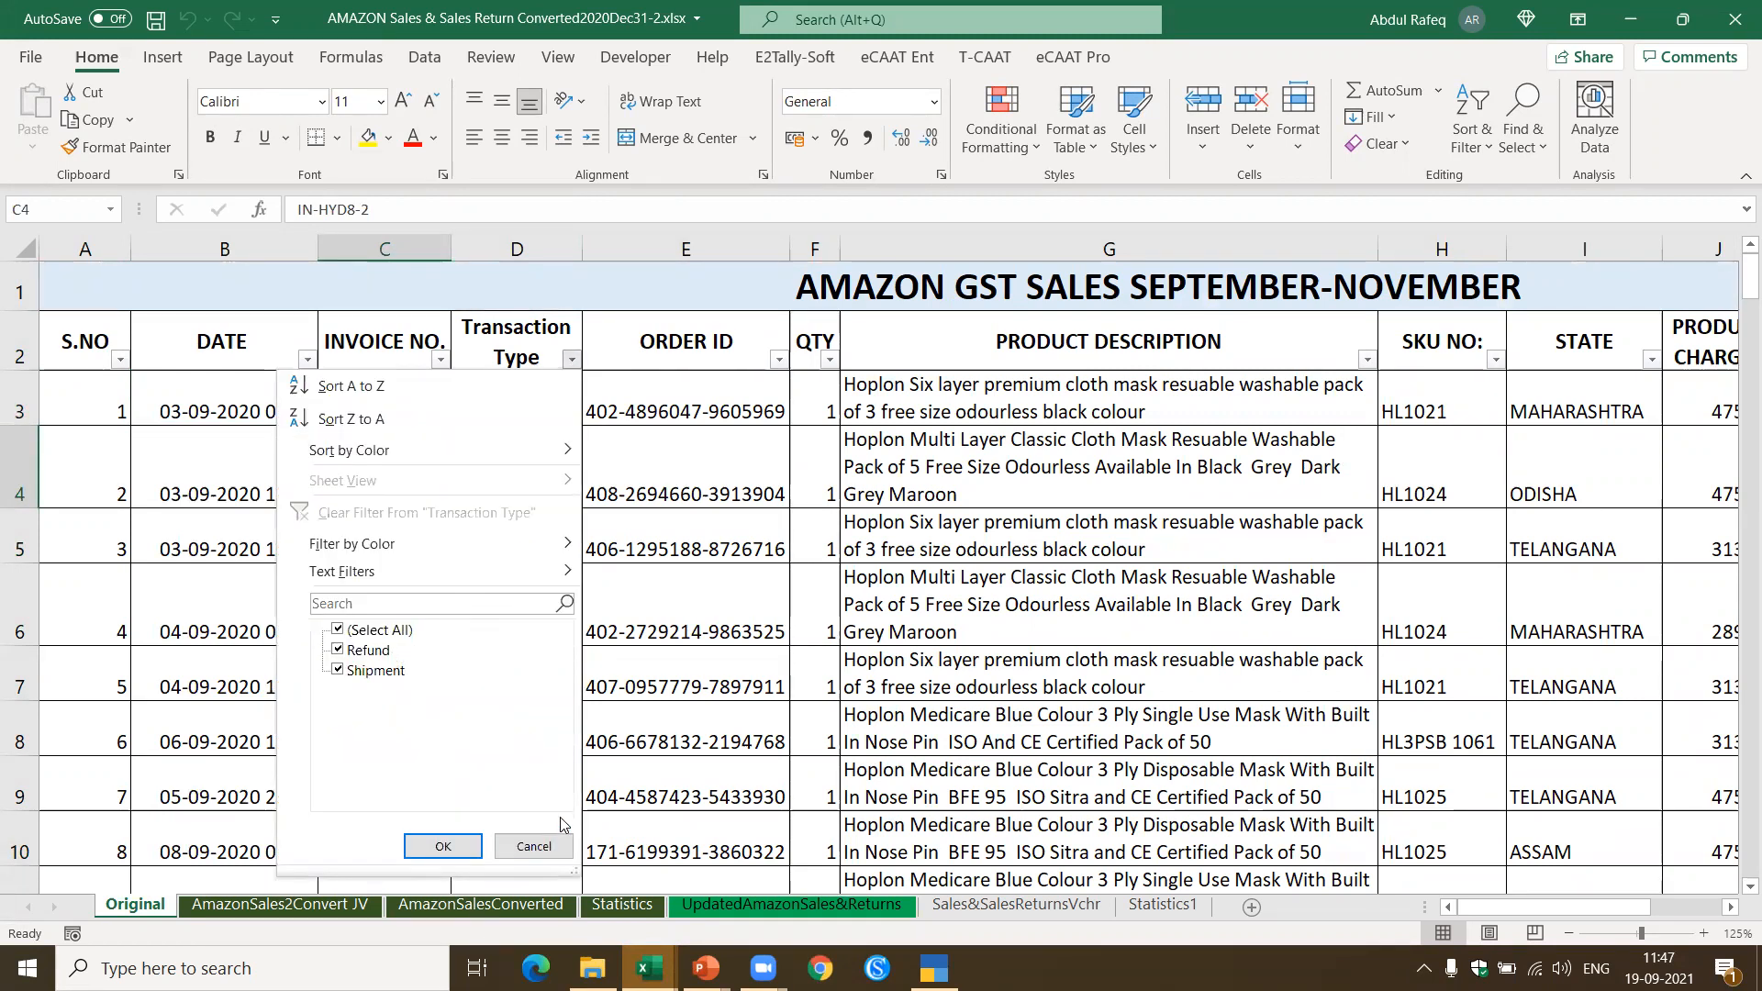
pyautogui.click(537, 845)
pyautogui.click(713, 432)
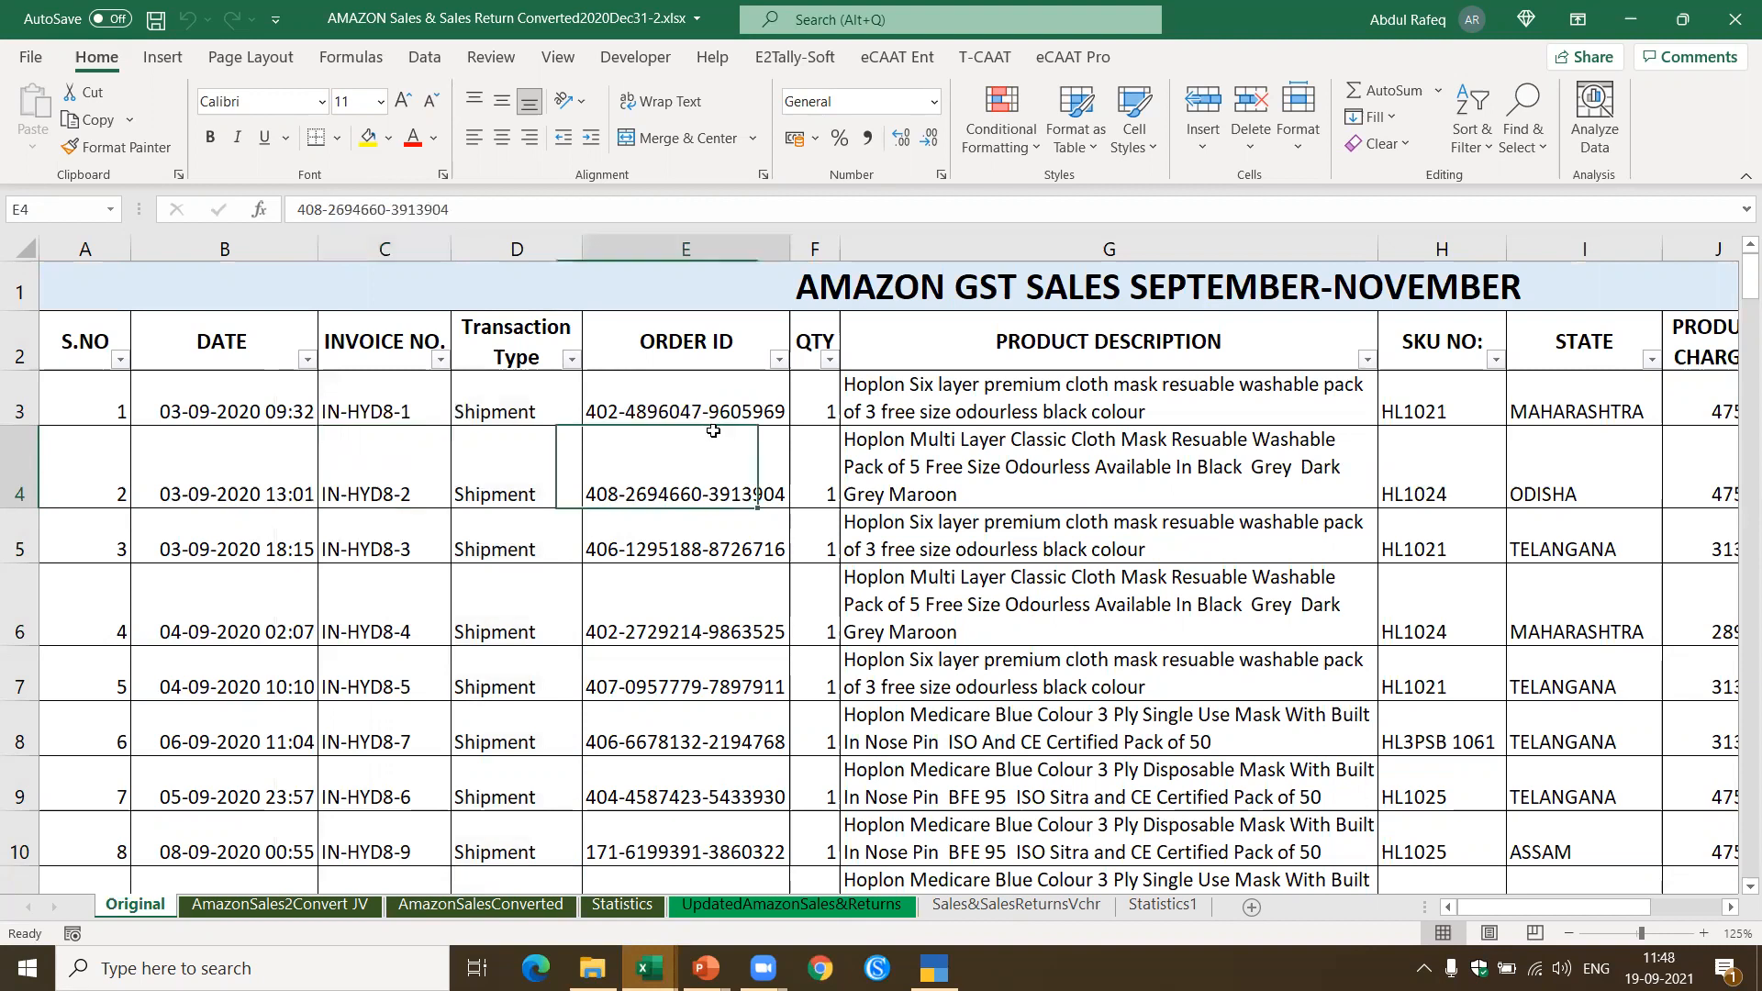
# Step: Examine the columns of row 4 across to the charges, CGST, SGST, IGST and HSN code, and return to S.NO
pyautogui.press('Right')
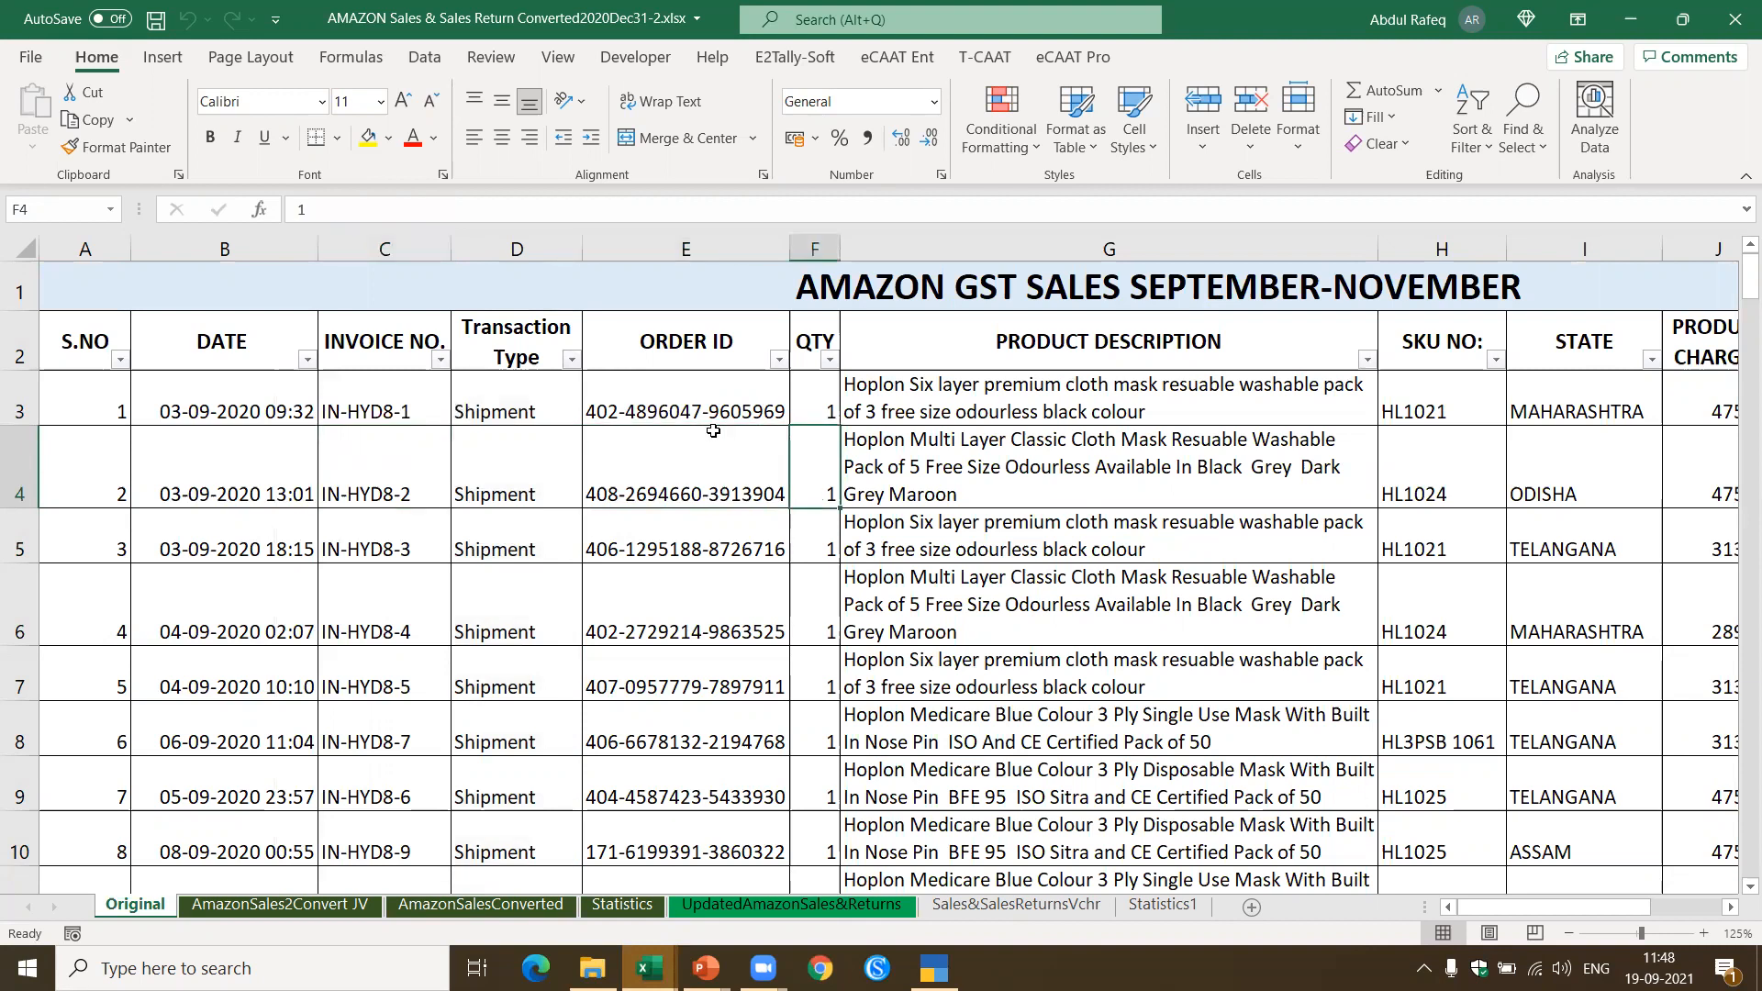
pyautogui.press('Right')
pyautogui.press('Right')
pyautogui.press('Right')
pyautogui.press('Right')
pyautogui.press('Right')
pyautogui.press('Right')
pyautogui.press('Right')
pyautogui.press('Right')
pyautogui.press('Right')
pyautogui.press('Right')
pyautogui.press('Right')
pyautogui.press('Right')
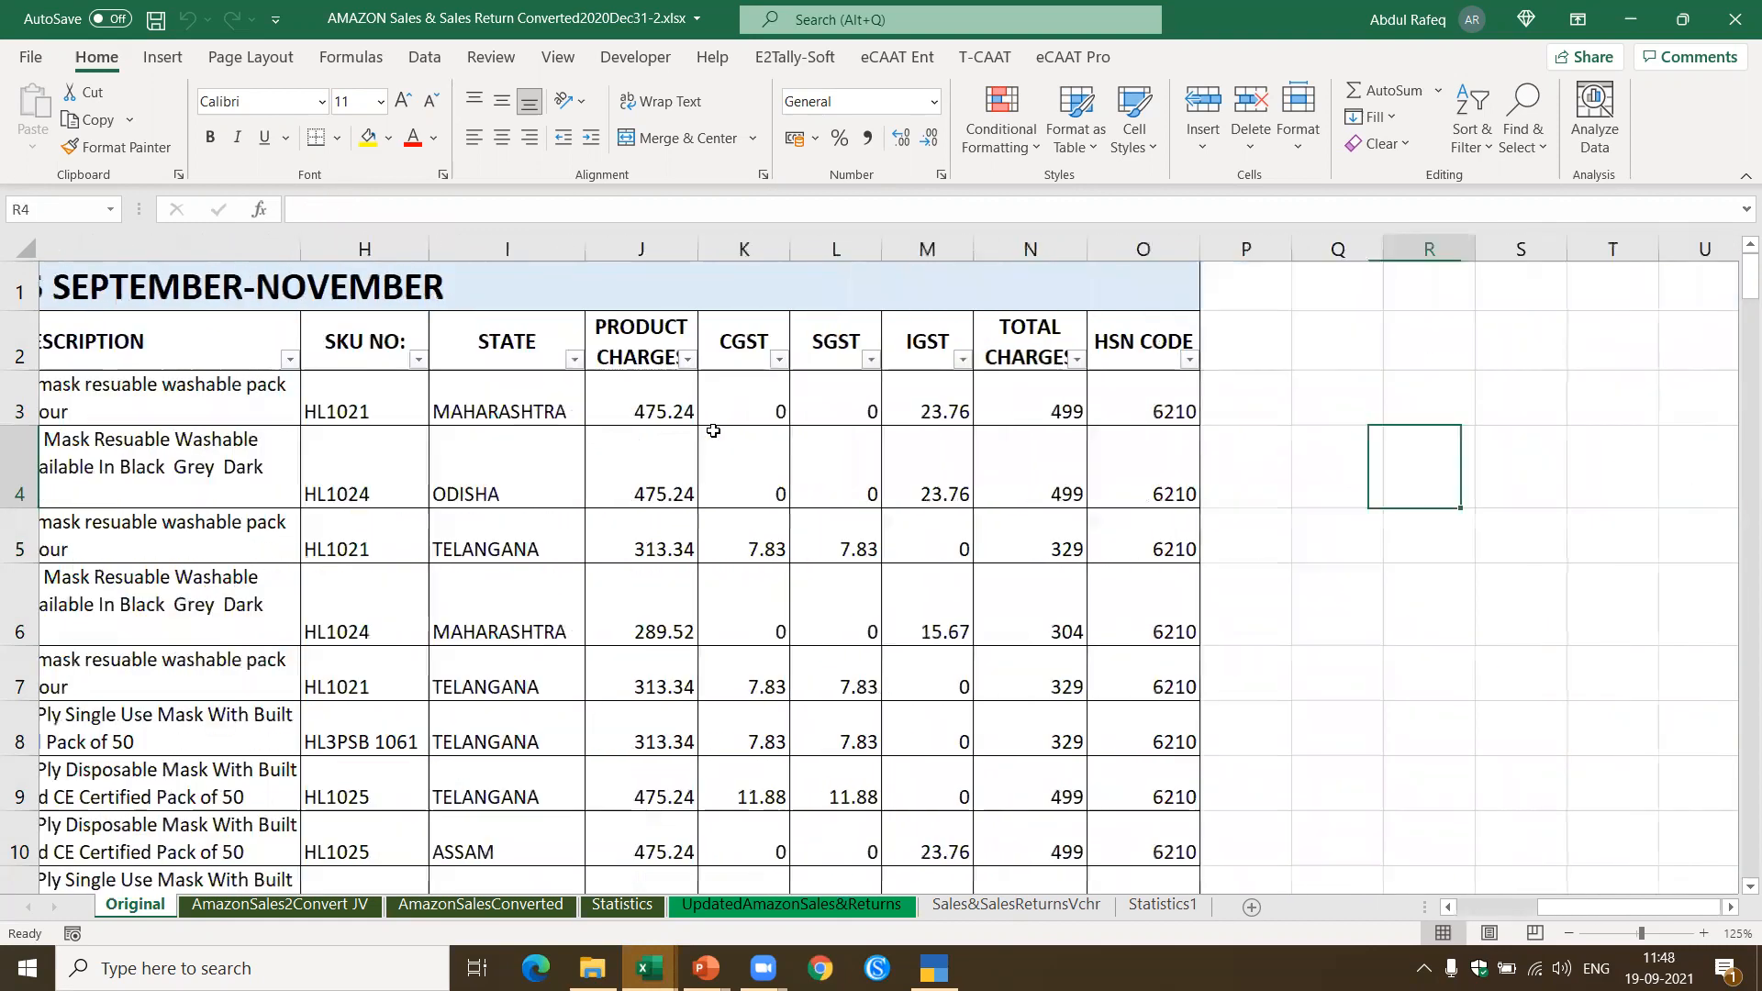
pyautogui.press('Left')
pyautogui.press('Left')
pyautogui.press('Left')
pyautogui.press('Left')
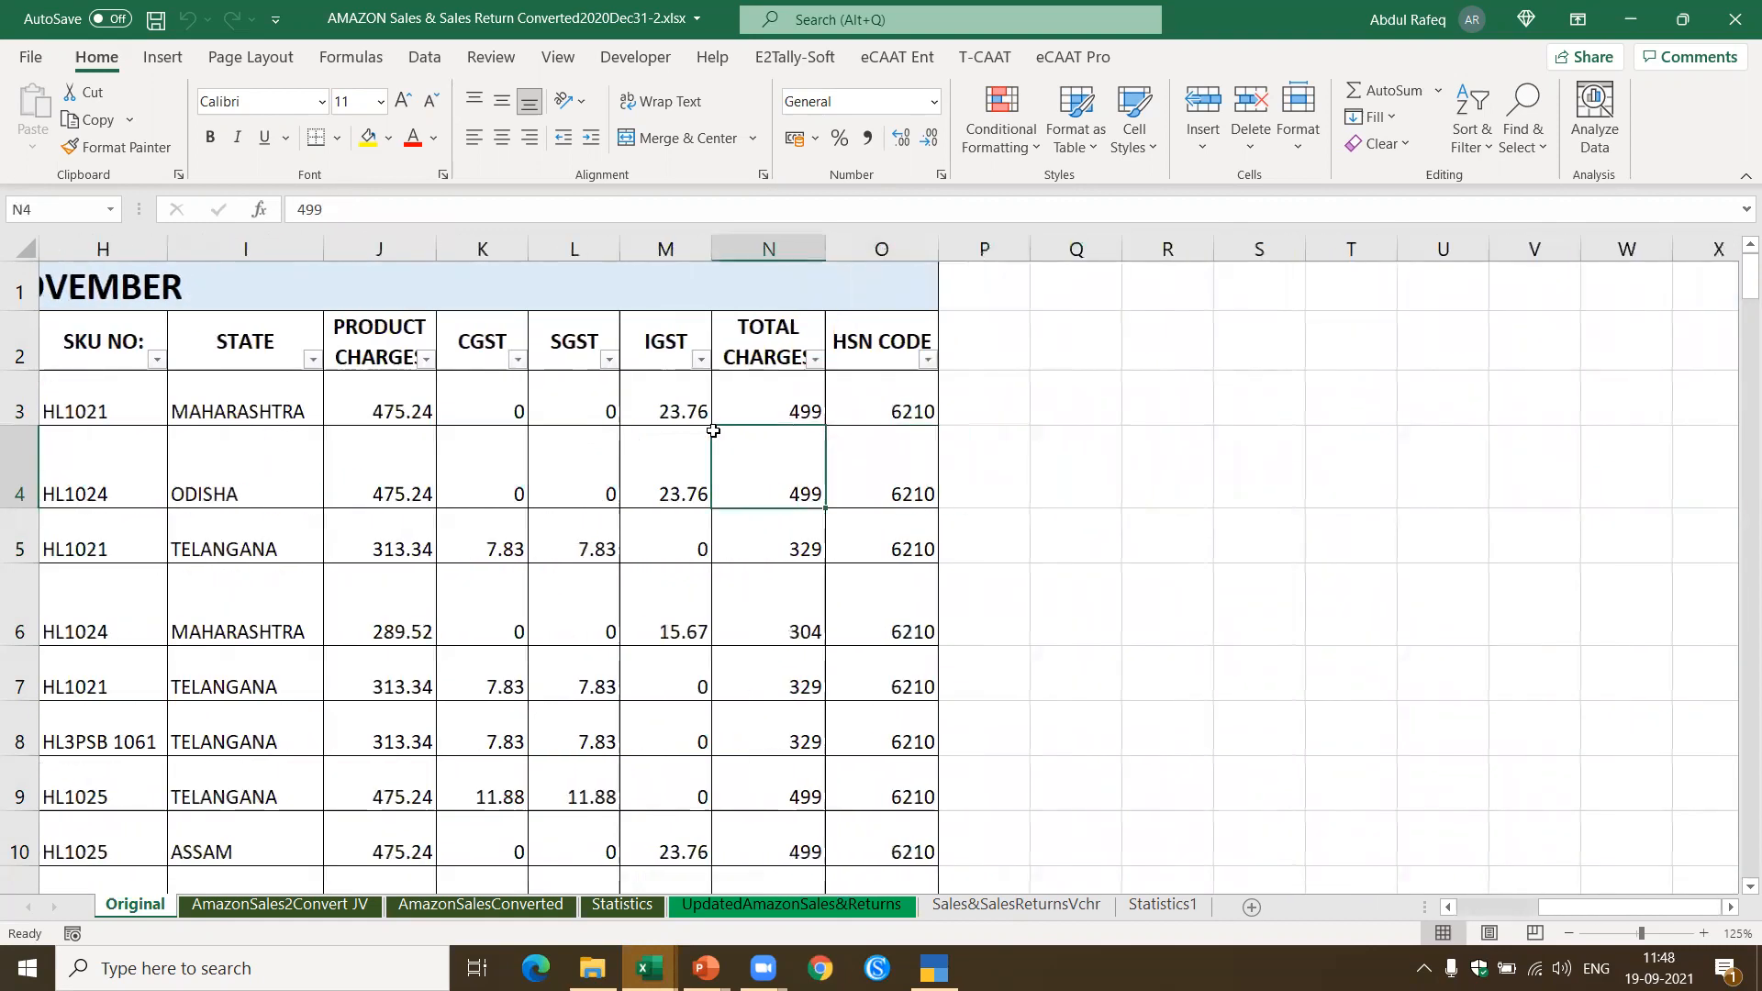
pyautogui.press('Left')
pyautogui.press('Left')
pyautogui.press('Left')
pyautogui.press('Left')
pyautogui.press('Left')
pyautogui.press('Left')
pyautogui.press('Left')
pyautogui.press('Left')
pyautogui.press('Left')
pyautogui.press('Left')
pyautogui.press('Left')
pyautogui.press('Left')
pyautogui.press('Left')
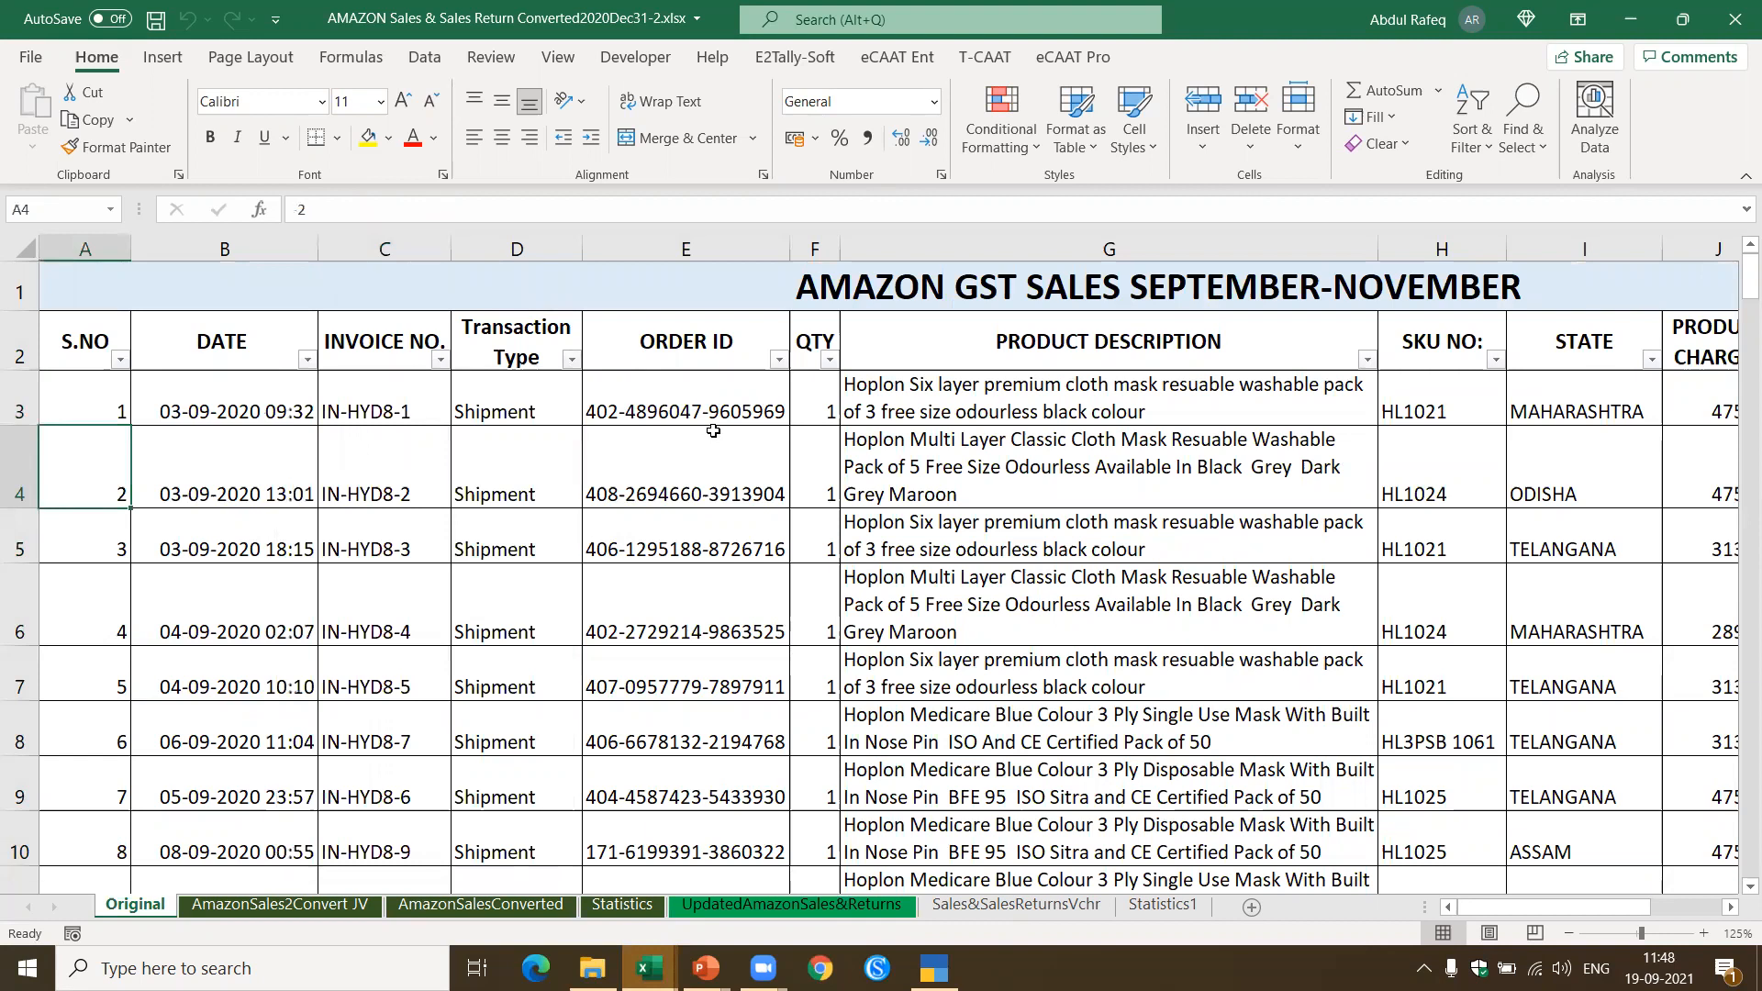
# Step: Compare the AmazonSales2Convert JV sheet with the Original sheet, including its added PartyNameDr column
pyautogui.click(307, 906)
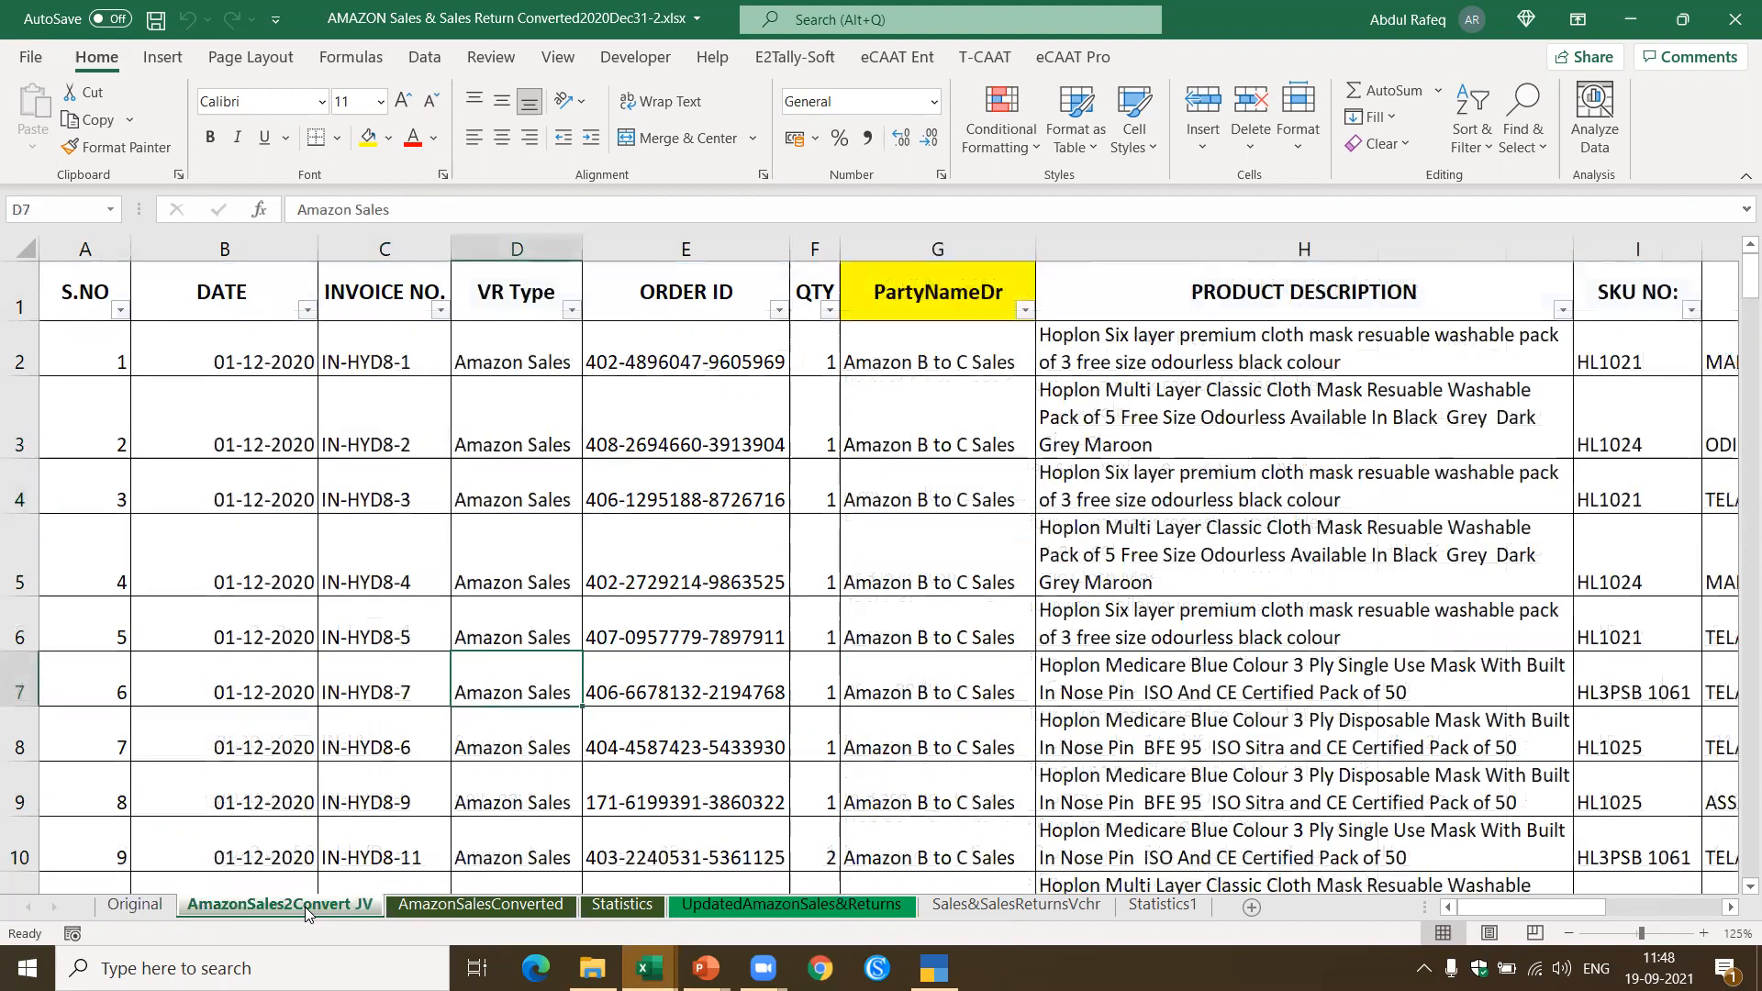
pyautogui.click(349, 487)
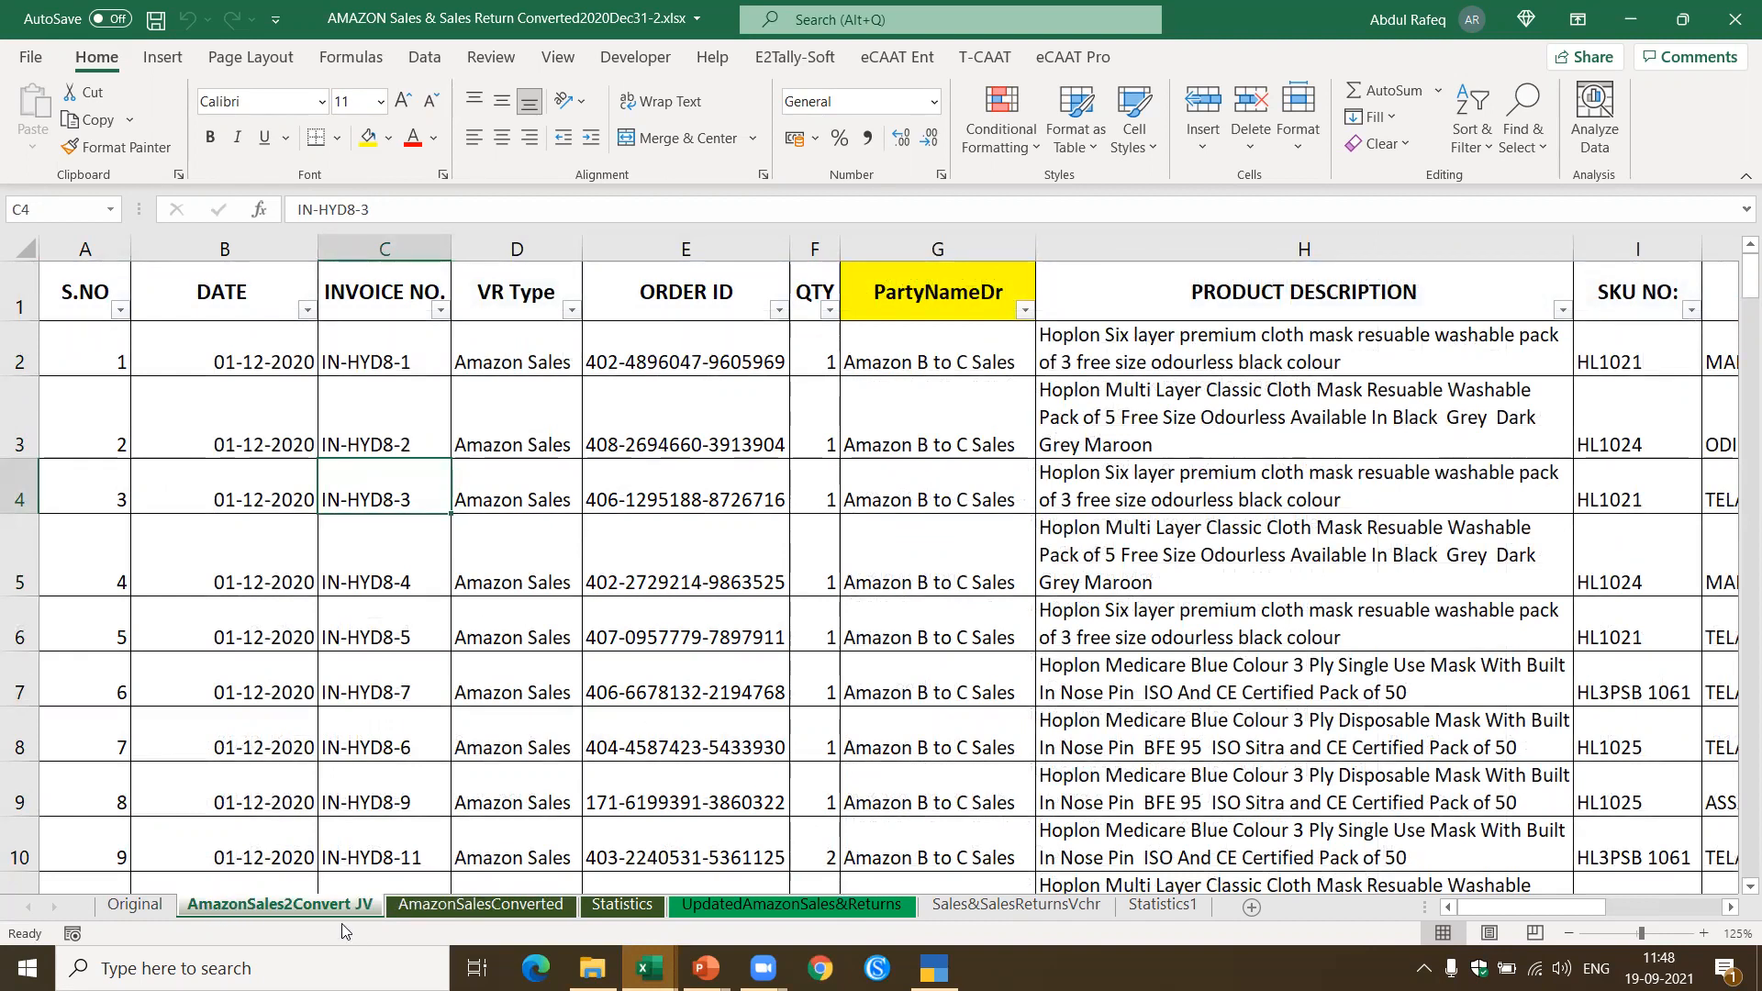
pyautogui.click(143, 908)
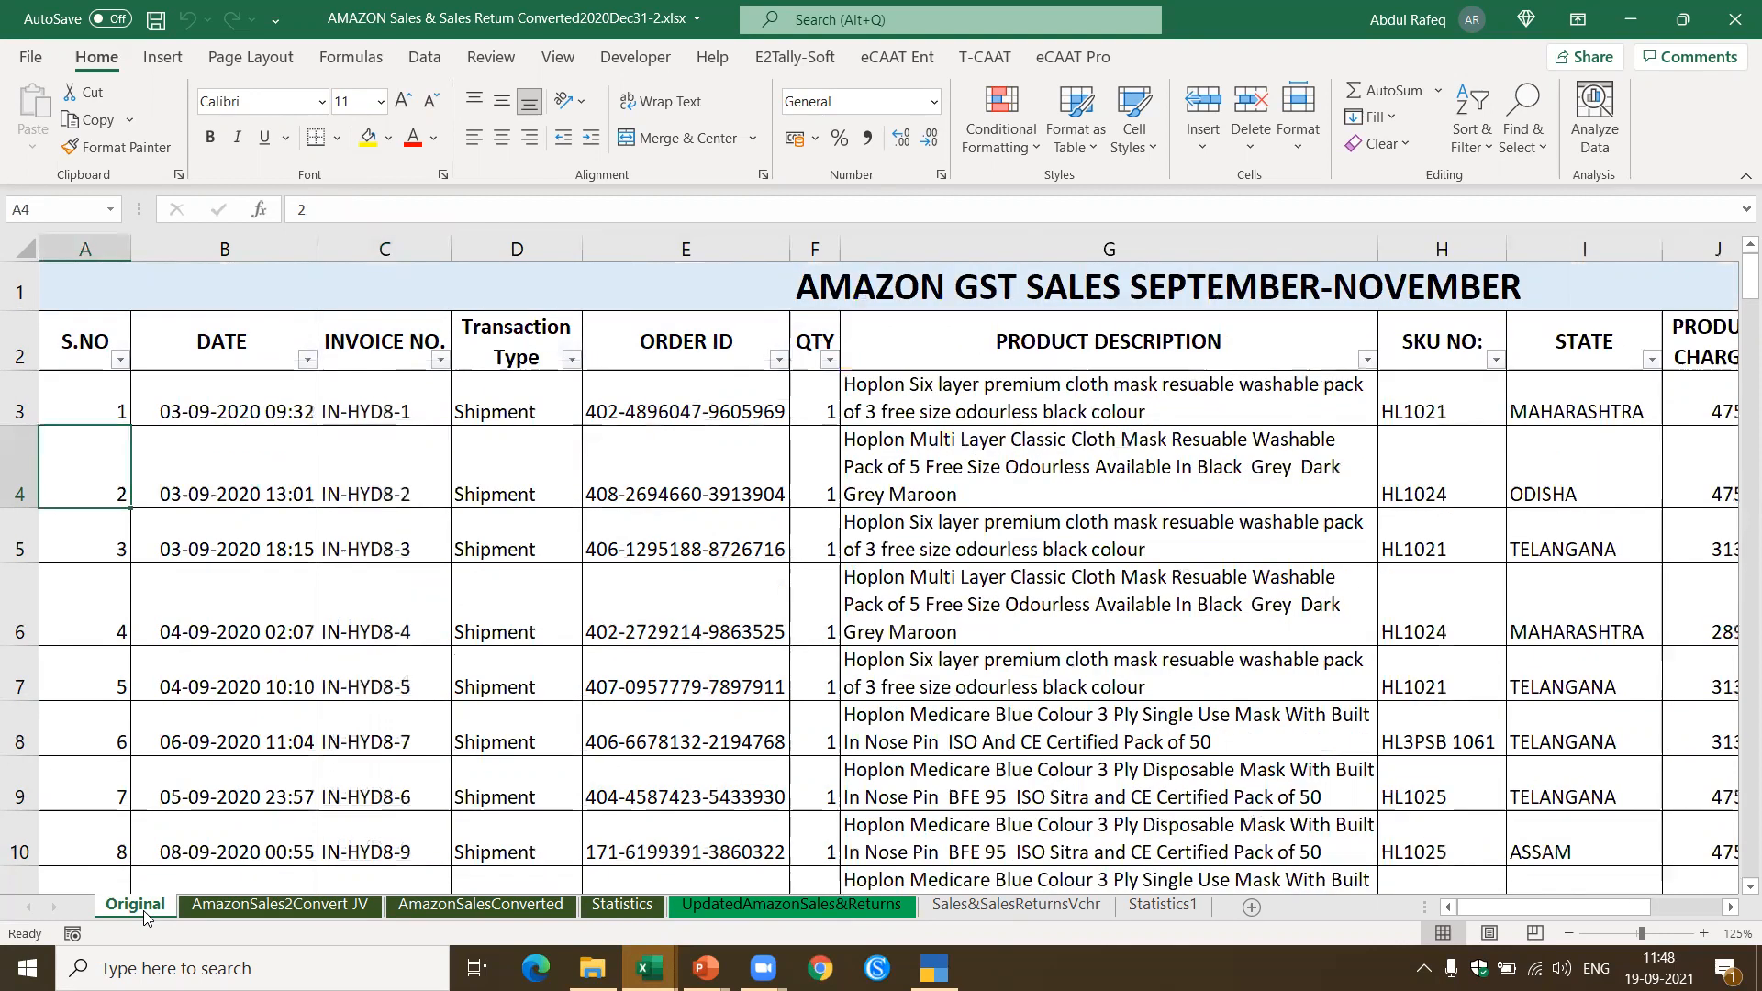
pyautogui.click(308, 906)
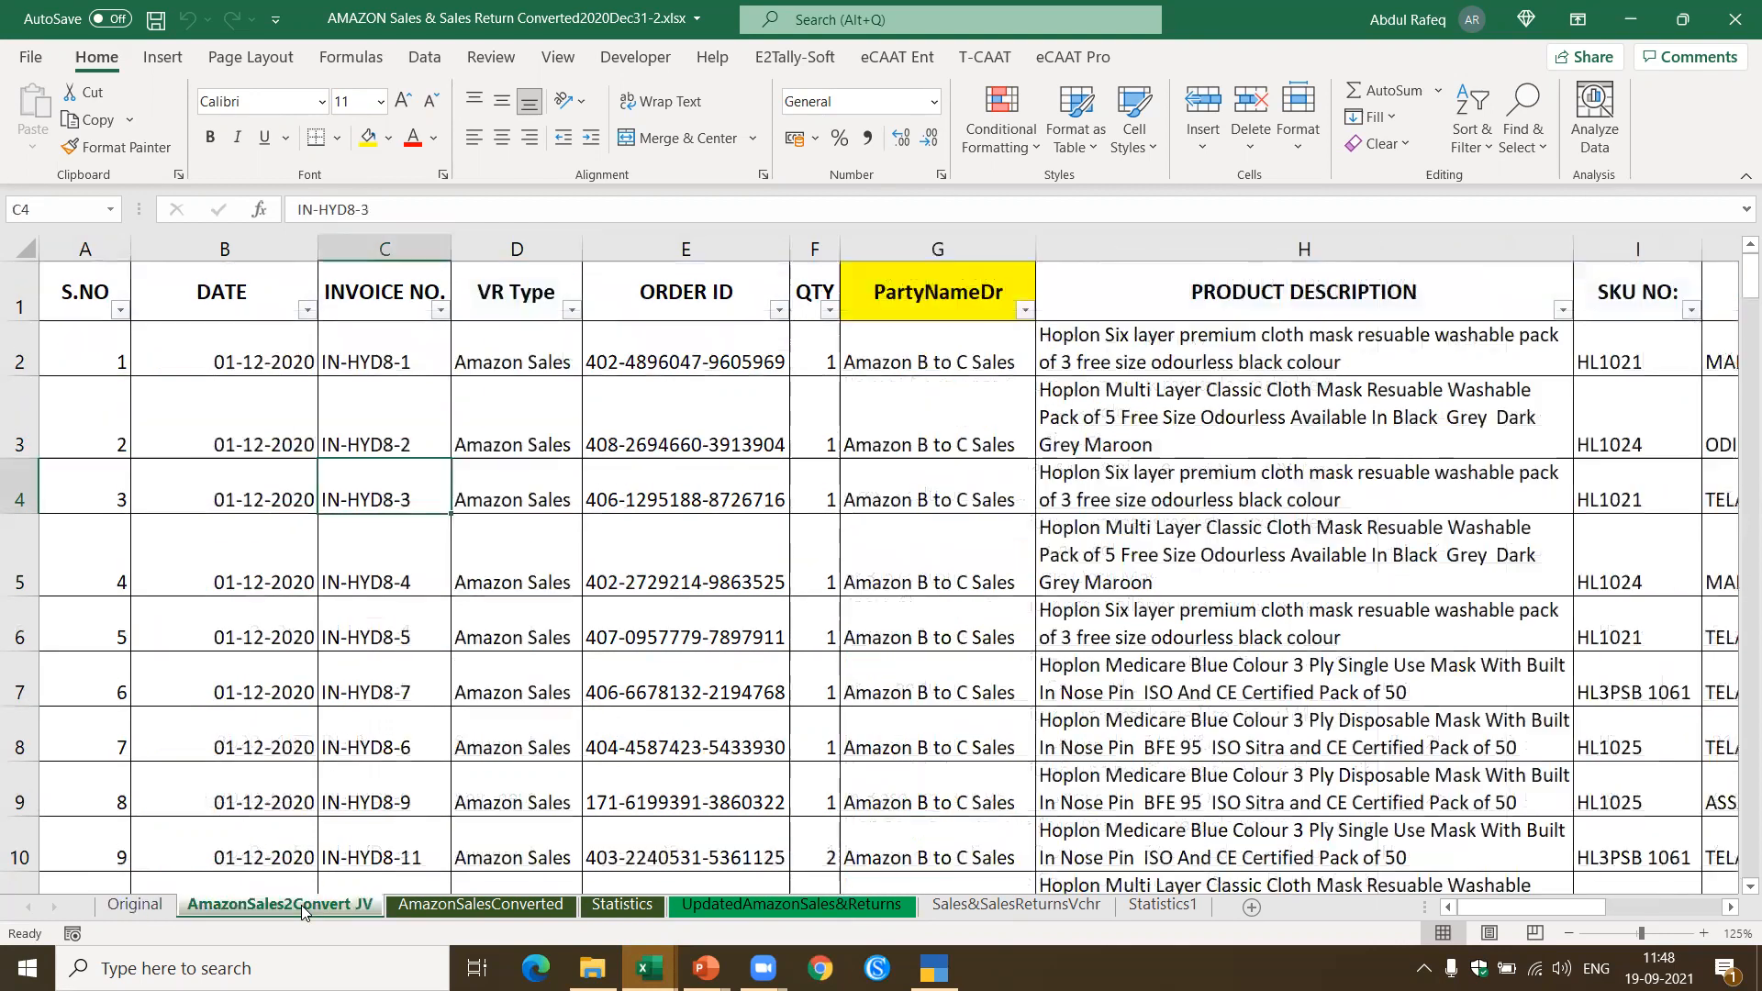
pyautogui.click(959, 314)
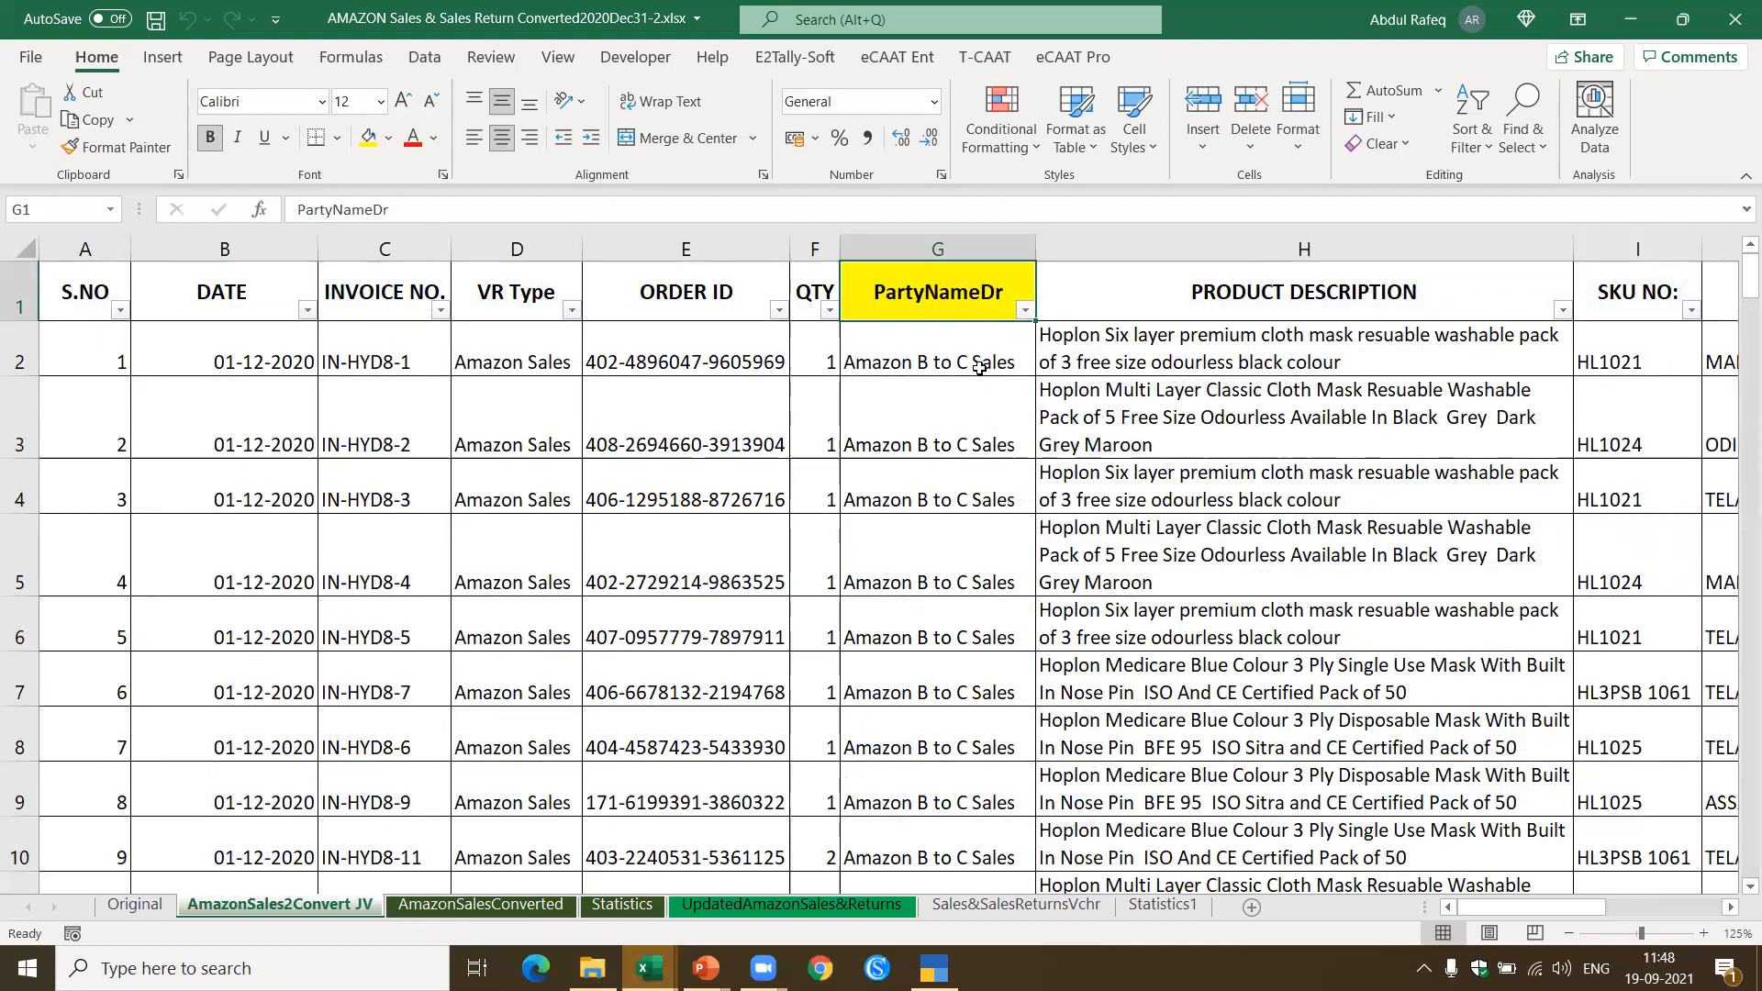
# Step: Examine the AmazonSales2Convert JV columns from VR Type across to Sale of Fabric/Mask and the CGST OUTPUT and SGST OUTPUT ledgers
pyautogui.click(535, 362)
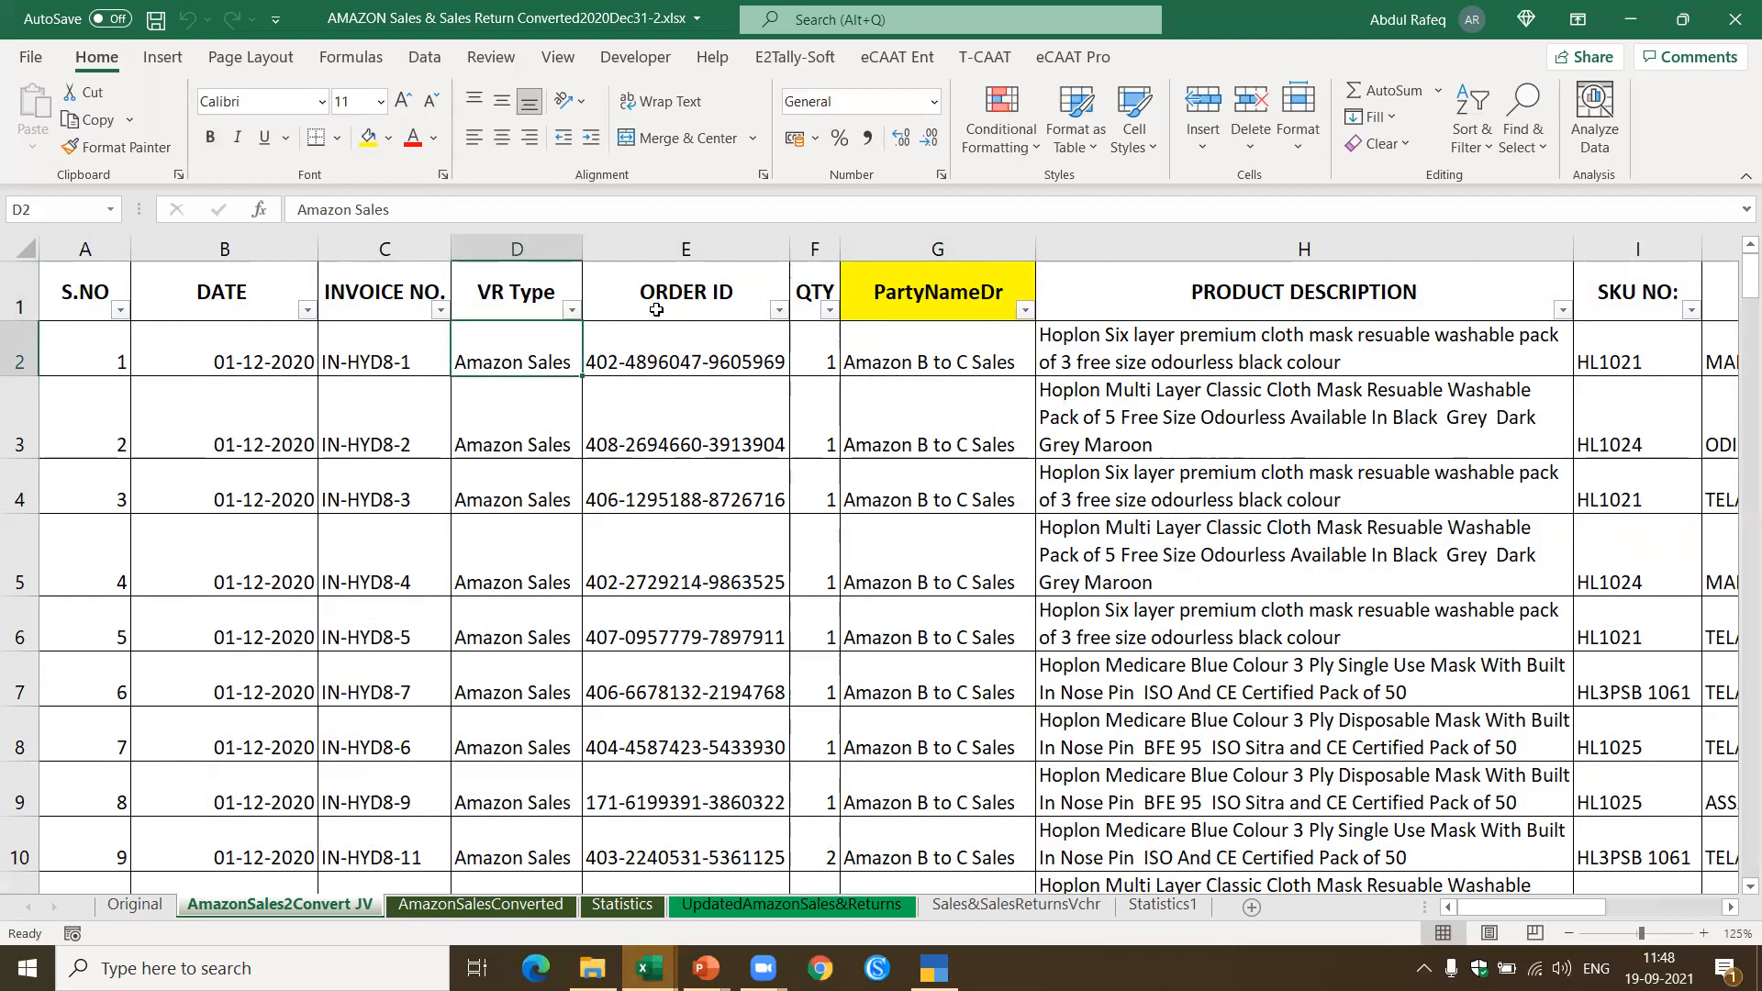
pyautogui.click(1092, 286)
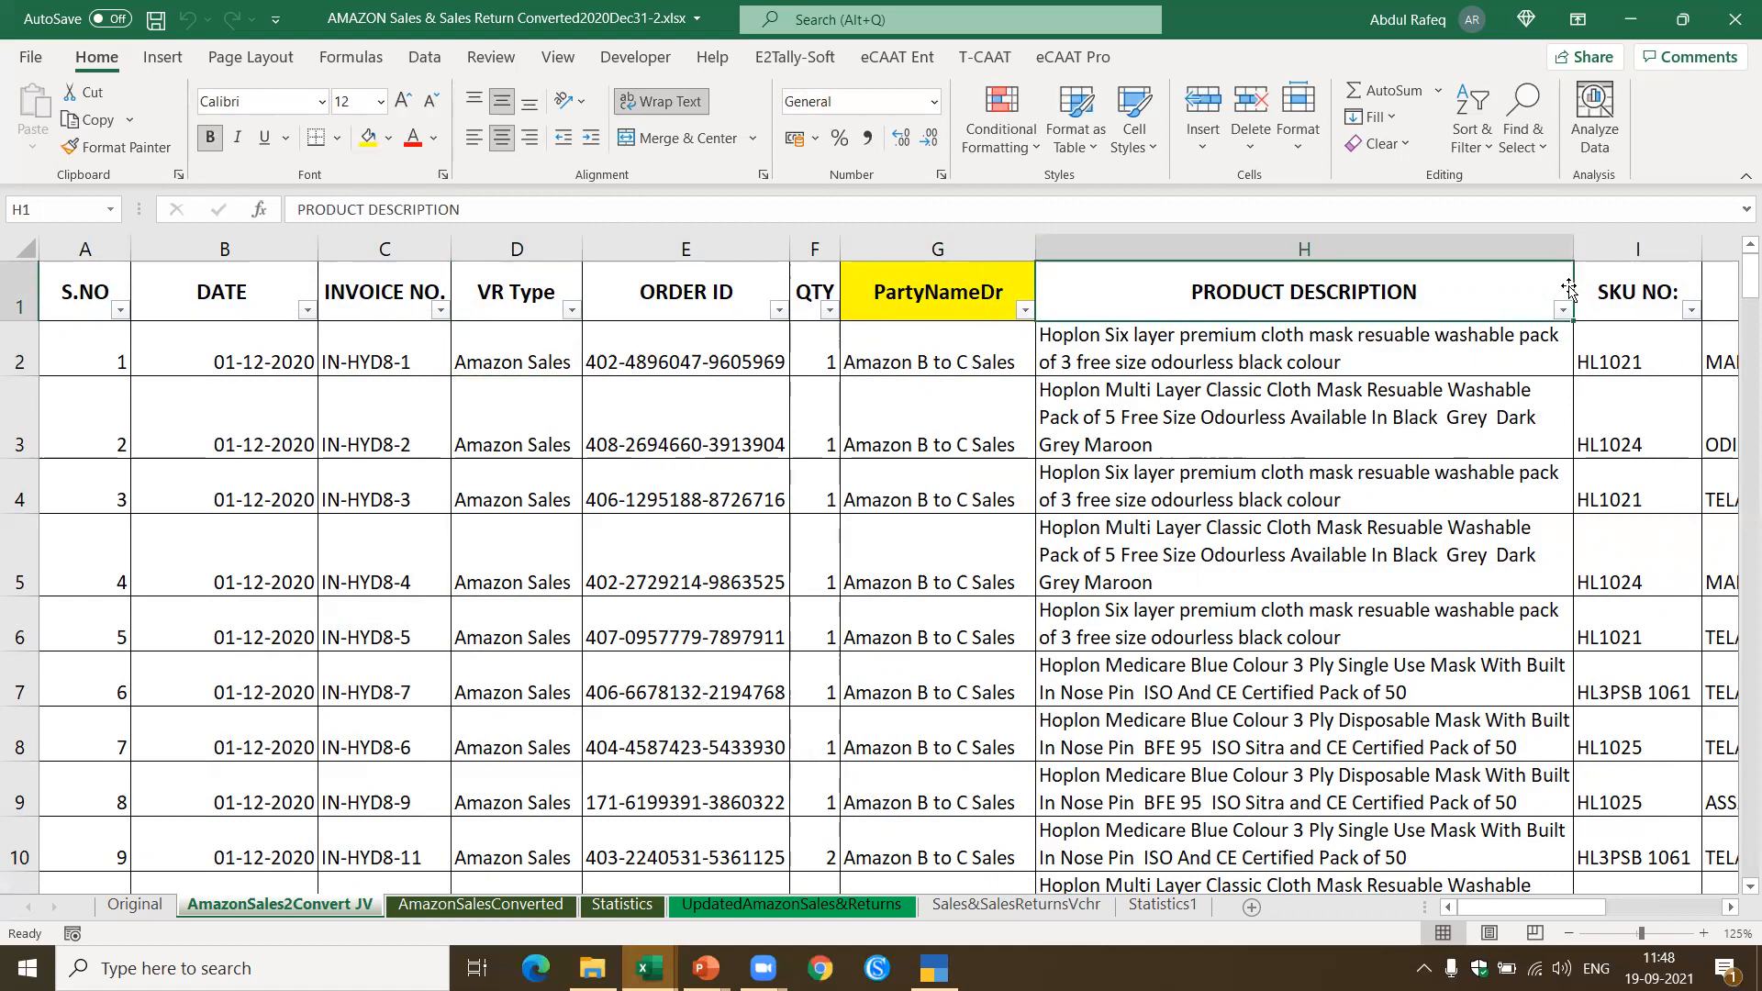
pyautogui.press('Right')
pyautogui.press('Right')
pyautogui.press('Right')
pyautogui.press('Right')
pyautogui.press('Right')
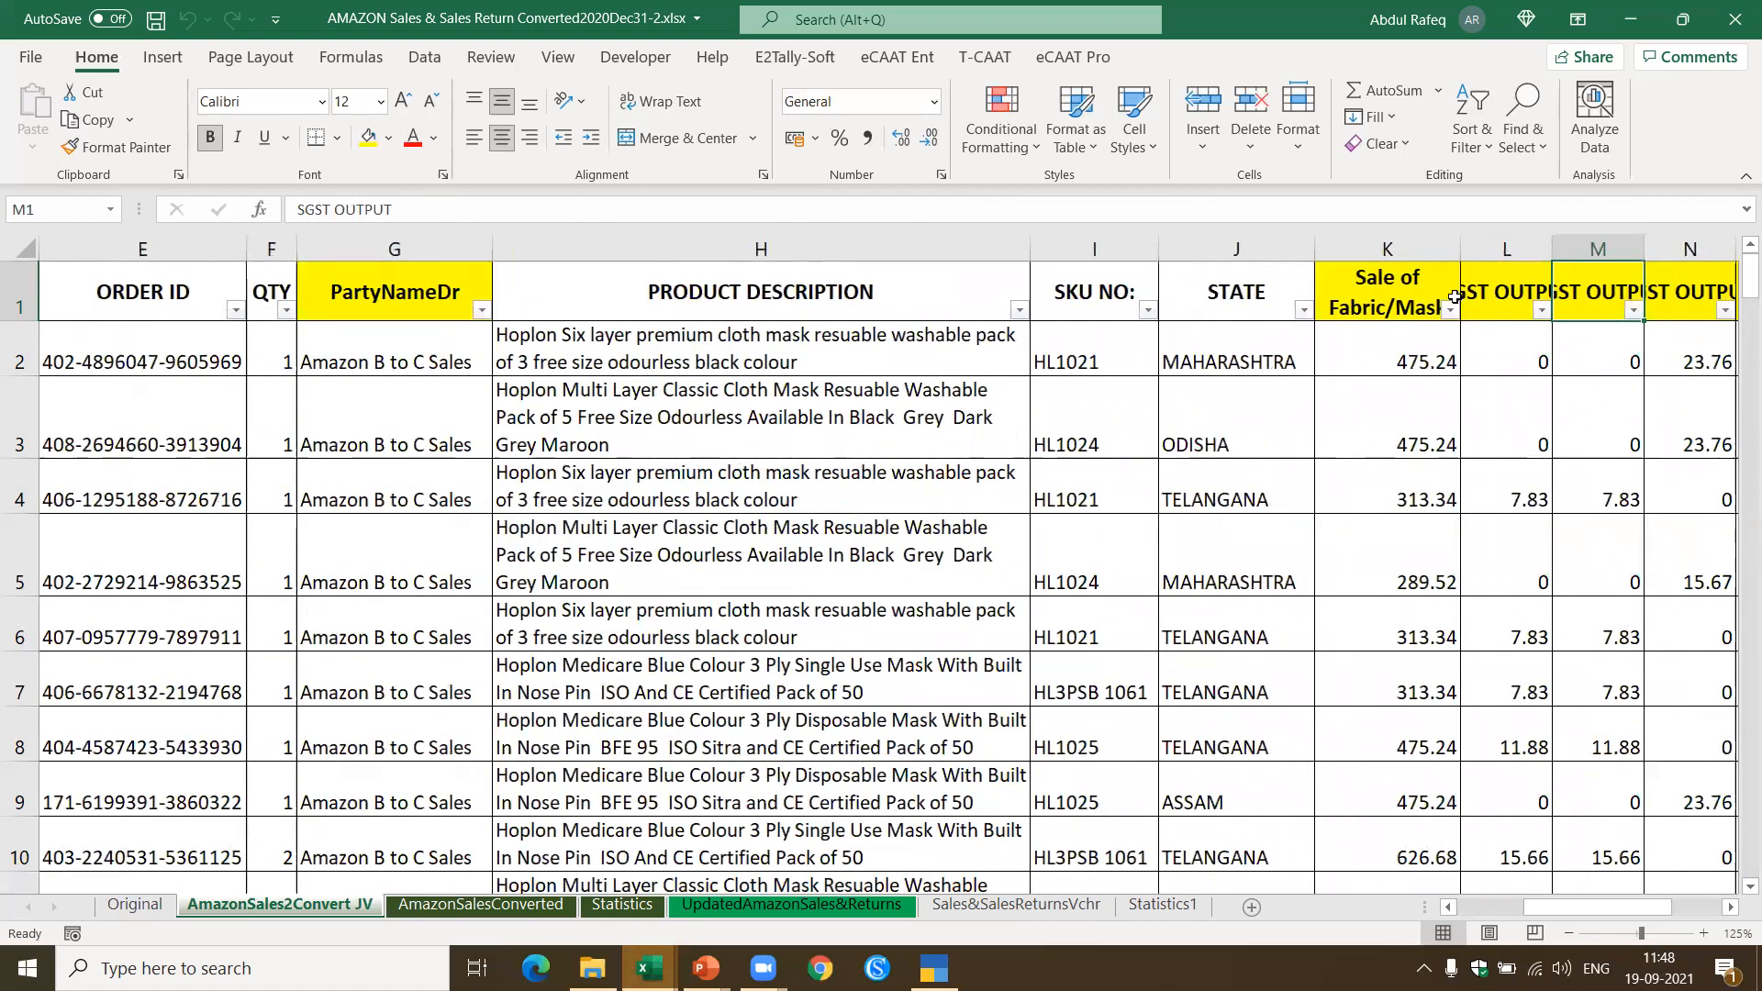
pyautogui.click(1415, 295)
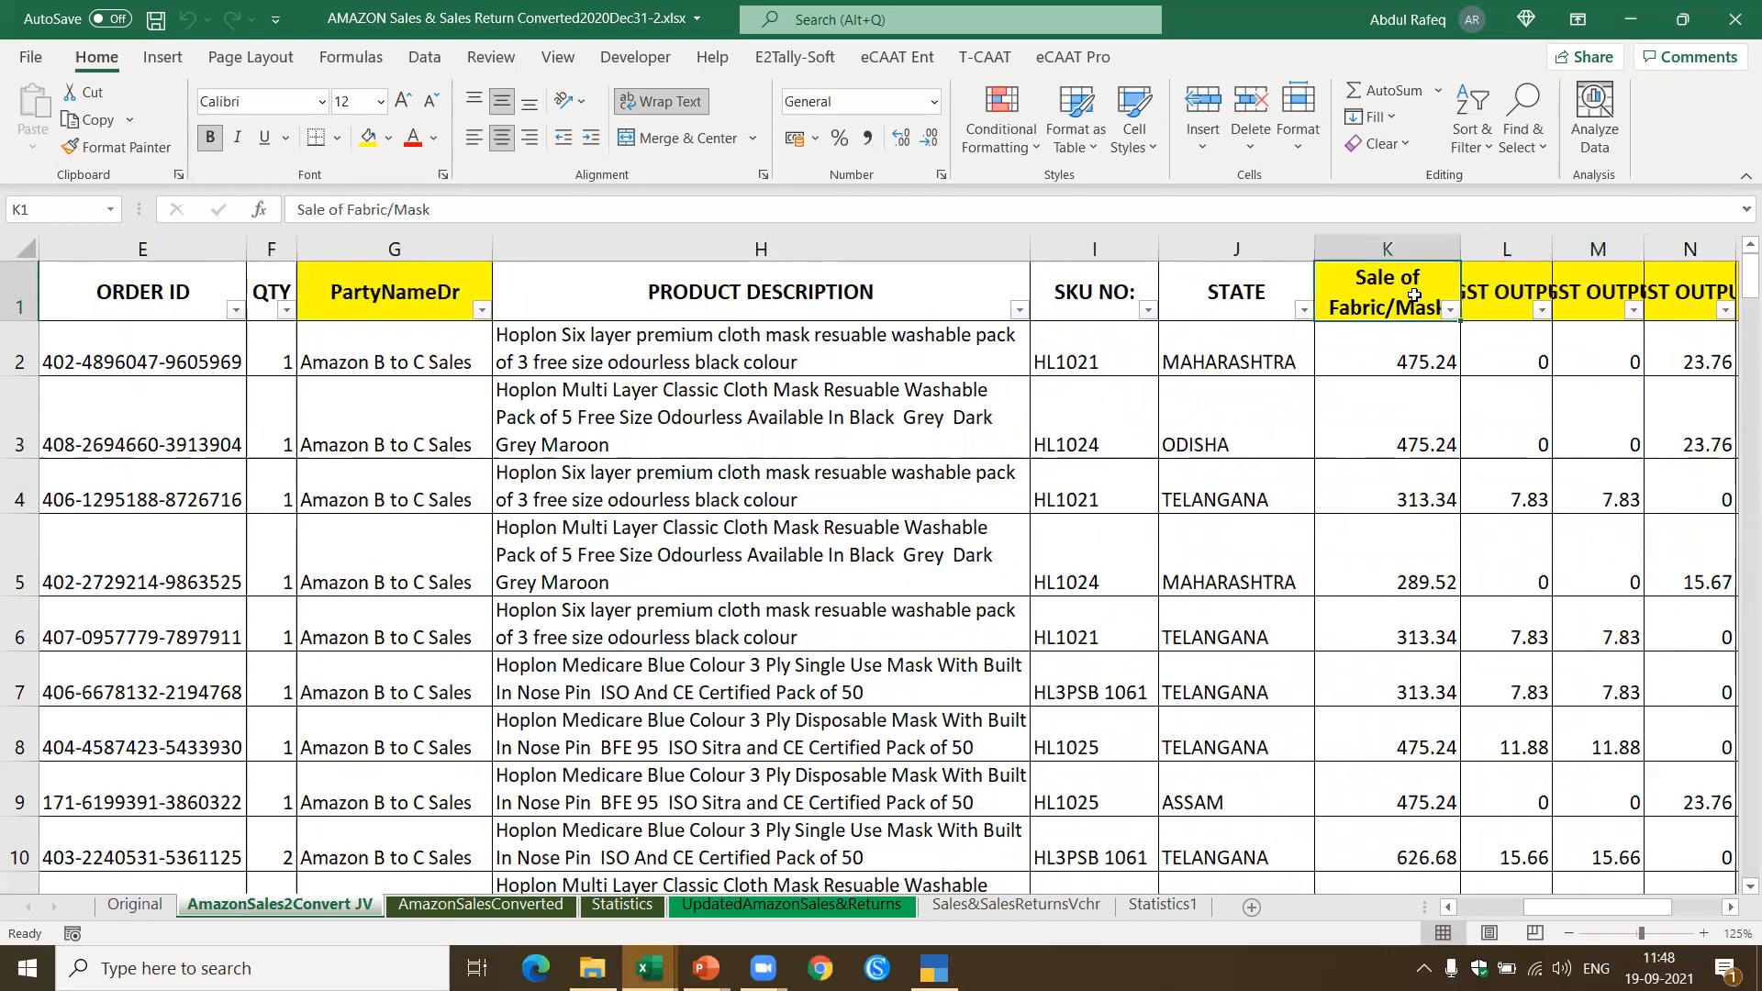
pyautogui.click(1515, 300)
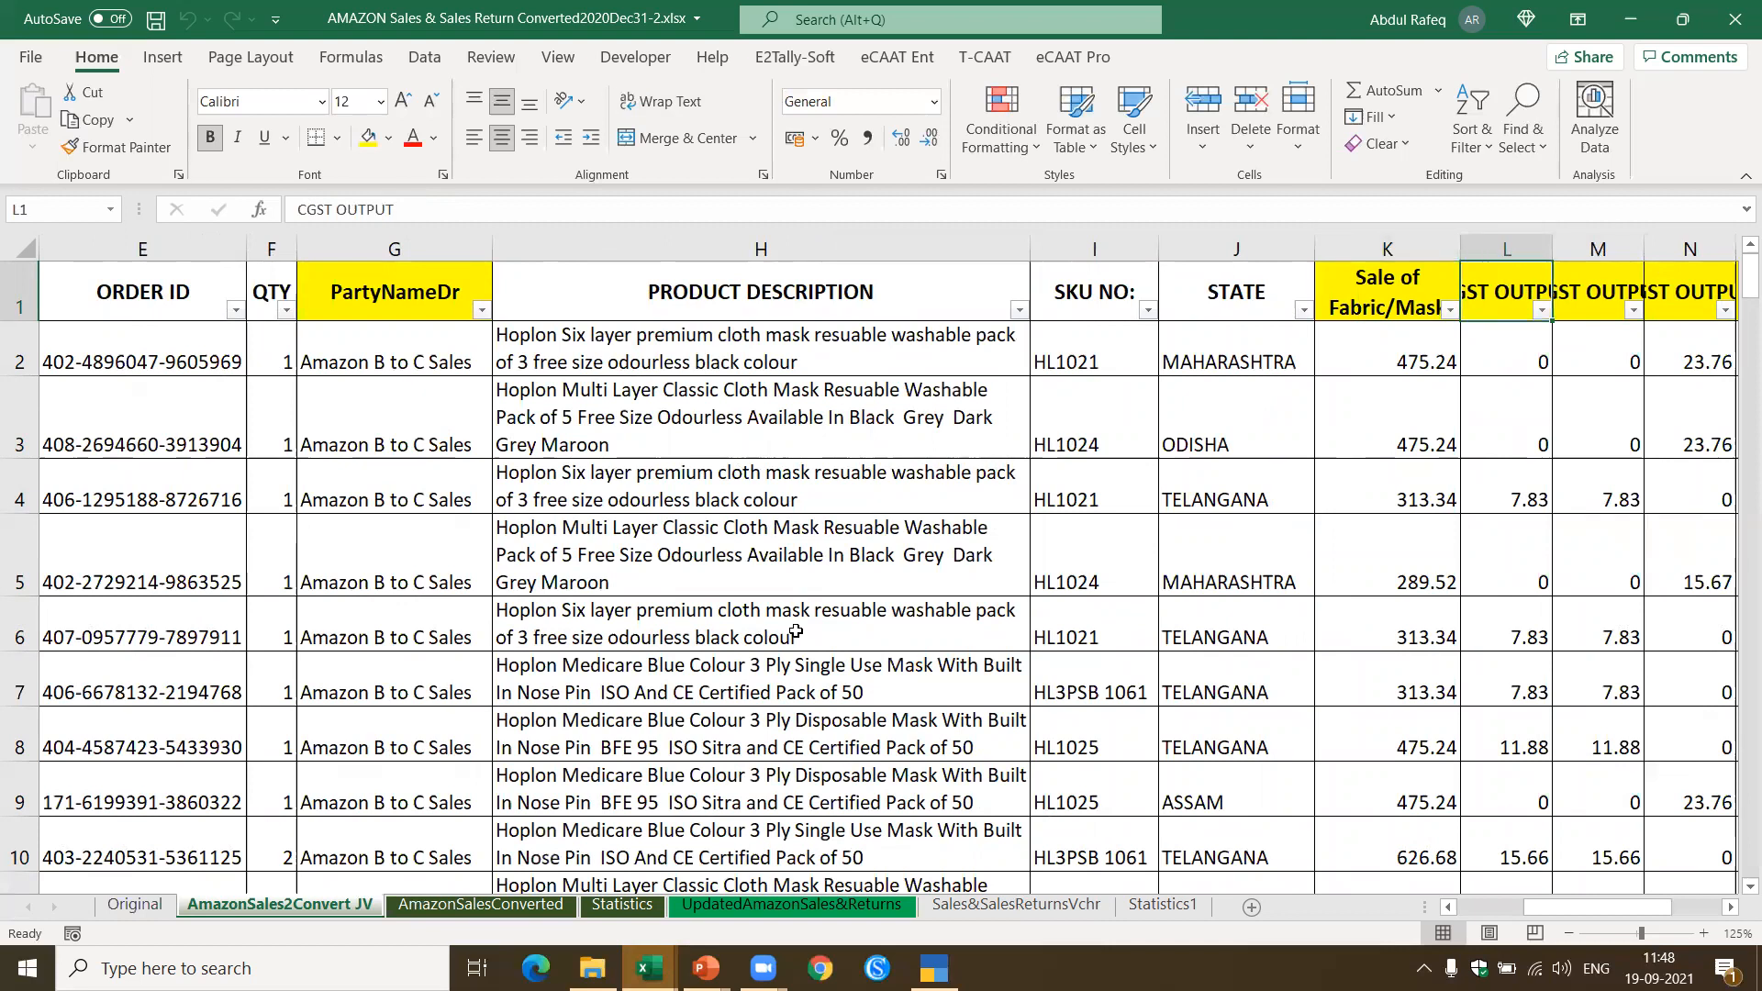
# Step: Examine the Original sheet's headings from STATE across the charges and GST columns to HSN CODE for comparison
pyautogui.click(135, 904)
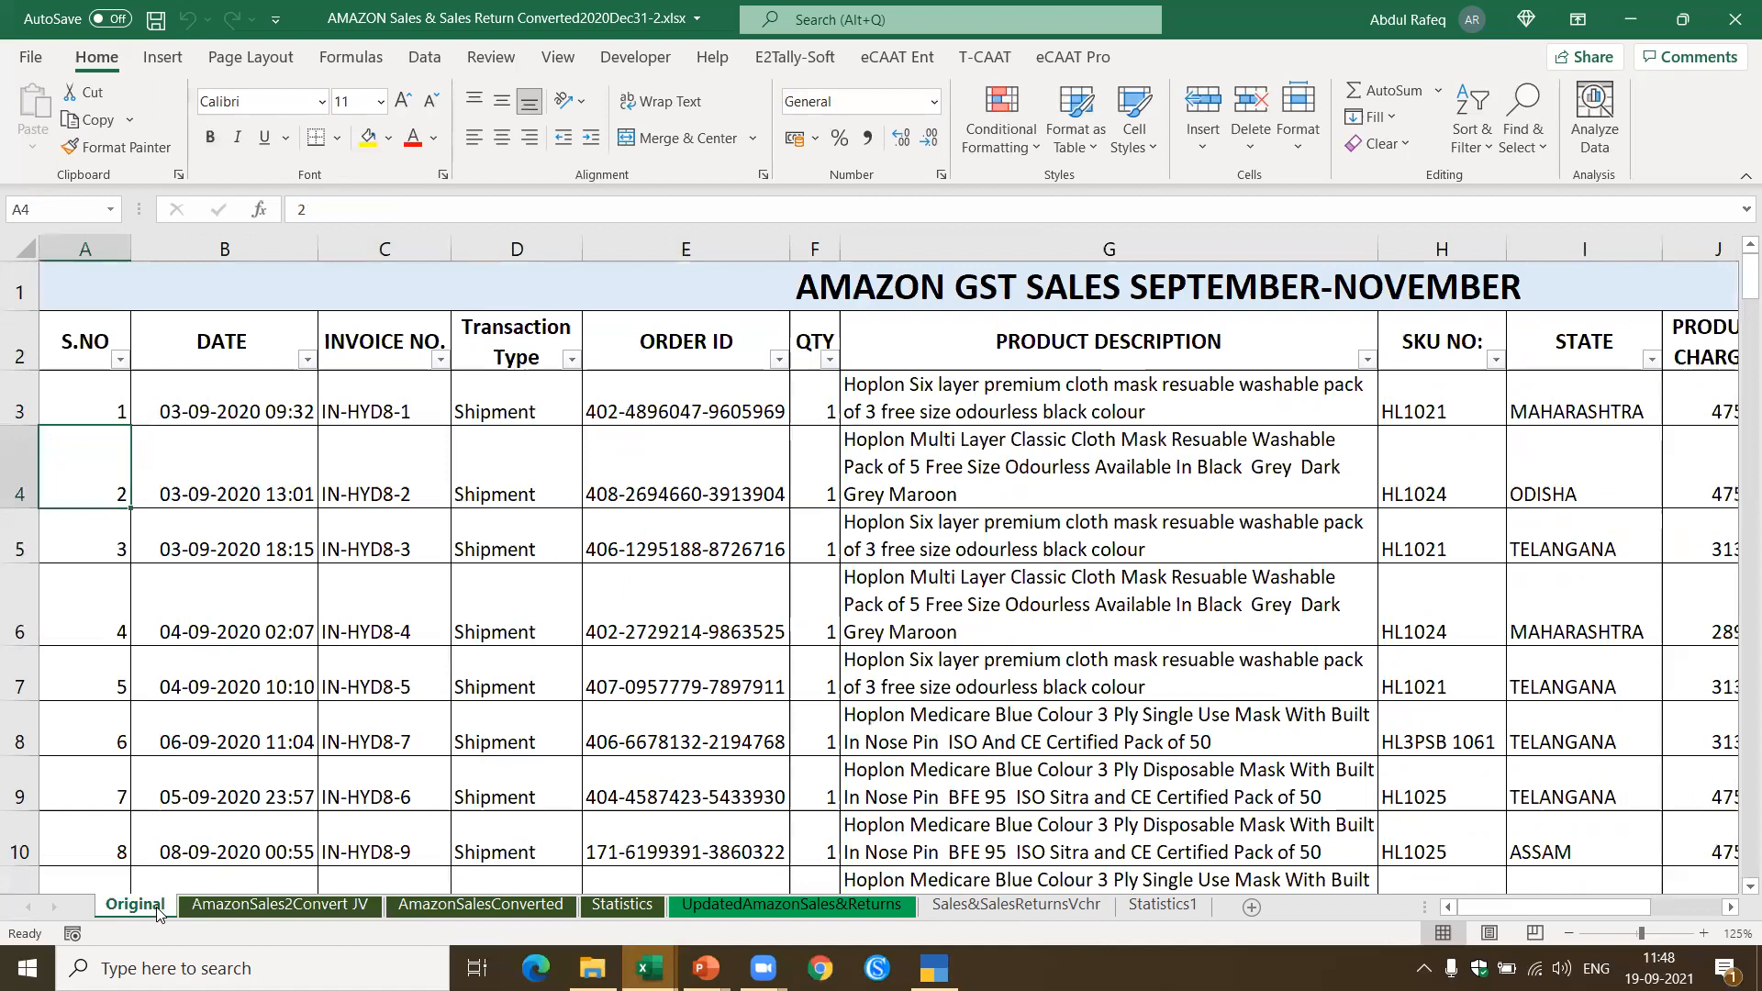
pyautogui.click(1579, 347)
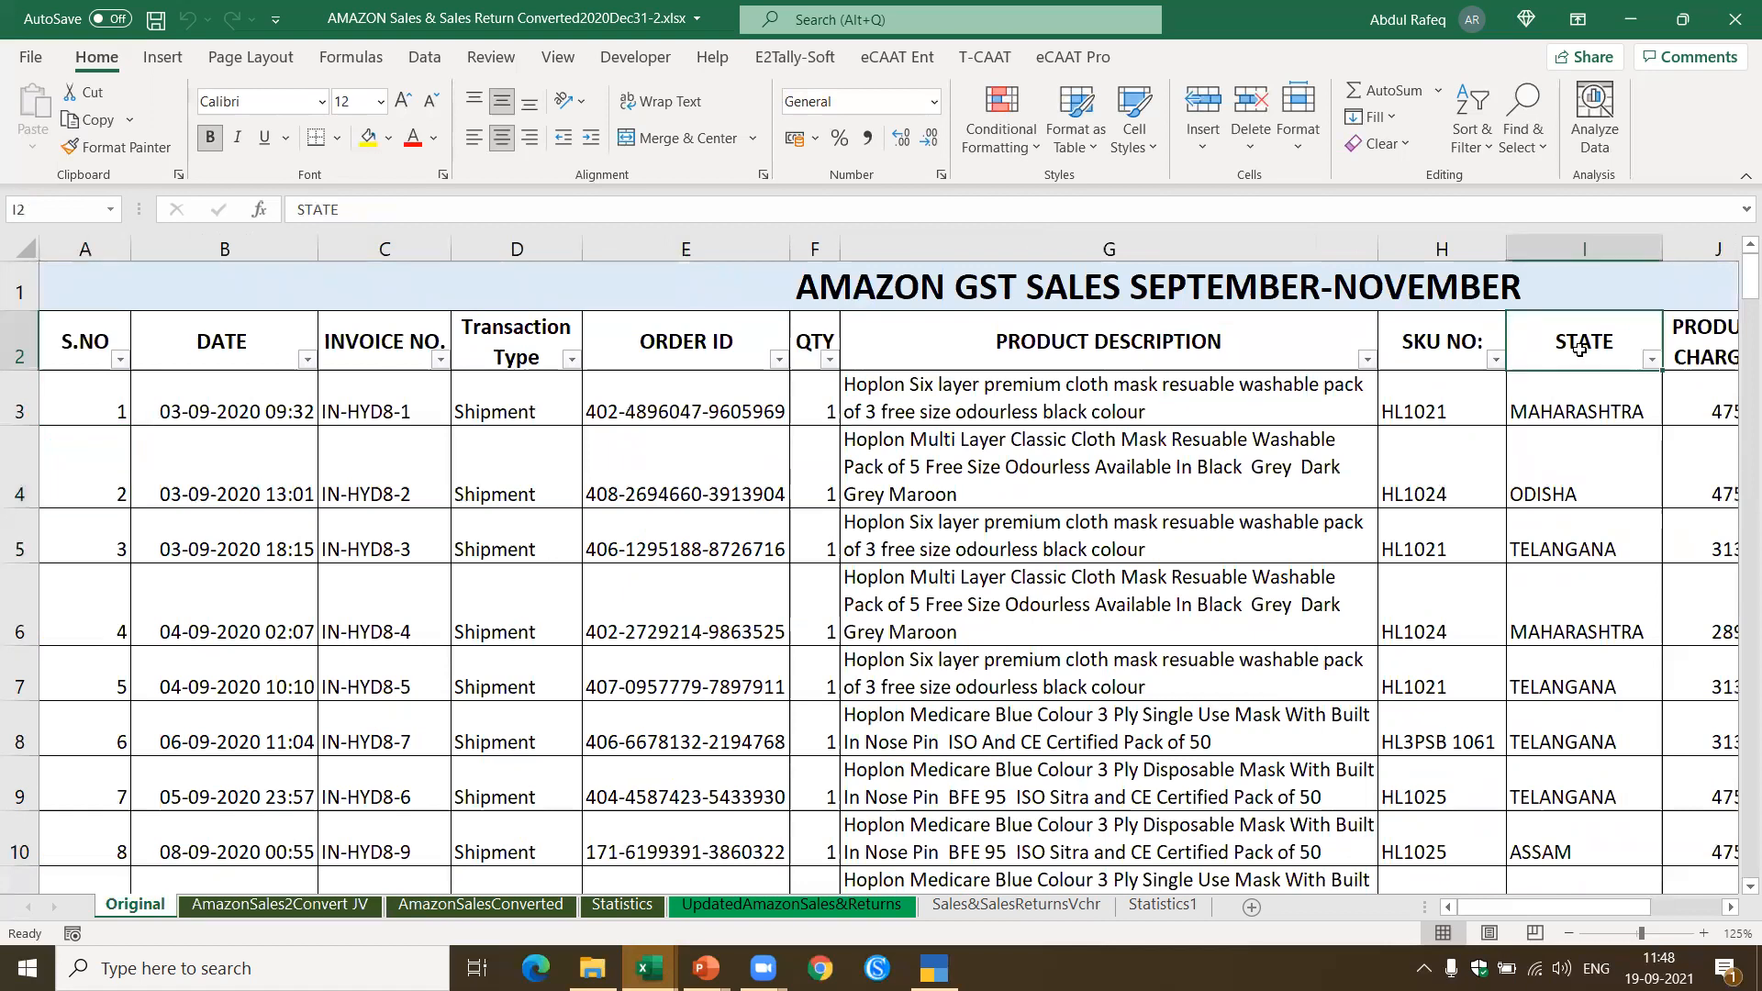
pyautogui.press('Right')
pyautogui.press('Right')
pyautogui.press('Right')
pyautogui.press('Right')
pyautogui.press('Right')
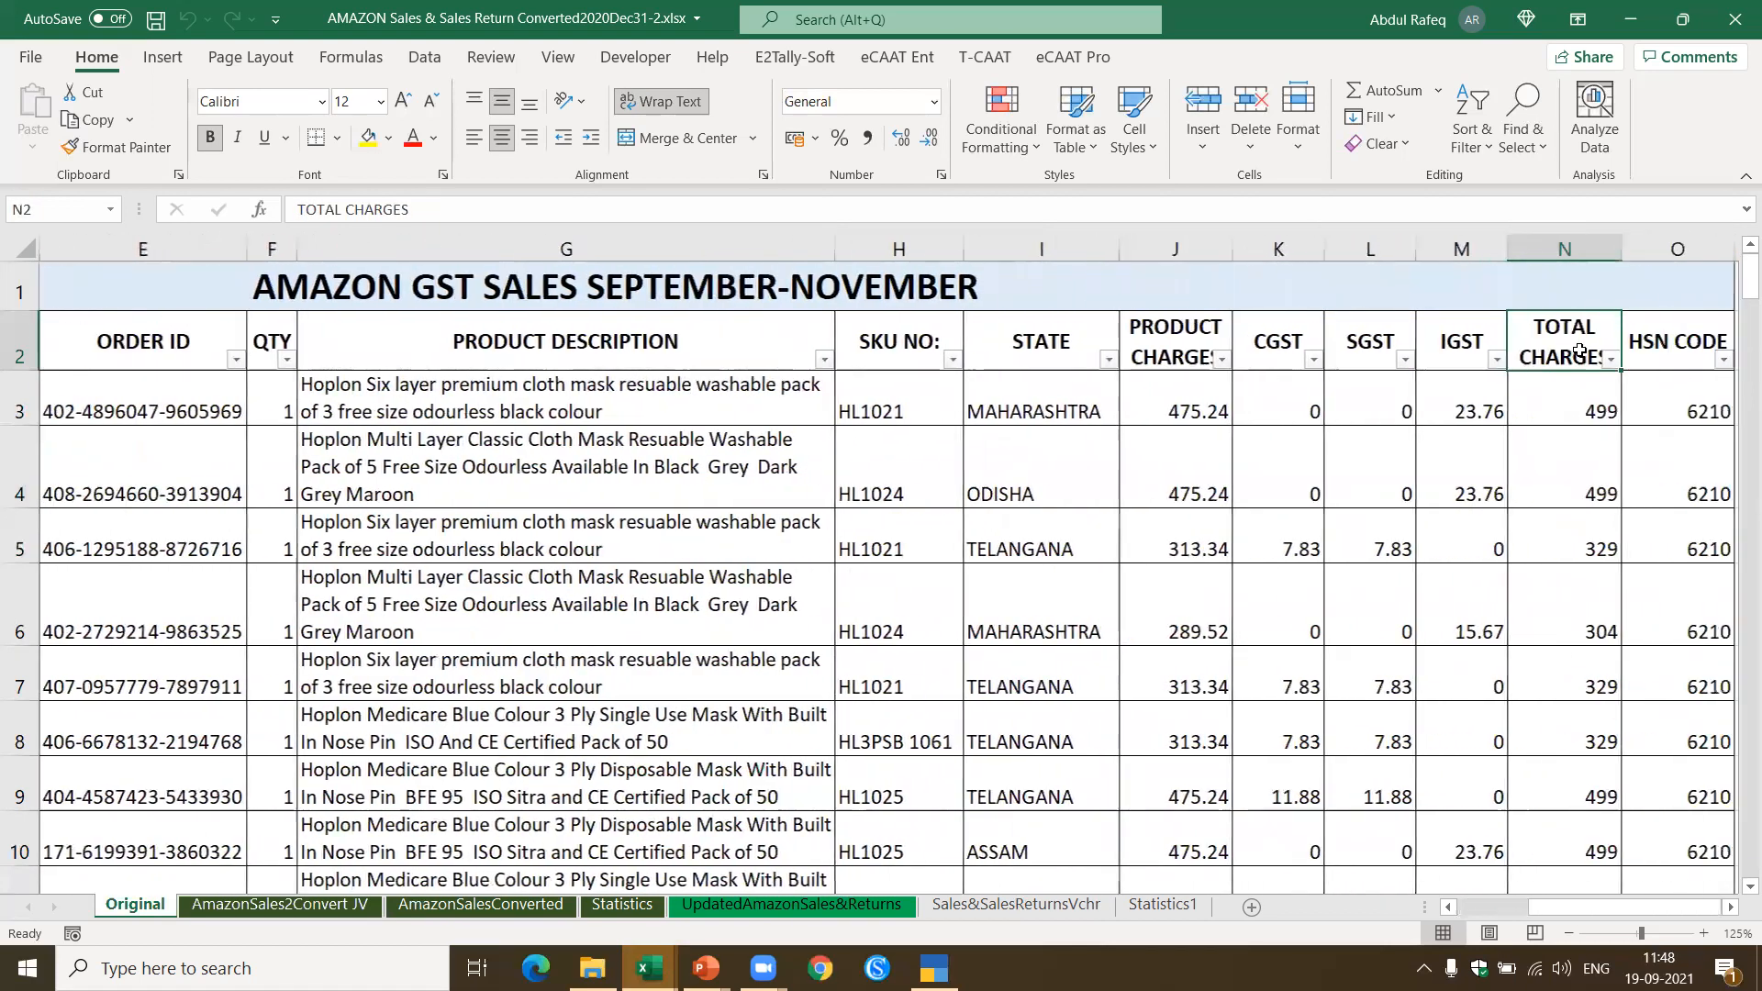
pyautogui.press('Right')
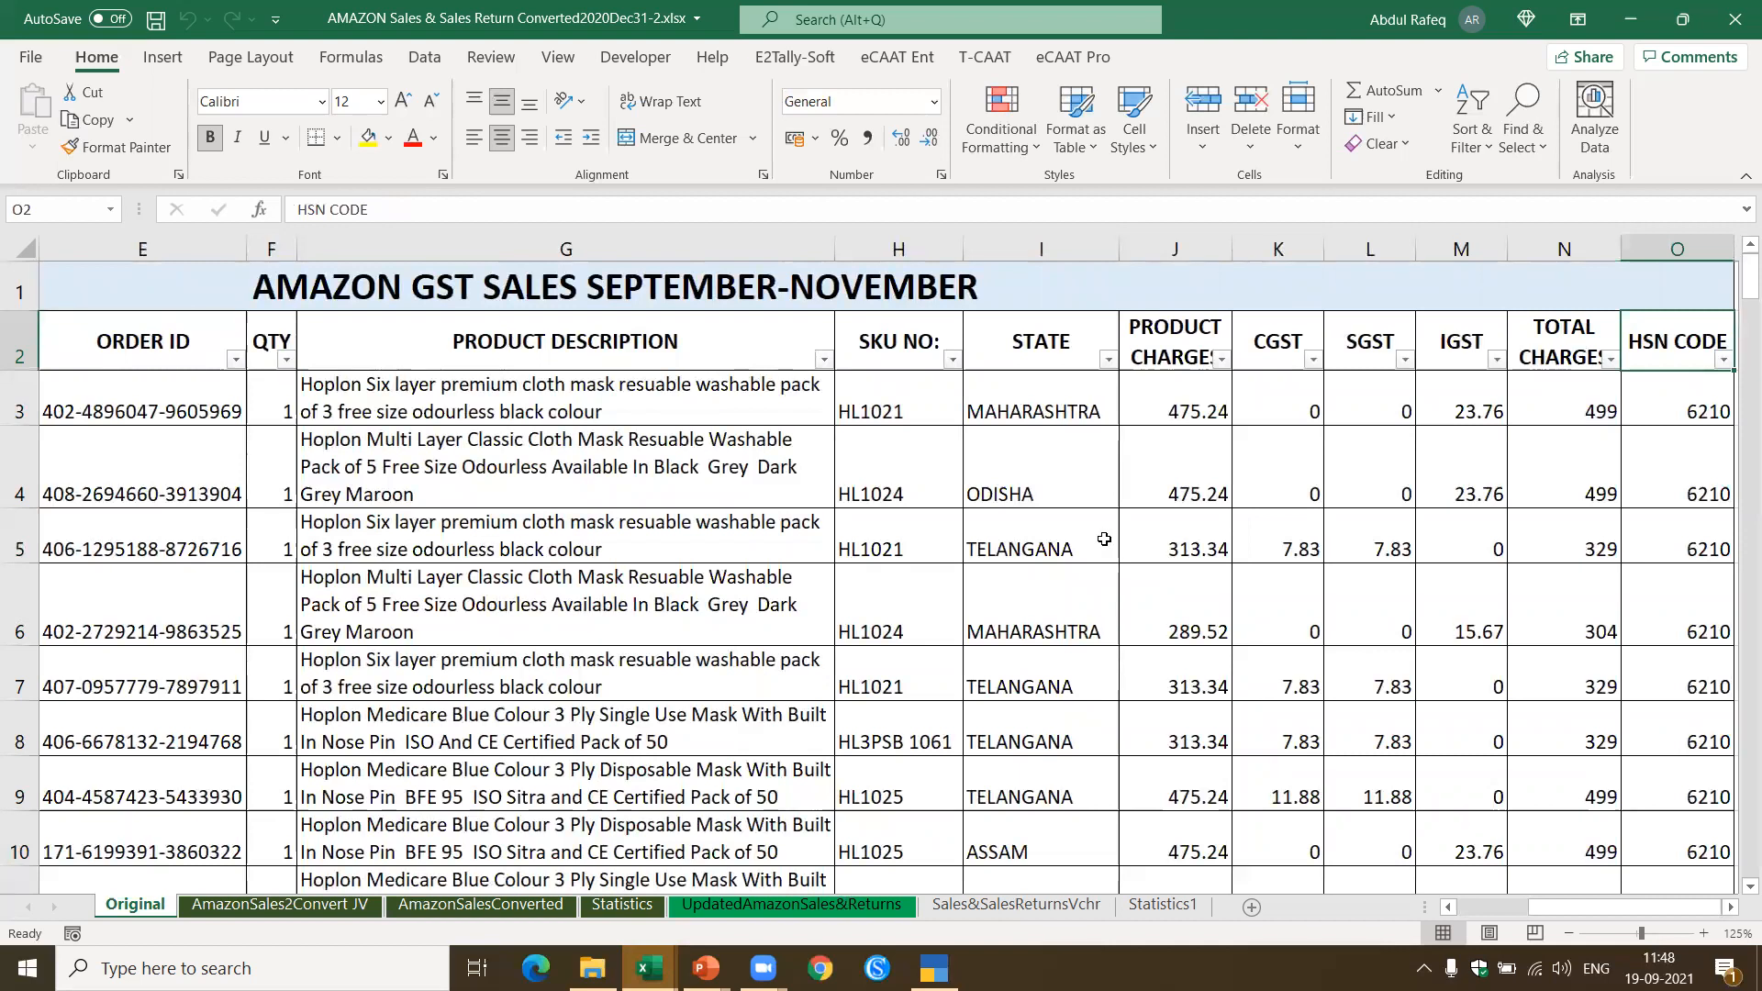
# Step: Examine the remaining AmazonSales2Convert JV headings from CGST OUTPUT to HSN CODE, including AmazonDr (PartyName)
pyautogui.click(310, 906)
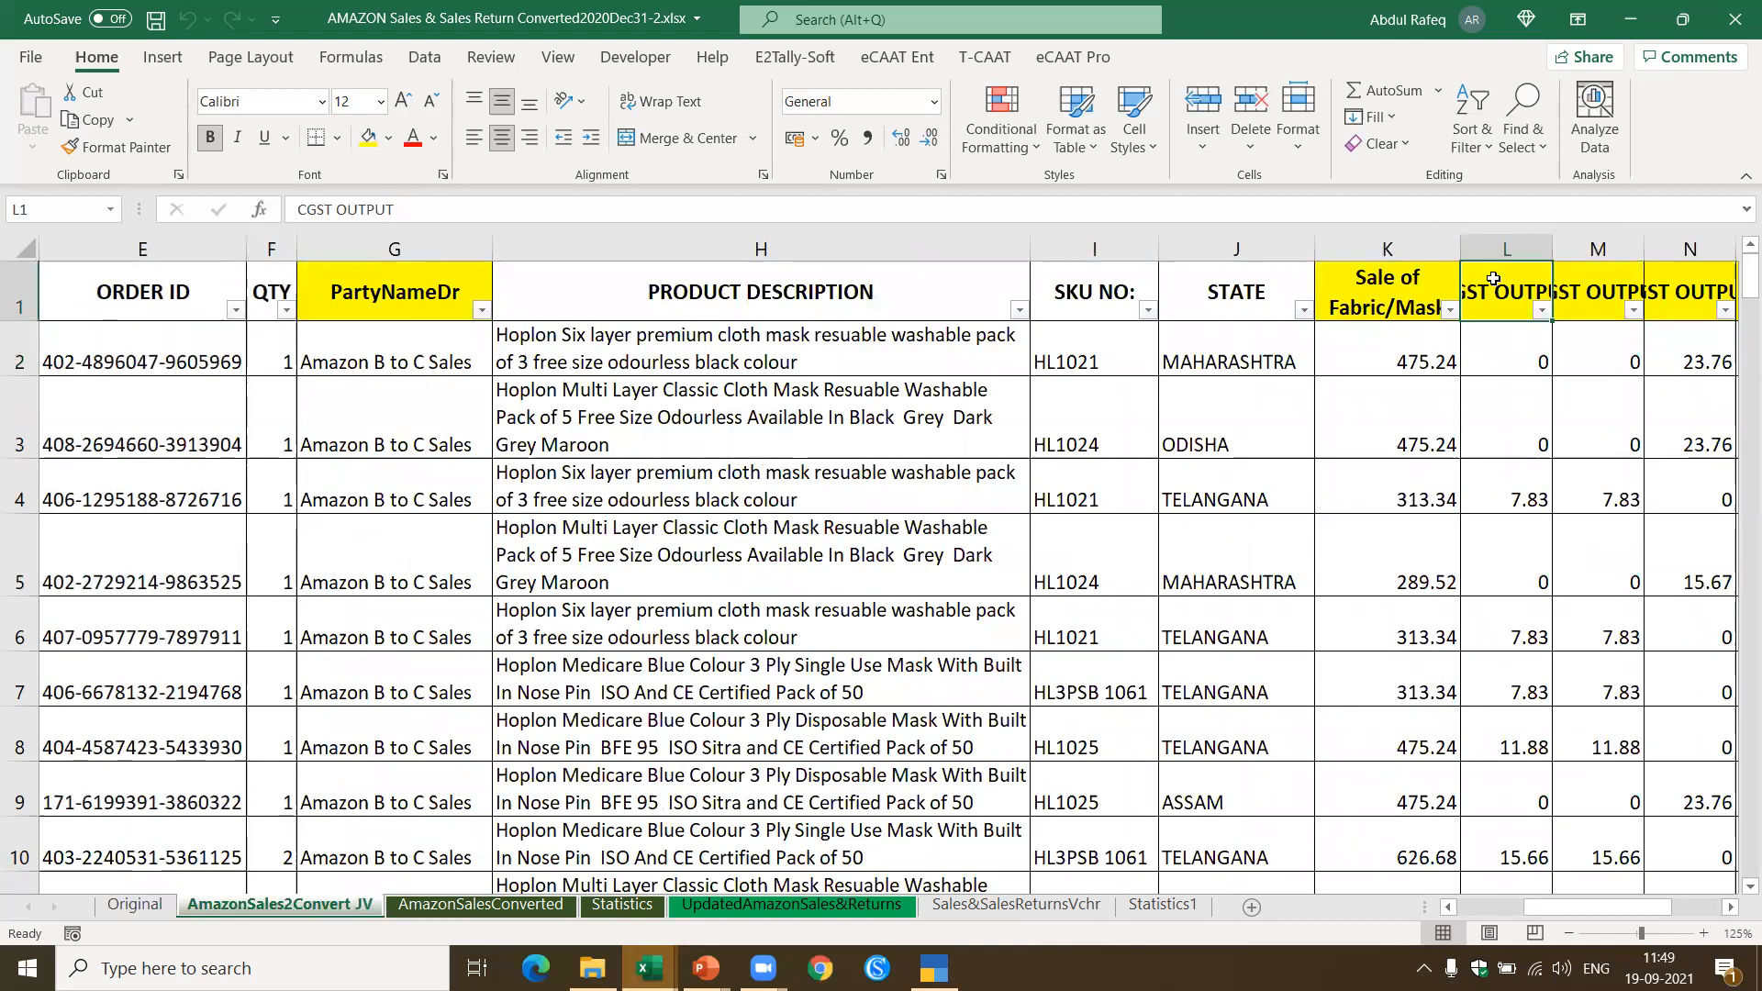
pyautogui.press('Right')
pyautogui.press('Right')
pyautogui.press('Right')
pyautogui.press('Right')
pyautogui.press('Right')
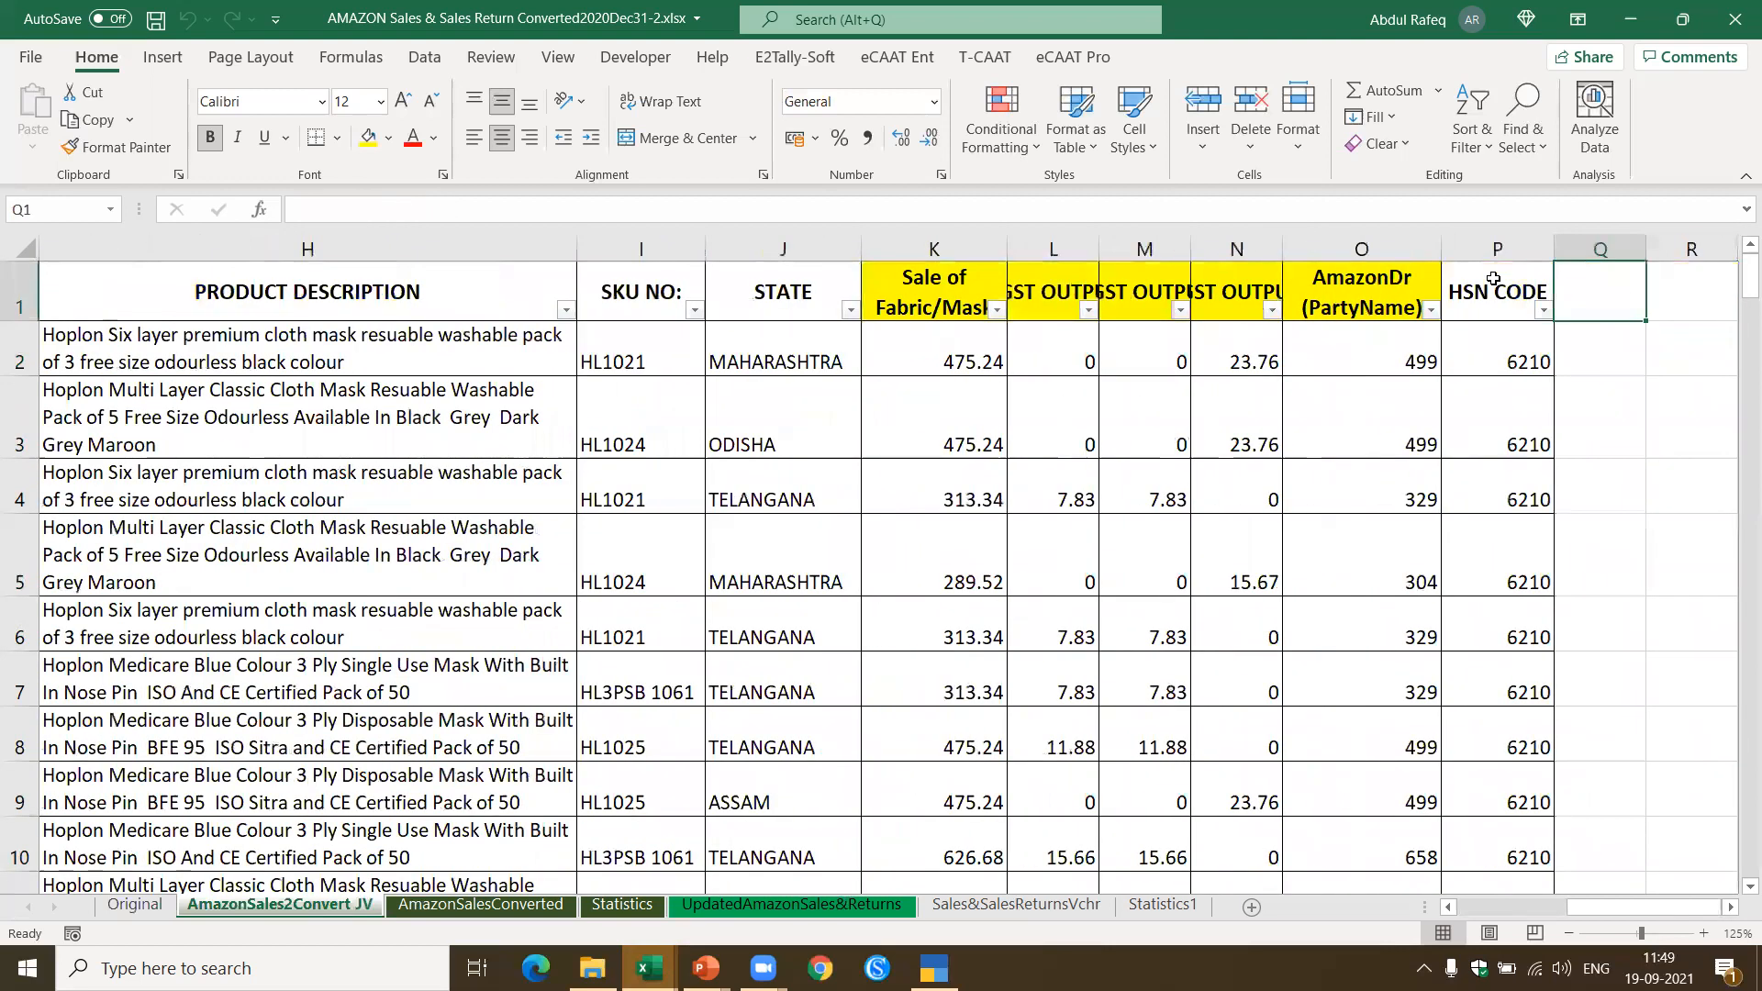
pyautogui.press('Left')
pyautogui.press('Left')
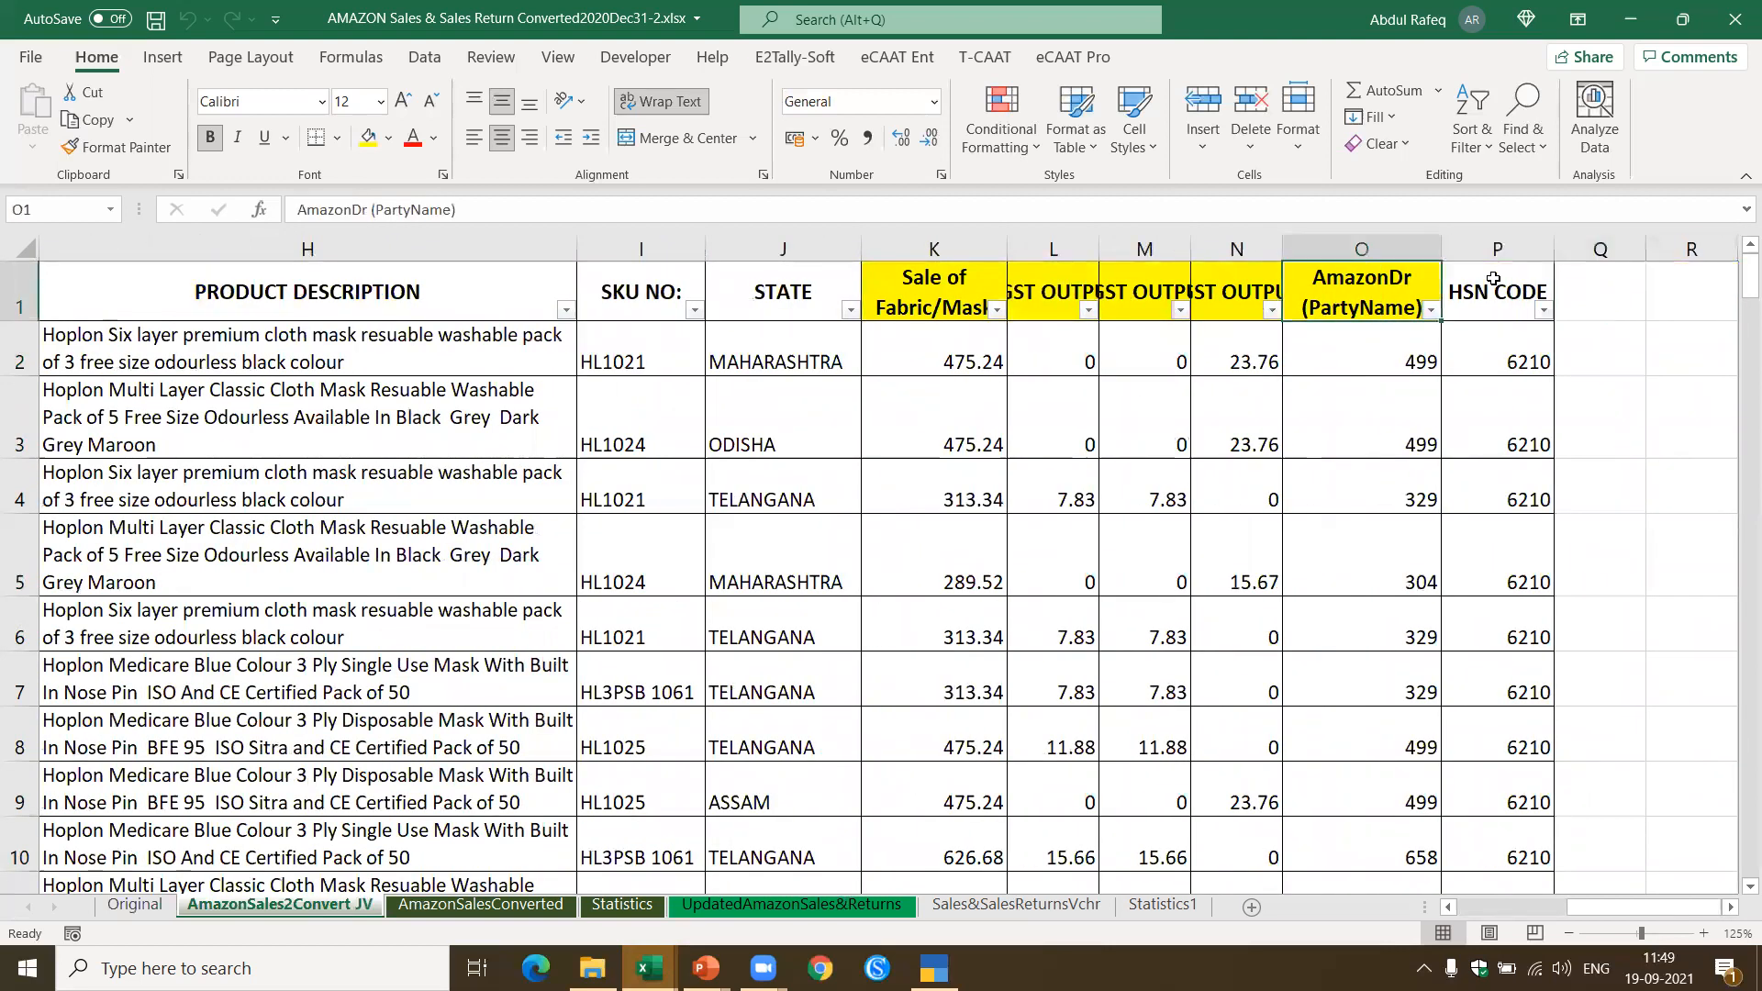
pyautogui.press('Right')
pyautogui.press('Left')
pyautogui.press('Left')
pyautogui.press('Right')
# Step: Examine the converted vouchers on the AmazonSalesConverted sheet from the headings down through the Shipment entries
pyautogui.click(525, 908)
pyautogui.click(274, 511)
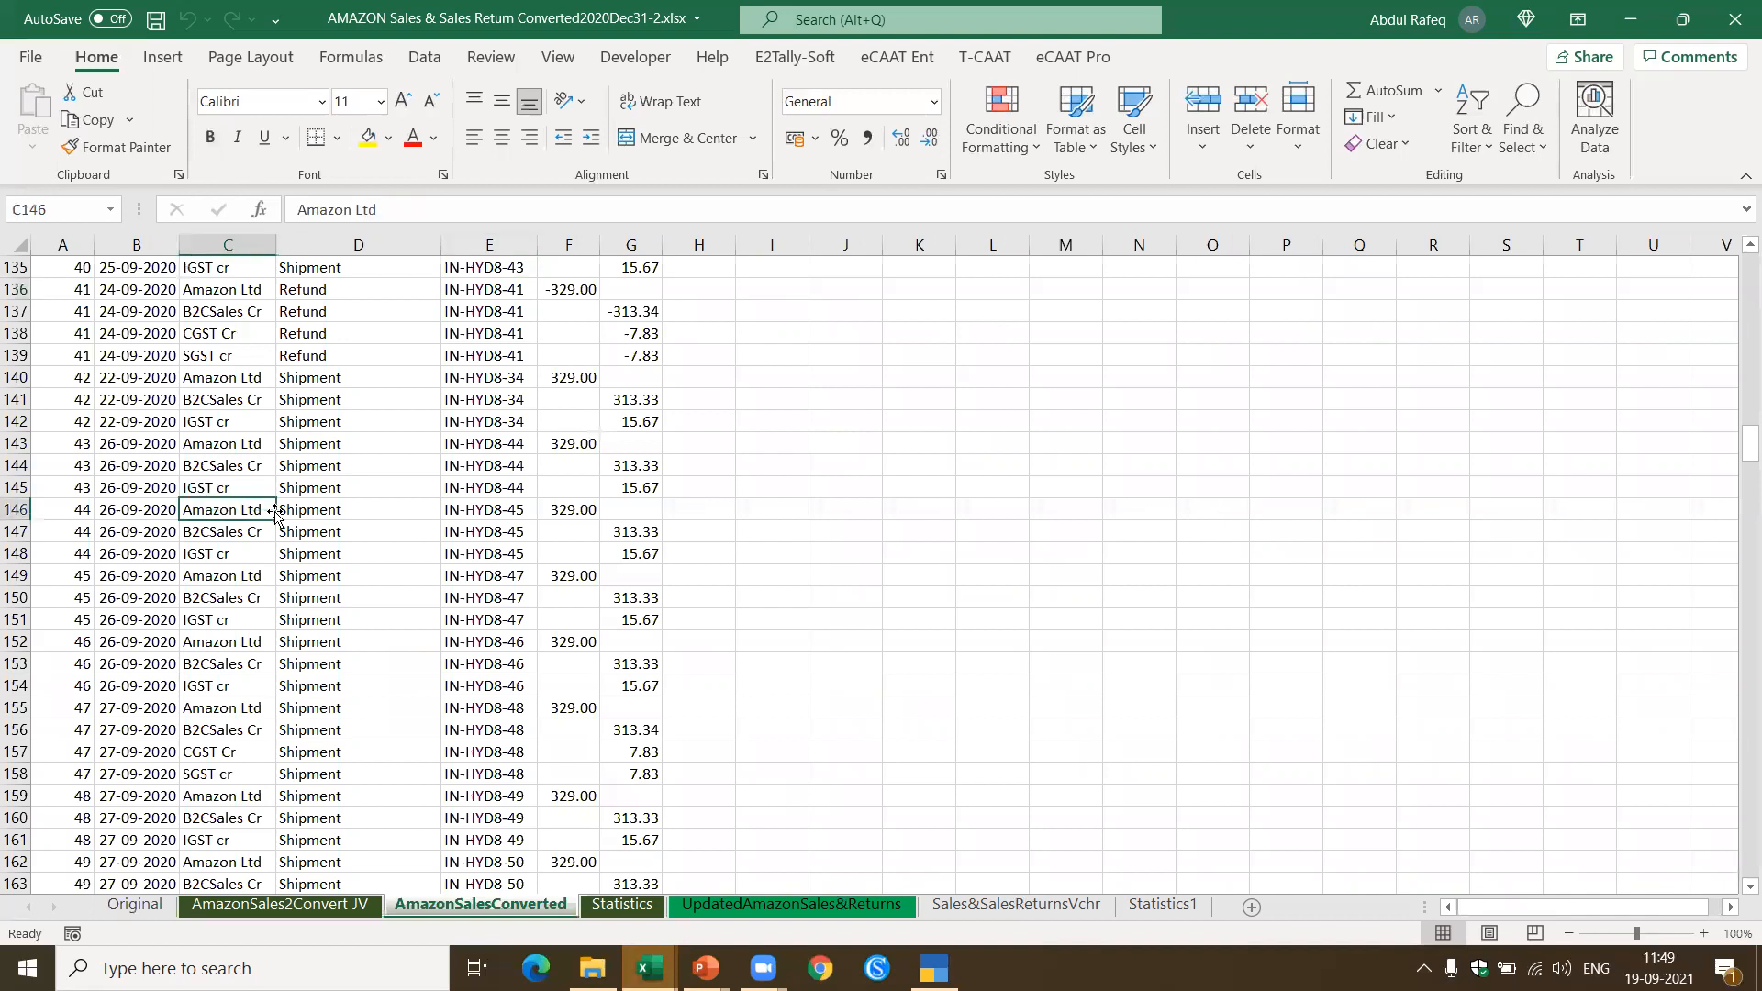
pyautogui.hotkey('ctrl', 'Home')
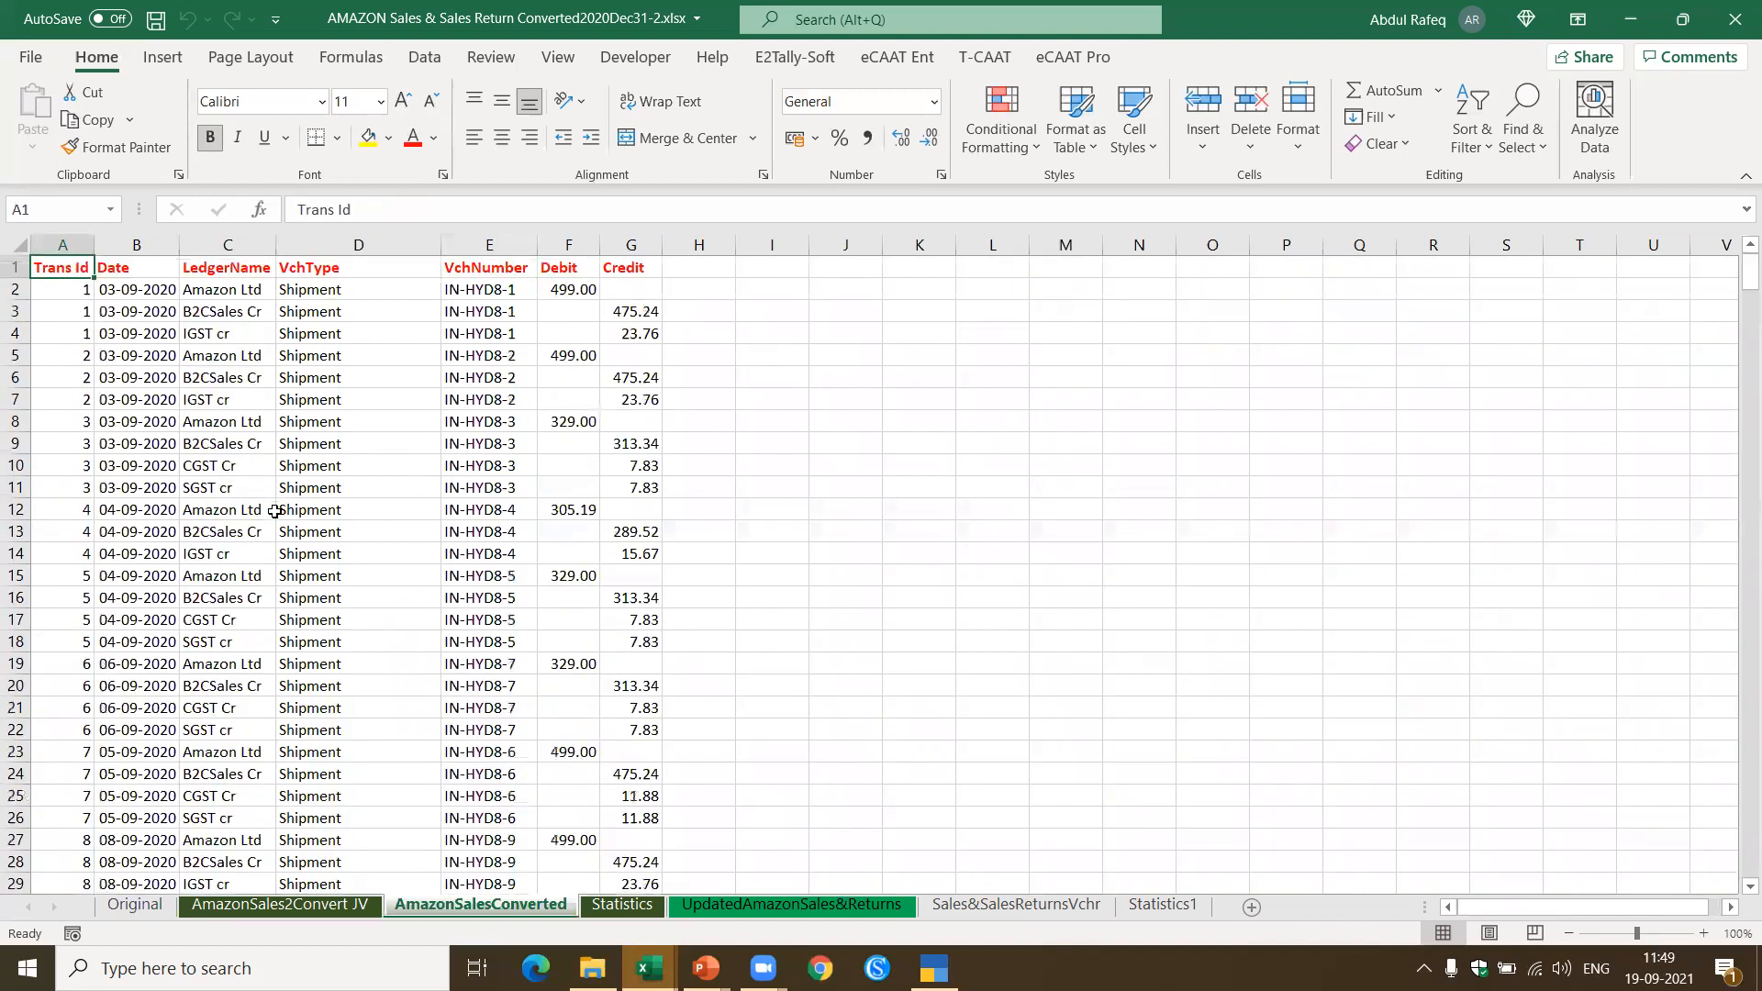
pyautogui.click(375, 417)
pyautogui.click(340, 511)
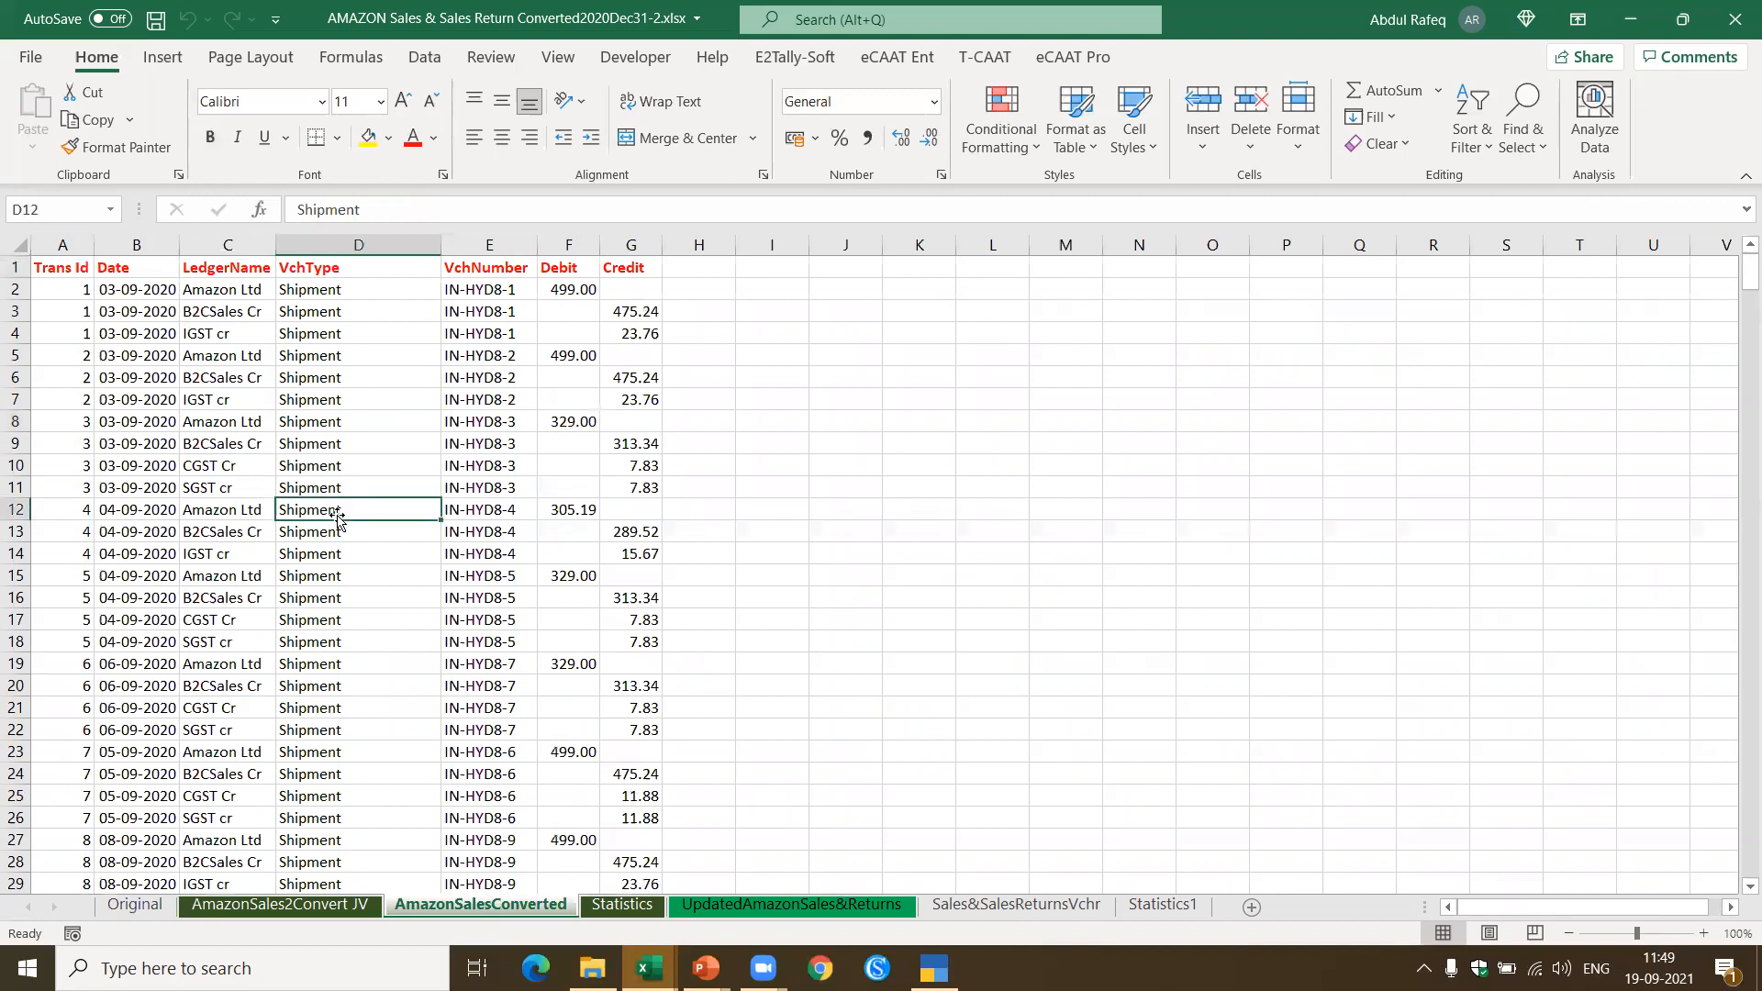
pyautogui.click(348, 674)
pyautogui.press('pagedown')
pyautogui.press('pagedown')
pyautogui.press('pagedown')
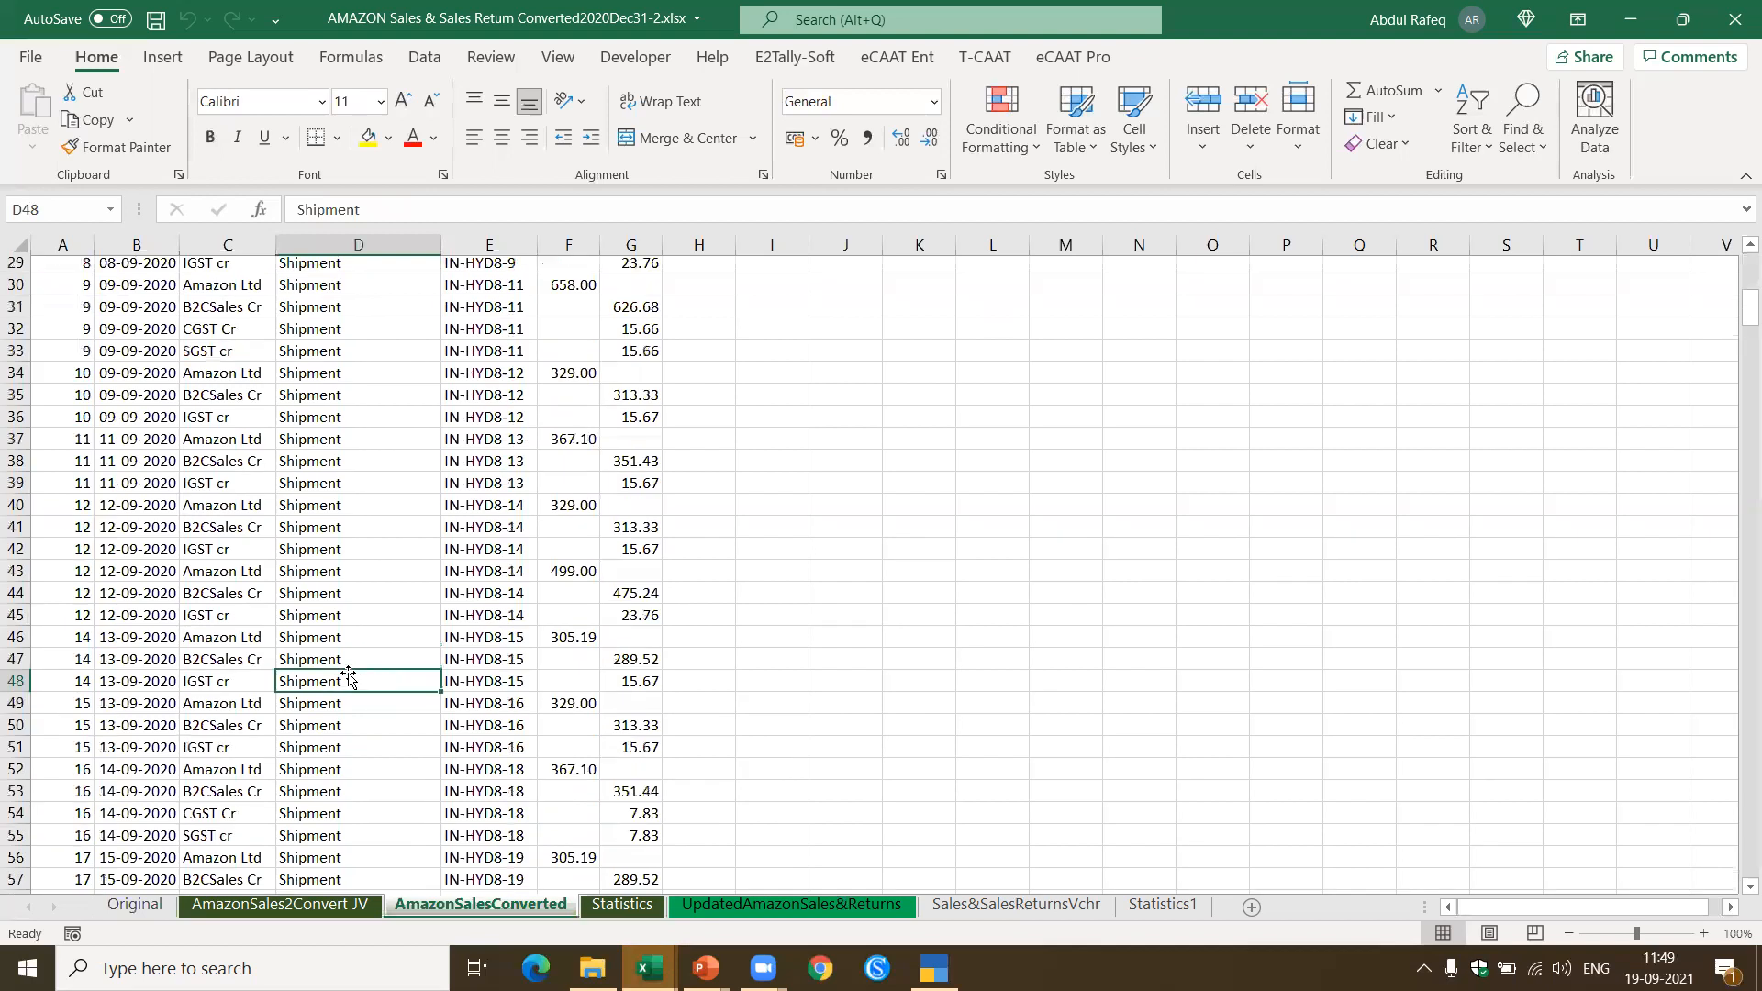
pyautogui.press('pagedown')
pyautogui.press('pagedown')
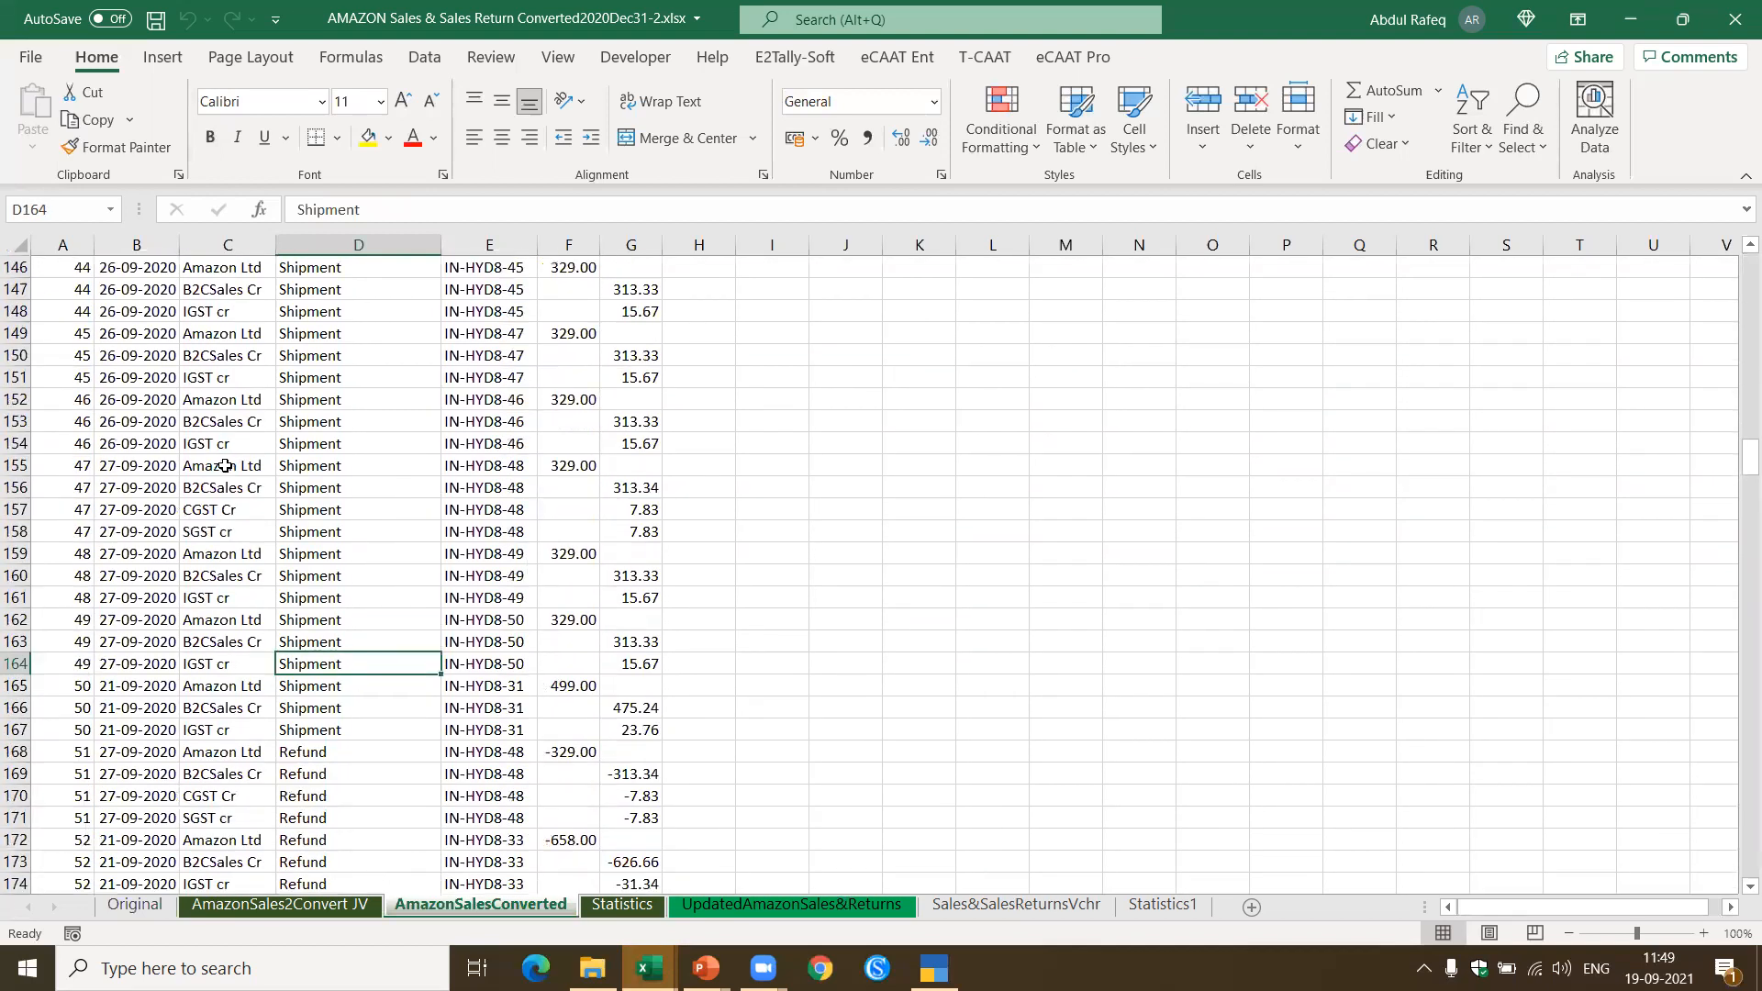
# Step: Locate the Refund voucher for invoice IN-HYD8-41 among the AmazonSalesConverted entries
pyautogui.click(224, 466)
pyautogui.press('Up')
pyautogui.press('Up')
pyautogui.press('Up')
pyautogui.press('Up')
pyautogui.press('Up')
pyautogui.press('Up')
pyautogui.press('Up')
pyautogui.press('Up')
pyautogui.press('Up')
pyautogui.press('Up')
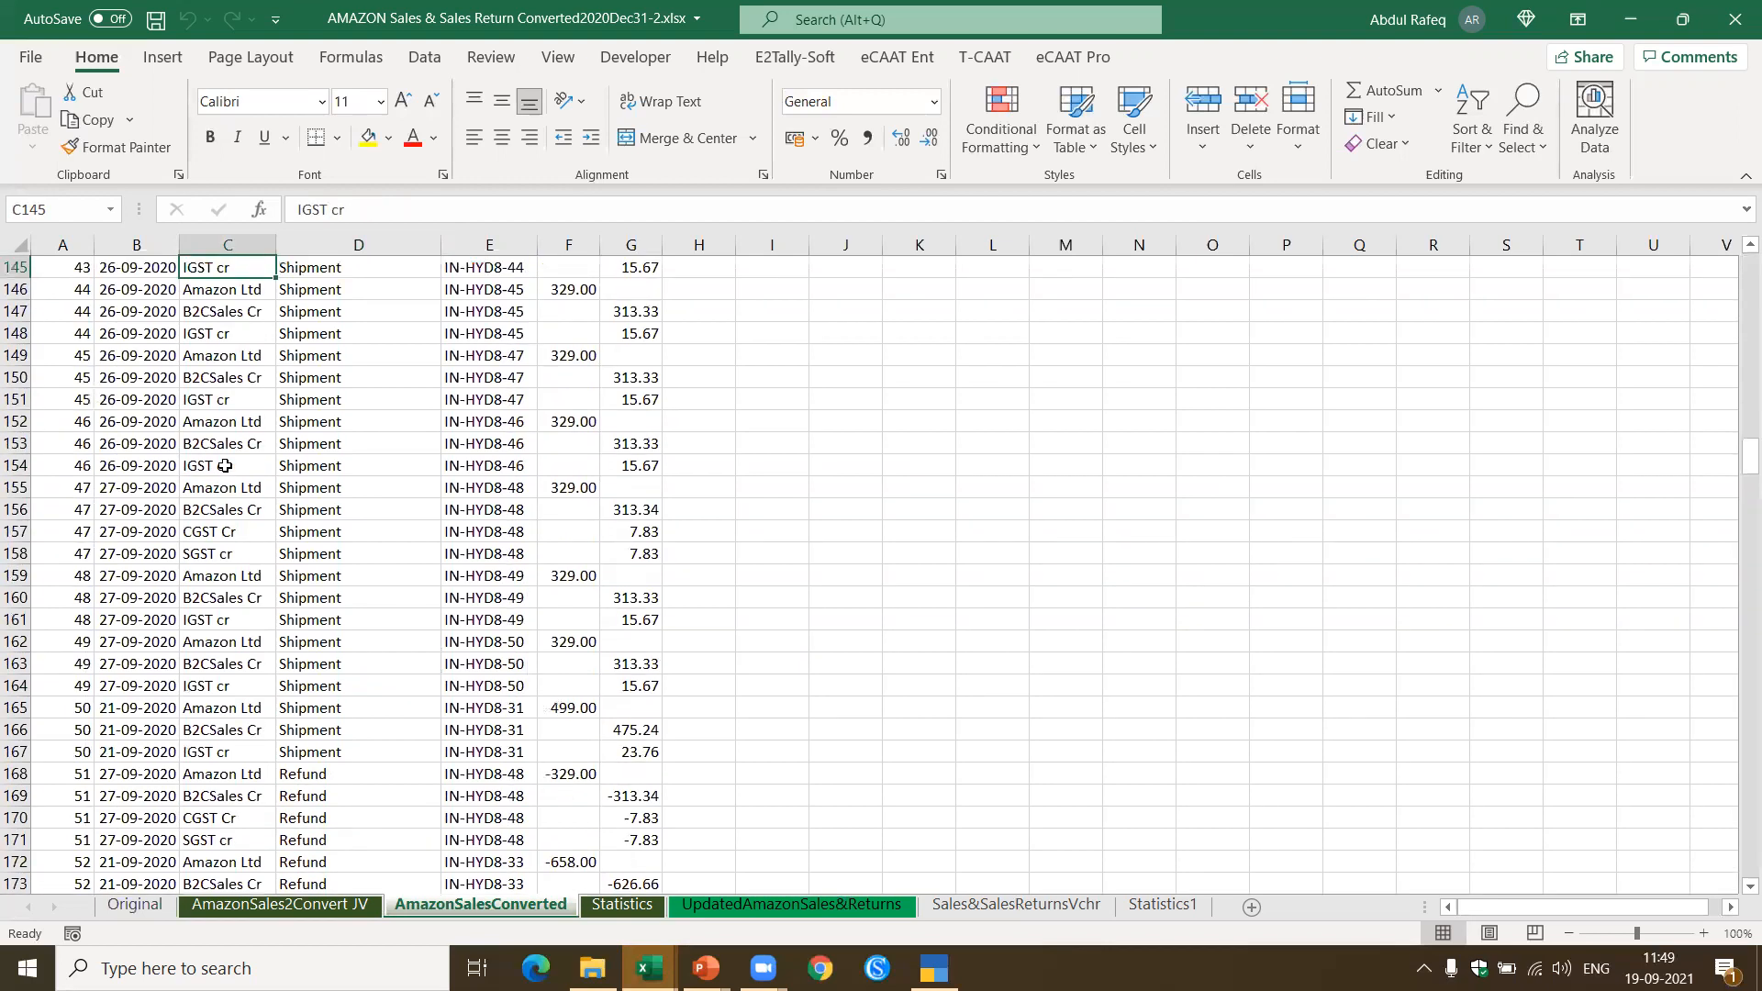
pyautogui.press('Up')
pyautogui.press('Up')
pyautogui.press('Up')
pyautogui.press('Up')
pyautogui.press('Up')
pyautogui.press('Up')
pyautogui.press('Up')
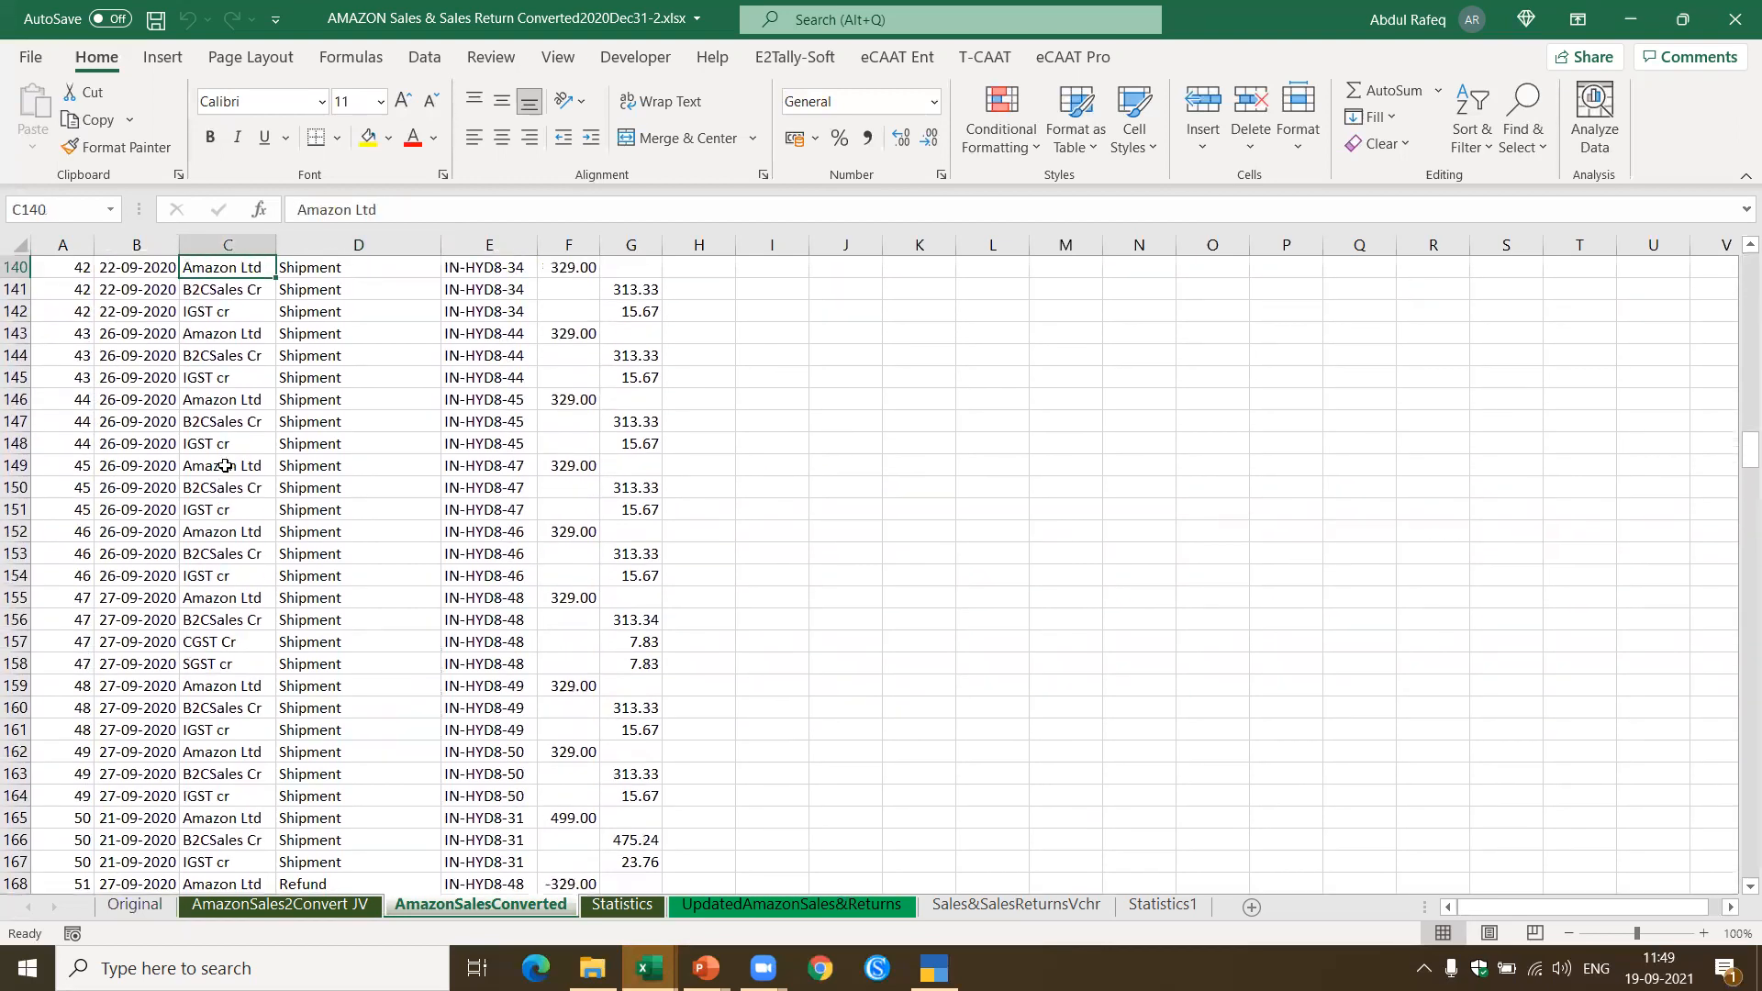
pyautogui.press('Up')
pyautogui.press('Up')
pyautogui.press('Up')
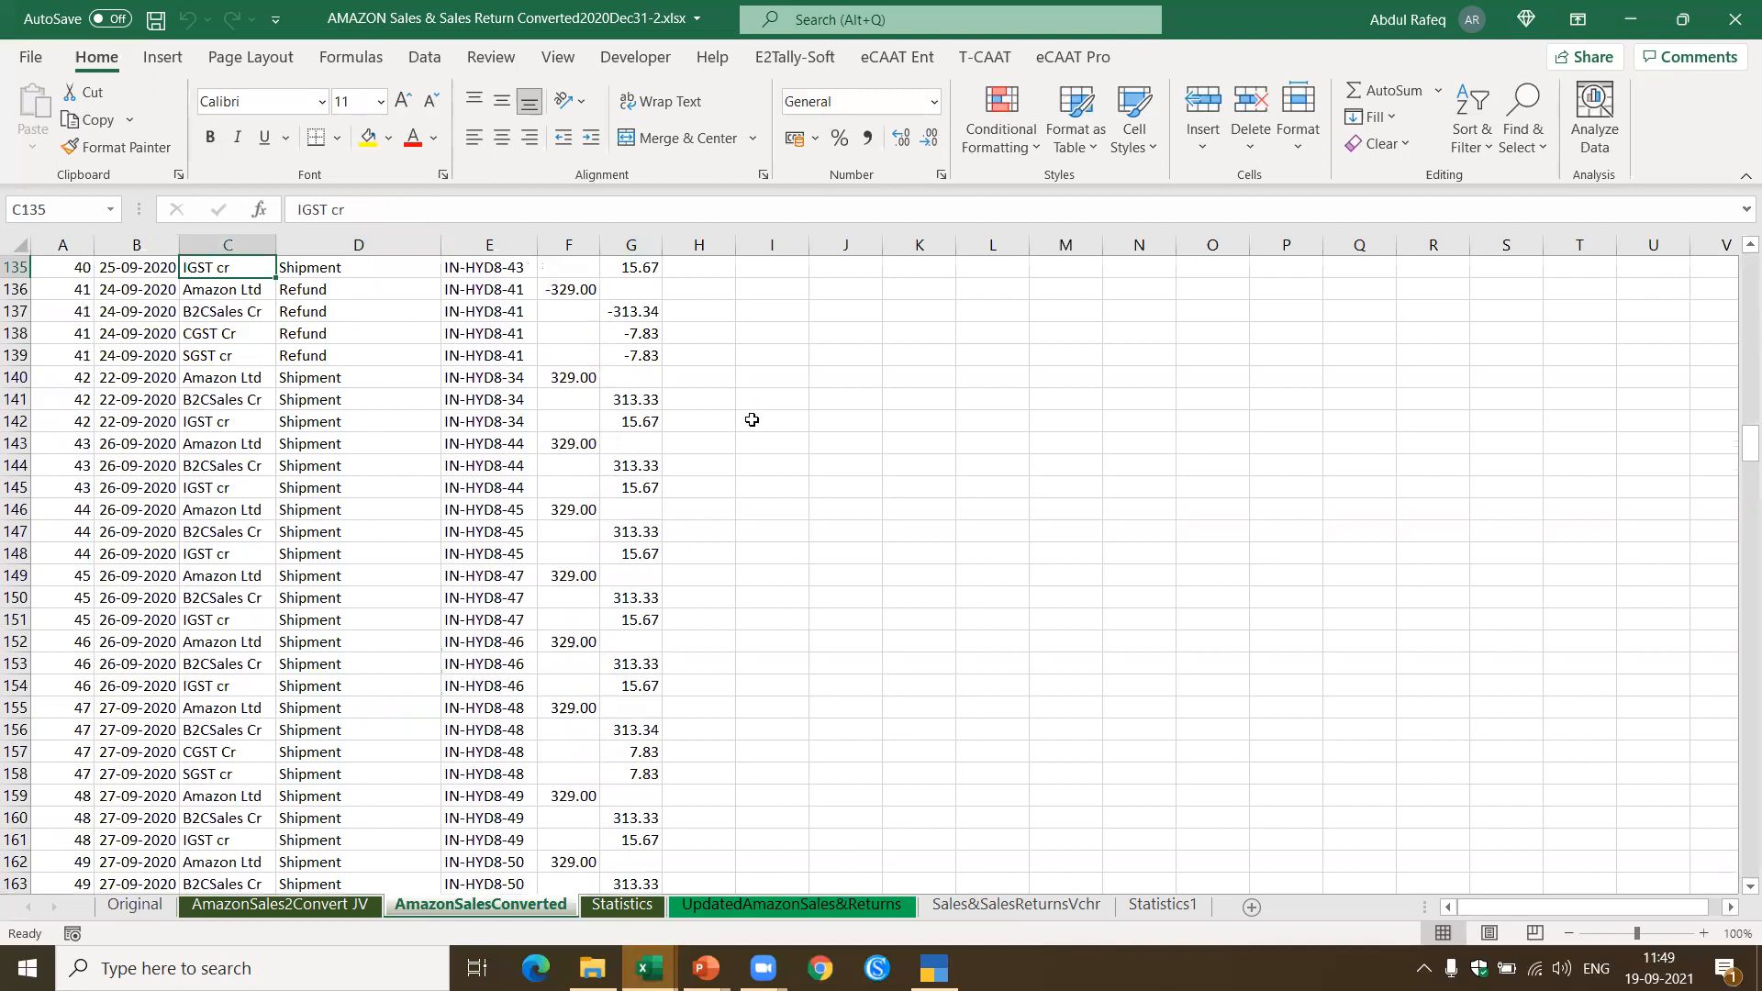
# Step: Enlarge the AmazonSalesConverted view, widen column B to fit the dates, and select the refund's debit amount in F136
pyautogui.click(1652, 934)
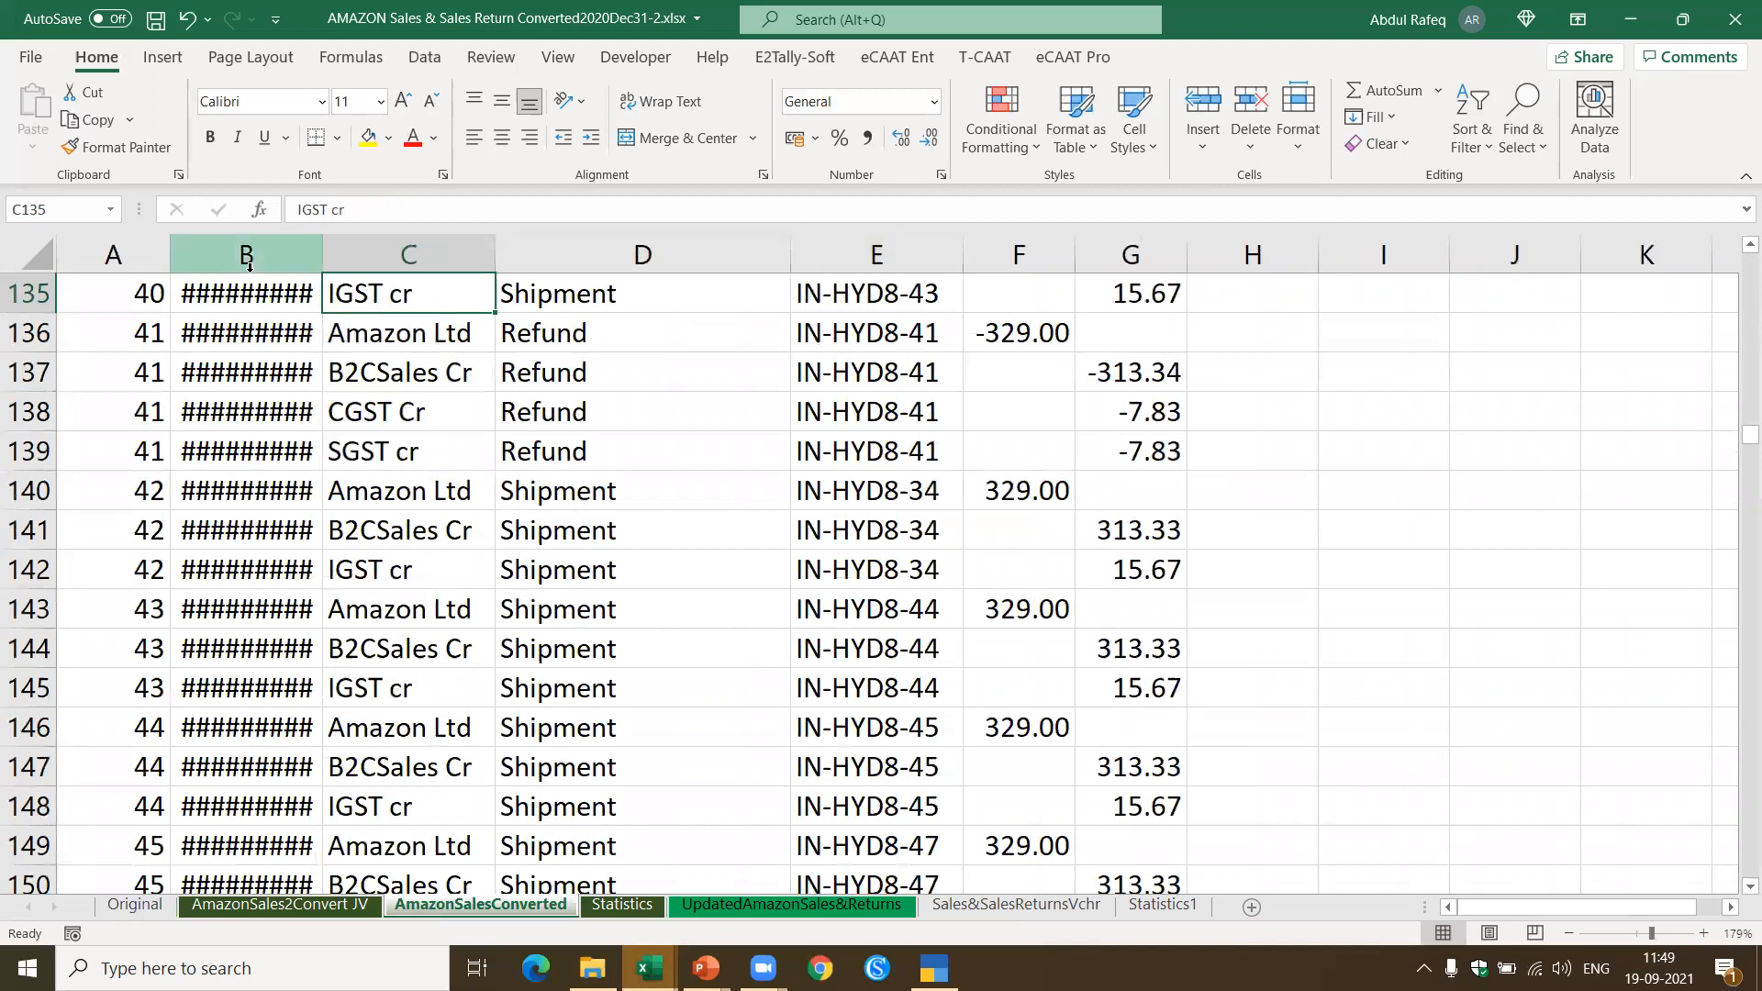
pyautogui.moveTo(316, 255); pyautogui.dragTo(378, 255)
pyautogui.click(1107, 337)
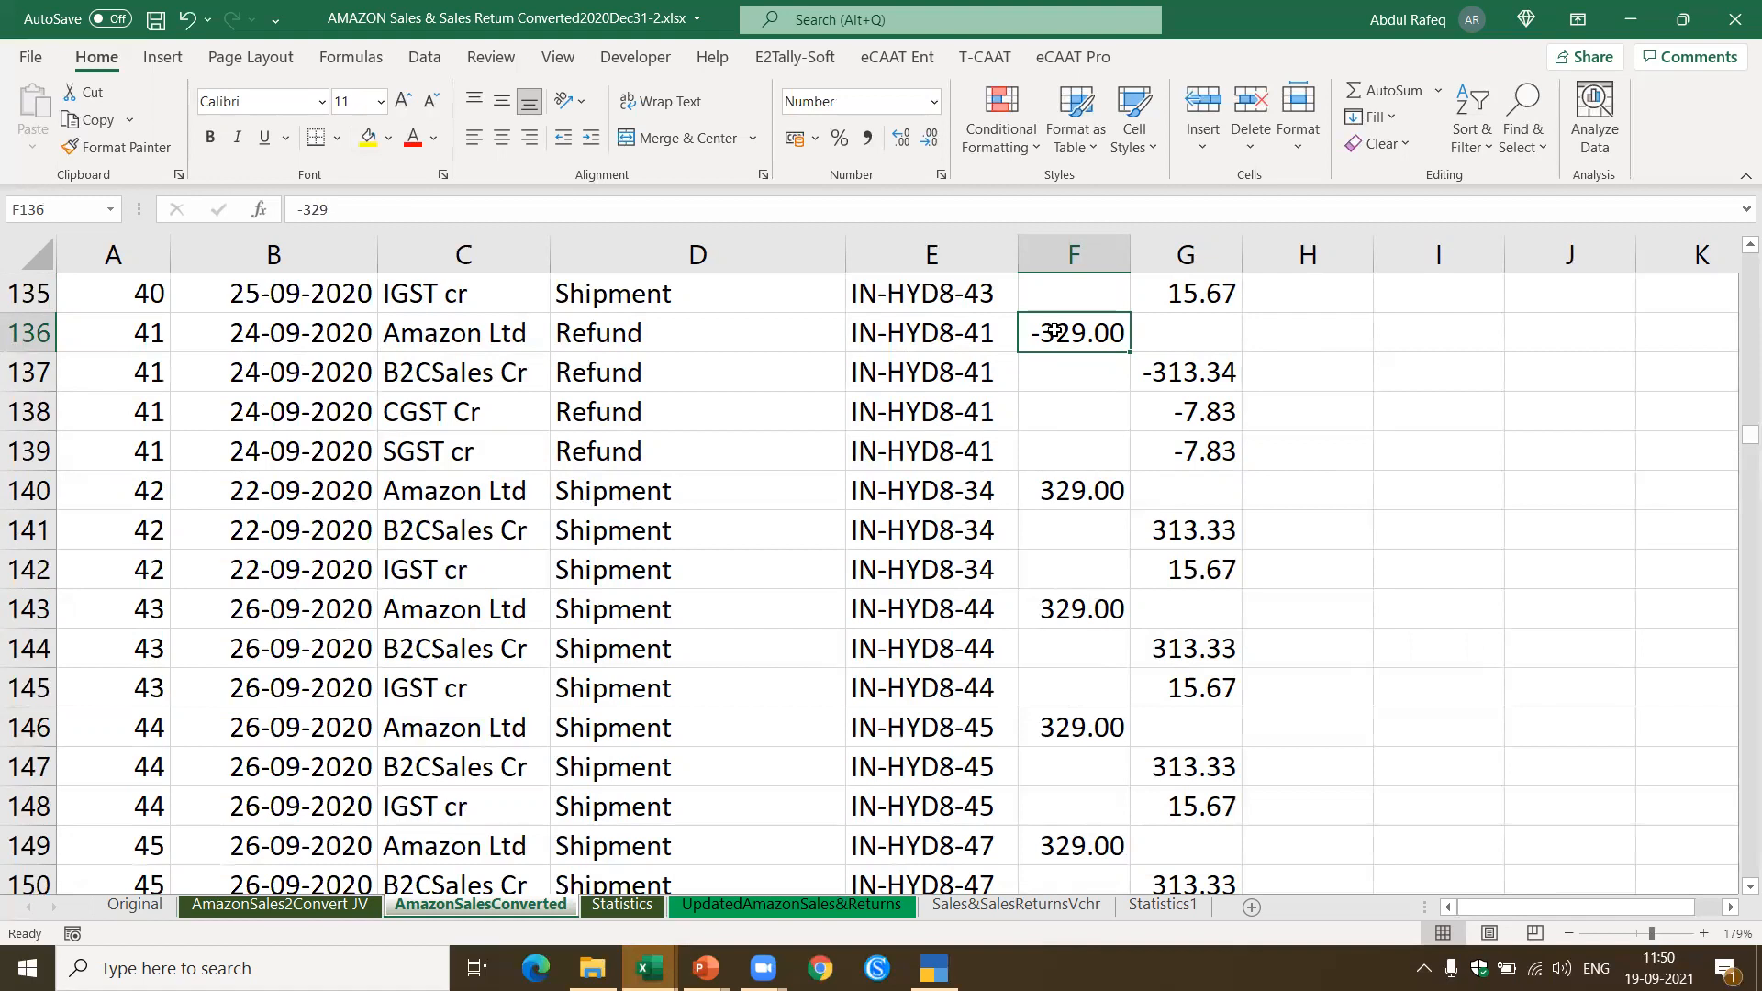
# Step: Examine the UpdatedAmazonSales&Returns sheet's columns from PRODUCT DESCRIPTION across to IGST cr
pyautogui.click(631, 913)
pyautogui.click(784, 908)
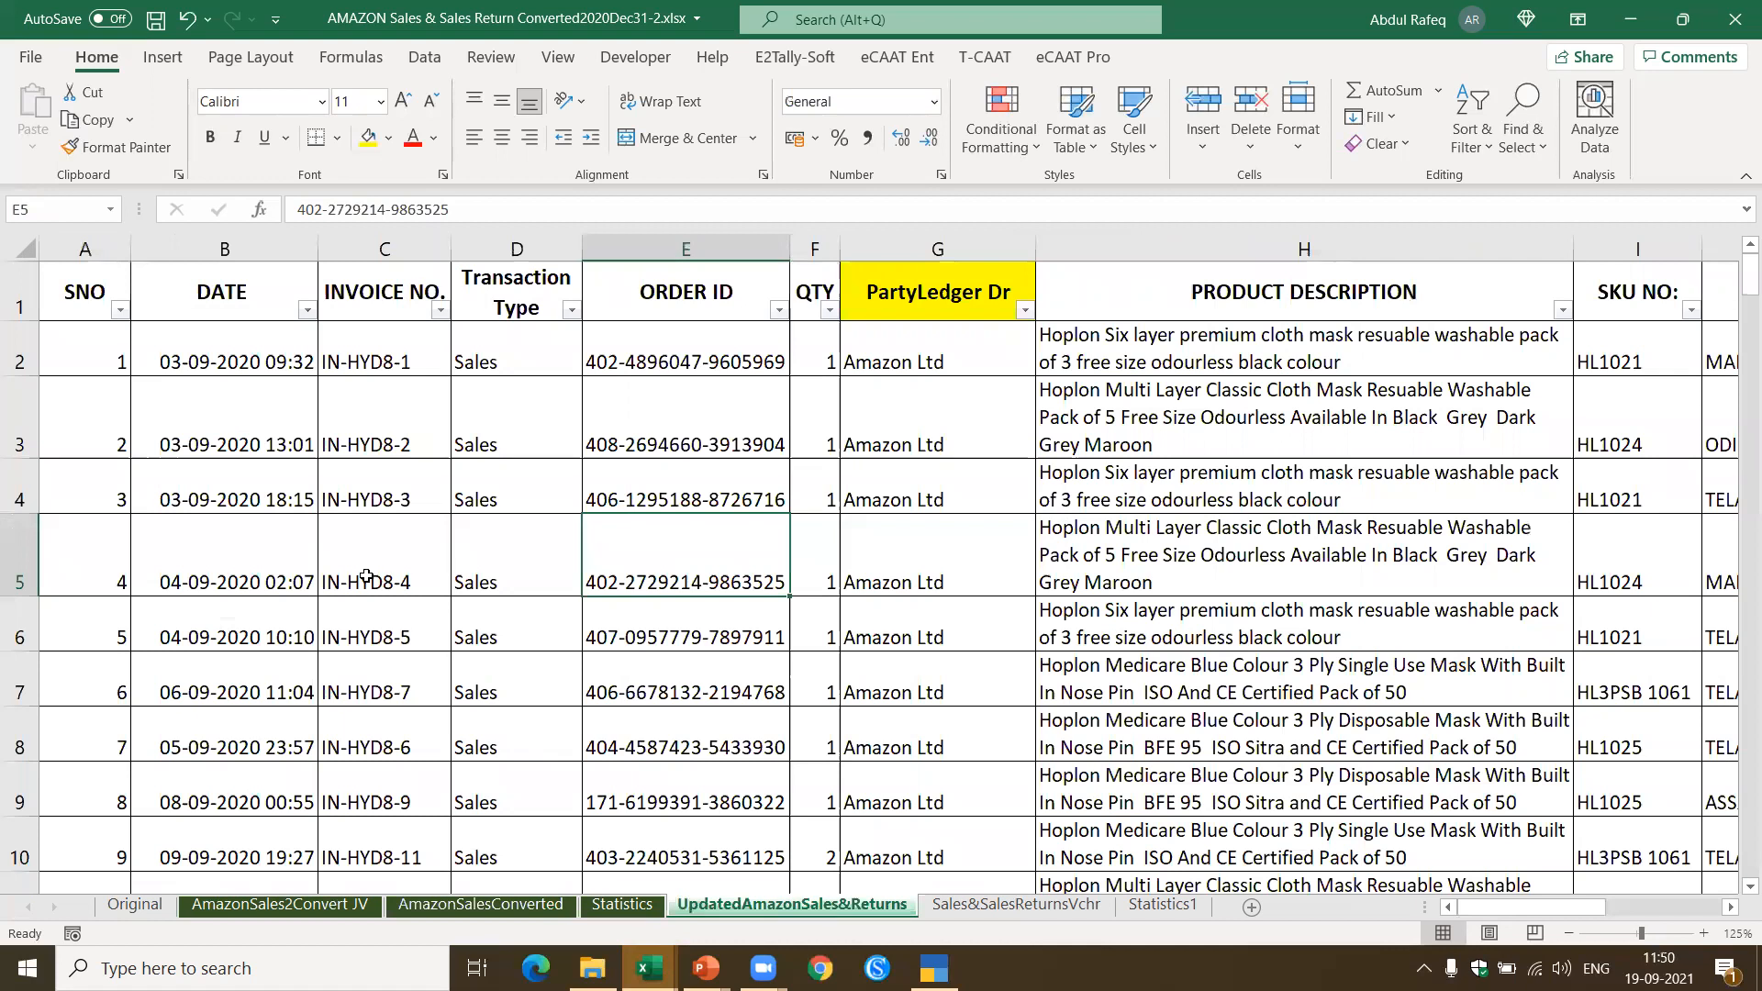
pyautogui.click(1069, 339)
pyautogui.press('Right')
pyautogui.press('Right')
pyautogui.press('Right')
pyautogui.press('Right')
pyautogui.press('Right')
pyautogui.press('Right')
# Step: Look down the IGST cr column of UpdatedAmazonSales&Returns to the records around row 45
pyautogui.press('Down')
pyautogui.press('Down')
pyautogui.press('Down')
pyautogui.press('Down')
pyautogui.press('Down')
pyautogui.press('Down')
pyautogui.press('Down')
pyautogui.press('Down')
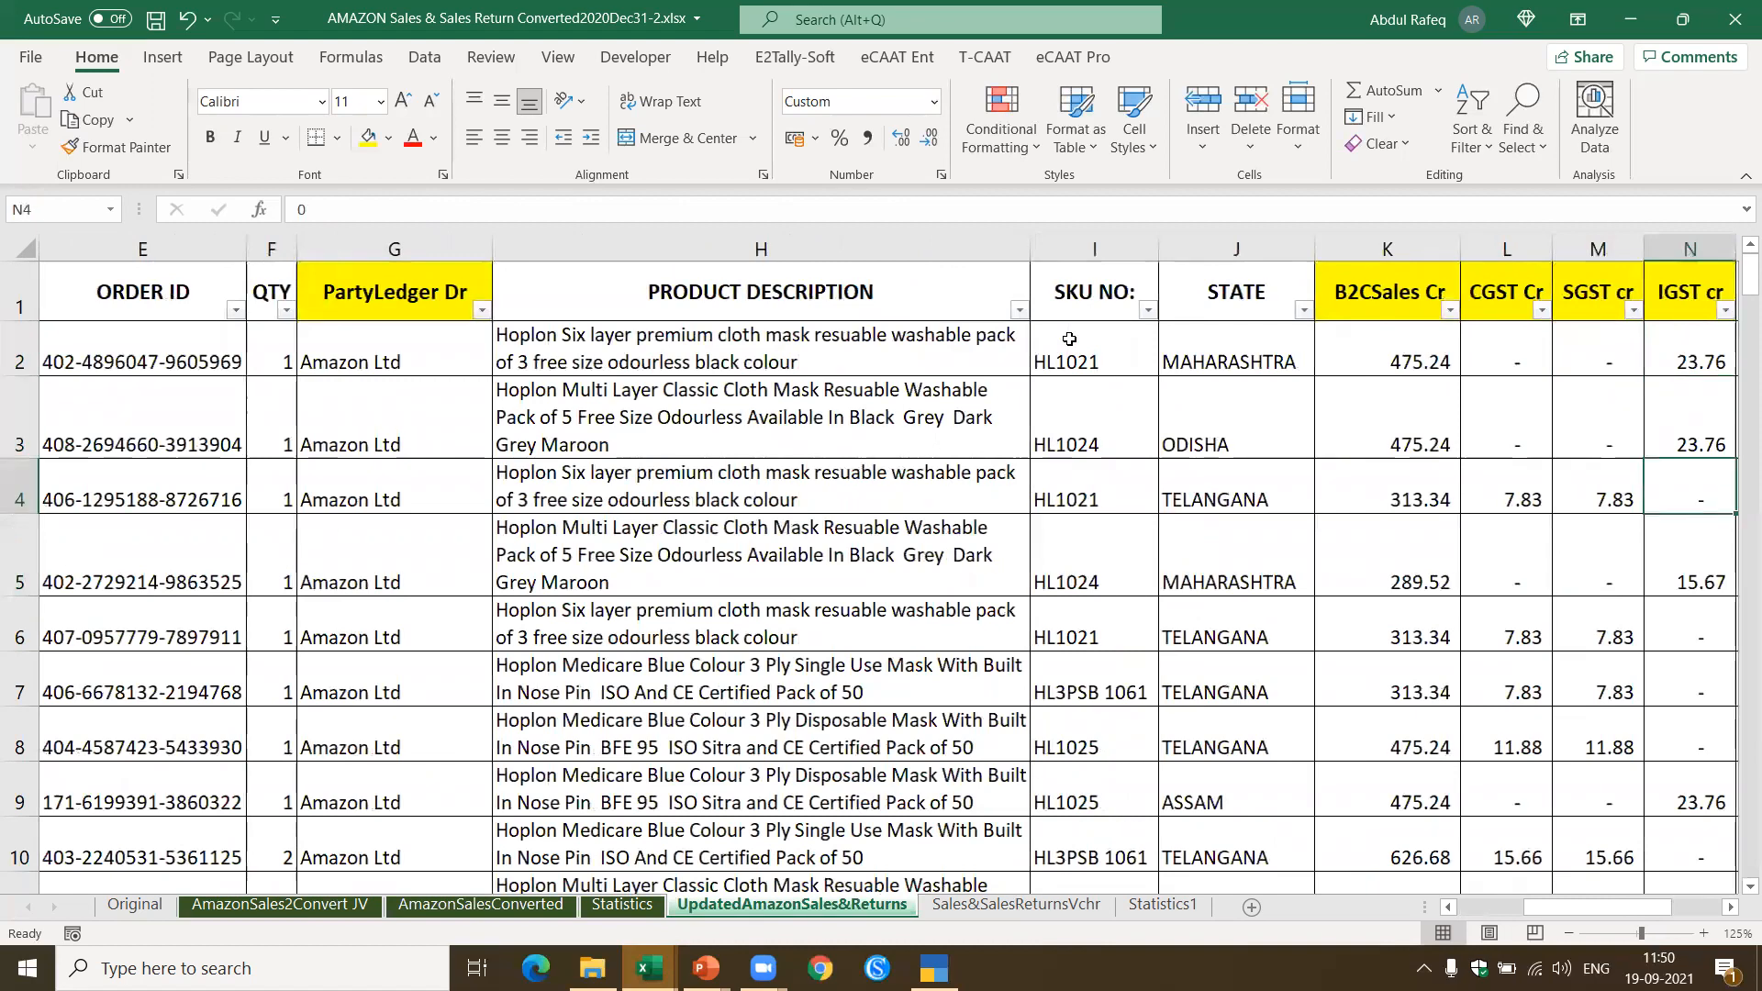
pyautogui.press('Down')
pyautogui.press('Down')
pyautogui.press('Down')
pyautogui.press('Down')
pyautogui.press('Down')
pyautogui.press('Down')
pyautogui.press('Down')
pyautogui.press('Down')
pyautogui.press('Down')
pyautogui.press('Down')
pyautogui.press('Down')
pyautogui.press('Down')
pyautogui.press('Down')
pyautogui.press('Down')
pyautogui.press('Down')
pyautogui.press('Down')
pyautogui.press('Down')
pyautogui.press('Down')
pyautogui.press('Down')
pyautogui.press('Down')
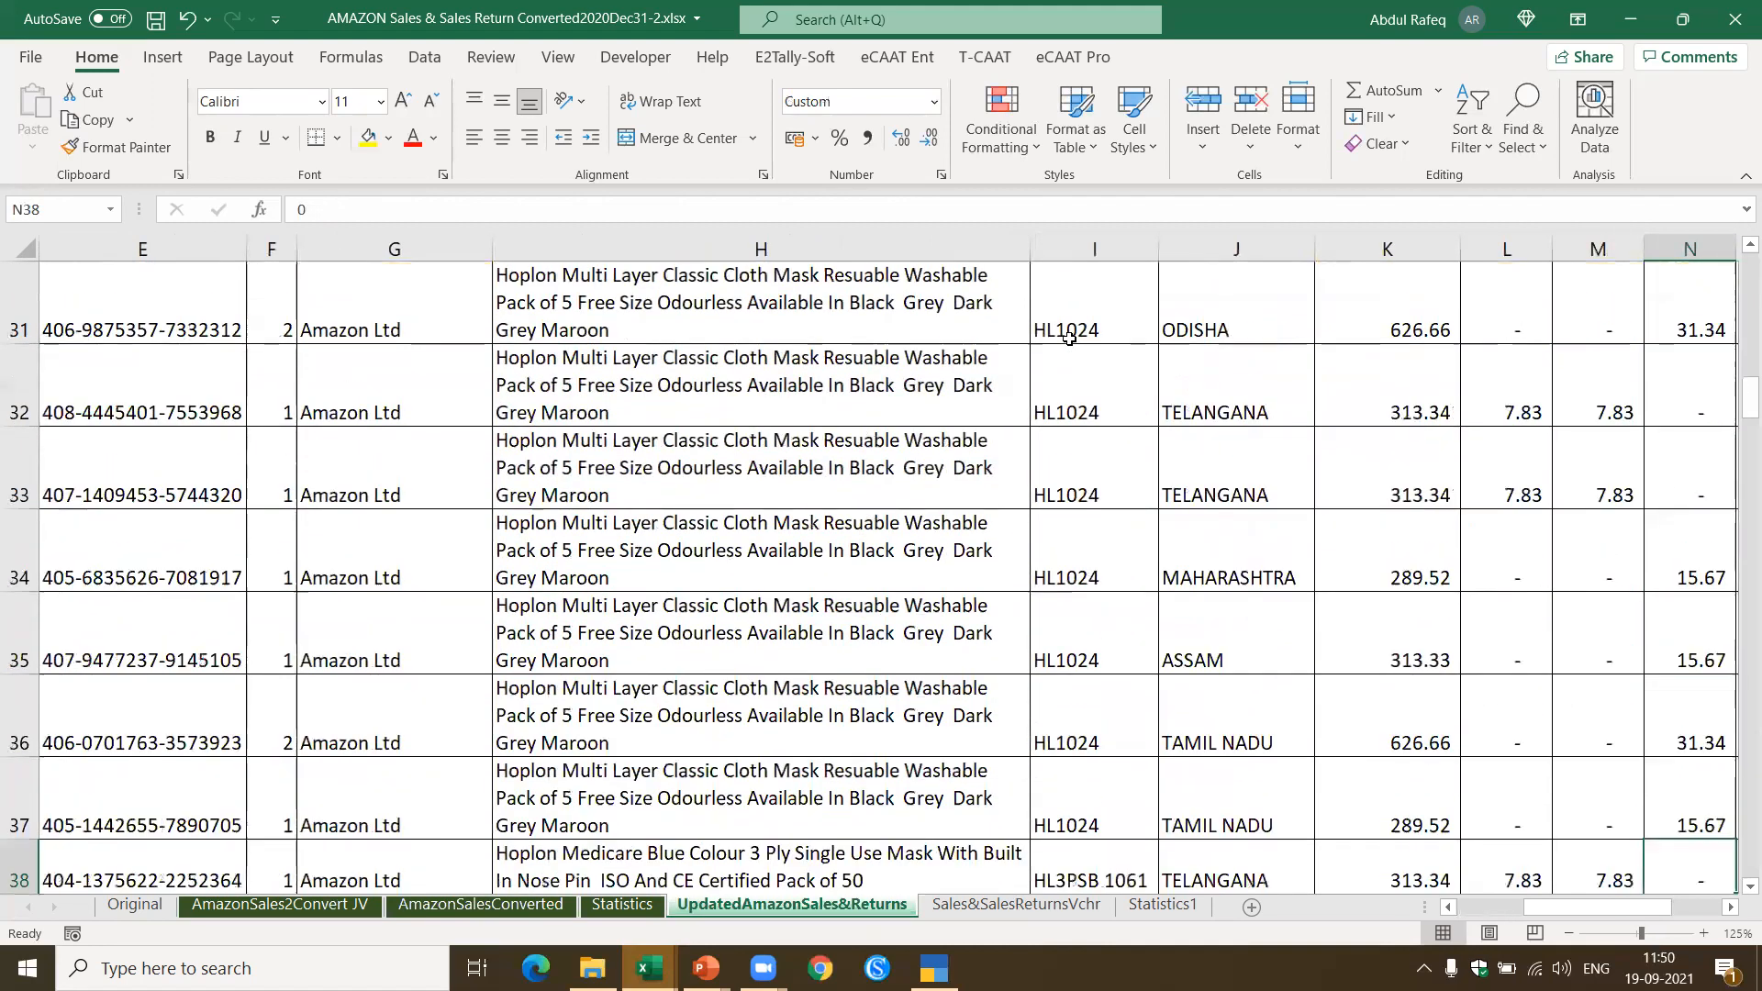
pyautogui.press('Down')
pyautogui.press('Down')
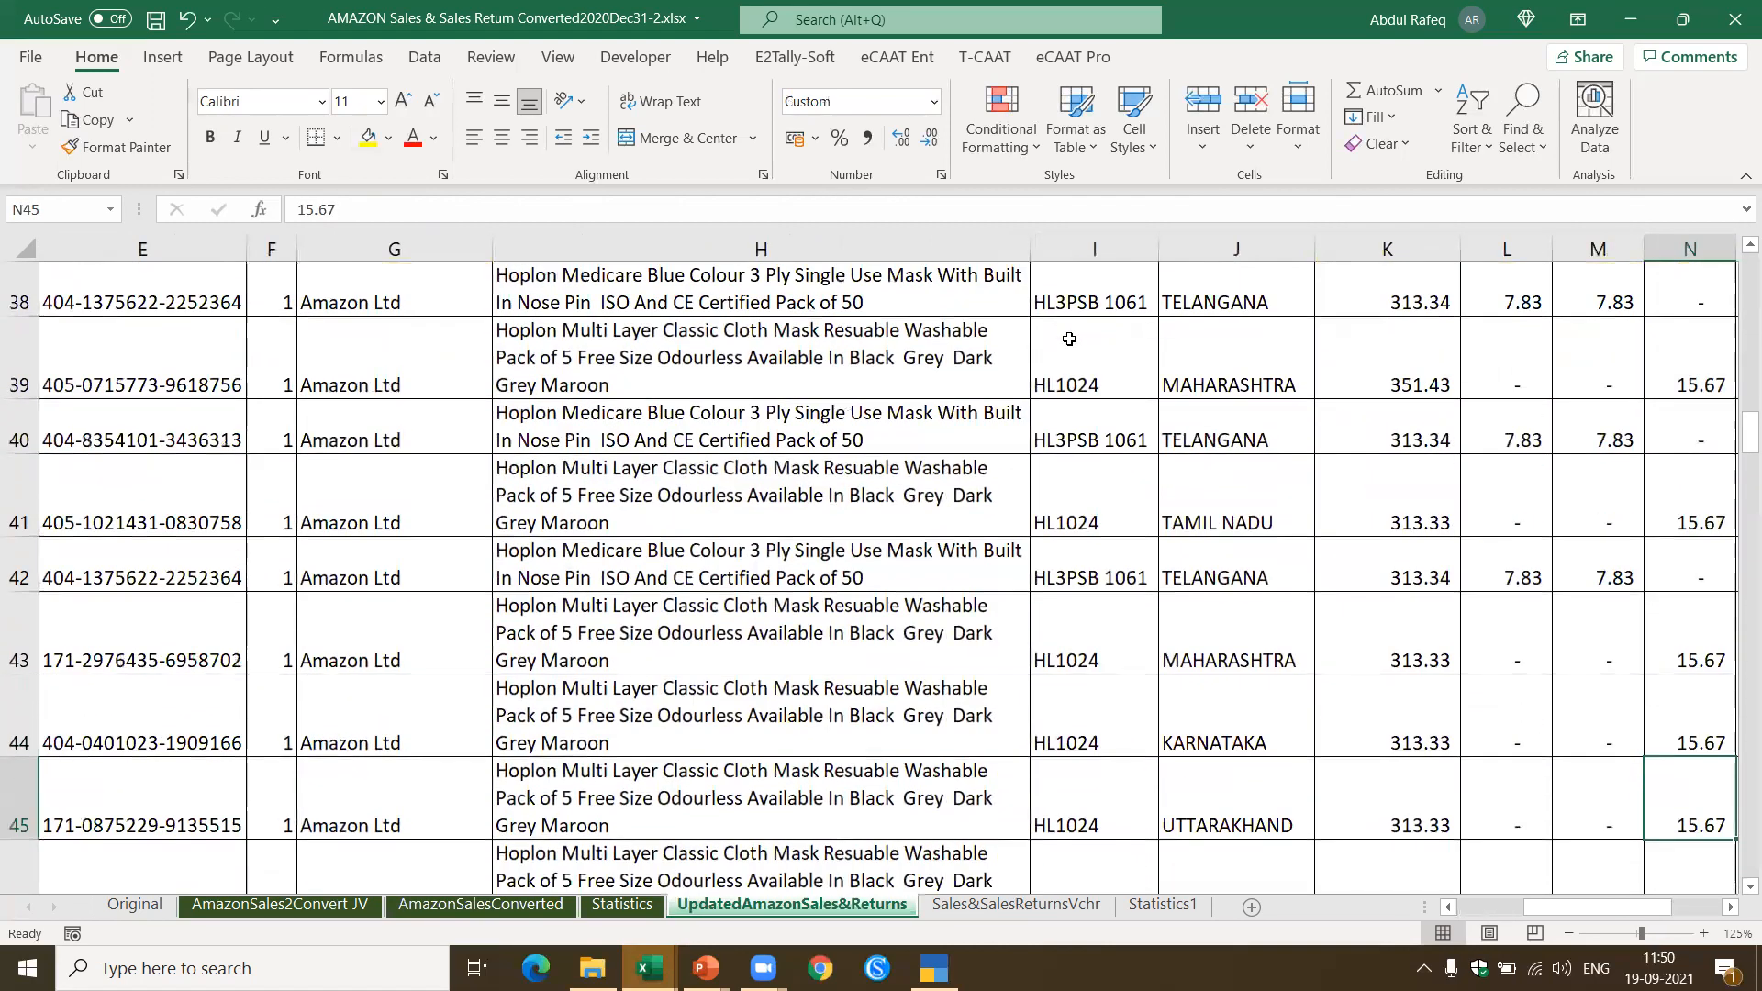
# Step: Compare the Sales and Sales Returns entries in the Transaction Type column of rows 41 to 43
pyautogui.press('Up')
pyautogui.press('Up')
pyautogui.press('Up')
pyautogui.press('Up')
pyautogui.press('Left')
pyautogui.press('Left')
pyautogui.press('Left')
pyautogui.press('Left')
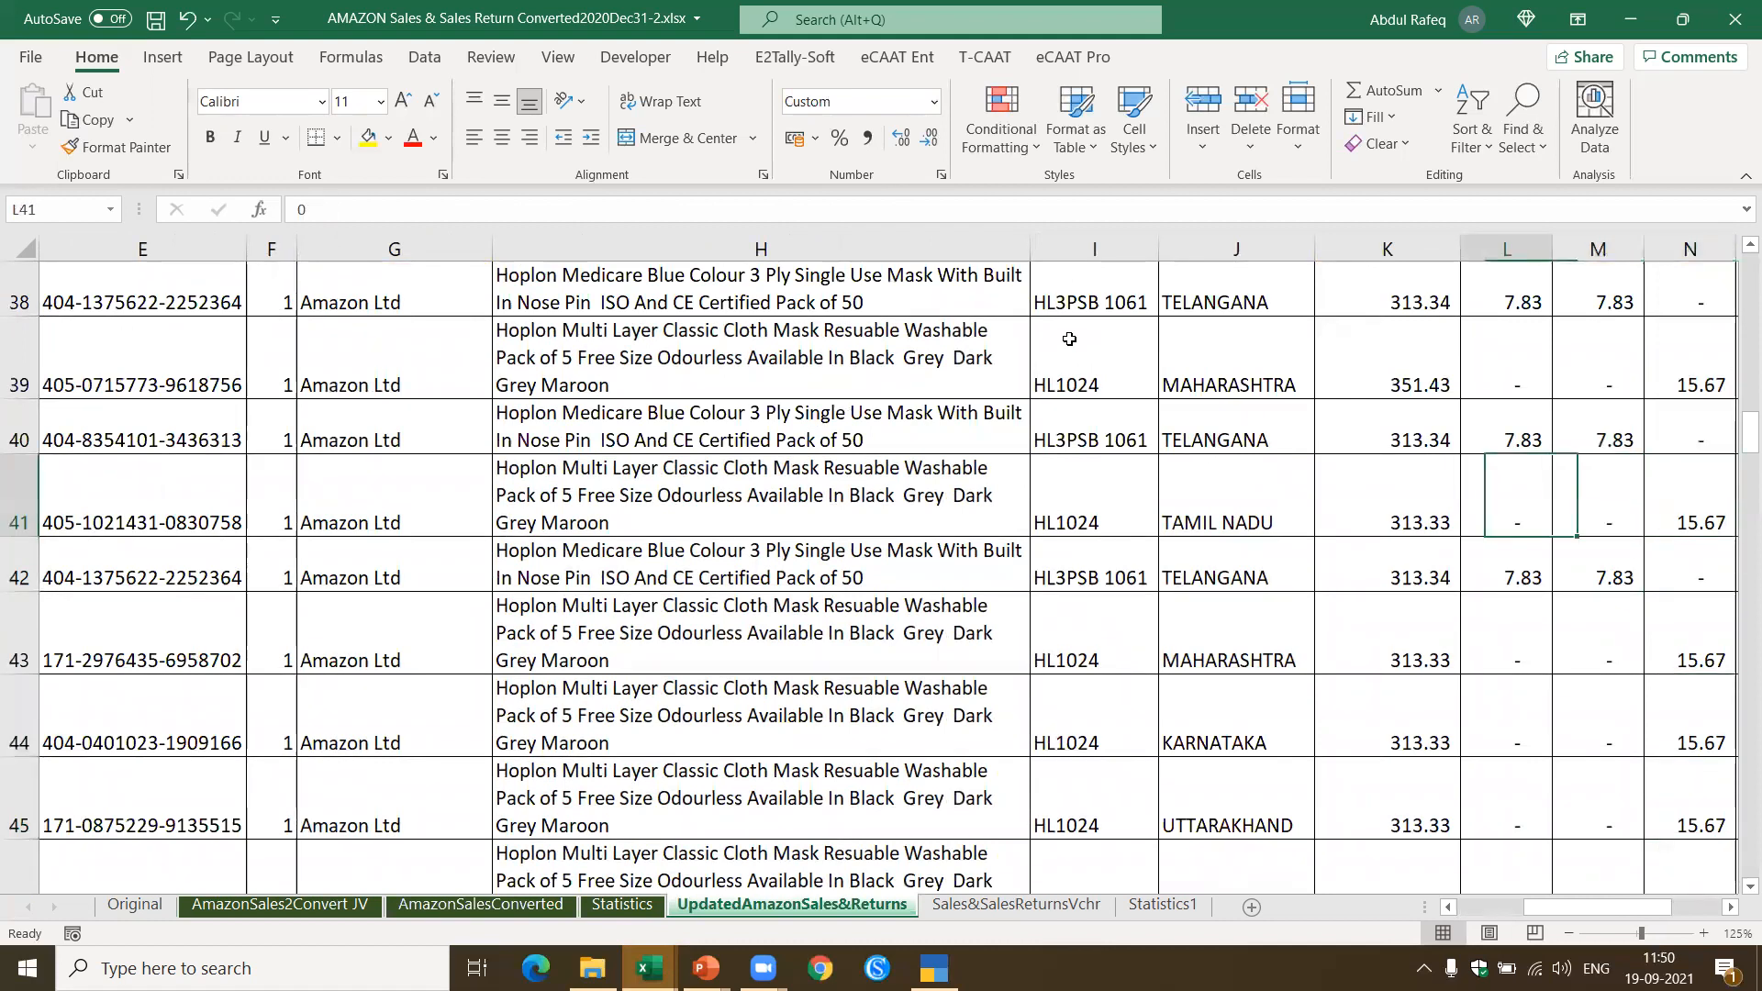
pyautogui.press('Left')
pyautogui.press('Left')
pyautogui.press('Left')
pyautogui.press('Left')
pyautogui.press('Left')
pyautogui.press('Left')
pyautogui.press('Left')
pyautogui.press('Left')
pyautogui.press('Left')
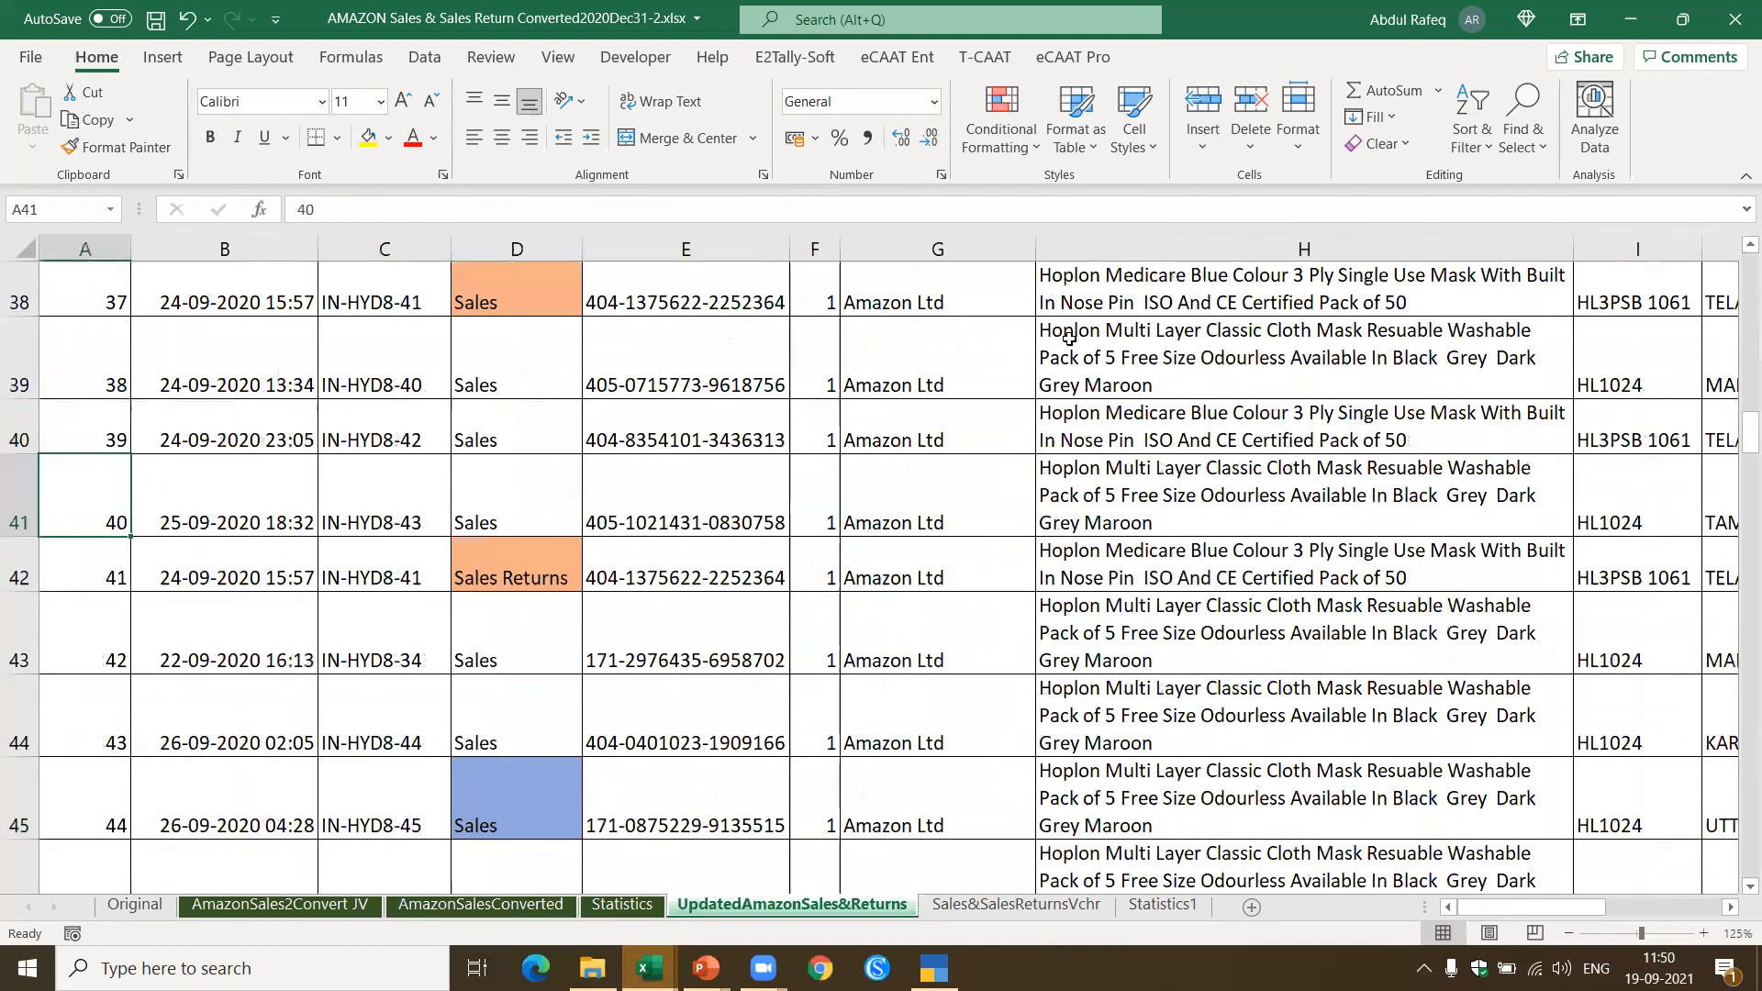
pyautogui.press('Right')
pyautogui.press('Right')
pyautogui.press('Right')
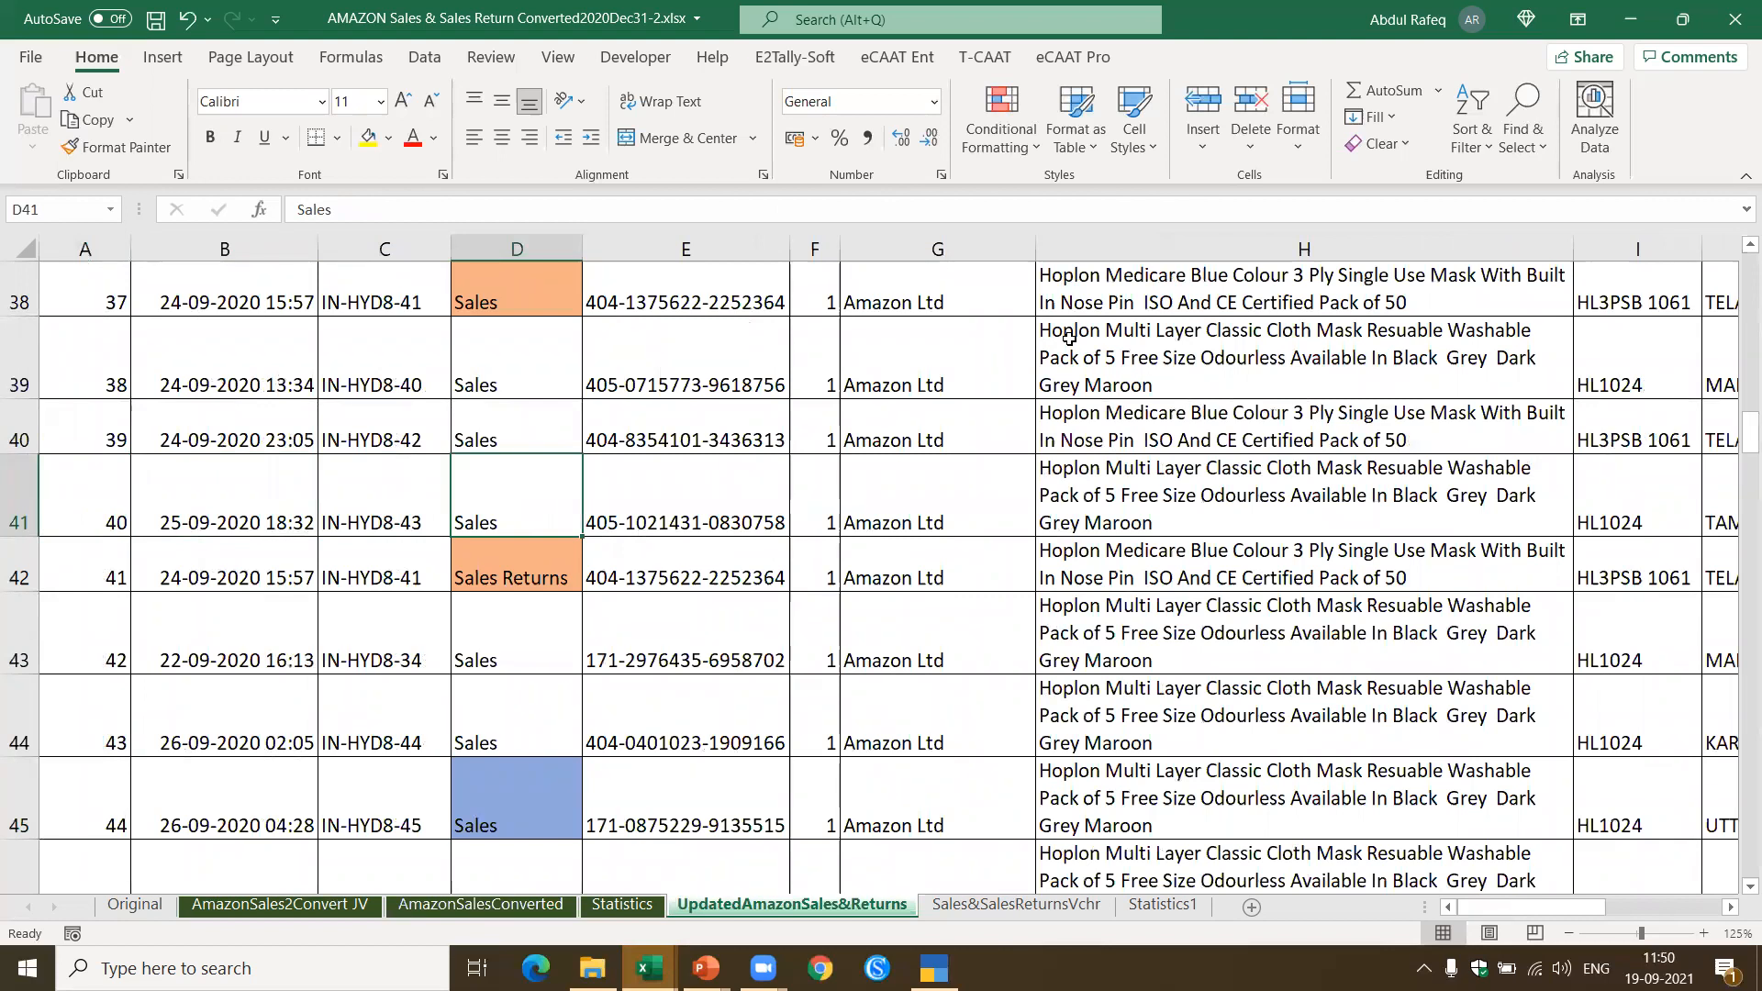
pyautogui.press('Down')
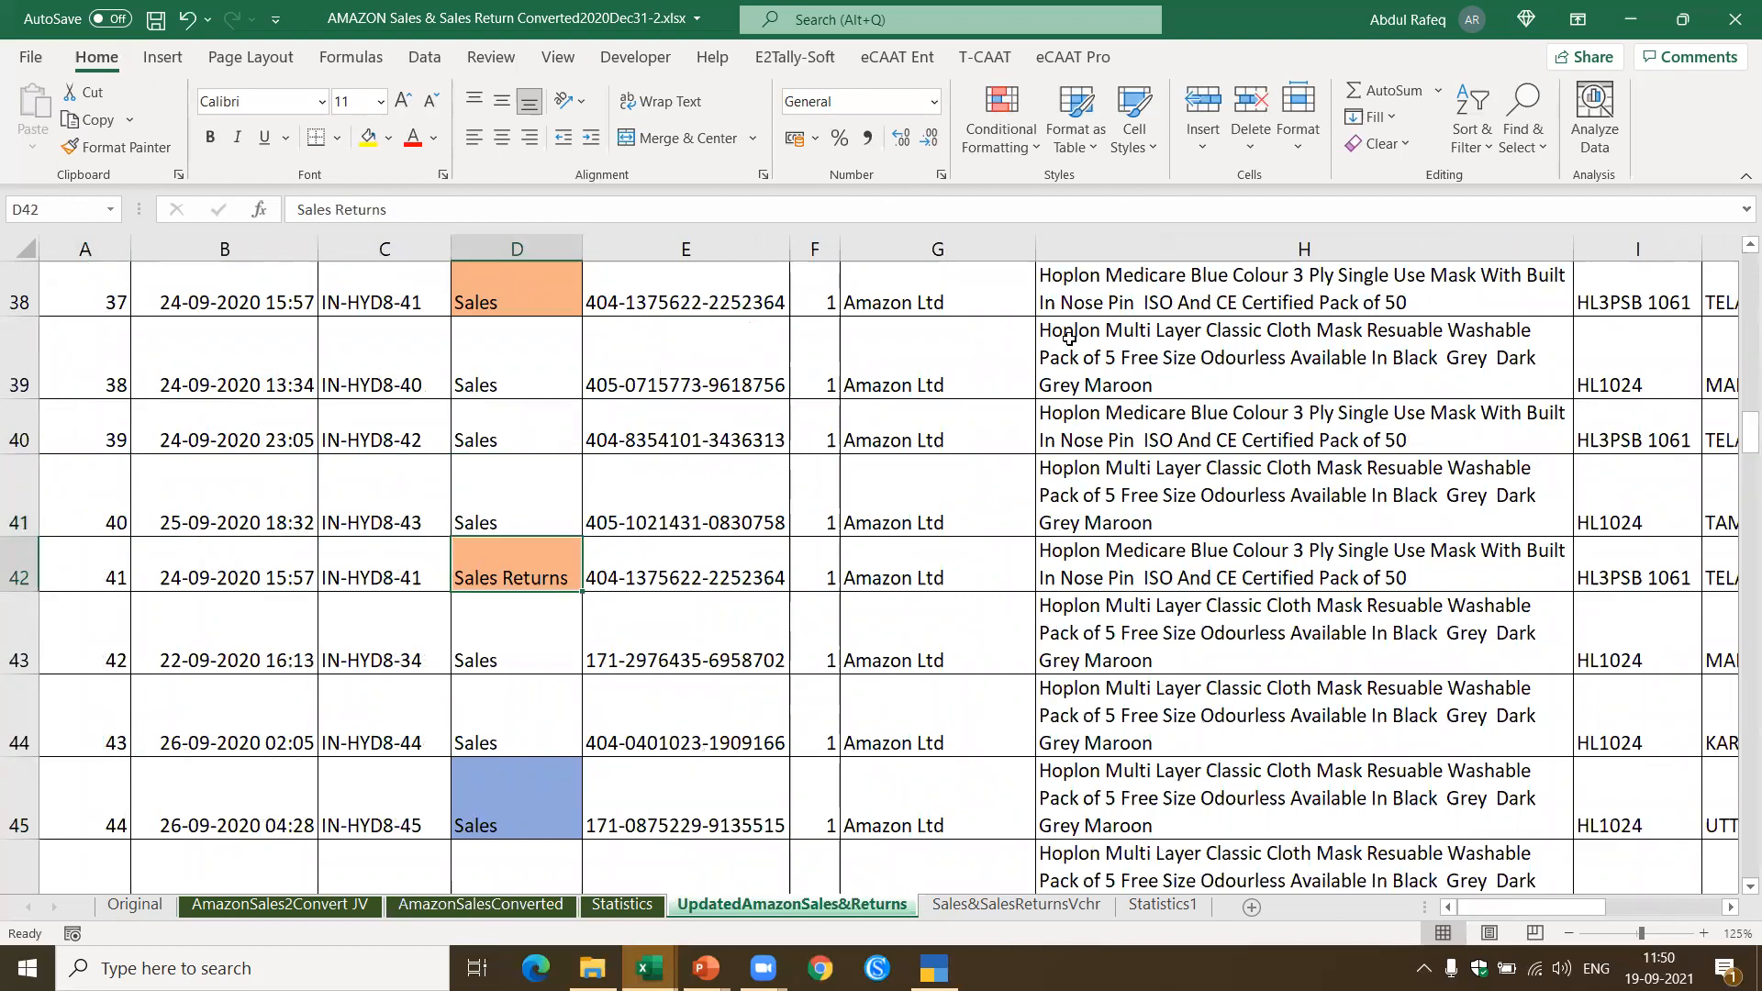
pyautogui.press('Down')
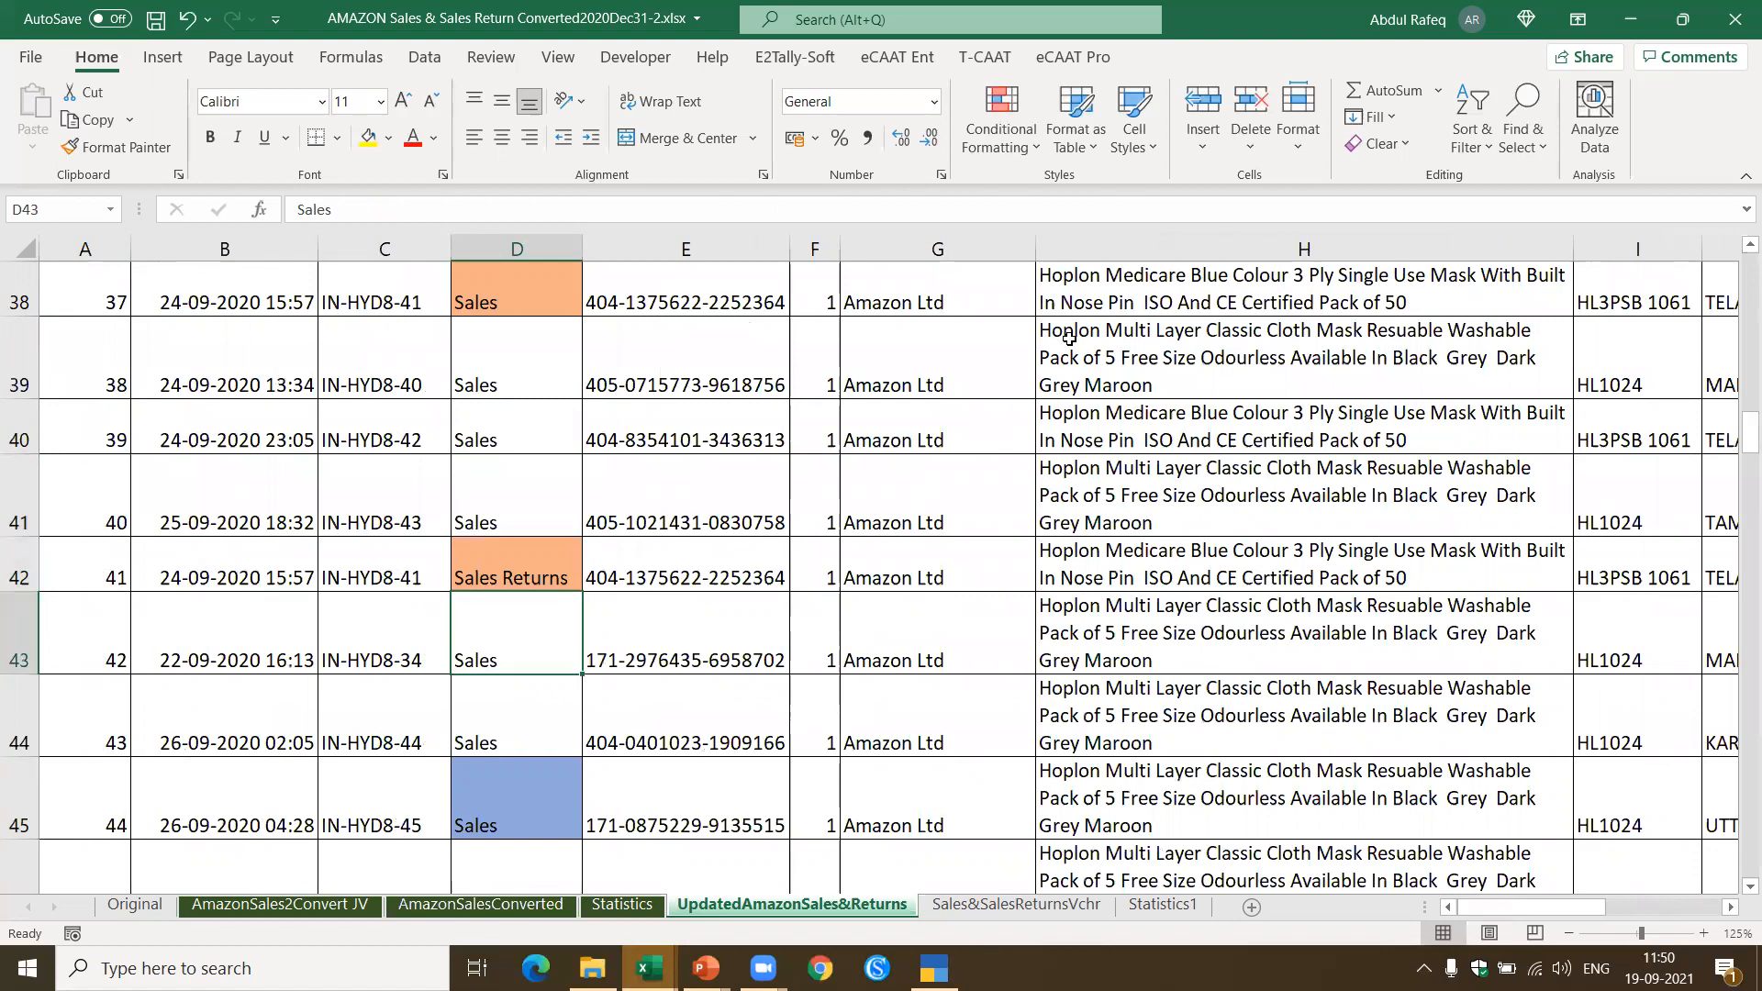
# Step: Examine row 43 across to its amounts and HSN code, and switch to the Sales&SalesReturnsVchr sheet
pyautogui.press('Right')
pyautogui.press('Right')
pyautogui.press('Right')
pyautogui.press('Right')
pyautogui.press('Right')
pyautogui.press('Right')
pyautogui.press('Right')
pyautogui.press('Right')
pyautogui.press('Right')
pyautogui.press('Right')
pyautogui.press('Right')
pyautogui.press('Right')
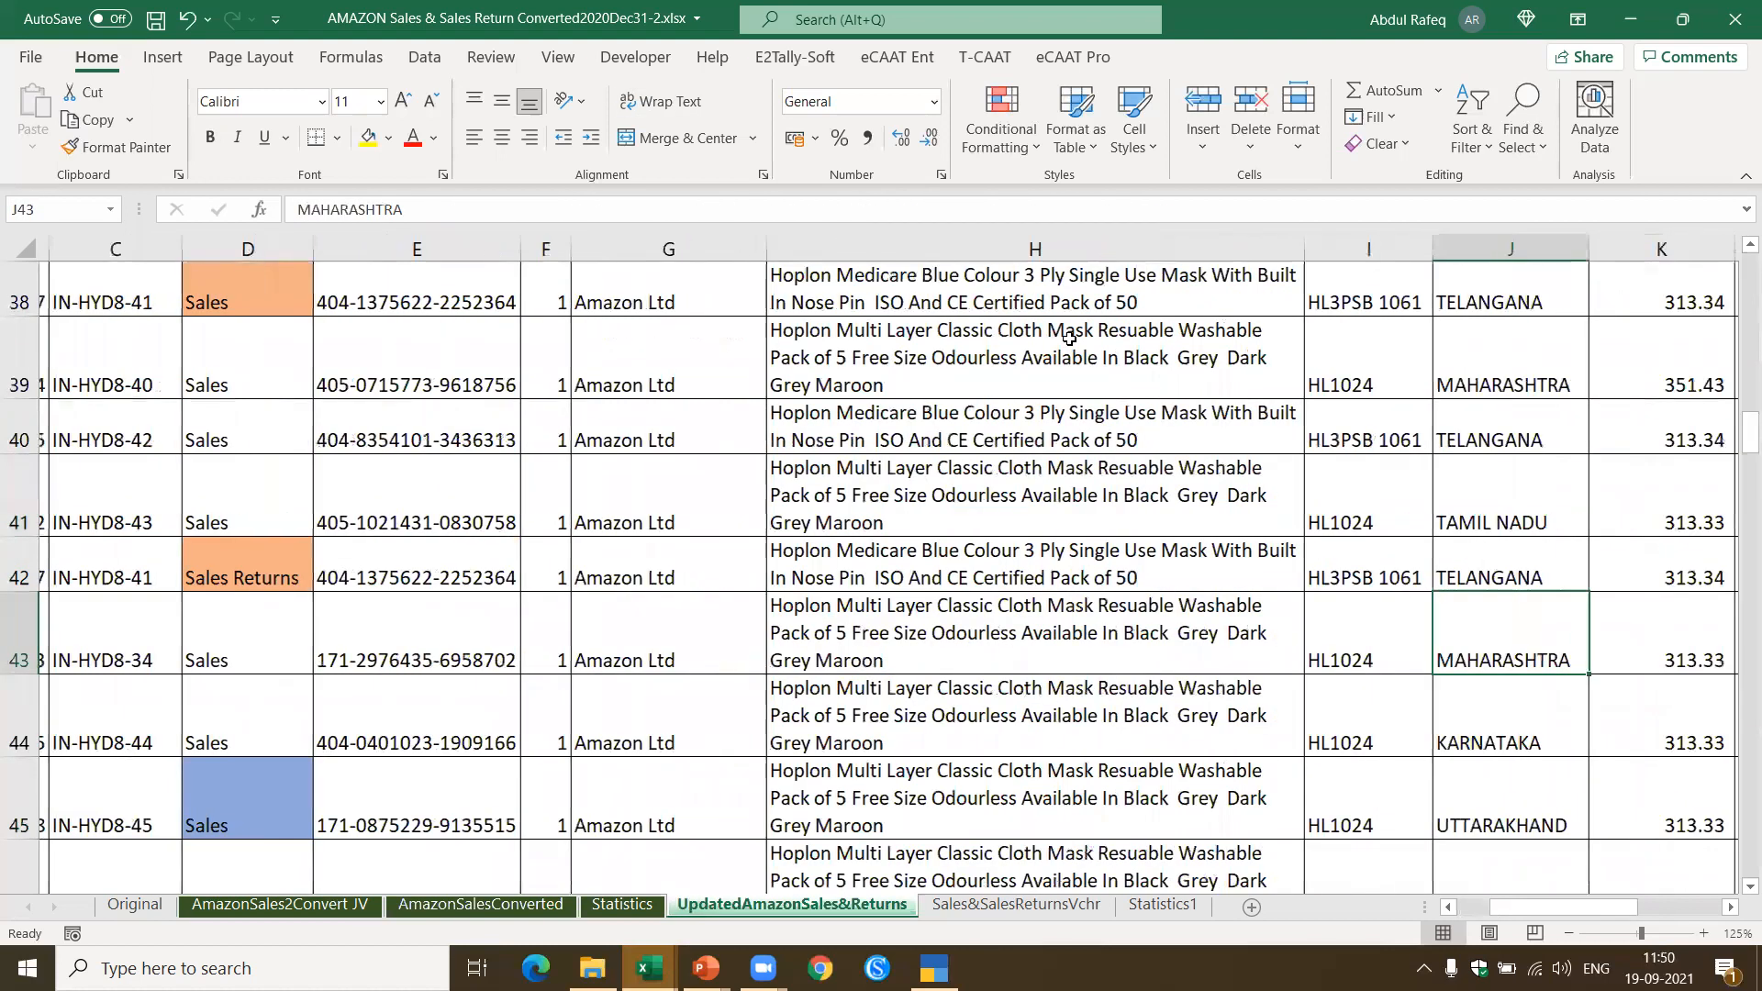
pyautogui.press('Right')
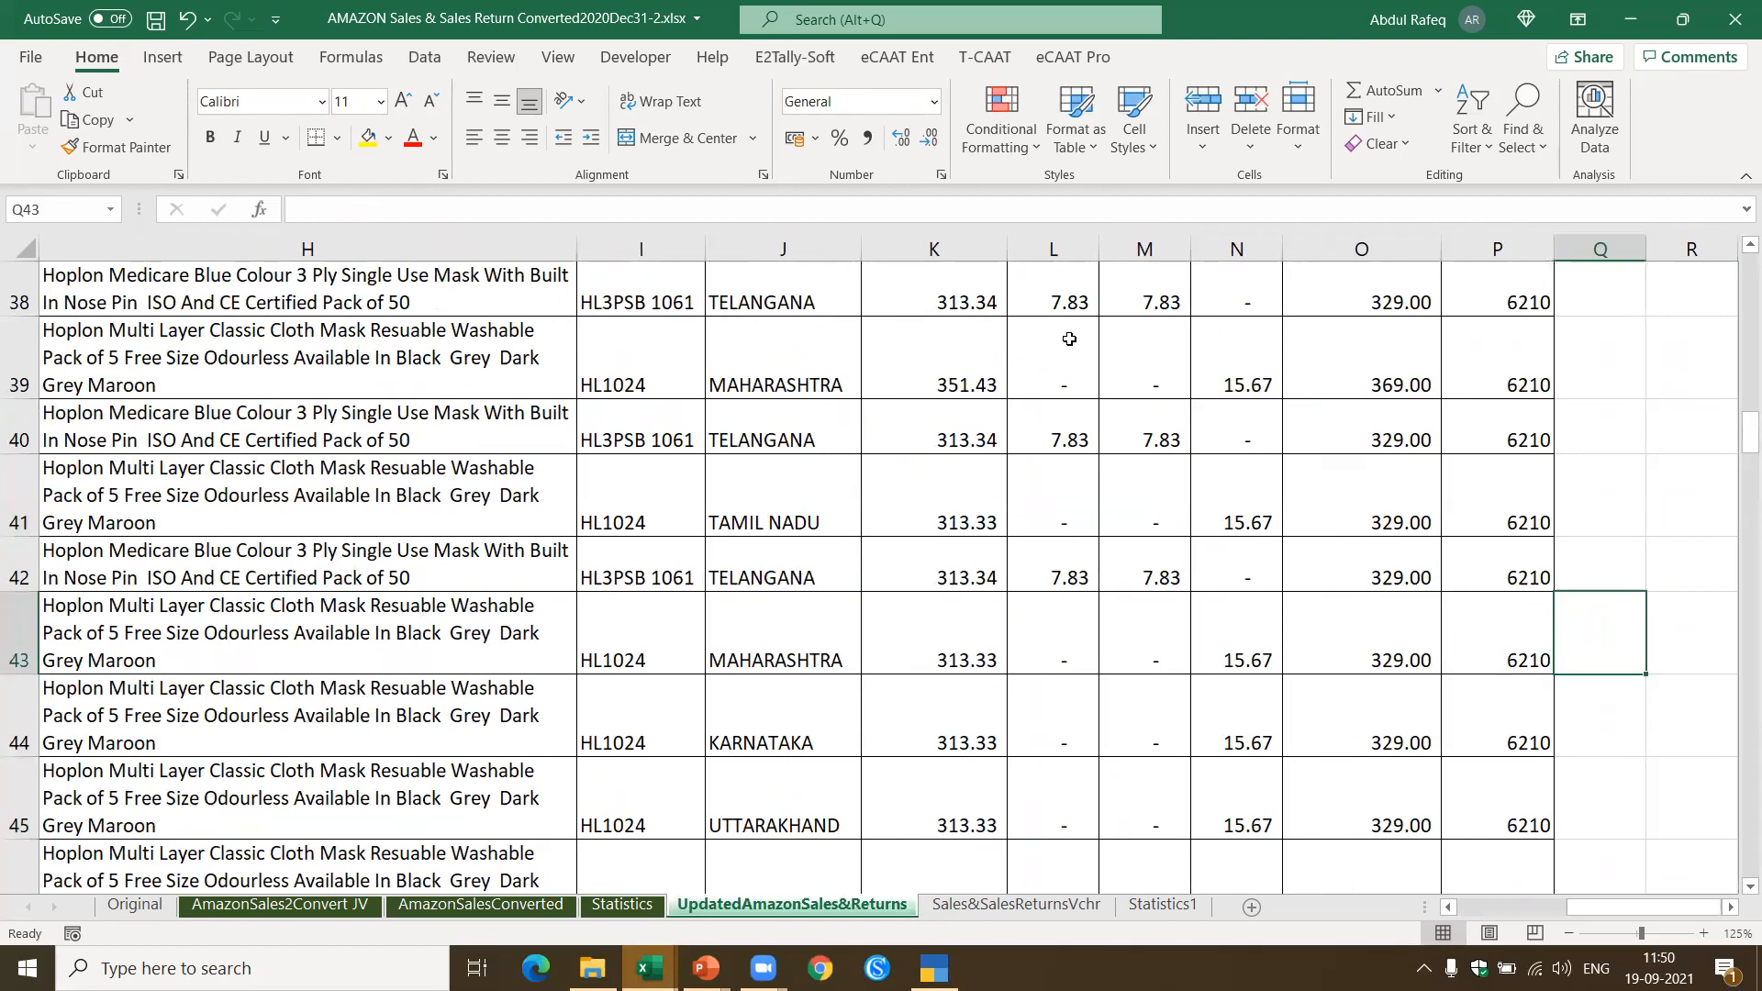
pyautogui.hotkey('ctrl', 'Home')
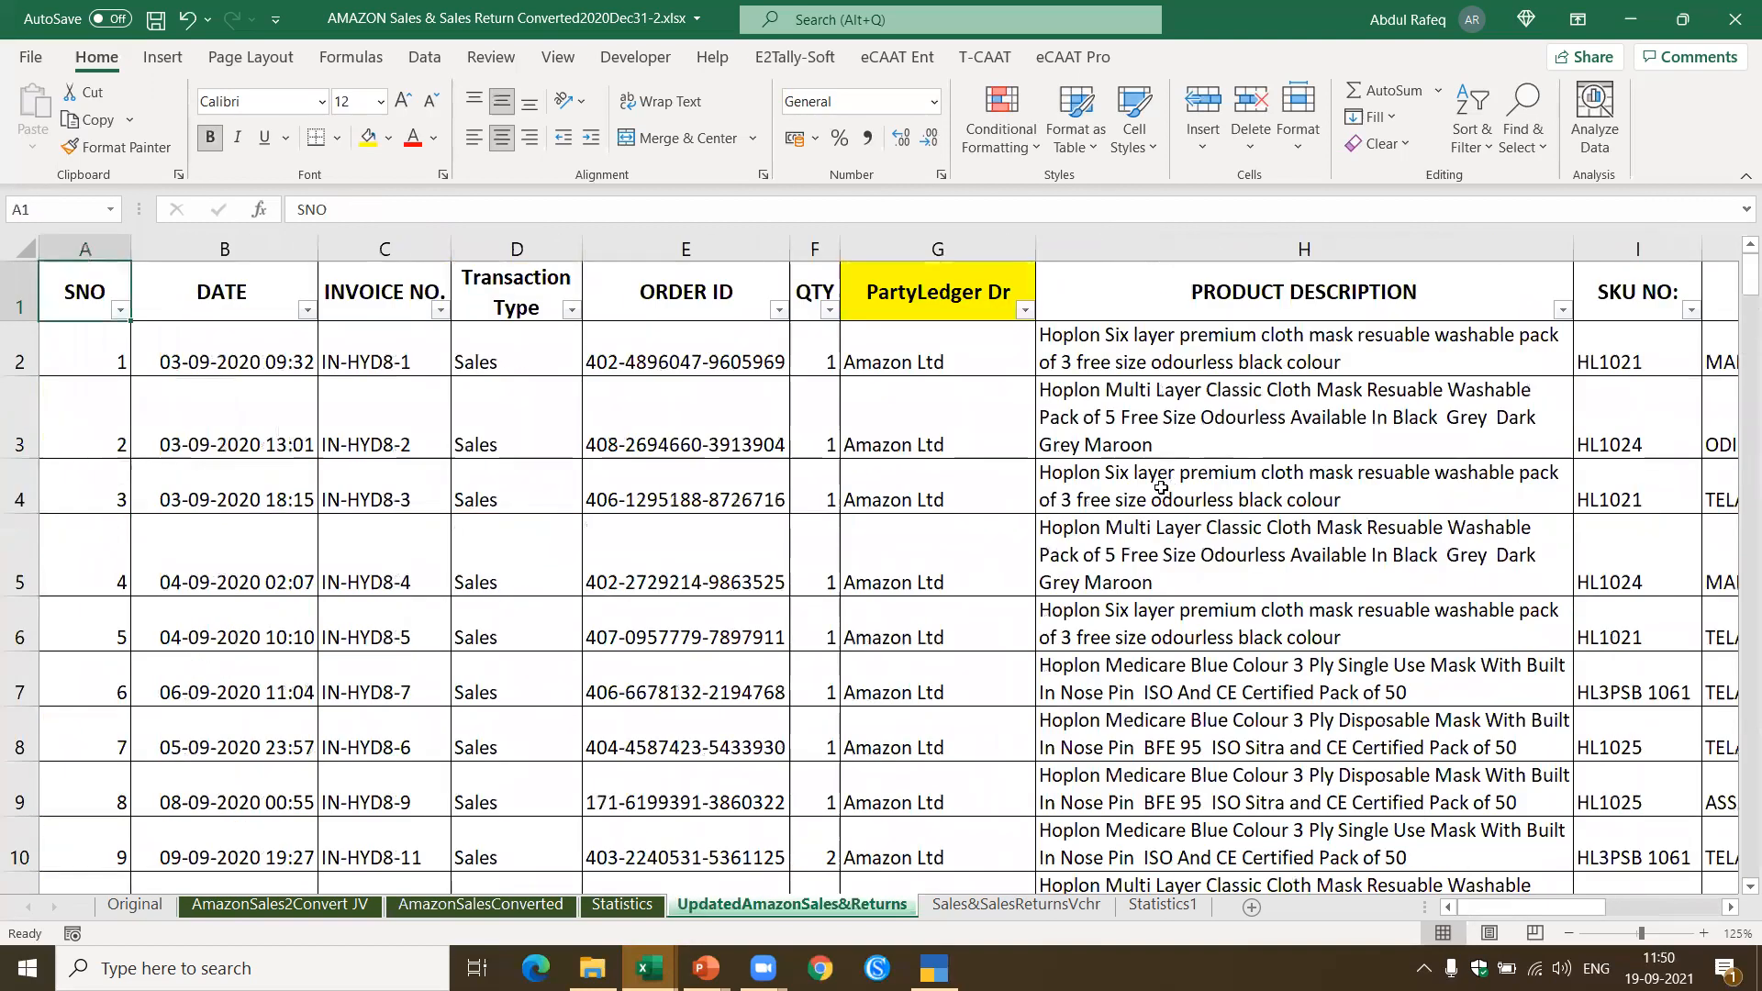
pyautogui.click(1003, 909)
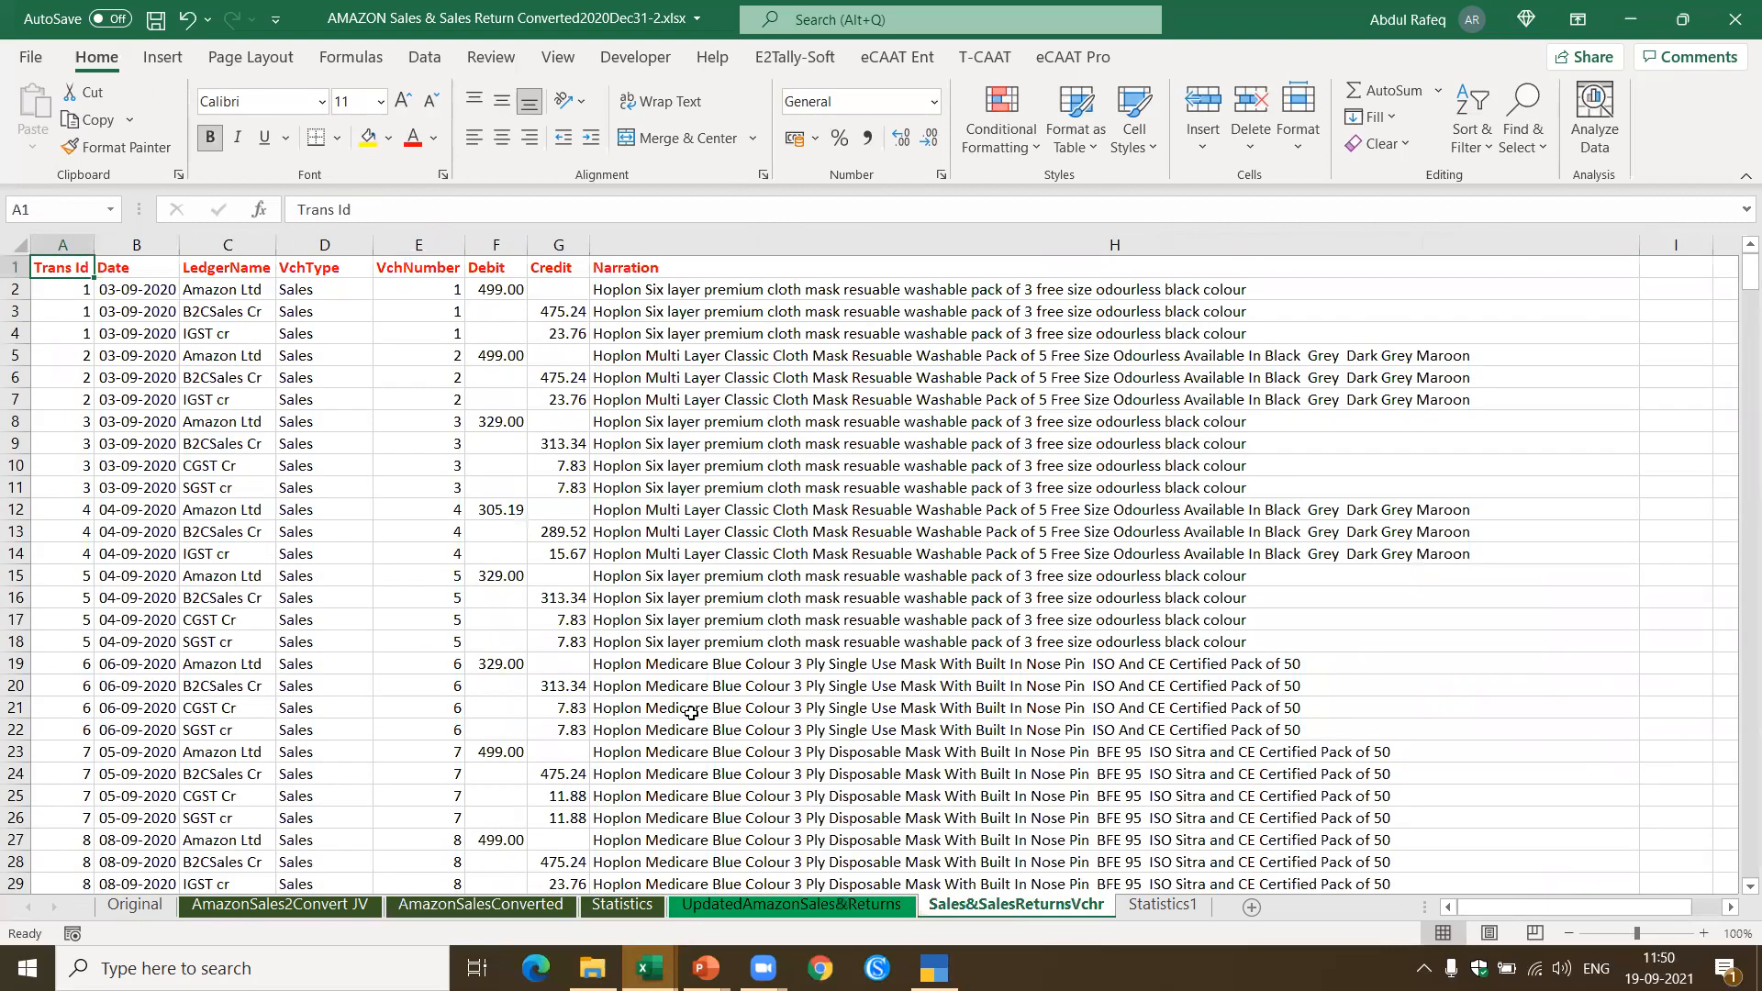
# Step: Enlarge the Sales&SalesReturnsVchr sheet and examine its first voucher row from Trans Id across to the Debit column
pyautogui.click(577, 551)
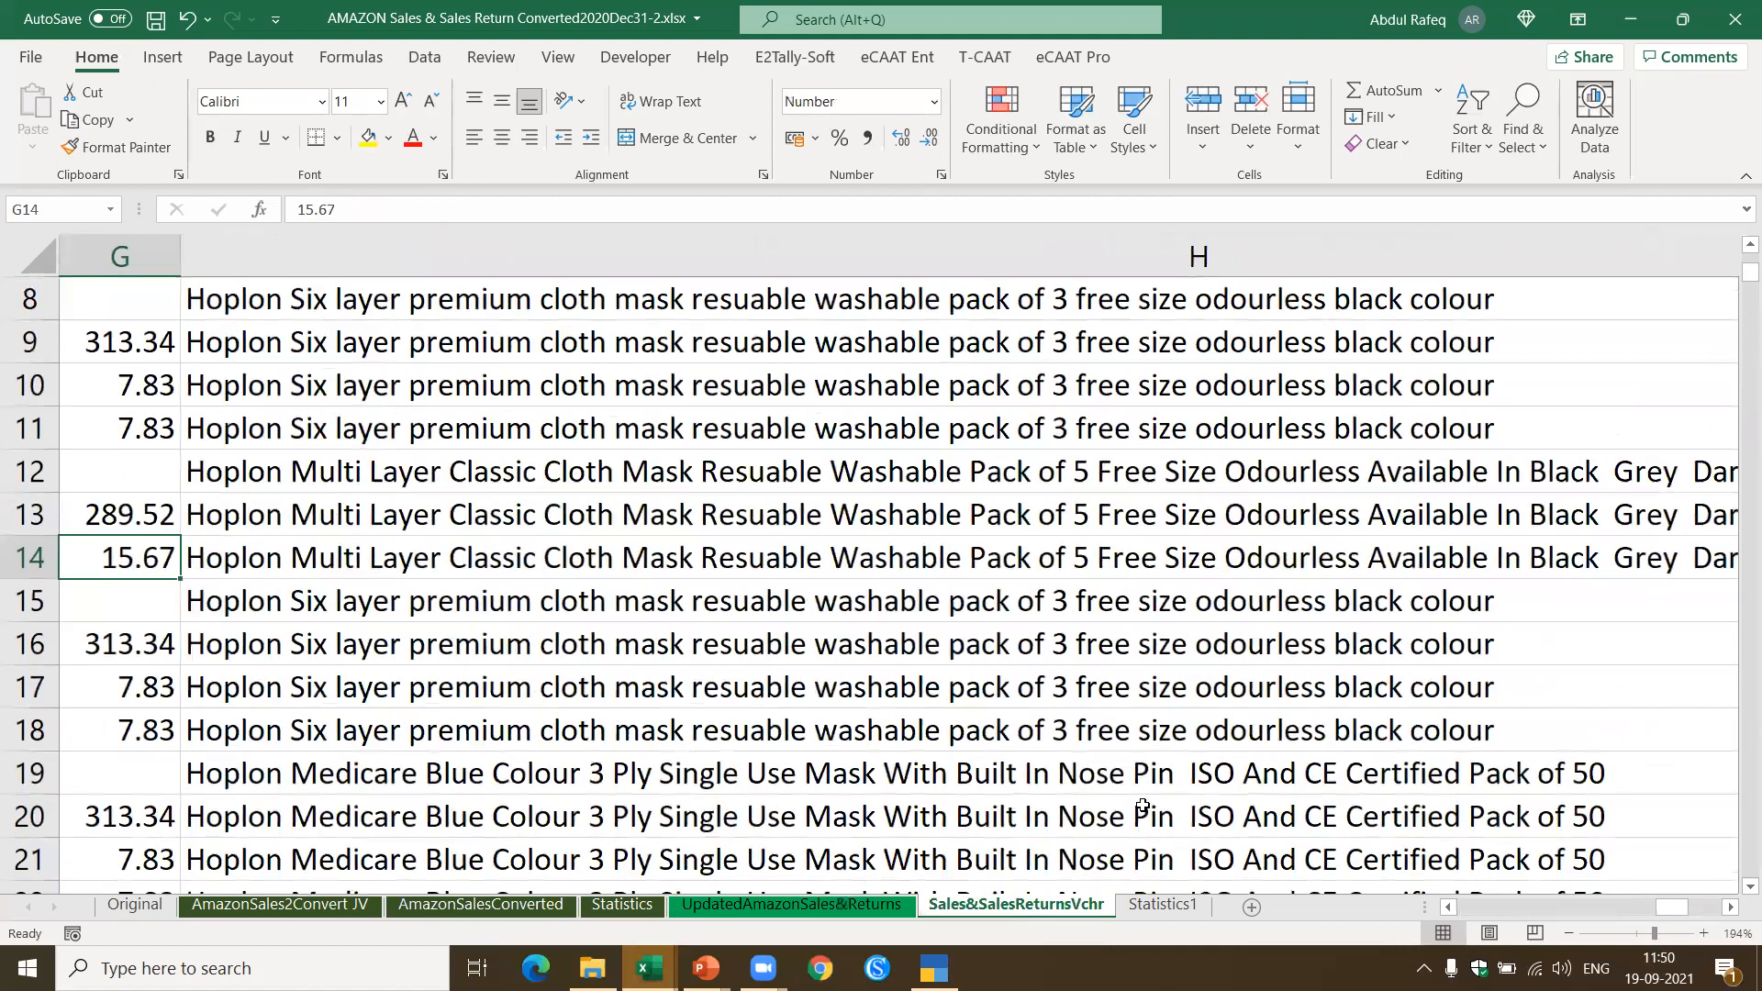
pyautogui.click(1121, 690)
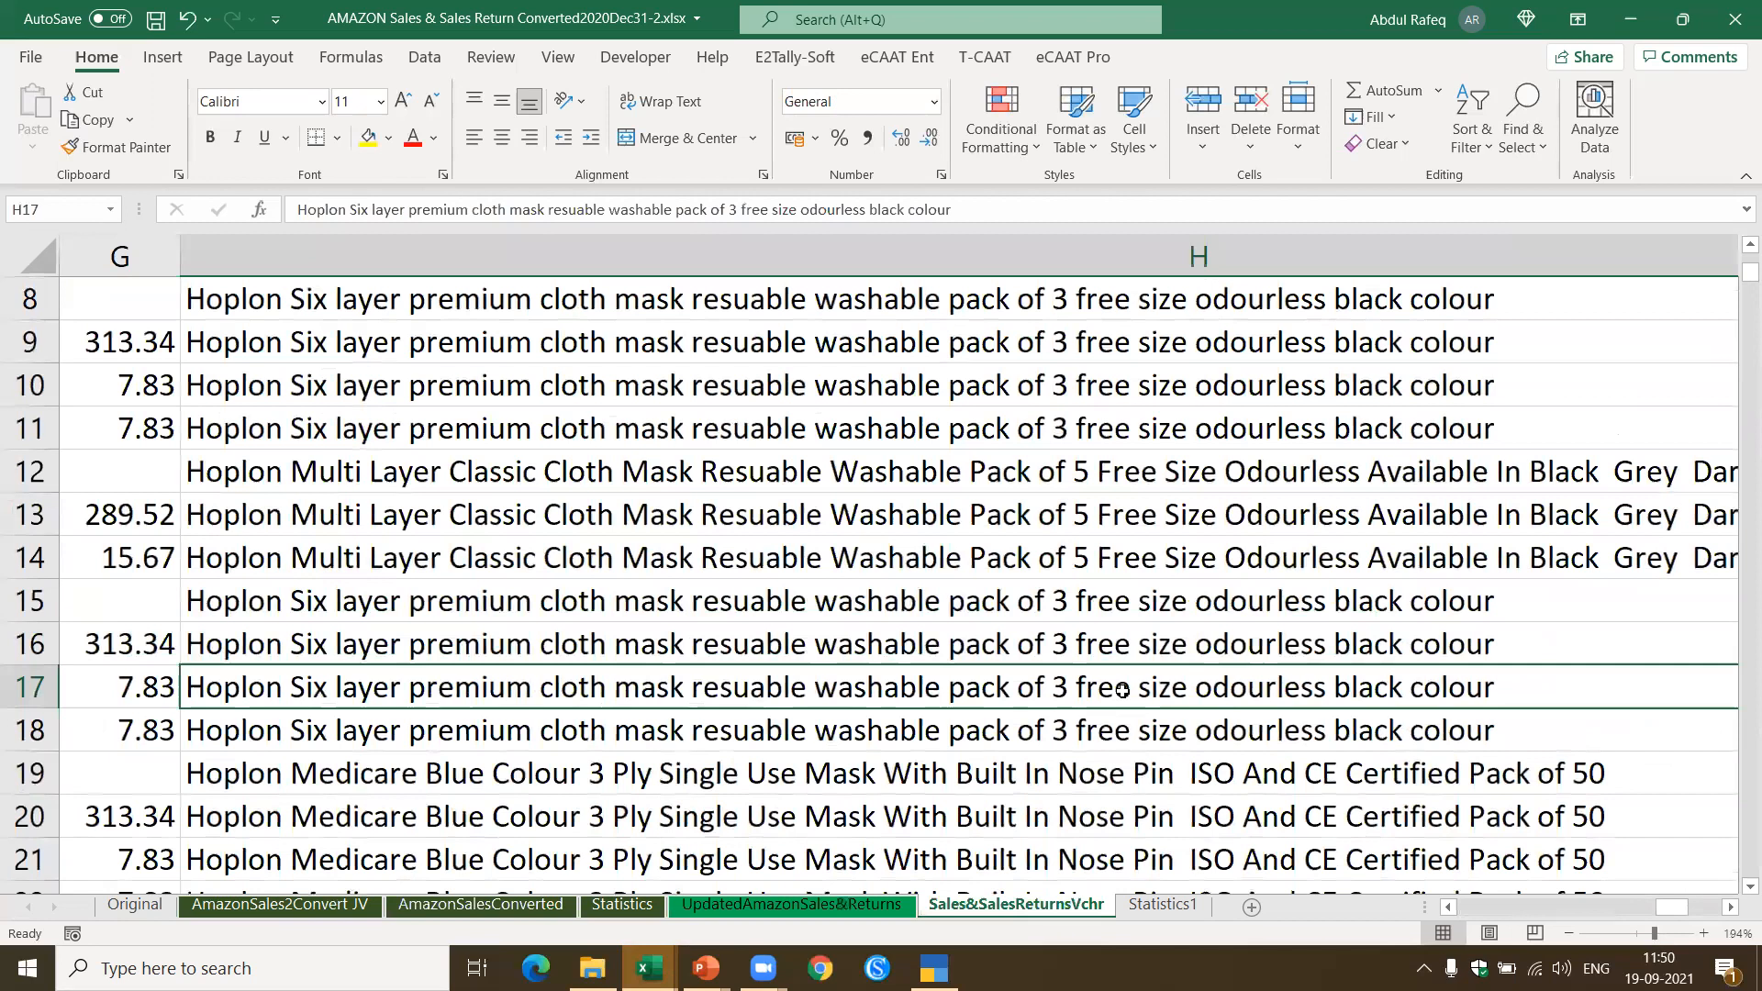
pyautogui.hotkey('ctrl', 'Home')
pyautogui.press('Down')
pyautogui.press('Right')
pyautogui.press('Right')
pyautogui.press('Right')
pyautogui.press('Right')
pyautogui.press('Right')
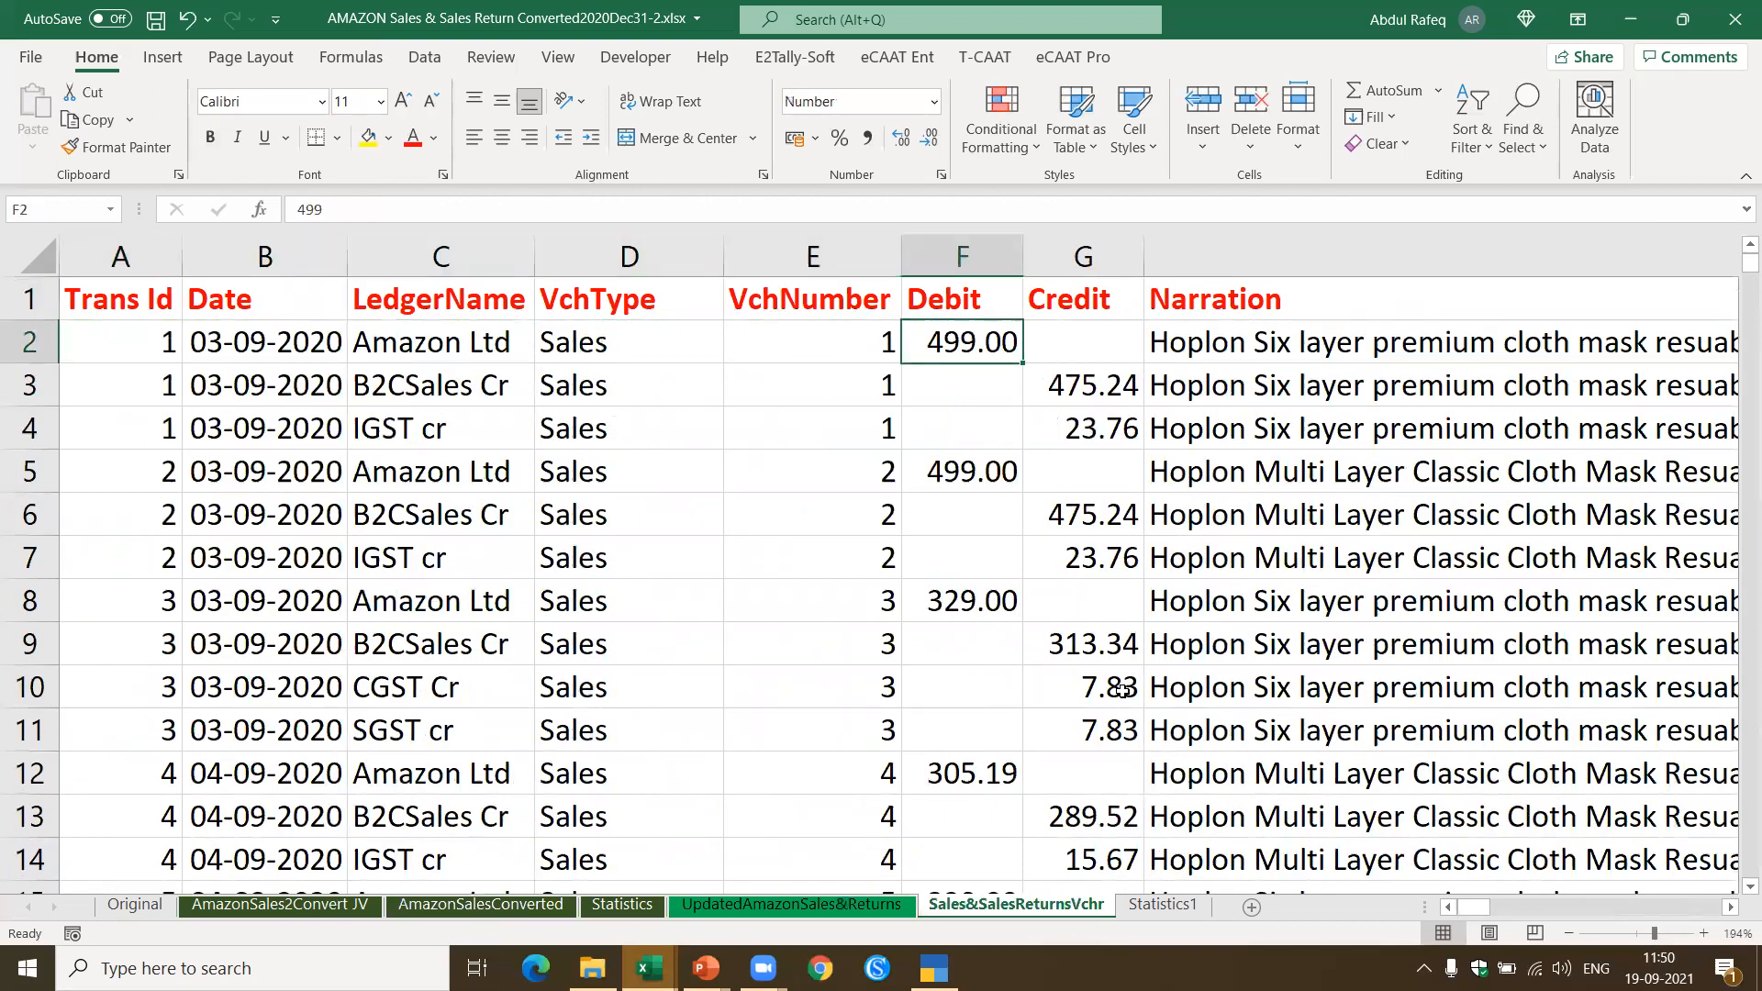
# Step: Compare the ledger names of the first Sales voucher with its Debit and Credit amounts in rows 2 to 4
pyautogui.press('Left')
pyautogui.press('Left')
pyautogui.press('Left')
pyautogui.press('Right')
pyautogui.press('Right')
pyautogui.press('Right')
pyautogui.press('Right')
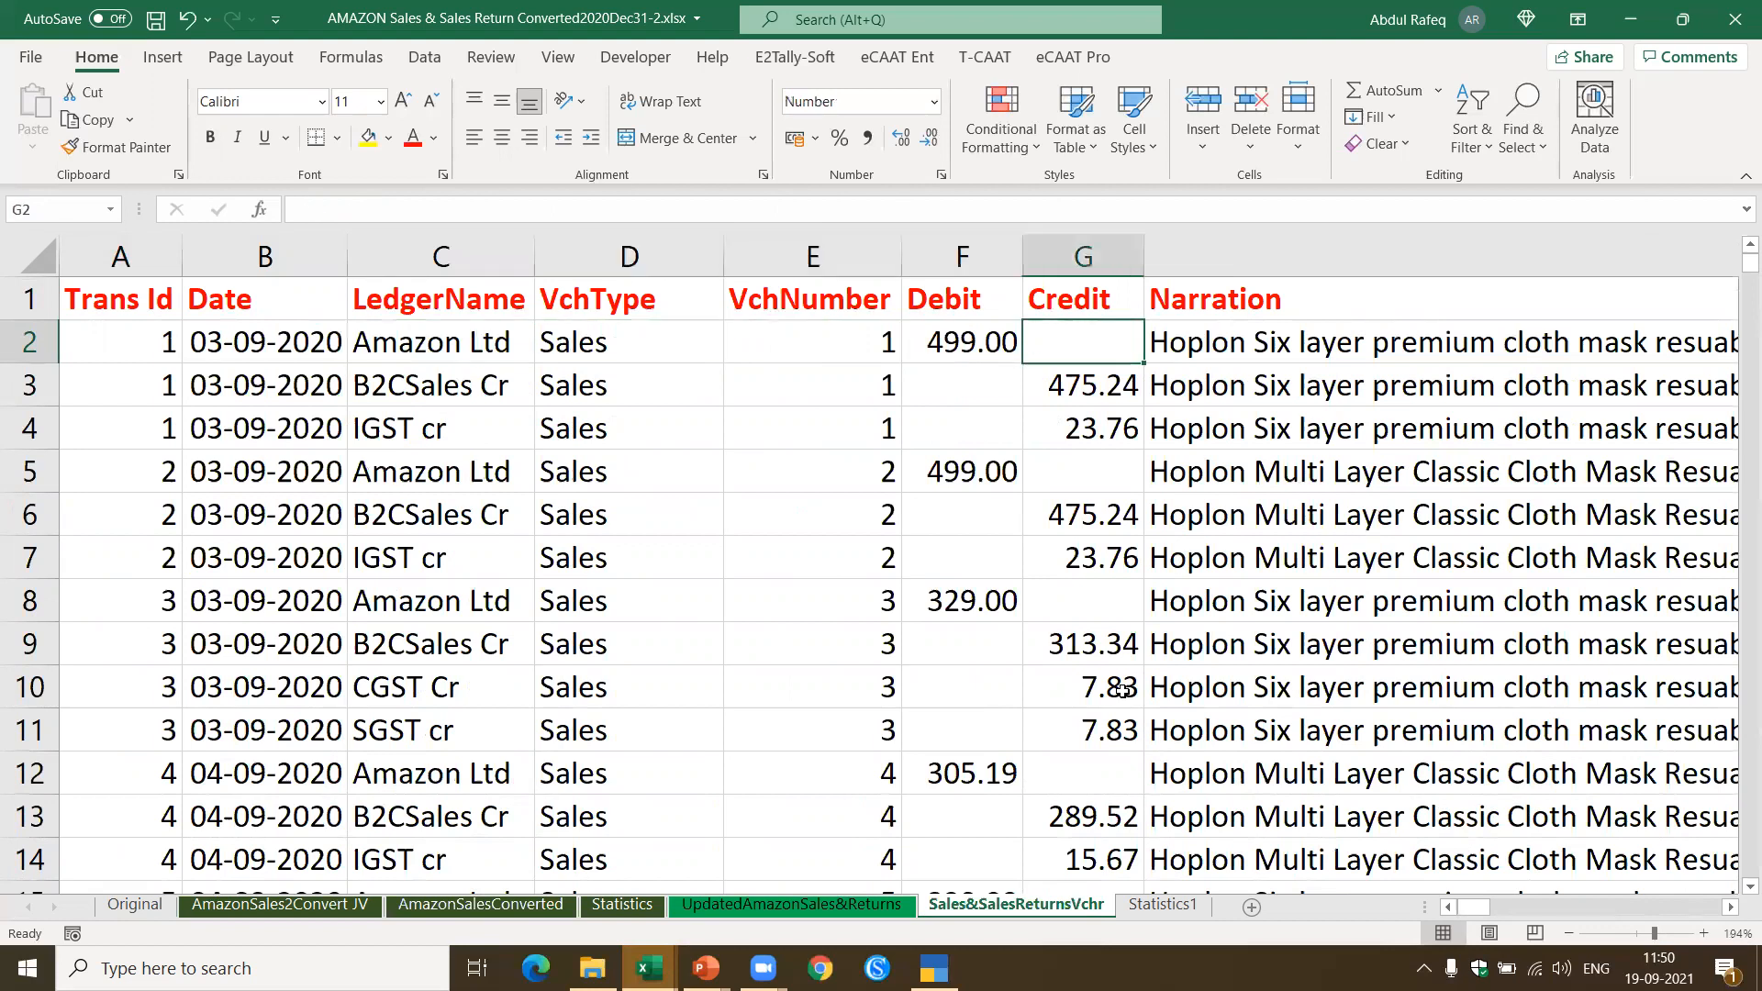
pyautogui.press('Down')
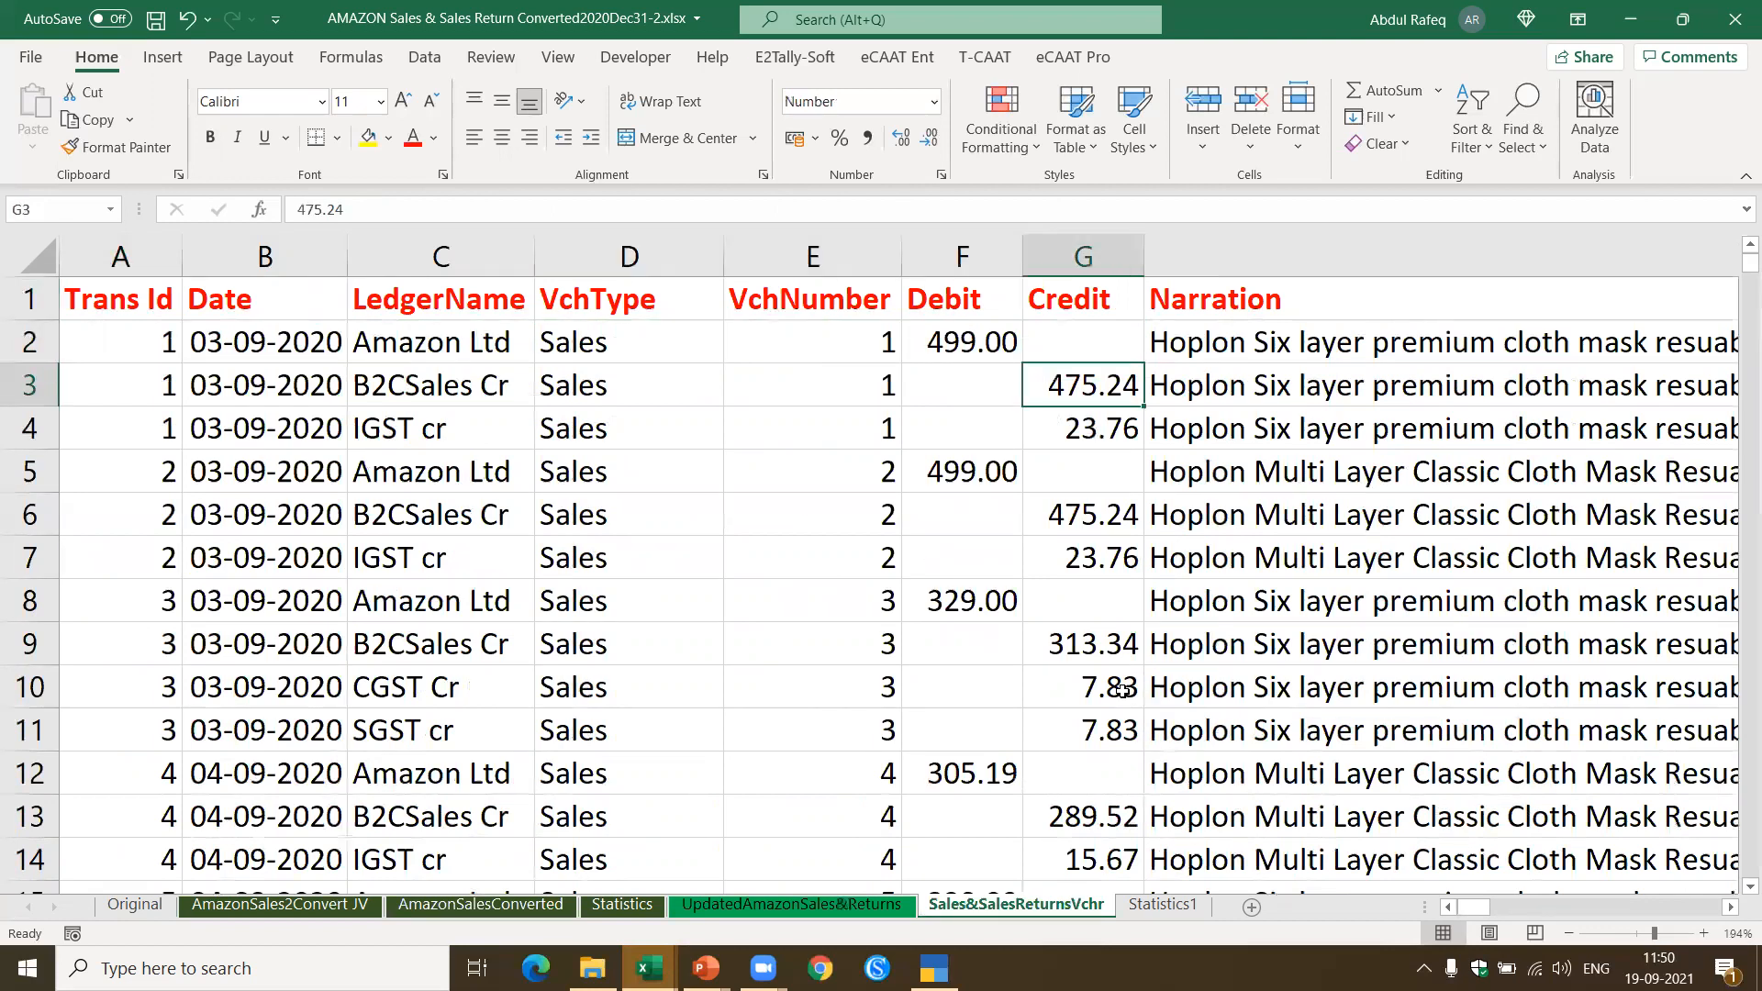
pyautogui.press('Down')
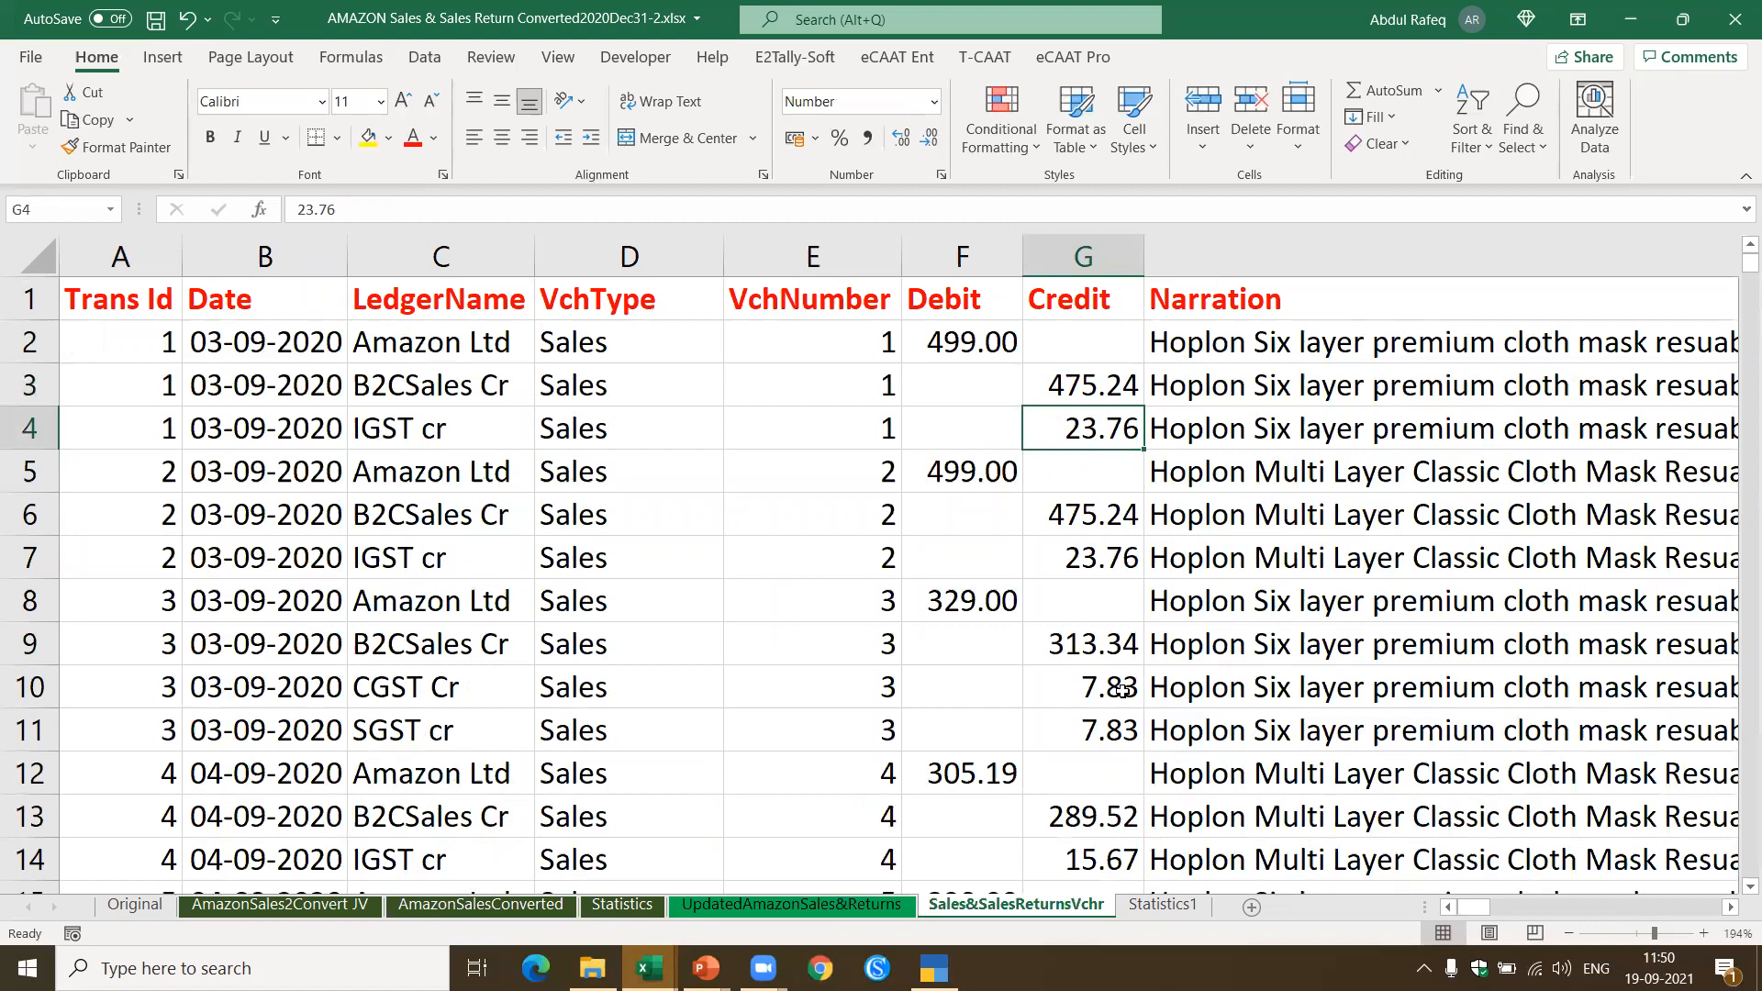
# Step: Look down the Credit column of the voucher sheet through the converted entries to around row 150
pyautogui.press('Down')
pyautogui.press('Down')
pyautogui.press('Down')
pyautogui.press('Down')
pyautogui.press('Down')
pyautogui.press('Down')
pyautogui.press('Down')
pyautogui.press('Down')
pyautogui.press('Down')
pyautogui.press('Down')
pyautogui.press('Down')
pyautogui.press('Down')
pyautogui.press('Down')
pyautogui.press('Down')
pyautogui.press('Down')
pyautogui.press('Down')
pyautogui.press('Down')
pyautogui.press('Down')
pyautogui.press('Down')
pyautogui.press('Down')
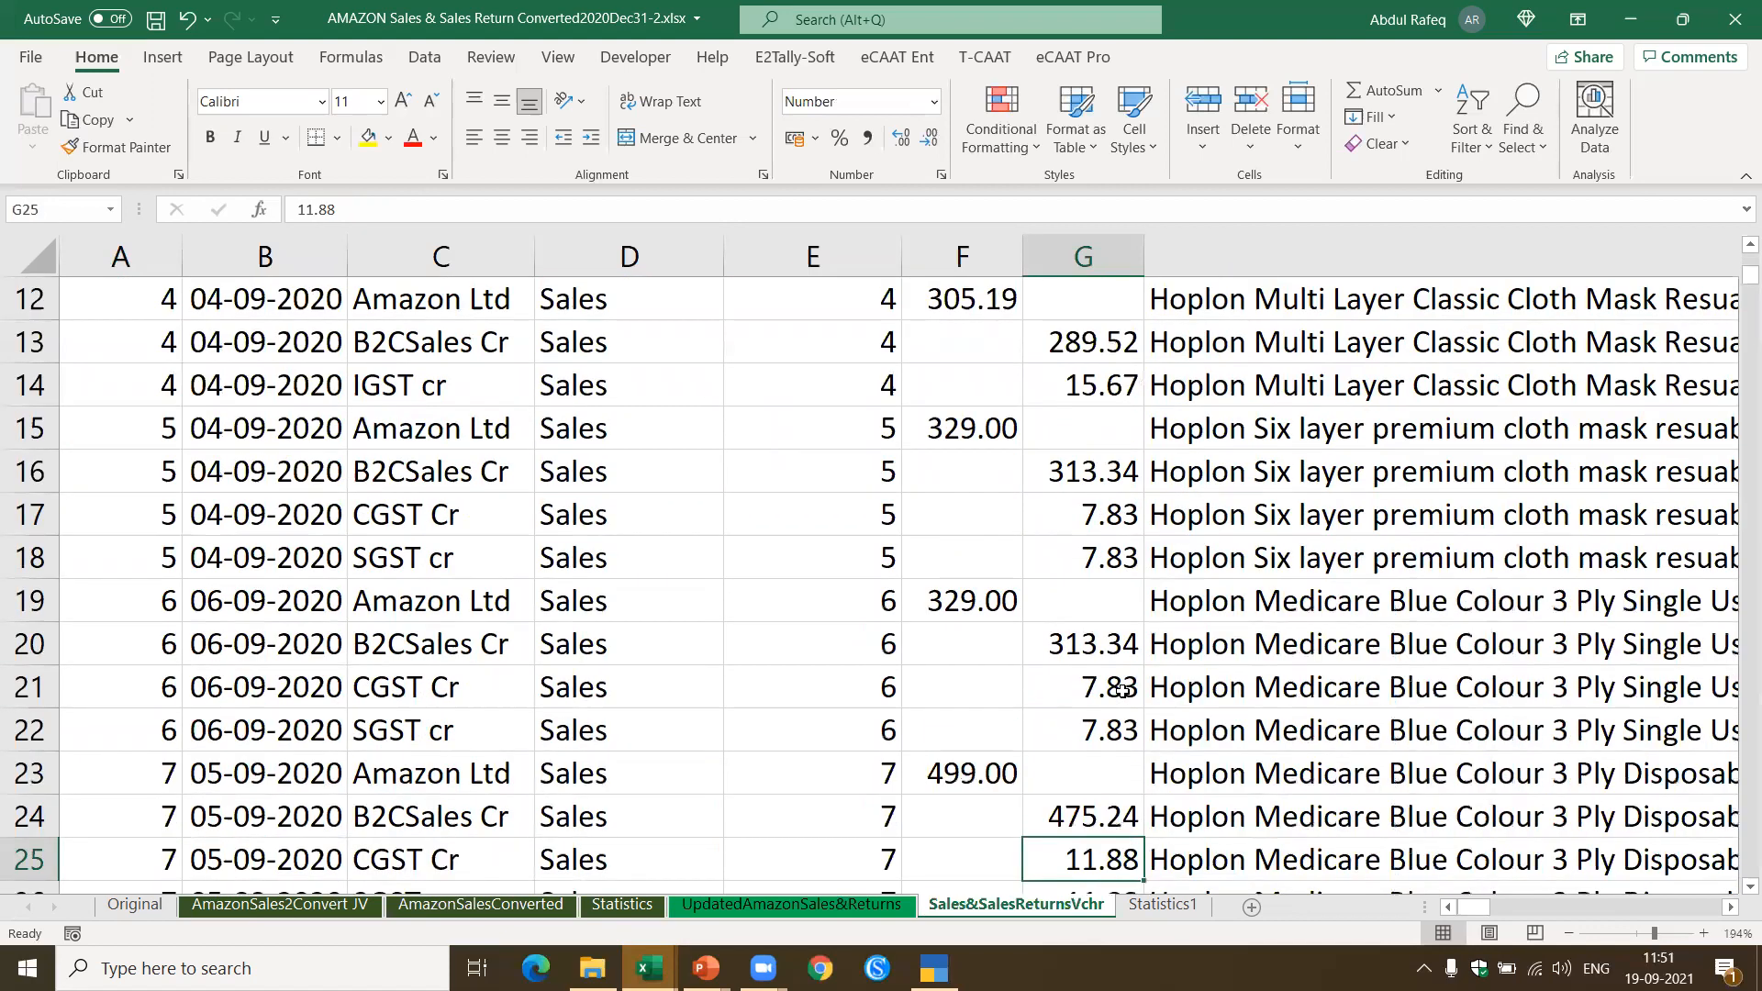
pyautogui.press('Down')
pyautogui.press('Down')
pyautogui.press('Down')
pyautogui.press('Down')
pyautogui.press('Down')
pyautogui.press('Down')
pyautogui.press('Down')
pyautogui.press('Down')
pyautogui.press('Down')
pyautogui.press('Down')
pyautogui.press('Down')
pyautogui.press('Down')
pyautogui.press('Down')
pyautogui.press('Down')
pyautogui.press('Down')
pyautogui.press('Down')
pyautogui.press('Down')
pyautogui.press('Down')
pyautogui.press('Down')
pyautogui.press('Down')
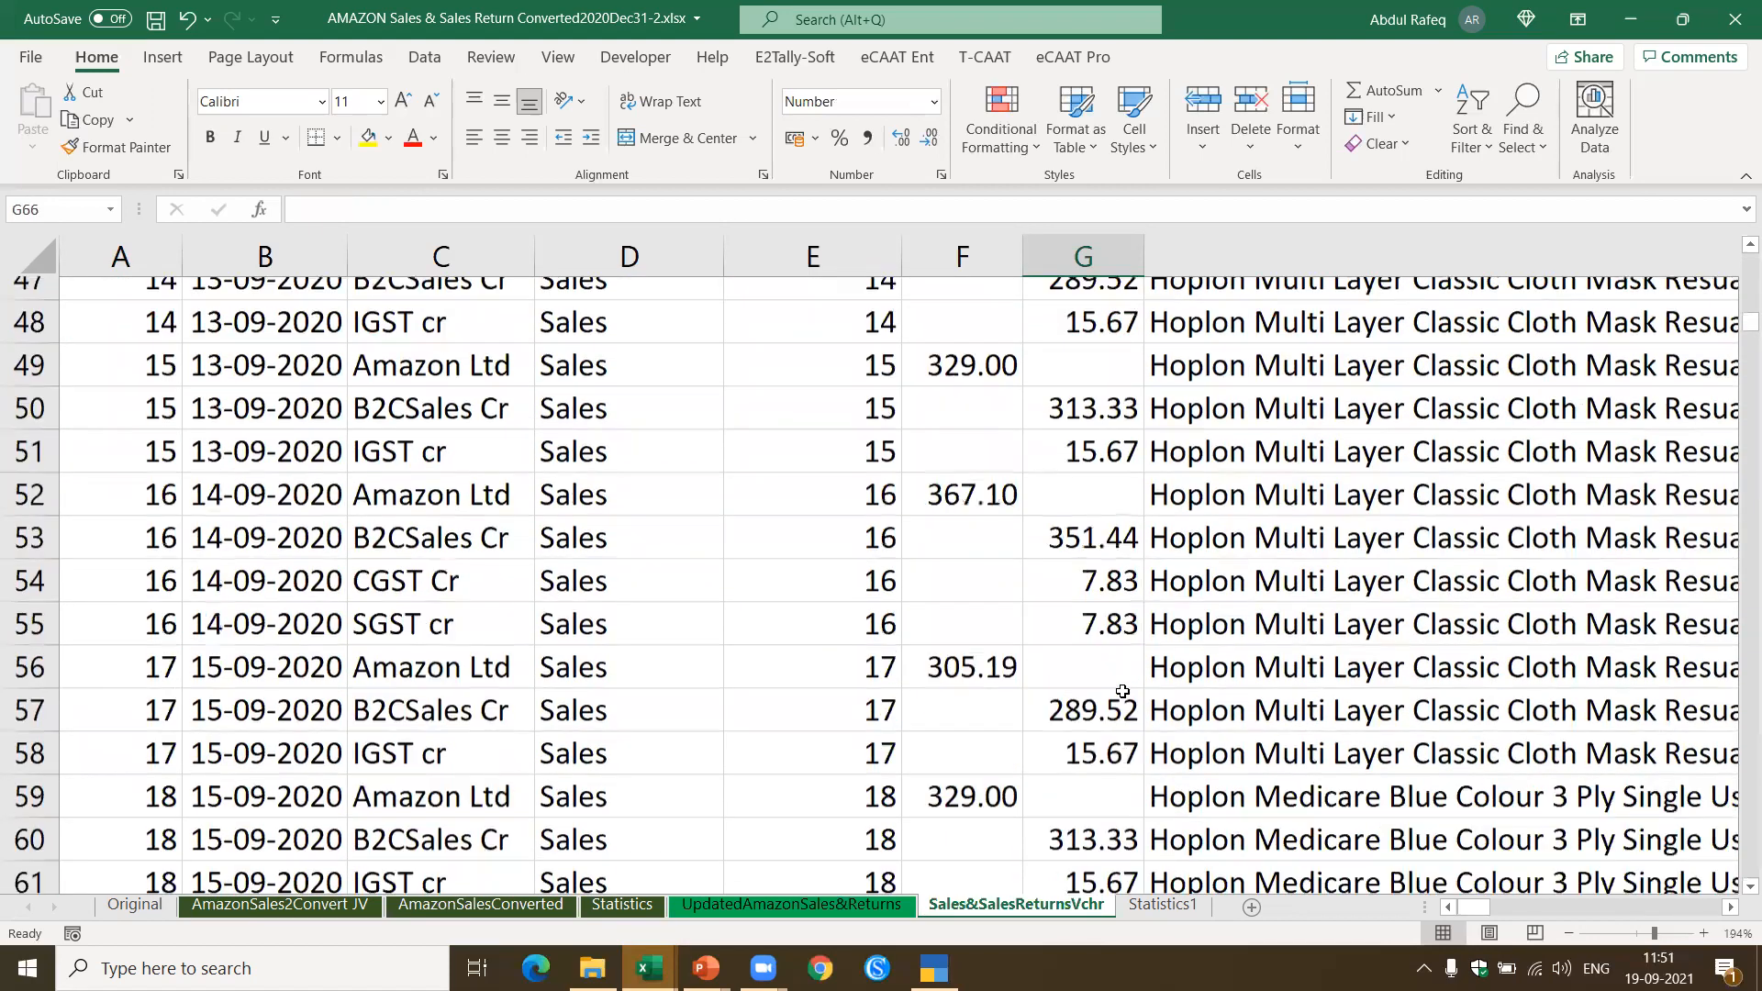
pyautogui.press('Down')
pyautogui.press('Down')
pyautogui.press('Down')
pyautogui.press('Down')
pyautogui.press('Down')
pyautogui.press('Down')
pyautogui.press('Down')
pyautogui.press('Down')
pyautogui.press('Down')
pyautogui.press('Down')
pyautogui.press('Down')
pyautogui.press('Down')
pyautogui.press('Down')
pyautogui.press('Down')
pyautogui.press('Down')
pyautogui.press('Down')
pyautogui.press('Down')
pyautogui.press('Down')
pyautogui.press('Down')
pyautogui.press('Down')
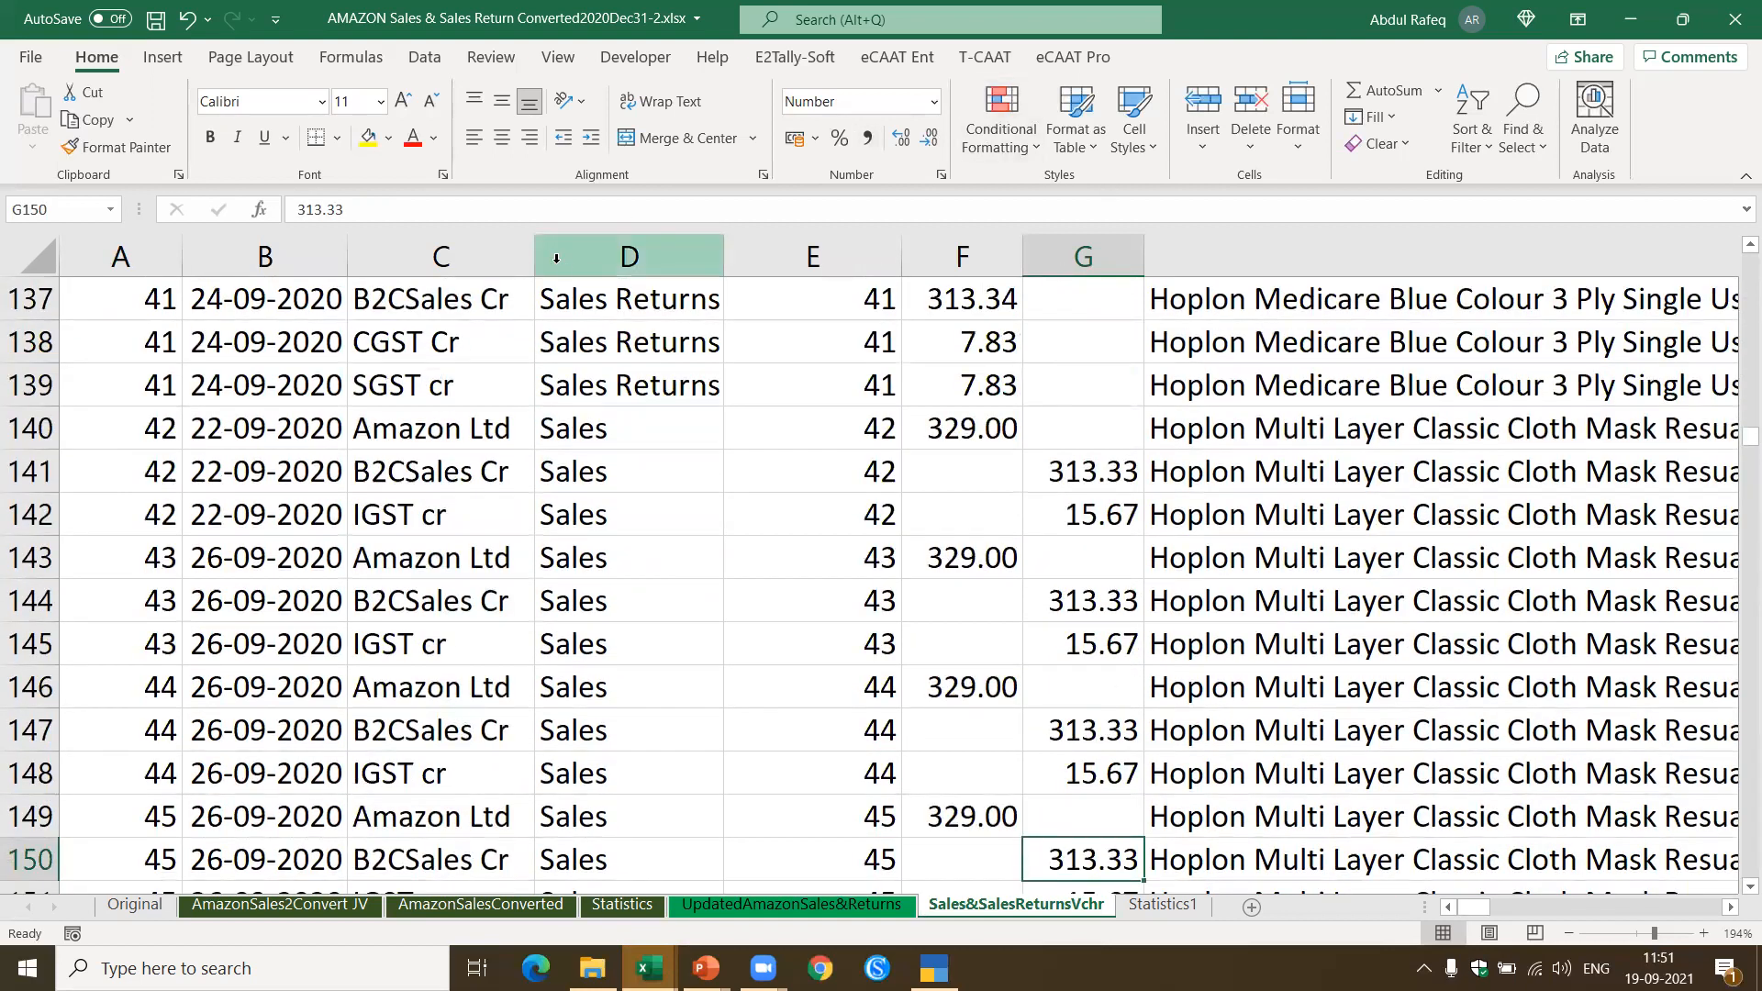
# Step: Find the first row of Sales Returns voucher 41 in the VchType column
pyautogui.click(583, 296)
pyautogui.press('Up')
pyautogui.press('Up')
pyautogui.press('Up')
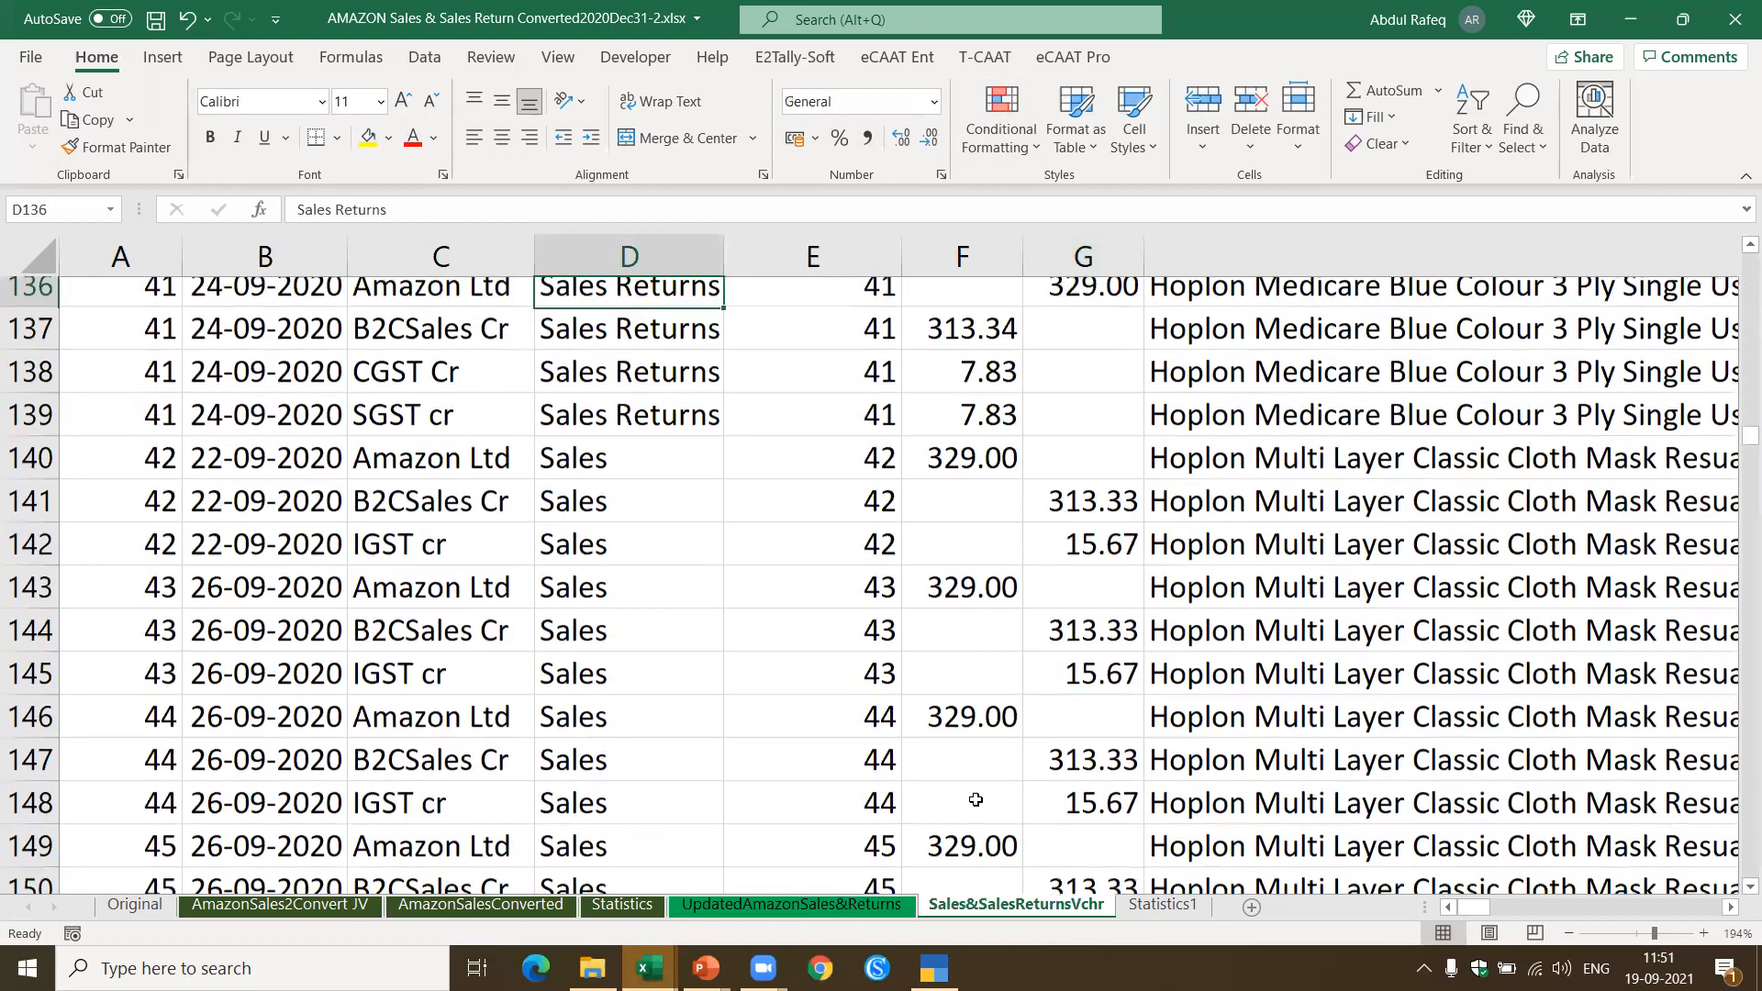
pyautogui.press('Down')
pyautogui.press('Down')
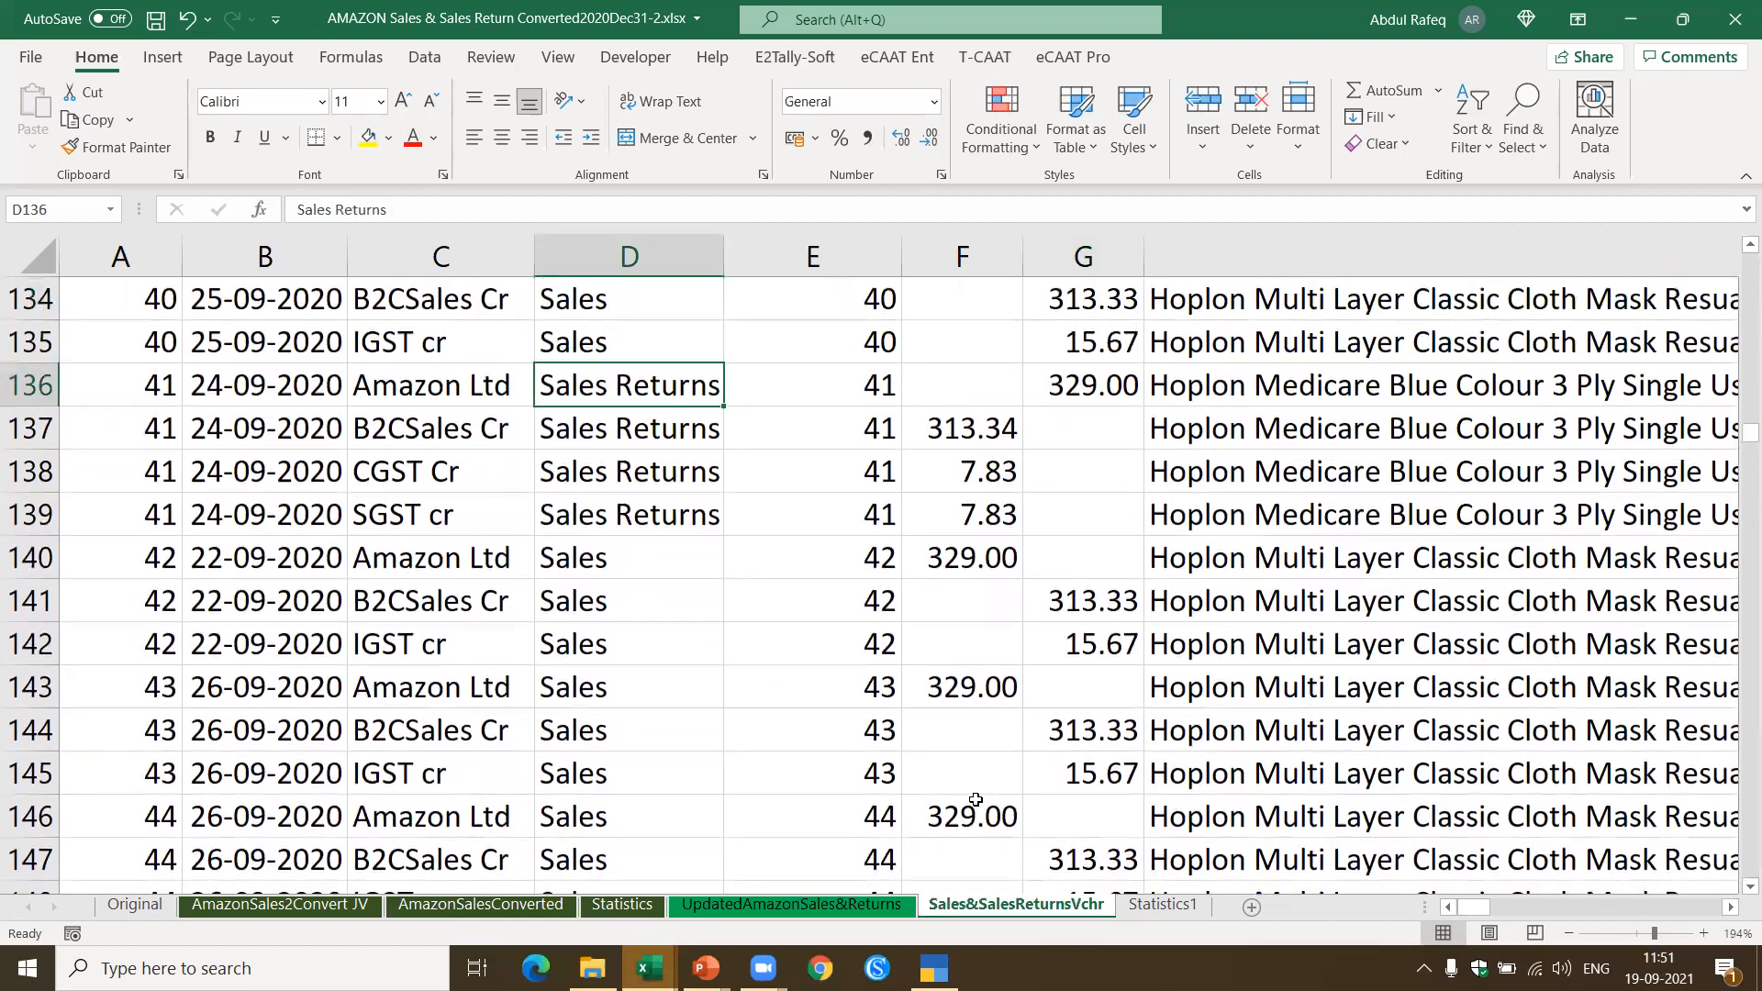
# Step: Compare the Debit and Credit amounts of Sales Returns voucher 41 across rows 136 to 139
pyautogui.press('Right')
pyautogui.press('Right')
pyautogui.press('Right')
pyautogui.press('Left')
pyautogui.press('Left')
pyautogui.press('Right')
pyautogui.press('Right')
pyautogui.press('Down')
pyautogui.press('Left')
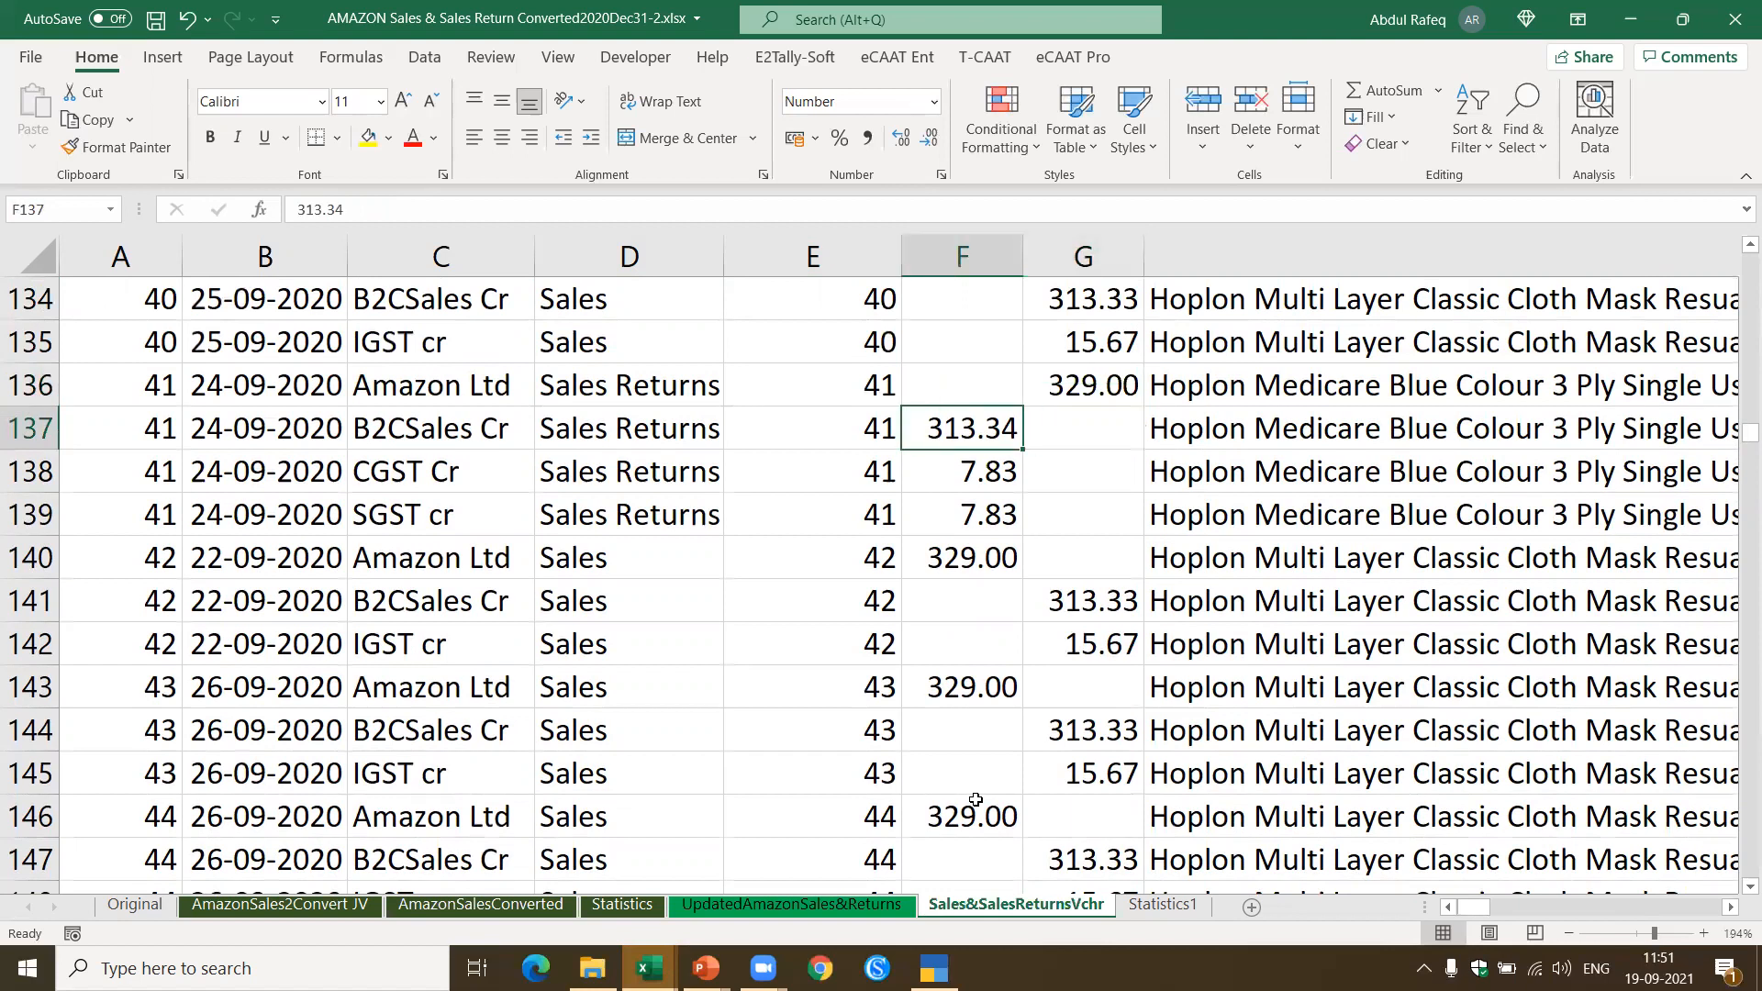
pyautogui.press('Down')
pyautogui.press('Down')
pyautogui.press('Down')
pyautogui.press('Up')
pyautogui.press('Up')
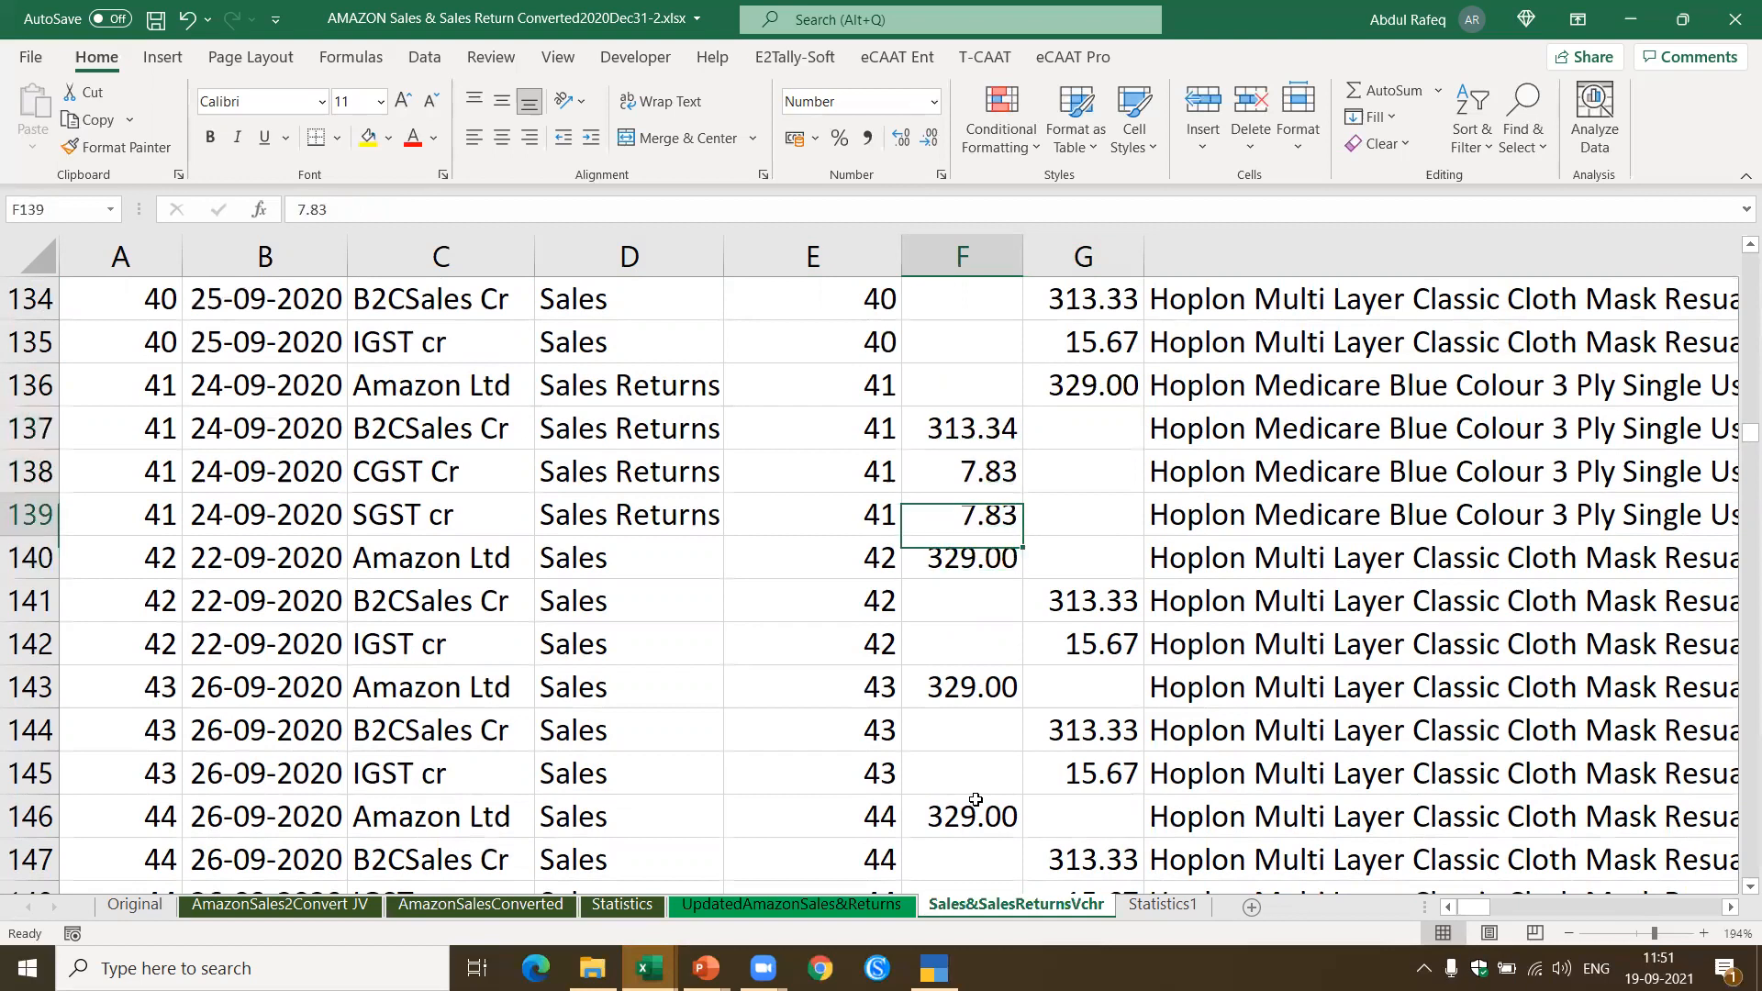
pyautogui.press('Up')
pyautogui.press('Up')
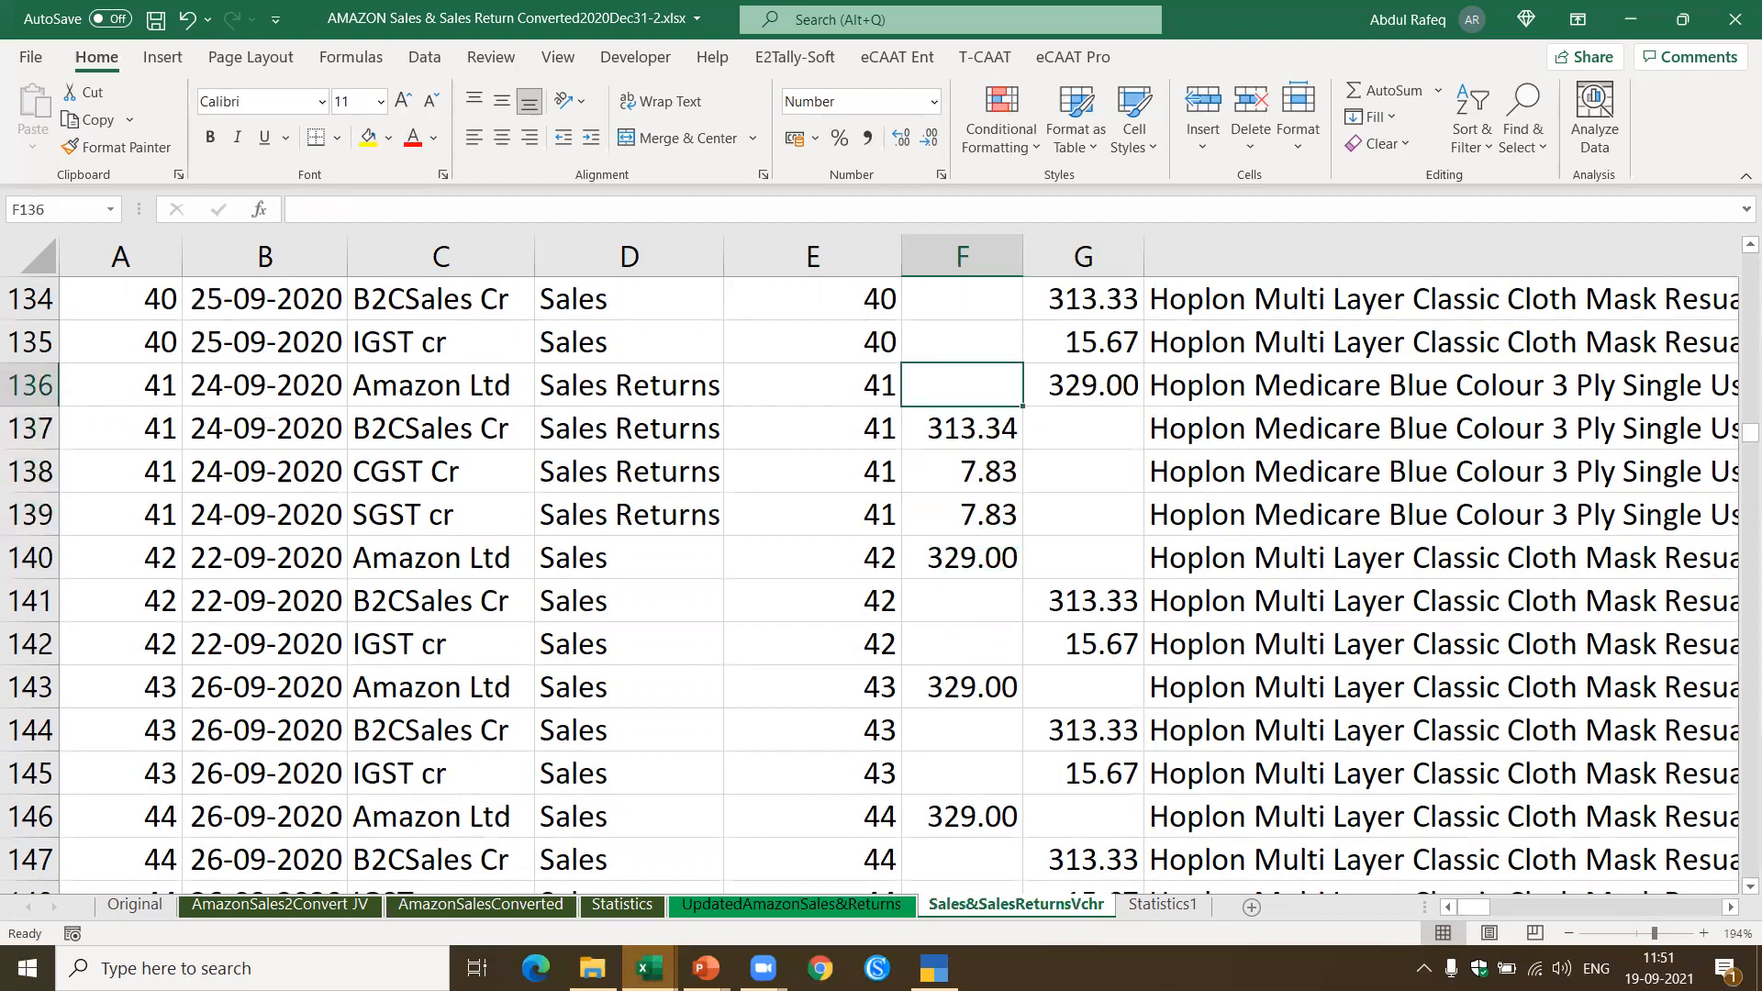
# Step: Review the sales and sales returns totals on the Statistics1 sheet, and revisit the AmazonSalesConverted and AmazonSales2Convert JV sheets
pyautogui.click(1156, 905)
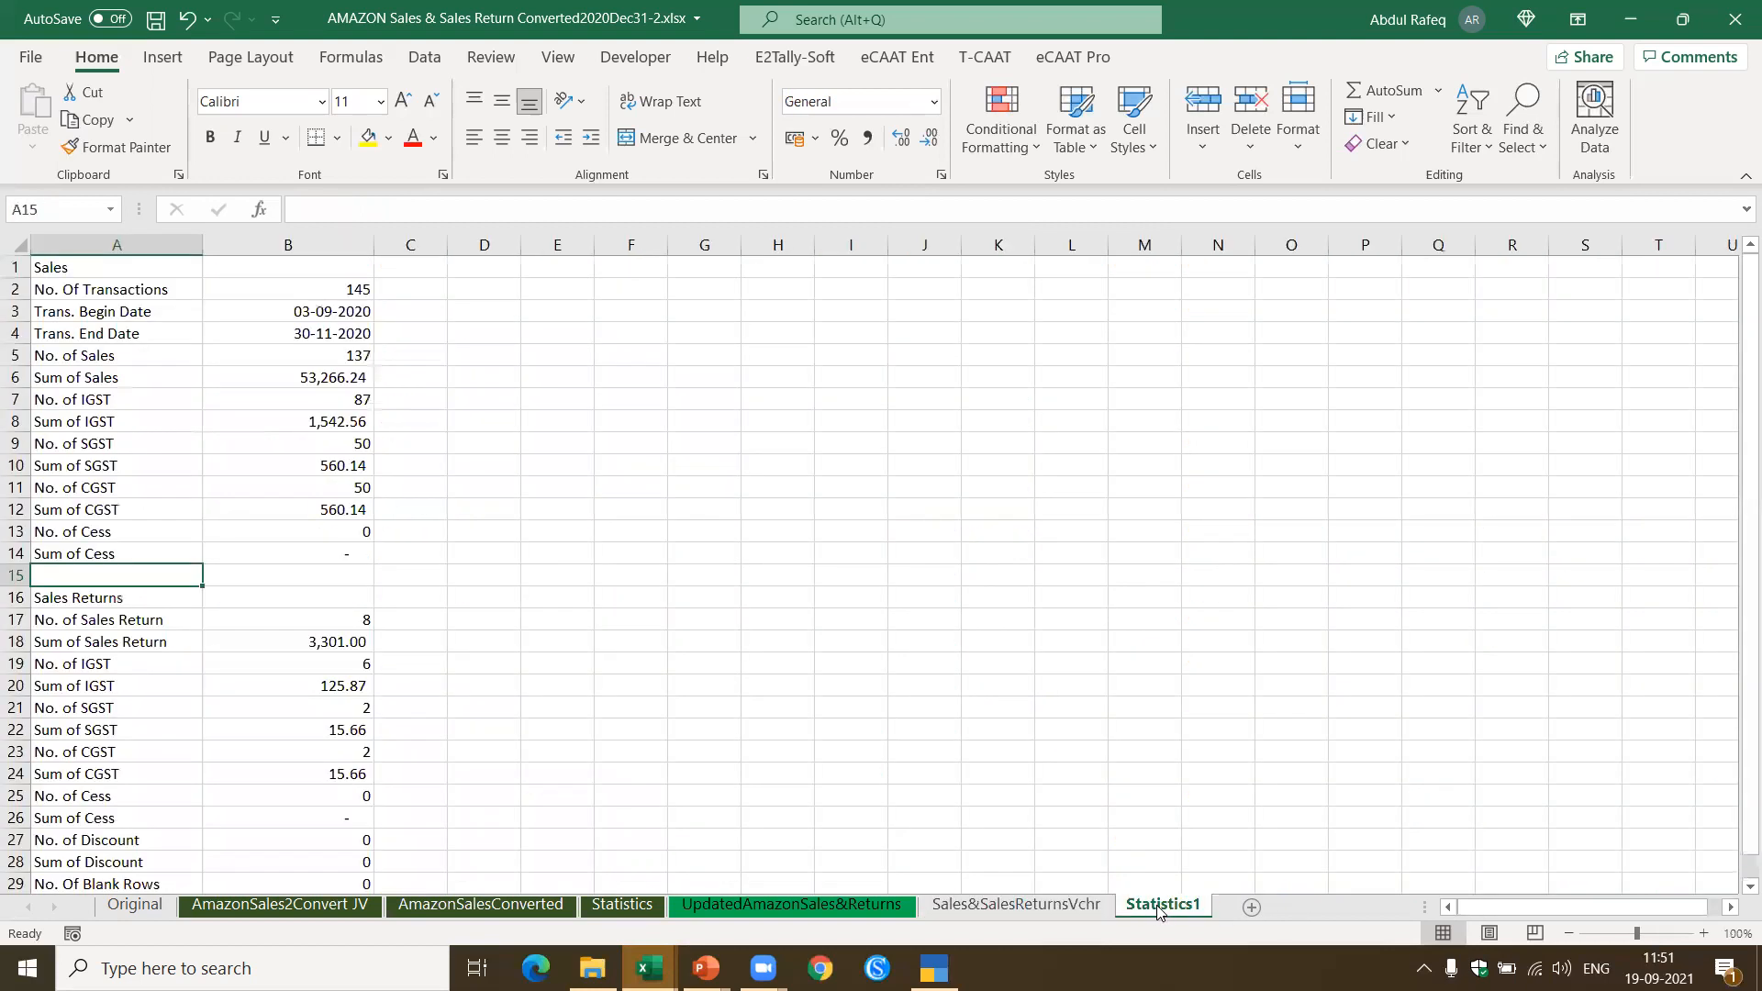
pyautogui.click(717, 663)
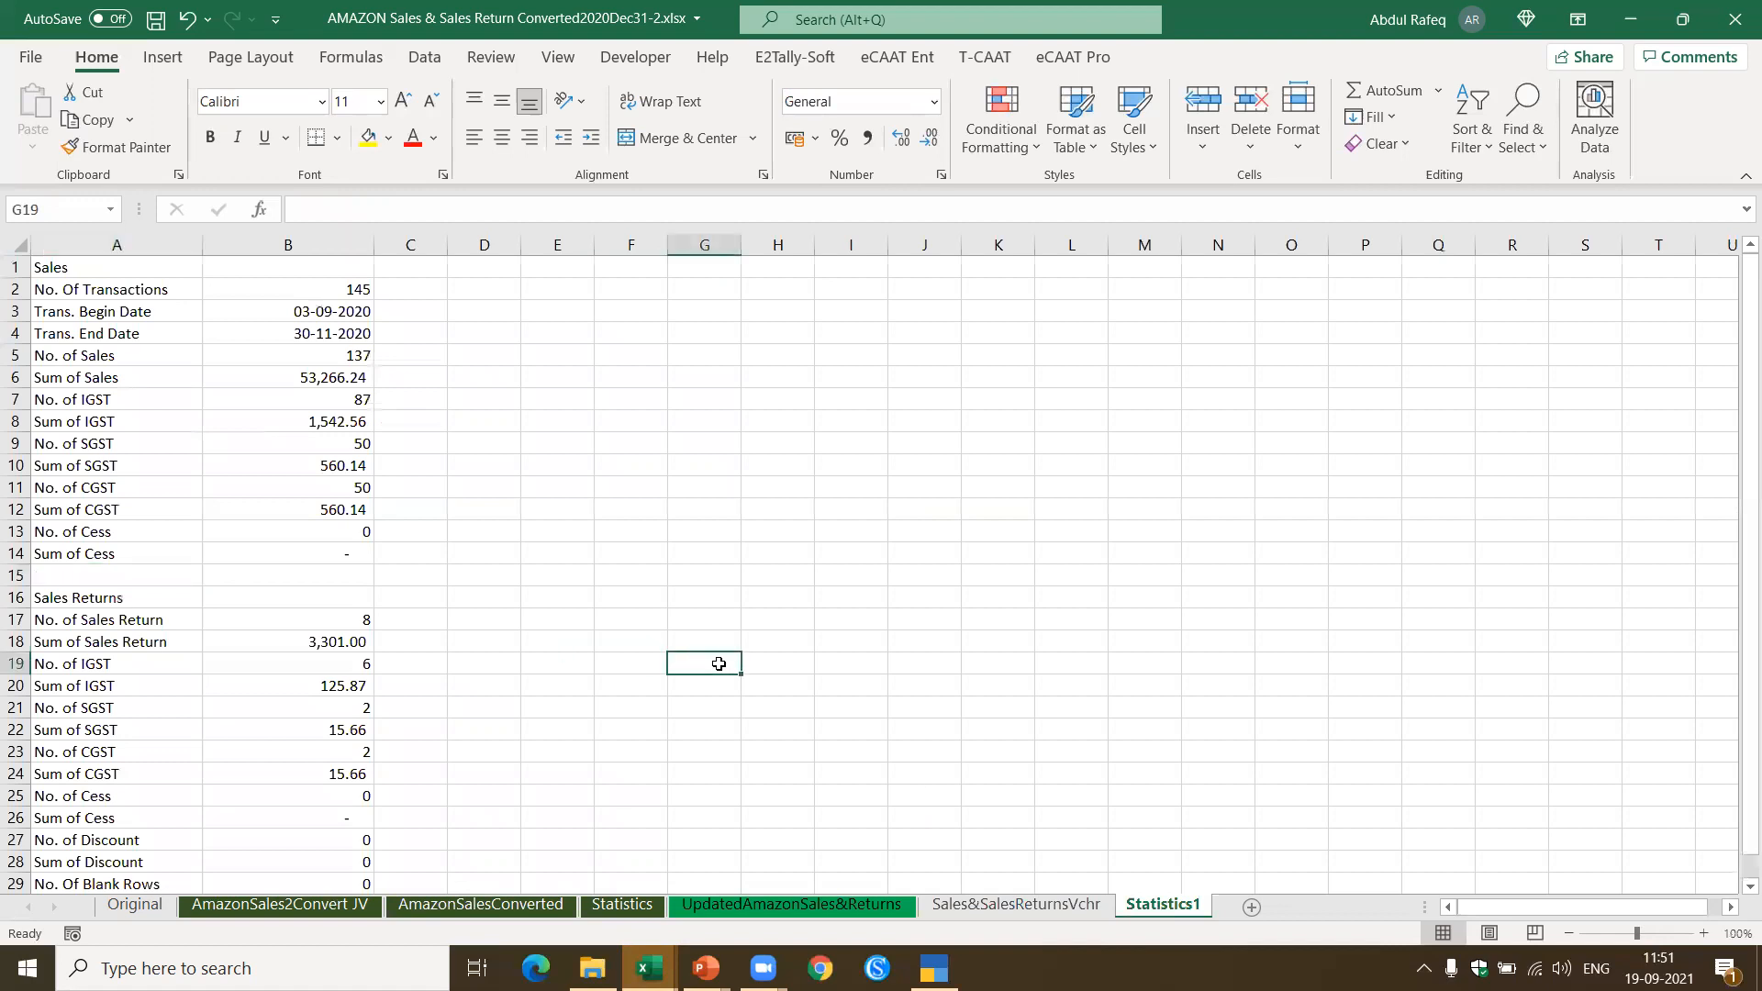
pyautogui.rightClick(481, 909)
pyautogui.click(332, 909)
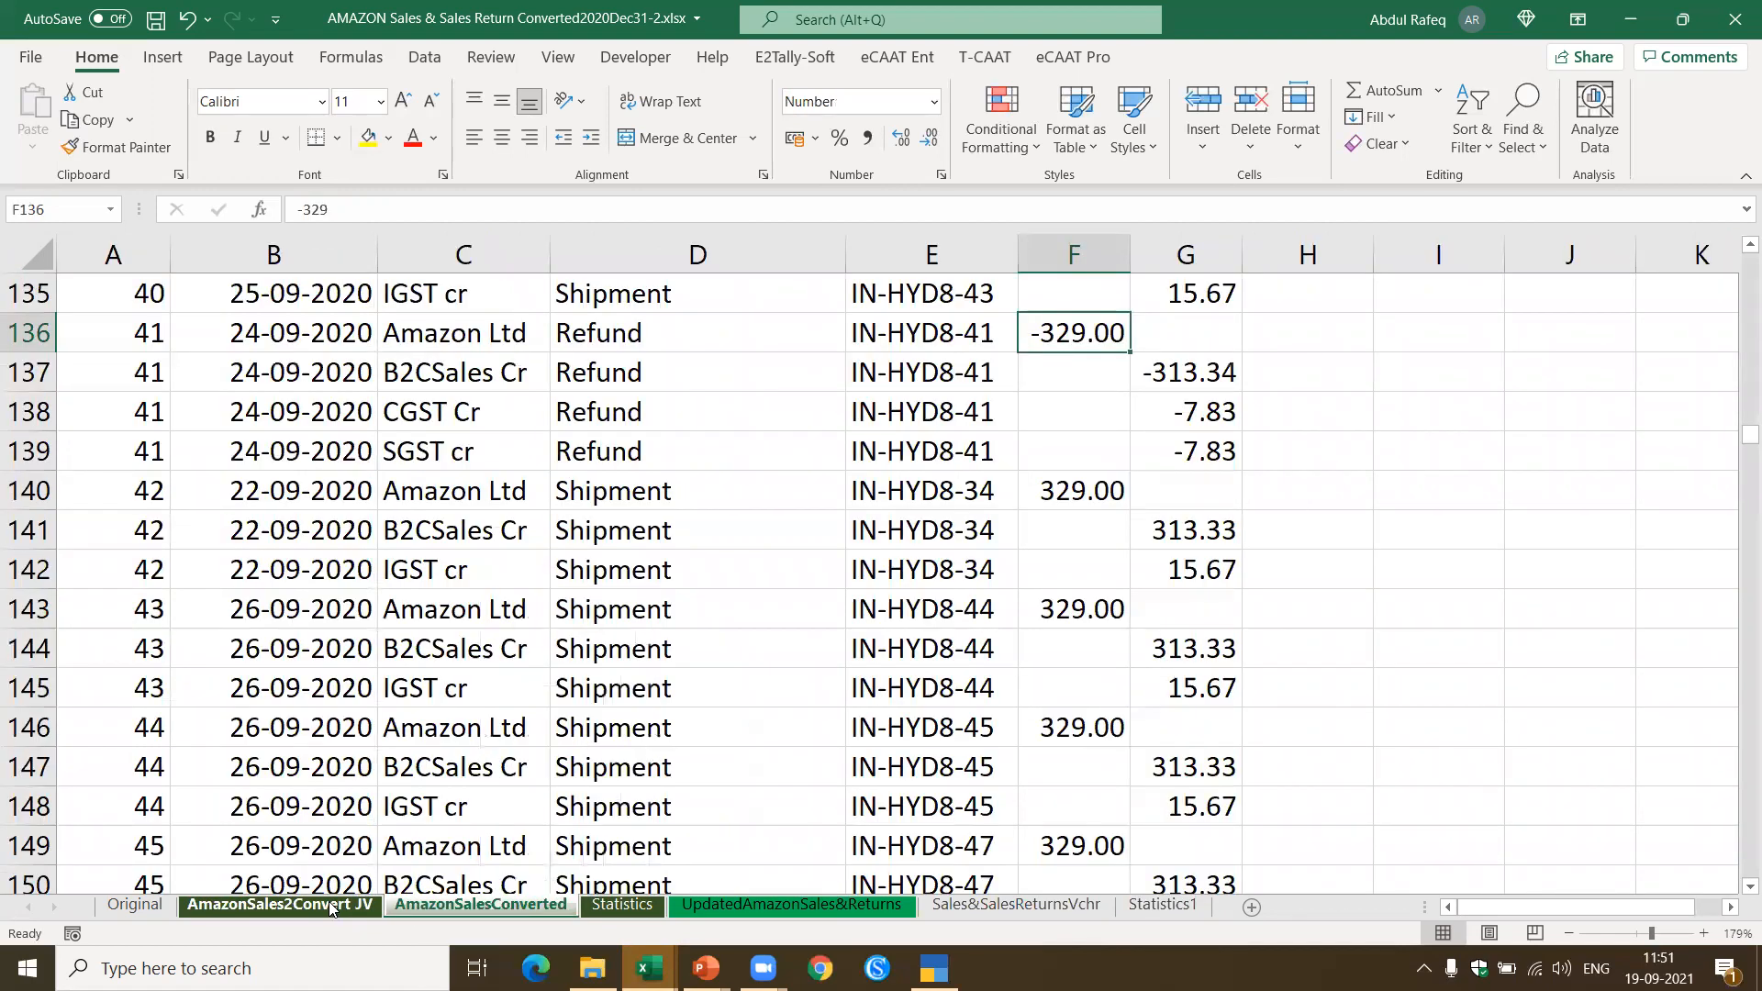
pyautogui.hotkey('ctrl', 'pagedown')
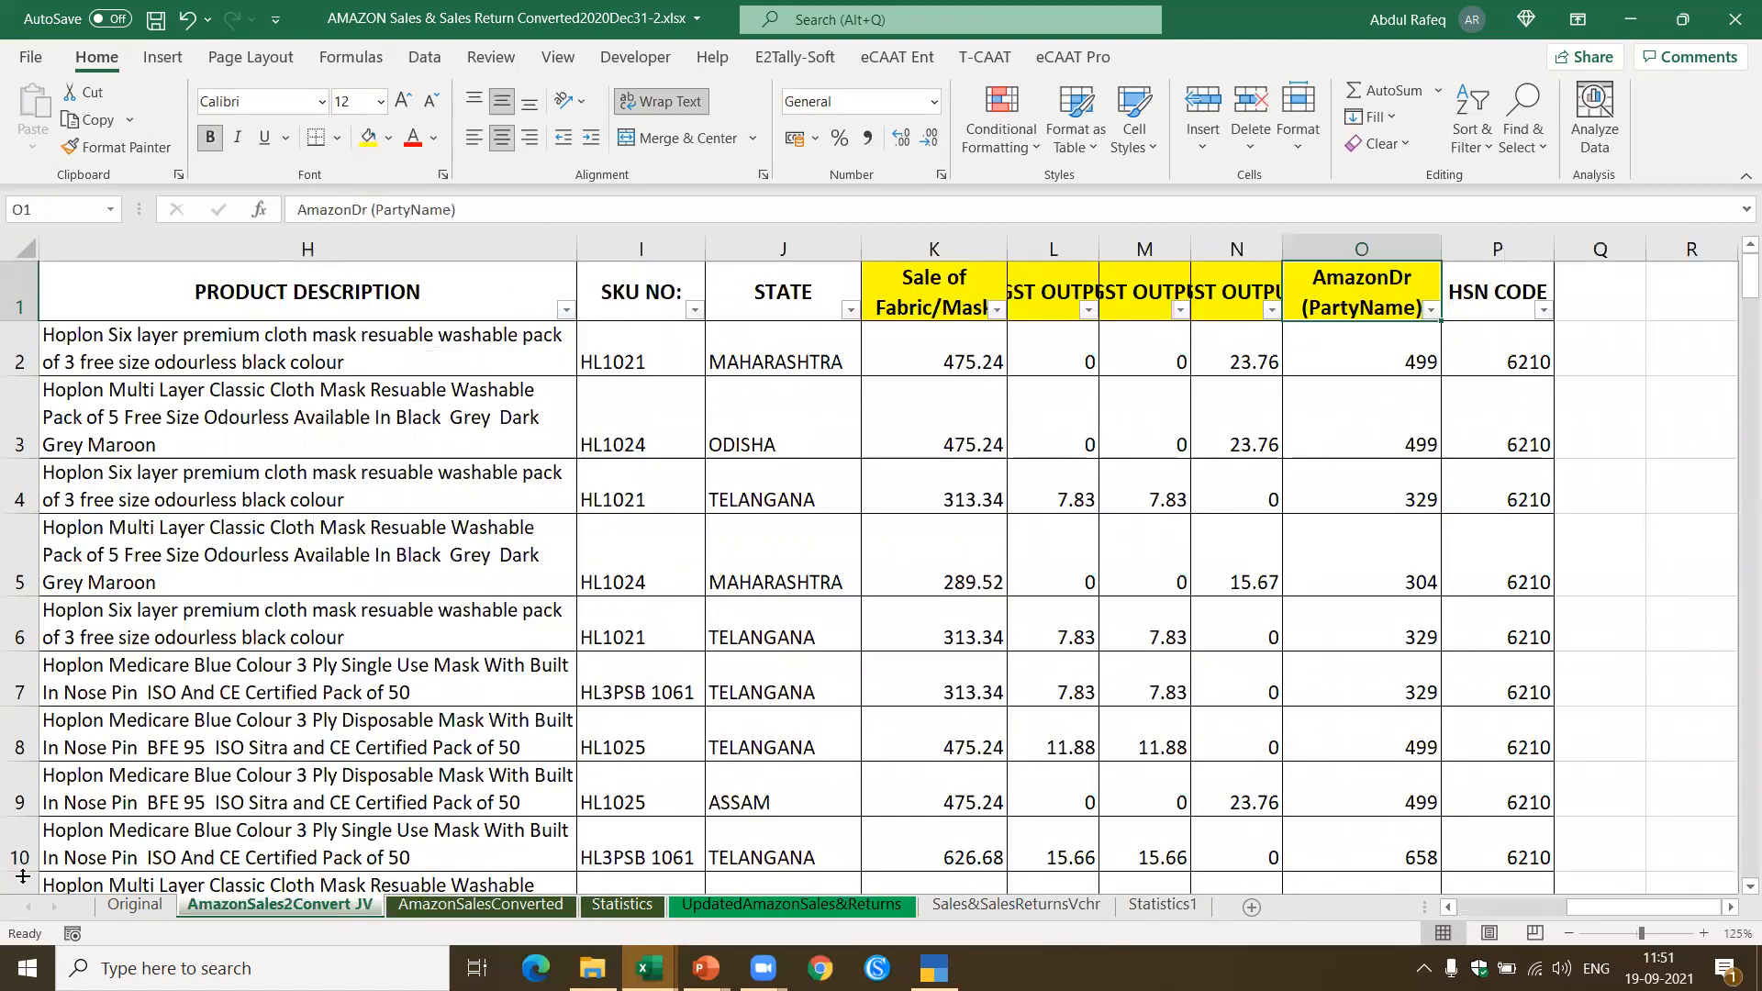
pyautogui.click(536, 904)
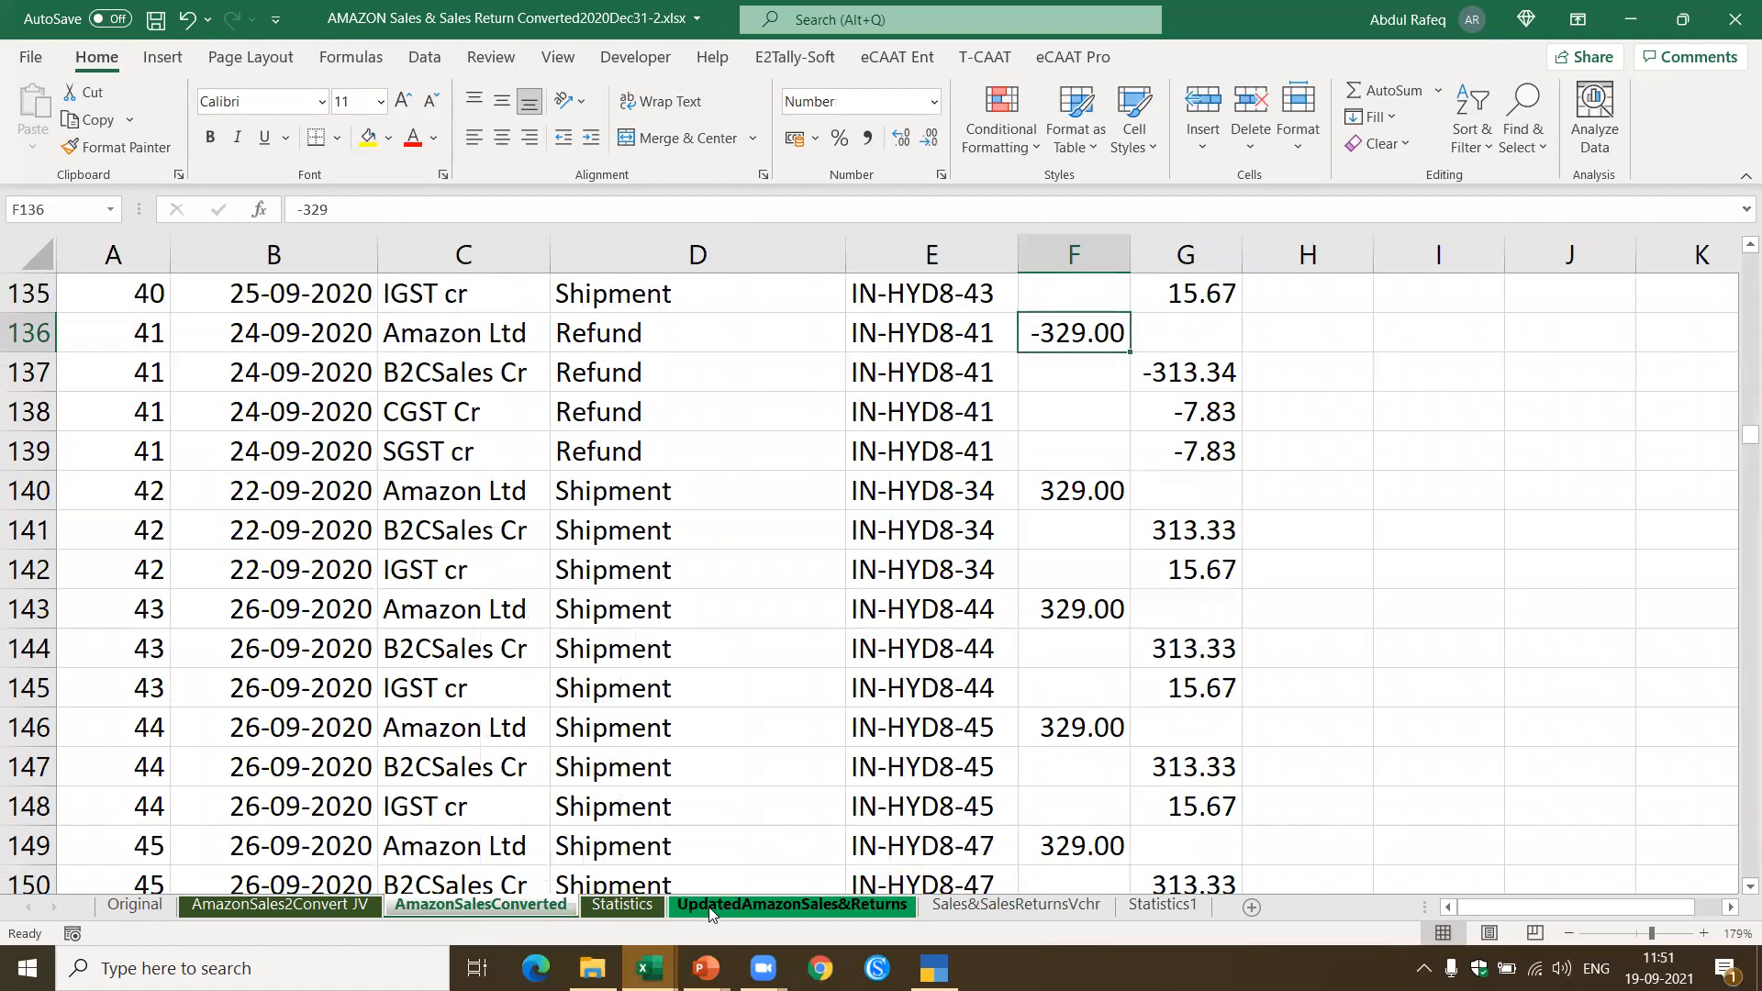
# Step: Switch to the UpdatedAmazonSales&Returns sheet and remove the filter from its header row
pyautogui.click(709, 906)
pyautogui.click(714, 613)
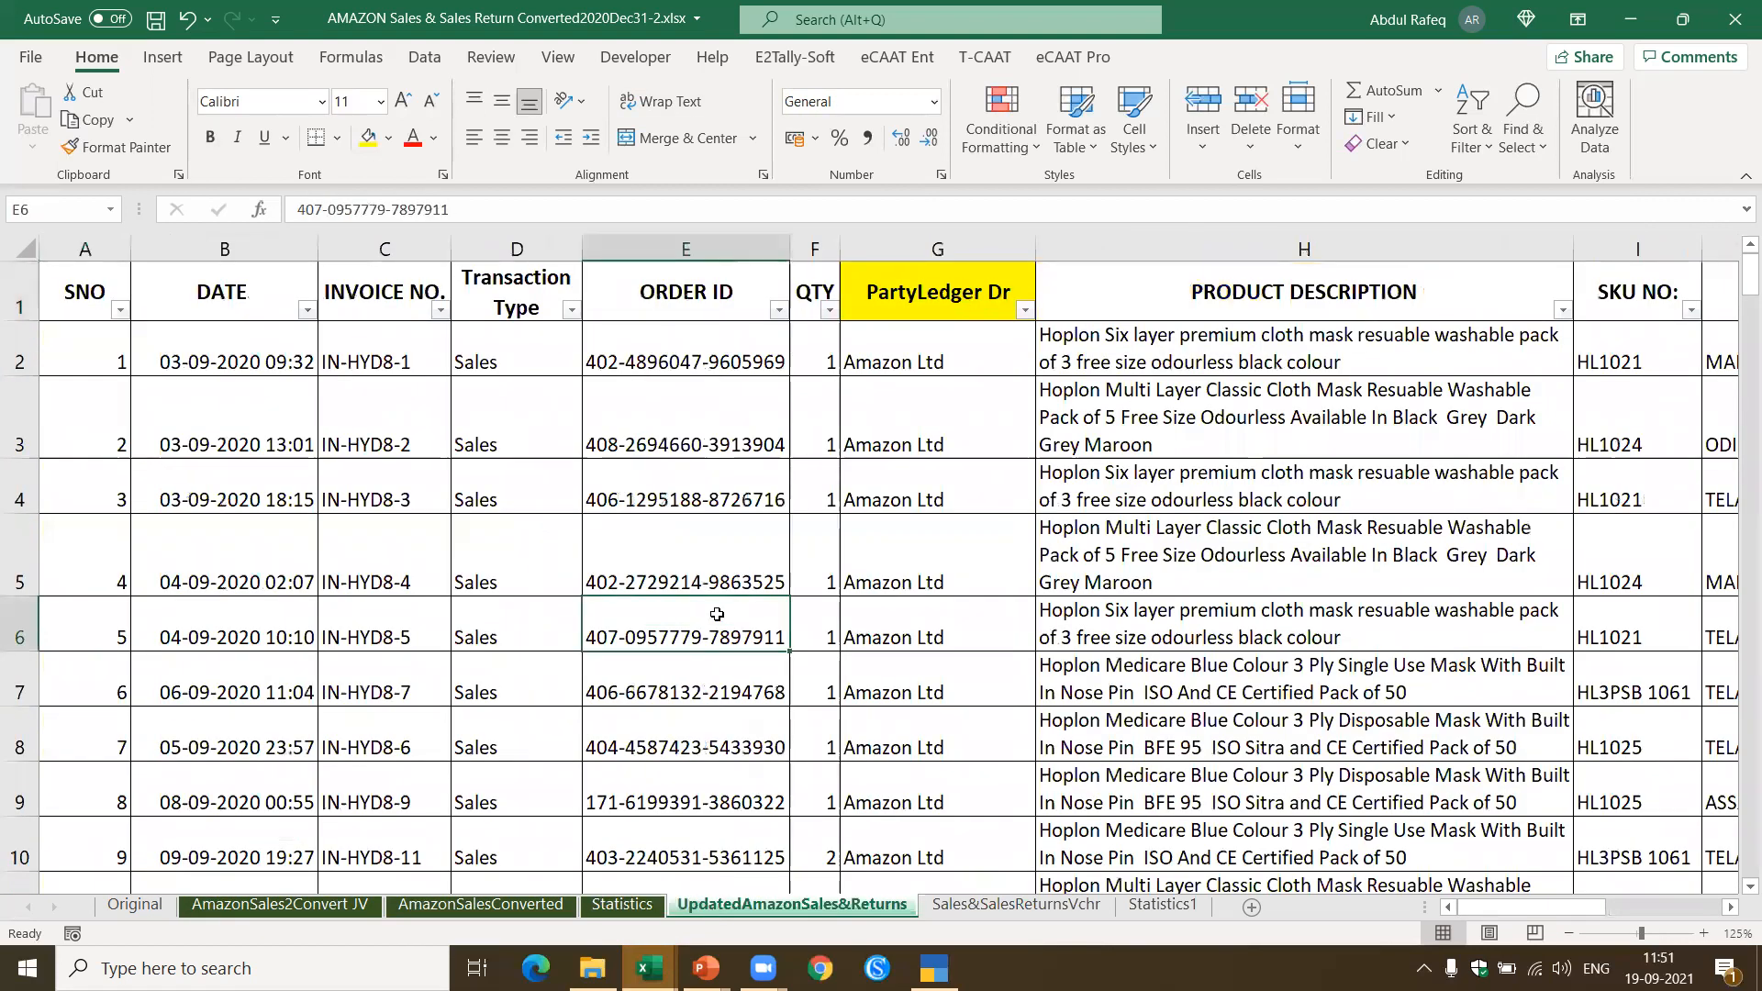
pyautogui.click(493, 403)
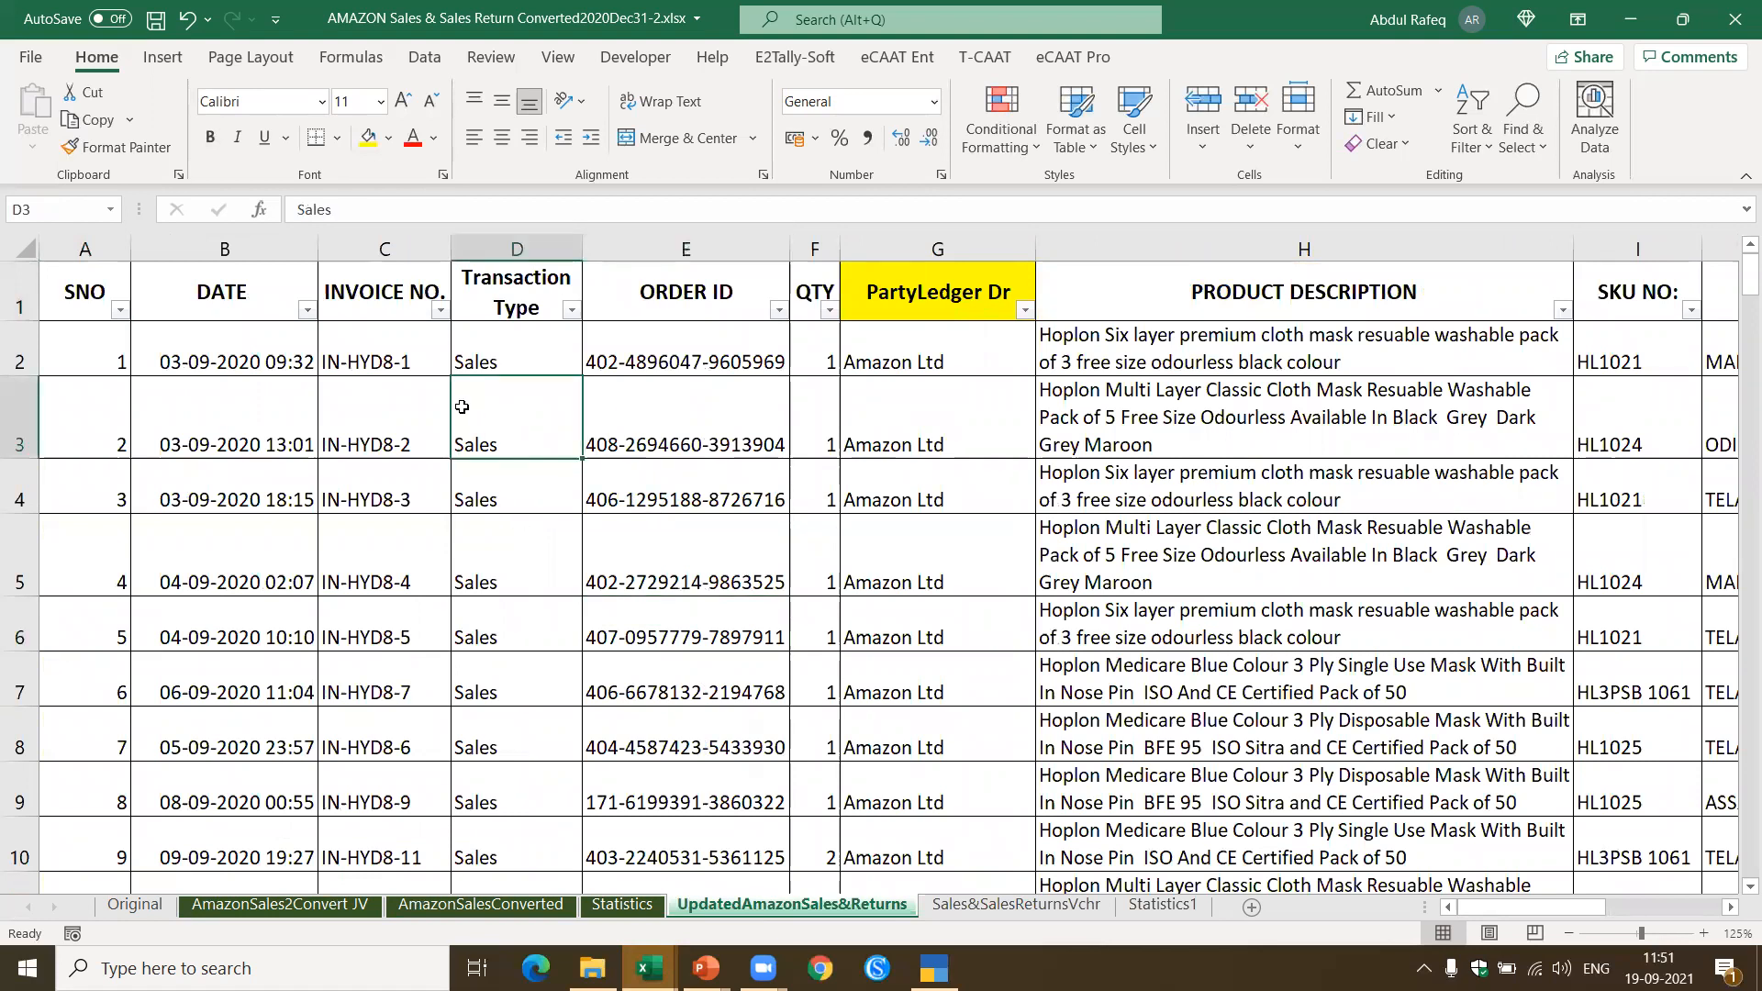
pyautogui.click(415, 292)
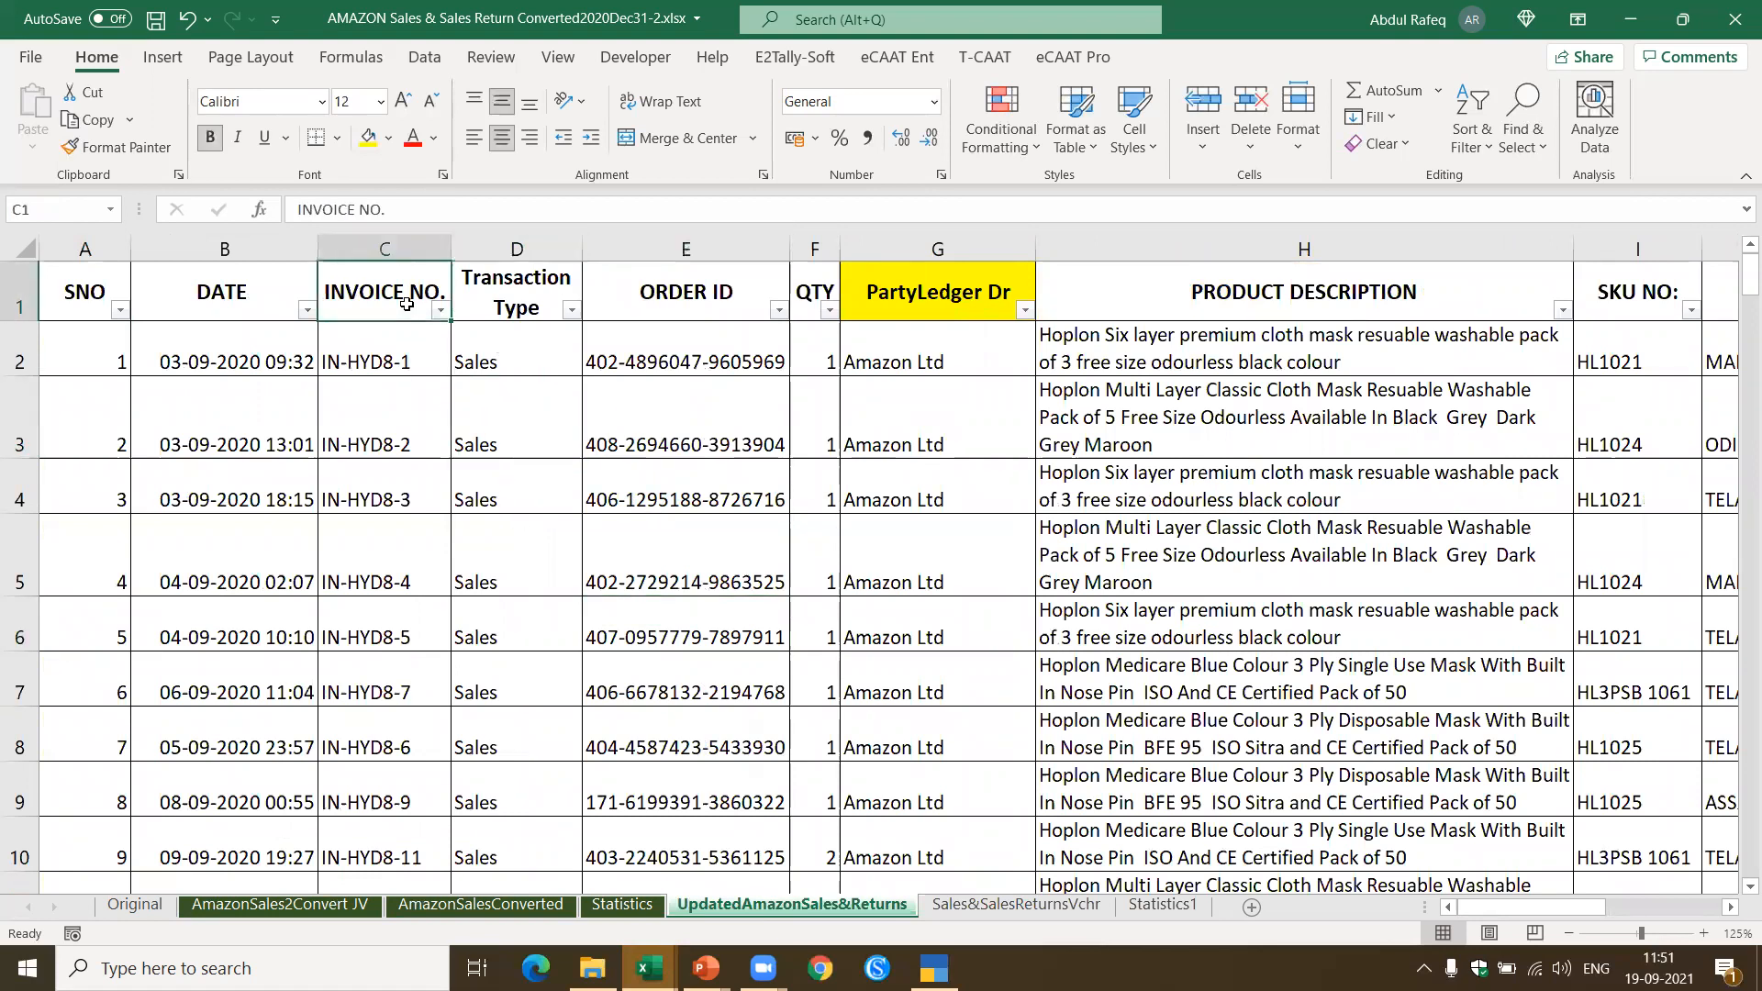
pyautogui.click(425, 56)
pyautogui.click(950, 144)
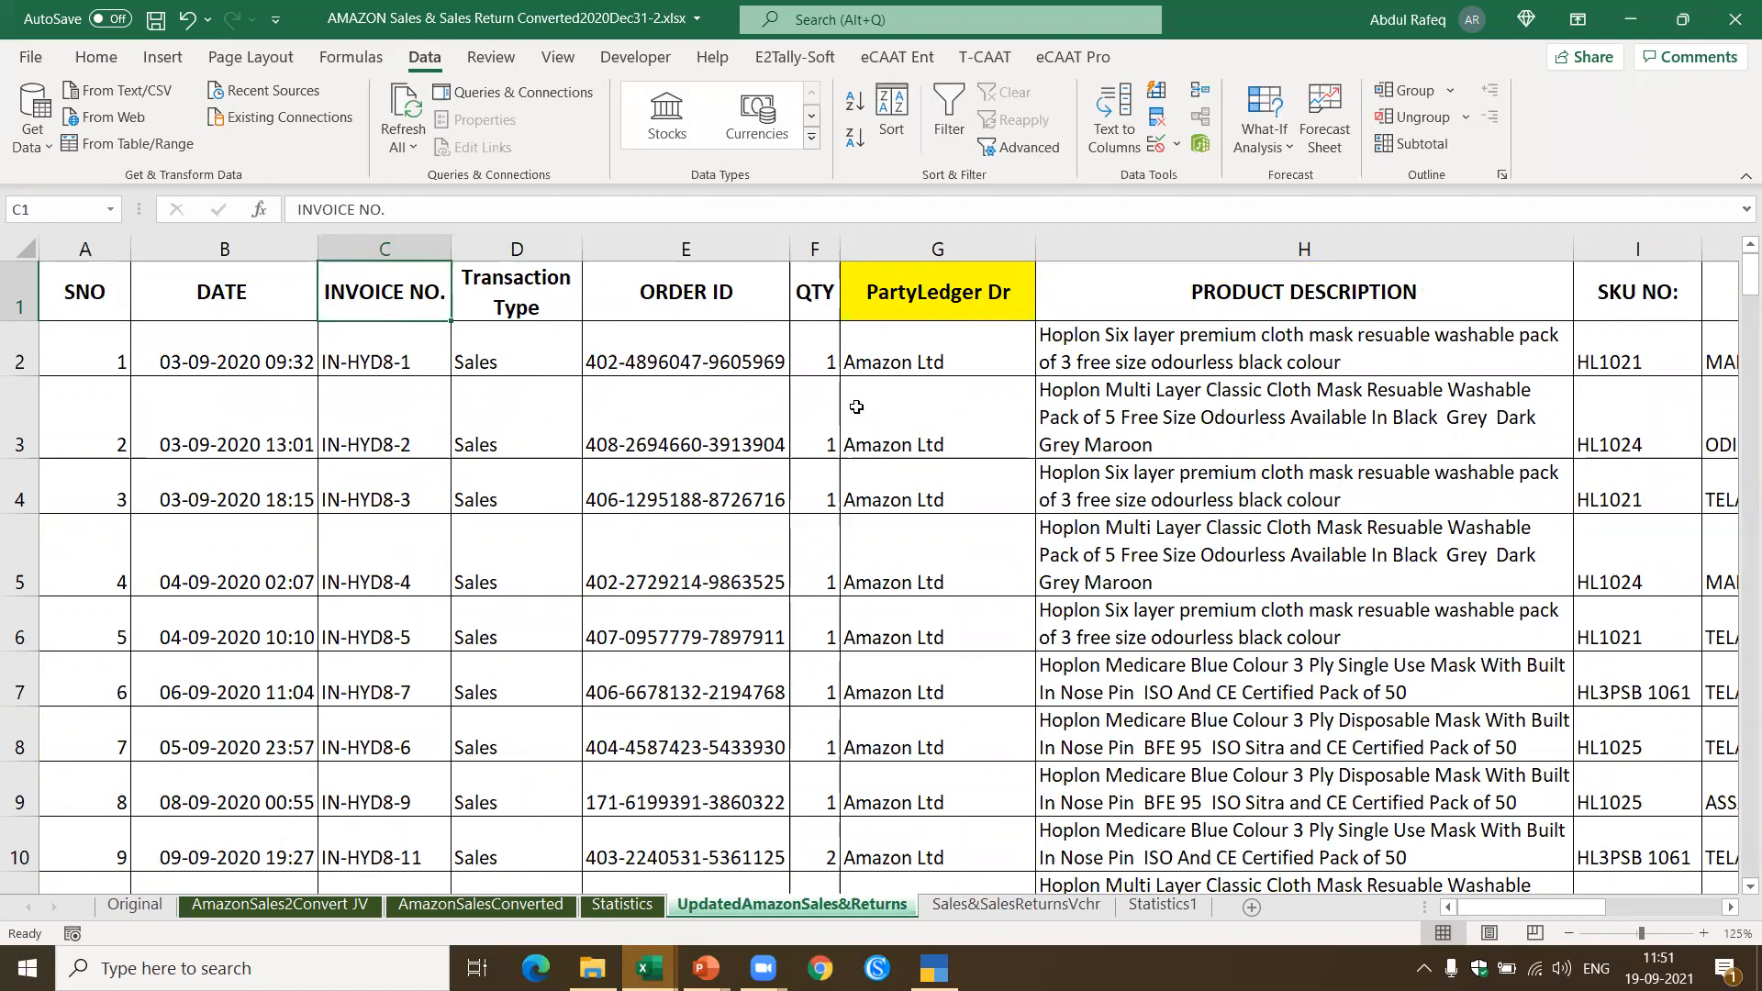
# Step: Open the E2Tally-Soft Sales / Returns voucher converter for the current worksheet and enter abc as the company name
pyautogui.click(795, 57)
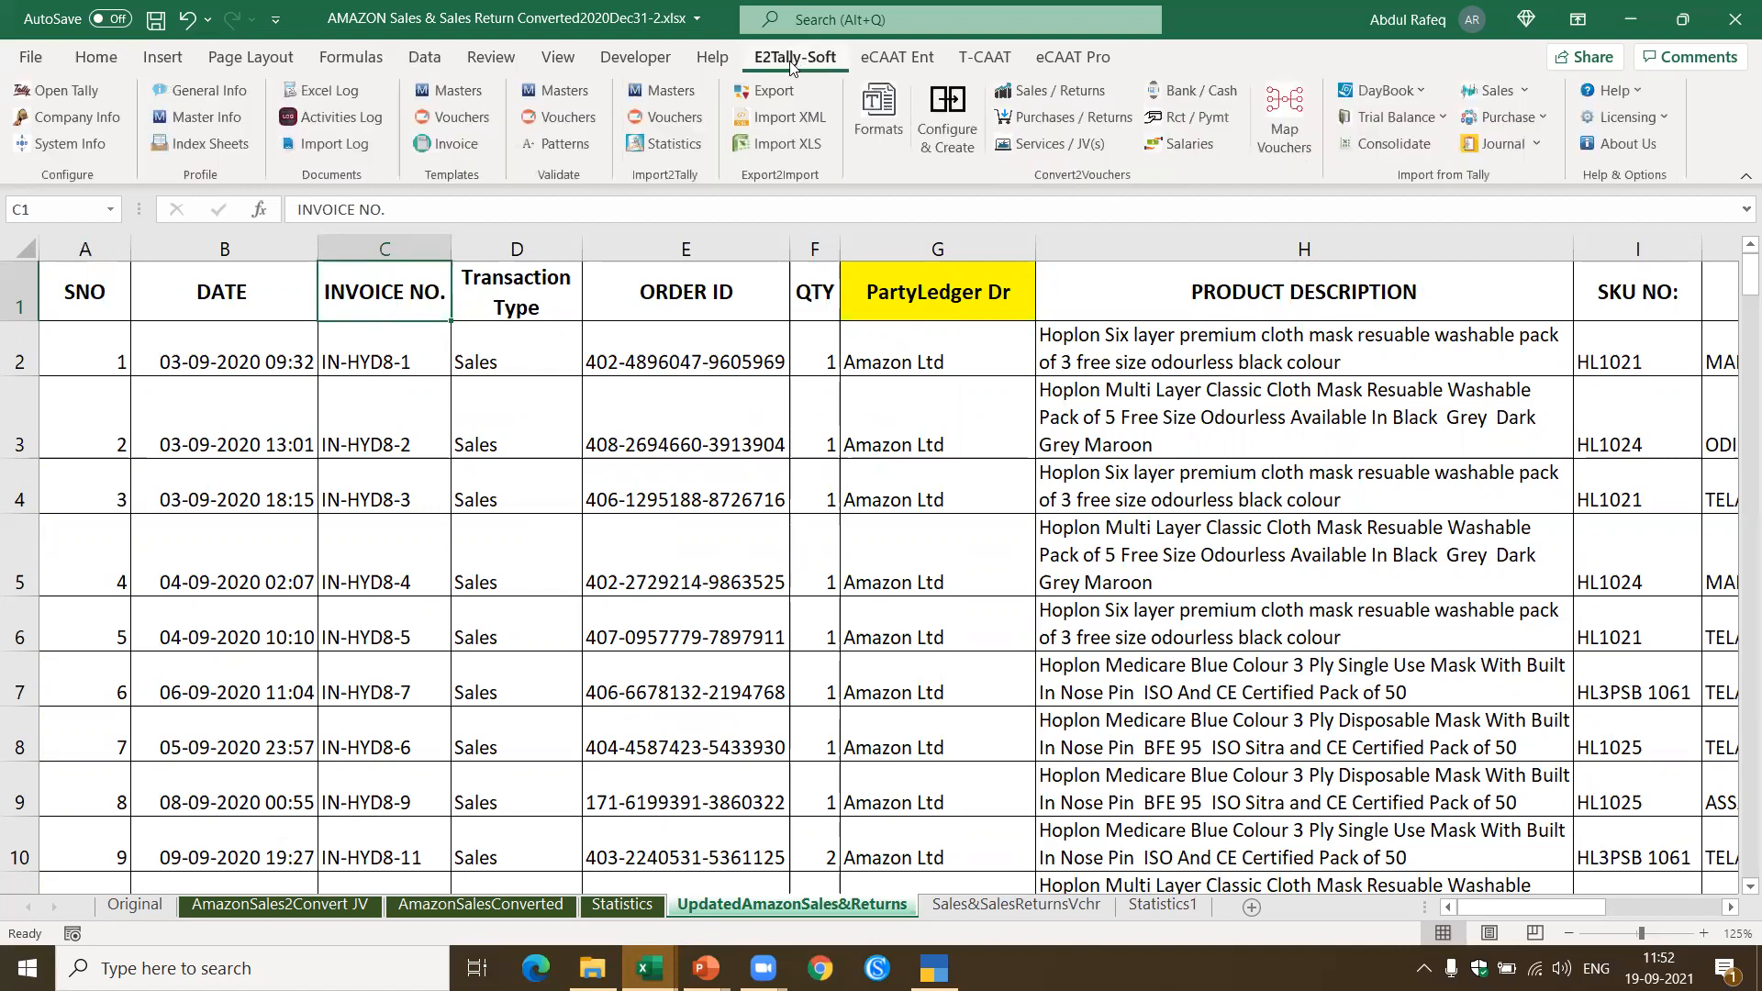
pyautogui.click(1026, 90)
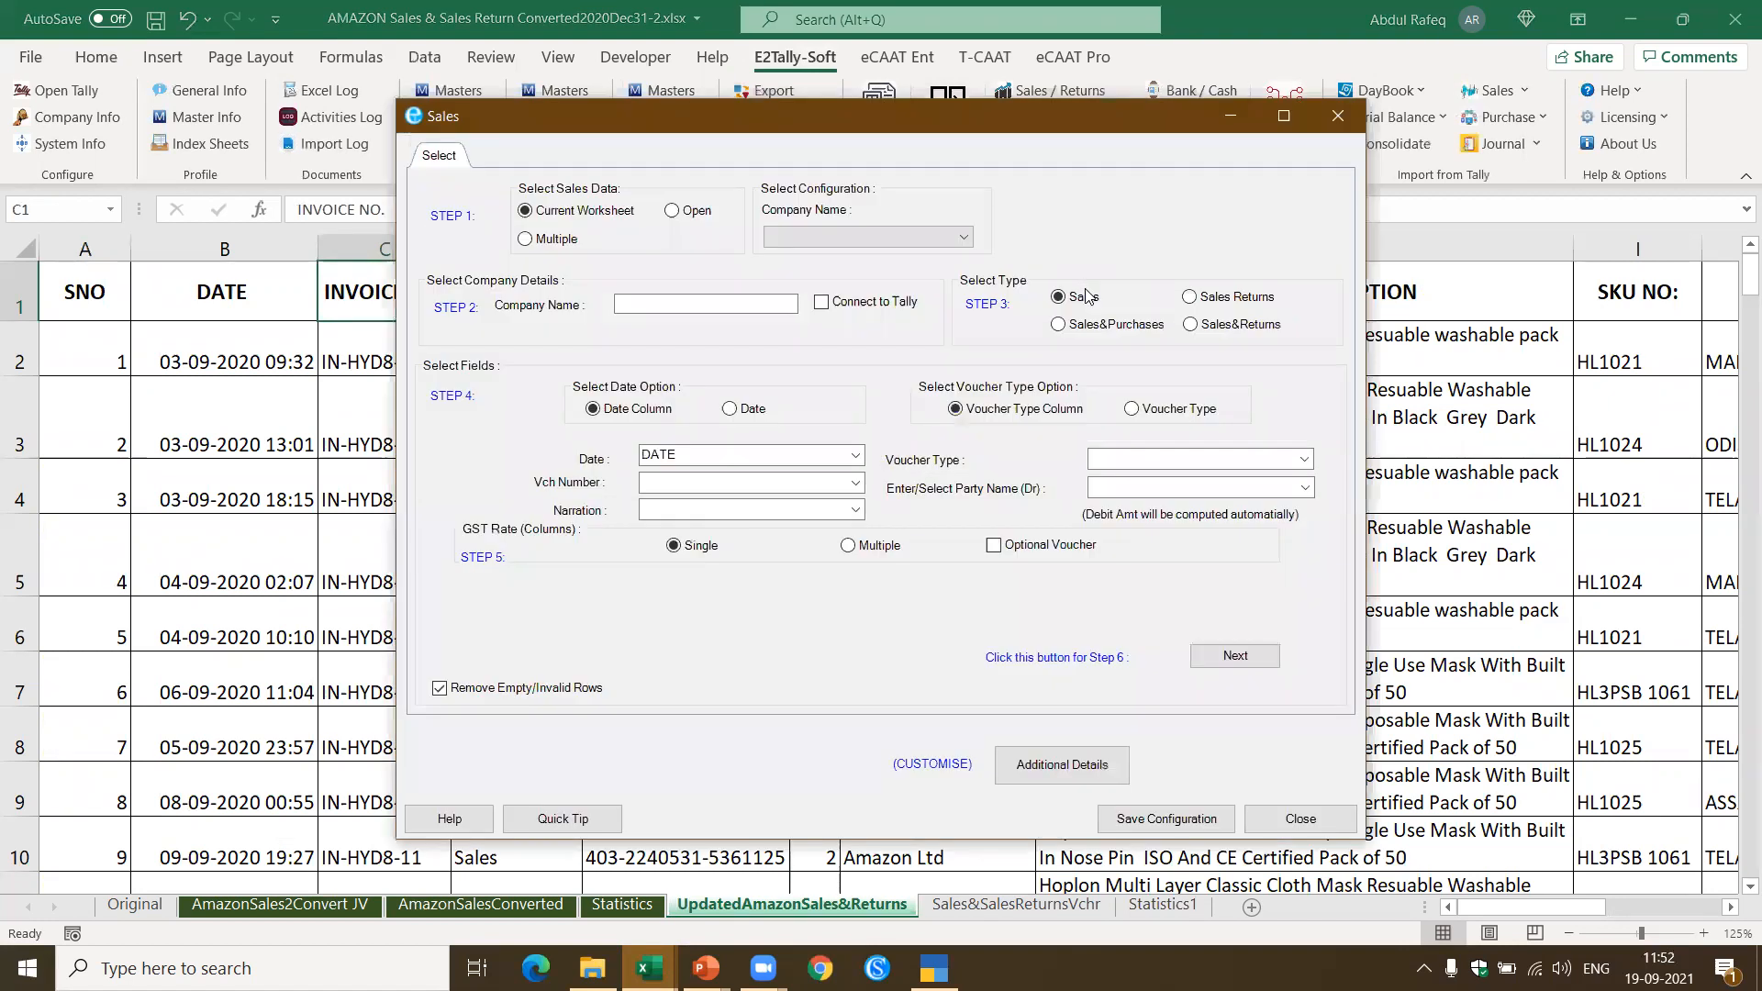
pyautogui.click(764, 305)
# Step: Map the Vch Number field to the INVOICE NO. column and the Narration field to the PRODUCT DESCRIPTION column
pyautogui.click(681, 487)
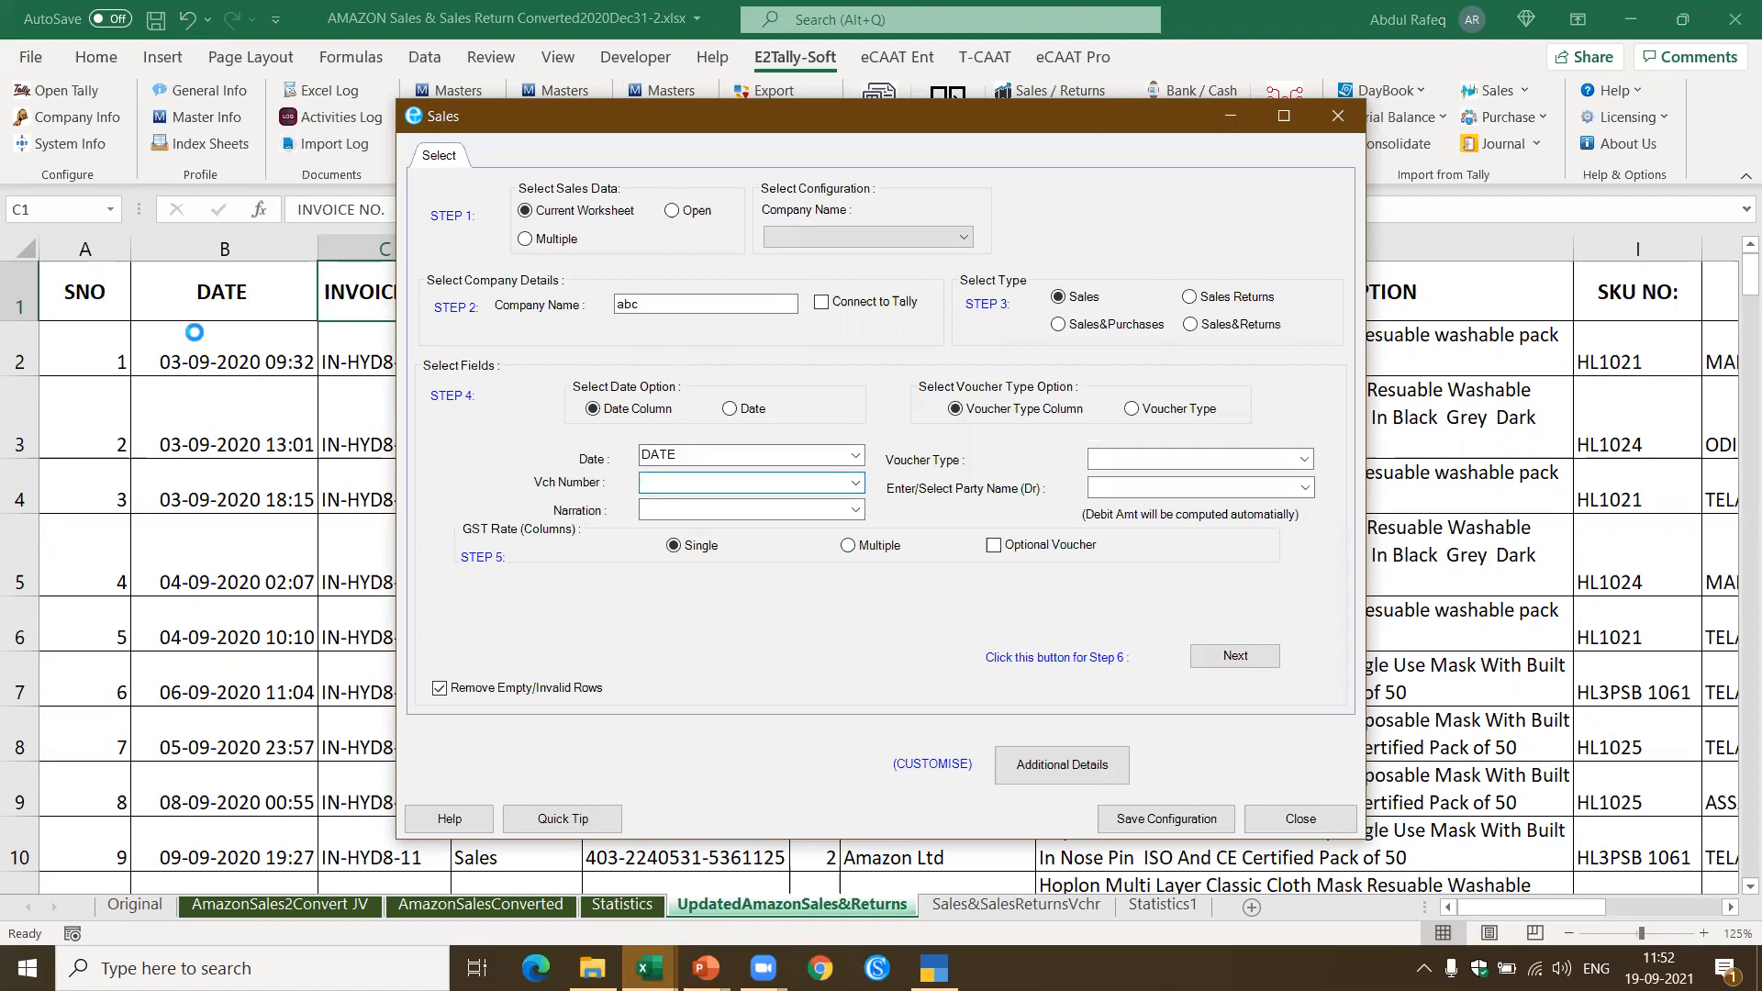
pyautogui.click(857, 484)
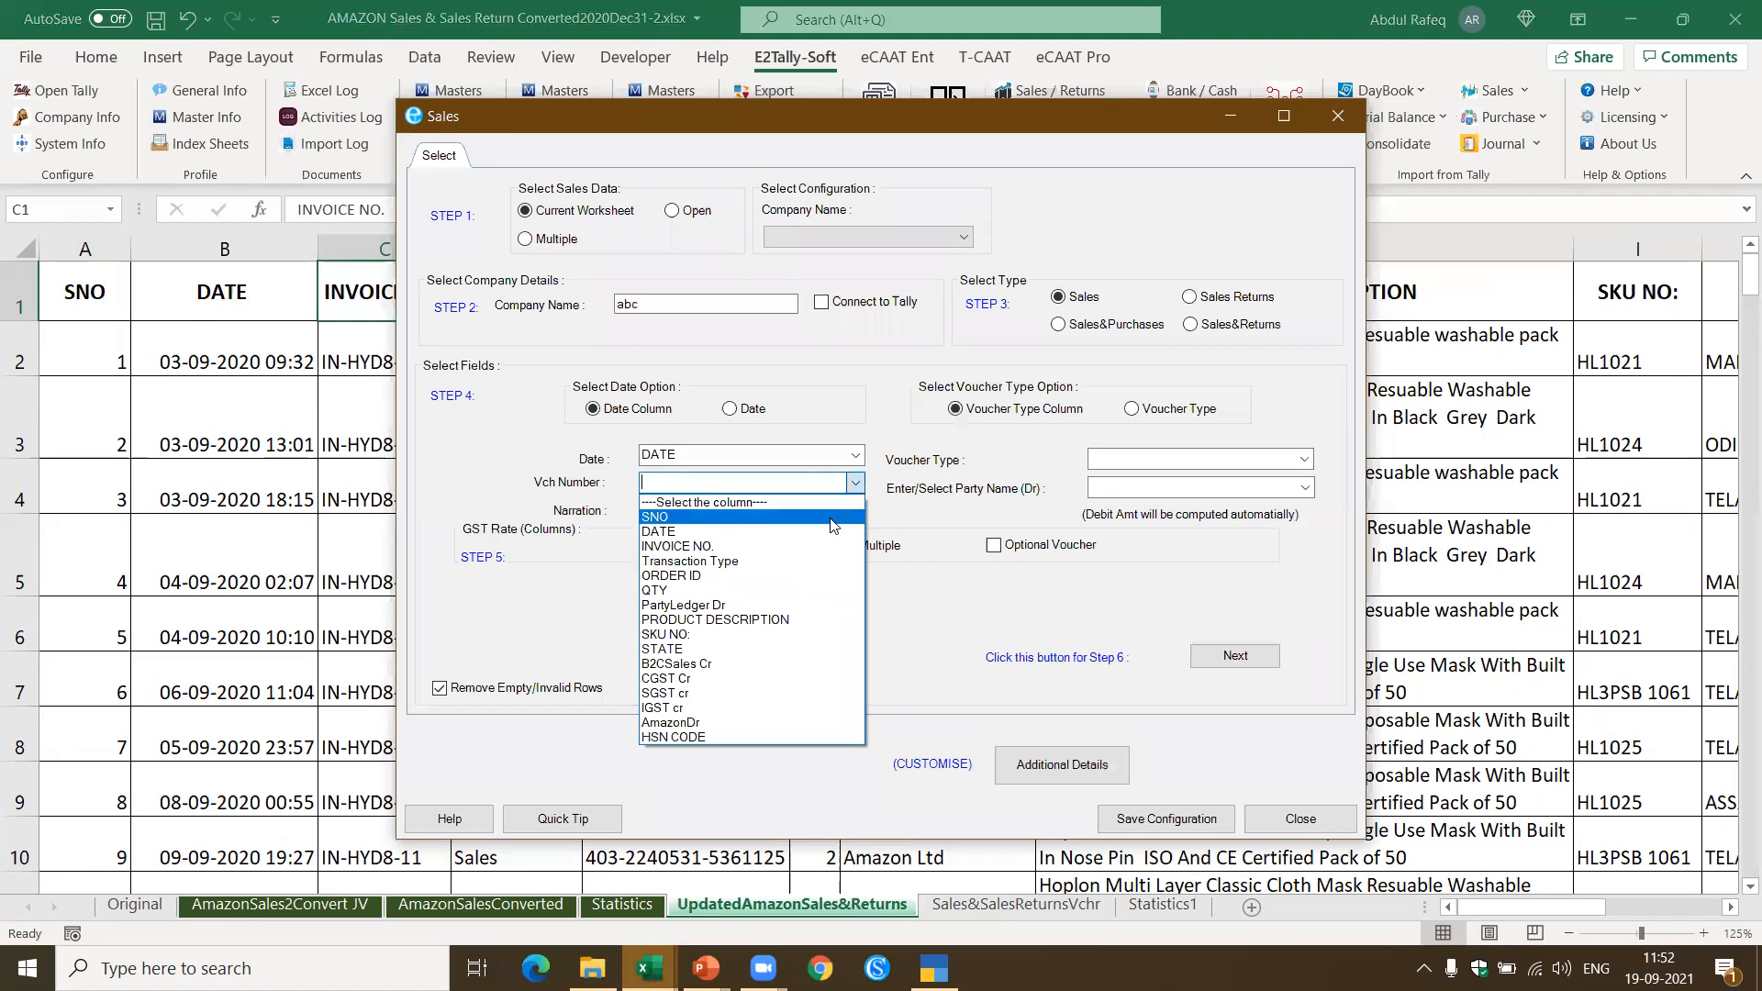
pyautogui.click(823, 547)
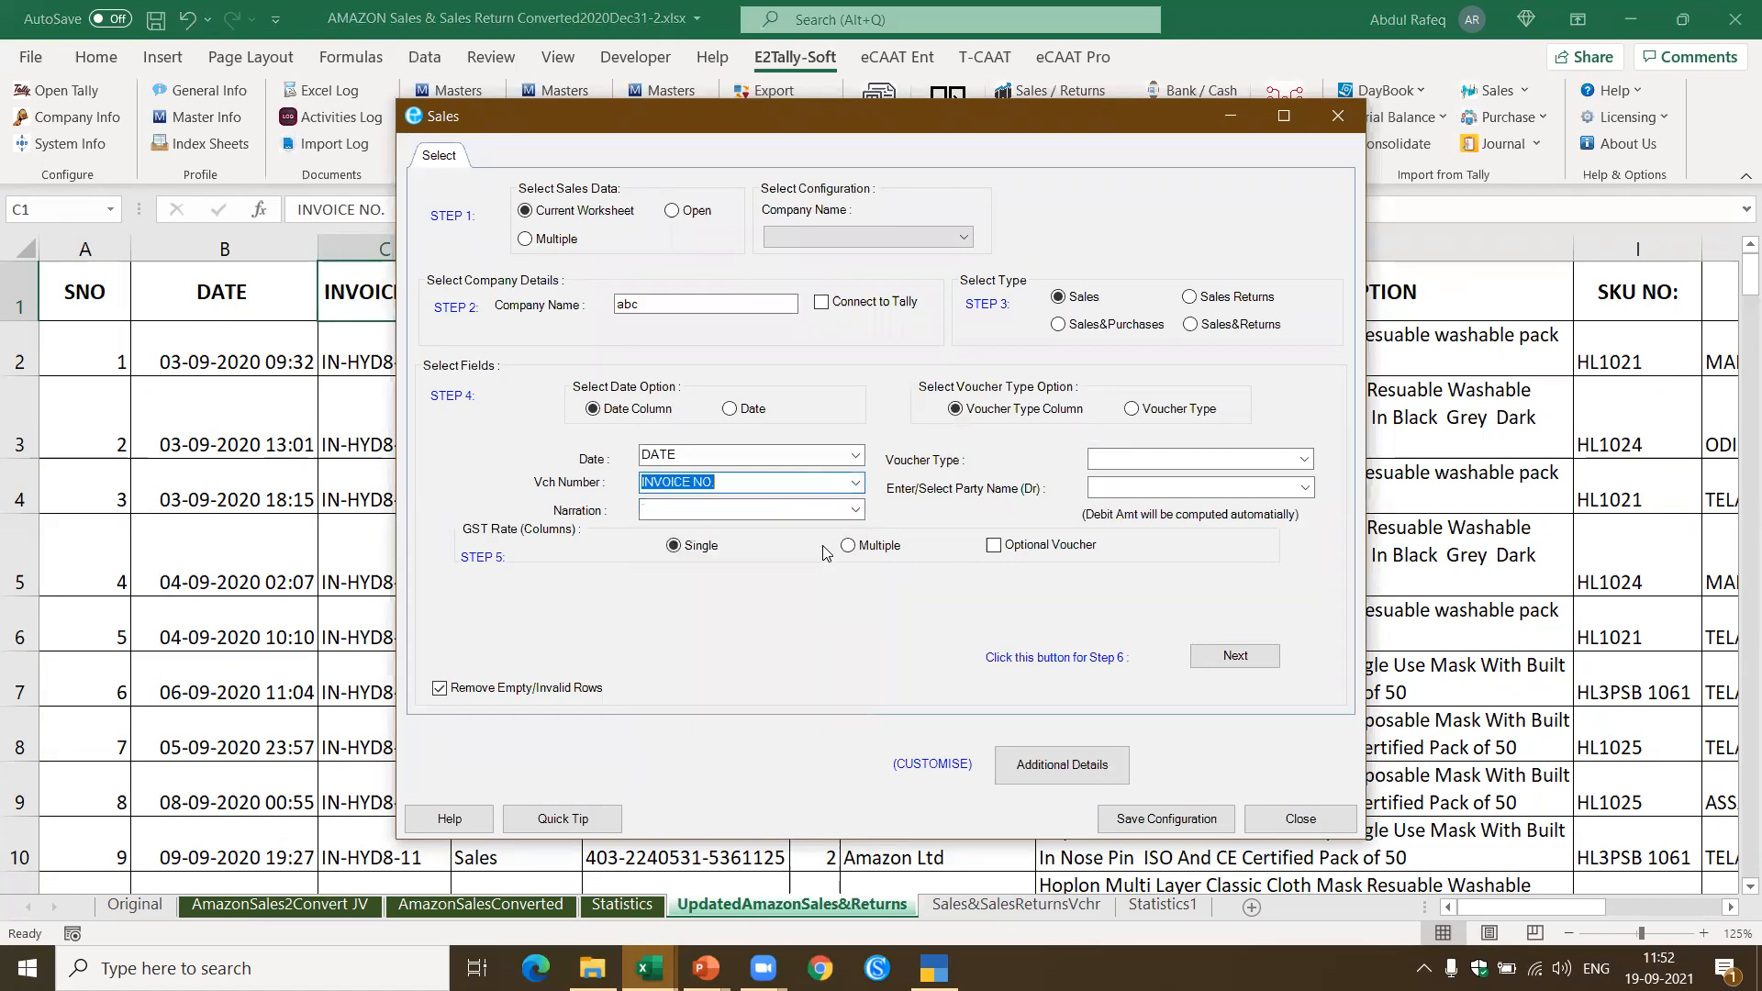
pyautogui.click(855, 510)
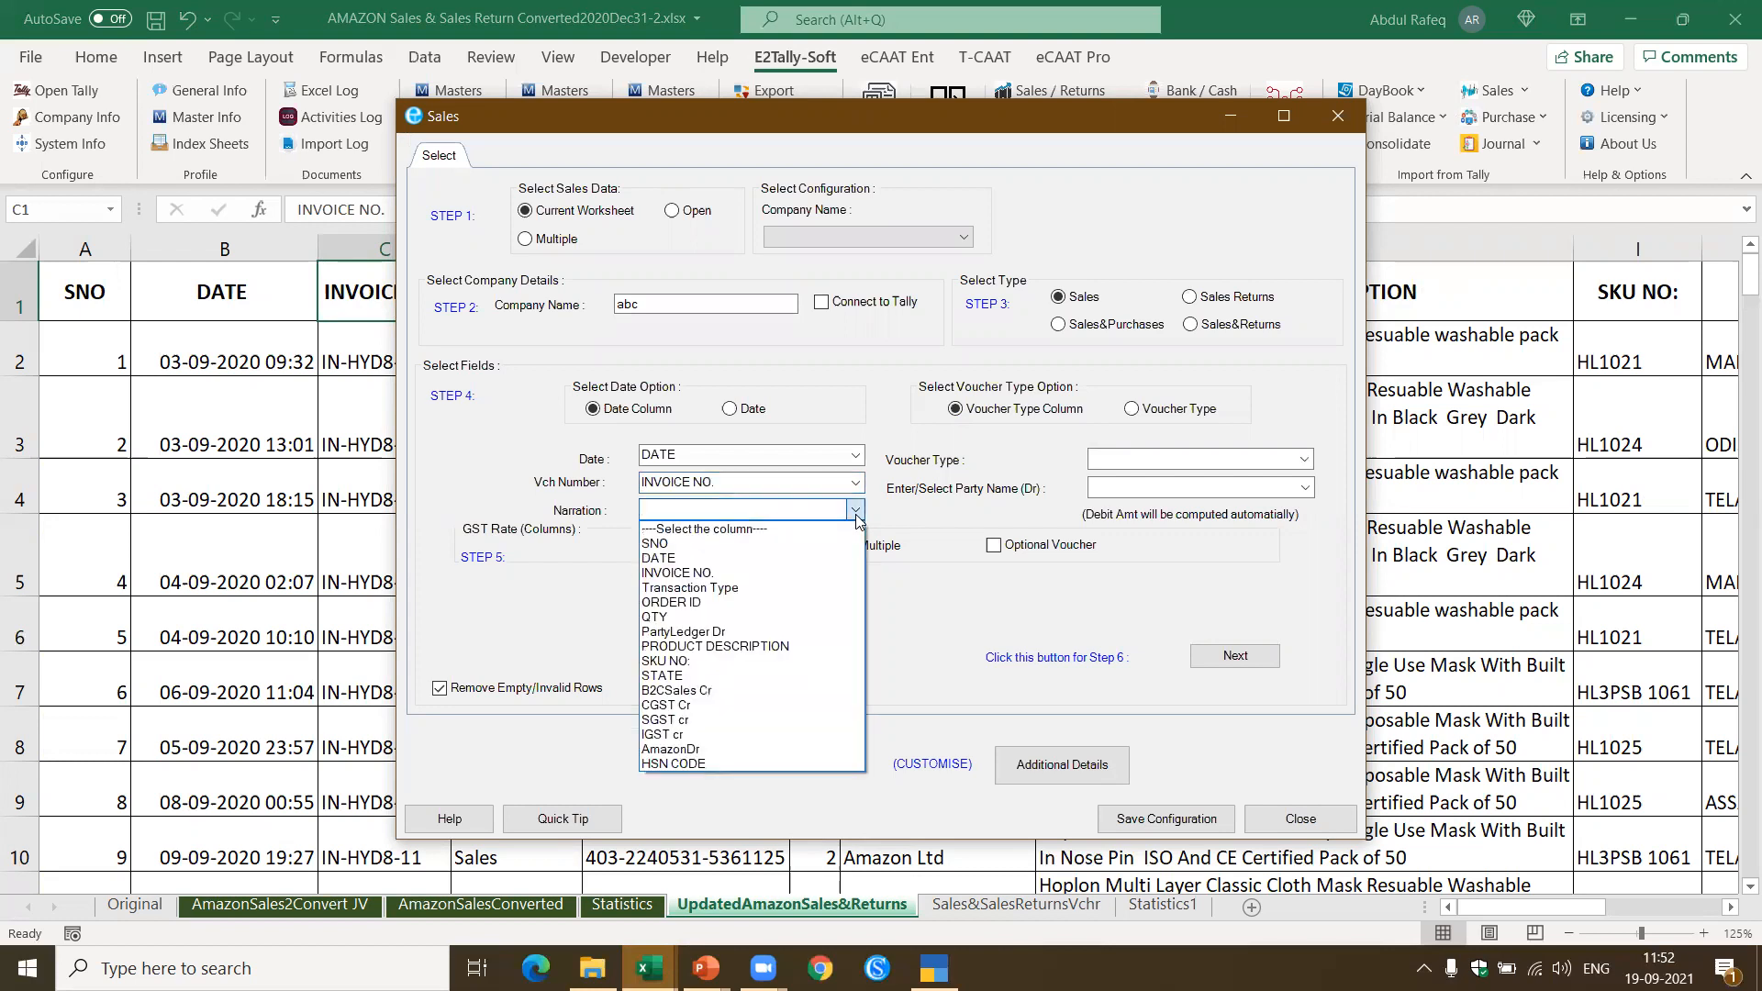
pyautogui.click(812, 646)
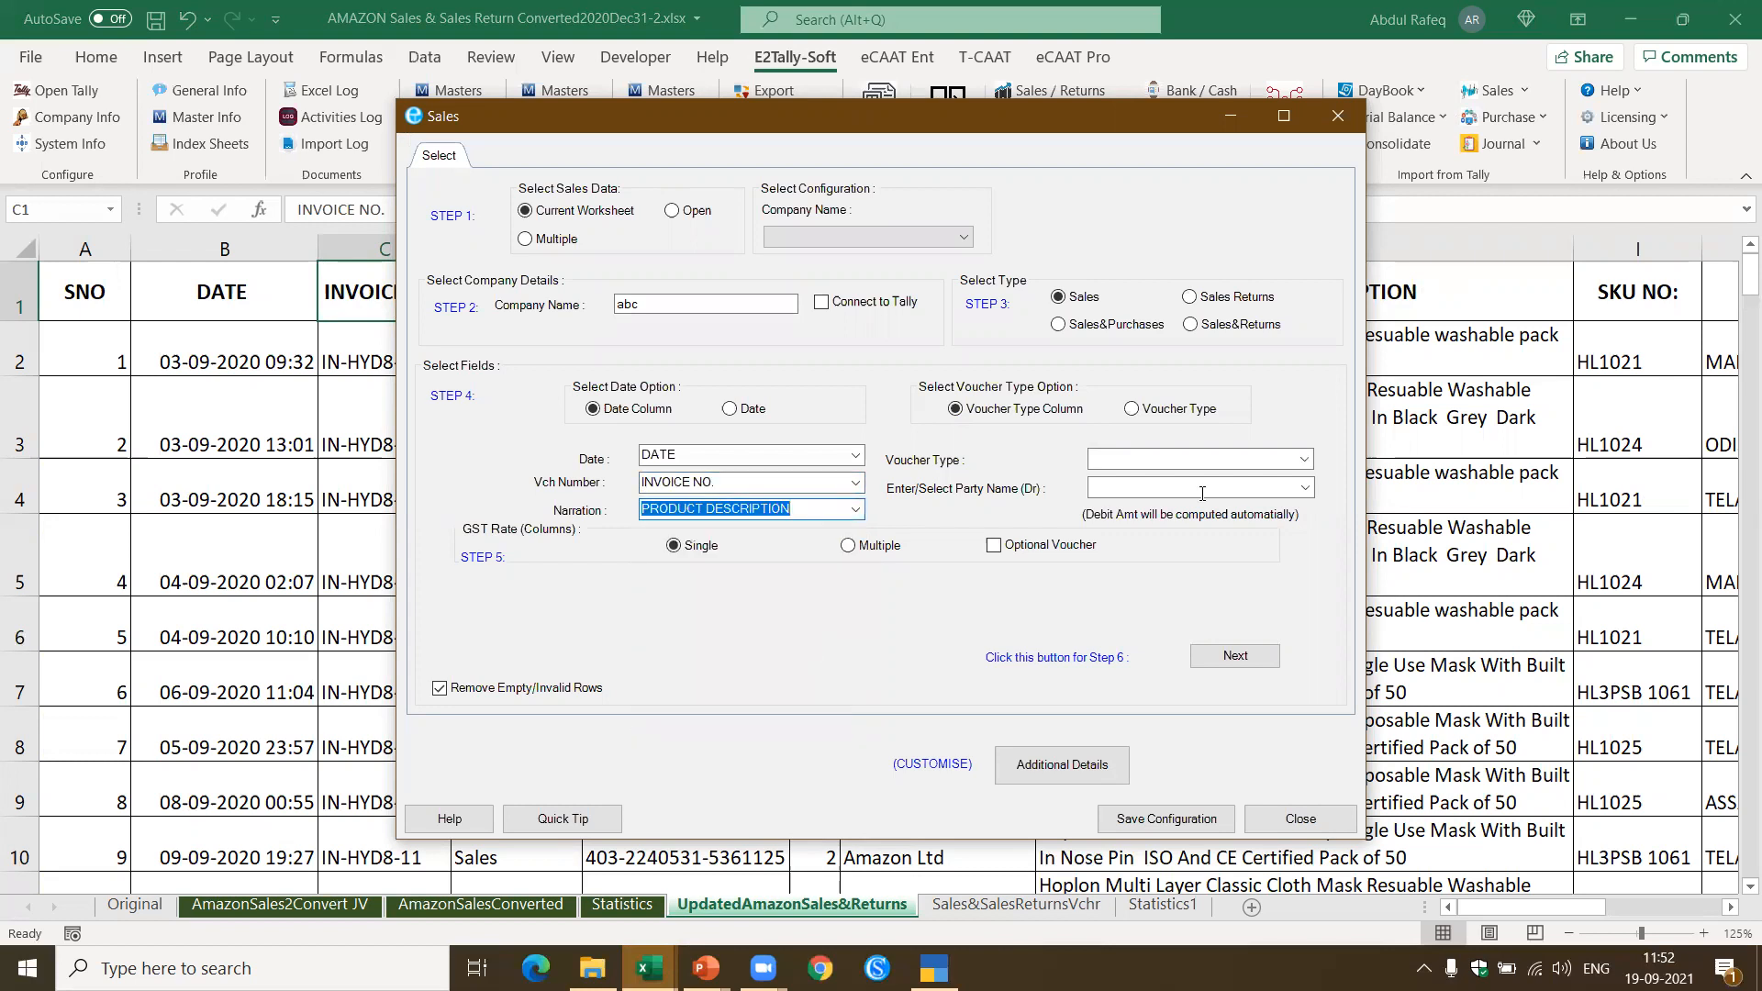
# Step: Move the Sales dialog higher and map the Voucher Type field to the Transaction Type column
pyautogui.click(1310, 459)
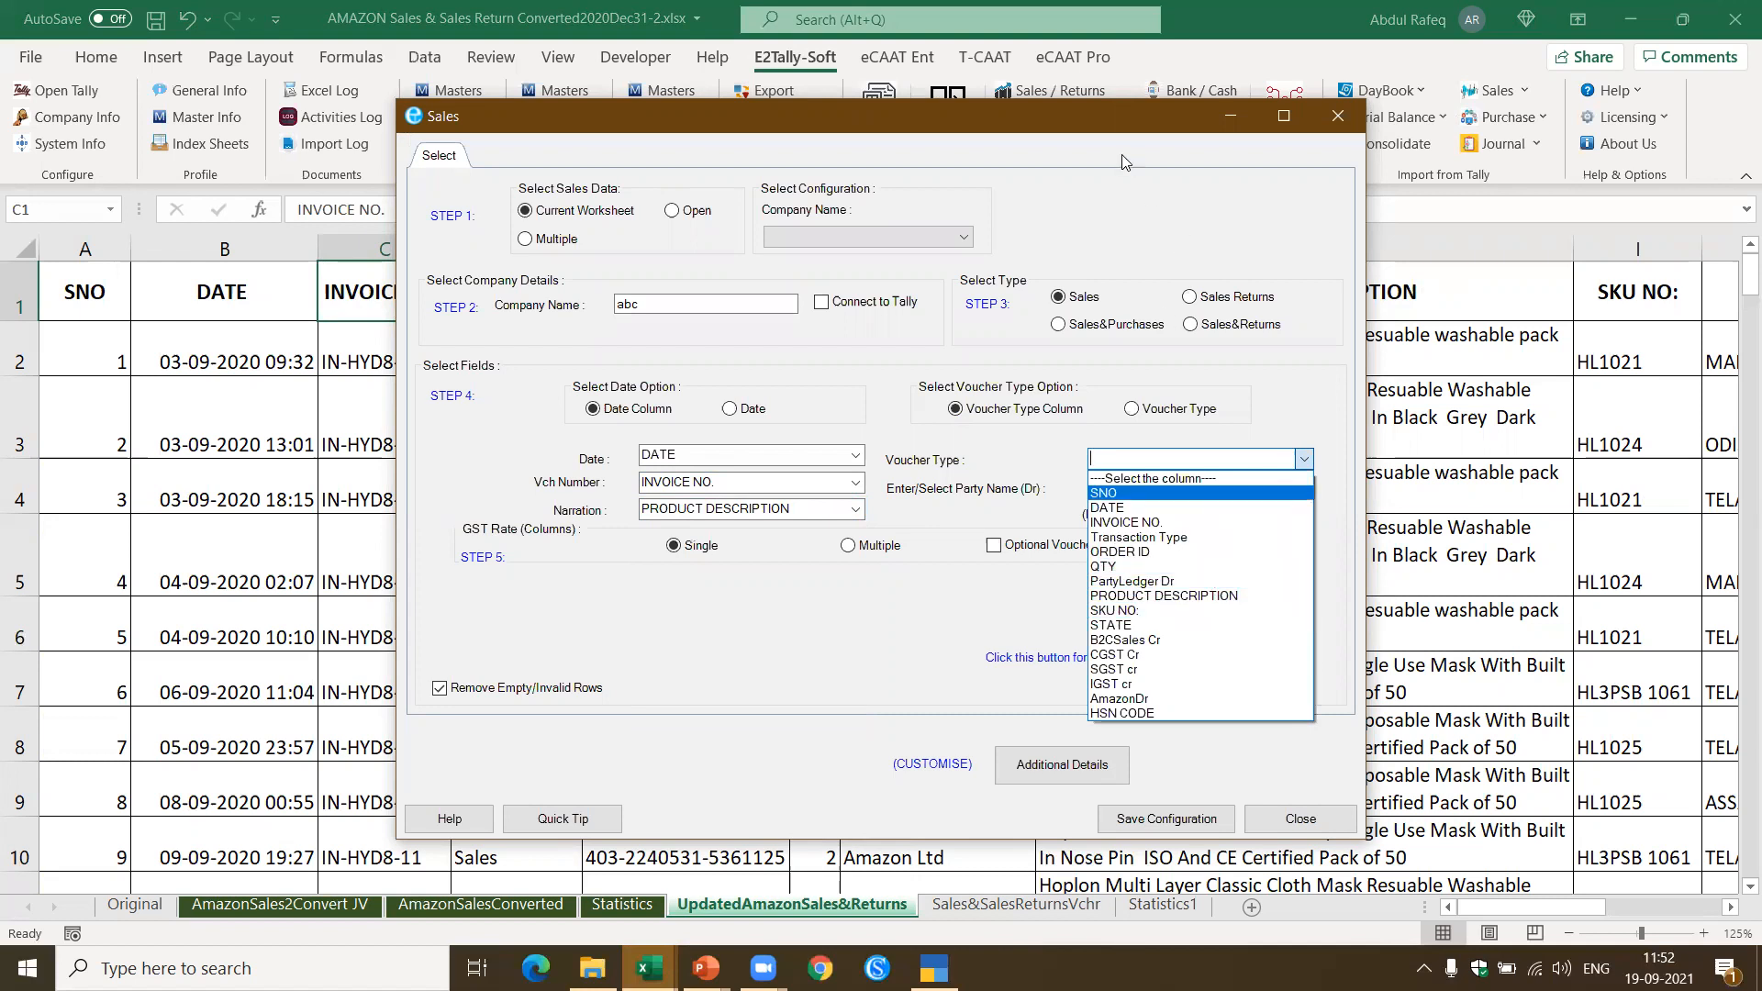
pyautogui.click(1092, 126)
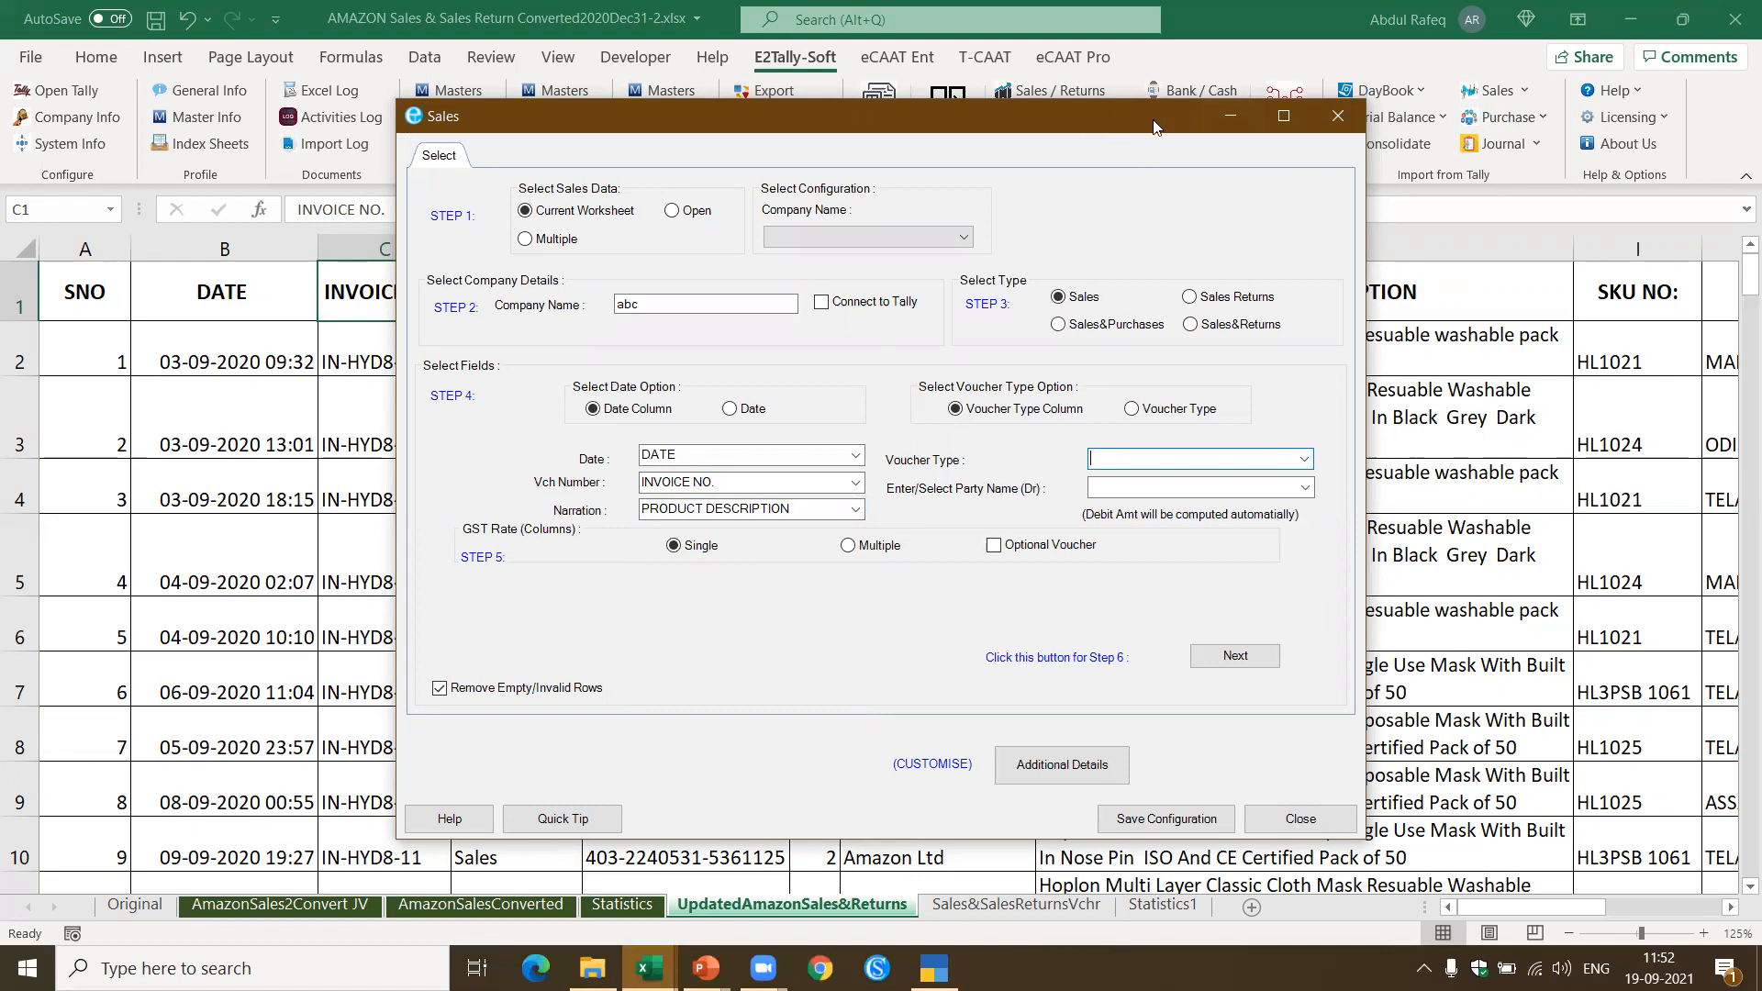
pyautogui.moveTo(1153, 127); pyautogui.dragTo(1160, 50)
pyautogui.click(1309, 387)
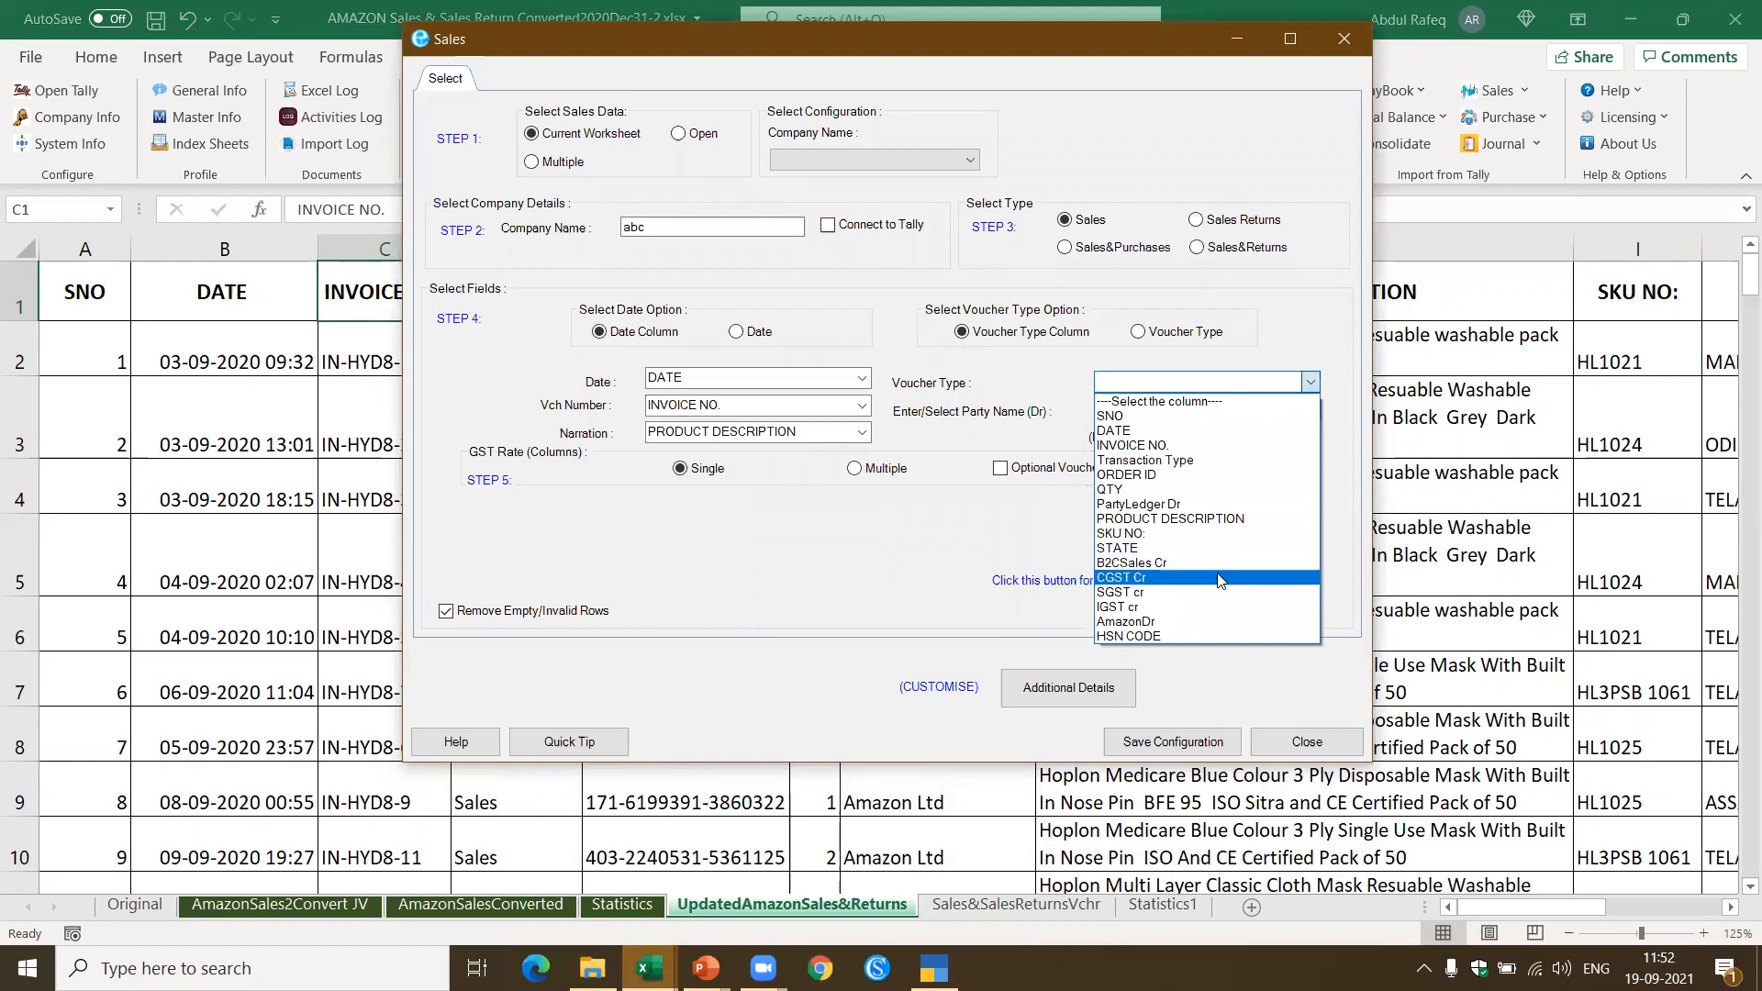
pyautogui.click(1181, 461)
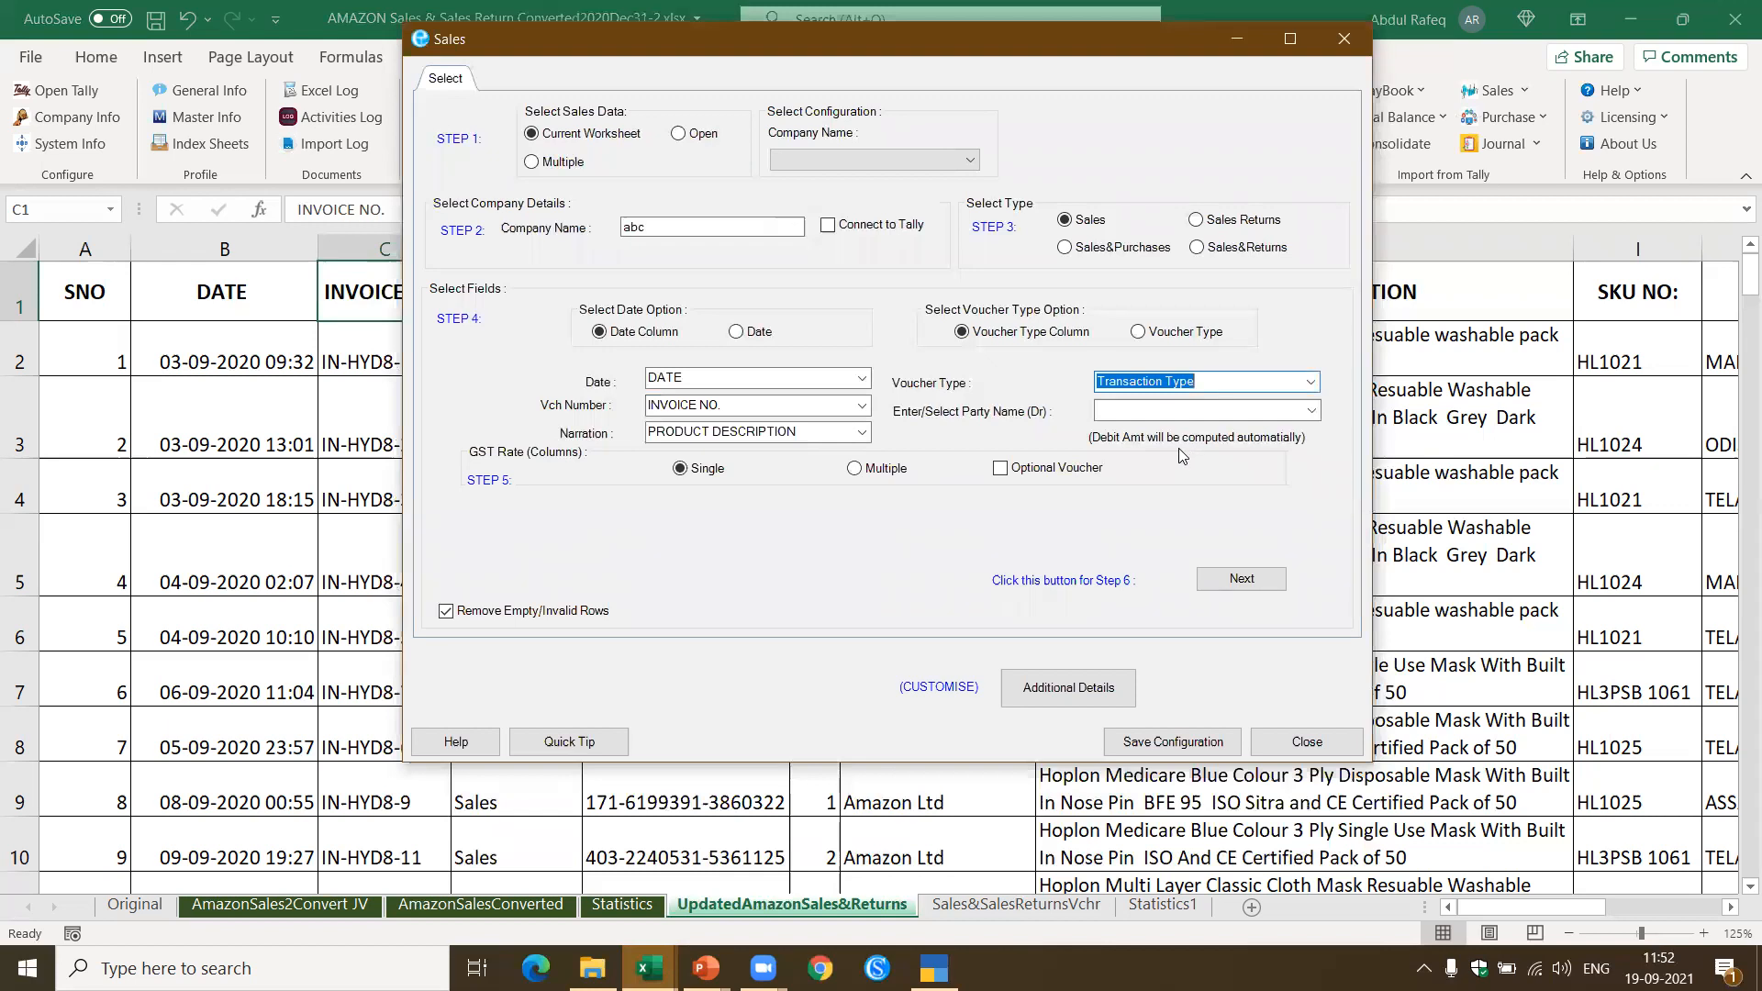